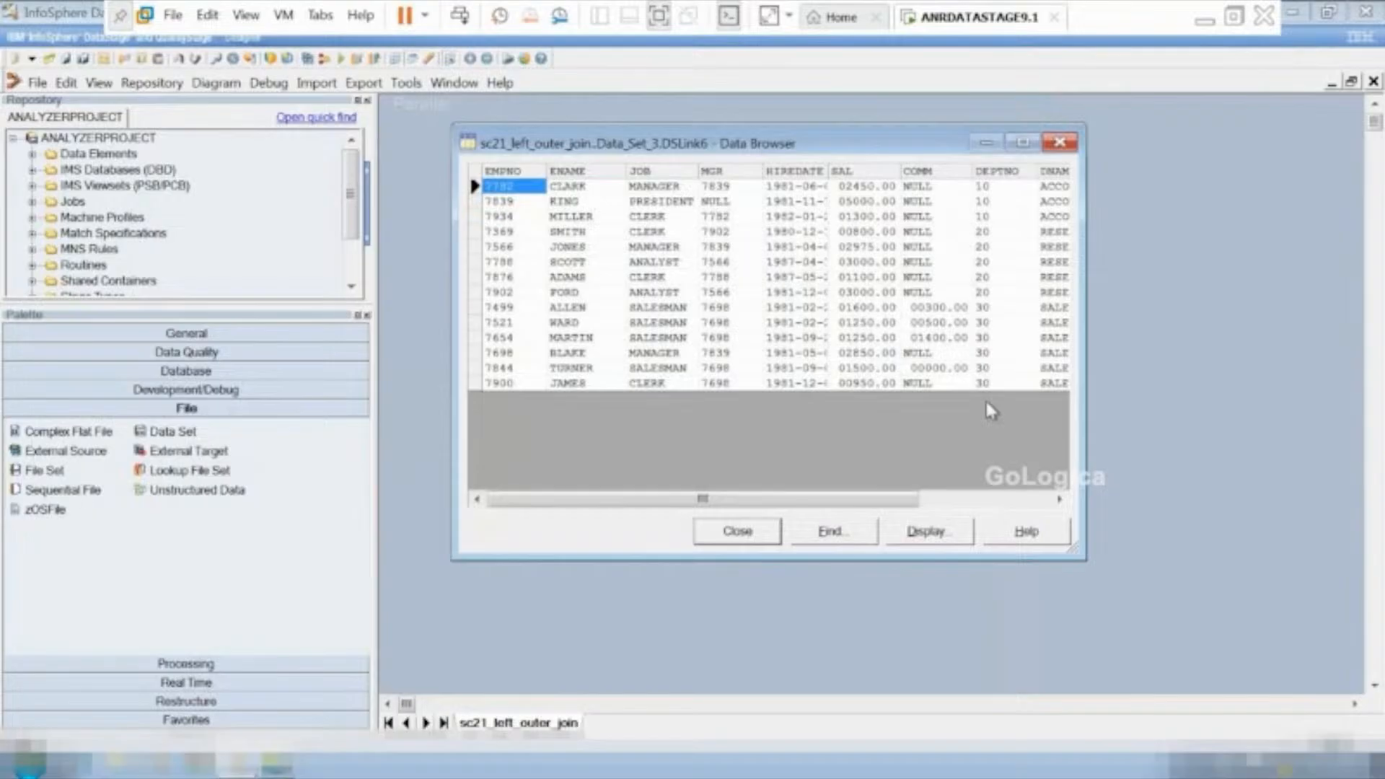
Close the data preview and save a copy of the job as sc21_right_outer_join in the \Jobs\ANRTRAININGS folder.
left_click(755, 530)
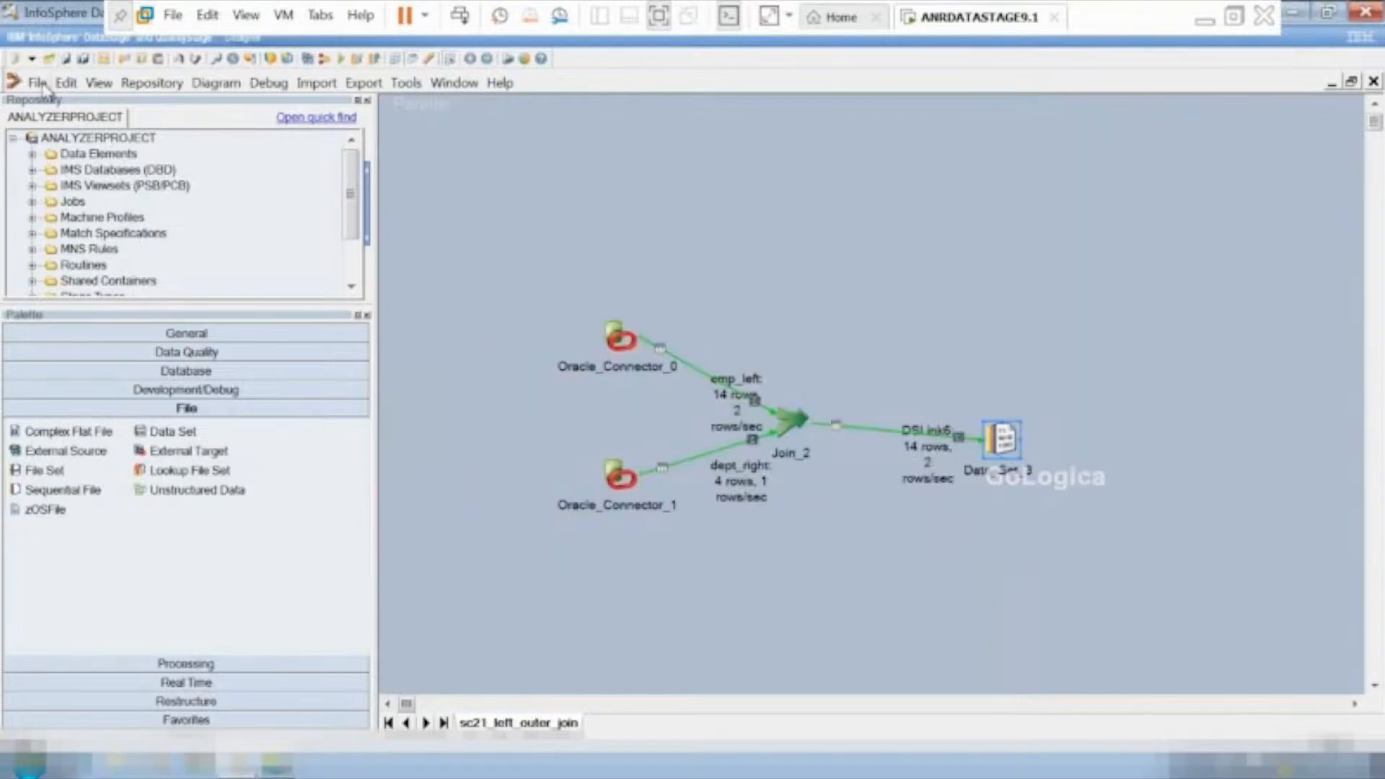
left_click(39, 83)
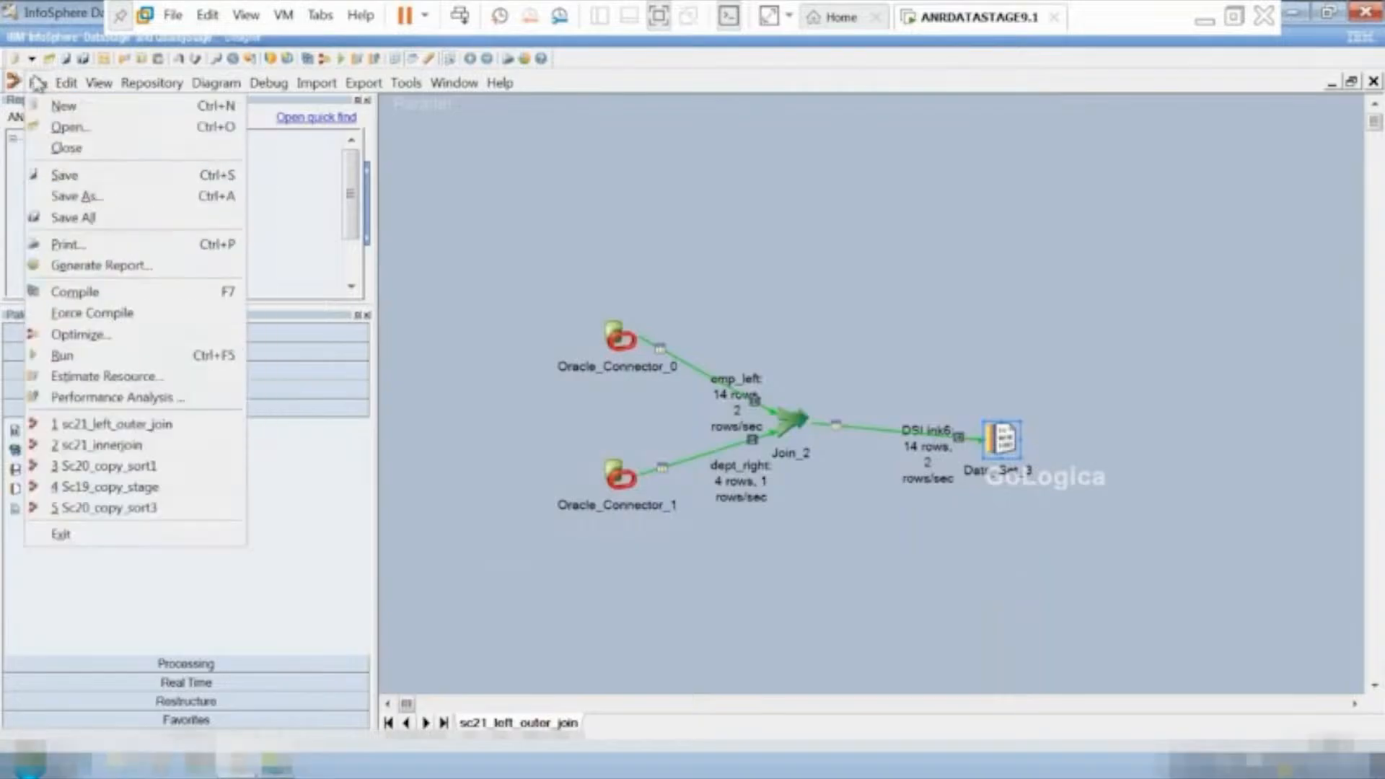
left_click(65, 196)
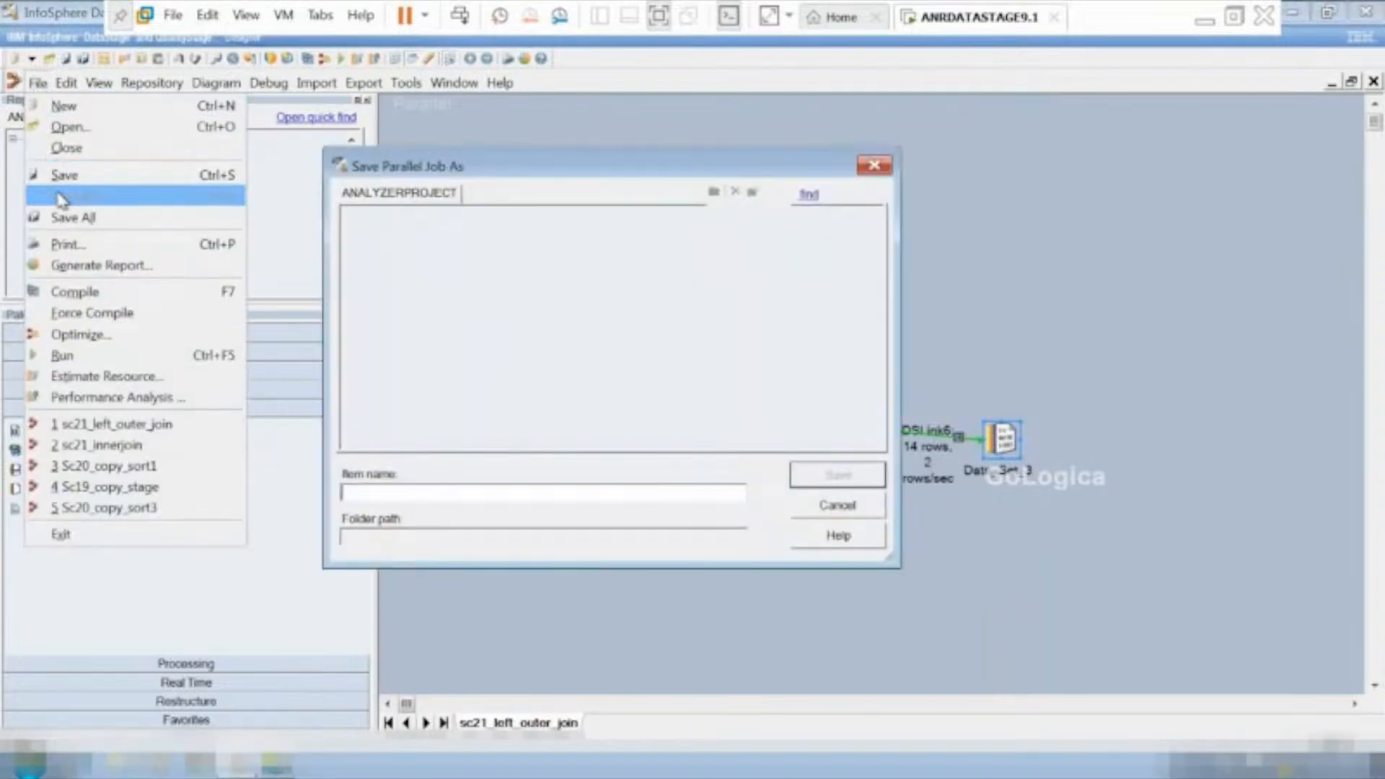
left_click(393, 492)
key("BackSpace")
key("BackSpace")
key("BackSpace")
key("BackSpace")
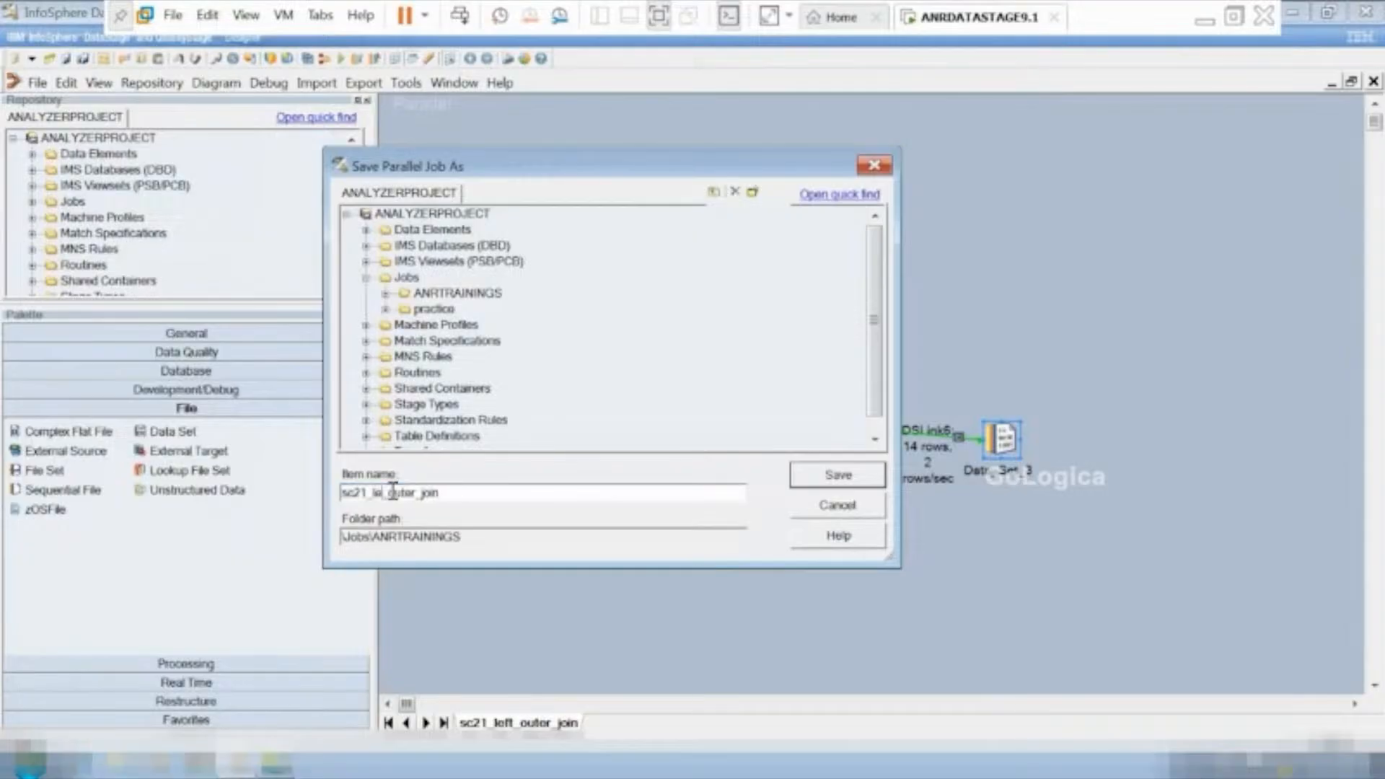
type("right")
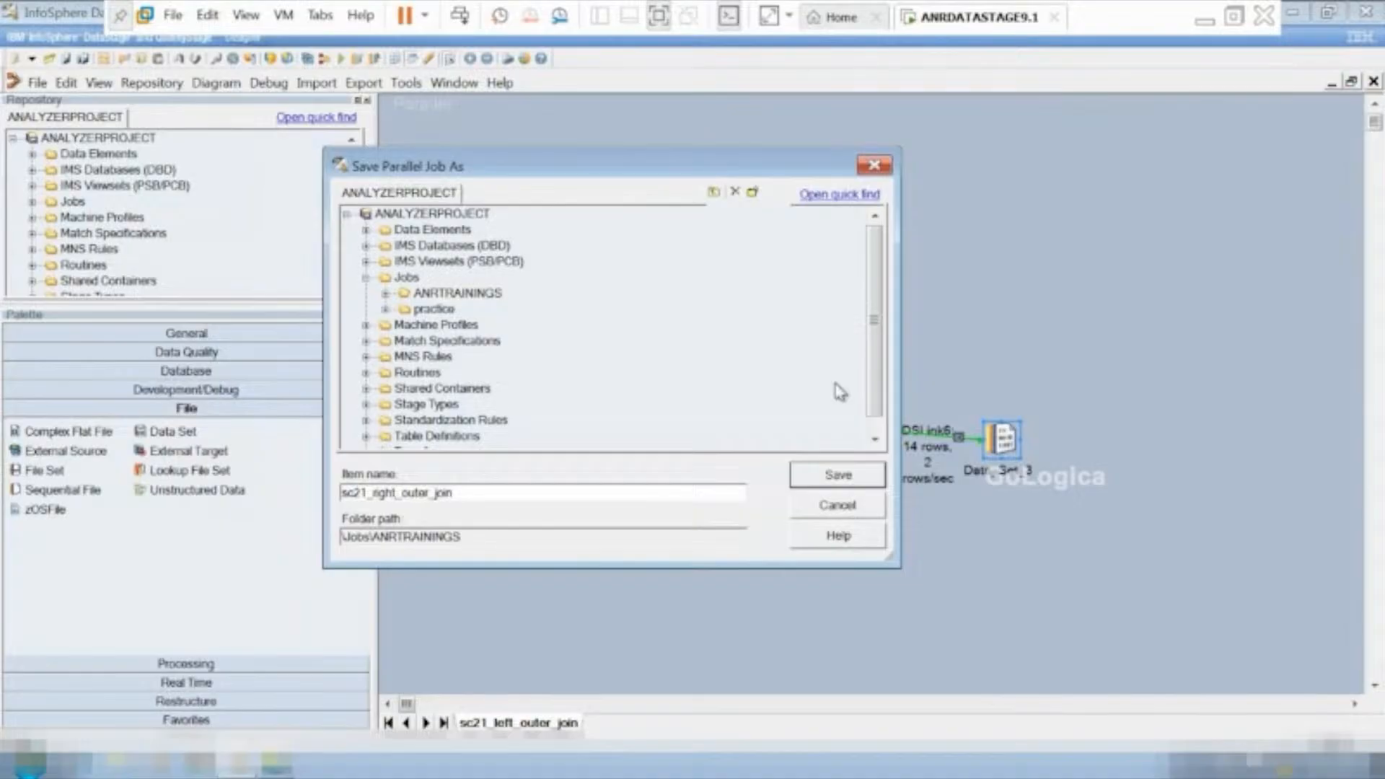
left_click(848, 476)
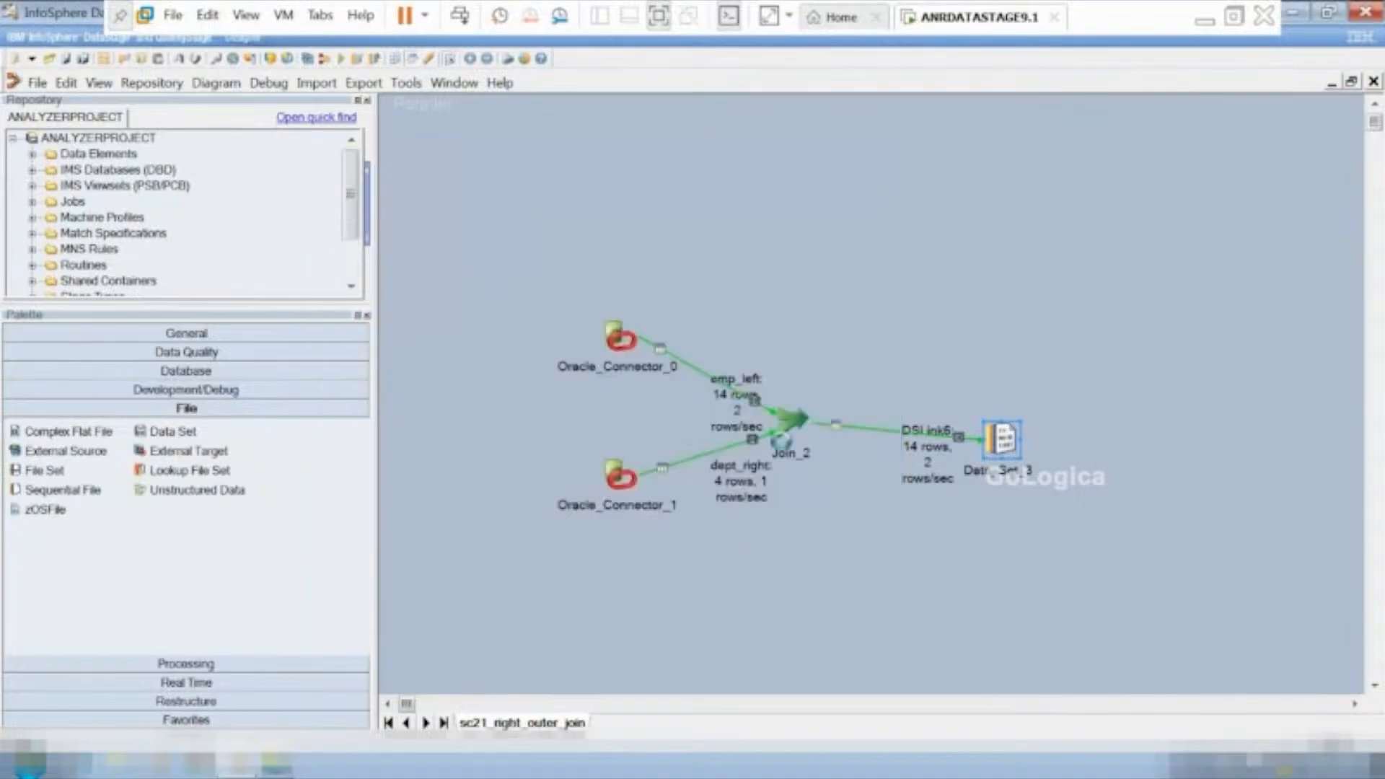
Change the Join_2 stage's join type to Right Outer and apply the stage properties.
double_click(788, 424)
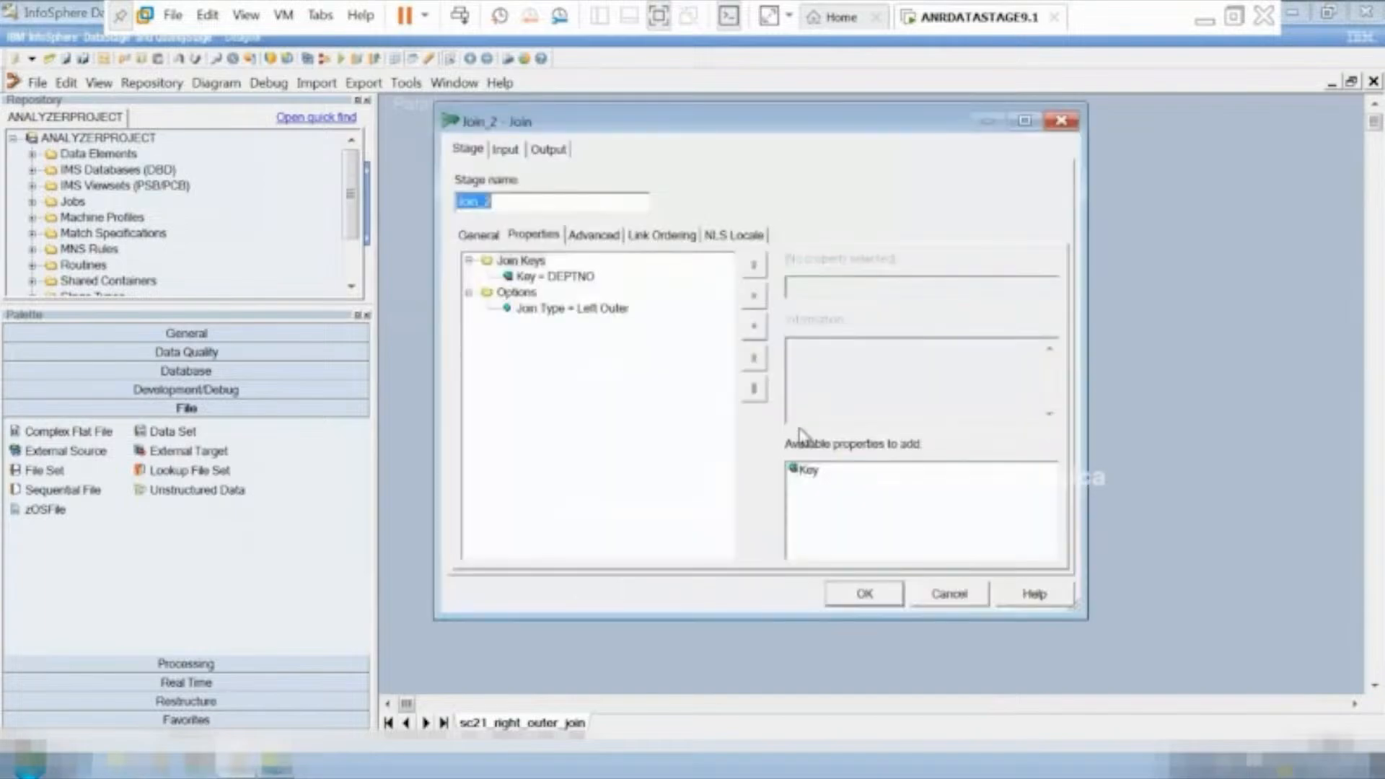
left_click(586, 308)
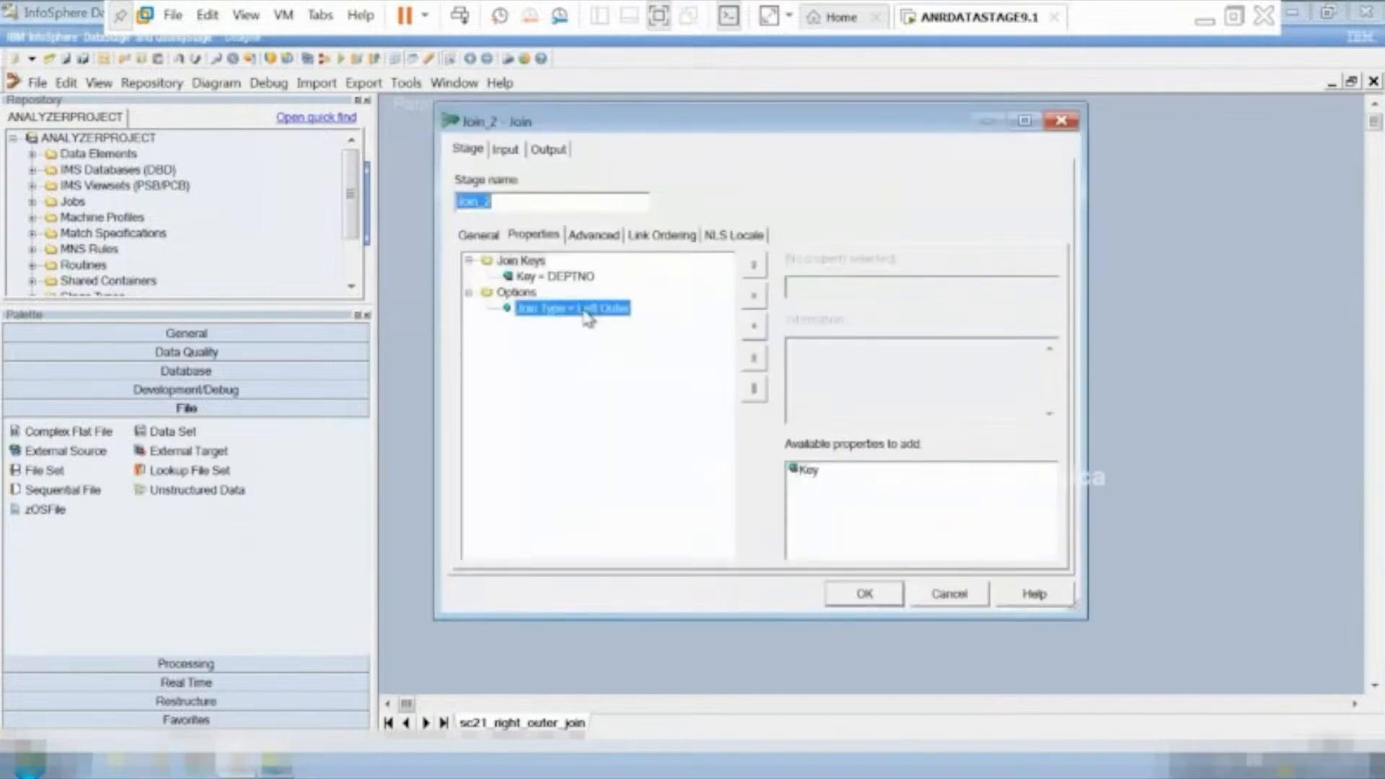
left_click(1048, 285)
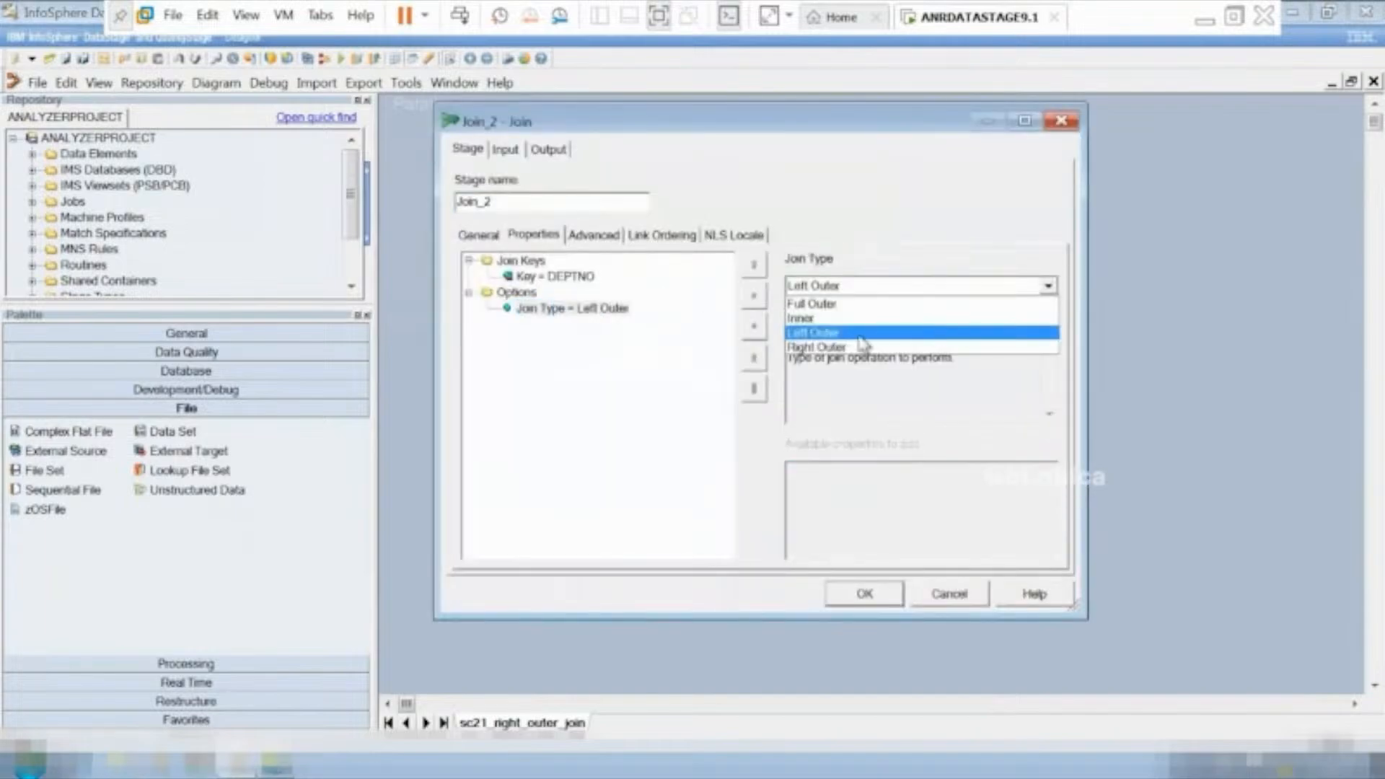
left_click(852, 349)
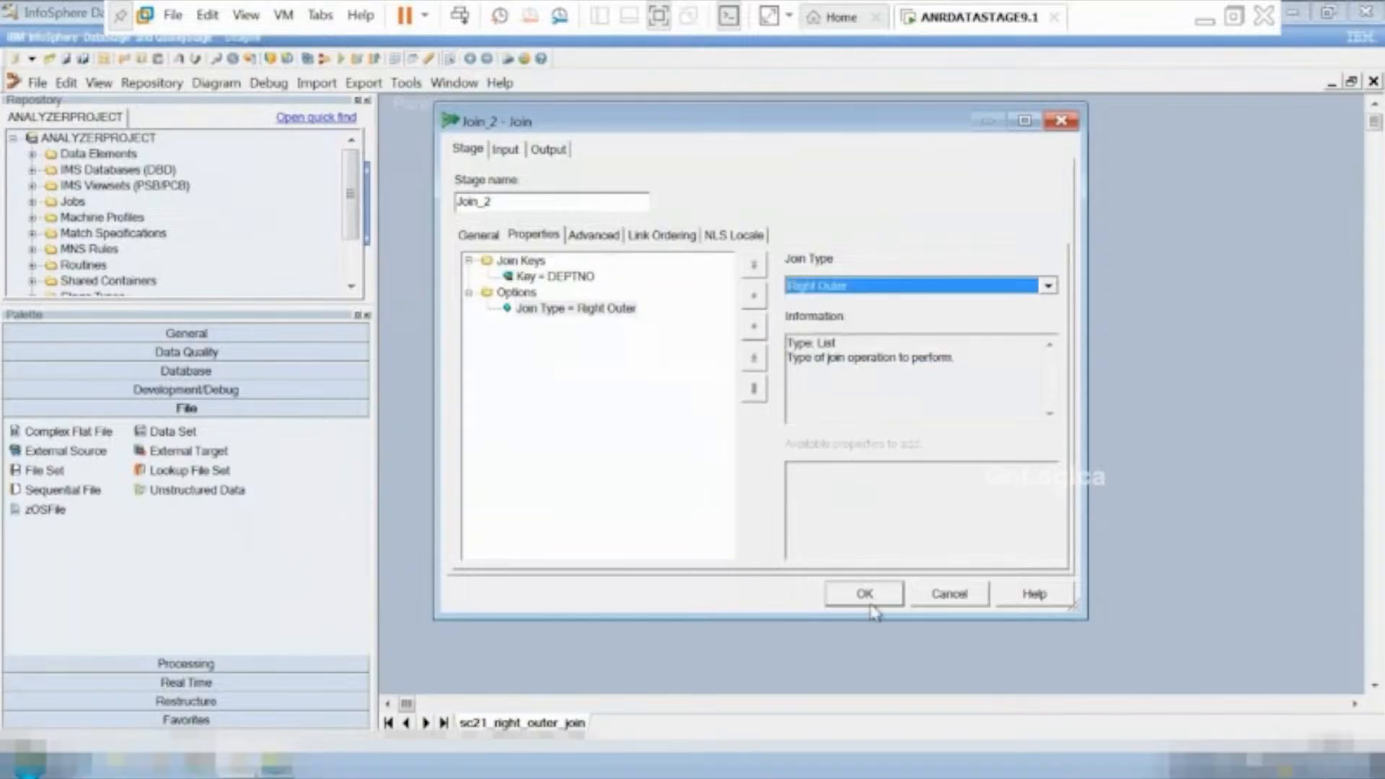
left_click(866, 595)
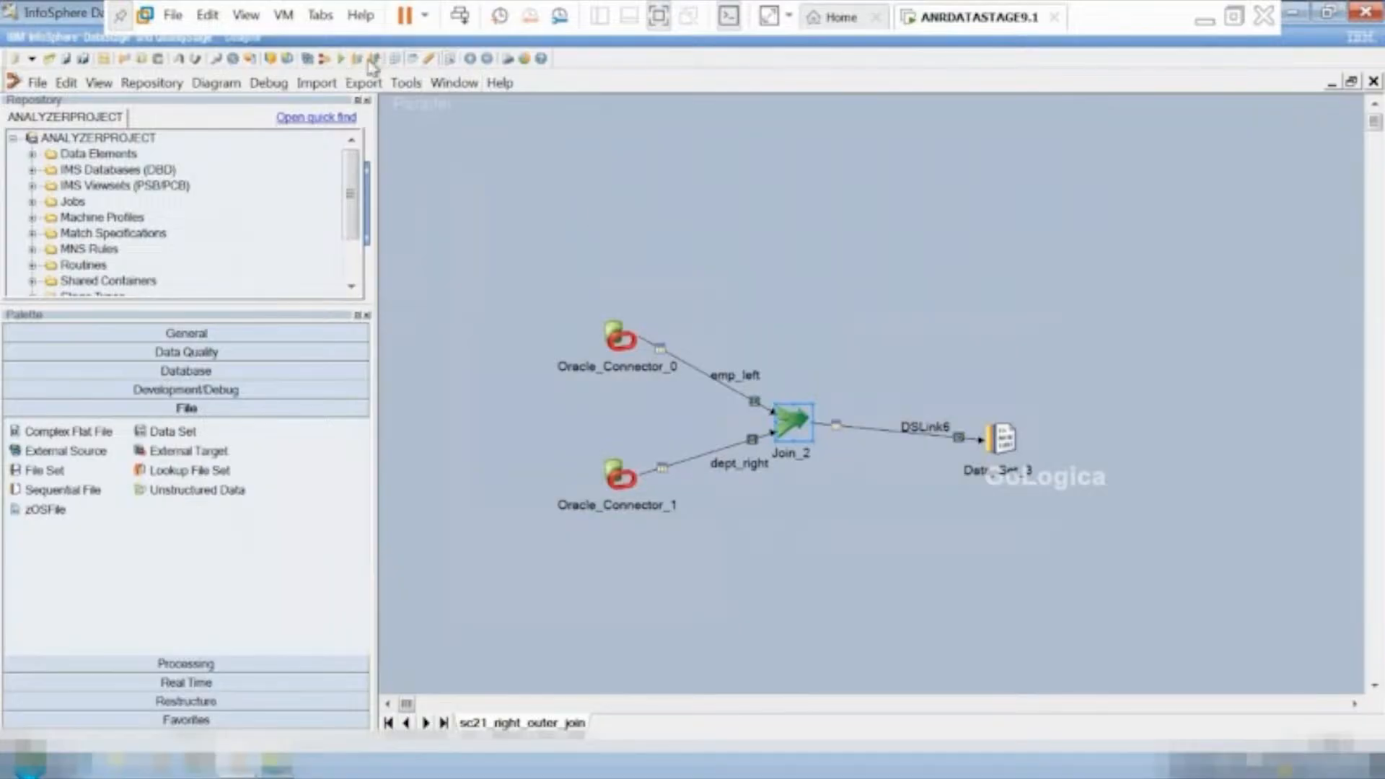
Try to compile and run the sc21_right_outer_join job, then dismiss the compile dialog.
left_click(339, 59)
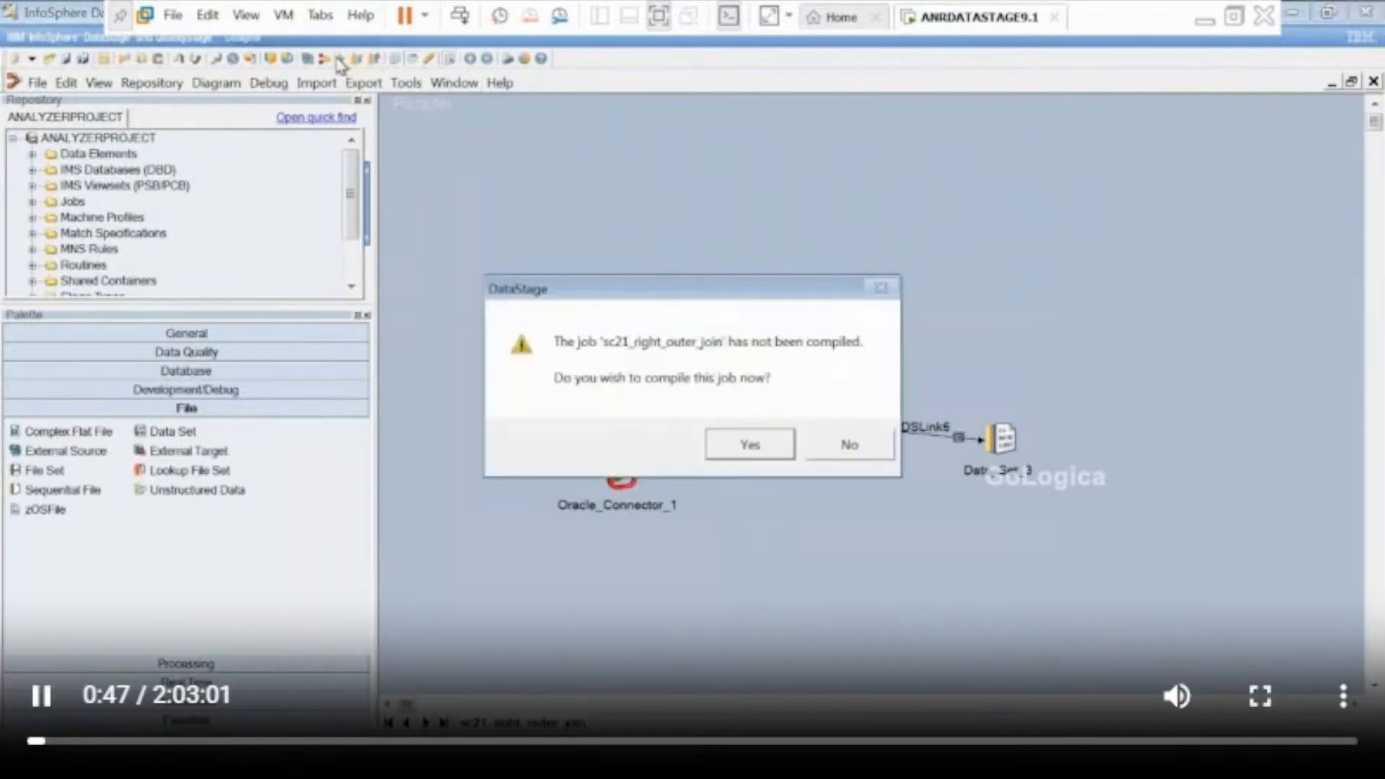
left_click(748, 444)
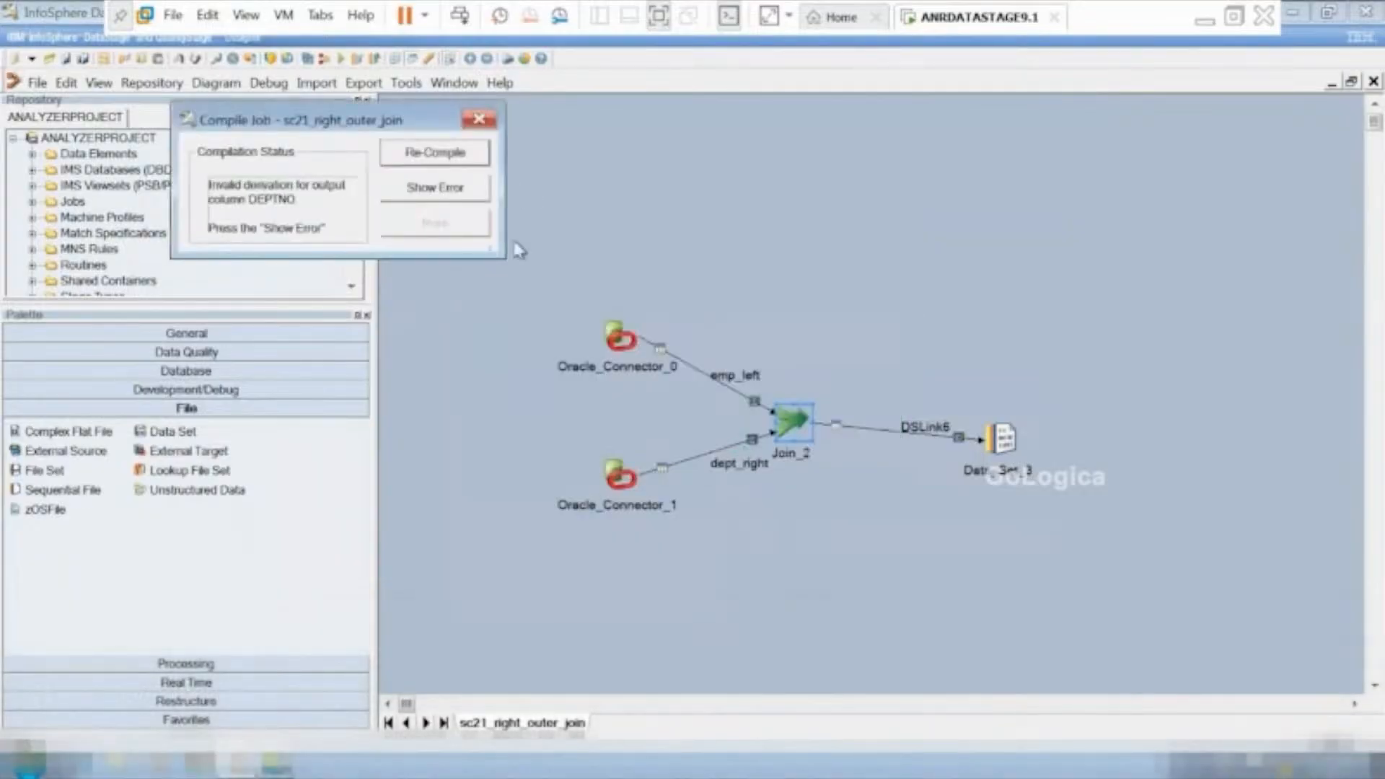
left_click(474, 120)
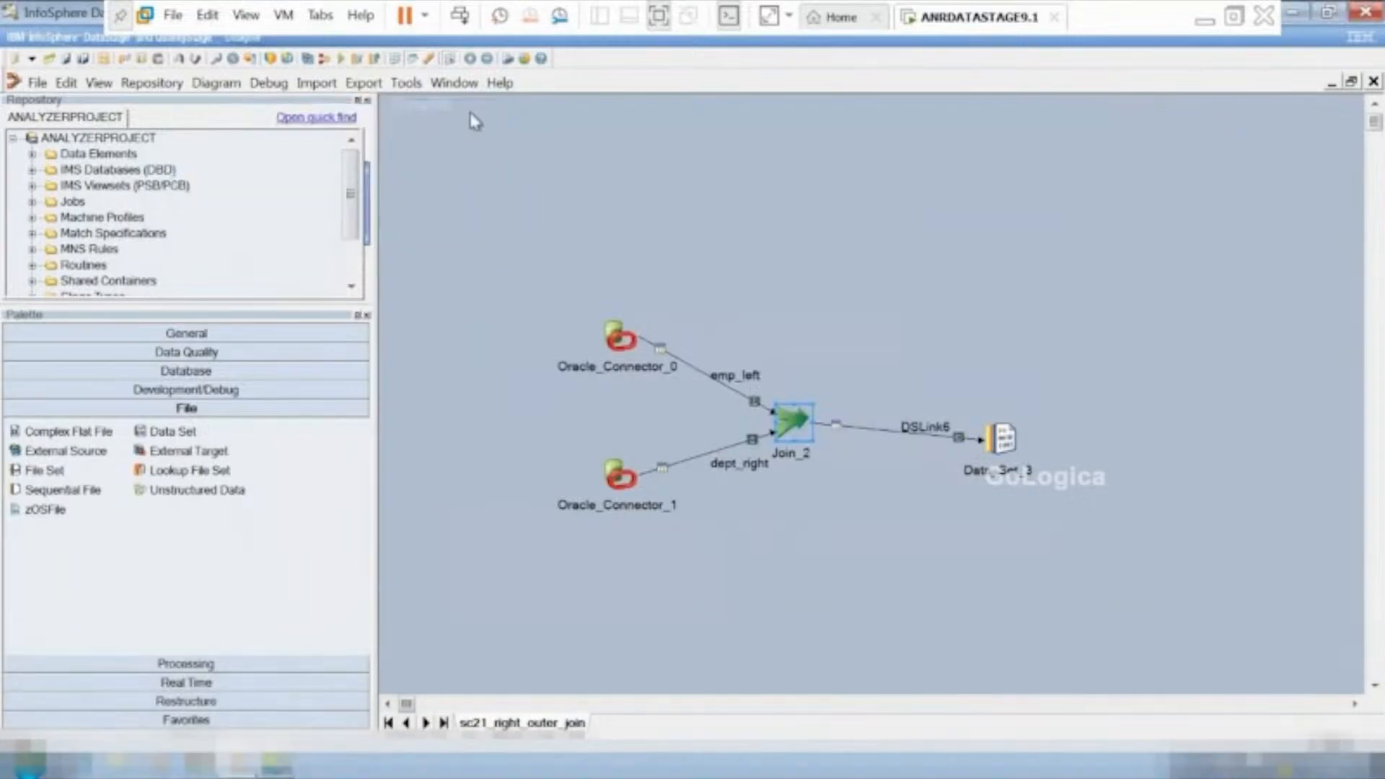
left_click(340, 59)
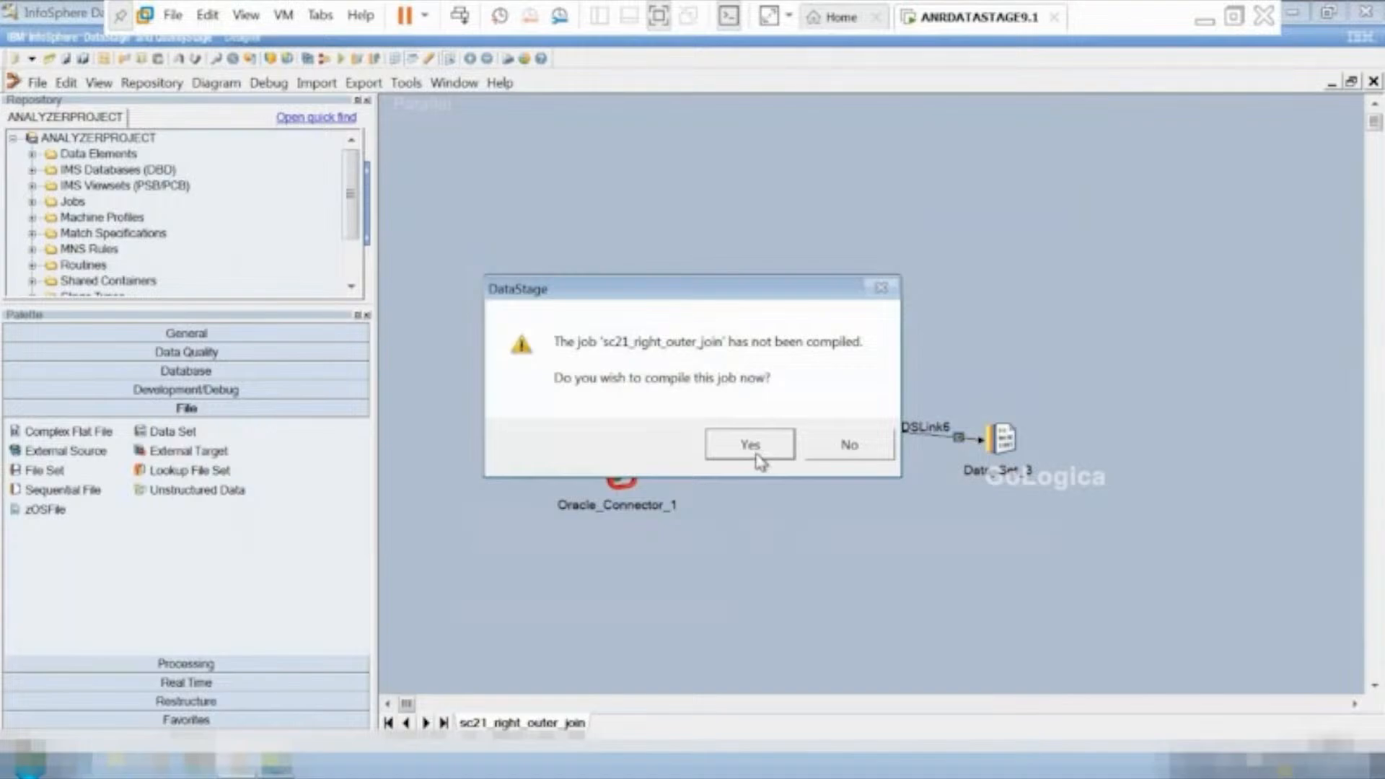
left_click(841, 445)
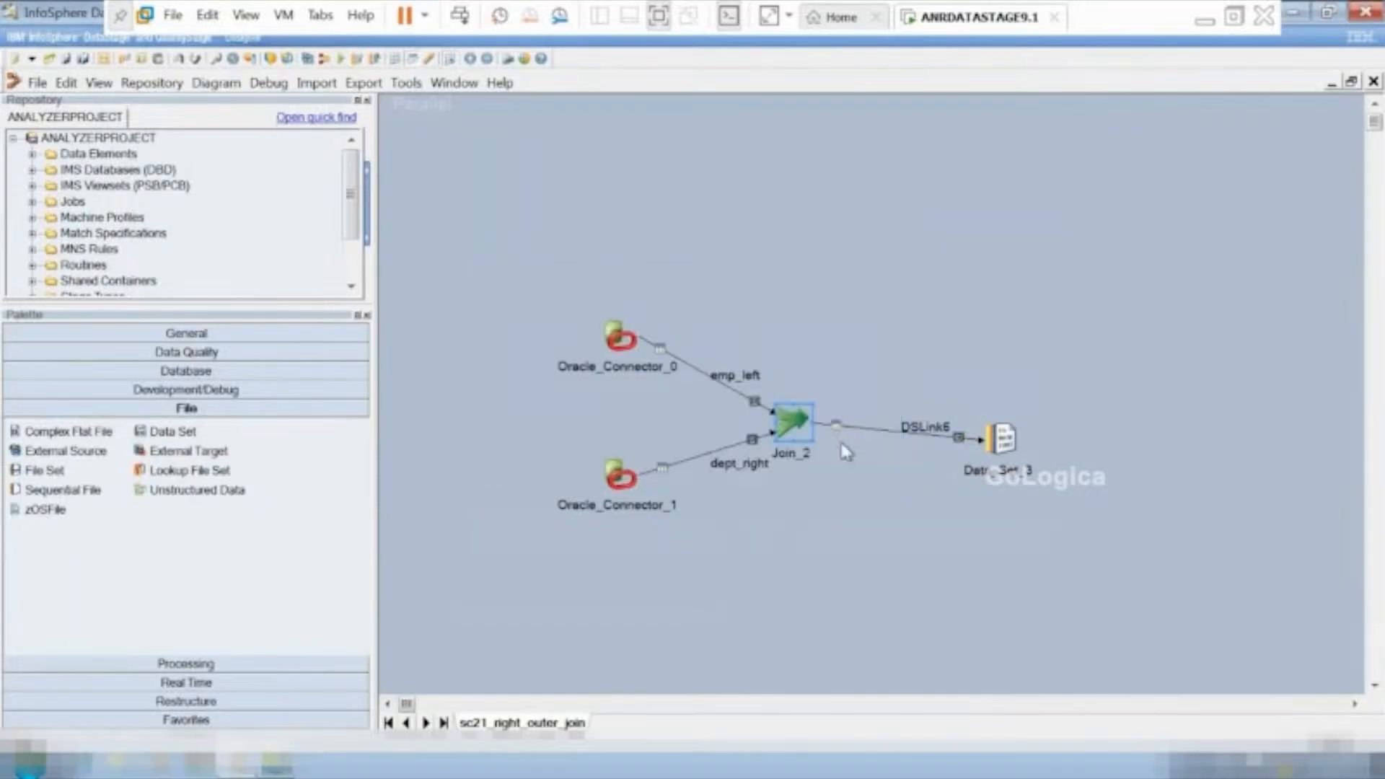
left_click(340, 67)
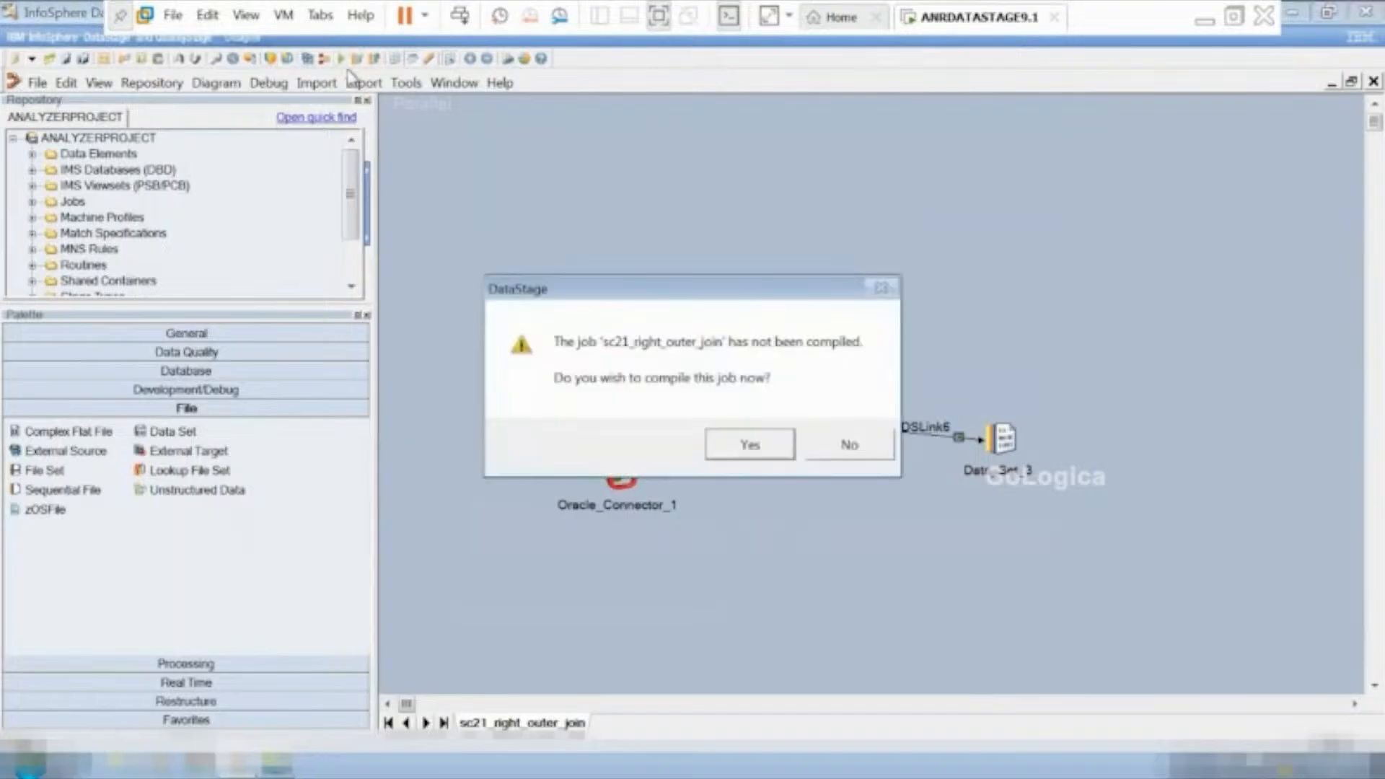
left_click(753, 448)
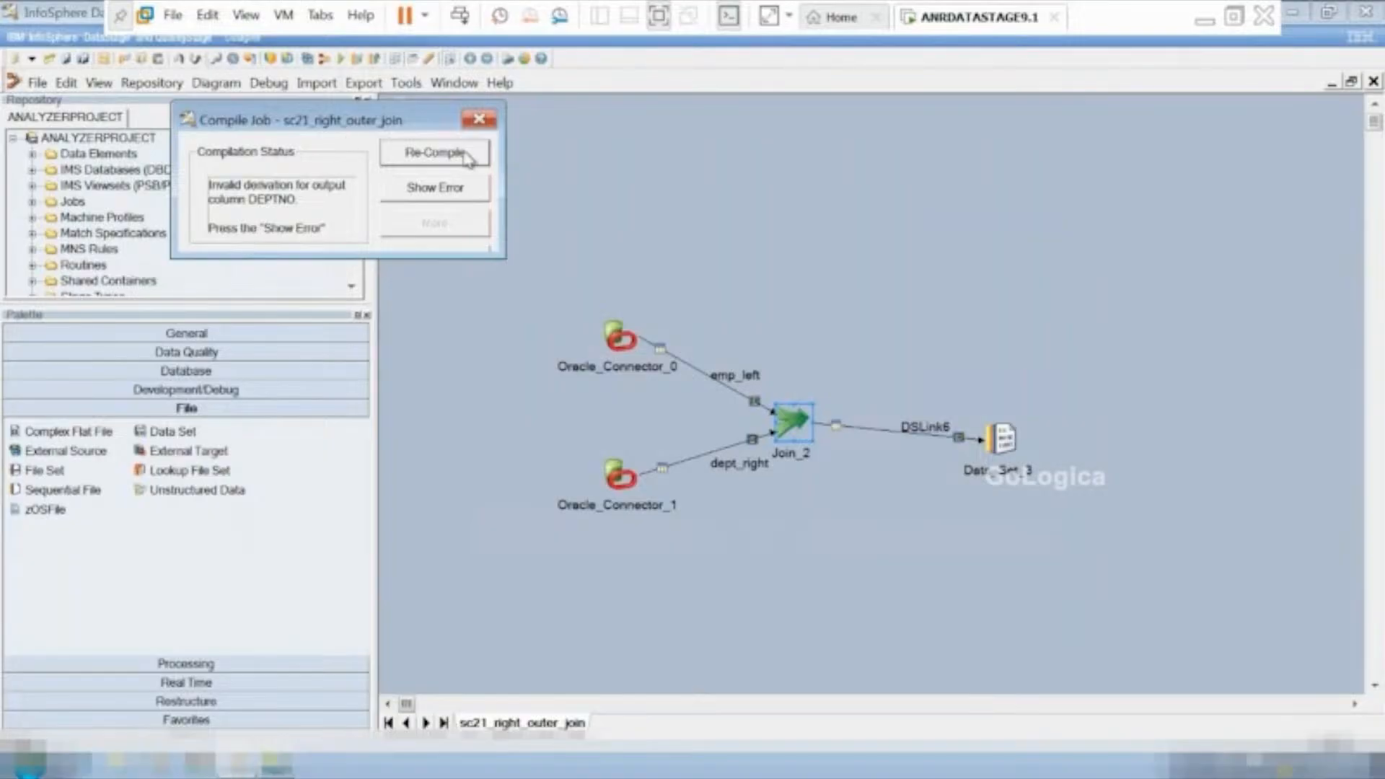
left_click(480, 121)
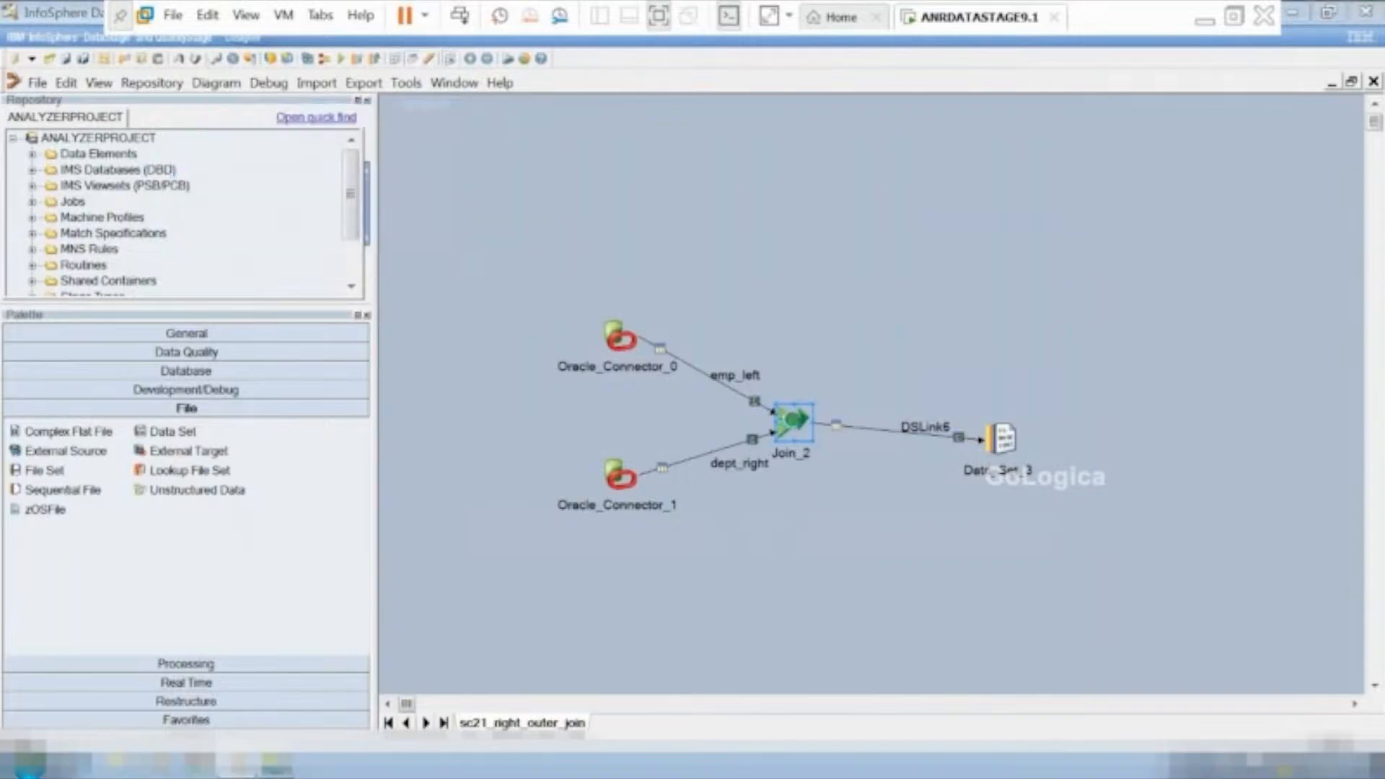
In Join_2's output mapping, map dept_right.DEPTNO to the DEPTNO column of DSLink6, overwriting its existing derivation.
double_click(792, 418)
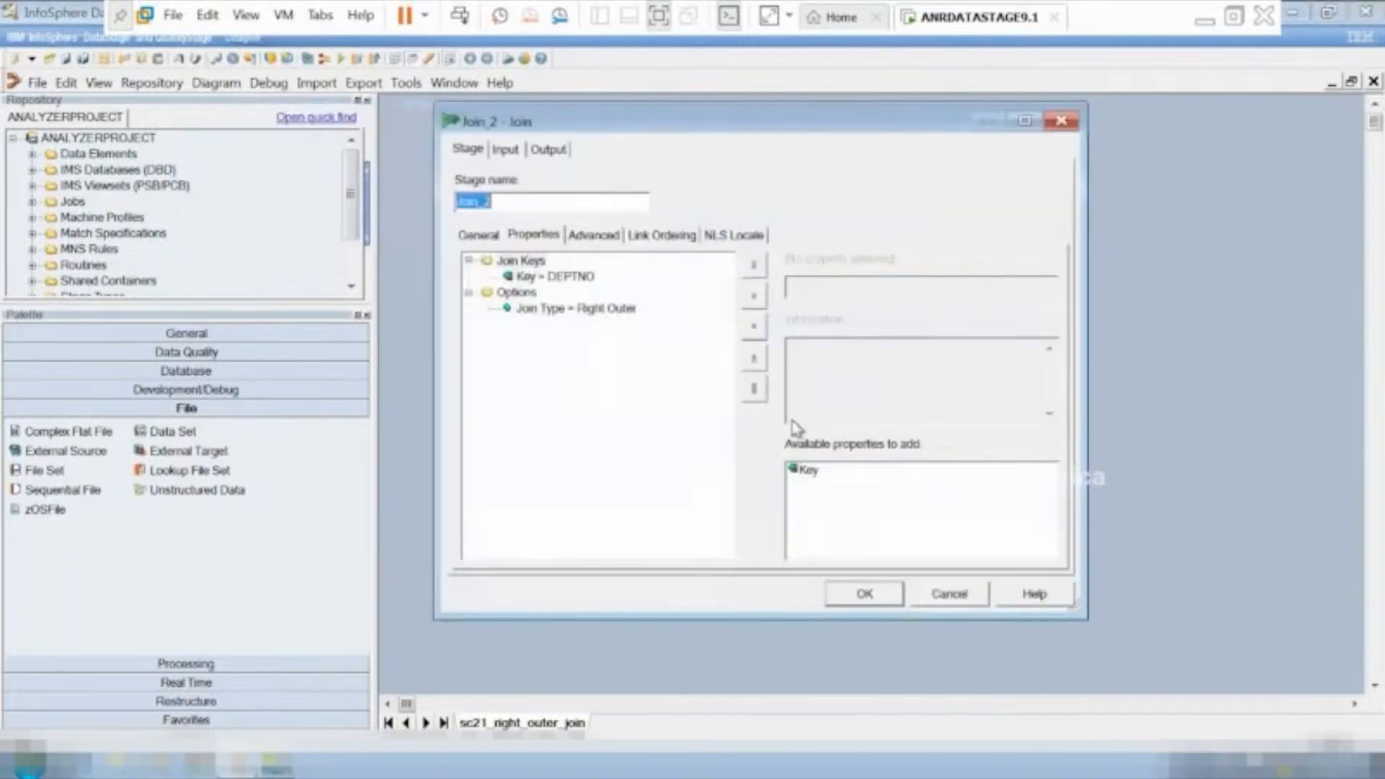
left_click(550, 150)
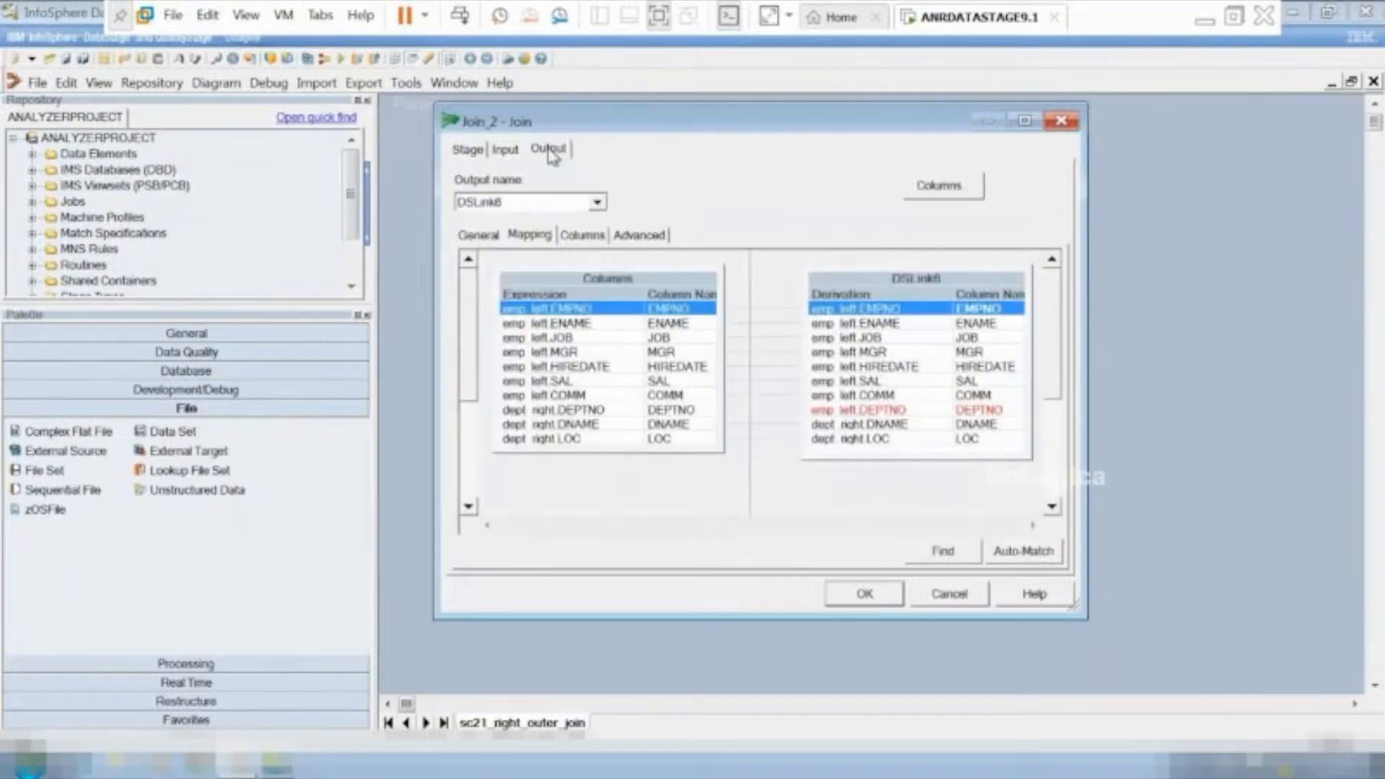
left_click(706, 410)
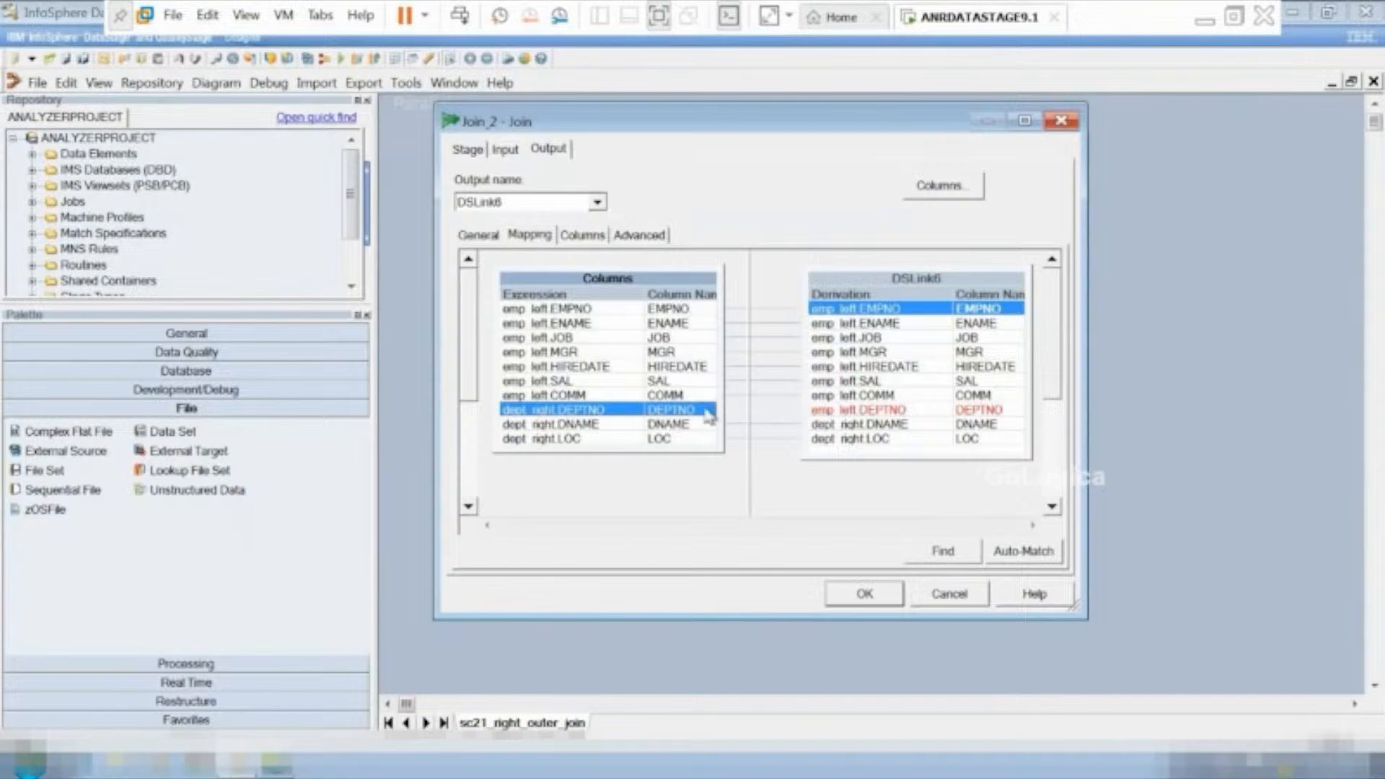
left_click_drag(707, 415, 934, 417)
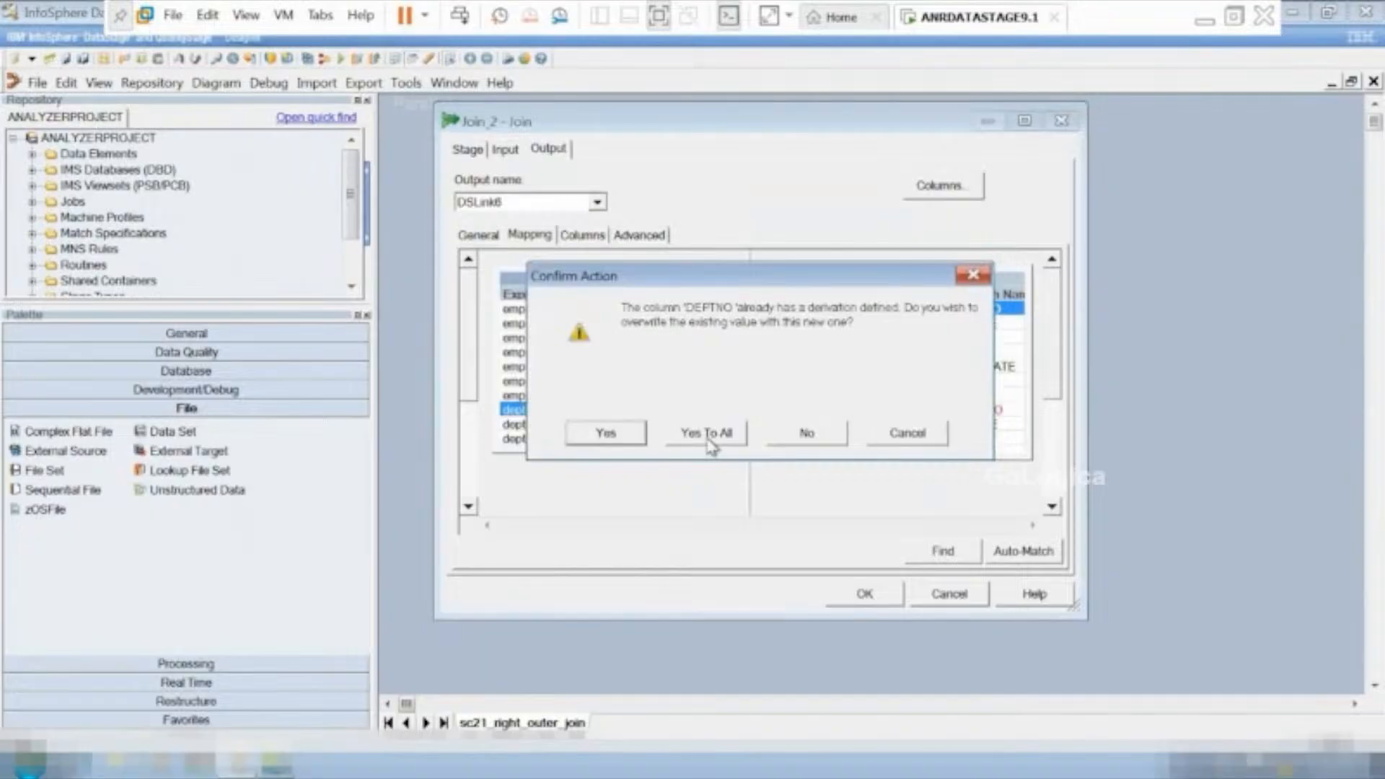
left_click(607, 433)
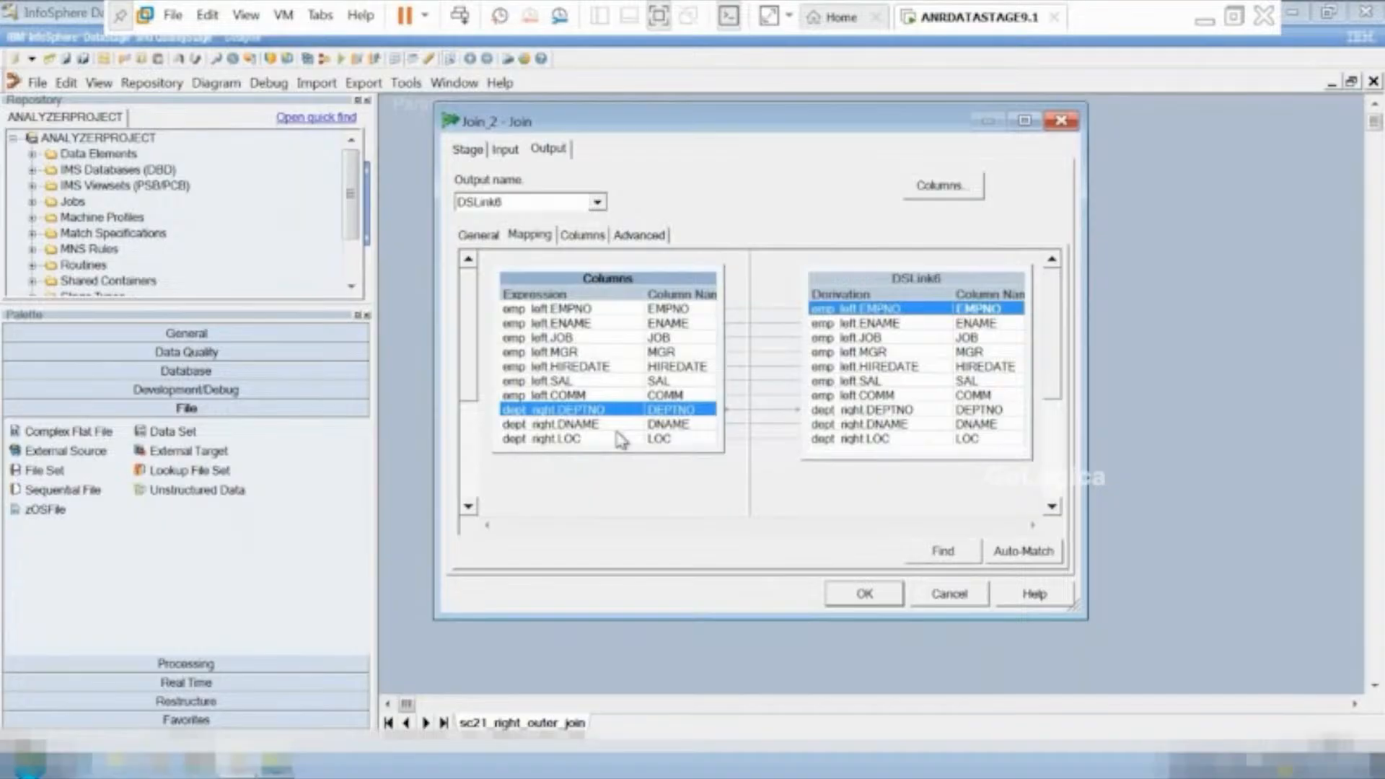
left_click(865, 594)
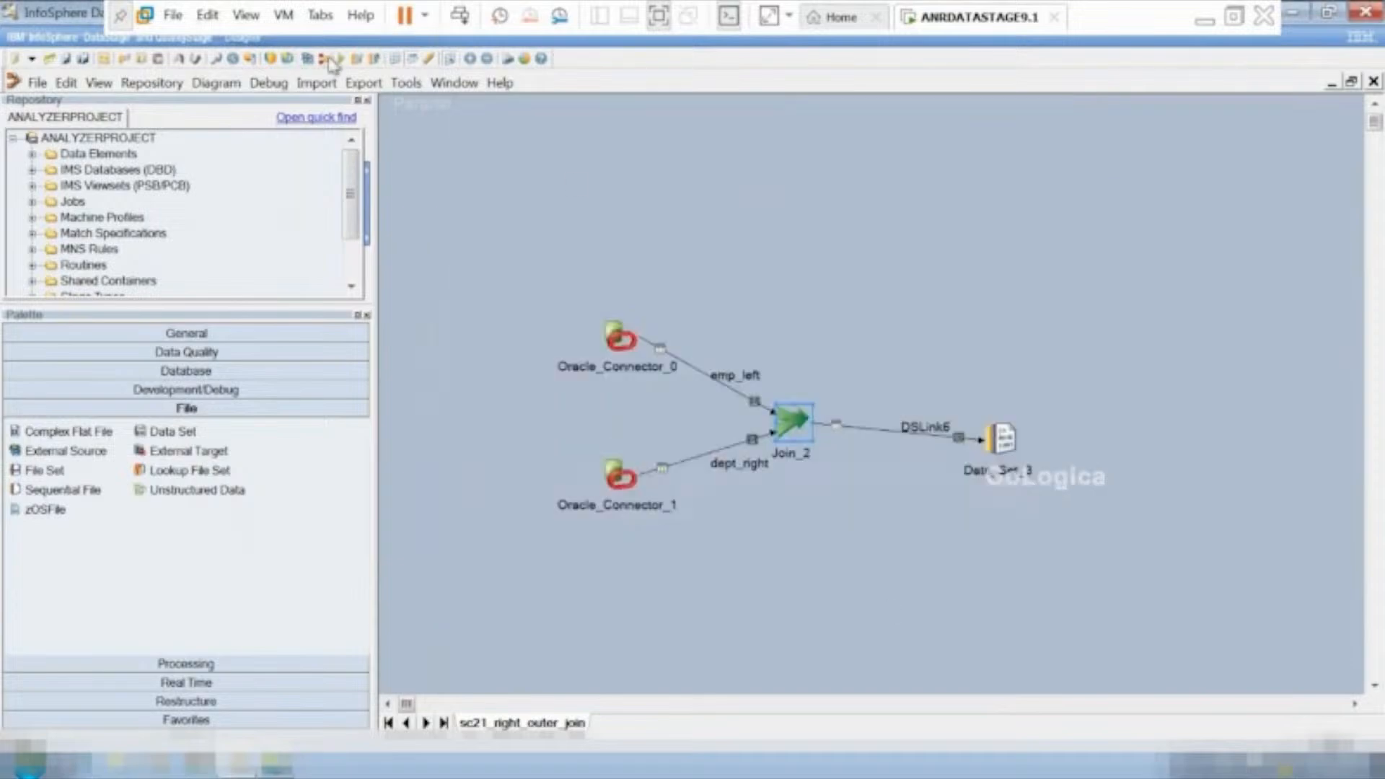
Compile the sc21_right_outer_join job and run it with no warning limit.
left_click(344, 61)
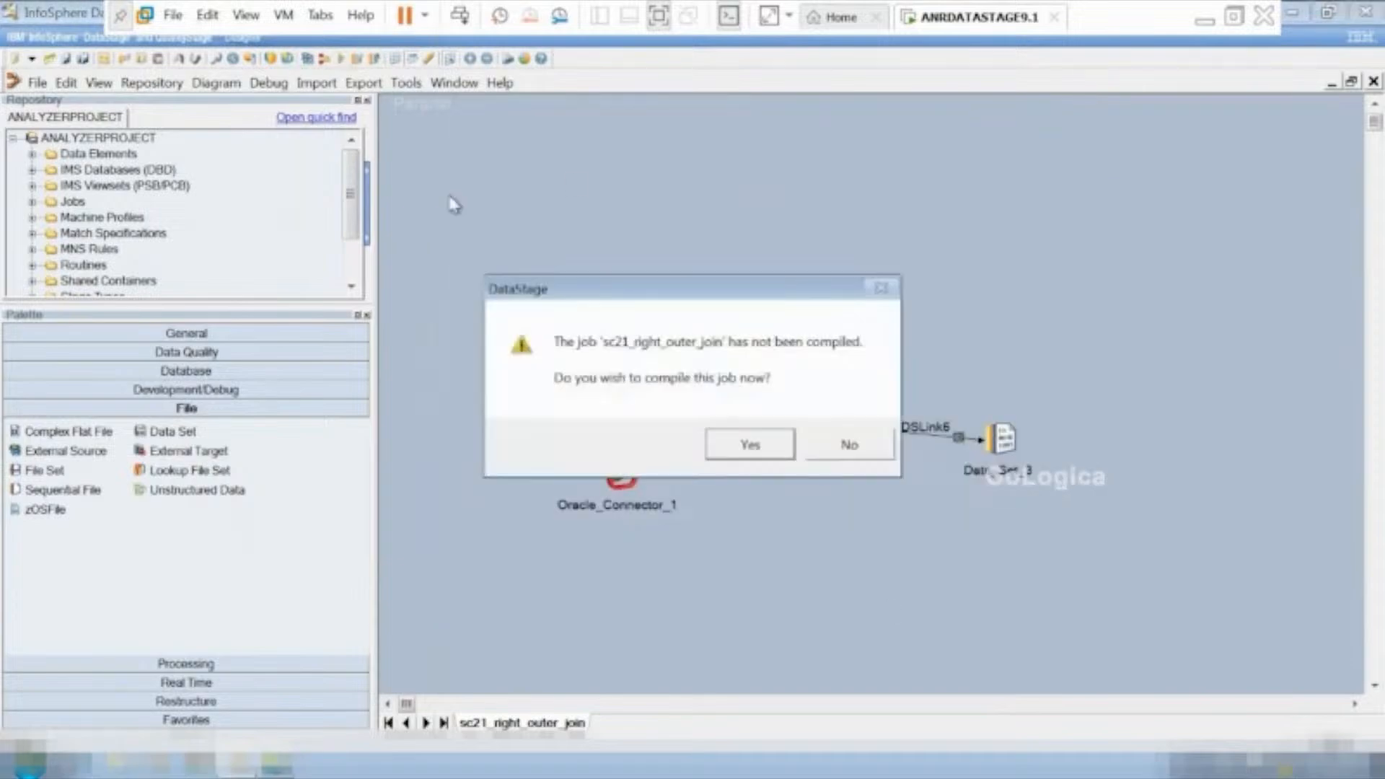
left_click(743, 445)
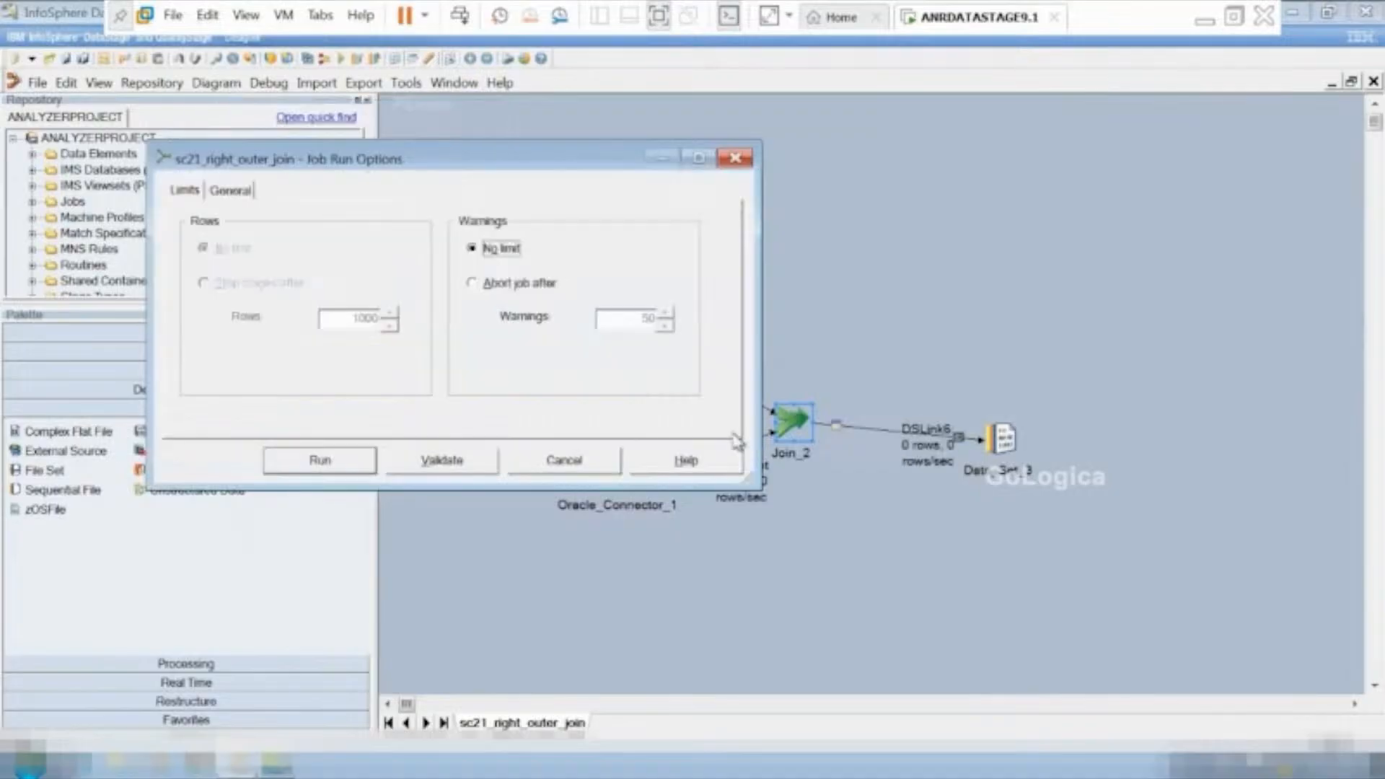
left_click(322, 462)
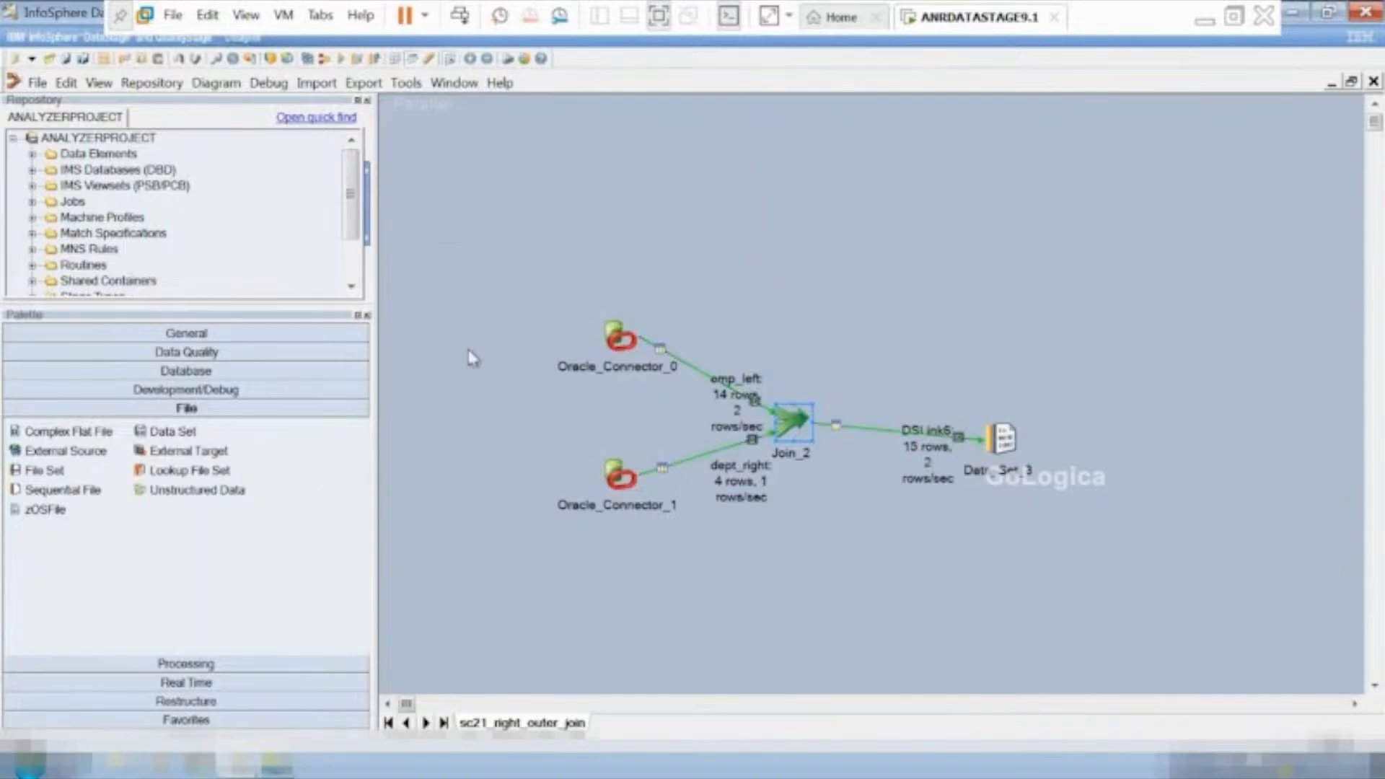
View the DSLink6 data in Data_Set_3 with 100 rows to display, examine all columns, and close the preview.
right_click(1015, 451)
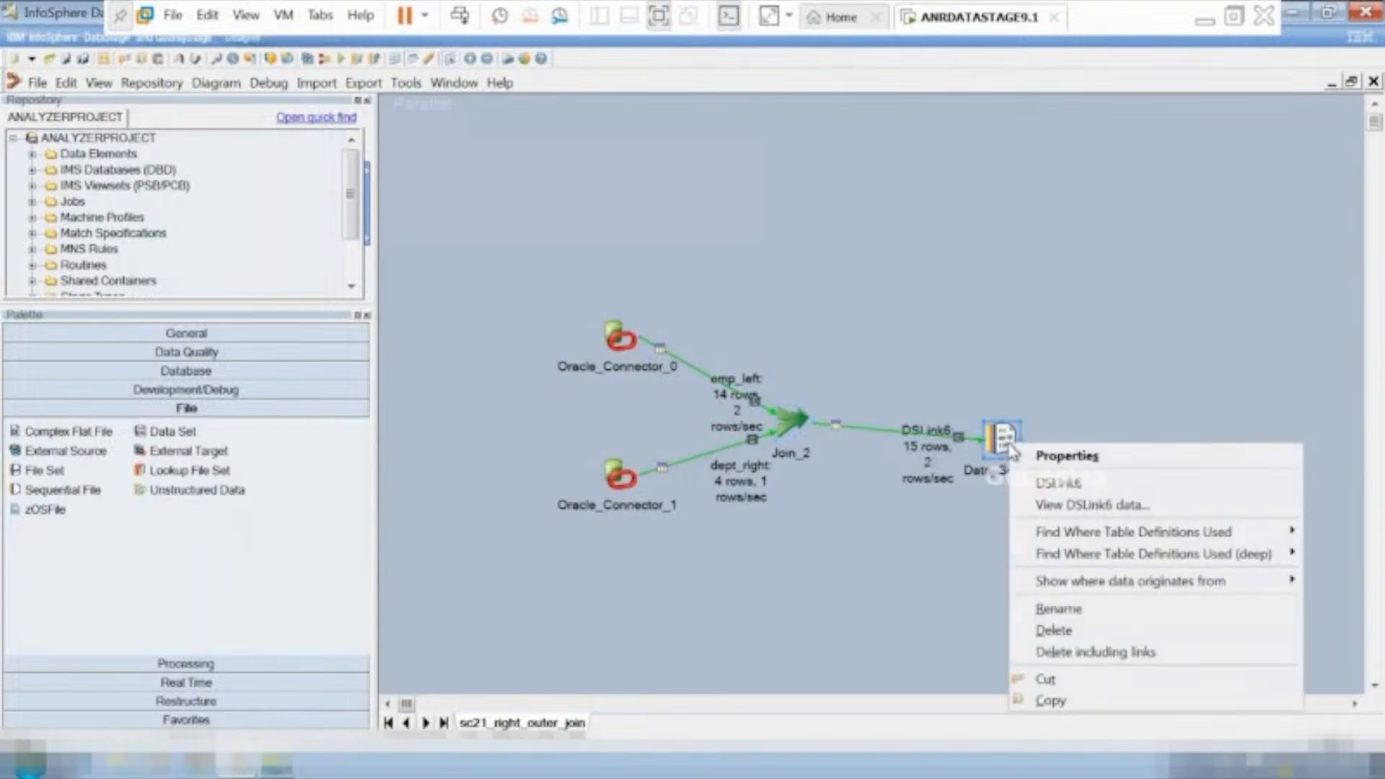
left_click(1058, 504)
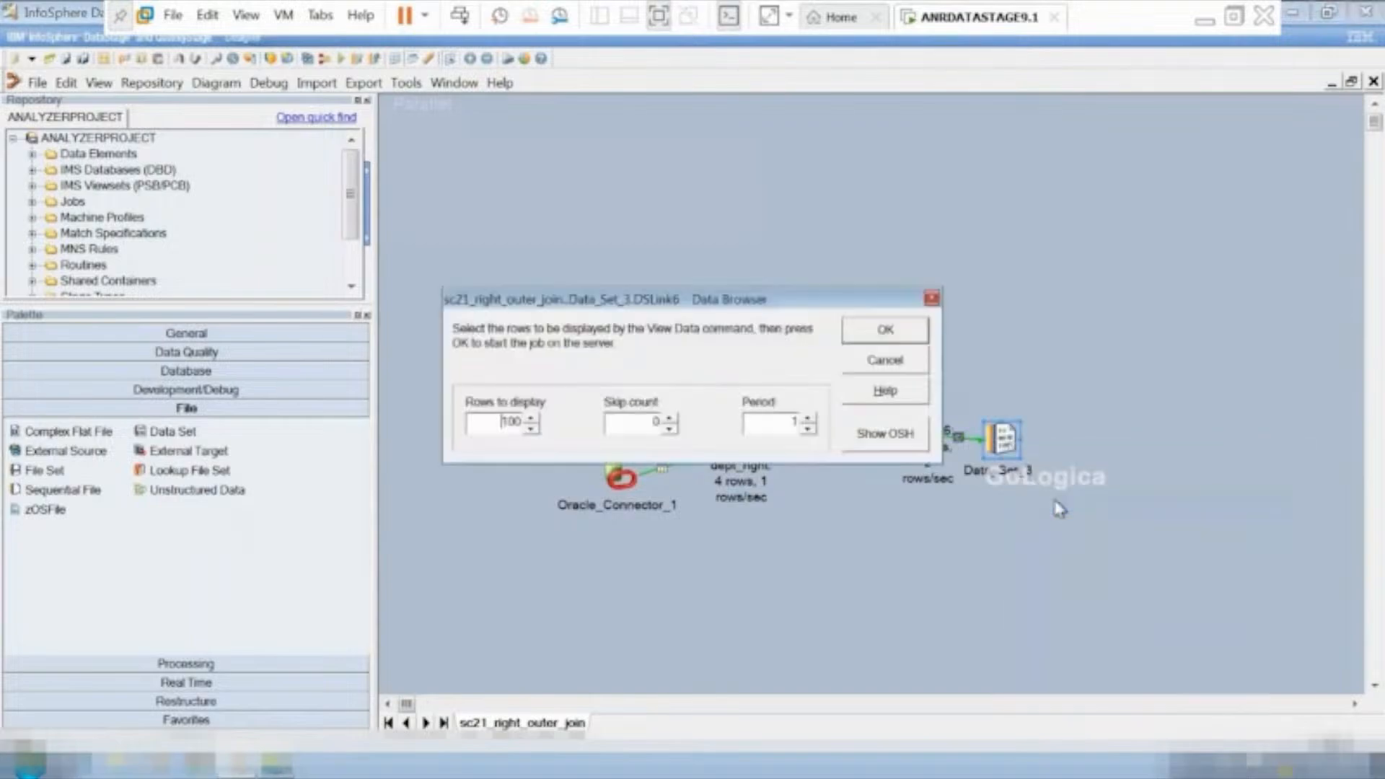
left_click(897, 336)
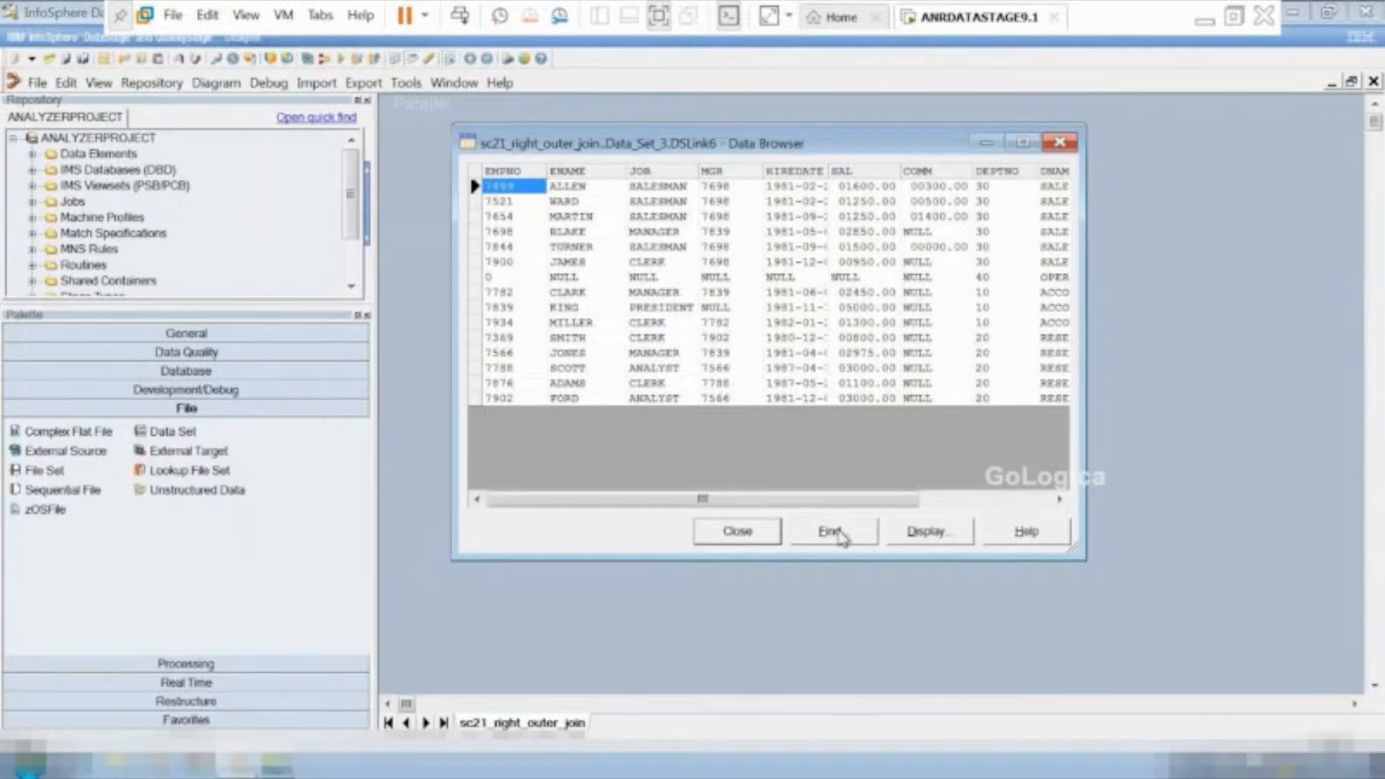
left_click_drag(836, 501, 1072, 527)
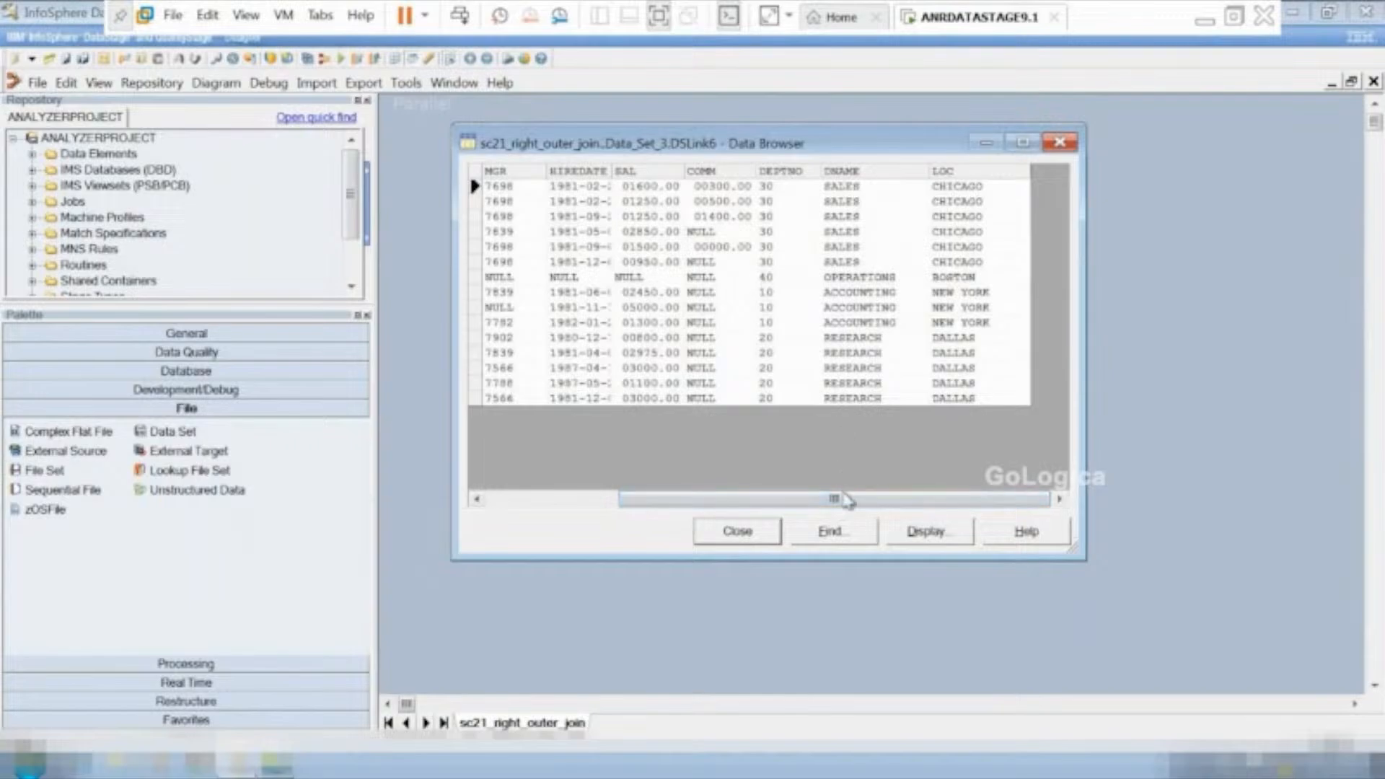
left_click_drag(834, 500, 634, 497)
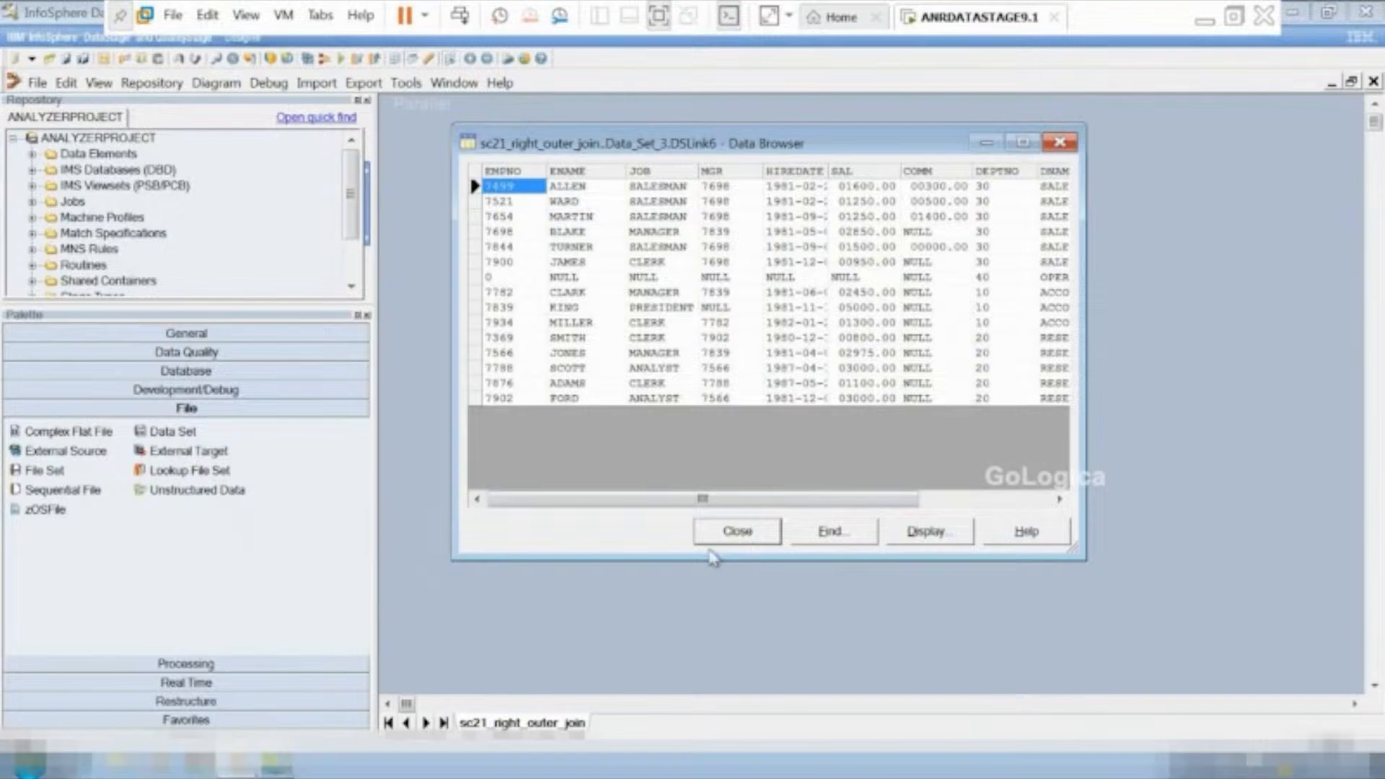
left_click(732, 532)
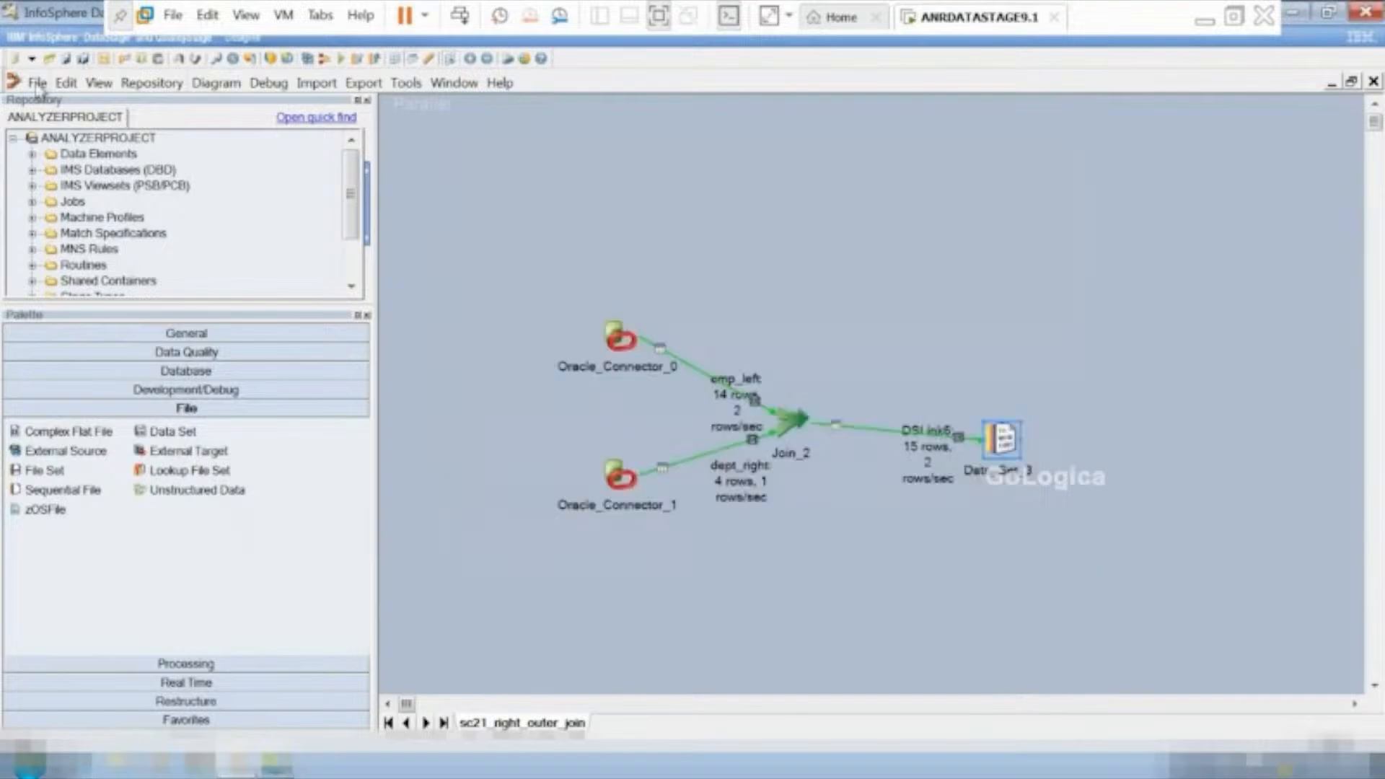
left_click(36, 83)
mouse_move(20, 82)
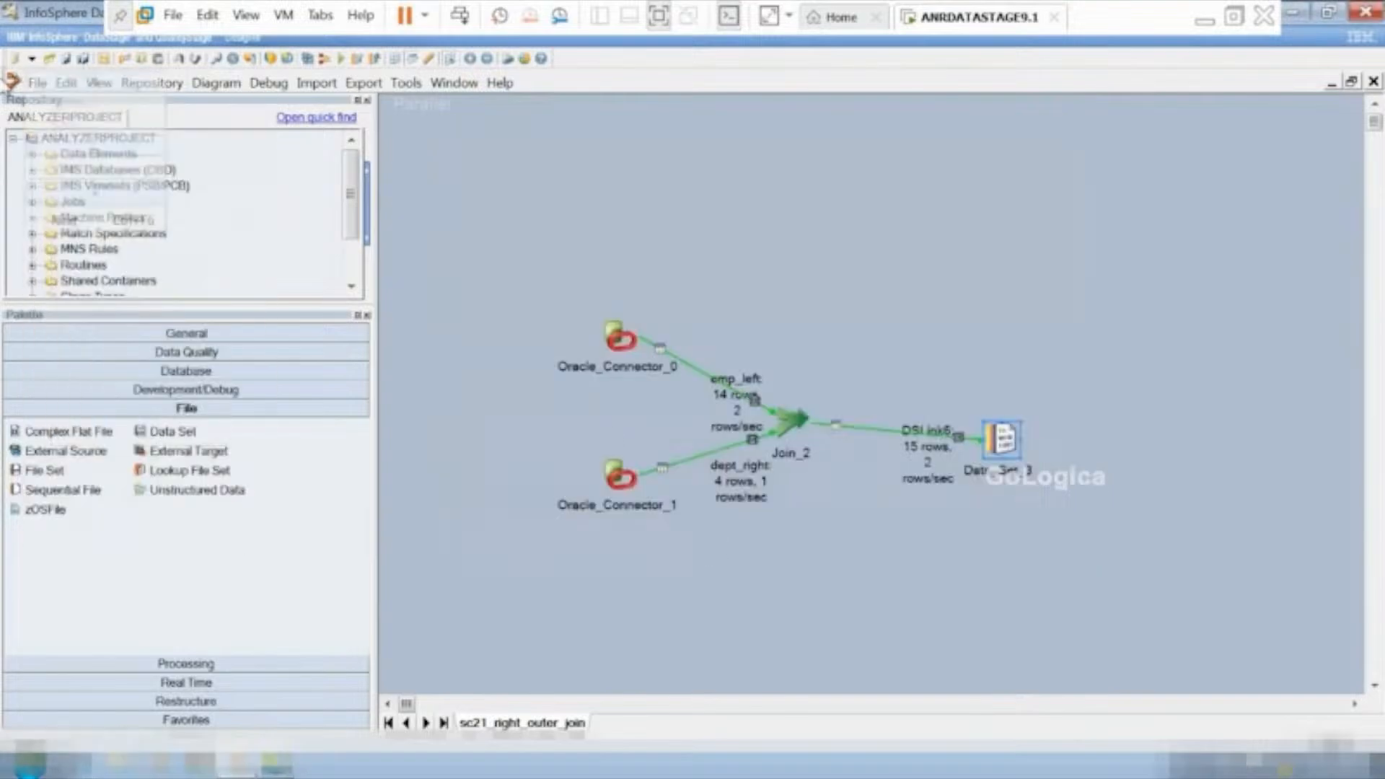
left_click(482, 231)
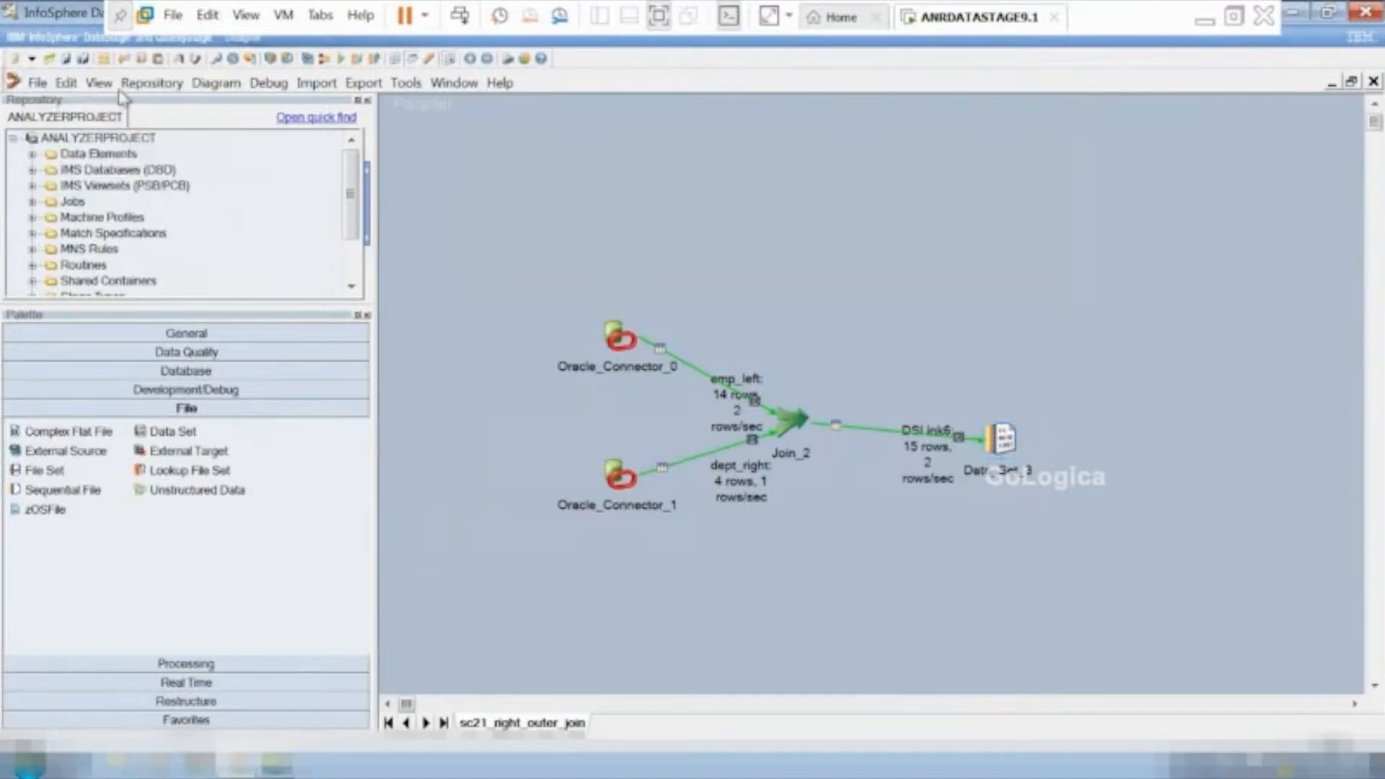
Save a copy of the right outer join job as sc21_full_outer_join in the \Jobs\ANRTRAININGS folder.
left_click(38, 84)
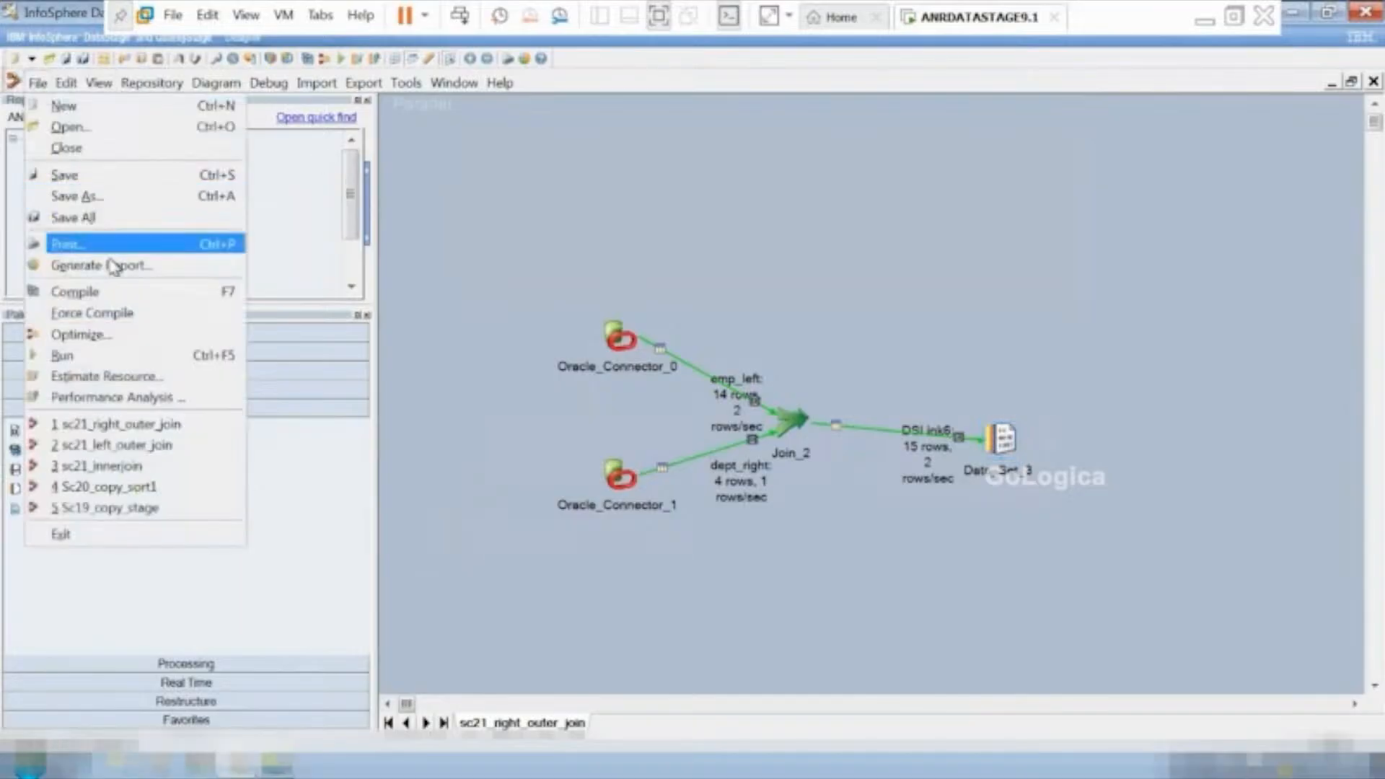
left_click(93, 200)
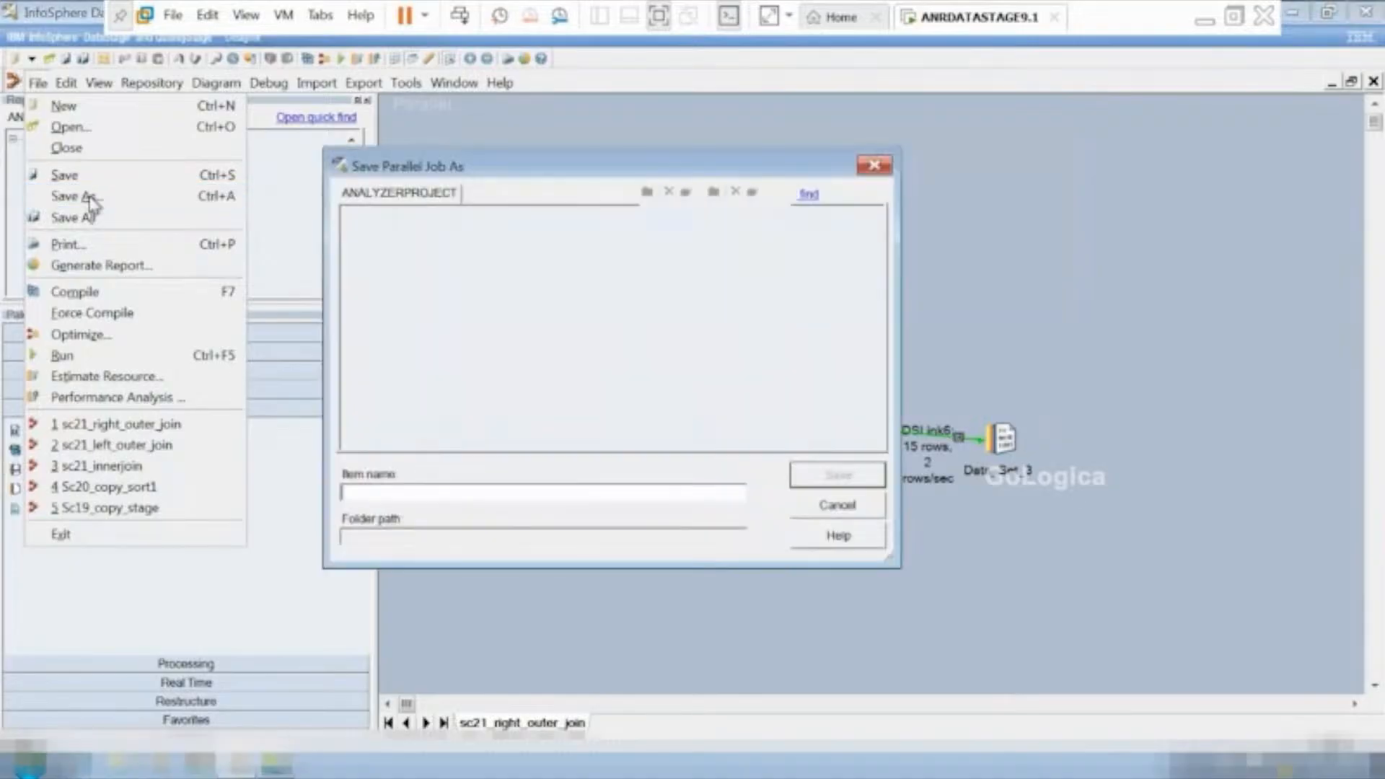
left_click(398, 491)
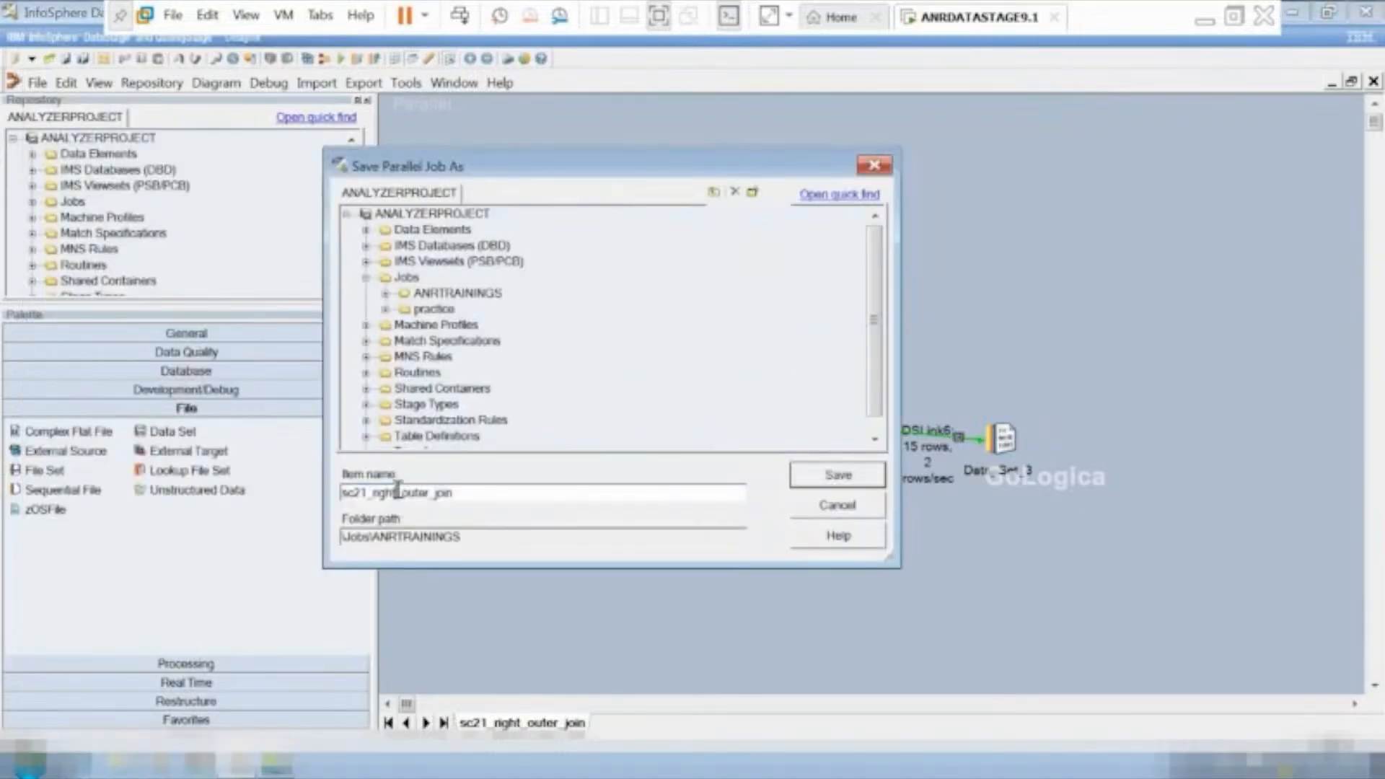
key("BackSpace")
key("BackSpace")
key("BackSpace")
key("BackSpace")
key("BackSpace")
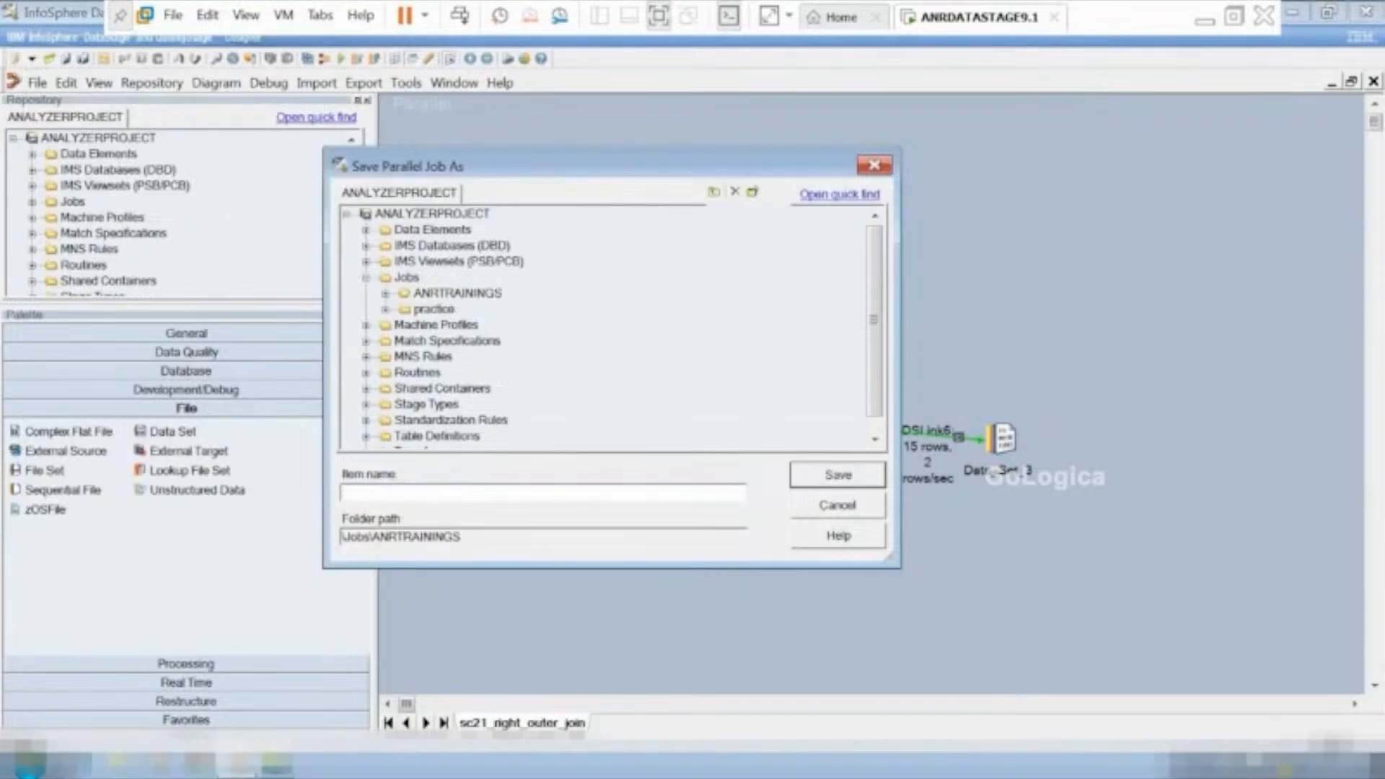
type("full_outer_join")
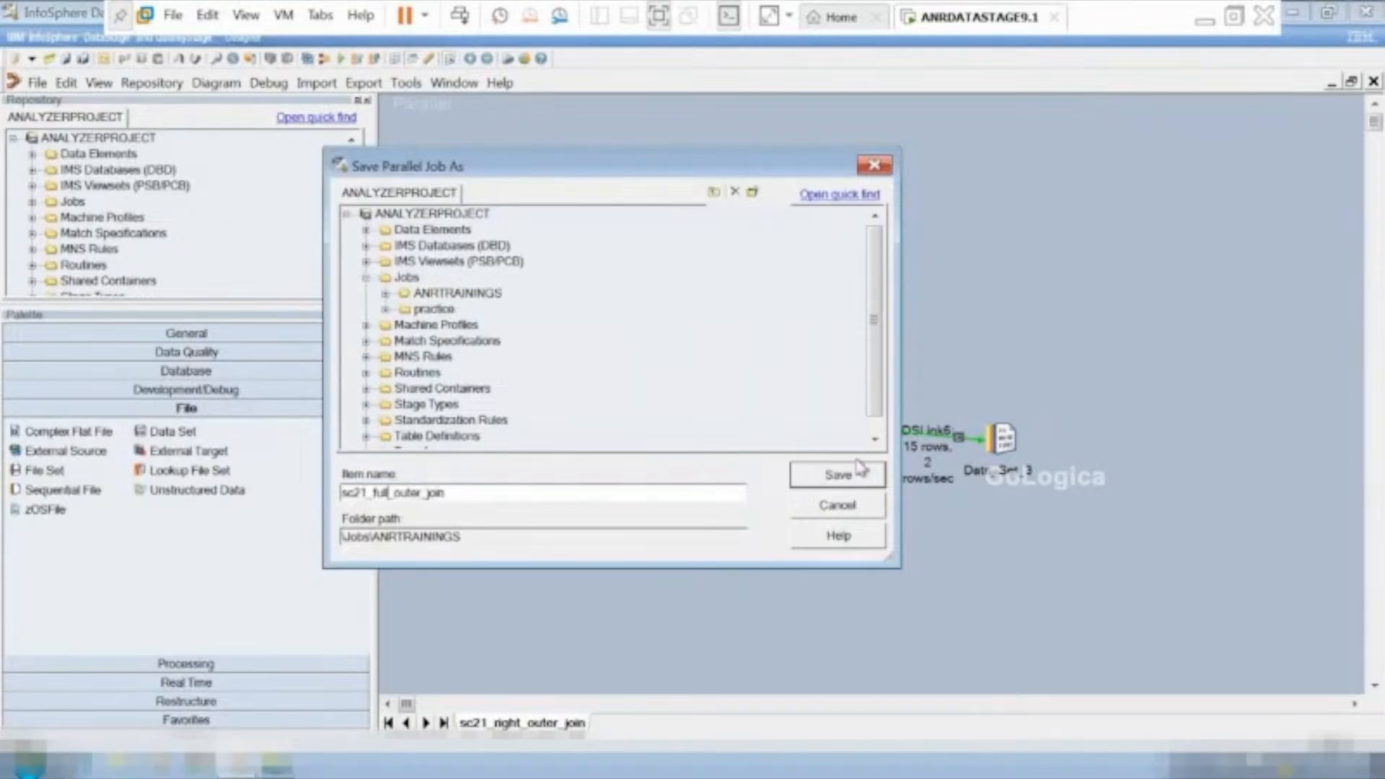
left_click(840, 476)
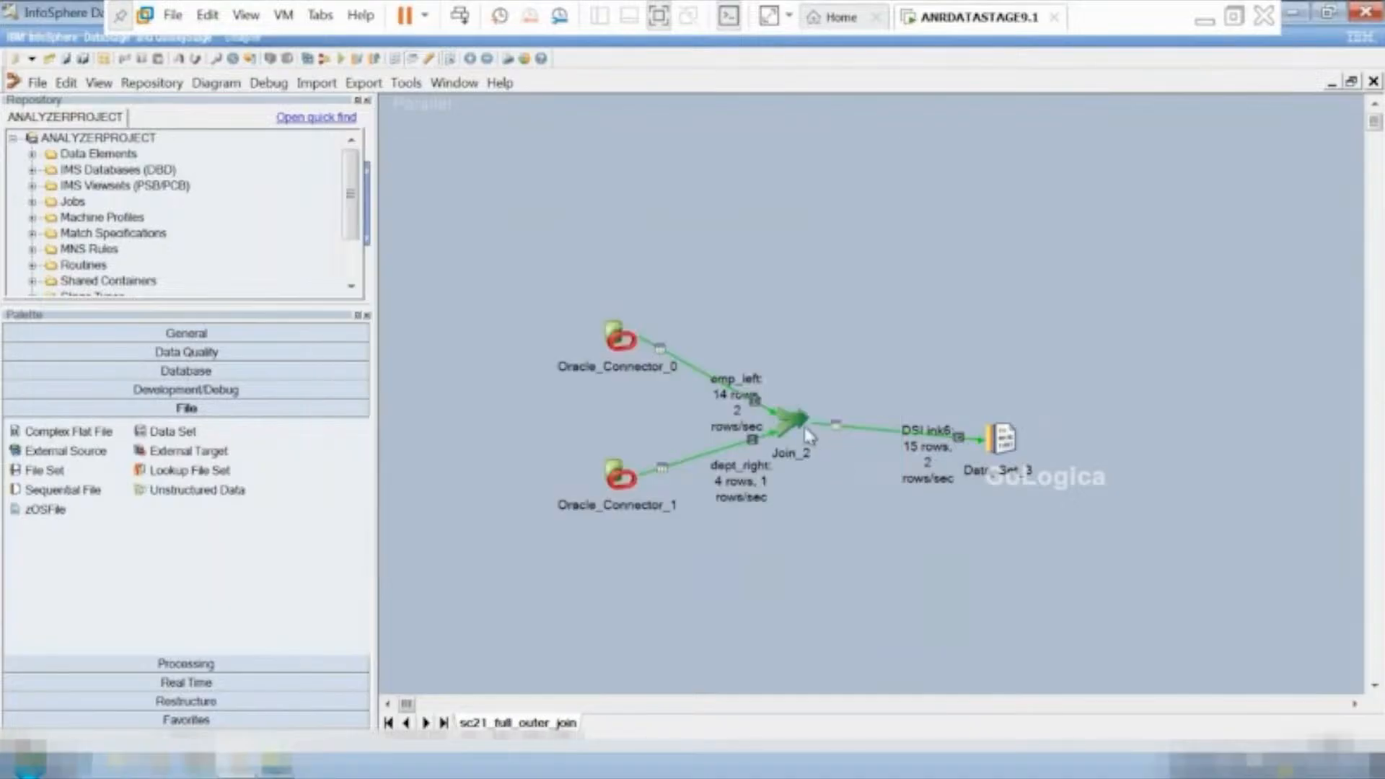
Set the Join Type of the Join_2 stage to Full Outer and apply the stage settings.
double_click(805, 433)
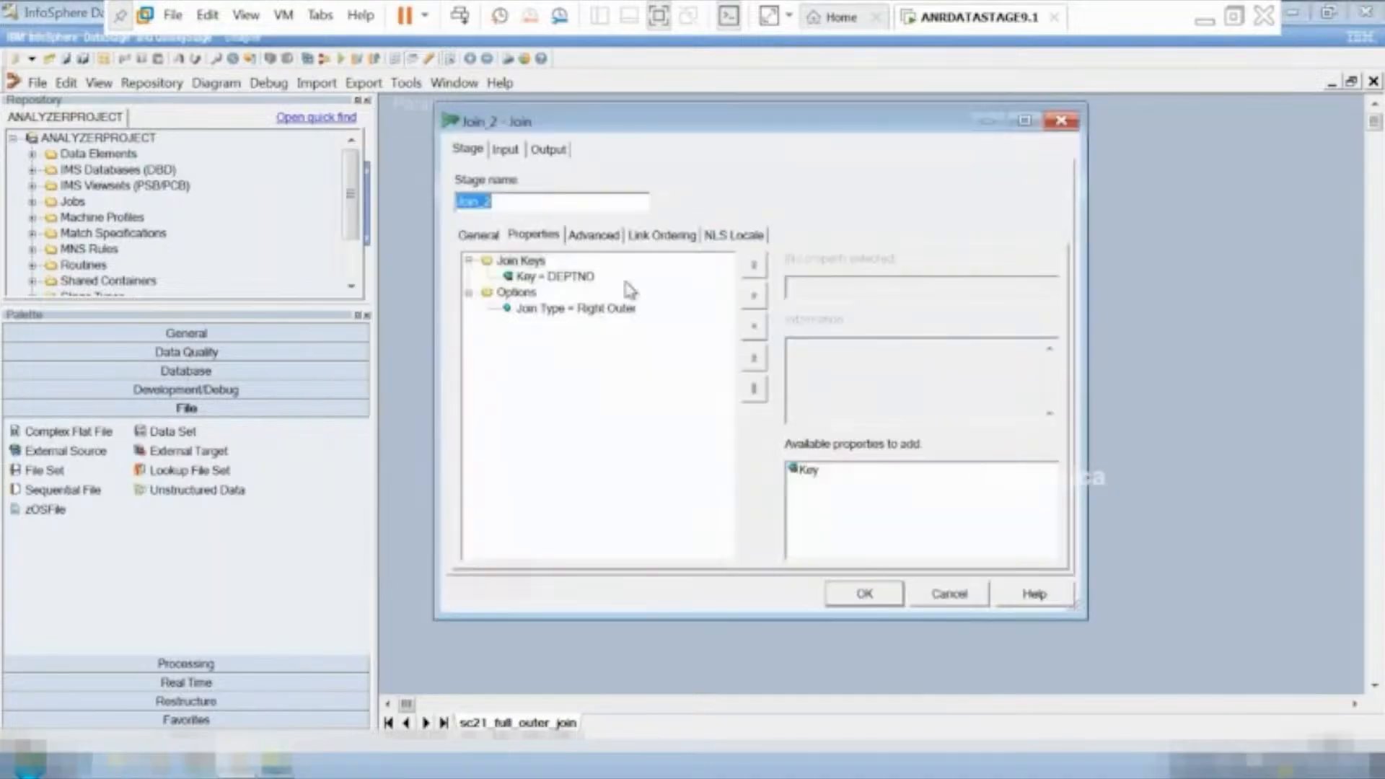
left_click(590, 310)
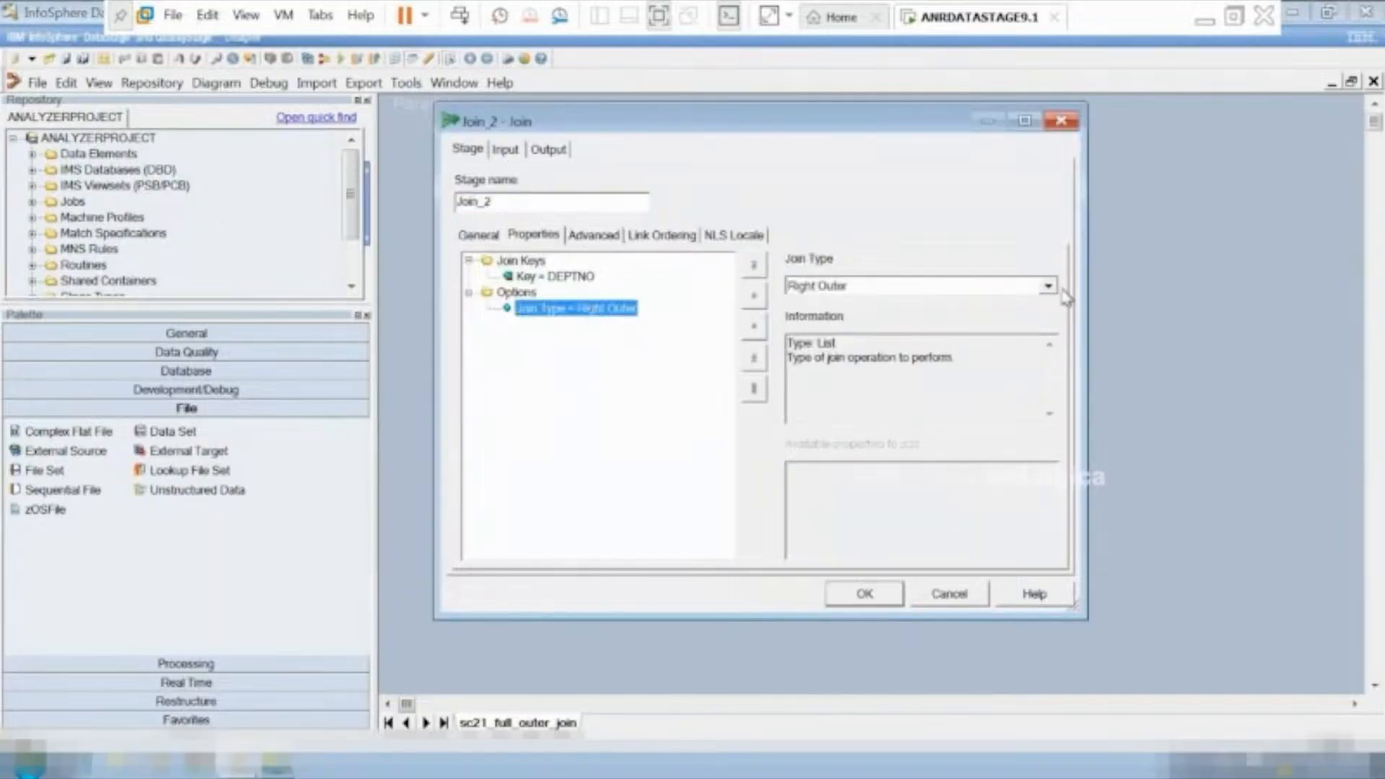
left_click(1048, 286)
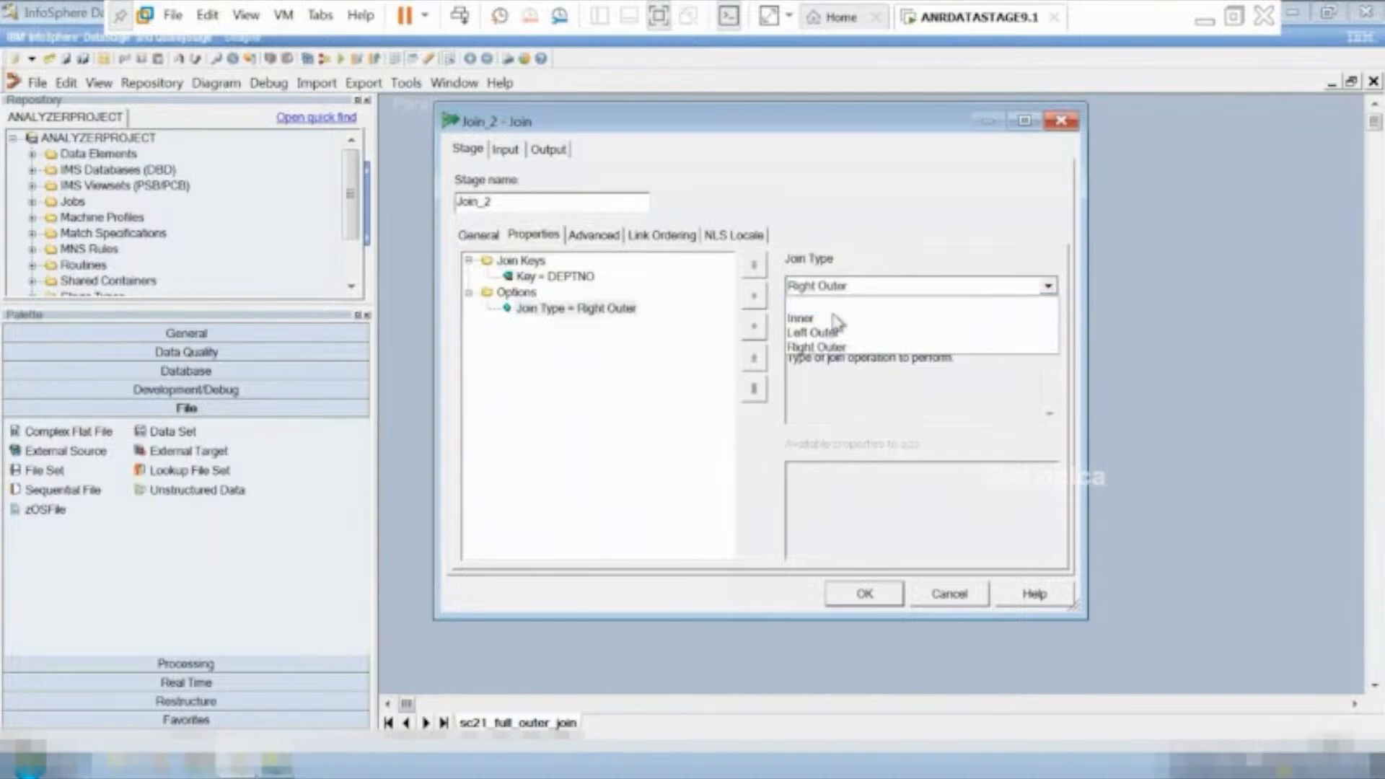
left_click(837, 310)
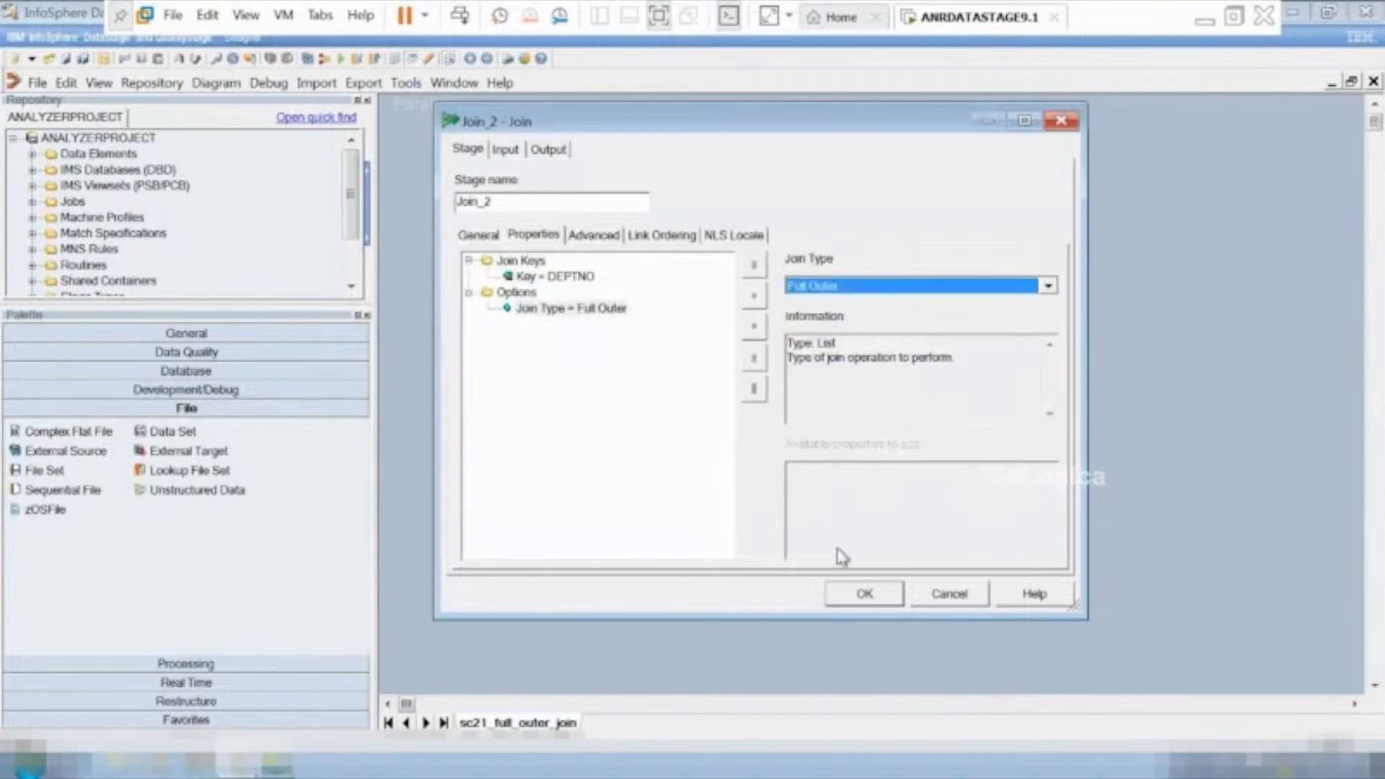
left_click(876, 603)
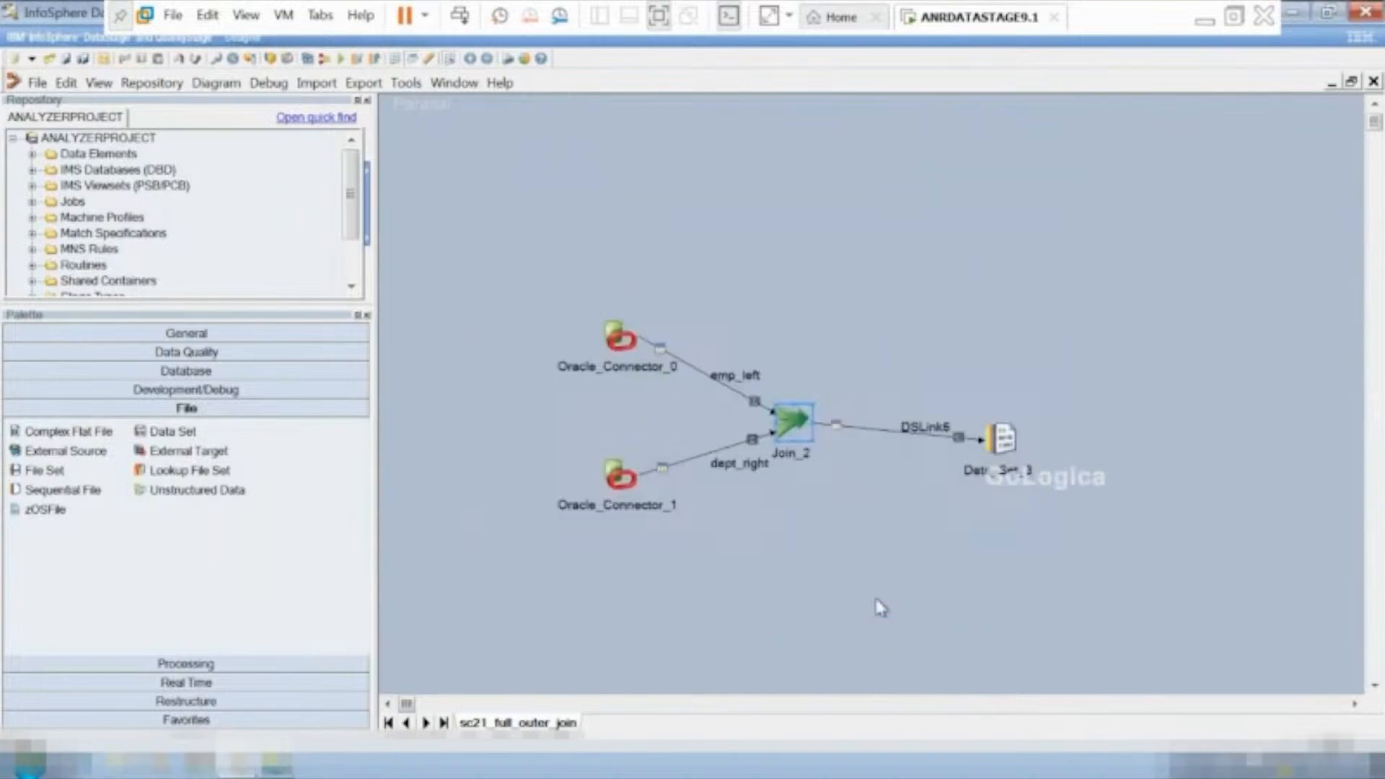
Compile the sc21_full_outer_join job and run it with no limit on warnings.
left_click(342, 63)
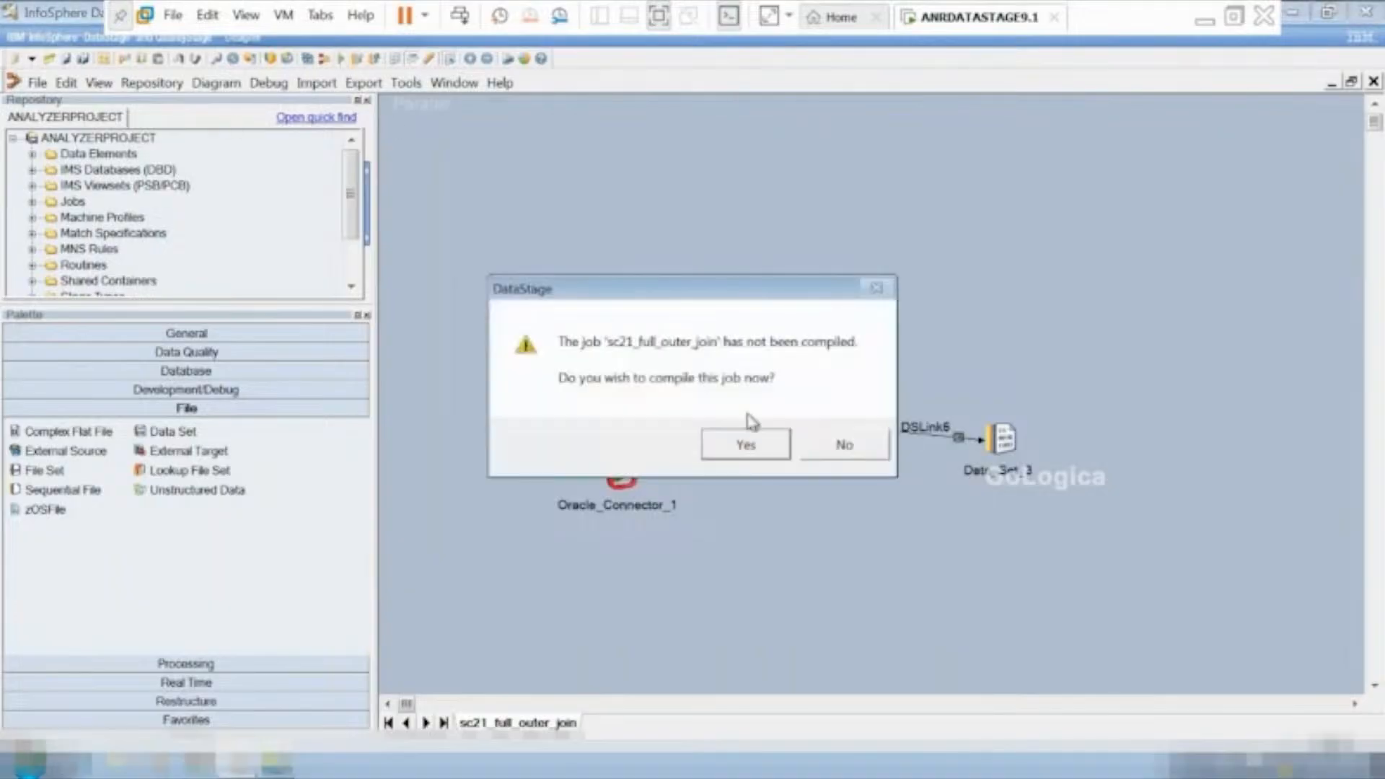
left_click(746, 445)
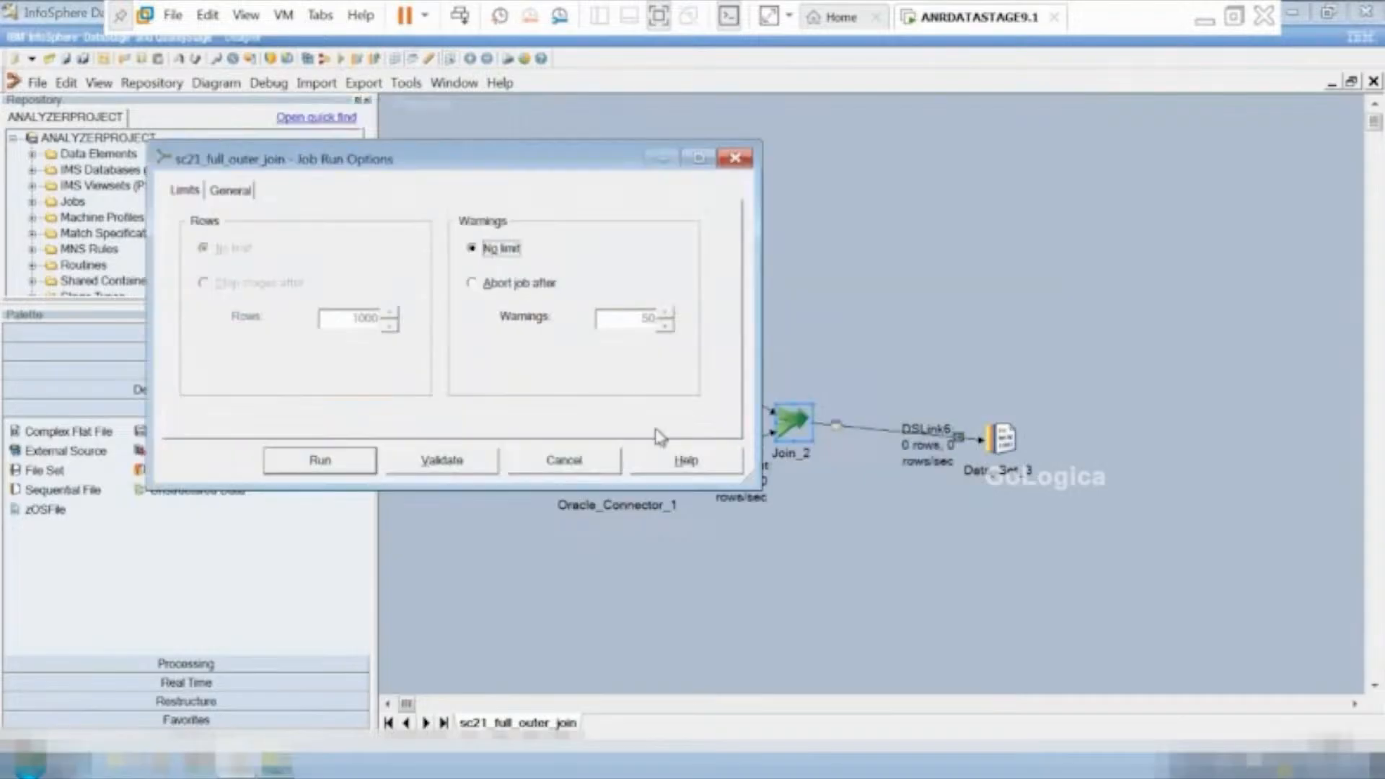
left_click(322, 465)
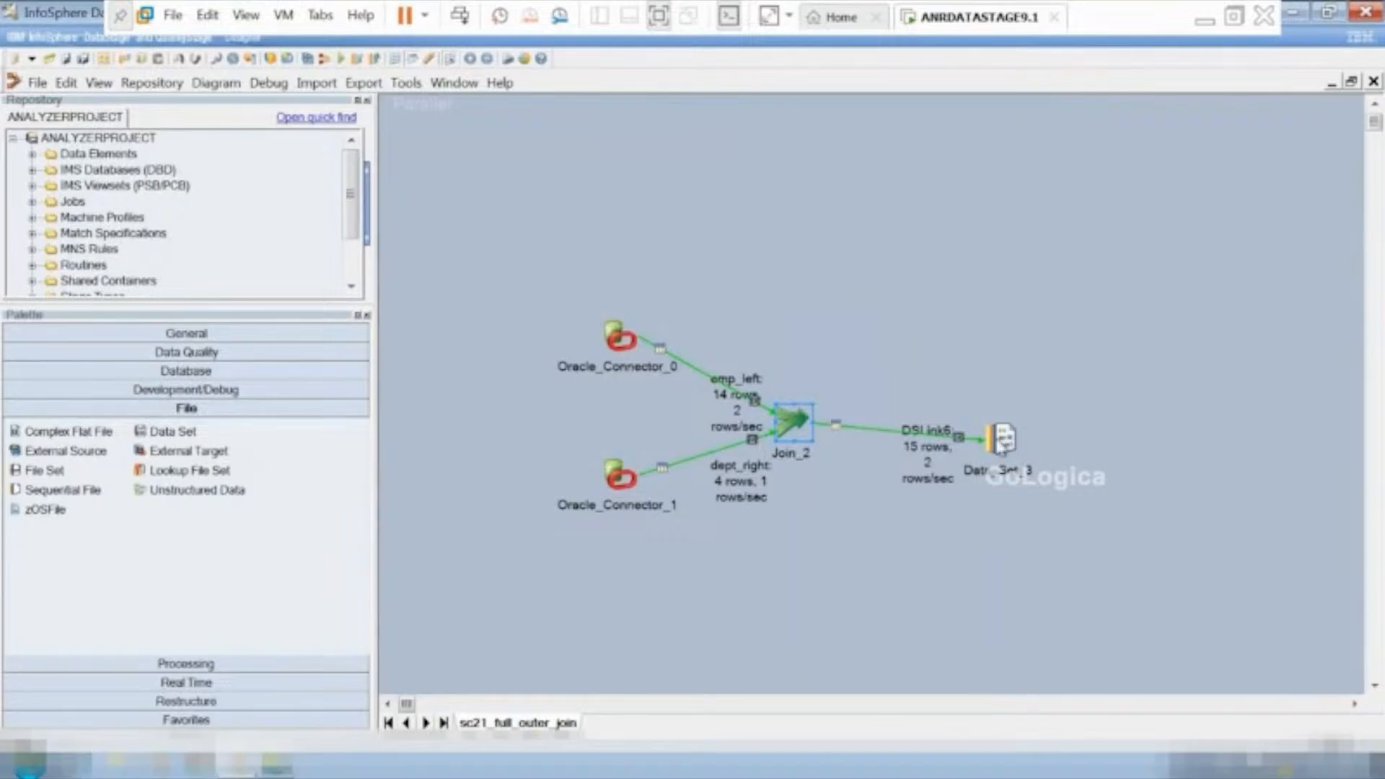
View the full outer join's DSLink6 data in Data_Set_3 with 100 rows to display, examine the joined rows, and close the preview.
double_click(1002, 440)
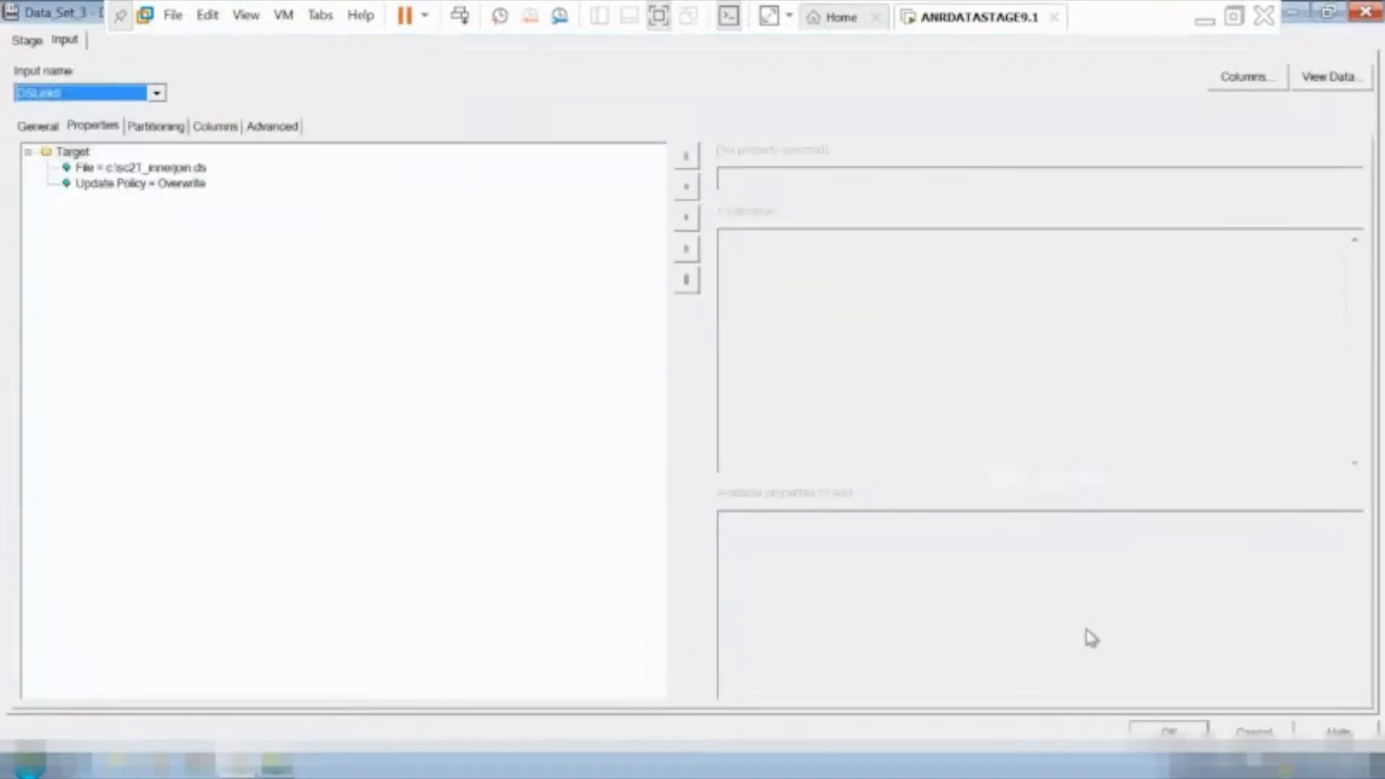
key("Escape")
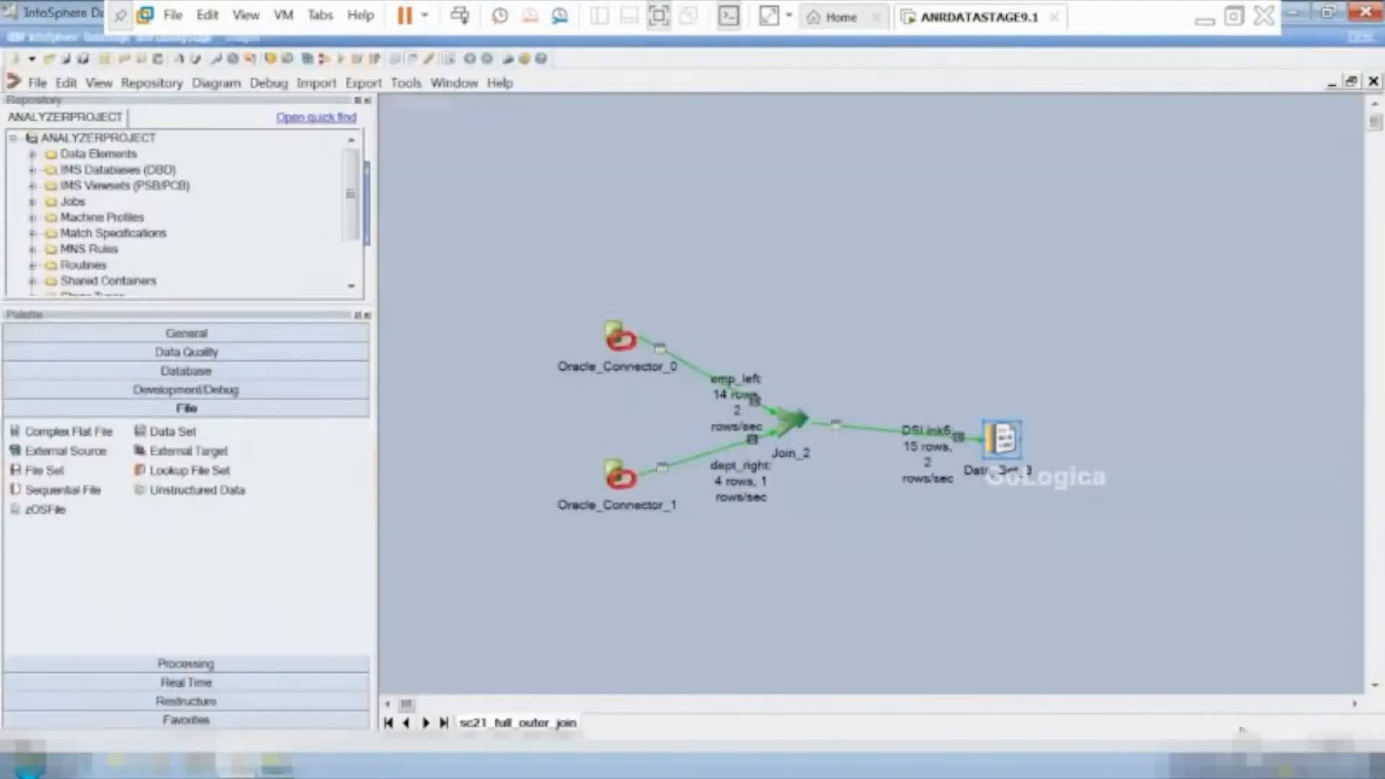
right_click(1003, 443)
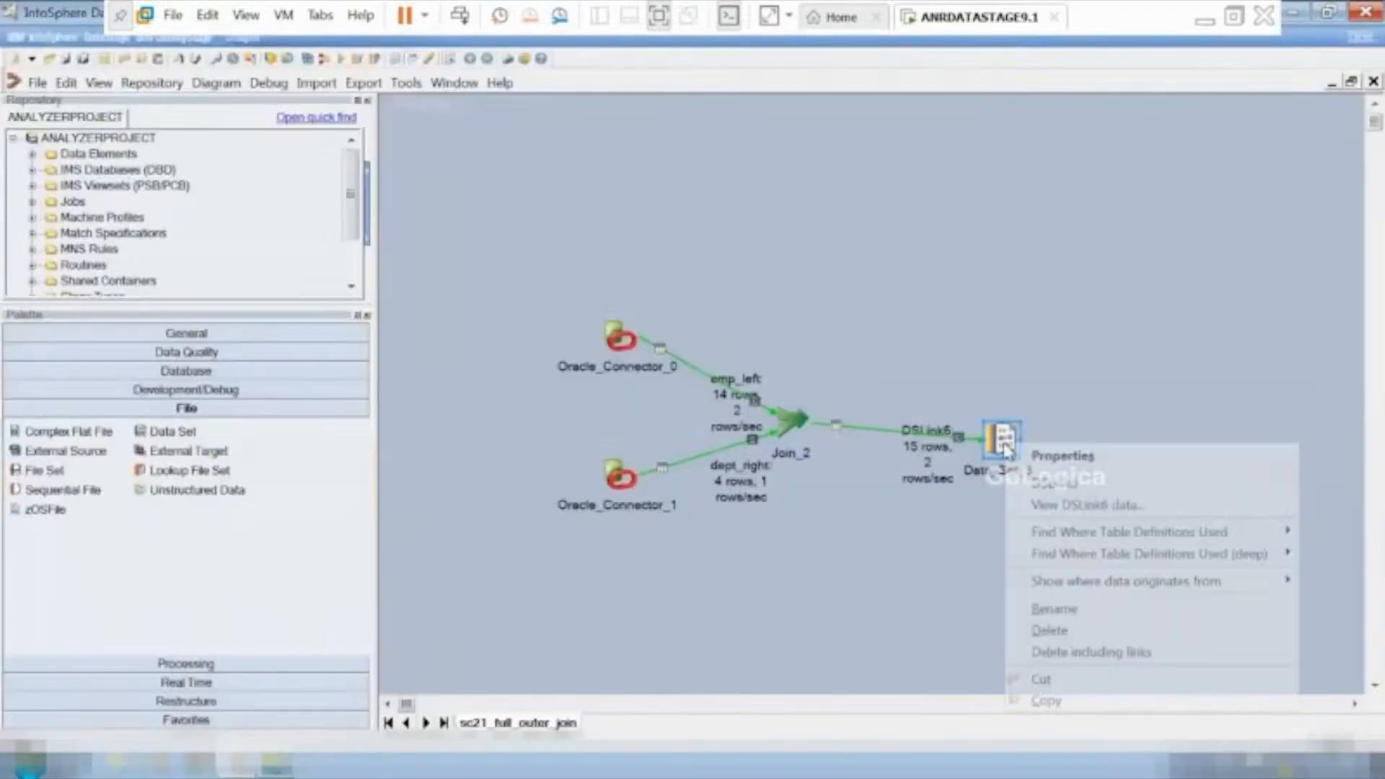
left_click(1089, 504)
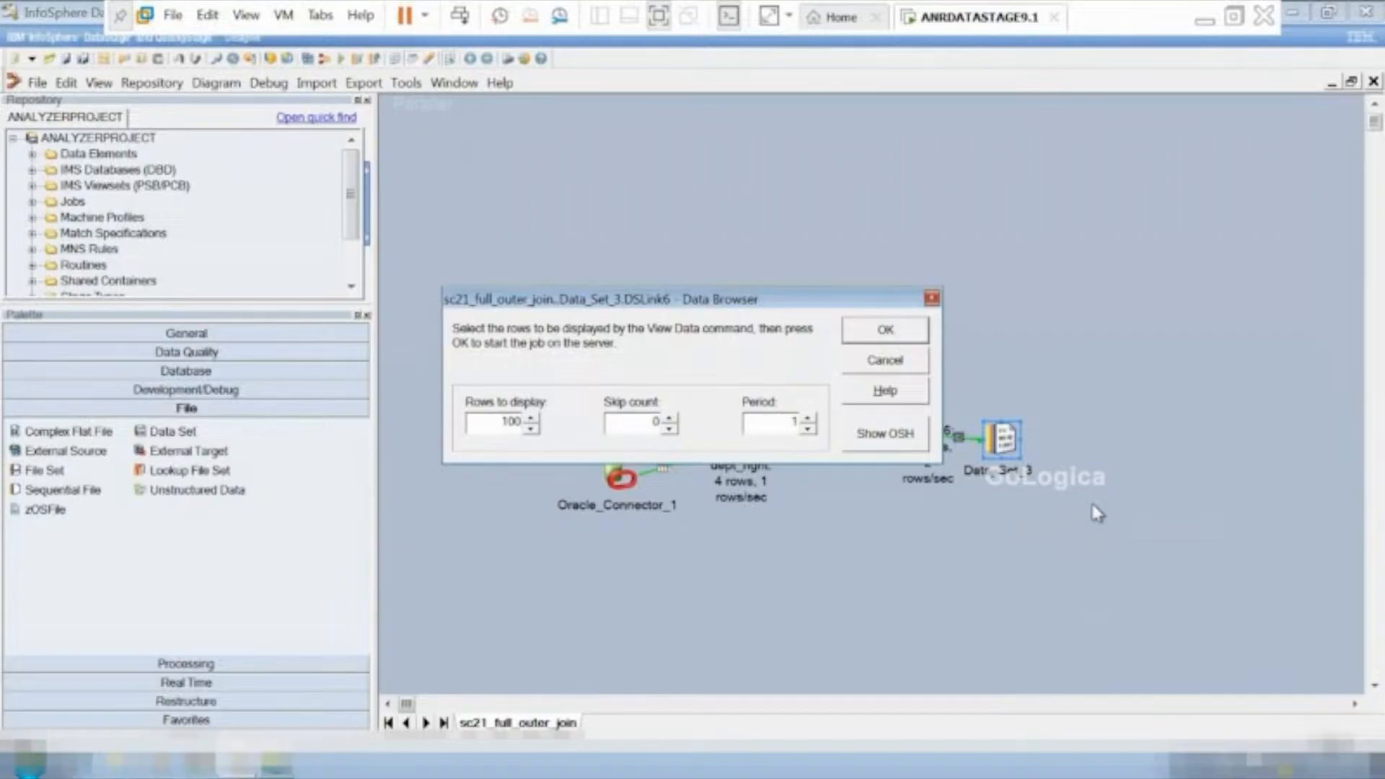
left_click(886, 336)
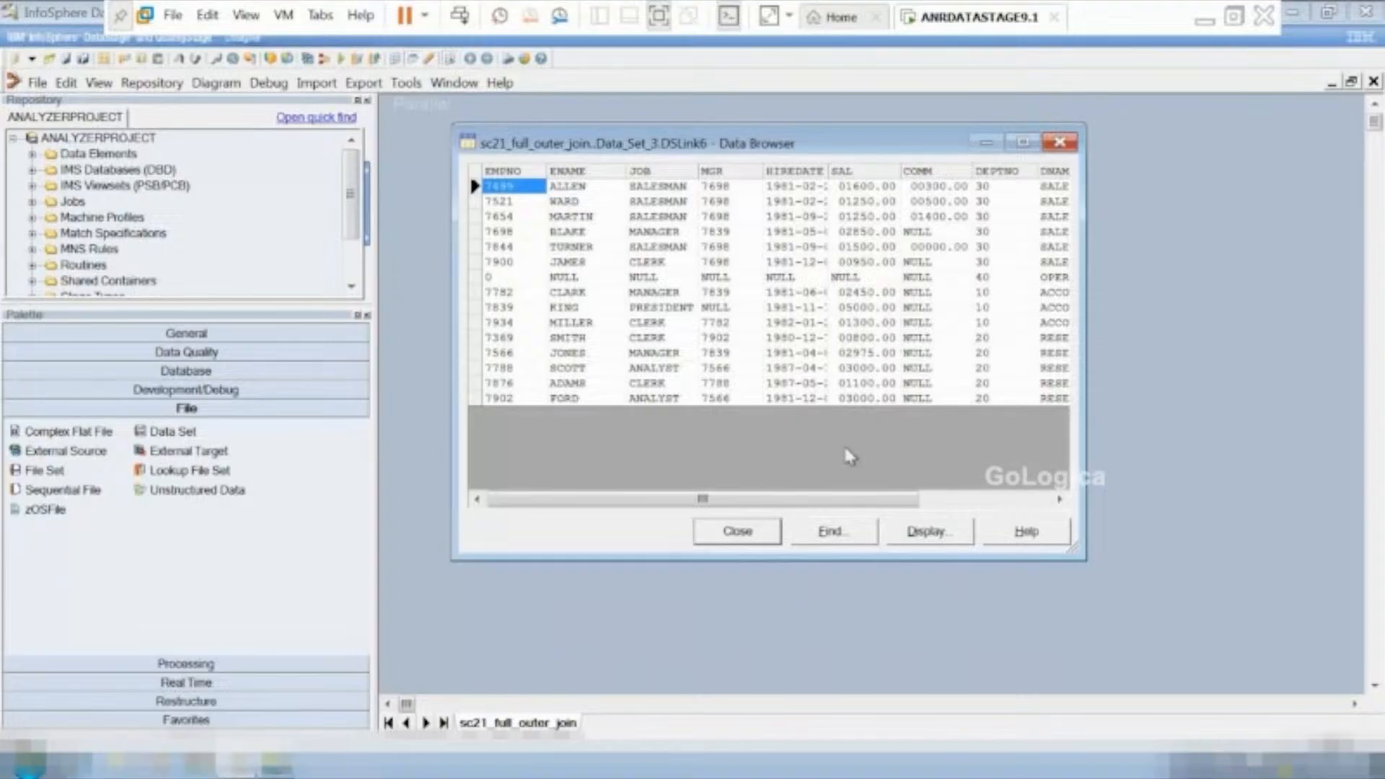
left_click(734, 532)
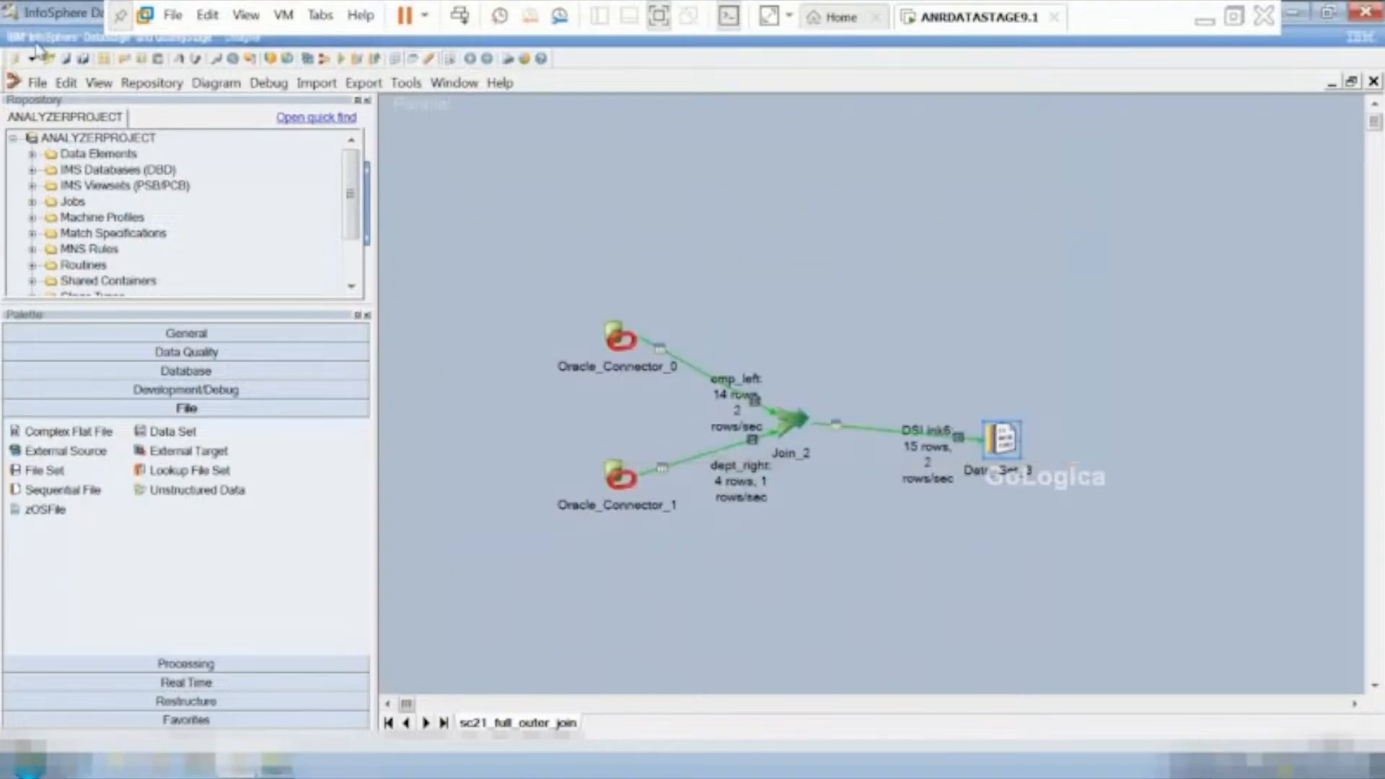
Save a copy of the full outer join job as sc21_heterogenous_join in the \Jobs\ANRTRAININGS folder.
left_click(36, 83)
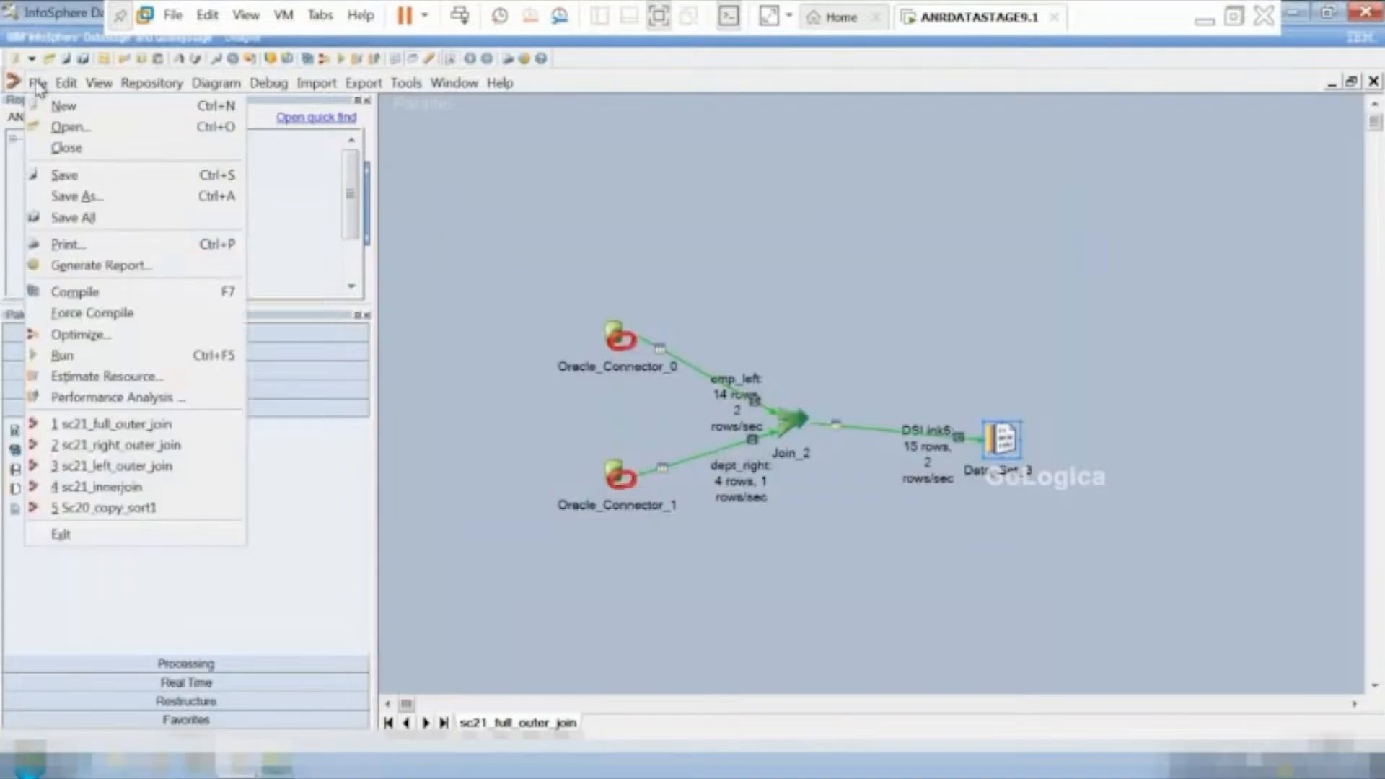
left_click(76, 195)
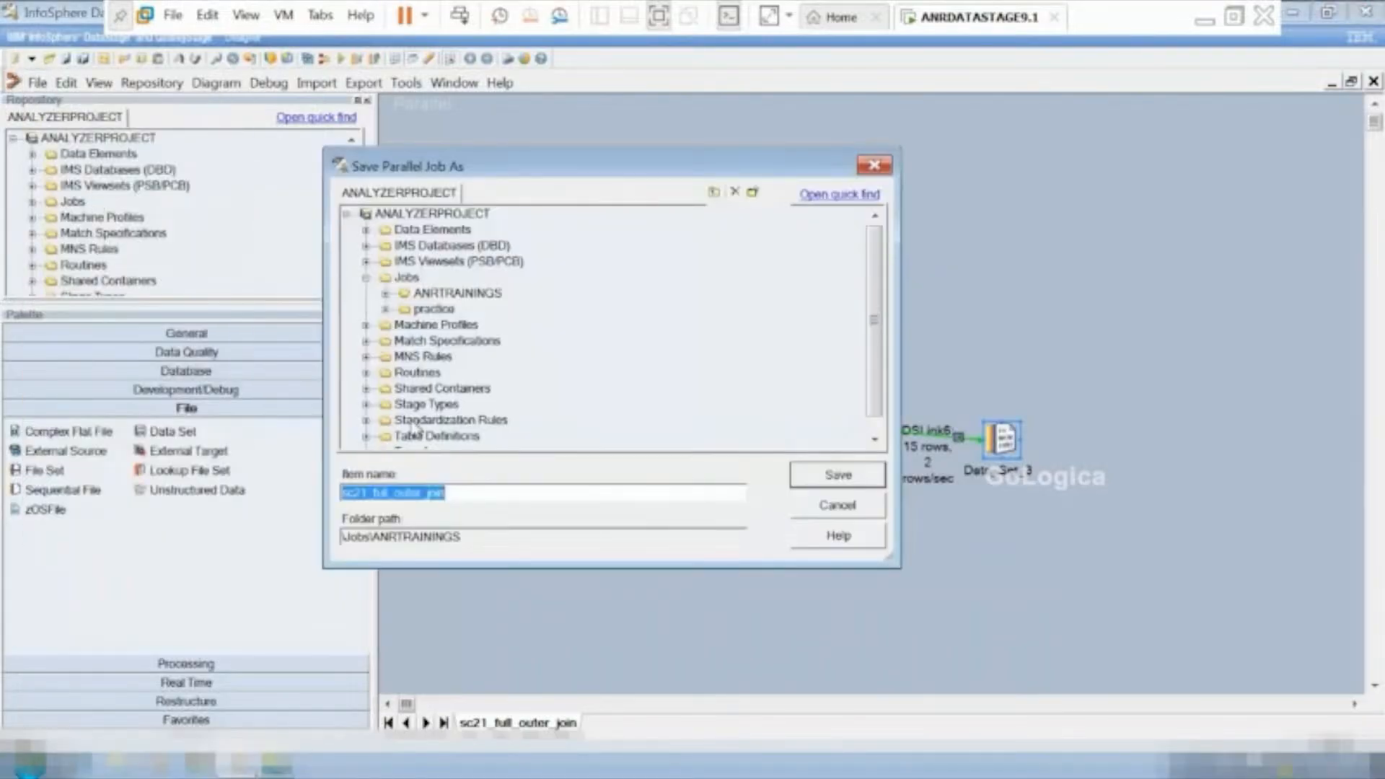
left_click(455, 493)
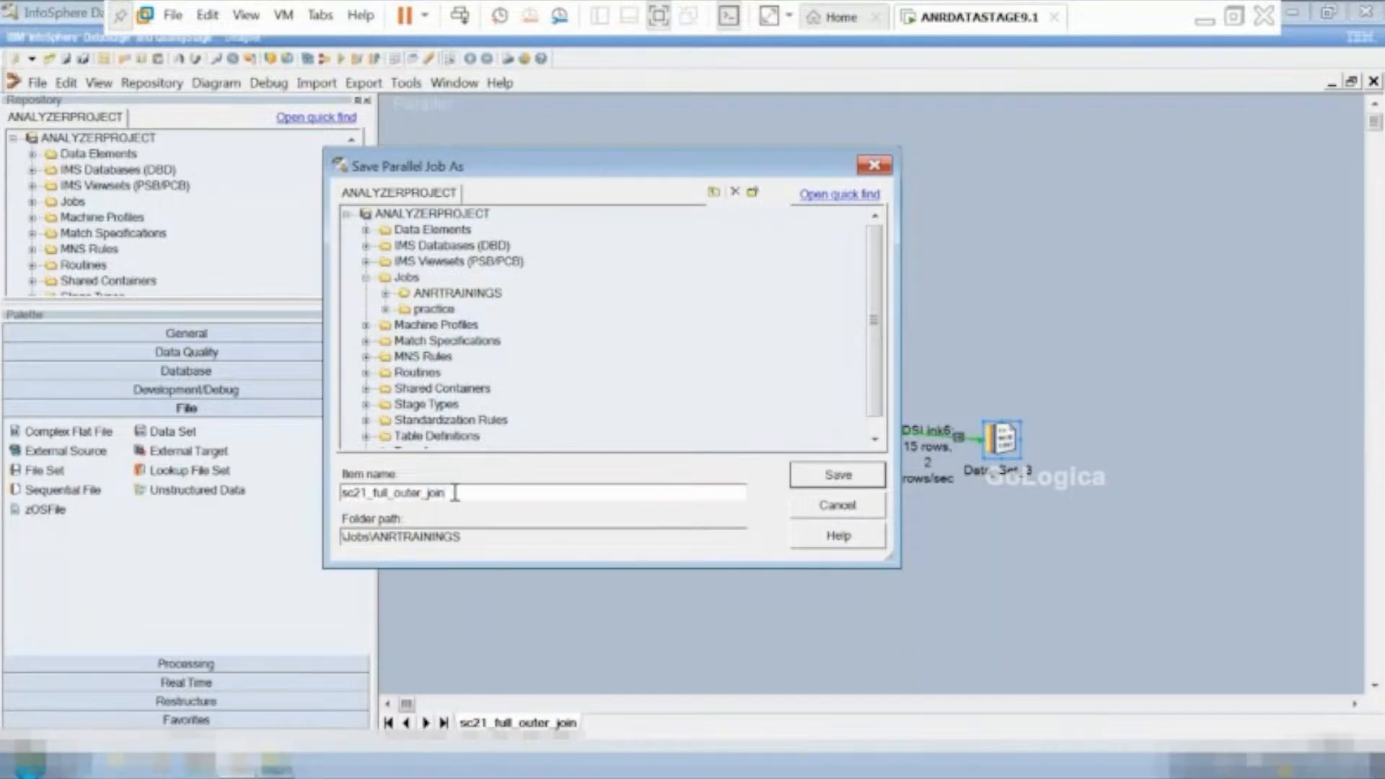
left_click(367, 491)
key("BackSpace")
type("2")
key("BackSpace")
type("1")
key("BackSpace")
key("BackSpace")
key("BackSpace")
key("BackSpace")
key("BackSpace")
key("BackSpace")
key("BackSpace")
key("BackSpace")
type("hash")
type("rogenous")
left_click(842, 478)
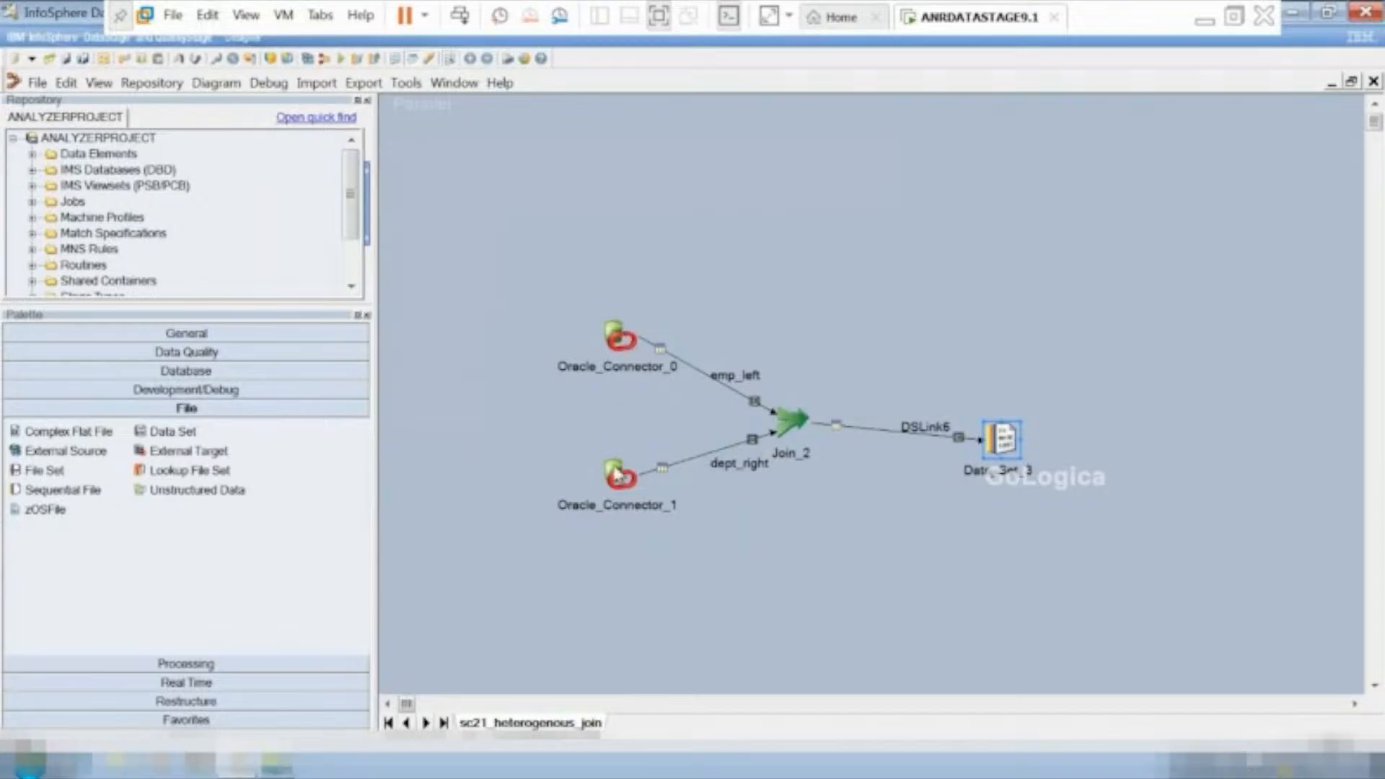
Delete Oracle_Connector_1 including its dept_right link and place a Data Set stage in its place below Oracle_Connector_0.
left_click(620, 492)
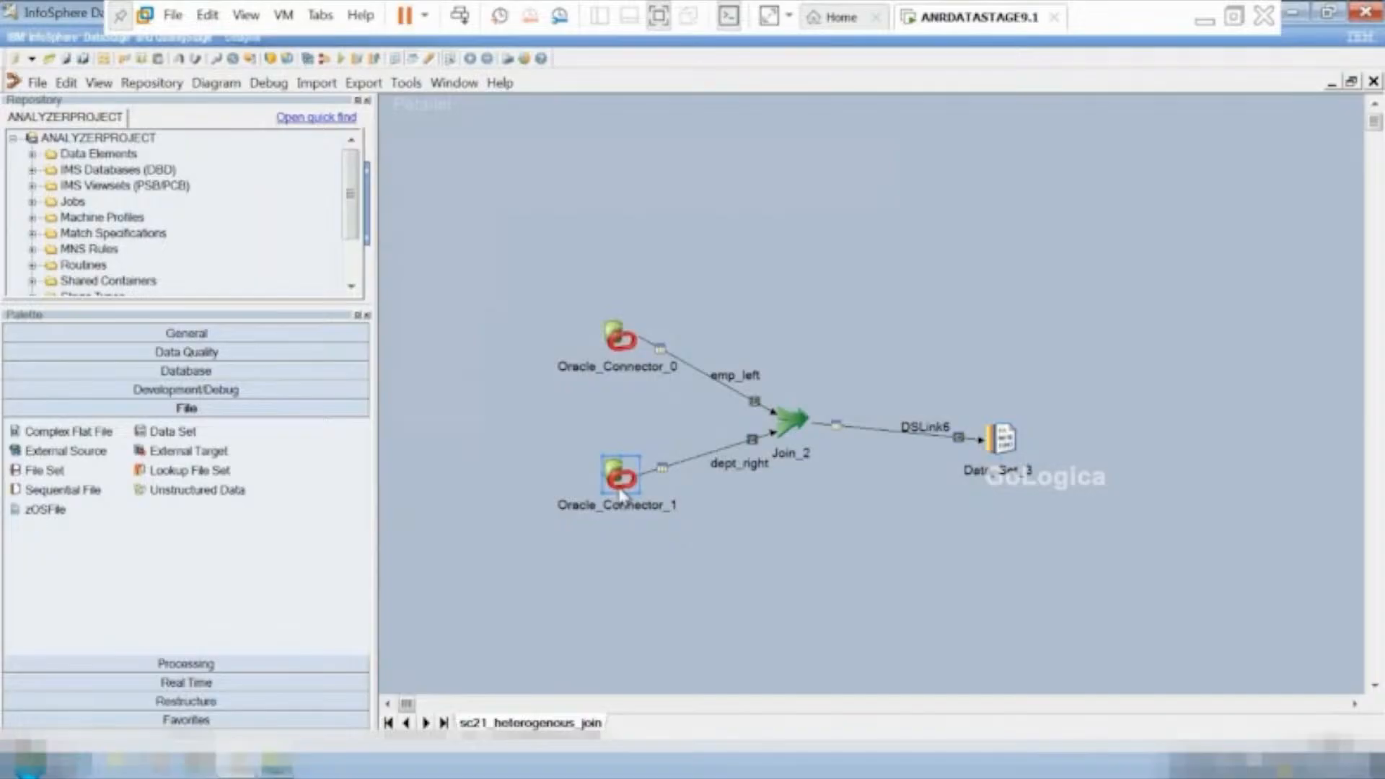
right_click(621, 492)
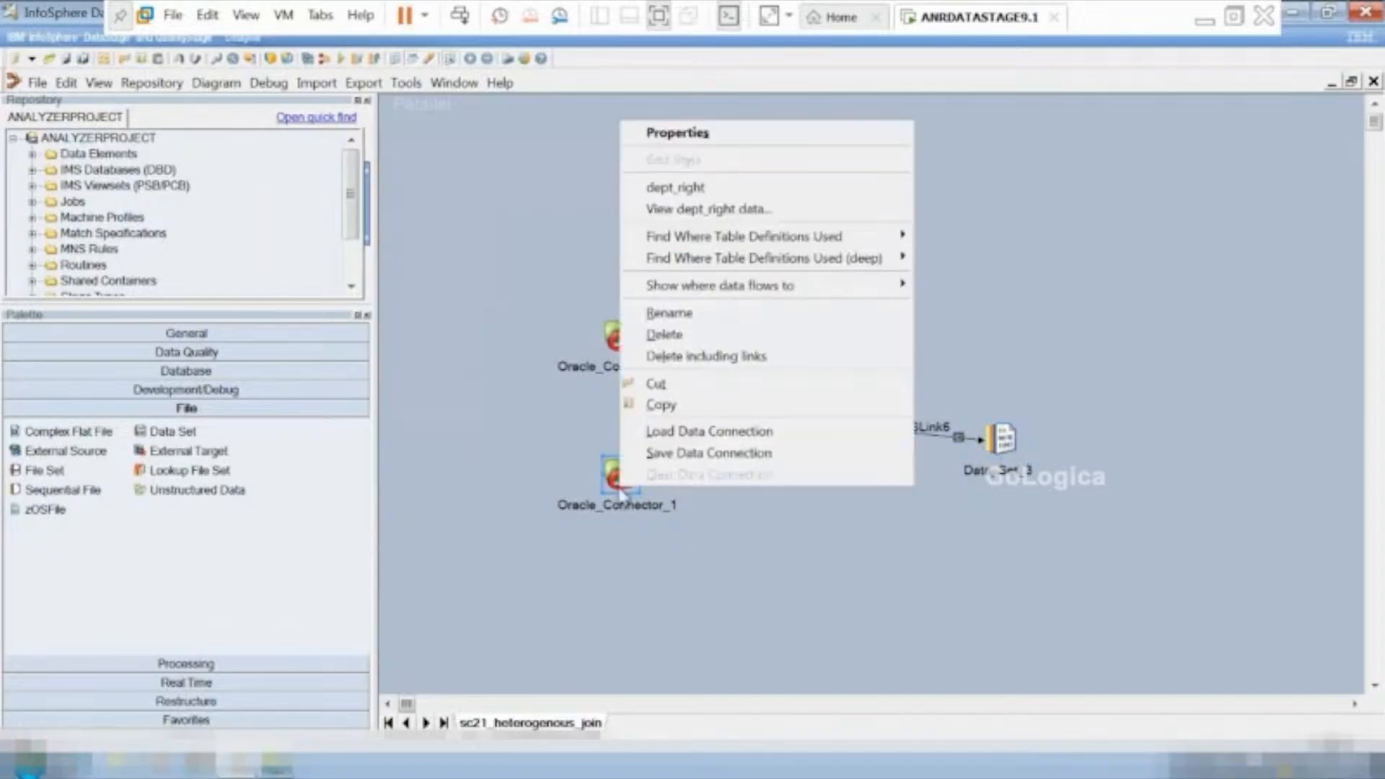
left_click(683, 361)
left_click(663, 453)
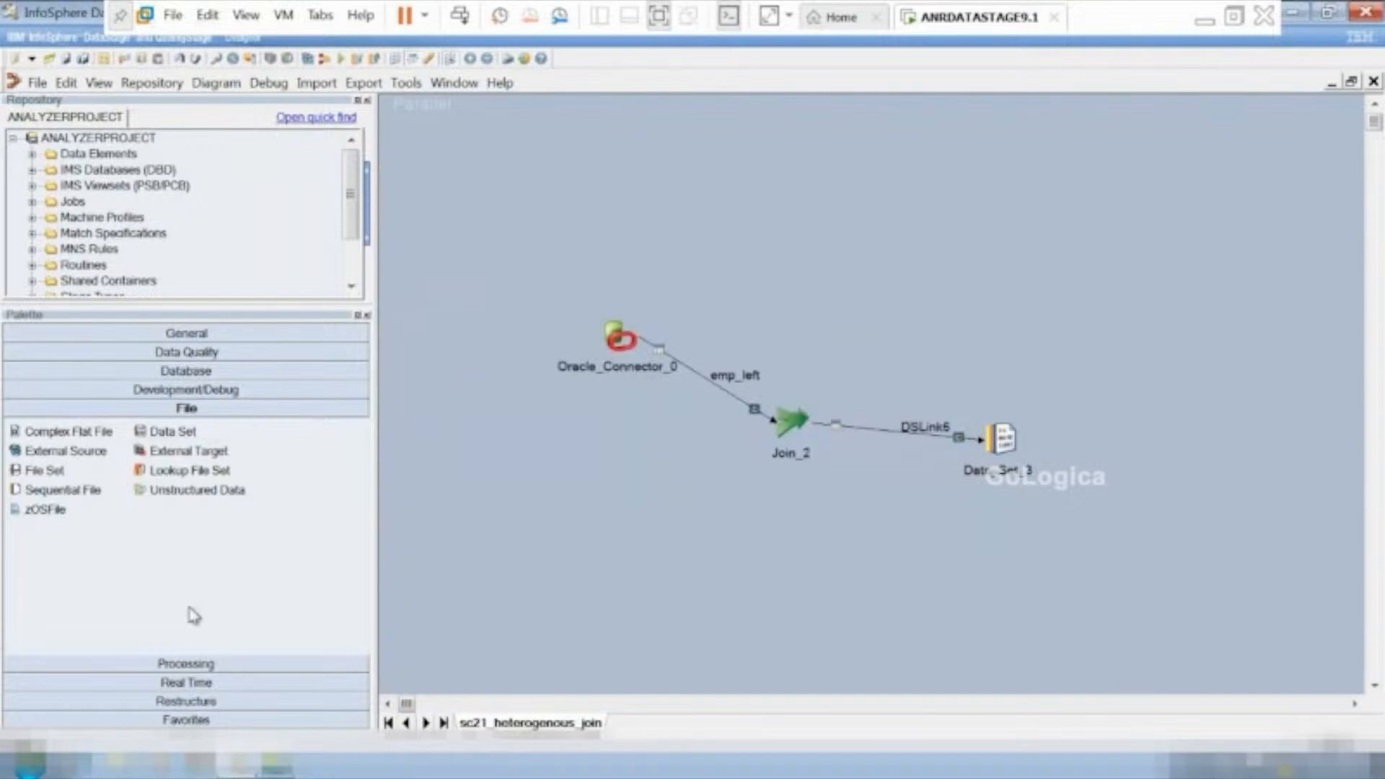
left_click_drag(166, 431, 617, 495)
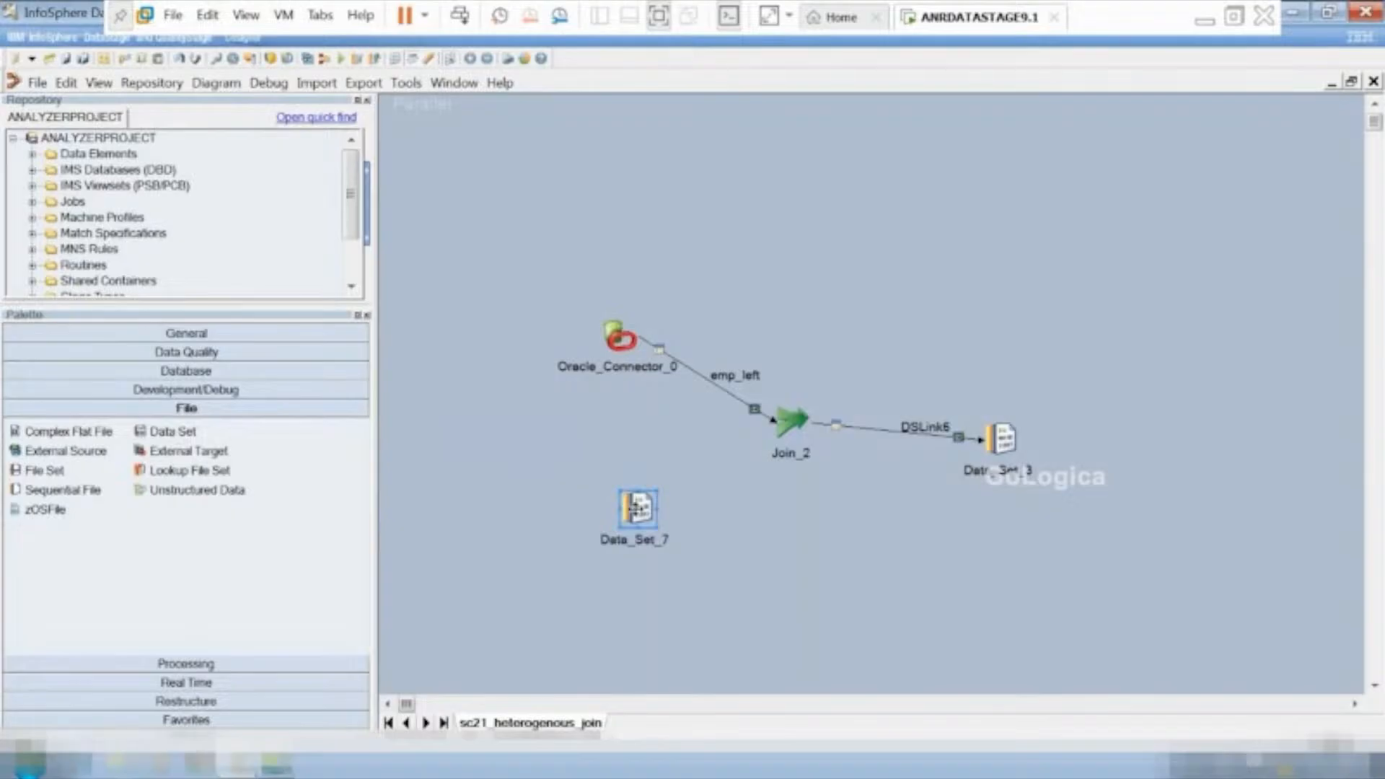
key("F2")
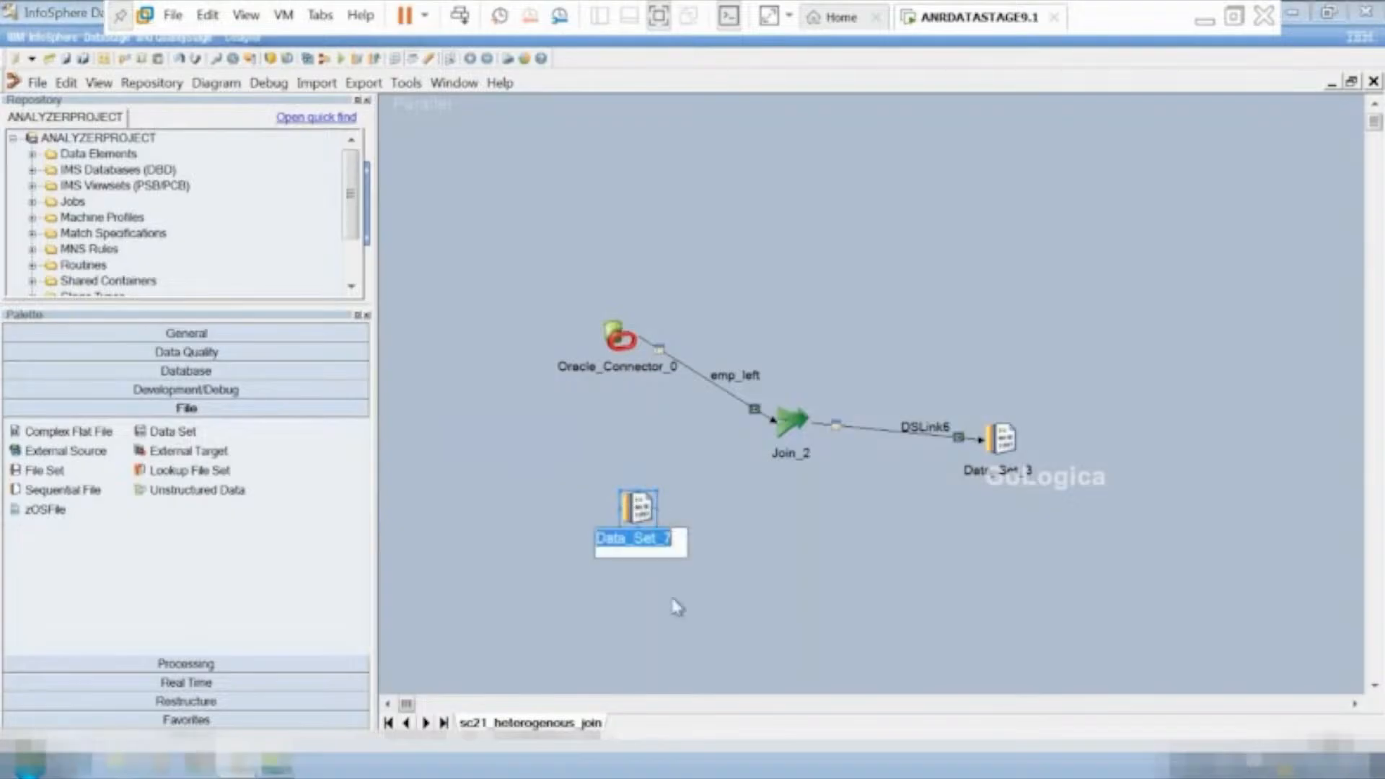
key("Return")
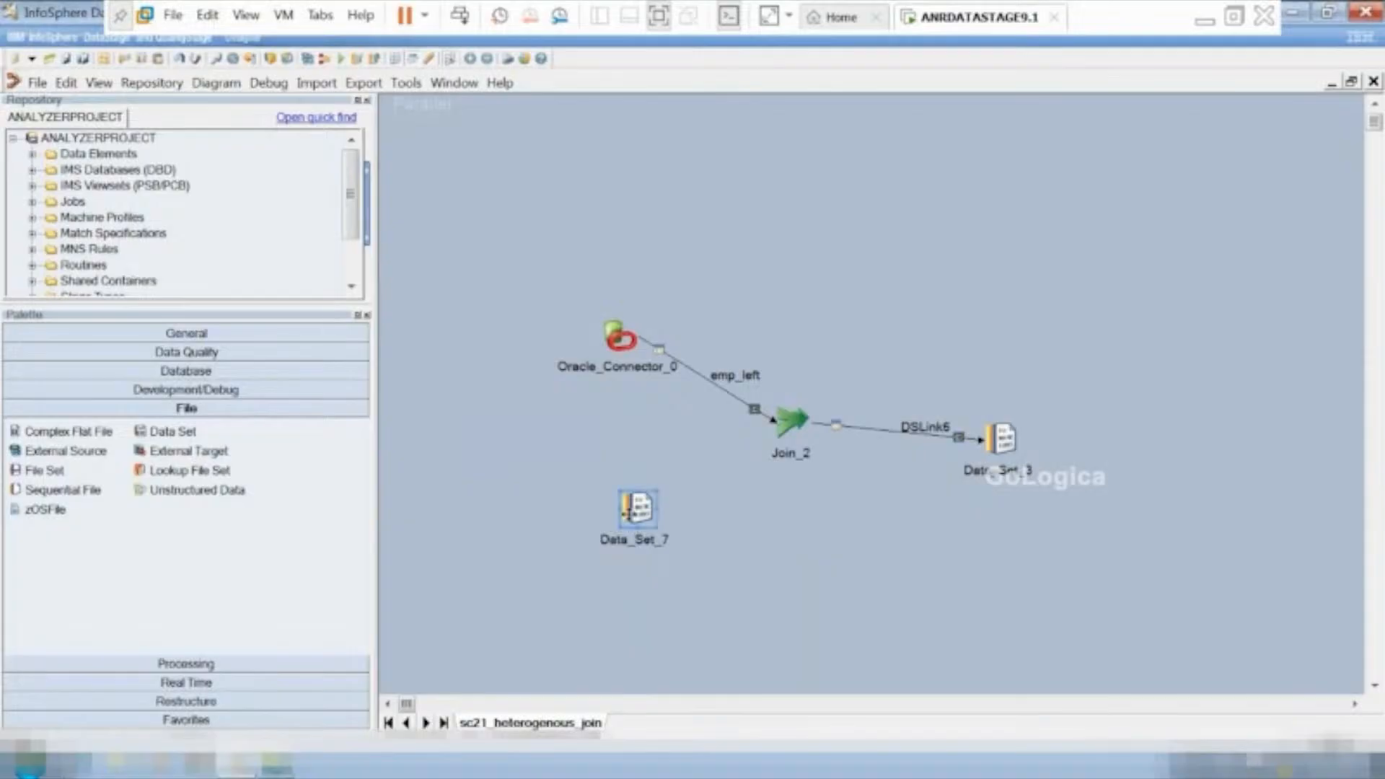
double_click(629, 514)
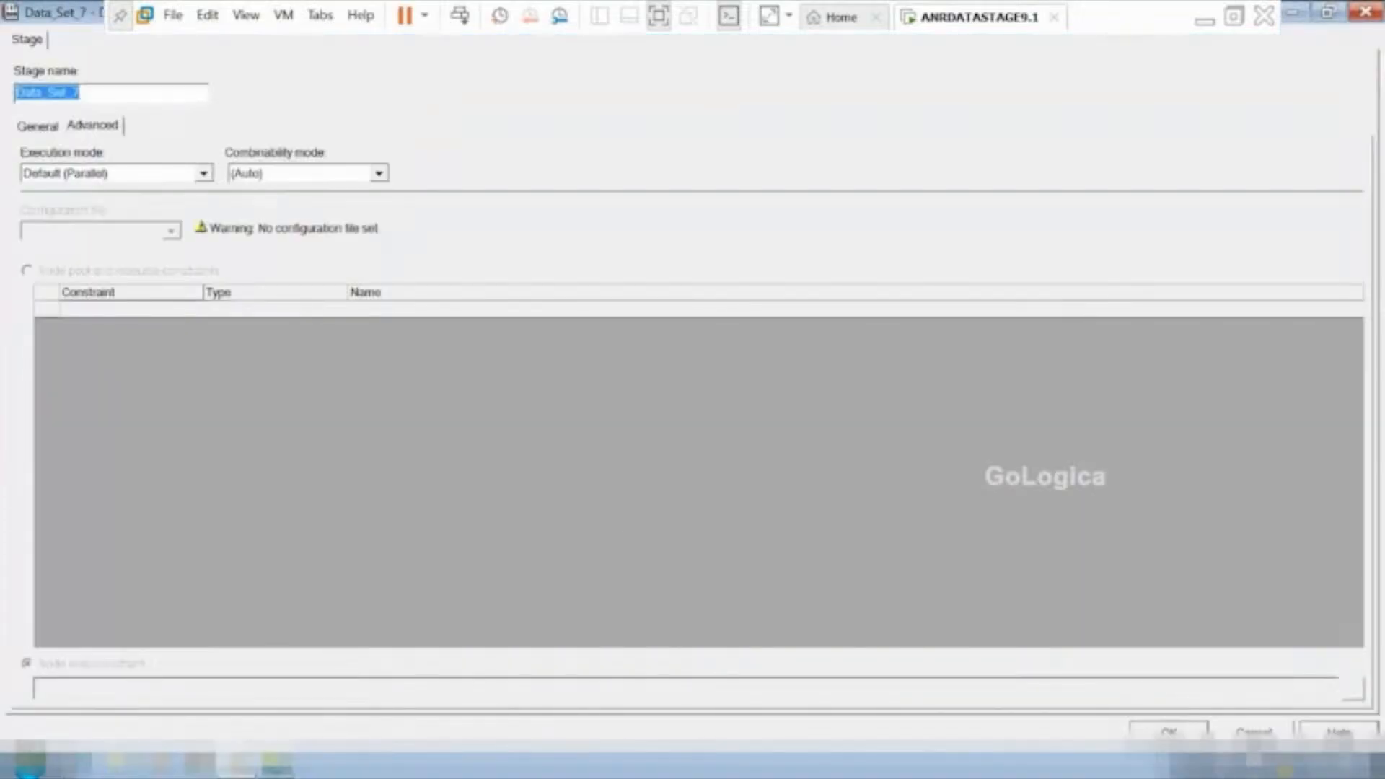
left_click(1169, 730)
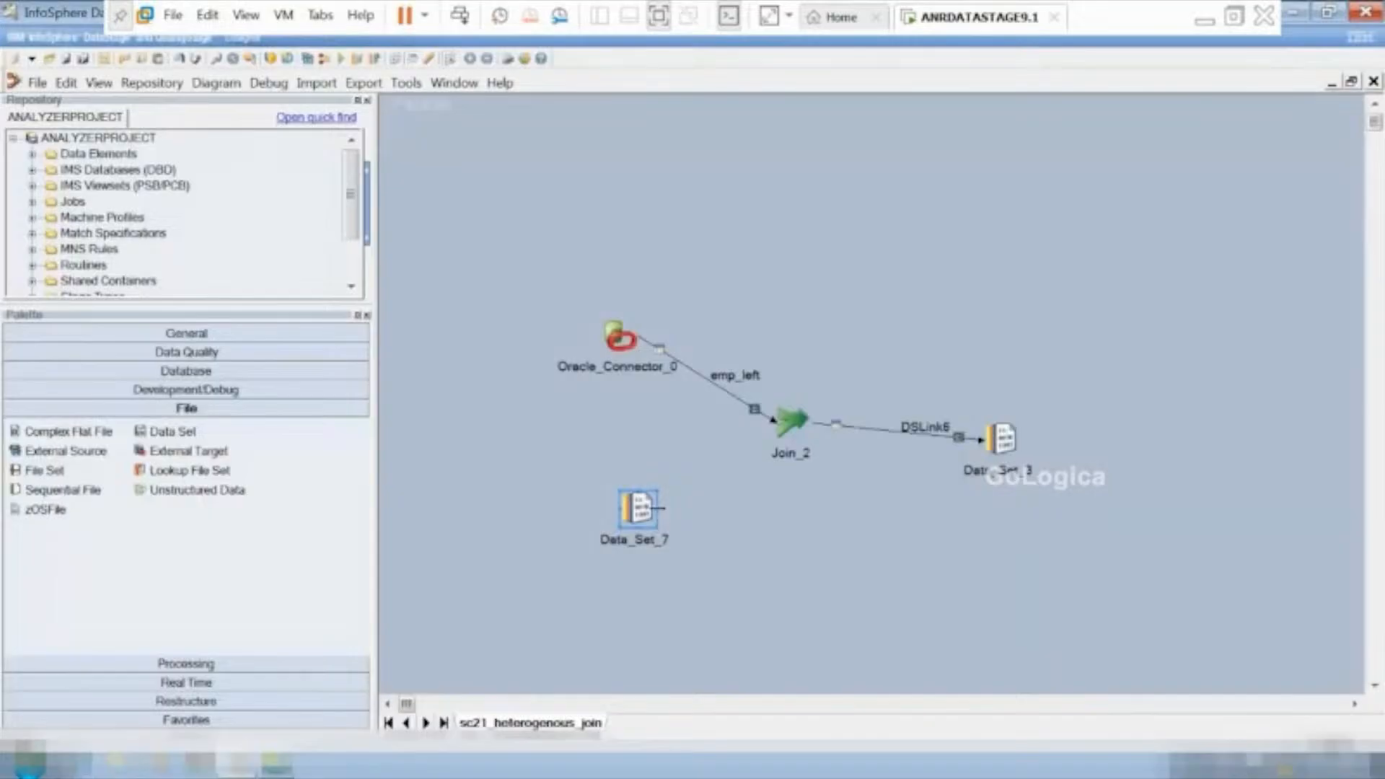
Link Data_Set_7 to Join_2 and set its source file to C:\sc1.ds by browsing the server.
mouse_move(660, 535)
left_click_drag(659, 532, 791, 427)
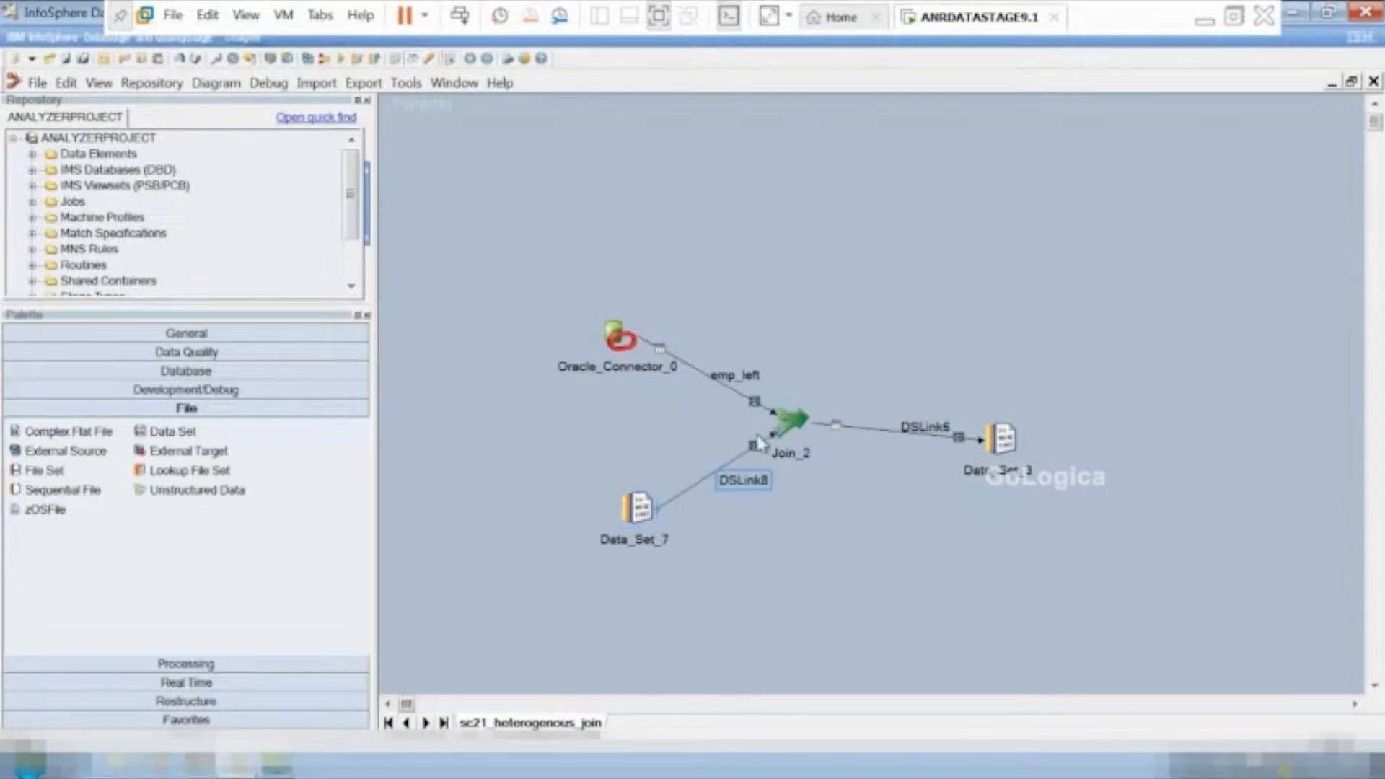
double_click(636, 524)
left_click(81, 168)
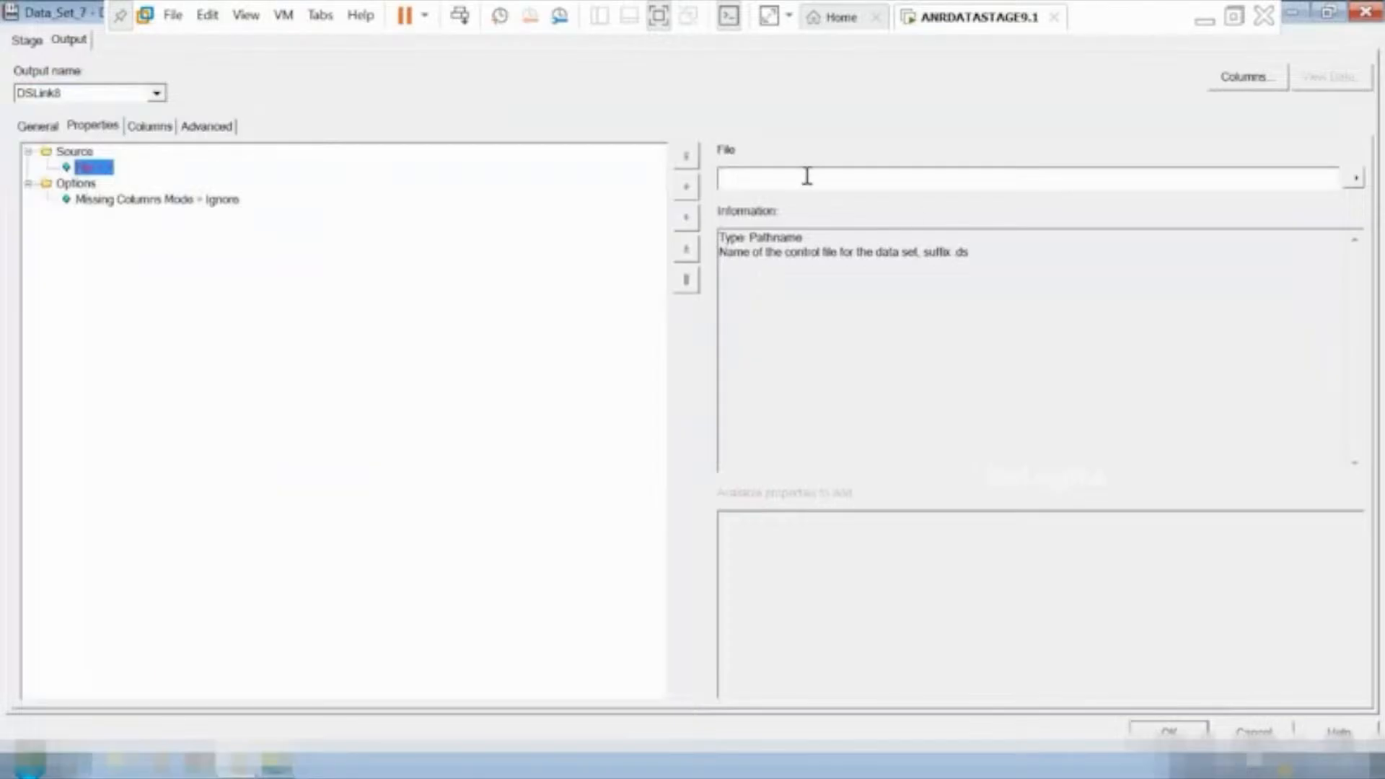
left_click(1357, 179)
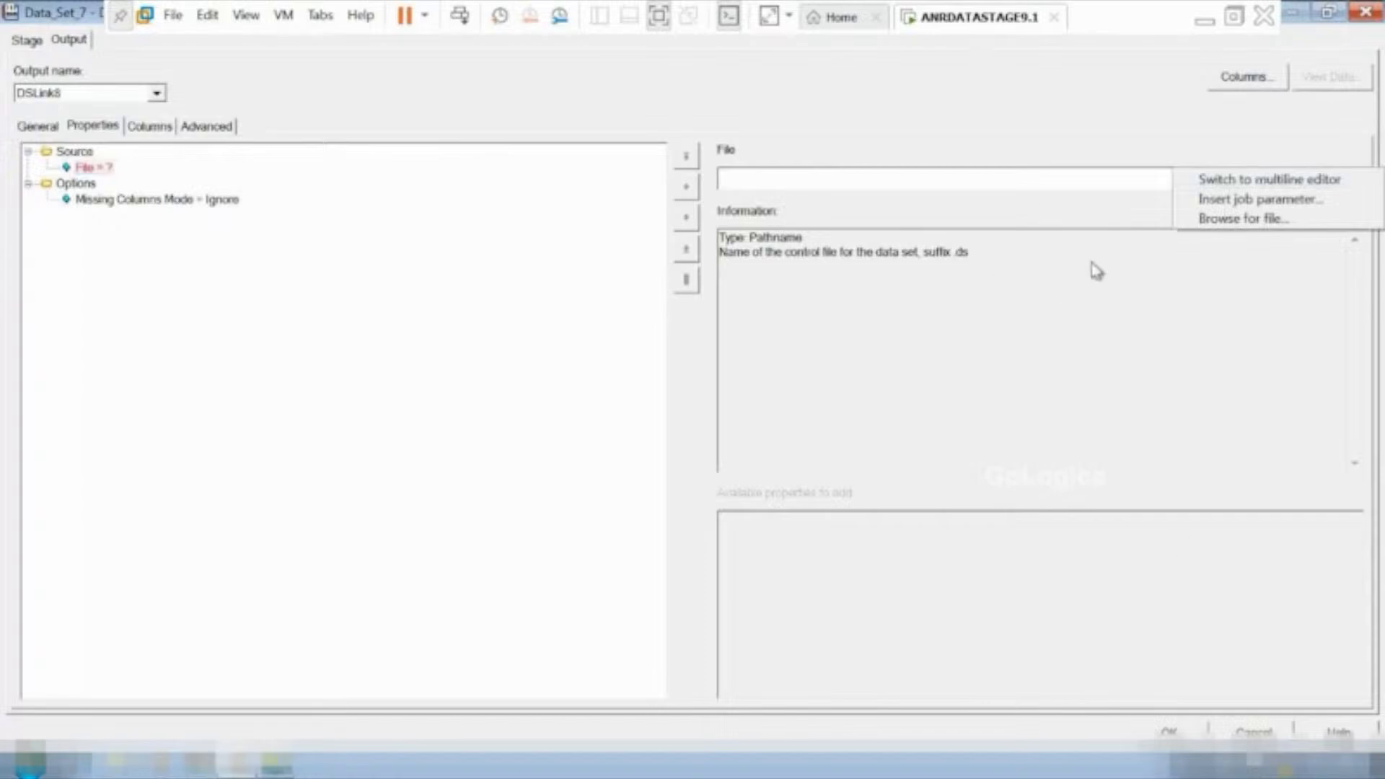
left_click(480, 489)
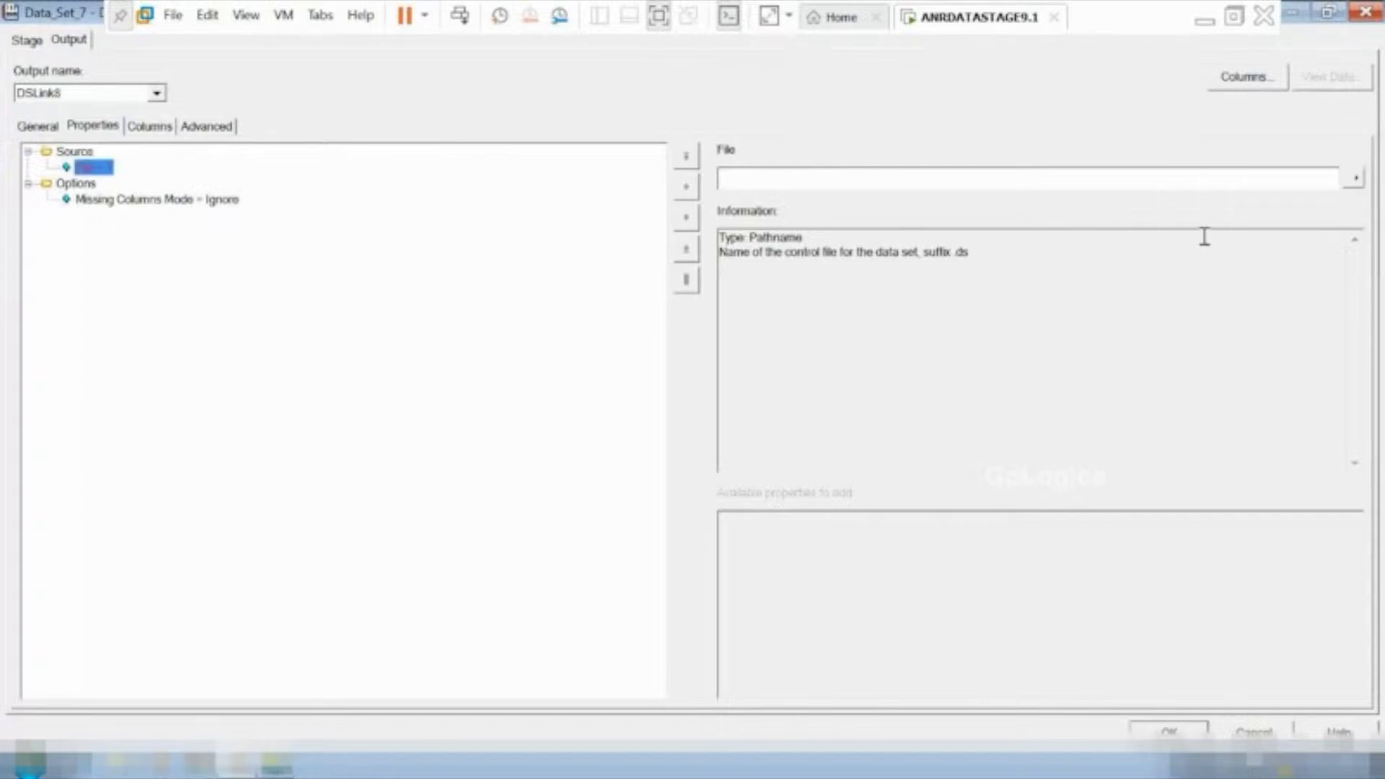
left_click(1353, 181)
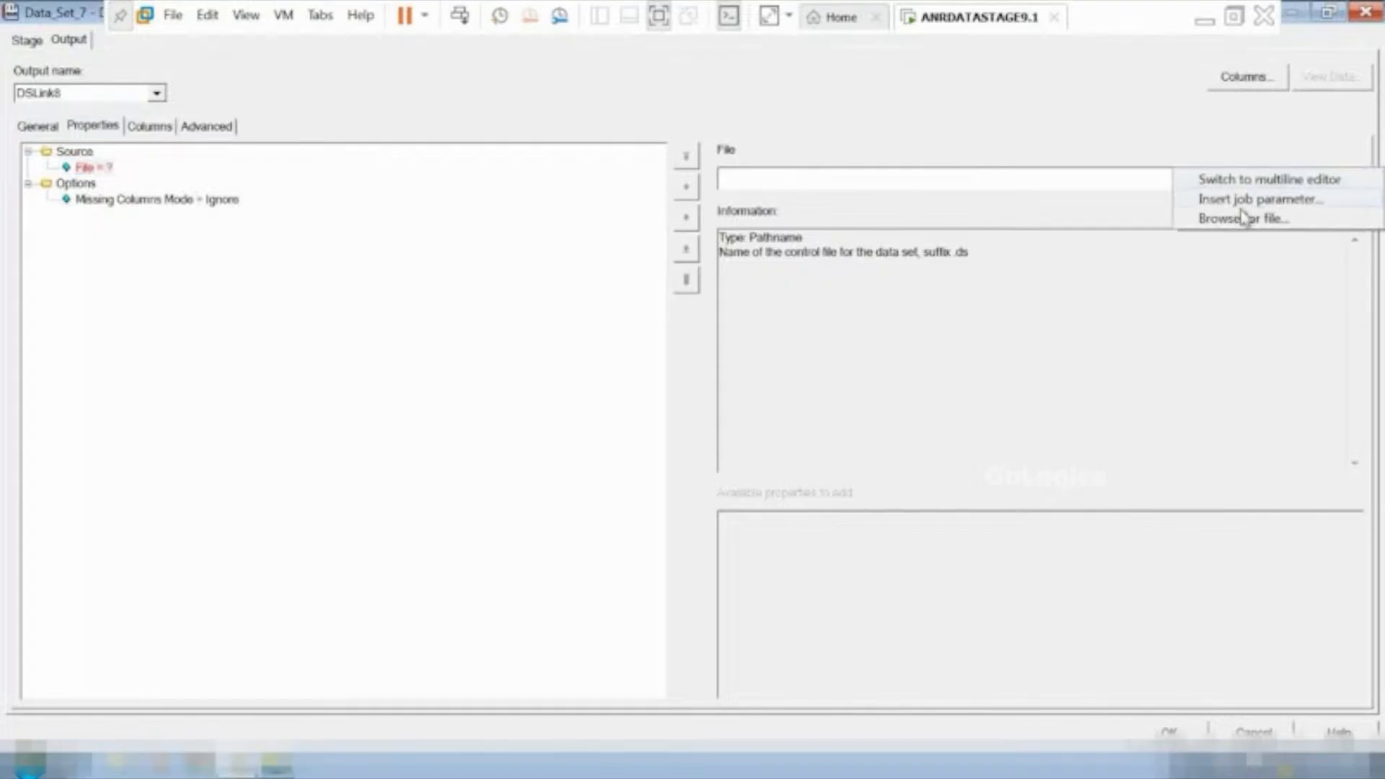
left_click(1242, 216)
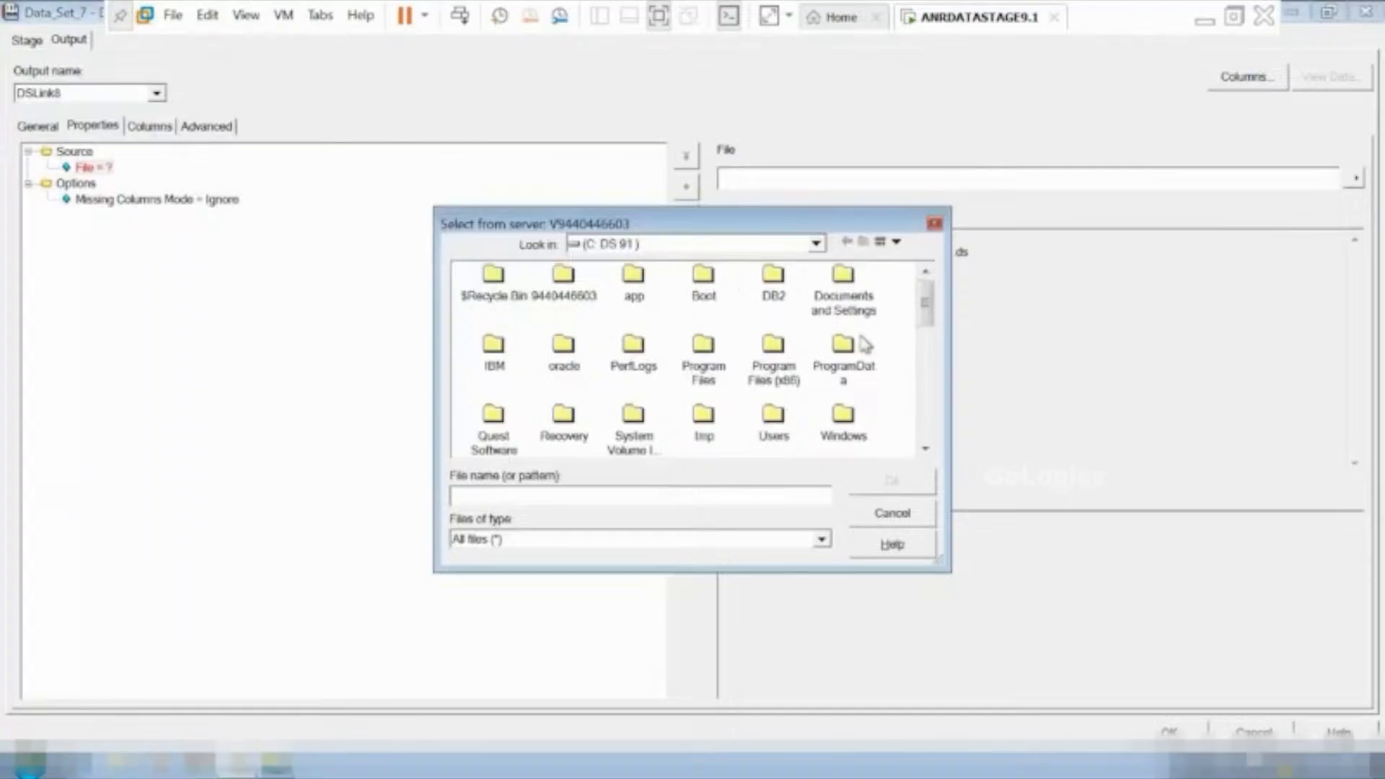
left_click_drag(928, 316, 927, 392)
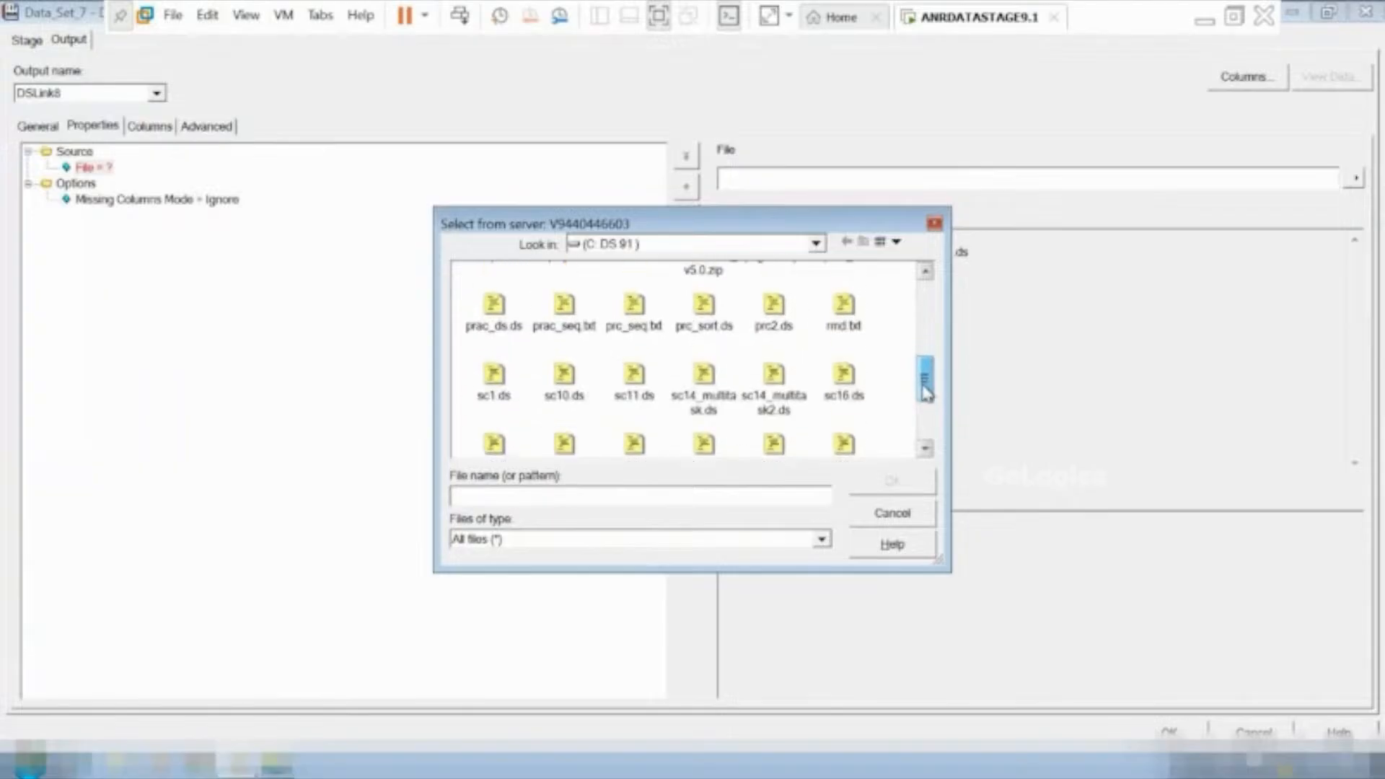
left_click(498, 386)
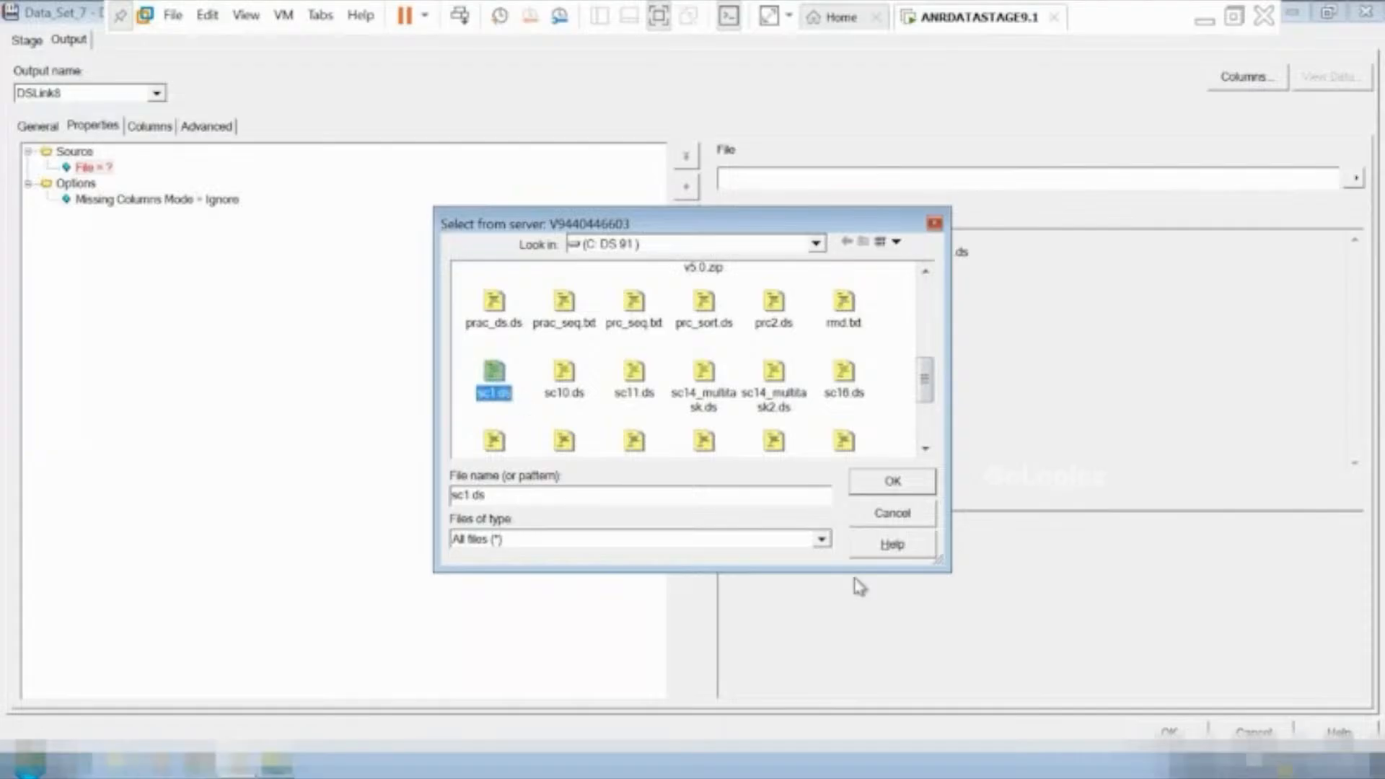
left_click(894, 483)
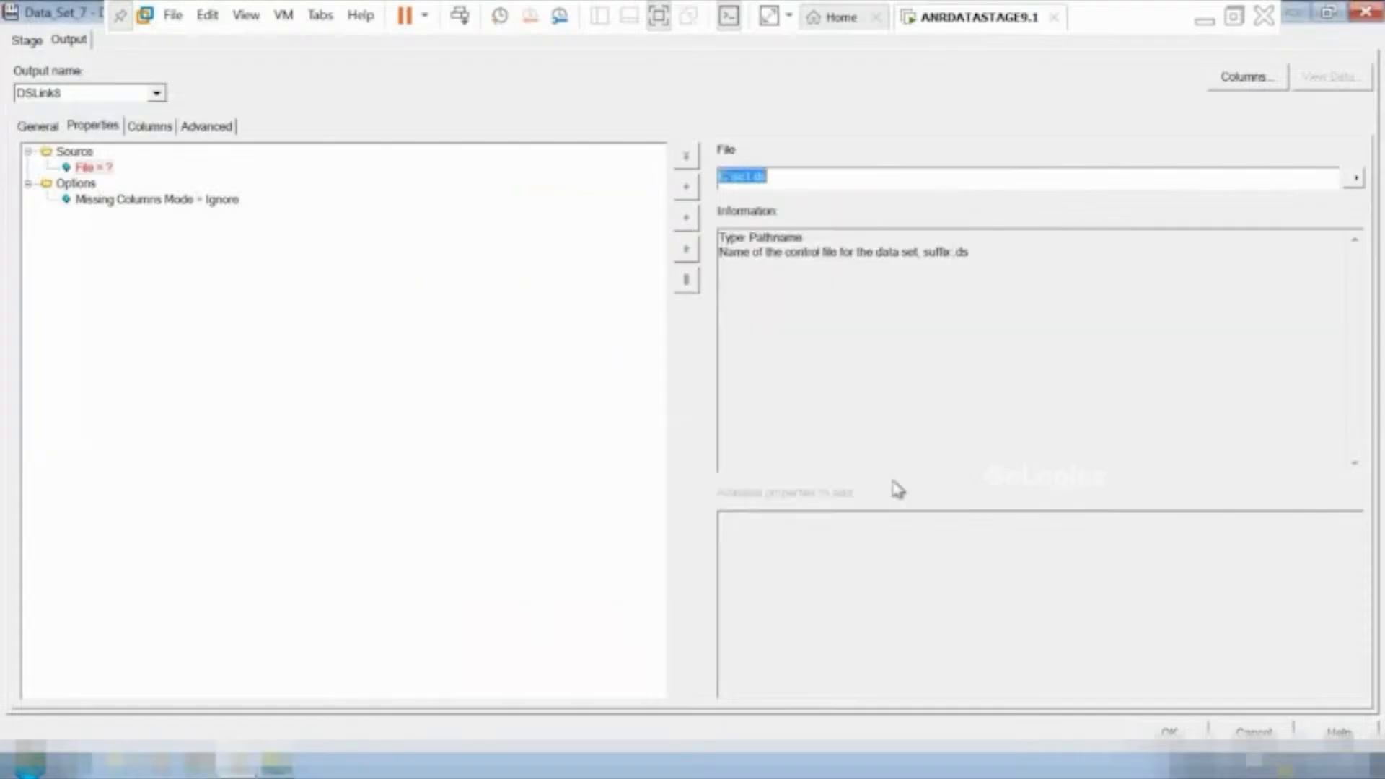
left_click(151, 127)
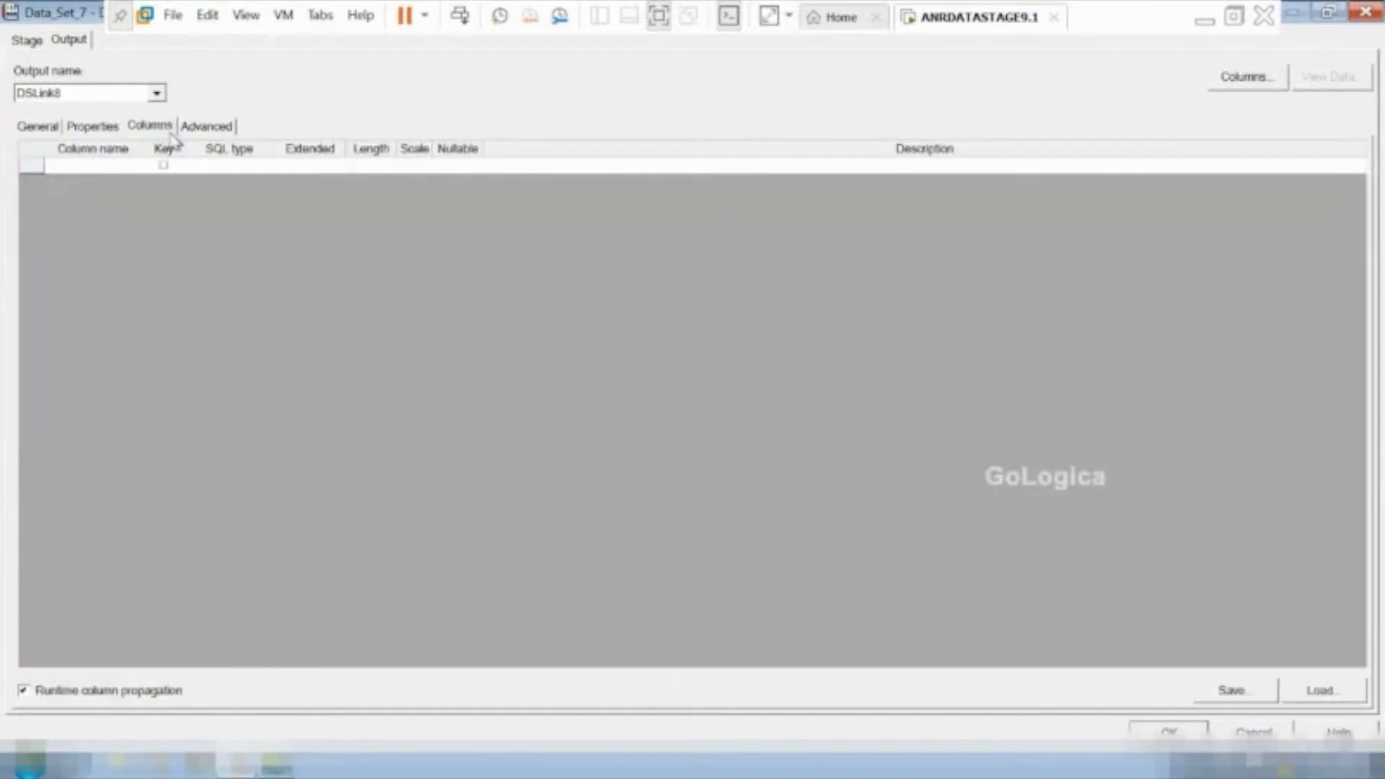
left_click(1320, 690)
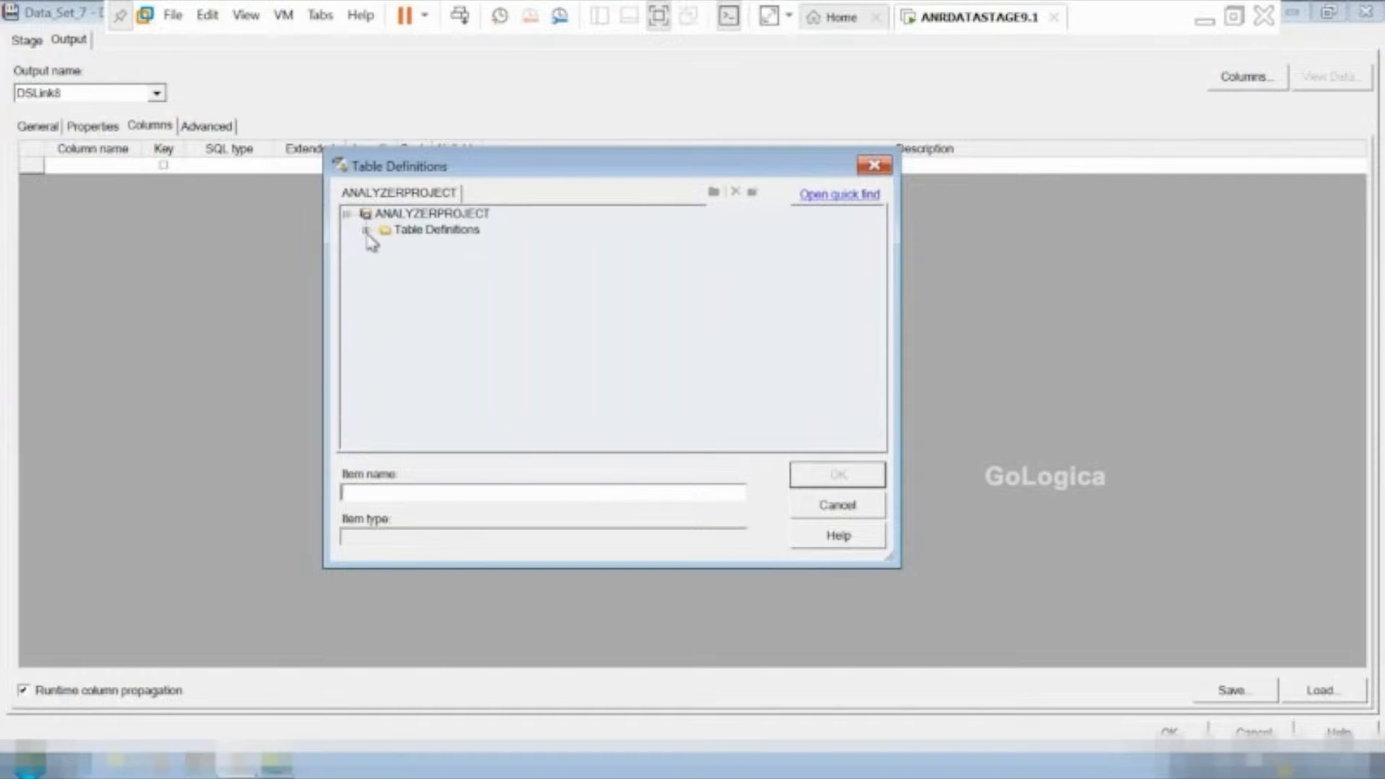
left_click(365, 230)
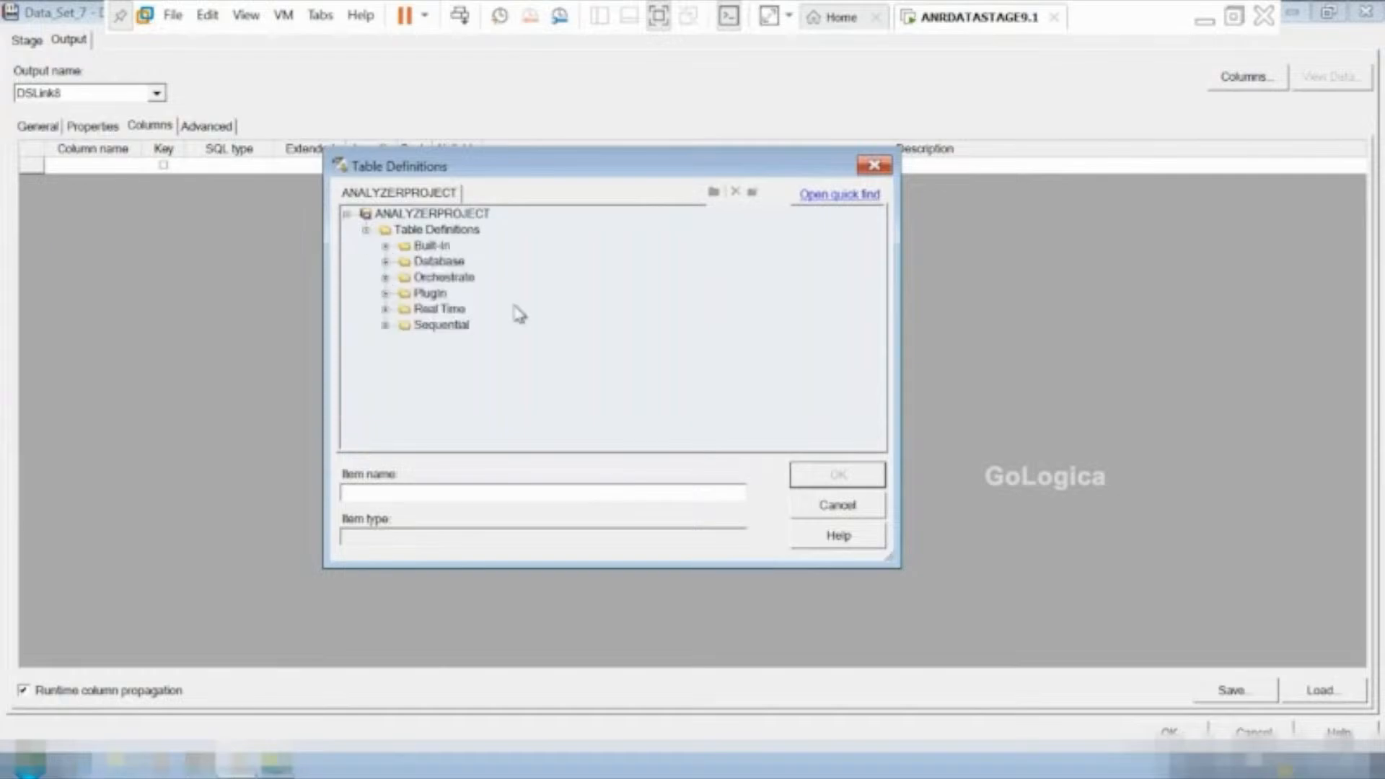
left_click(836, 505)
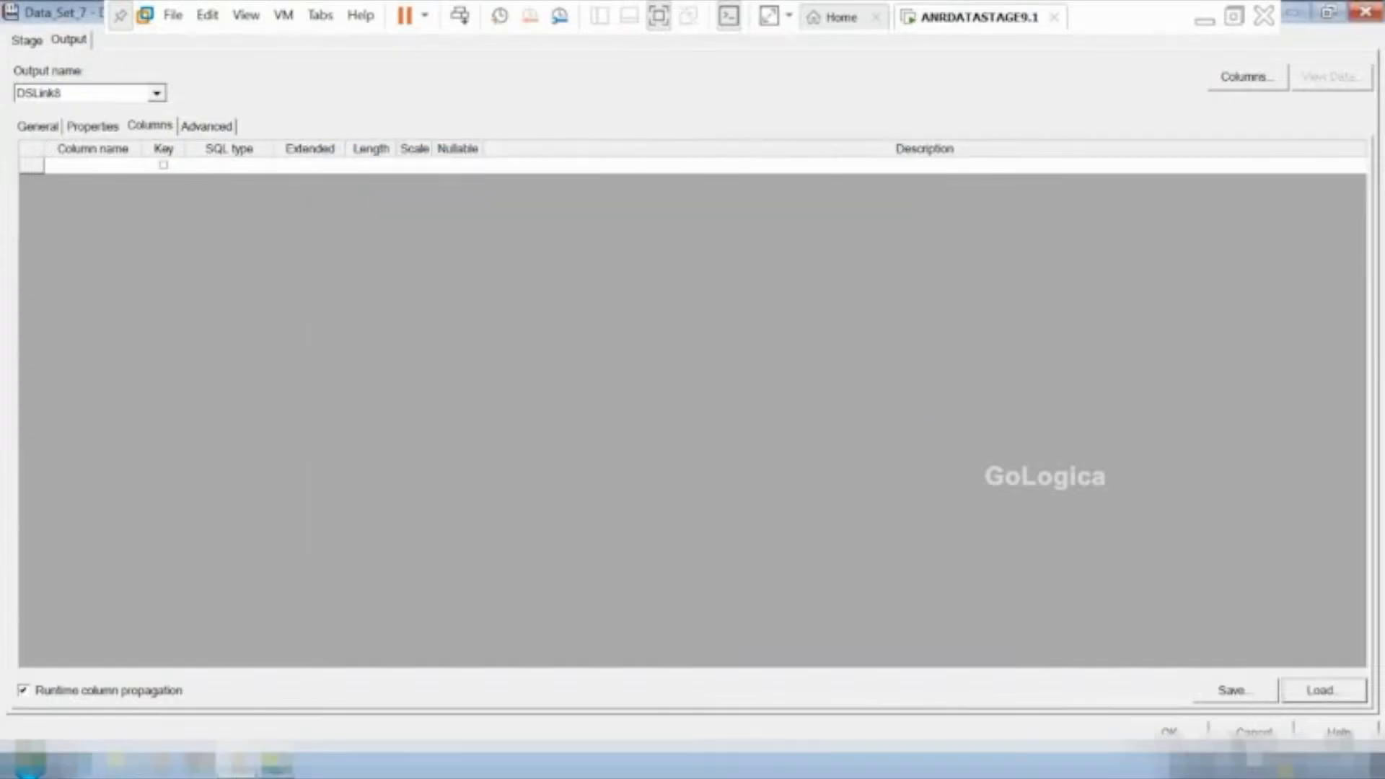
left_click(107, 126)
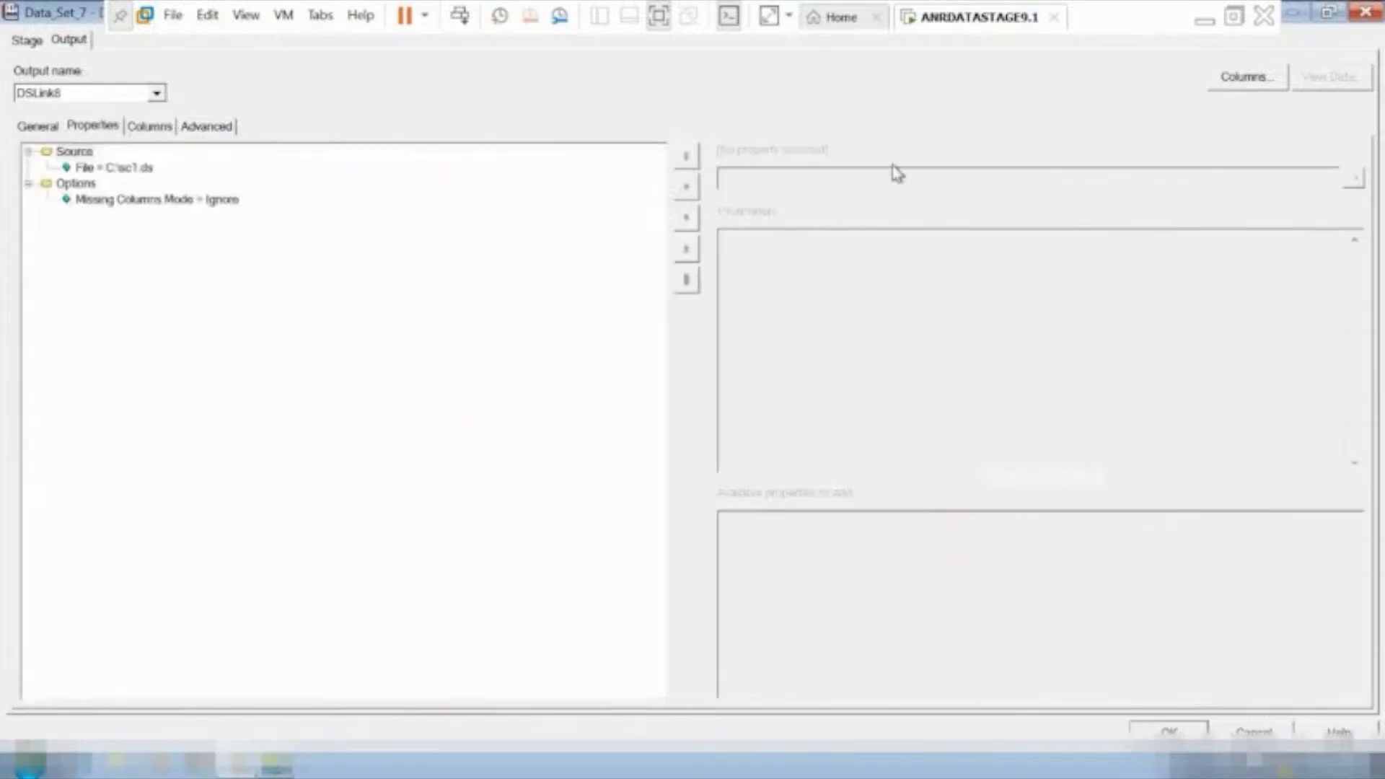
left_click(141, 168)
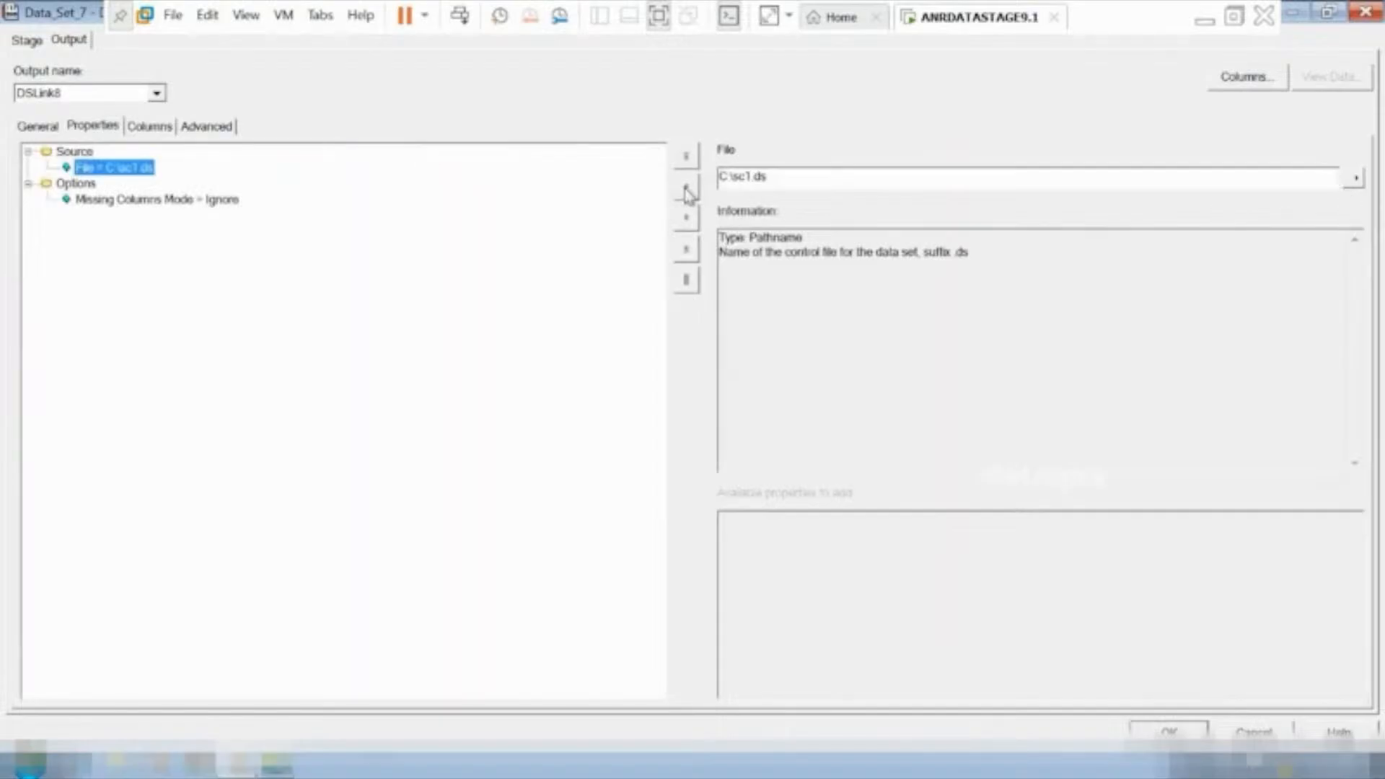
Load all columns of the sc1_ds table definition from Orchestrate\SchemaImports into Data_Set_7's output link DSLink8 and accept the stage settings.
left_click(167, 131)
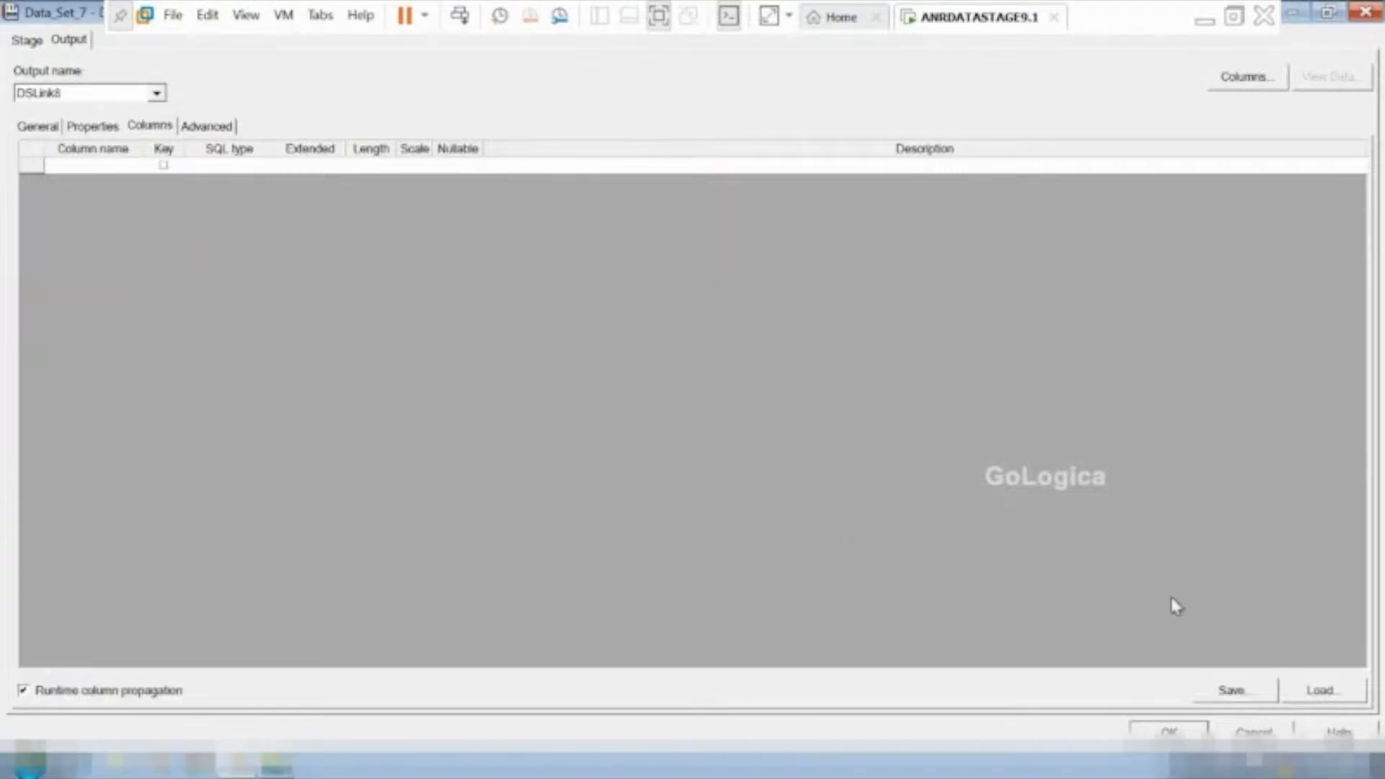
left_click(1322, 690)
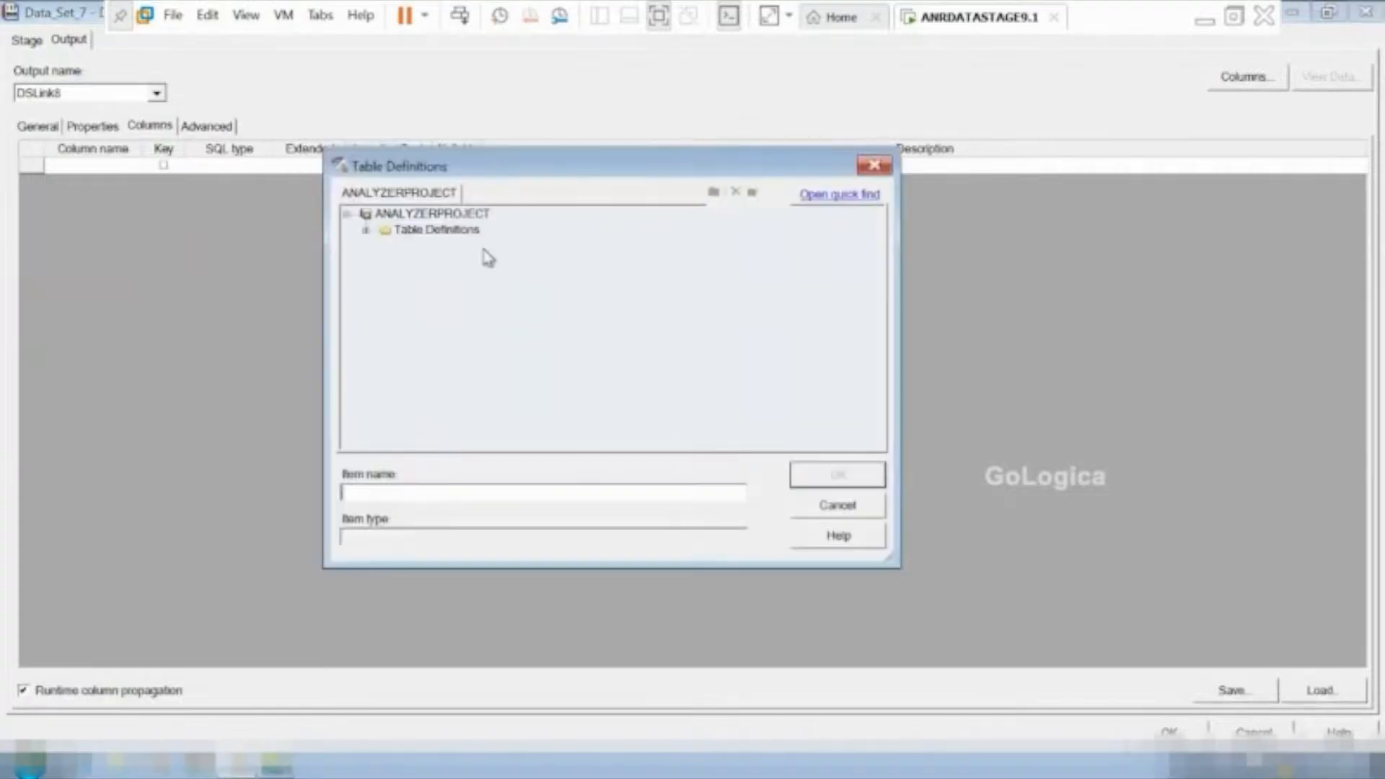
left_click(365, 229)
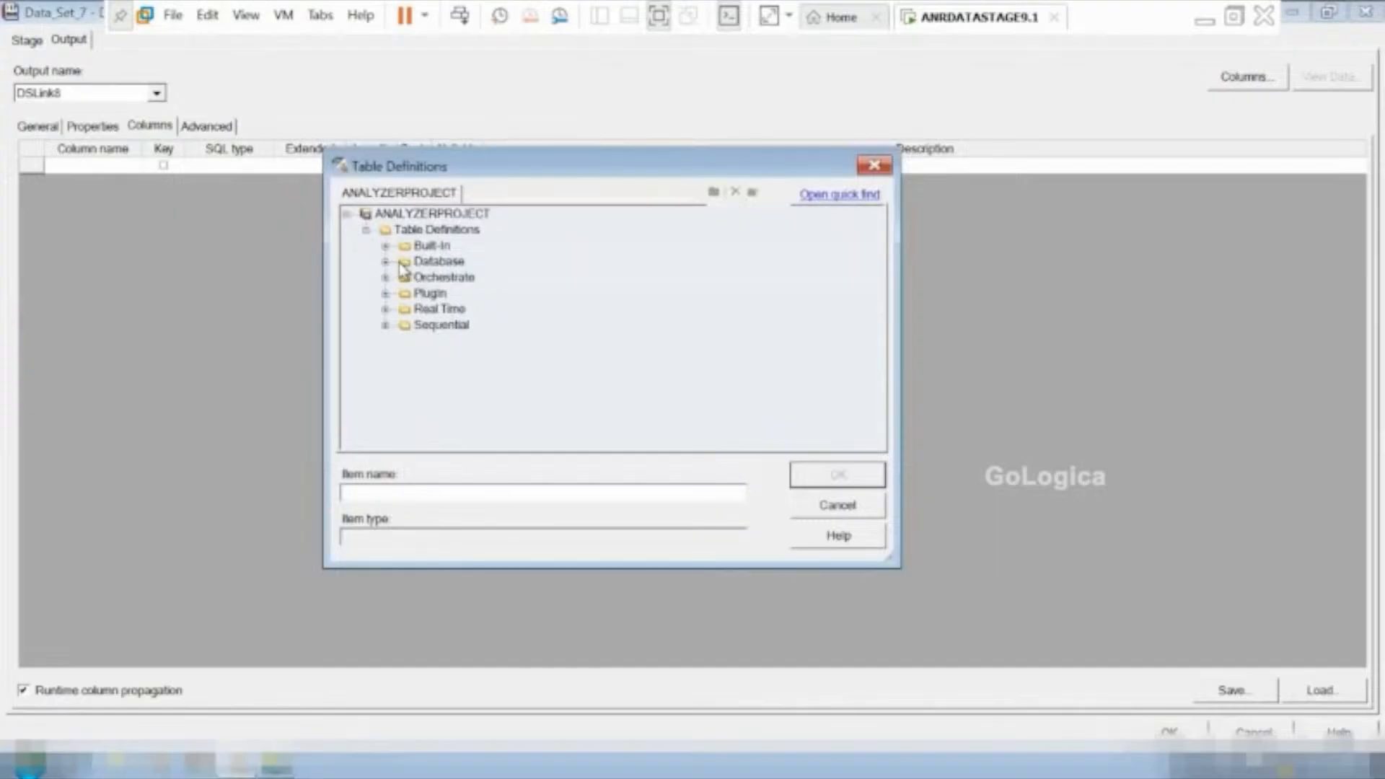
left_click(382, 292)
left_click(382, 292)
left_click(384, 294)
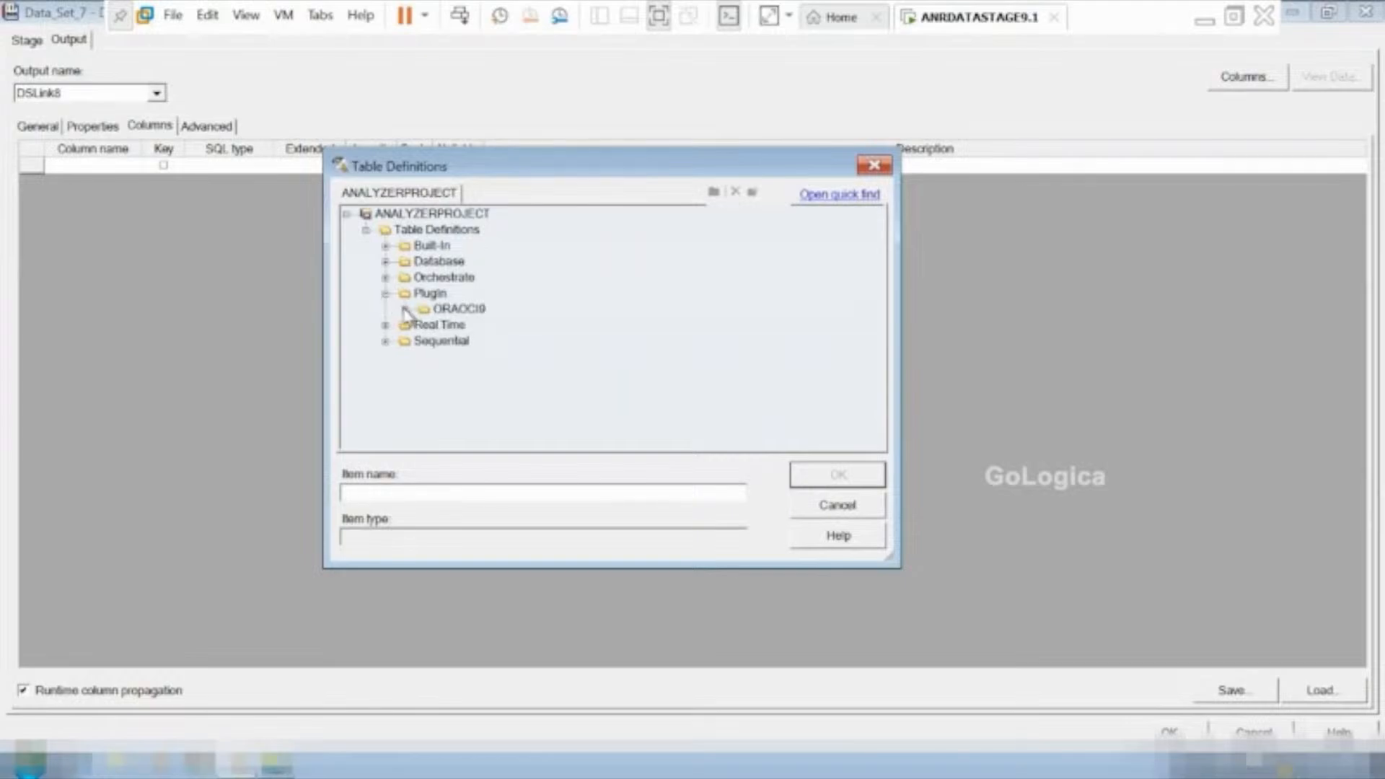
left_click(405, 310)
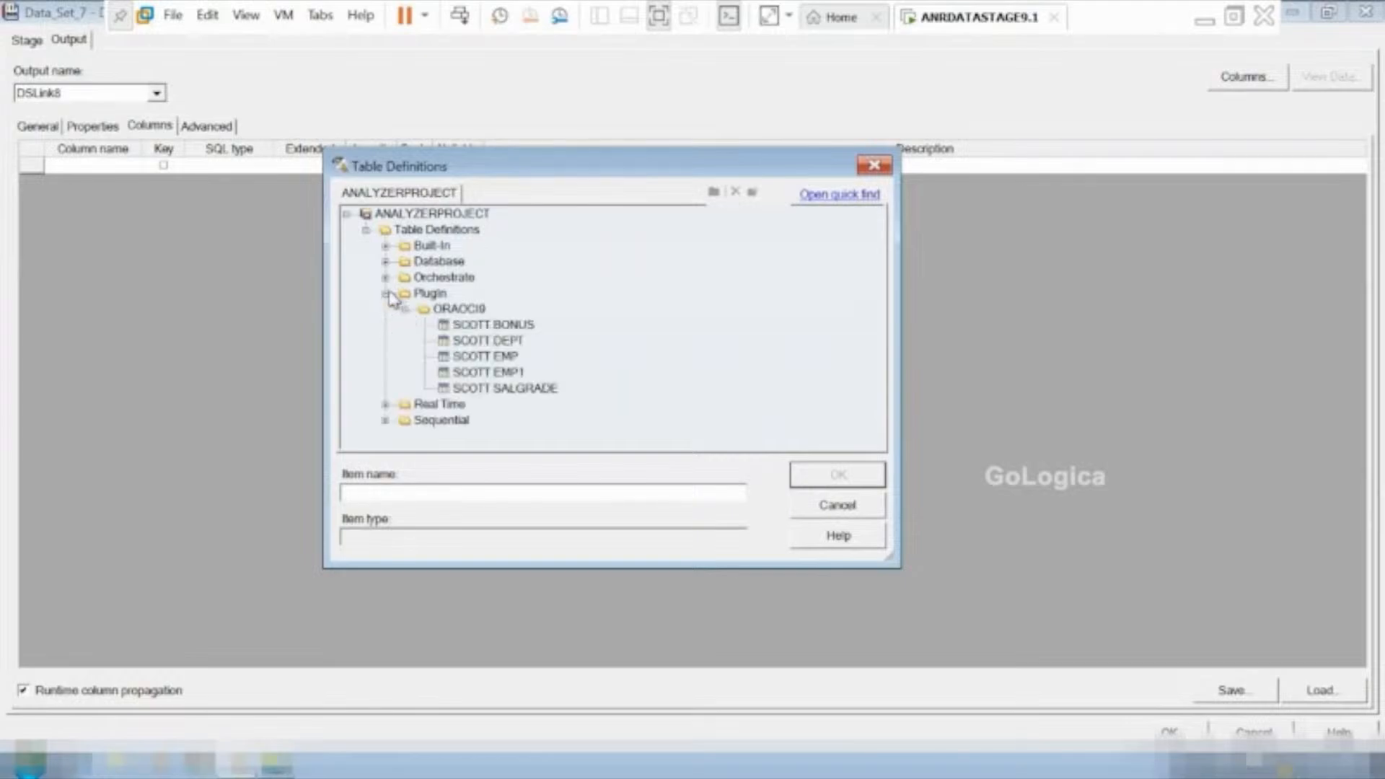
left_click(385, 277)
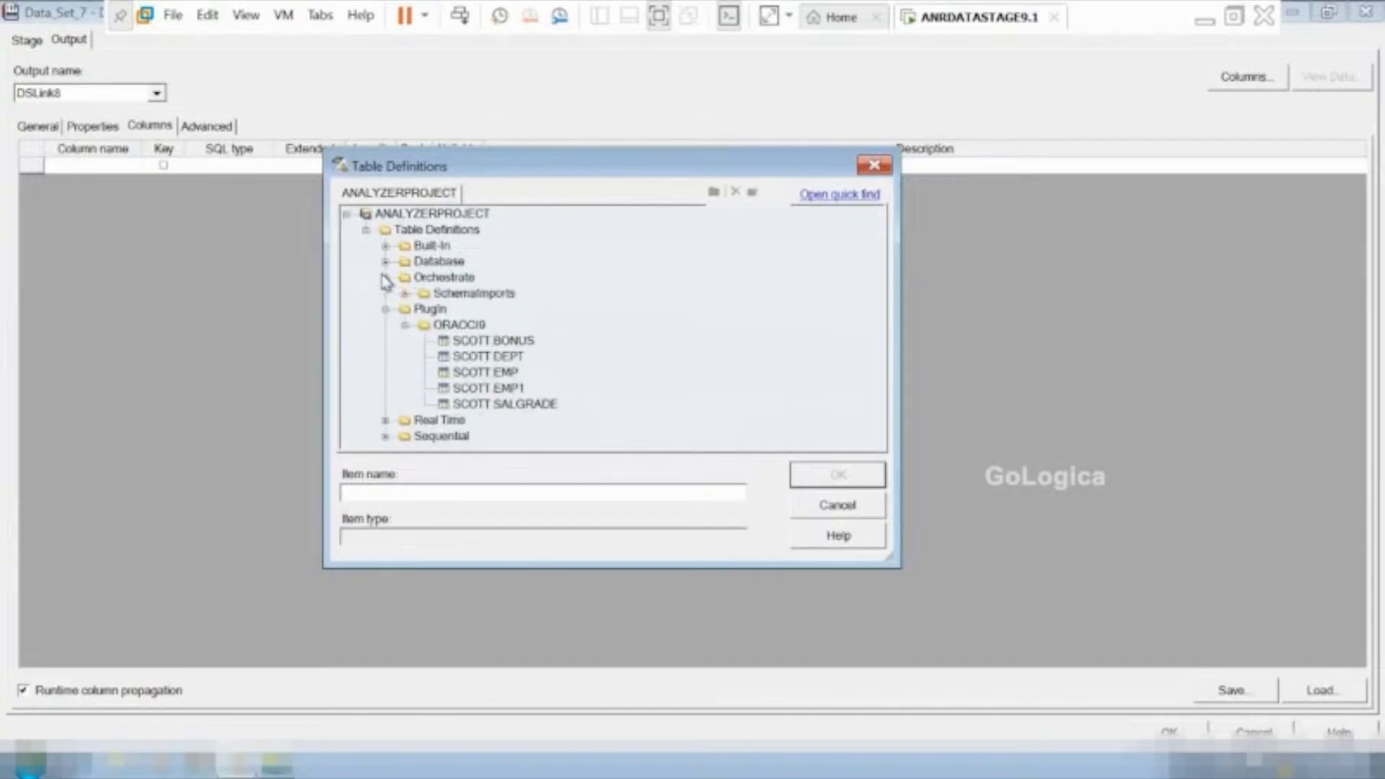
left_click(405, 293)
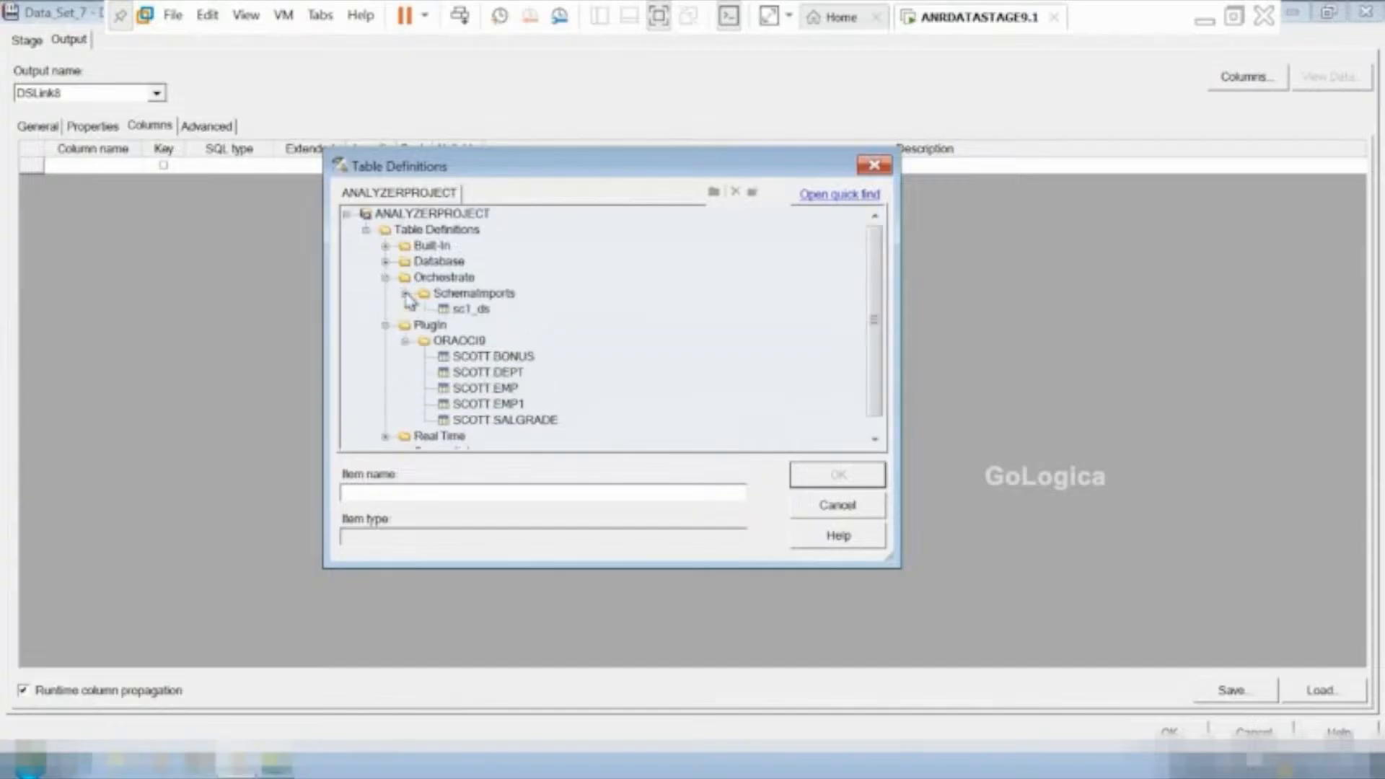
left_click(465, 312)
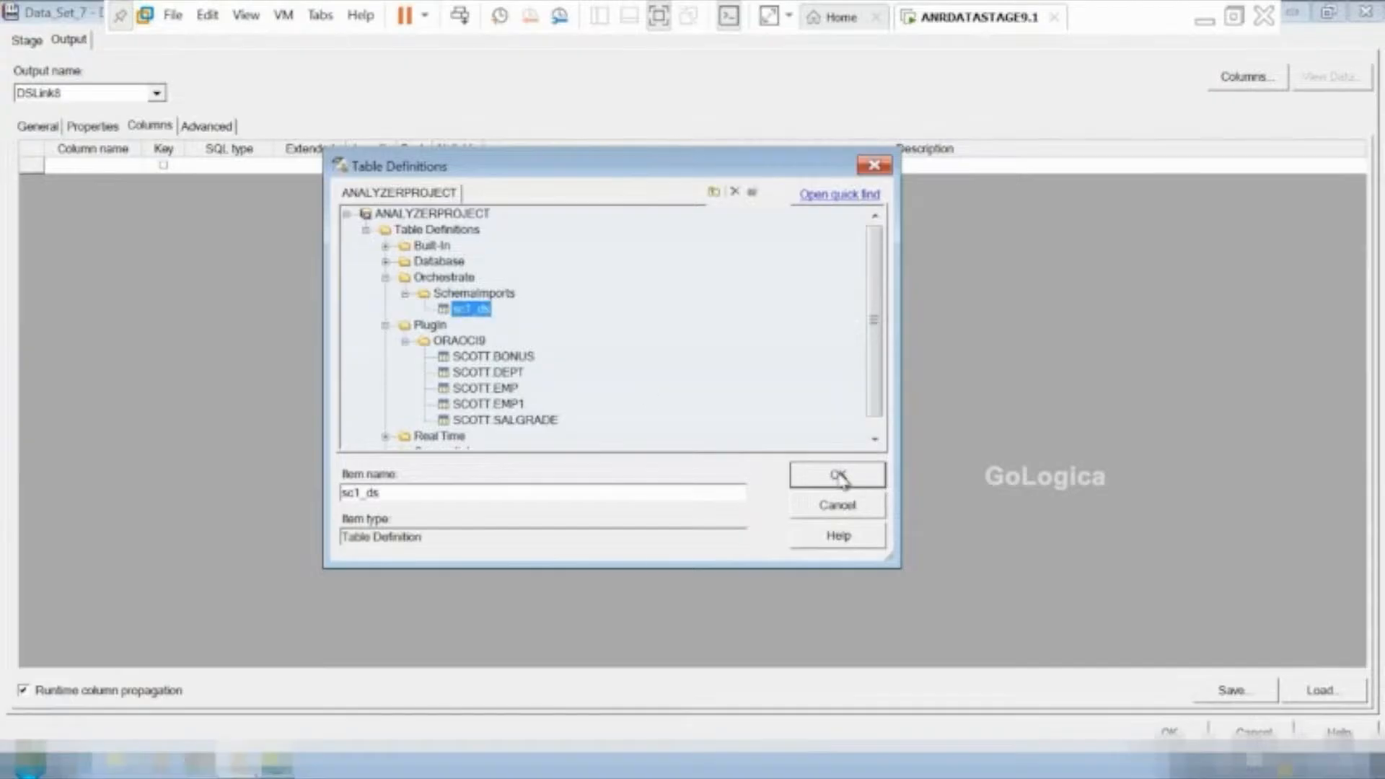
left_click(844, 475)
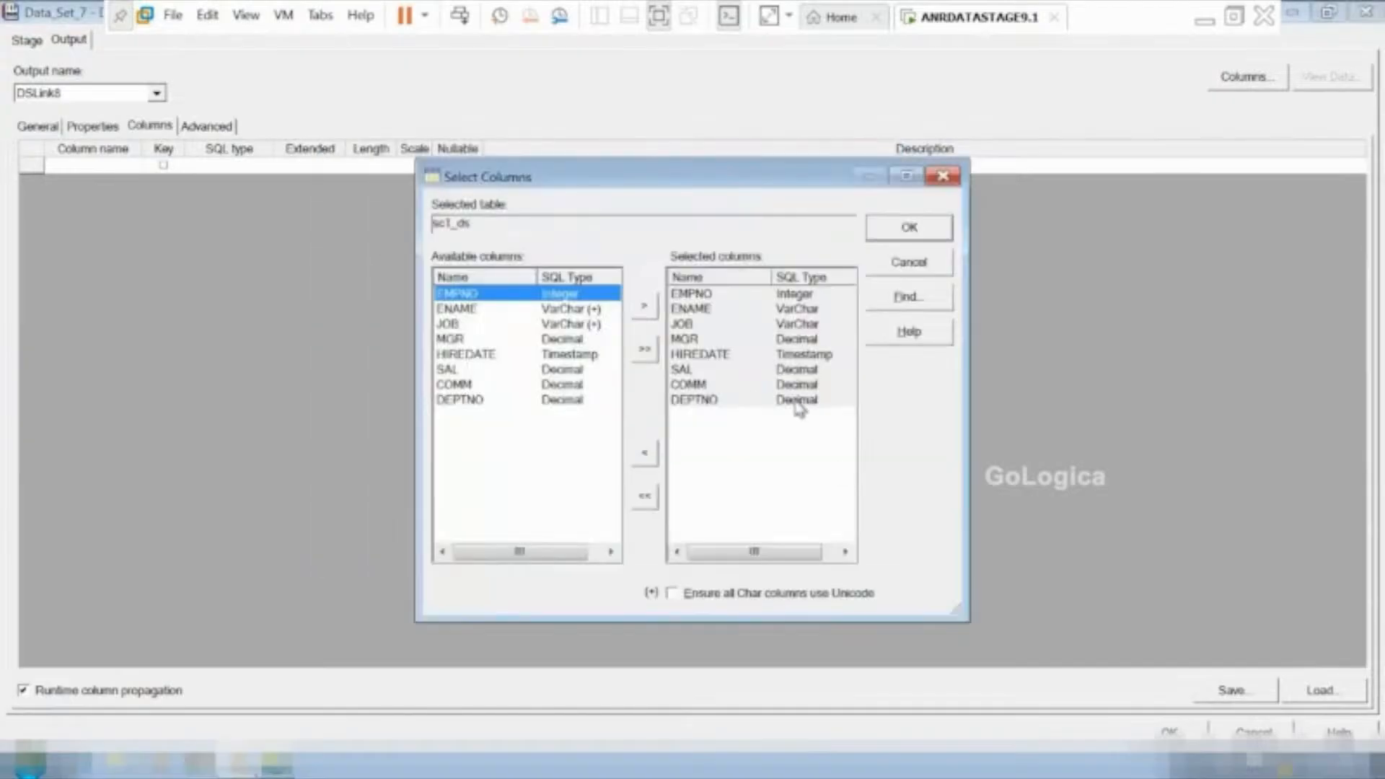
left_click(919, 228)
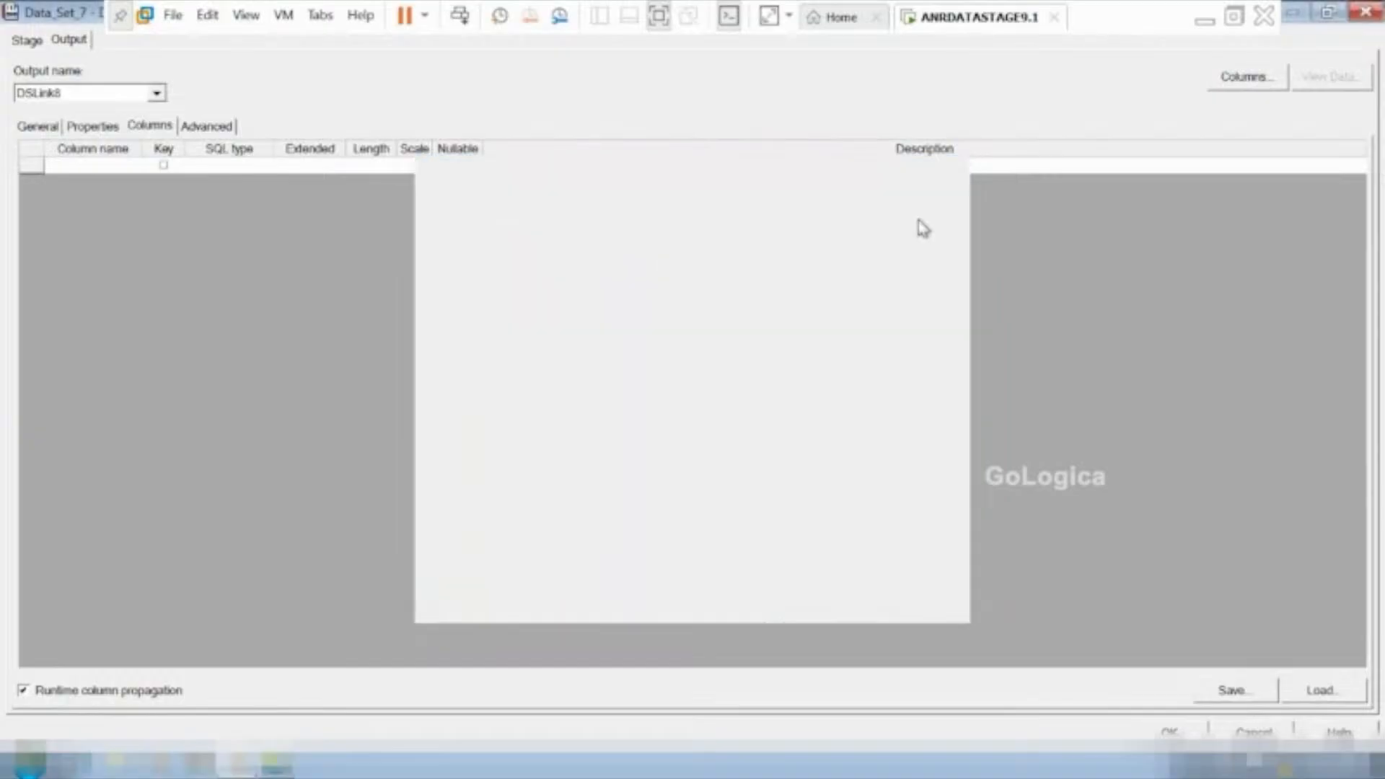
left_click(919, 222)
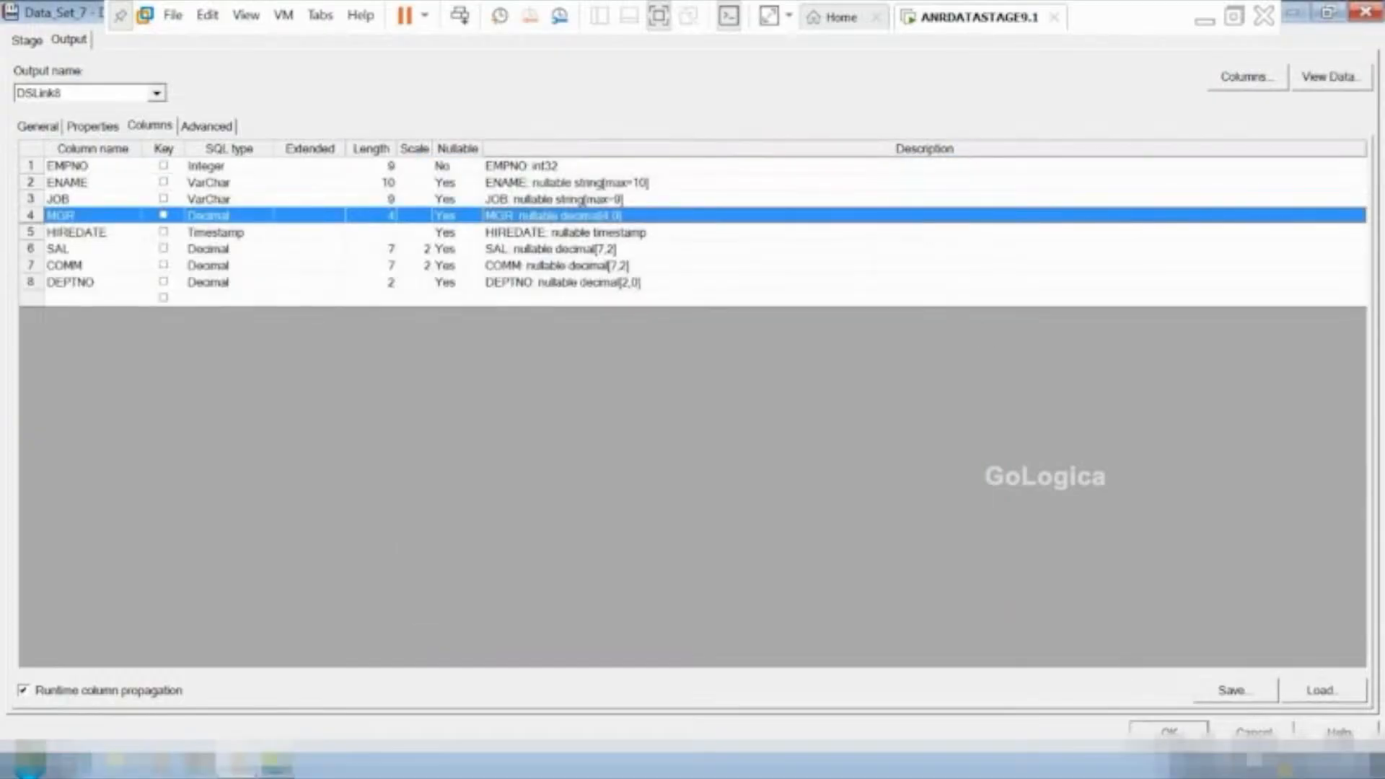
left_click(1168, 730)
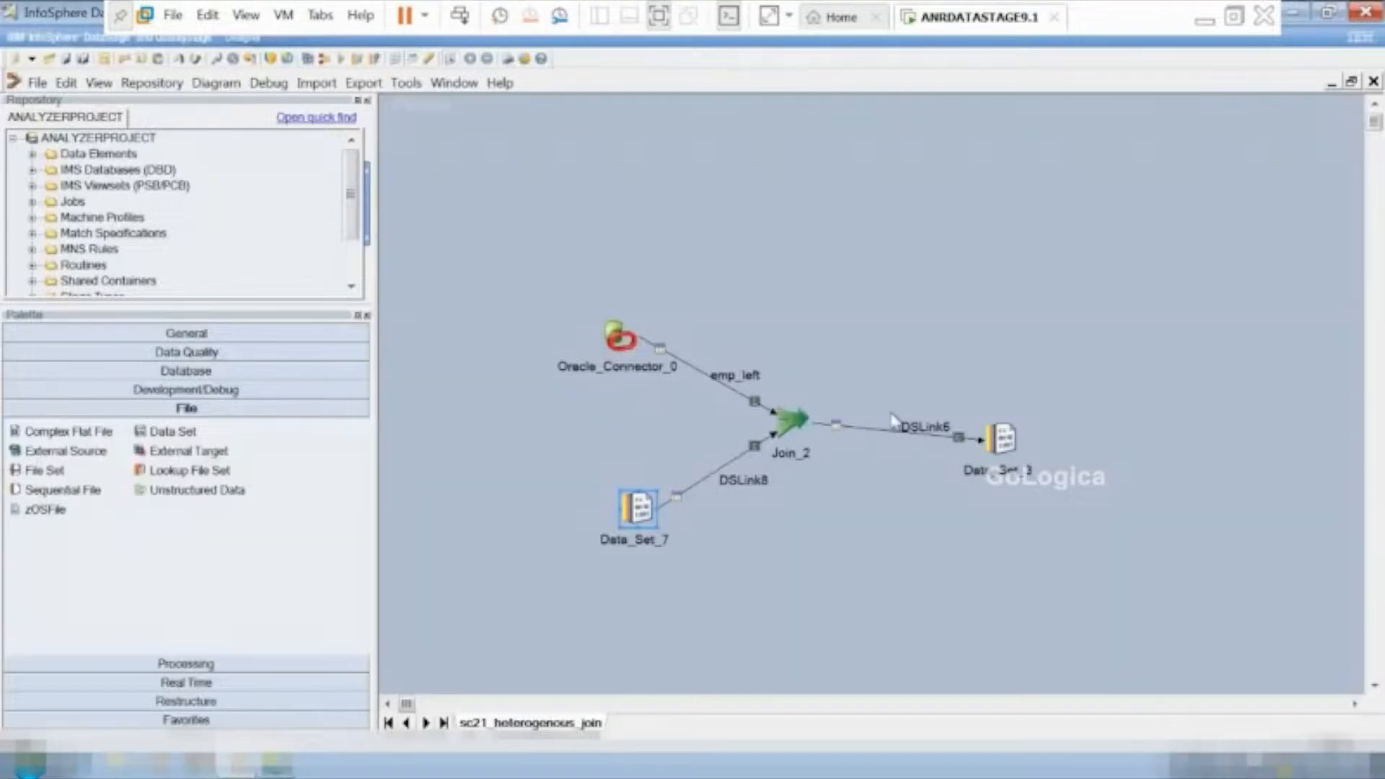
Check the join key and join type of Join_2 and clear the table name in Oracle_Connector_0's output properties.
double_click(787, 422)
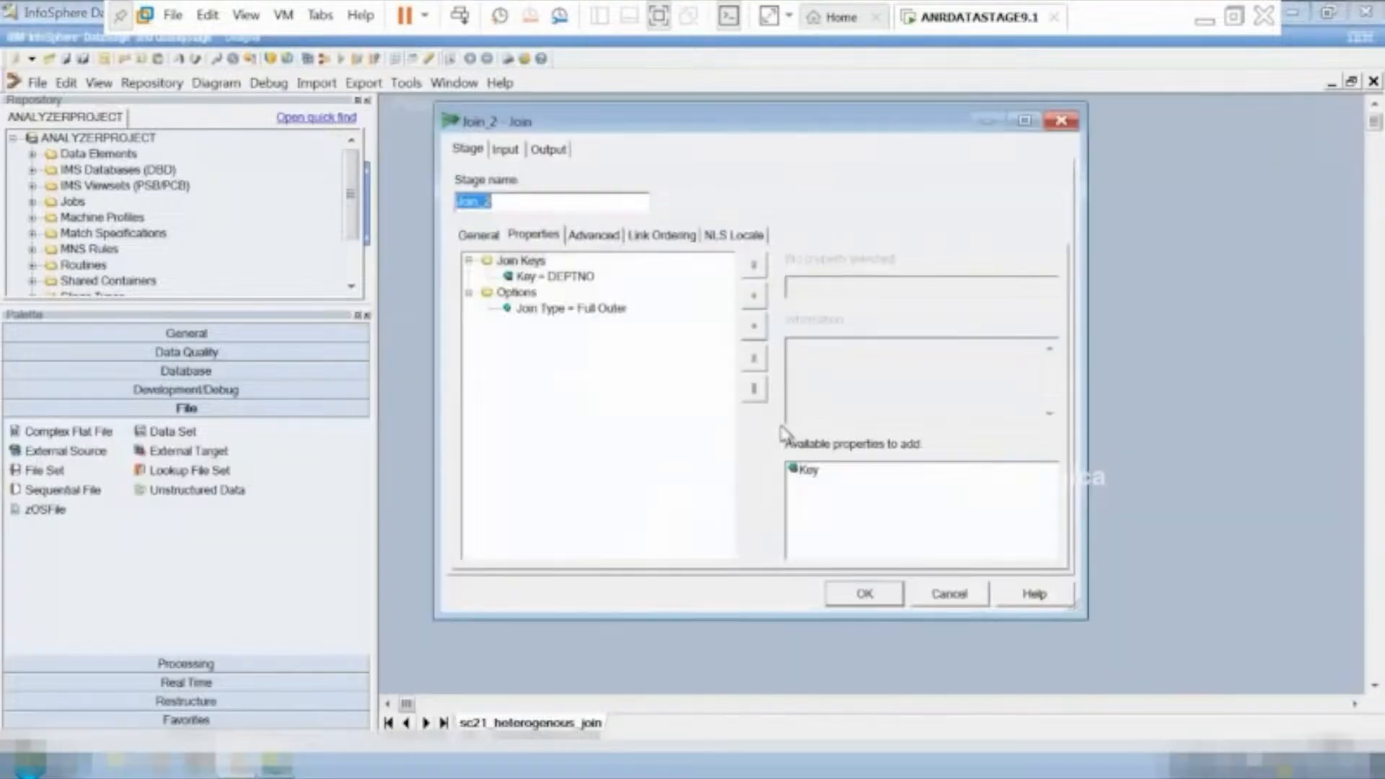
left_click(947, 593)
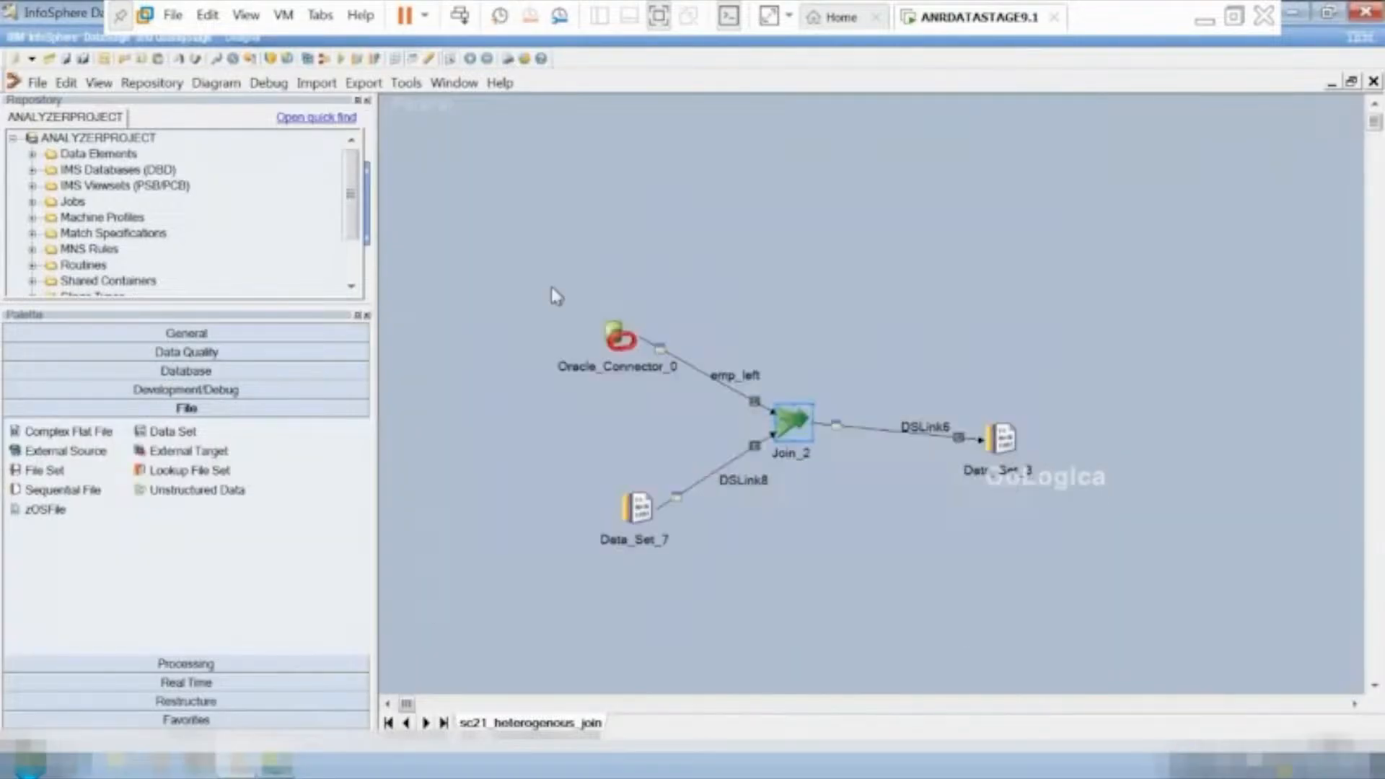
left_click(619, 337)
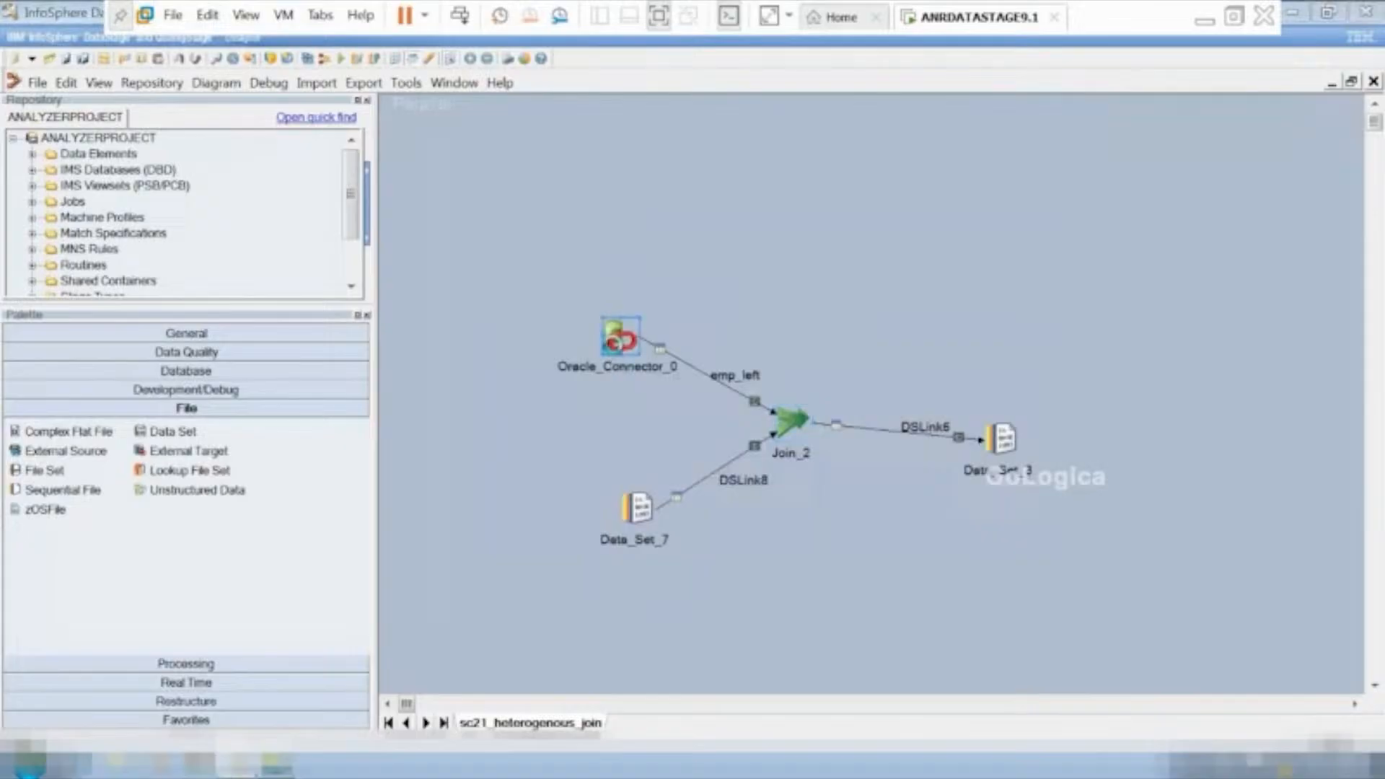
double_click(619, 337)
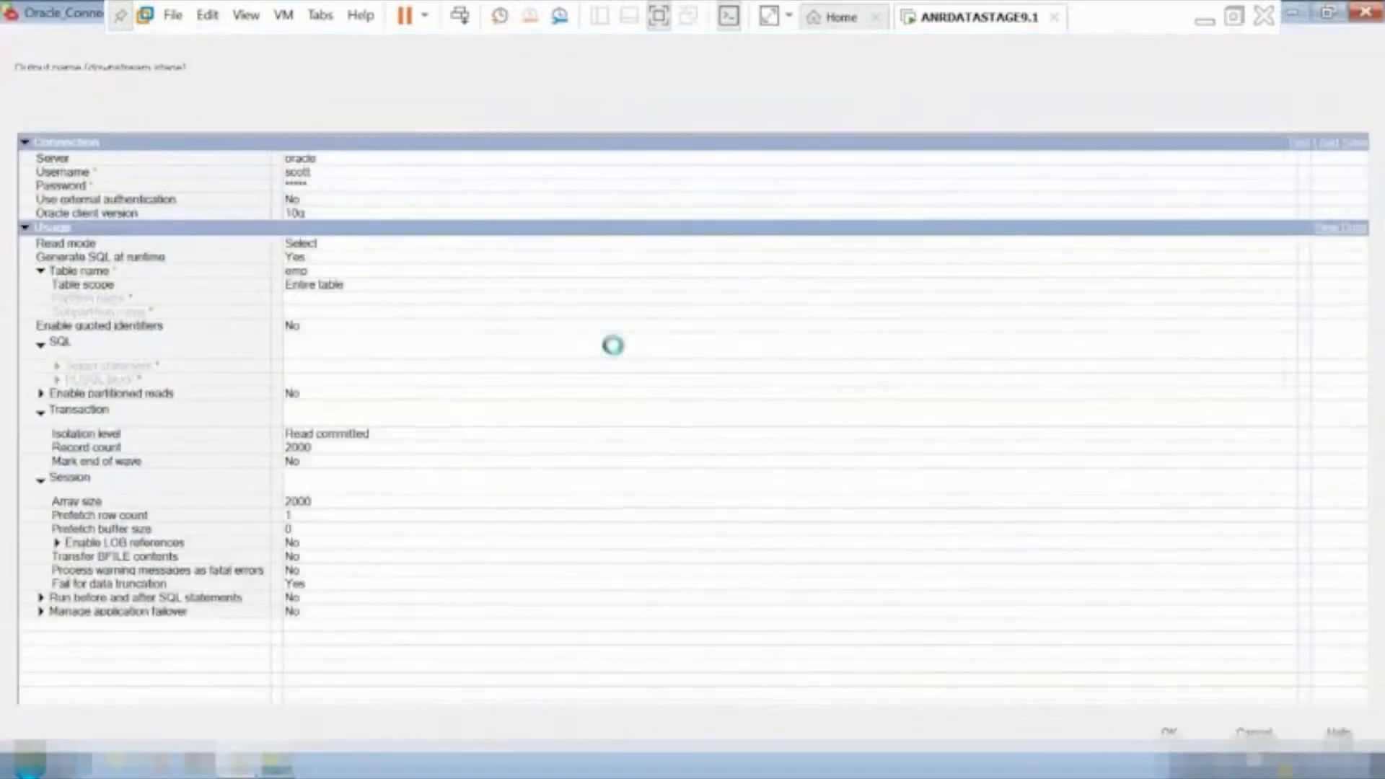
left_click(316, 270)
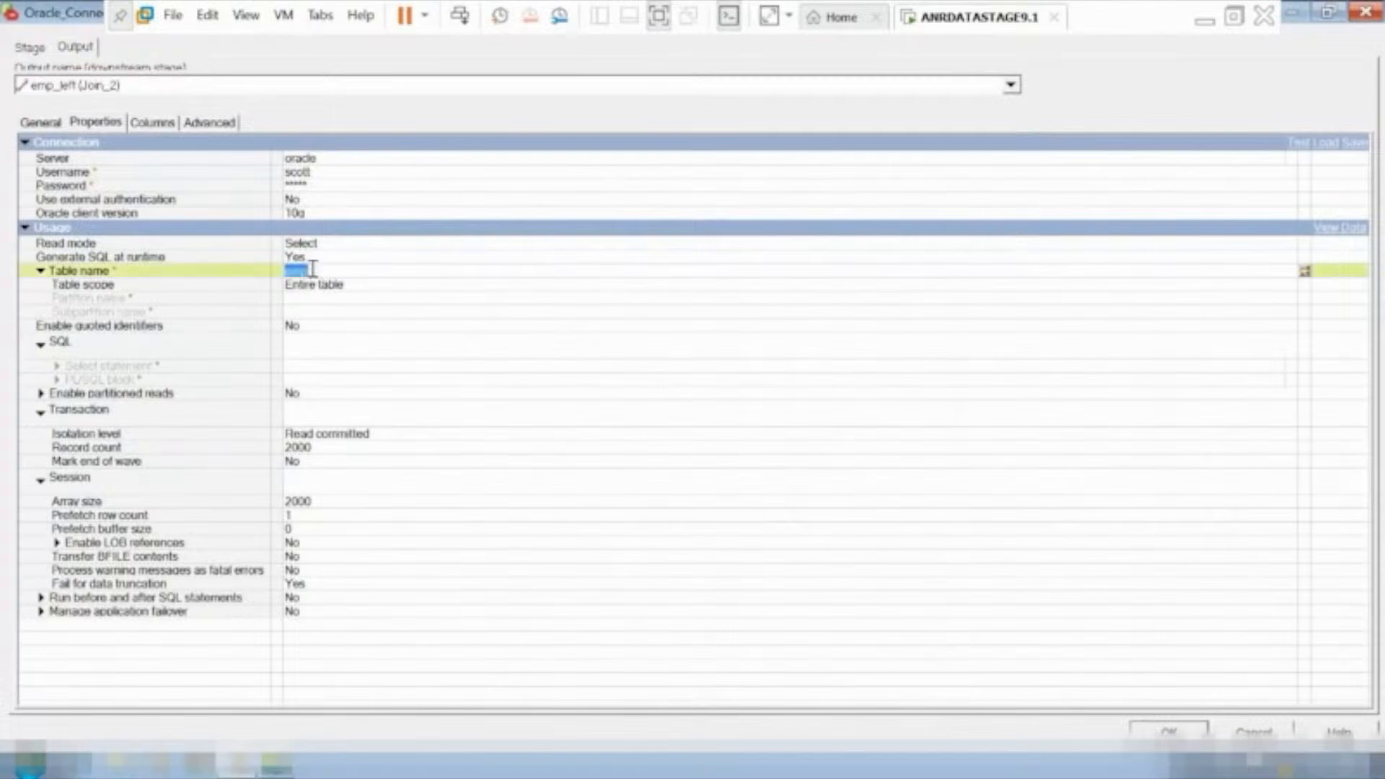
key("BackSpace")
Delete all eight column definitions, EMPNO through DEPTNO, from Oracle_Connector_0's output link emp_left.
left_click(157, 125)
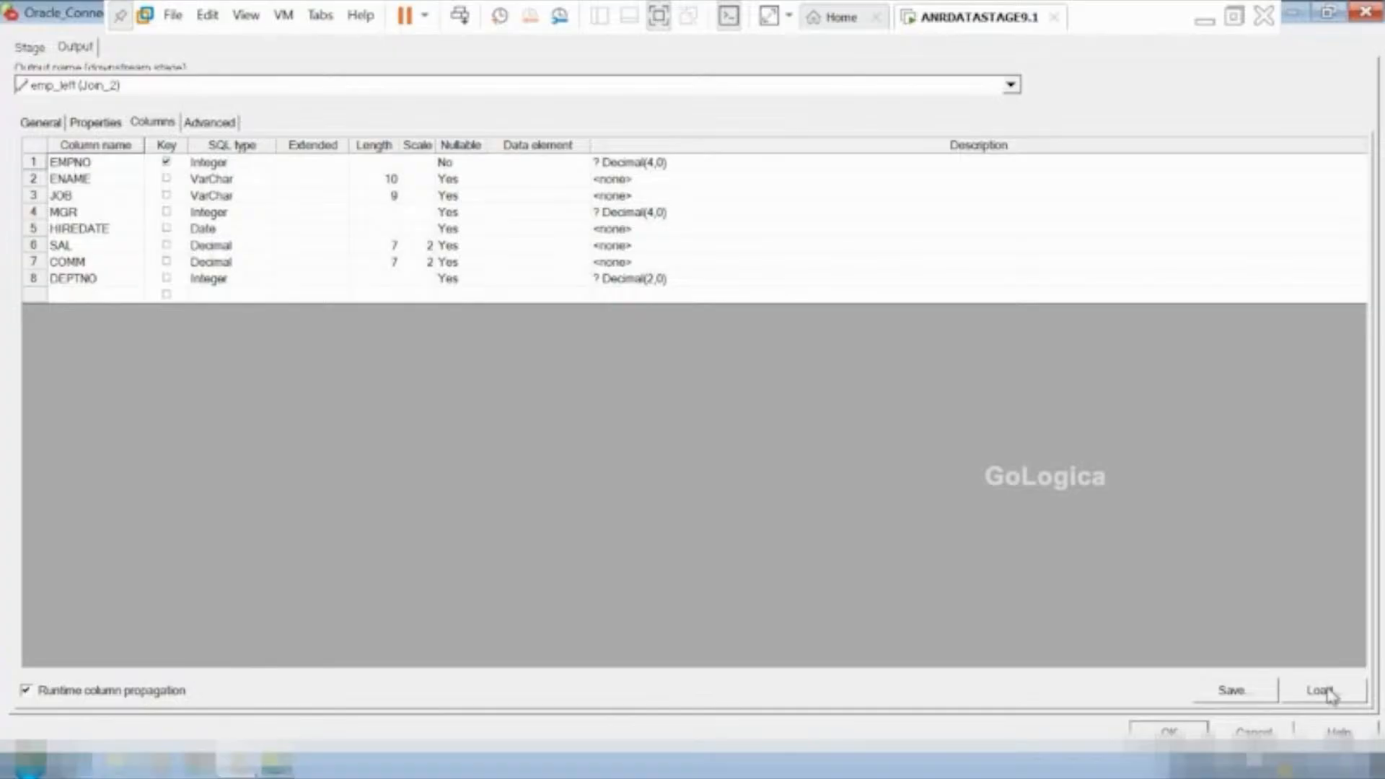
left_click(70, 281)
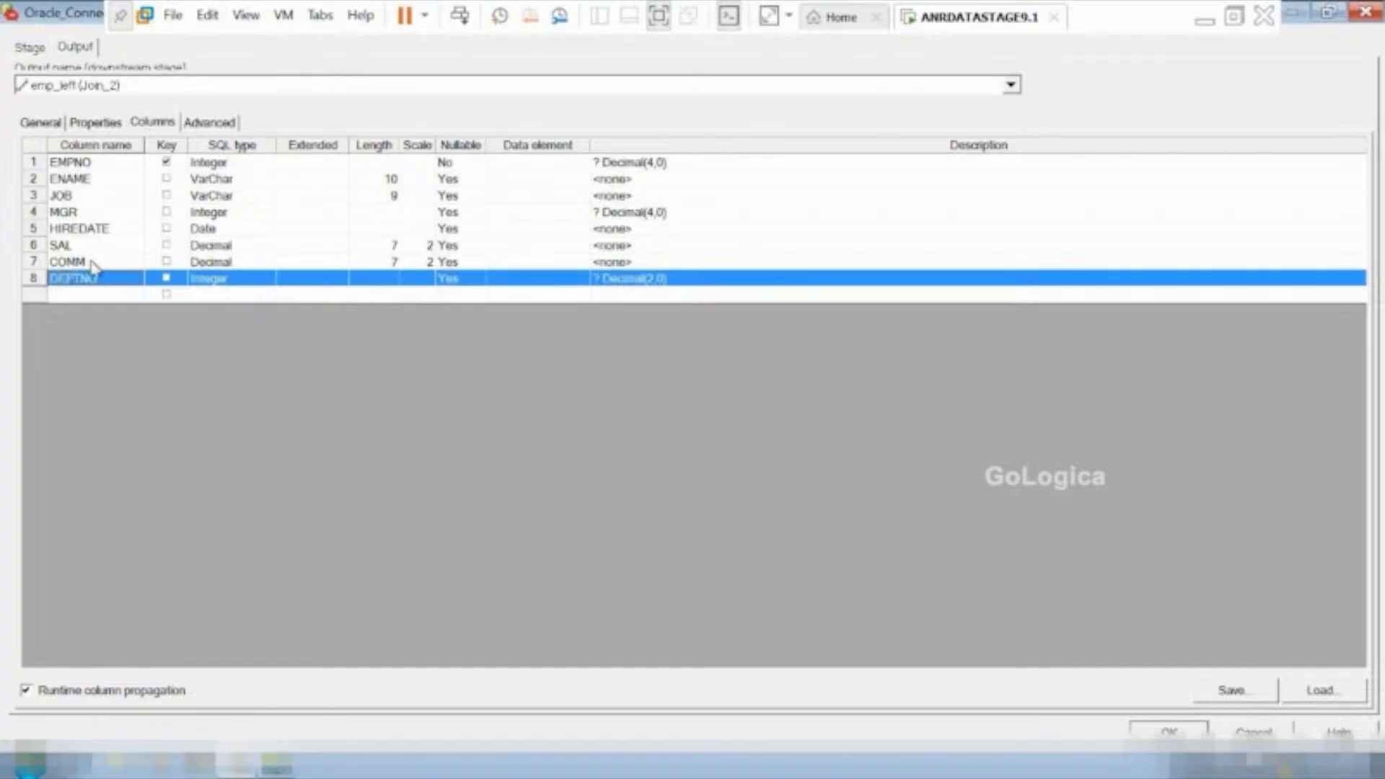
left_click(91, 262, "shift")
left_click(84, 252, "shift")
left_click(75, 225, "shift")
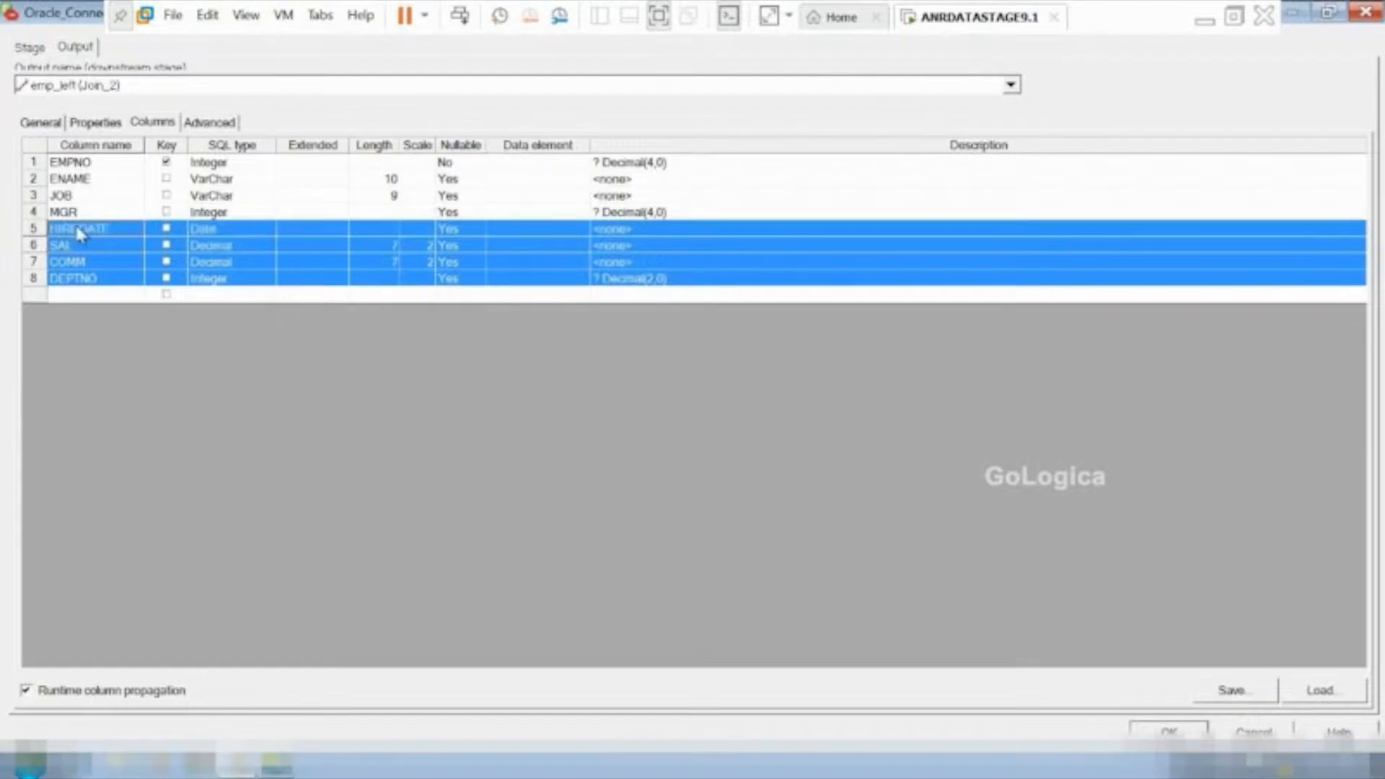
left_click(76, 211, "shift")
left_click(77, 185, "ctrl")
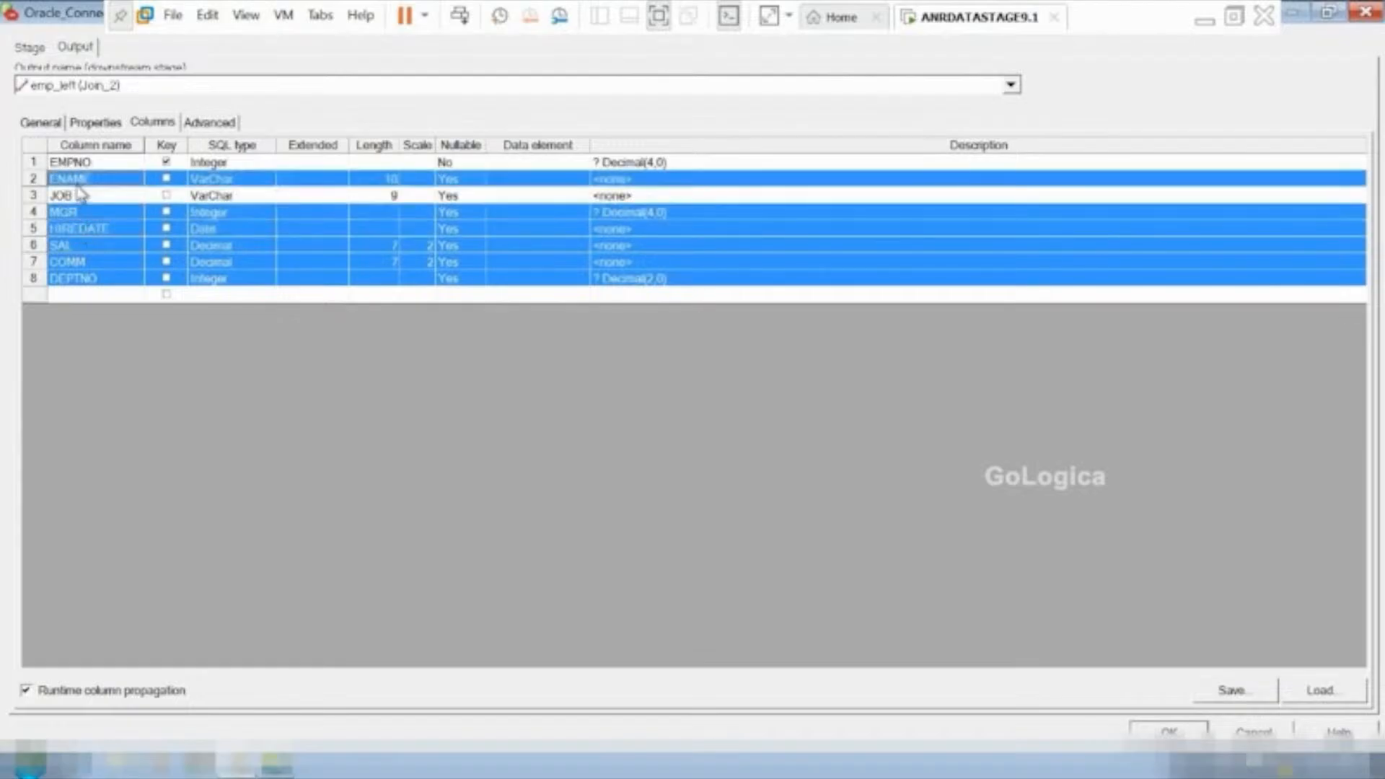
left_click(76, 195, "ctrl")
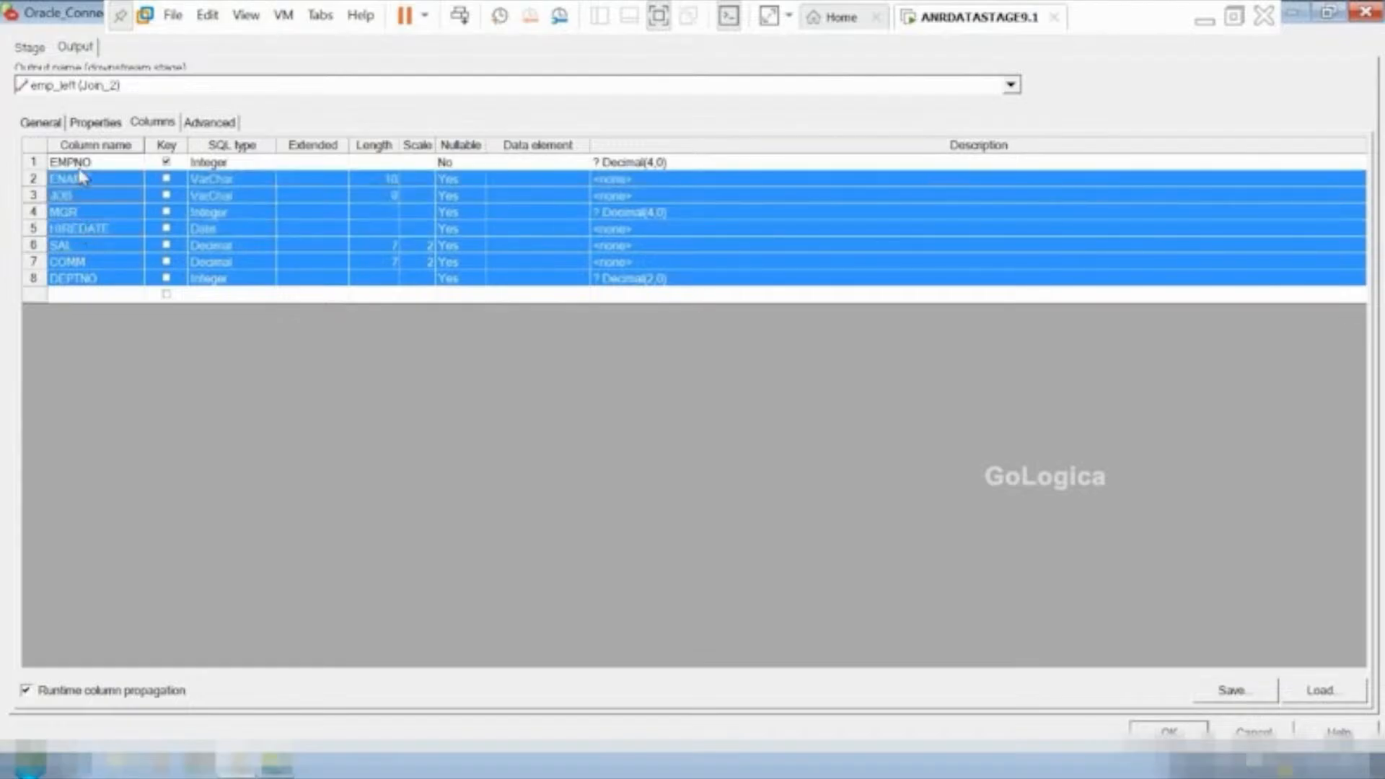
left_click(79, 161, "ctrl")
right_click(80, 163)
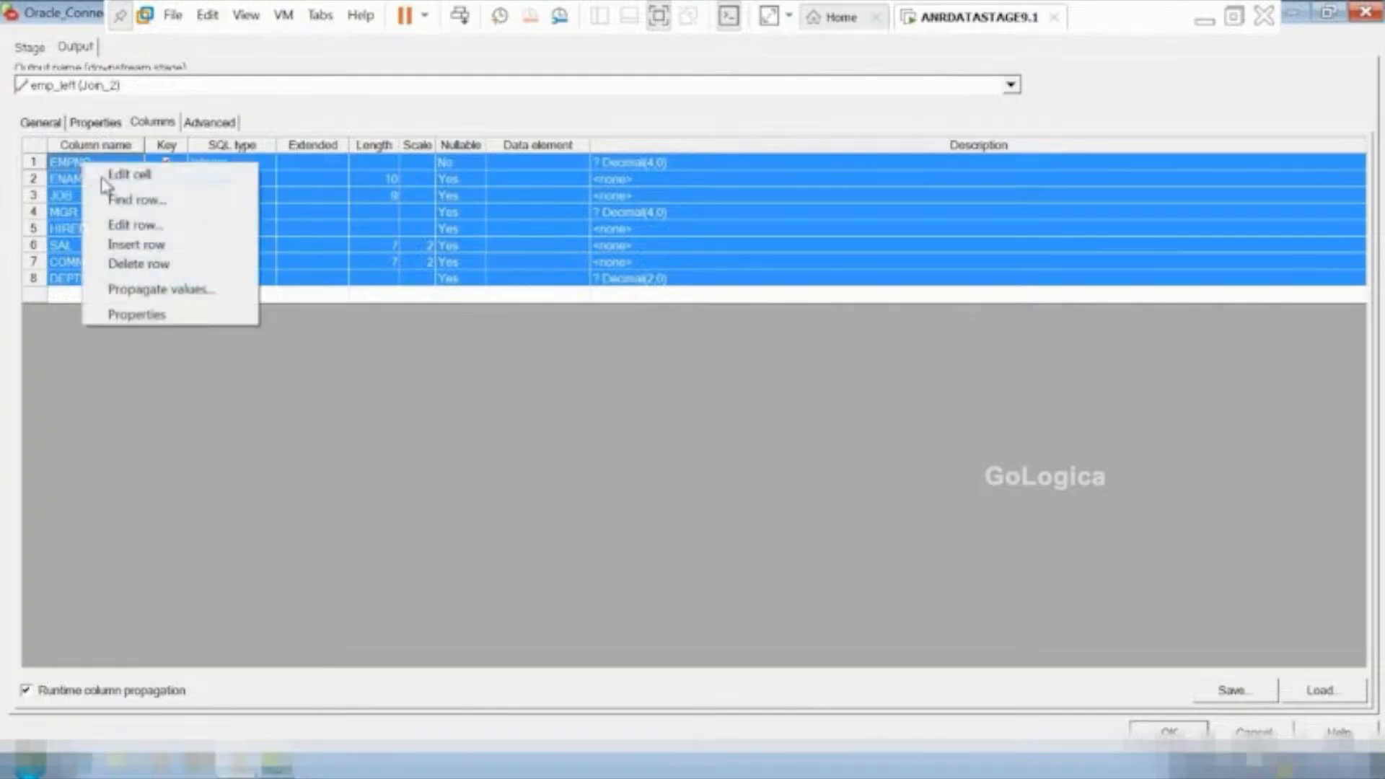
left_click(138, 267)
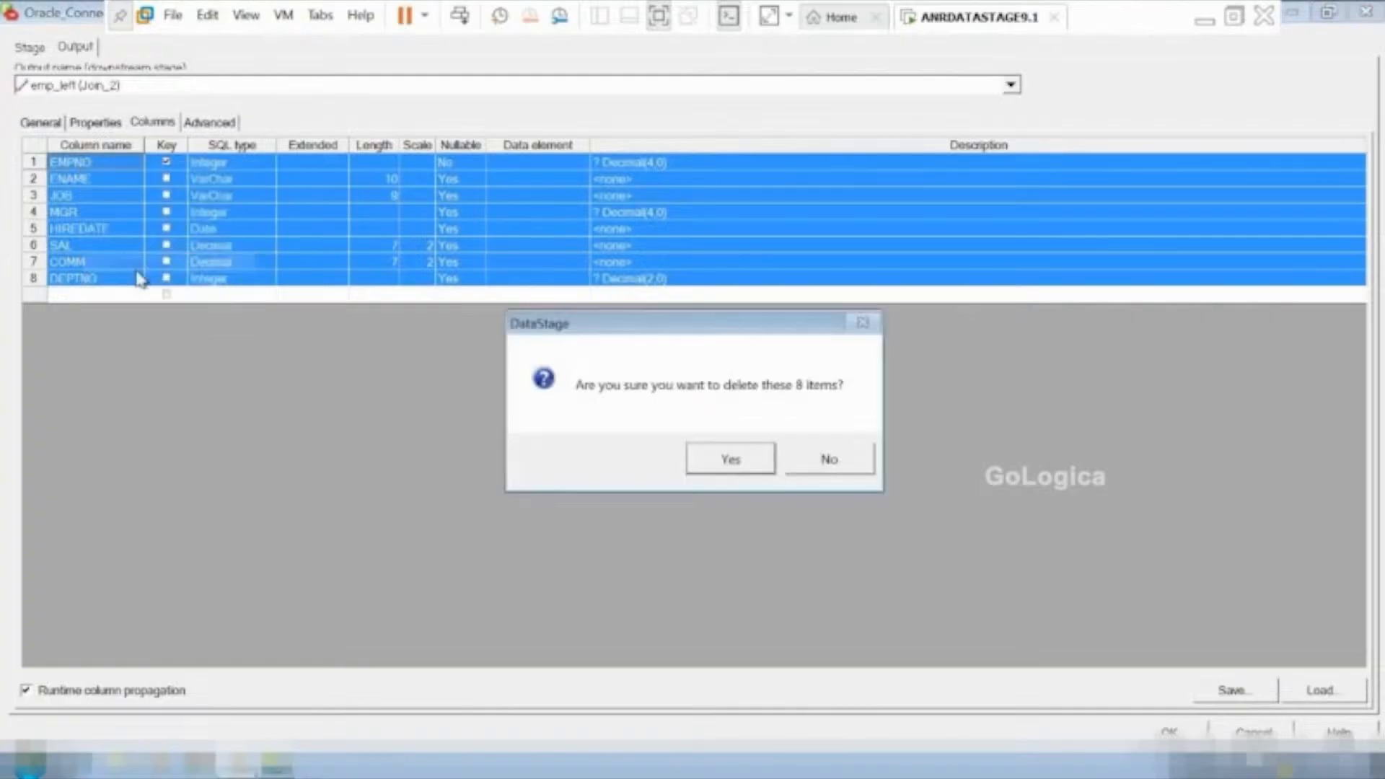
left_click(728, 459)
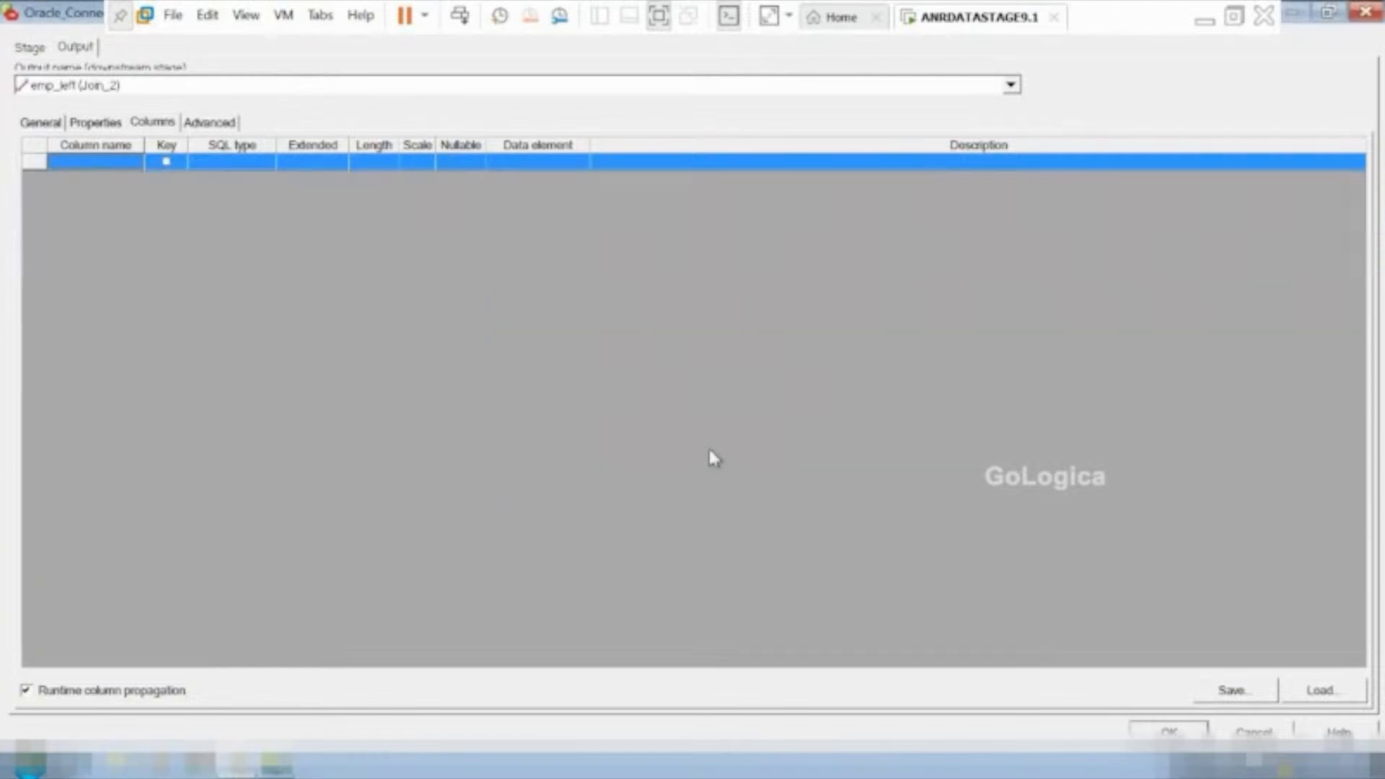
Load all SCOTT.DEPT columns from Plugin\ORAOCI9 into the emp_left link, converting data types to match earlier releases, and accept the connector settings.
left_click(1316, 690)
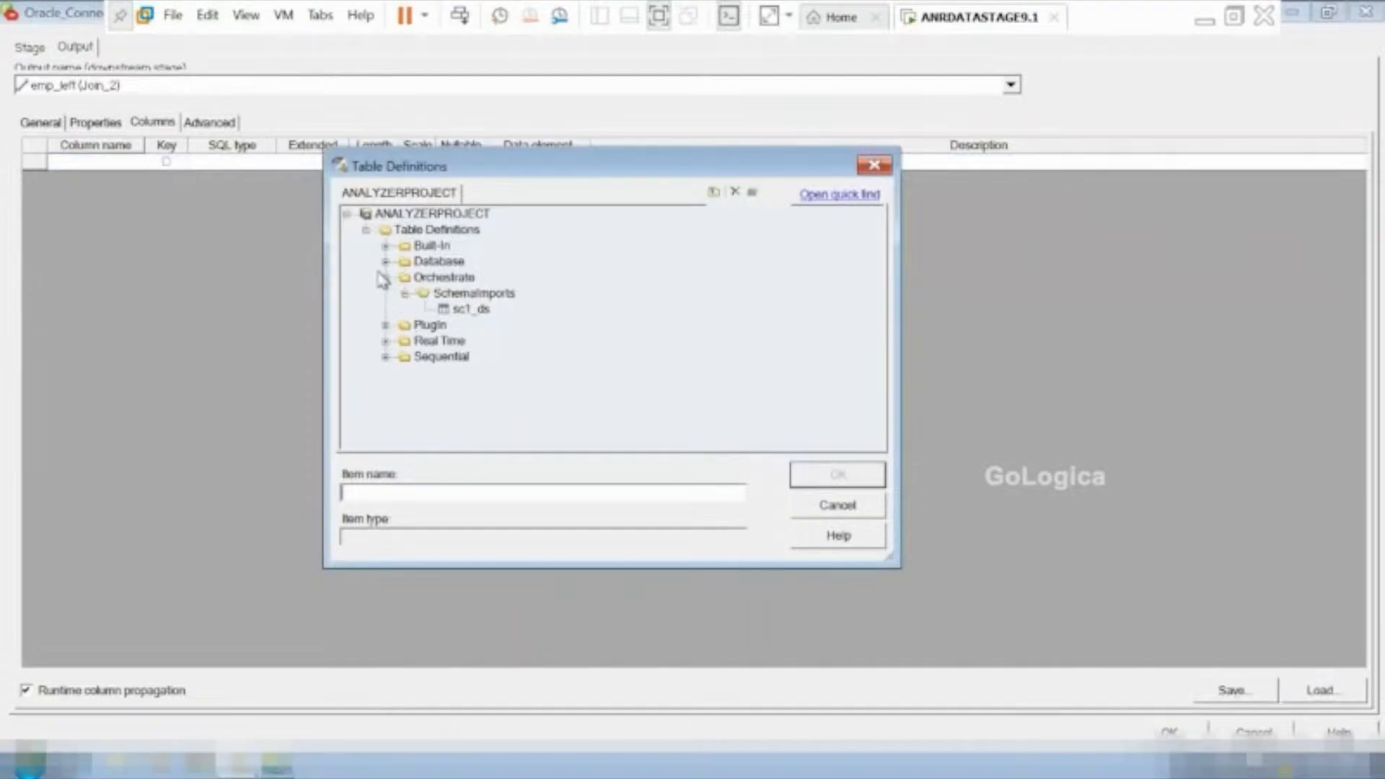
left_click(385, 324)
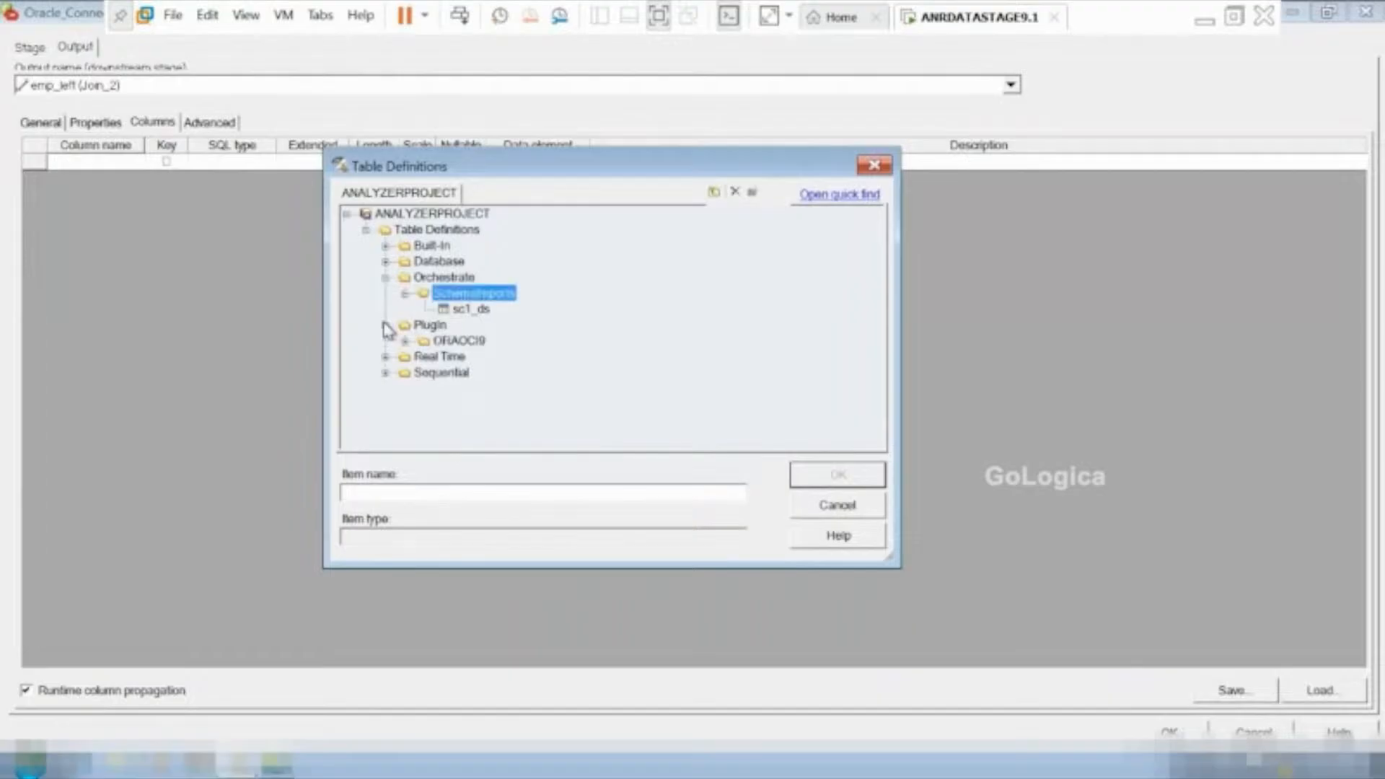
left_click(405, 340)
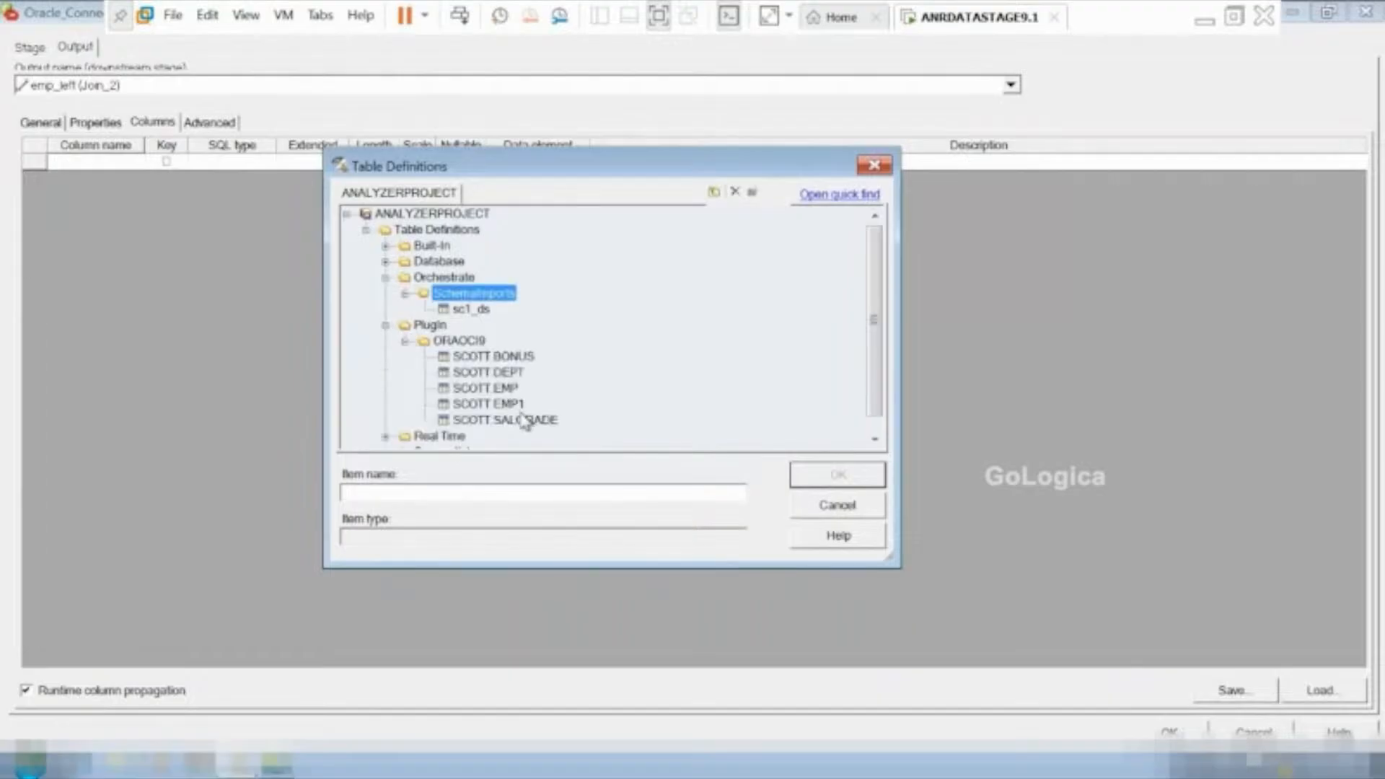
left_click(496, 373)
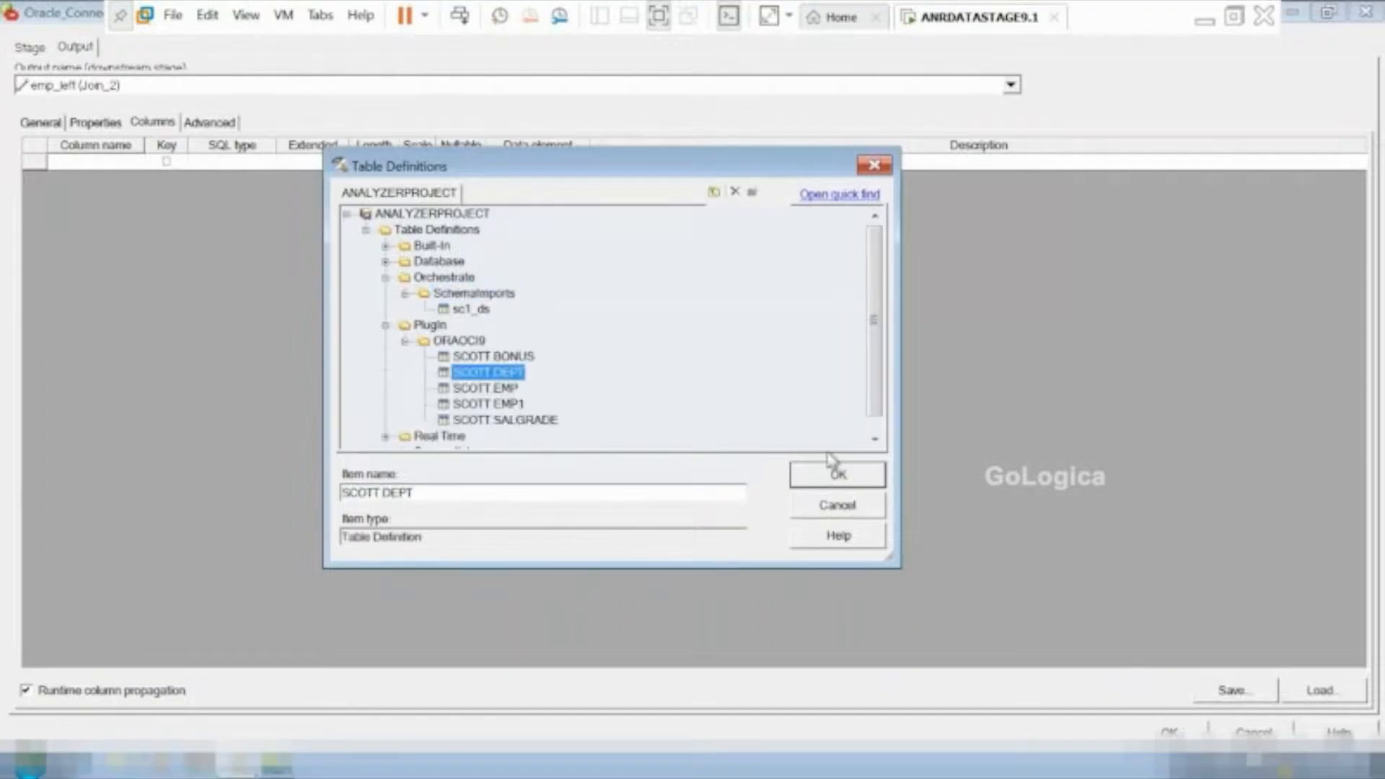
left_click(833, 473)
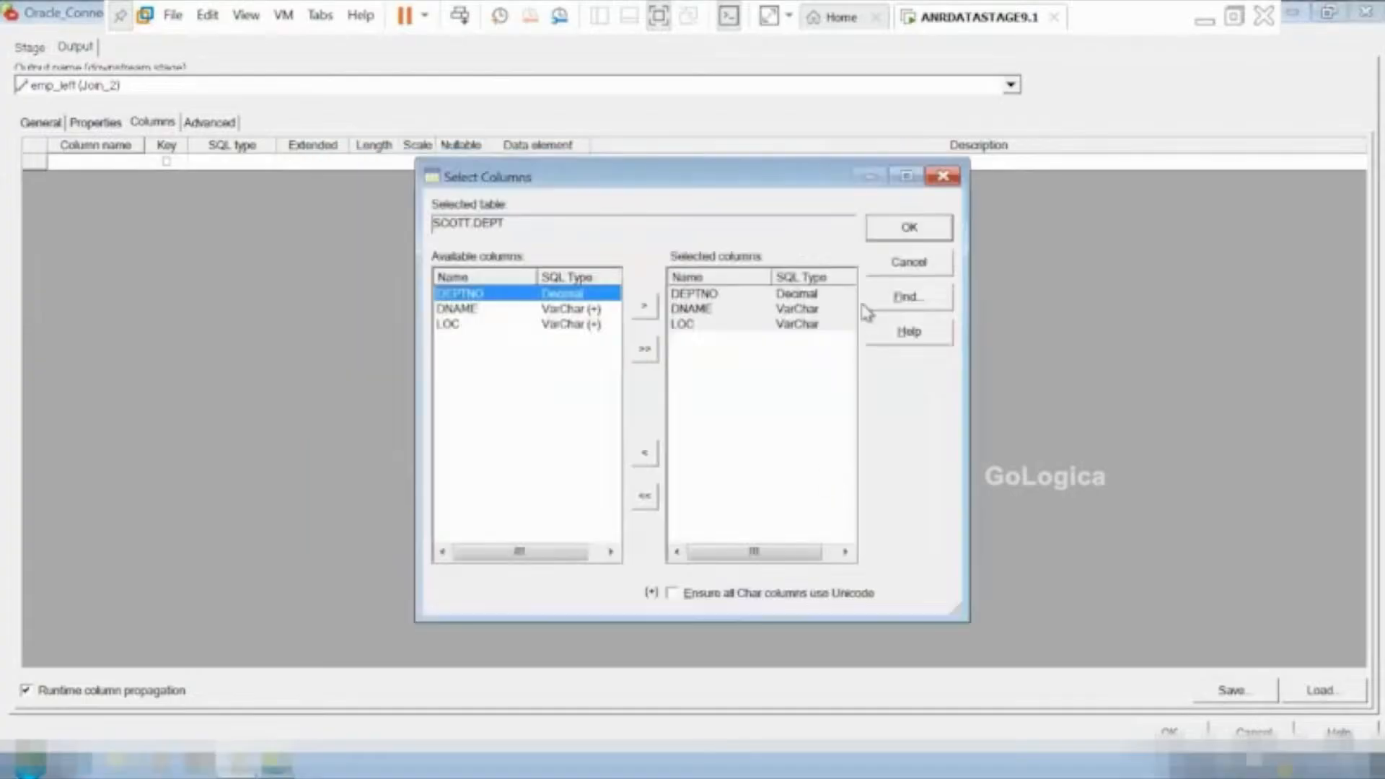
left_click(909, 228)
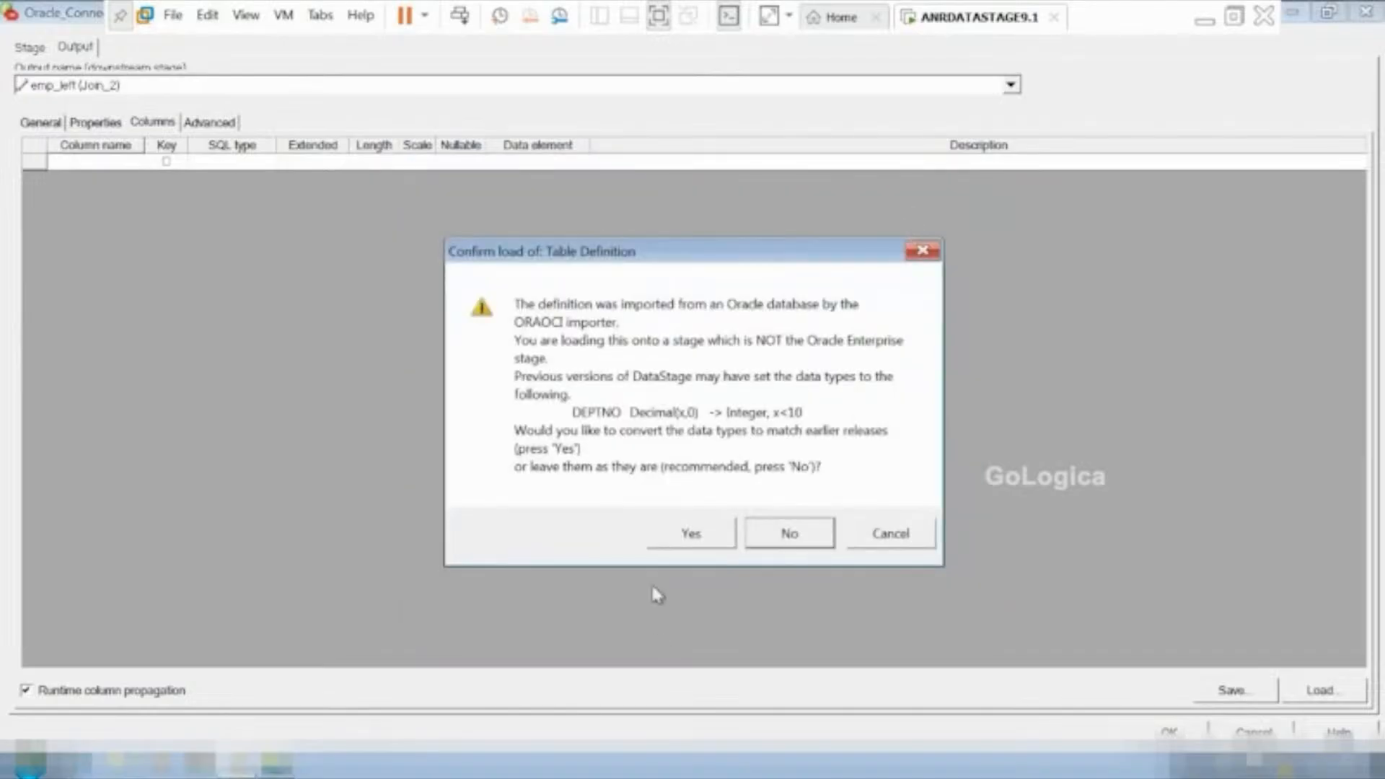
left_click(684, 537)
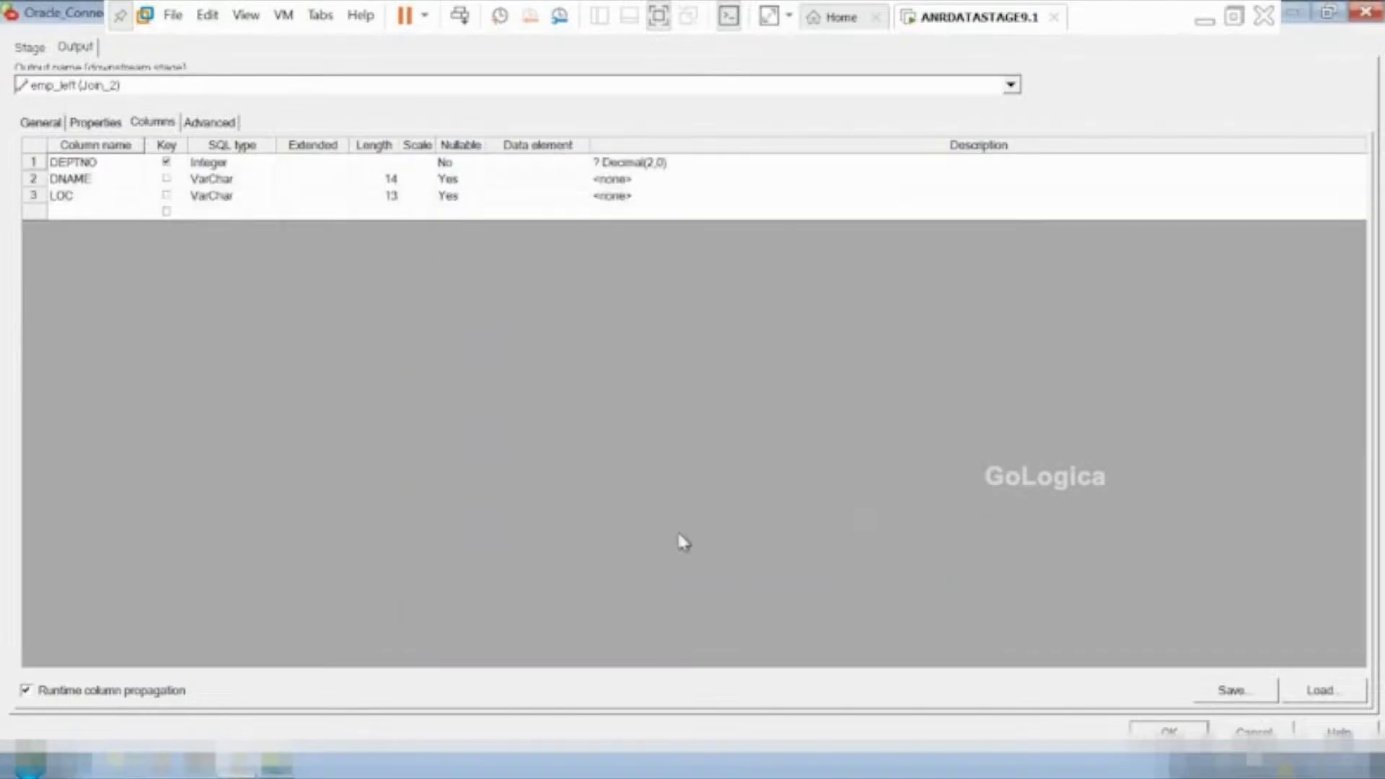
left_click(1169, 730)
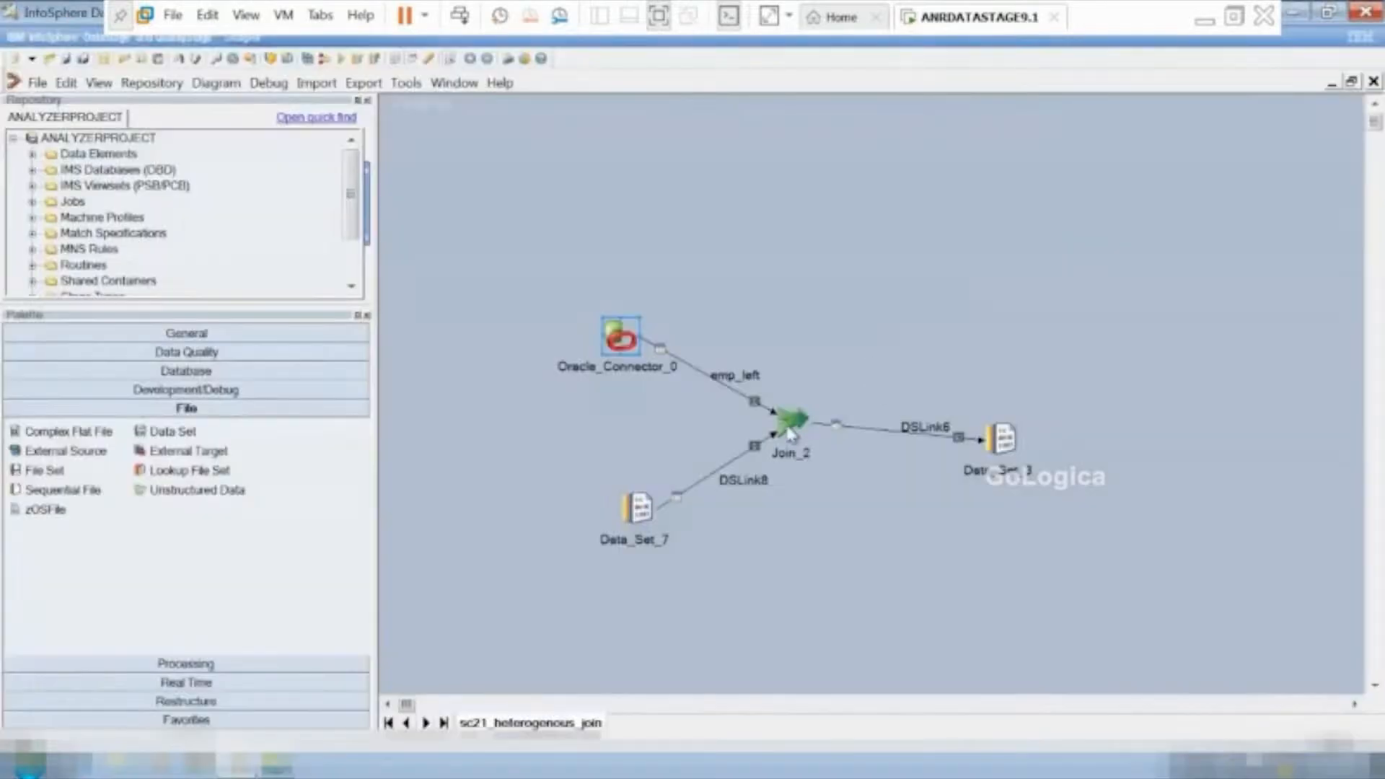
Set the join type of Join_2 to Inner and accept the stage settings.
double_click(793, 422)
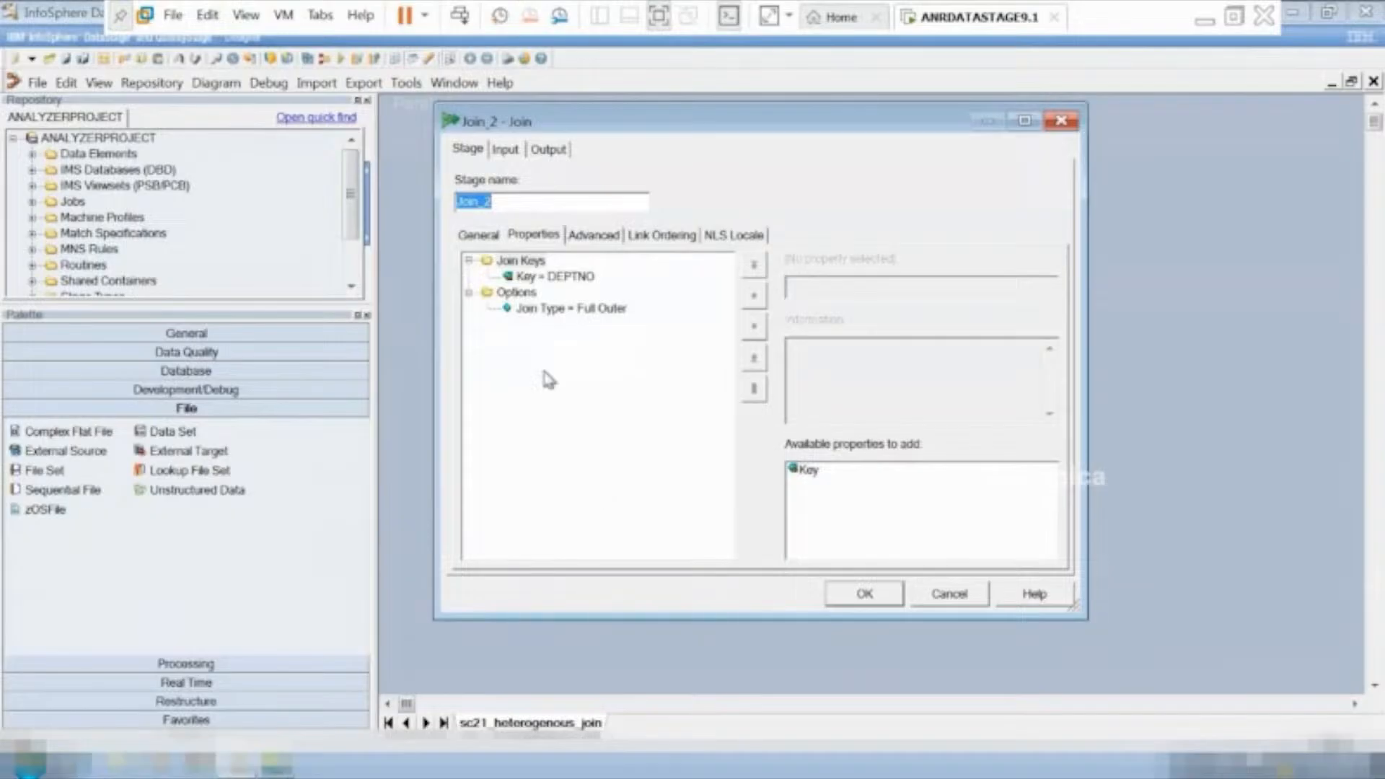
left_click(578, 311)
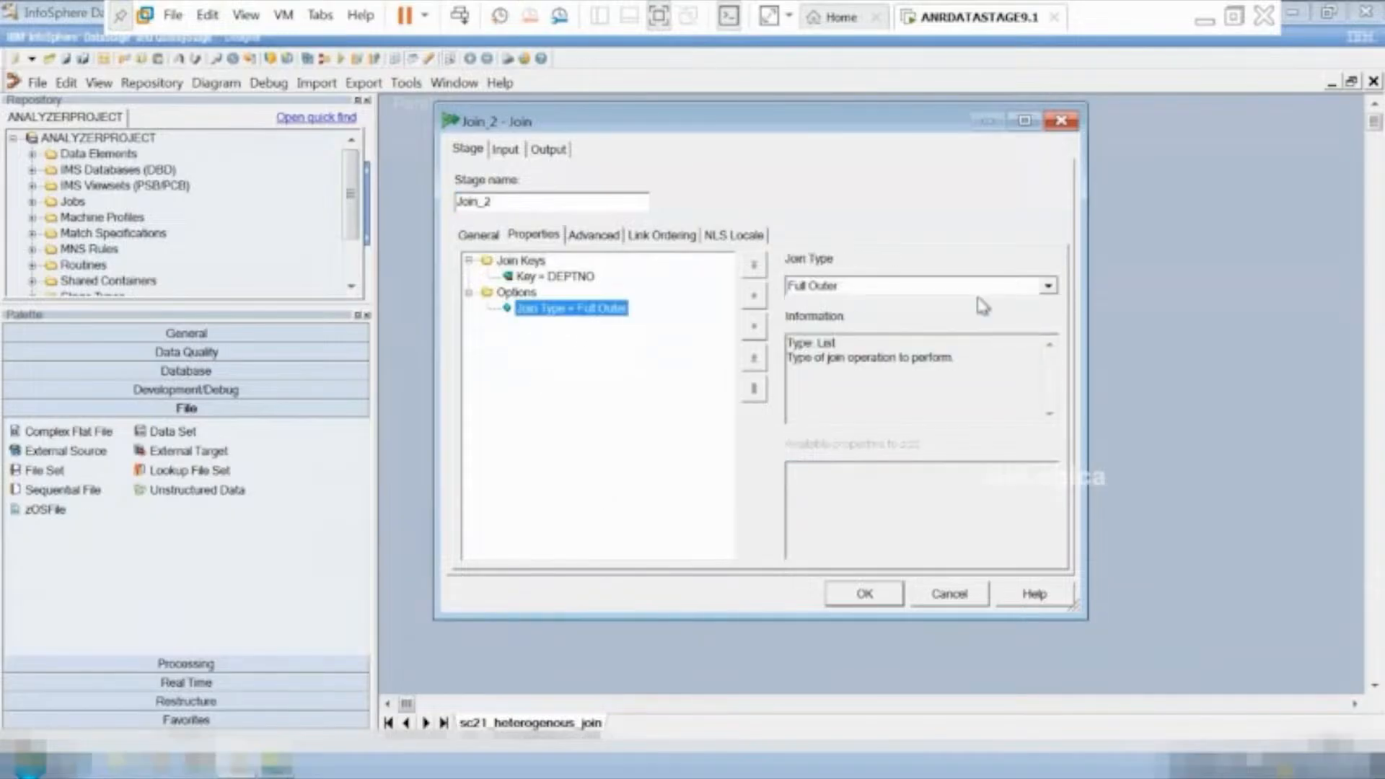
left_click(1048, 287)
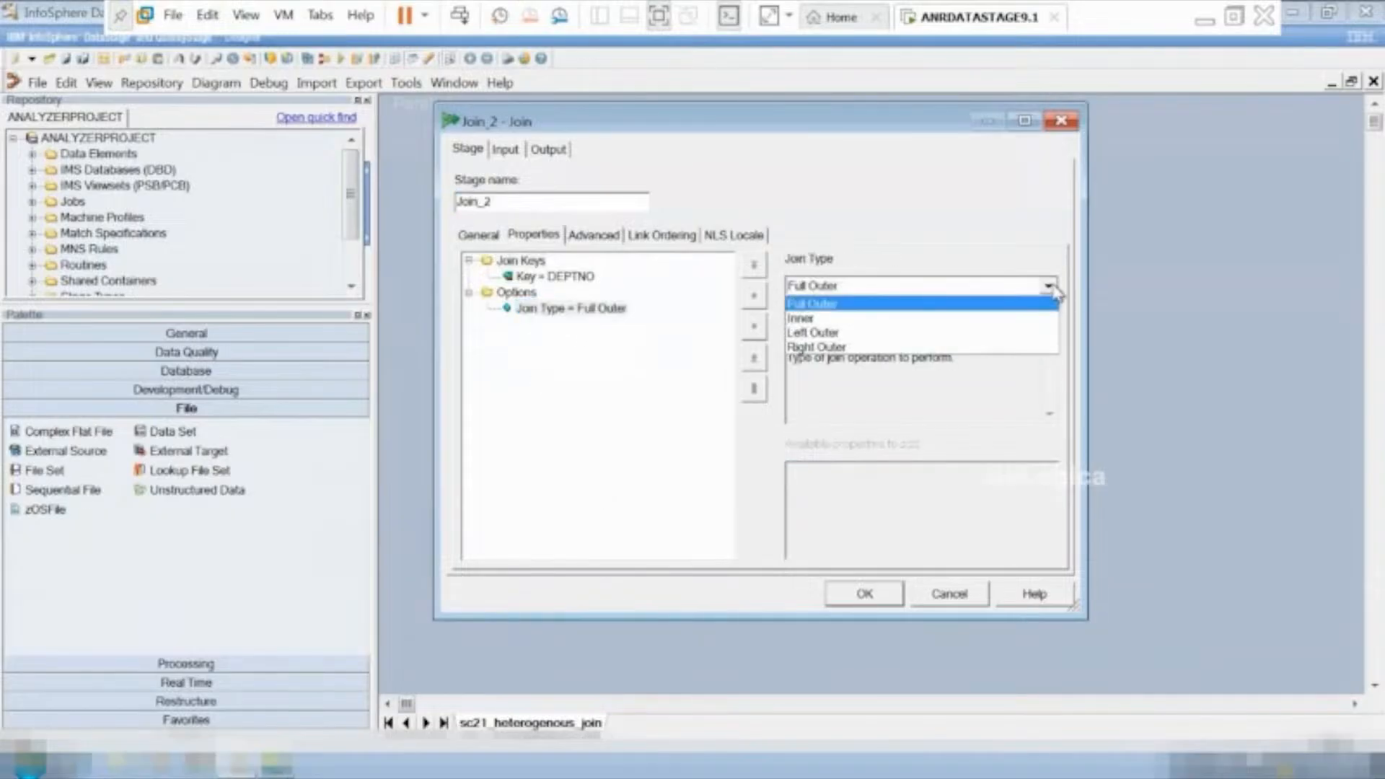
left_click(879, 318)
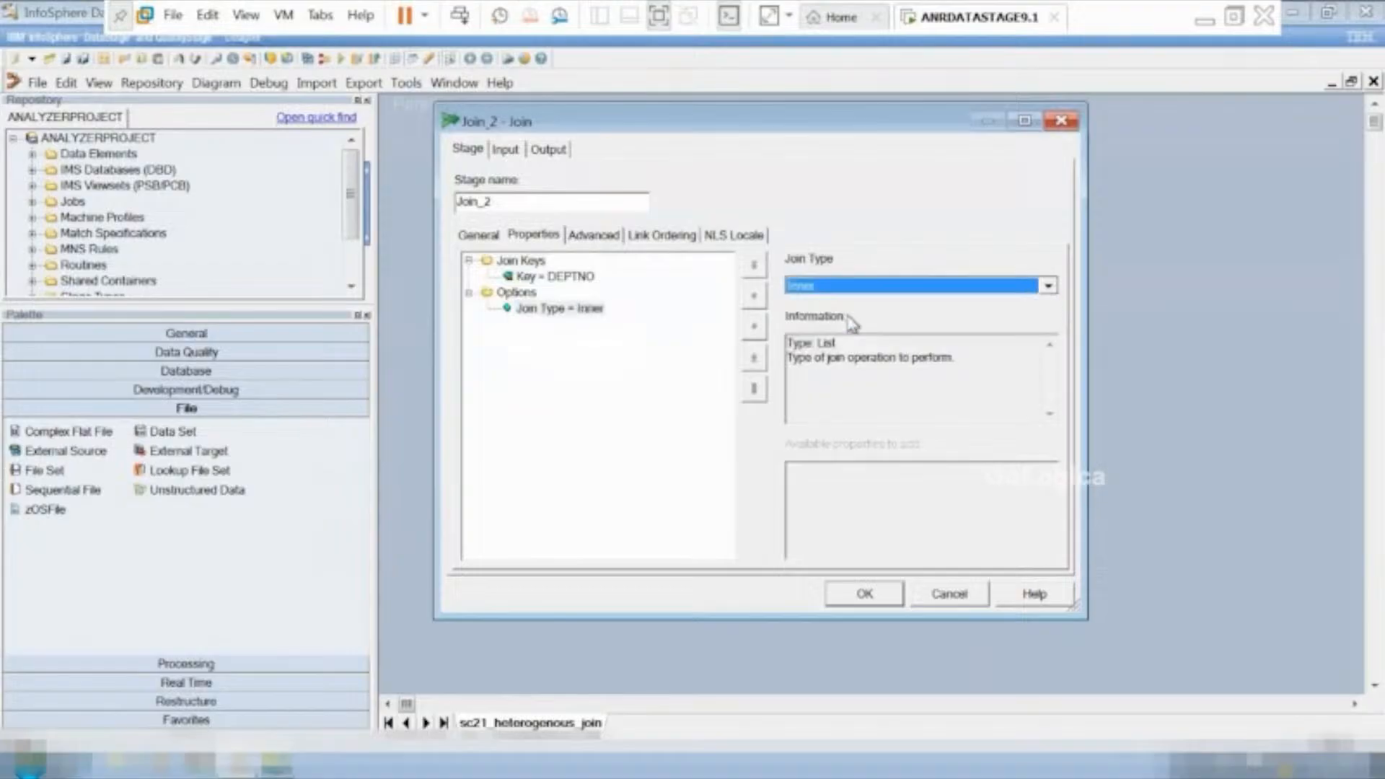
left_click(865, 597)
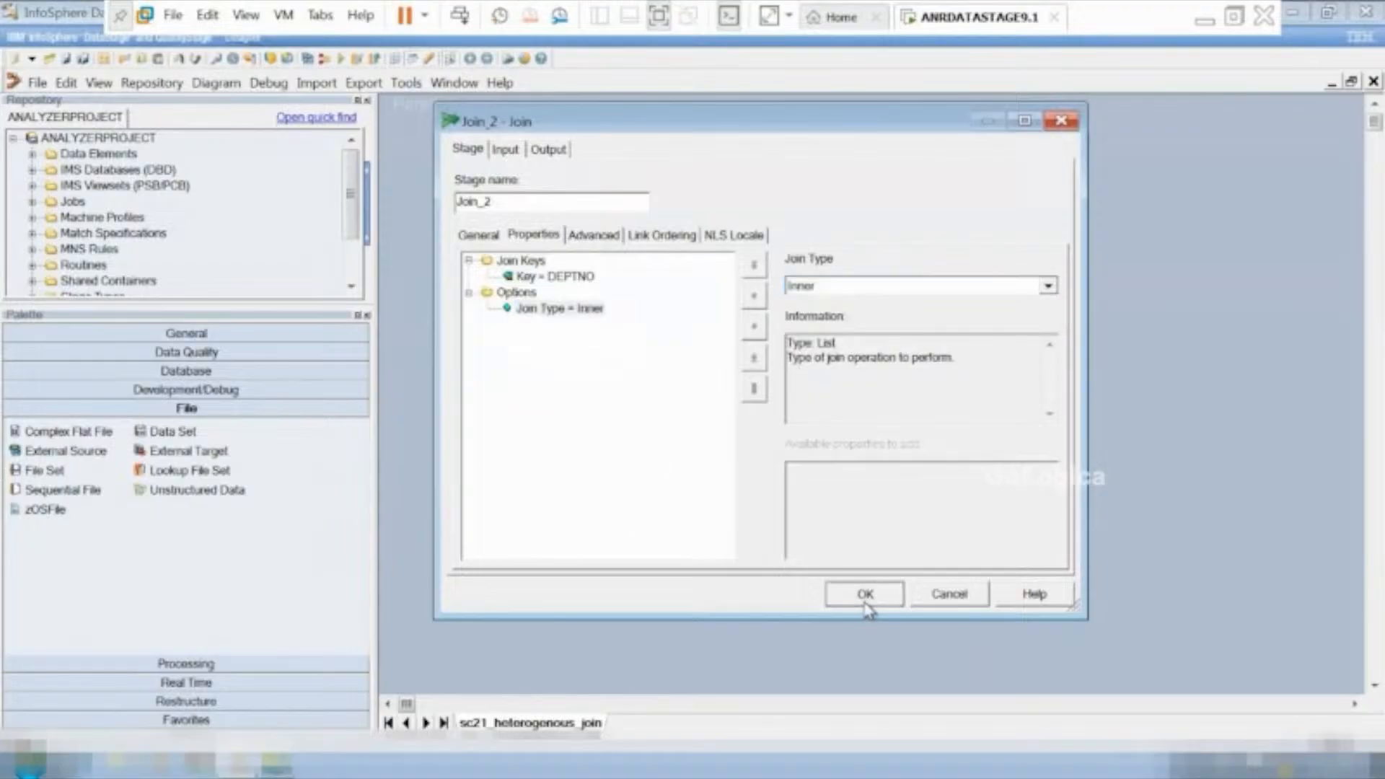
Select DEPTNO as the join key of Join_2, accept the stage, and check the target properties of Data_Set_3.
double_click(791, 418)
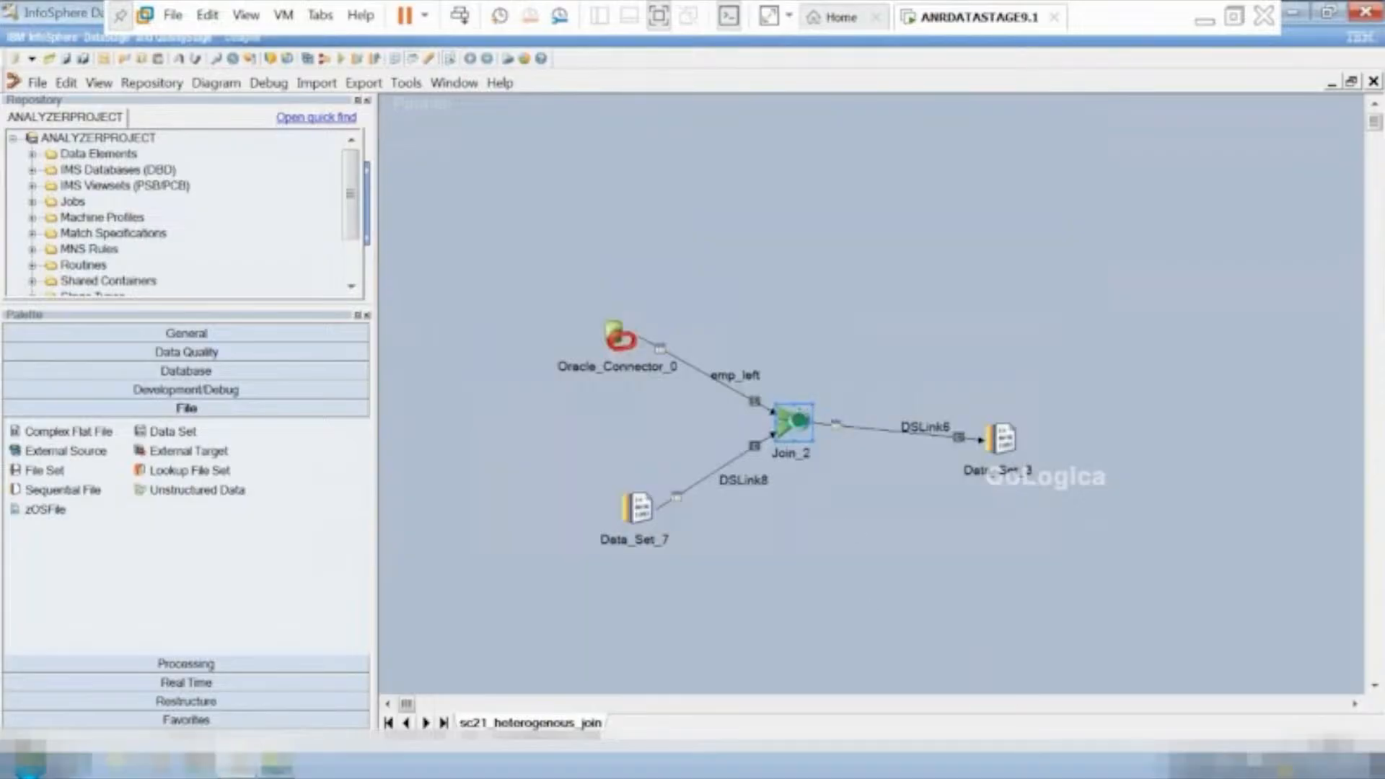
left_click(552, 278)
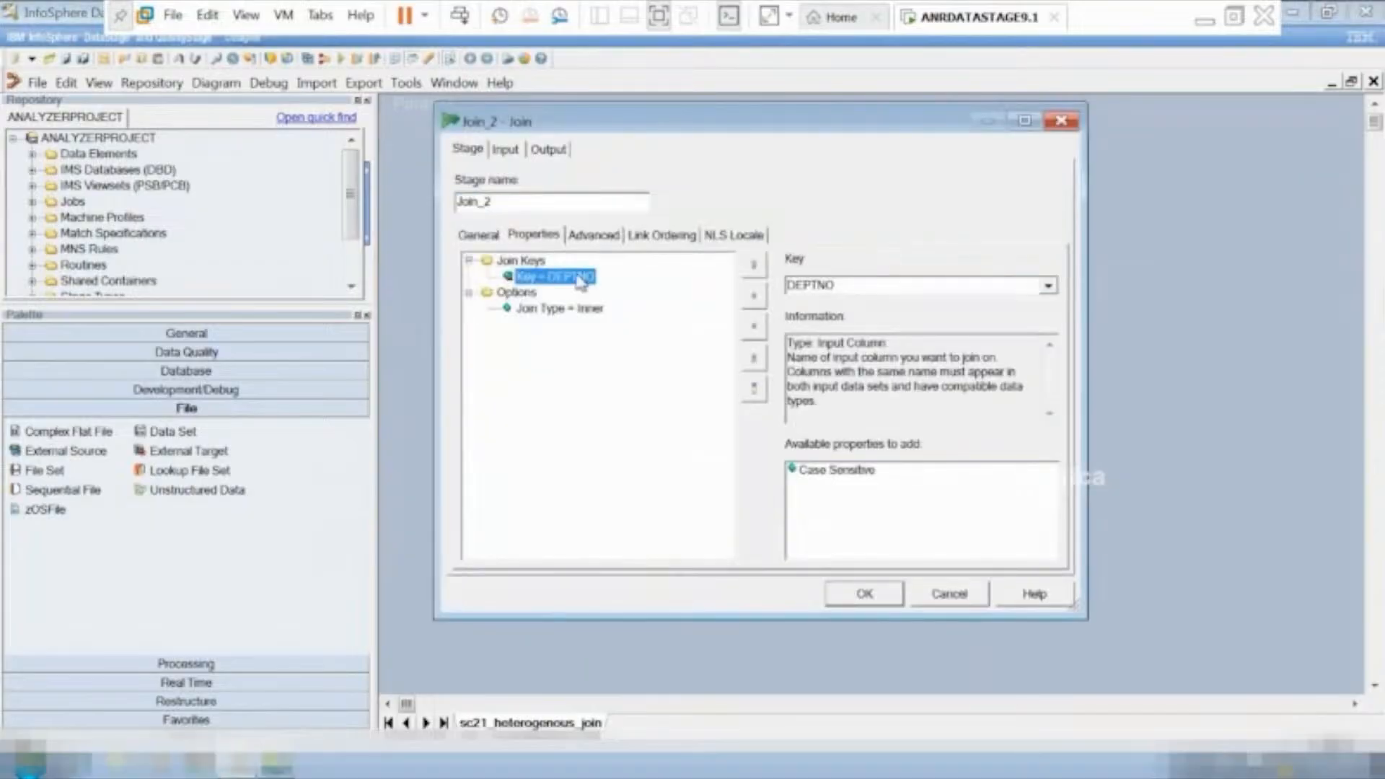
left_click(1057, 292)
left_click(1056, 290)
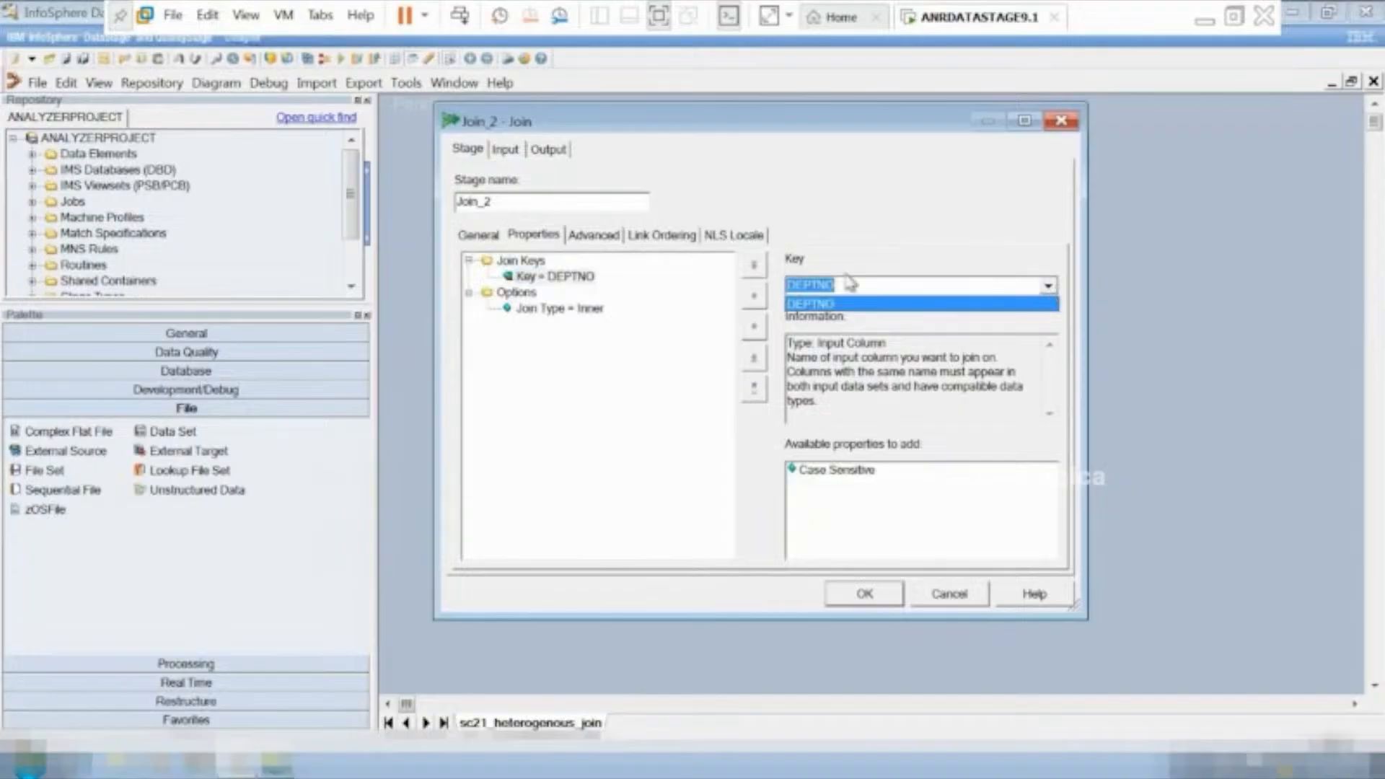
left_click(873, 315)
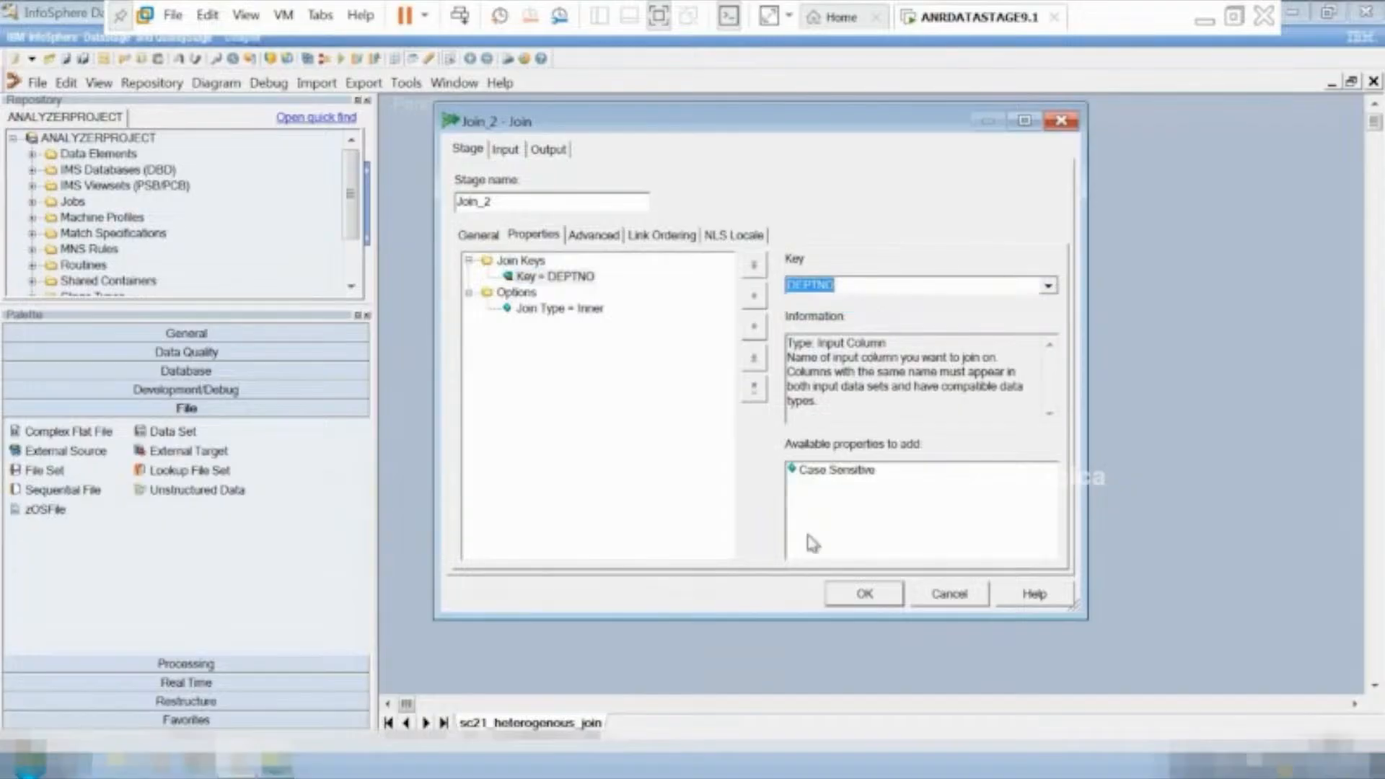
left_click(859, 594)
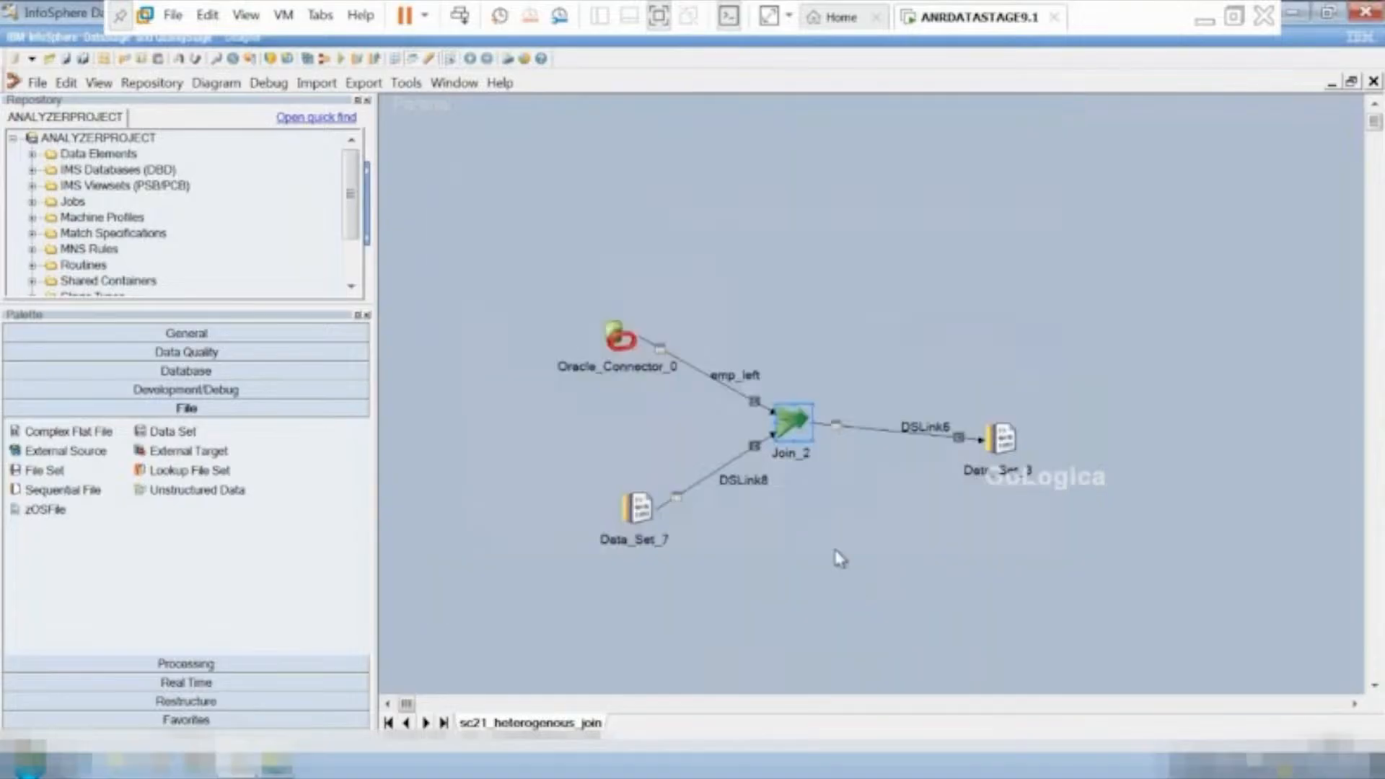
double_click(998, 457)
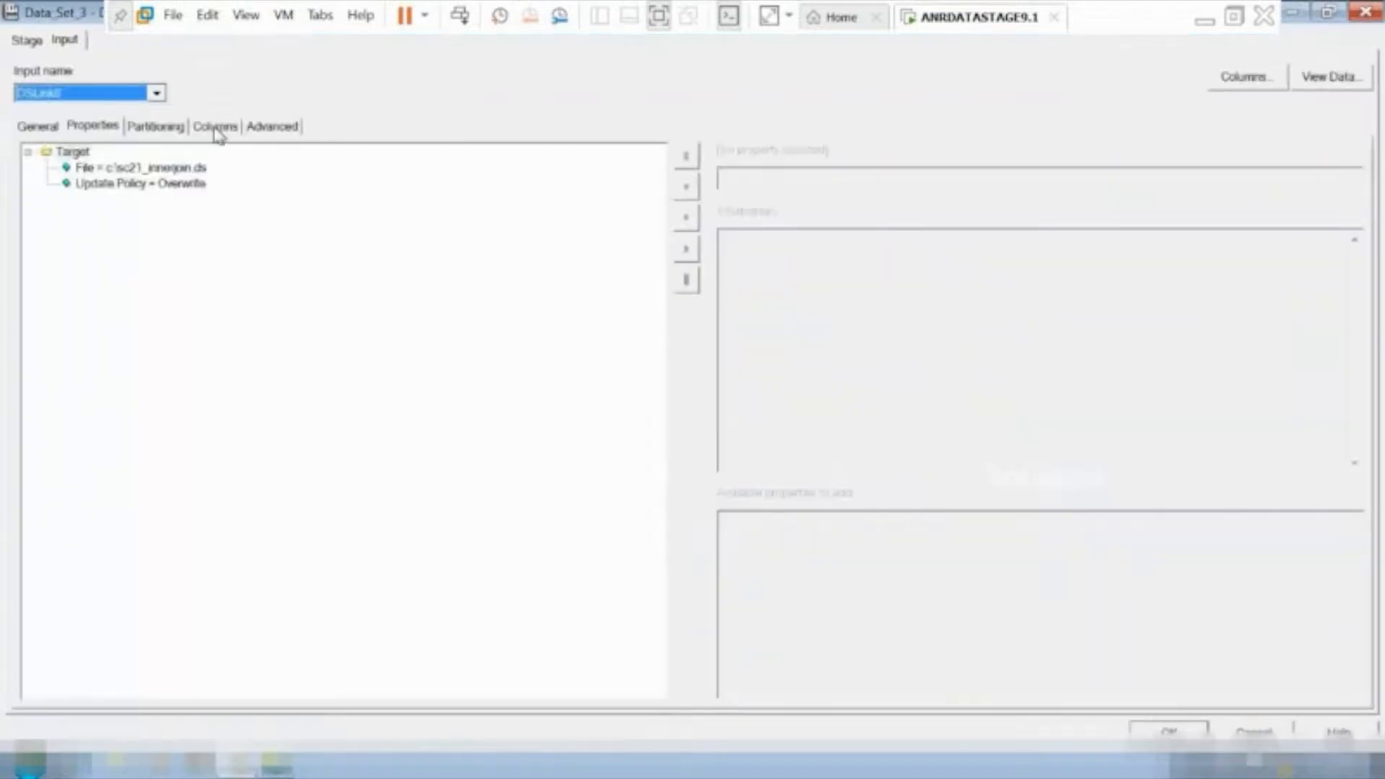
left_click(1278, 730)
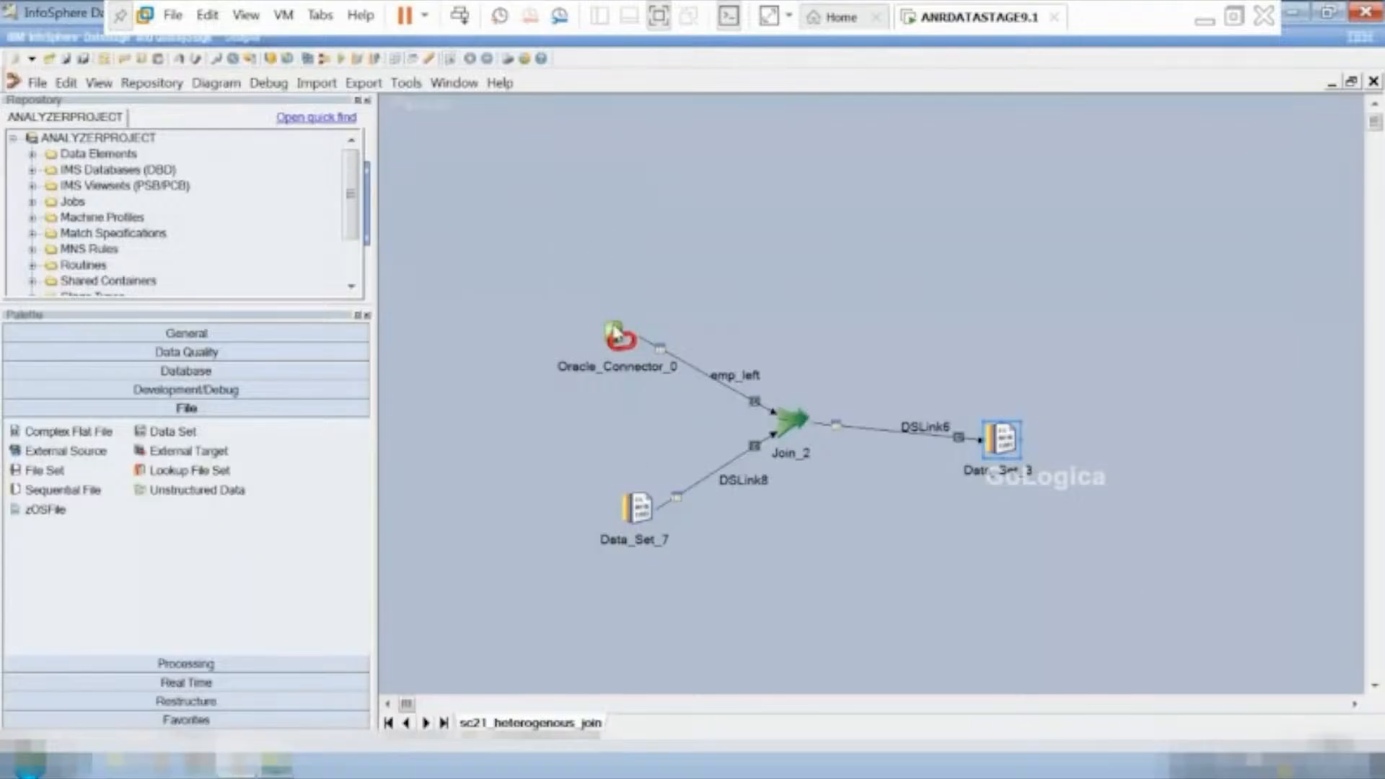
Delete all existing output columns, from EMPNO through LOC, from the DSLink6 mapping of Join_2.
double_click(800, 428)
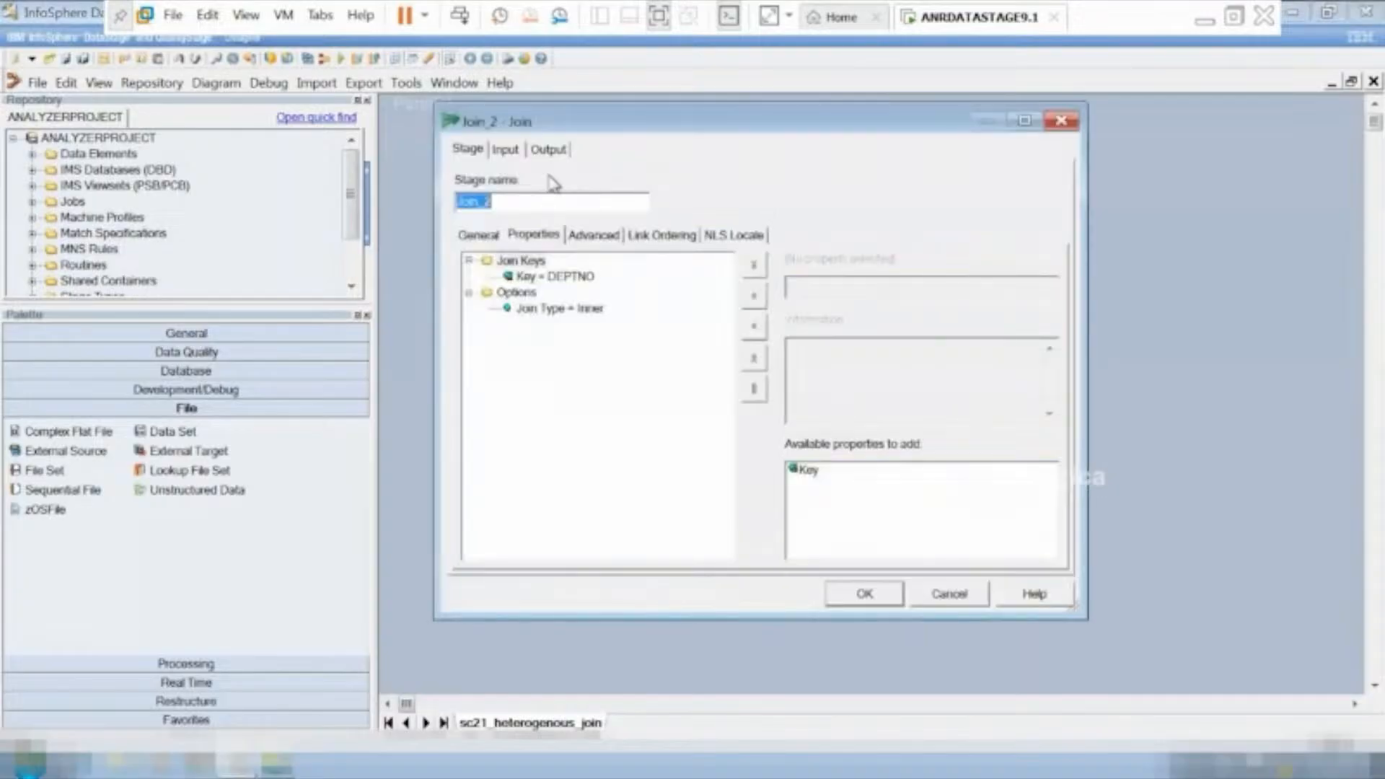
left_click(548, 150)
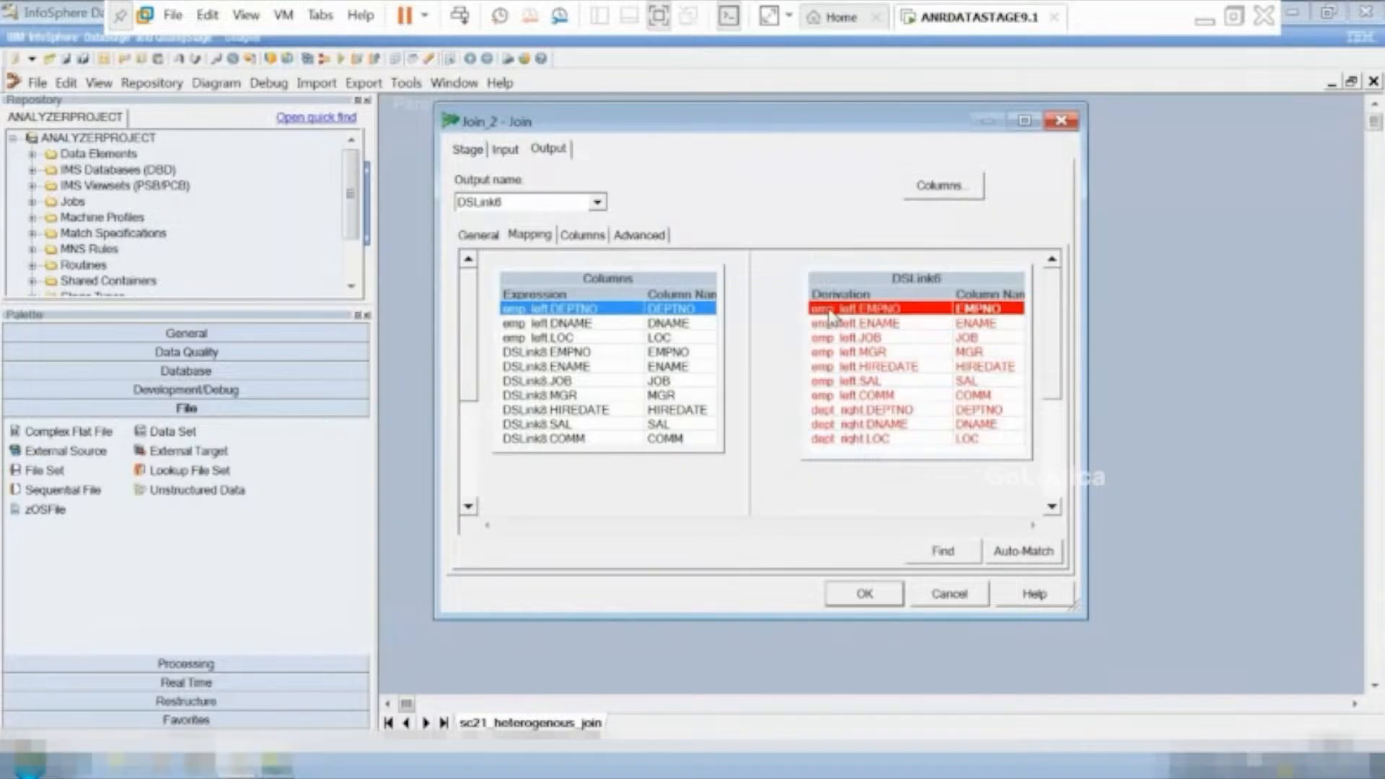
left_click(829, 324, "shift")
left_click(829, 338, "shift")
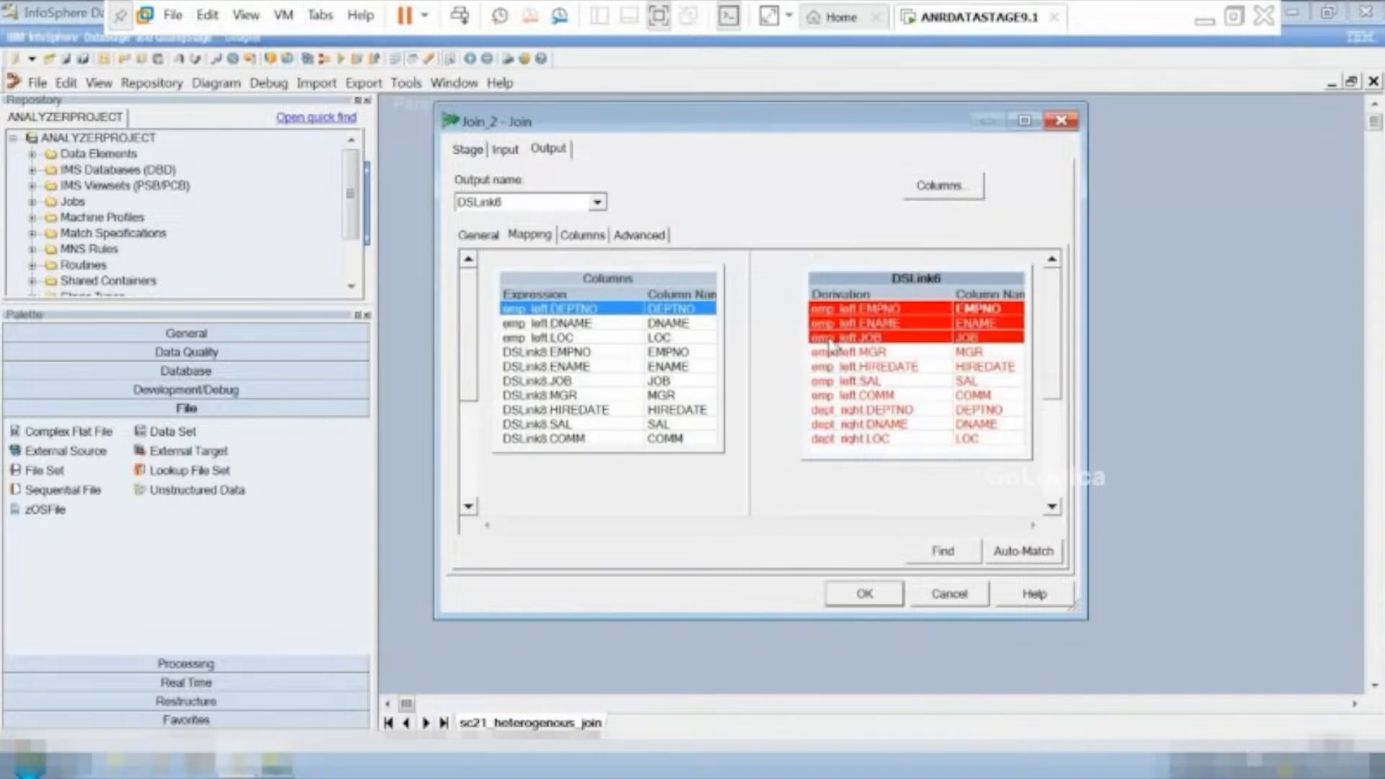
left_click(831, 353, "shift")
left_click(830, 372, "shift")
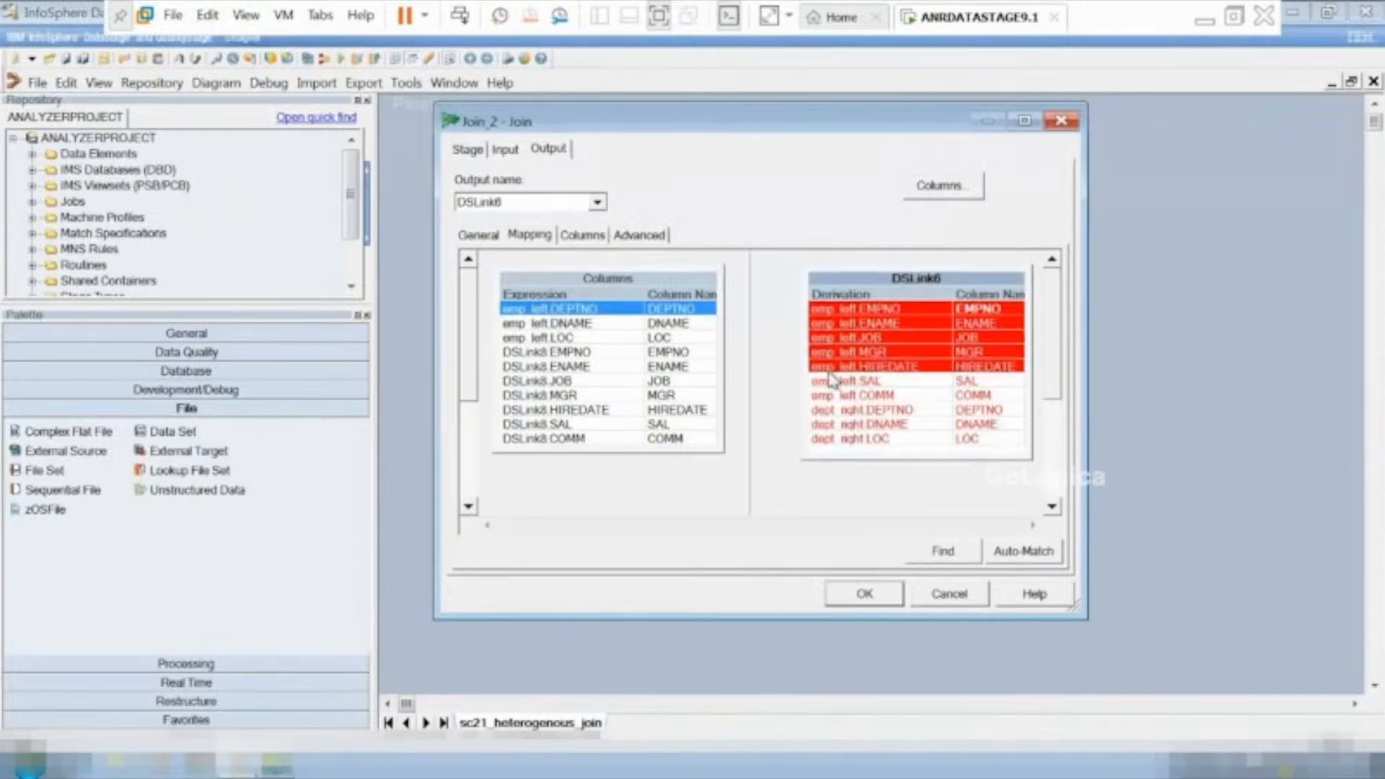
right_click(833, 383)
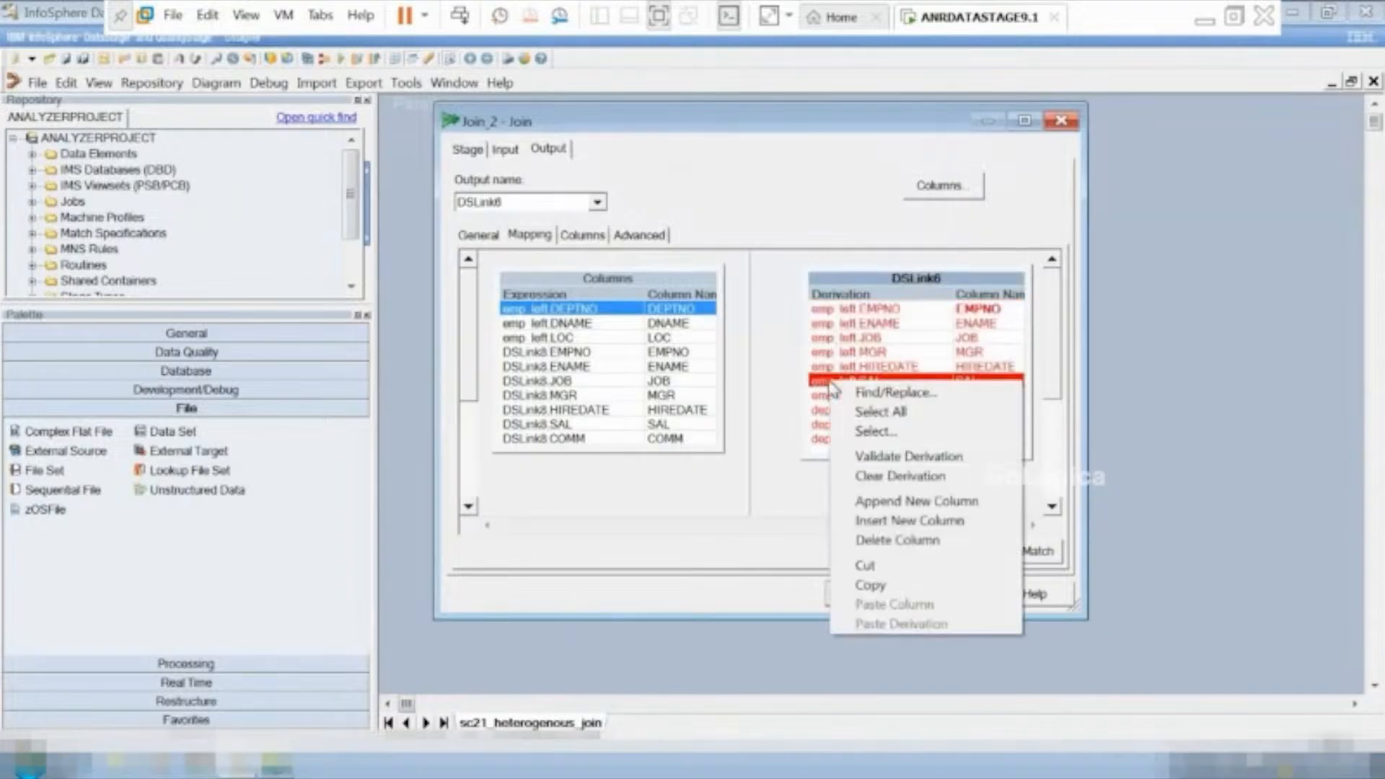
left_click(873, 412)
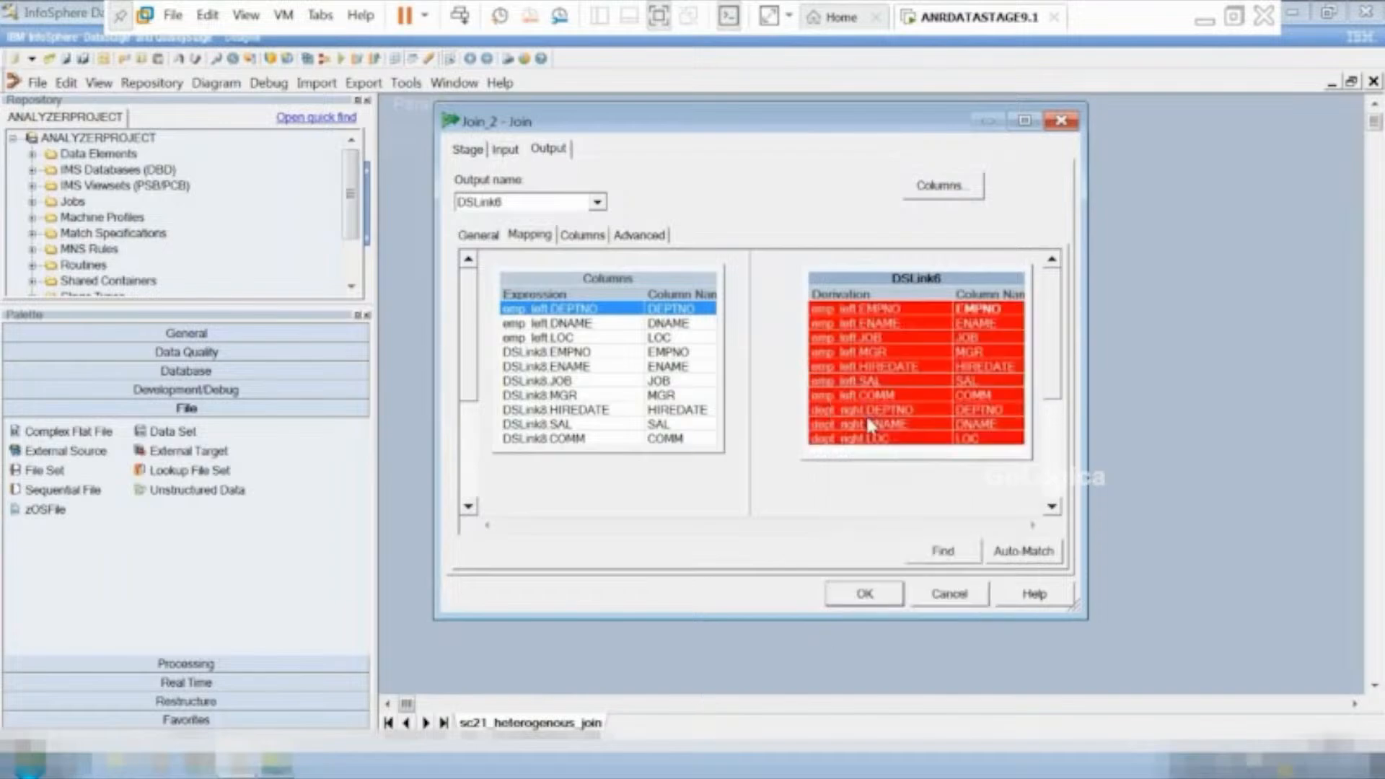
right_click(881, 404)
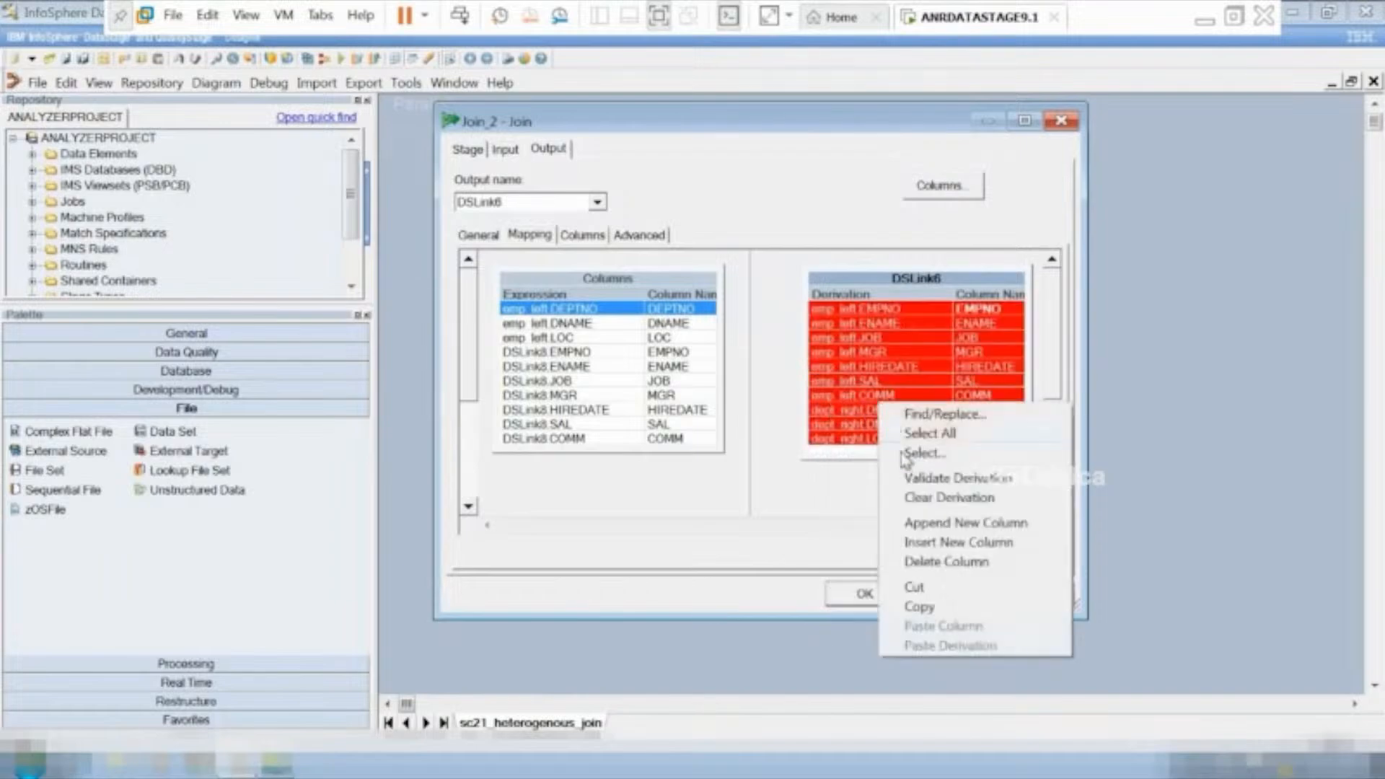
left_click(930, 562)
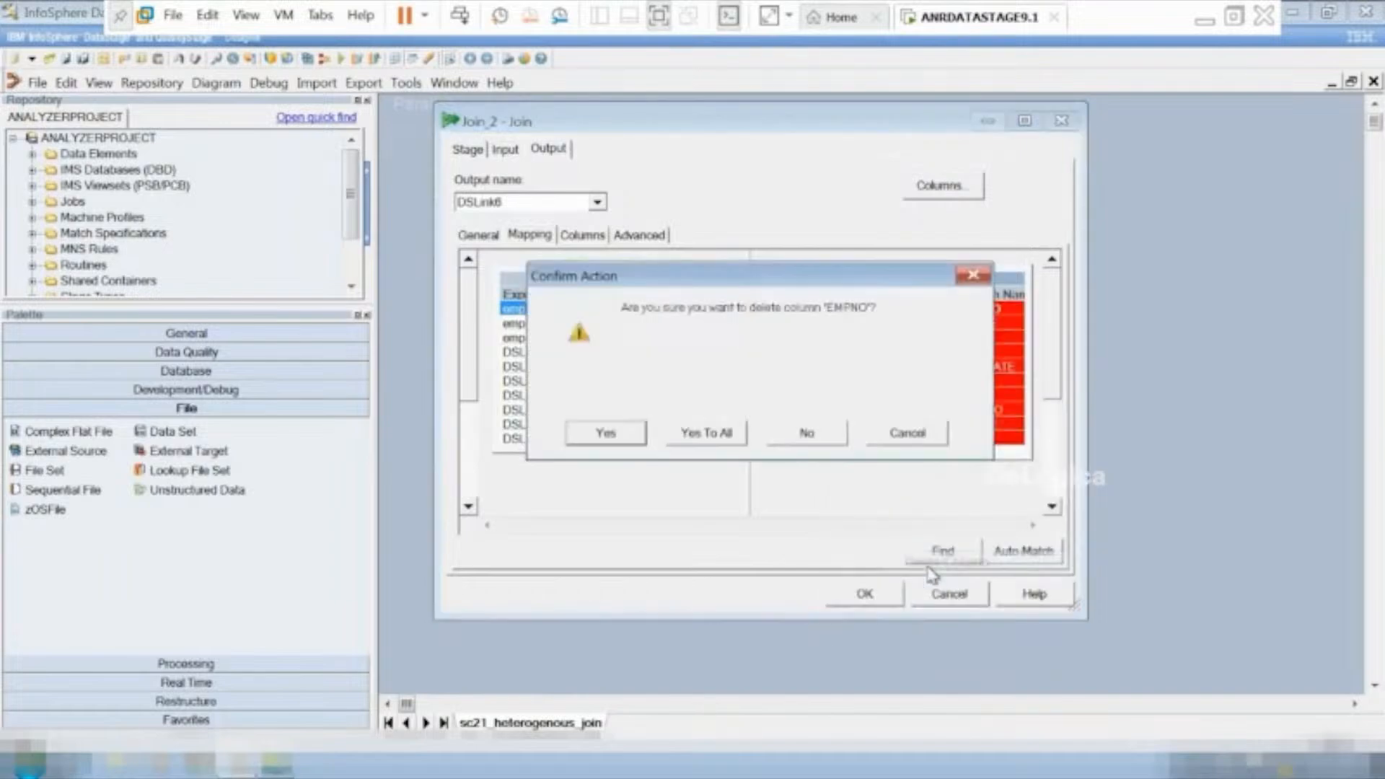
left_click(609, 433)
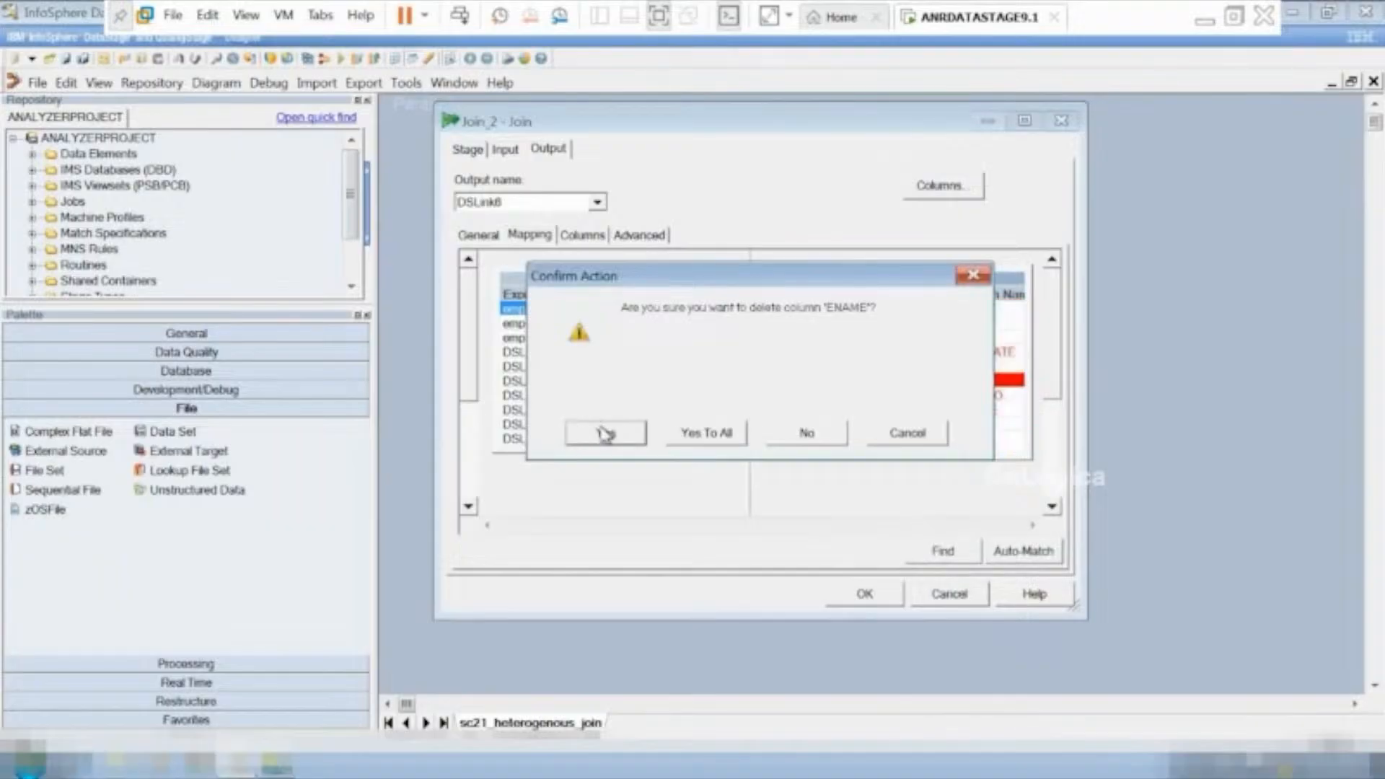
left_click(706, 432)
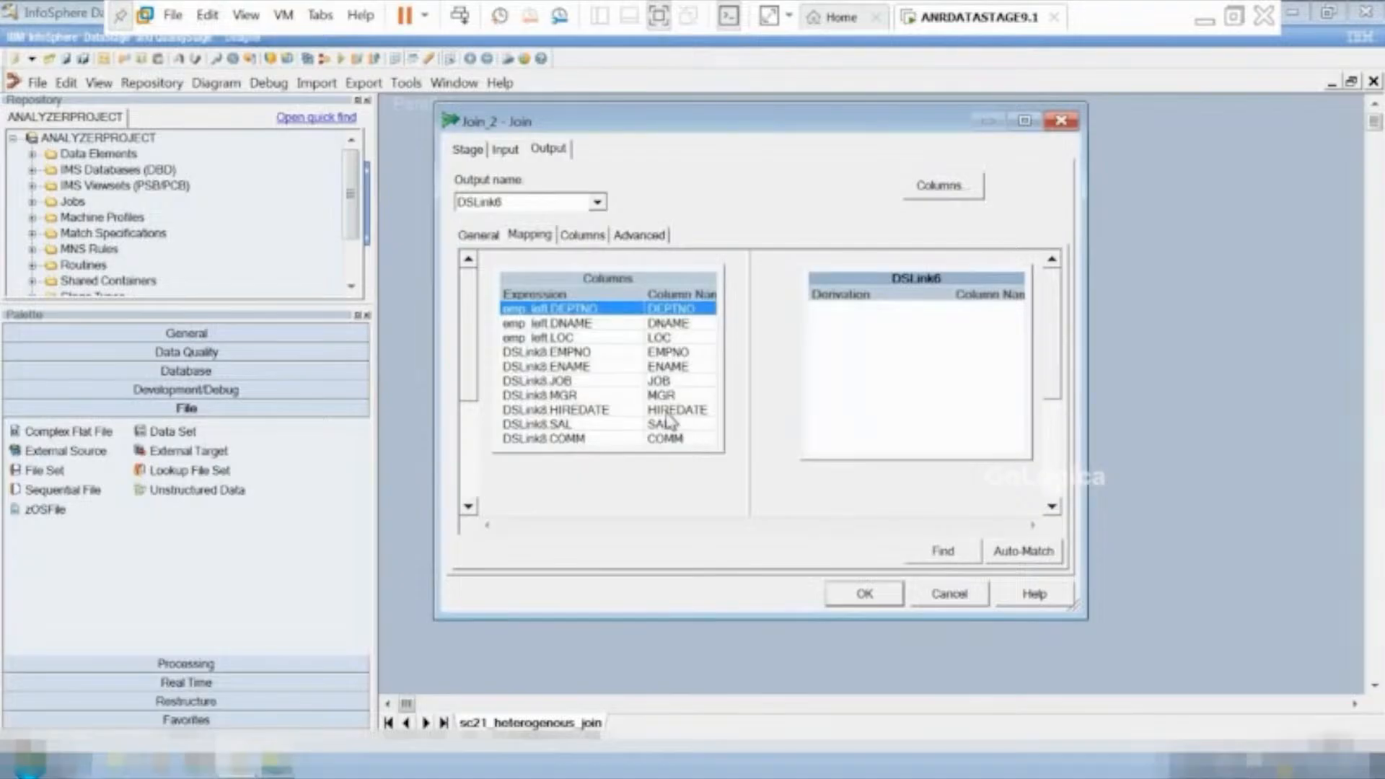
Map all input columns of Join_2, DEPTNO through COMM, to the output link DSLink6 and accept the stage settings.
right_click(537, 309)
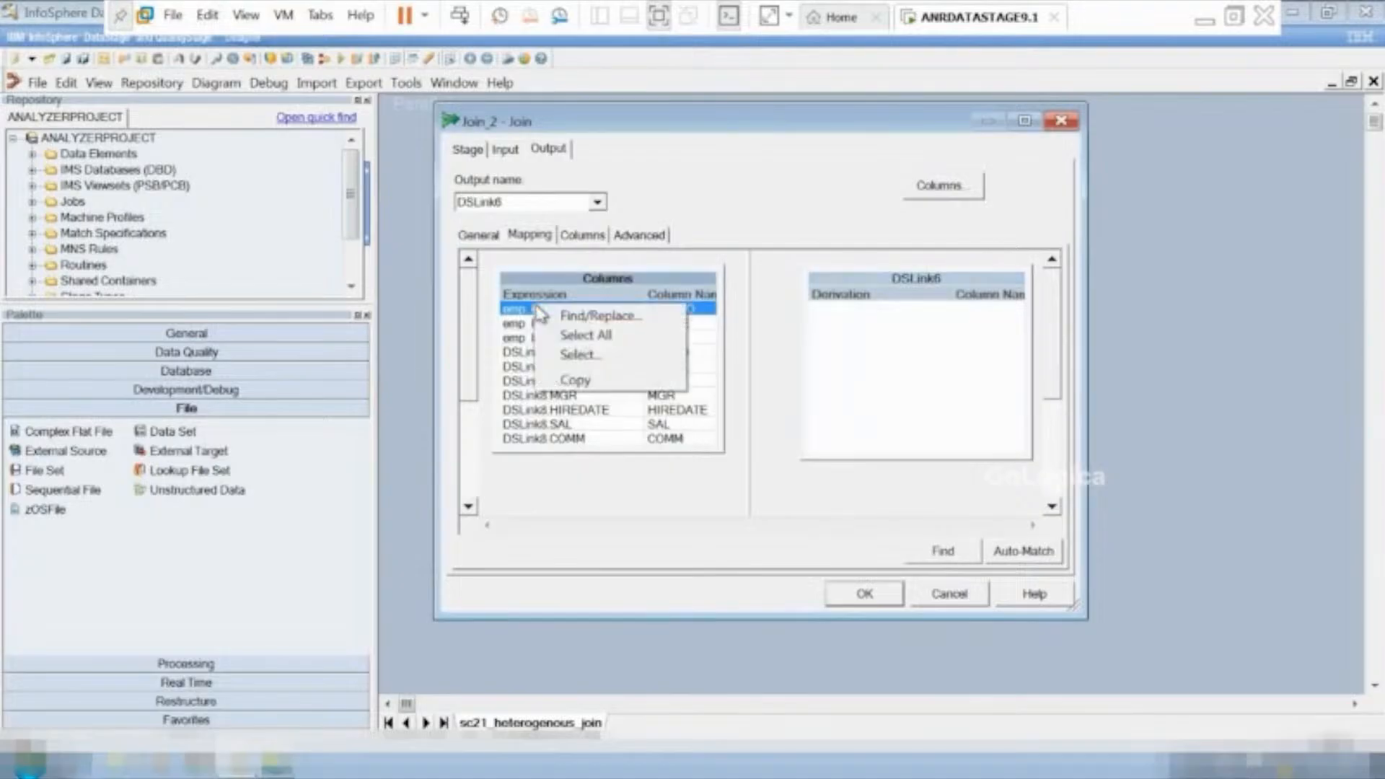
left_click(577, 339)
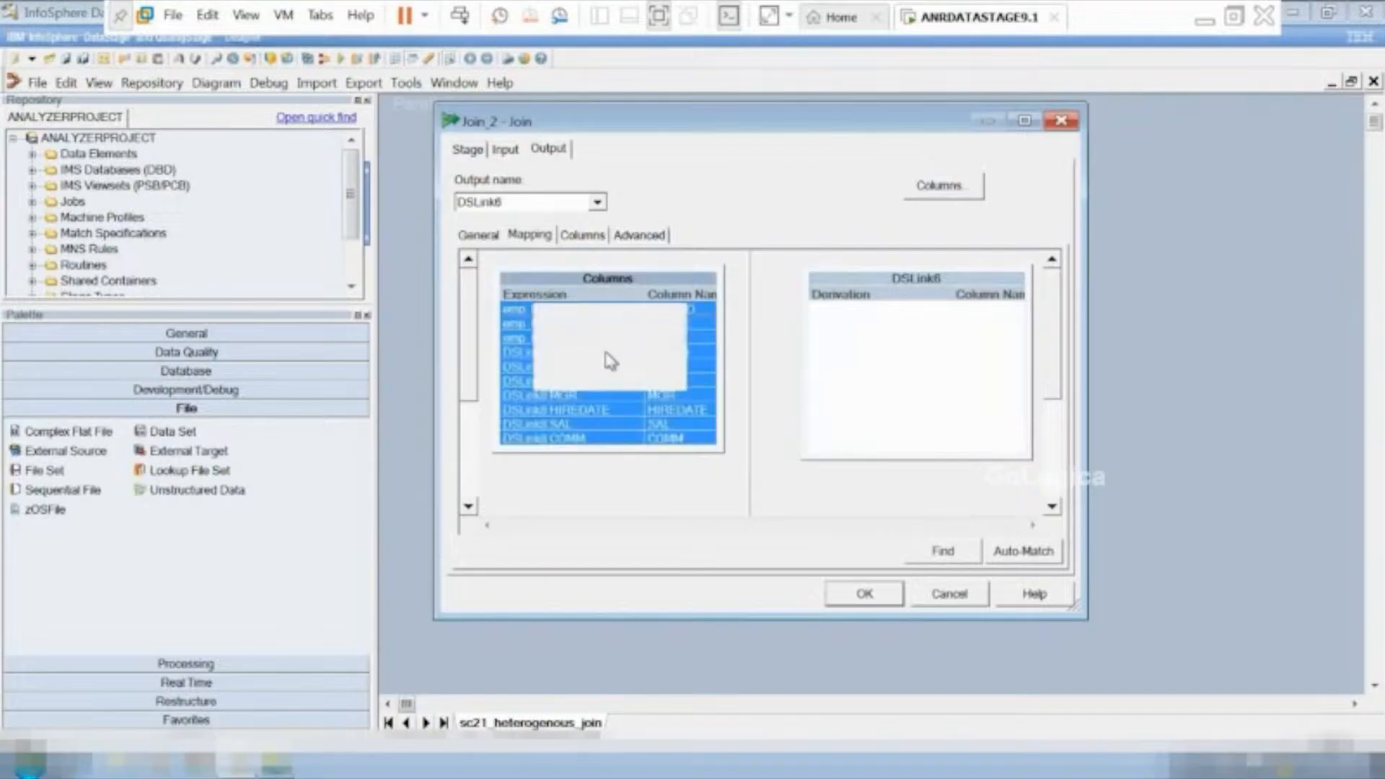
left_click_drag(648, 425, 918, 364)
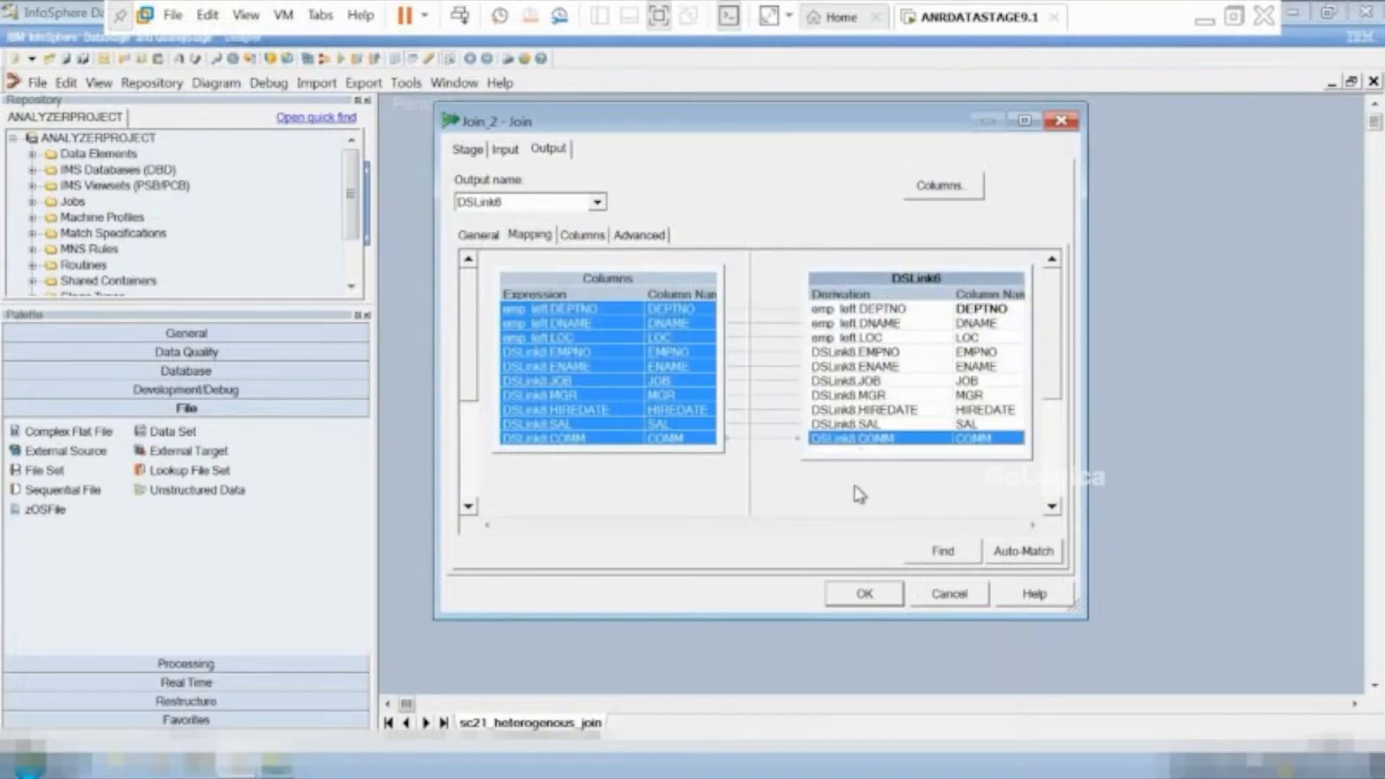
left_click(869, 592)
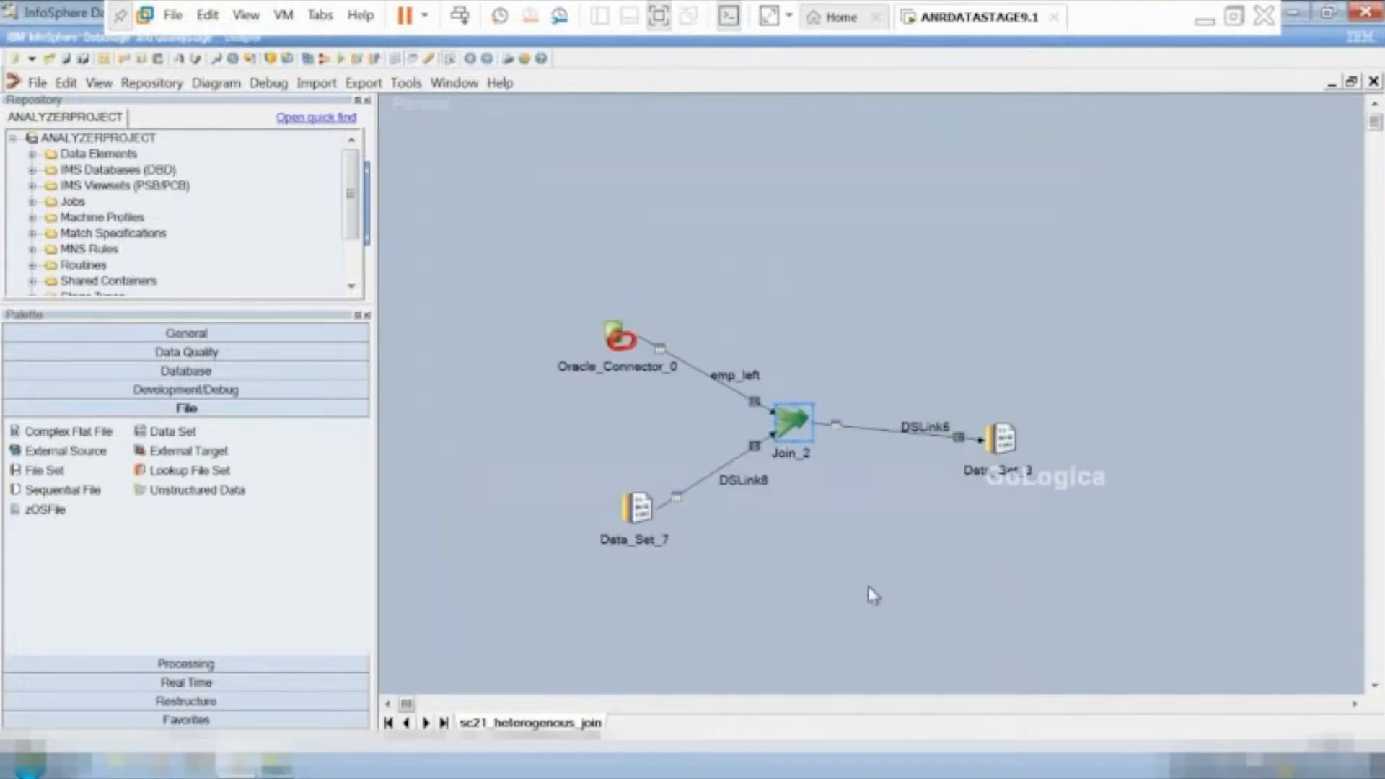
Insert "hetero_" before "innerjoin.ds" in the target file path of Data_Set_3 and accept the stage settings.
double_click(1001, 441)
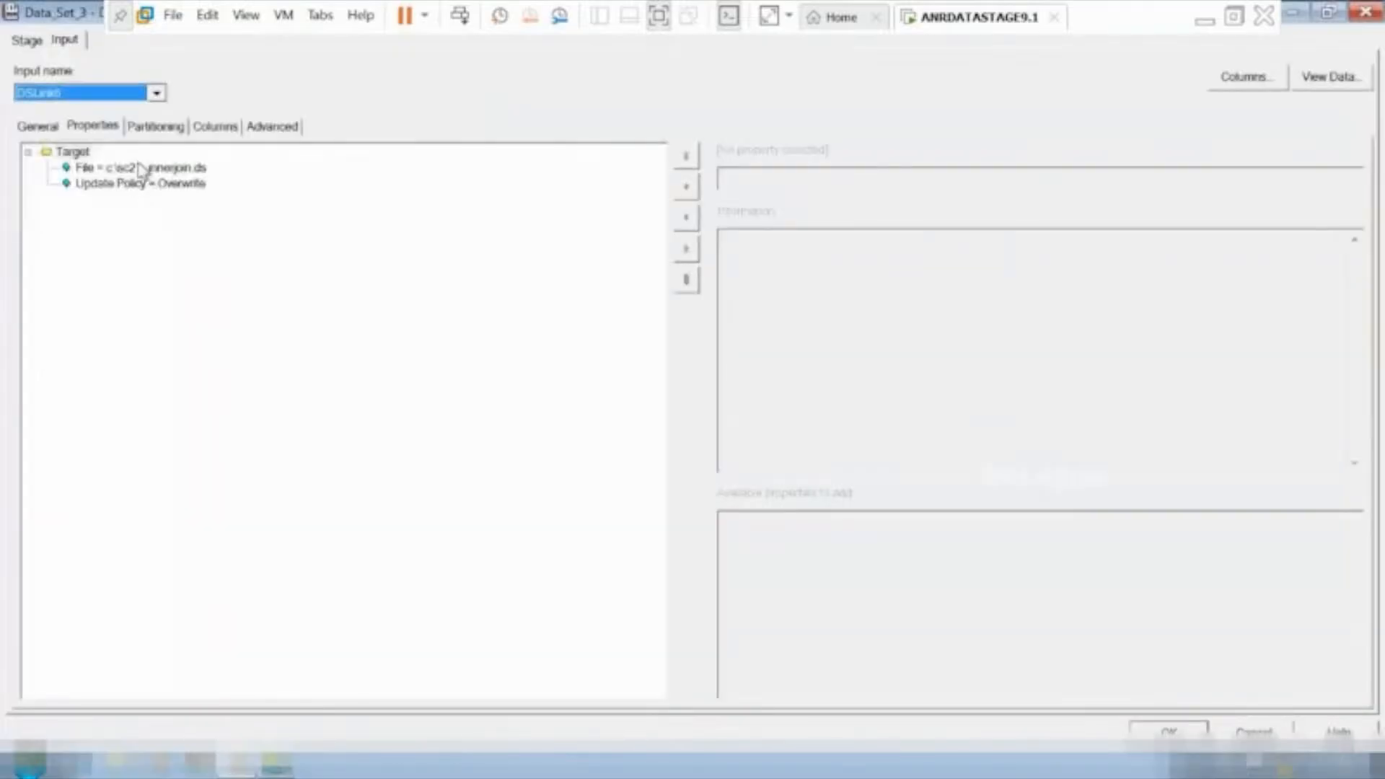
left_click(137, 169)
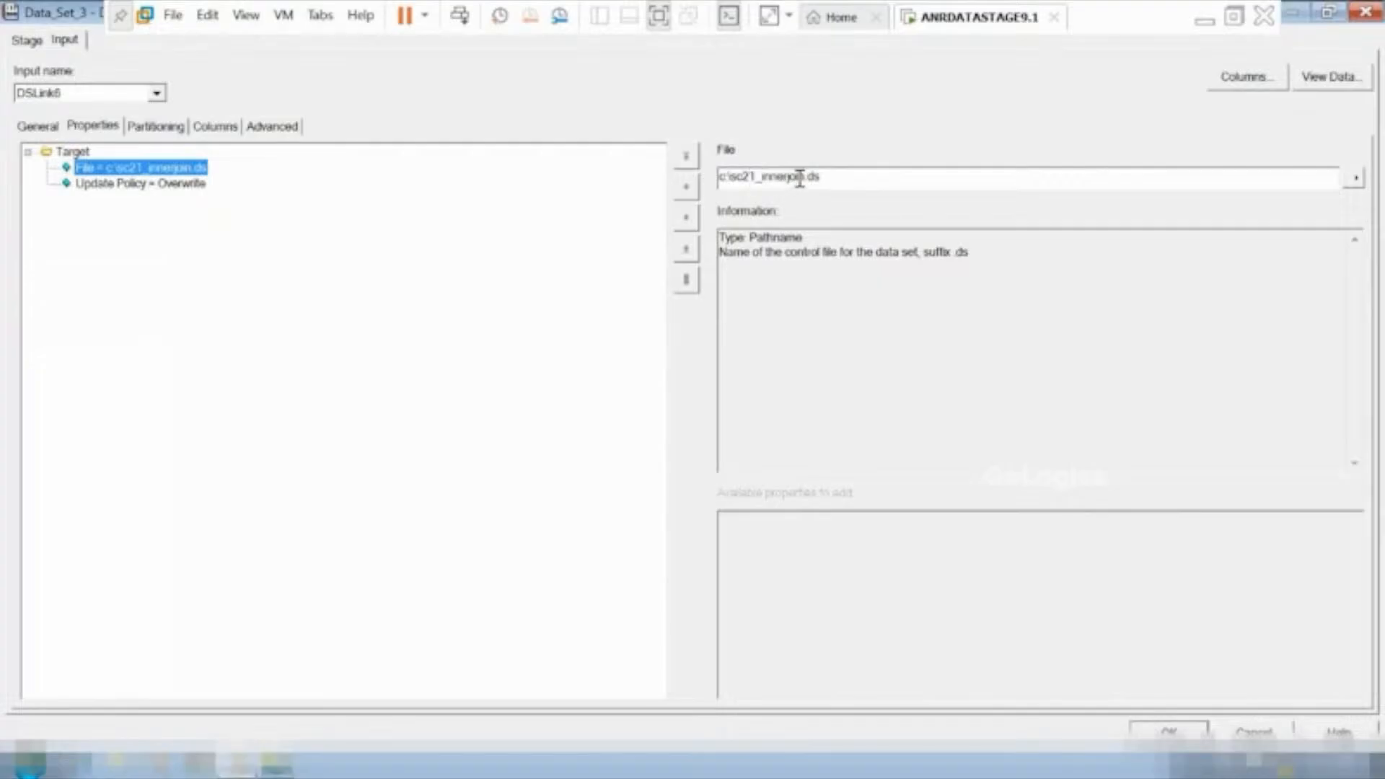
left_click(773, 179)
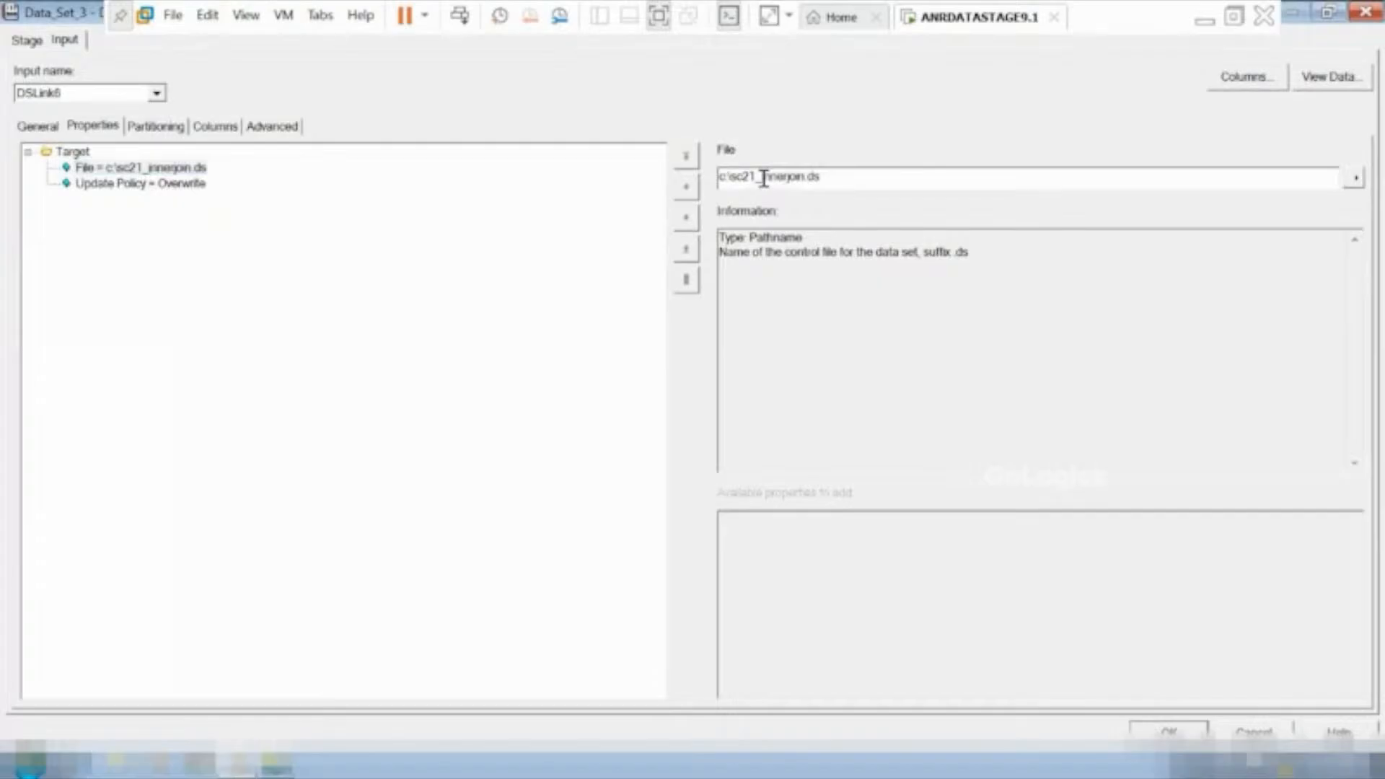
type("hetero_")
left_click(1168, 732)
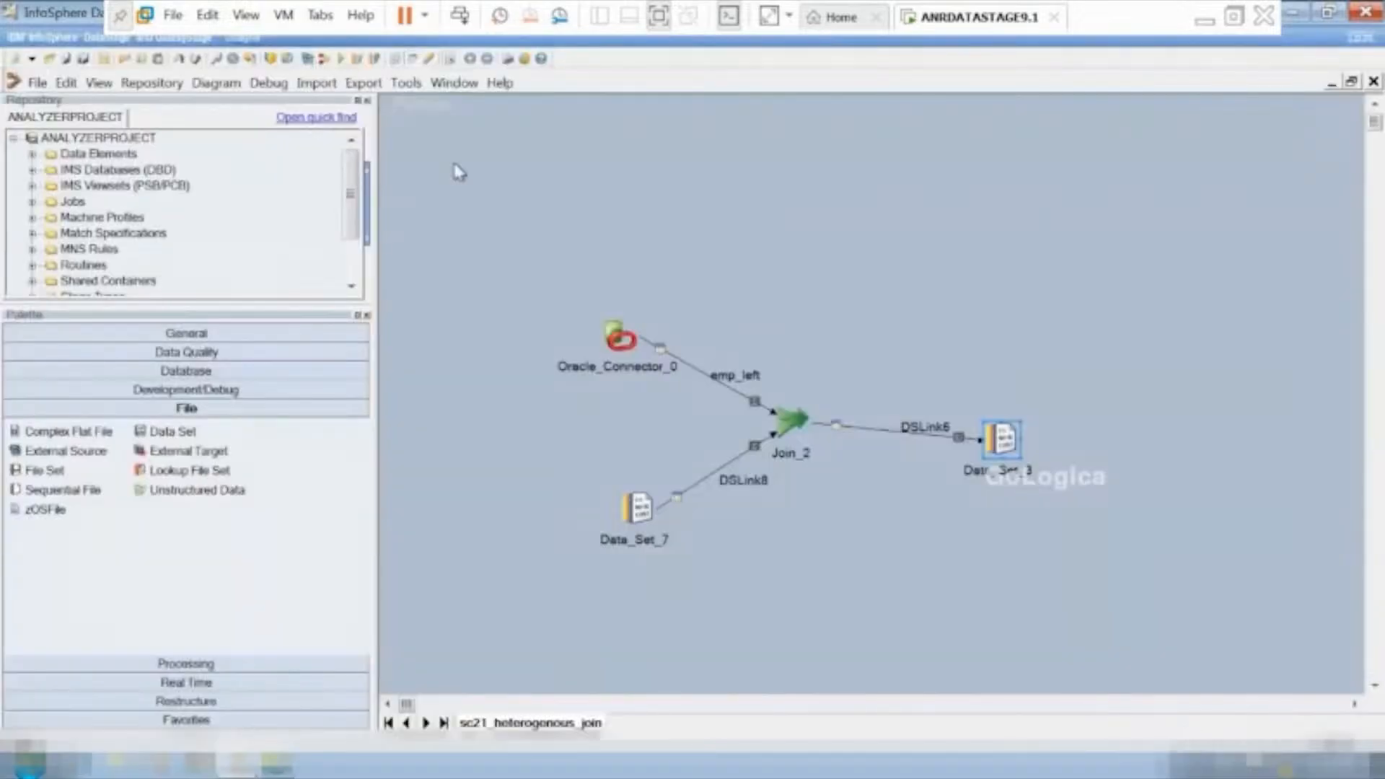
Compile the sc21_heterogenous_join job and run it with no warning limit.
left_click(345, 59)
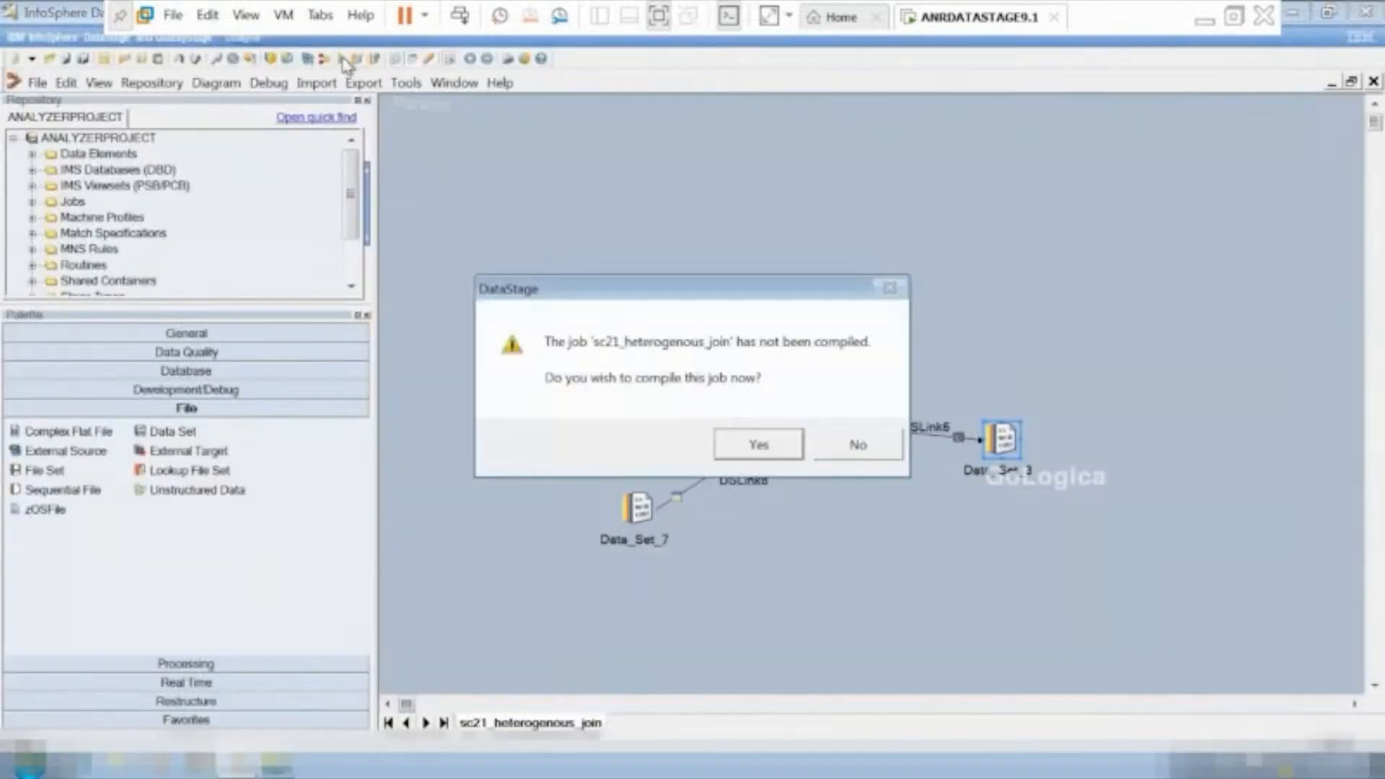
left_click(758, 446)
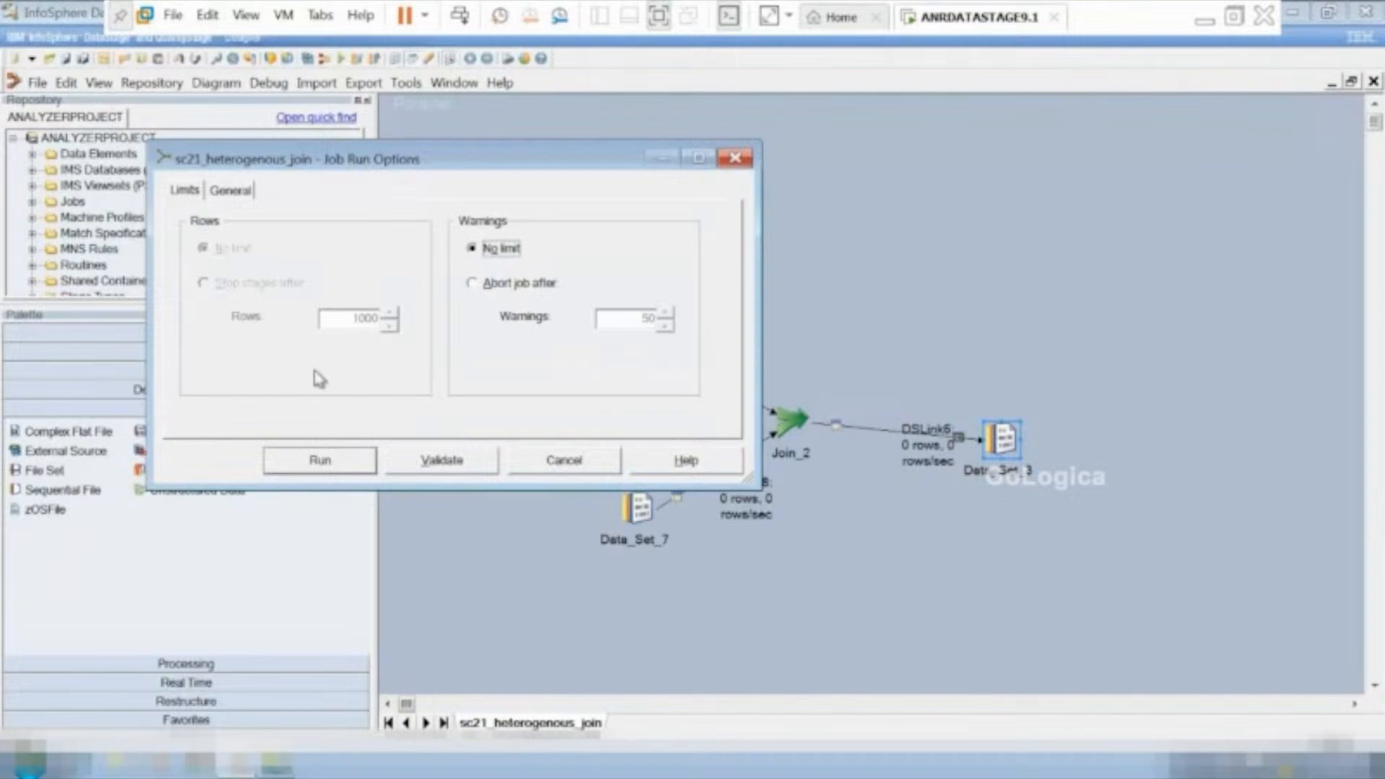
left_click(349, 478)
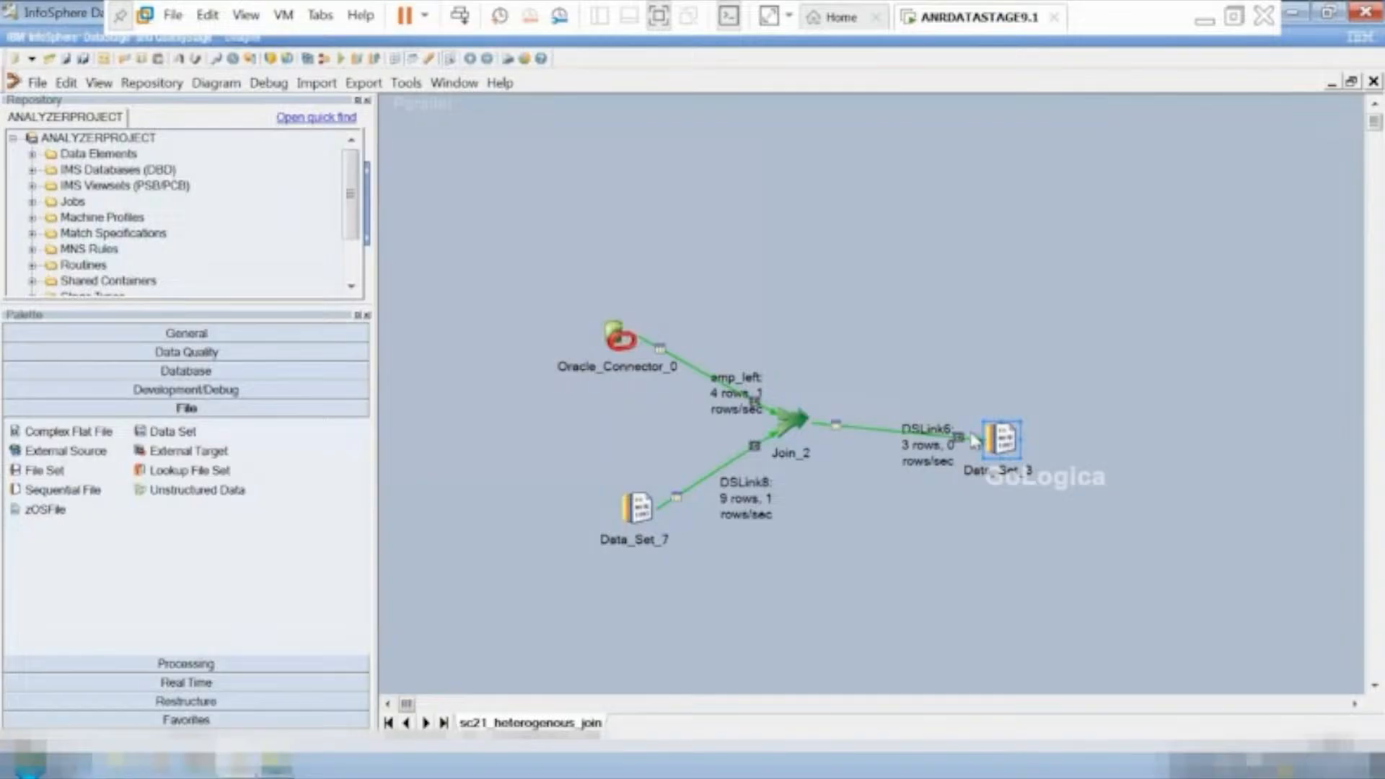
View up to 100 rows of the DSLink6 data in Data_Set_3, check all columns, and close the data browser.
right_click(1005, 445)
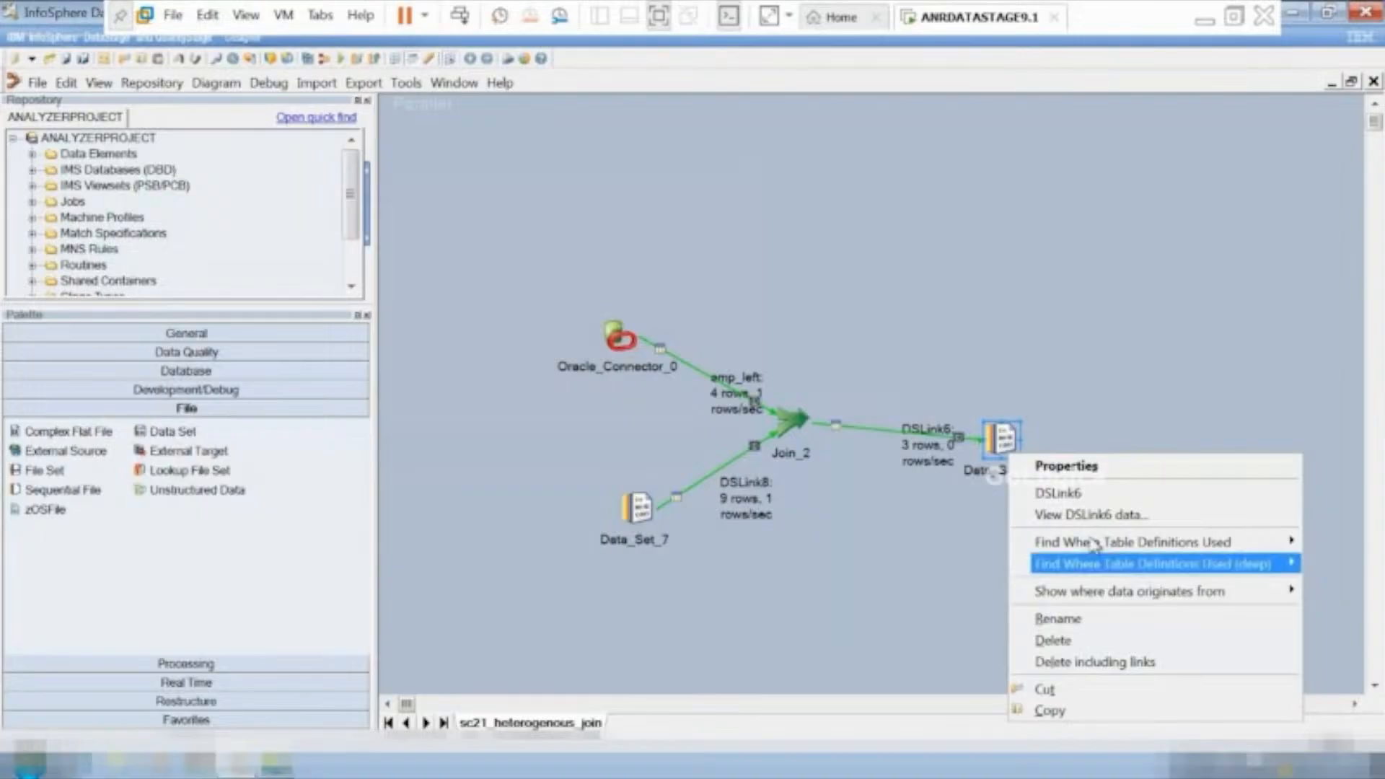
left_click(1076, 515)
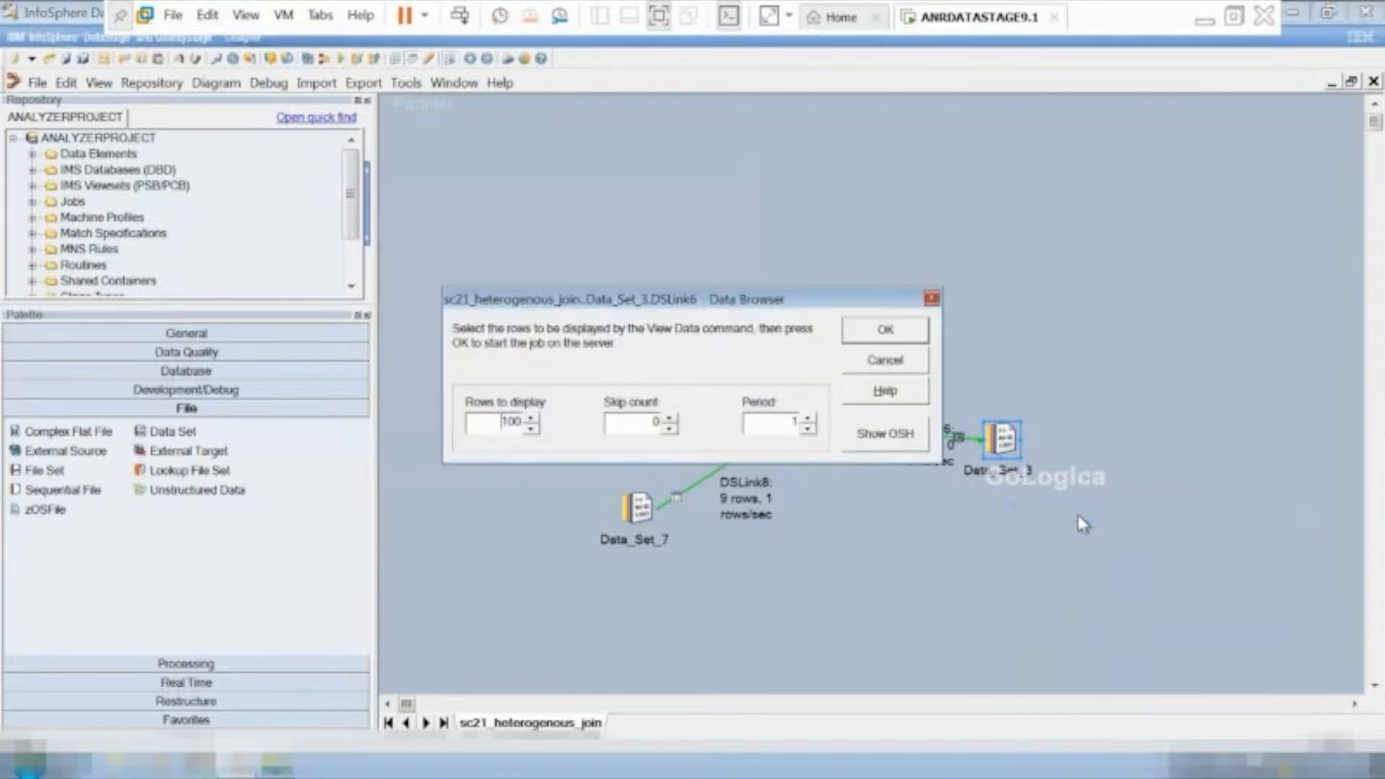
left_click(893, 328)
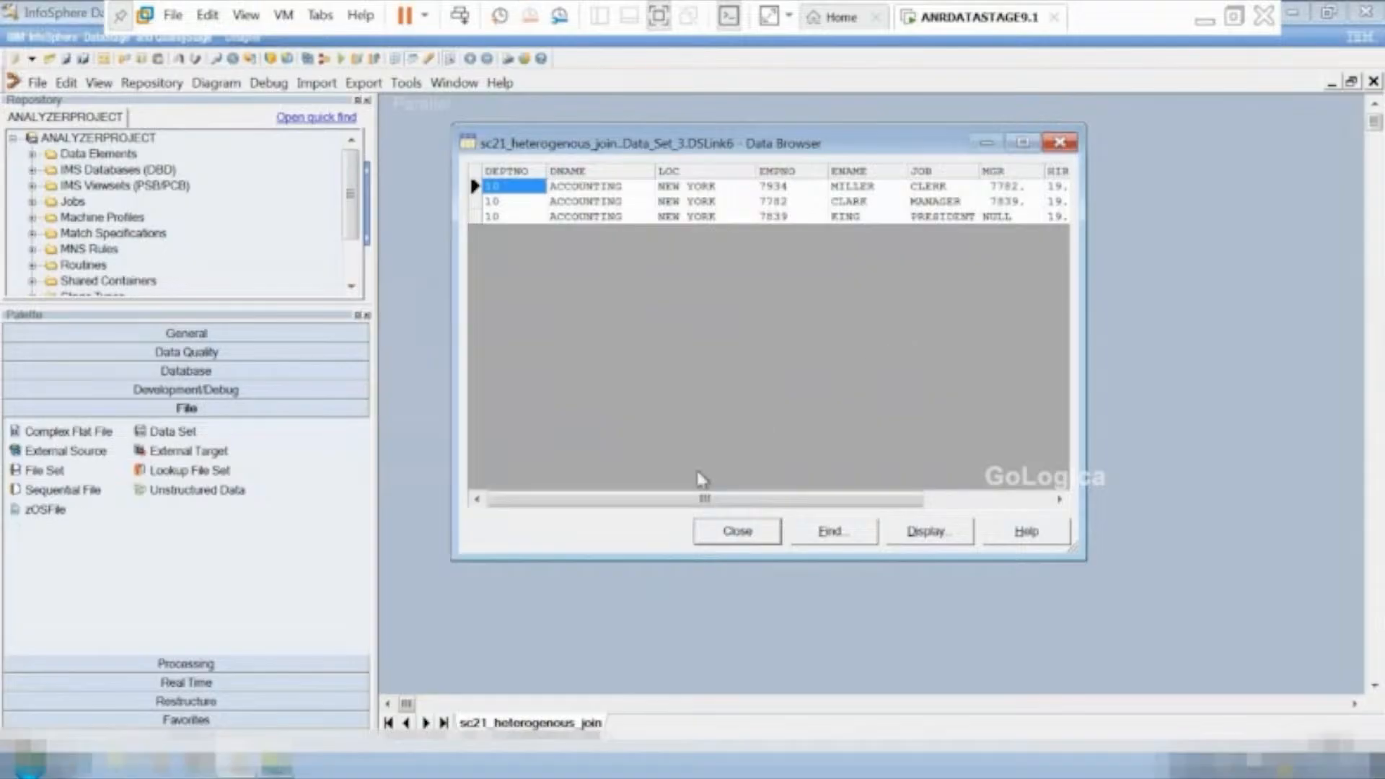
left_click_drag(703, 500, 920, 501)
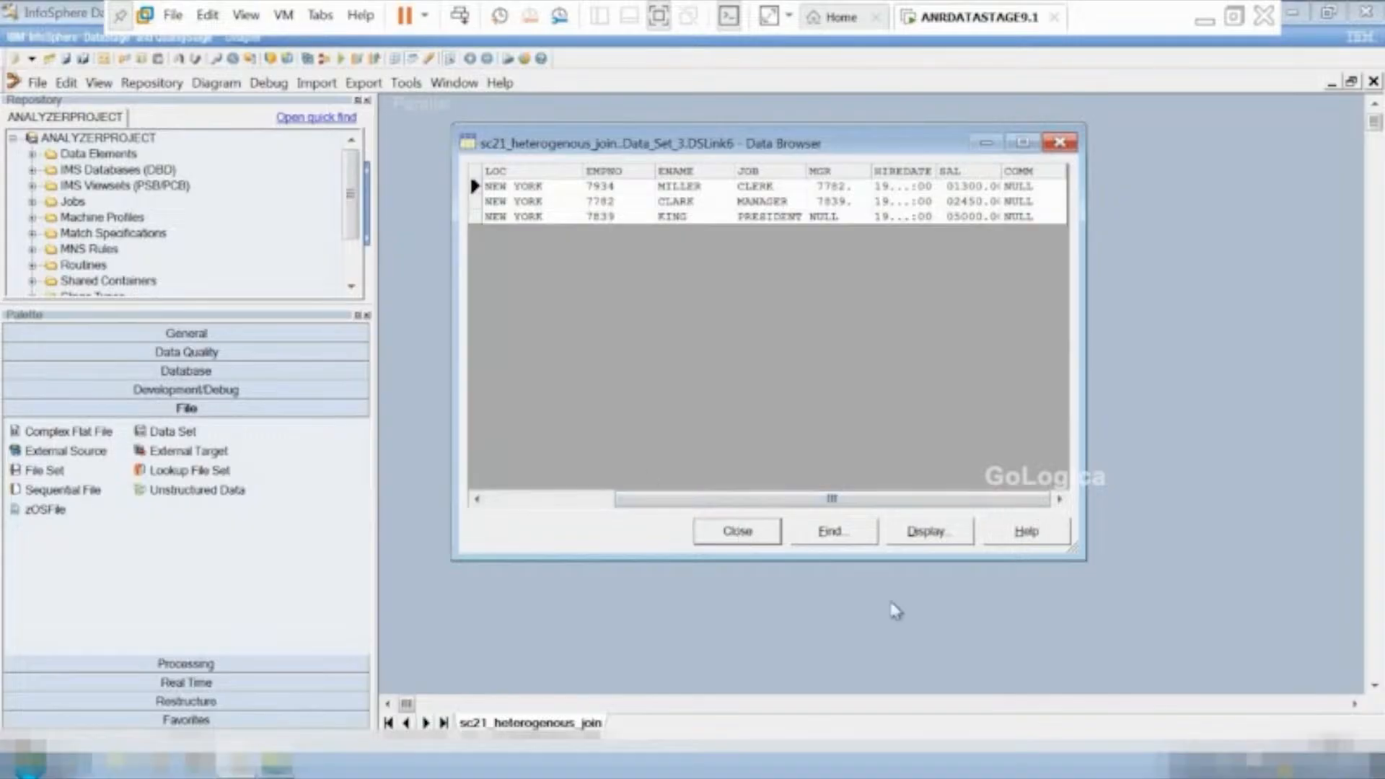
left_click(743, 534)
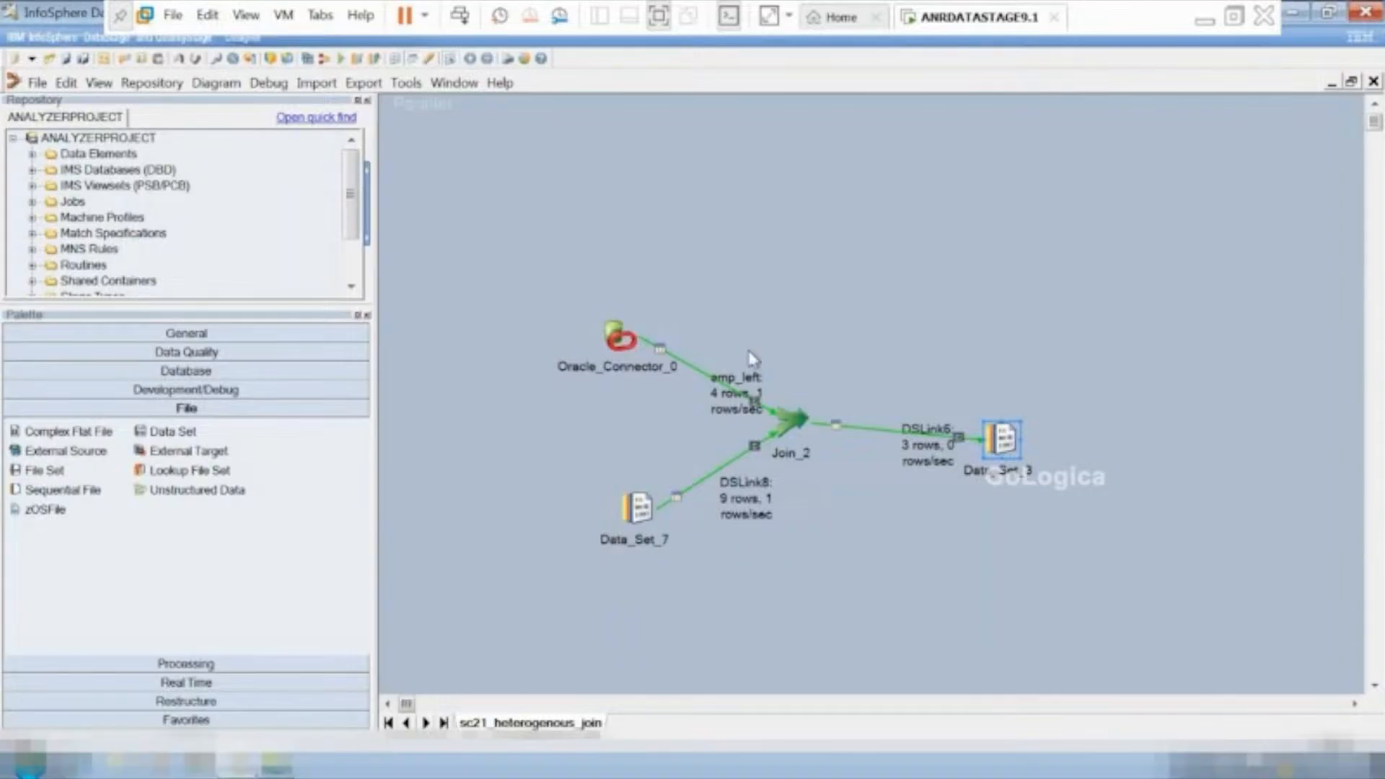
Take the virtual machine out of full-screen mode and minimize the VMware Workstation window.
key("ctrl+alt+Return")
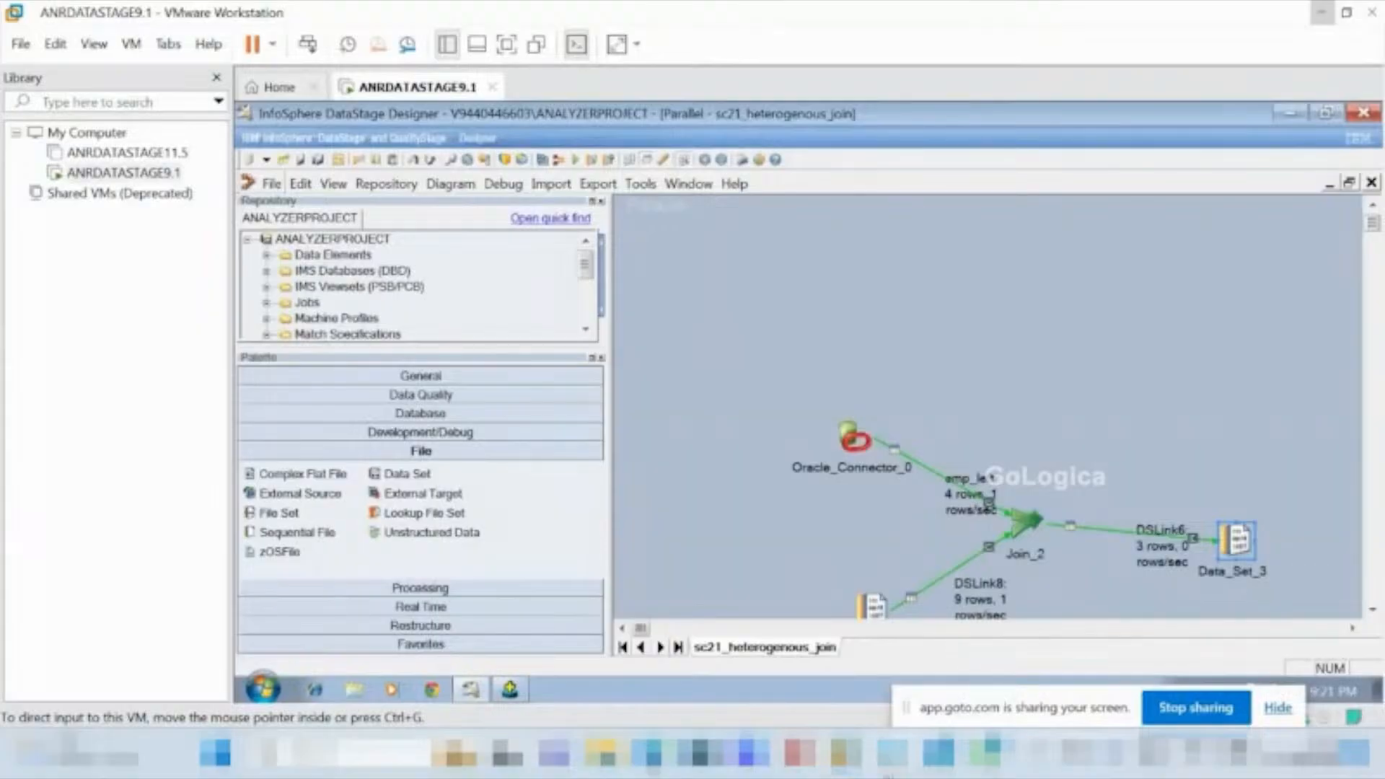
left_click(1321, 13)
left_click_drag(1378, 490, 1373, 680)
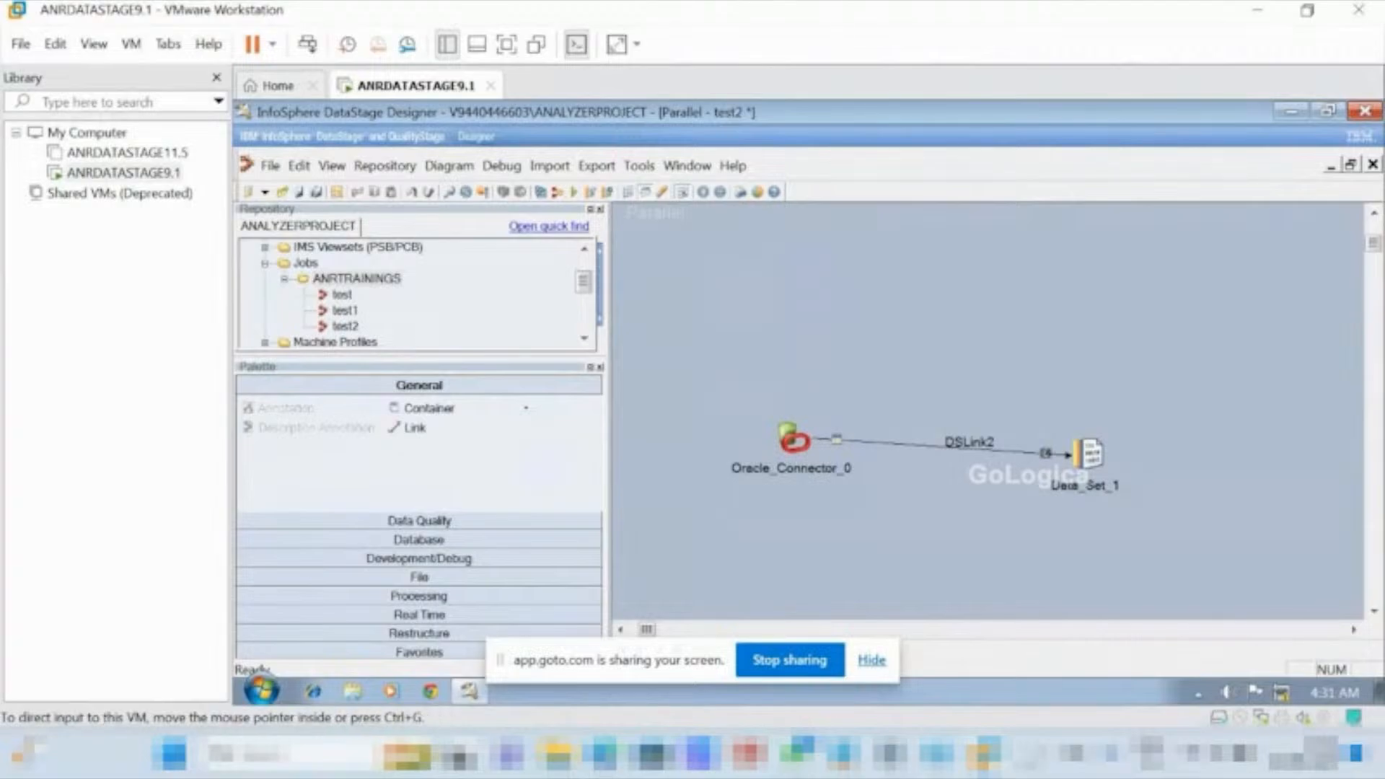
Review the job scenario list in the datastage_scenarios notes against the test2 job, and minimize the notes.
left_click(843, 752)
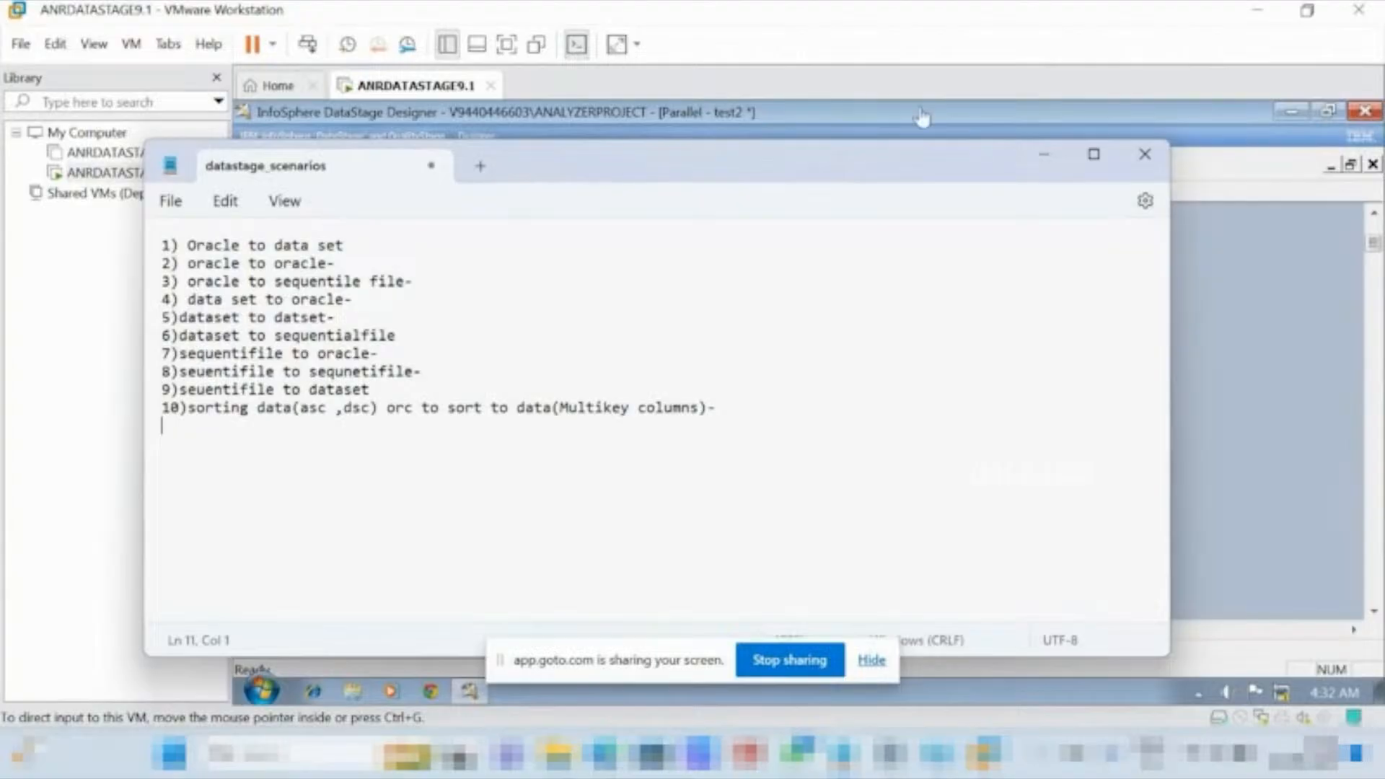
left_click(1045, 158)
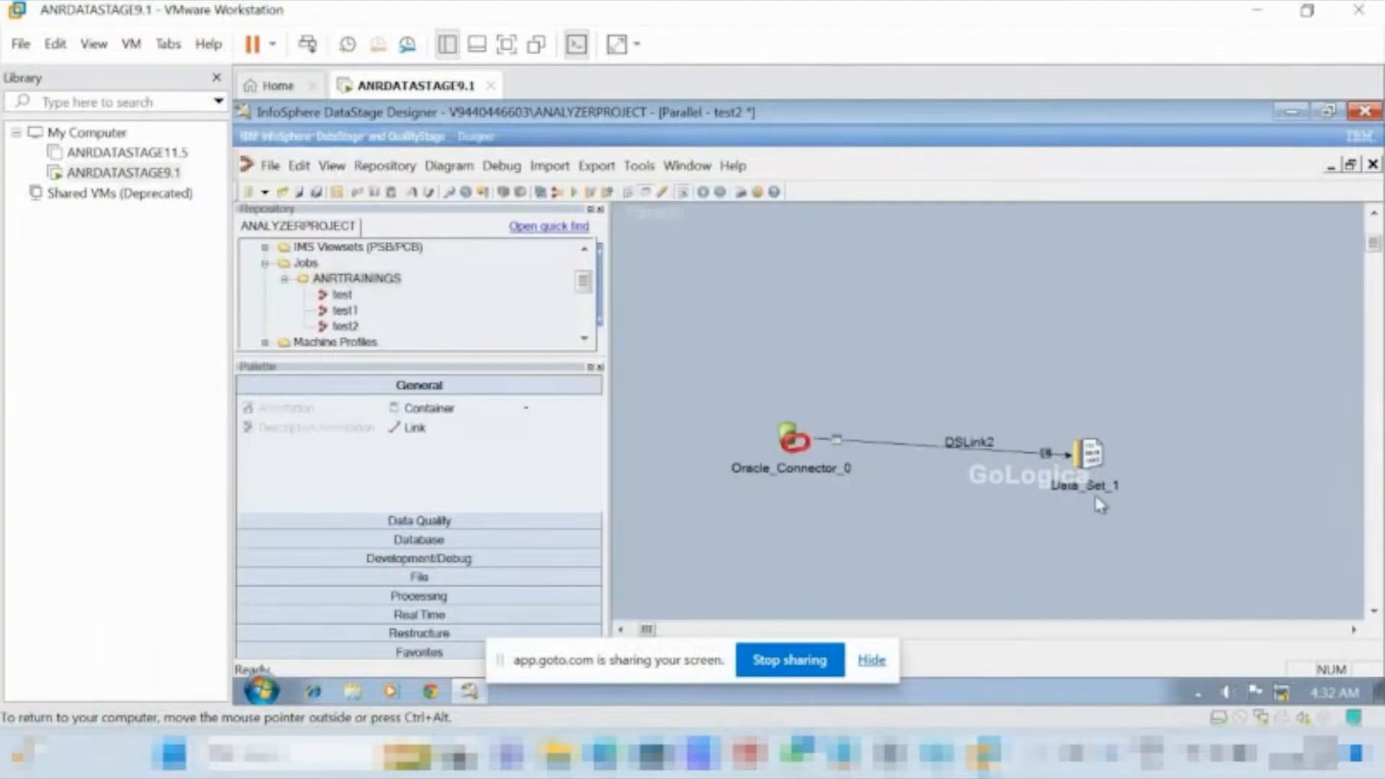
left_click(842, 754)
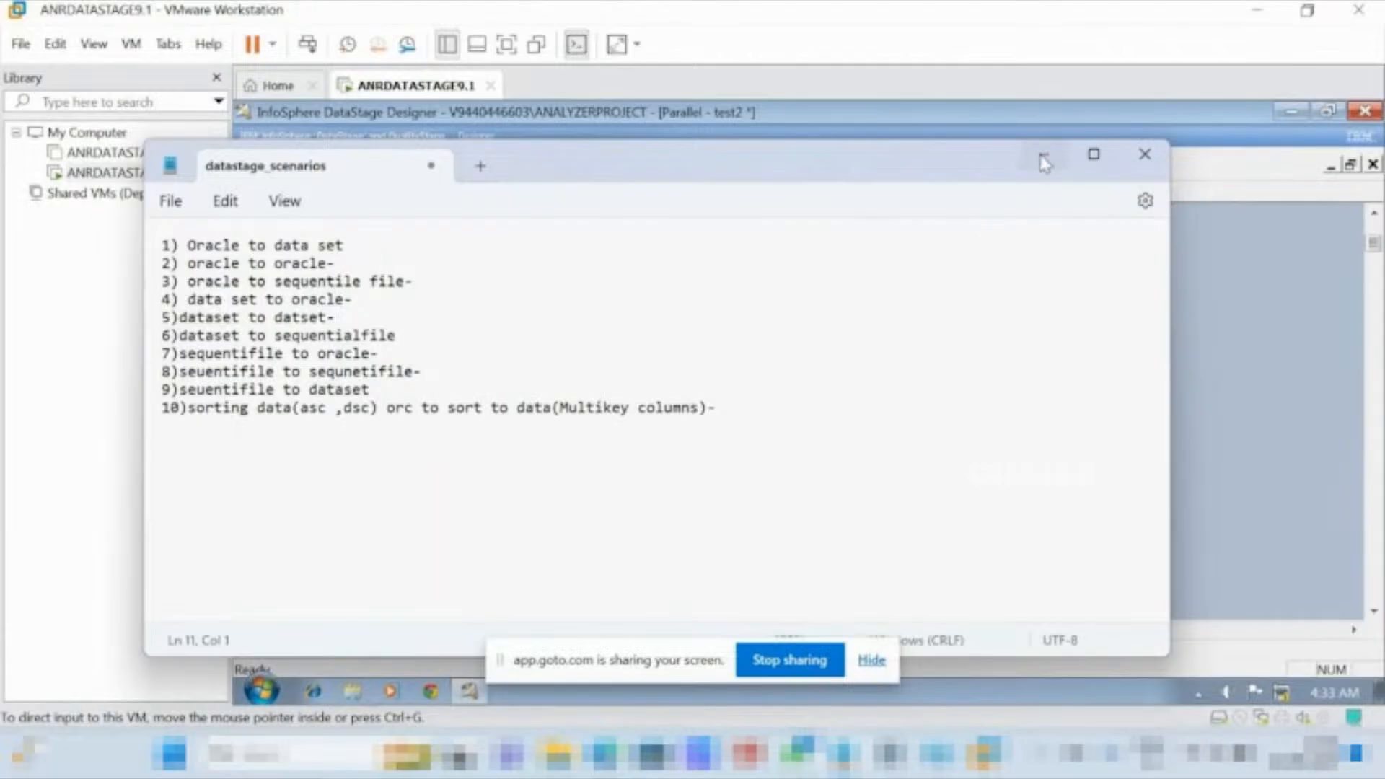
left_click(1043, 160)
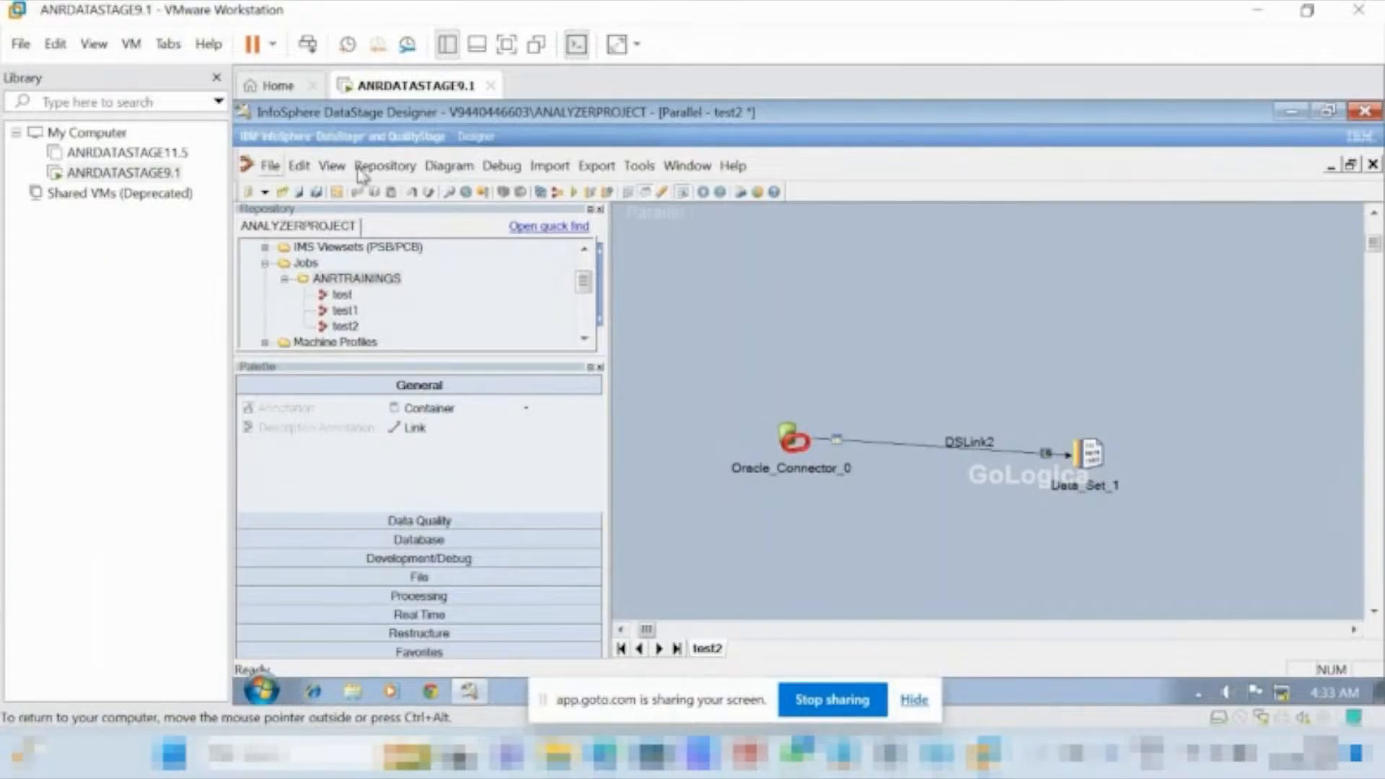
Create a new parallel job.
left_click(268, 167)
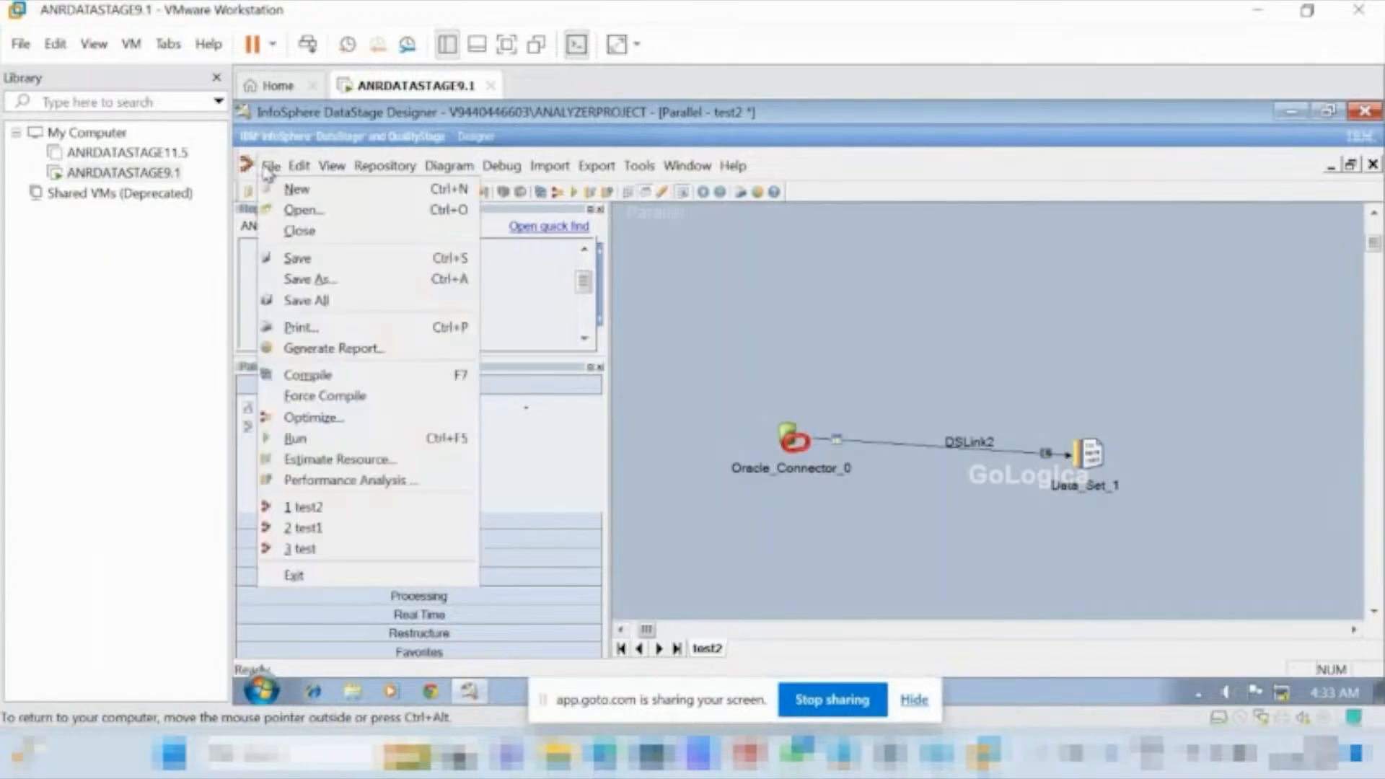
left_click(296, 189)
left_click(815, 316)
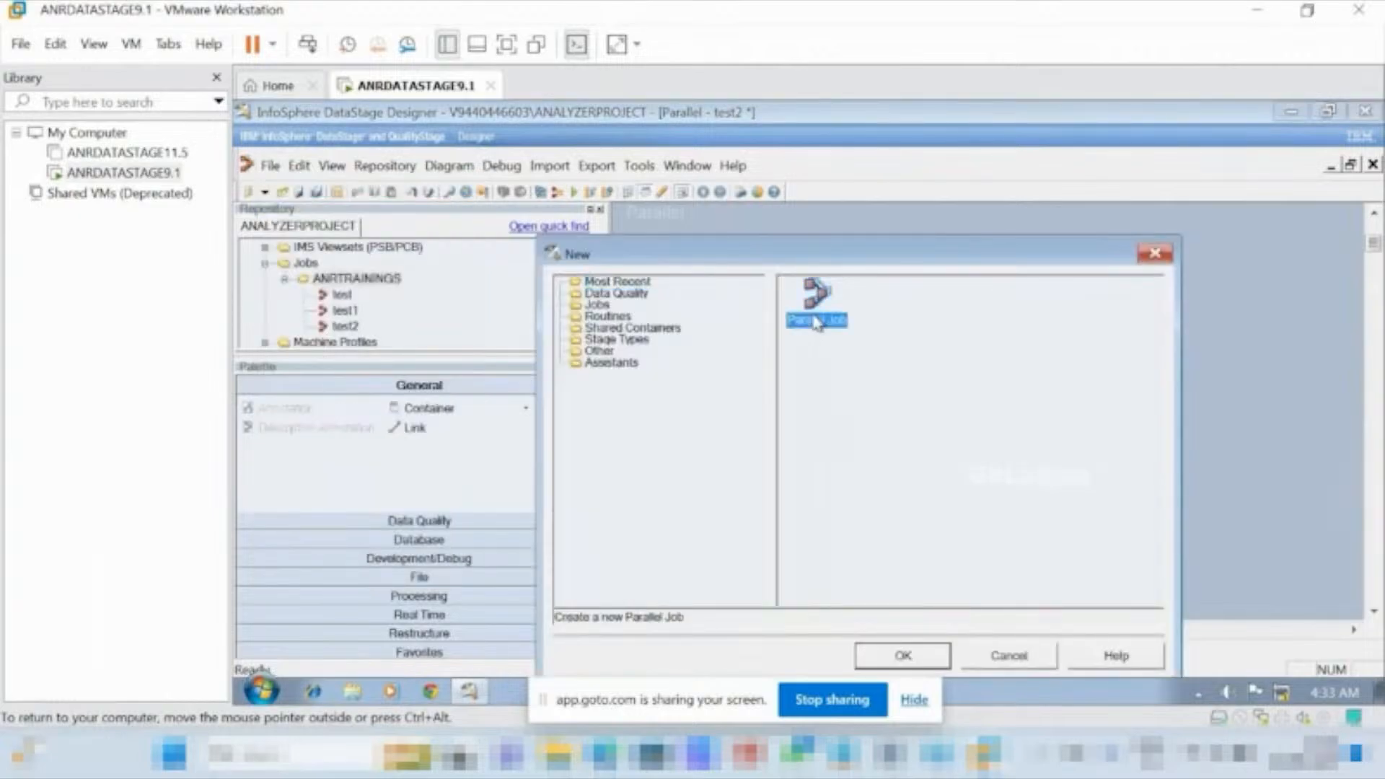
left_click(903, 657)
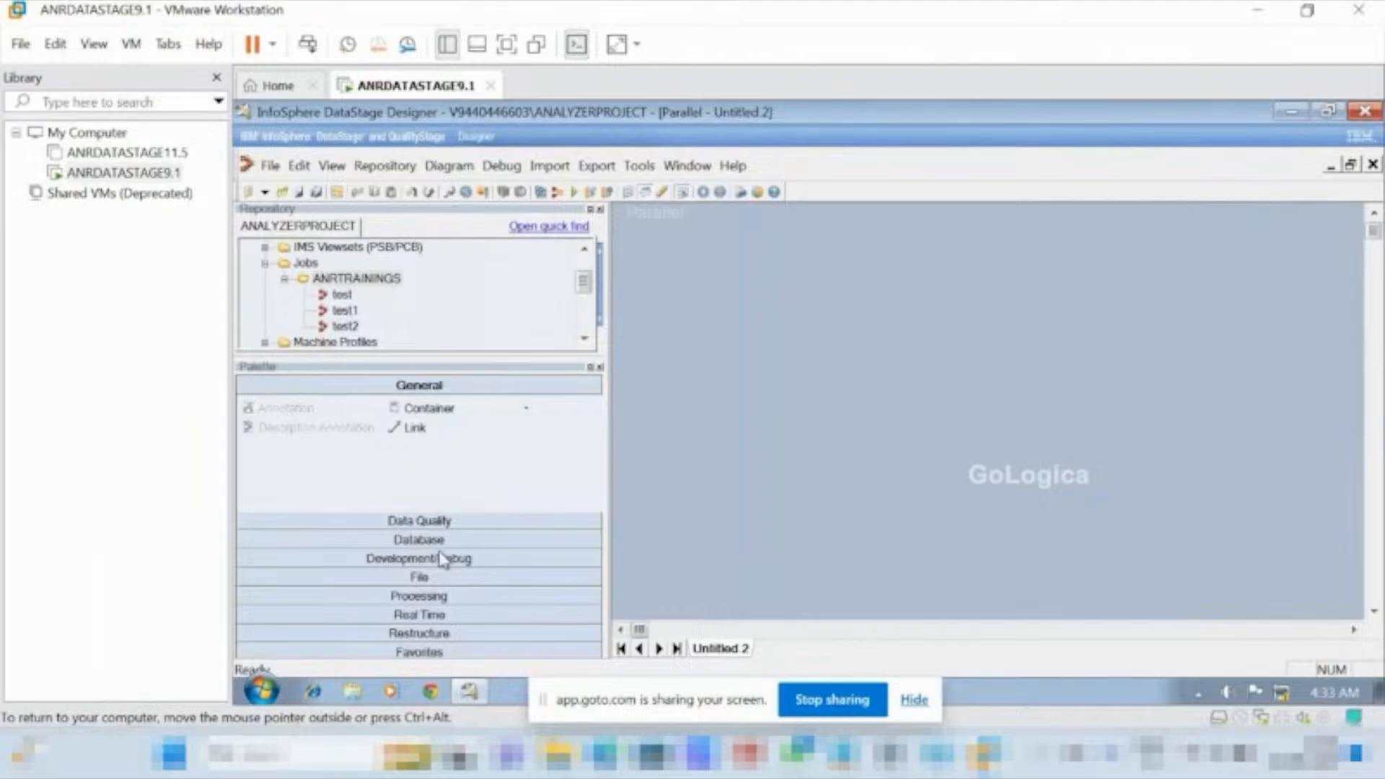
Place an Oracle Connector stage on the job canvas with a Data Set stage to its right.
left_click(421, 541)
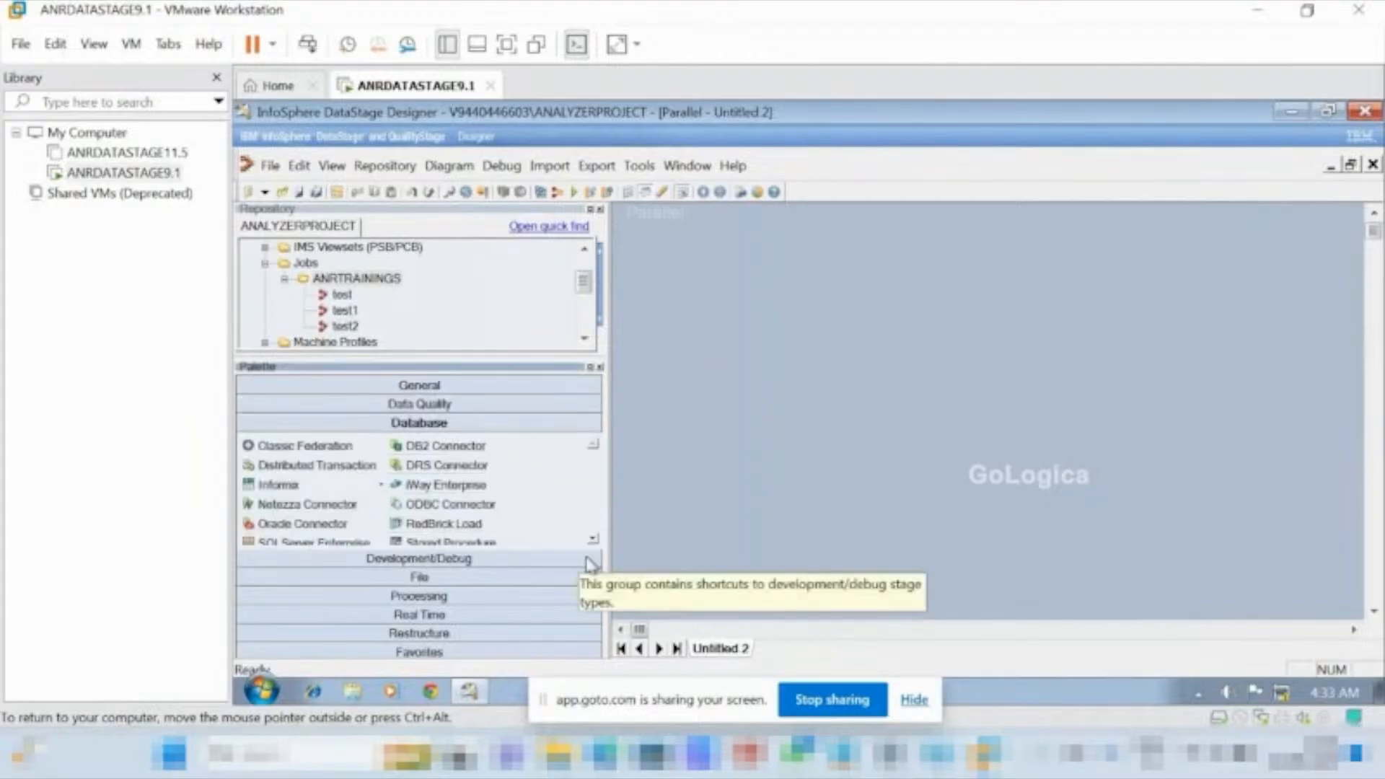
left_click_drag(310, 524, 851, 404)
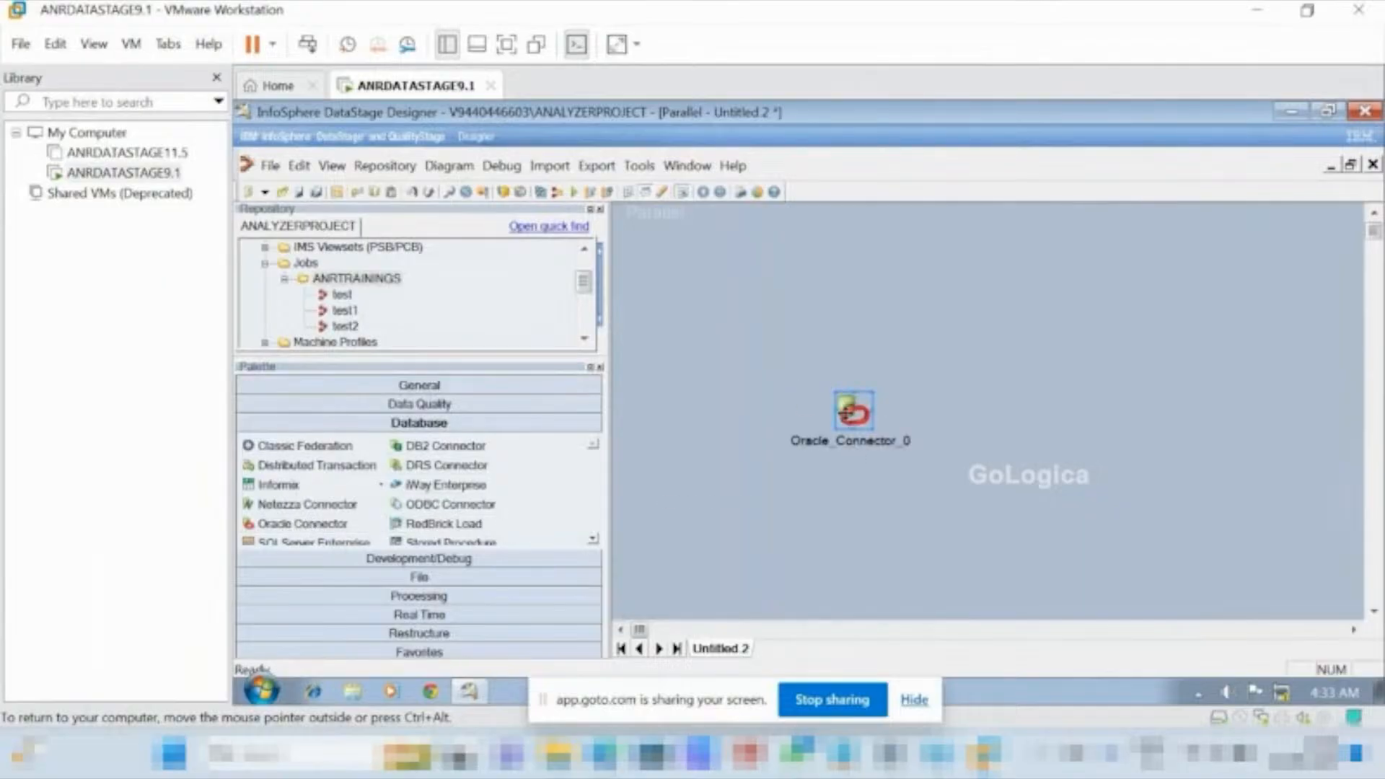
double_click(847, 411)
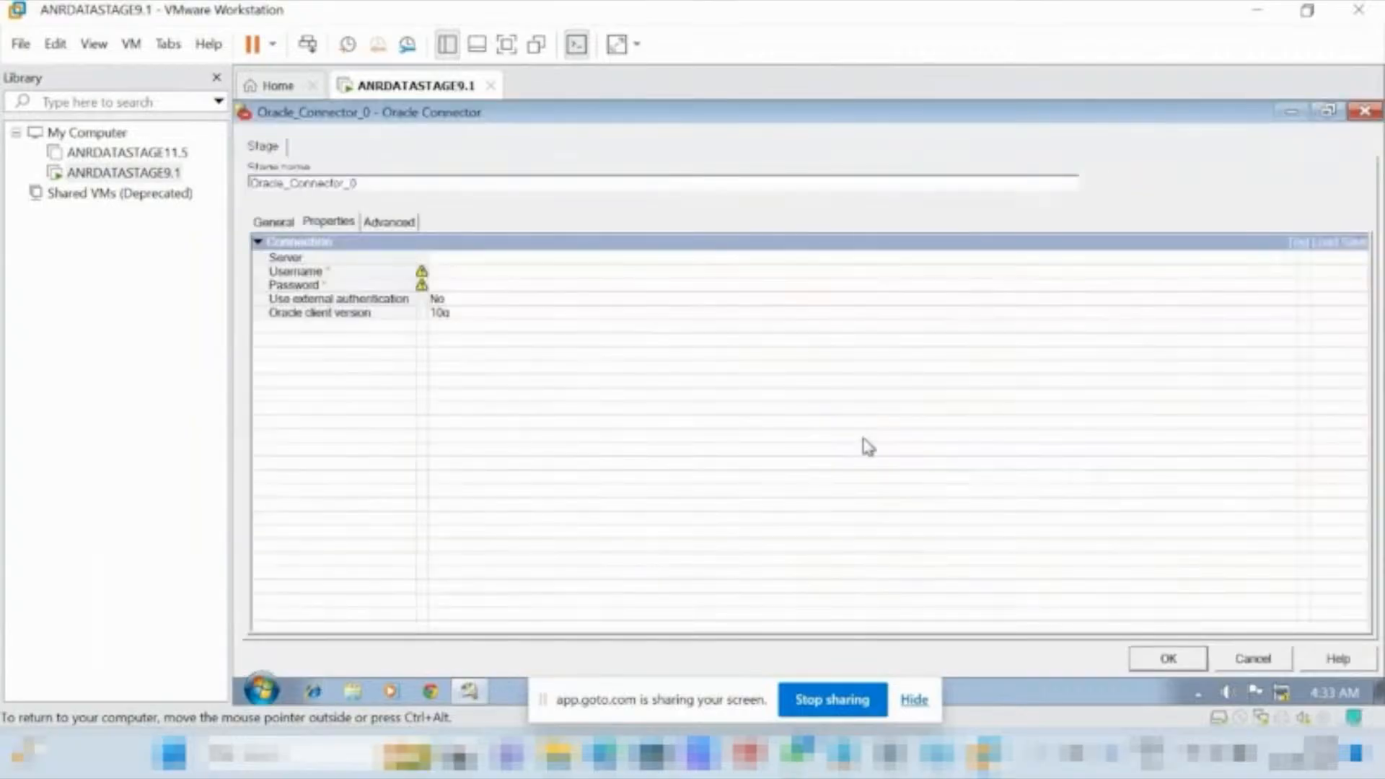
left_click(1251, 659)
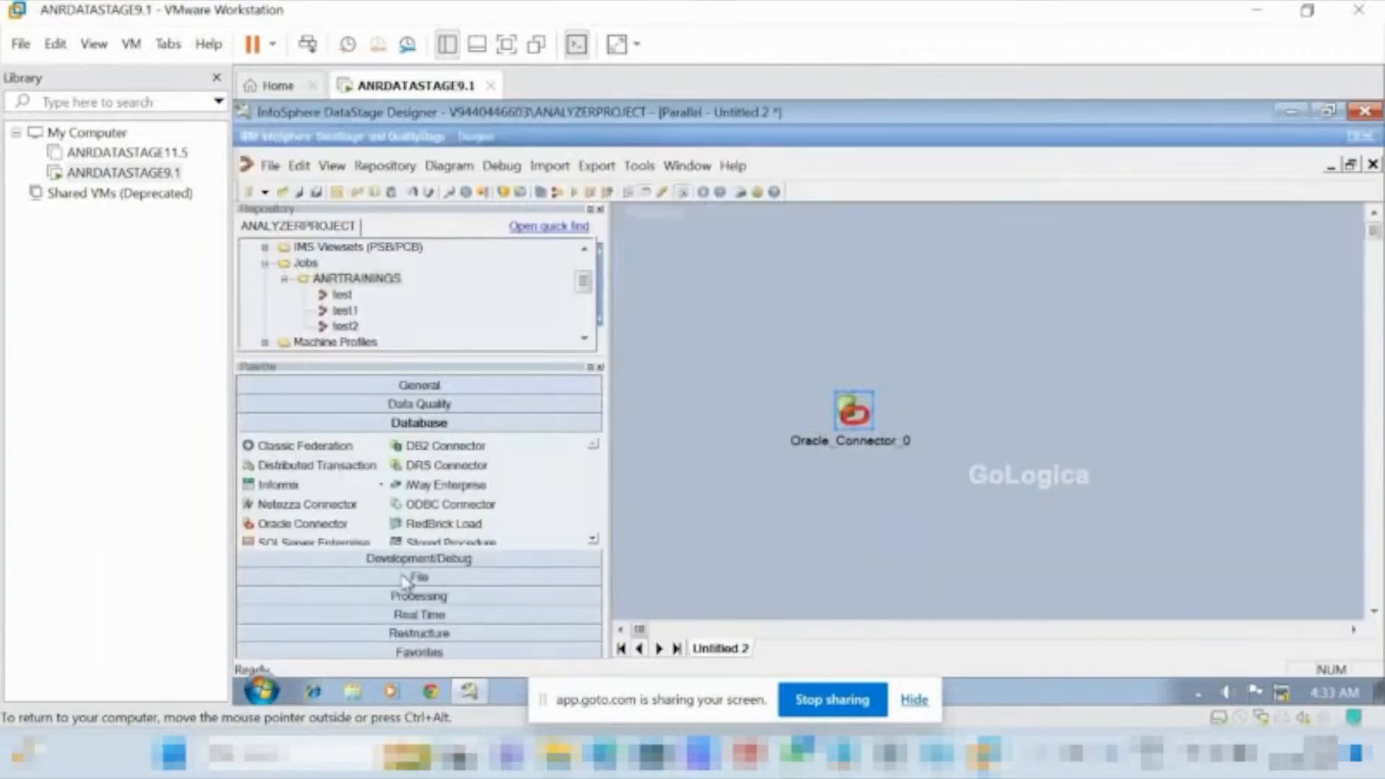
left_click(408, 580)
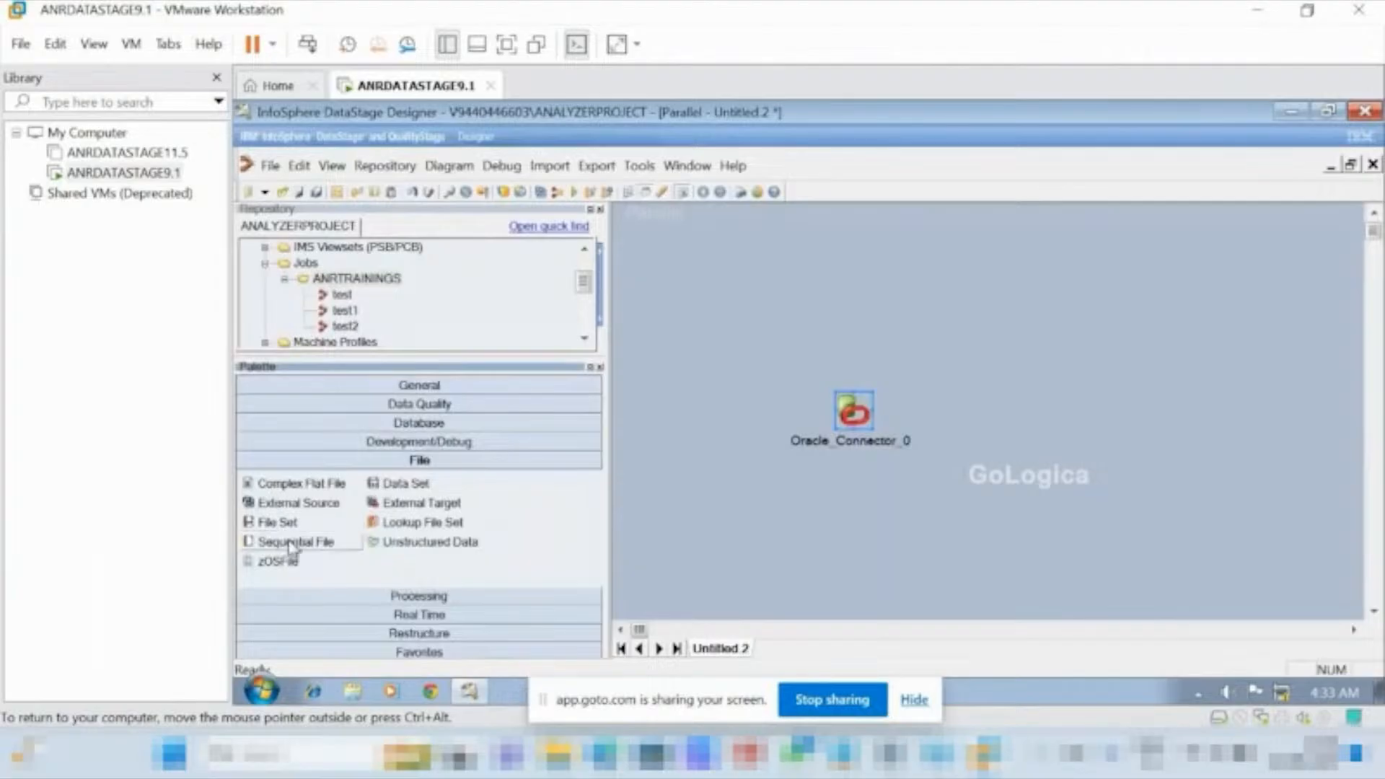
left_click_drag(396, 493, 1060, 416)
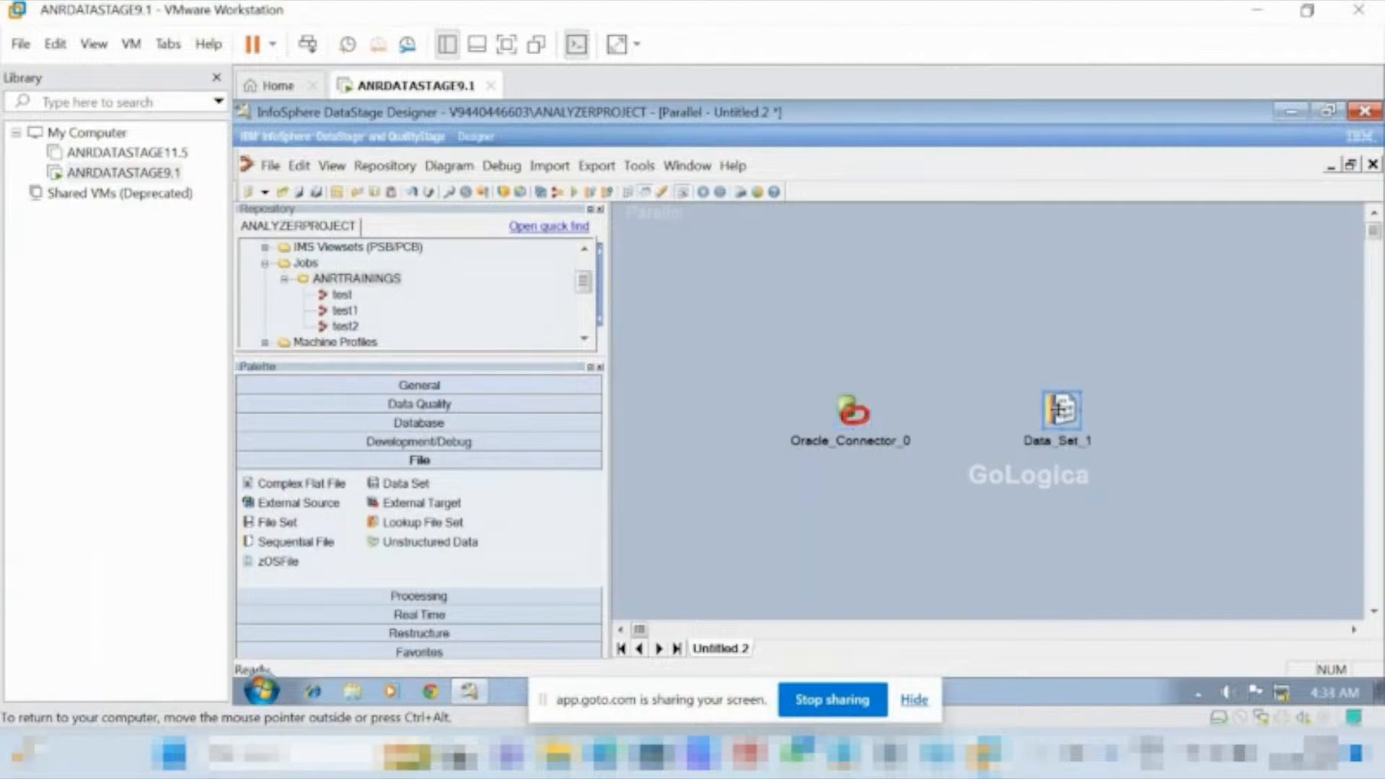
Link the Oracle Connector stage to the Data Set stage as its output.
left_click(864, 414)
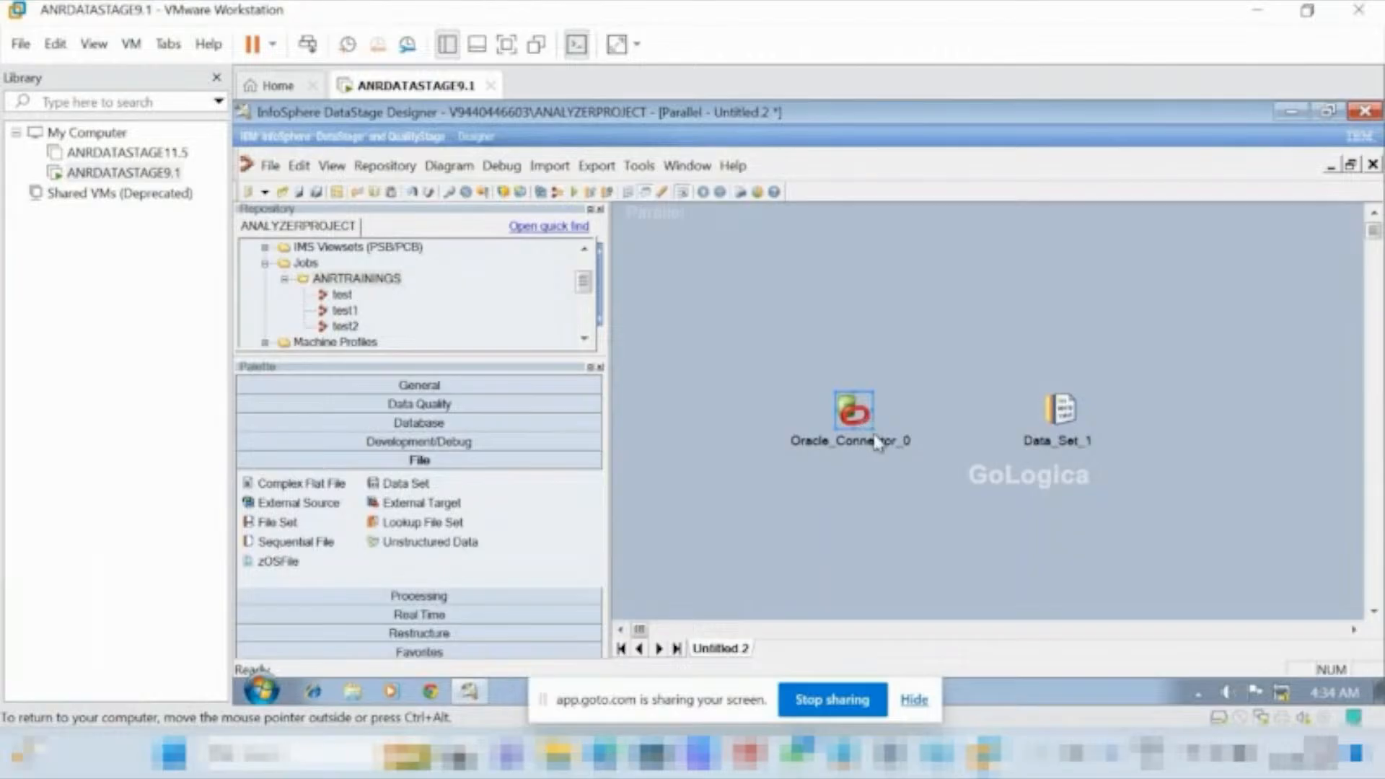
left_click(864, 418)
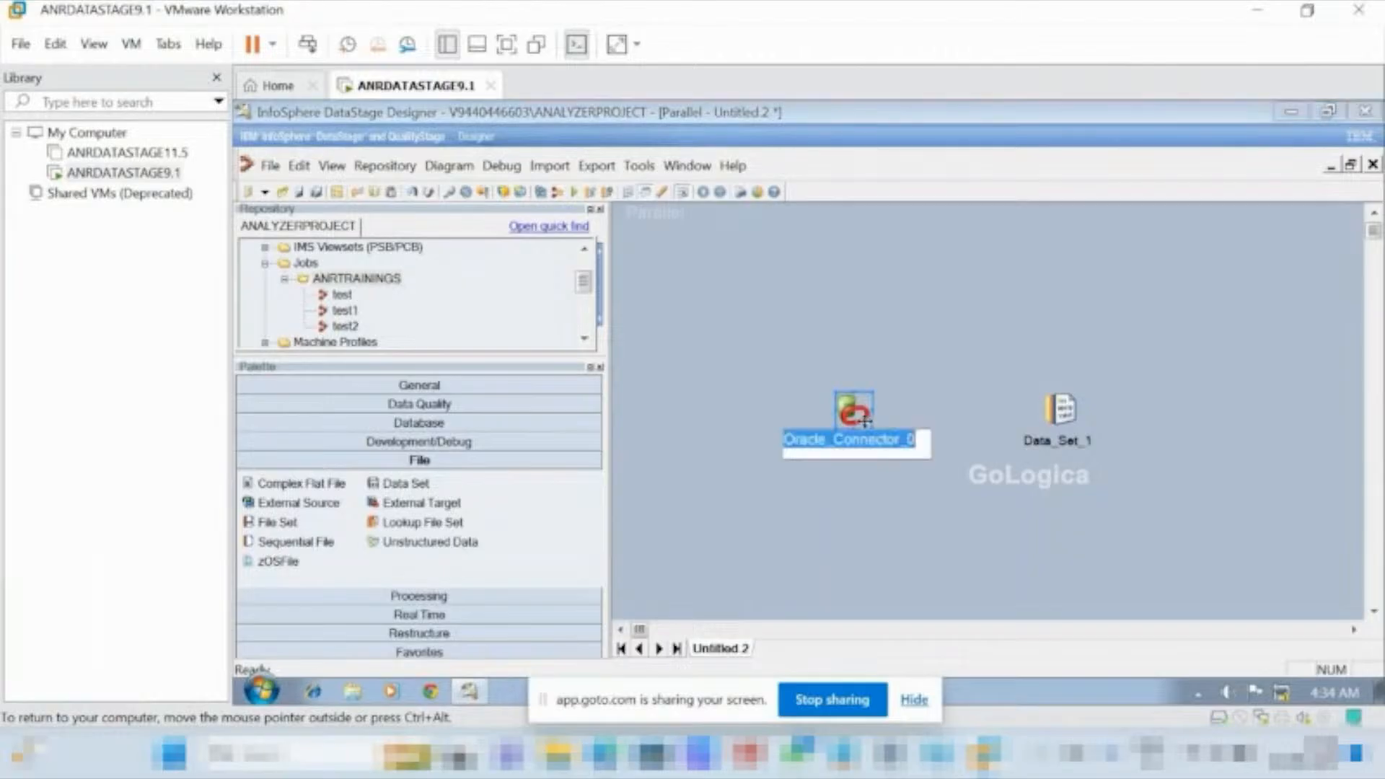
left_click(866, 422)
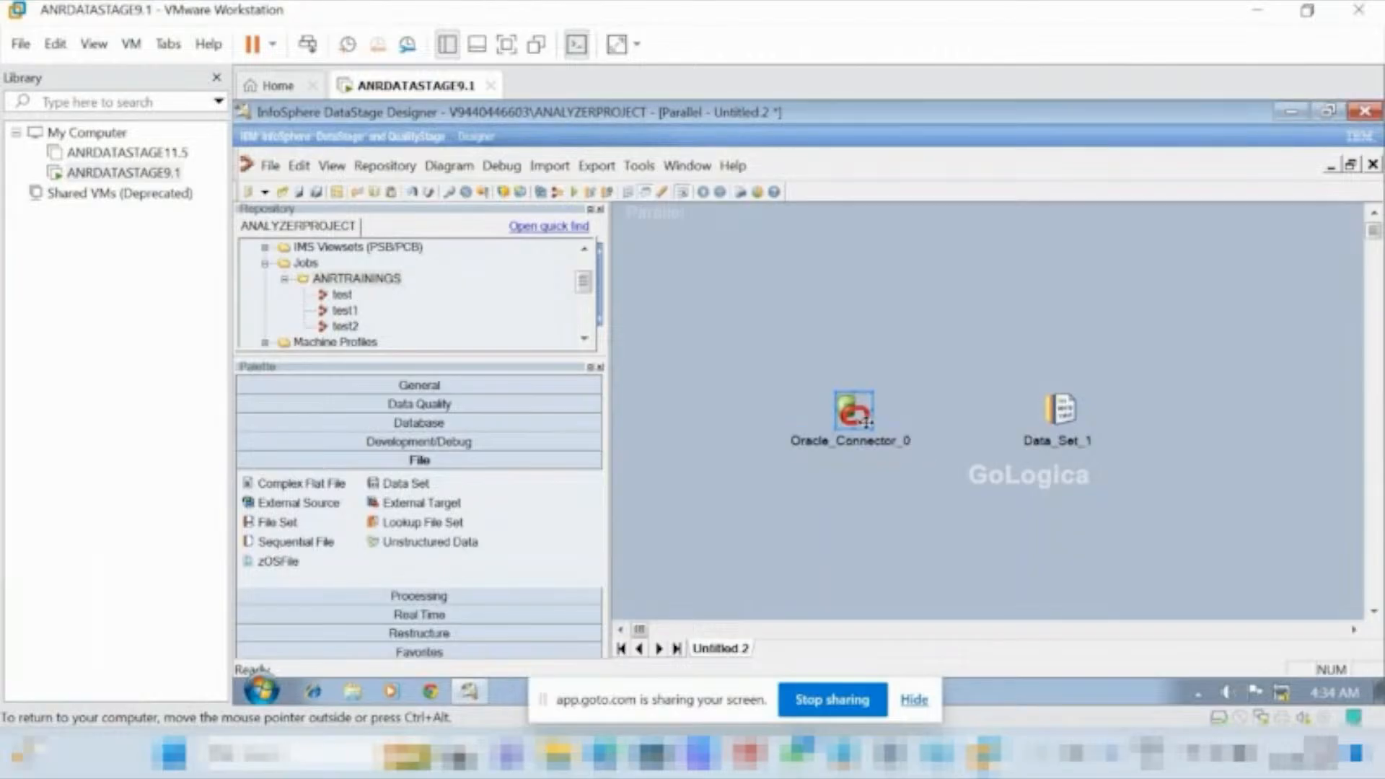
left_click(933, 406)
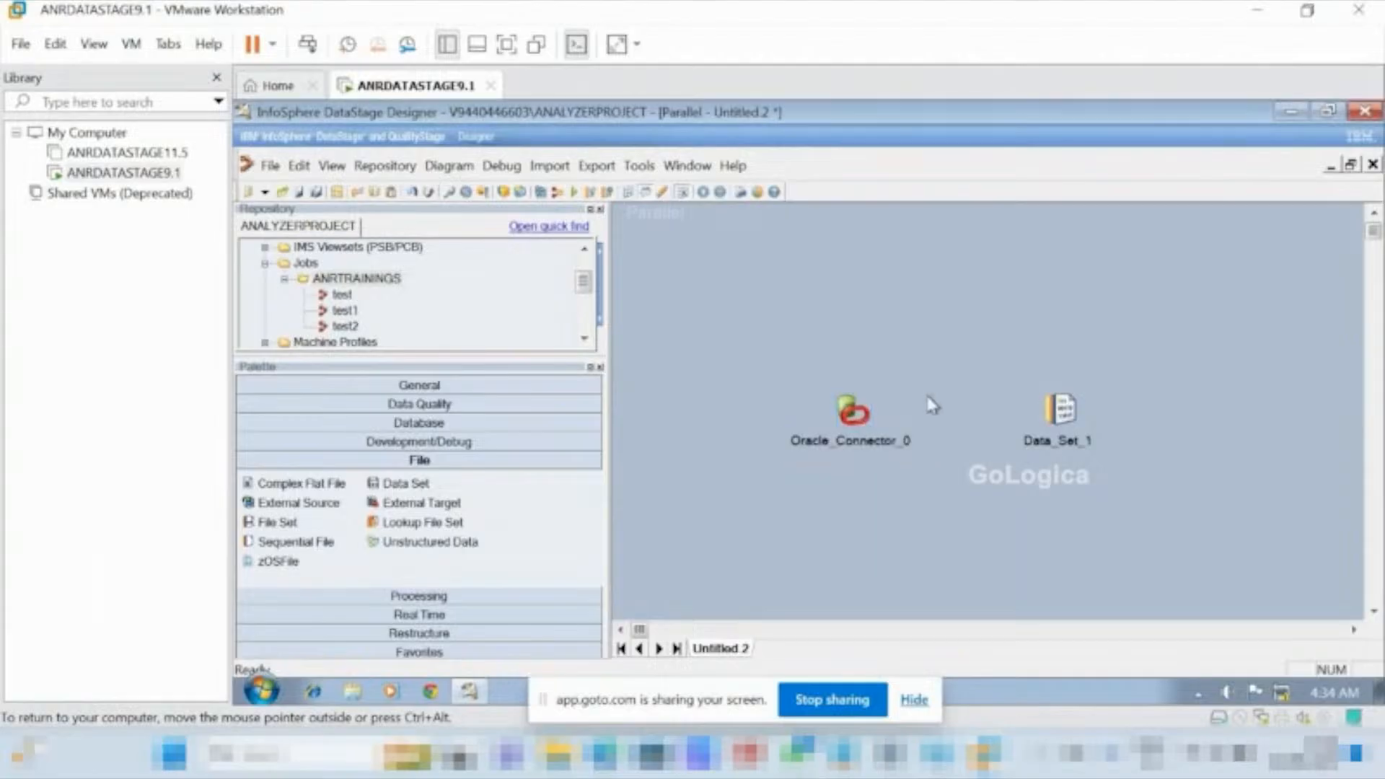
left_click(858, 423)
left_click_drag(872, 425, 1024, 438)
left_click_drag(1065, 416, 1068, 418)
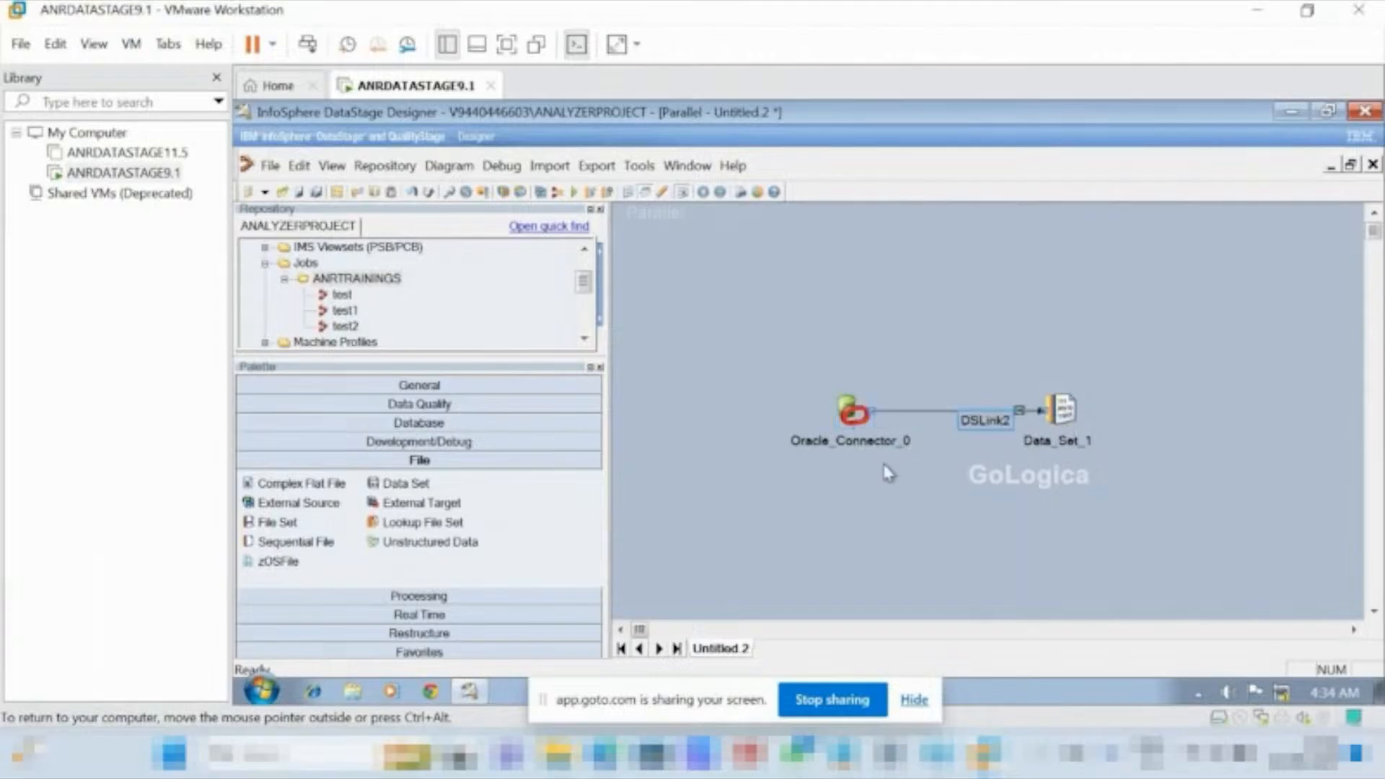
Open the Oracle Connector's properties and set the server to oracle, entering the database username and password.
double_click(847, 409)
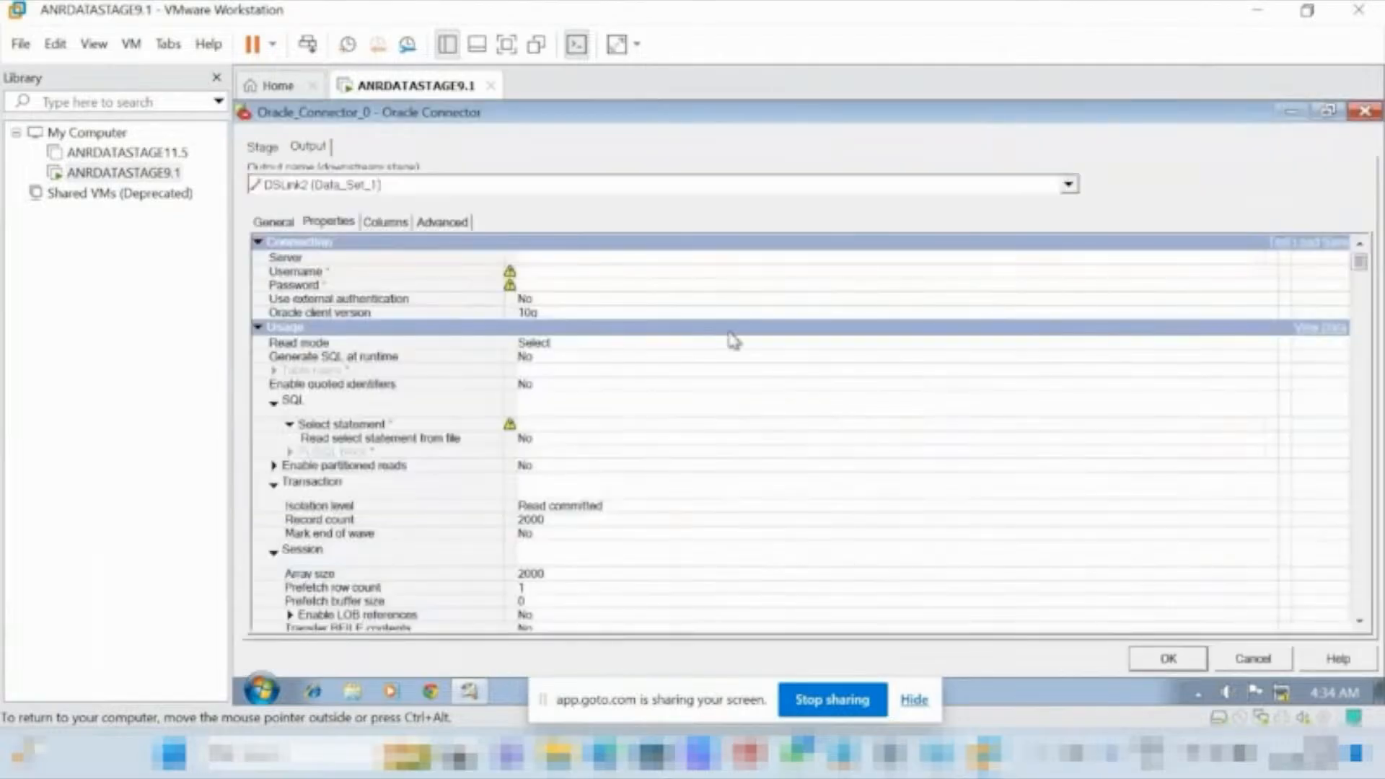
left_click(611, 256)
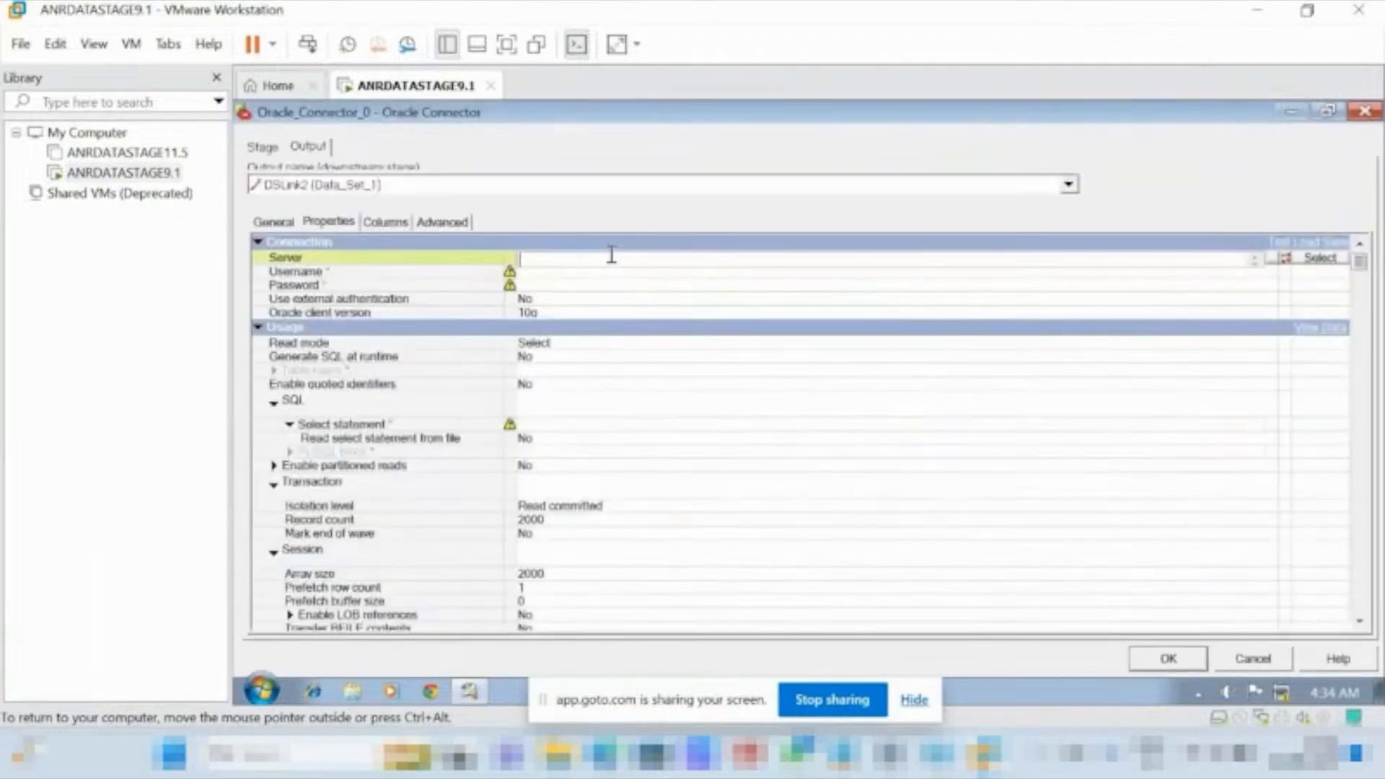
type("oracle")
left_click(553, 272)
type("scott")
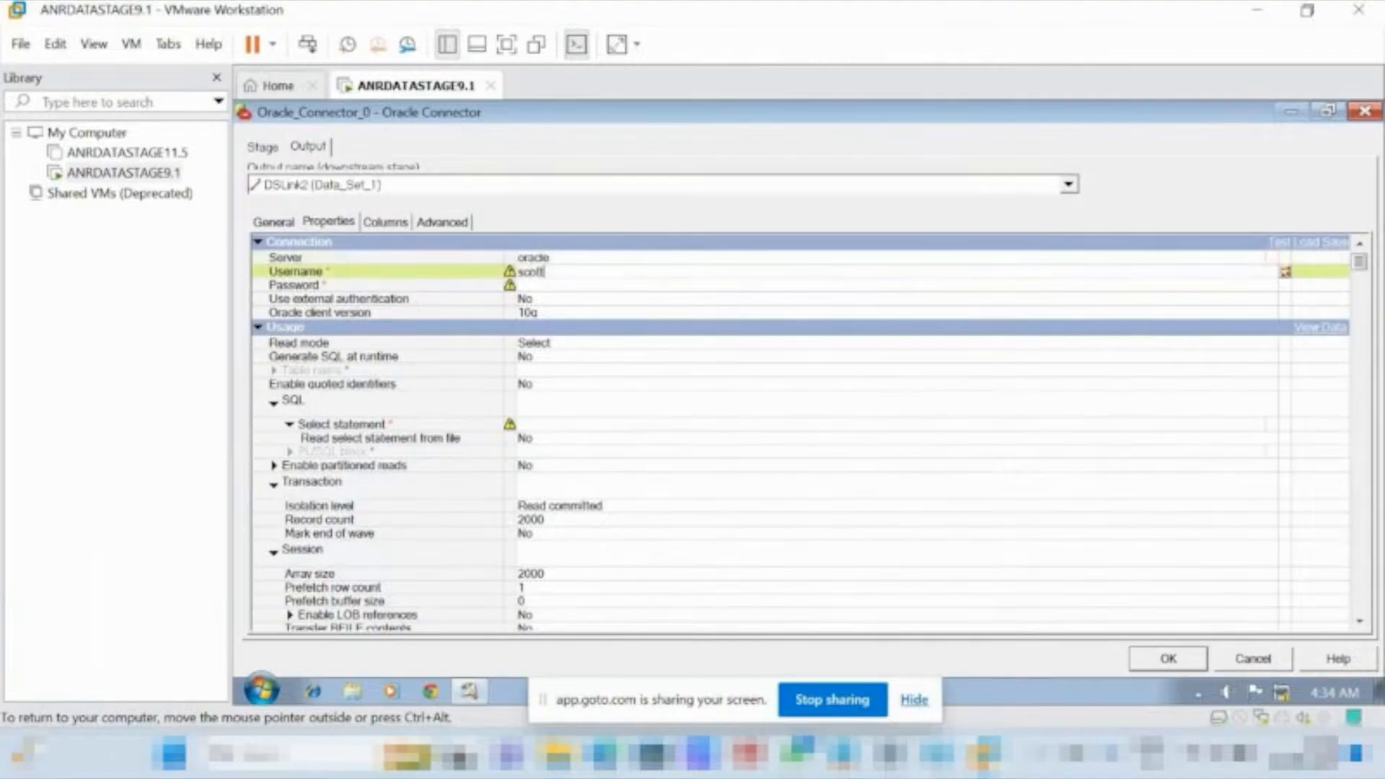
left_click(585, 285)
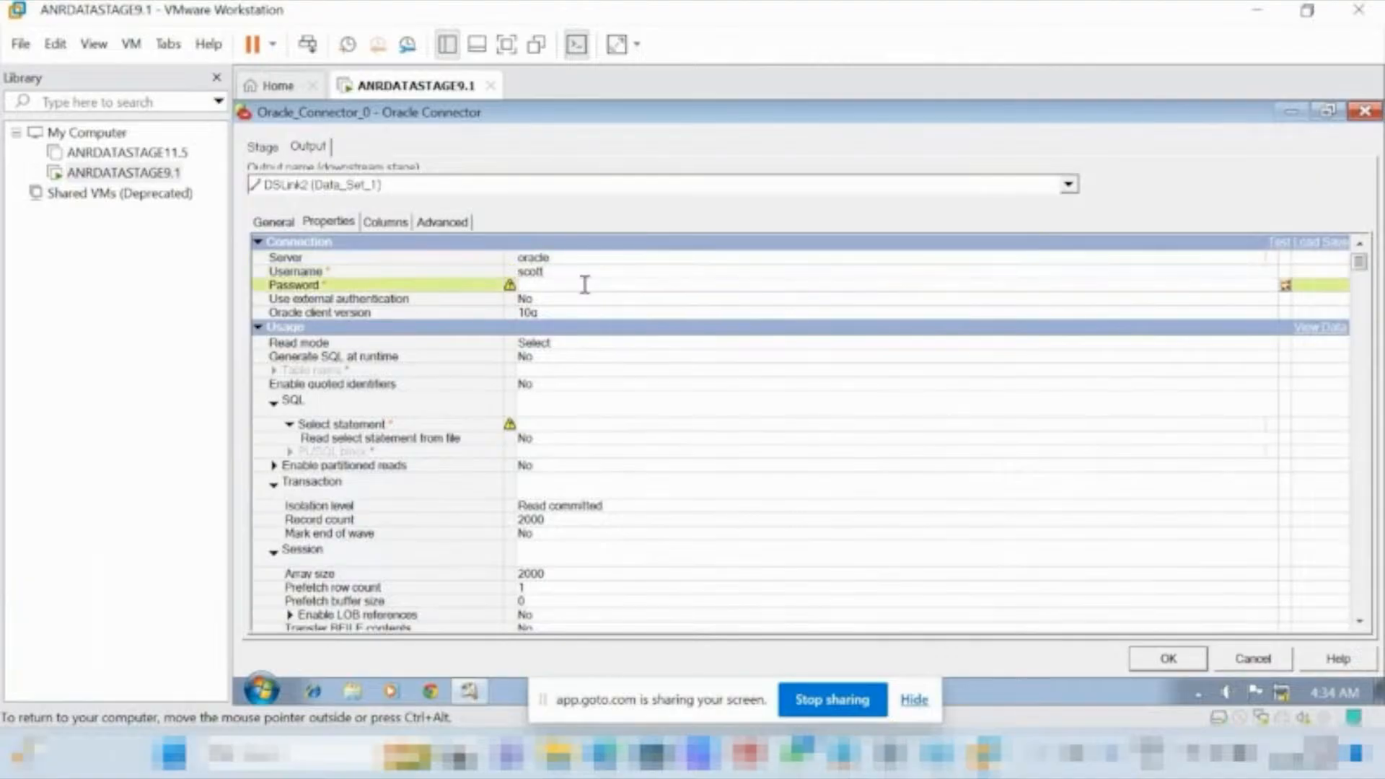
type("tiger")
Set the Oracle Connector to generate SQL at runtime and enter emp as the table name.
left_click(589, 359)
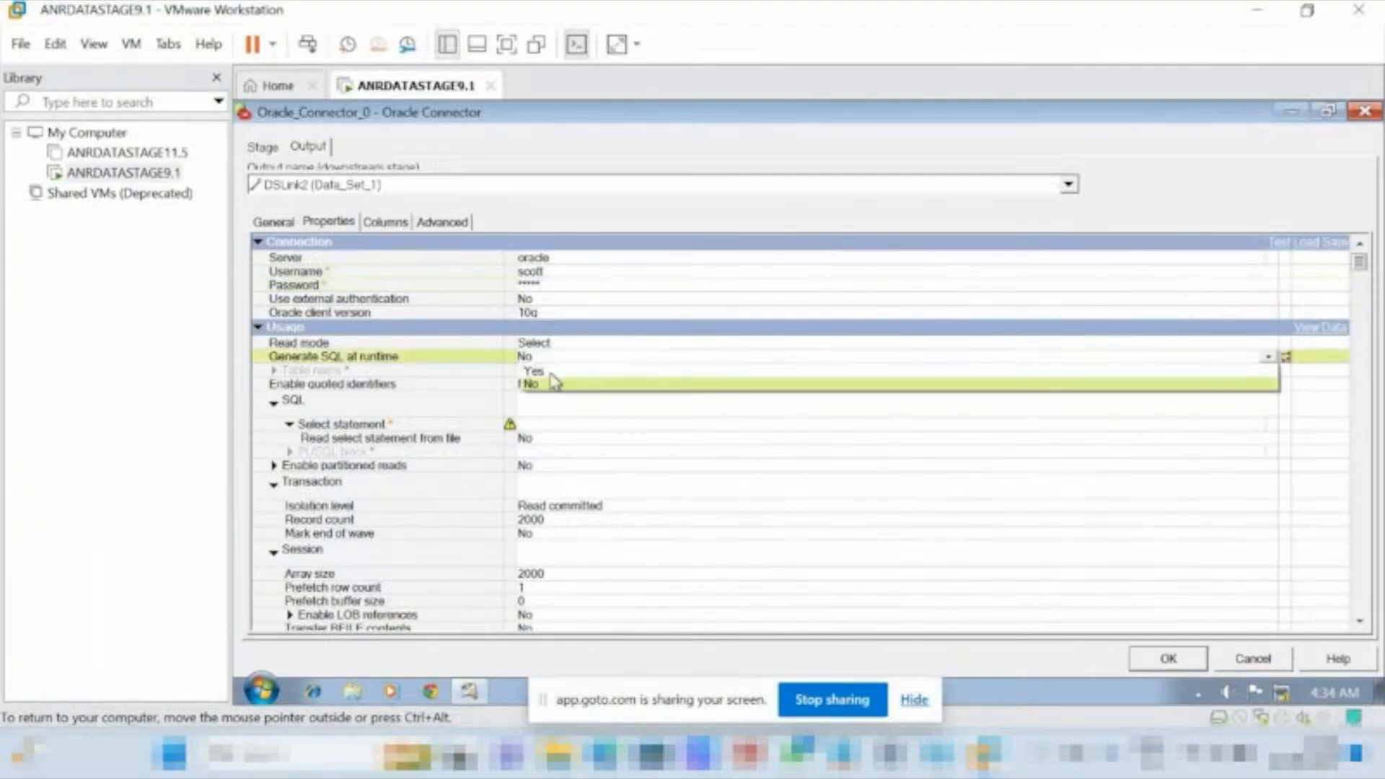
left_click(552, 370)
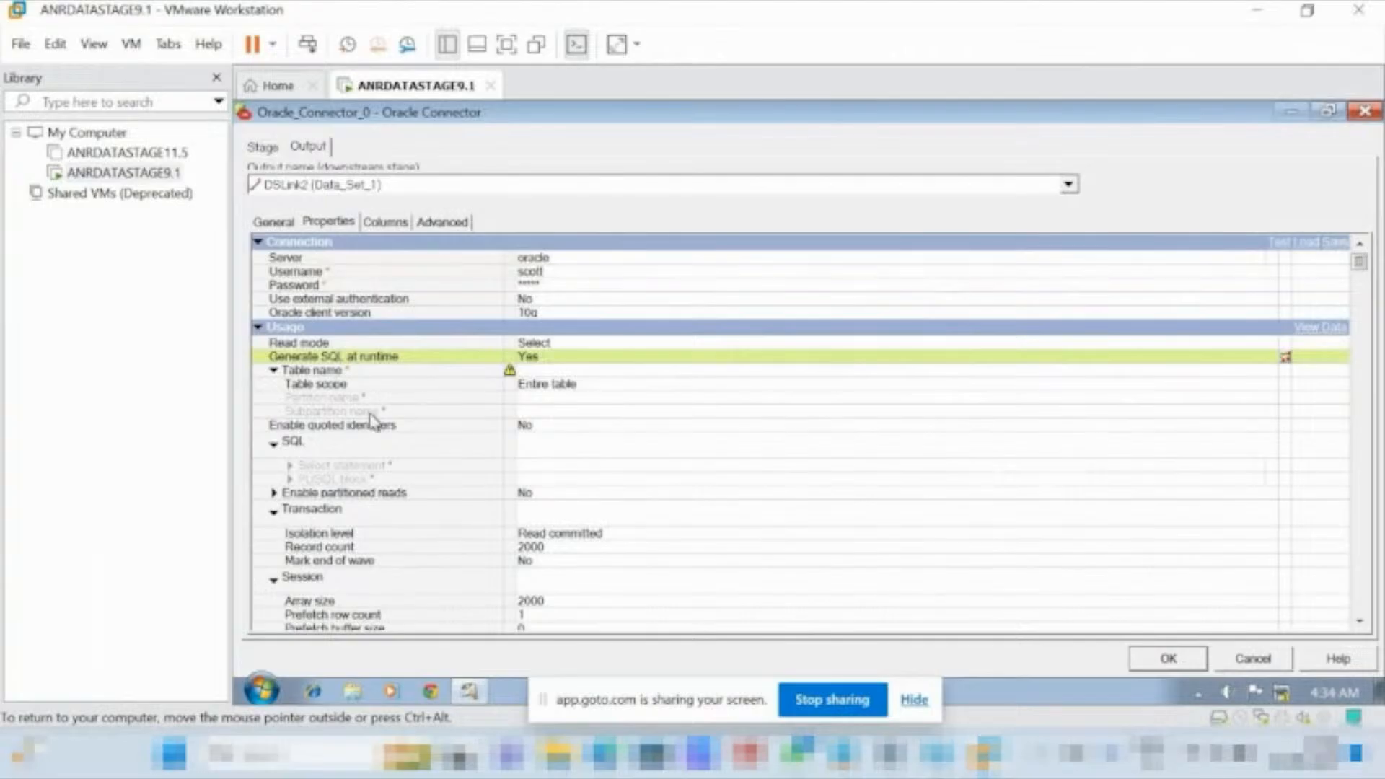
left_click(548, 369)
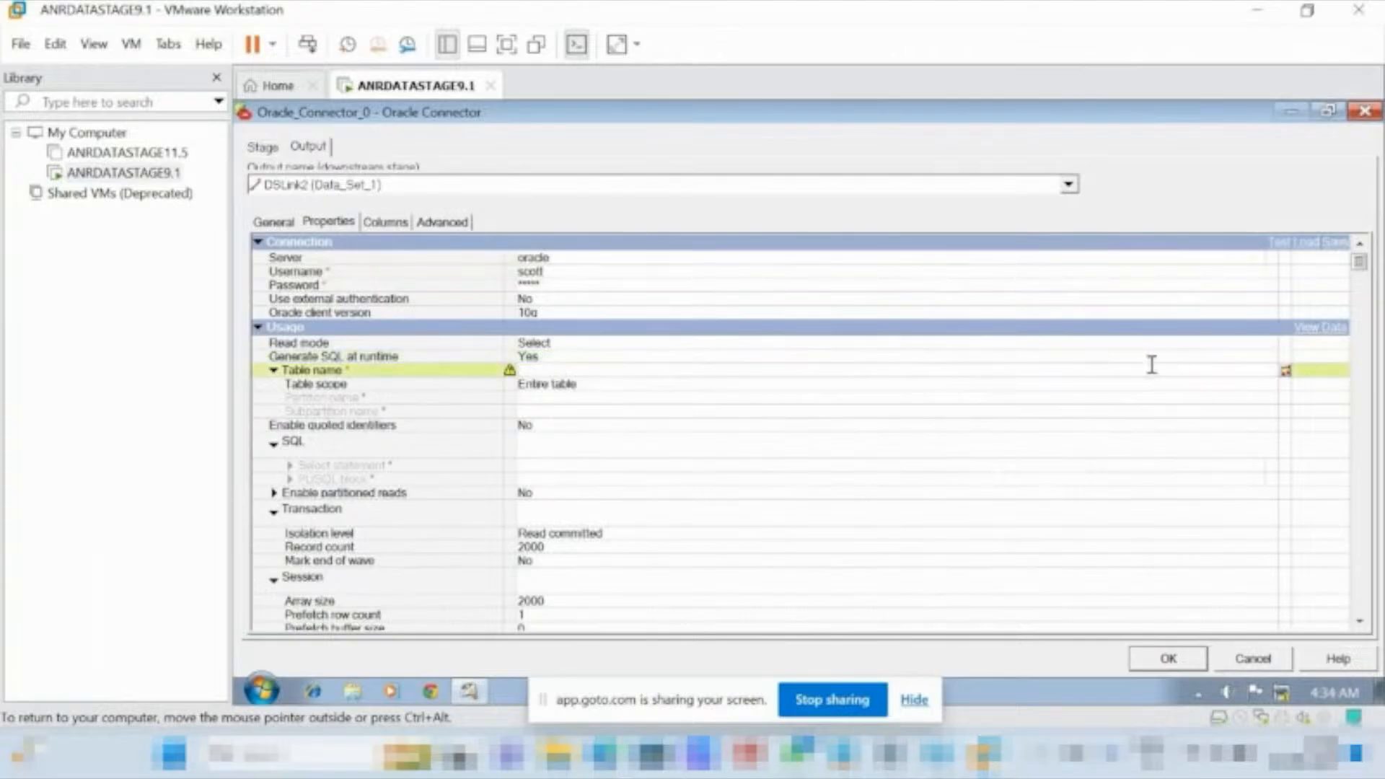
type("empl")
key("BackSpace")
Start loading column definitions for the connector's output link and expand the Table Definitions folder.
left_click(399, 223)
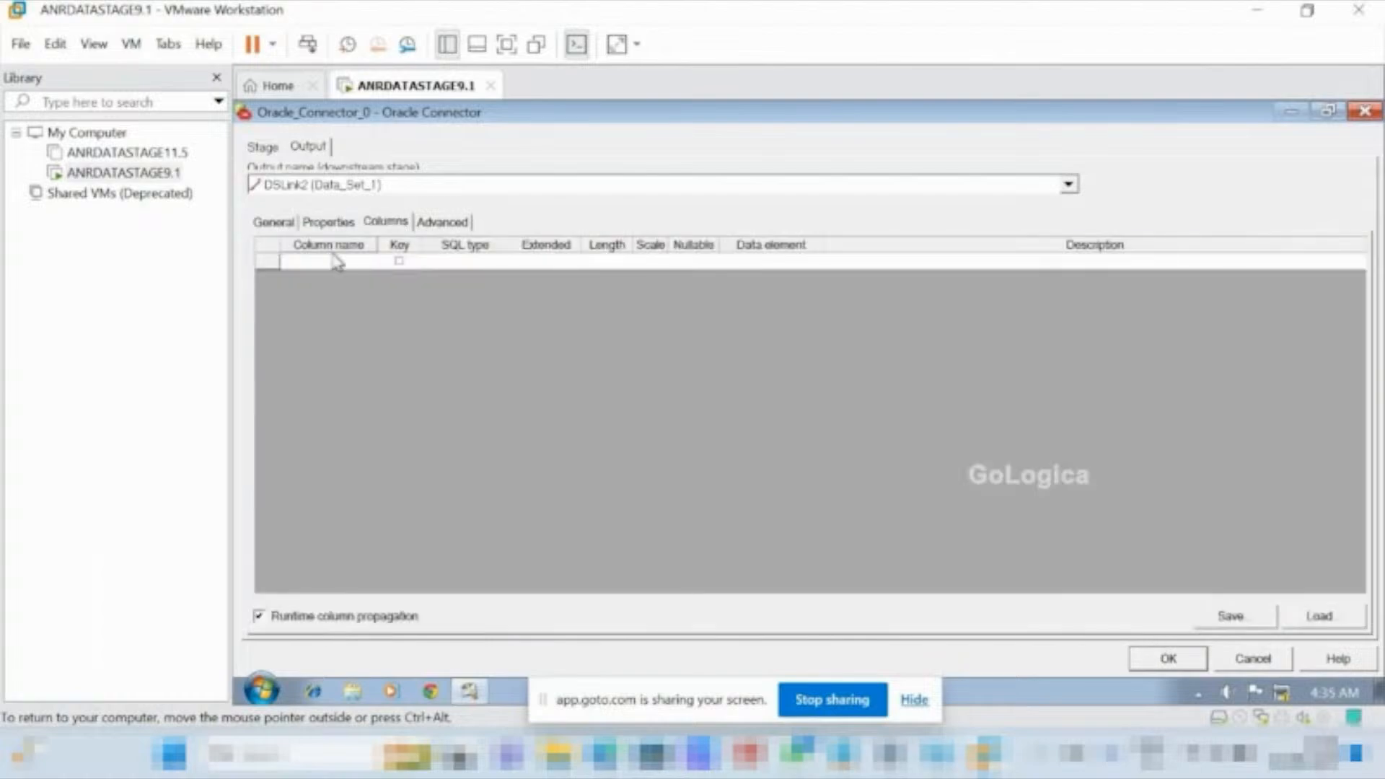
left_click(1319, 617)
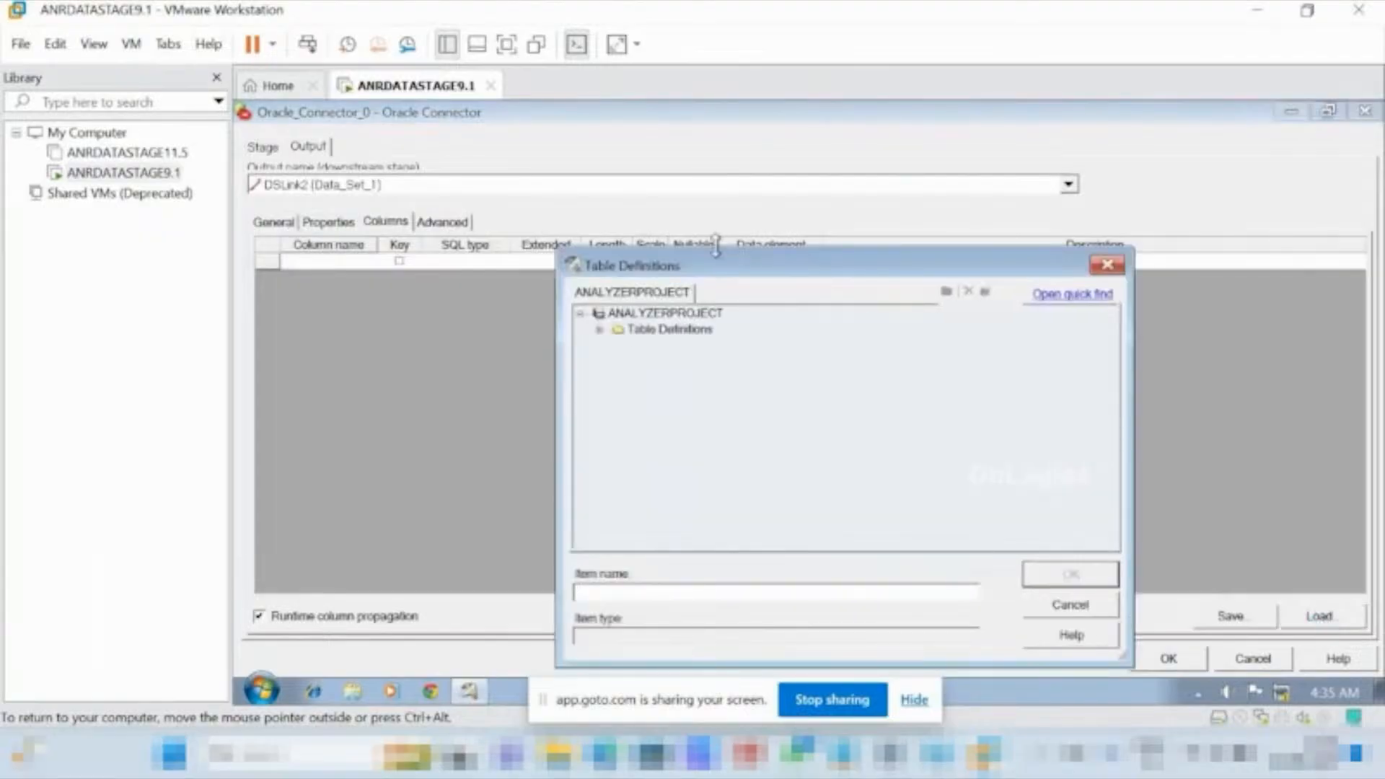
left_click(599, 331)
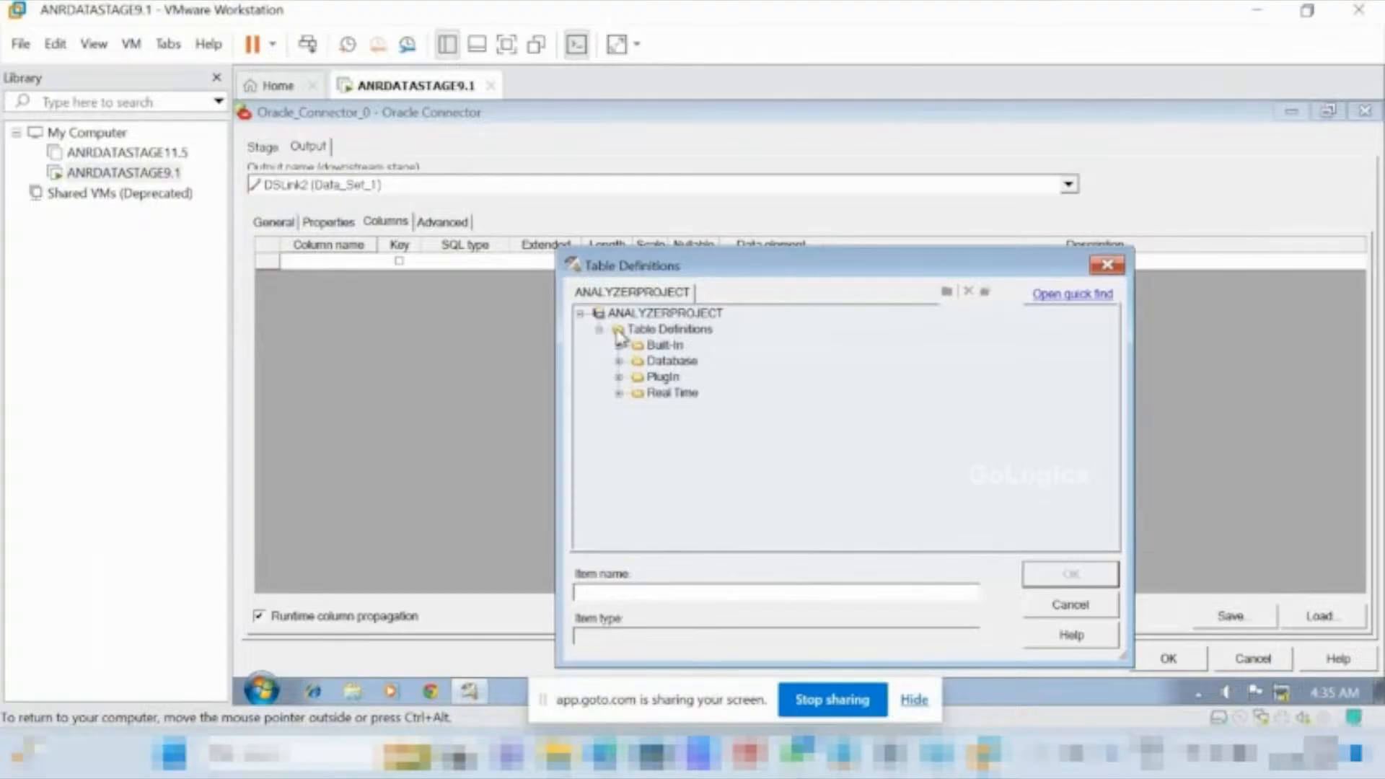
Start importing plug-in metadata definitions into Table Definitions using the ORAOCI9 plug-in.
right_click(619, 334)
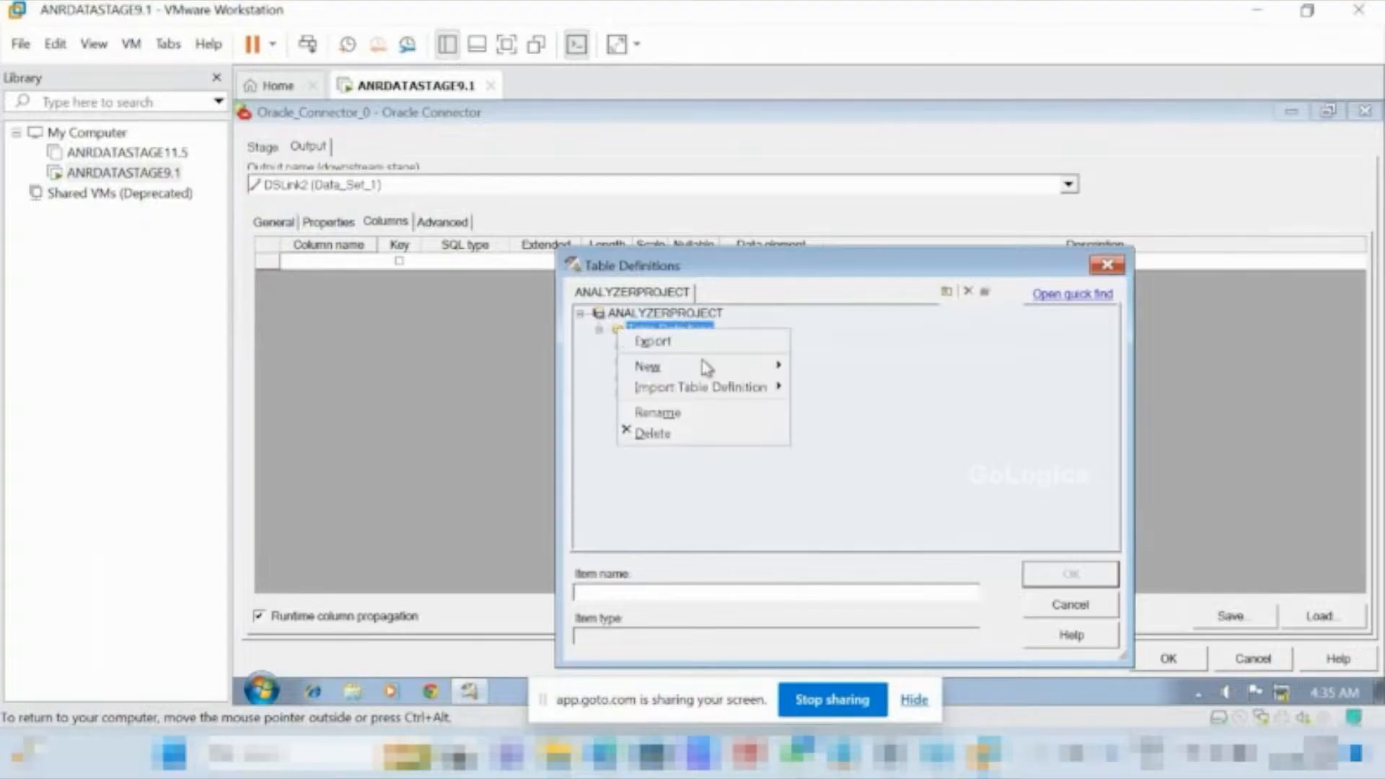
mouse_move(731, 395)
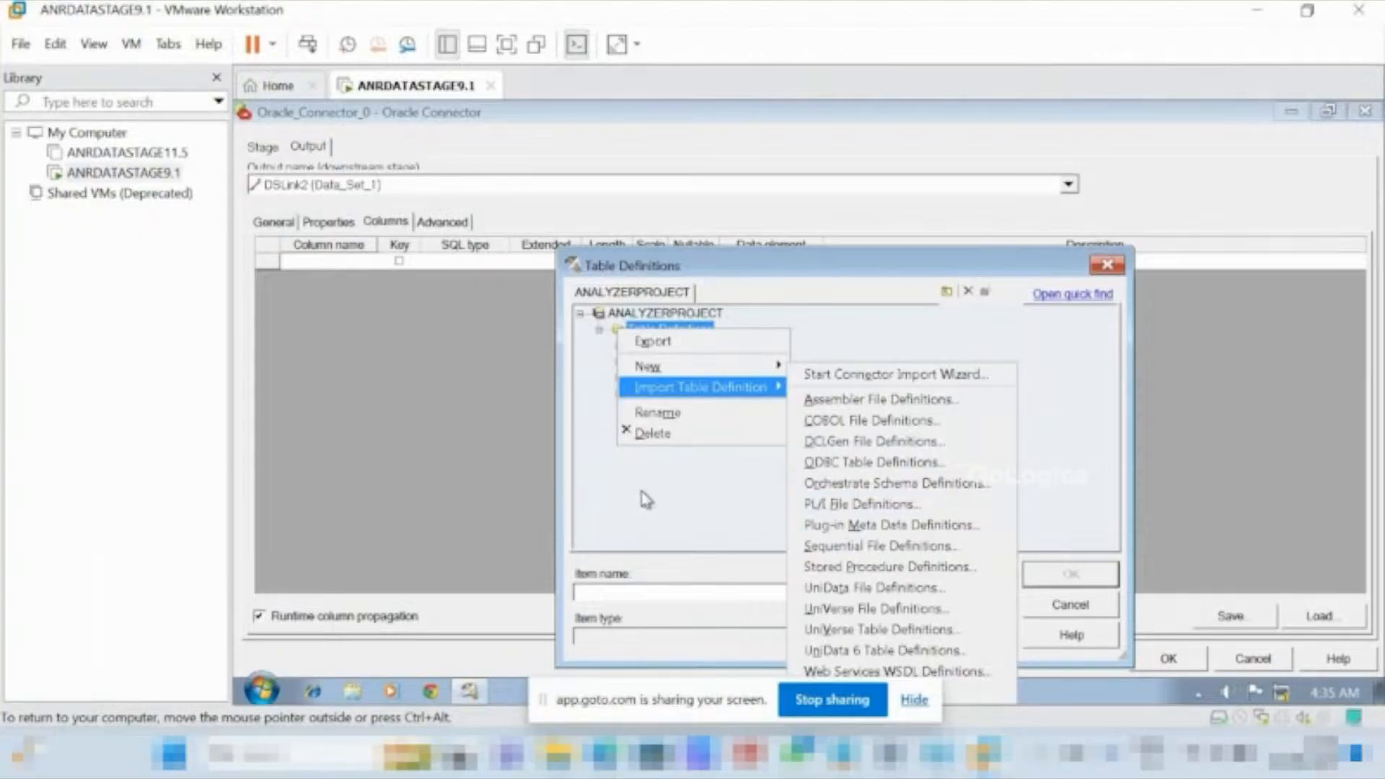
left_click(851, 525)
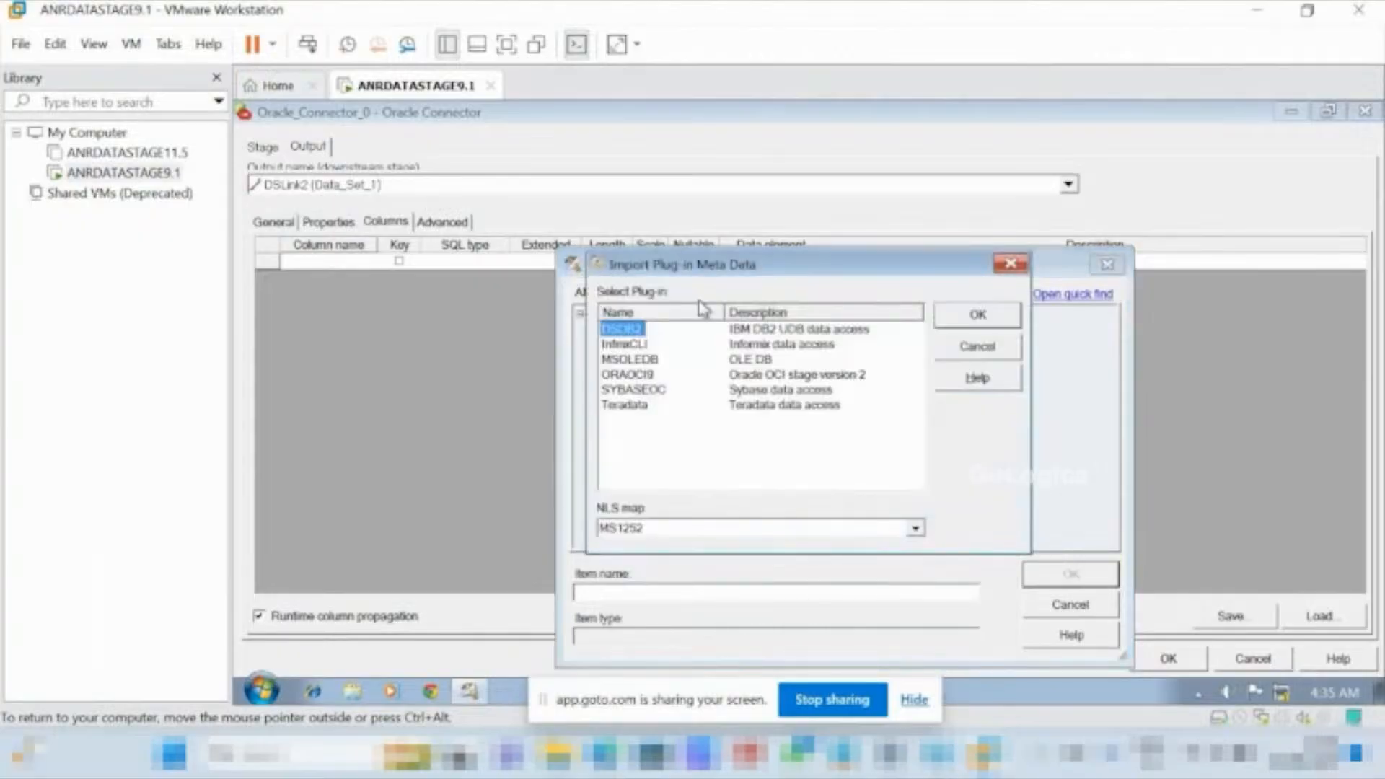
left_click(627, 374)
left_click(975, 316)
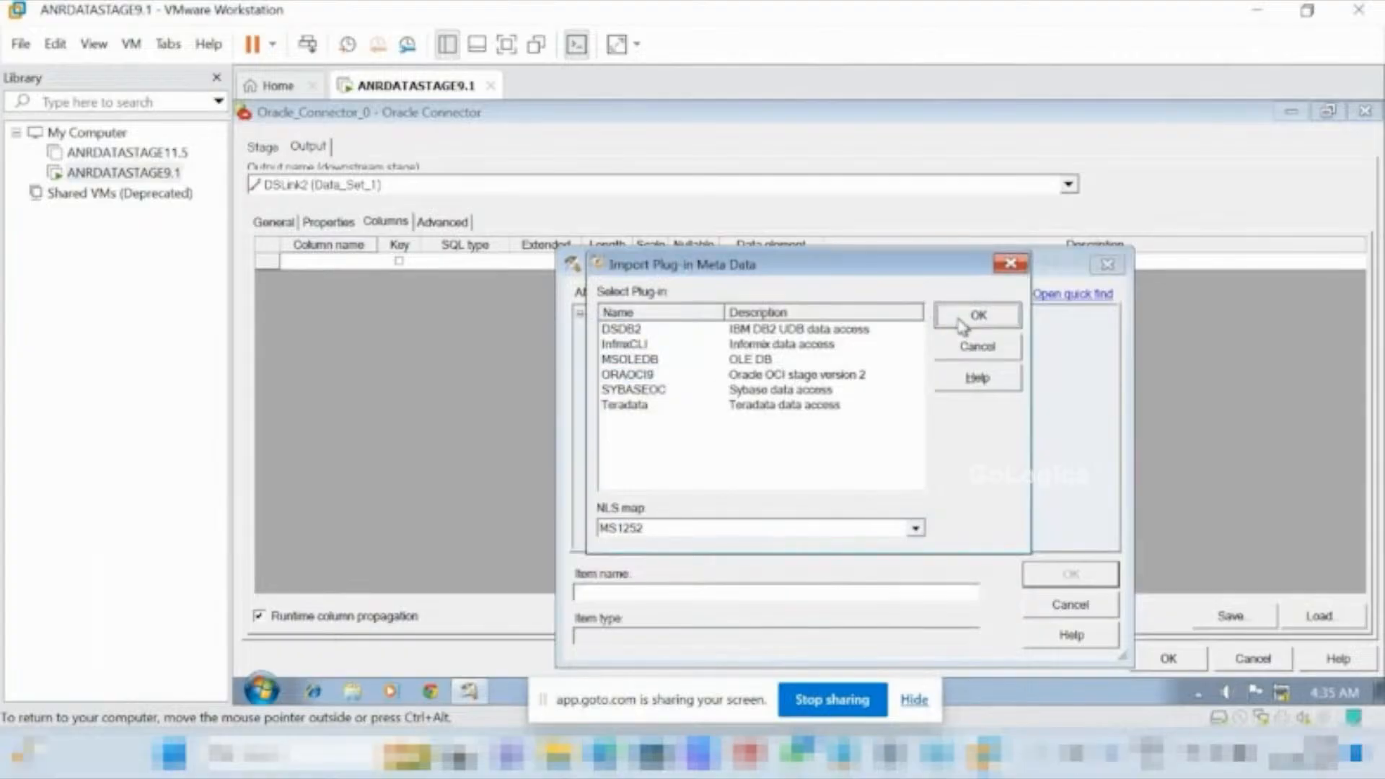
Set the import's database source name to oracle, enter the user ID and password, and continue to the owner selection.
left_click(683, 318)
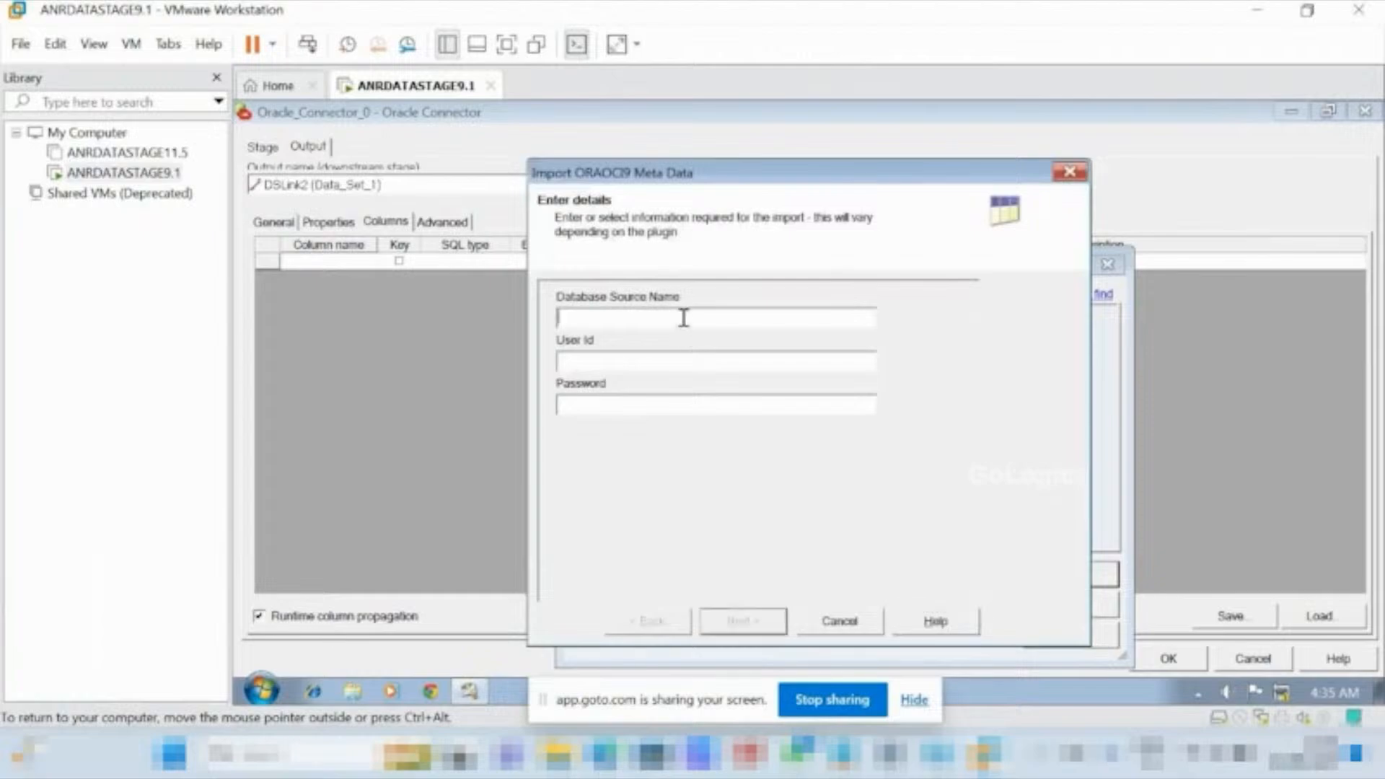
type("sc")
key("BackSpace")
key("BackSpace")
type("oracle")
left_click(689, 362)
type("scott")
left_click(612, 402)
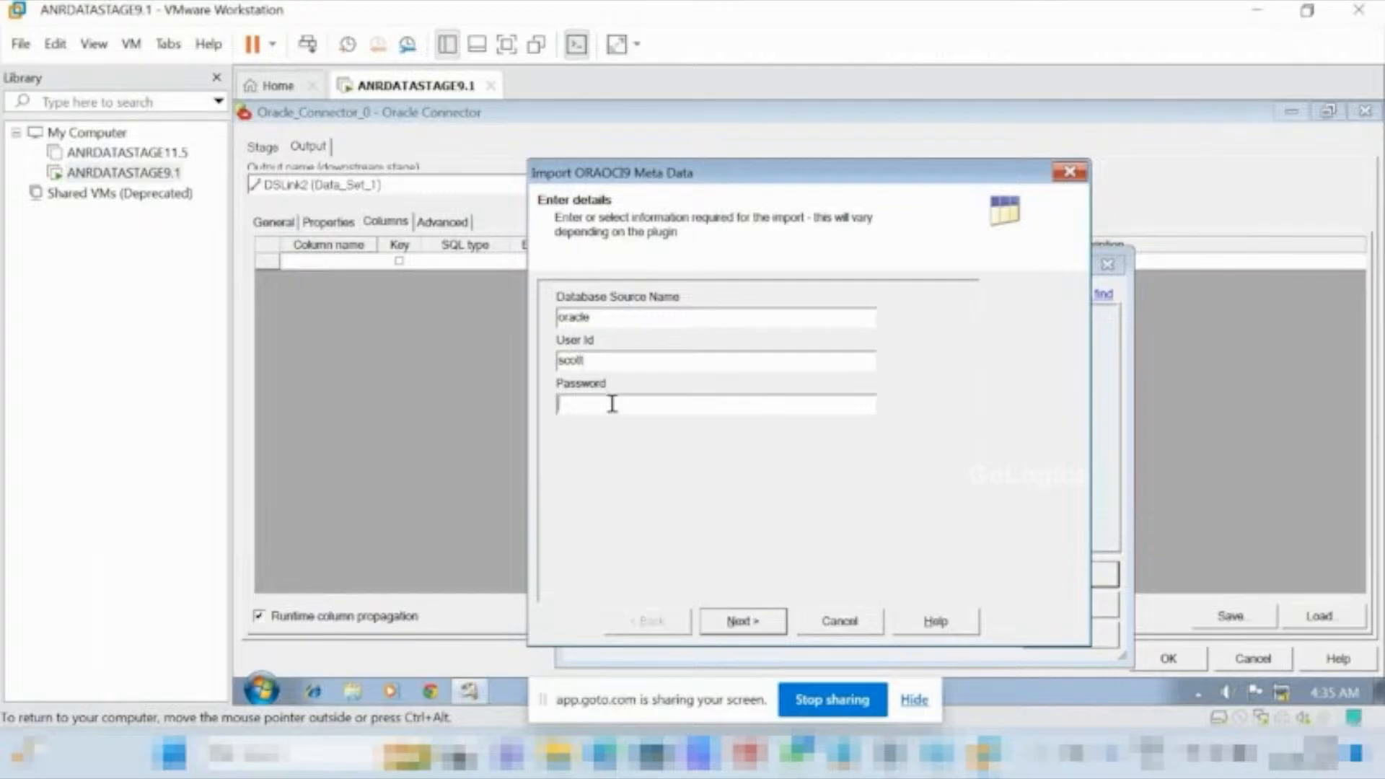
type("tiger")
left_click(754, 622)
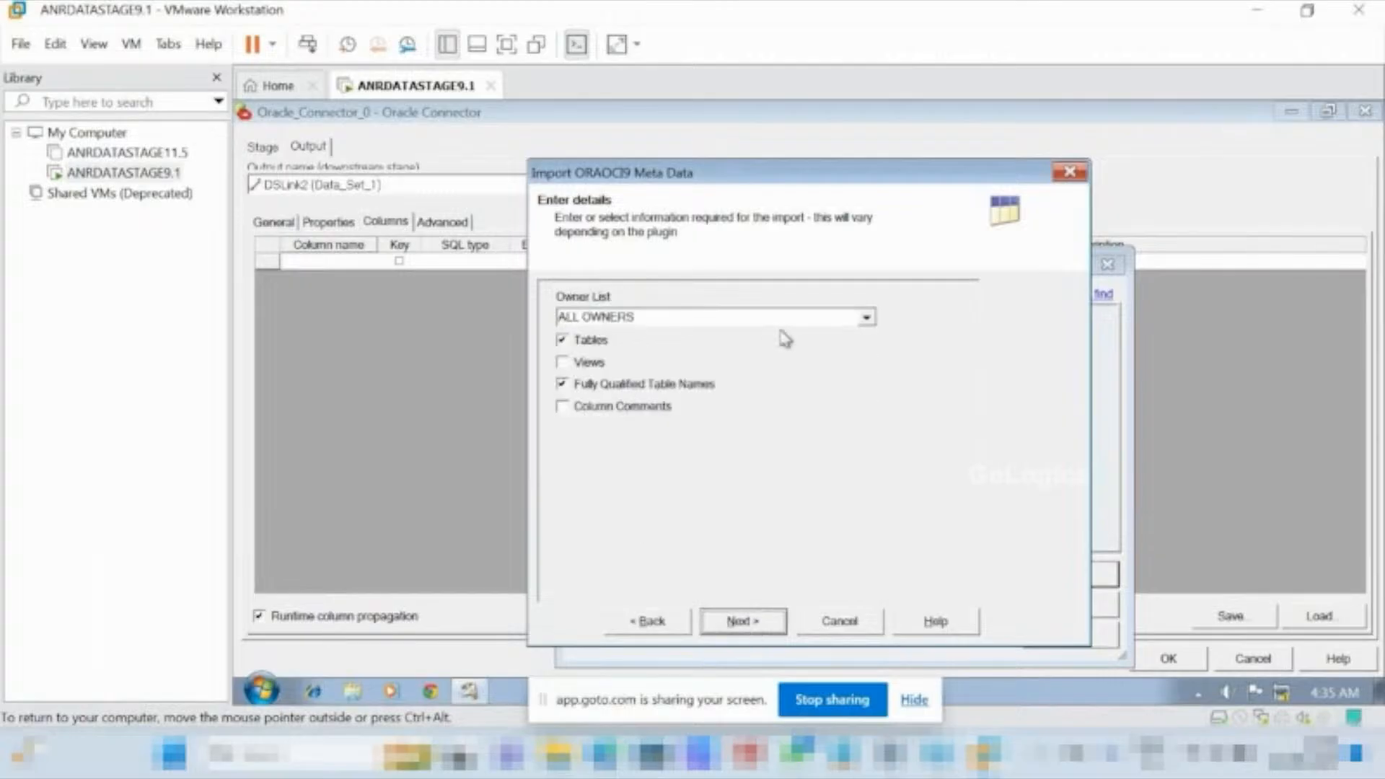
Limit the metadata import to the SCOTT owner with views included, and continue to the table selection.
left_click(866, 317)
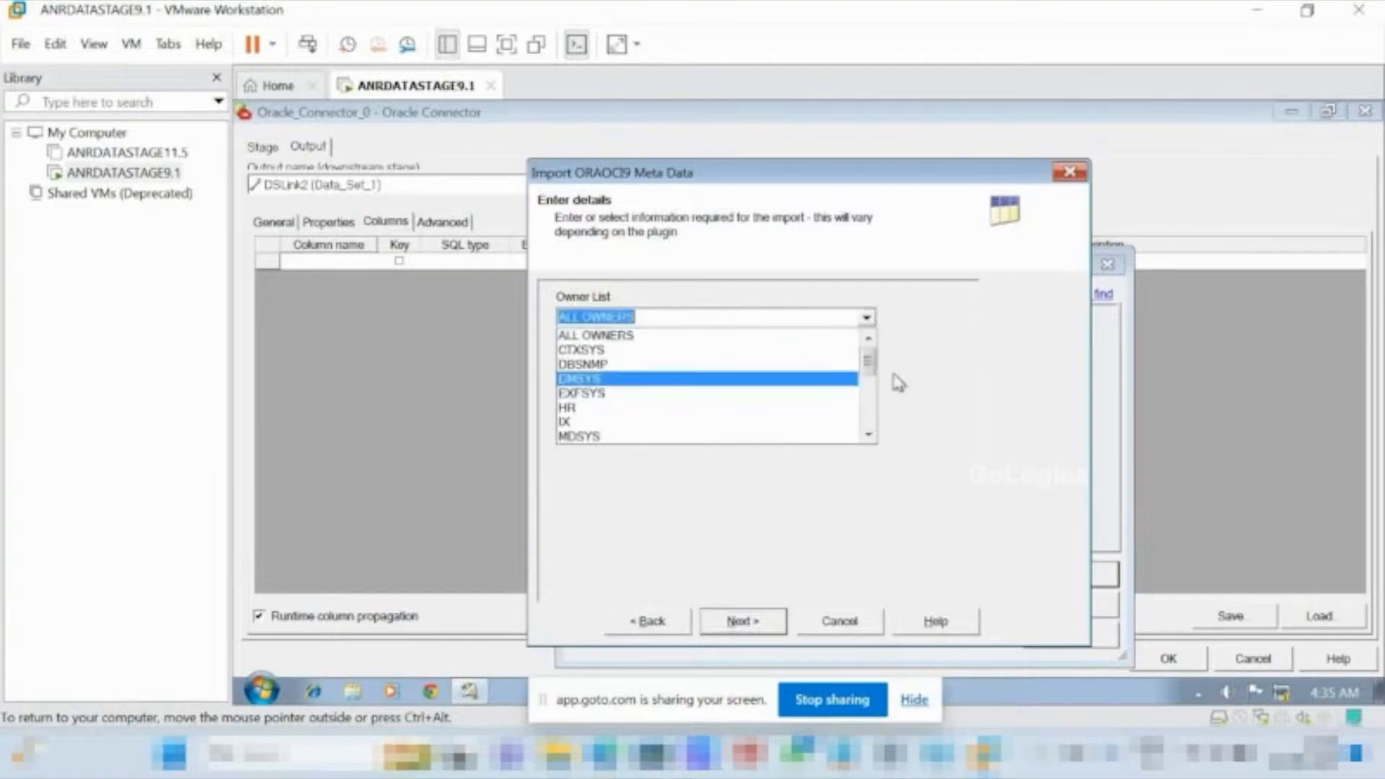
left_click(869, 434)
left_click(868, 434)
left_click(868, 435)
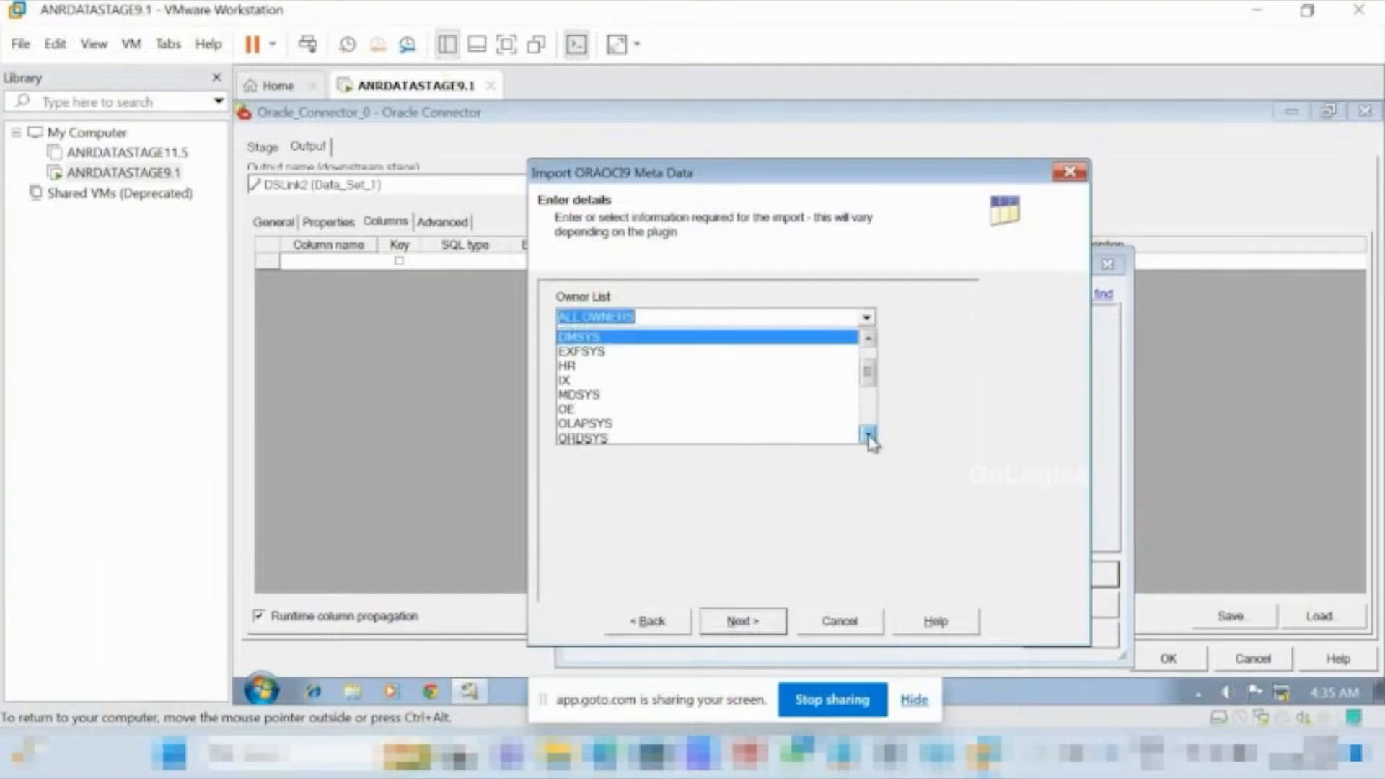
left_click(869, 435)
left_click(869, 435)
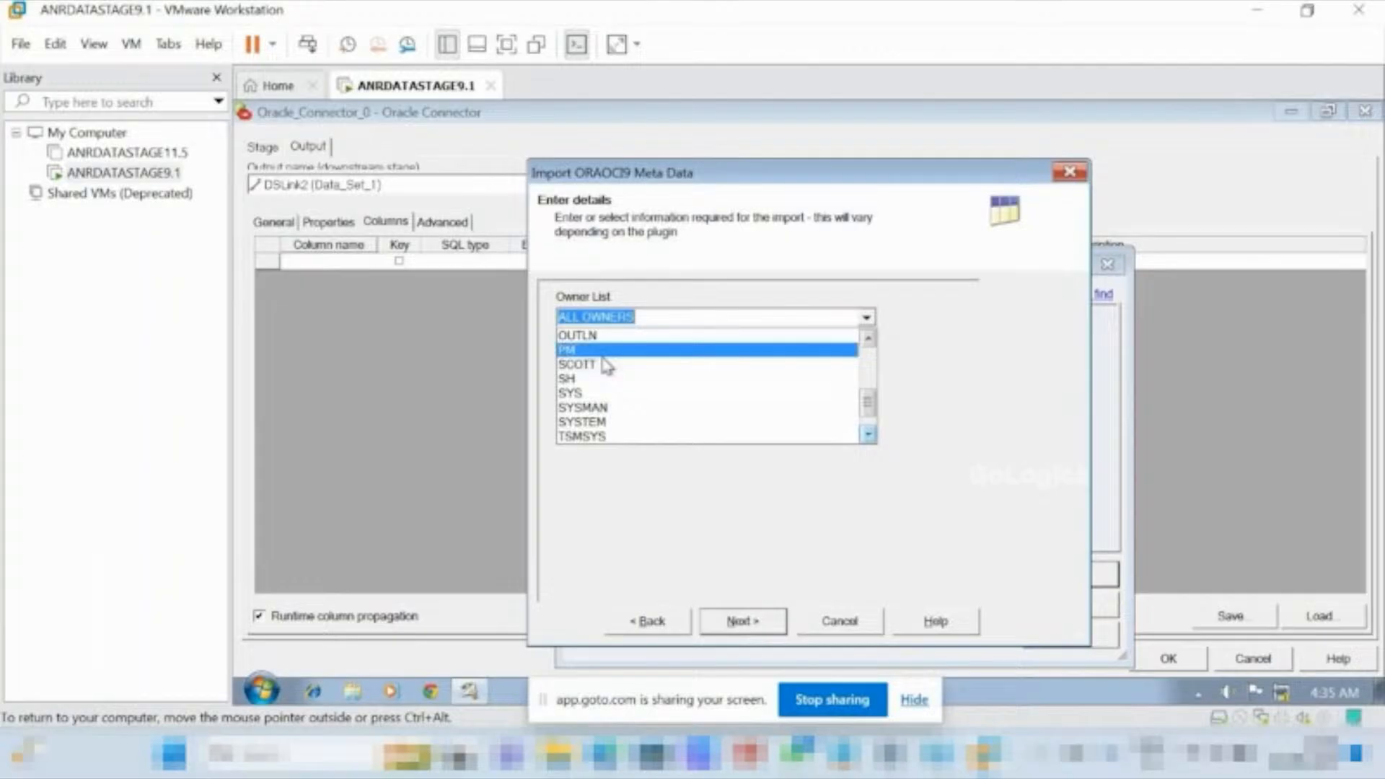
left_click(606, 364)
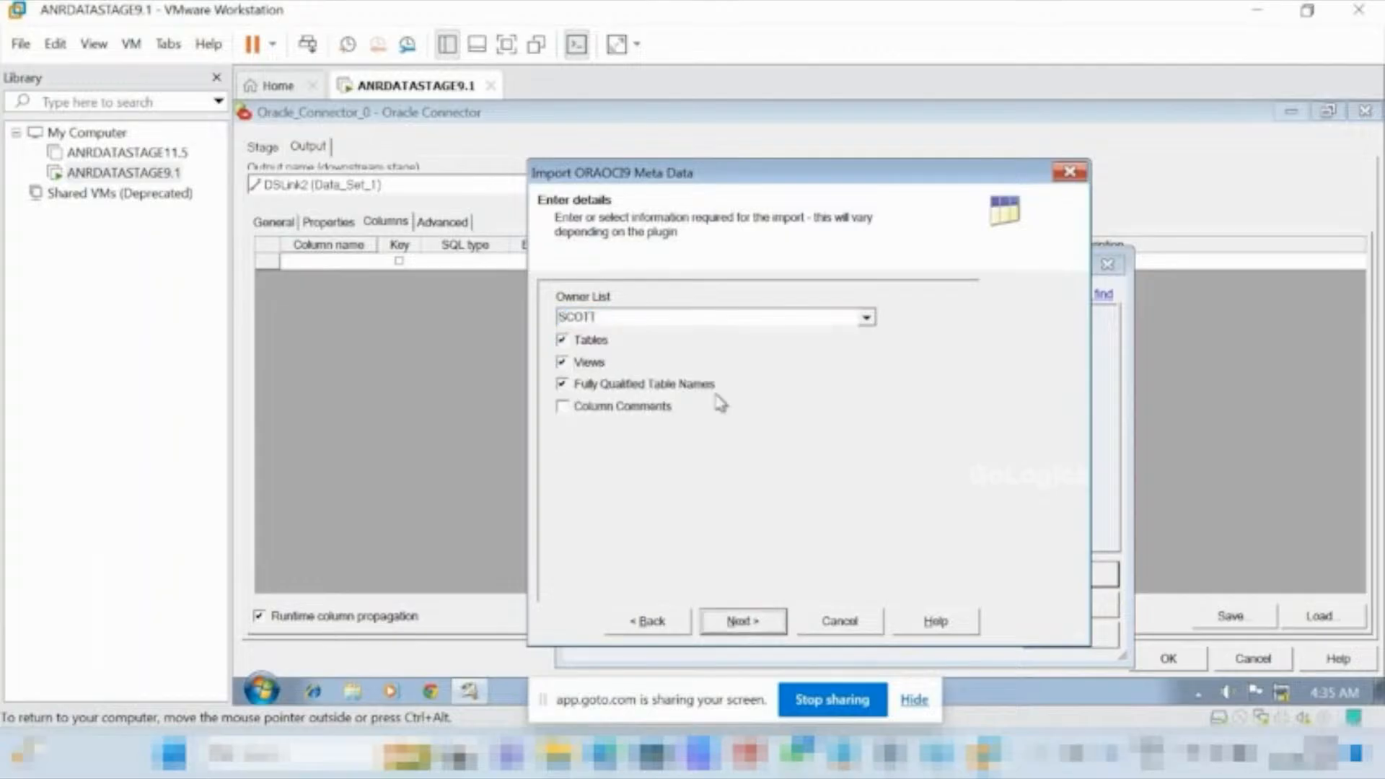
left_click(747, 622)
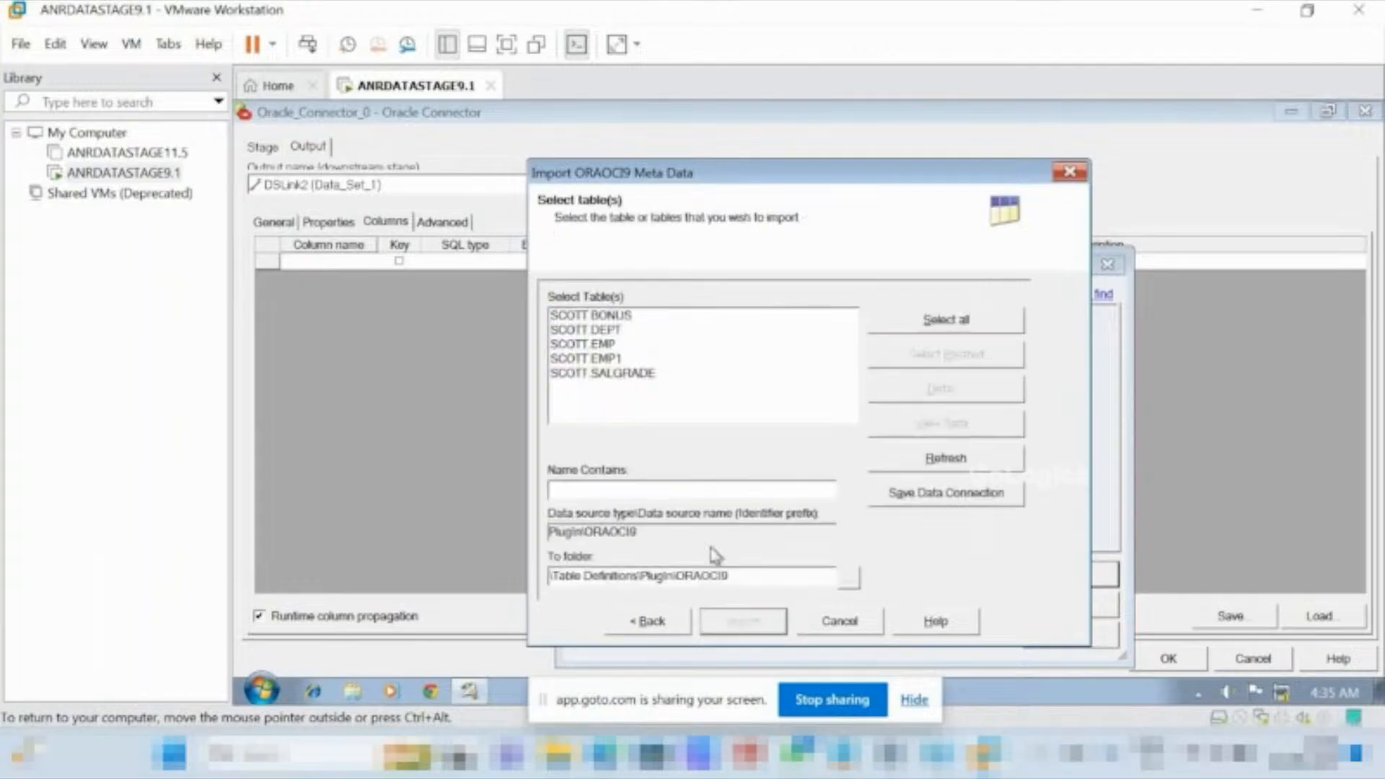
Try to import the SCOTT.EMP table definition into the PlugIn\ORAOCI9 folder, and cancel instead of overwriting the existing definition.
left_click(588, 344)
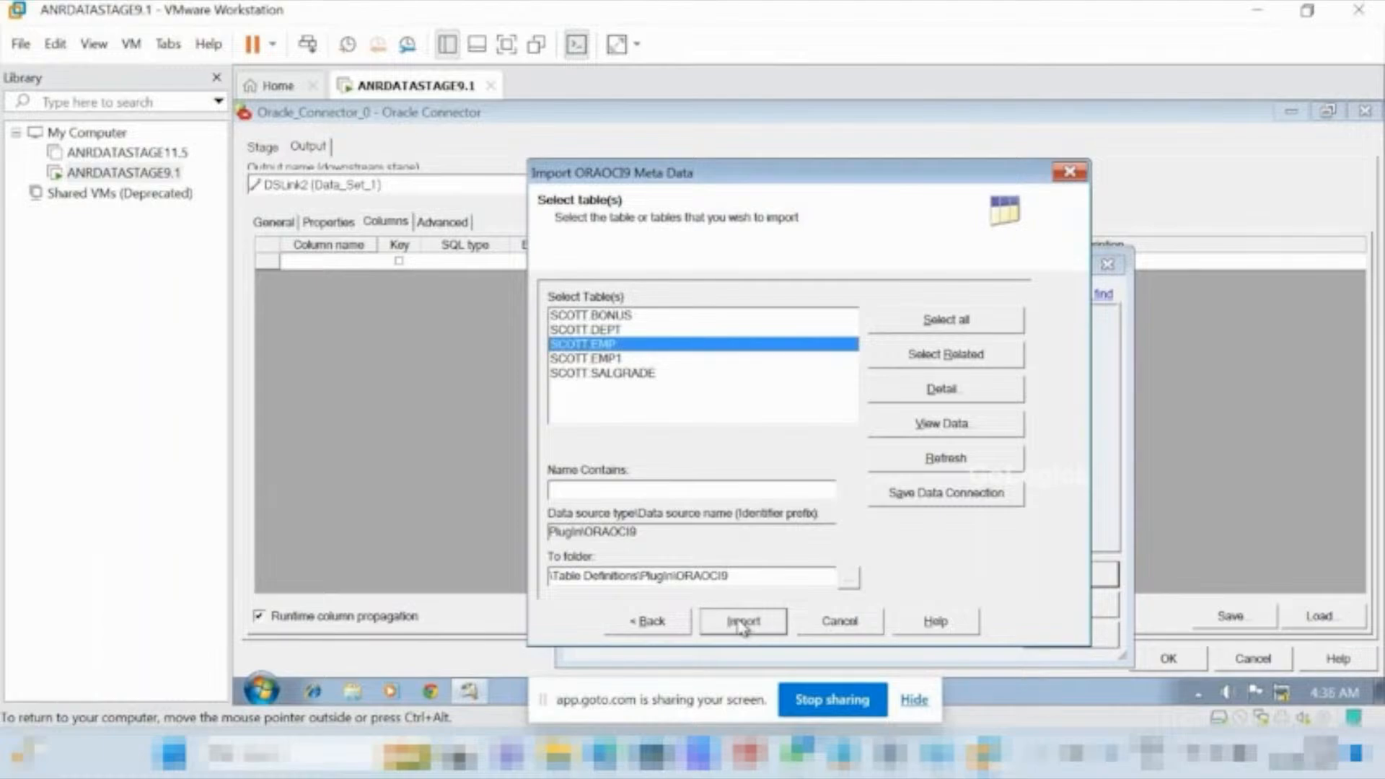
left_click(742, 623)
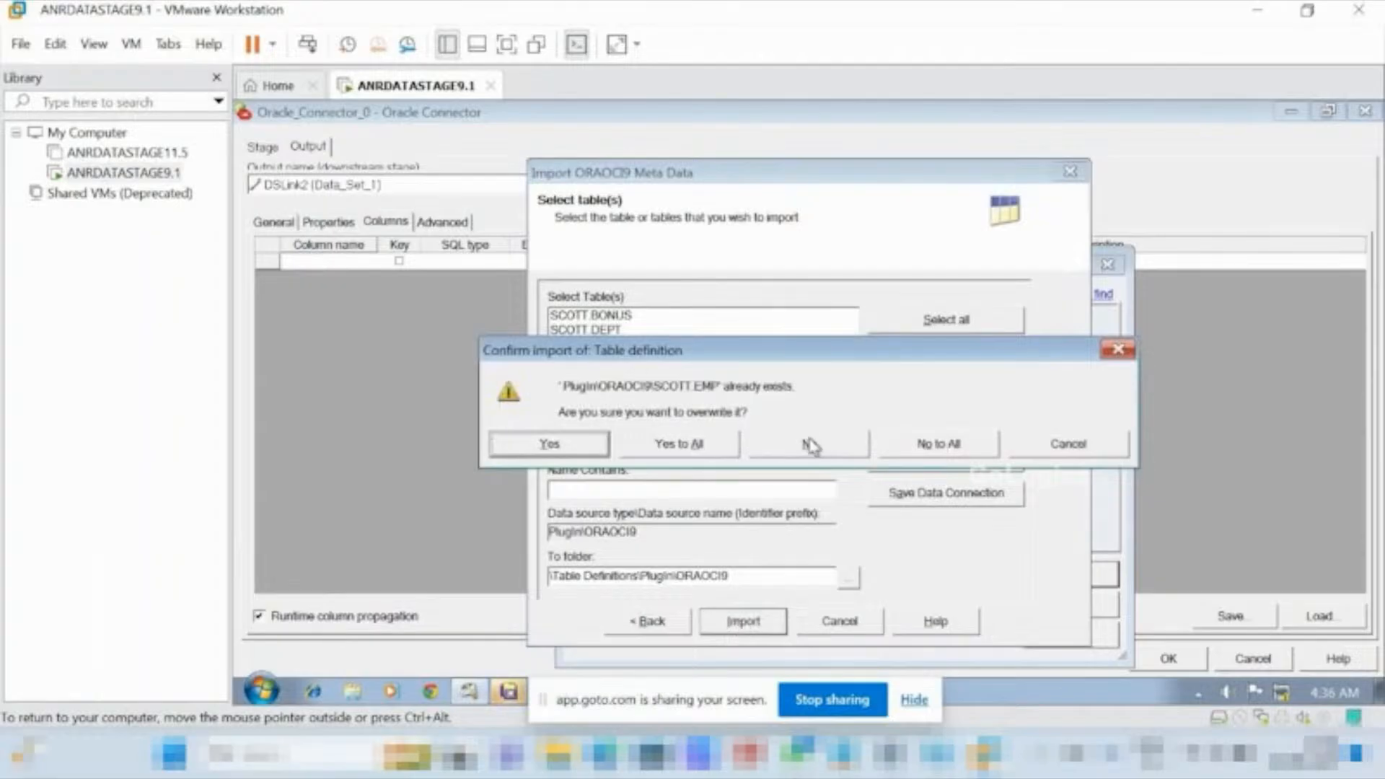
left_click(1036, 455)
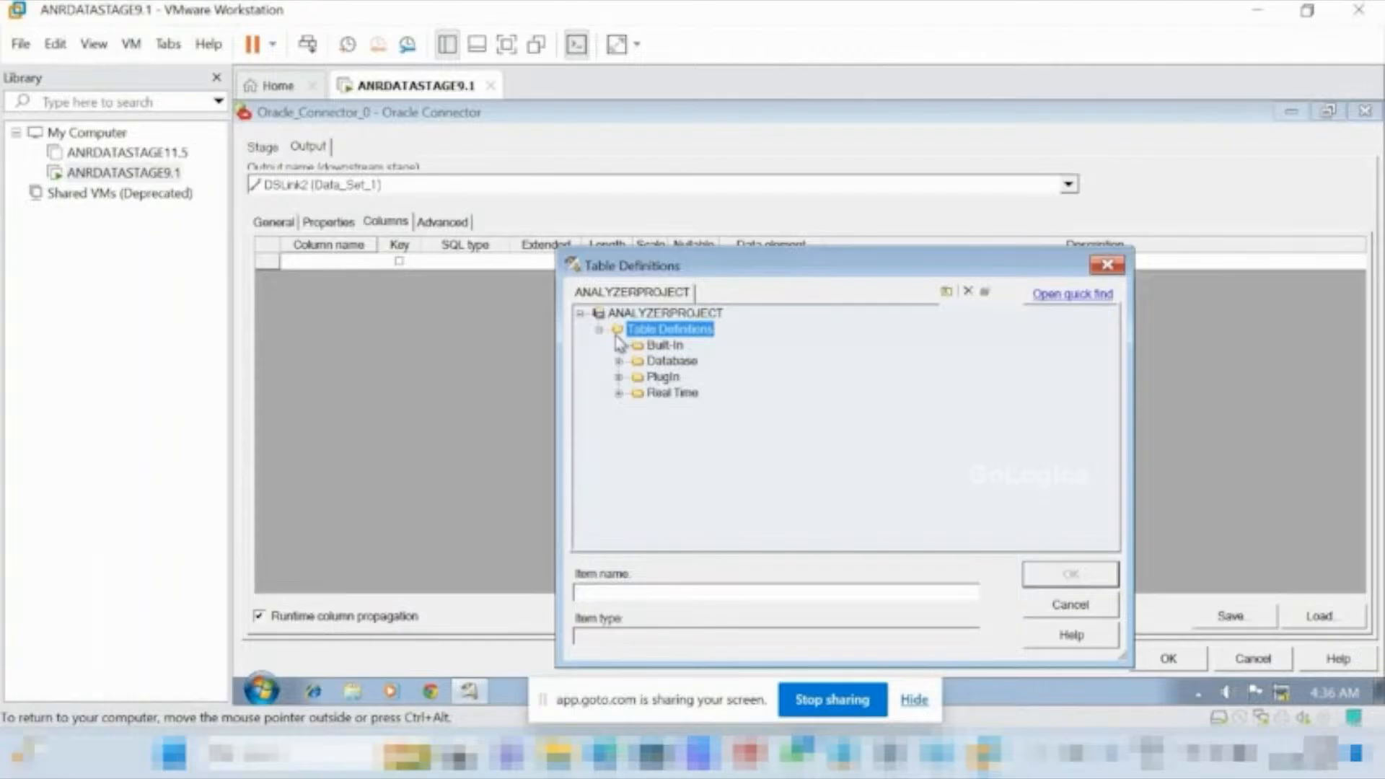
Choose the SCOTT.EMP table definition from the PlugIn\ORAOCI9 folder as the source for the Oracle connector's output columns.
left_click(618, 376)
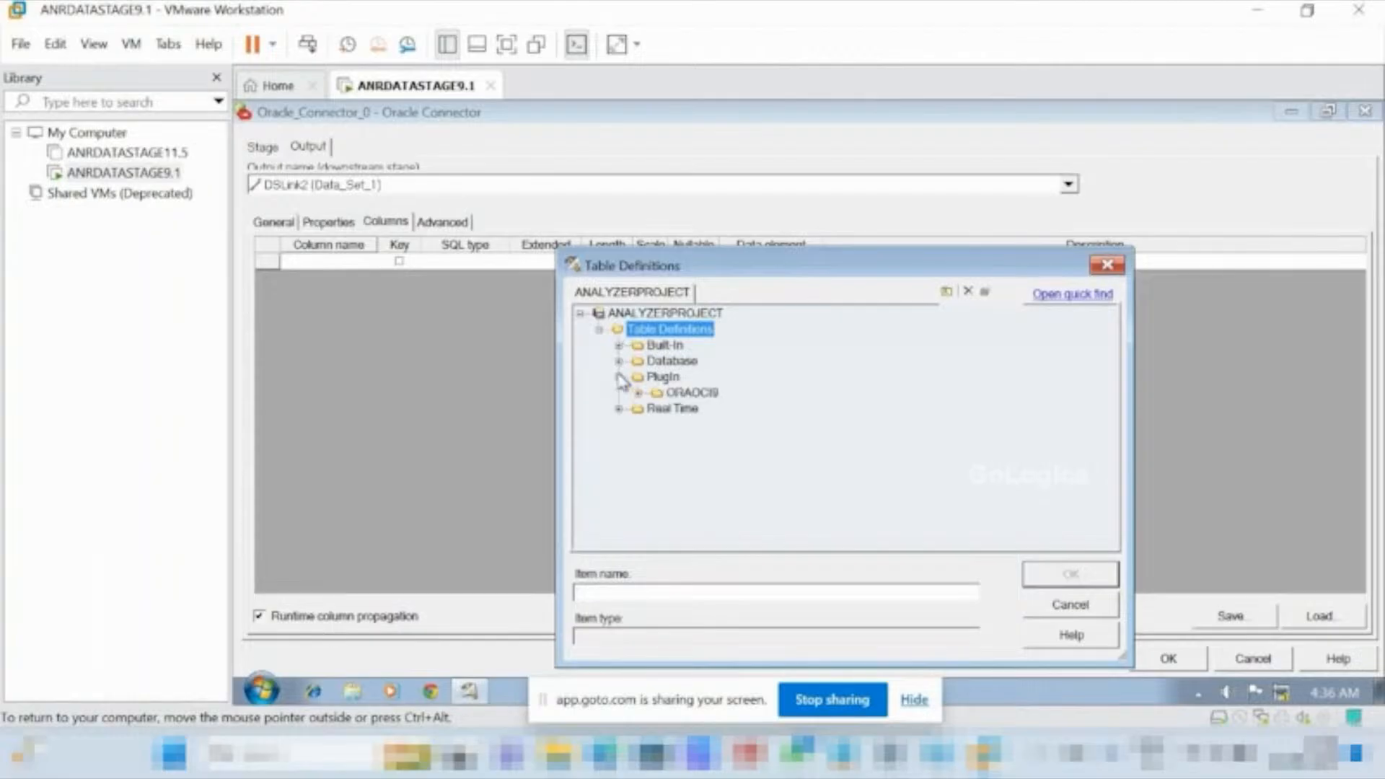
left_click(638, 393)
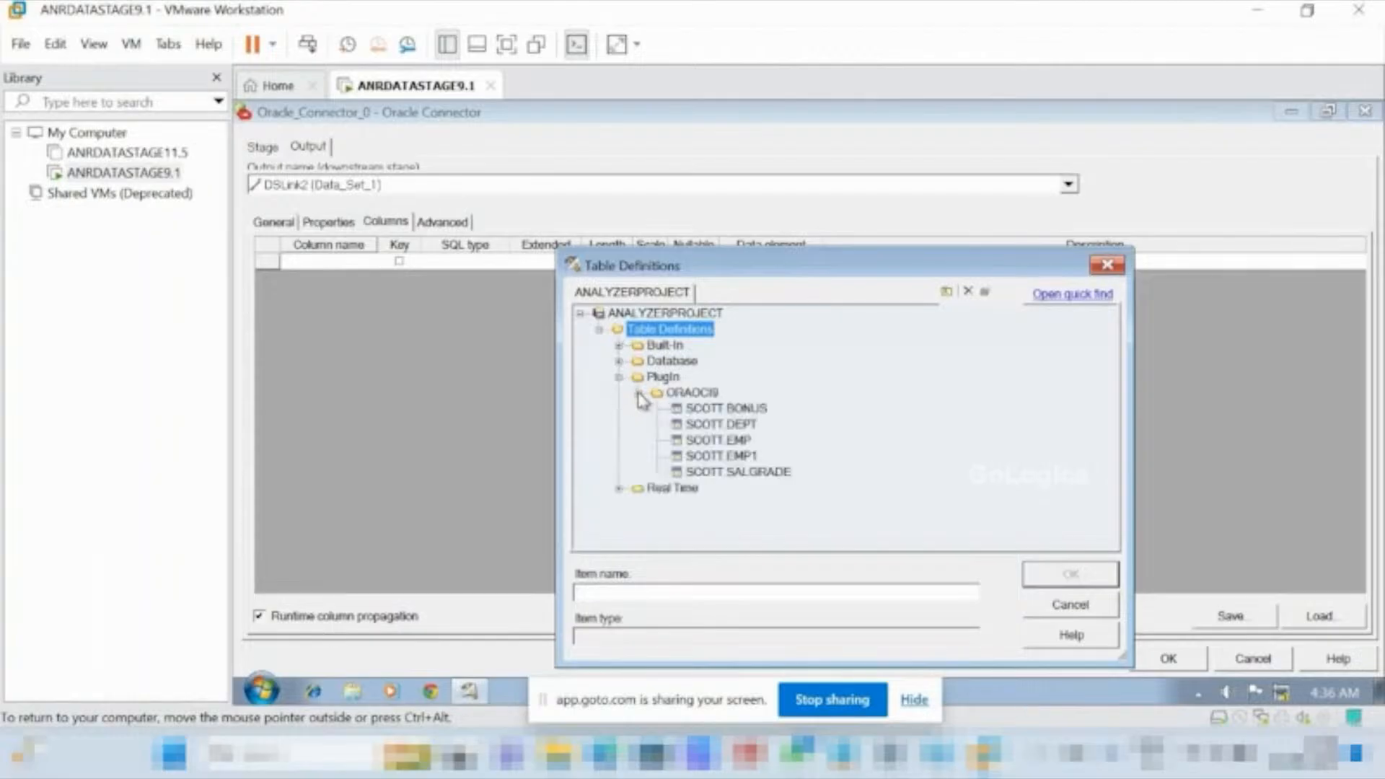
left_click(714, 441)
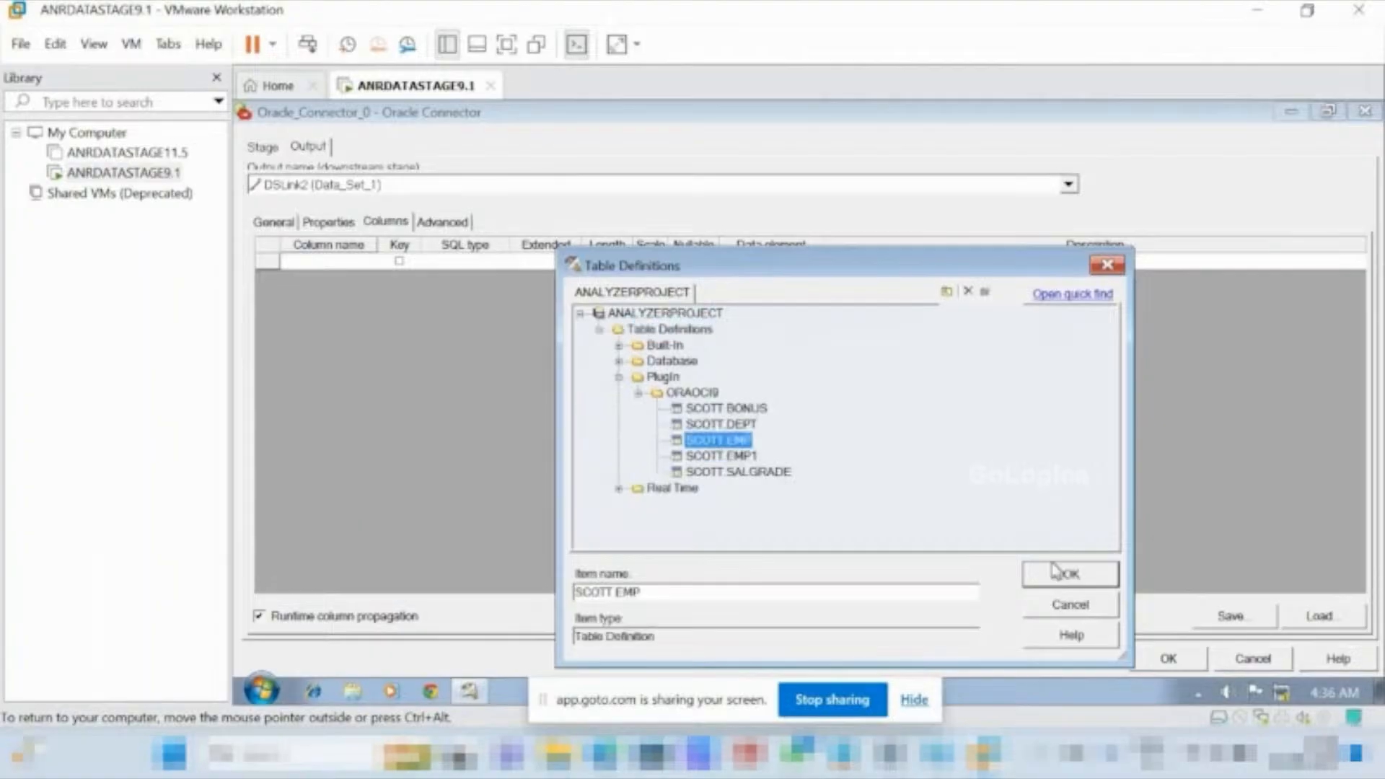
left_click(1069, 574)
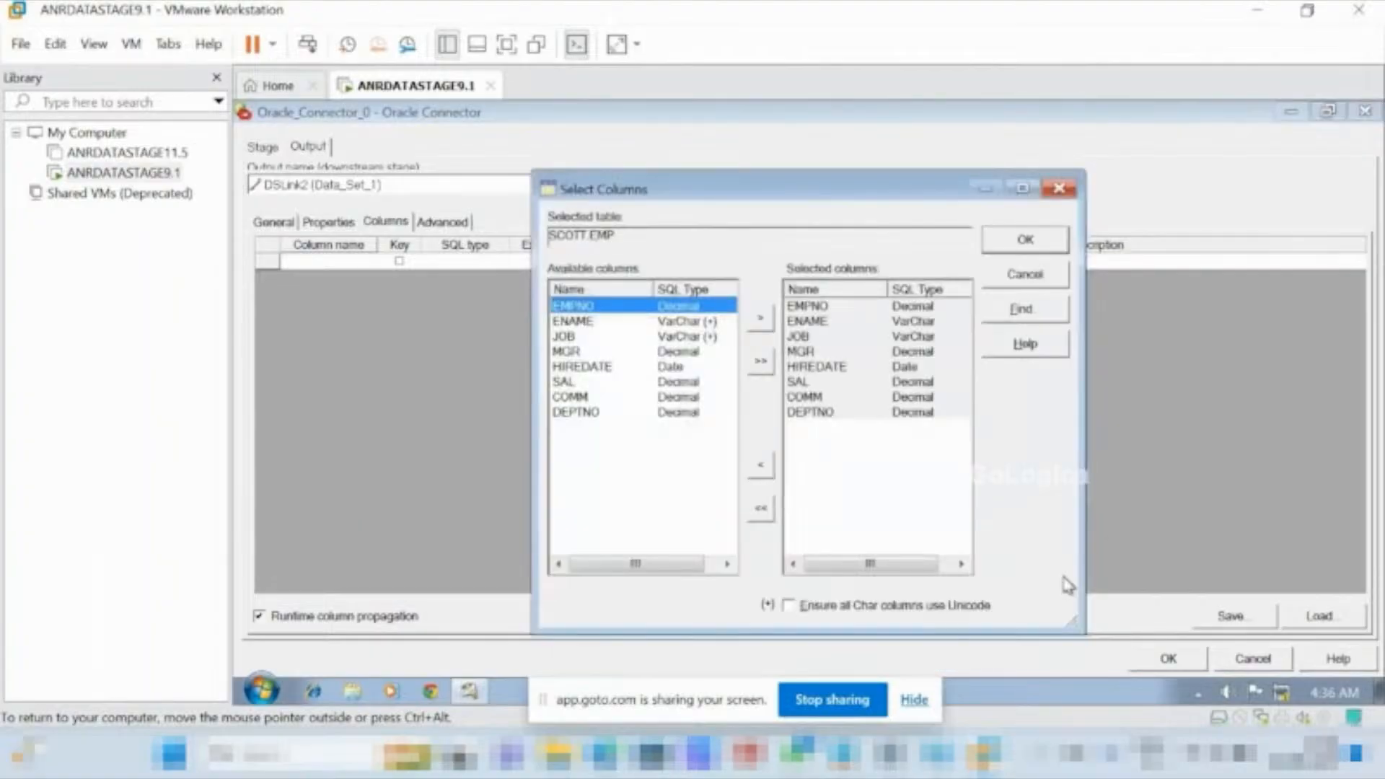
Load all SCOTT.EMP columns with data types converted to match earlier releases, and accept the Oracle connector's settings.
left_click(761, 363)
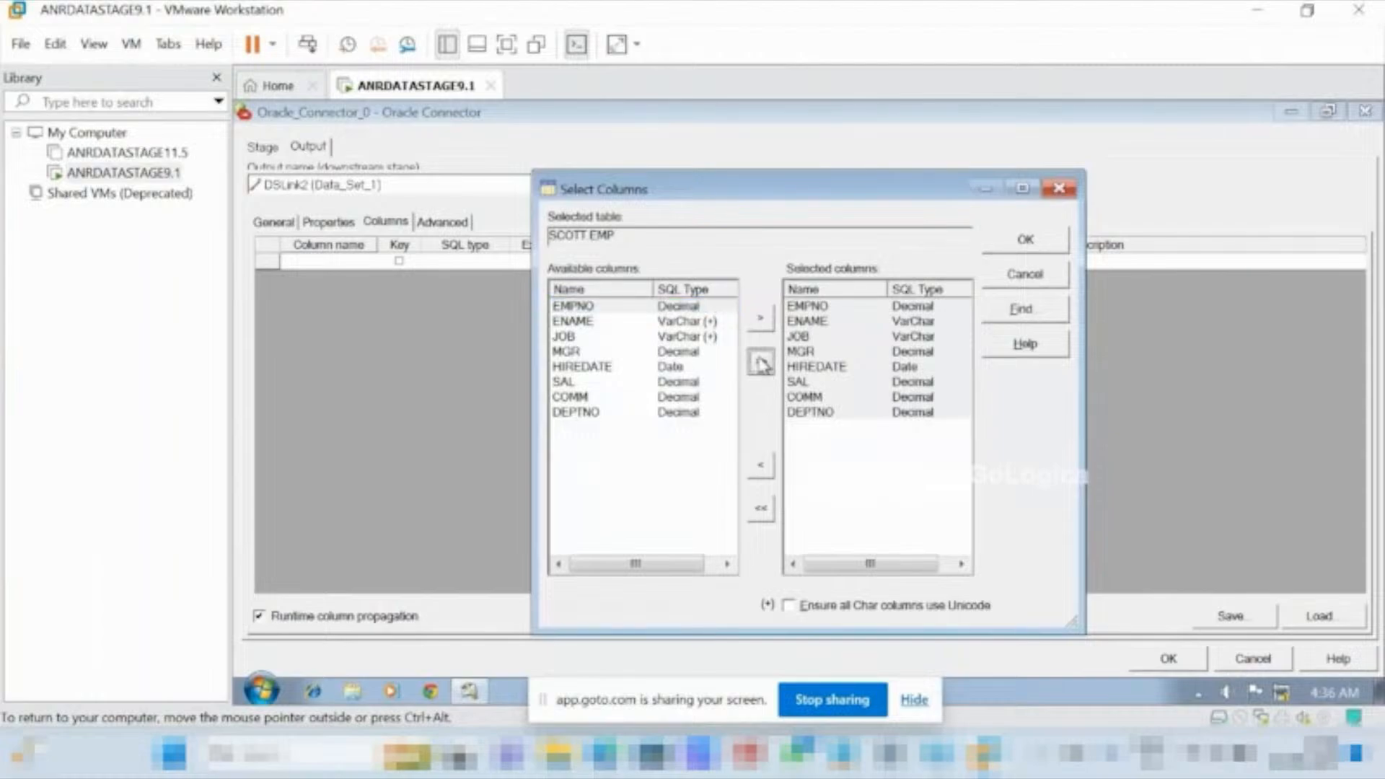
left_click(1017, 242)
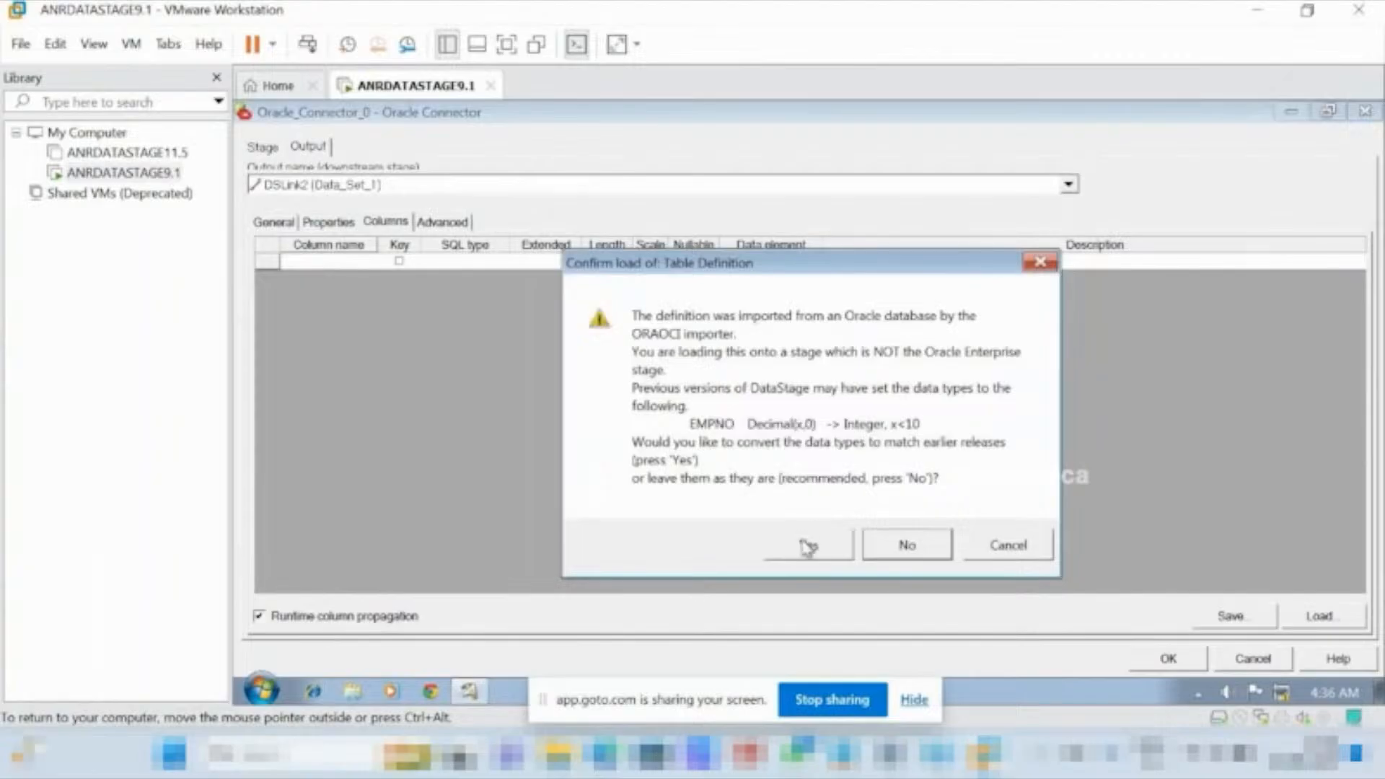
left_click(808, 546)
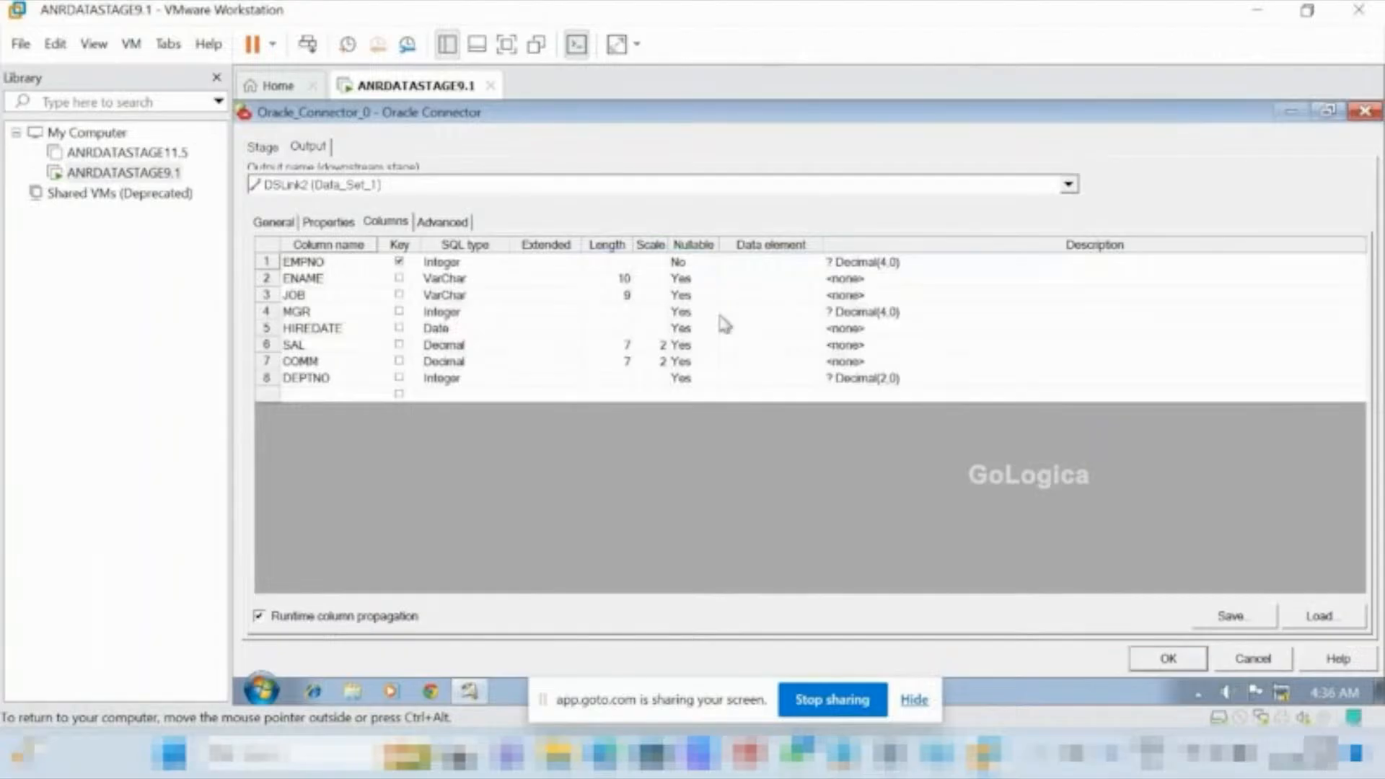
left_click(1167, 658)
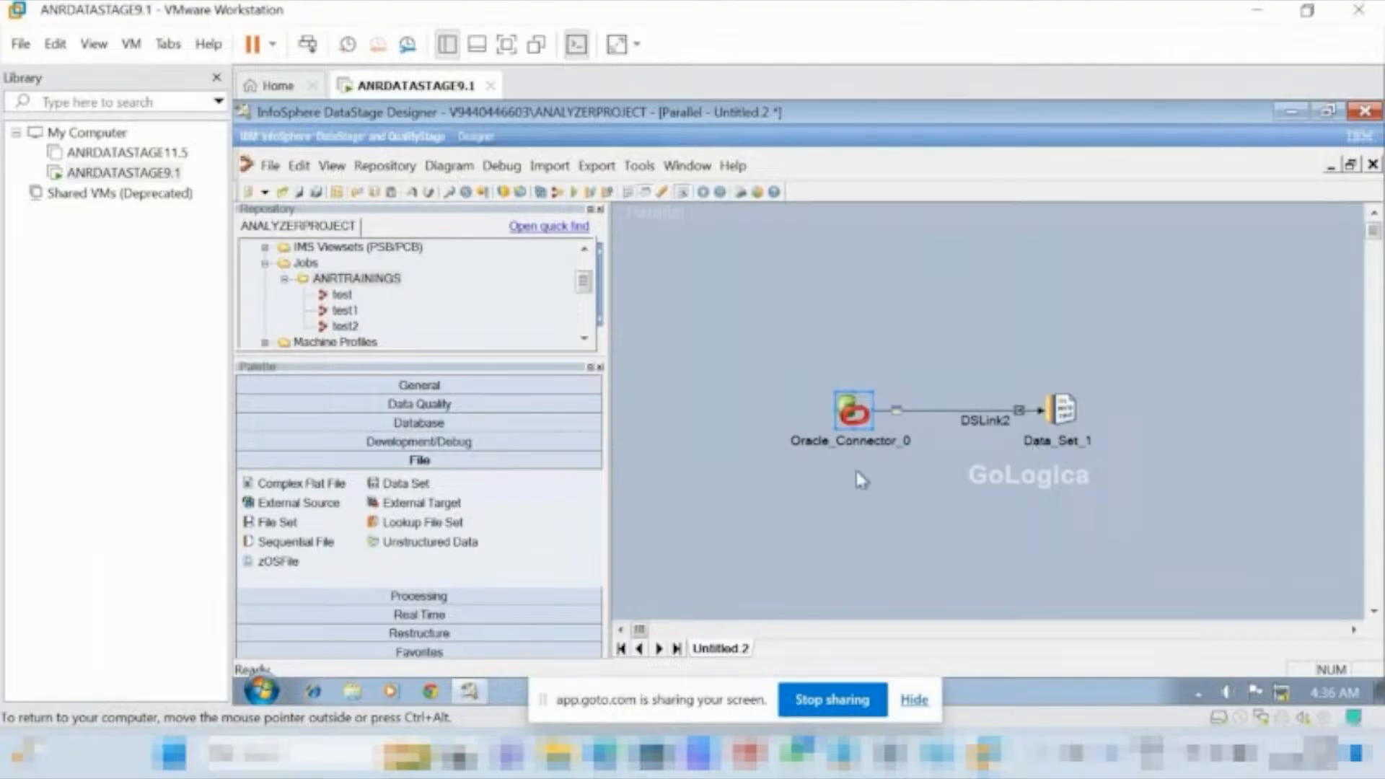
Switch the virtual machine to full screen and set the target file of the Data_Set_1 stage to c:\sc1.ds.
key("ctrl+alt+Return")
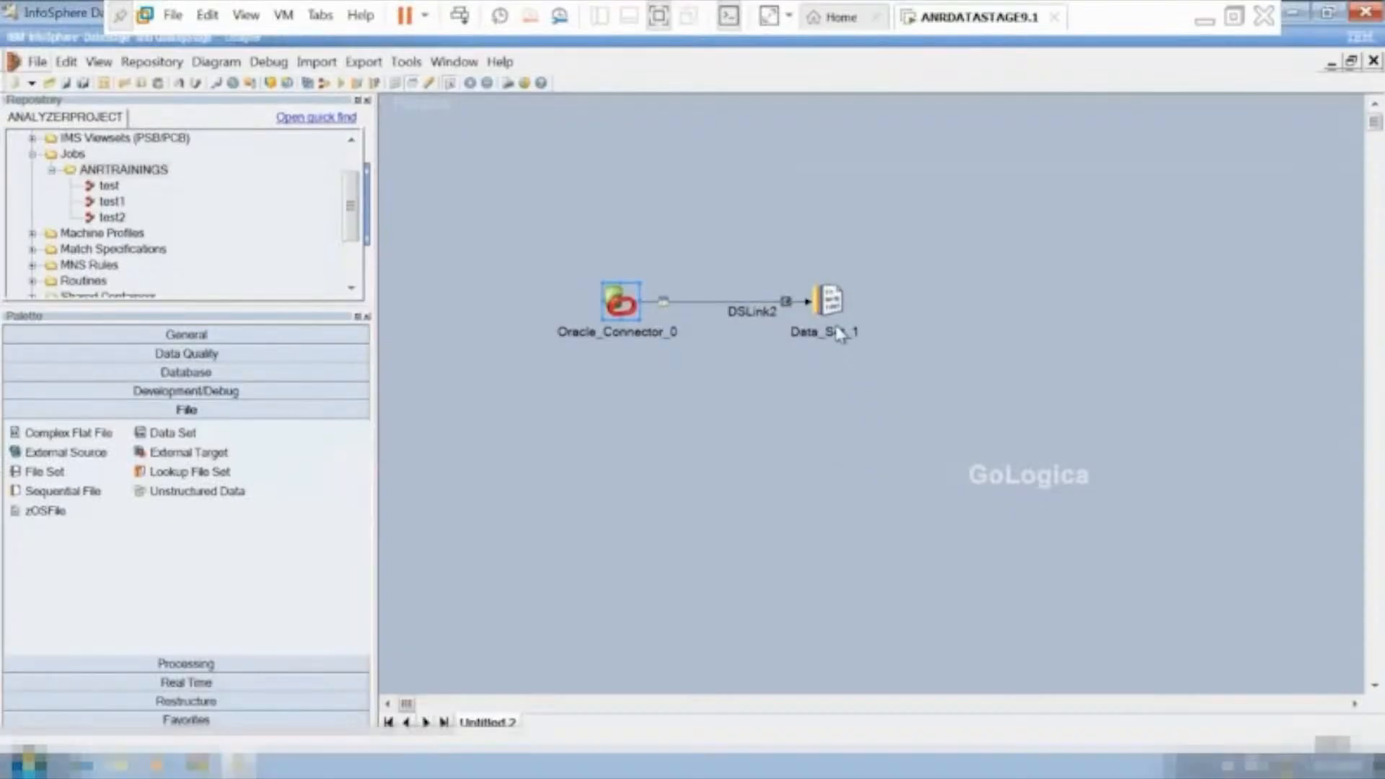
double_click(829, 303)
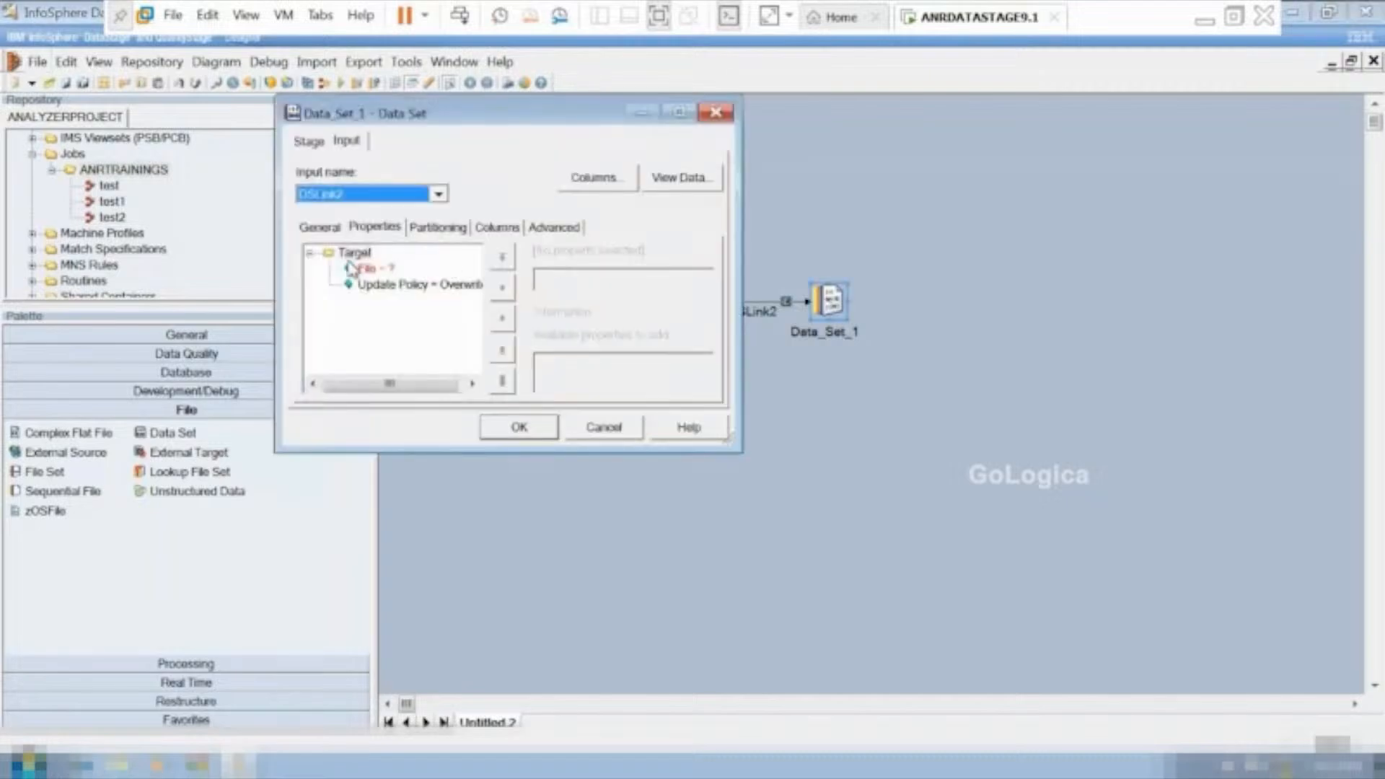
left_click(366, 270)
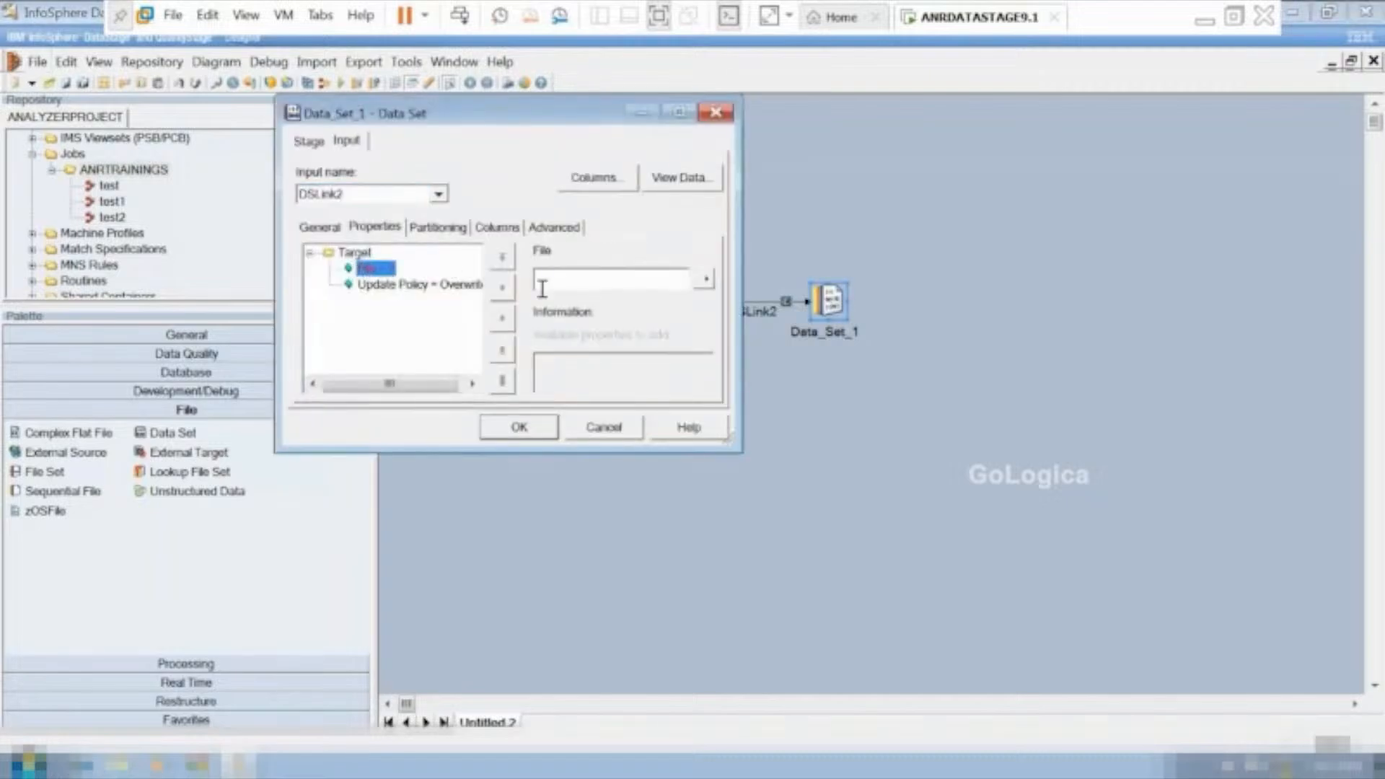
left_click(553, 285)
type("\\")
key("BackSpace")
type("c:\\")
key("BackSpace")
type("a")
type(".d")
type("s")
key("BackSpace")
key("BackSpace")
key("BackSpace")
key("BackSpace")
type("sd1.ds")
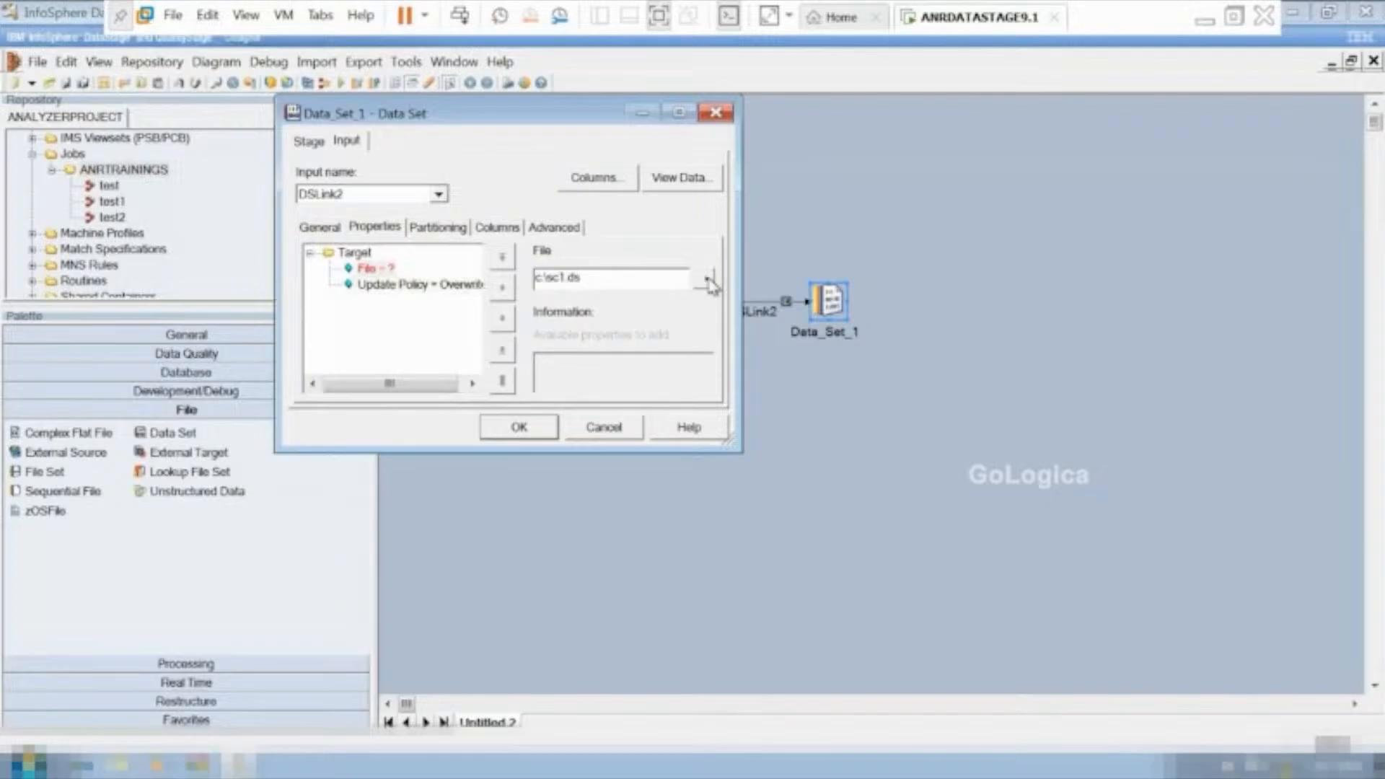
Review the names, SQL types and lengths of all columns arriving at the Data Set over DSLink2, with the stage editor maximized.
left_click(599, 179)
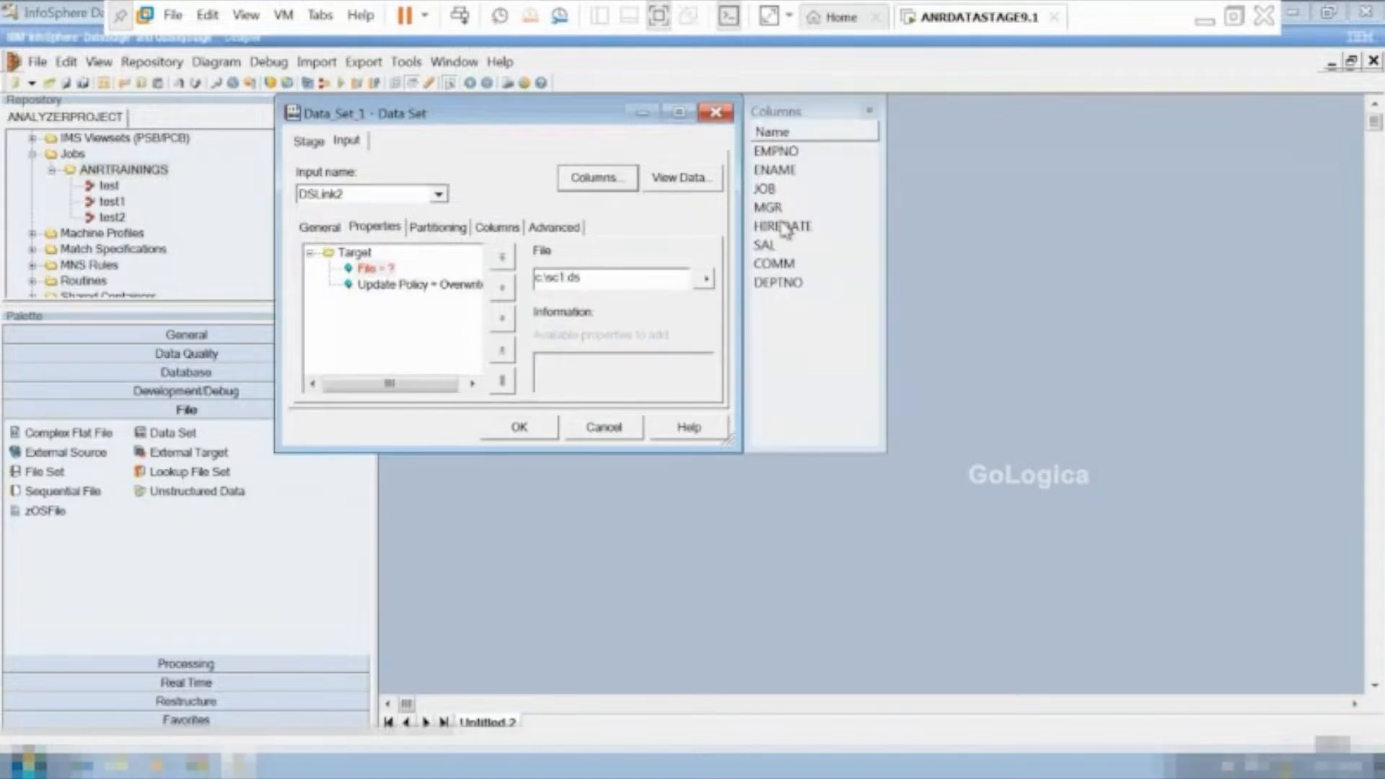
left_click(492, 229)
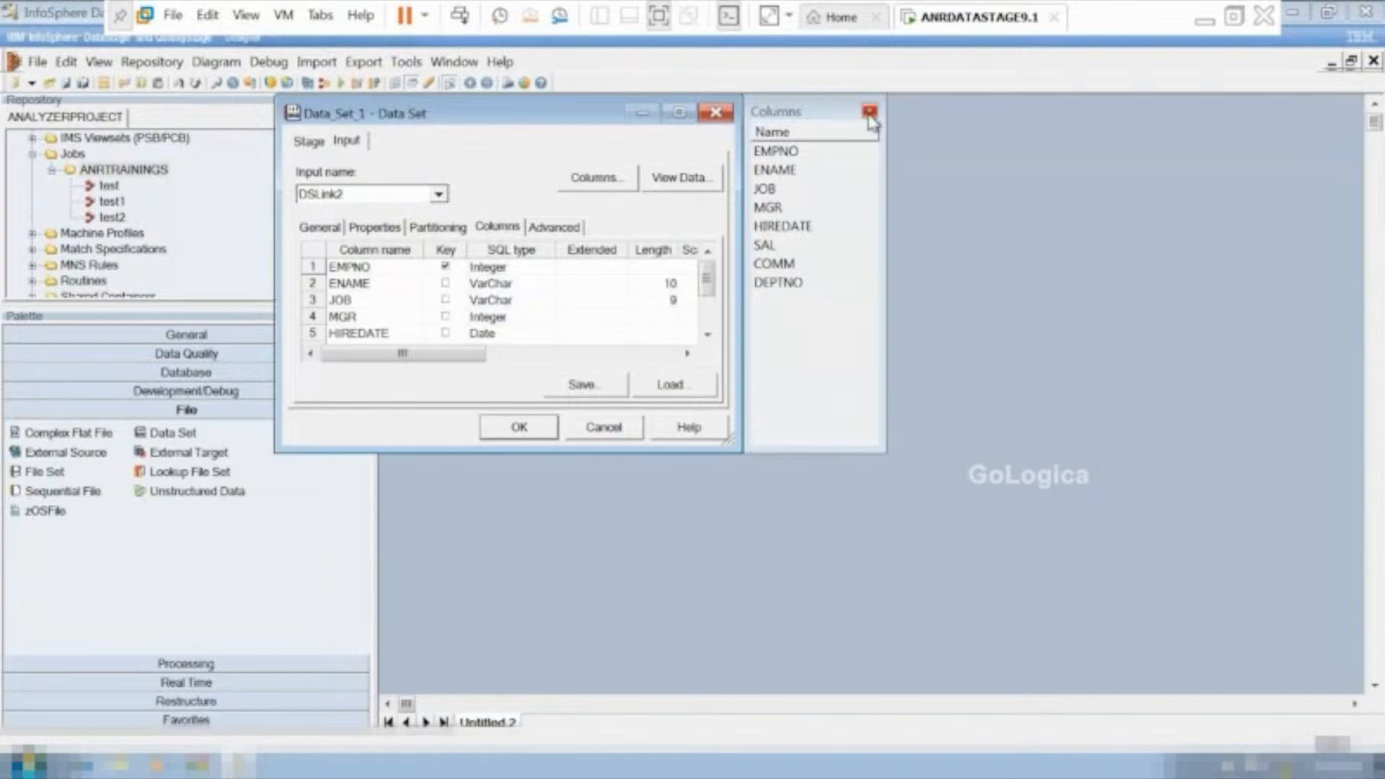
left_click(869, 113)
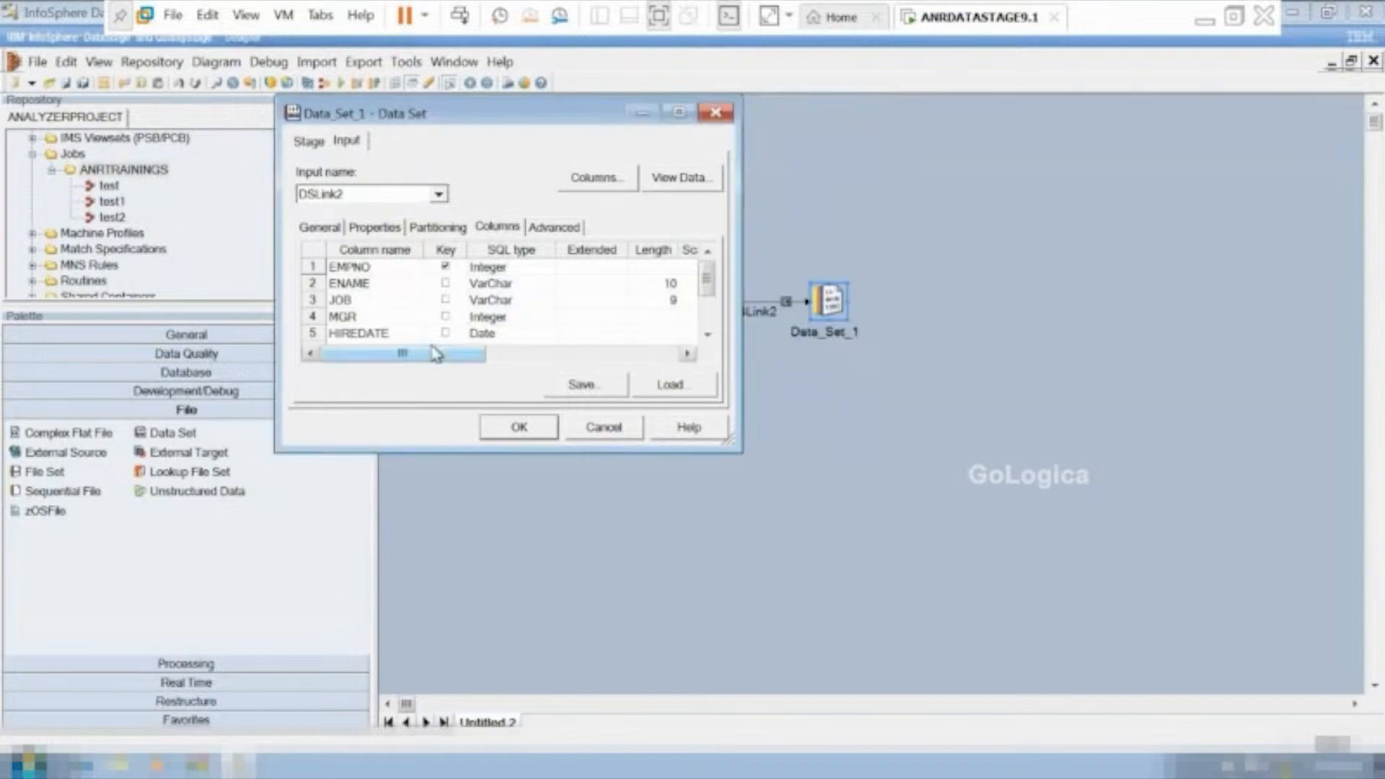
left_click(707, 279)
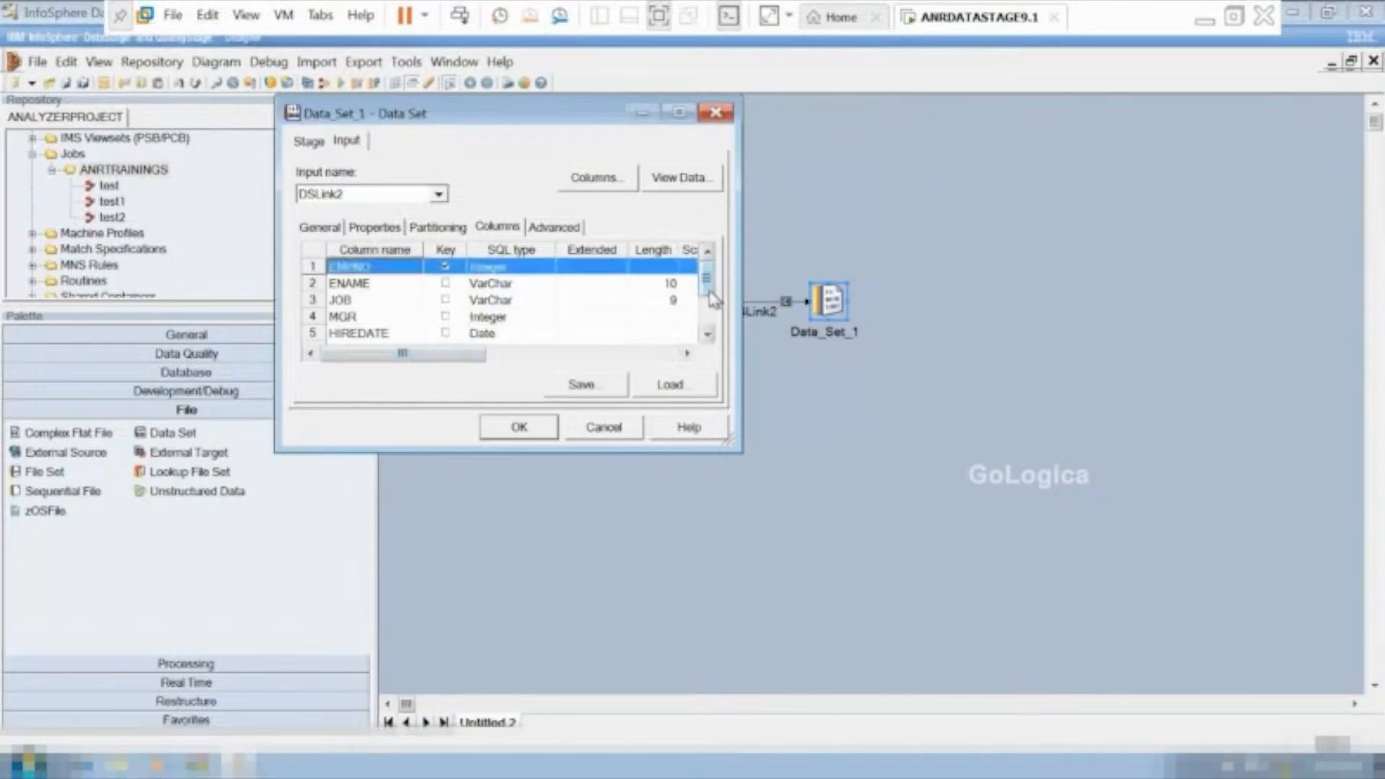
left_click(708, 299)
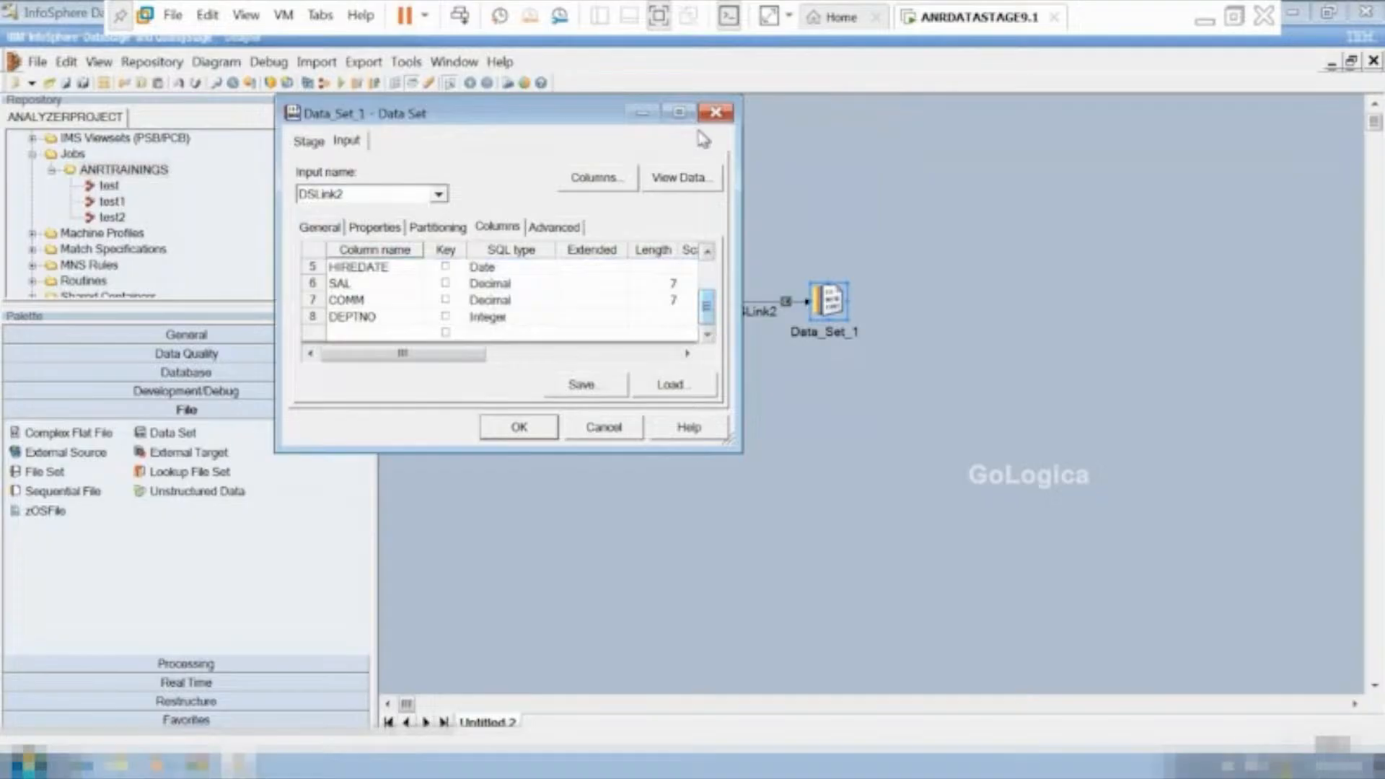
left_click(679, 112)
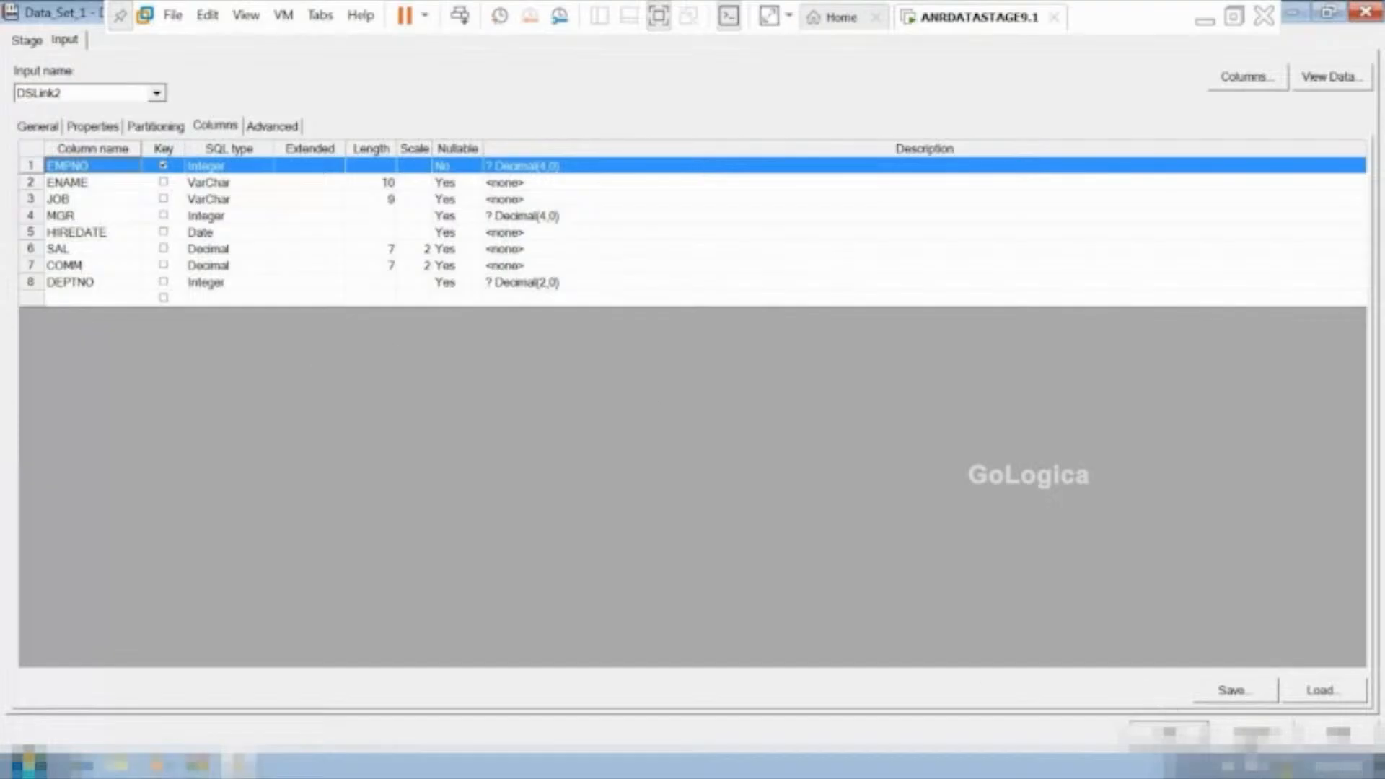
Discard the Data Set editor's changes and review the output columns of the Oracle_Connector_0 stage.
left_click(1248, 736)
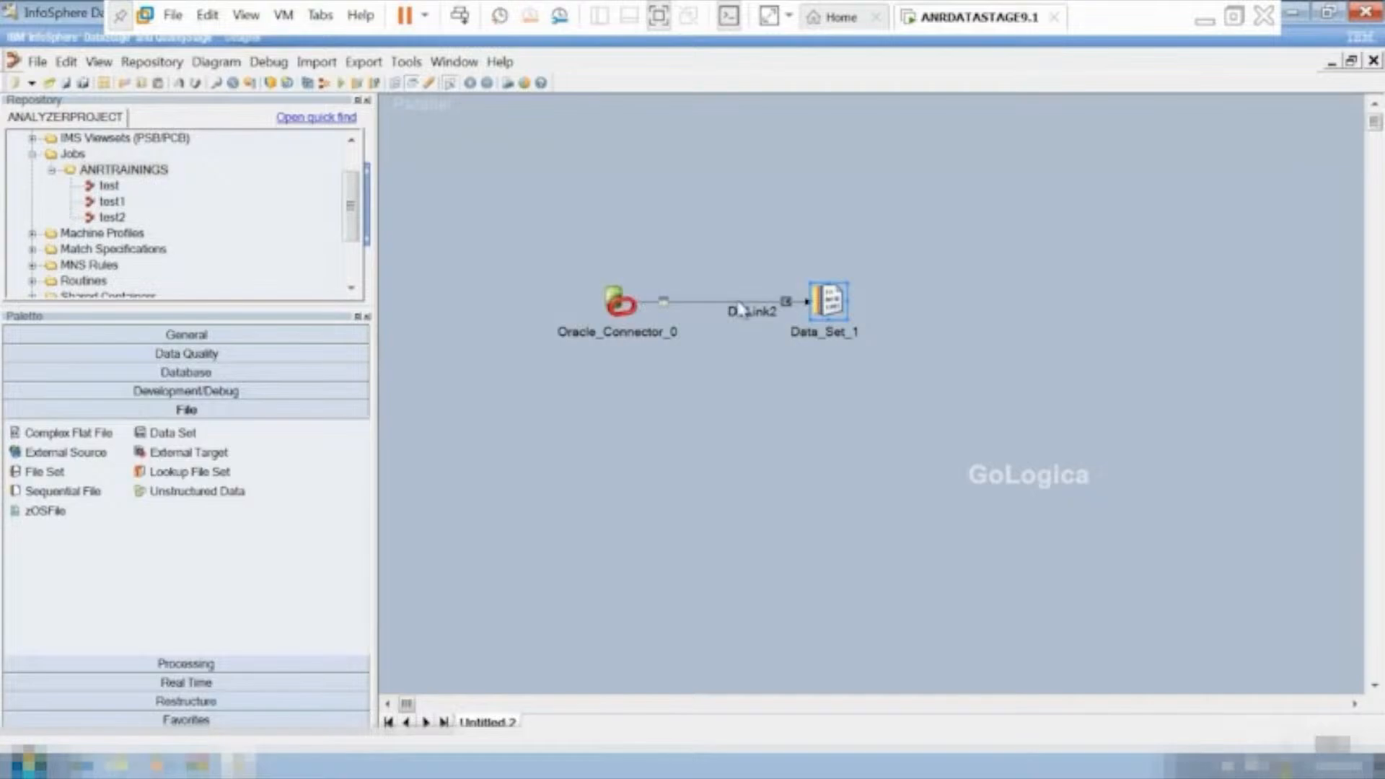
double_click(617, 303)
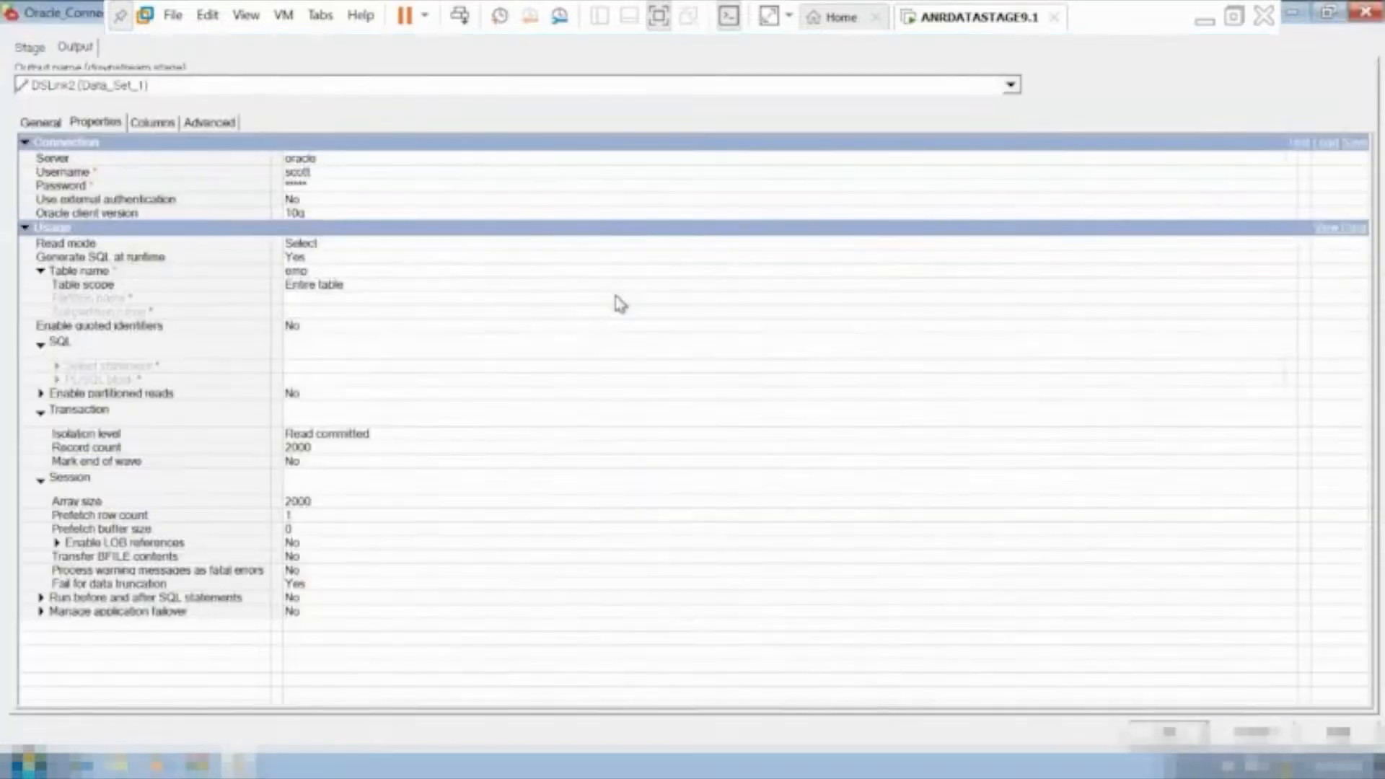
left_click(161, 122)
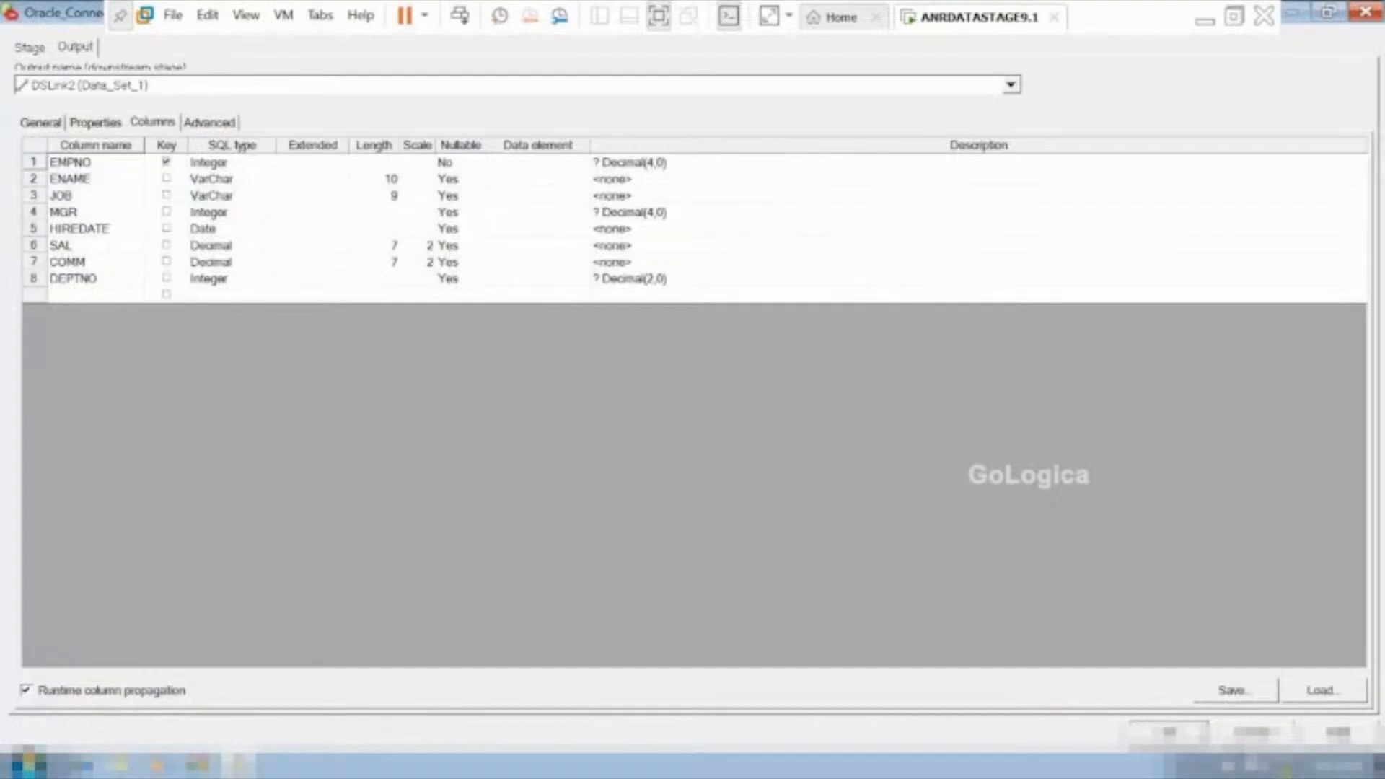
left_click(1169, 732)
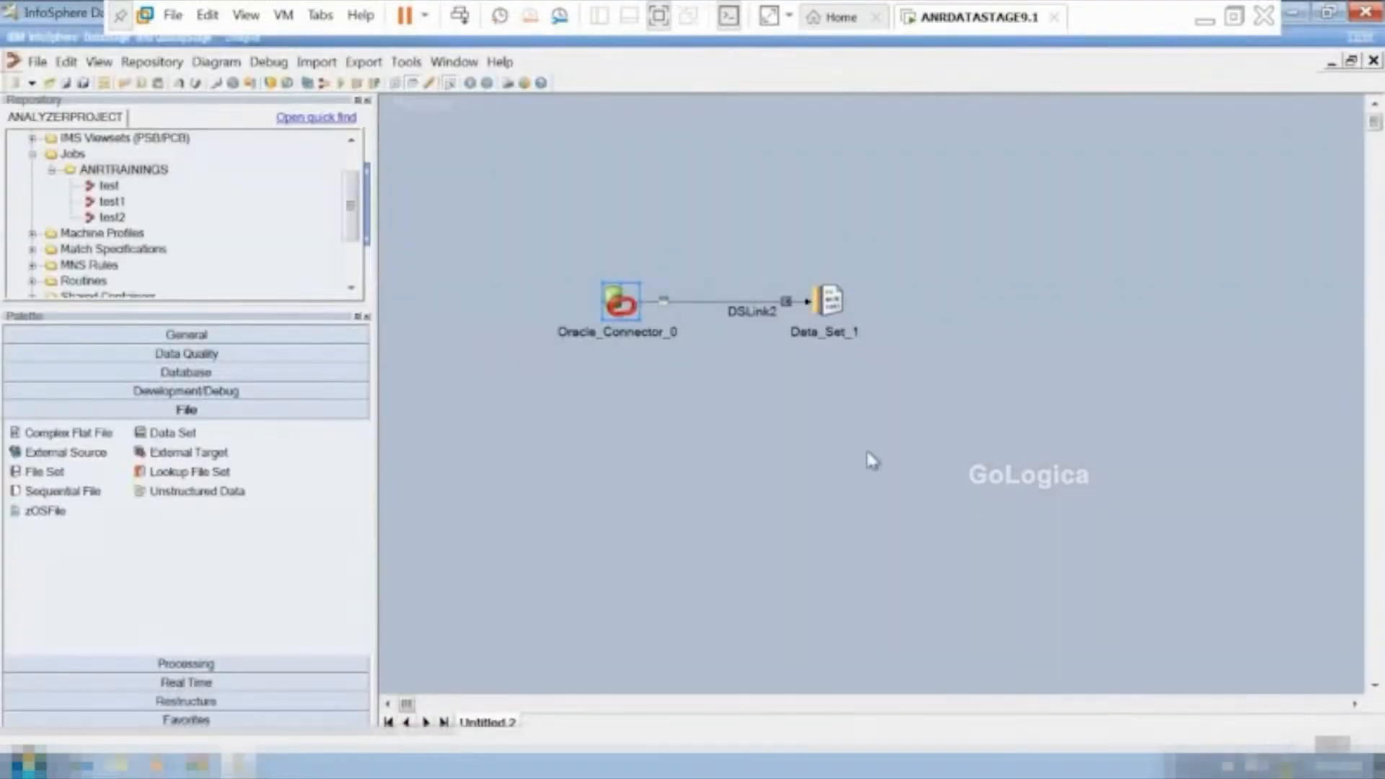
Check the target File property of the Data_Set_1 stage and leave its editor without saving.
double_click(832, 308)
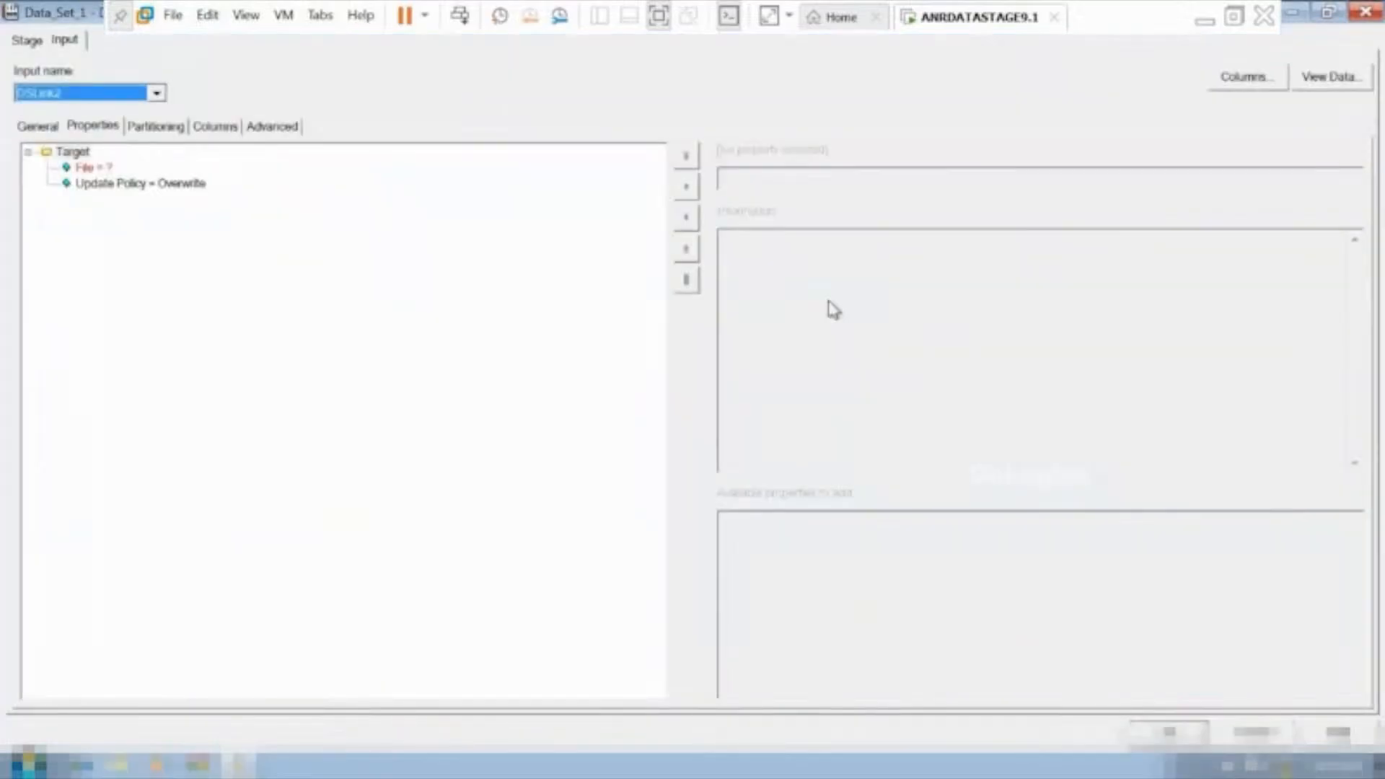
left_click(85, 170)
left_click(781, 180)
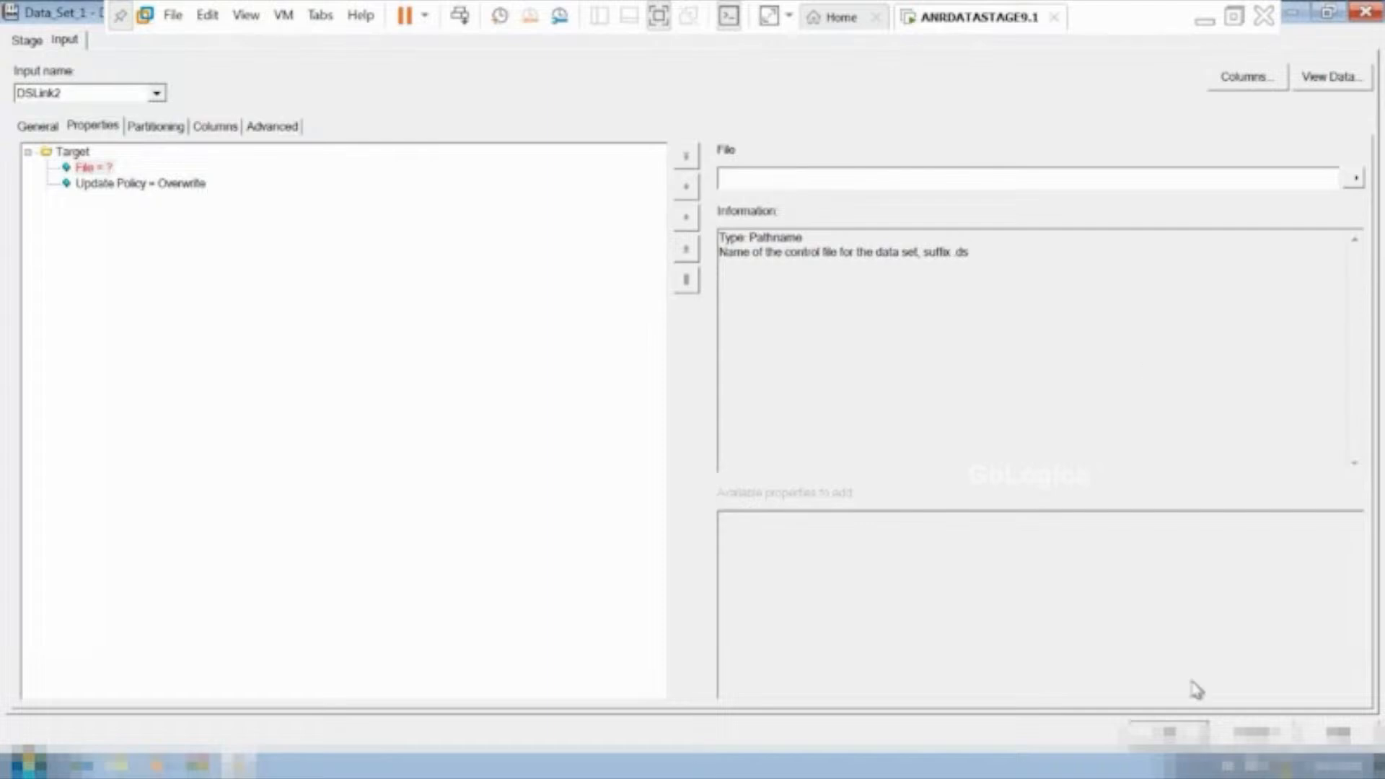
left_click(1232, 732)
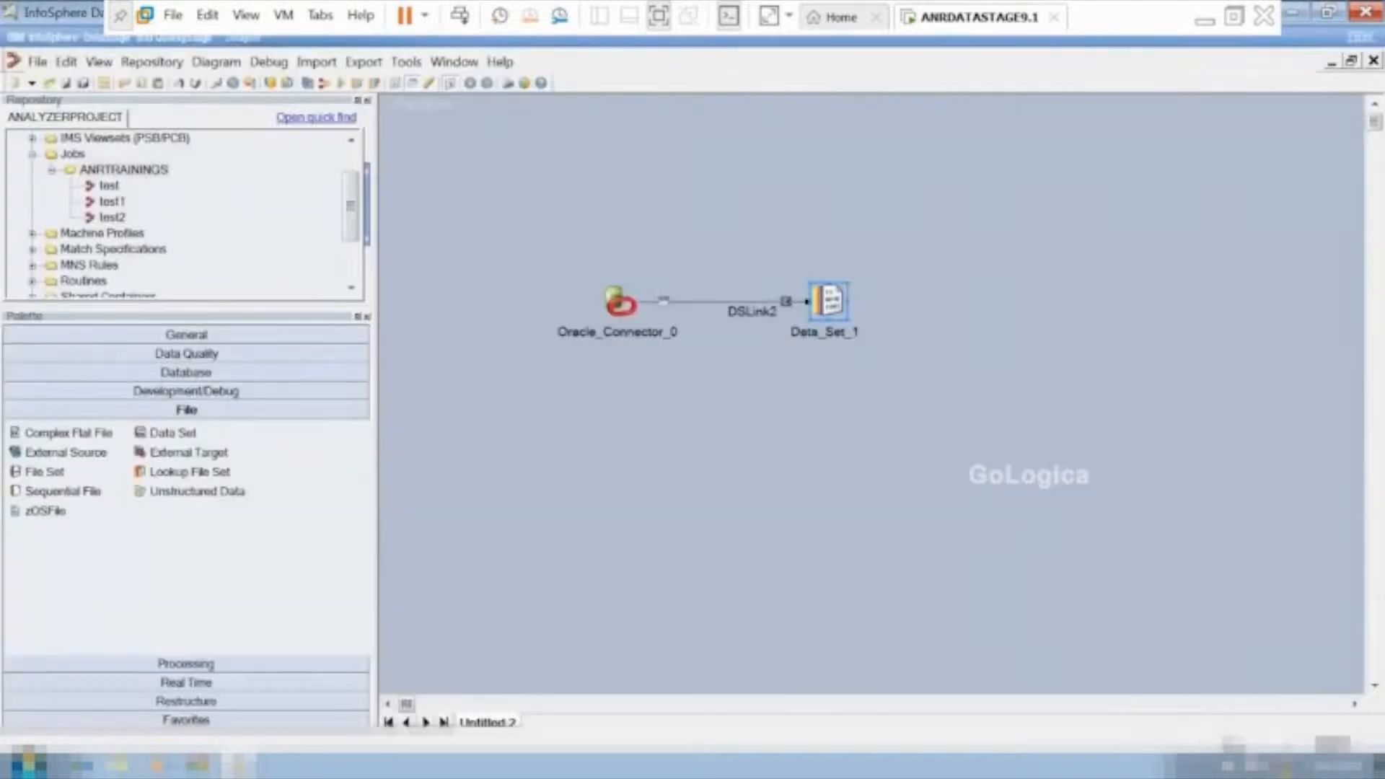
Delete all columns from EMPNO to DEPTNO in the Oracle connector's output column list.
double_click(615, 306)
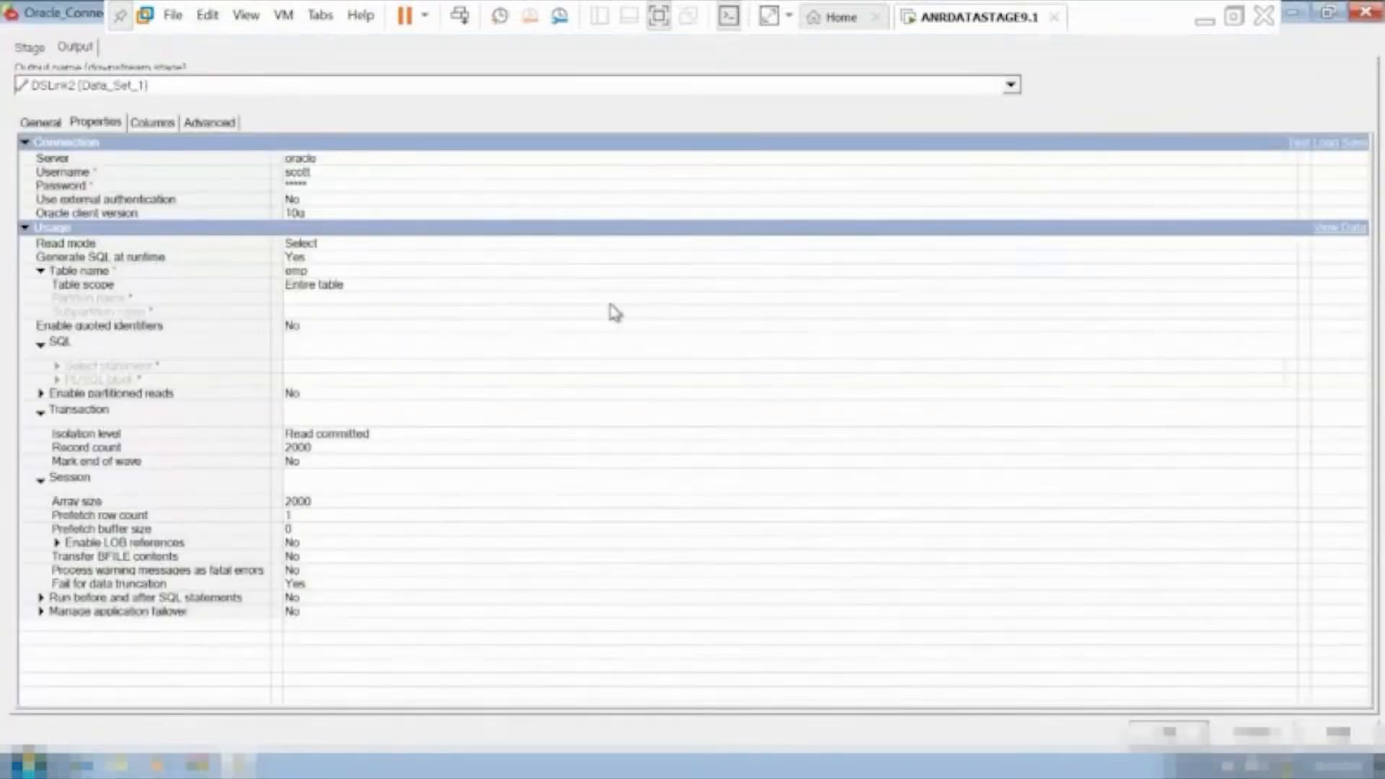
left_click(159, 124)
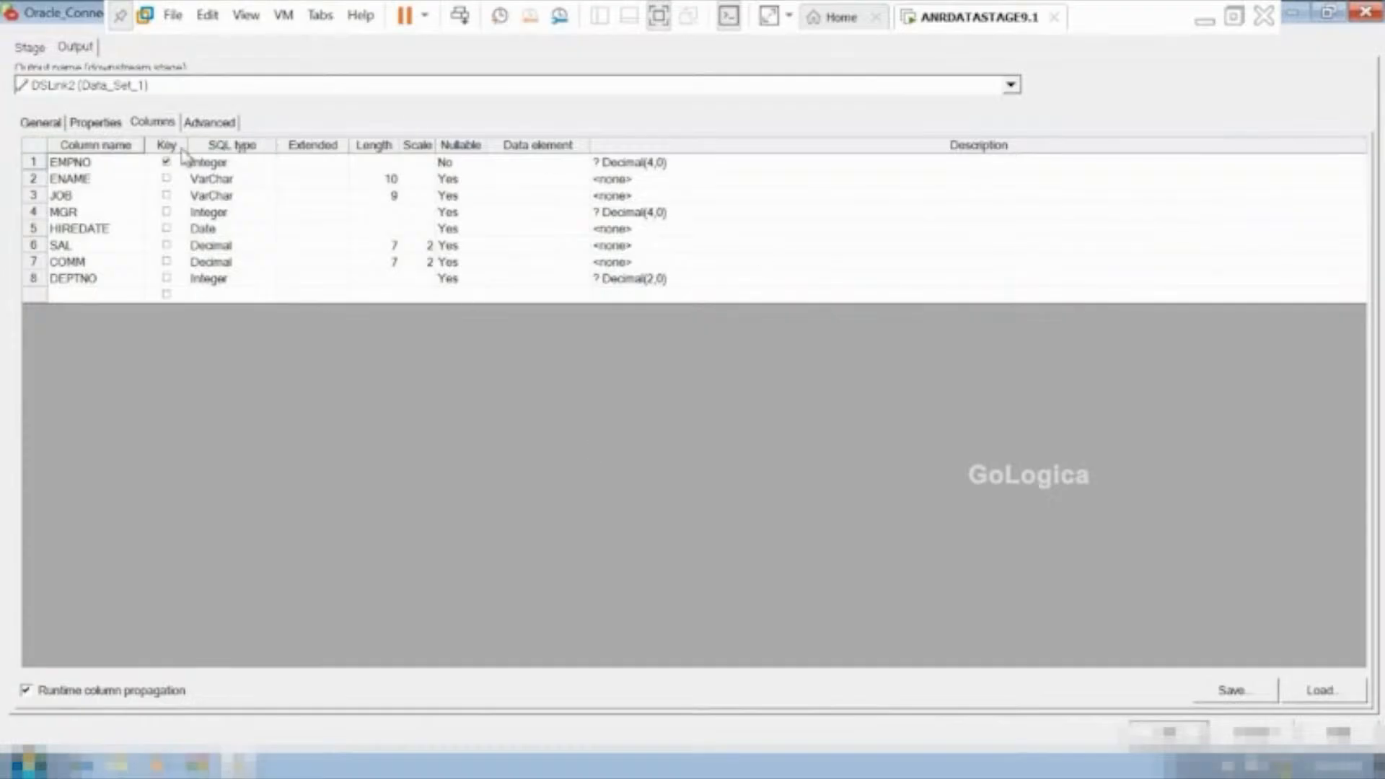
left_click(199, 214)
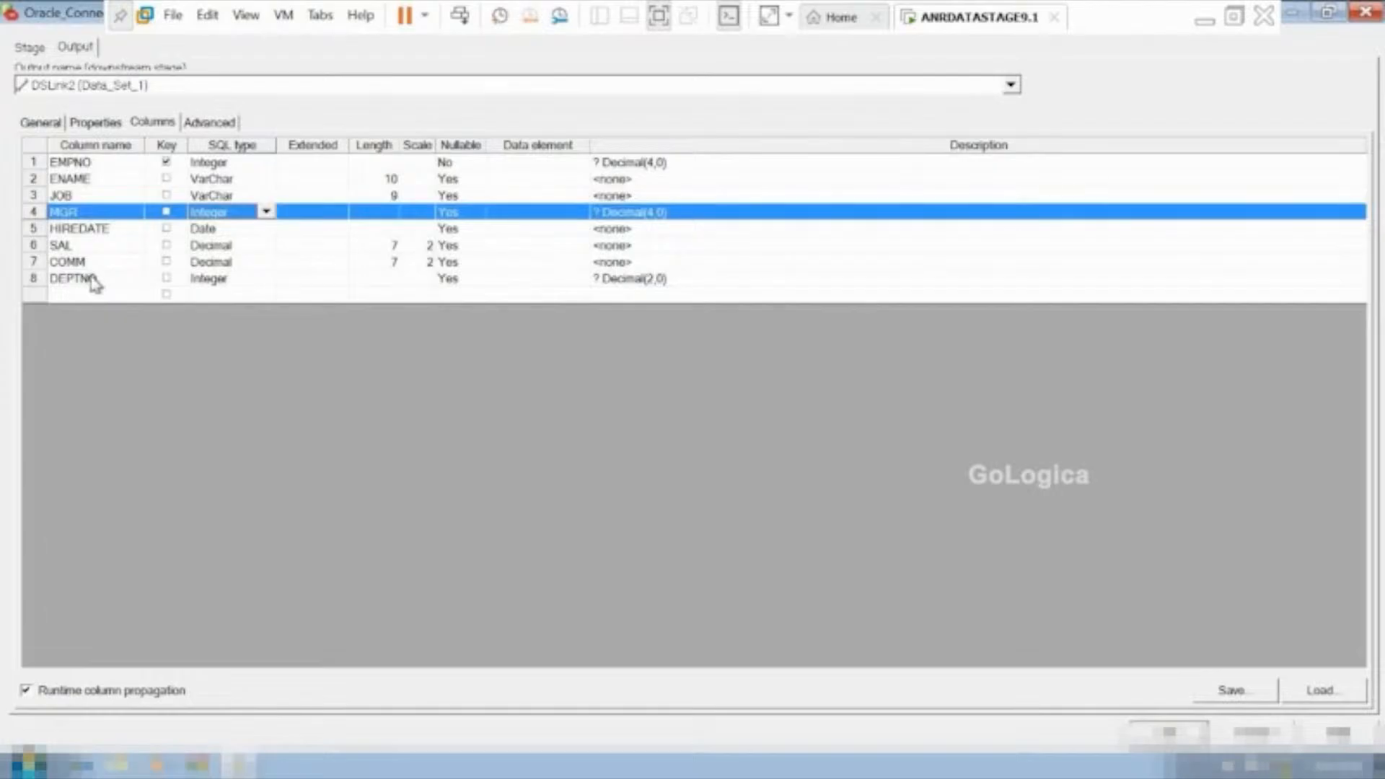
left_click(36, 165)
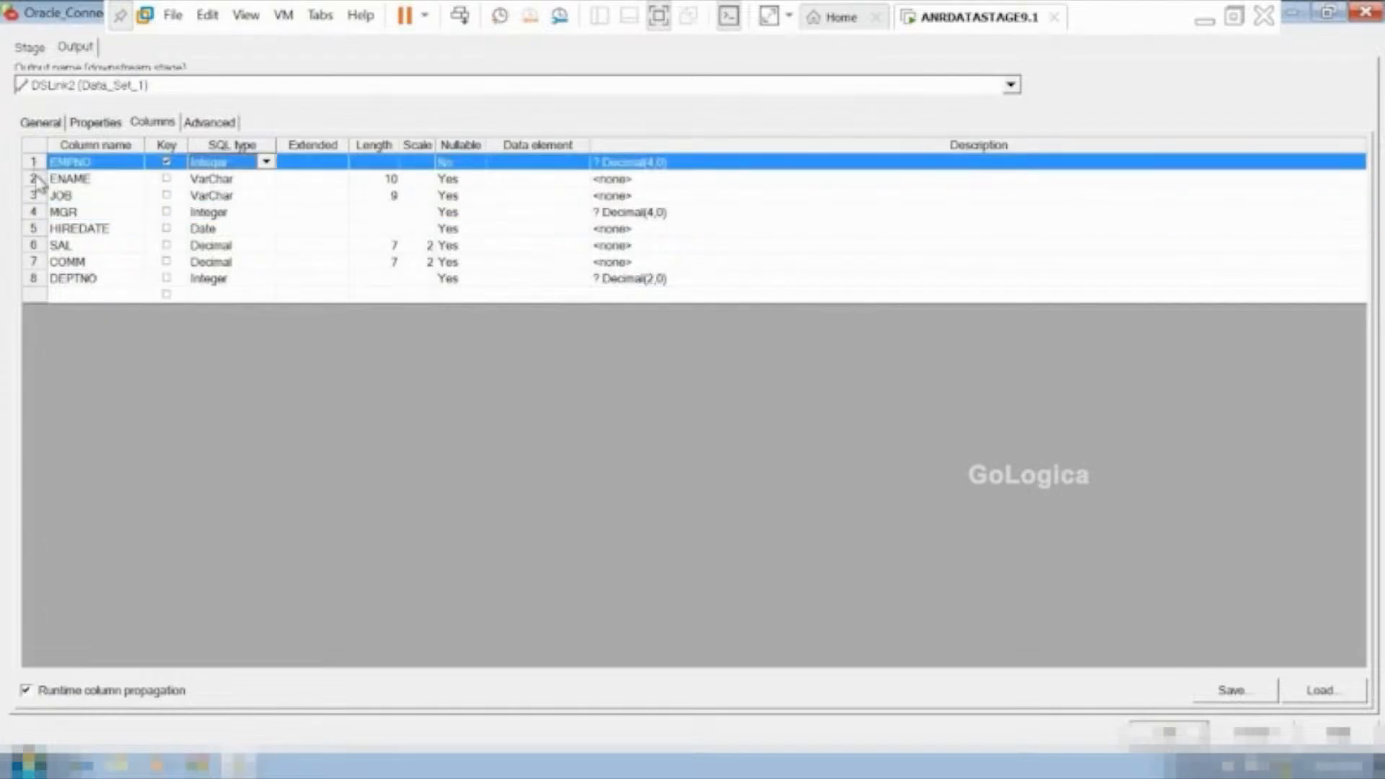
left_click(36, 180)
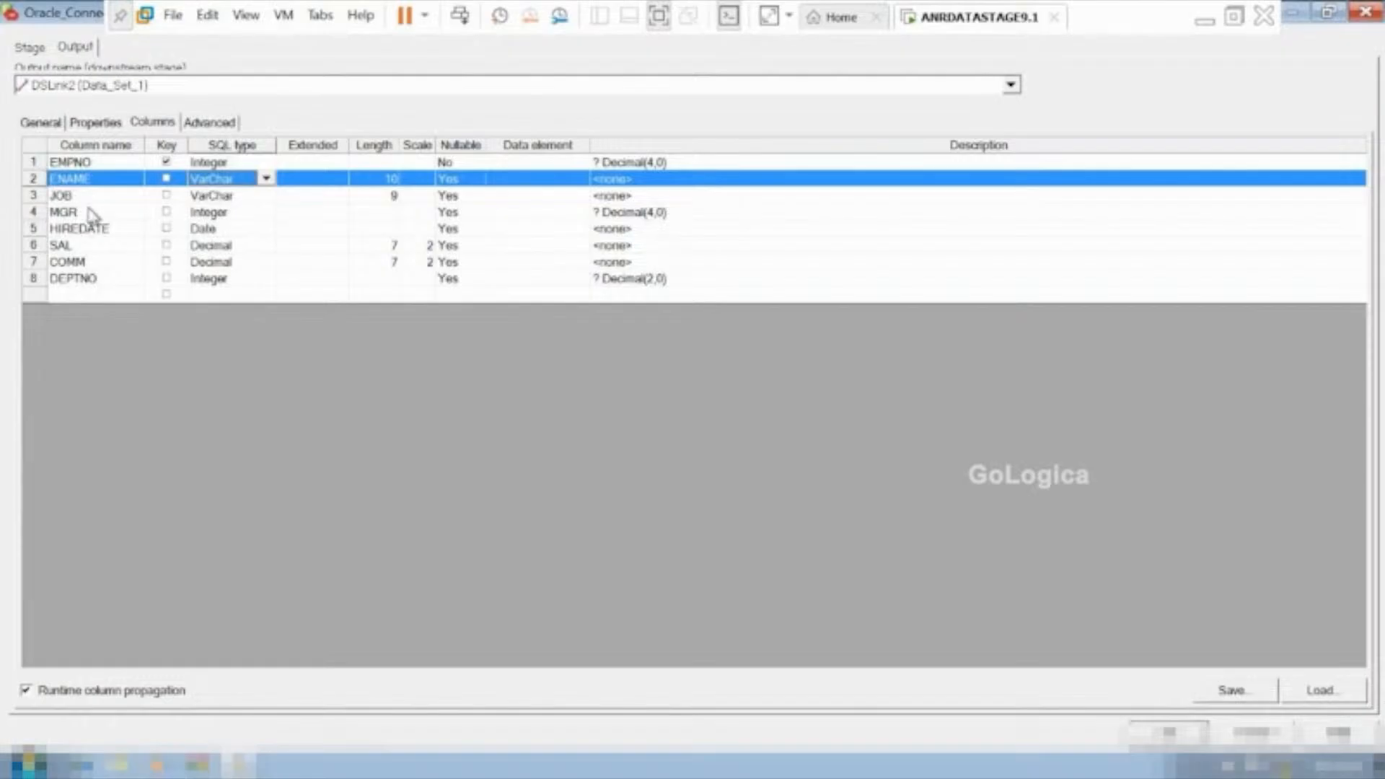
left_click(33, 162, "shift")
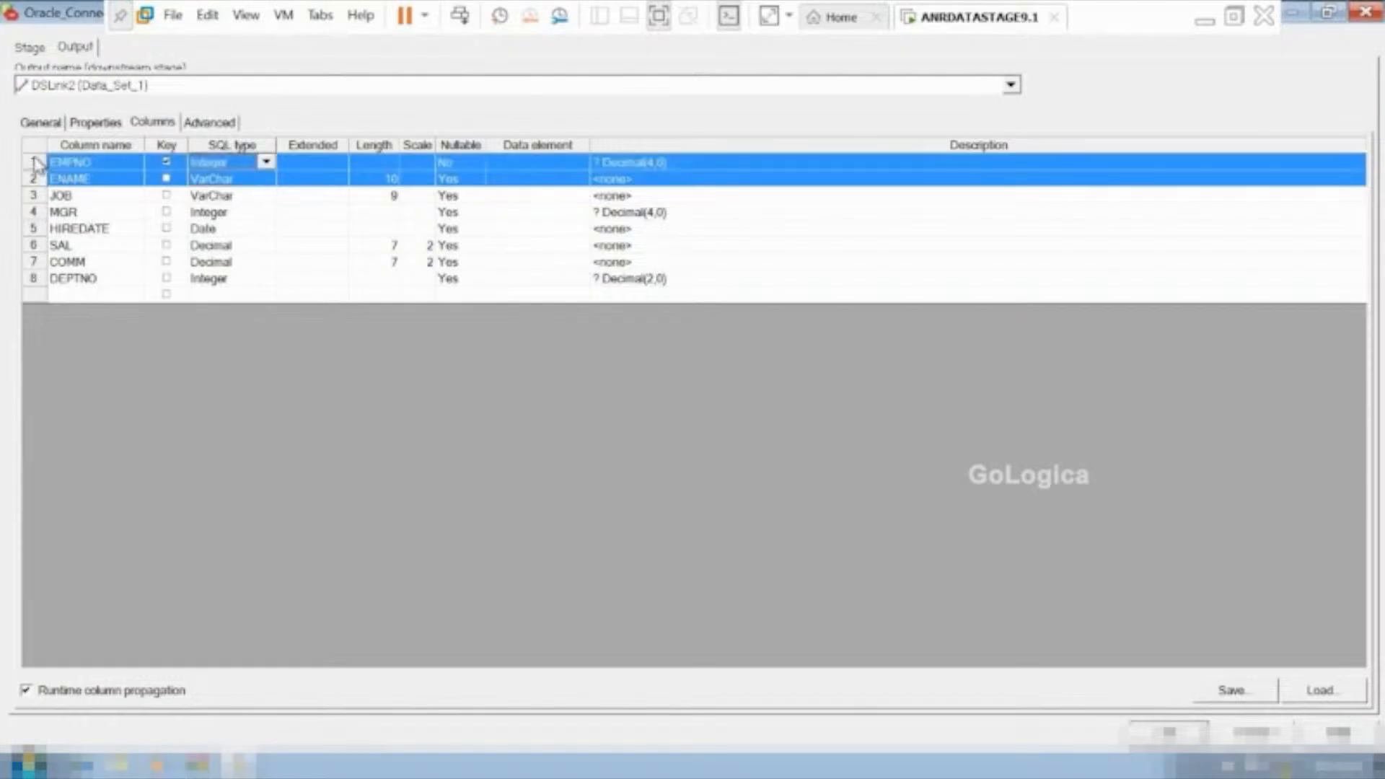
left_click(33, 195, "shift")
left_click(33, 213, "shift")
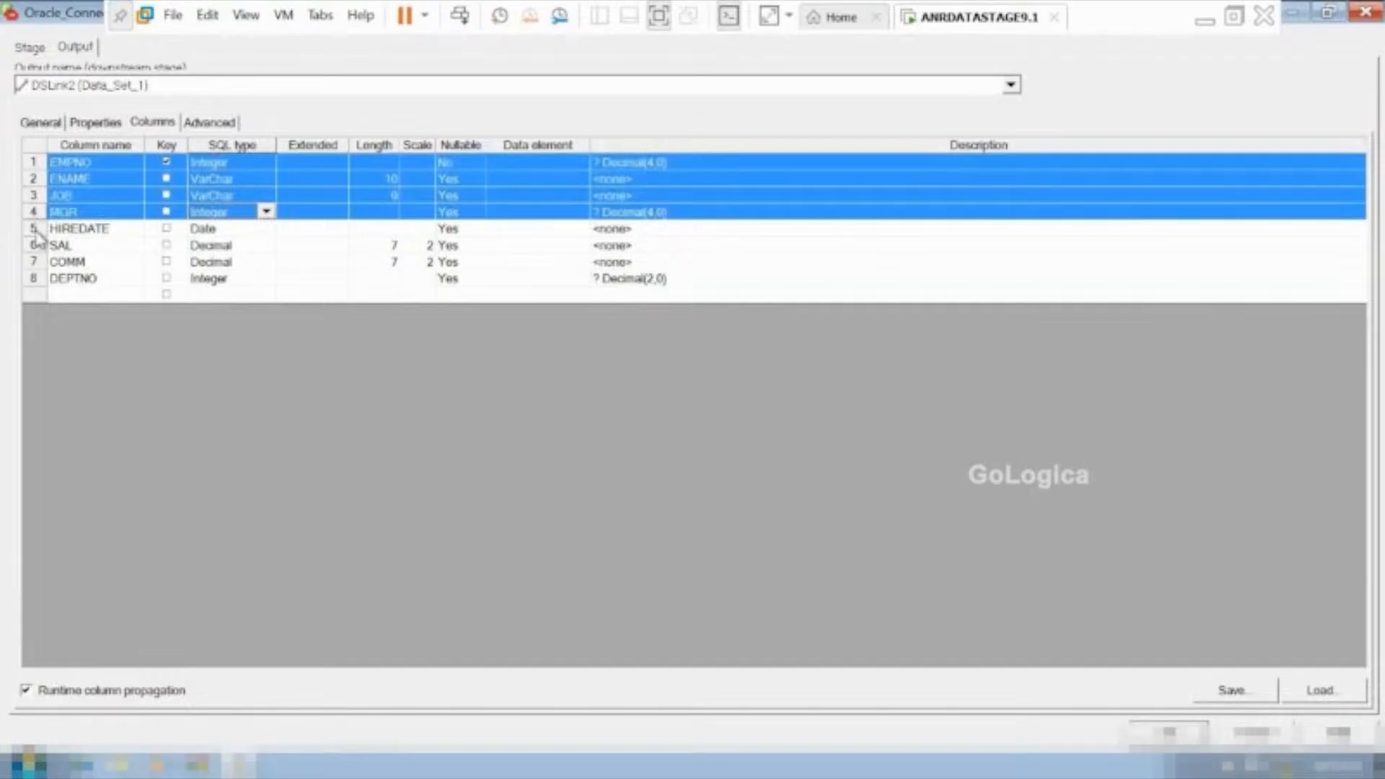
left_click(33, 228, "shift")
left_click(33, 245, "shift")
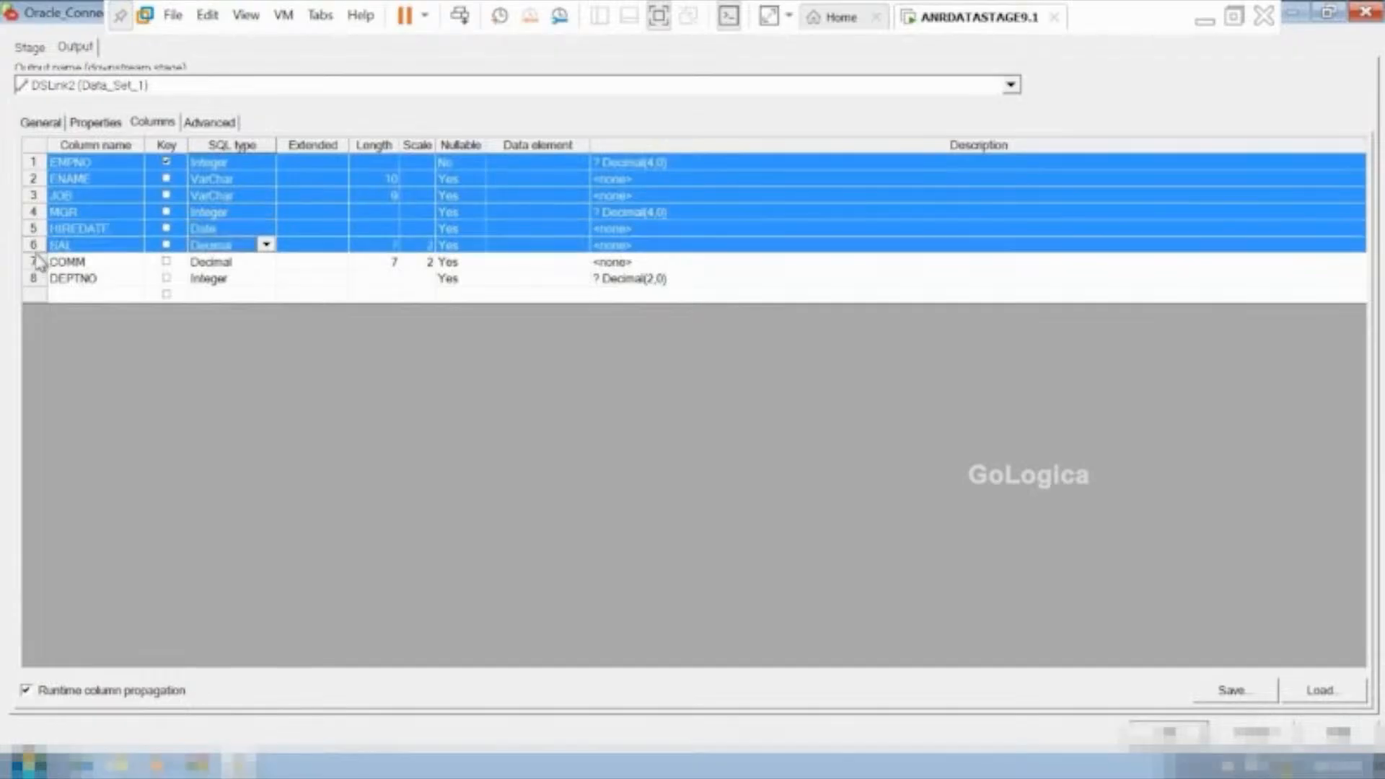
left_click(36, 261, "shift")
left_click(38, 278, "shift")
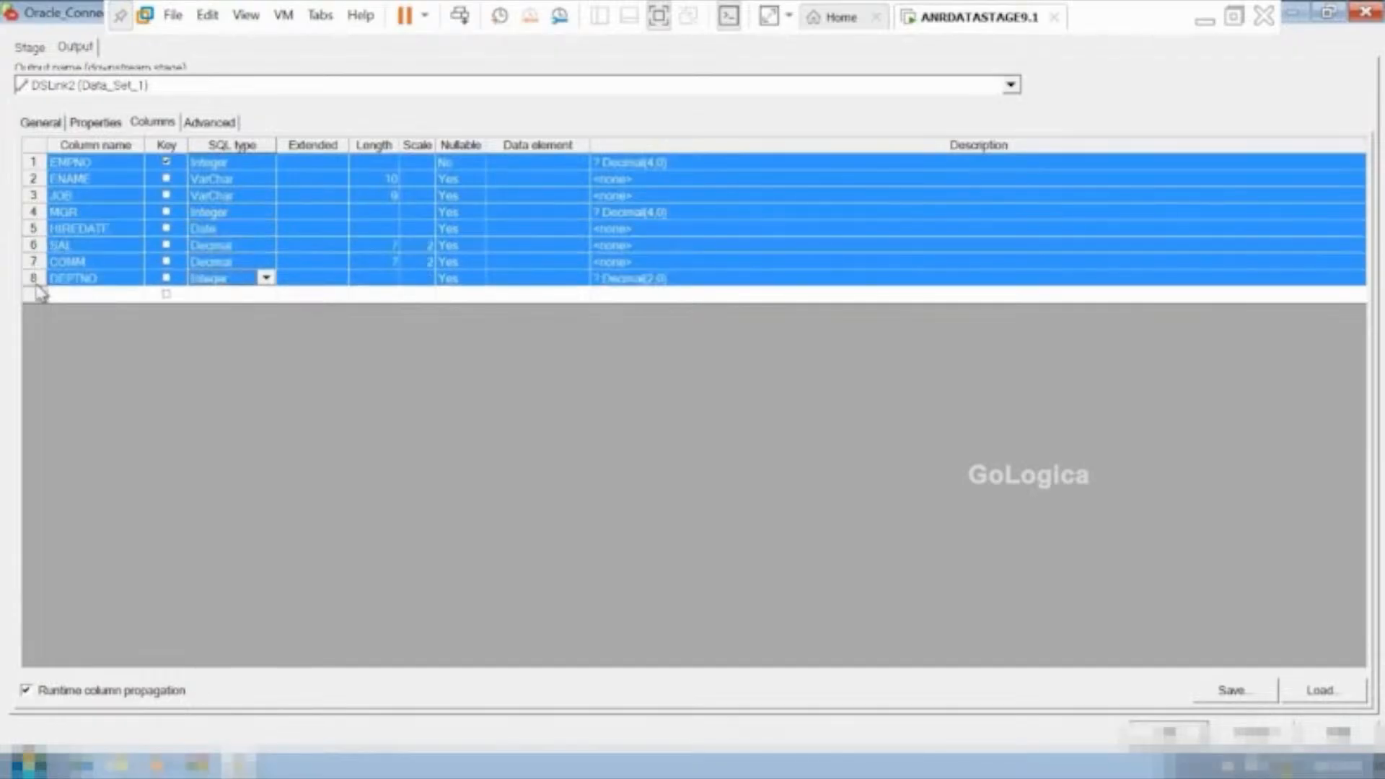
right_click(112, 210)
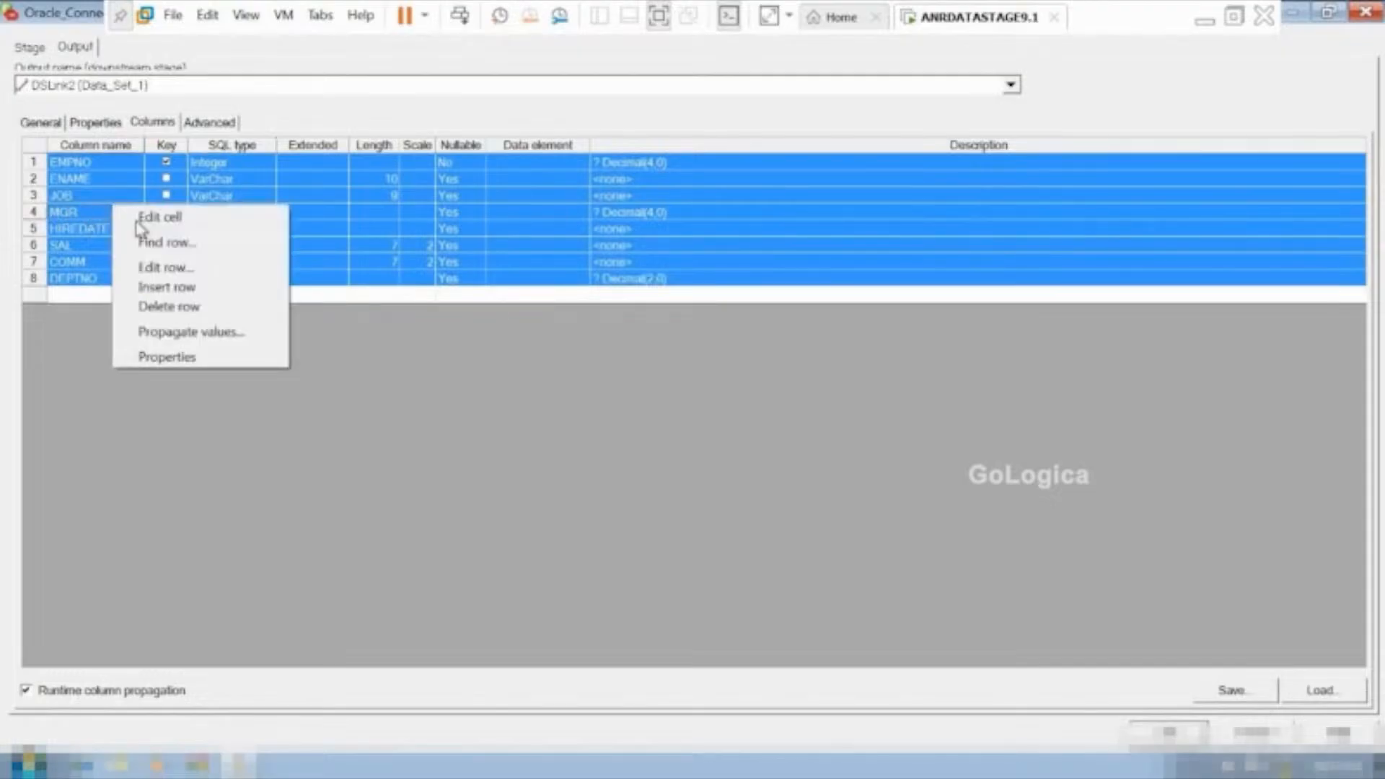
left_click(198, 312)
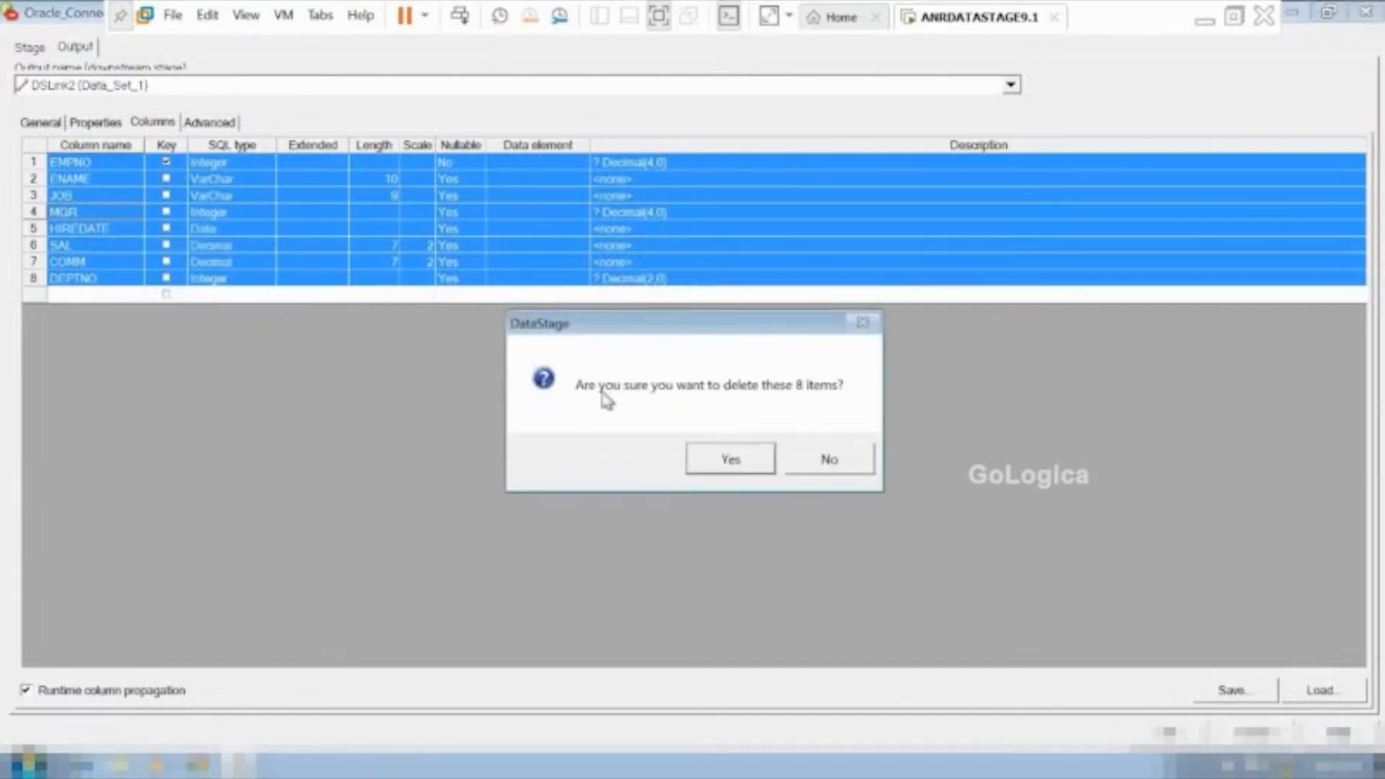
left_click(764, 463)
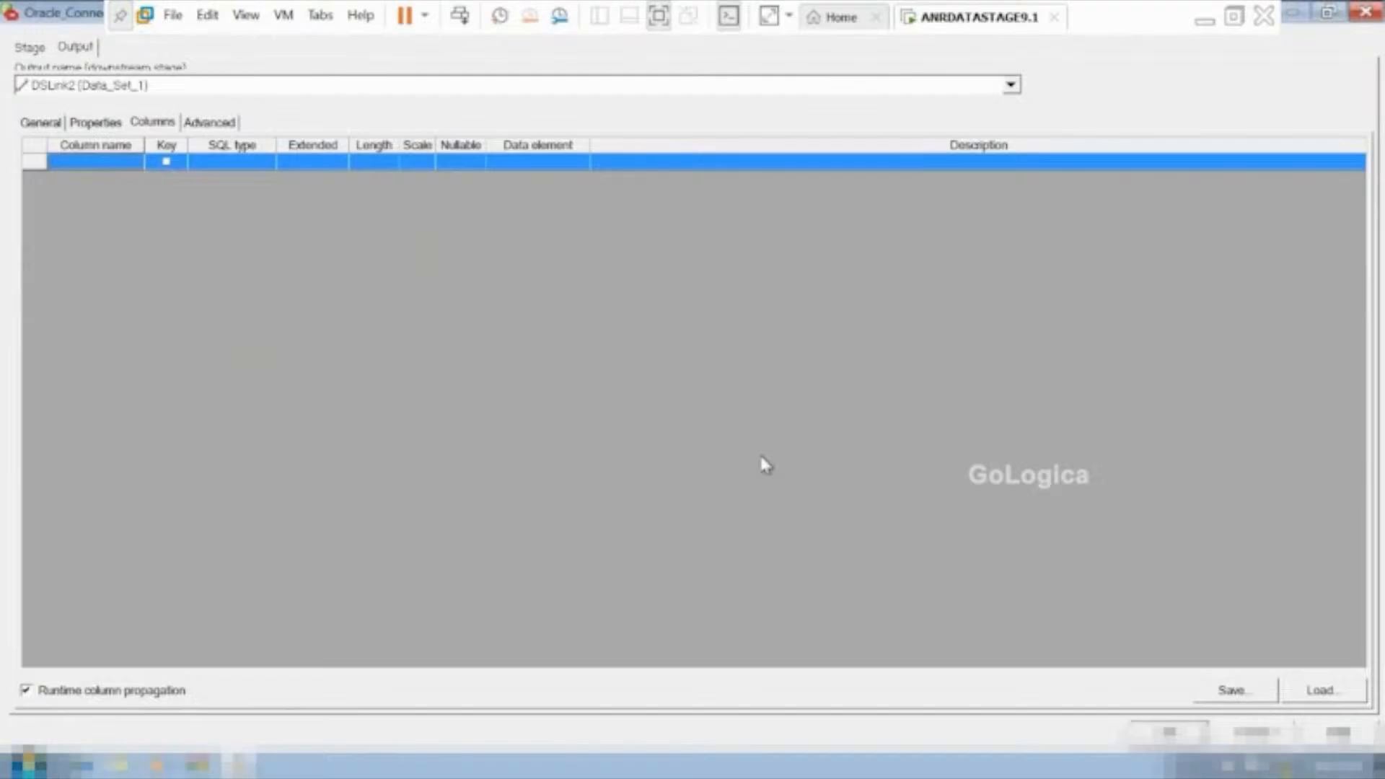
left_click(1327, 689)
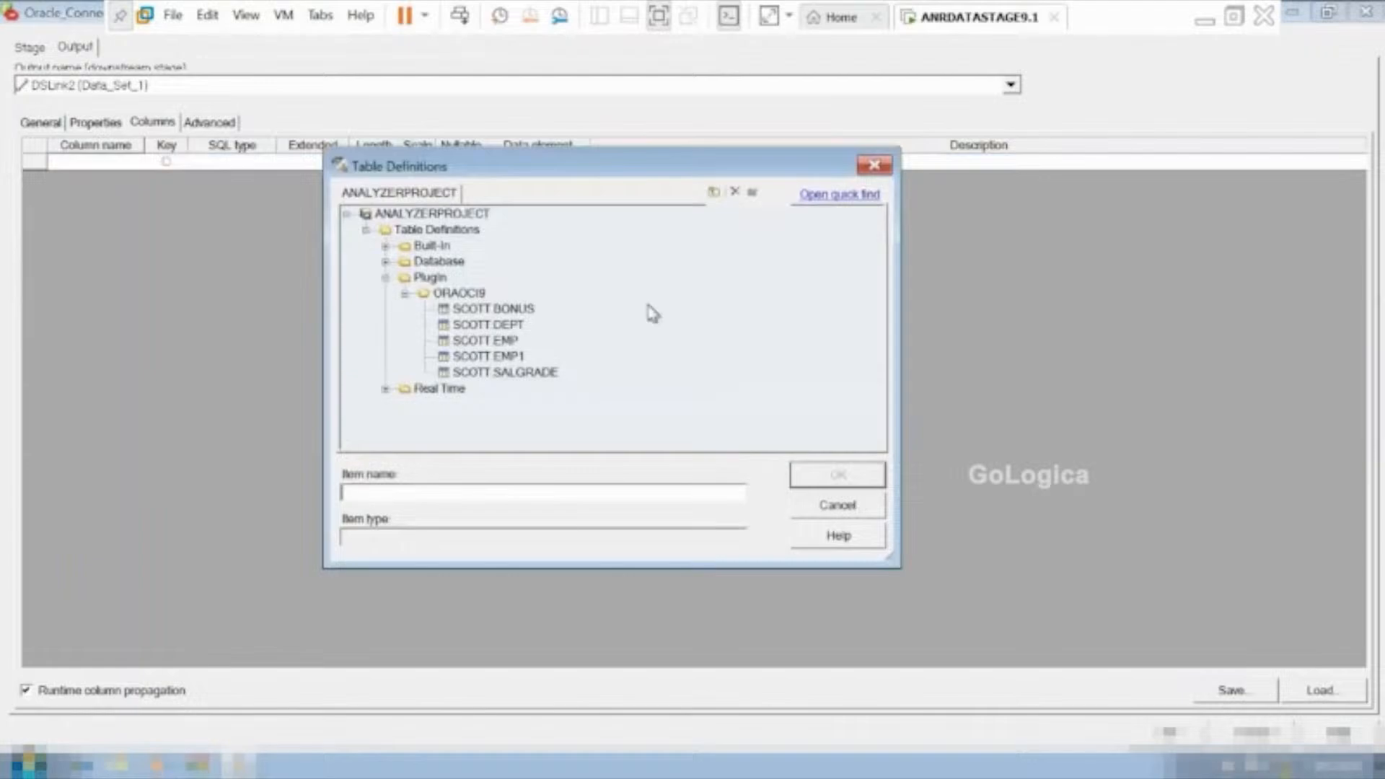
left_click(465, 340)
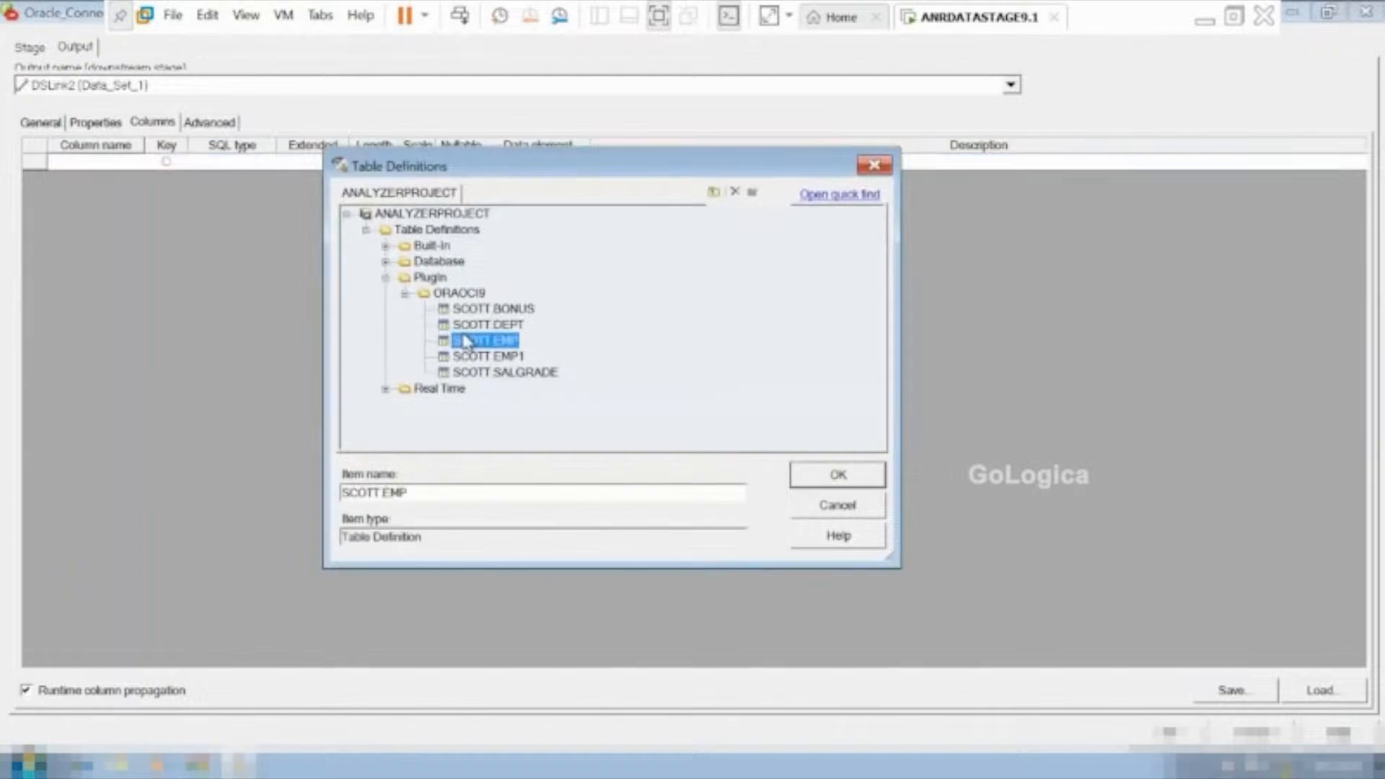
left_click(838, 474)
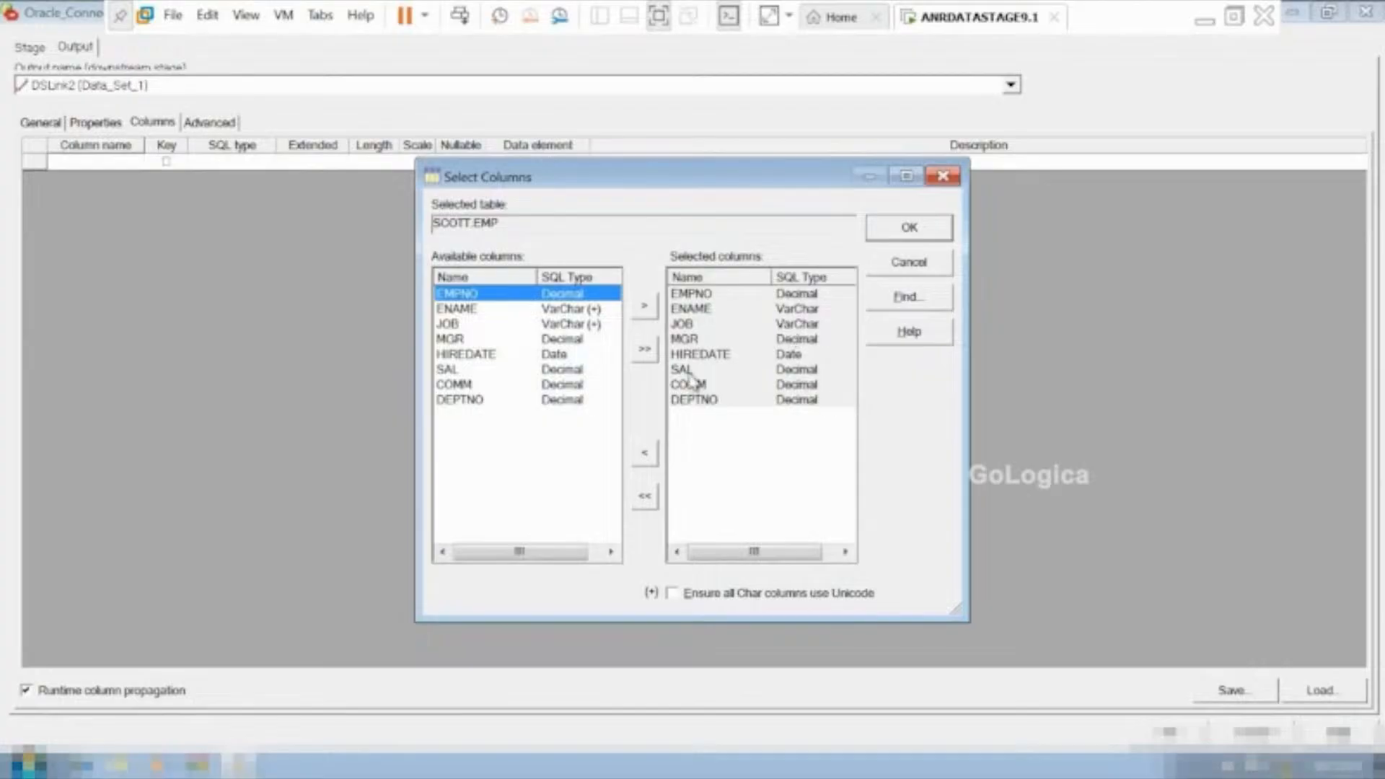
left_click(644, 499)
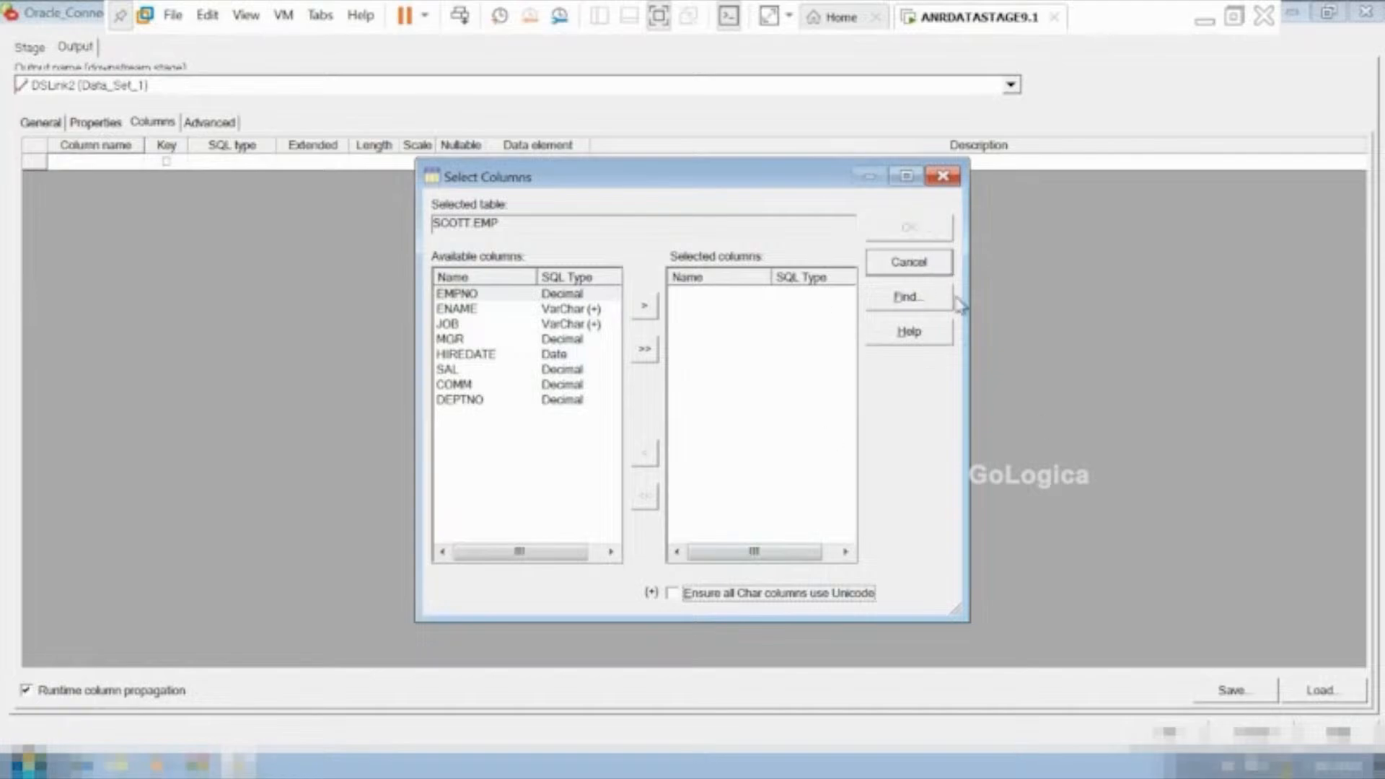
left_click(910, 274)
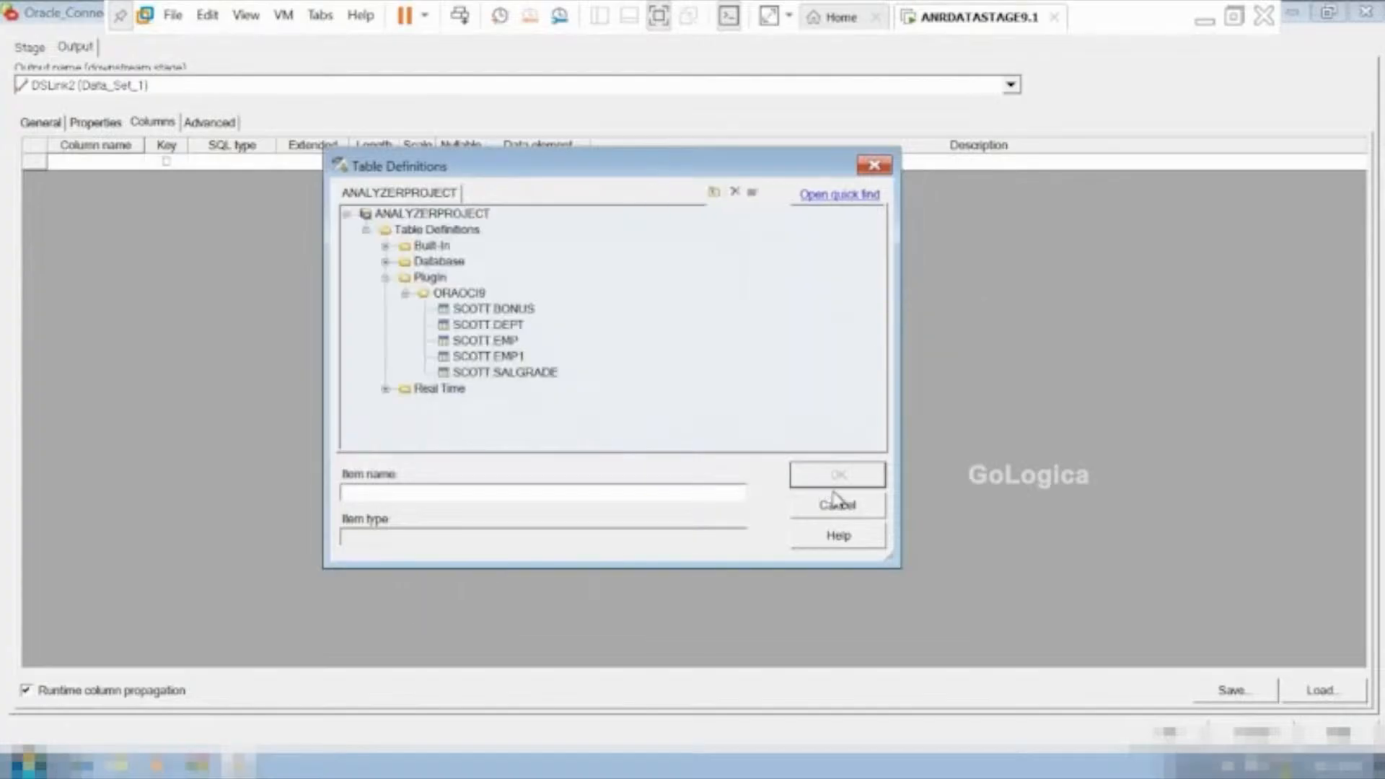
left_click(879, 166)
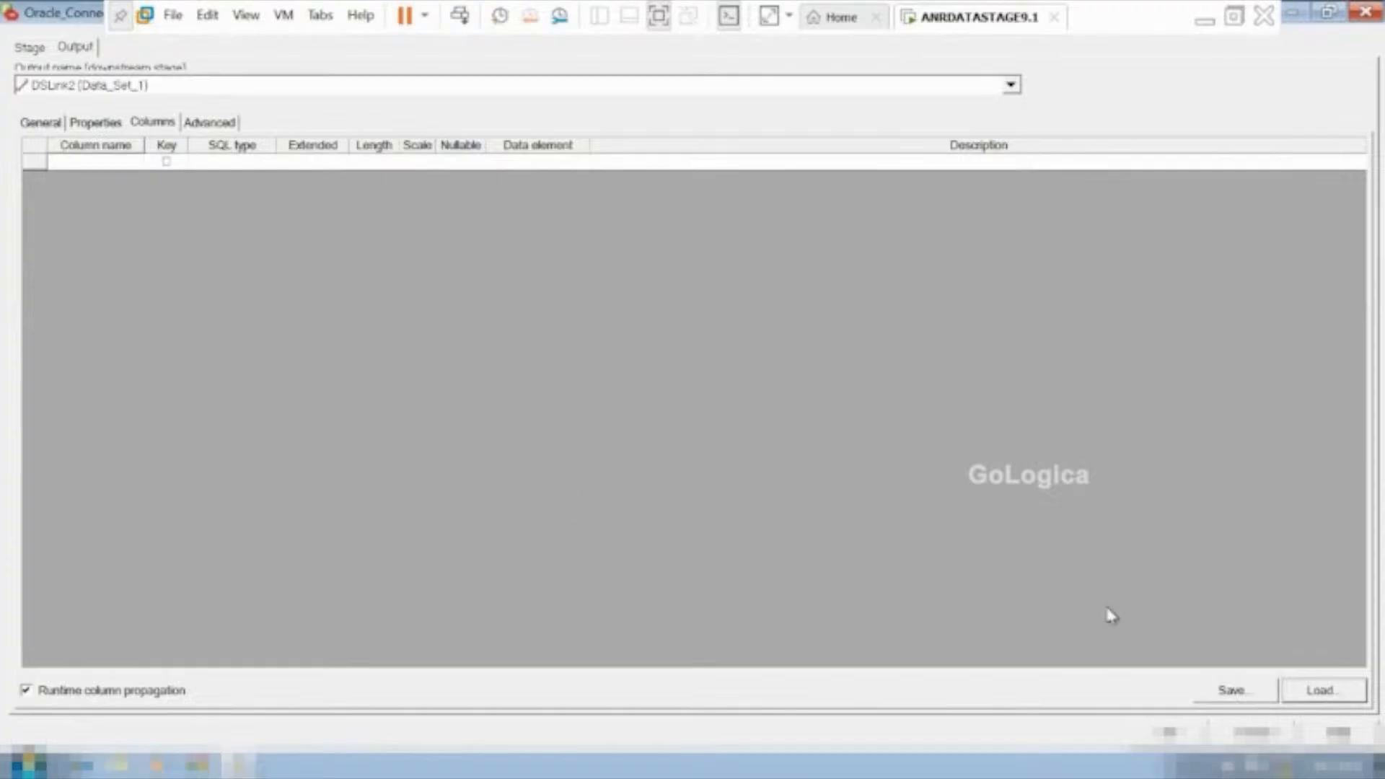
Choose the SCOTT.EMP table definition from PlugIn\ORAOCI9 for loading and clear its list of selected columns.
left_click(1326, 690)
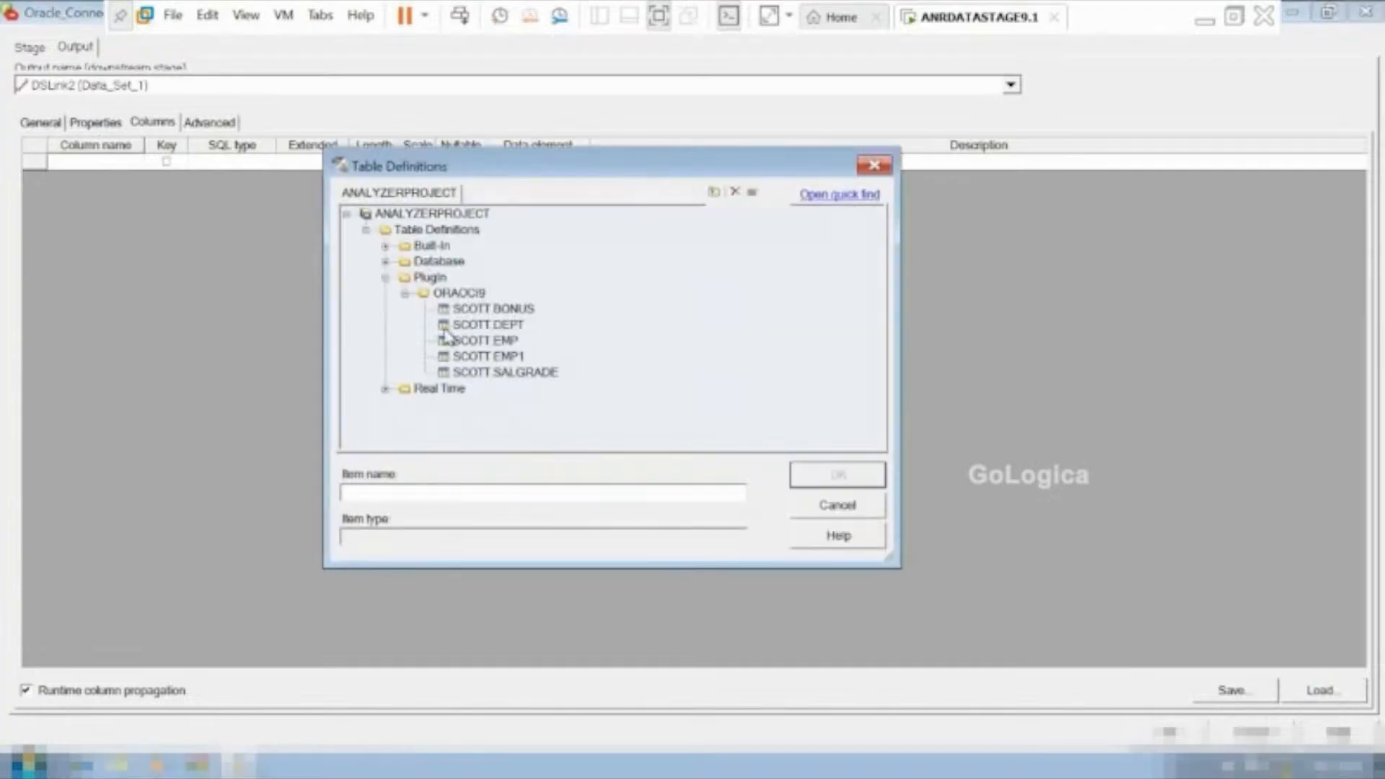
left_click(462, 340)
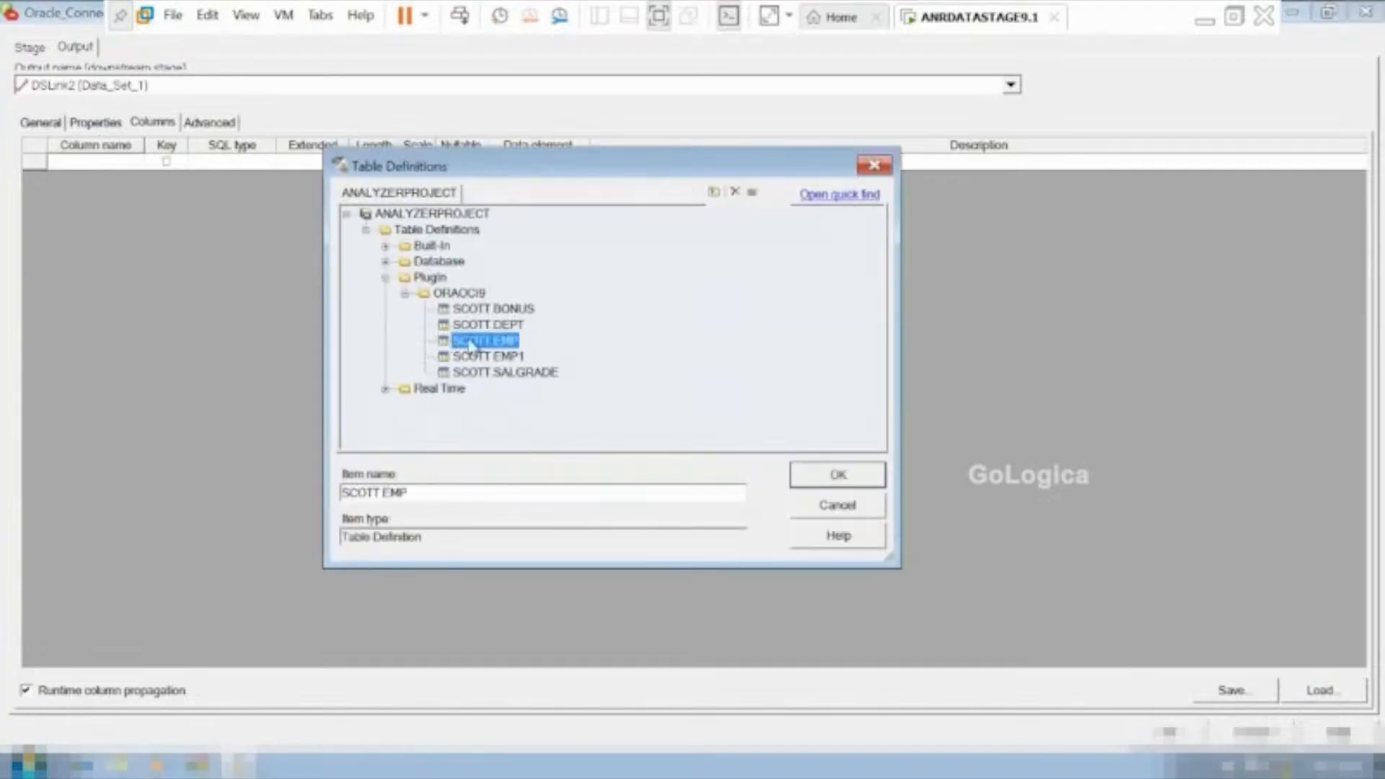
left_click(805, 482)
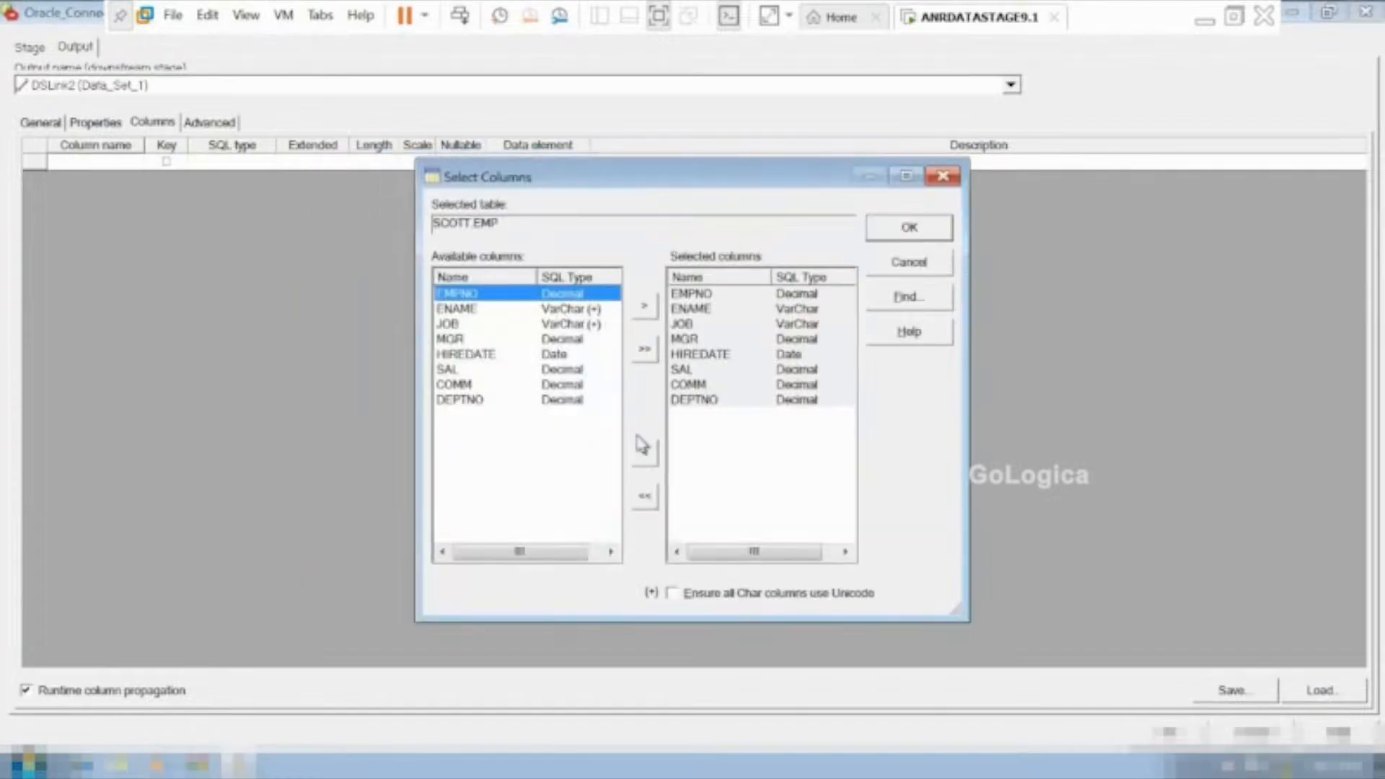
left_click(645, 496)
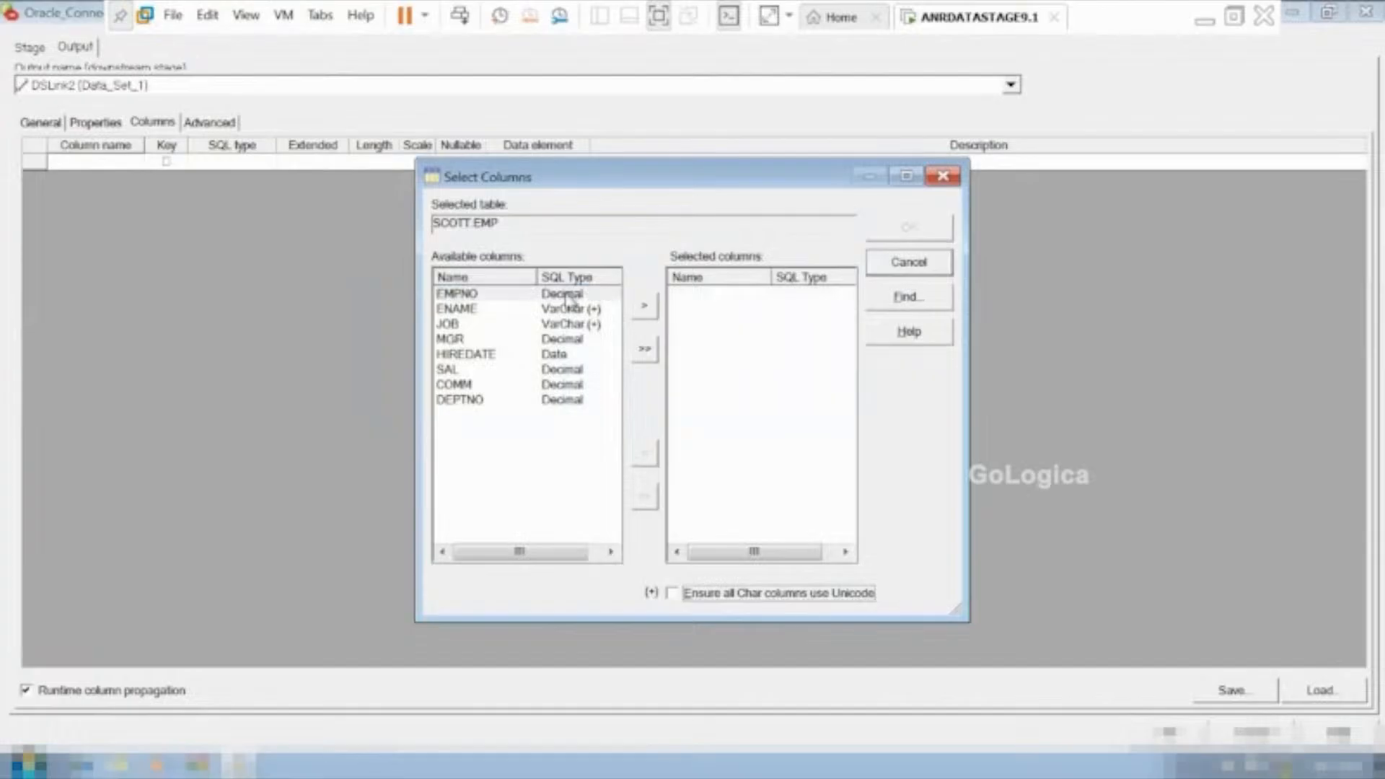
Load only EMPNO and ENAME with data types converted to match earlier releases, and accept the Oracle connector's settings.
left_click(476, 294)
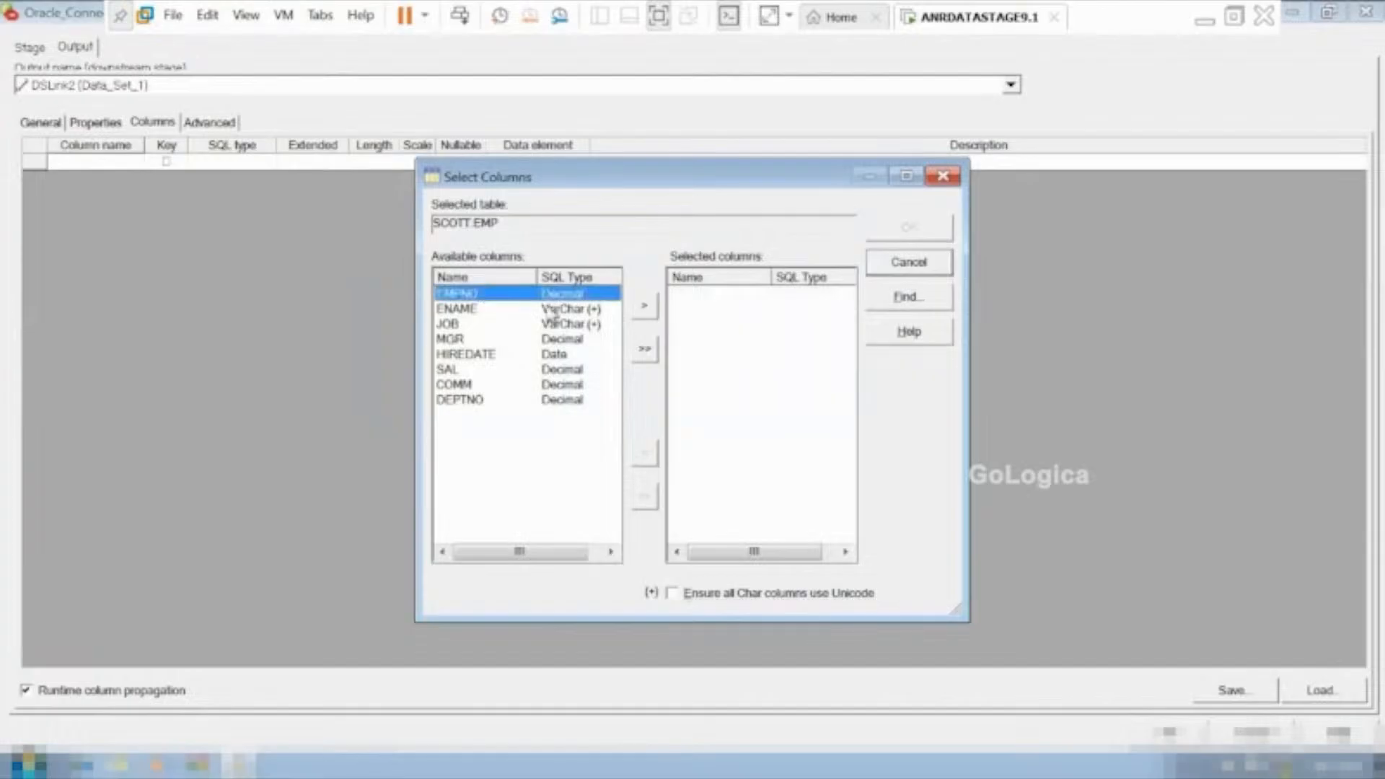
left_click(644, 306)
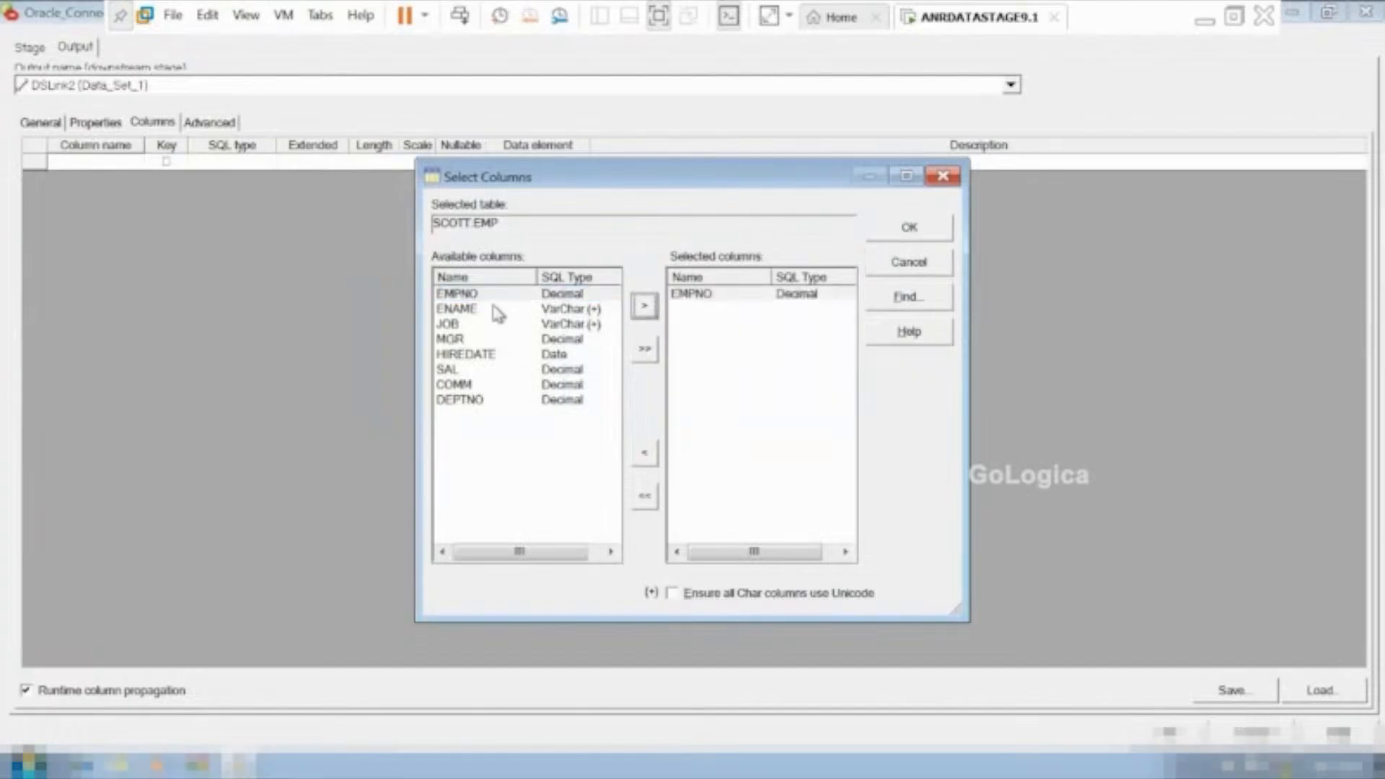
left_click(603, 310)
left_click(643, 305)
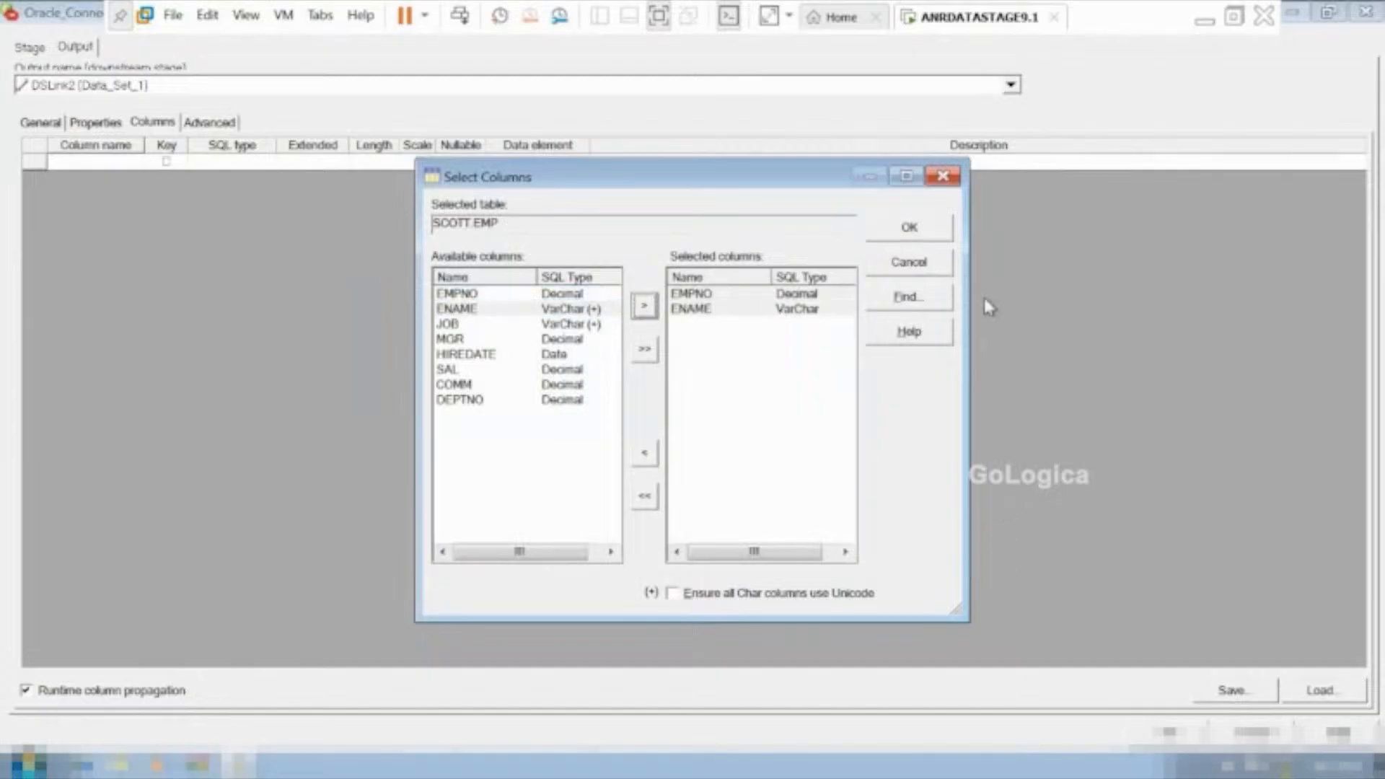
left_click(910, 228)
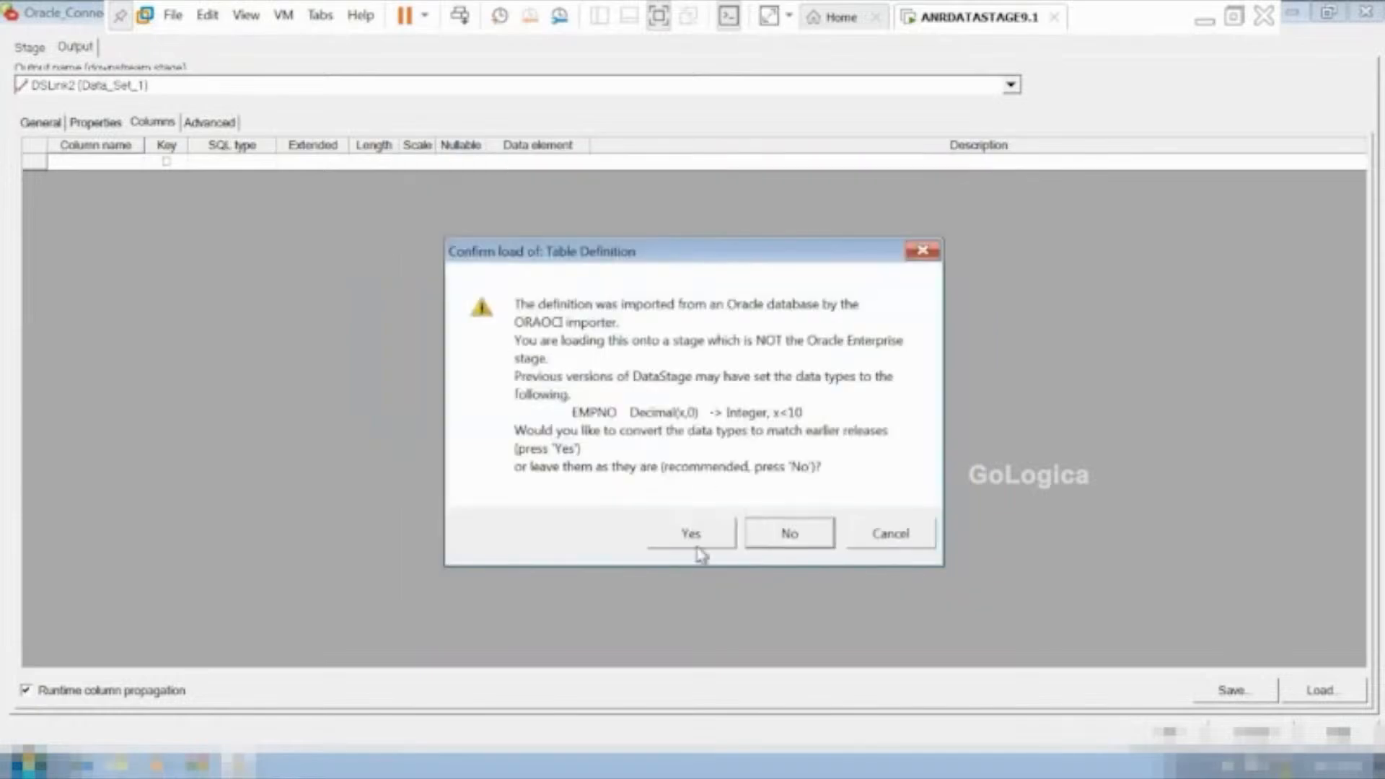
left_click(691, 532)
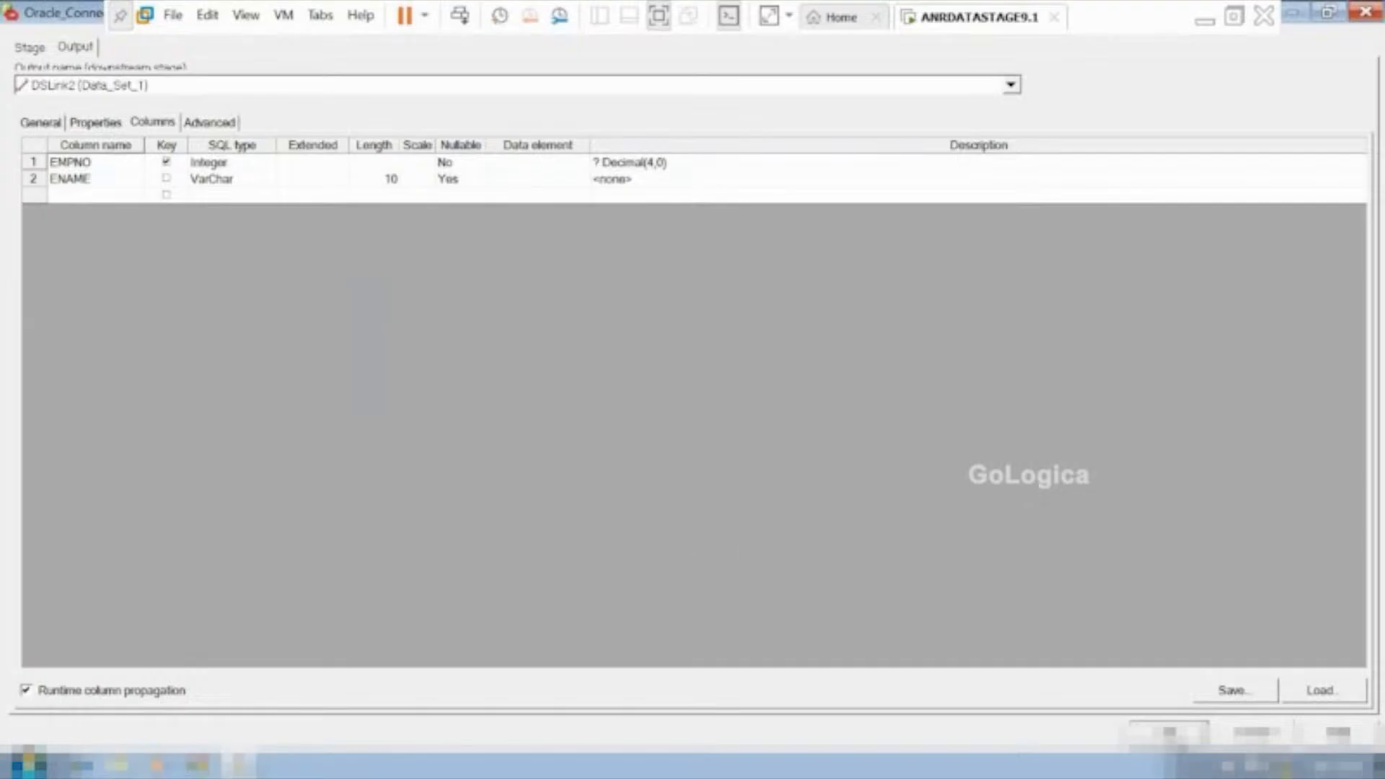
left_click(1172, 734)
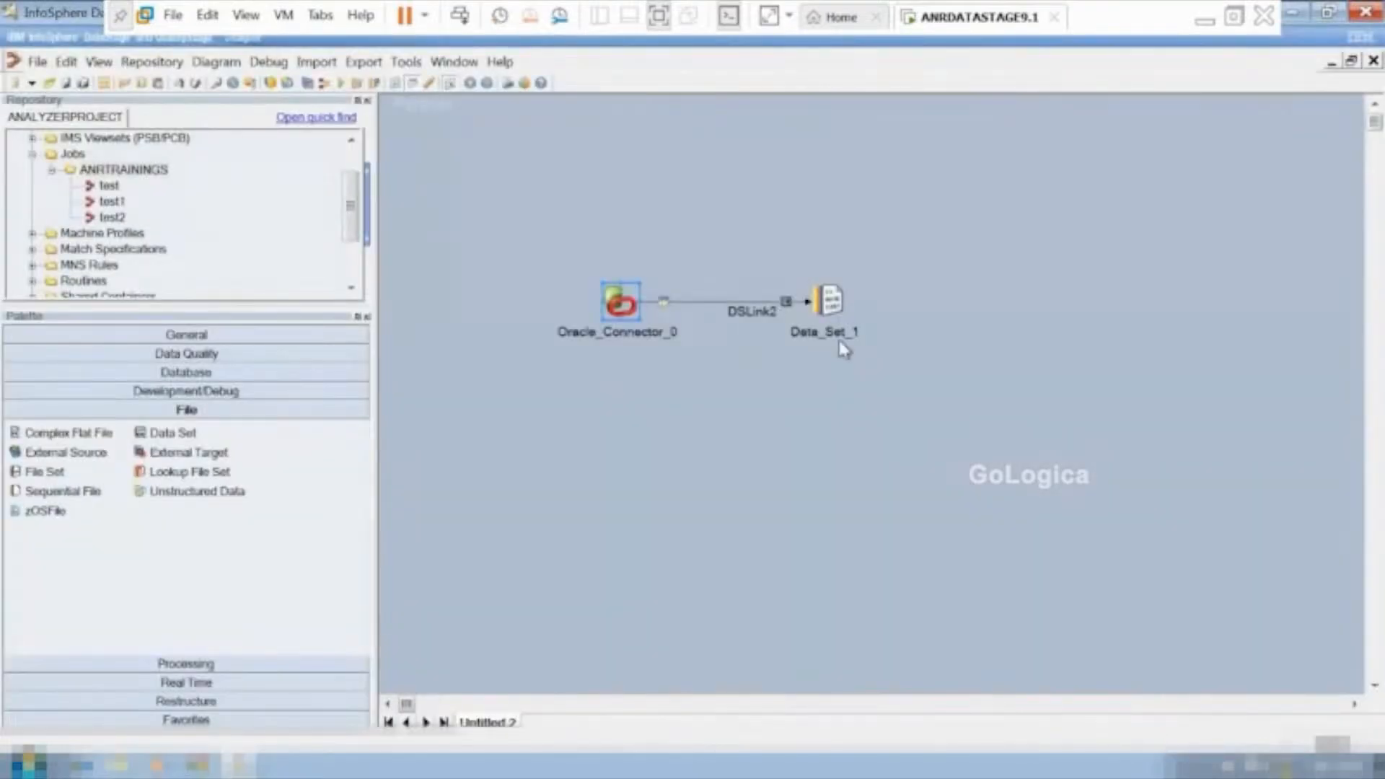
Check the incoming columns of the Data_Set_1 stage, set its target File to c:\sc1.ds and accept the settings.
double_click(830, 298)
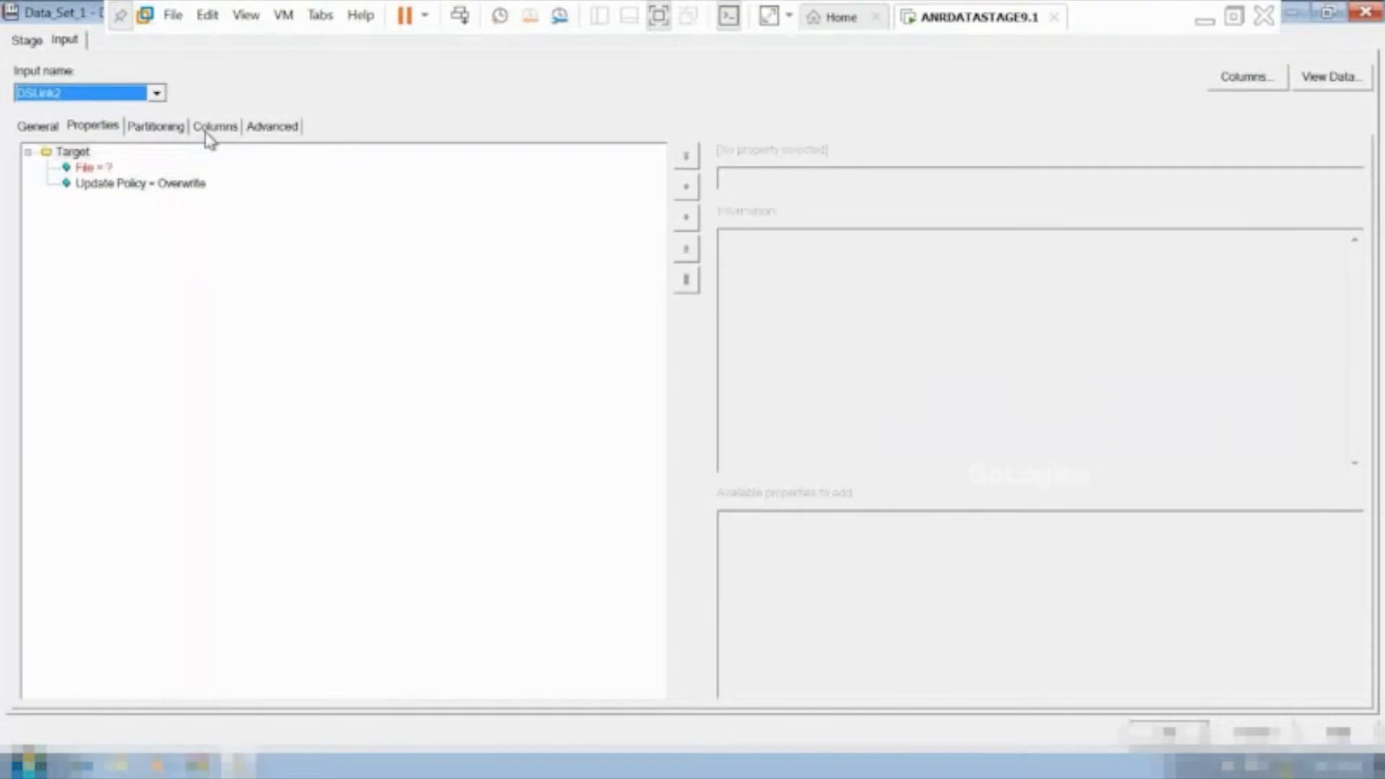
left_click(81, 153)
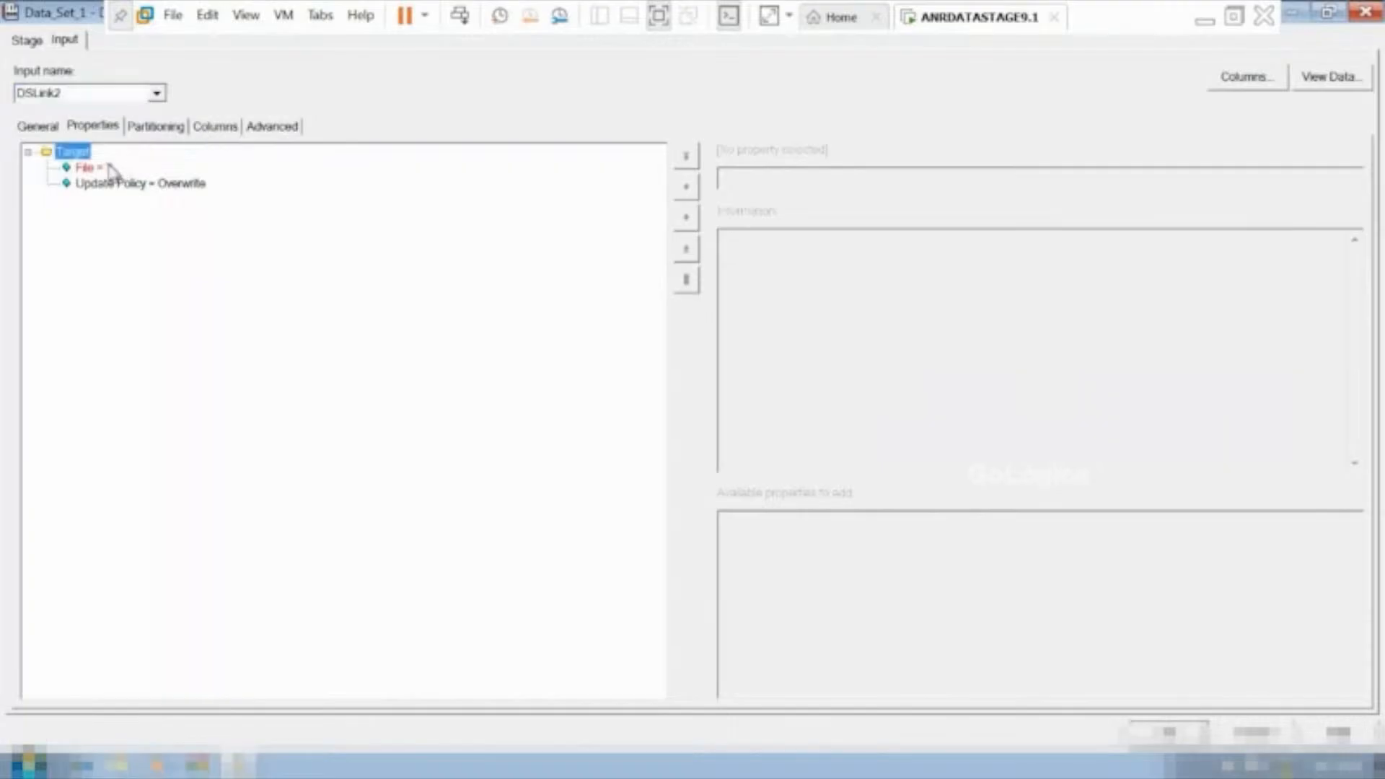
left_click(108, 169)
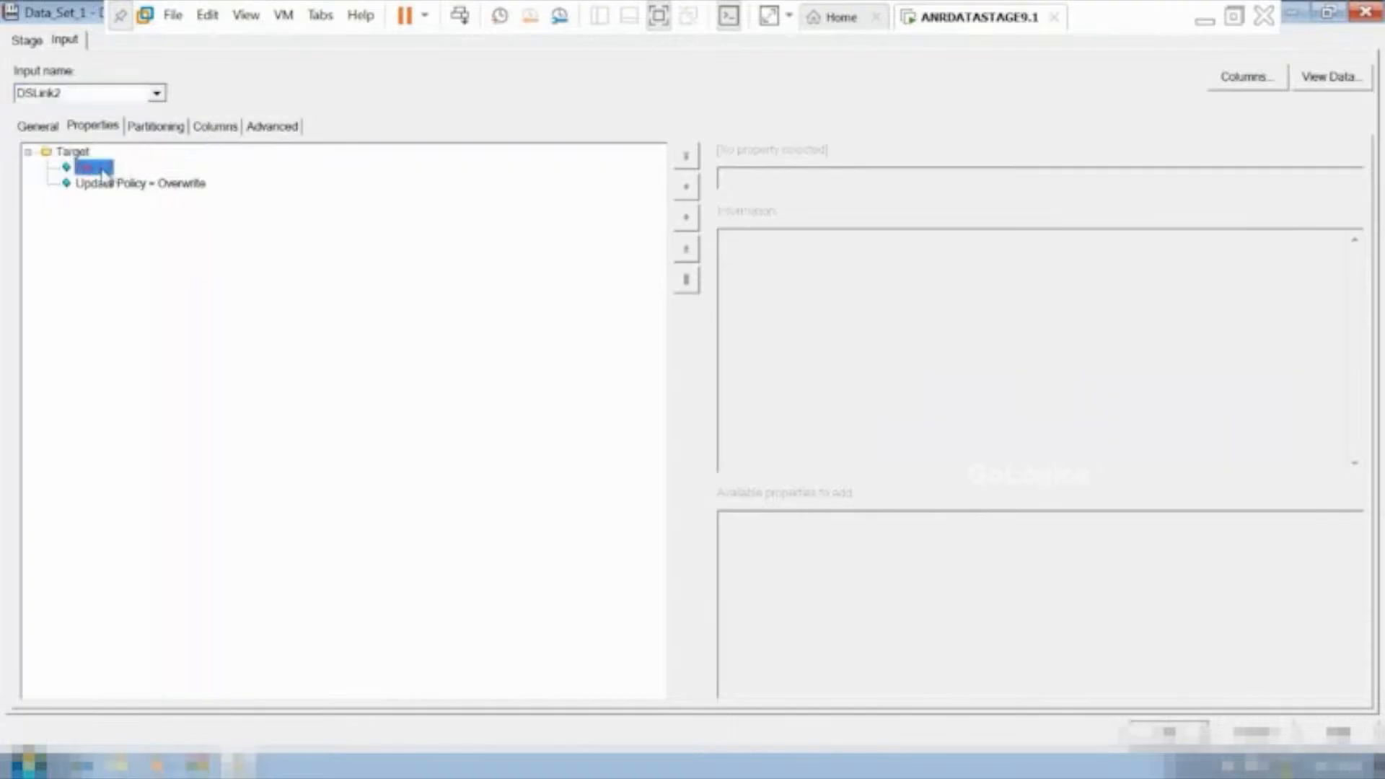
left_click(221, 136)
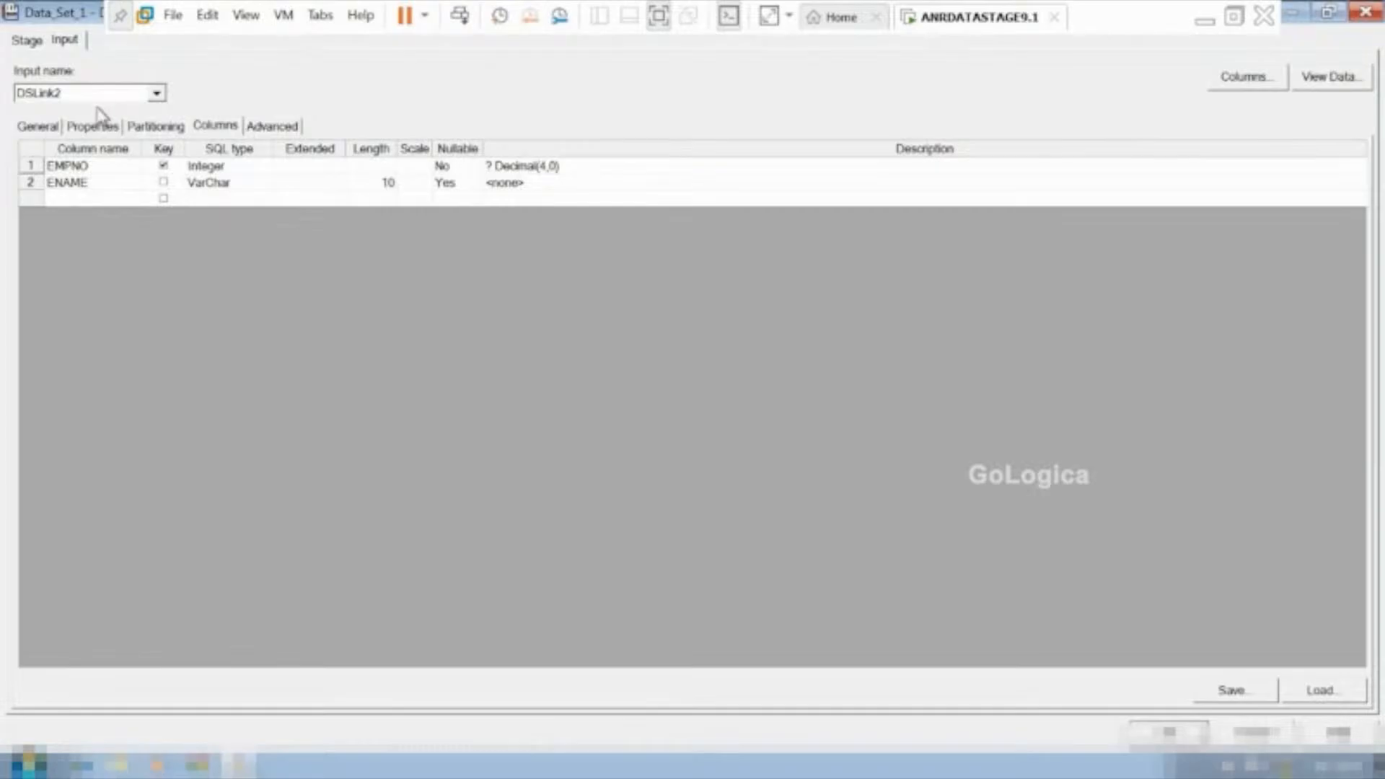
left_click(45, 128)
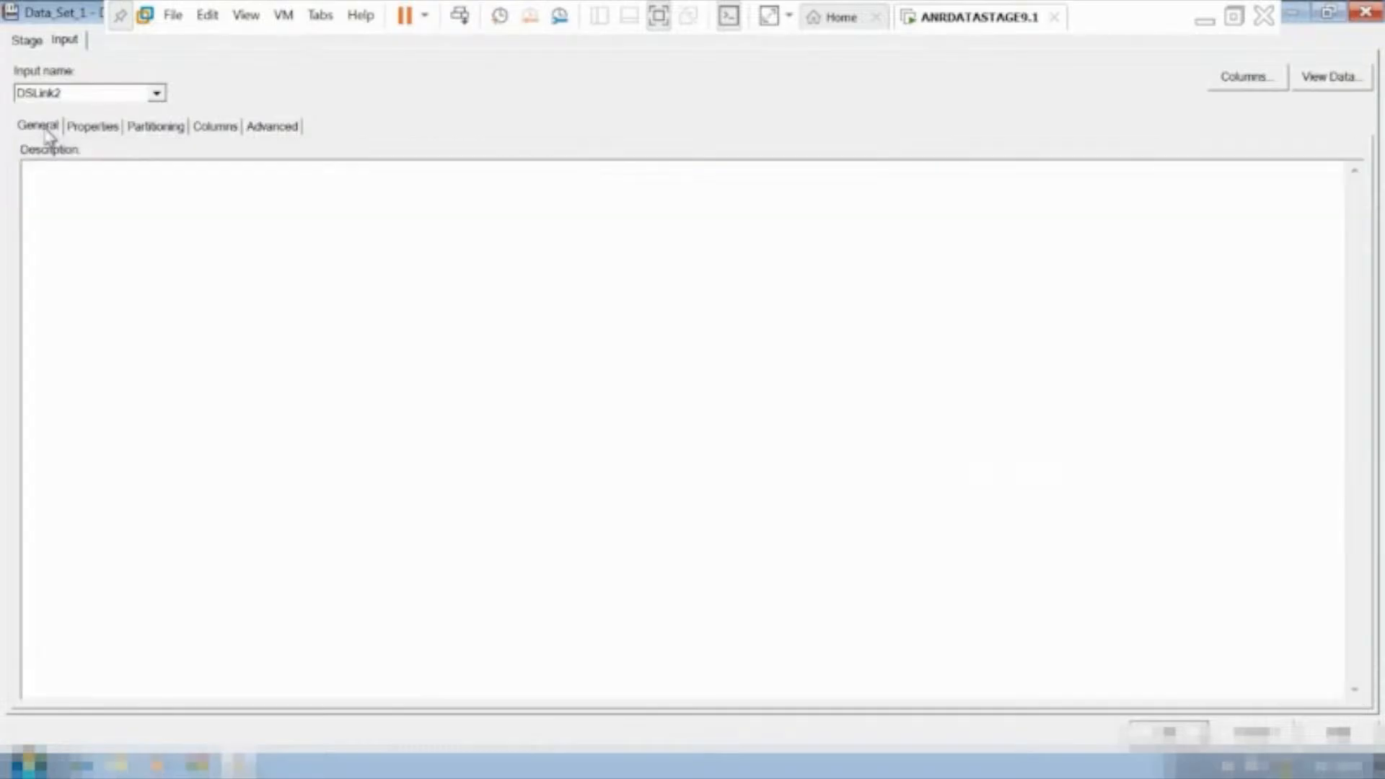
left_click(116, 128)
left_click(94, 168)
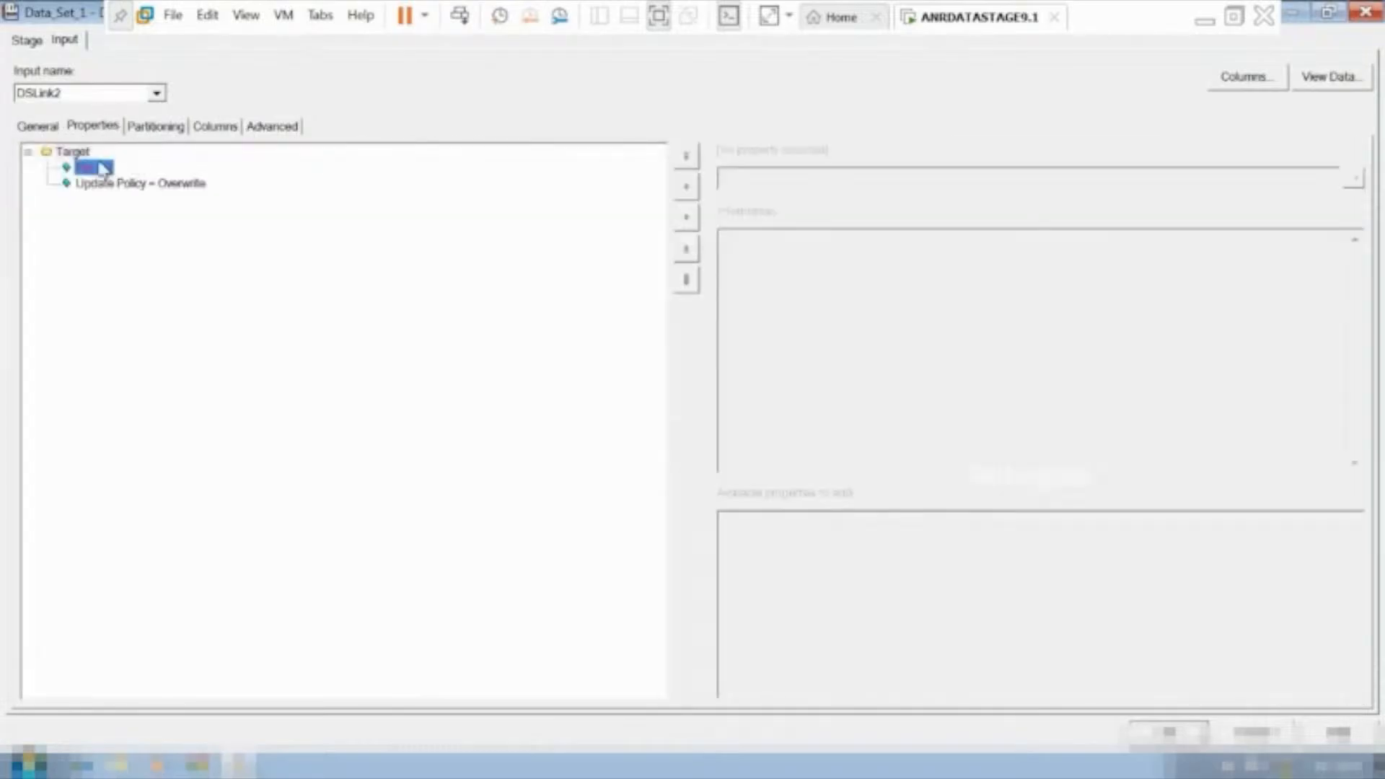
left_click(734, 186)
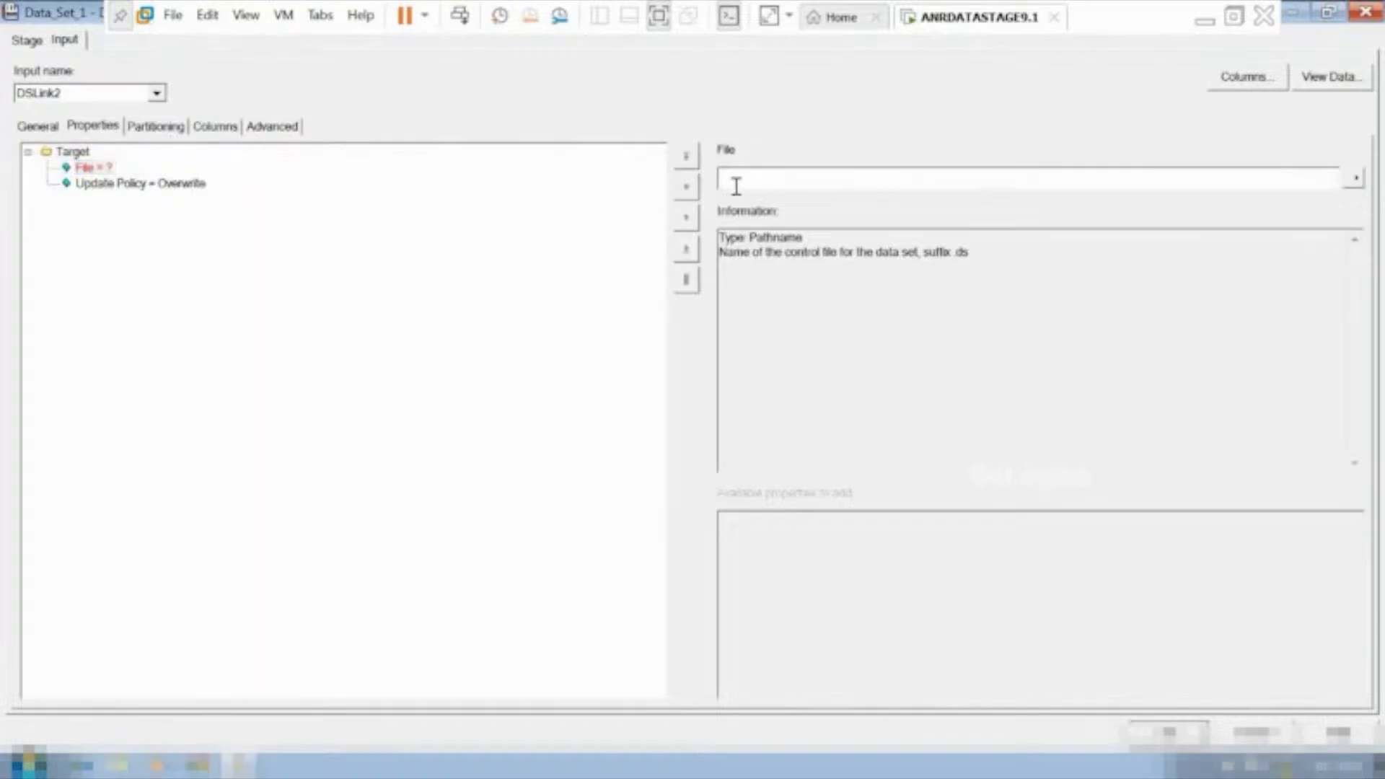
type("c:\\")
type("sc1.ds")
left_click(1164, 732)
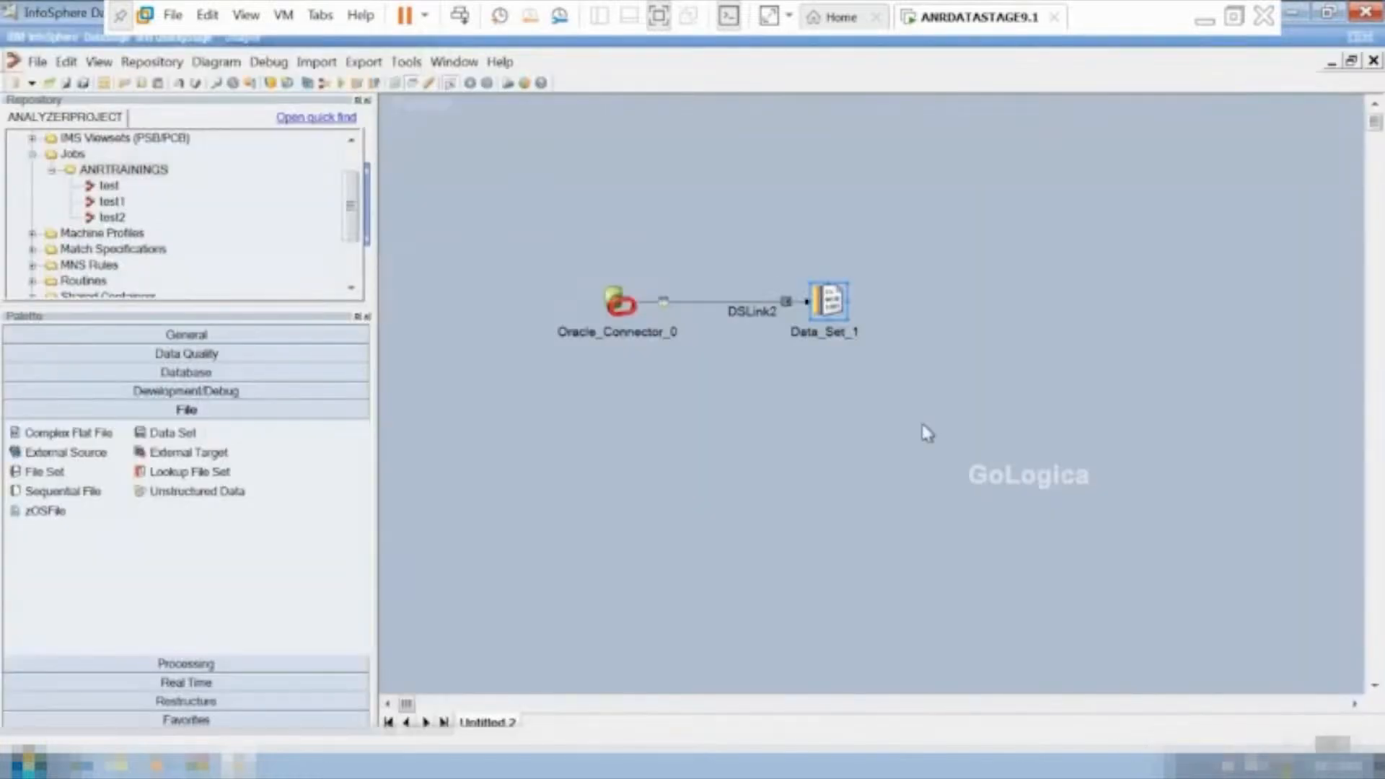
Save and compile the job as sc1_ora_ds in \Table Definitions\PlugIn\ORAOCI9, and run it with no warning limit.
left_click(342, 85)
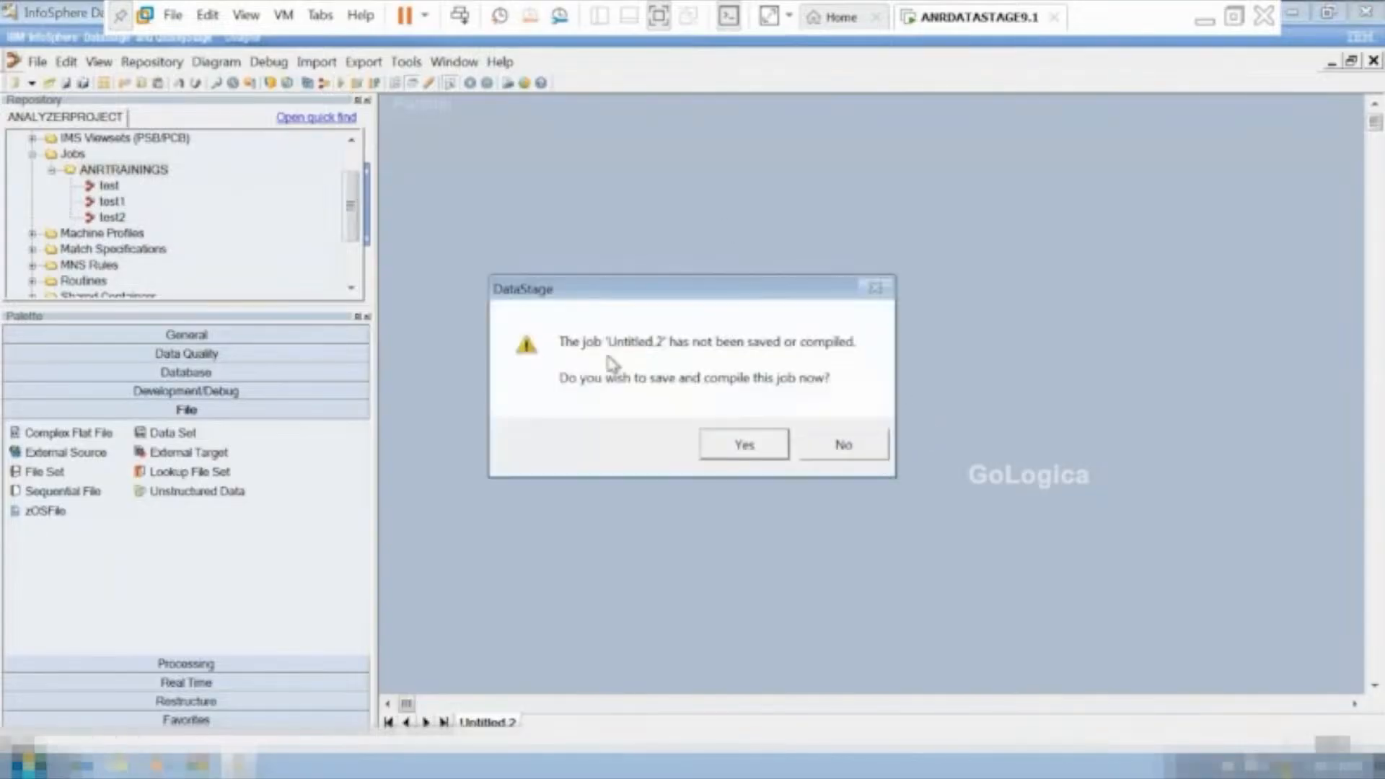
left_click(744, 445)
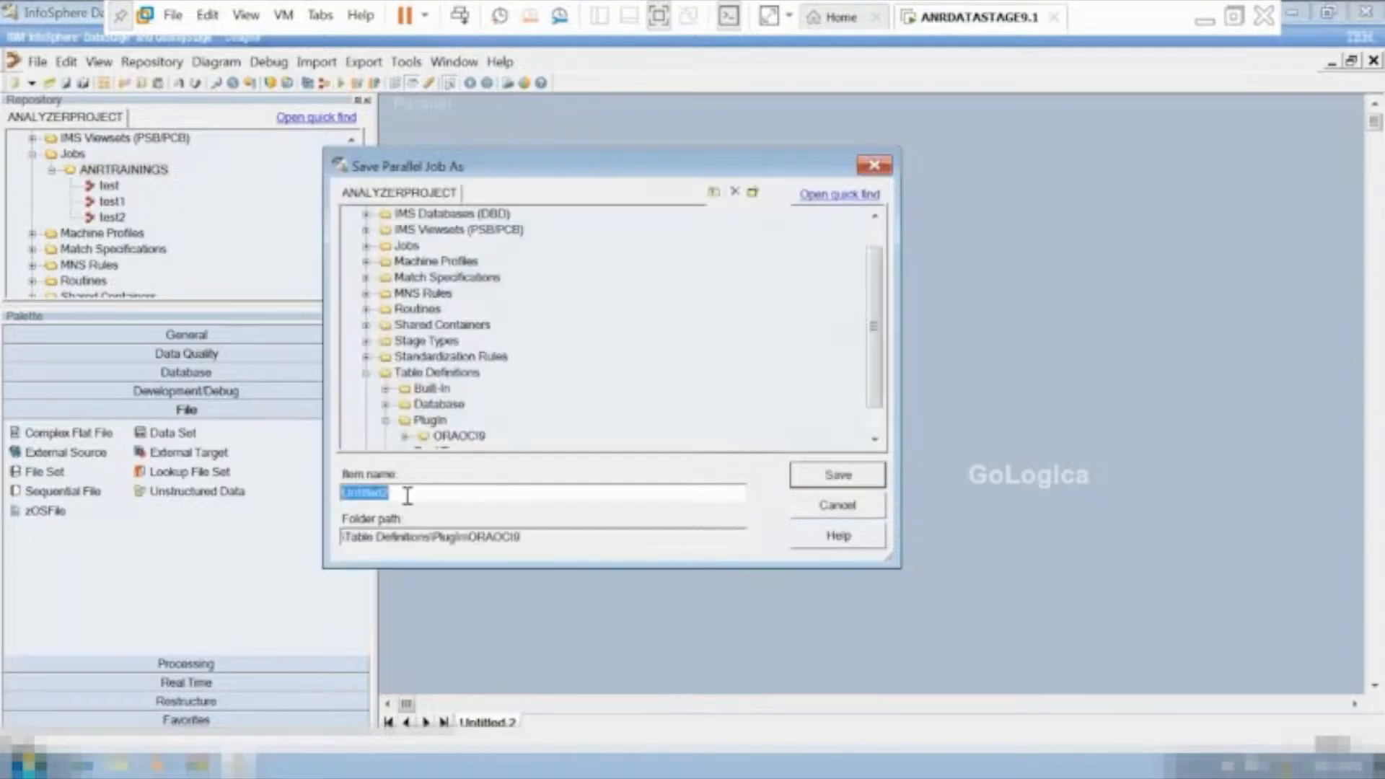
key("BackSpace")
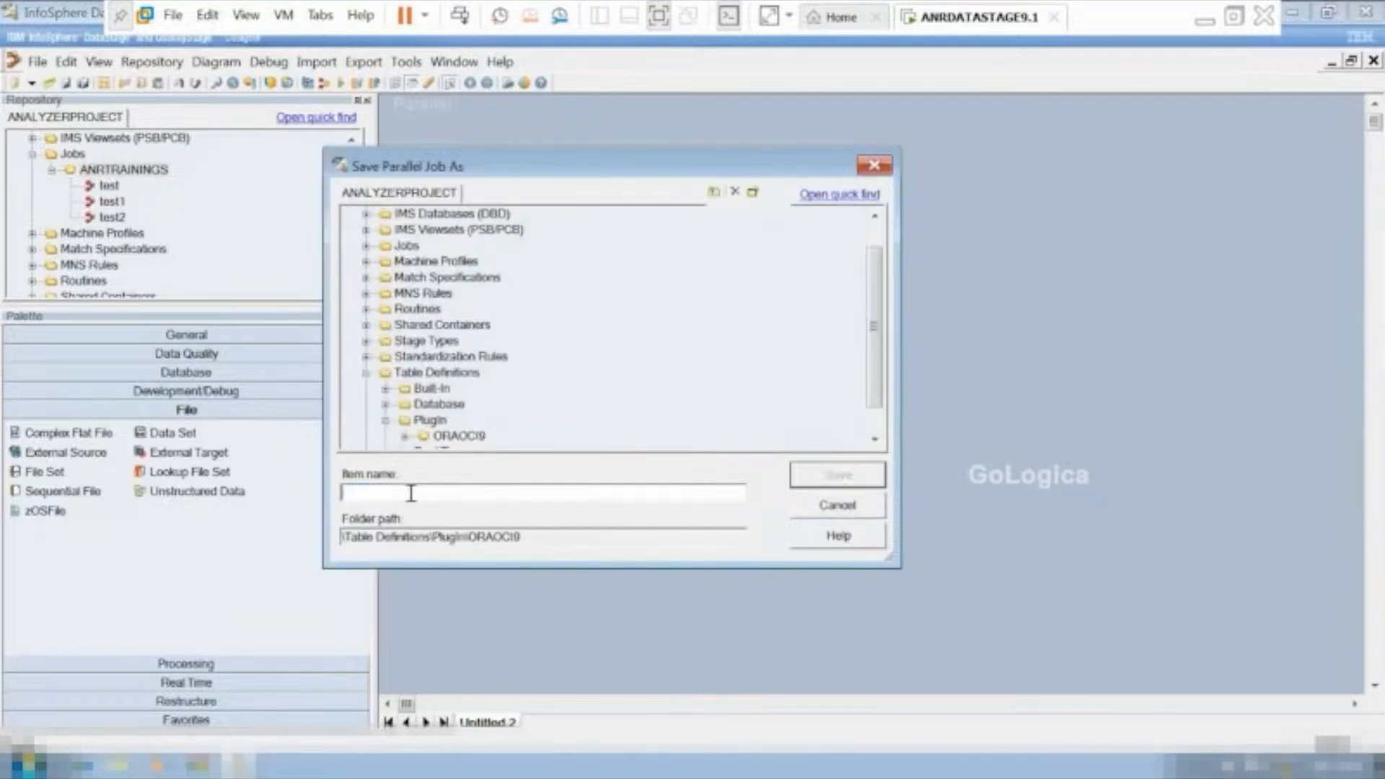
type("sc1_ora_ds")
left_click(831, 484)
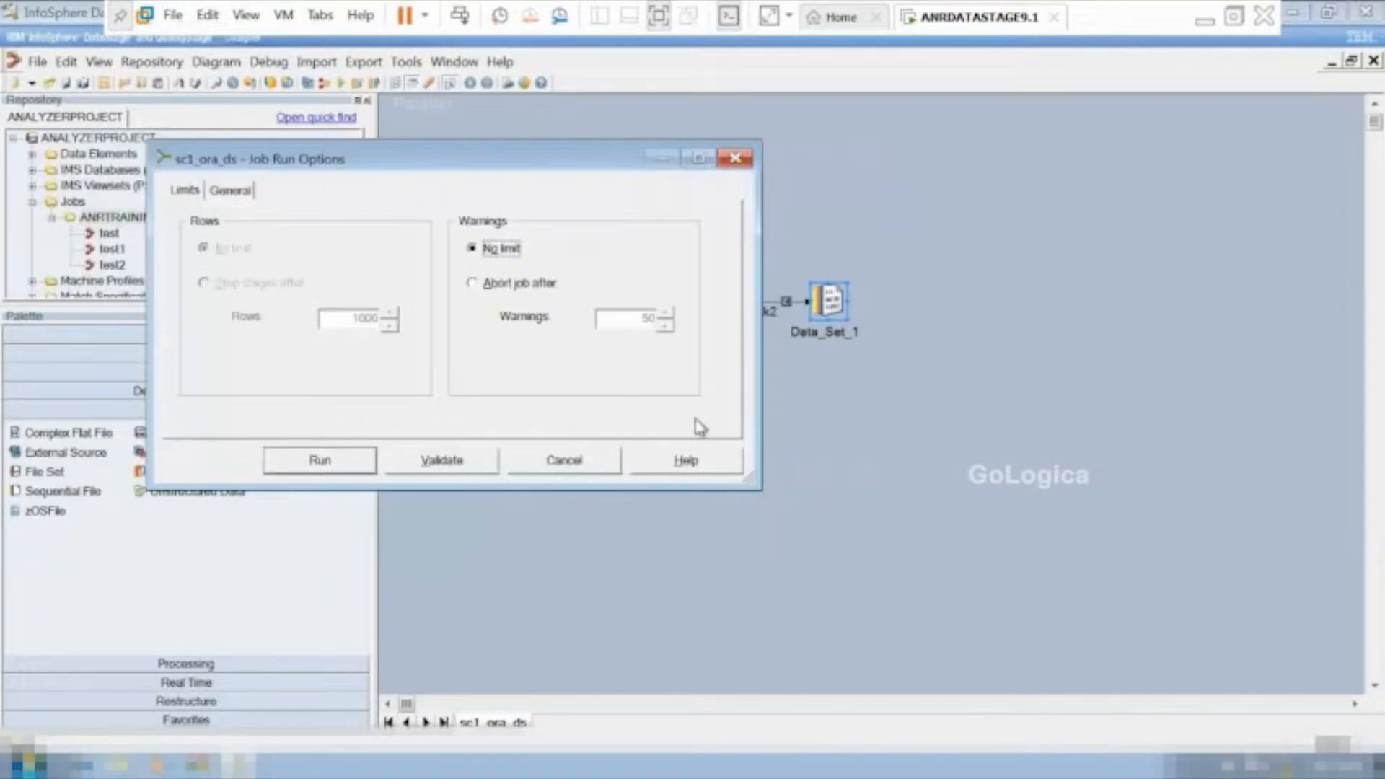
left_click(321, 462)
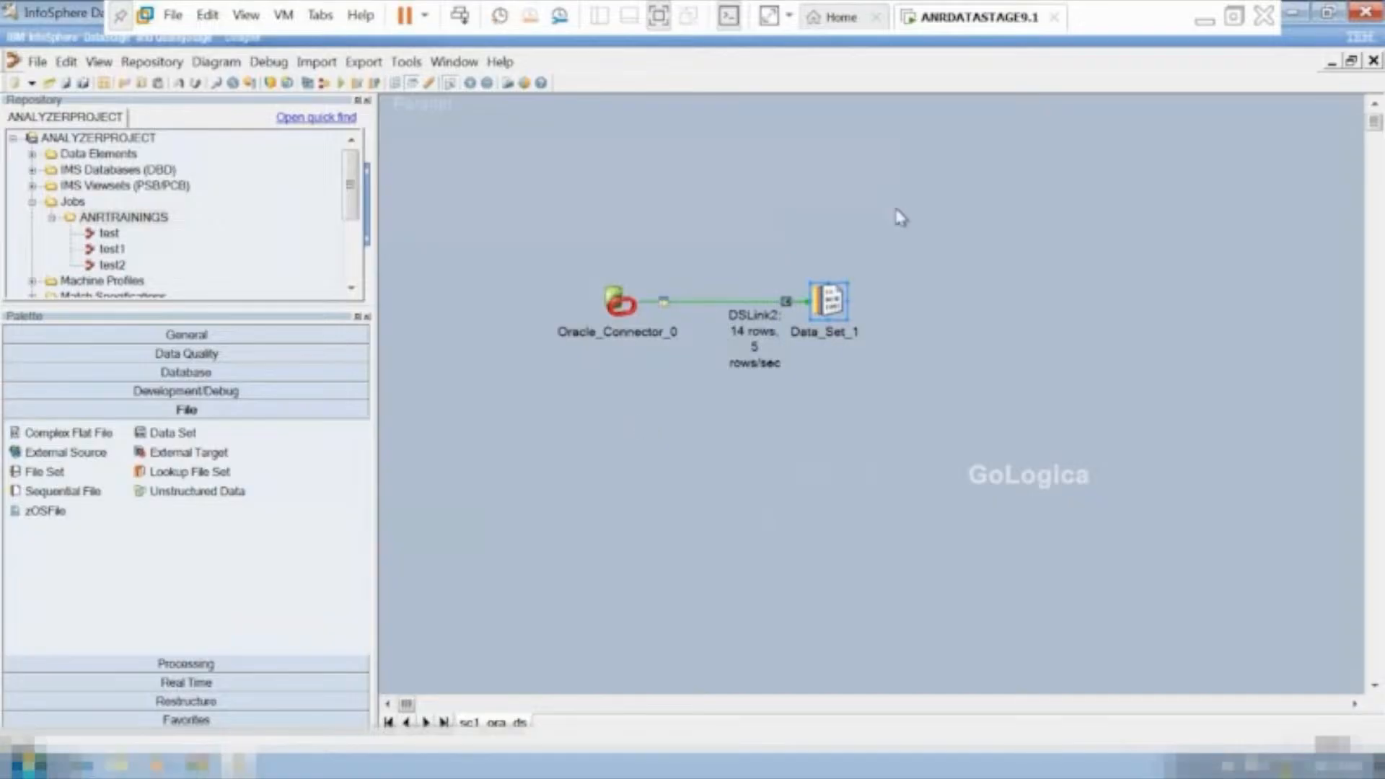
View the DSLink2 data written to the Data_Set_1 stage and close the data browser.
right_click(828, 318)
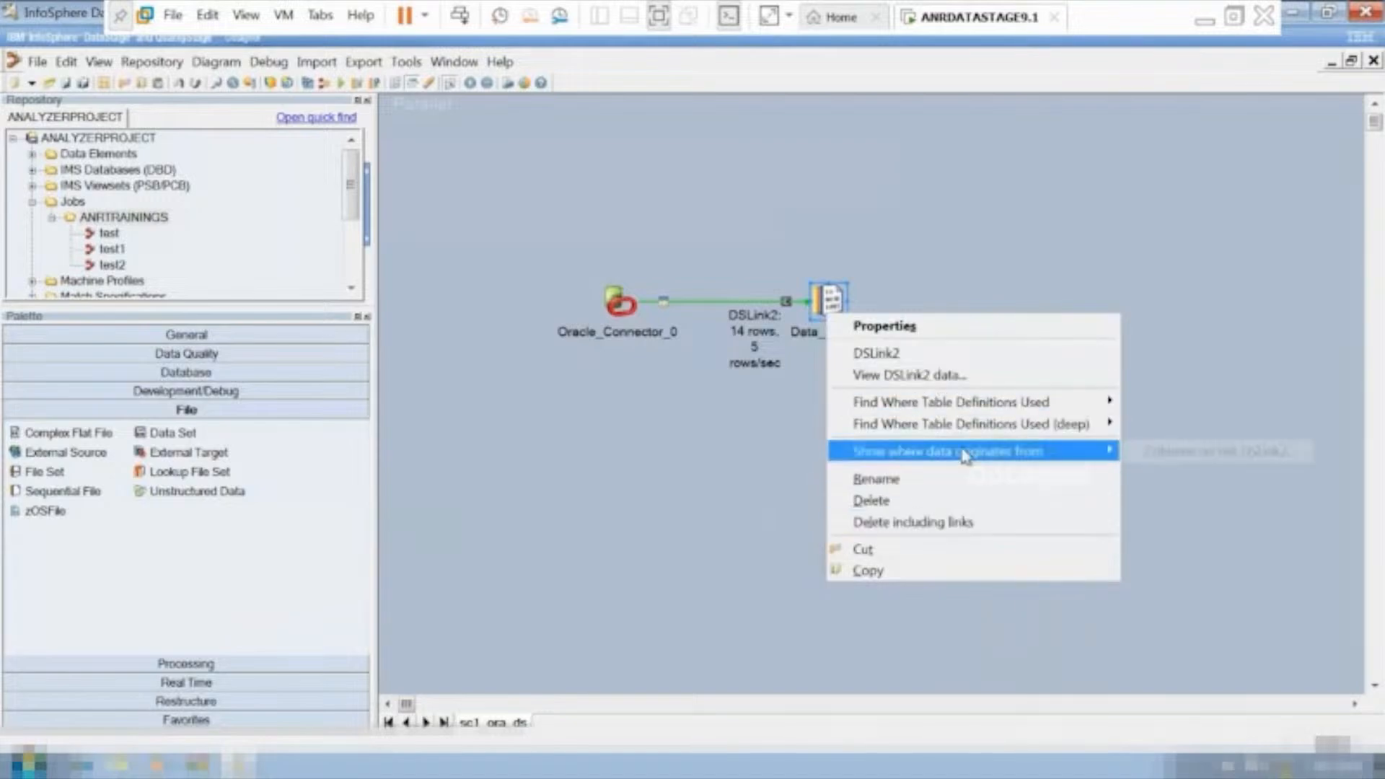
left_click(916, 376)
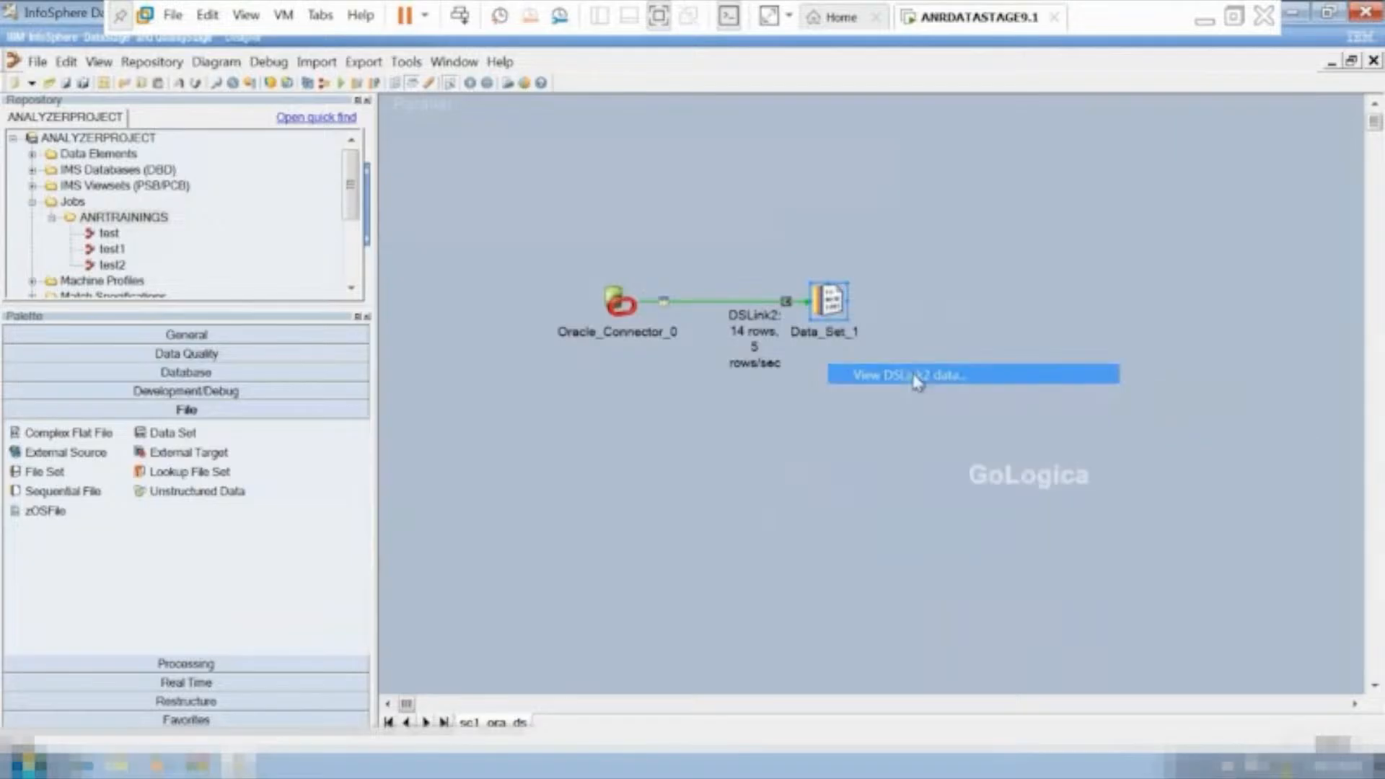
left_click(859, 329)
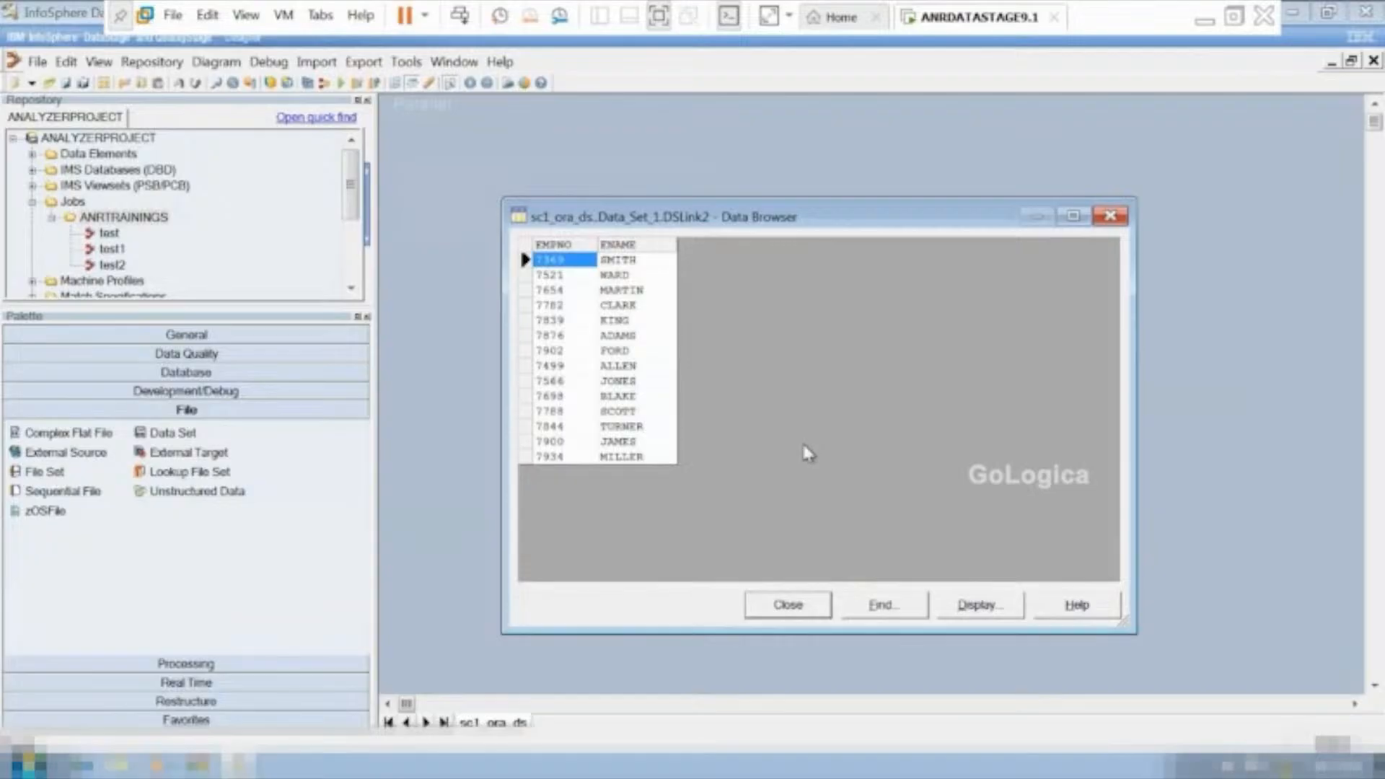
left_click(757, 619)
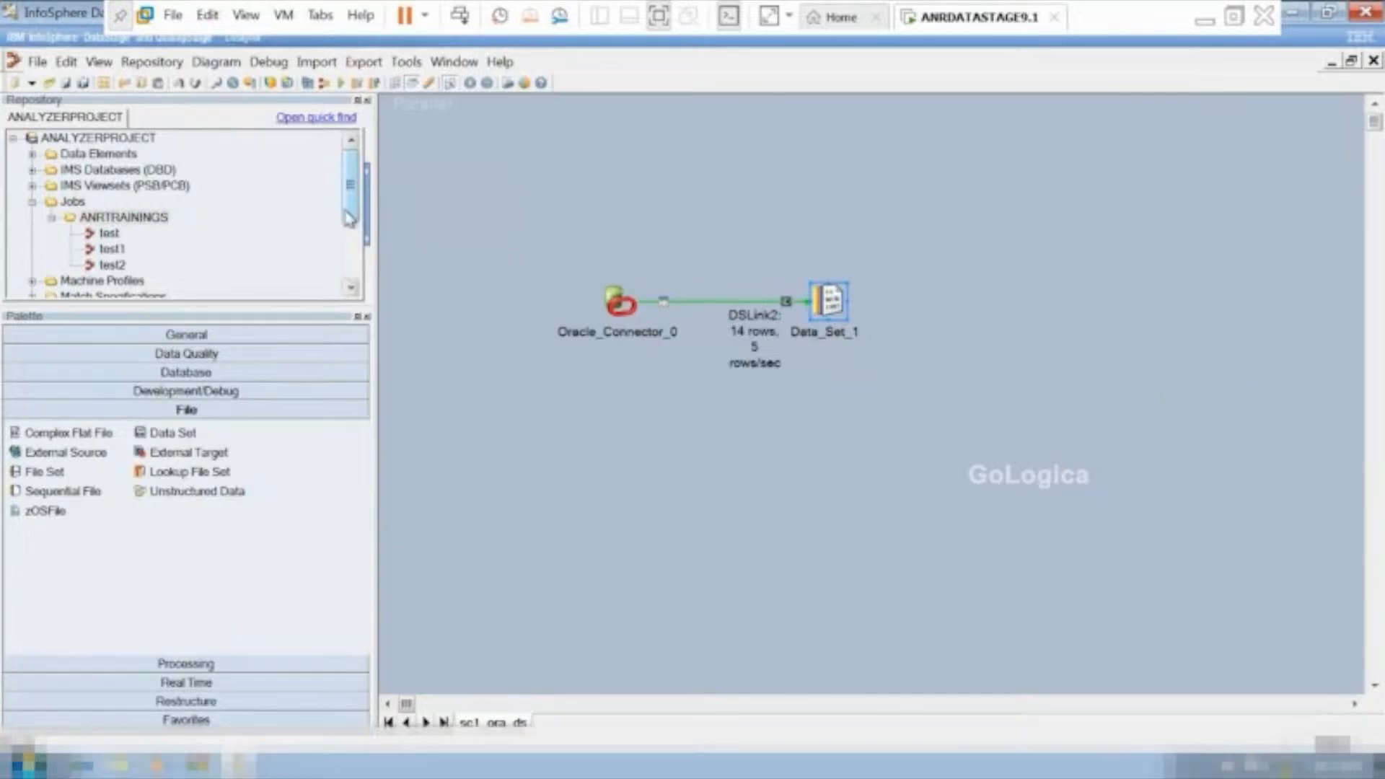
Try to save the job as sc1_ora_ds in the \Jobs\ANRTRAININGS folder.
mouse_move(350, 215)
left_mouse_down()
mouse_move(347, 271)
mouse_move(353, 229)
left_mouse_up()
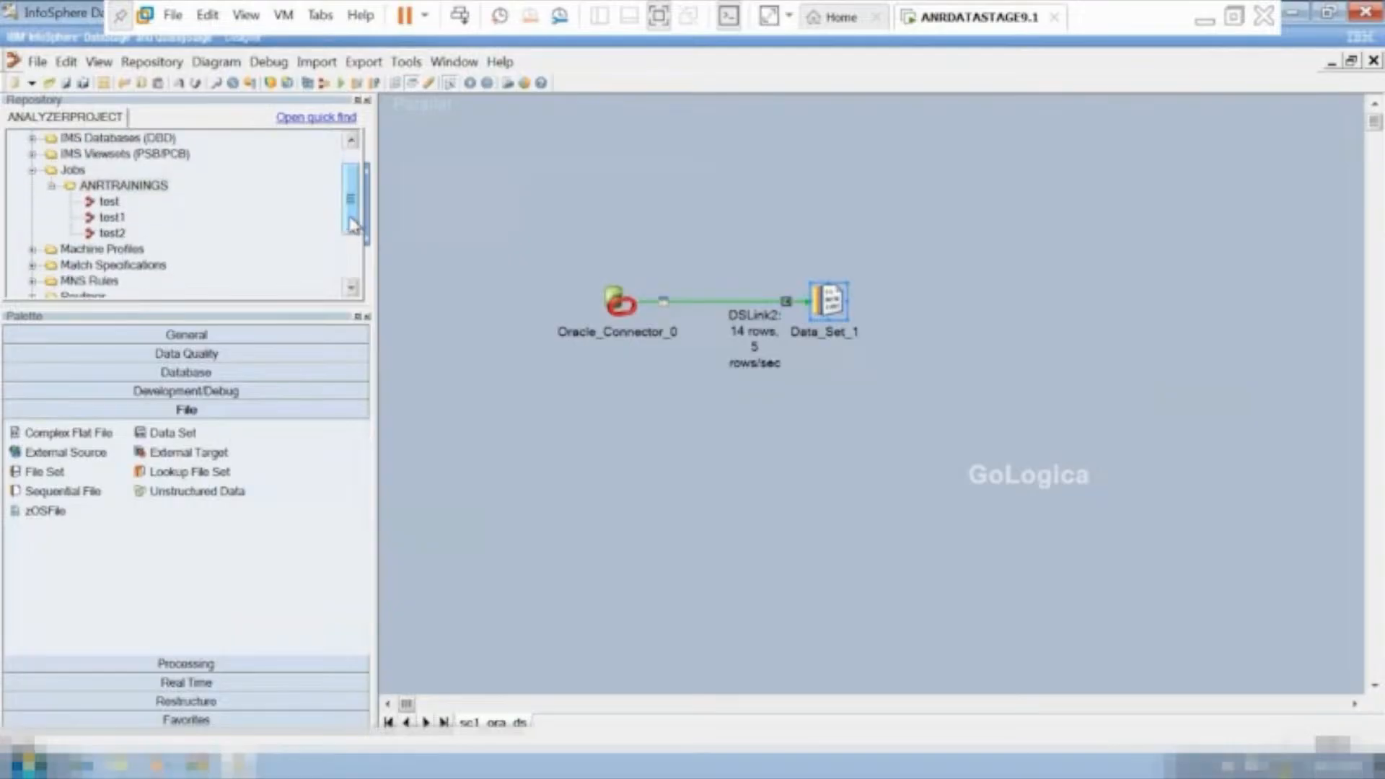
left_click(51, 173)
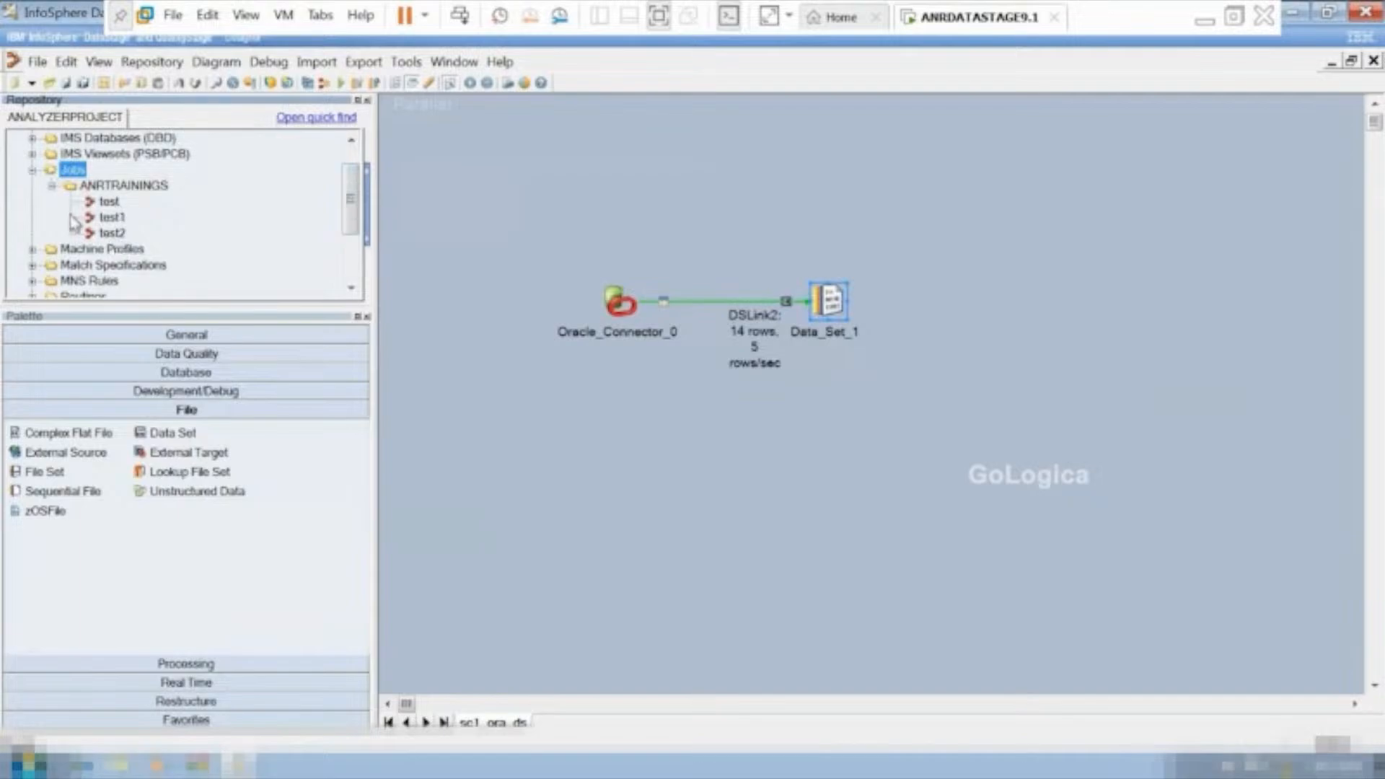
left_click(71, 189)
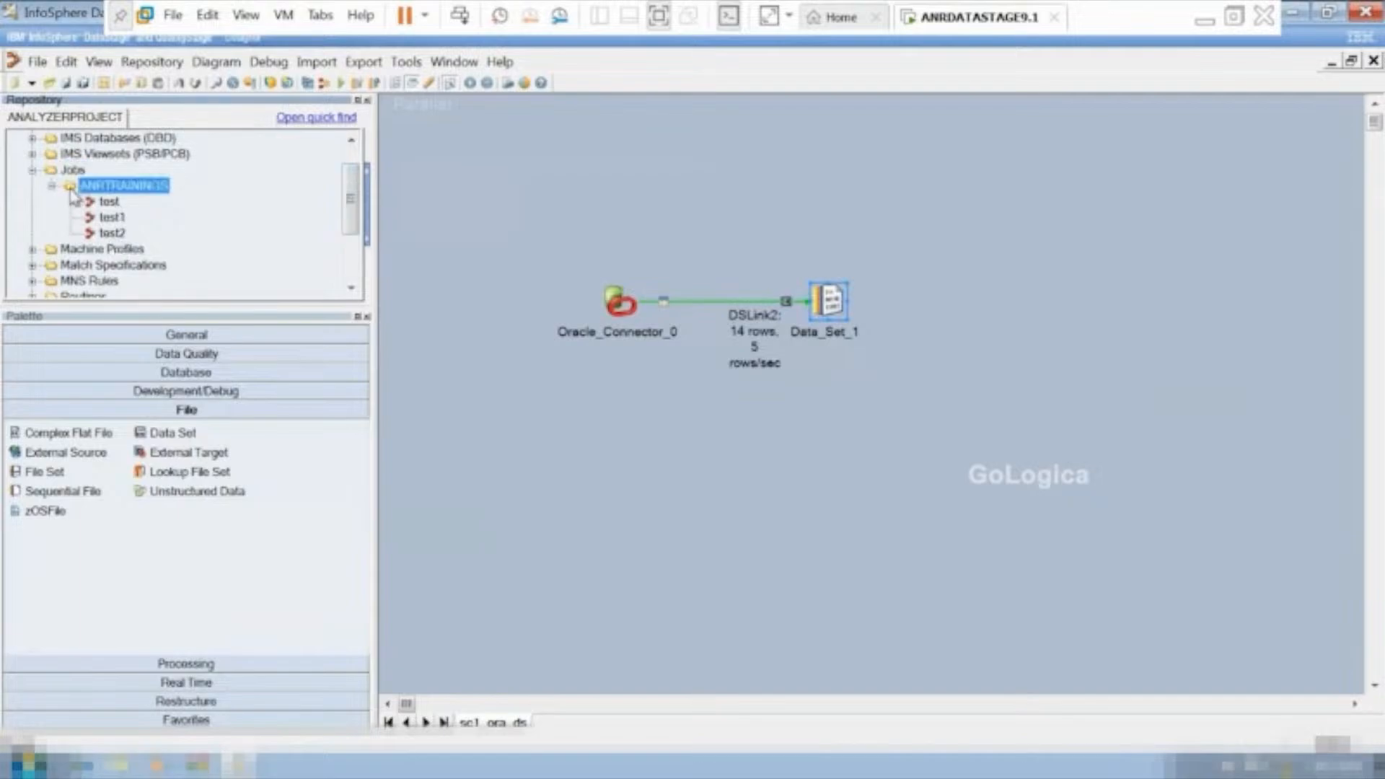
left_click(36, 62)
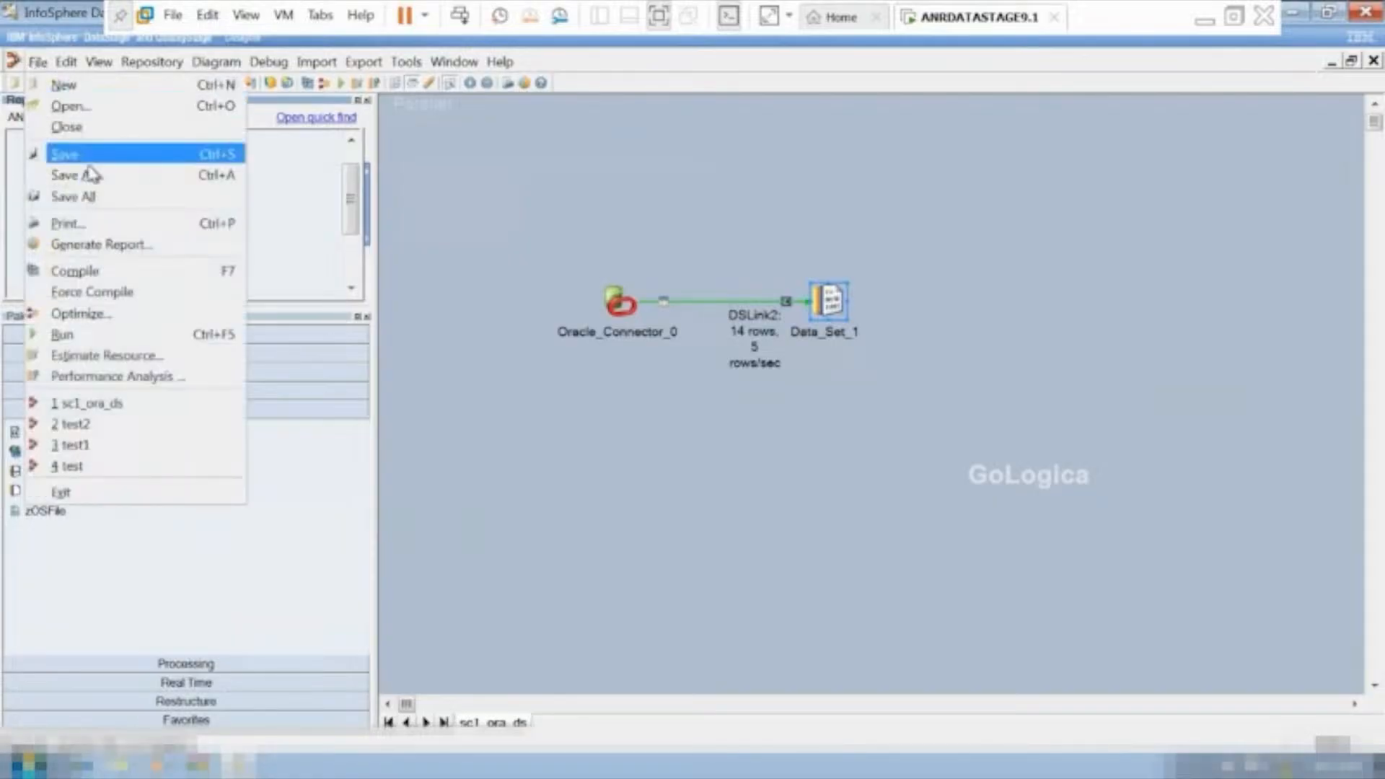
left_click(72, 176)
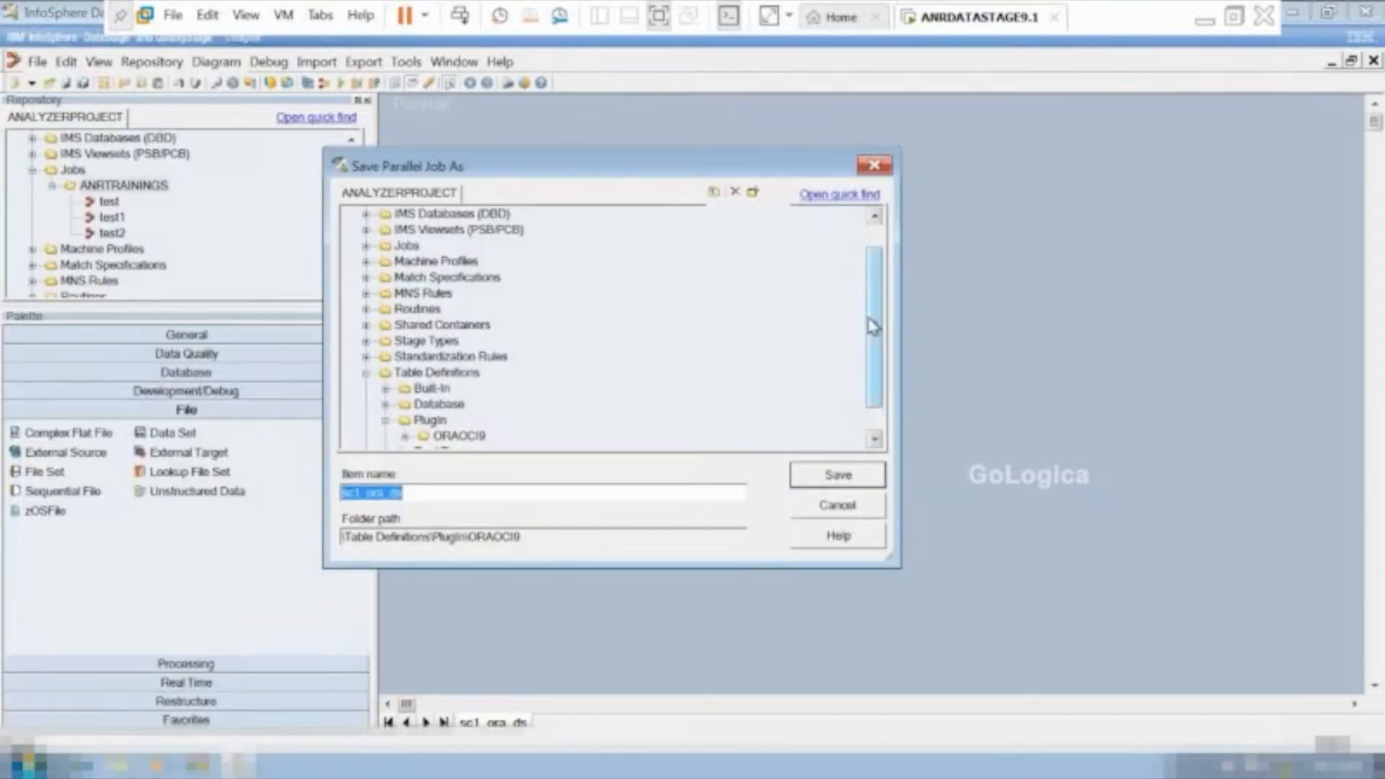
left_click_drag(874, 331, 875, 353)
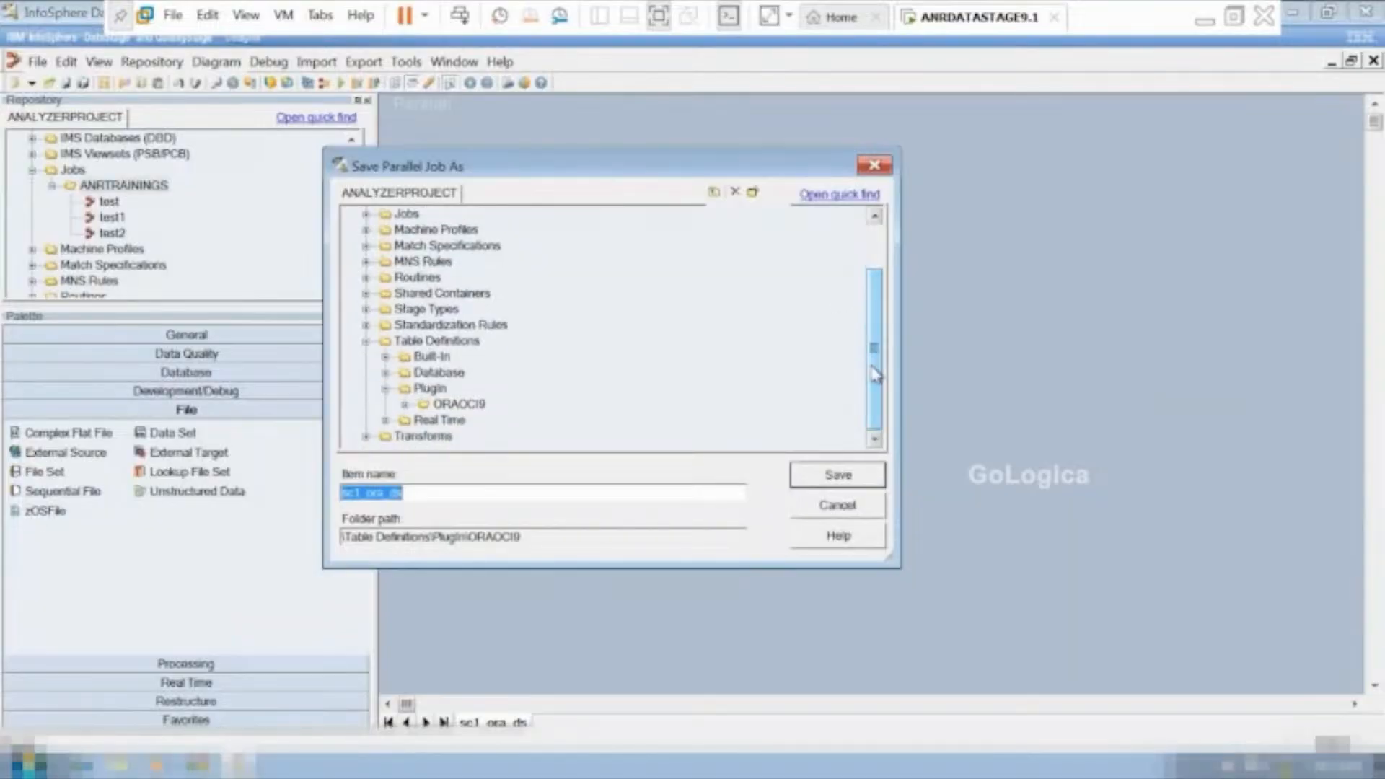
left_click(366, 214)
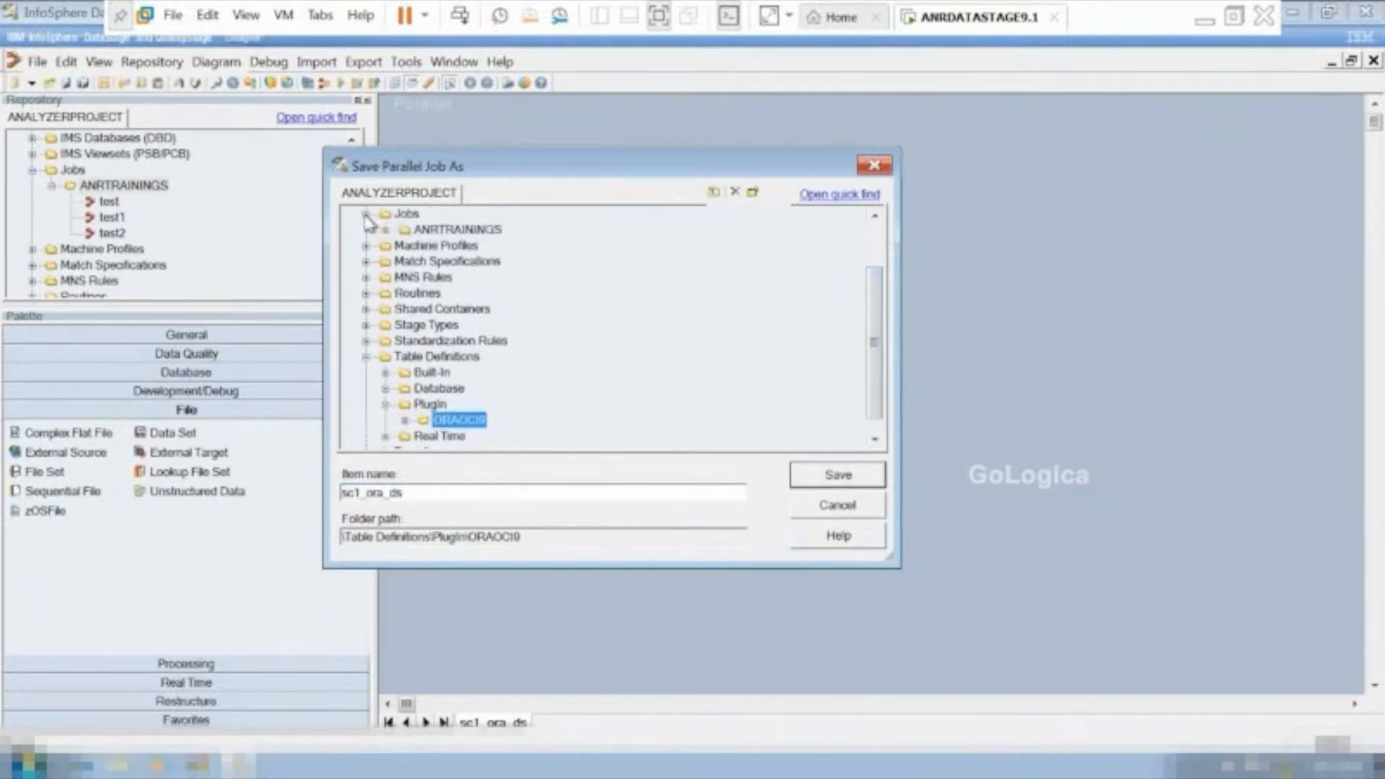
left_click(402, 231)
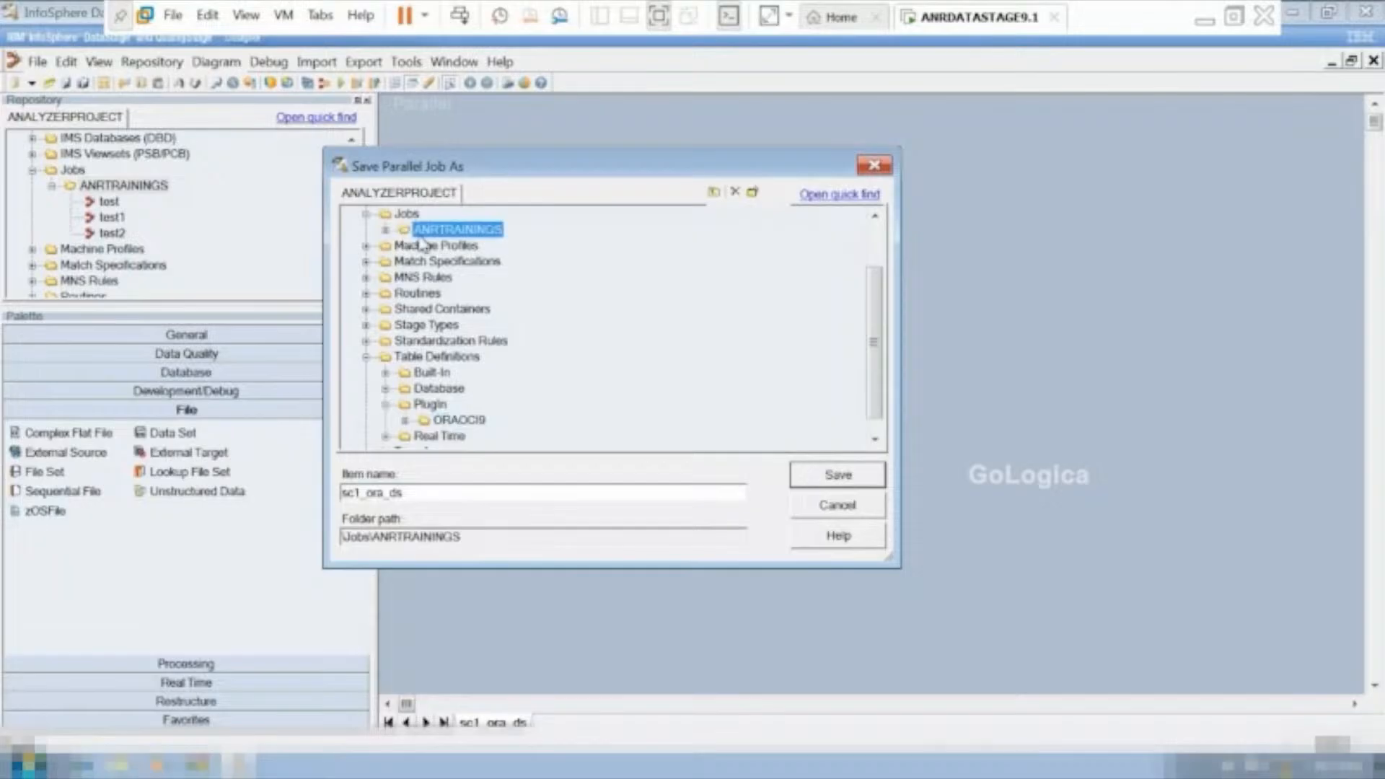
left_click(854, 479)
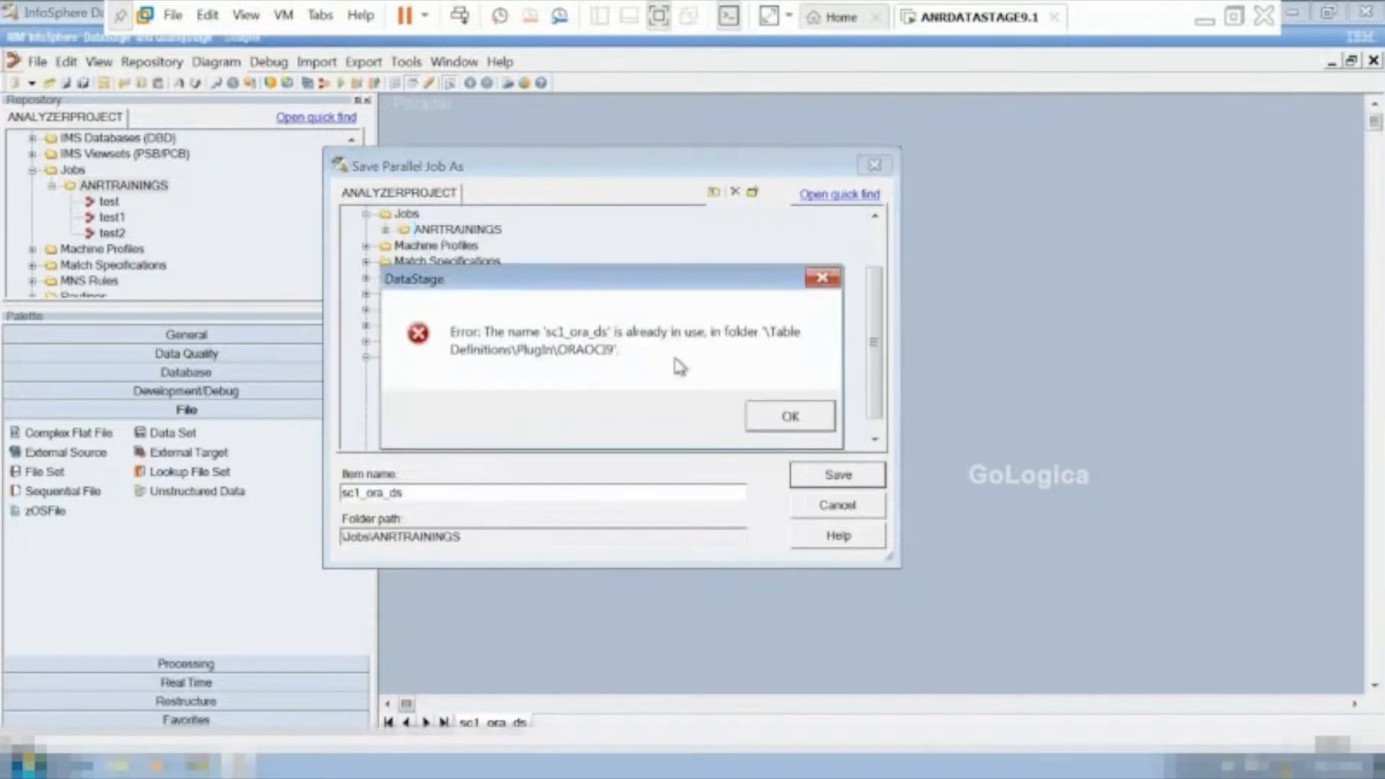
left_click(797, 417)
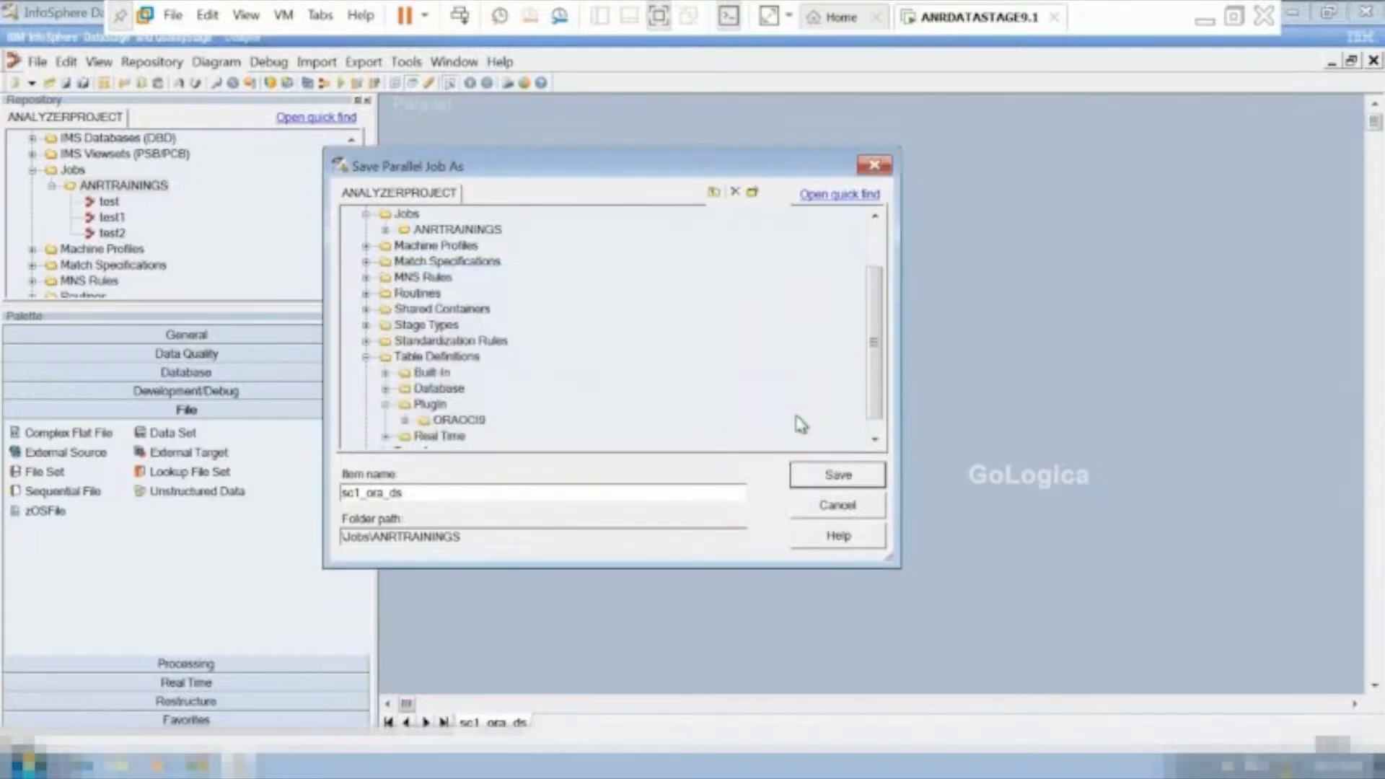
left_click(840, 518)
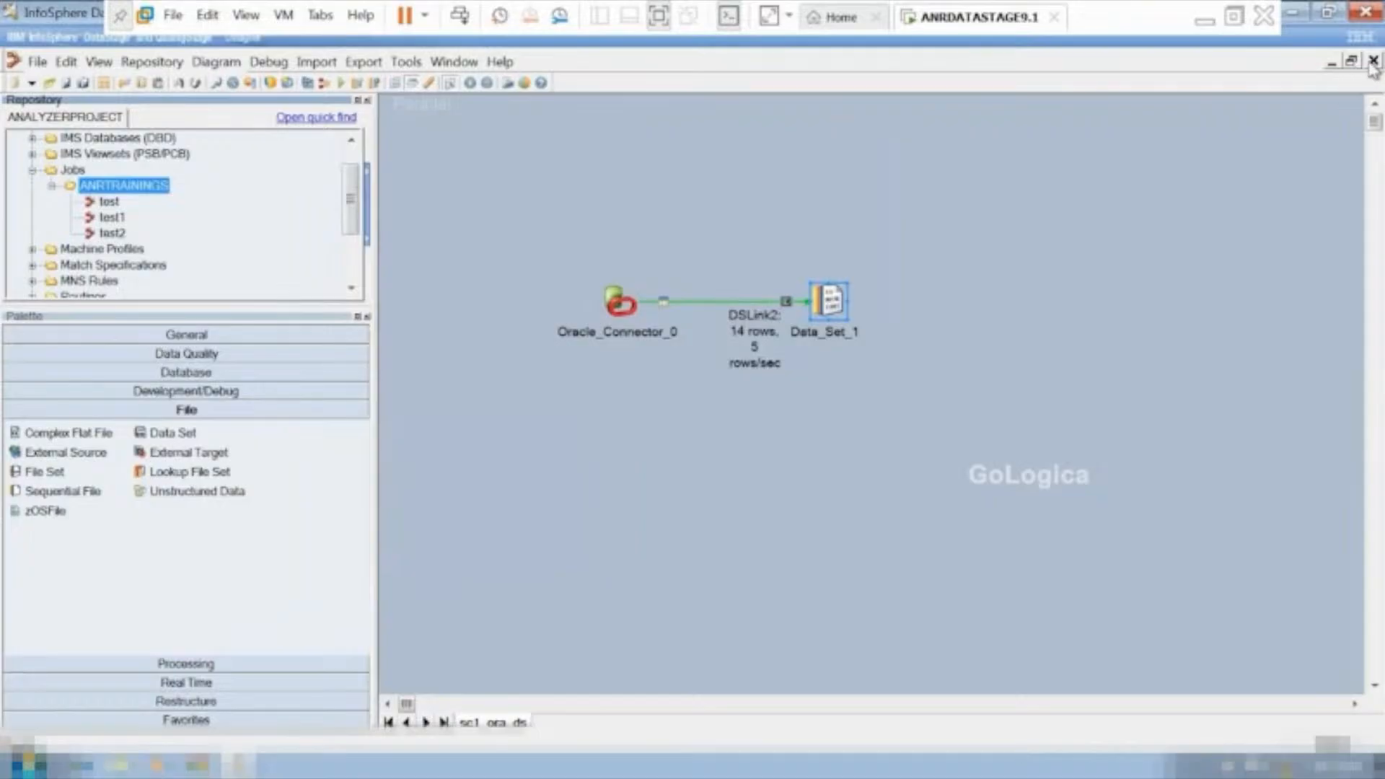
Close the sc1_ora_ds job and append ---done to scenario 1, Oracle to data set, in the datastage_scenarios notes in Notepad.
left_click(1373, 60)
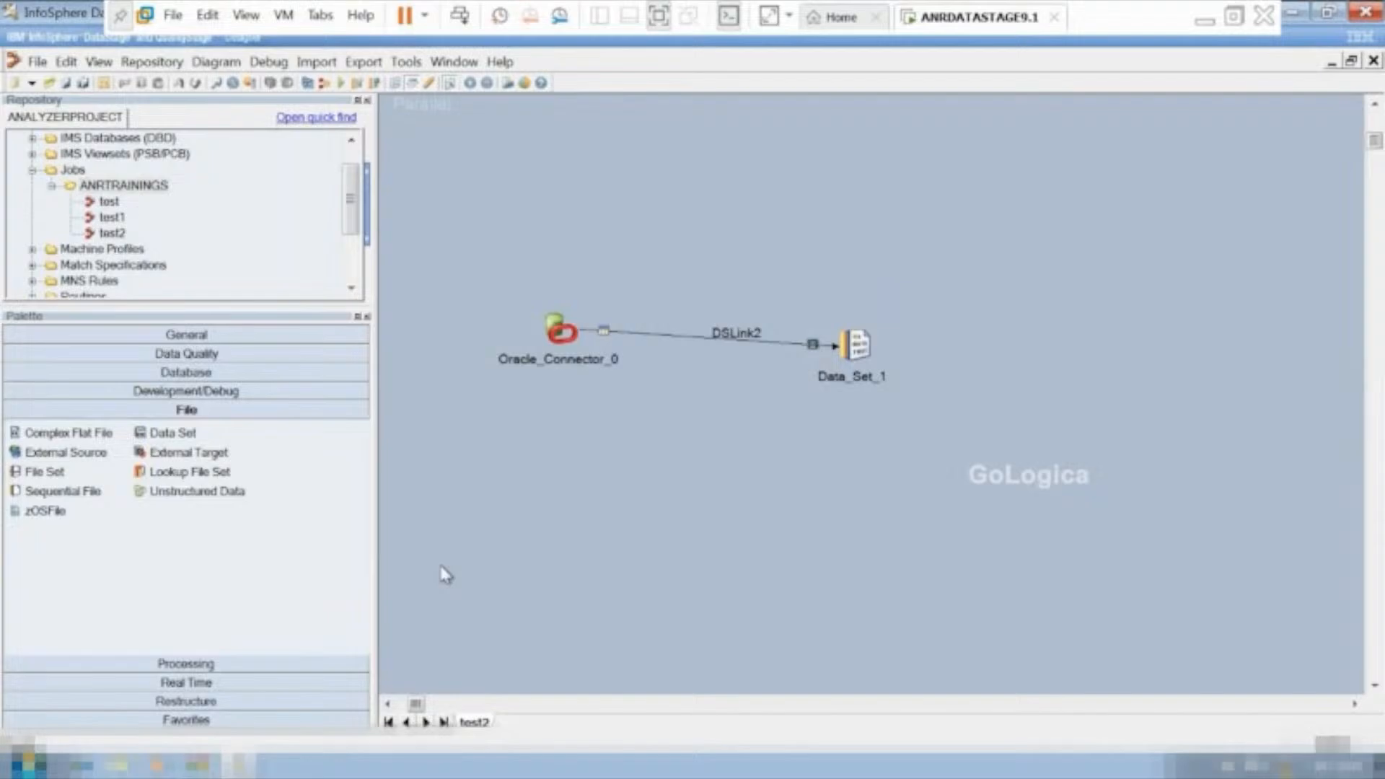
key("ctrl+alt+Return")
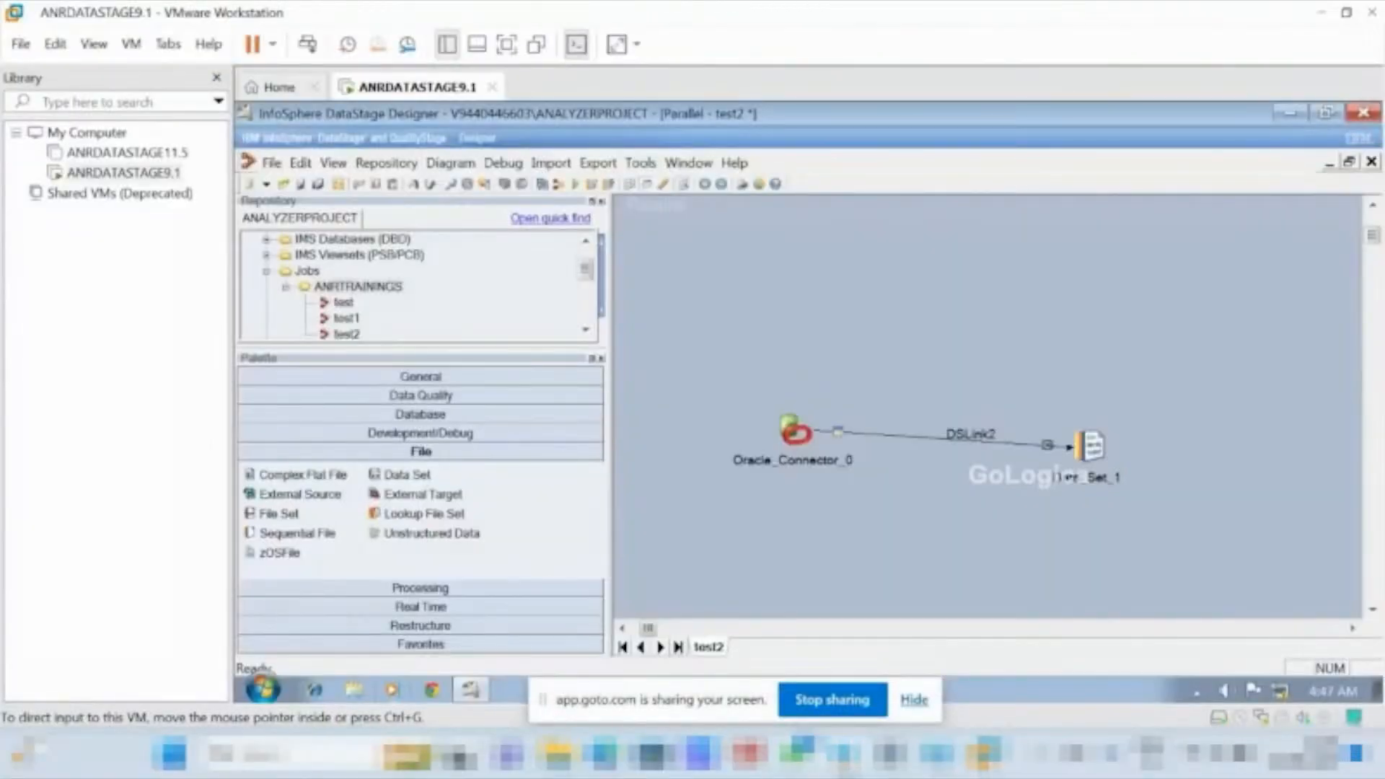
left_click(840, 752)
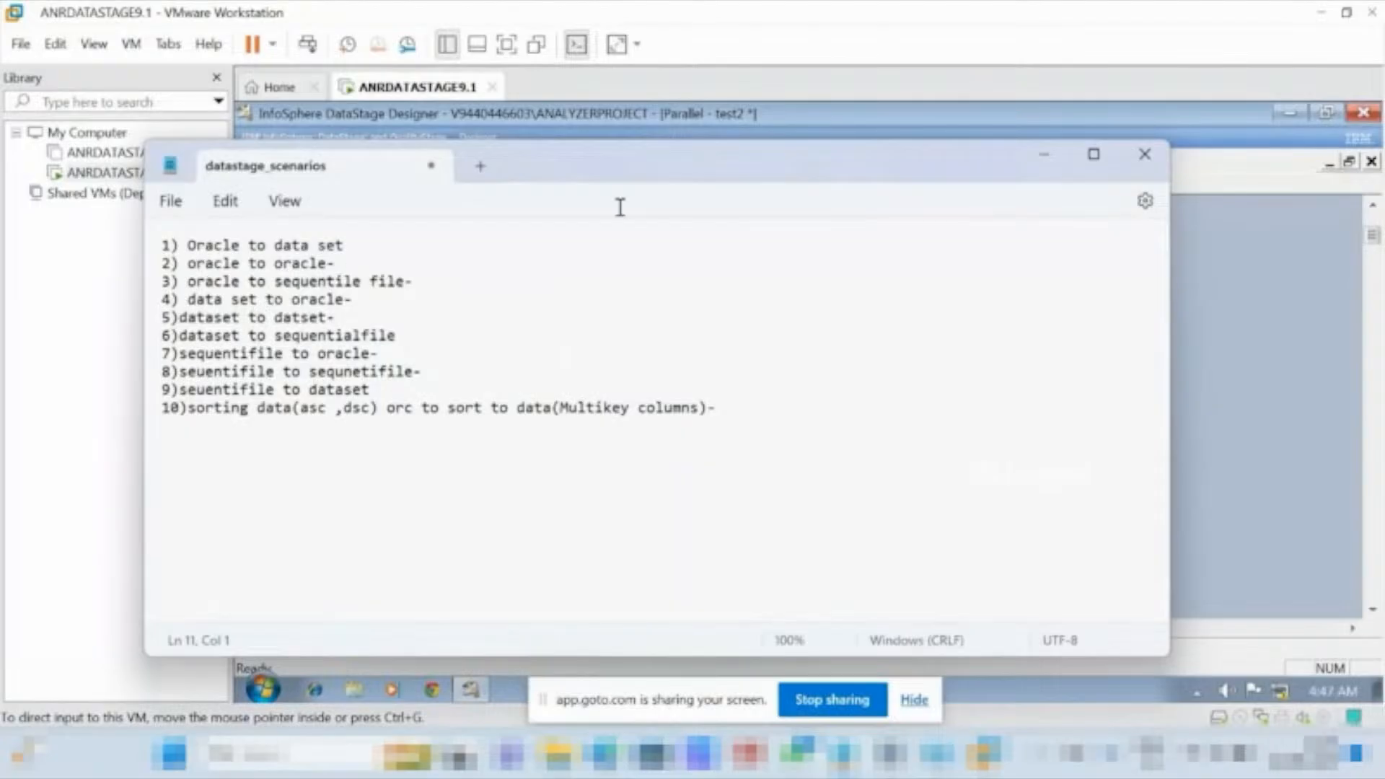
left_click(402, 245)
type("---")
type("done")
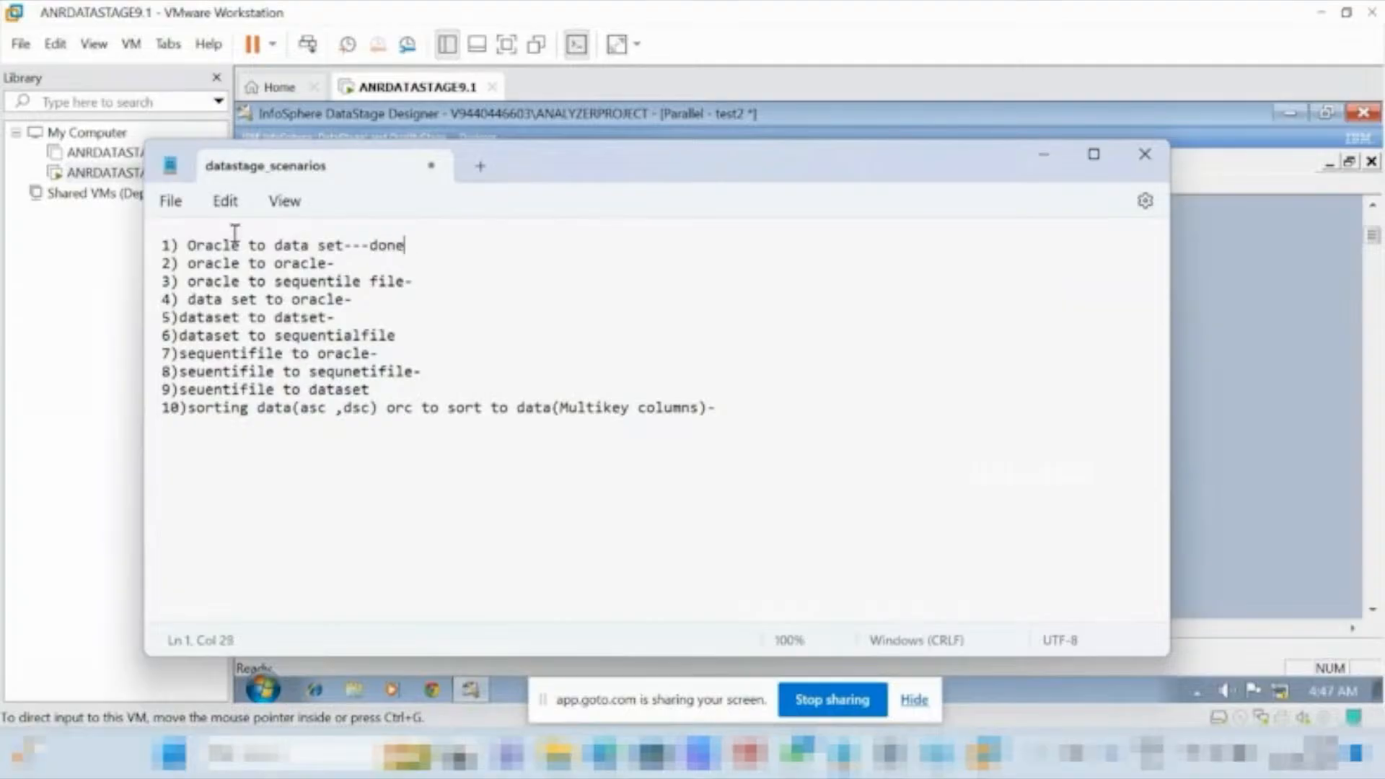
left_click(350, 261)
left_click(1044, 156)
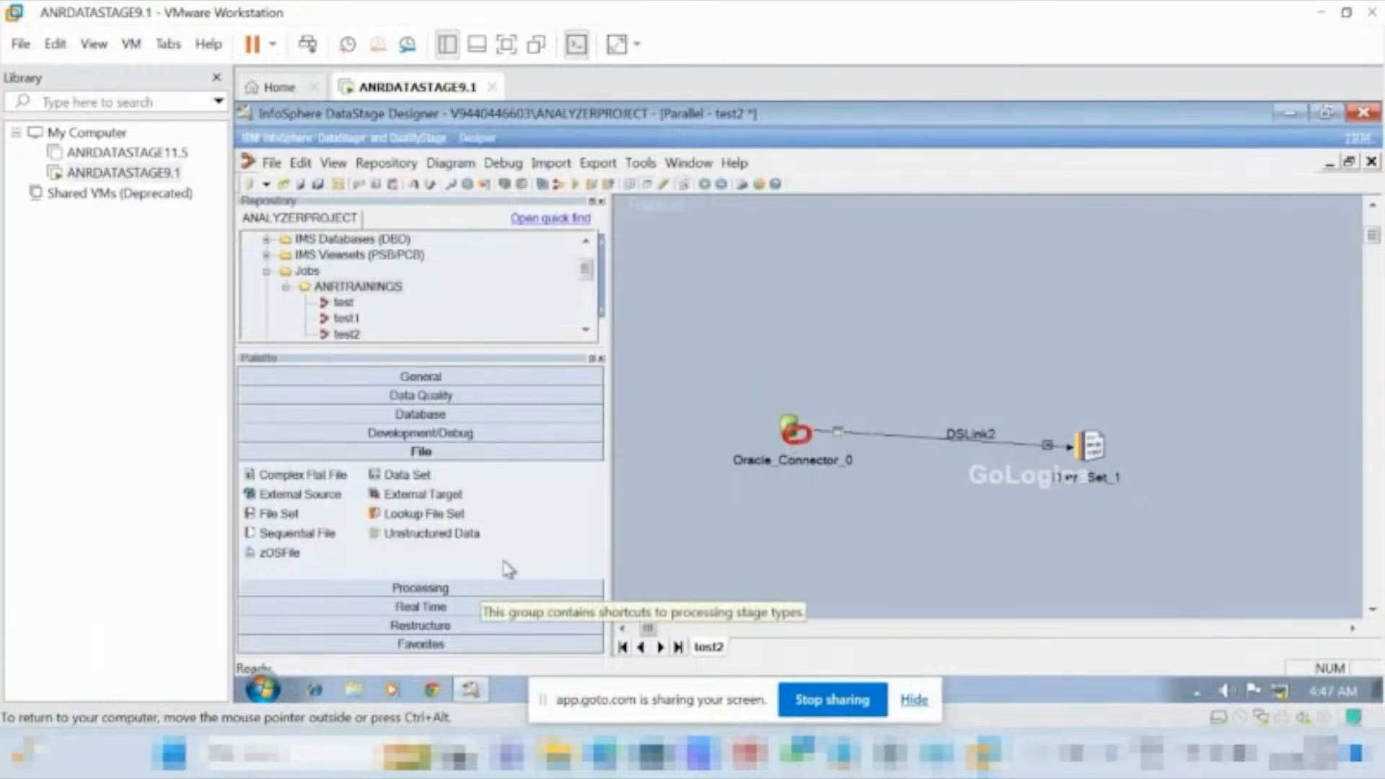
Create a new, empty parallel job.
left_click(267, 164)
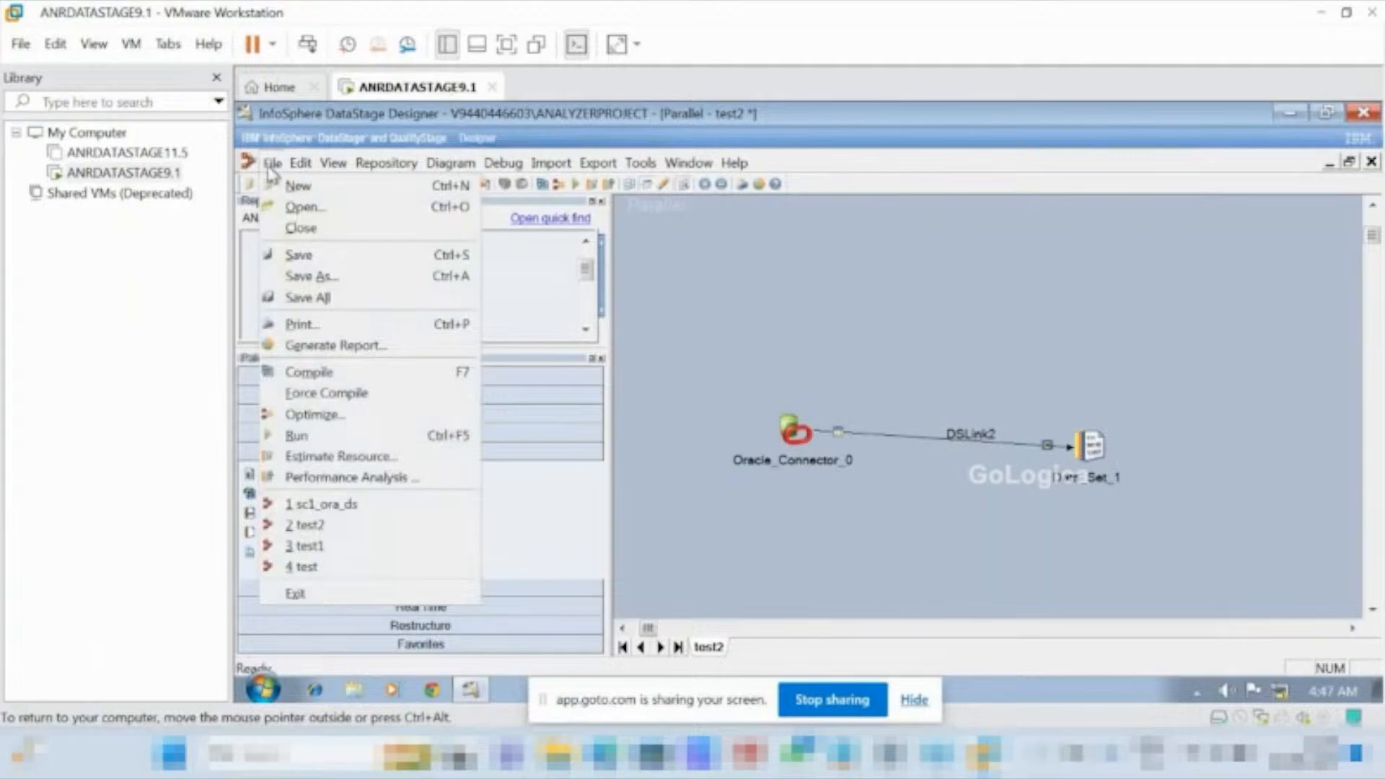
left_click(311, 189)
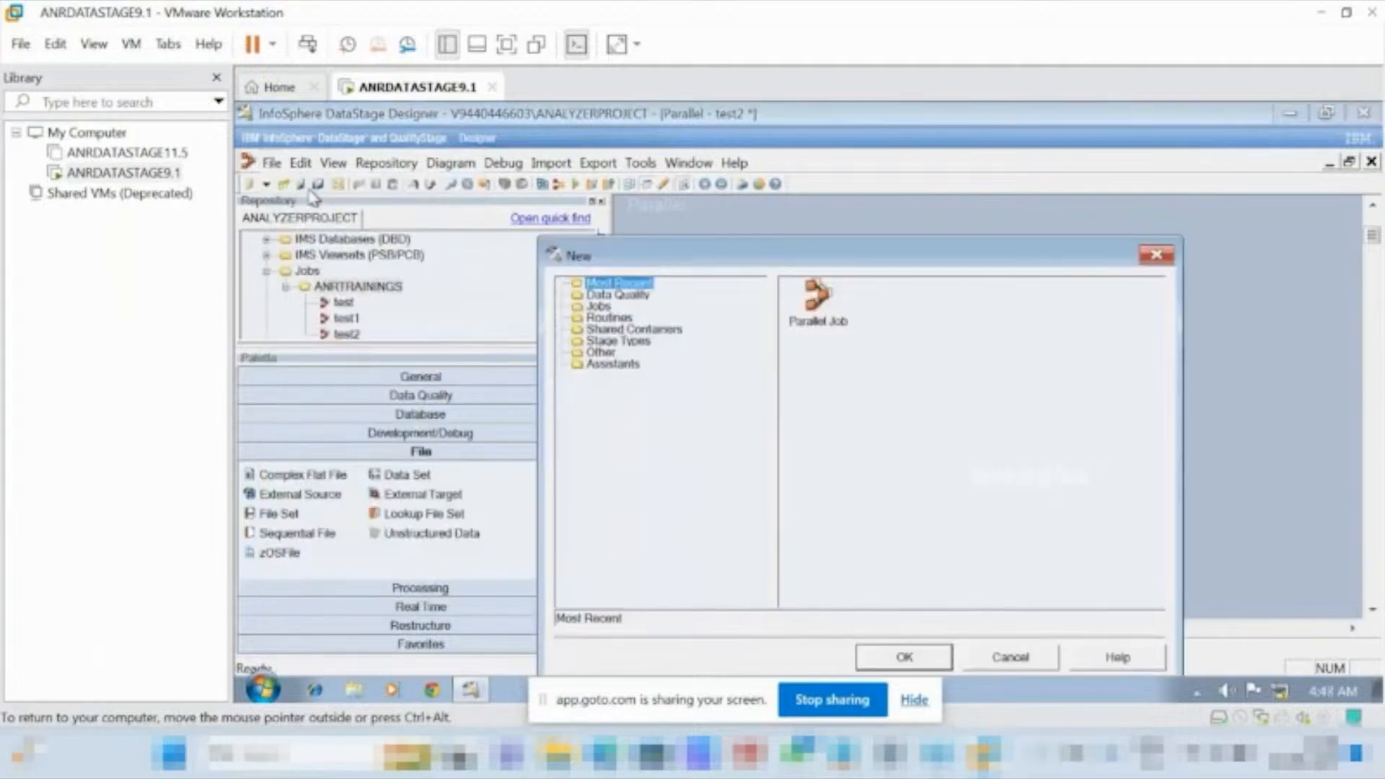
left_click(822, 299)
left_click(896, 660)
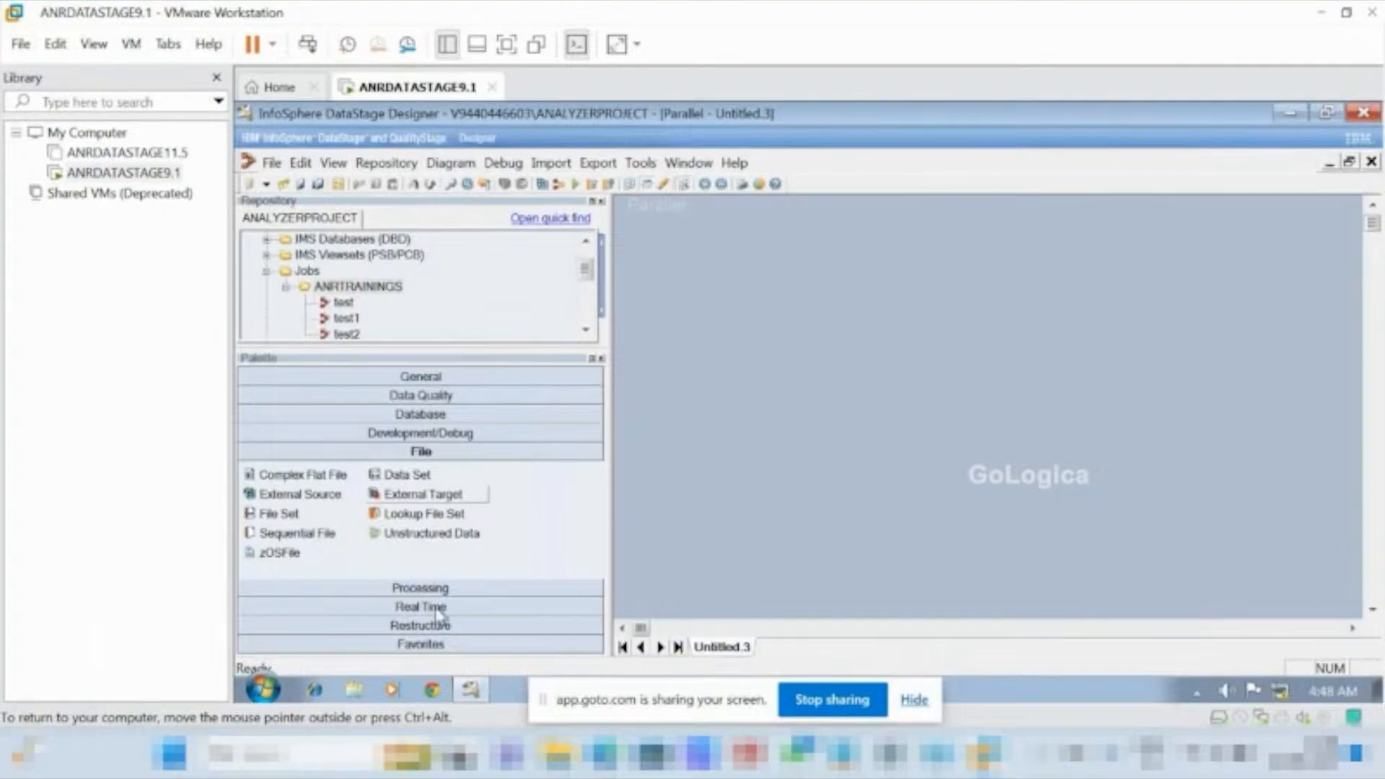
Place two Oracle Connector stages side by side on the job canvas and switch the virtual machine to full screen.
left_click(450, 415)
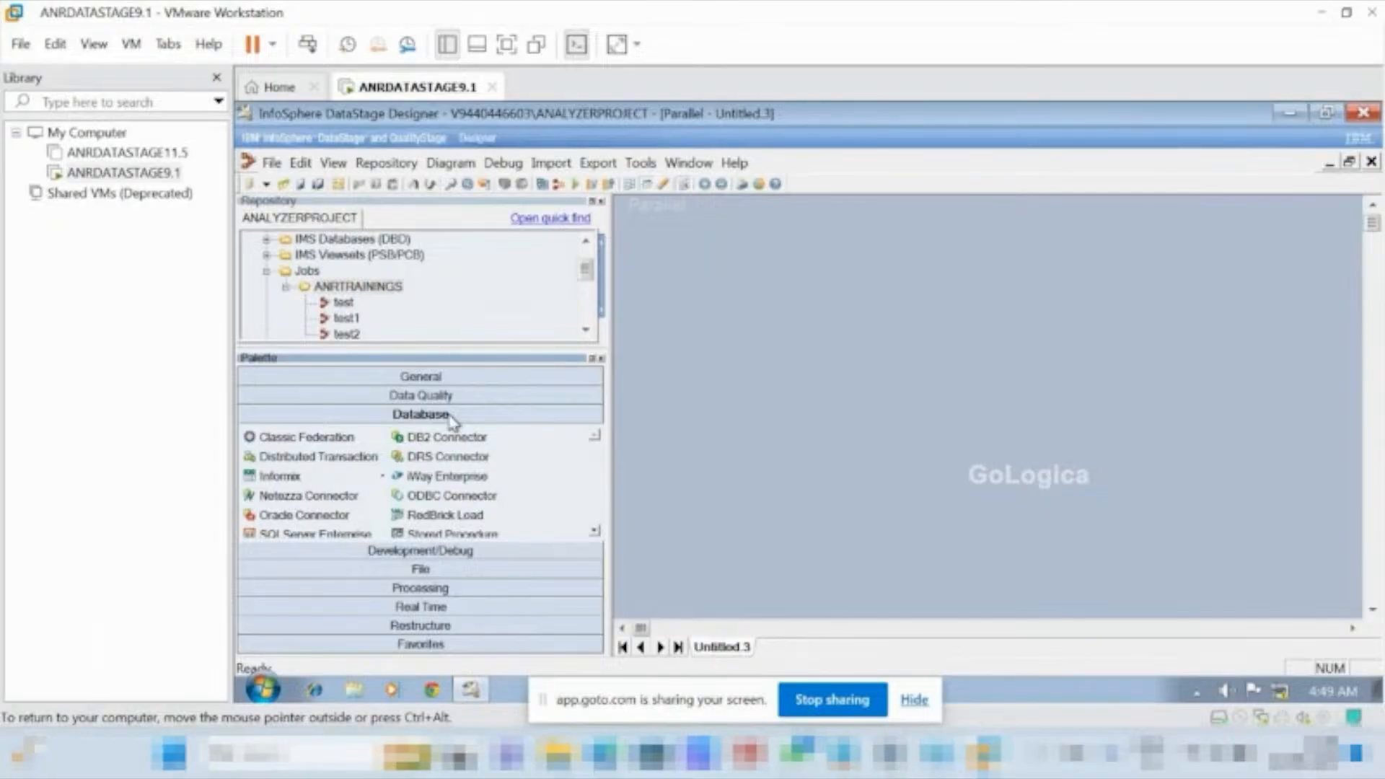
left_click_drag(303, 515, 815, 375)
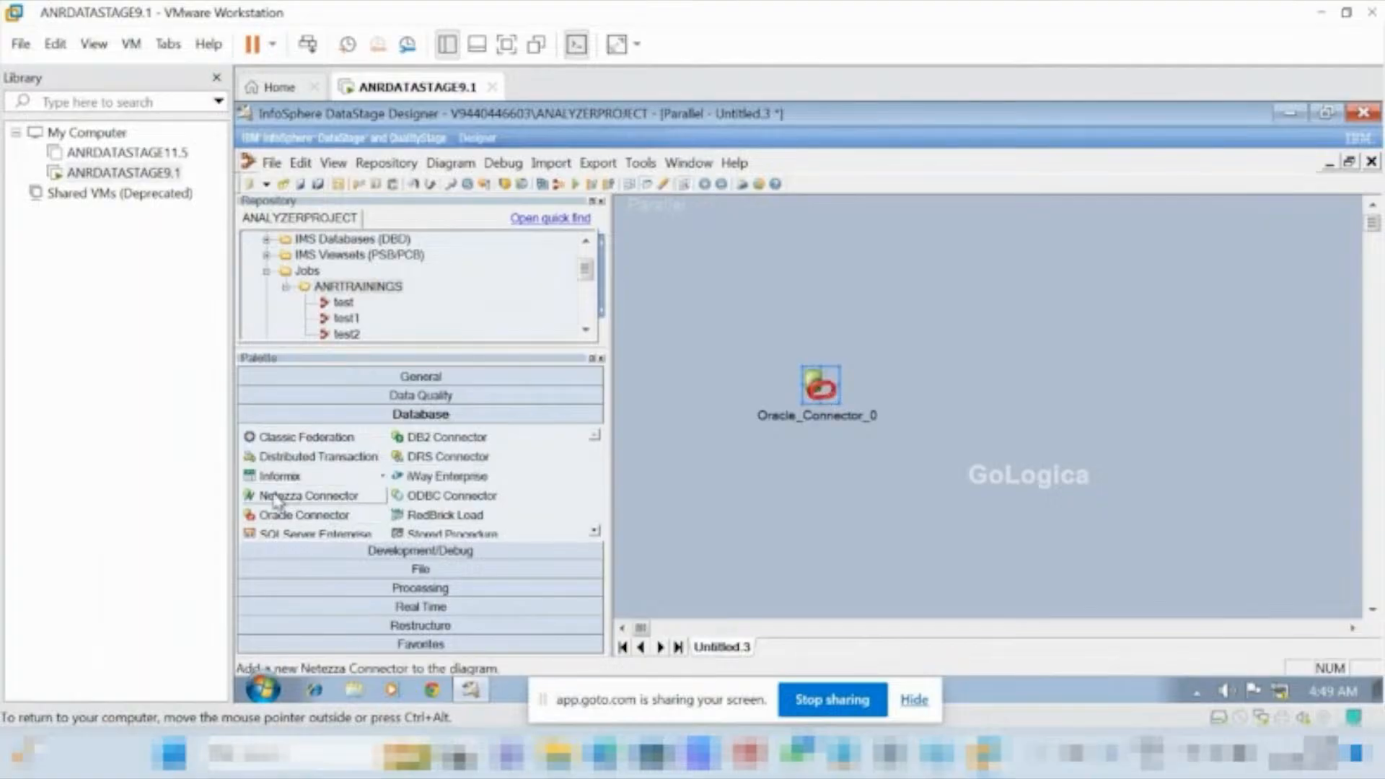
left_click_drag(303, 516, 1107, 374)
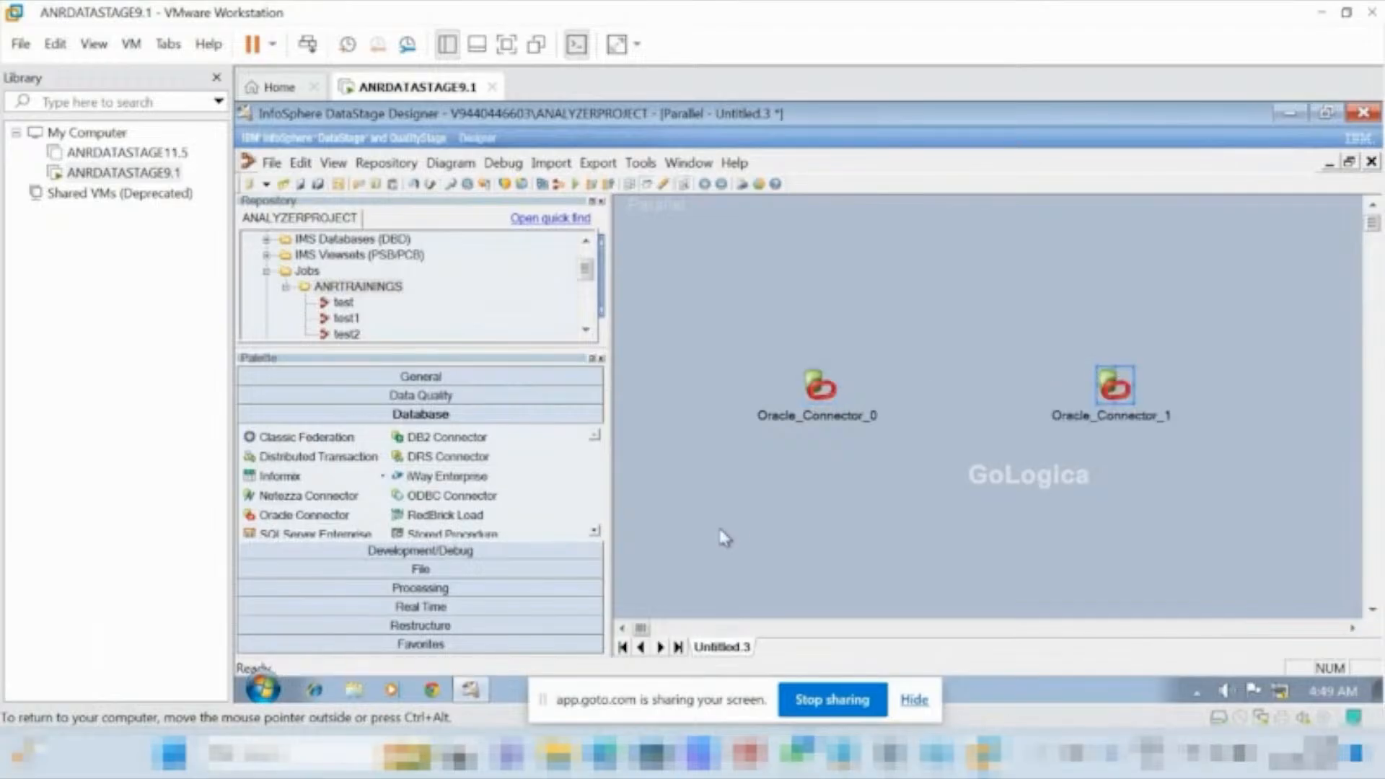
key("ctrl+alt+Return")
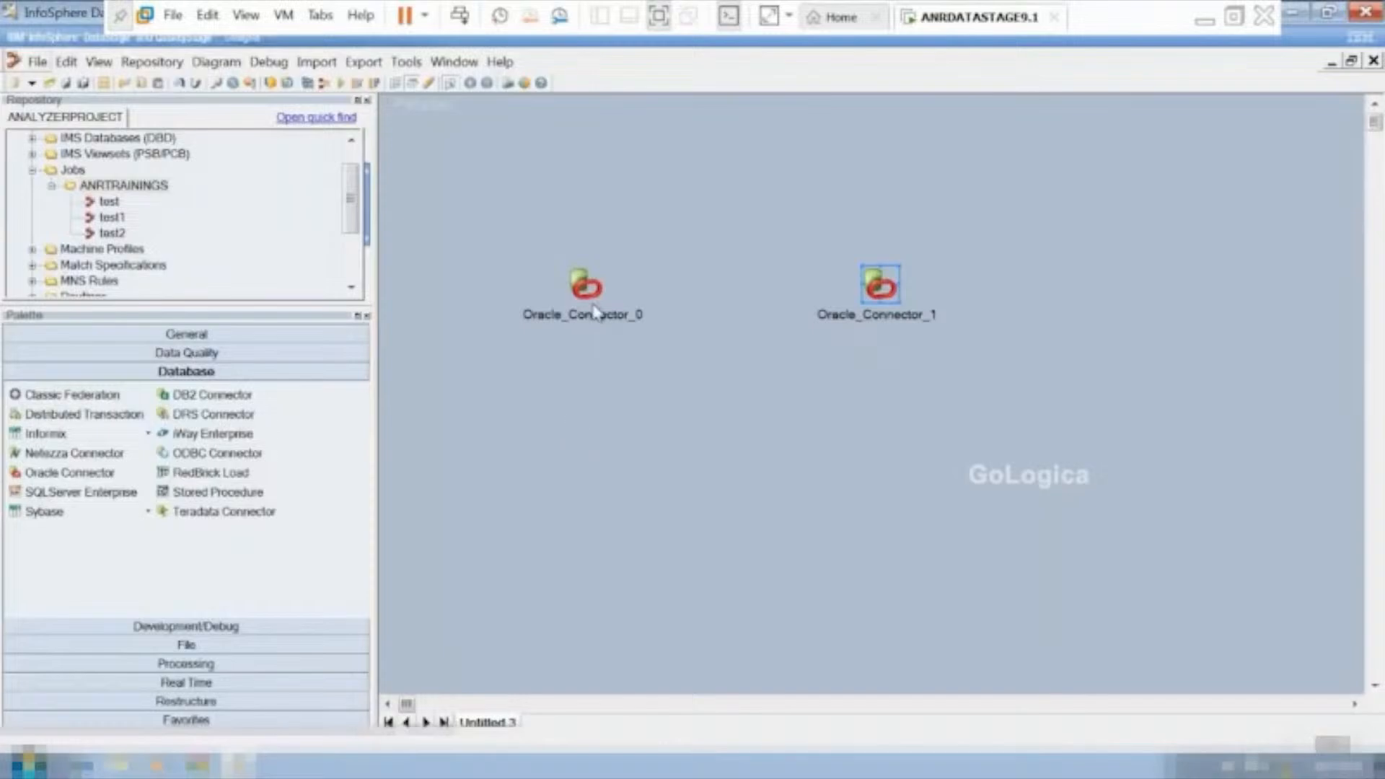
left_click(589, 301)
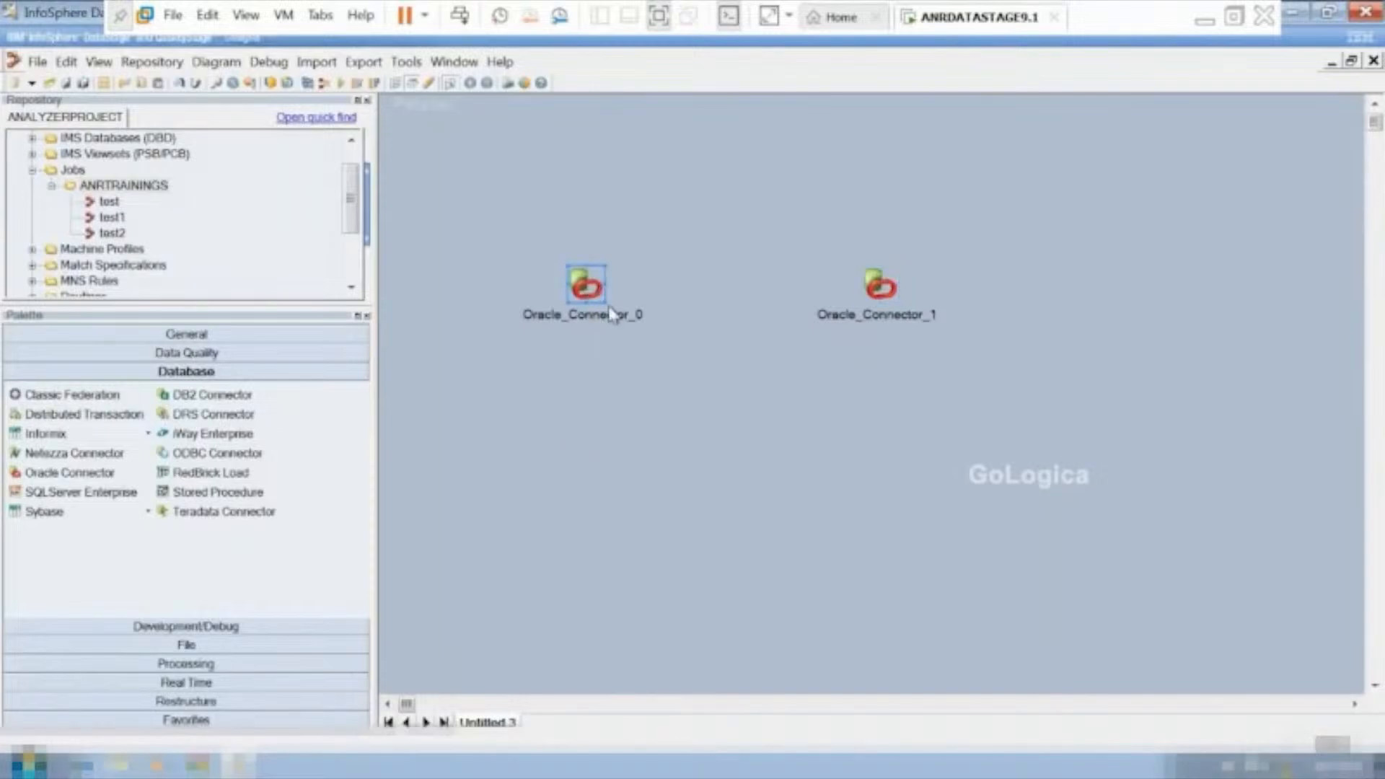
left_click(598, 294)
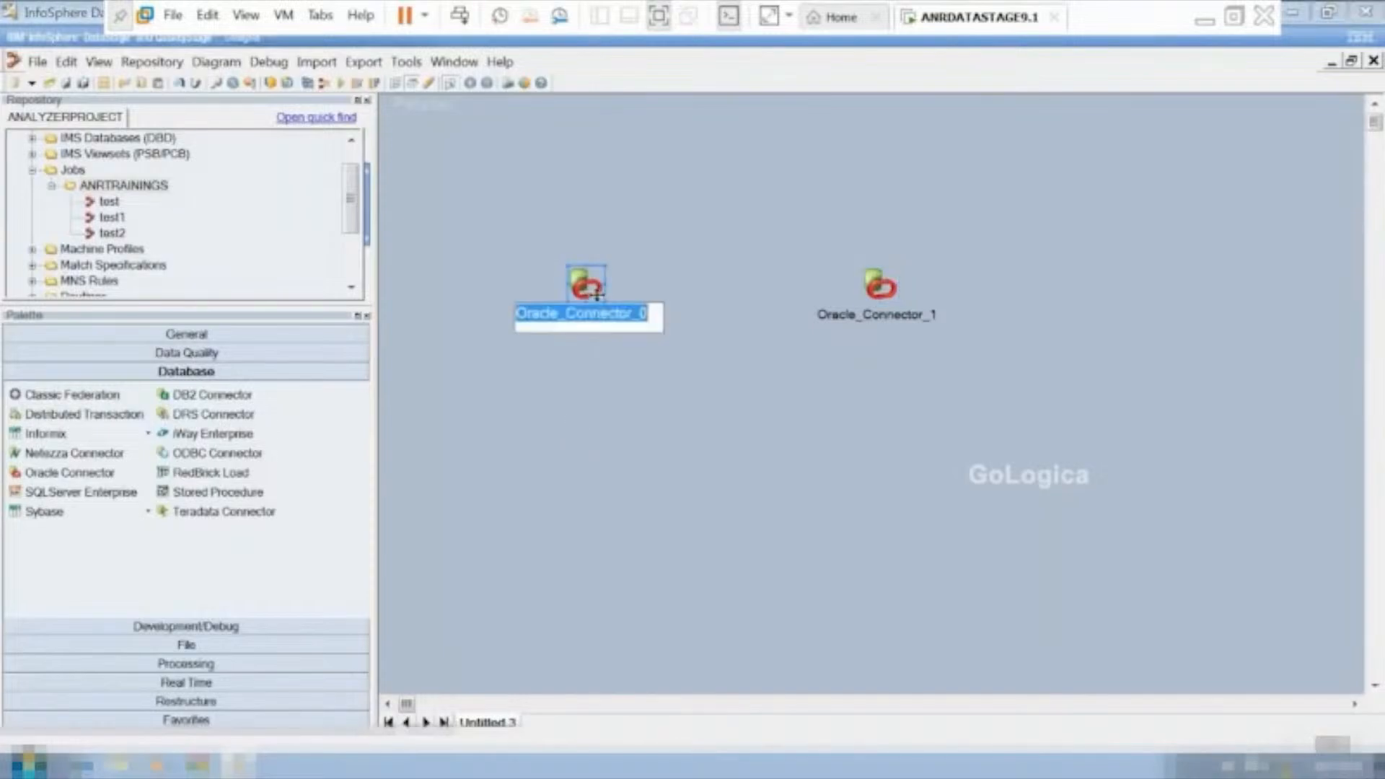
left_click(620, 281)
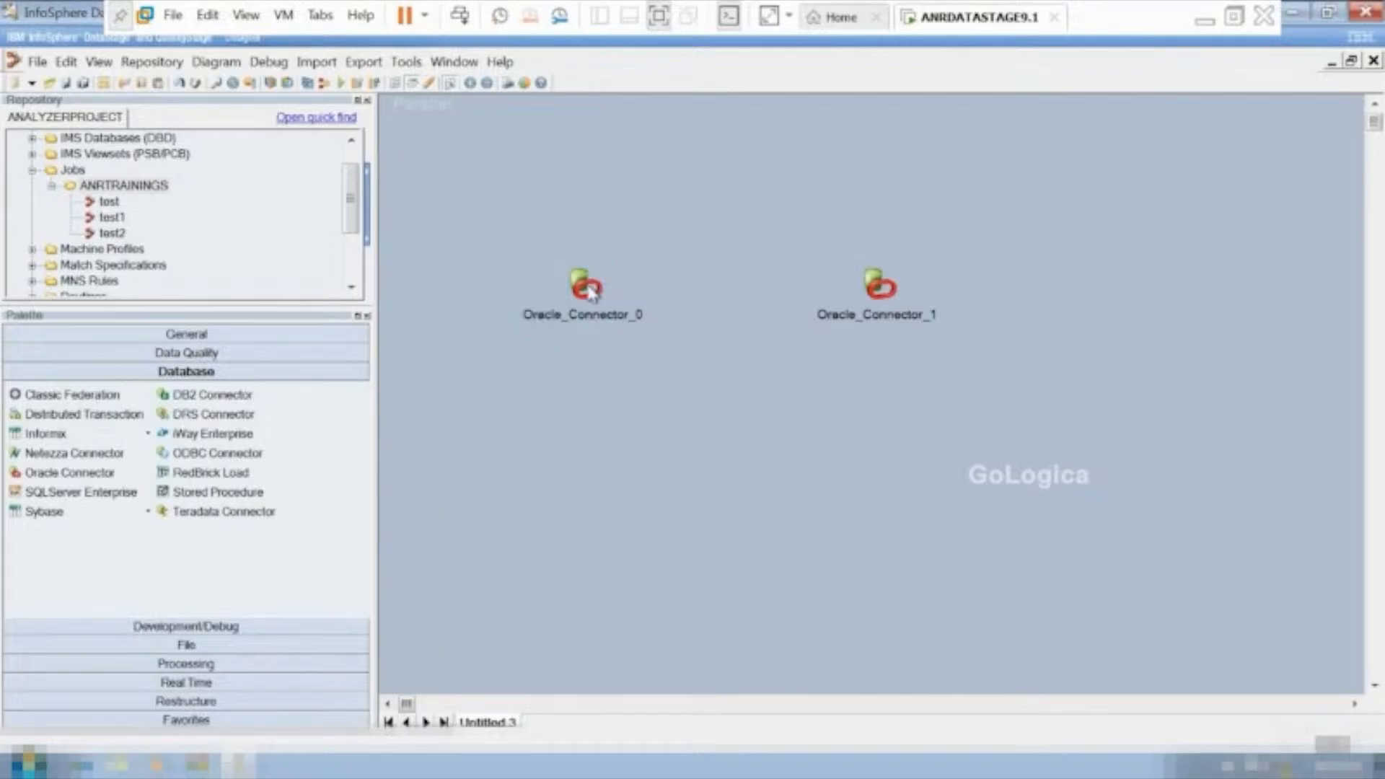
left_click(588, 285)
right_click(595, 299)
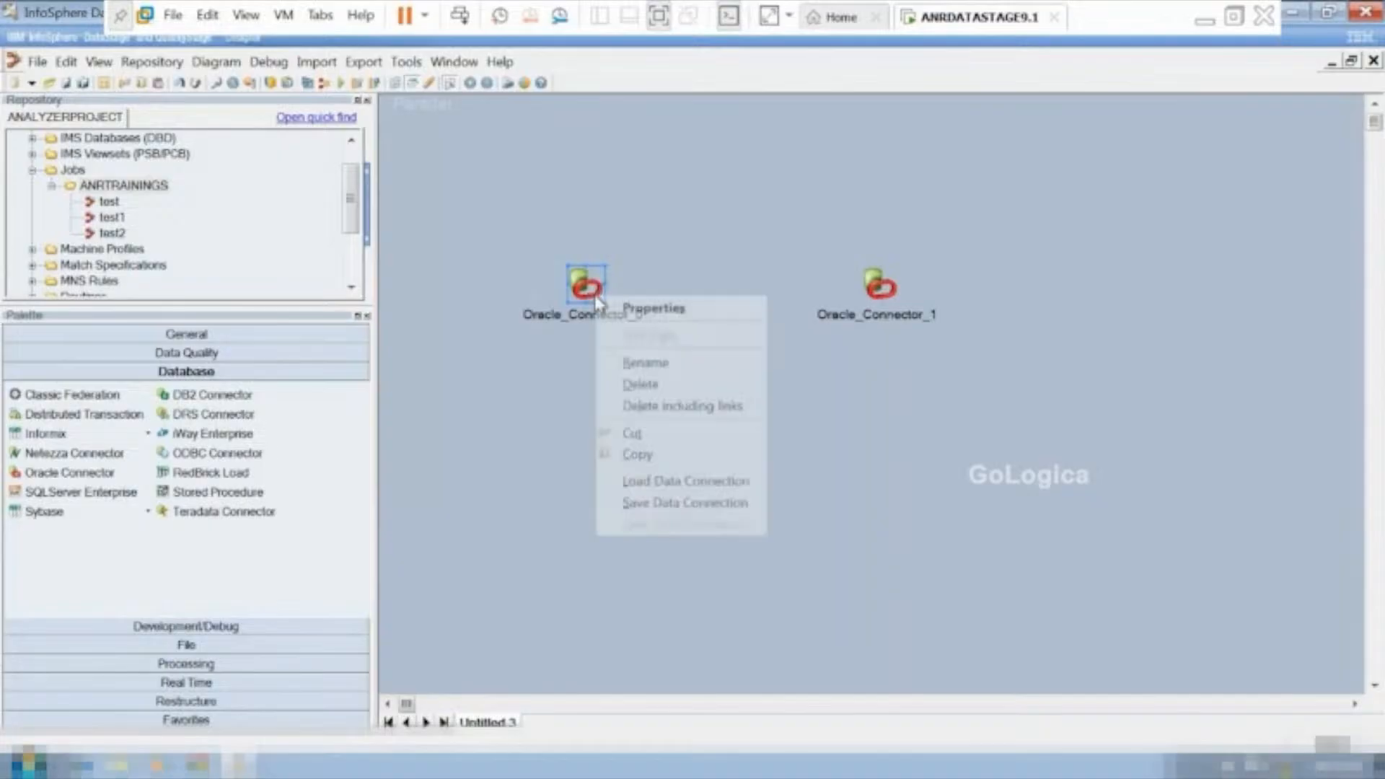
left_click(557, 406)
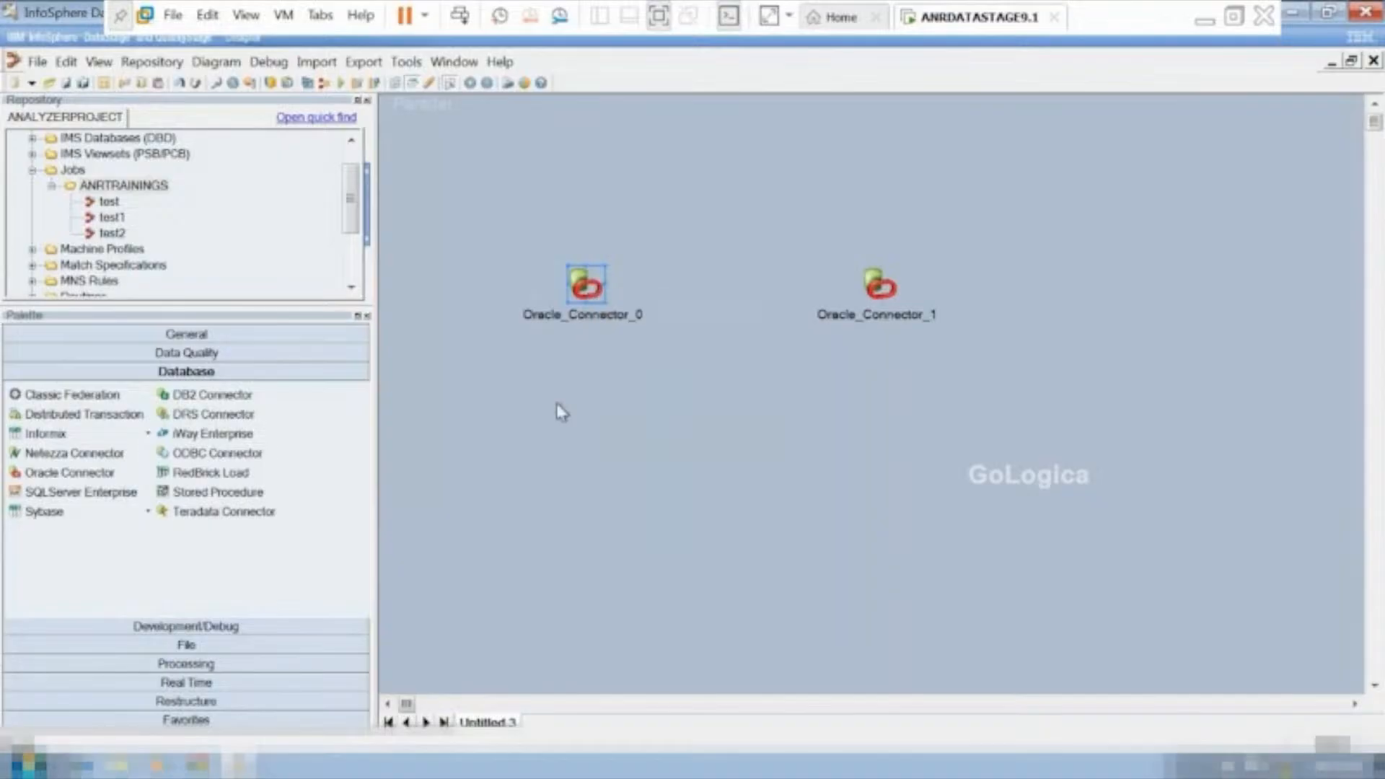
Link Oracle_Connector_0 to Oracle_Connector_1.
left_click(580, 287)
left_click_drag(604, 285, 877, 290)
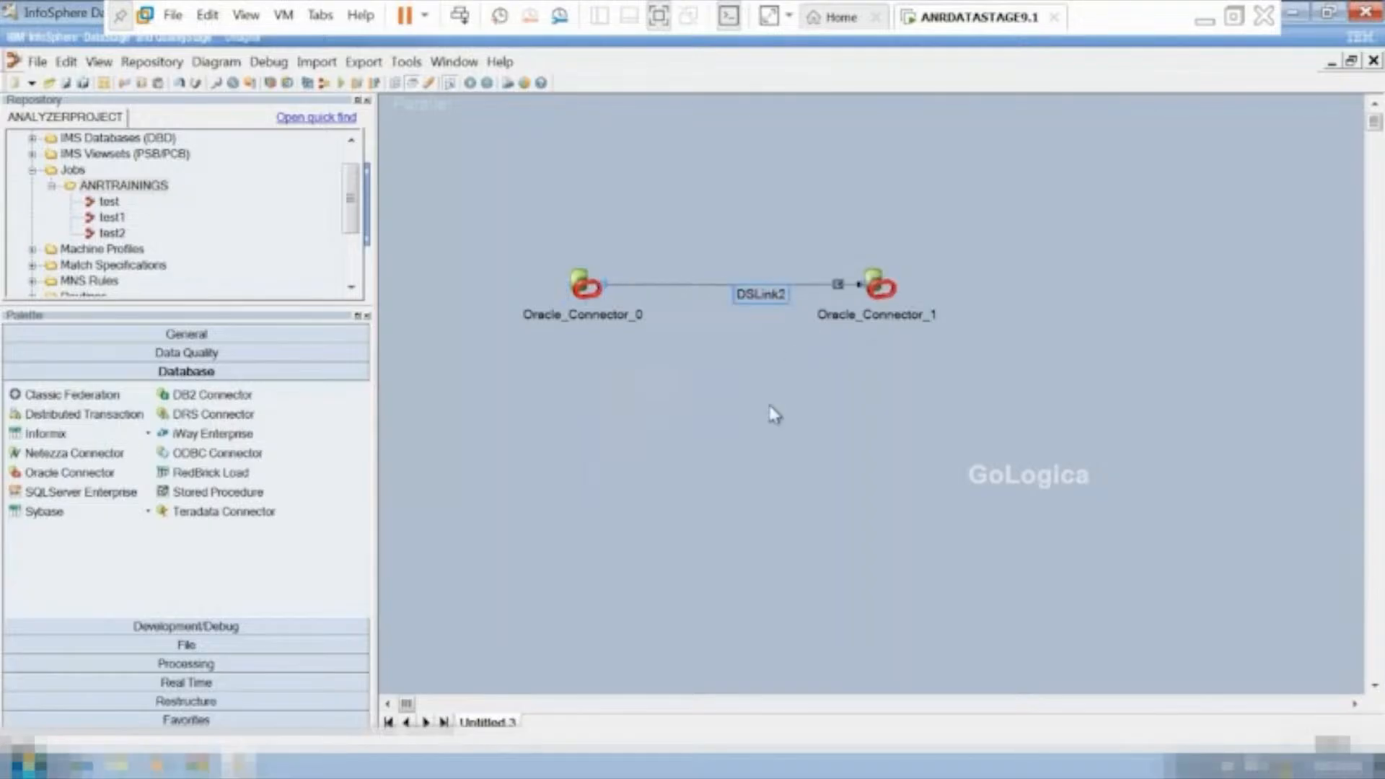
In the Oracle_Connector_0 stage properties, set the server to oracle and enter the username and the account password.
left_click(585, 282)
double_click(584, 283)
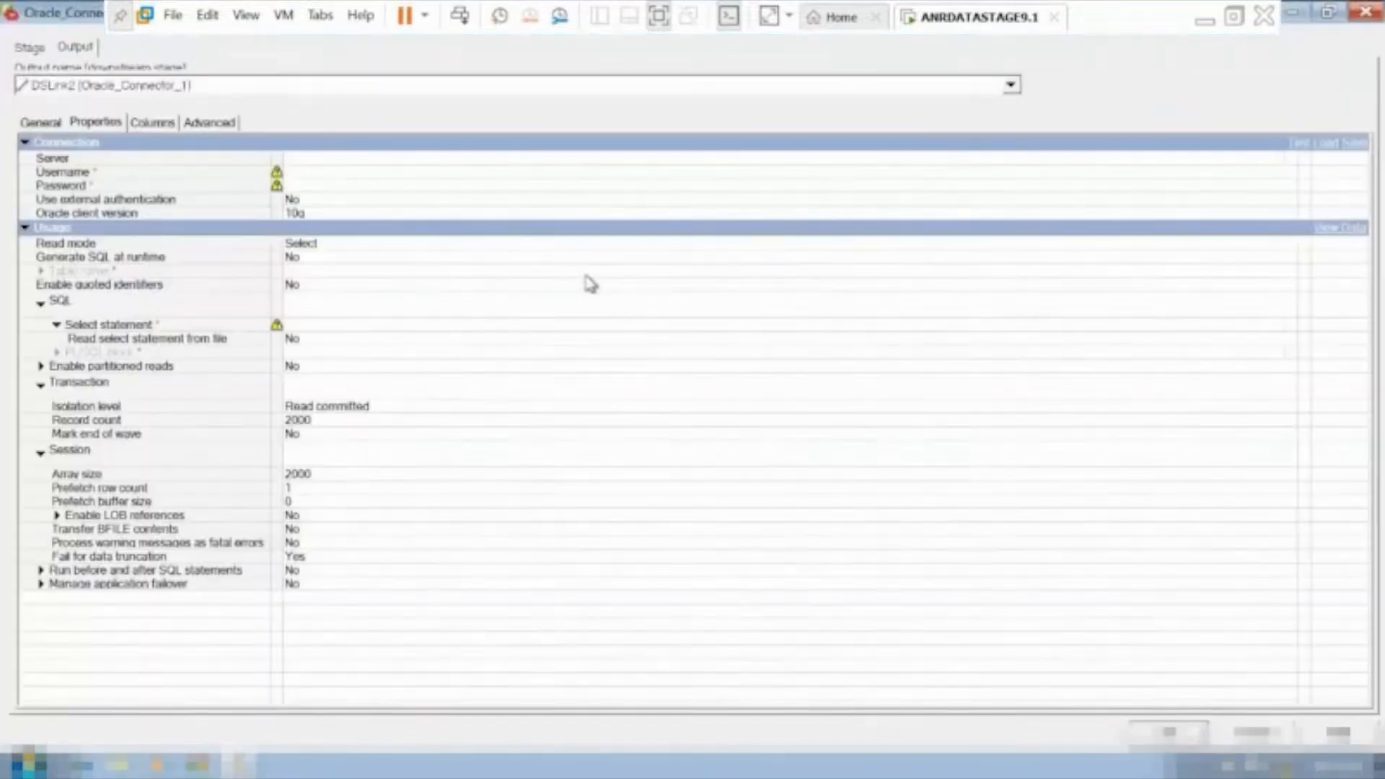
left_click(319, 157)
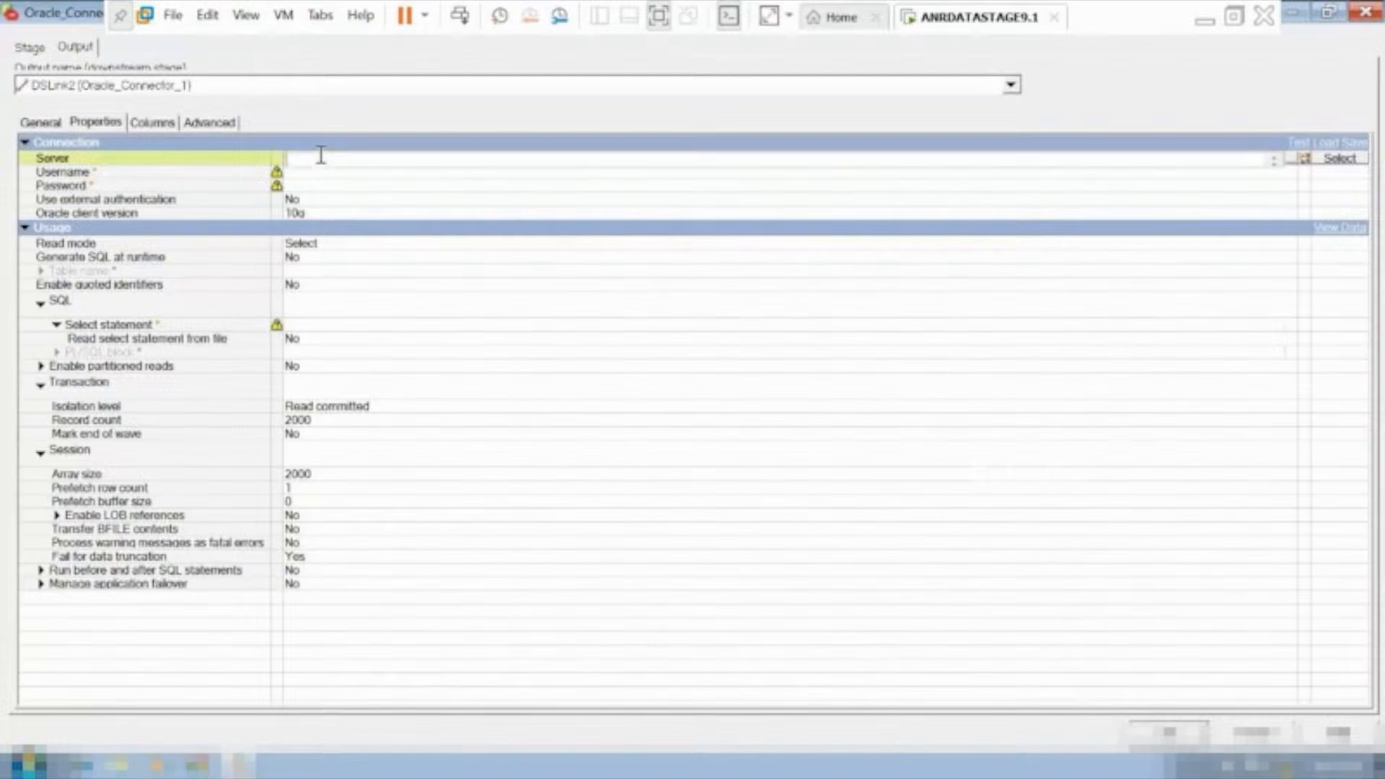
type("oracle")
left_click(329, 175)
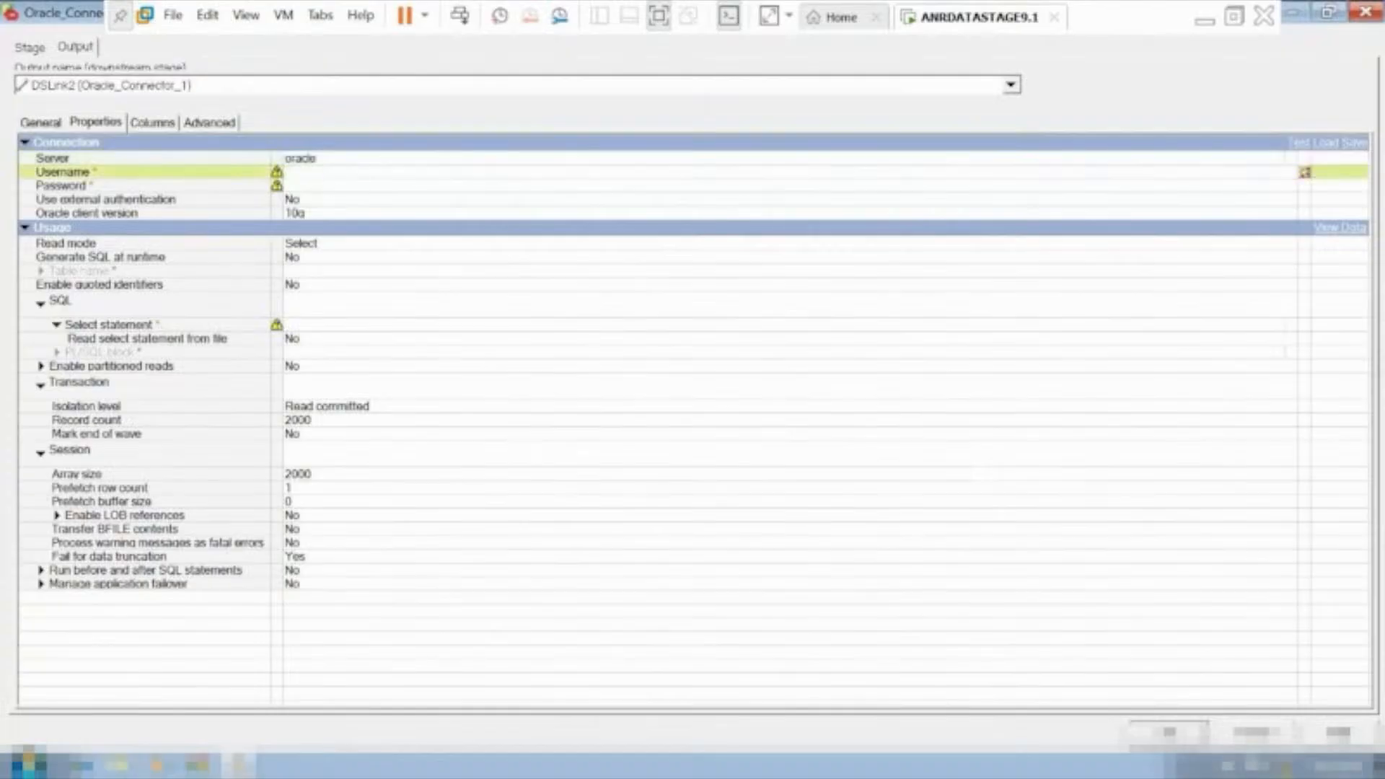
type("scott")
left_click(366, 186)
type("tiger")
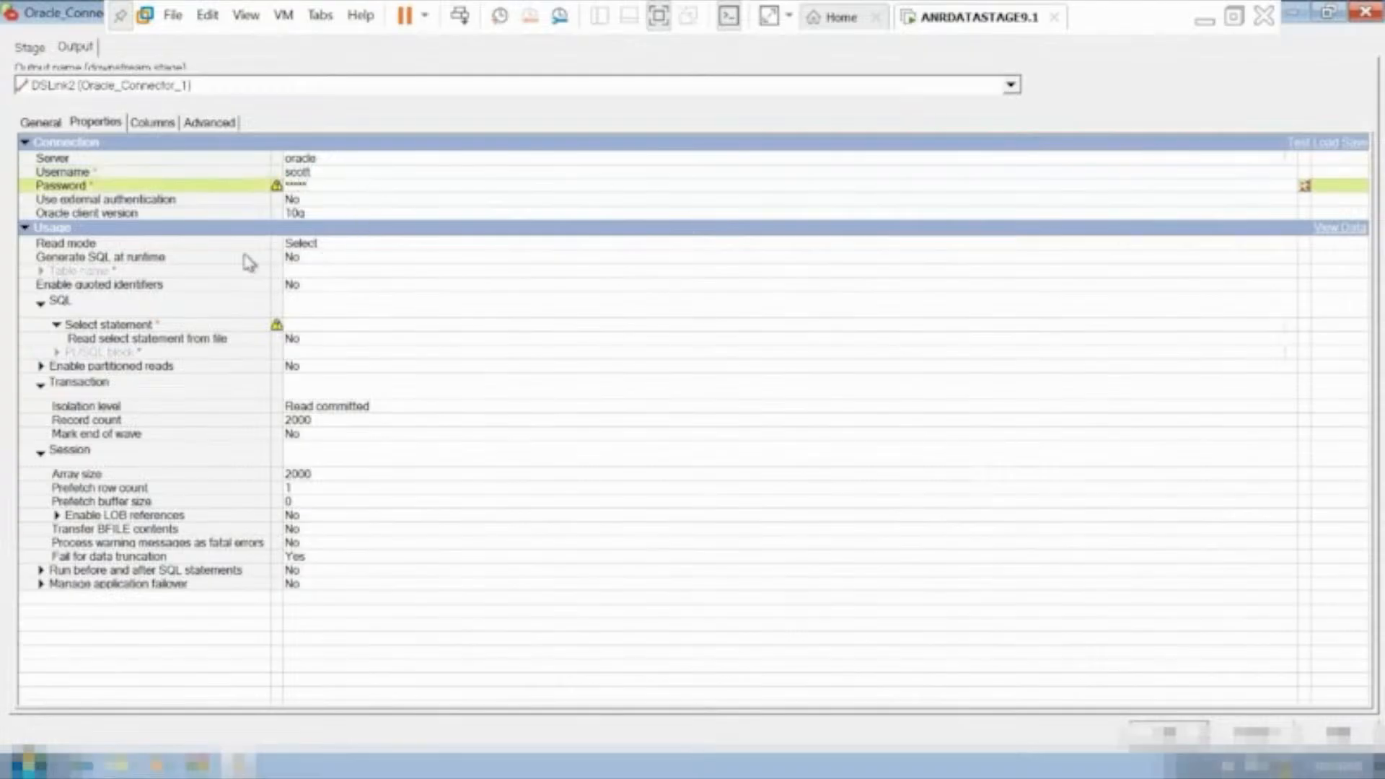
Set Generate SQL at runtime to Yes for Oracle_Connector_0 and enter emp as the table name.
left_click(309, 260)
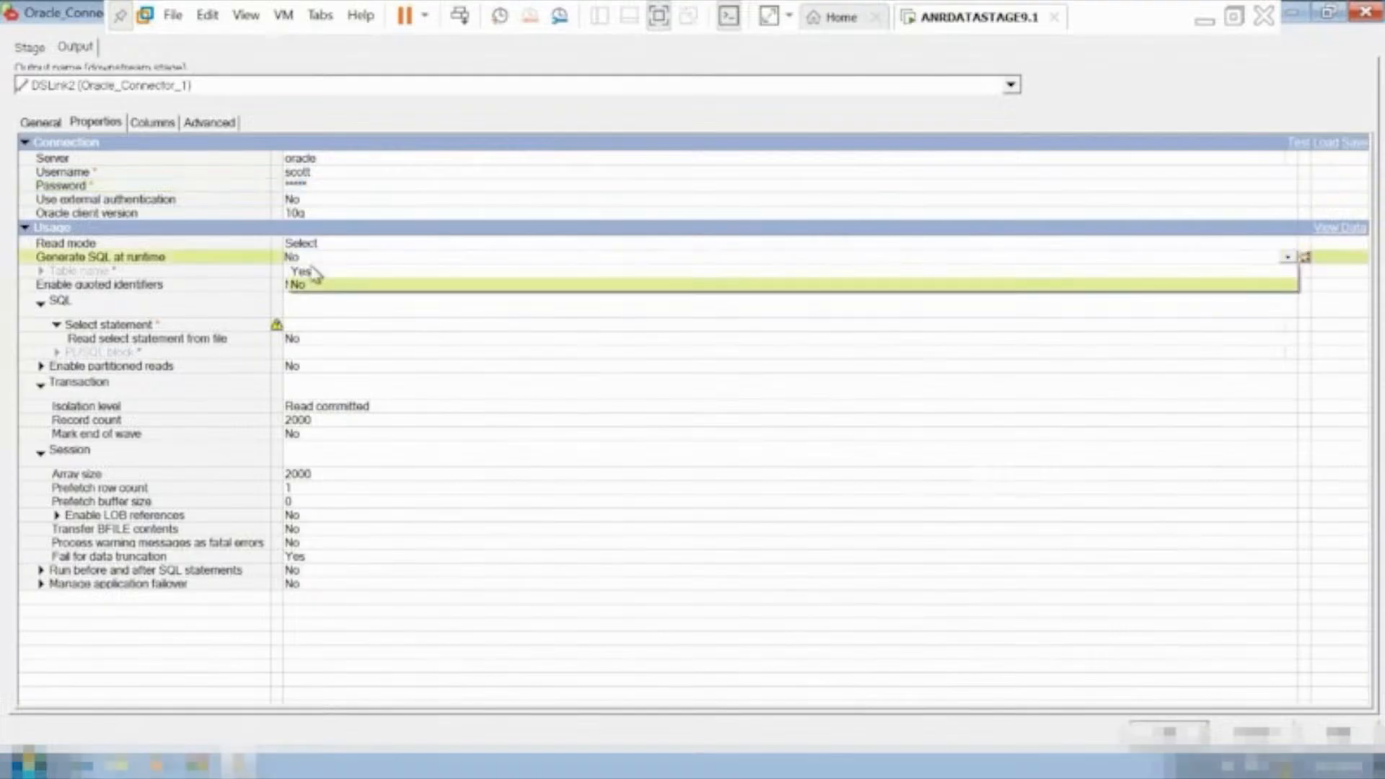
left_click(310, 275)
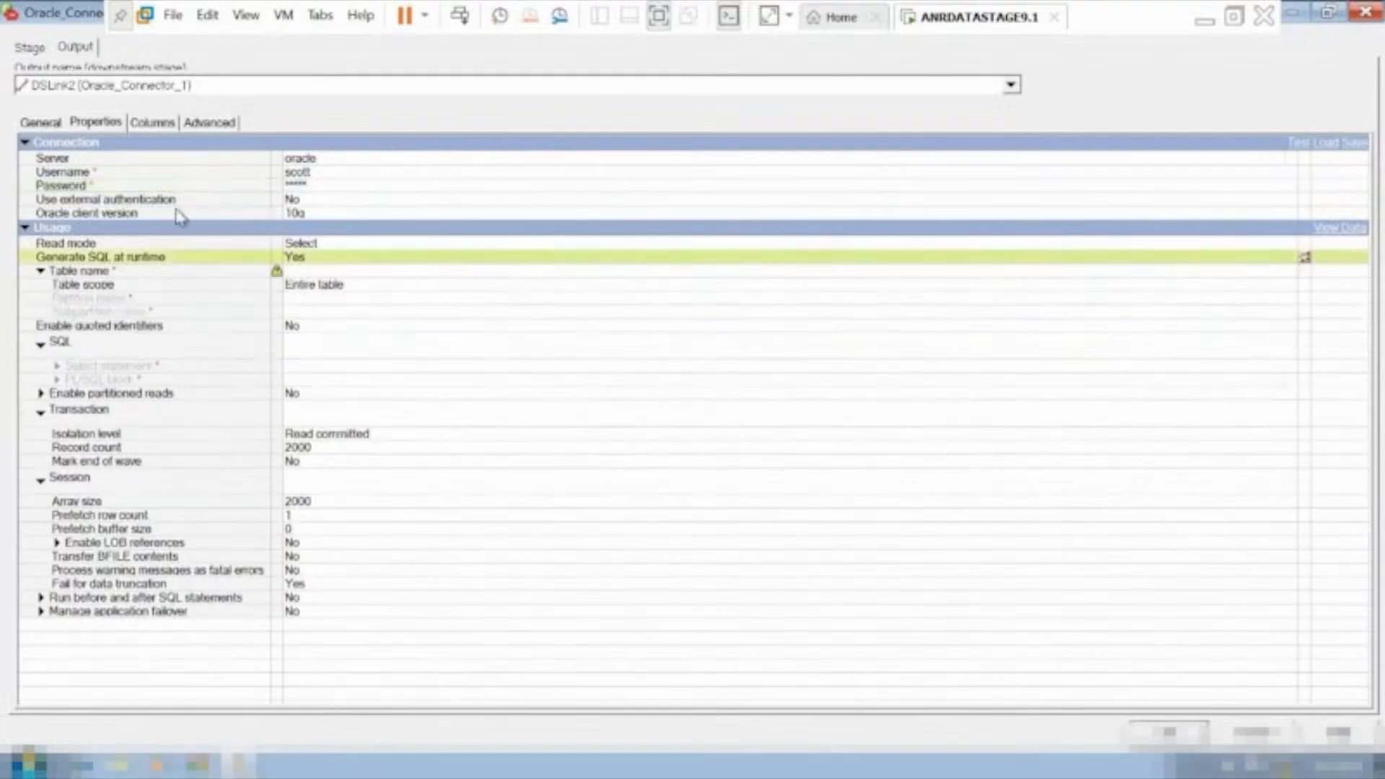
left_click(357, 271)
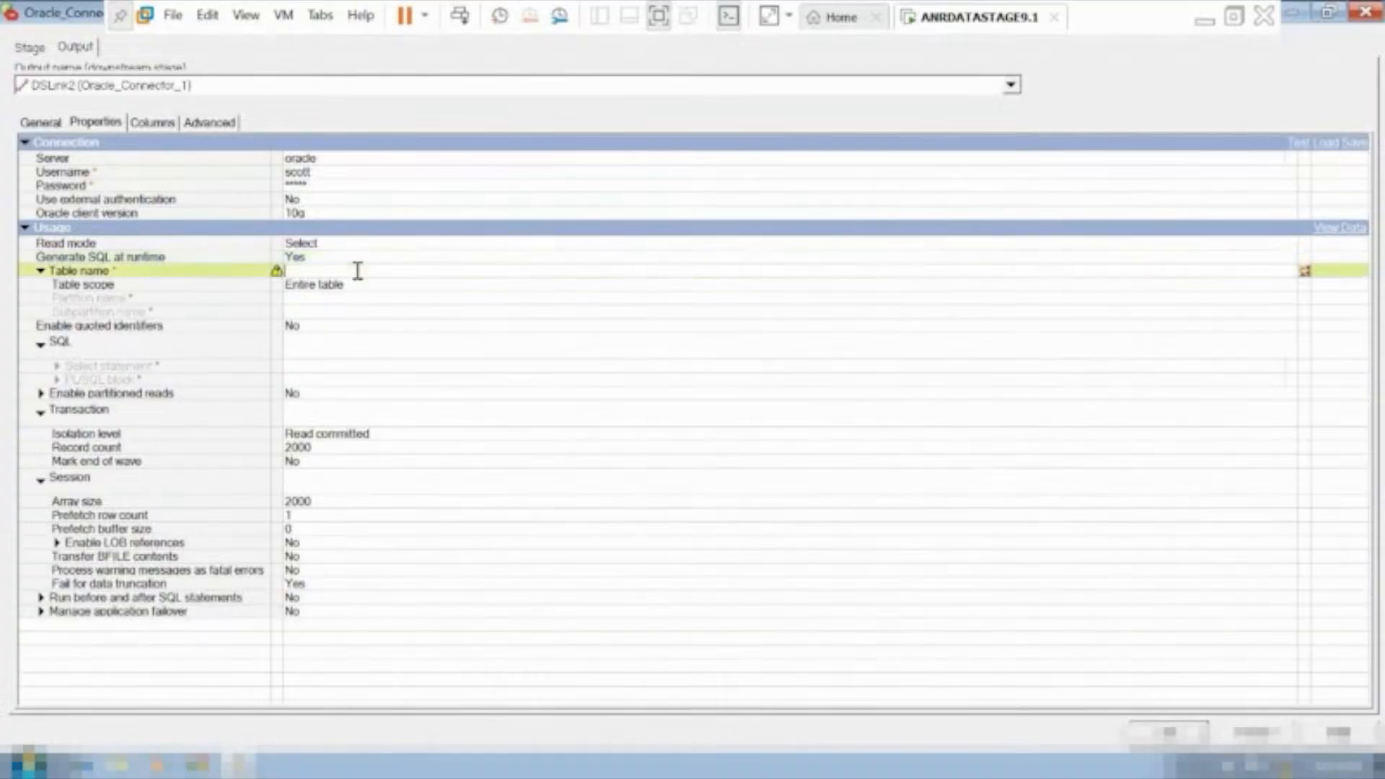
type("empl")
Load all columns of the SCOTT.EMP table definition, convert the data types to match earlier releases, and accept the source stage settings.
left_click(152, 123)
left_click(1326, 690)
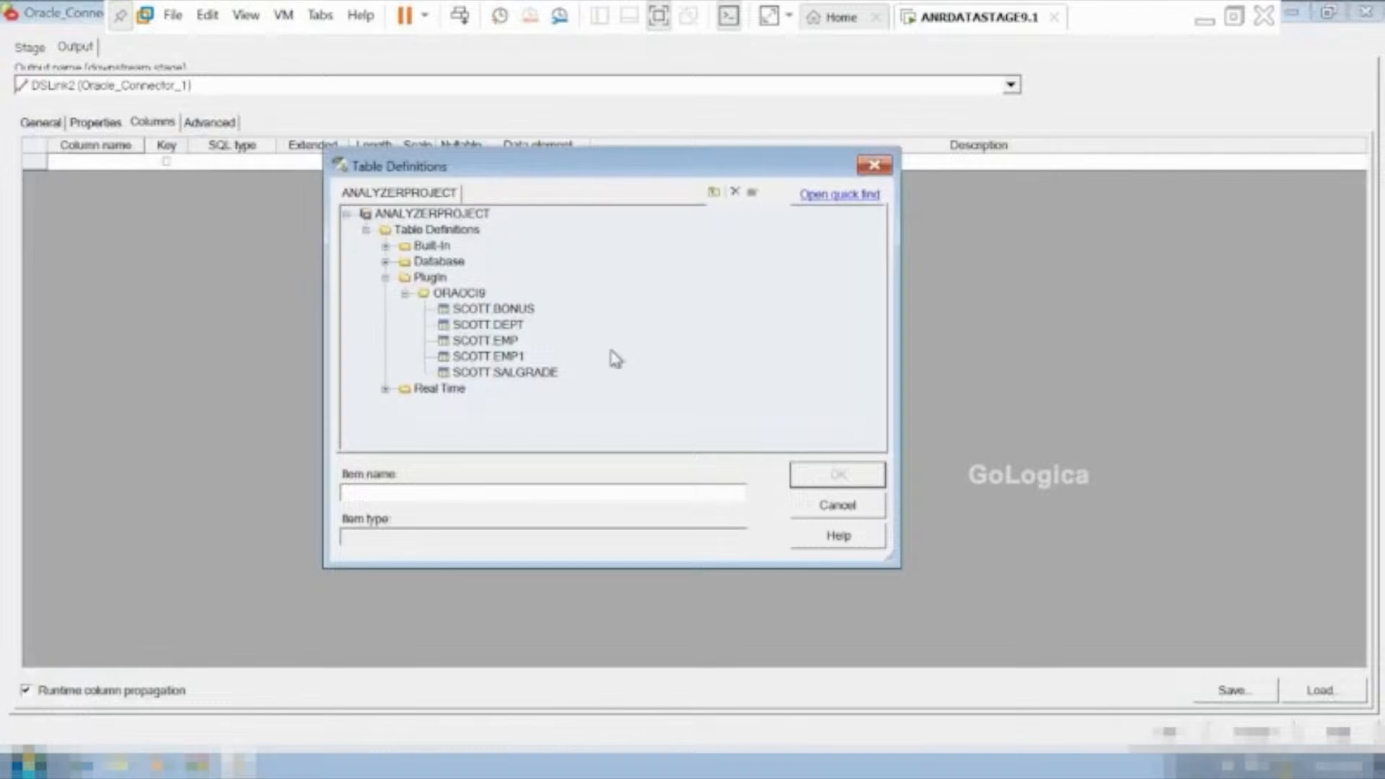
left_click(497, 342)
left_click(836, 476)
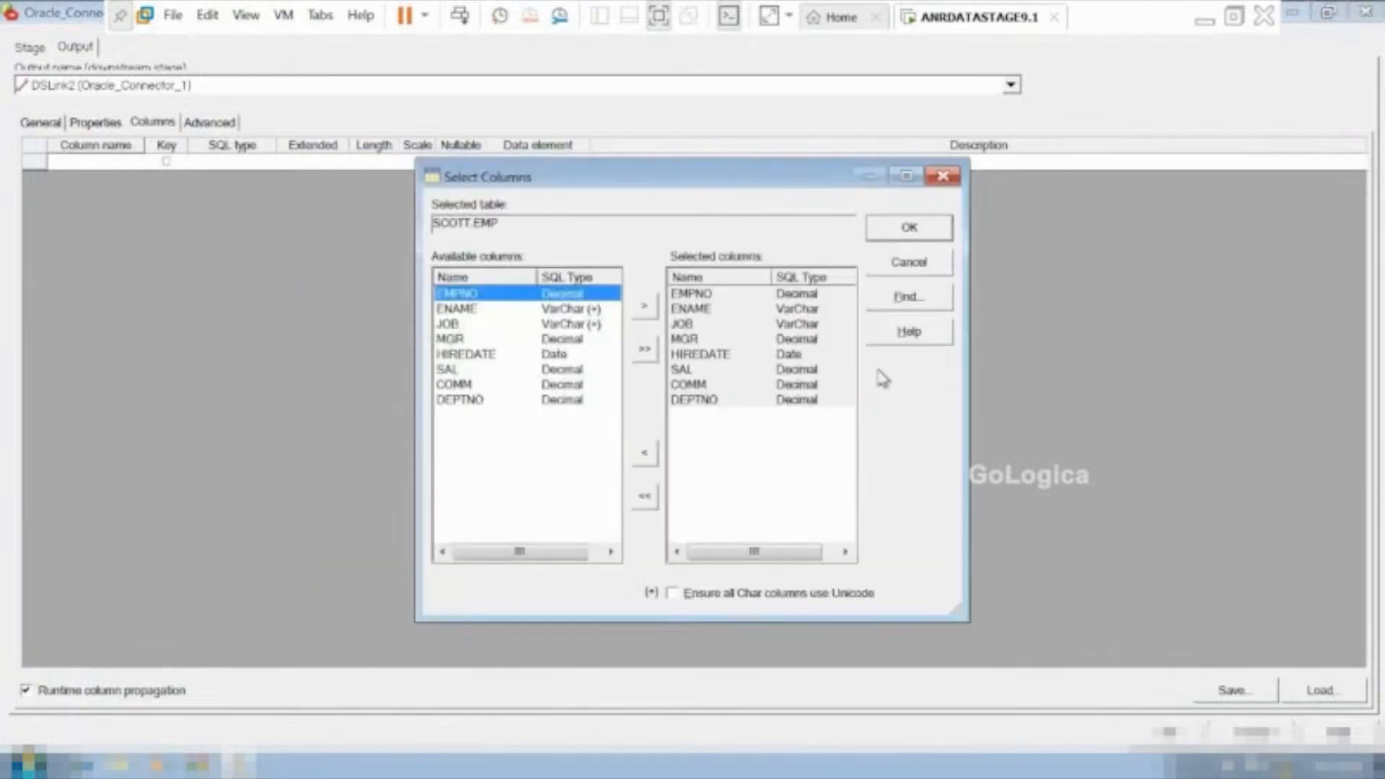
left_click(919, 231)
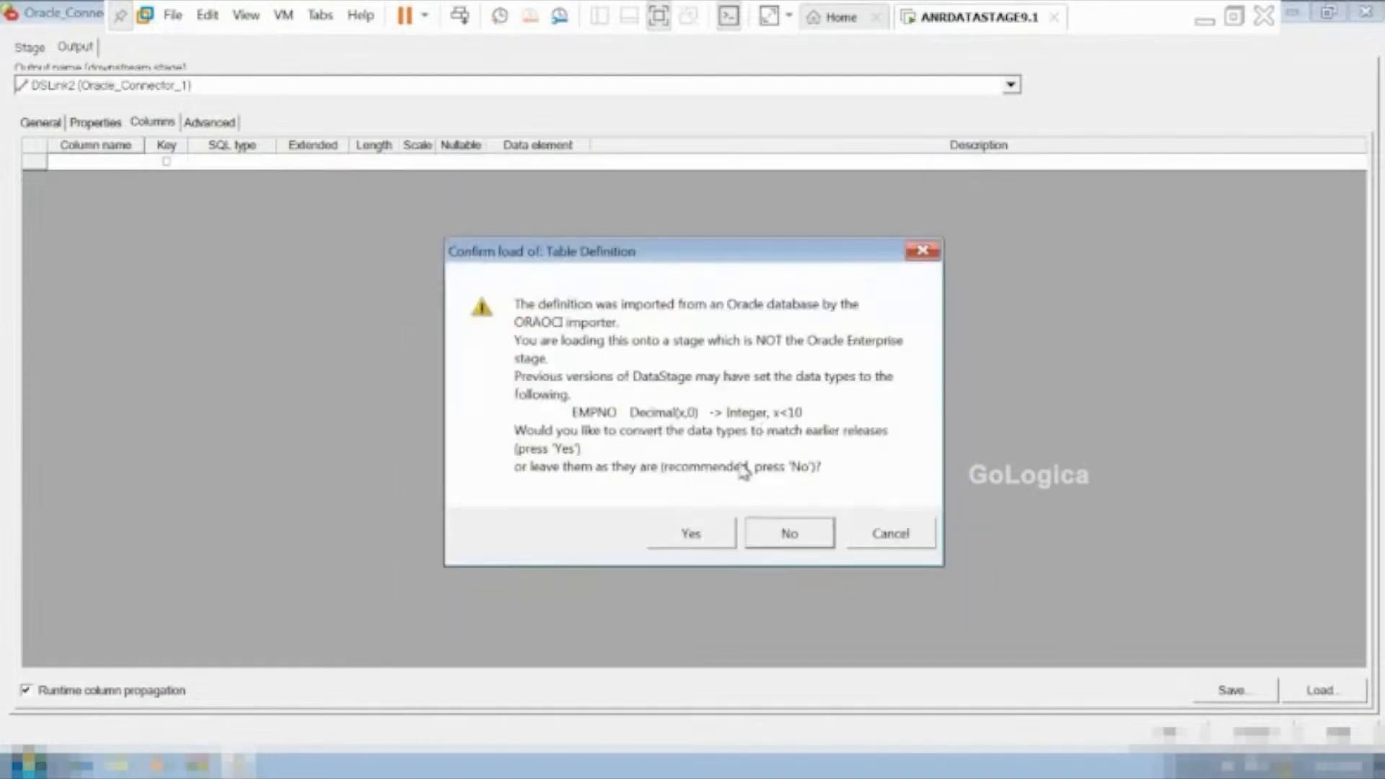
left_click(698, 534)
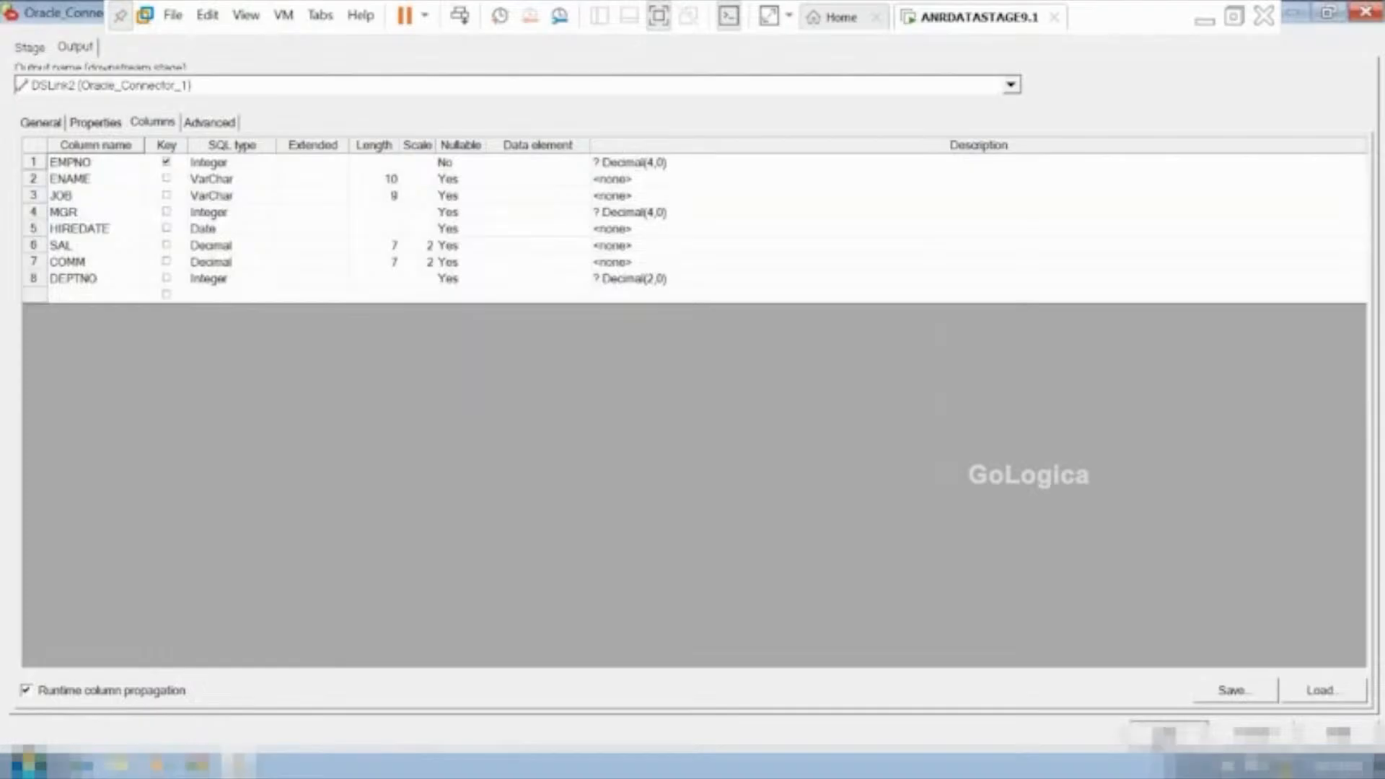
left_click(1169, 733)
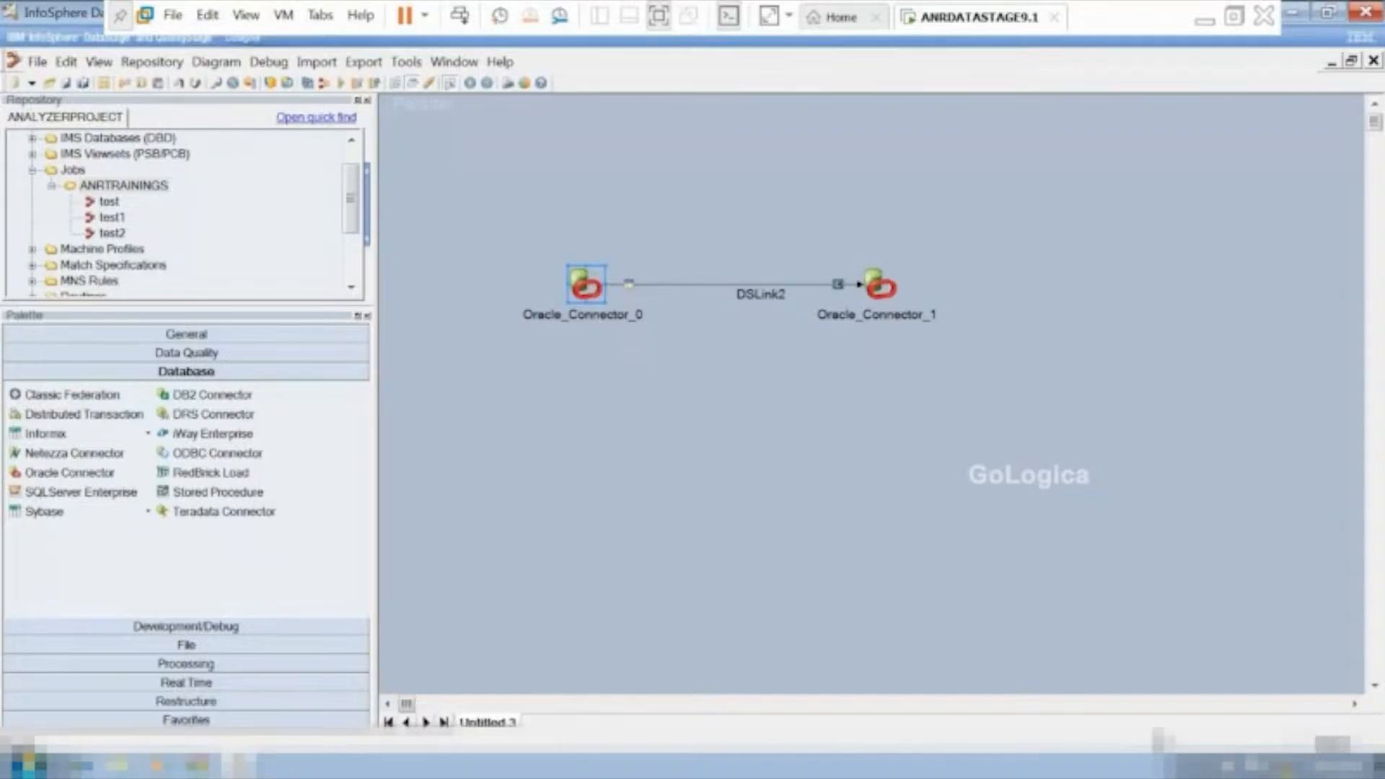
In the Oracle_Connector_1 stage properties, set the server to oracle and enter the username and the account password.
double_click(870, 287)
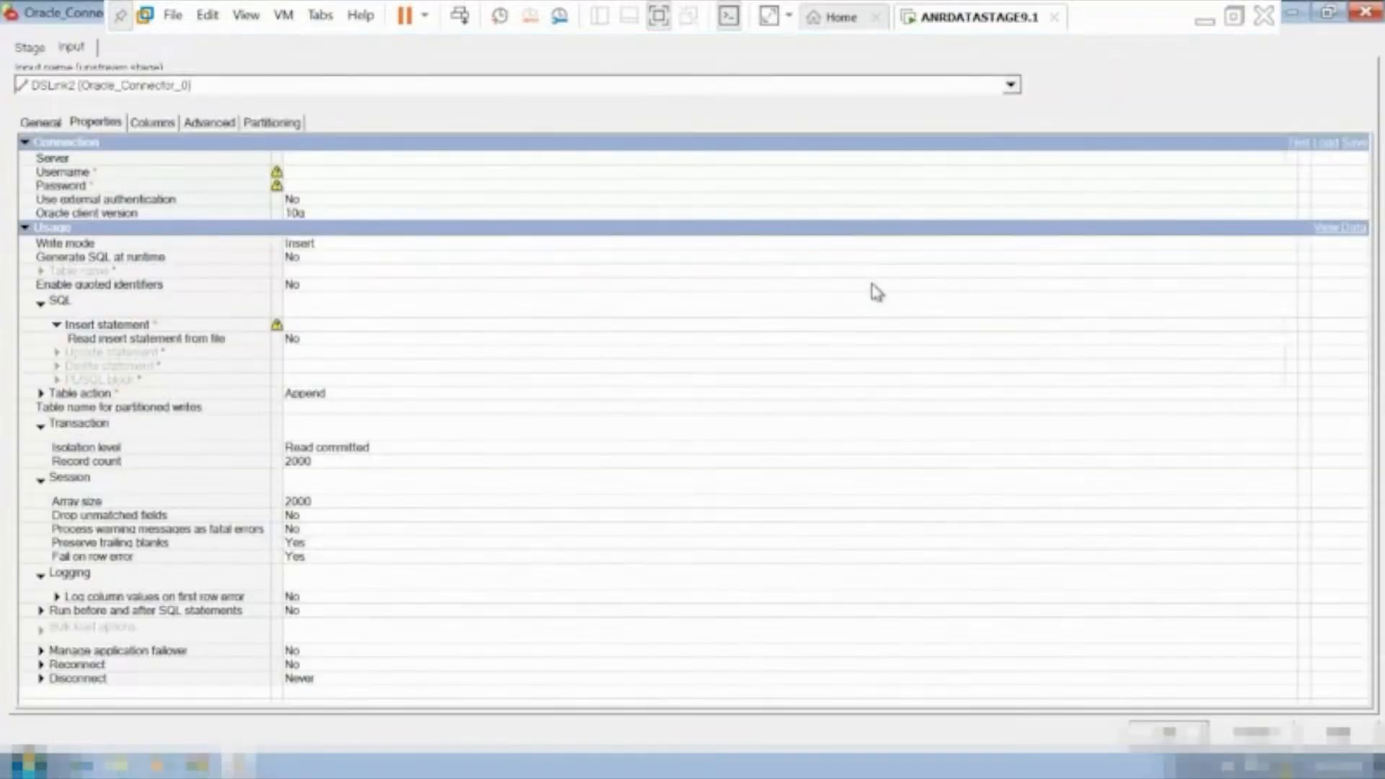
left_click(352, 159)
type("oracle")
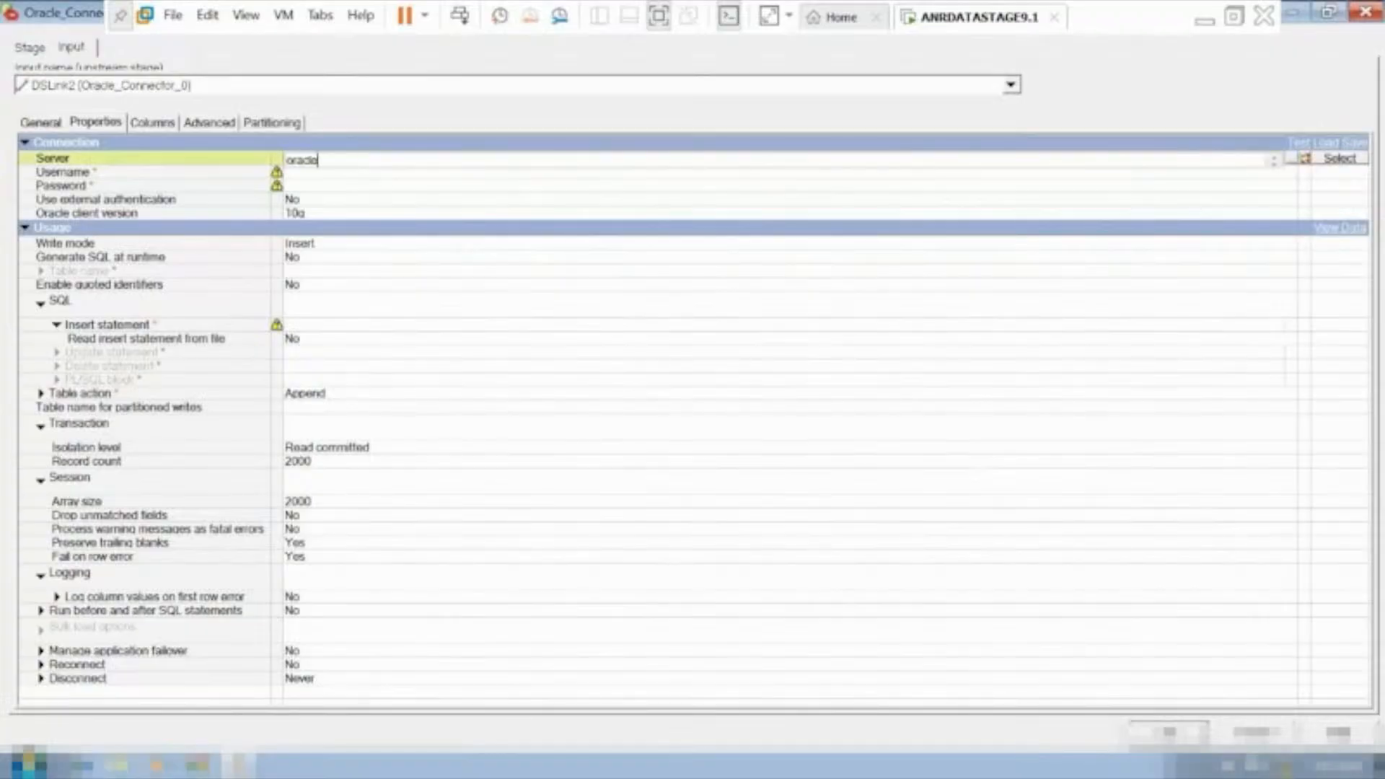
left_click(335, 172)
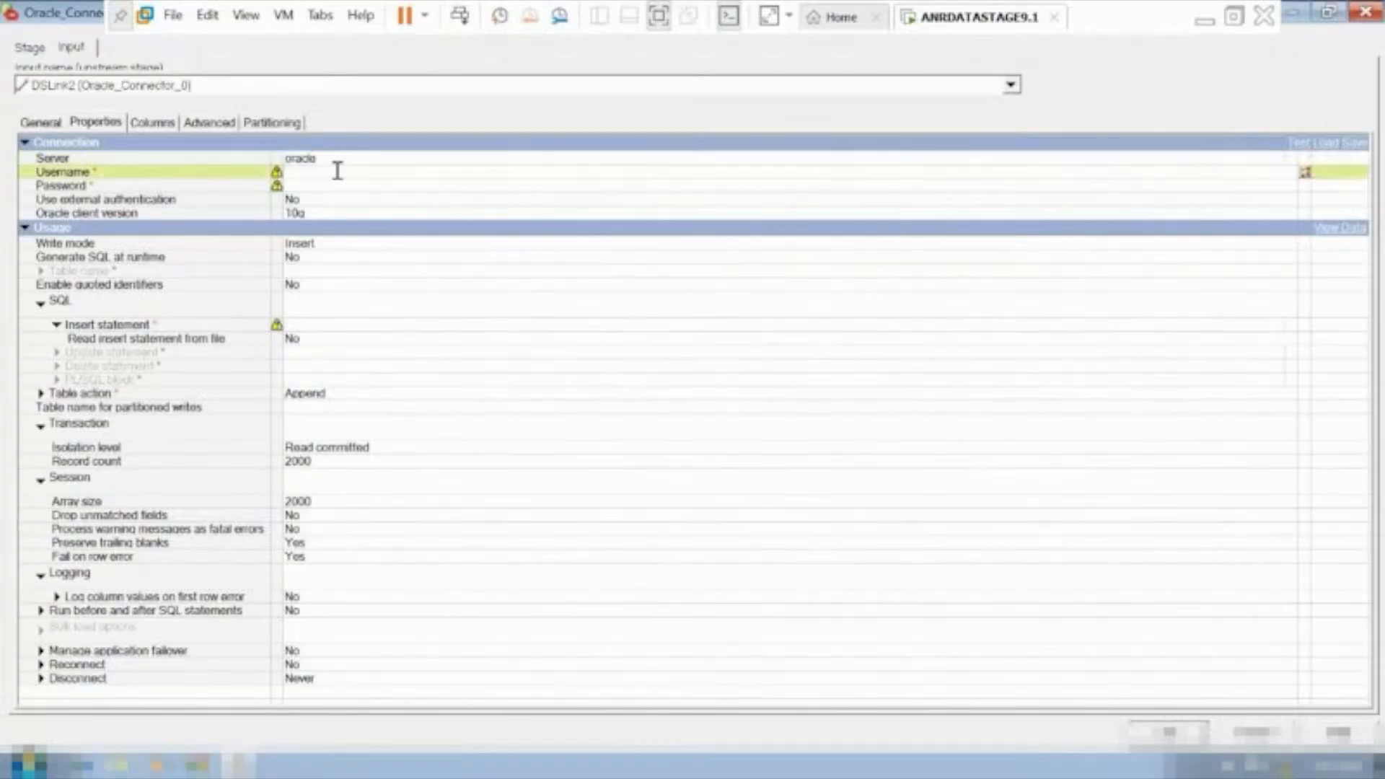
type("scott")
left_click(308, 186)
type("tiger")
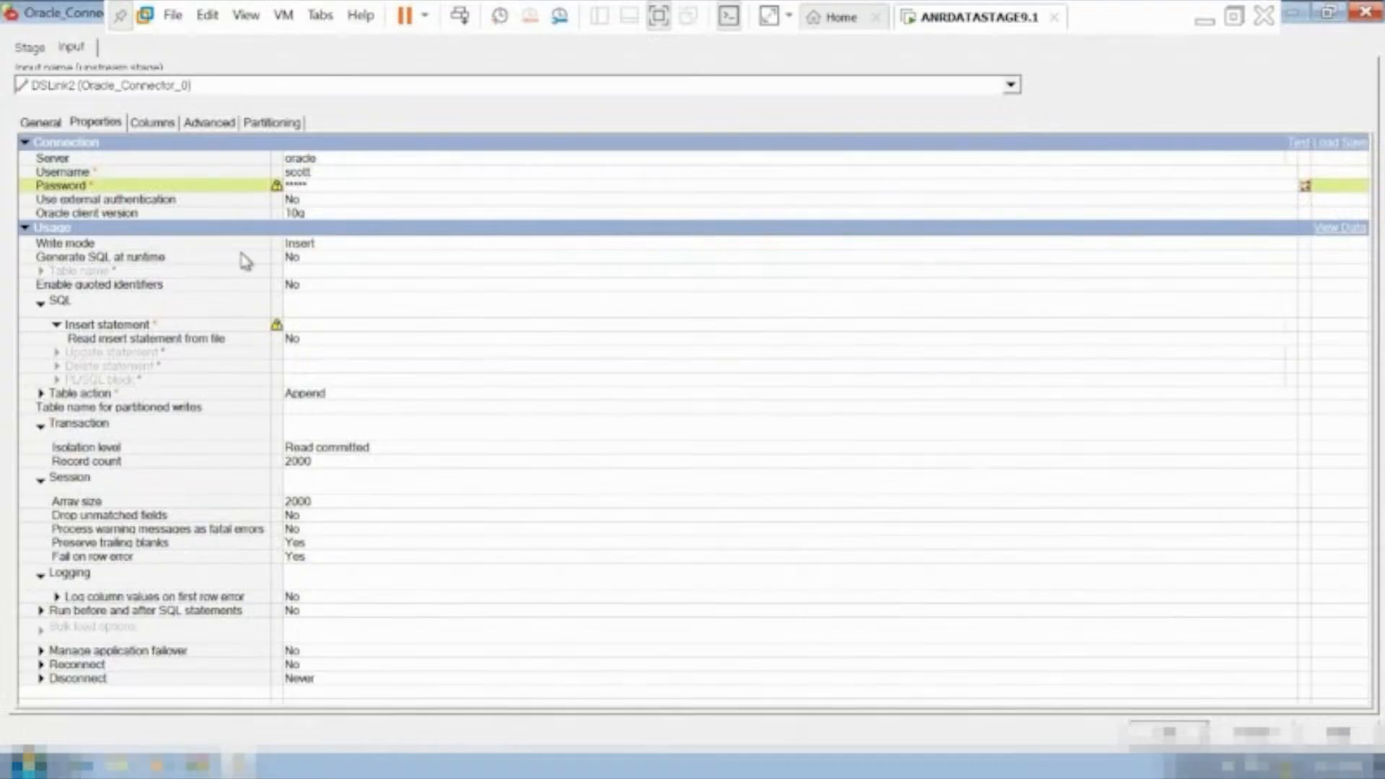
Set Generate SQL at runtime to Yes for Oracle_Connector_1 and enter sc2oratgt as the target table name.
left_click(322, 270)
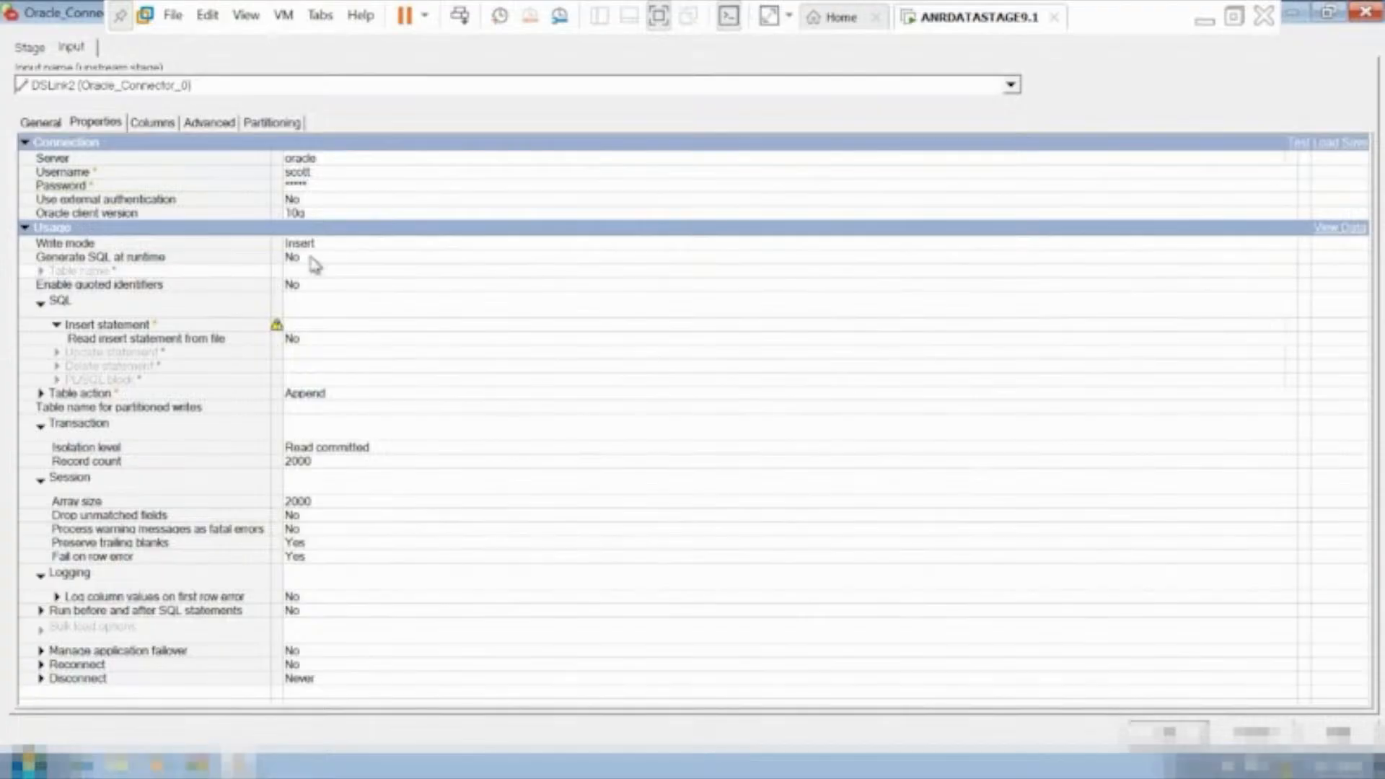
left_click(311, 258)
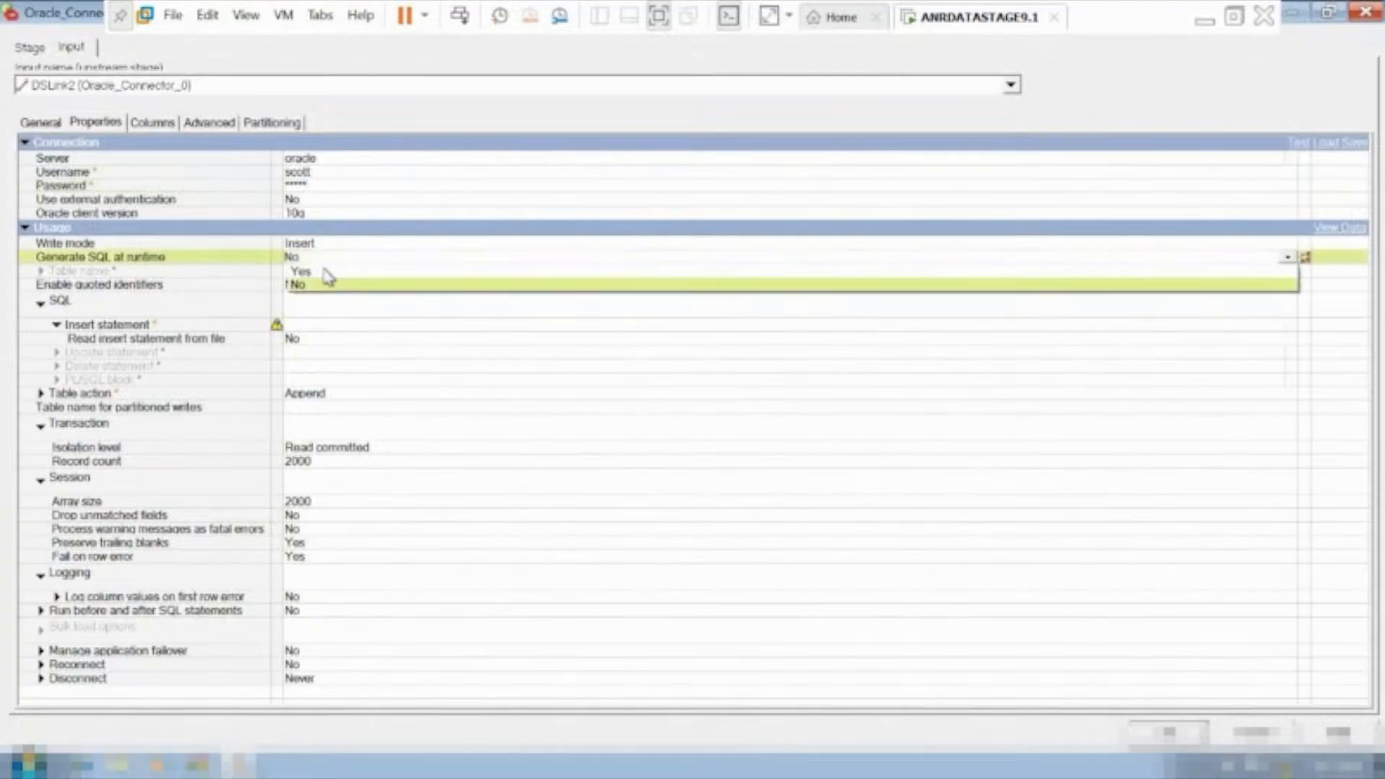
left_click(328, 274)
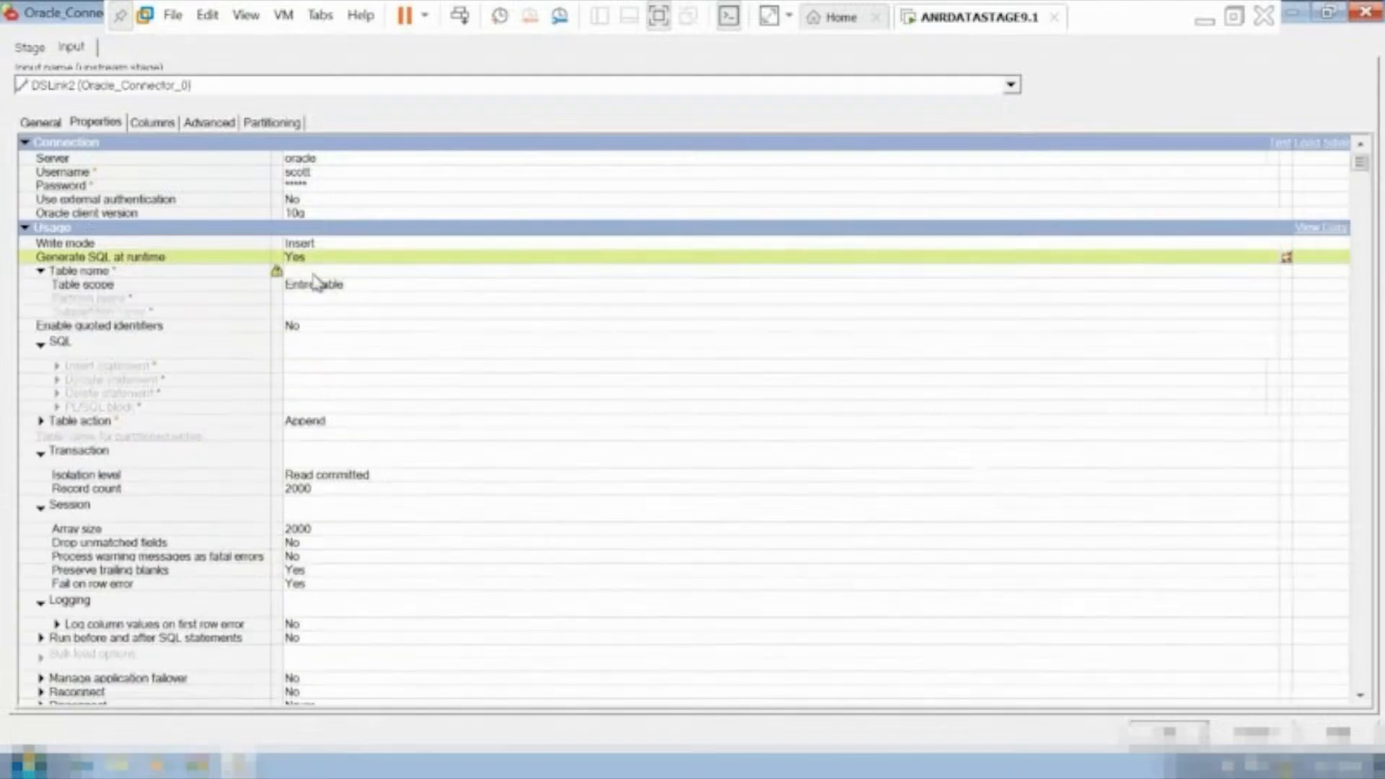
left_click(315, 272)
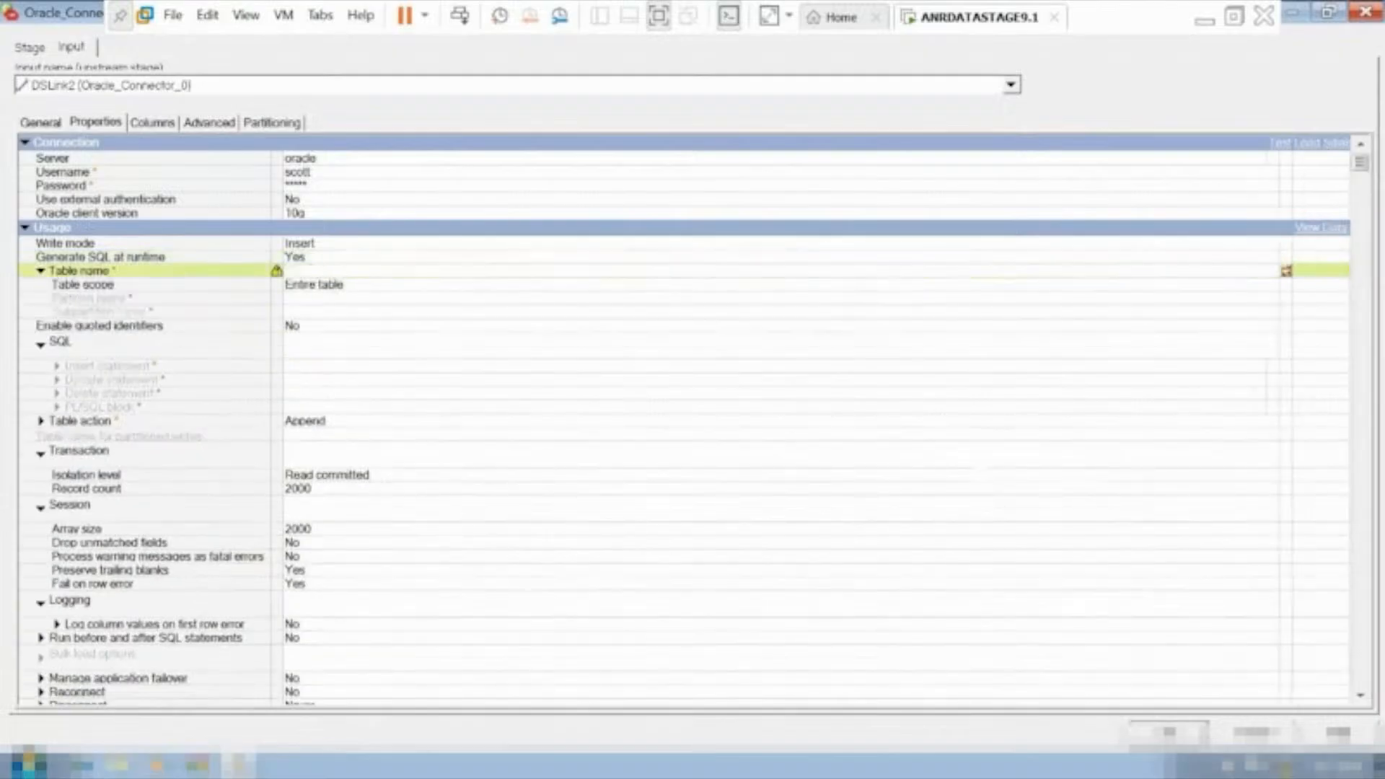
type("sc2")
type("-")
key("BackSpace")
key("BackSpace")
key("BackSpace")
type("oi")
type("ra")
type("tgt")
Copy the Oracle_Connector_1 target table name into a new line below scenario 10 in the datastage_scenarios notes.
key("ctrl+alt+Return")
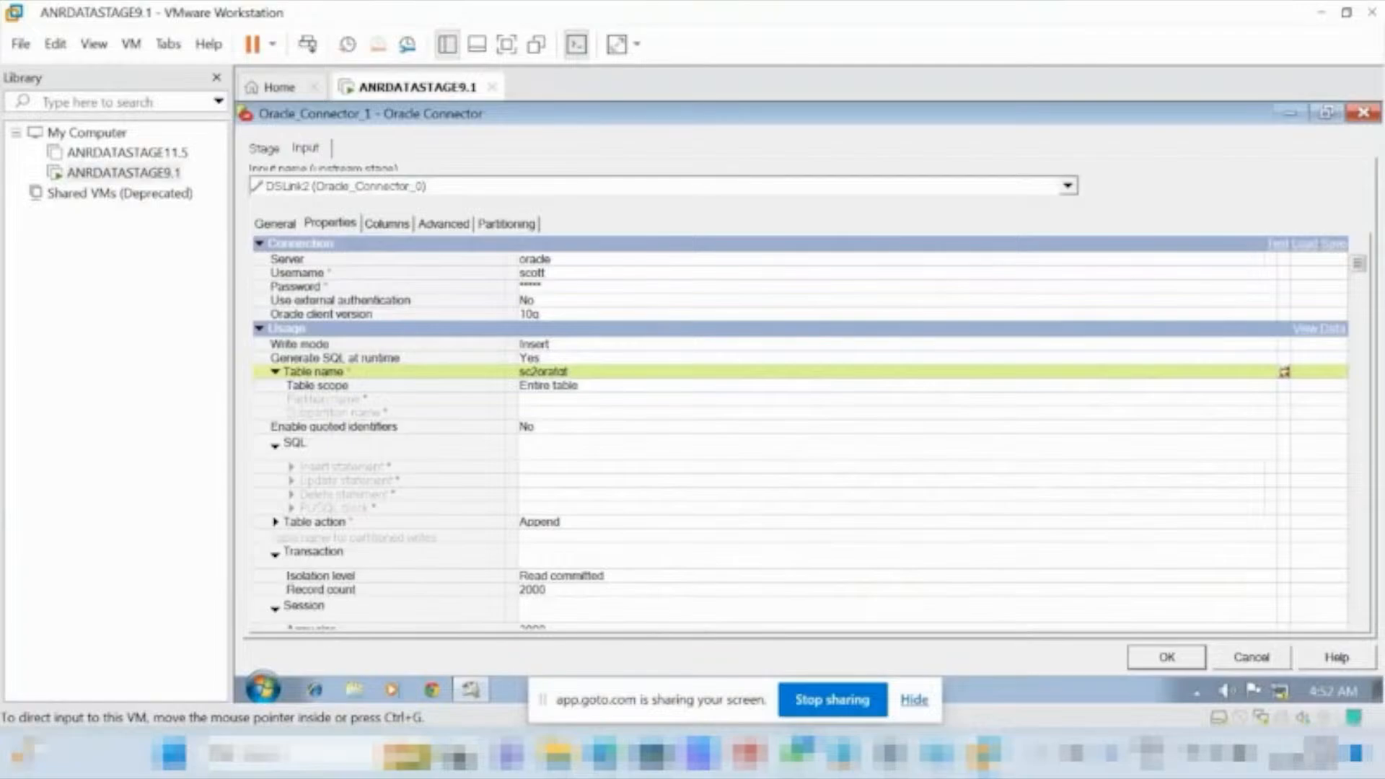
left_click(582, 372)
left_click_drag(581, 372, 513, 382)
key("ctrl+c")
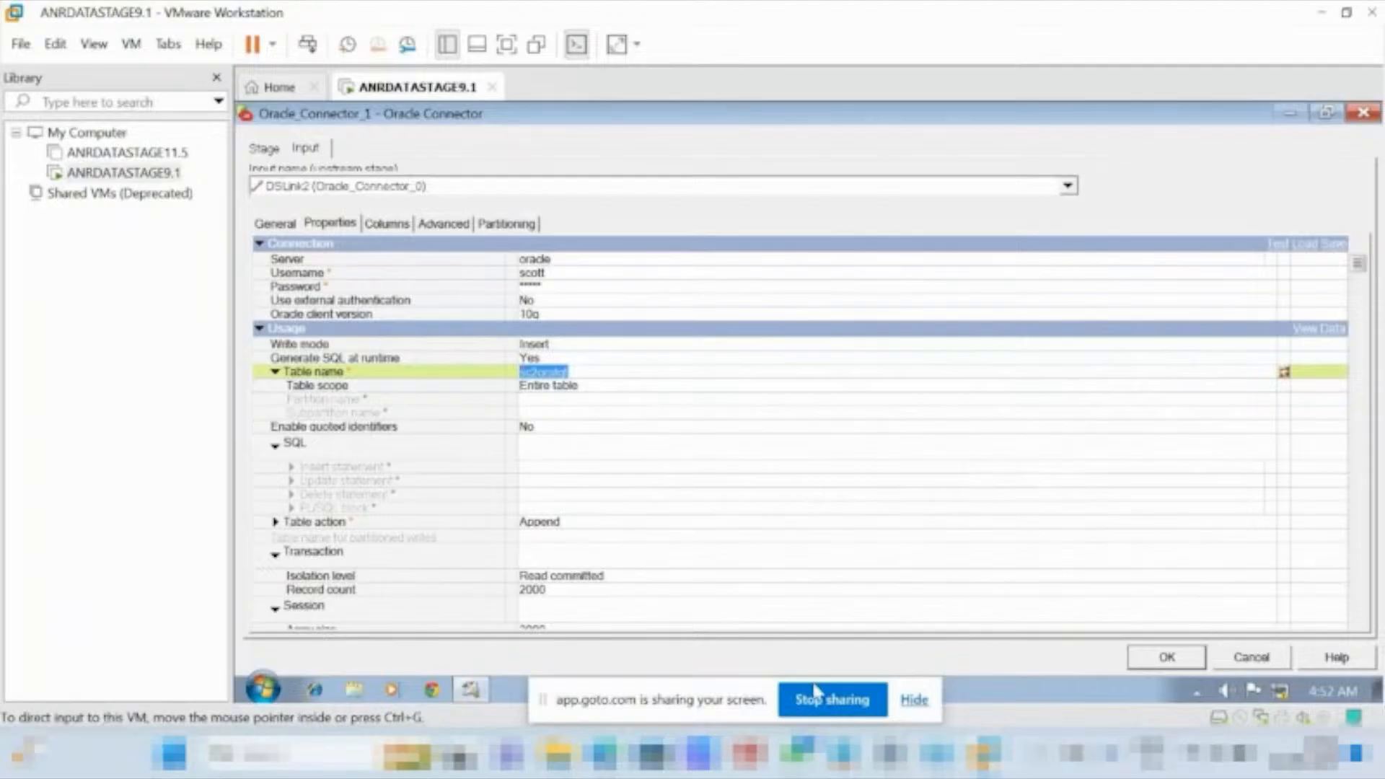
key("alt+Tab")
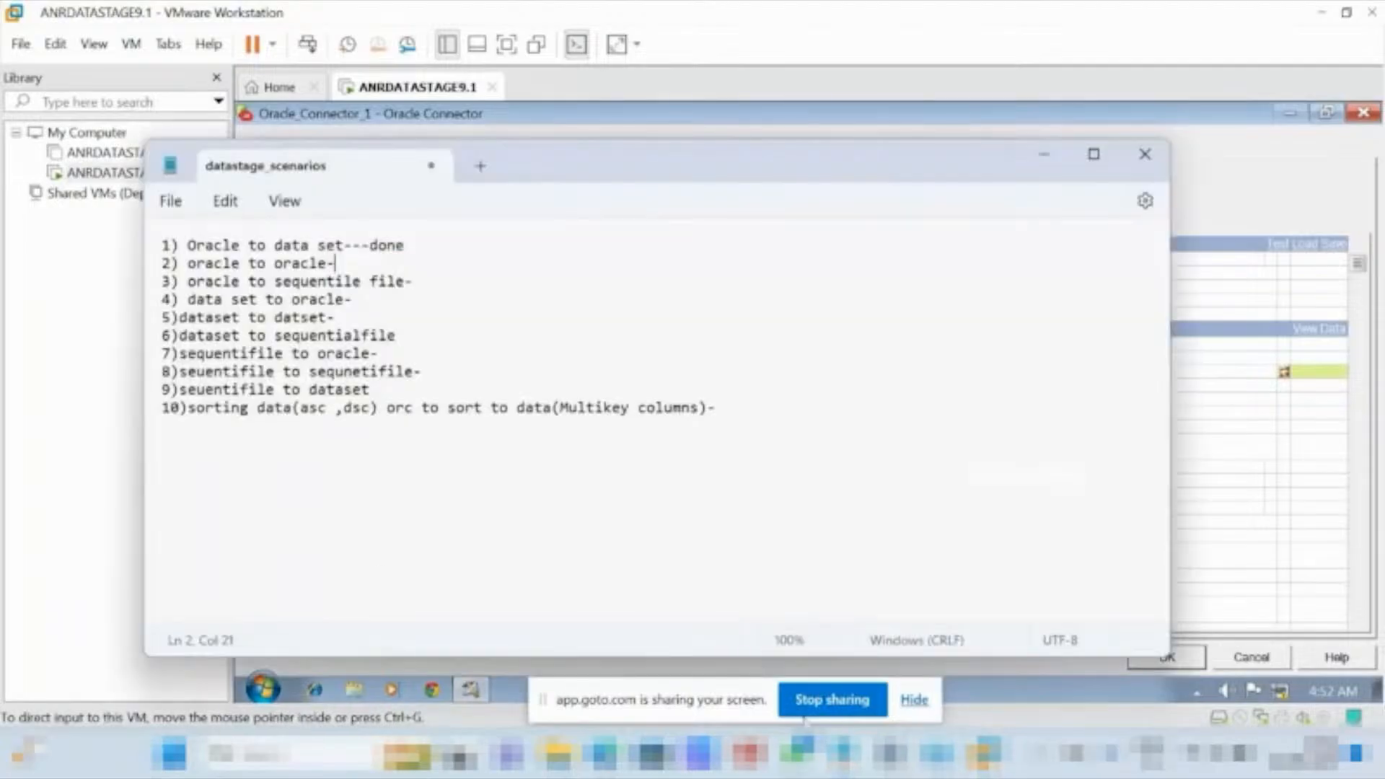
left_click(241, 531)
key("ctrl+v")
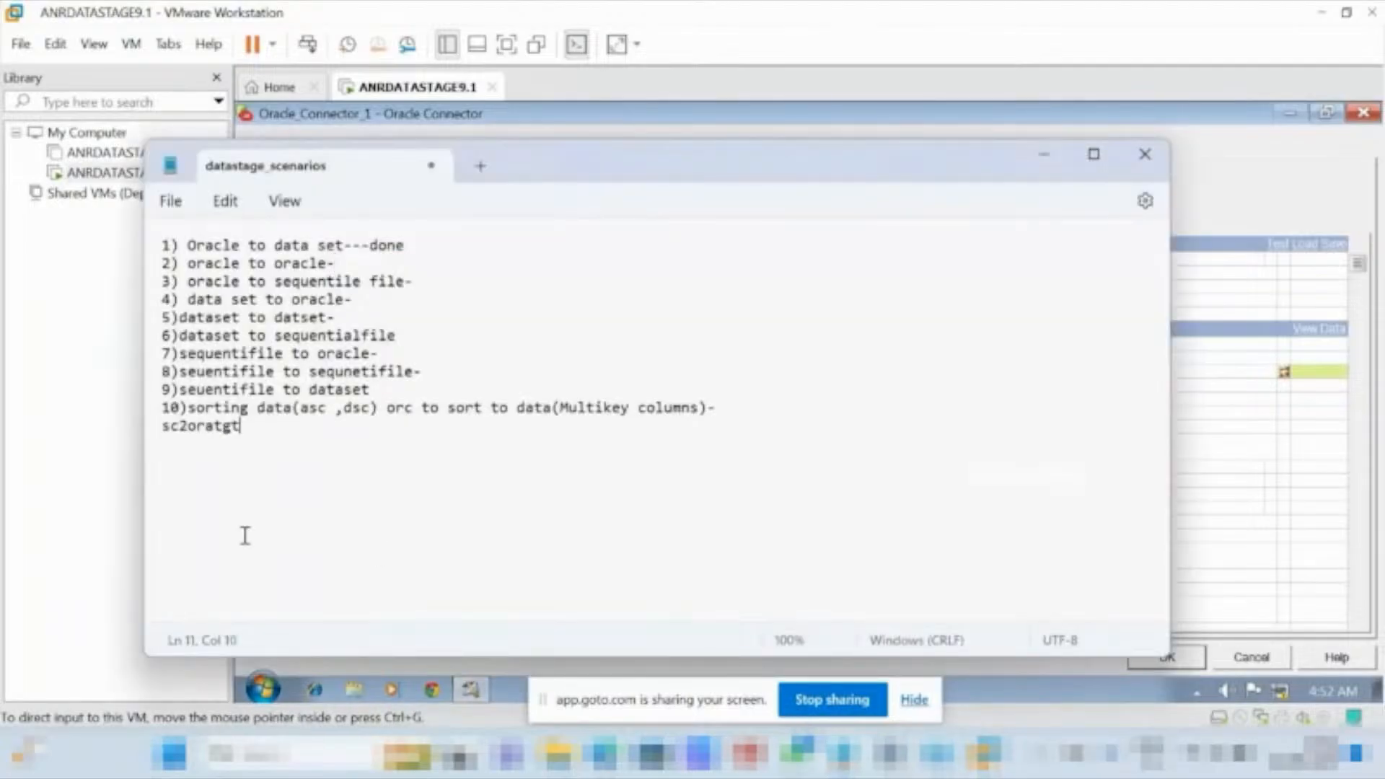
Add underscores to the pasted table name in the notes so it reads sc2_ora_tgt.
left_click(186, 425)
type("_")
left_click(218, 428)
left_click(222, 428)
type("_")
left_click_drag(270, 430, 162, 431)
left_click(263, 427)
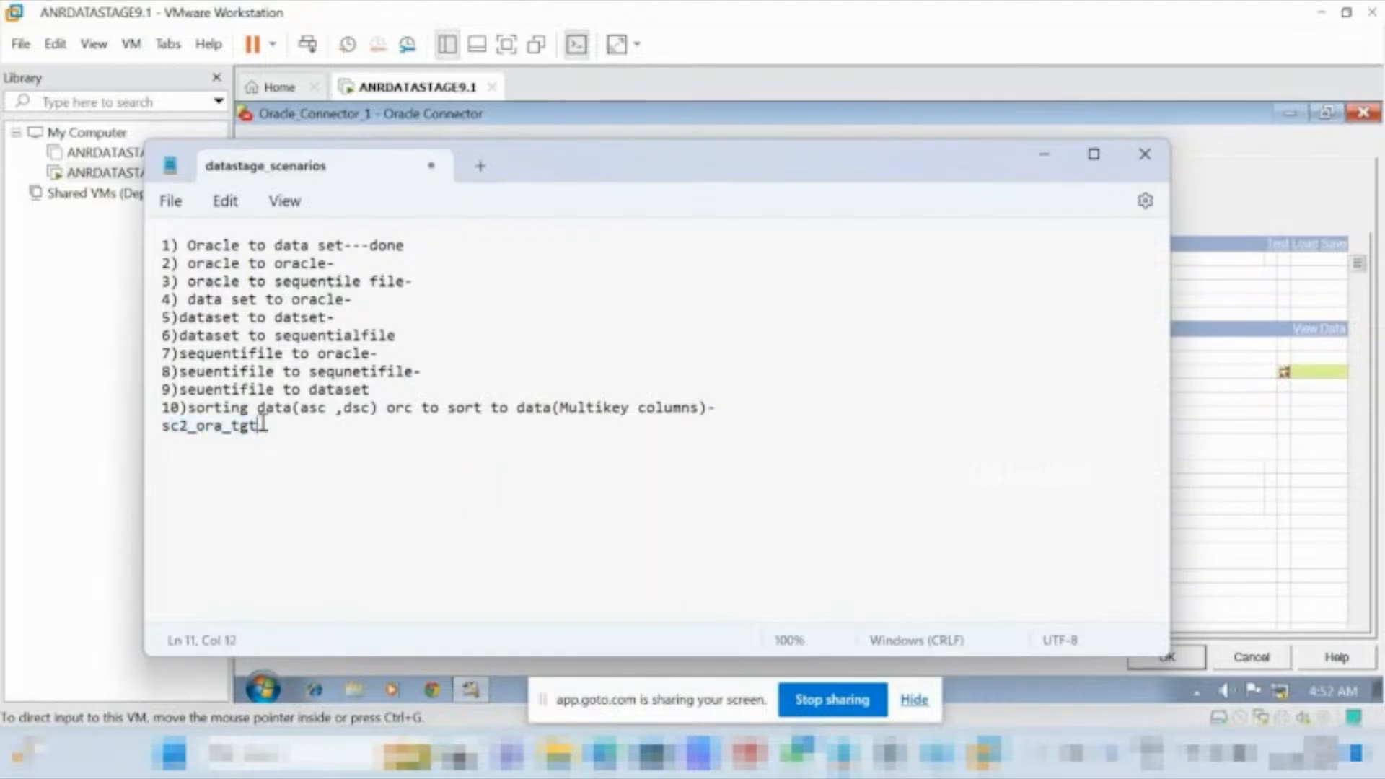
left_click_drag(262, 426, 170, 434)
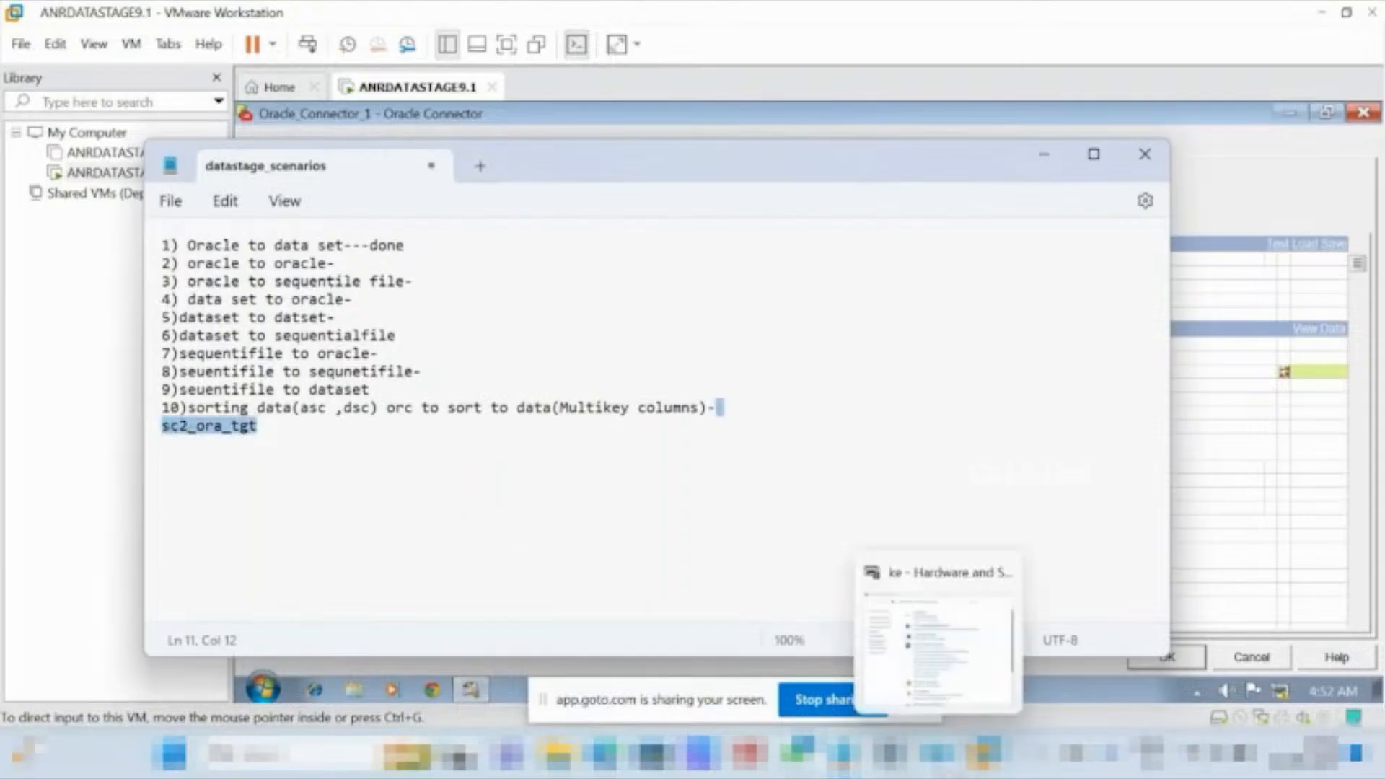
Return to the virtual machine and set the Oracle_Connector_1 target table name to sc2_ora_tgt.
mouse_move(984, 754)
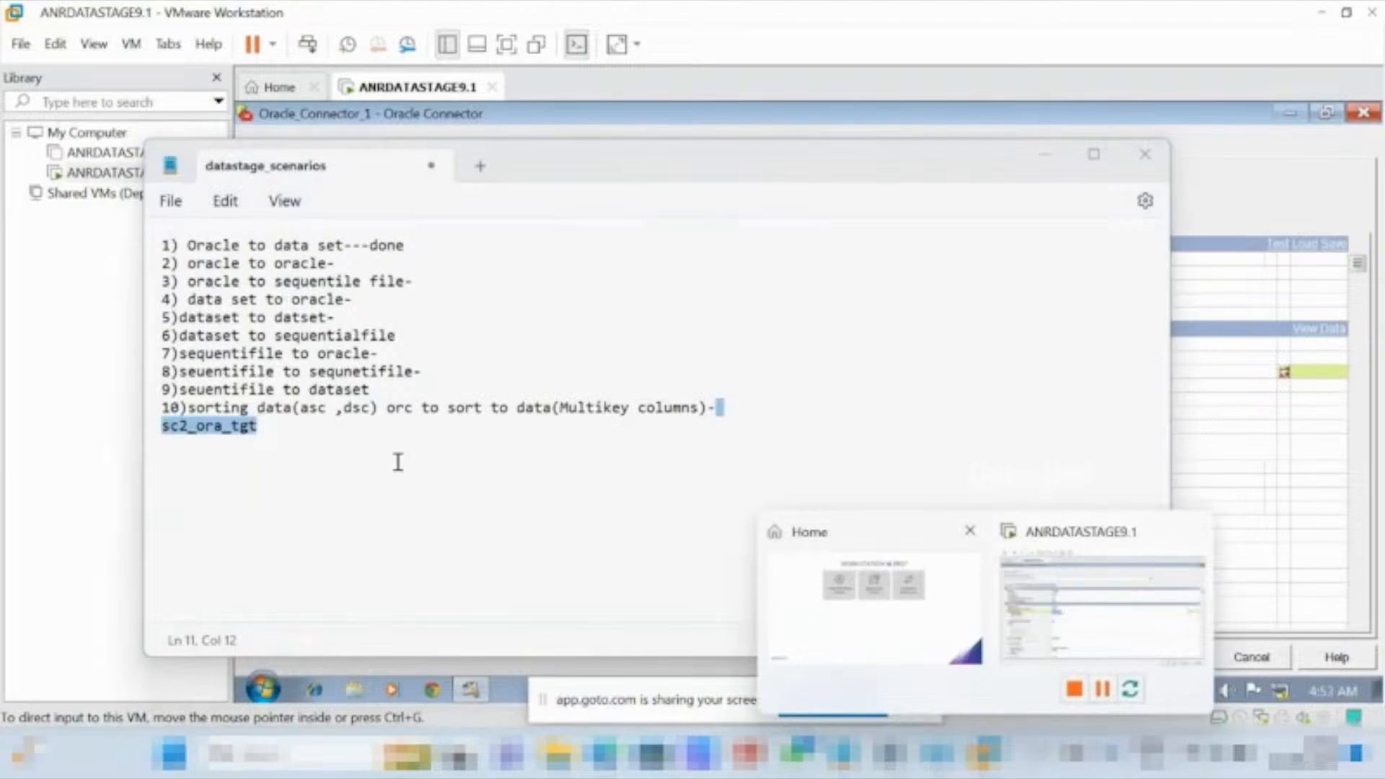
left_click(1082, 617)
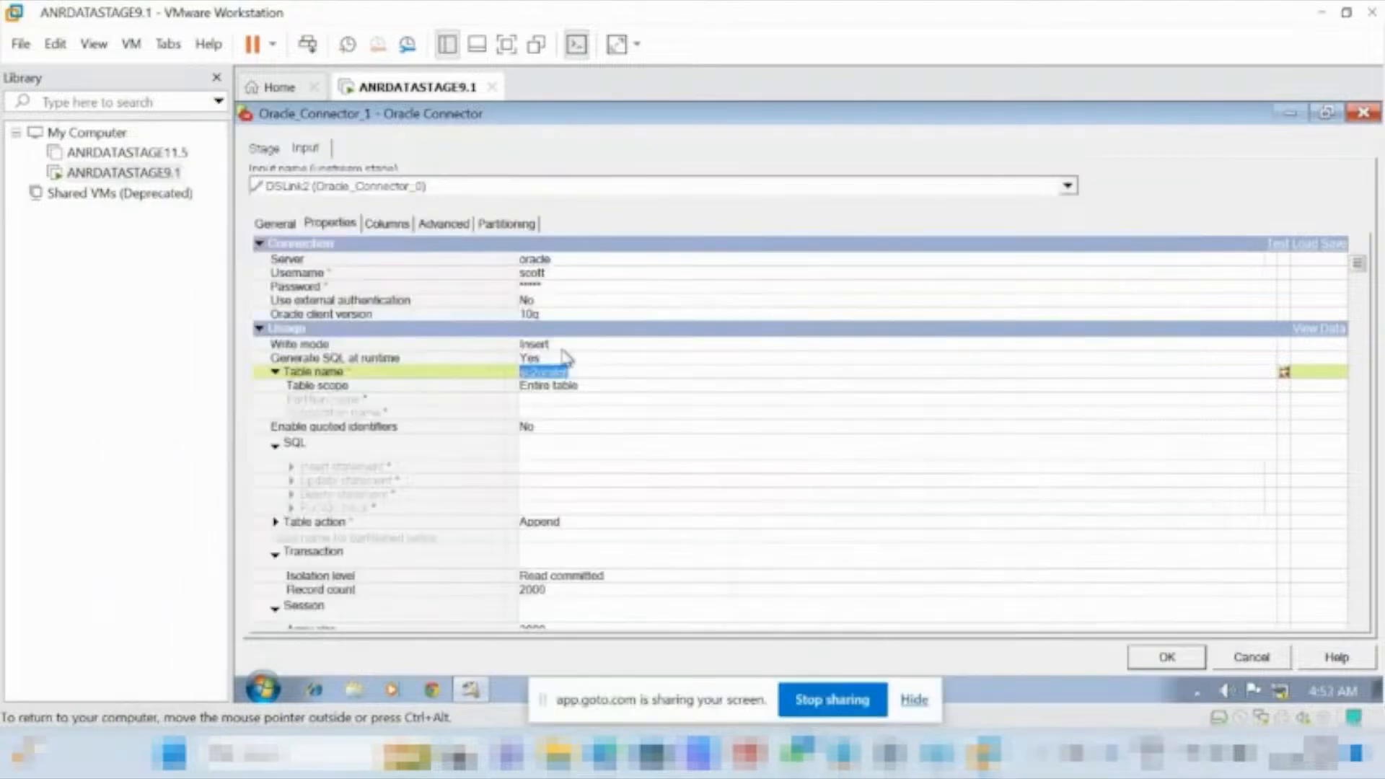
key("BackSpace")
type("sc2_")
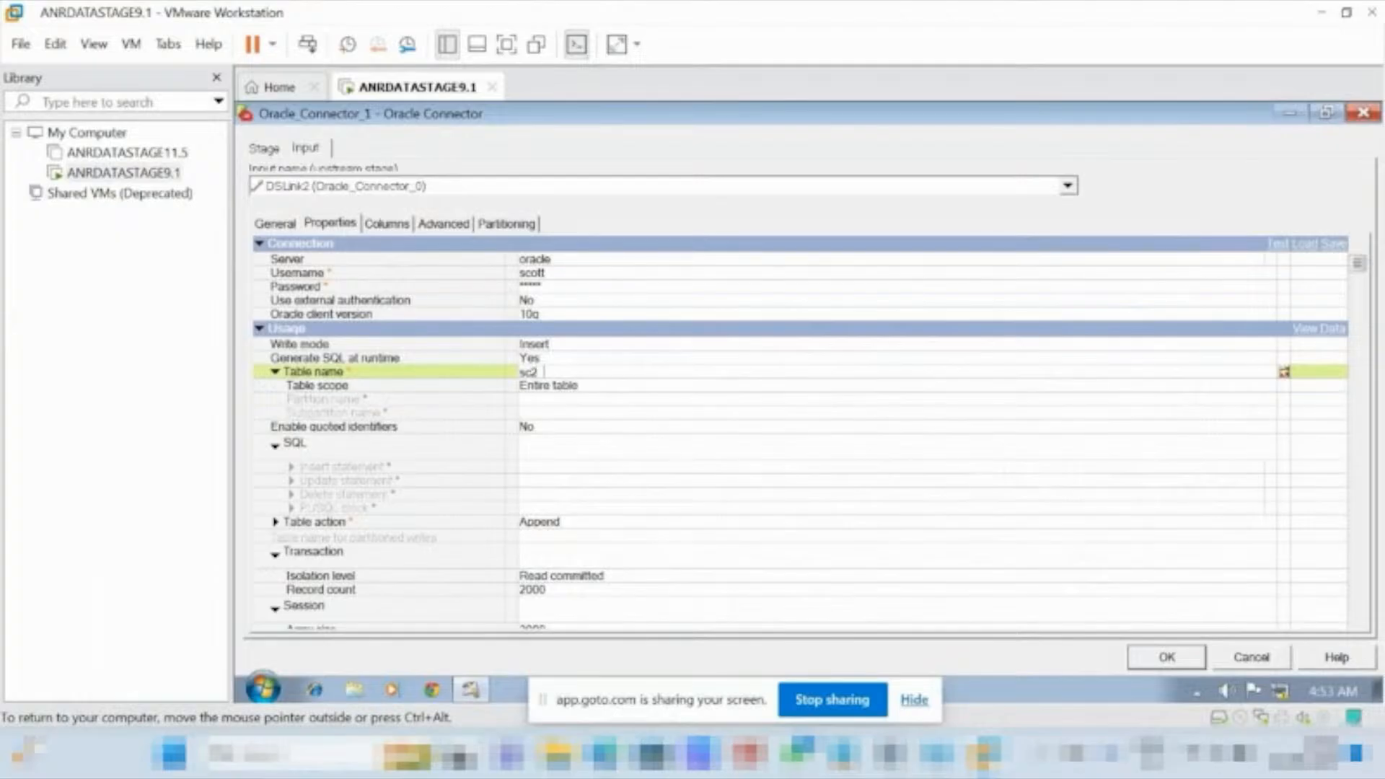
type("ora_tgt")
Set the target table action to Create, review the input columns, and accept the Oracle_Connector_1 stage settings.
left_click(569, 526)
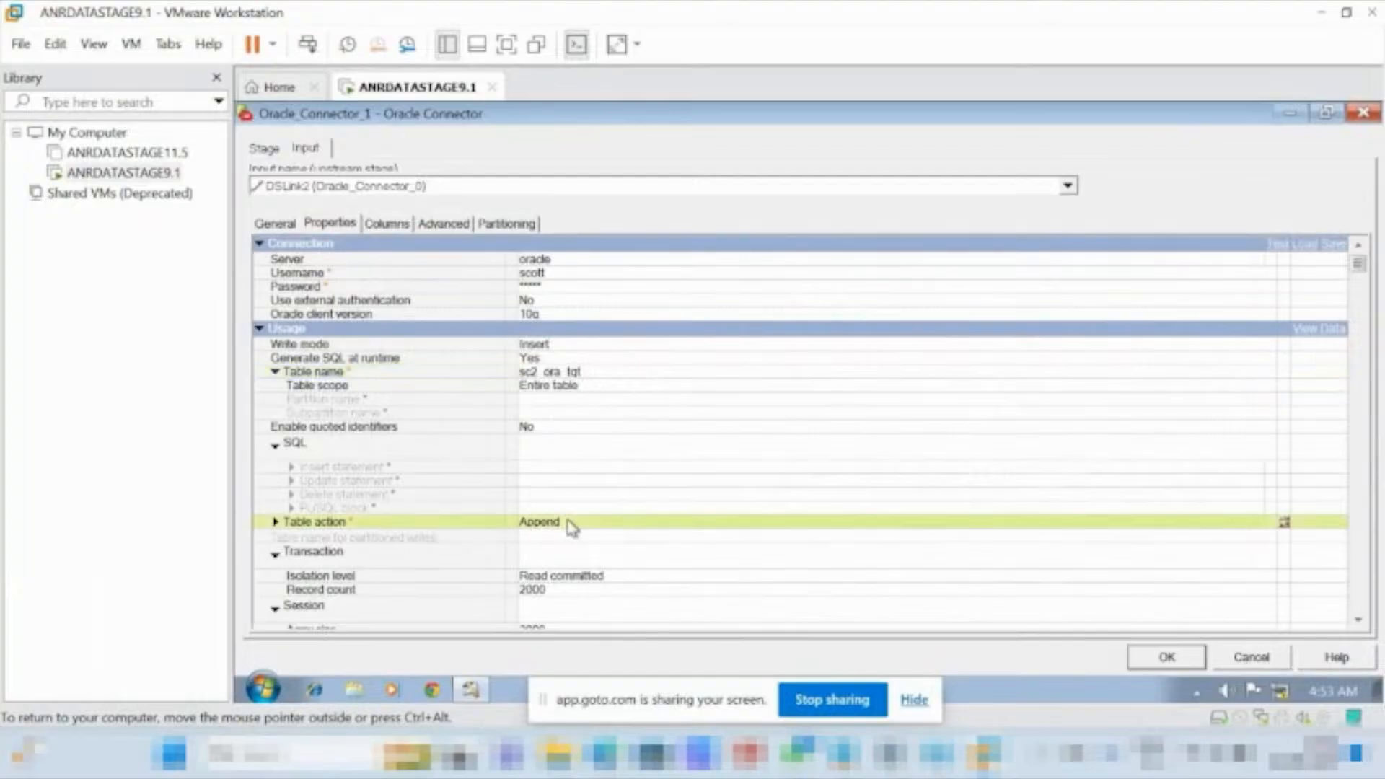
left_click(571, 527)
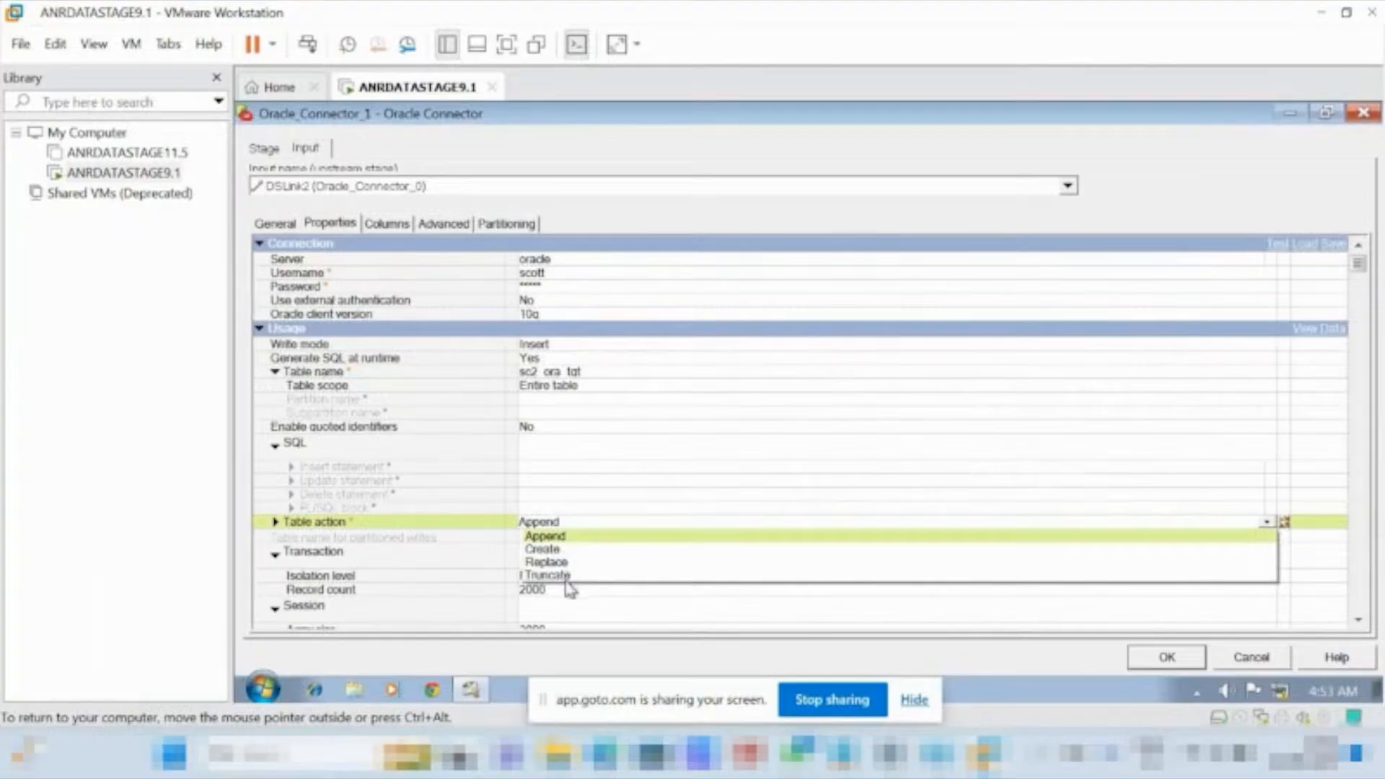
left_click(556, 551)
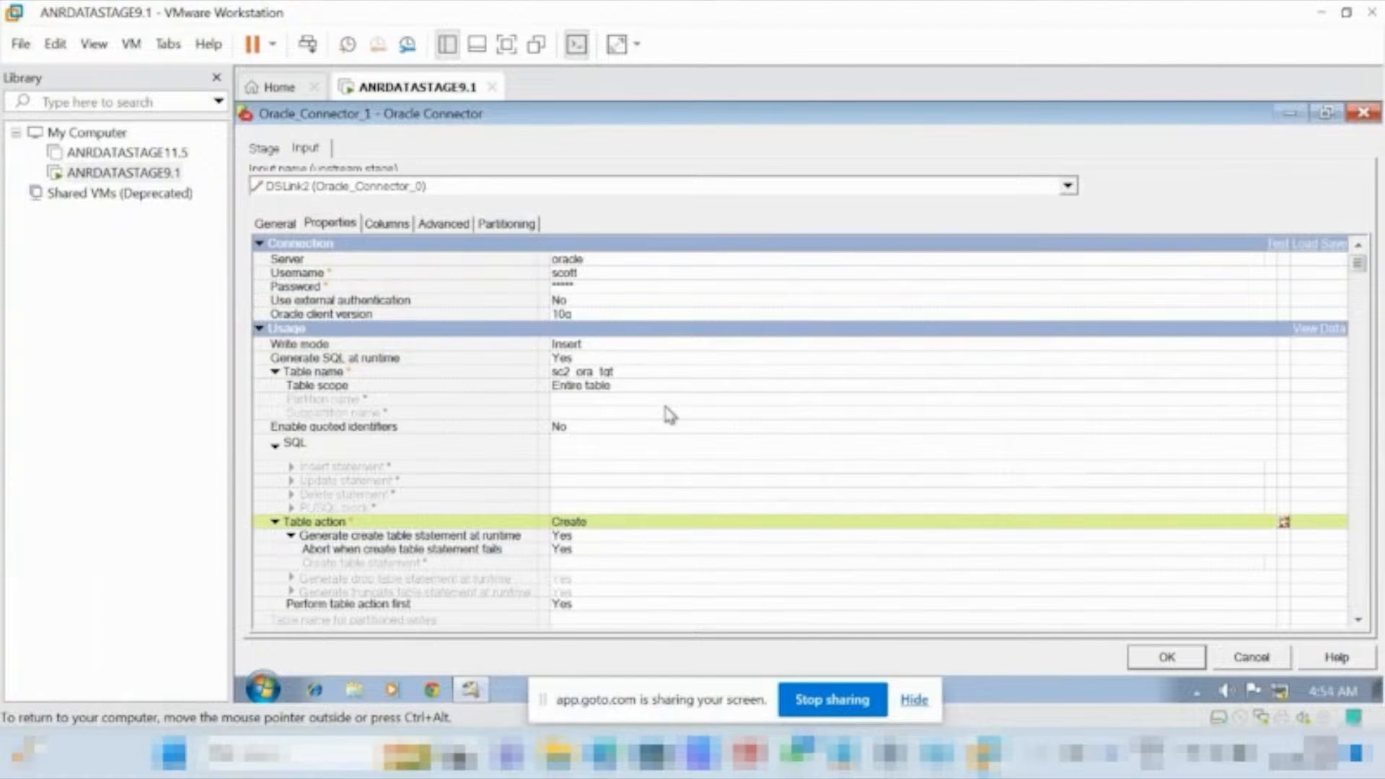
left_click(386, 225)
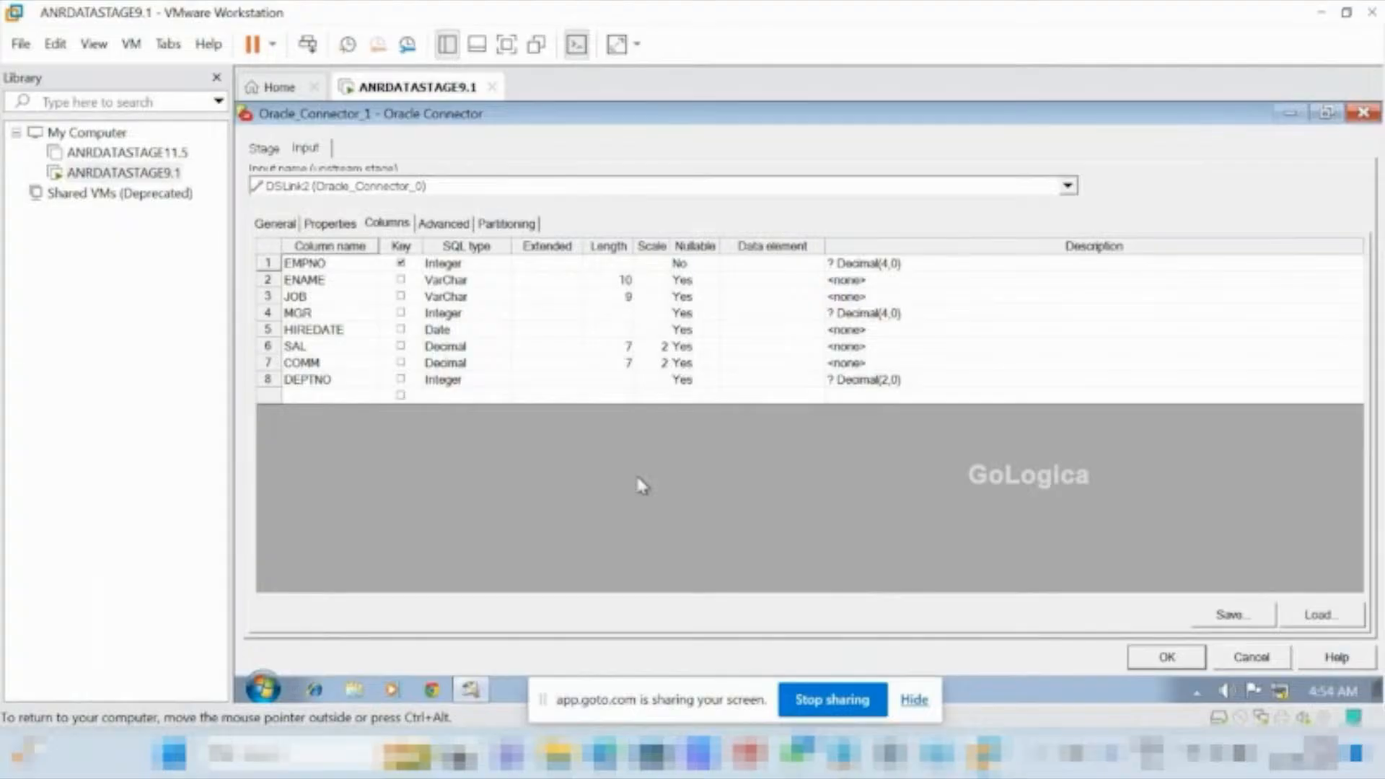
left_click(1176, 659)
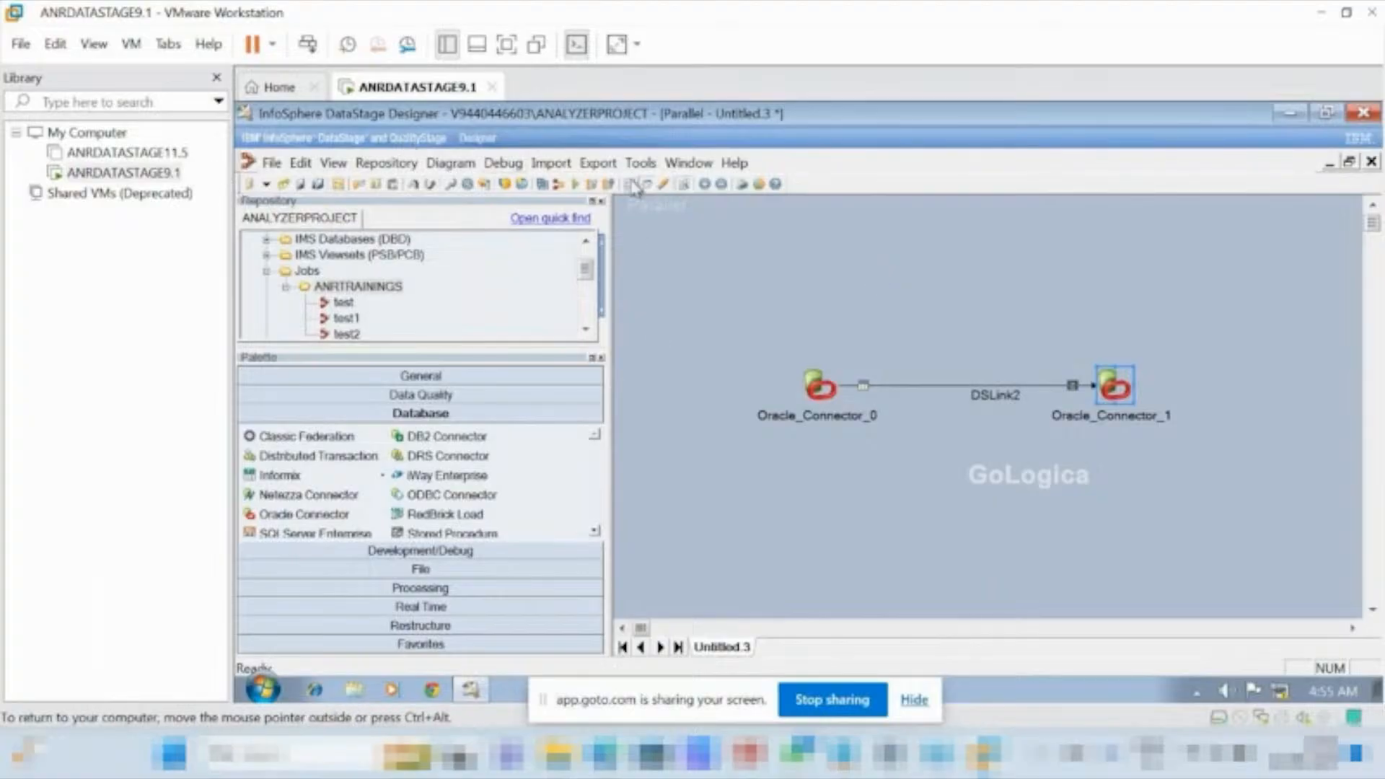
Save and compile the job as sc2_ora_ora in the Jobs\ANRTRAININGS folder, and run it with no warning limit.
left_click(577, 186)
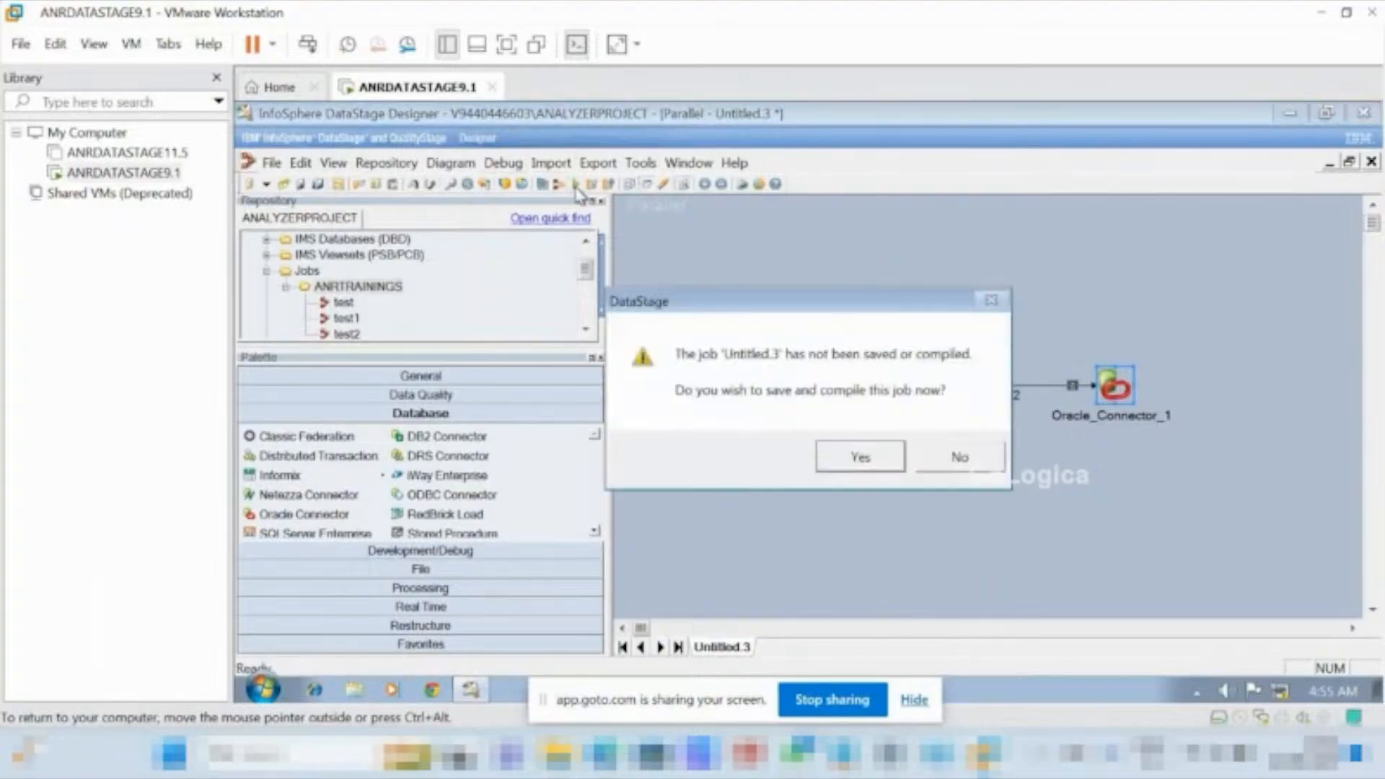
left_click(850, 459)
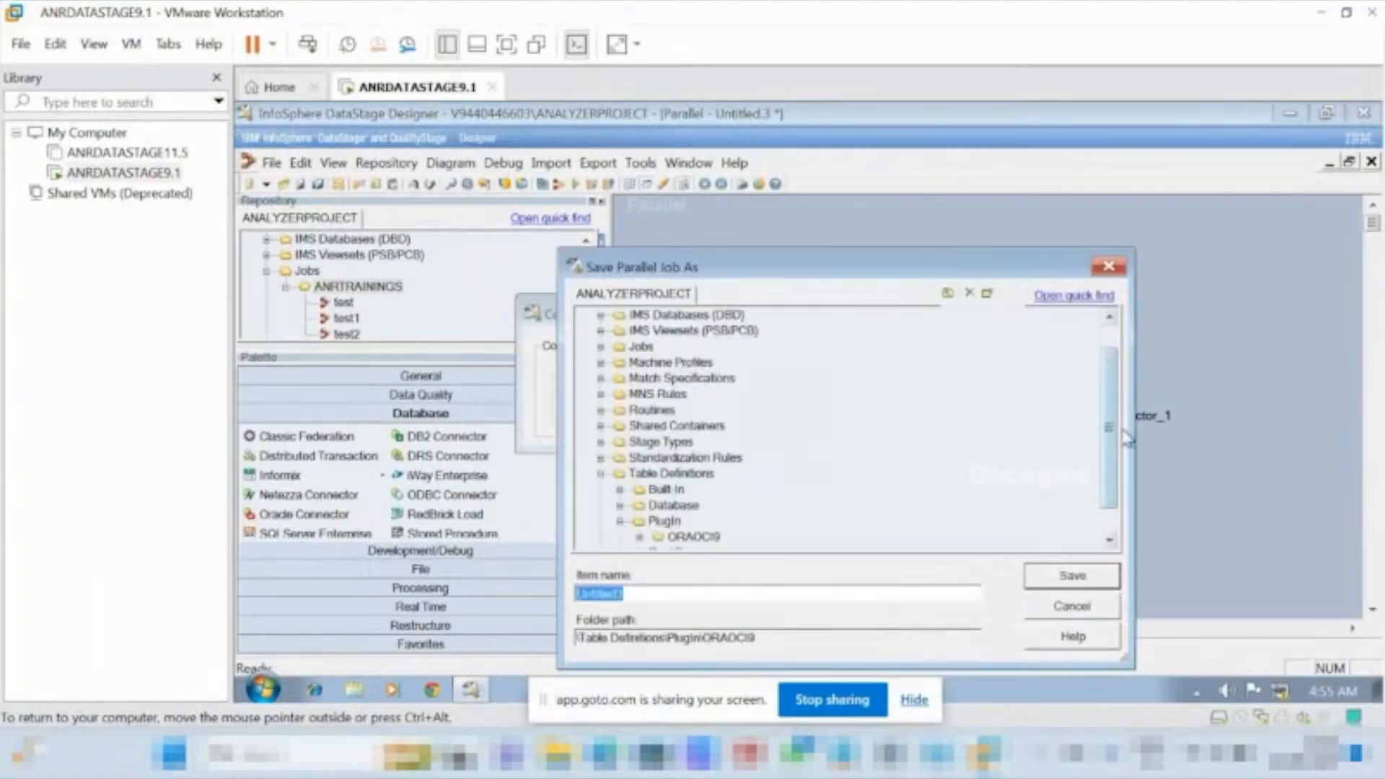
left_click(600, 346)
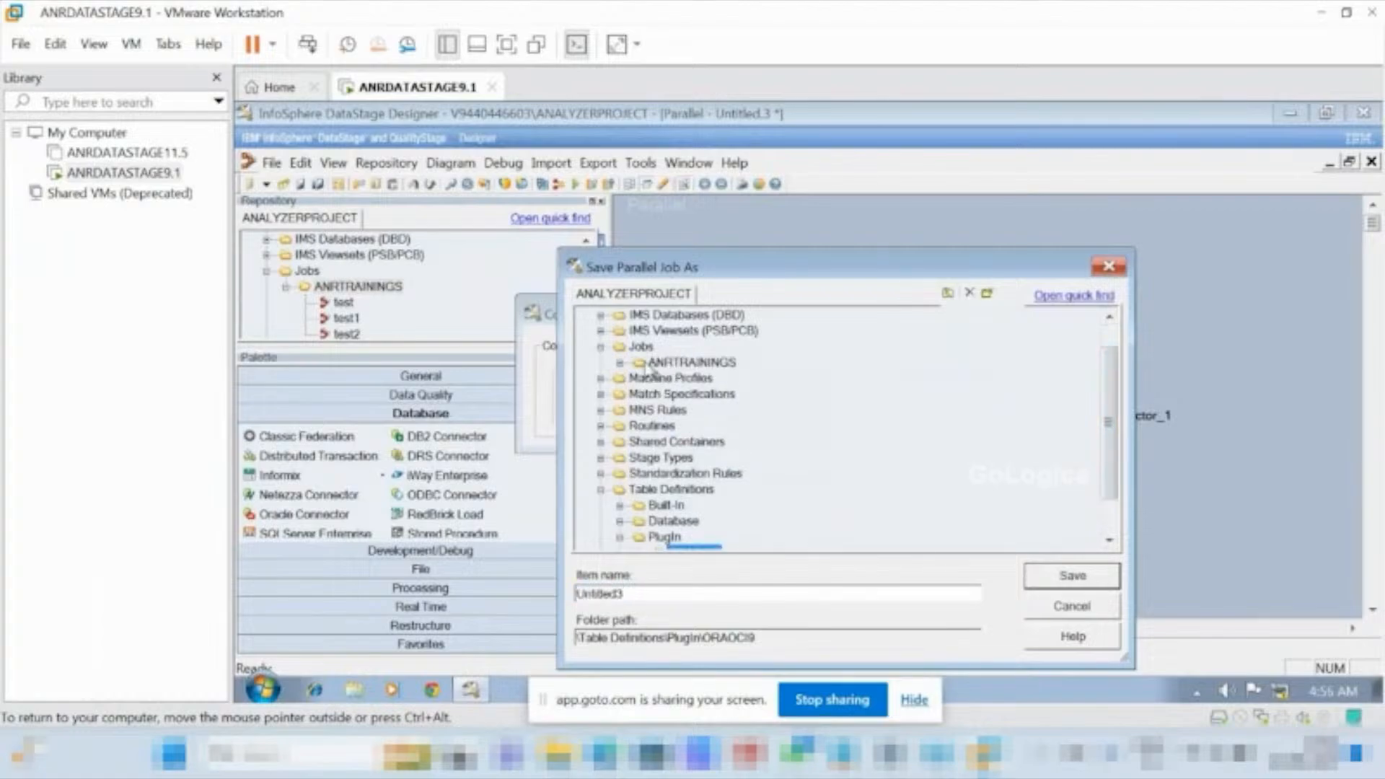
left_click(670, 363)
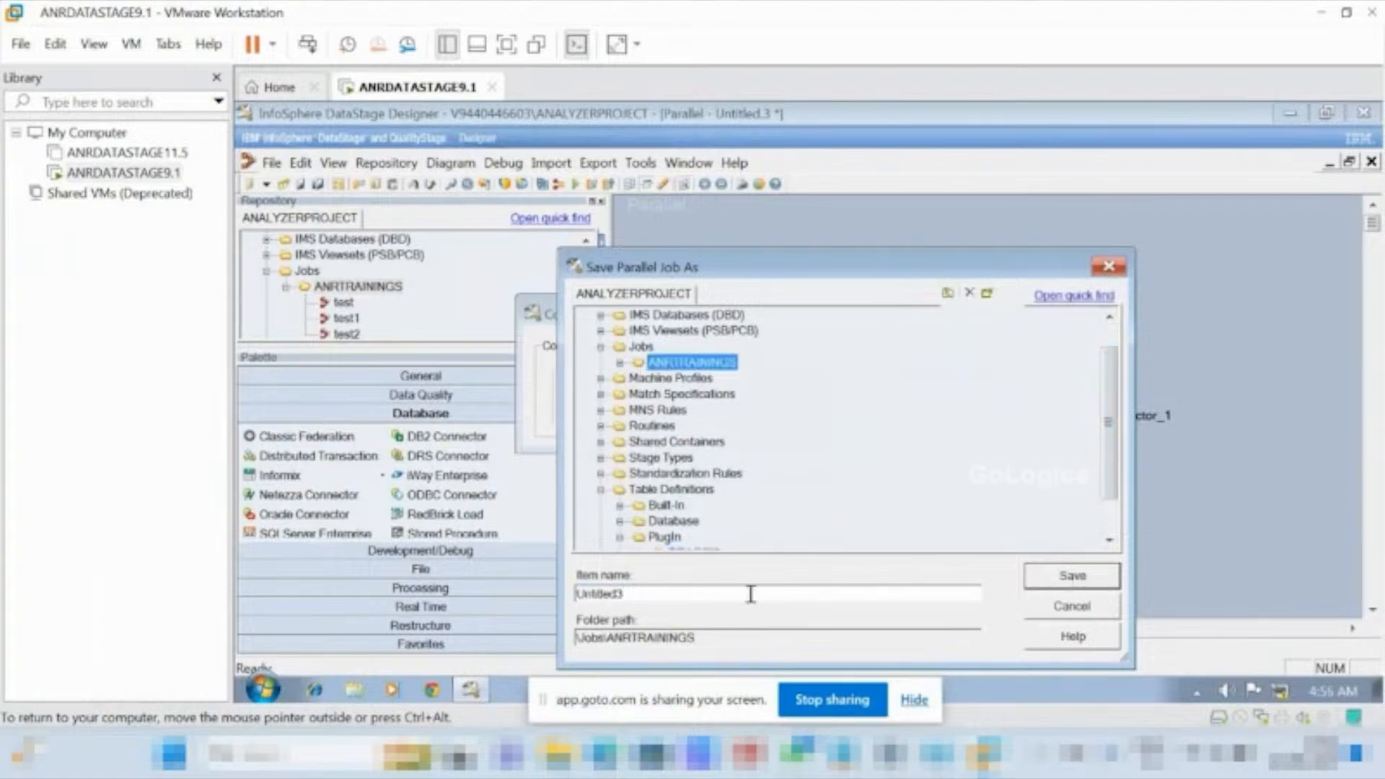
left_click(715, 596)
double_click(715, 596)
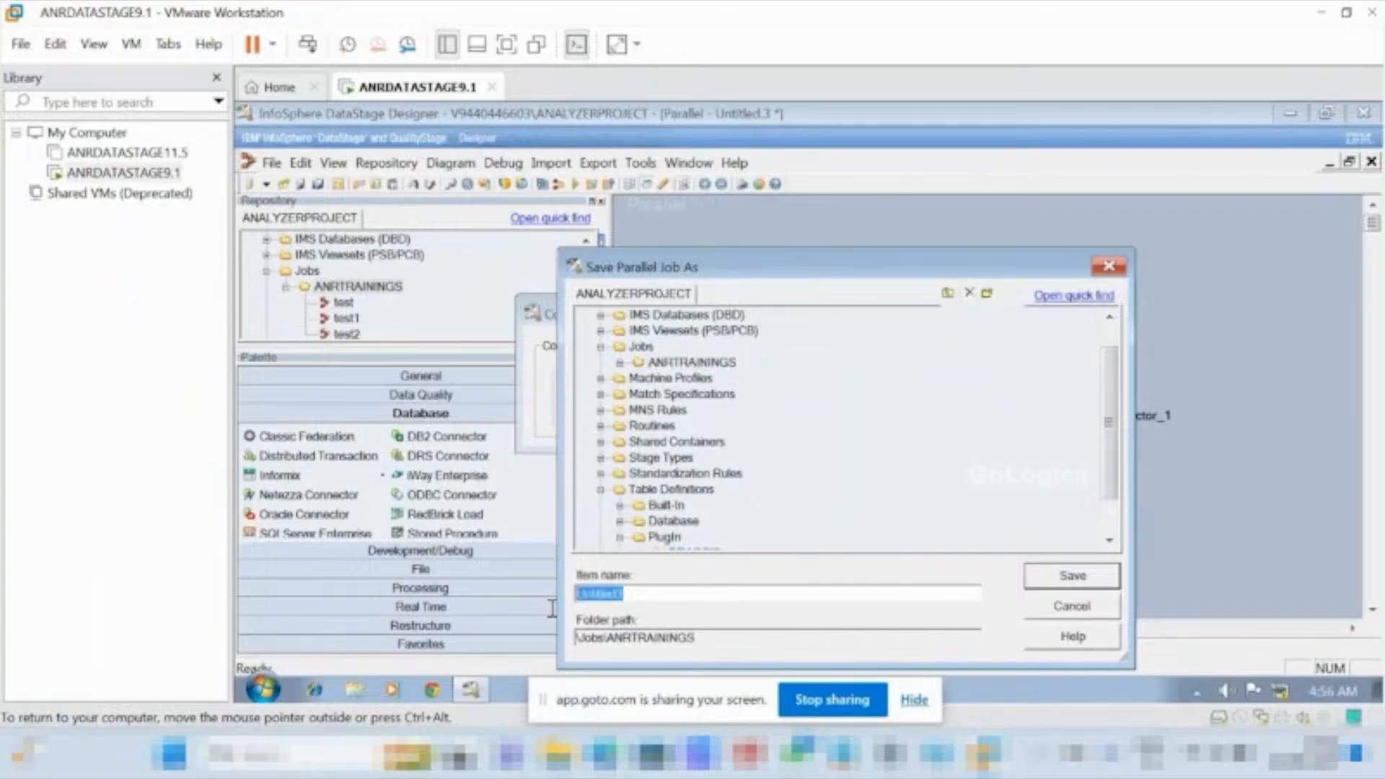
key("BackSpace")
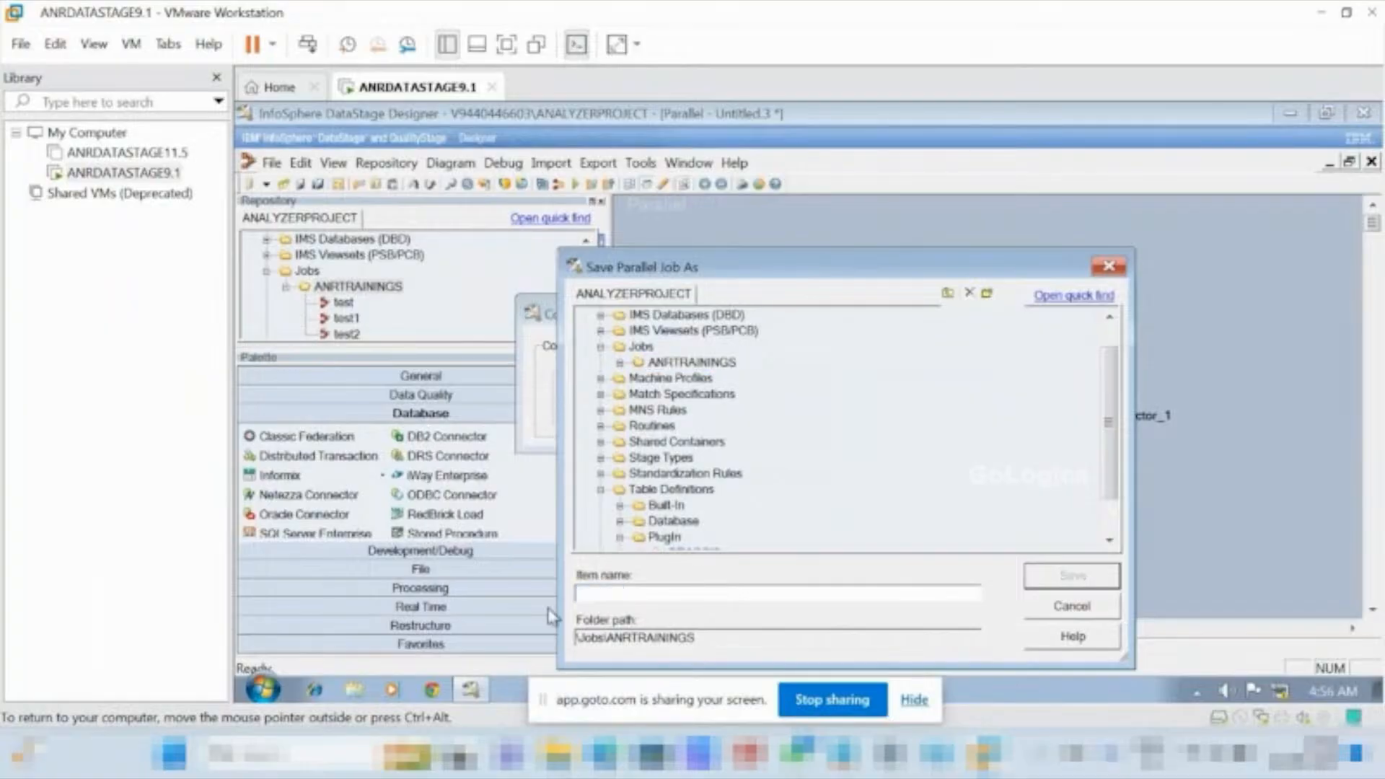
type("sc2_ora_ora")
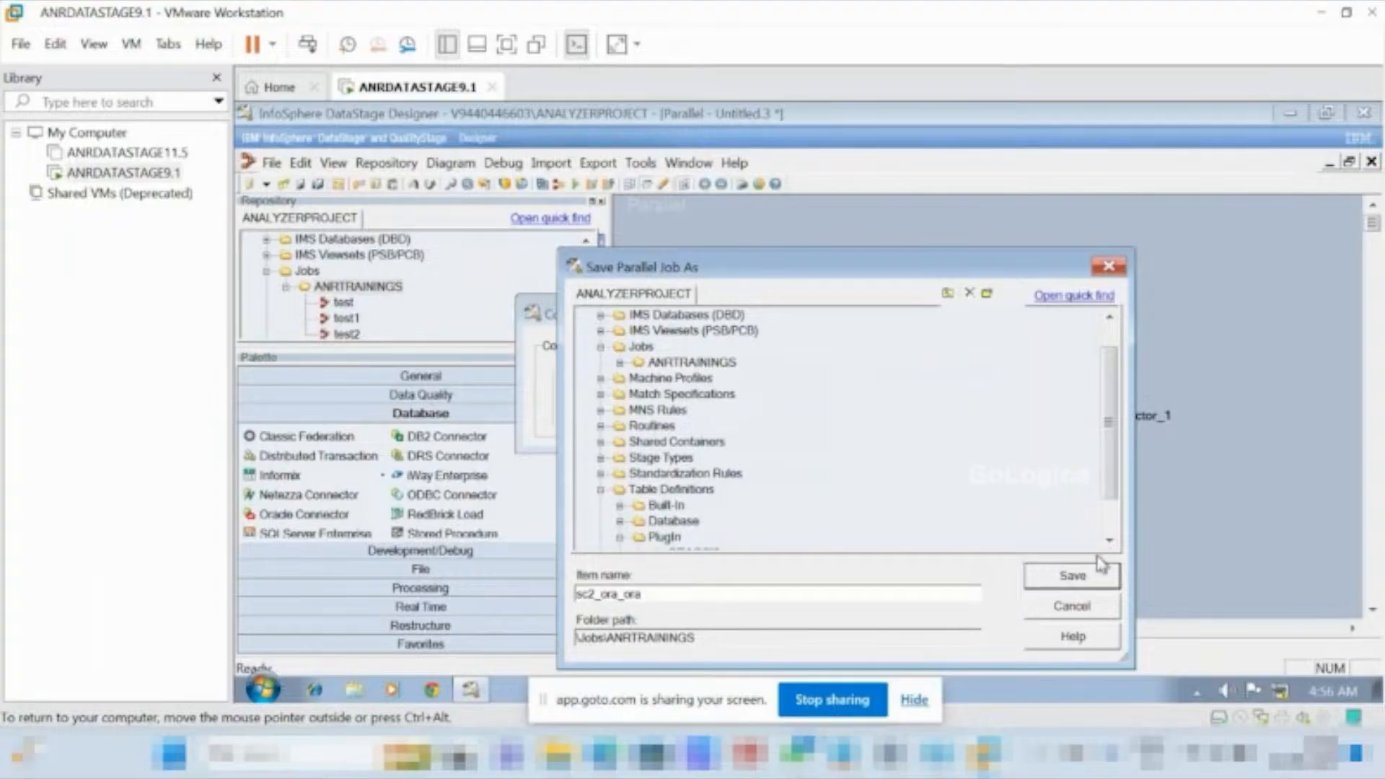
left_click(1071, 575)
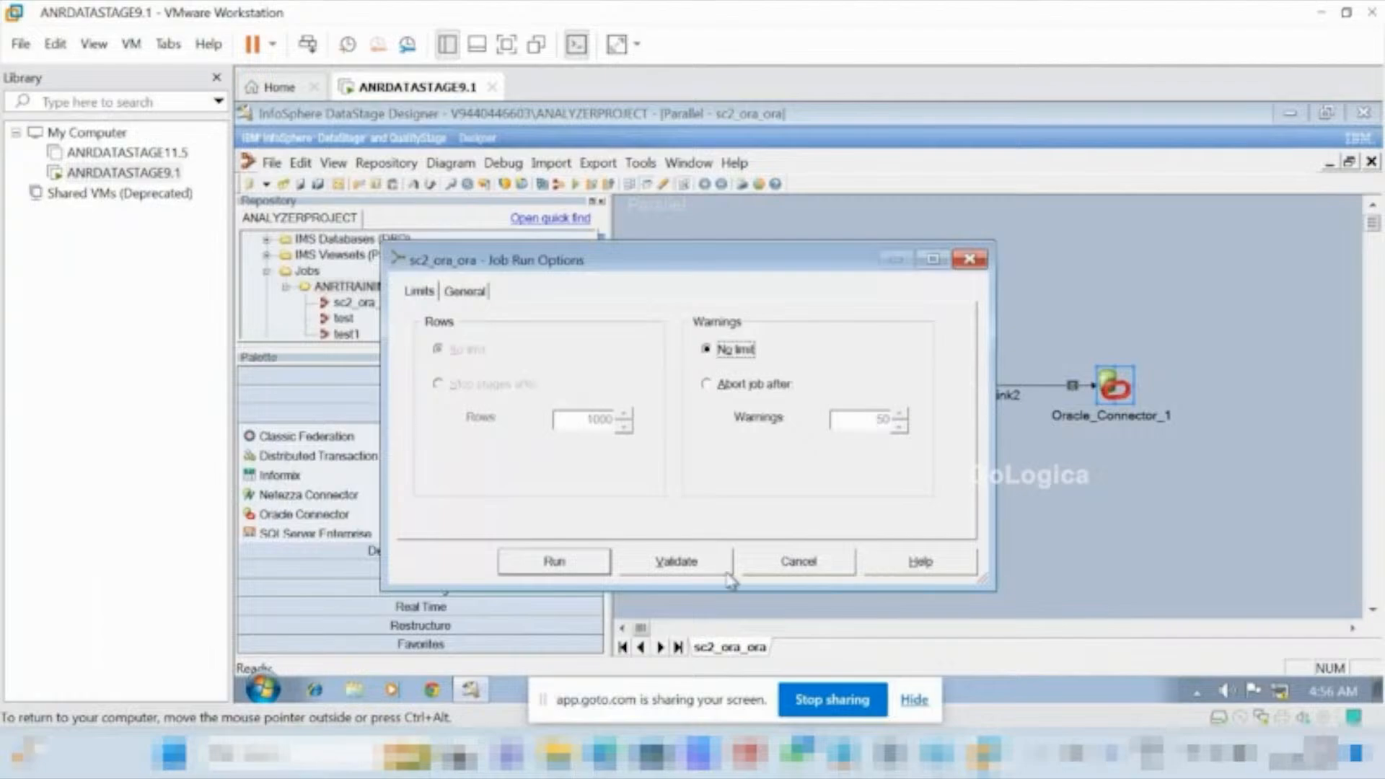
left_click(556, 563)
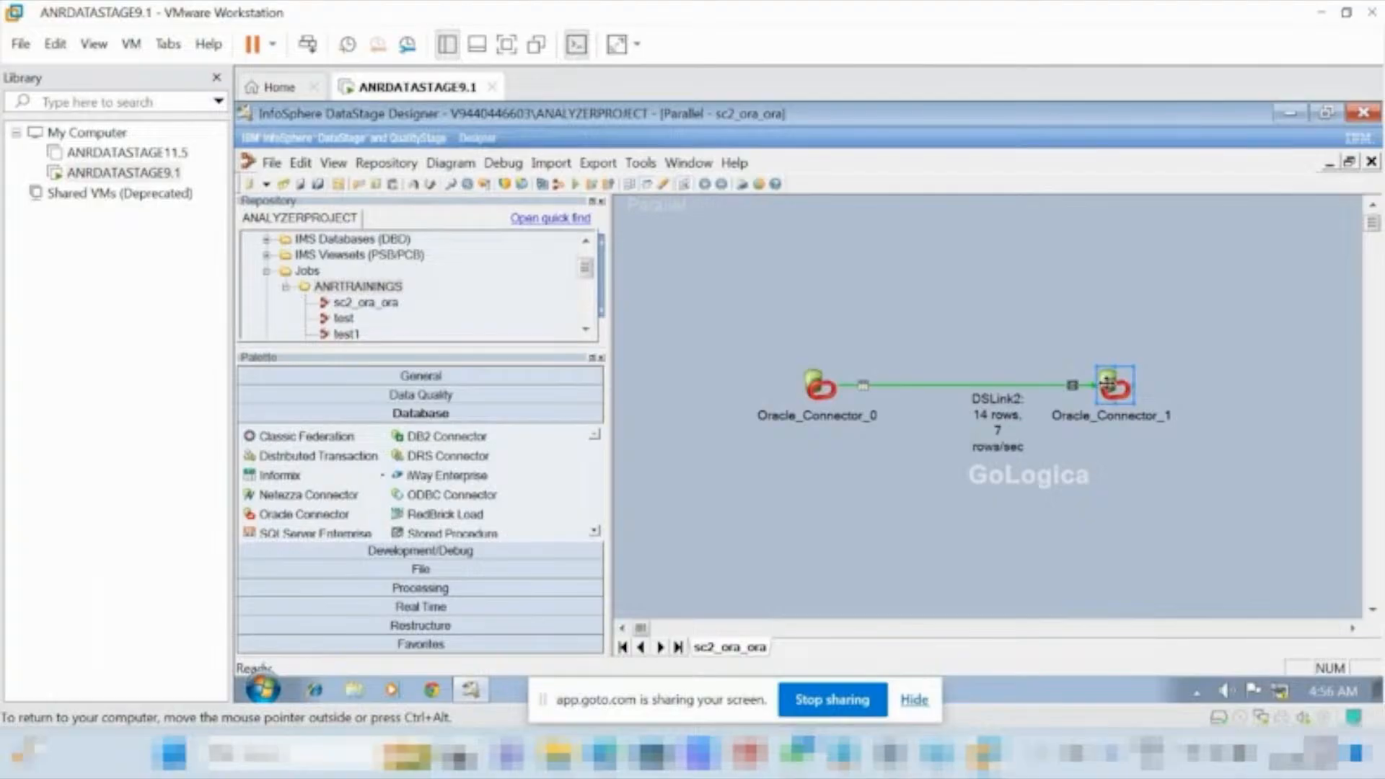
right_click(1107, 384)
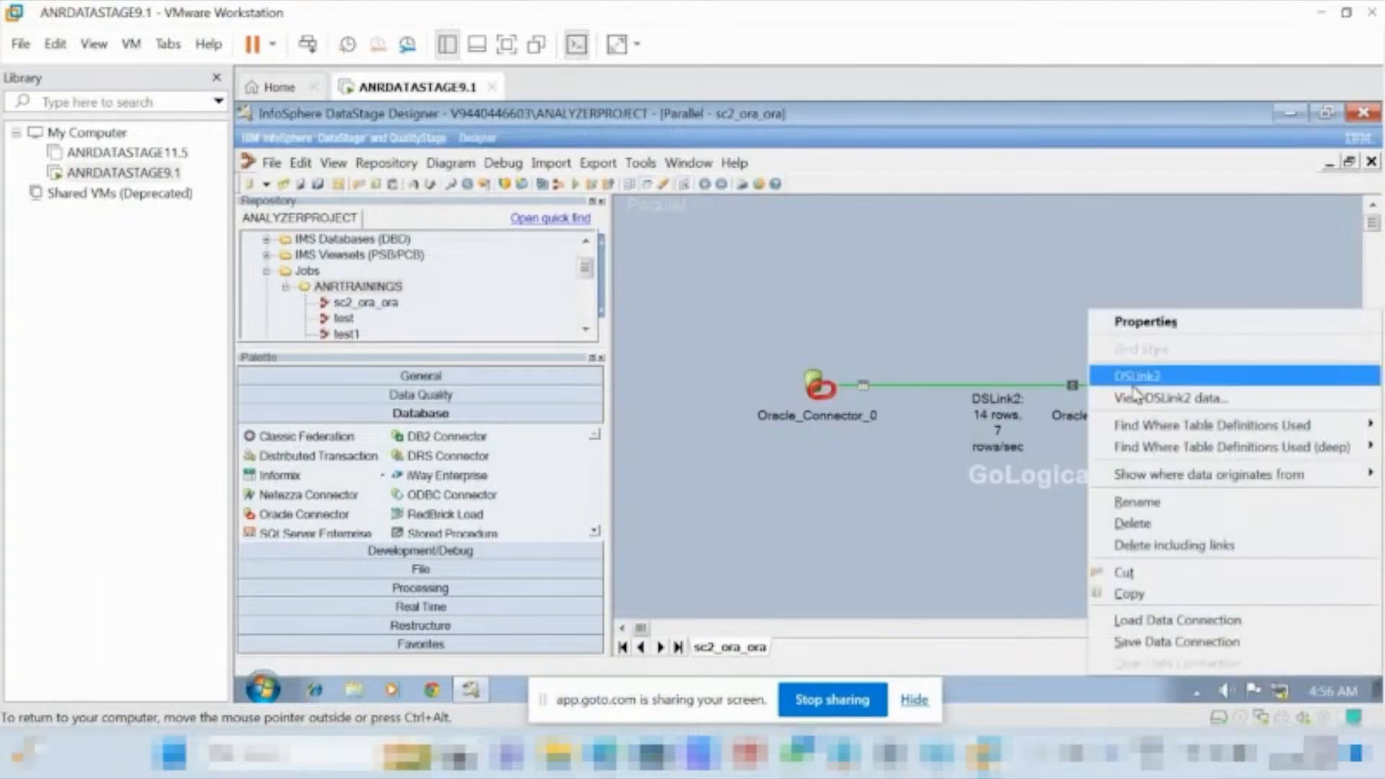
left_click(1005, 570)
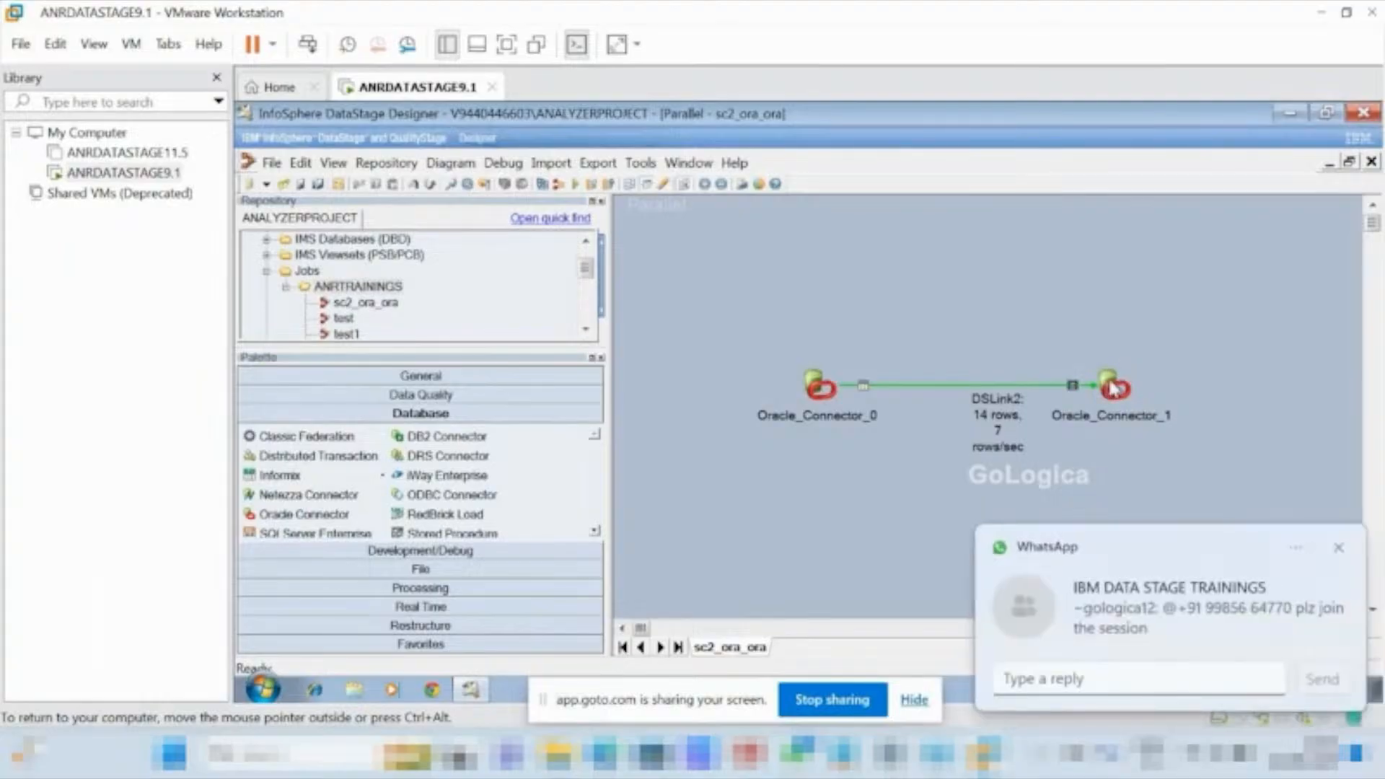
left_click(1338, 550)
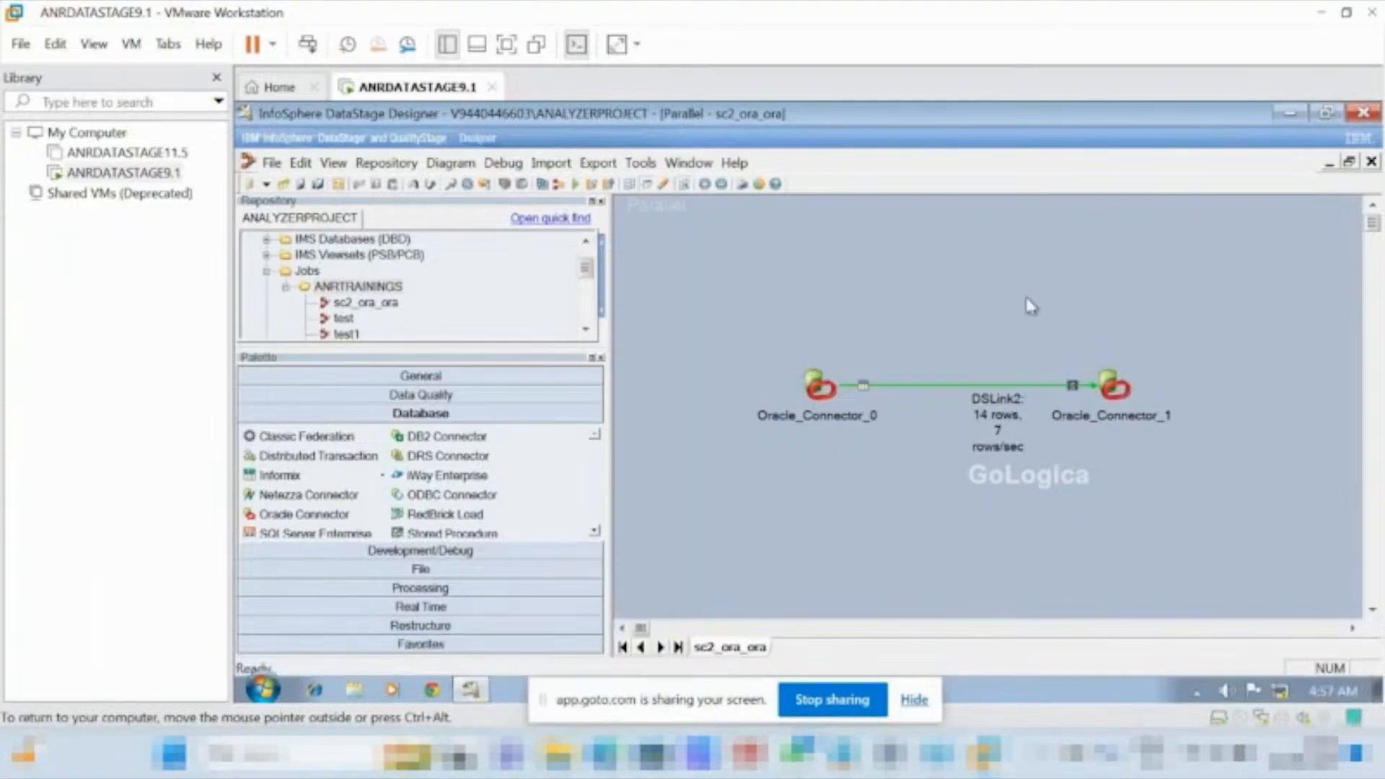
Switch to Oracle SQL*Plus and log on with the username and the account password, leaving the host string empty.
left_click(1288, 117)
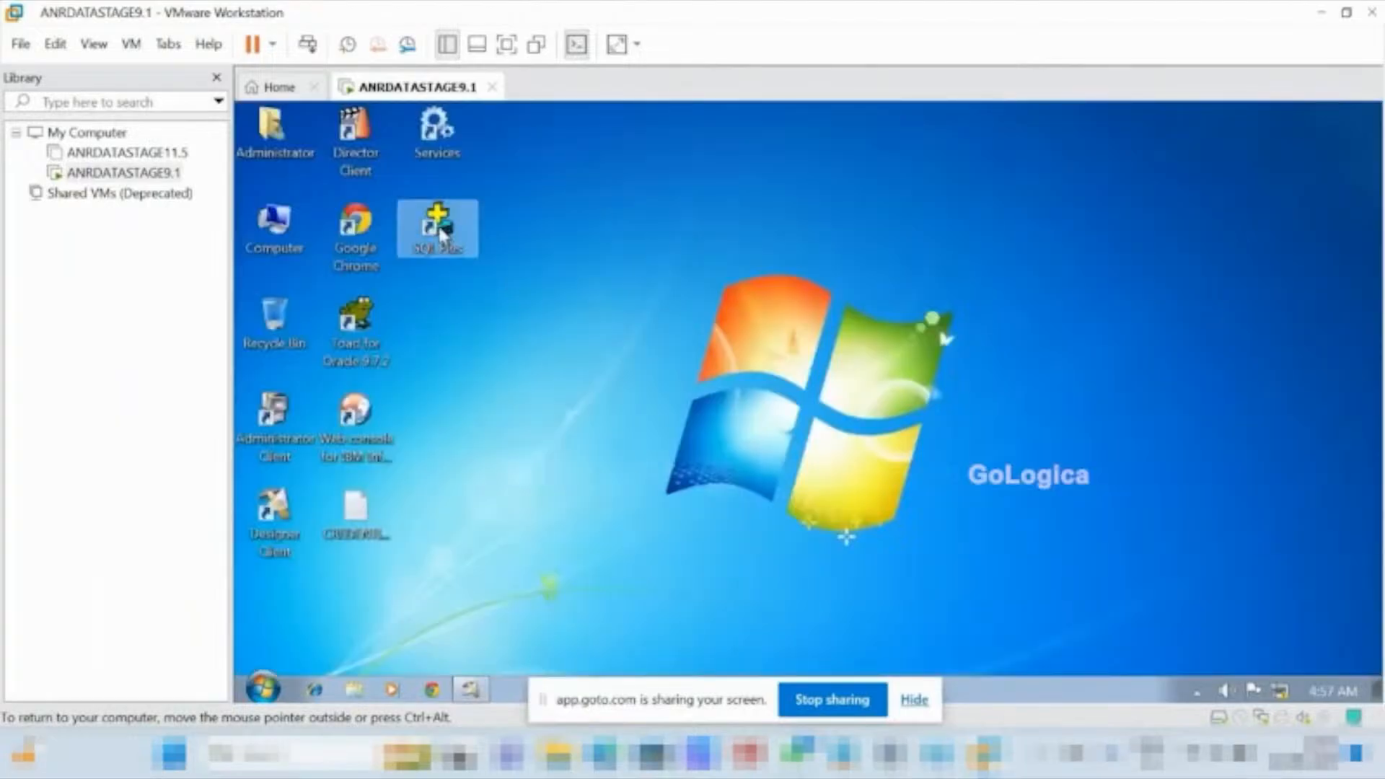
double_click(437, 230)
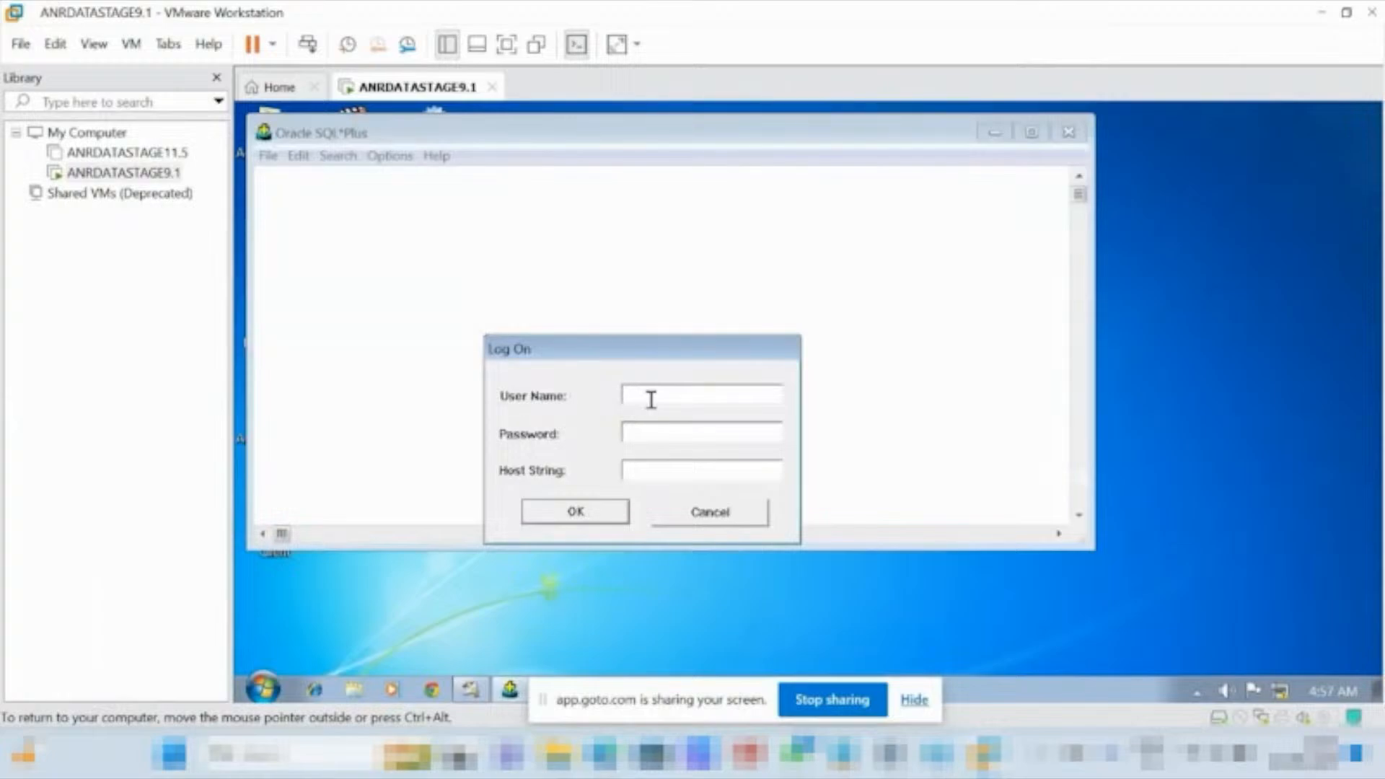
type("orac")
key("BackSpace")
key("BackSpace")
key("BackSpace")
key("BackSpace")
type("s")
type("tt")
left_click(648, 436)
type("tiger")
left_click(714, 473)
left_click(593, 512)
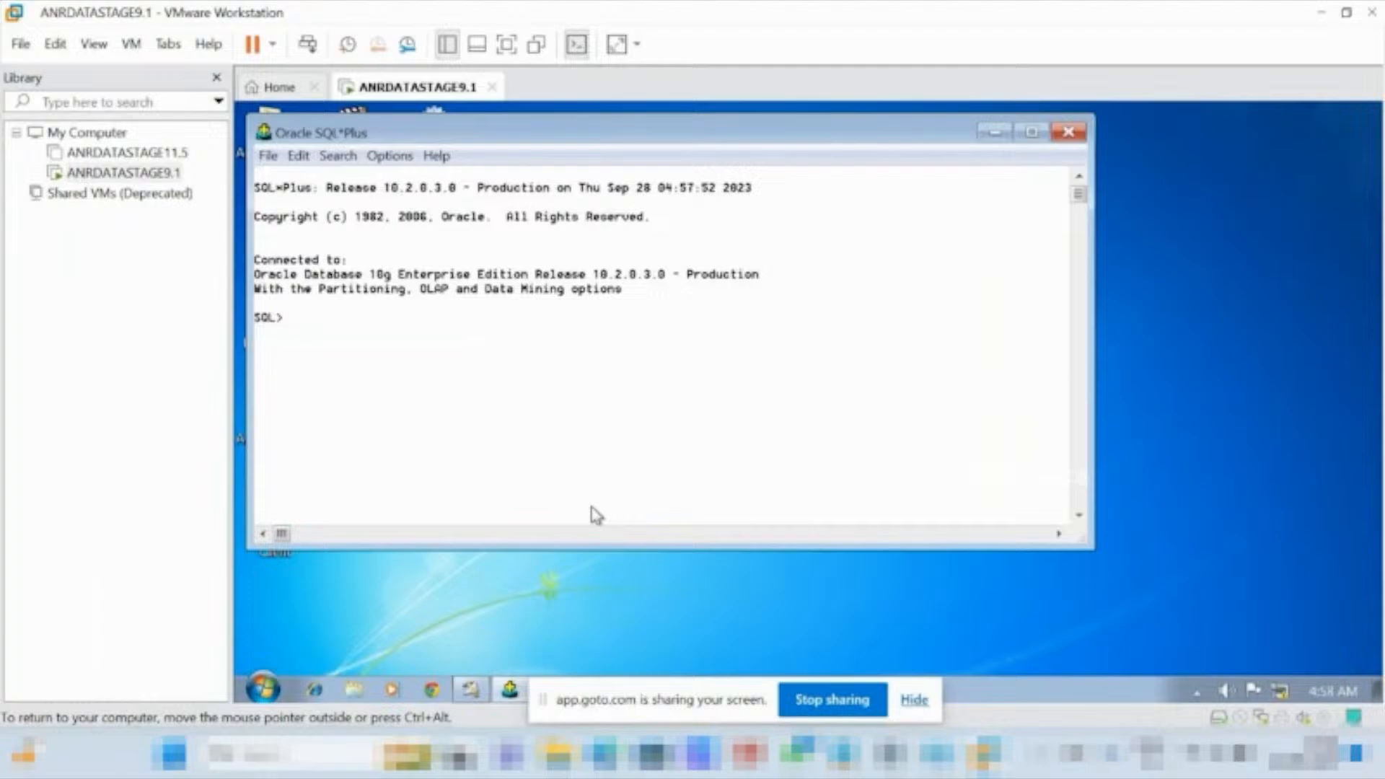
Set the SQL*Plus line width to 300 with the command set line 300;.
type("set line 300;")
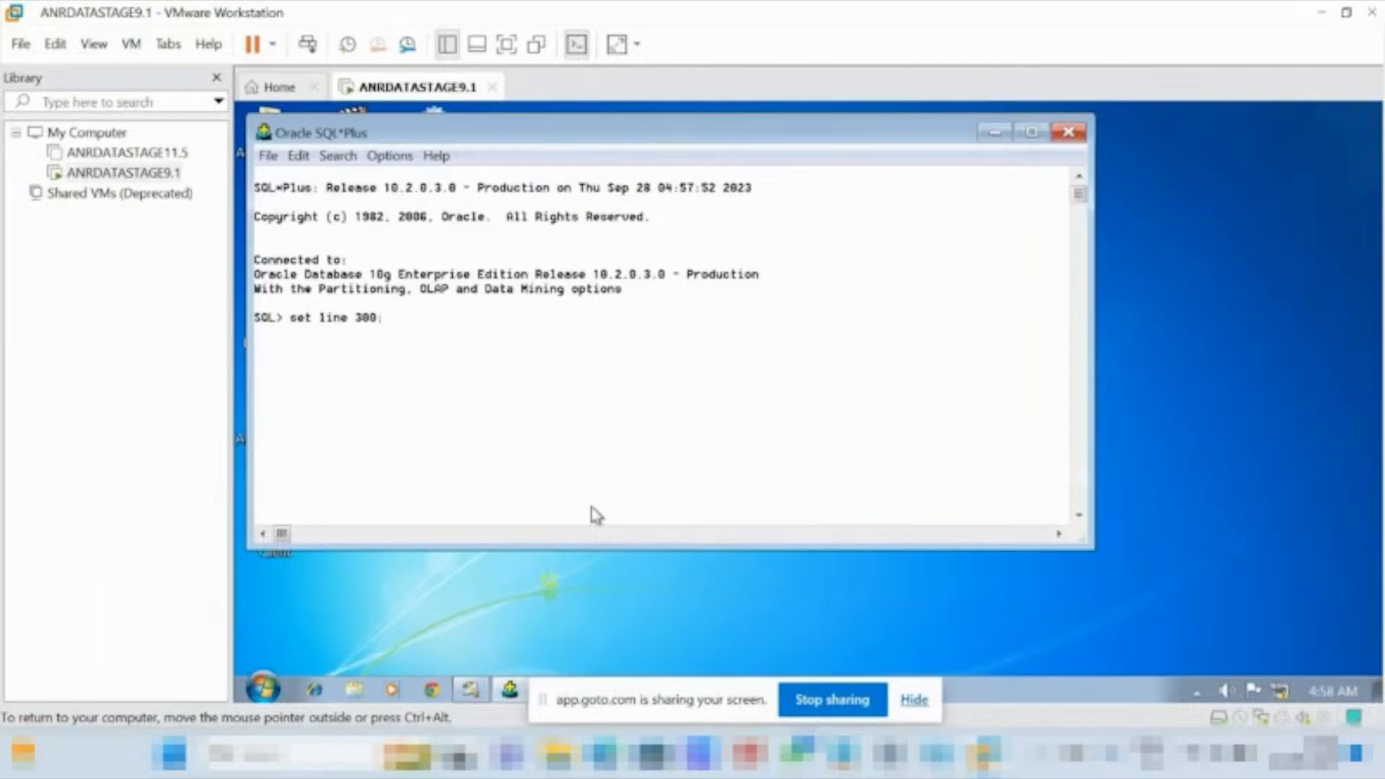
key("Return")
Query all rows of the target table with select * from sc2_ora_tgt;.
type("select * from ")
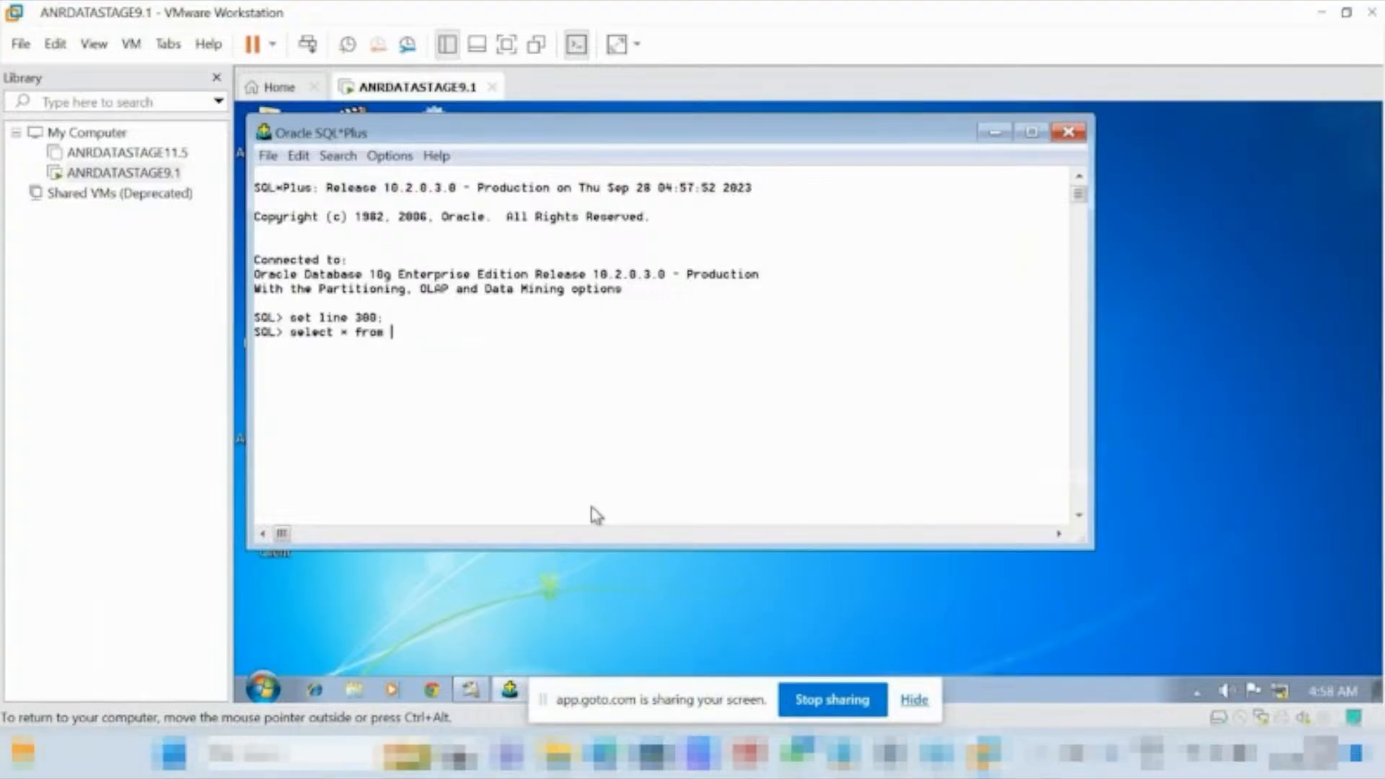
type("sc2_ora_tgt;")
key("Return")
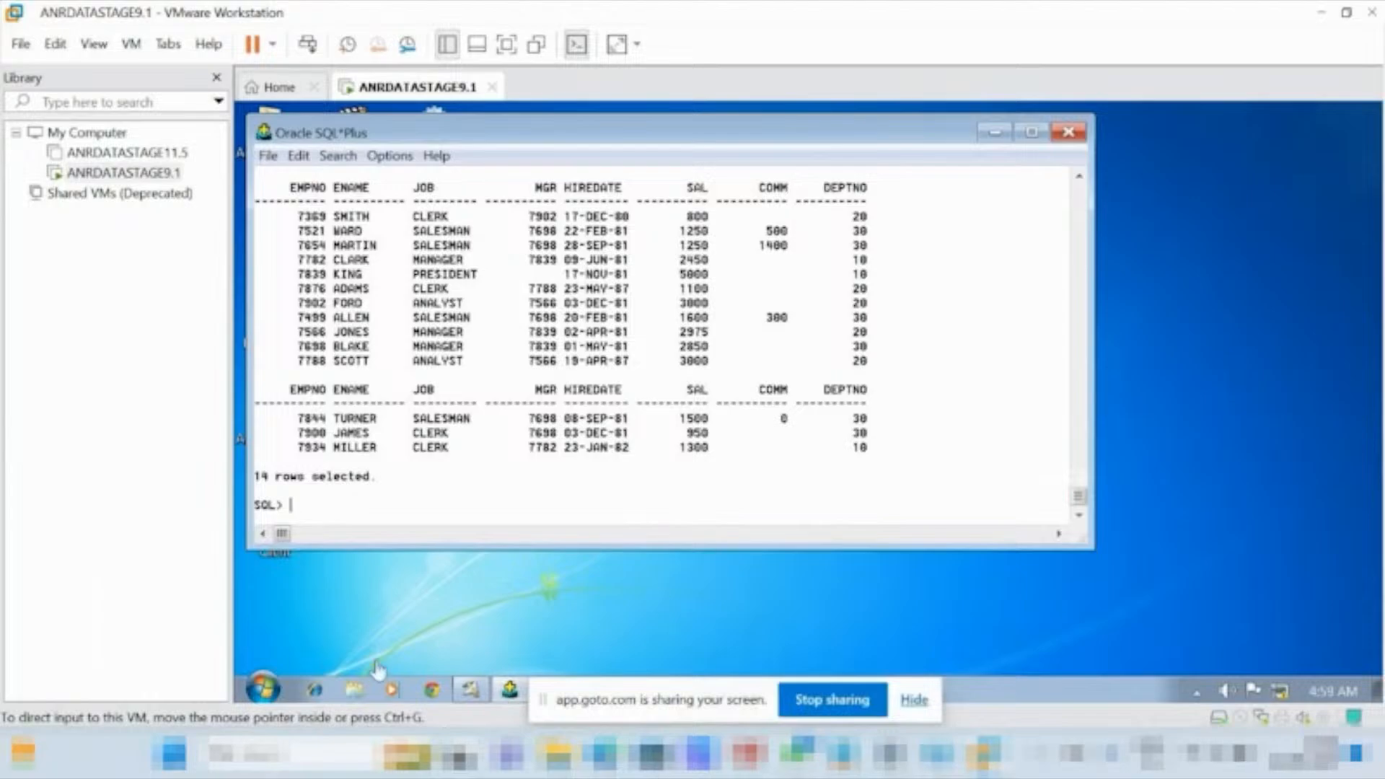
Switch to DataStage Designer and view the DSLink2 data on the target Oracle_Connector_1 stage of sc2_ora_ora.
mouse_move(474, 693)
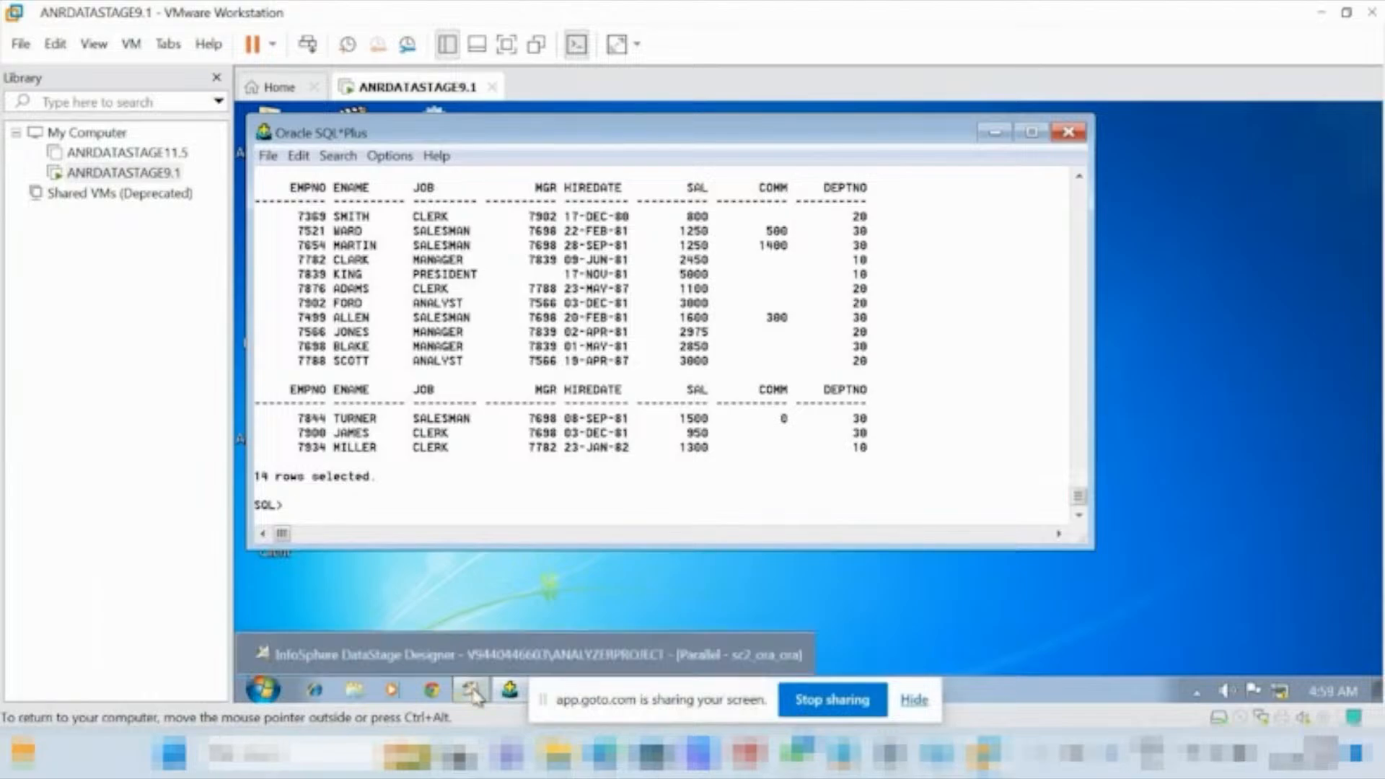
left_click(500, 649)
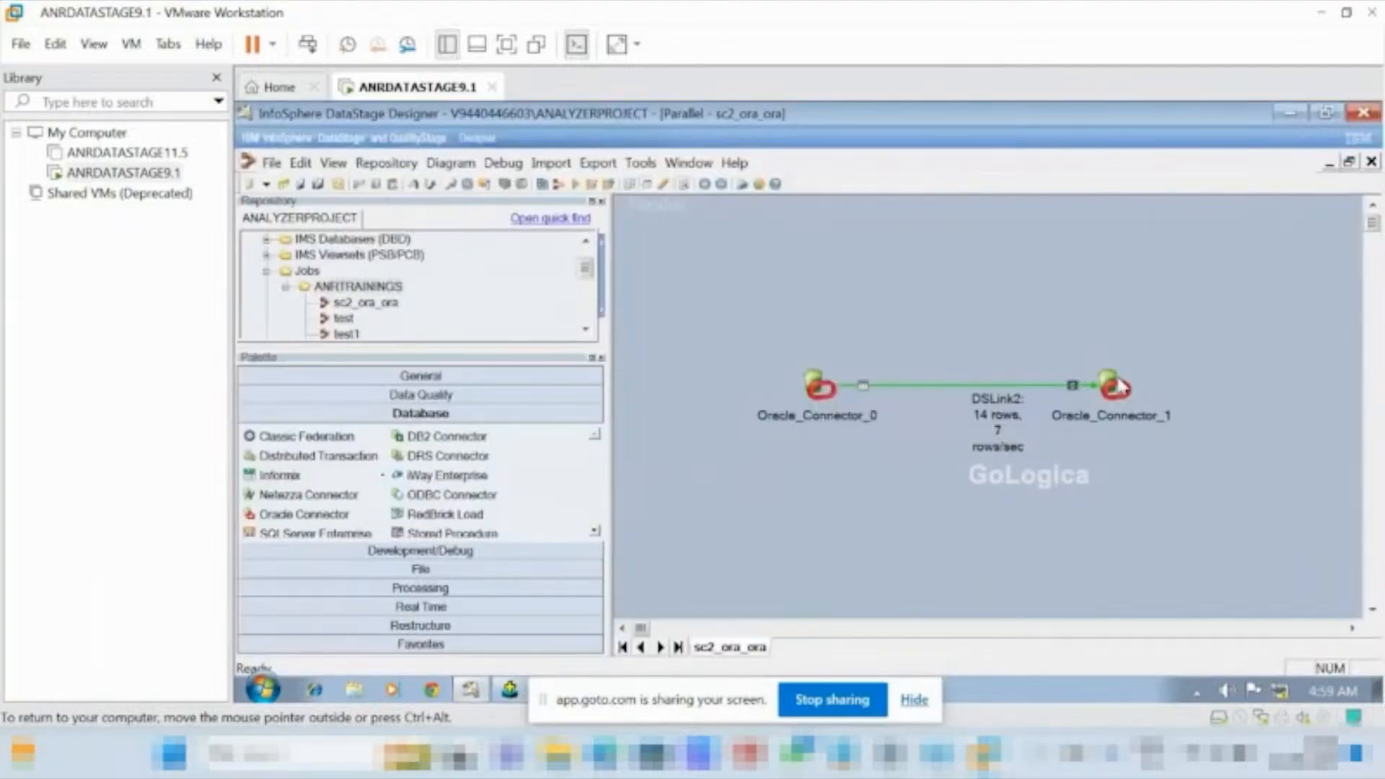
left_click(1113, 378)
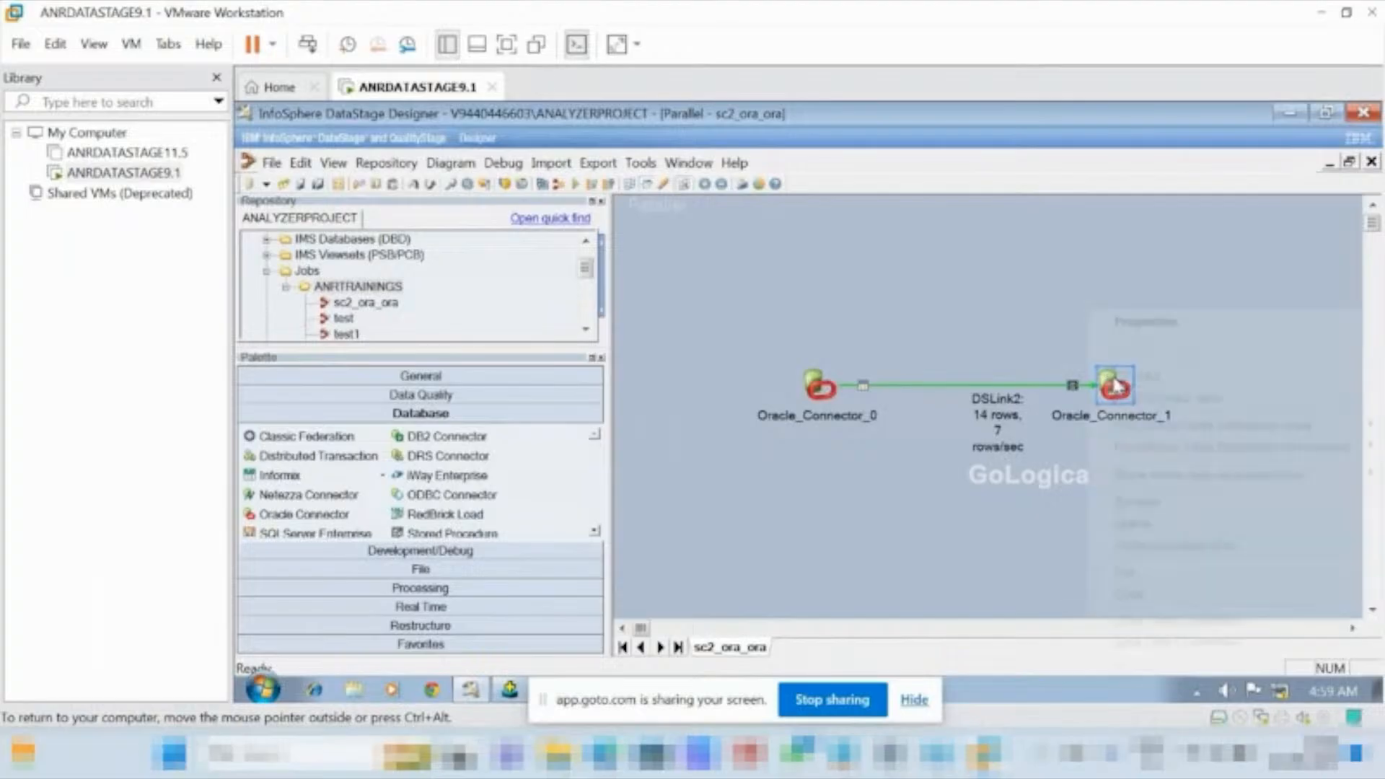
right_click(1113, 378)
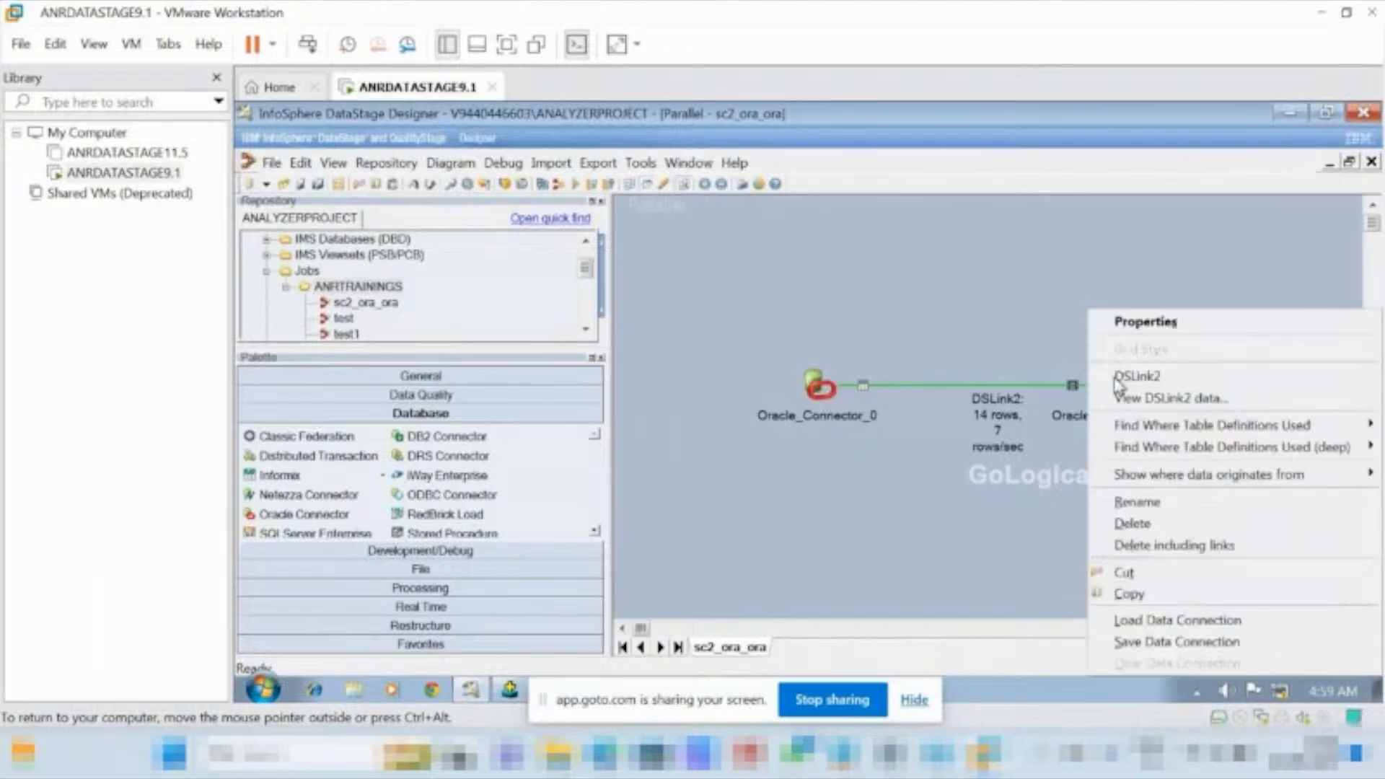
left_click(1153, 403)
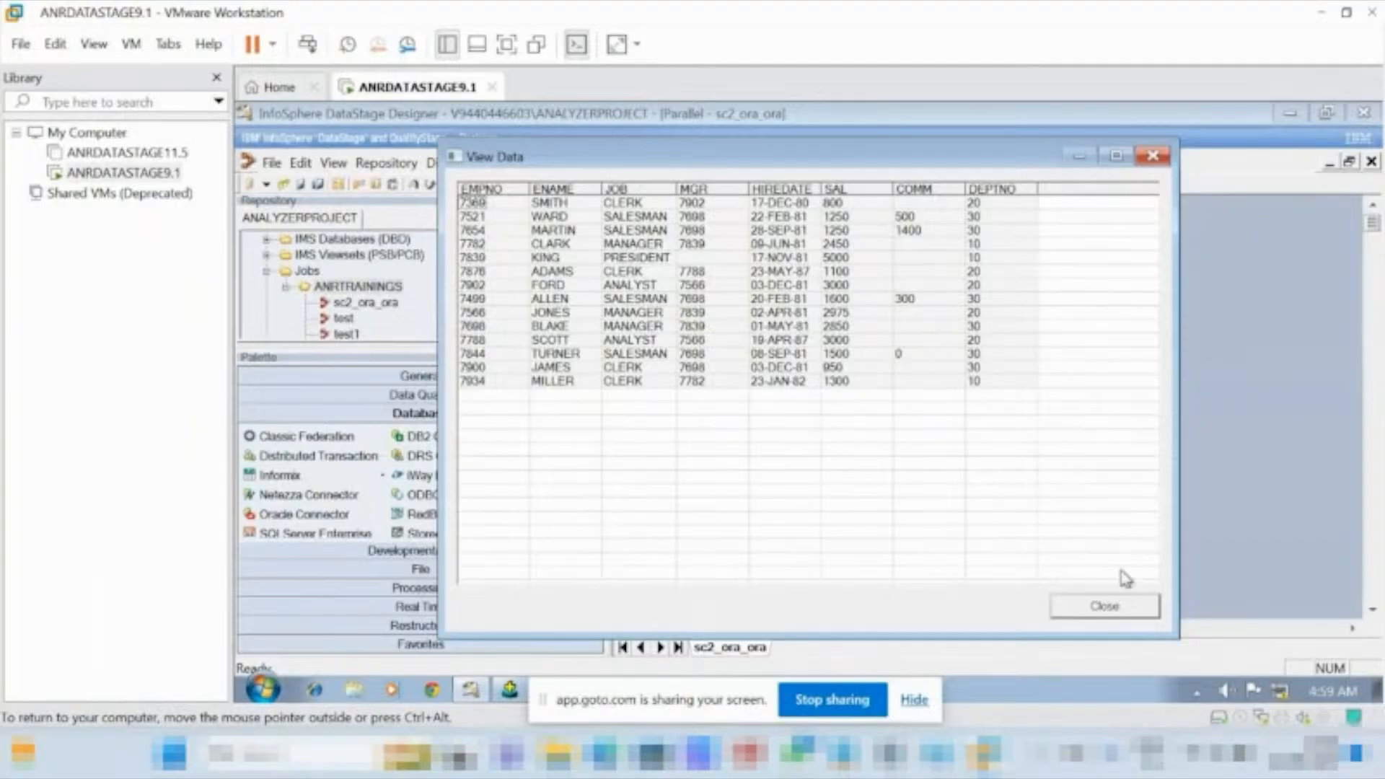
left_click(1117, 612)
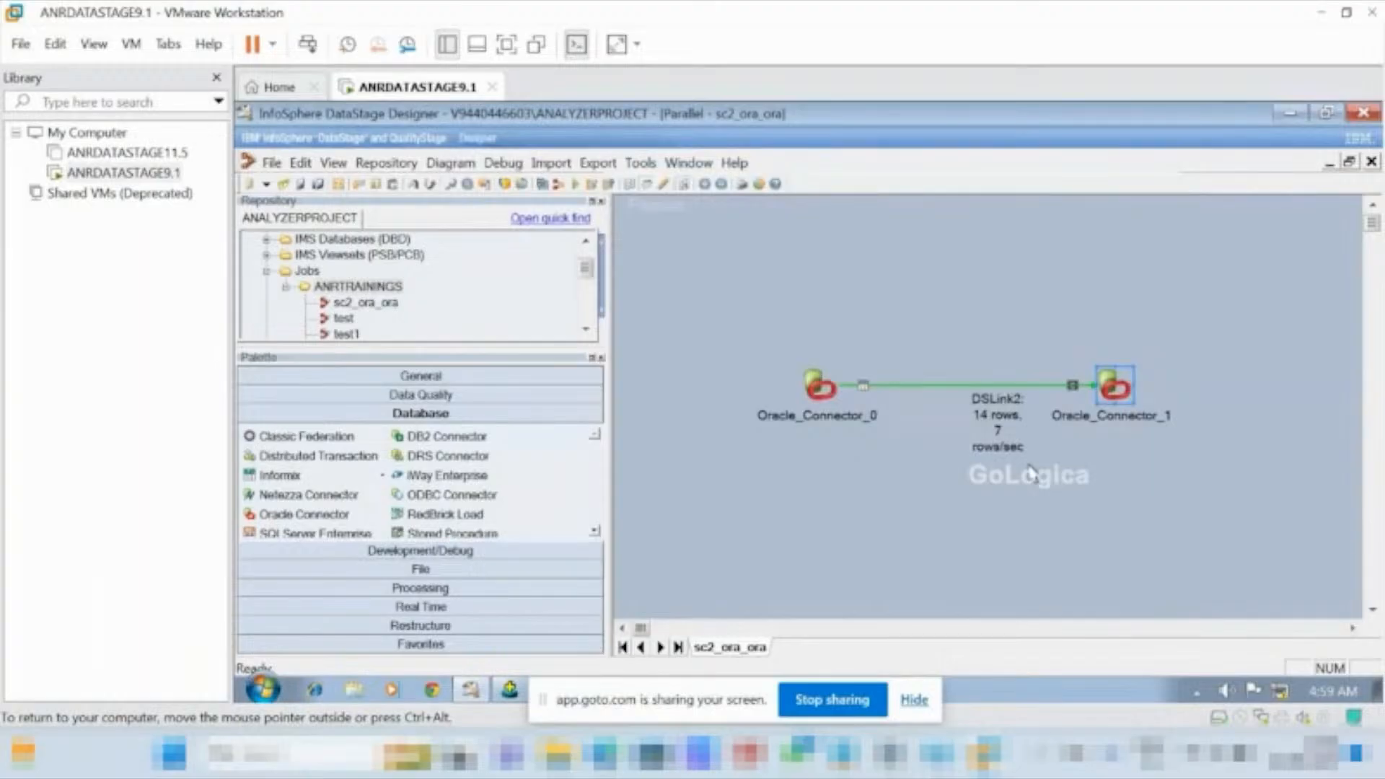
left_click(585, 329)
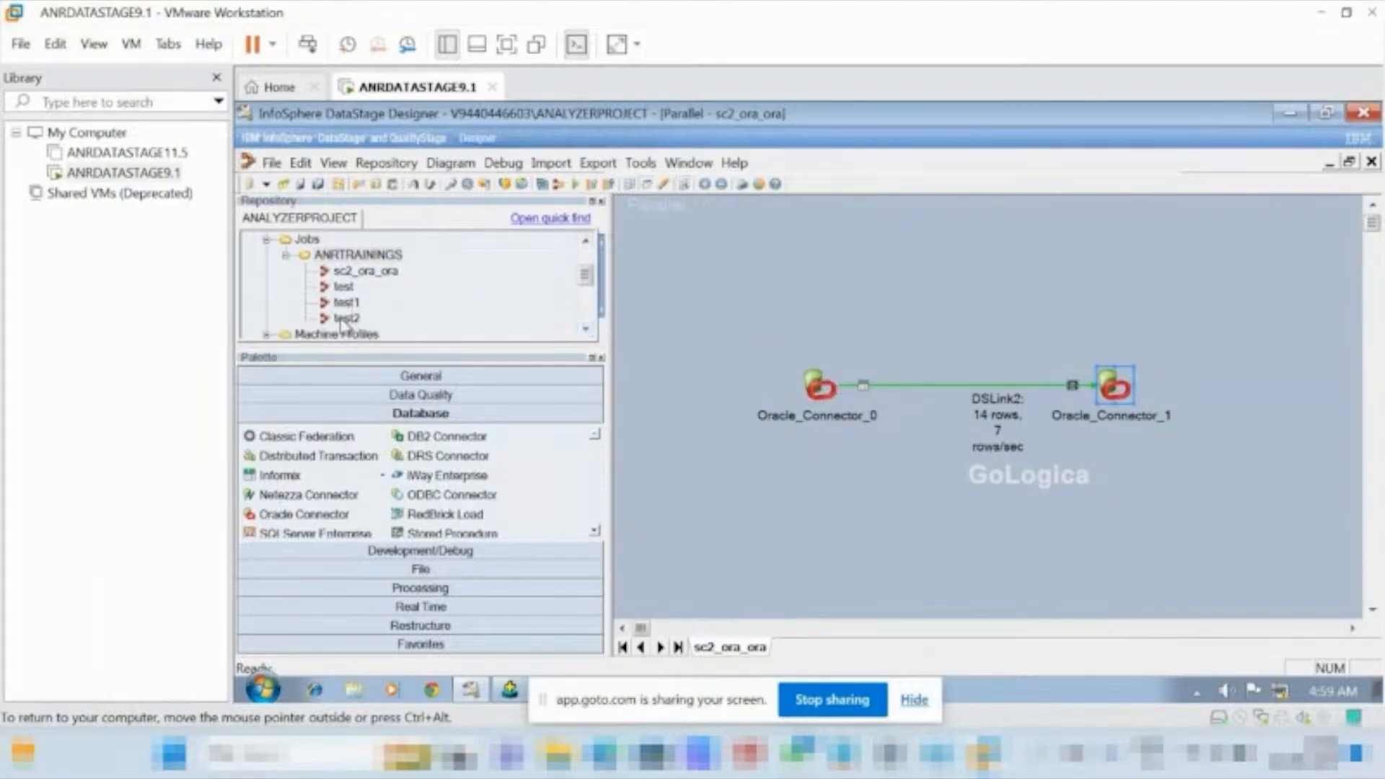
right_click(343, 320)
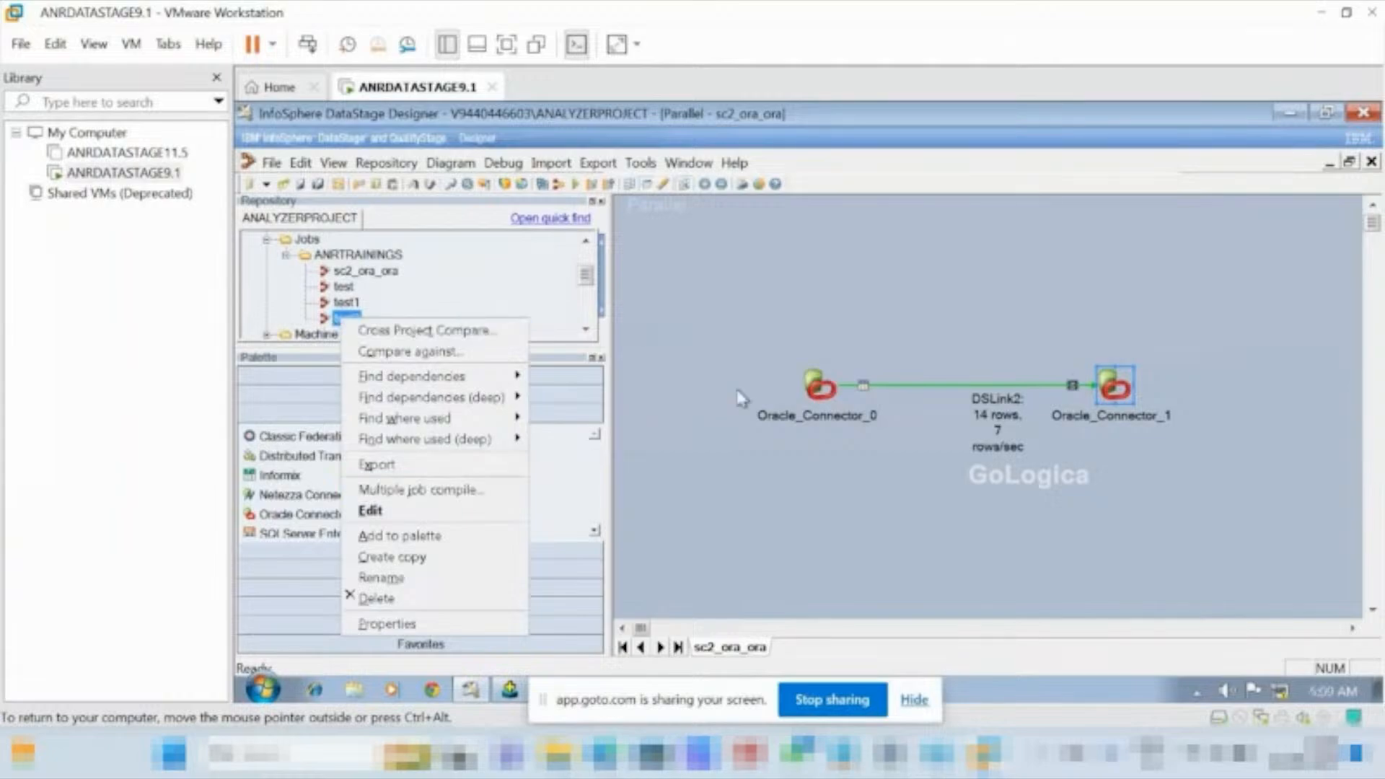
left_click(716, 412)
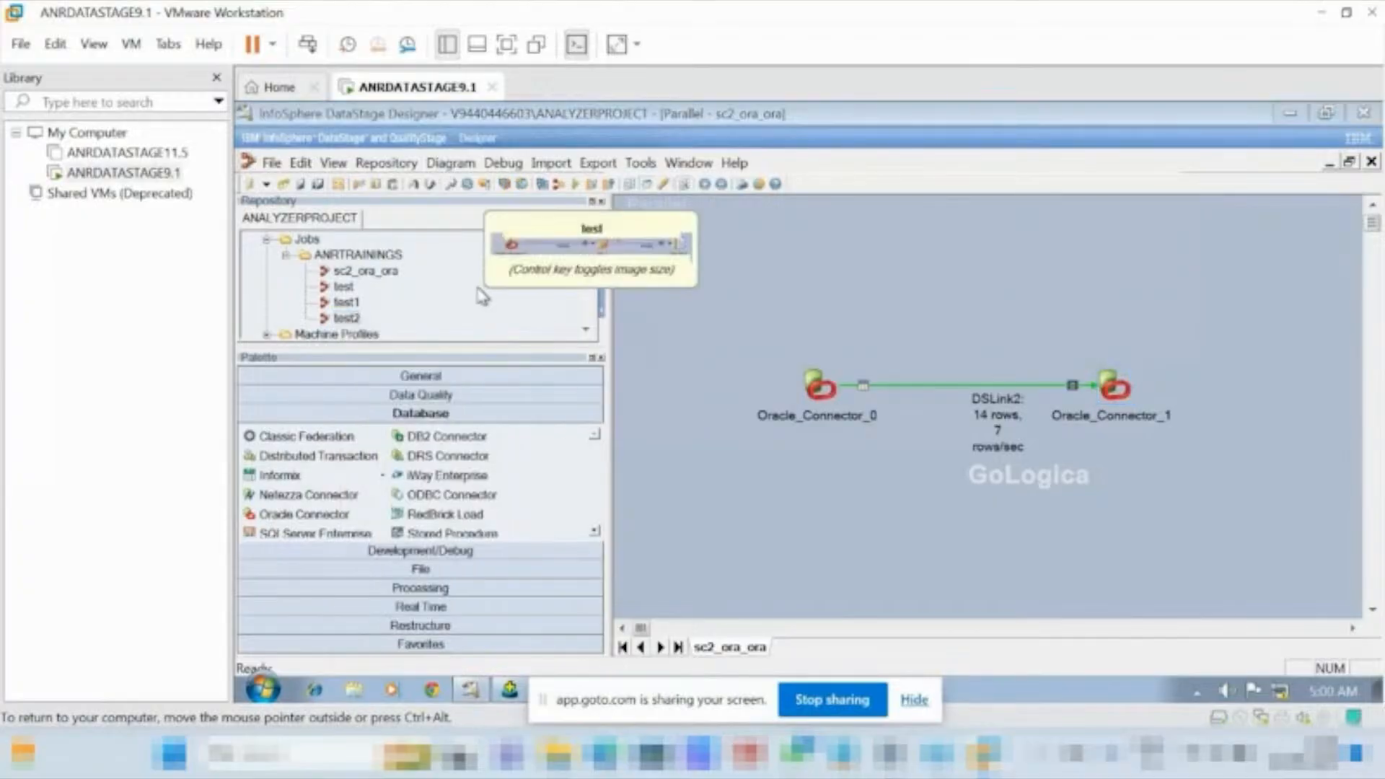
Expand the Table Definitions\PlugIn\ORAOCI9 folder in the repository tree.
left_click(585, 330)
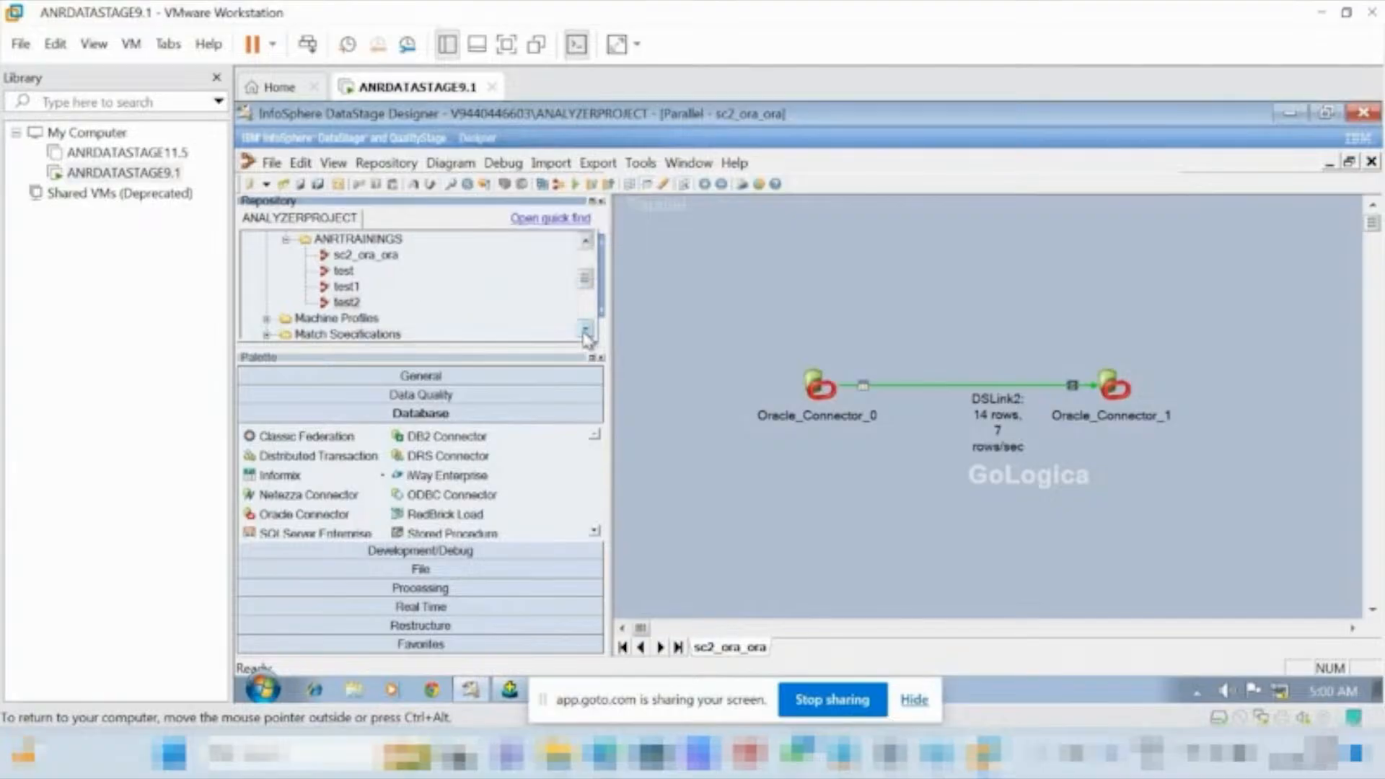
scroll(586, 335, "down", 3)
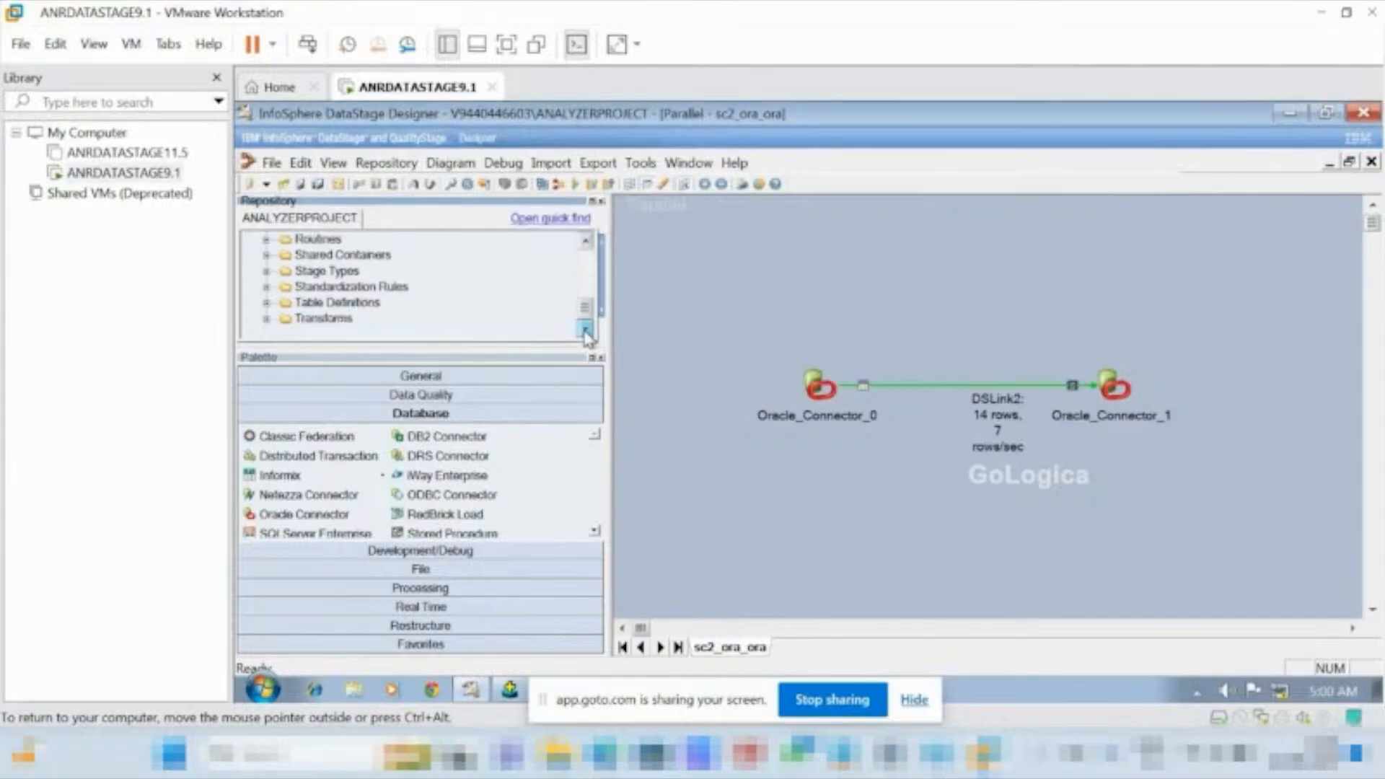
left_click(266, 303)
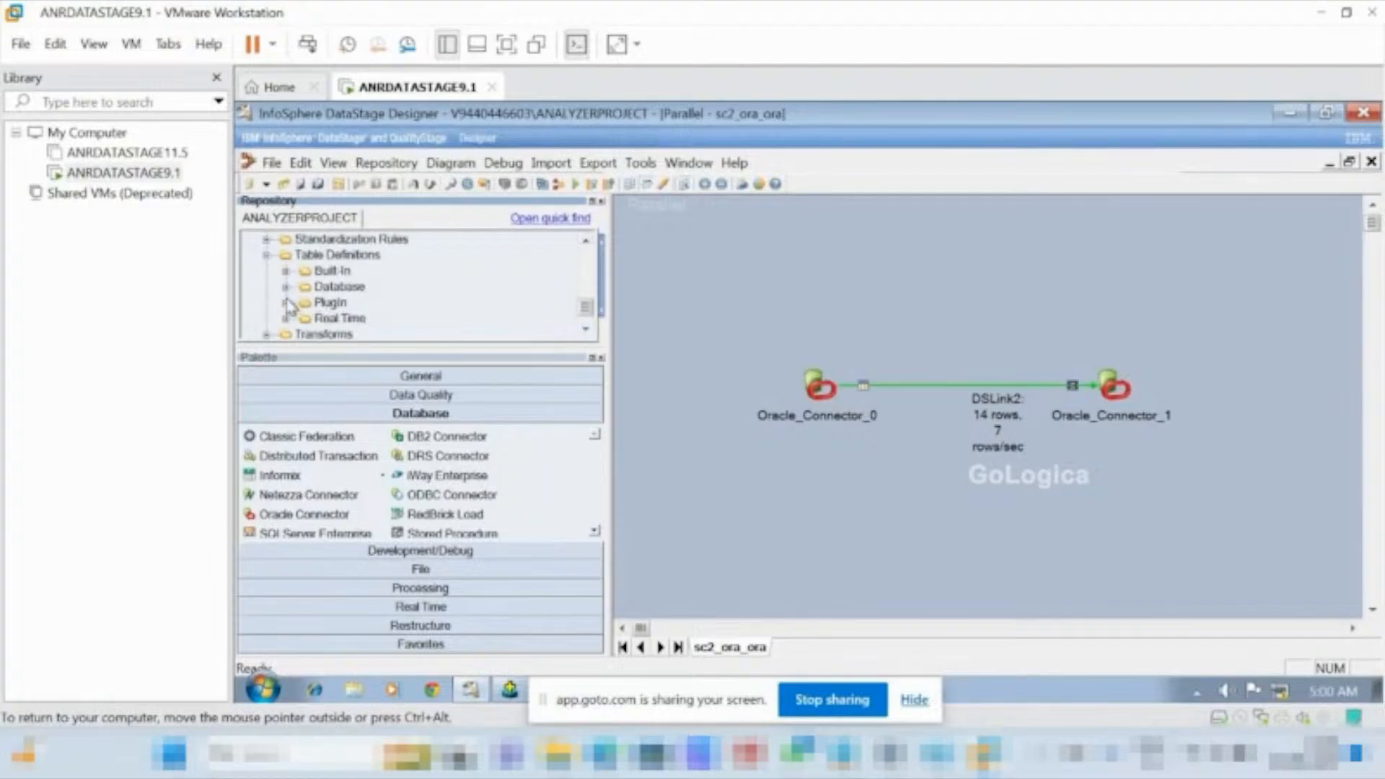
left_click(285, 302)
left_click(307, 318)
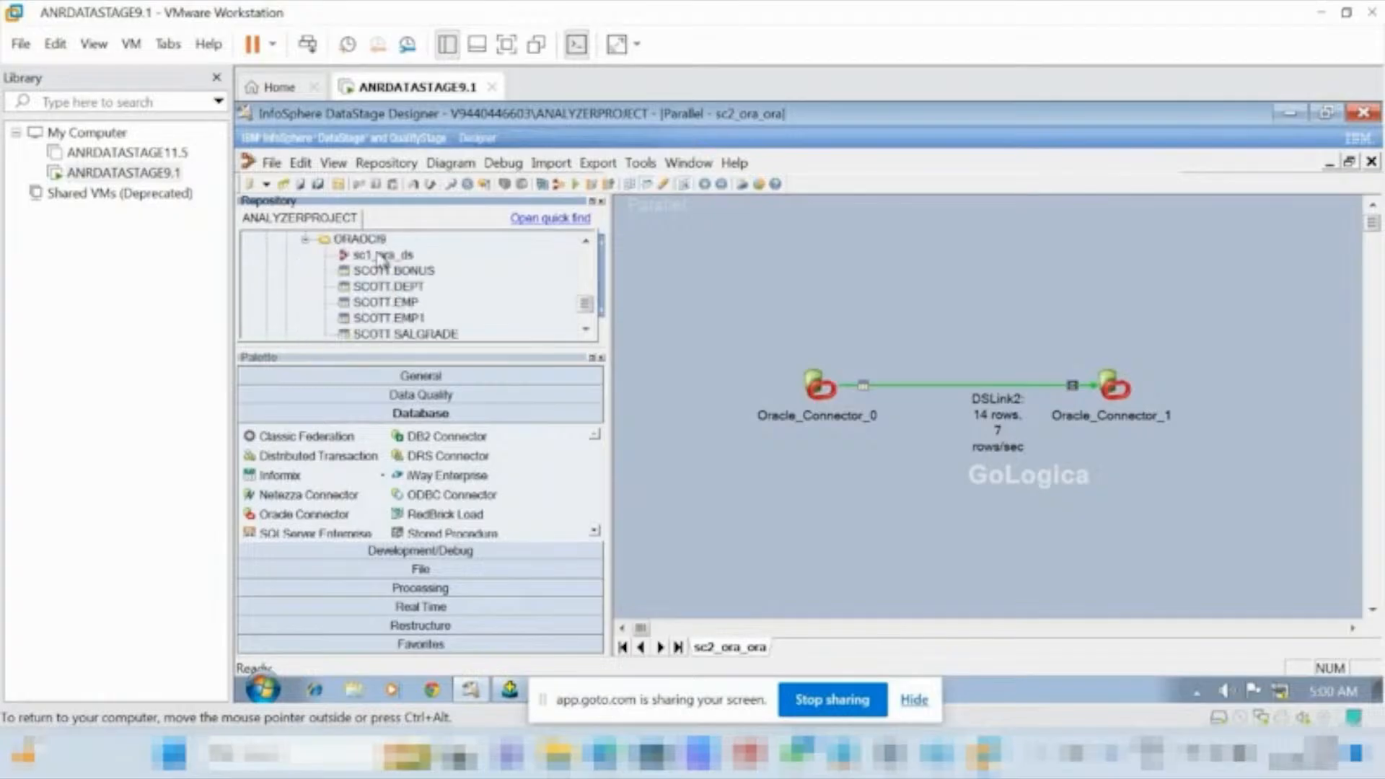
mouse_move(381, 258)
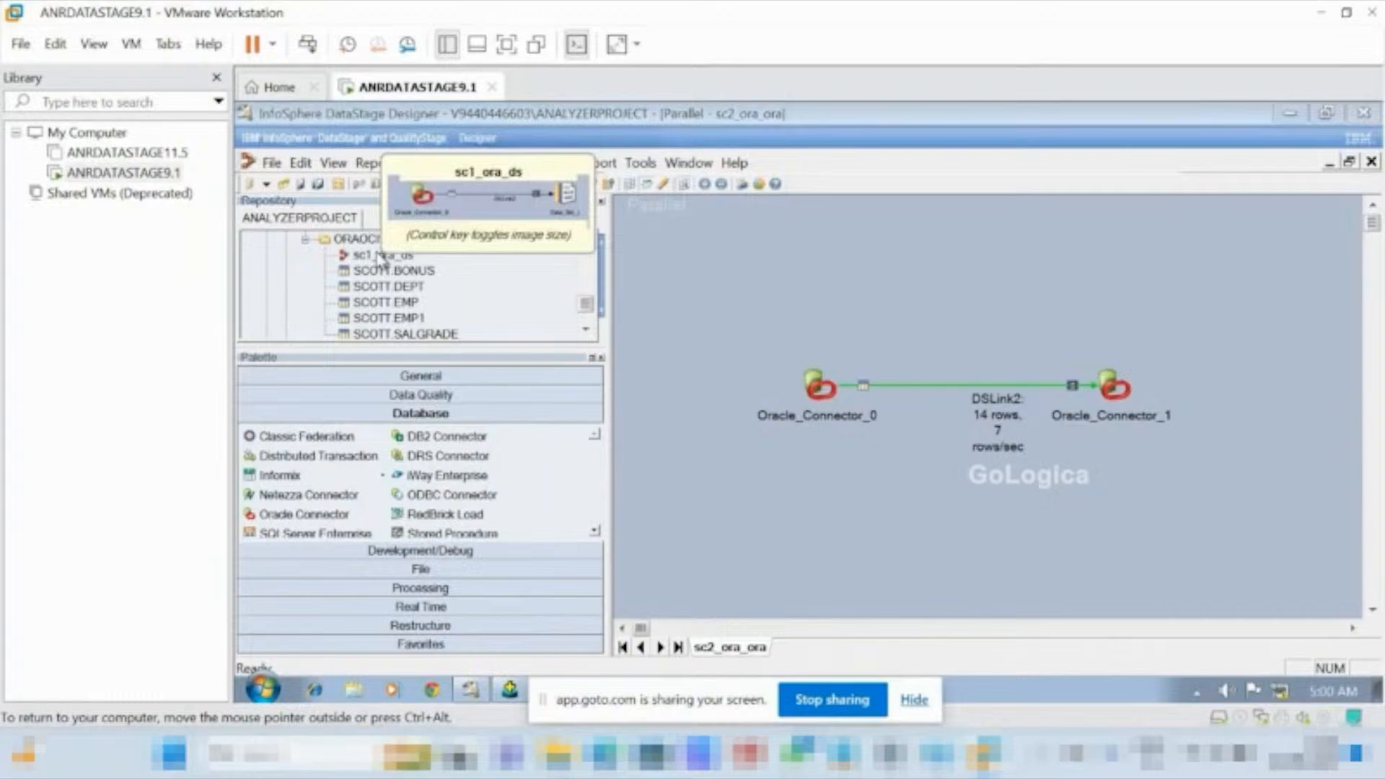
left_click(380, 256)
right_click(381, 256)
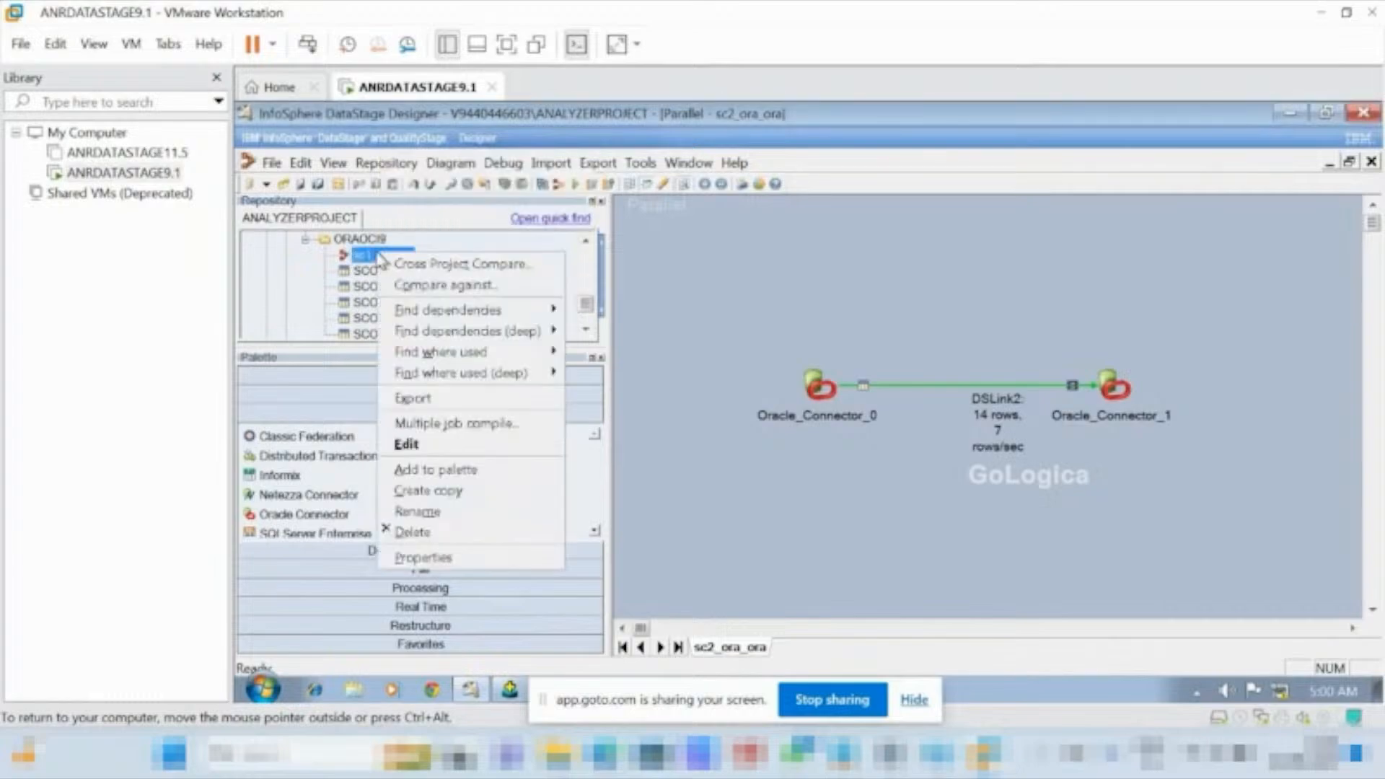
left_click(419, 512)
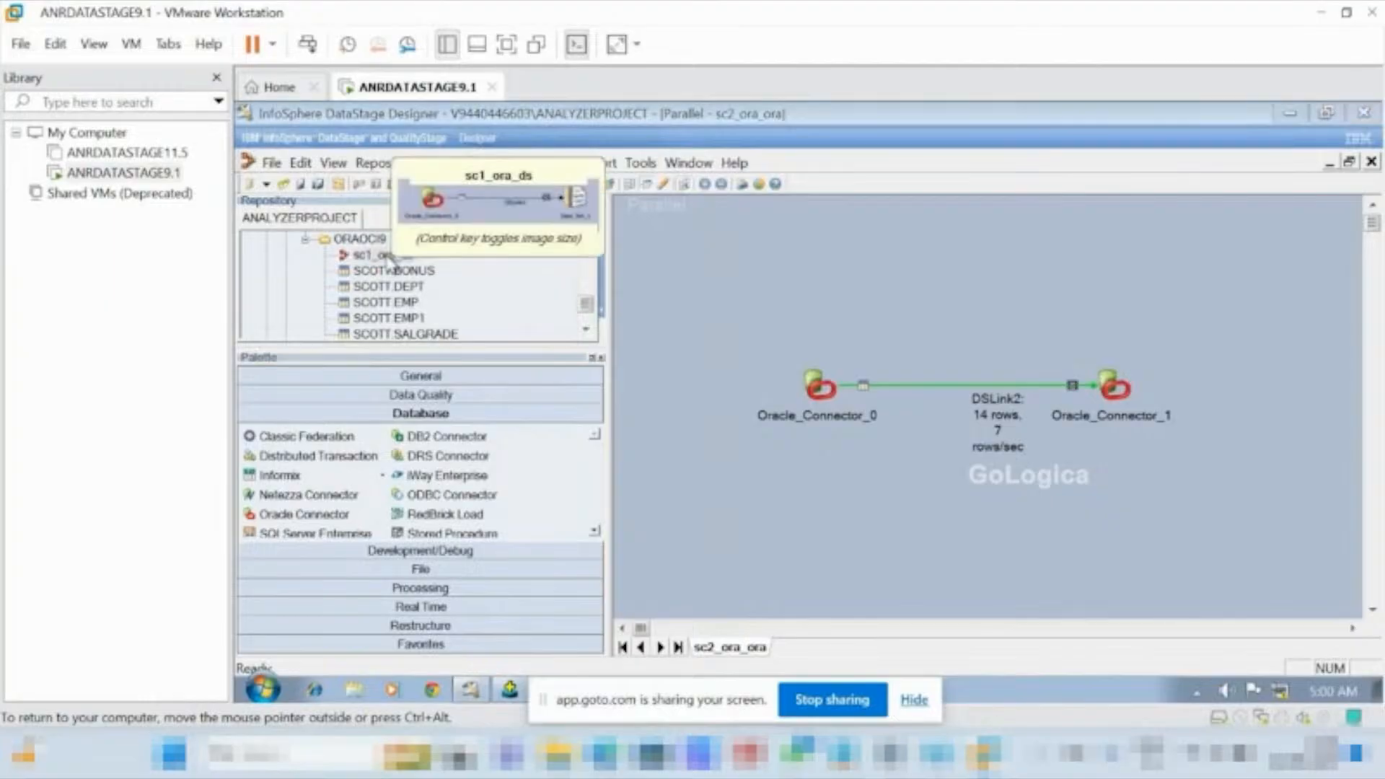
right_click(389, 264)
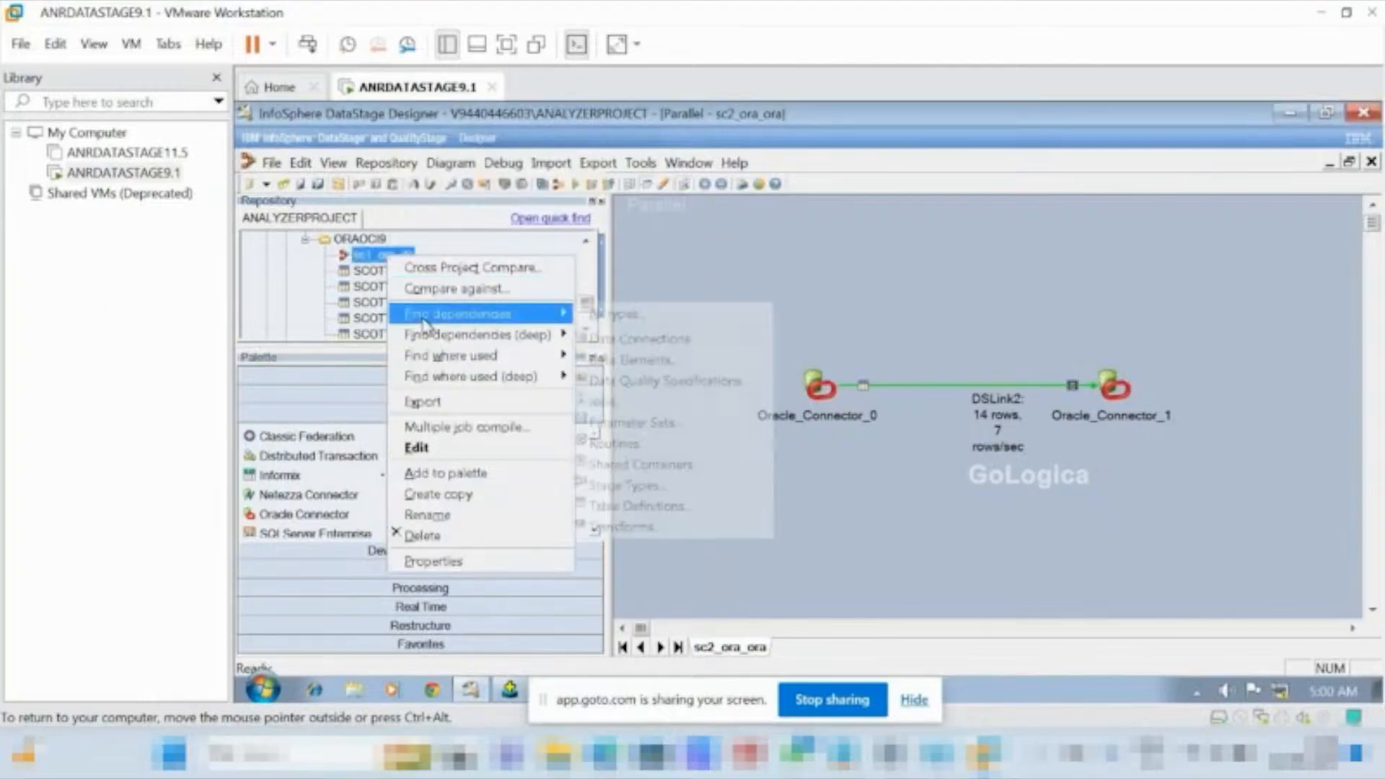
mouse_move(451, 321)
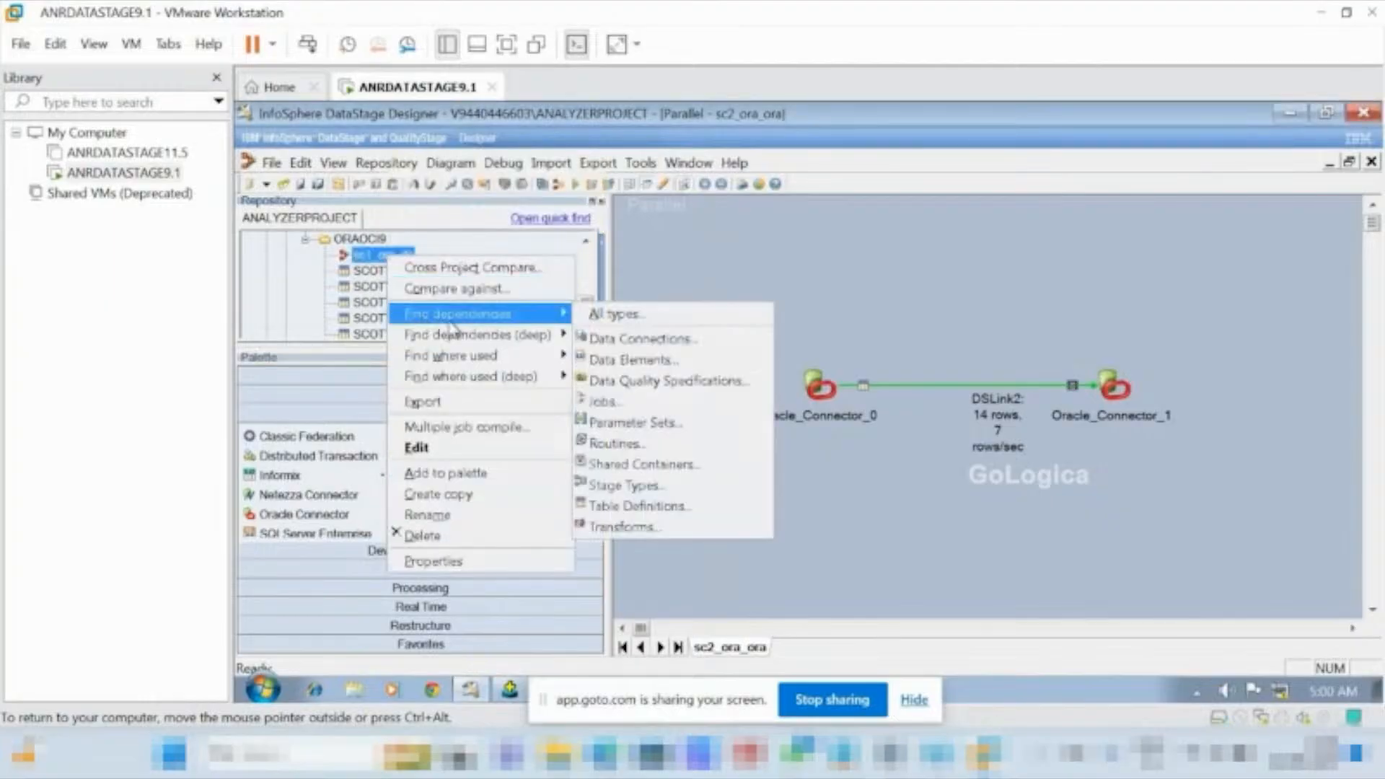
left_click(660, 238)
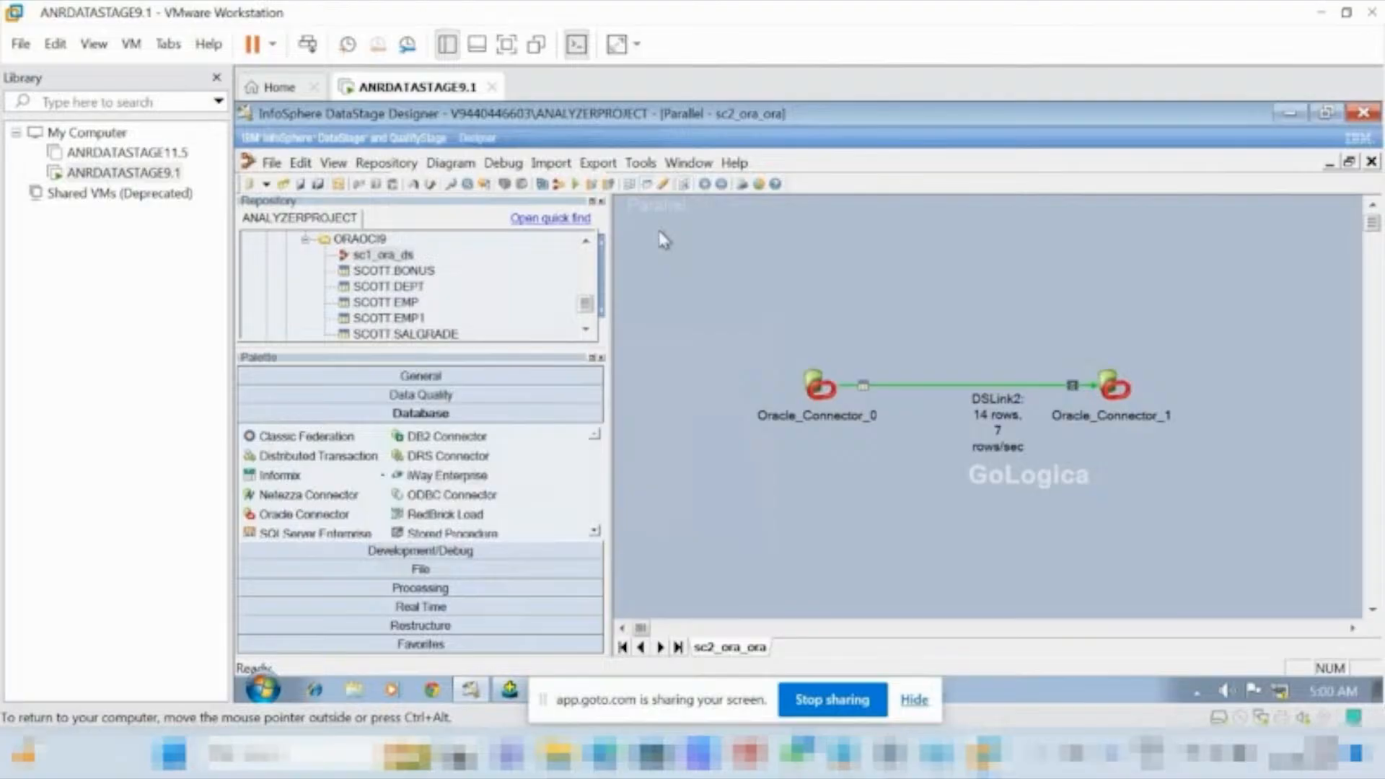
Open the sc1_ora_ds job and try to save a copy under the same name in the Jobs\ANRTRAININGS folder.
double_click(370, 261)
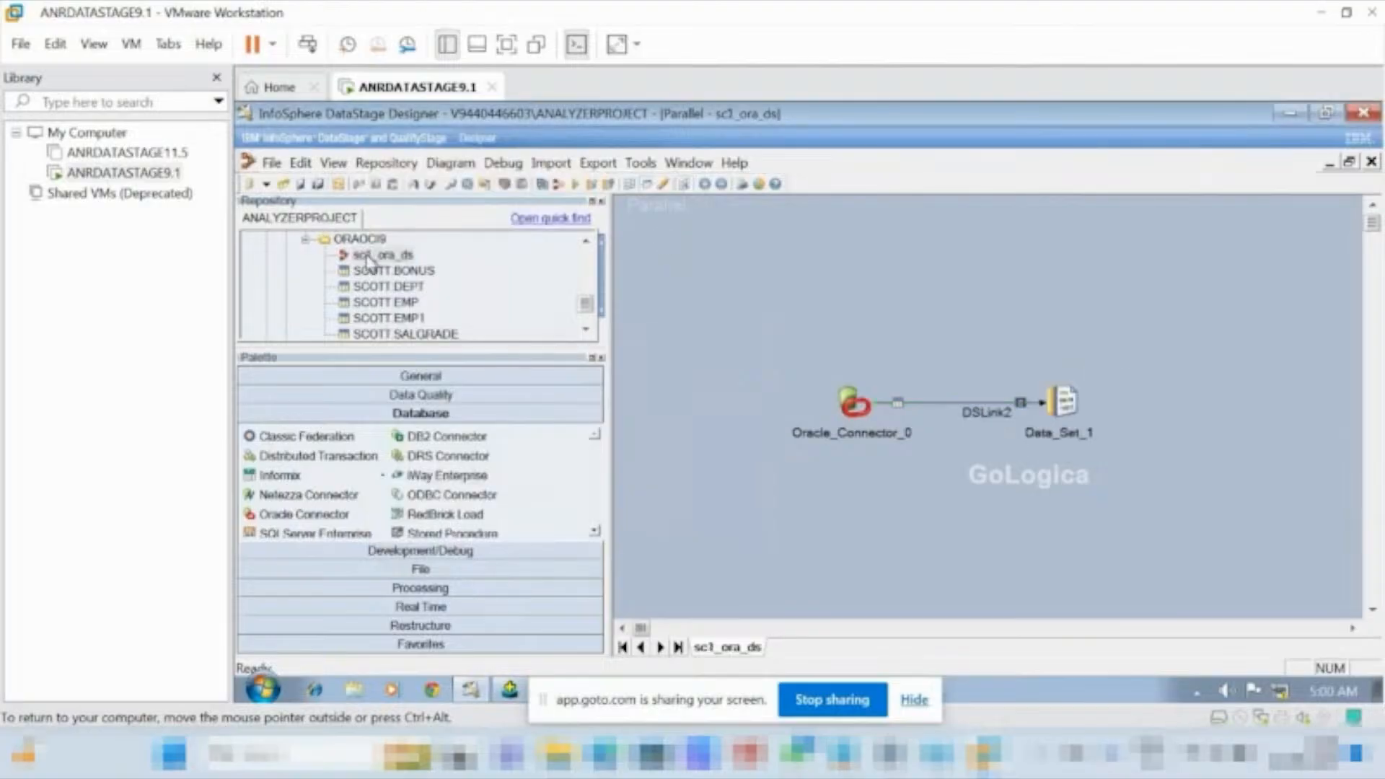
left_click(271, 165)
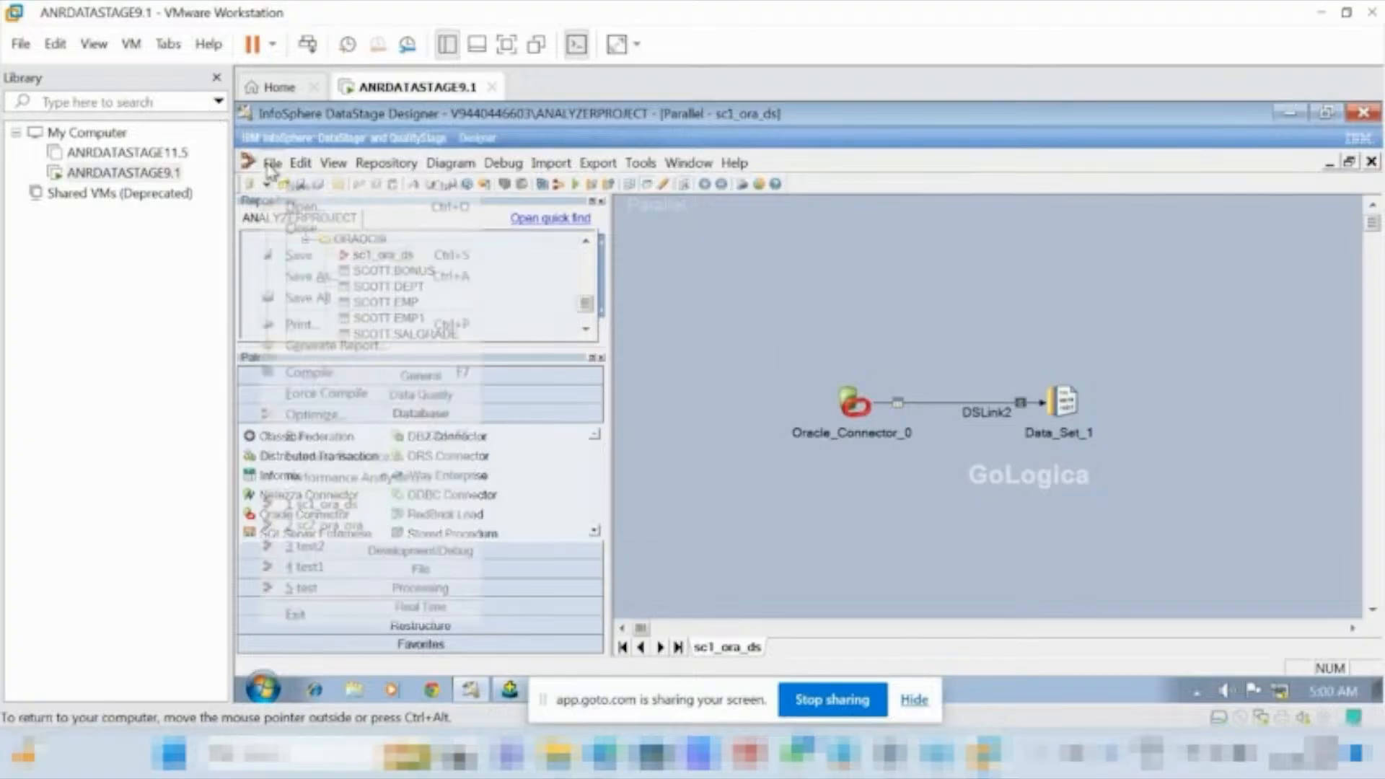
left_click(321, 278)
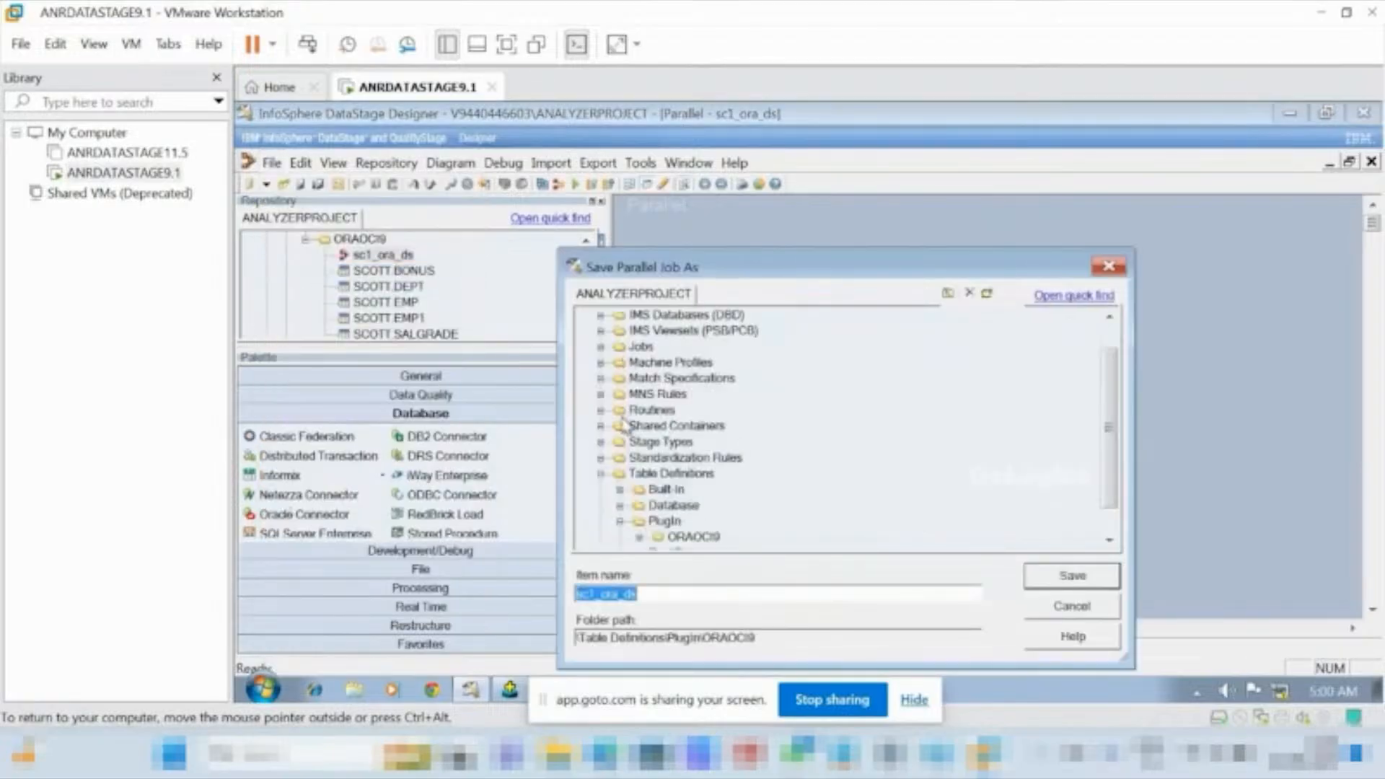
left_click(599, 346)
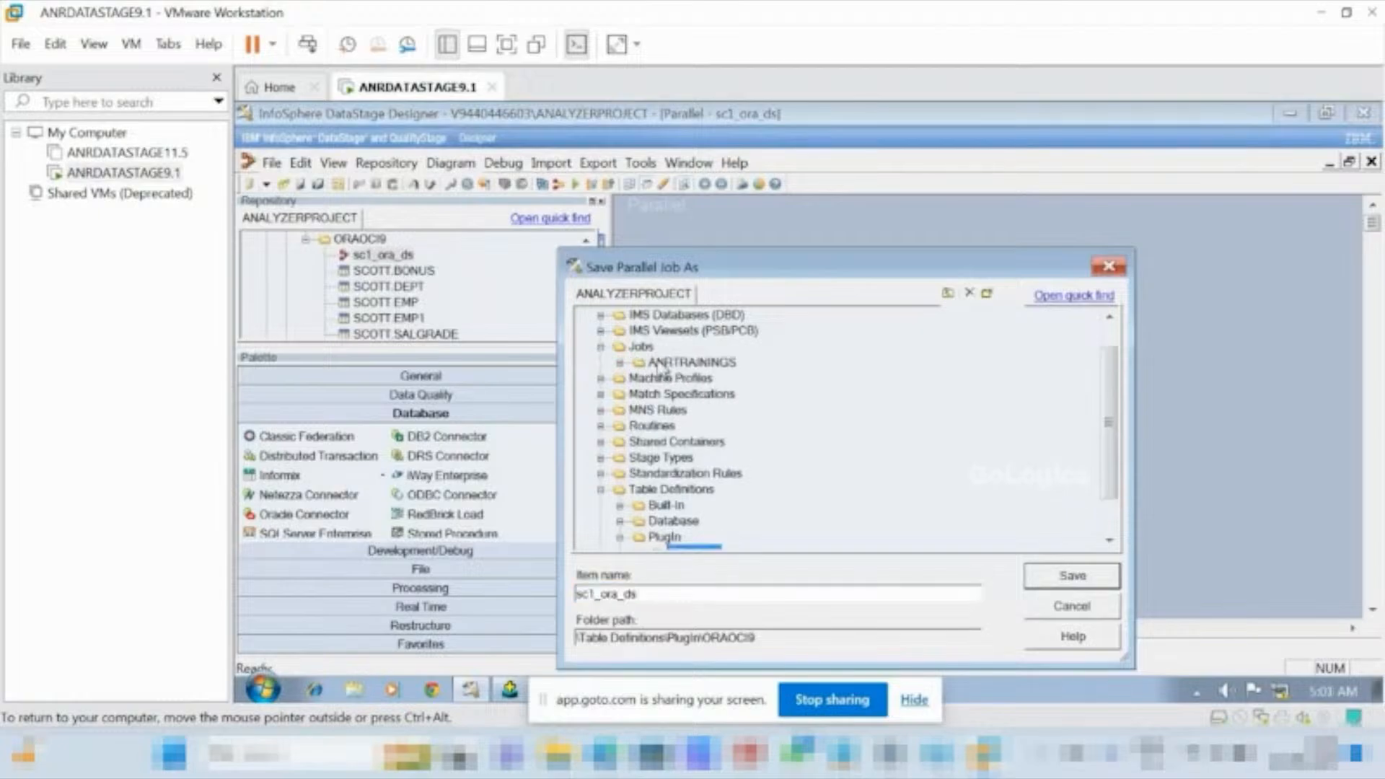
left_click(662, 364)
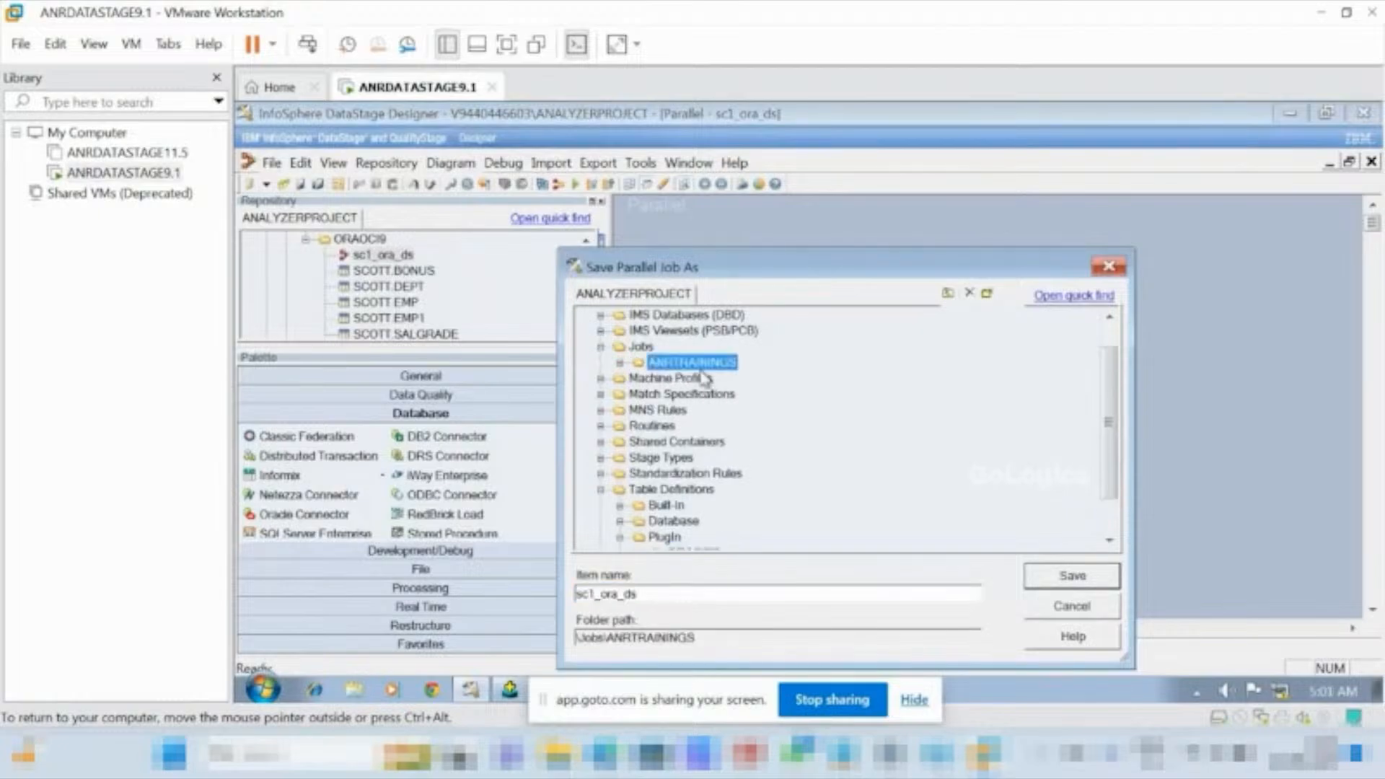
left_click(1079, 580)
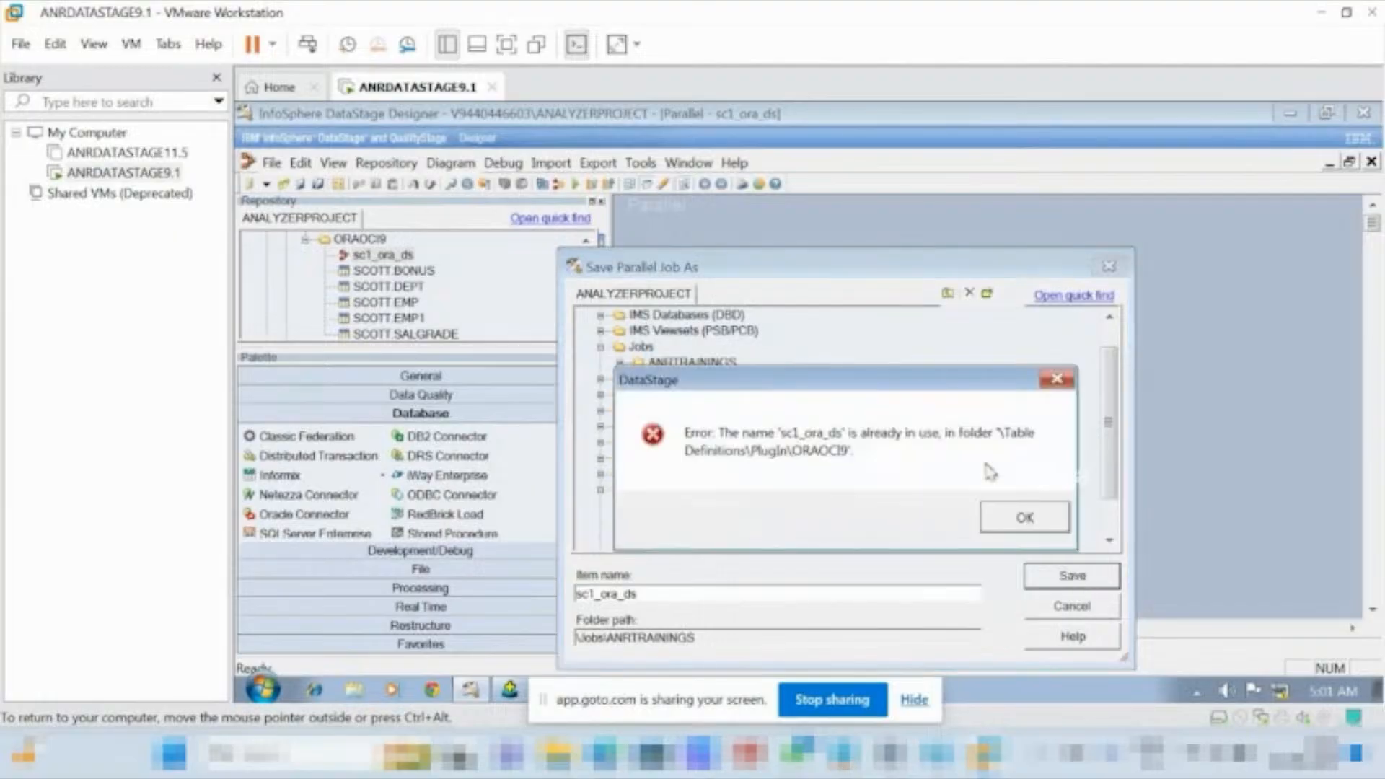
left_click(1023, 531)
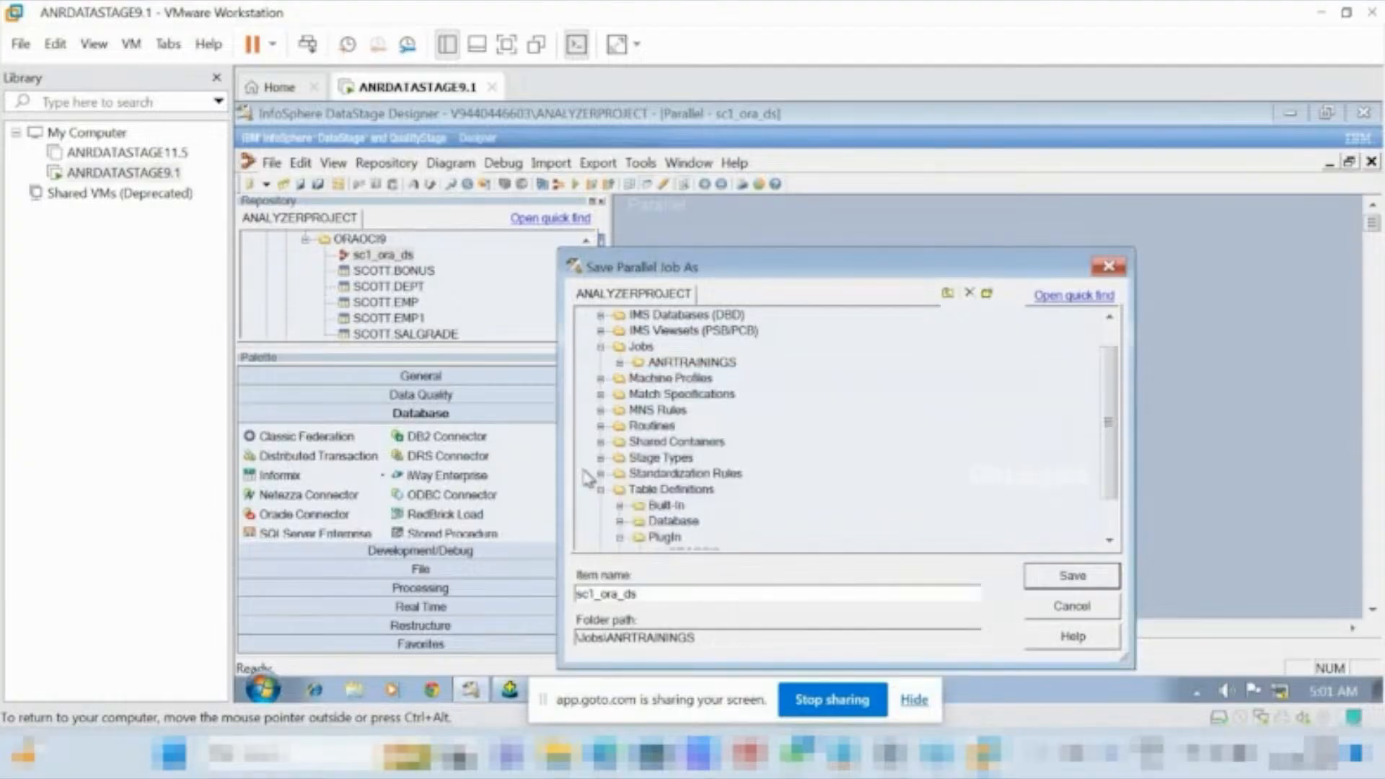
Change the copy's item name to sc01_ora_ds and save it in Jobs\ANRTRAININGS.
left_click(589, 593)
type("0")
left_click(1079, 575)
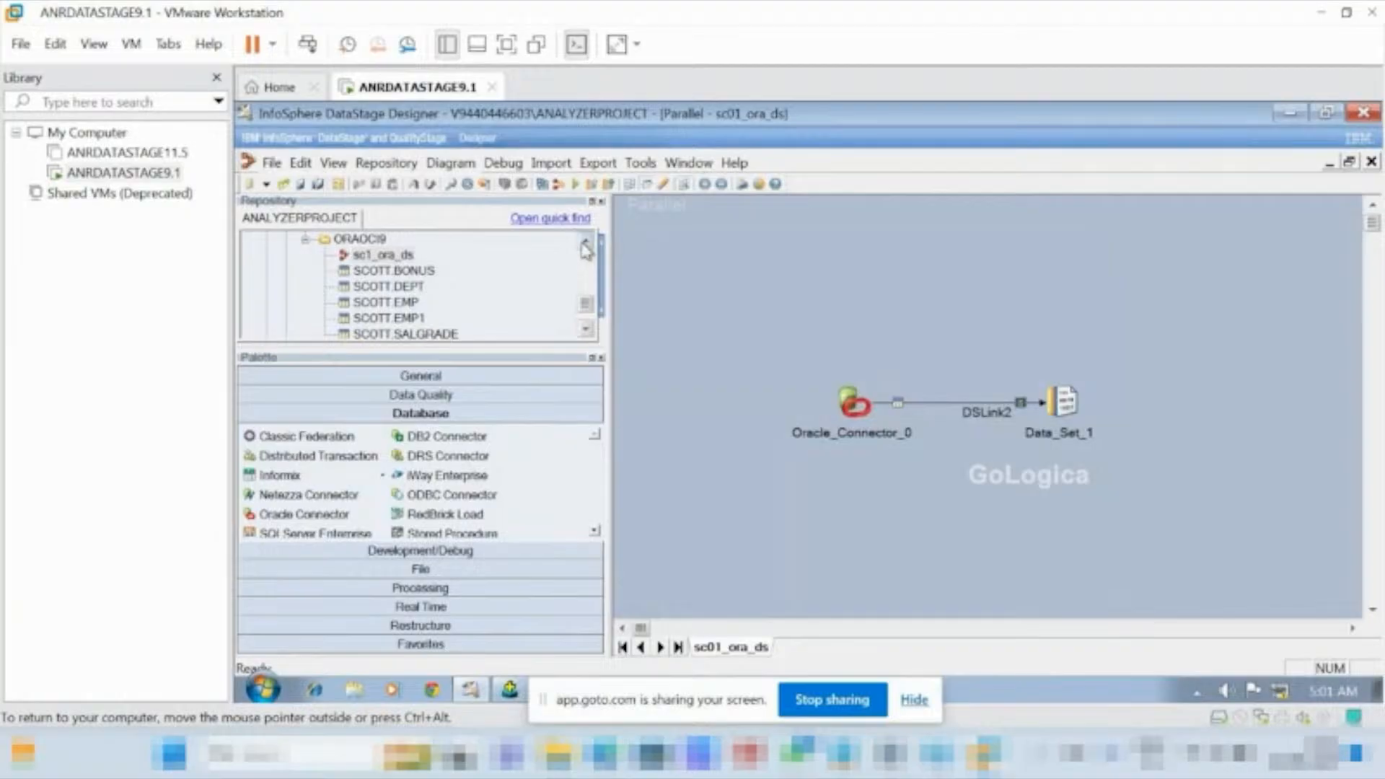
Check the jobs listed in the ANRTRAININGS folder of the repository, including the preview of sc2_ora_ora.
scroll(586, 249, "up", 5)
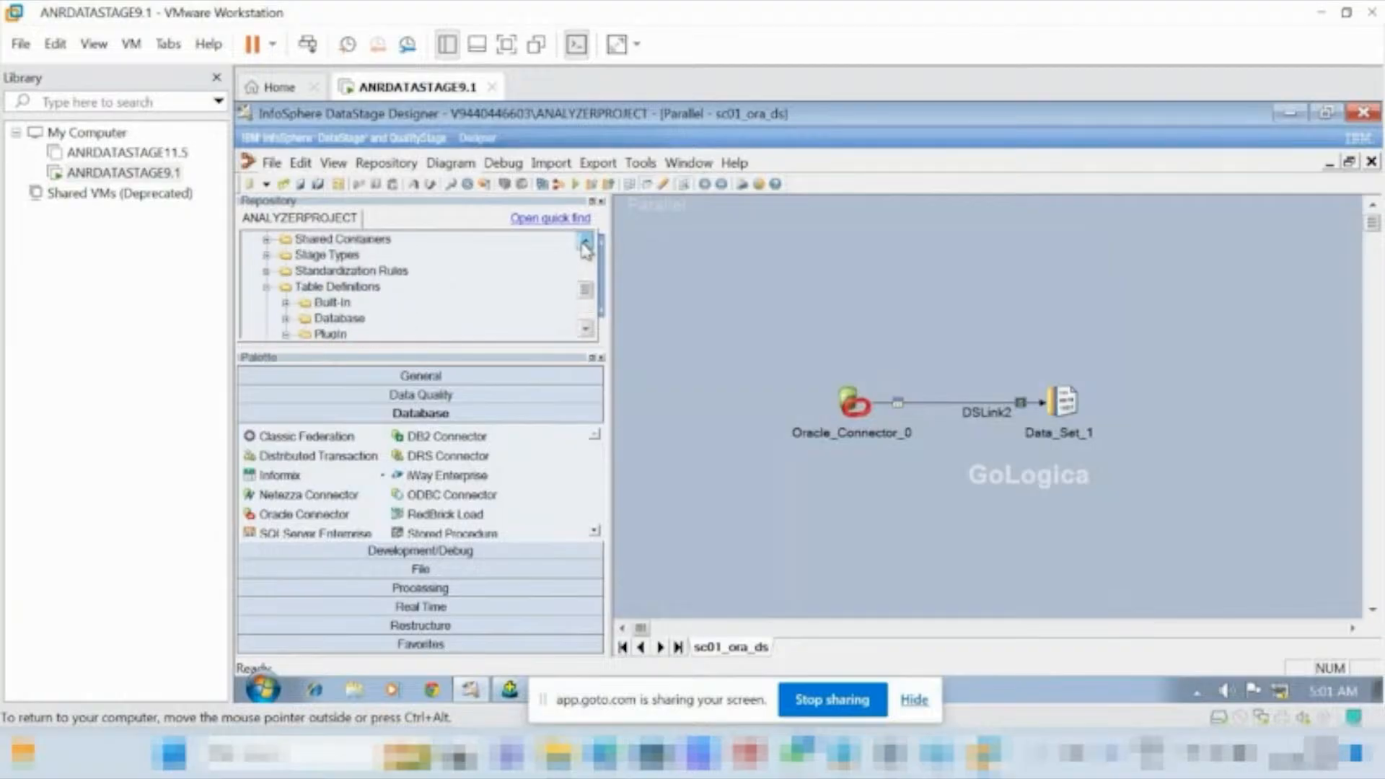
scroll(586, 249, "up", 7)
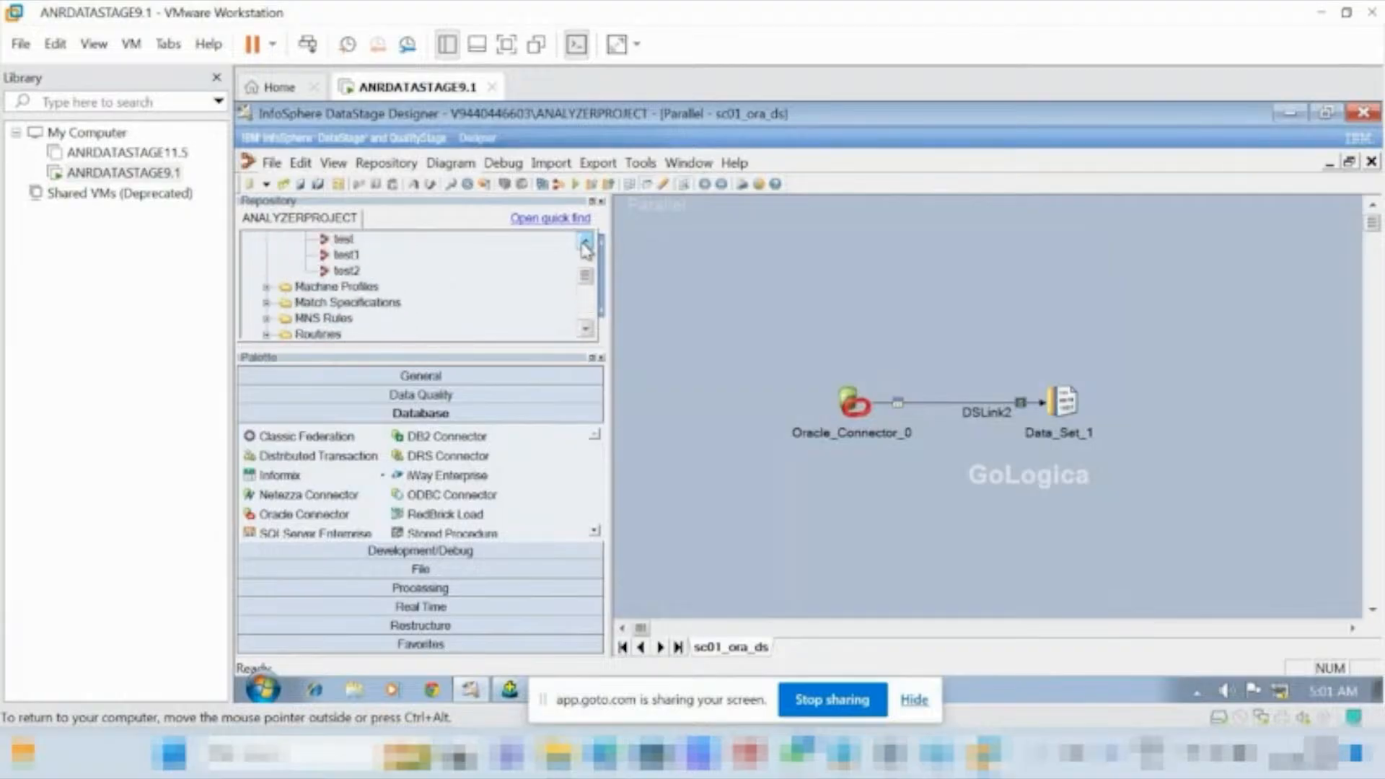
scroll(586, 249, "up", 3)
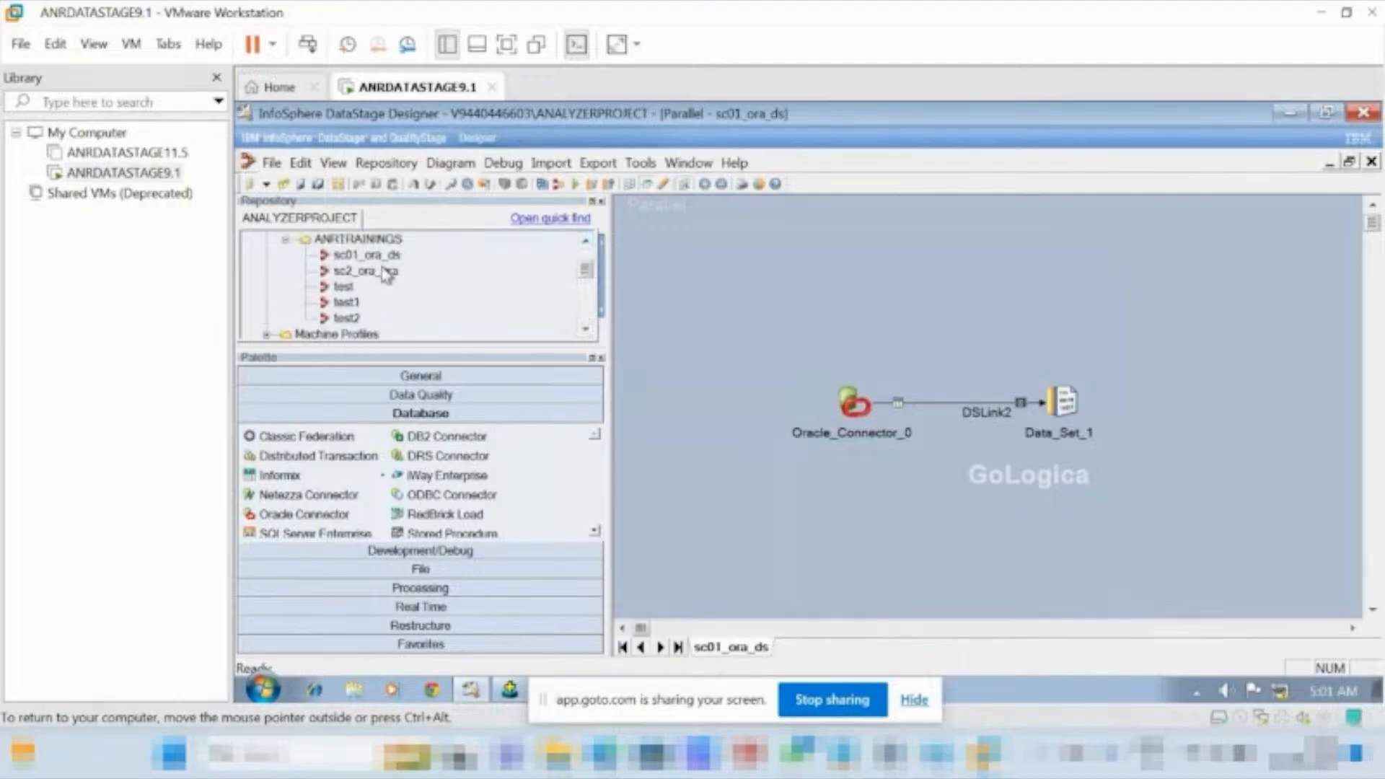
mouse_move(388, 274)
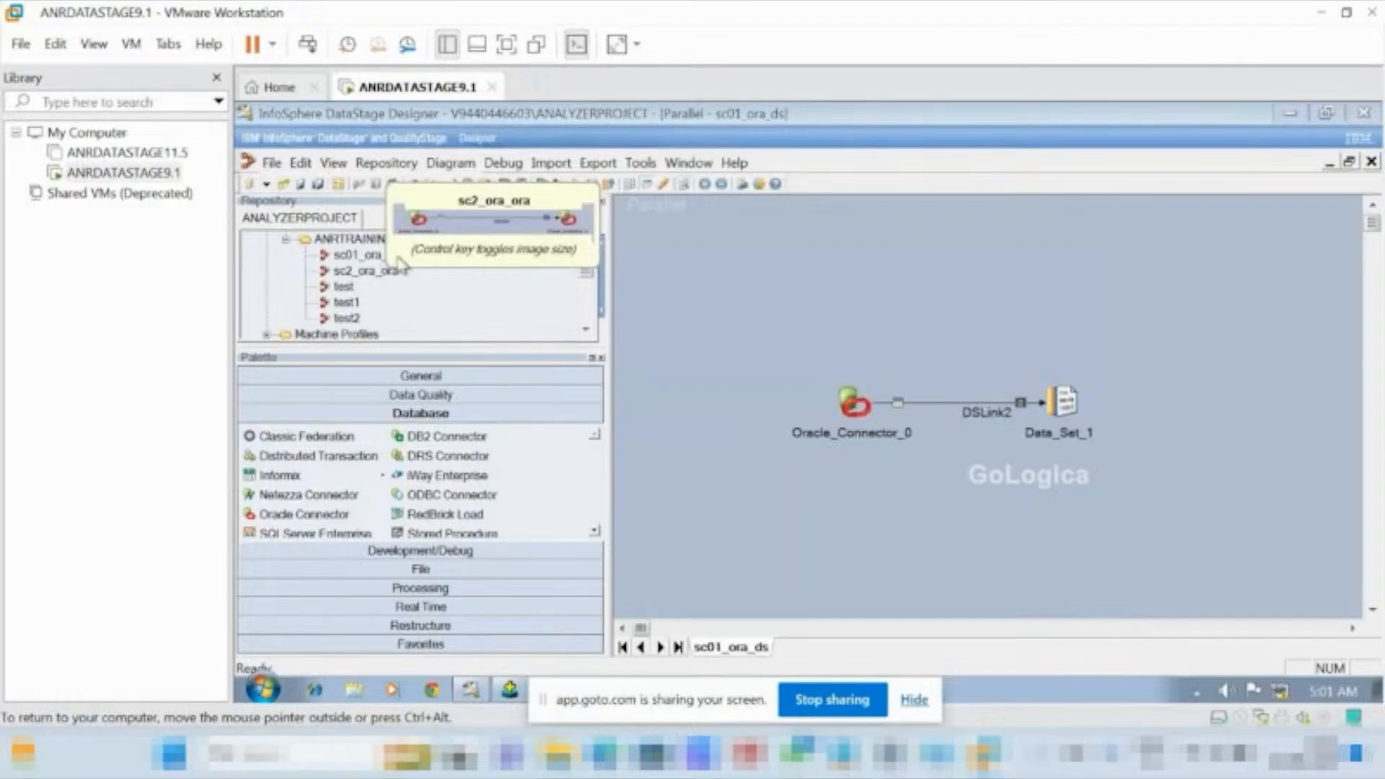
mouse_move(502, 320)
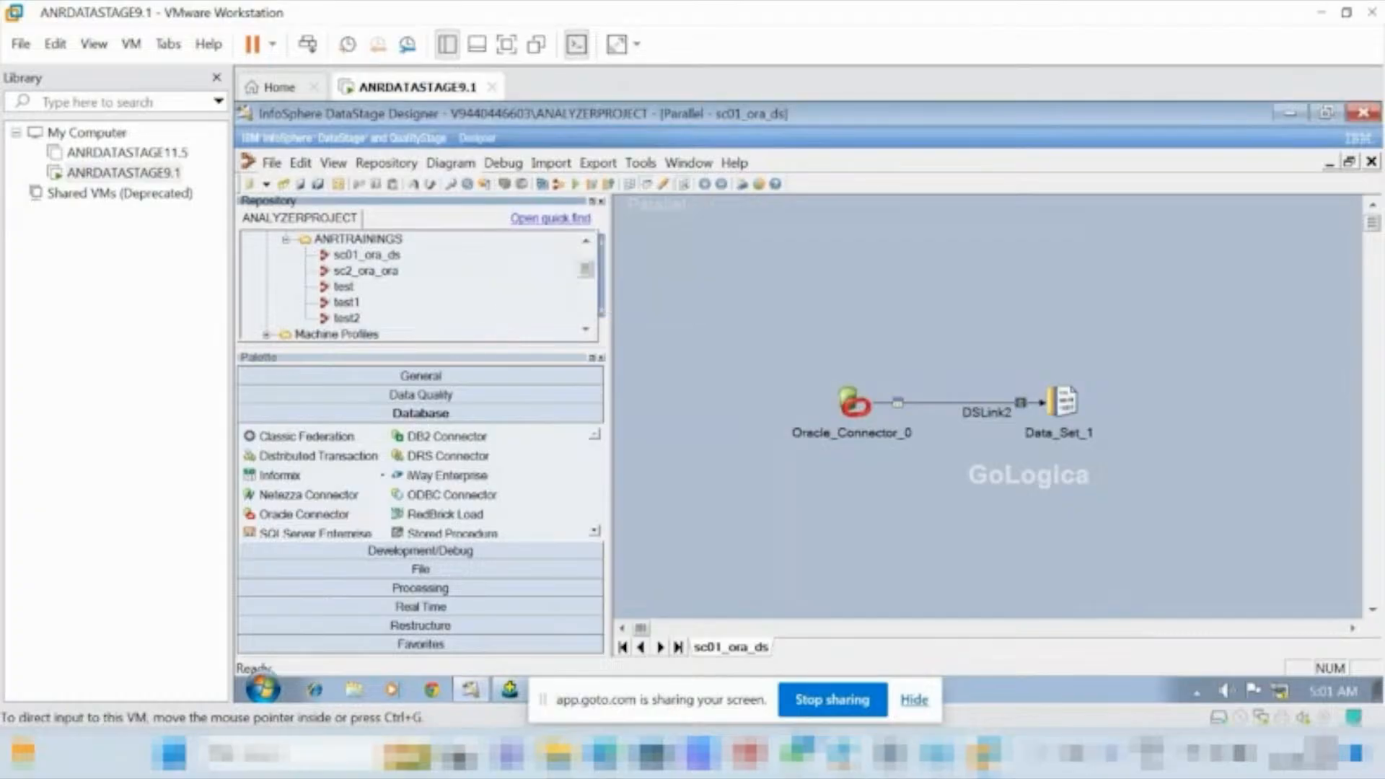
Switch to Notepad and review the scenario list in the datastage_scenarios file.
left_click(842, 753)
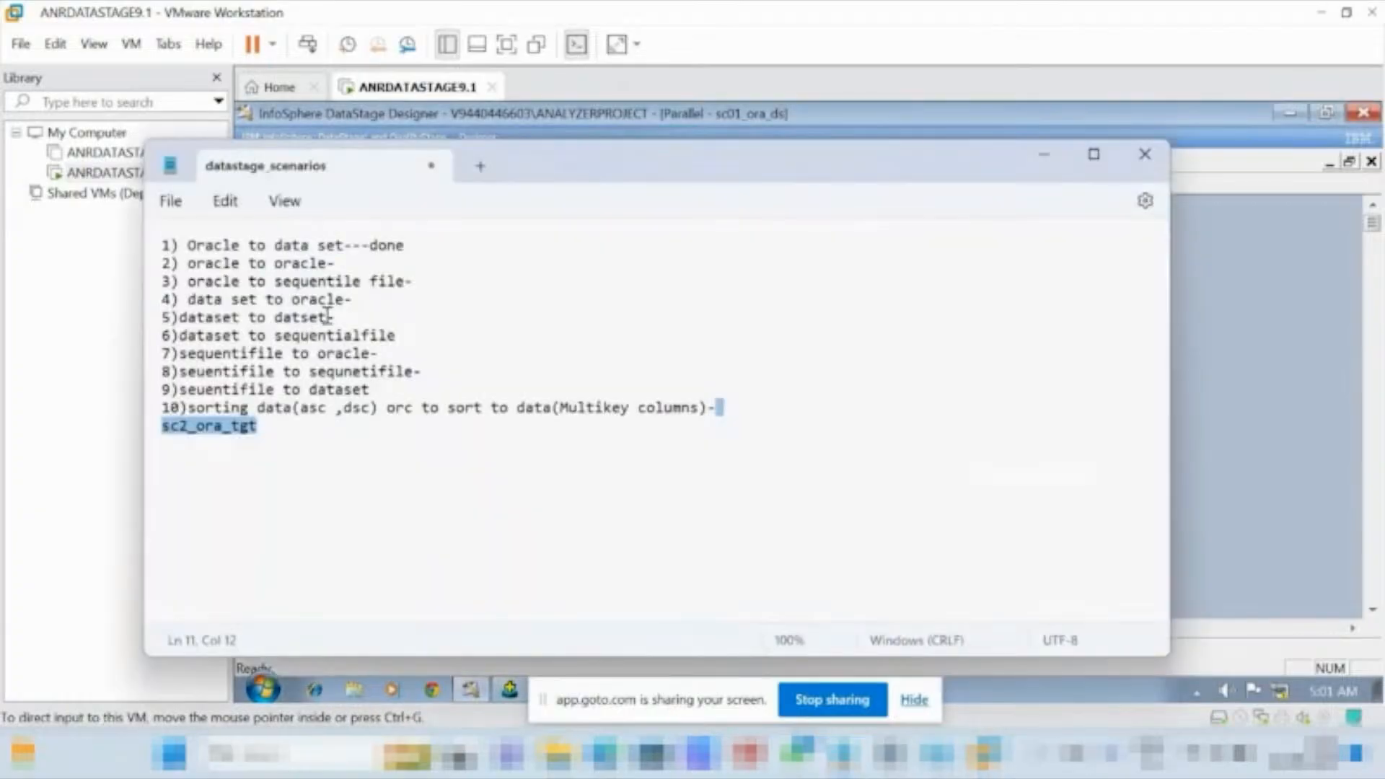
left_click(1054, 154)
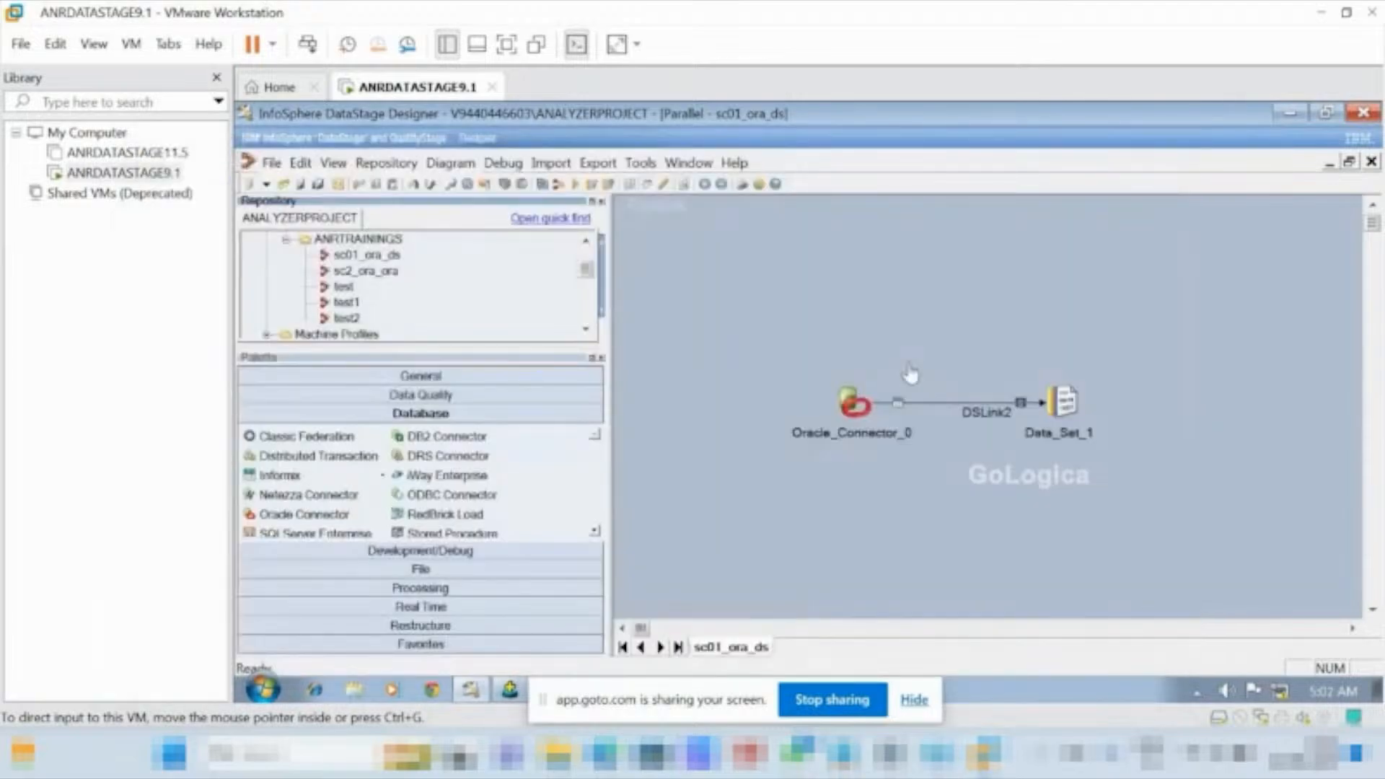
left_click(844, 751)
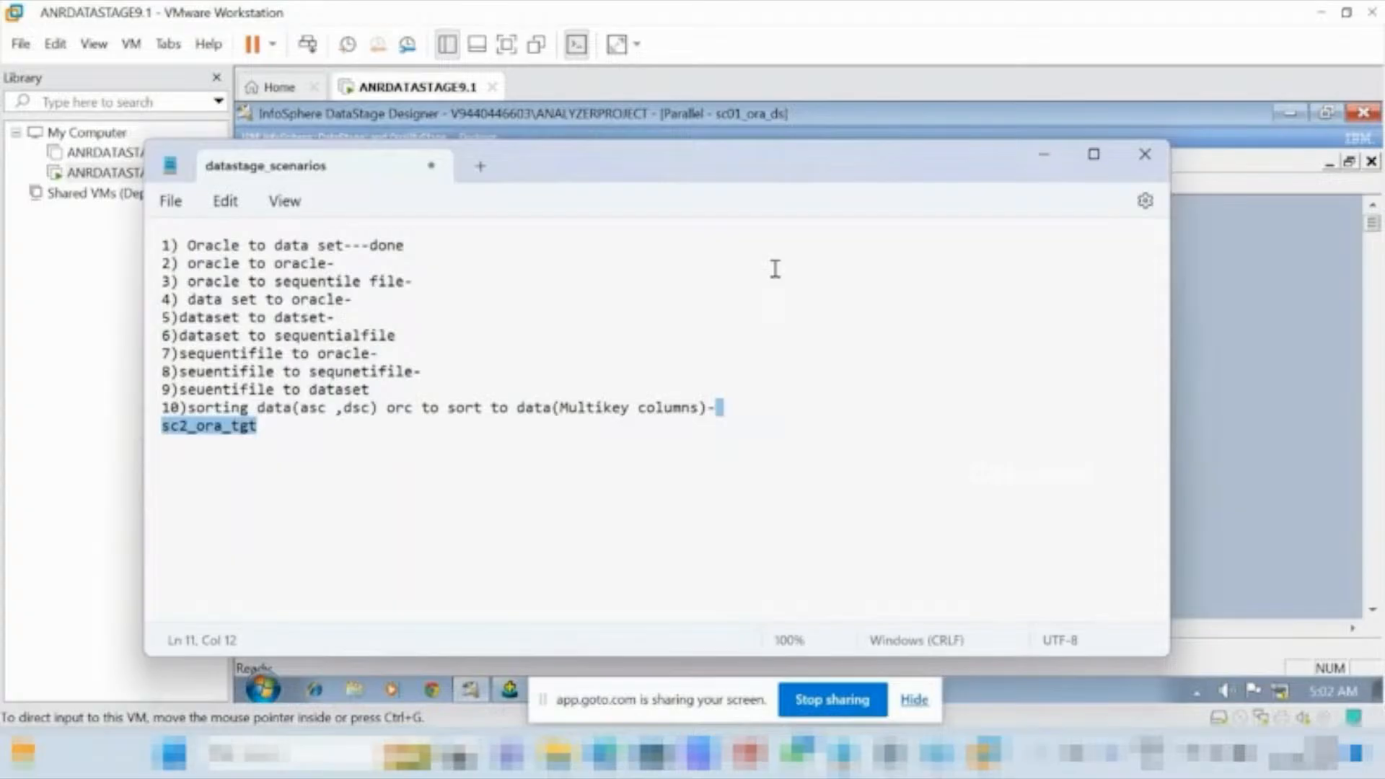
Mark scenario 2, oracle to oracle, as done in the datastage_scenarios list and return to the DataStage Designer.
left_click(343, 263)
type("--")
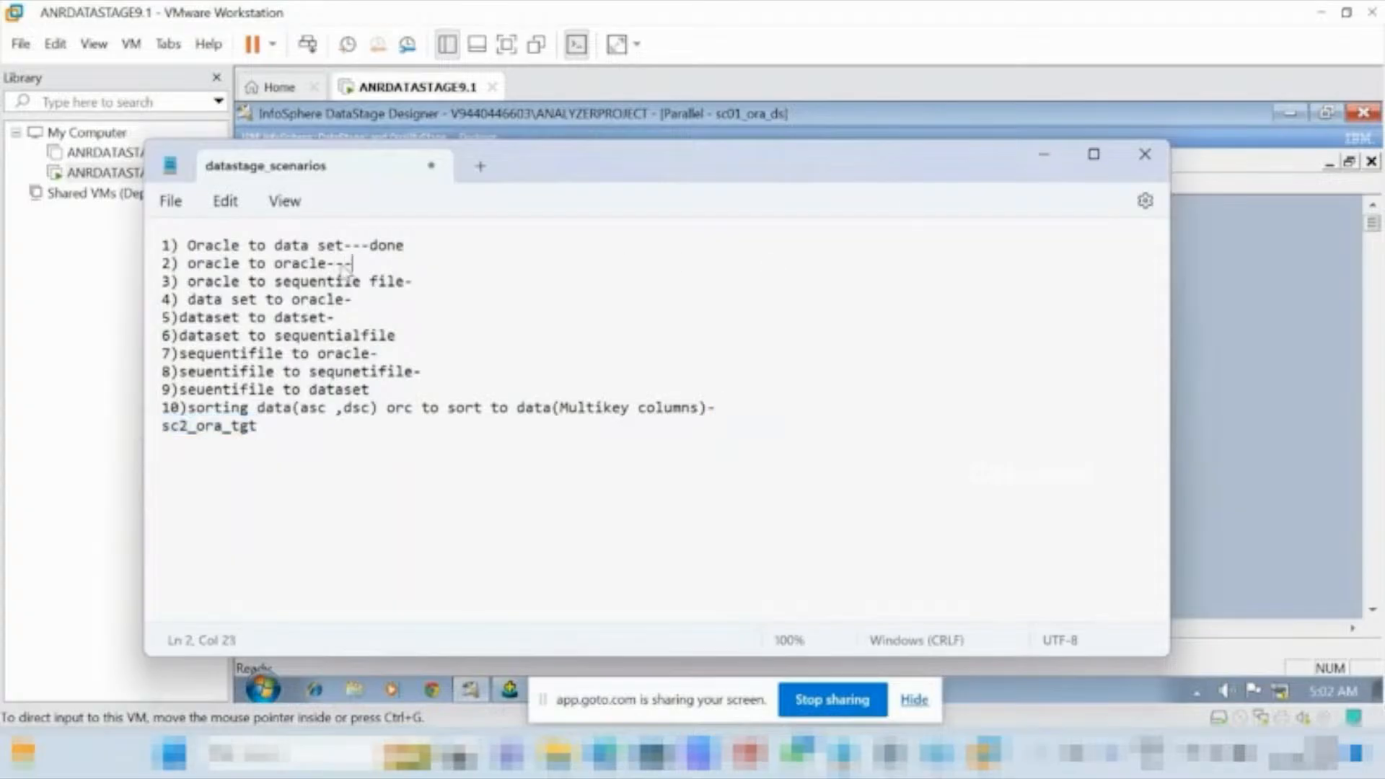
type("done")
left_click(1044, 154)
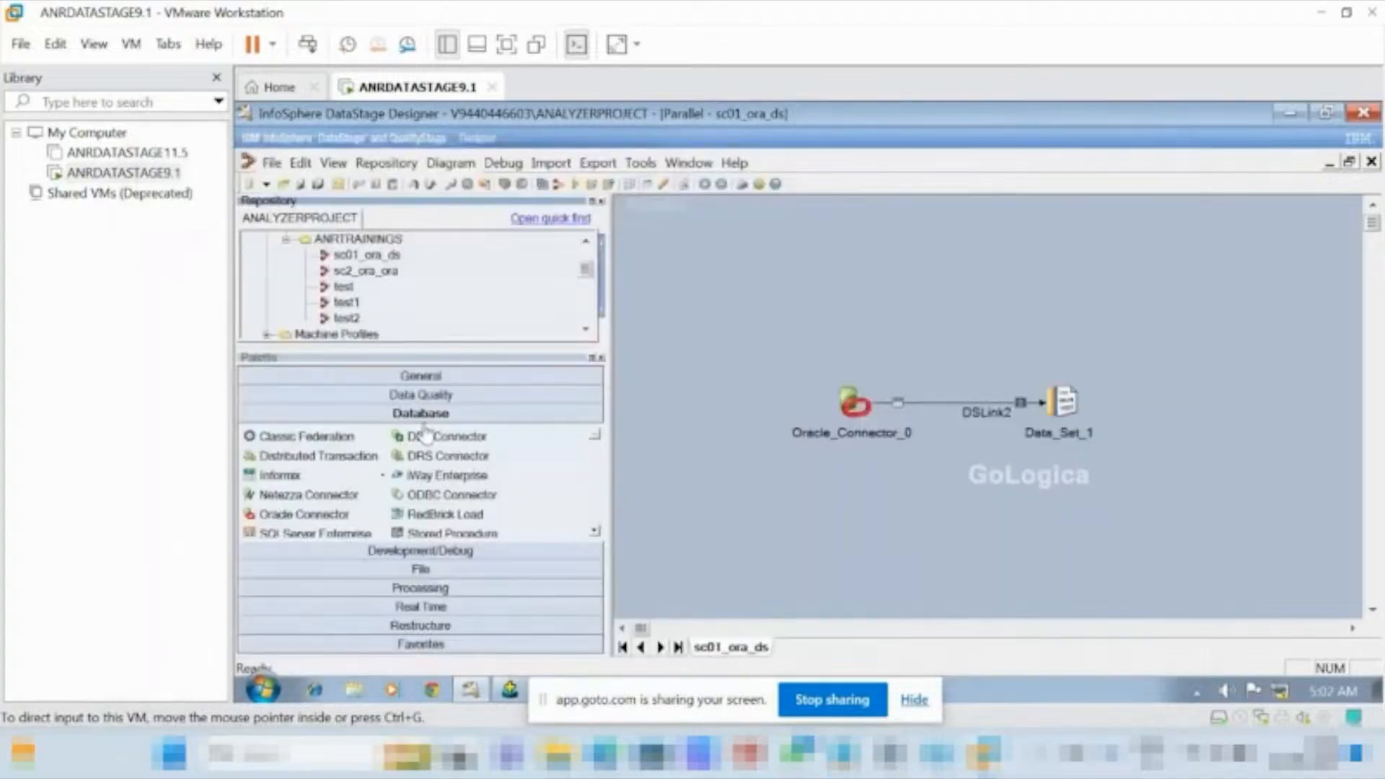
left_click(249, 161)
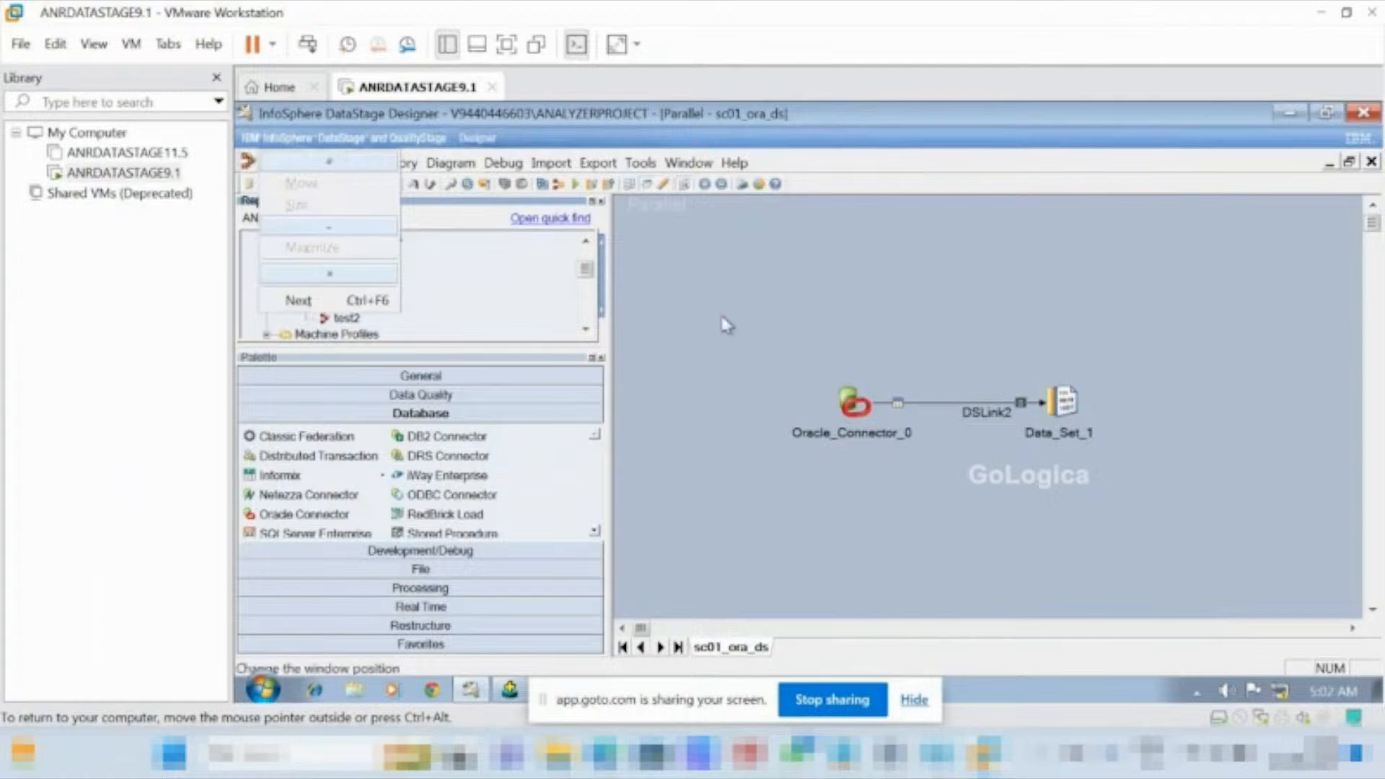
left_click(249, 163)
left_click(256, 164)
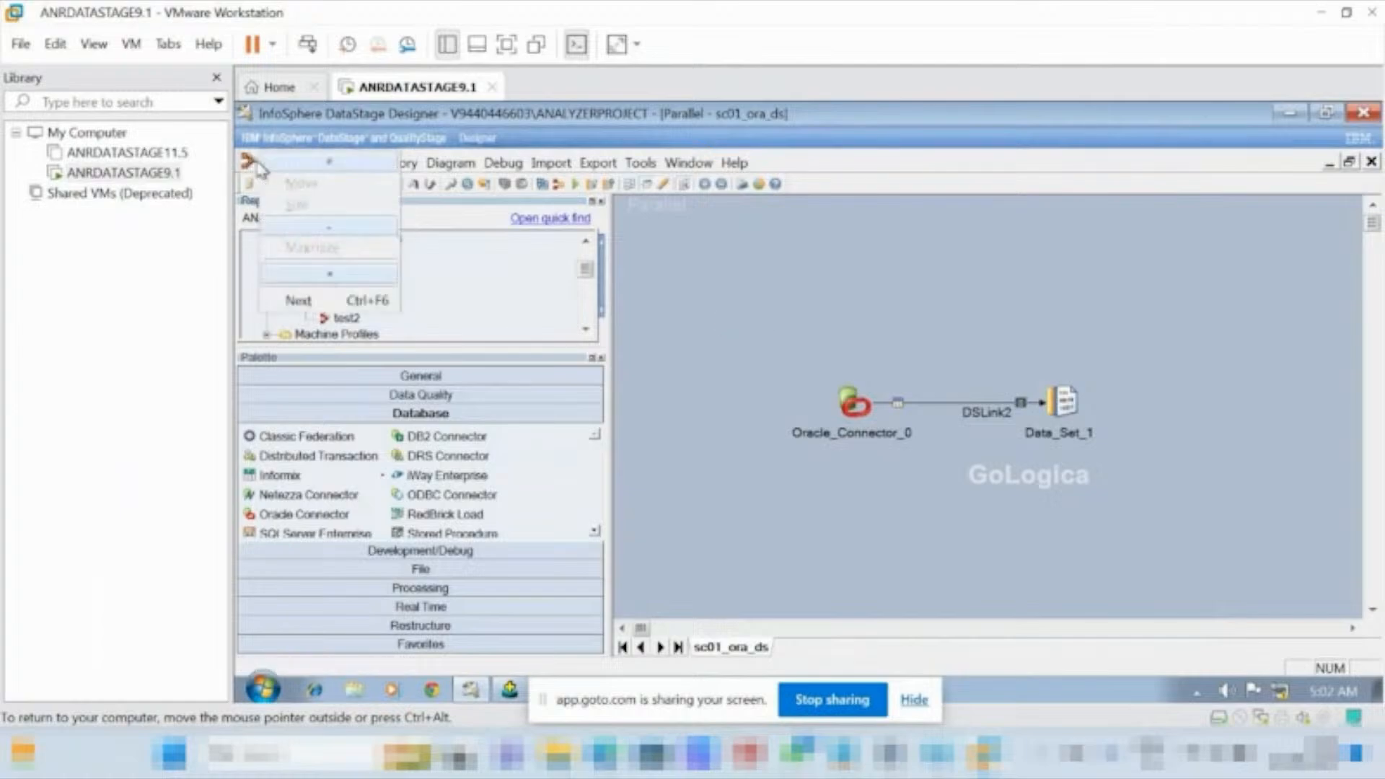
left_click(301, 300)
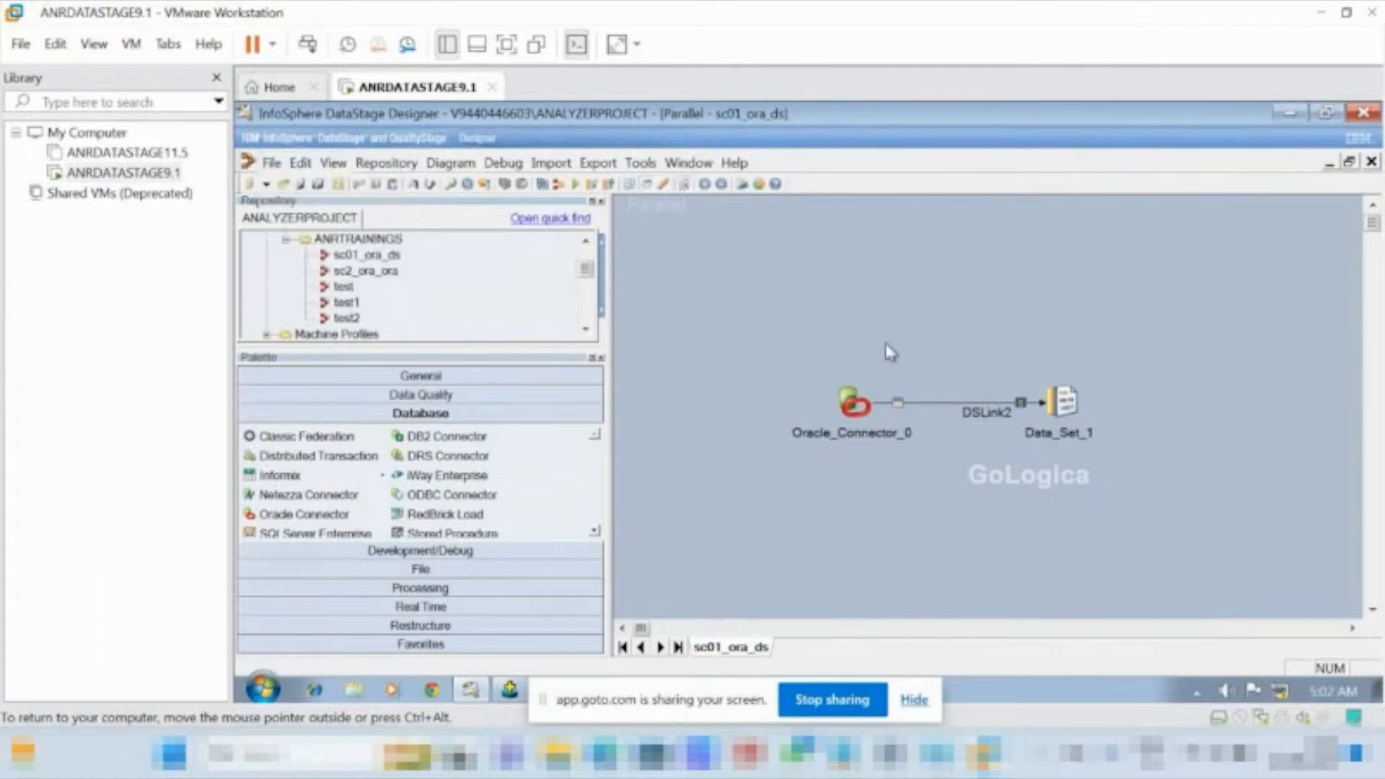
Close the open sc01_ora_ds, sc2_ora_ora and test2 jobs, discarding the changes to test2.
left_click(1370, 165)
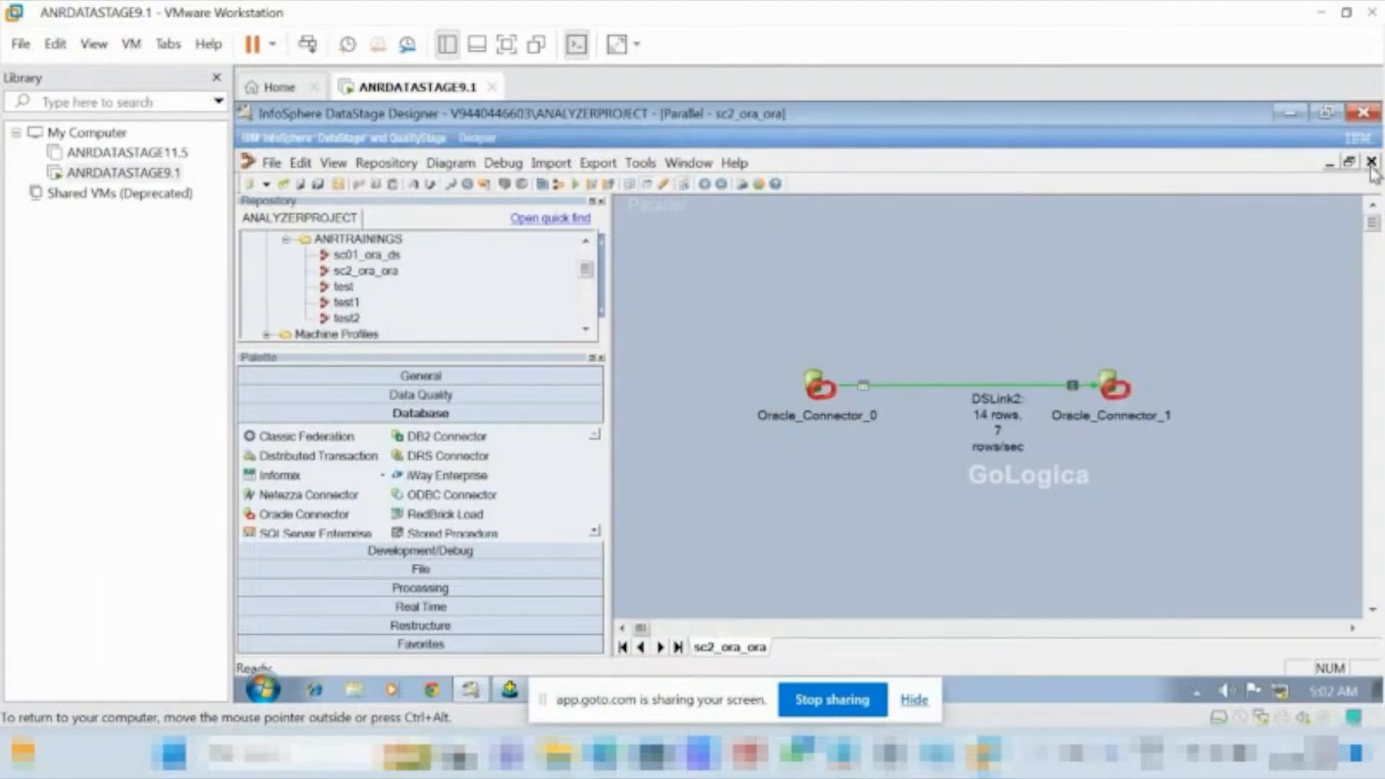
left_click(1371, 165)
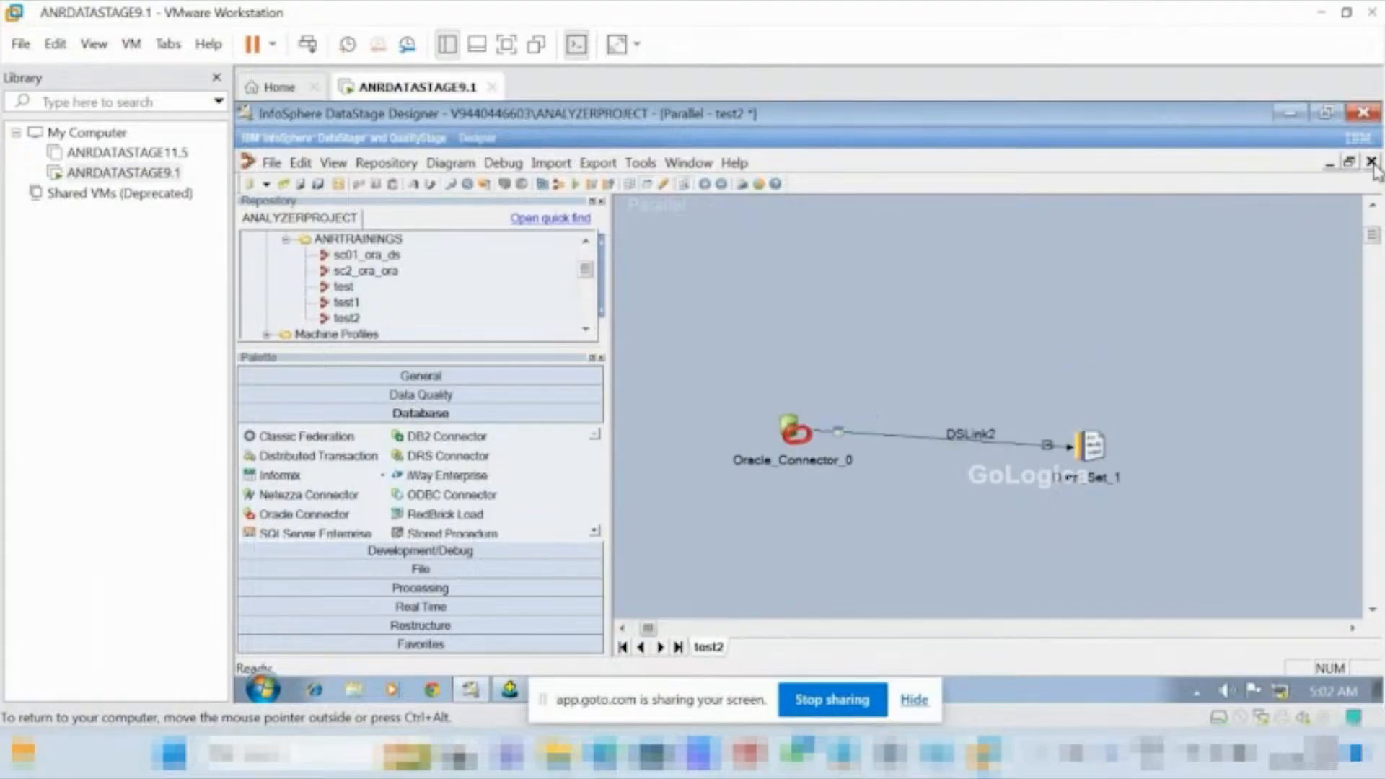
left_click(1371, 161)
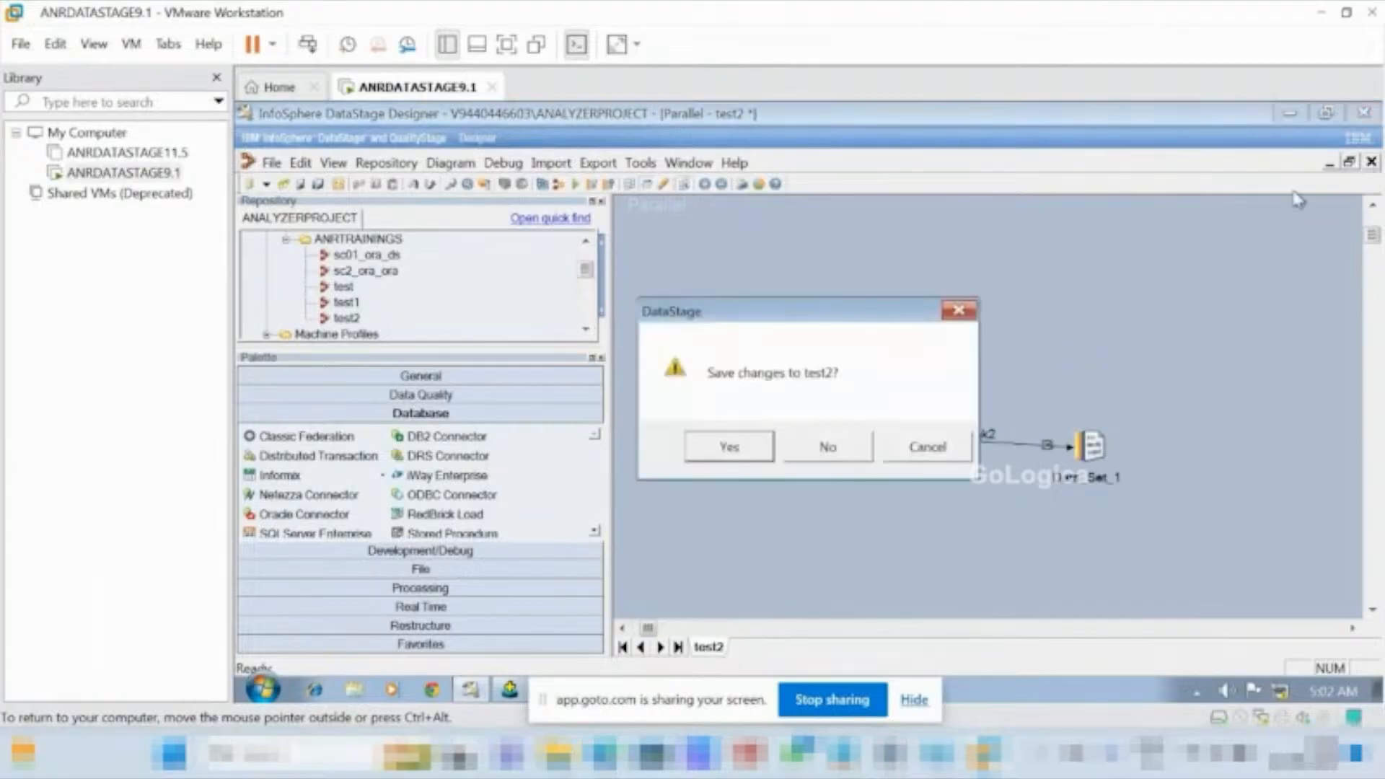
left_click(828, 447)
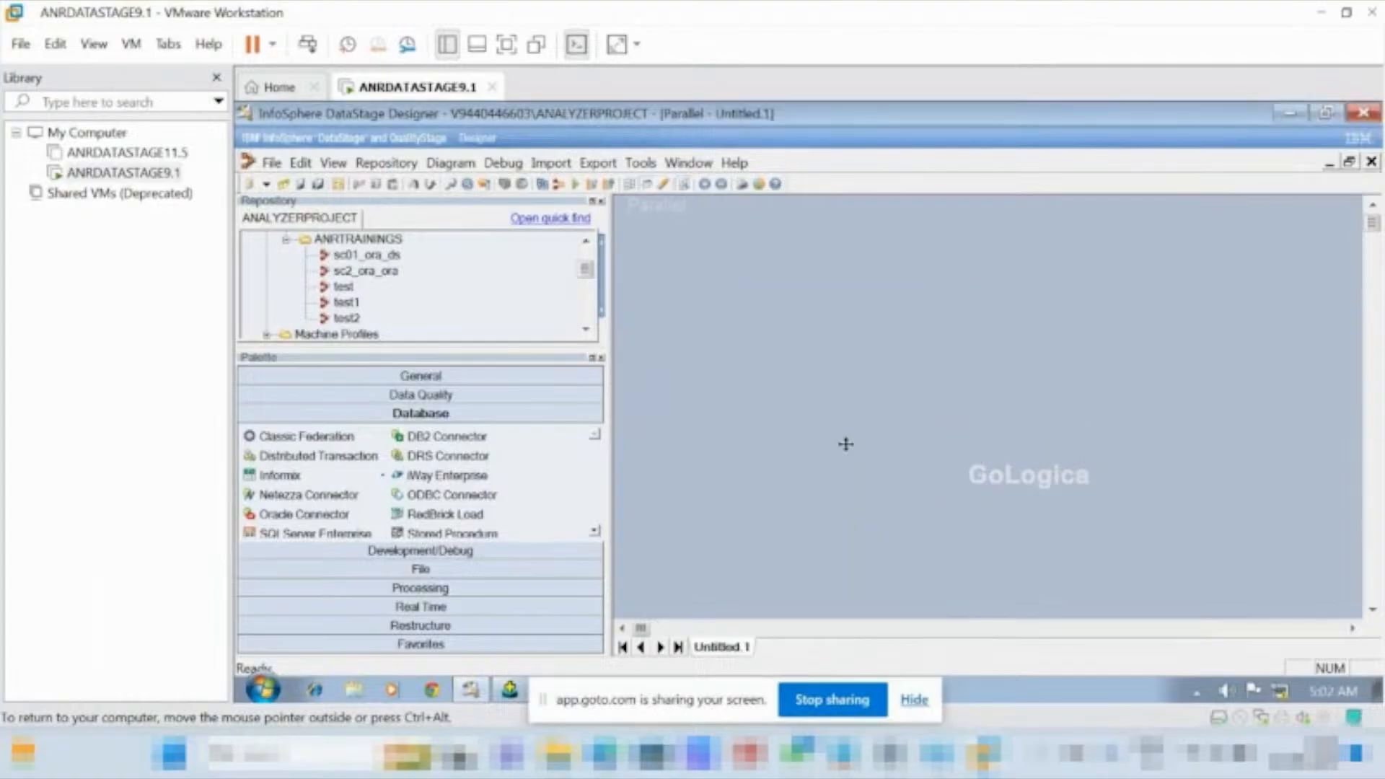
Create a new parallel job.
left_click(271, 163)
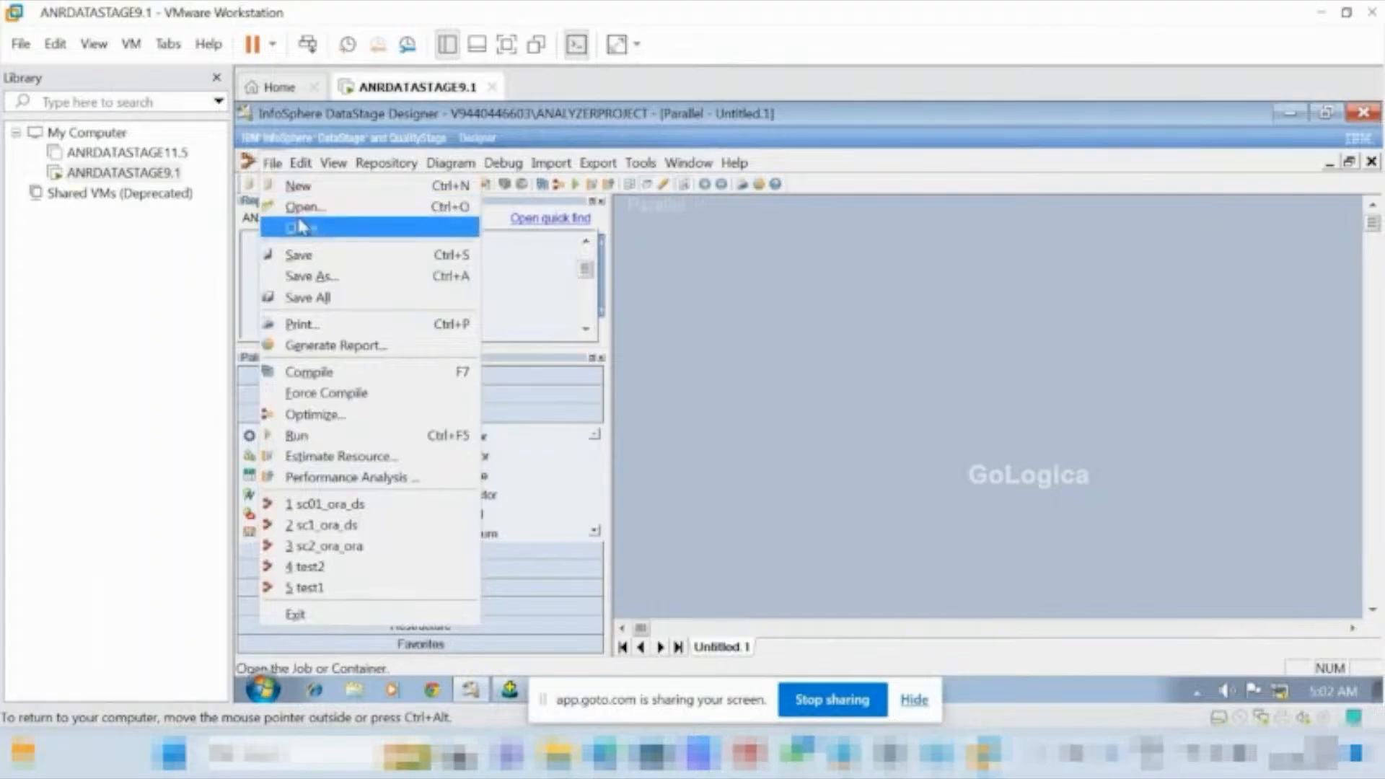
left_click(294, 186)
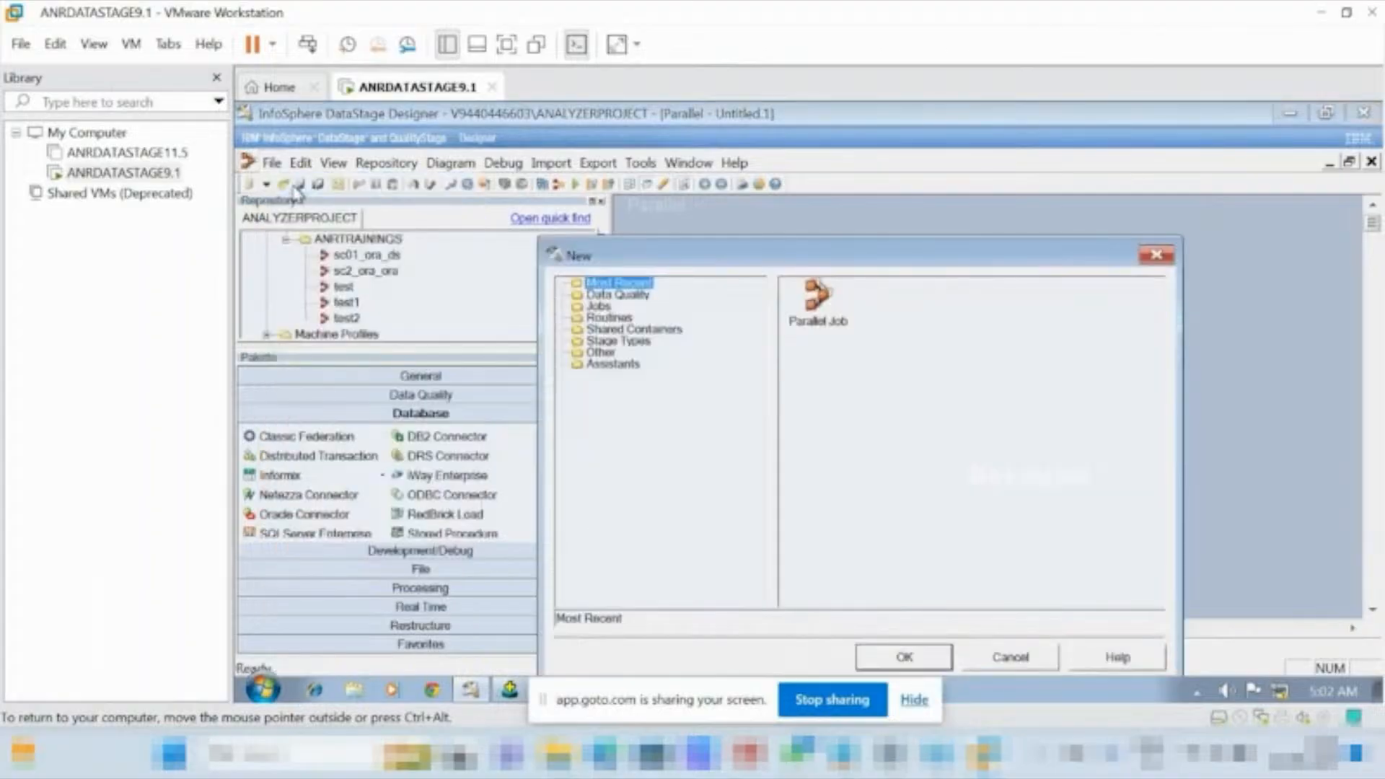
left_click(817, 301)
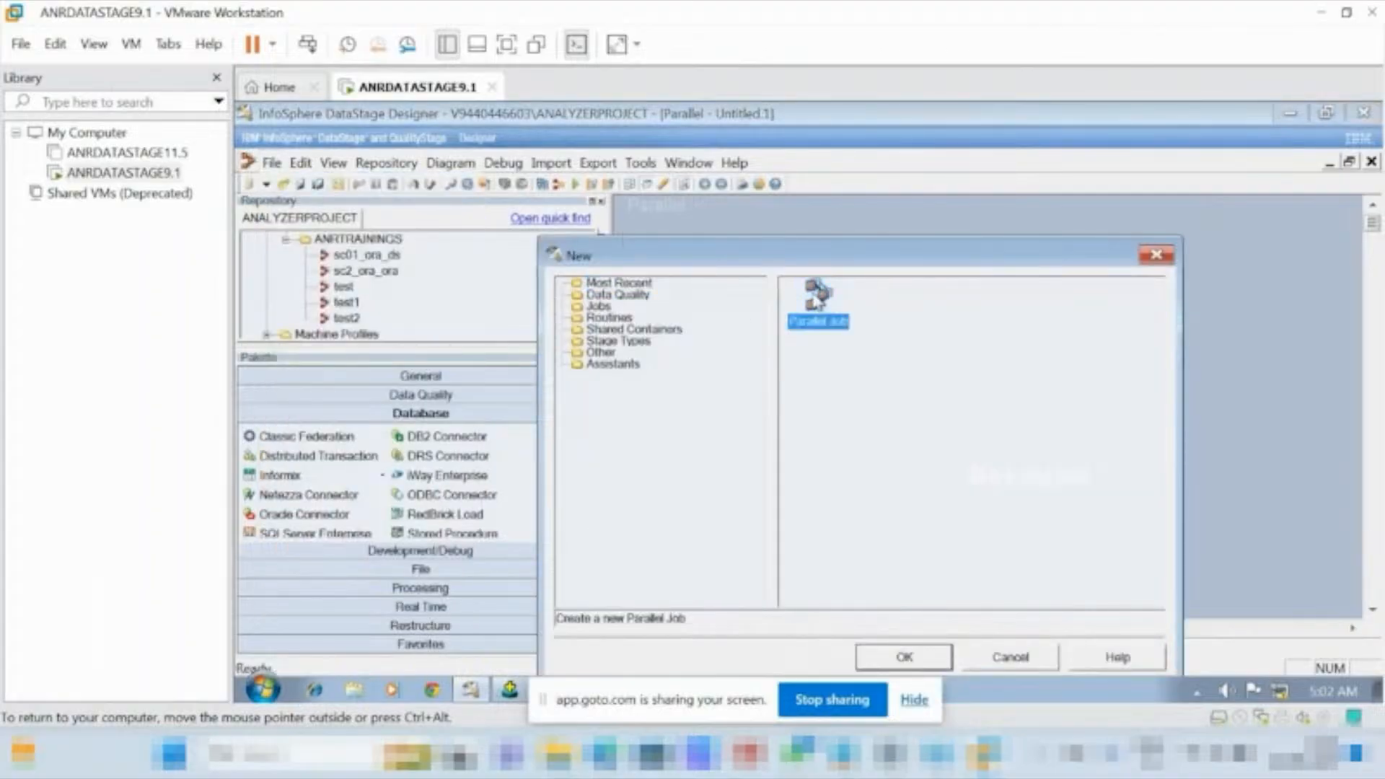
left_click(903, 655)
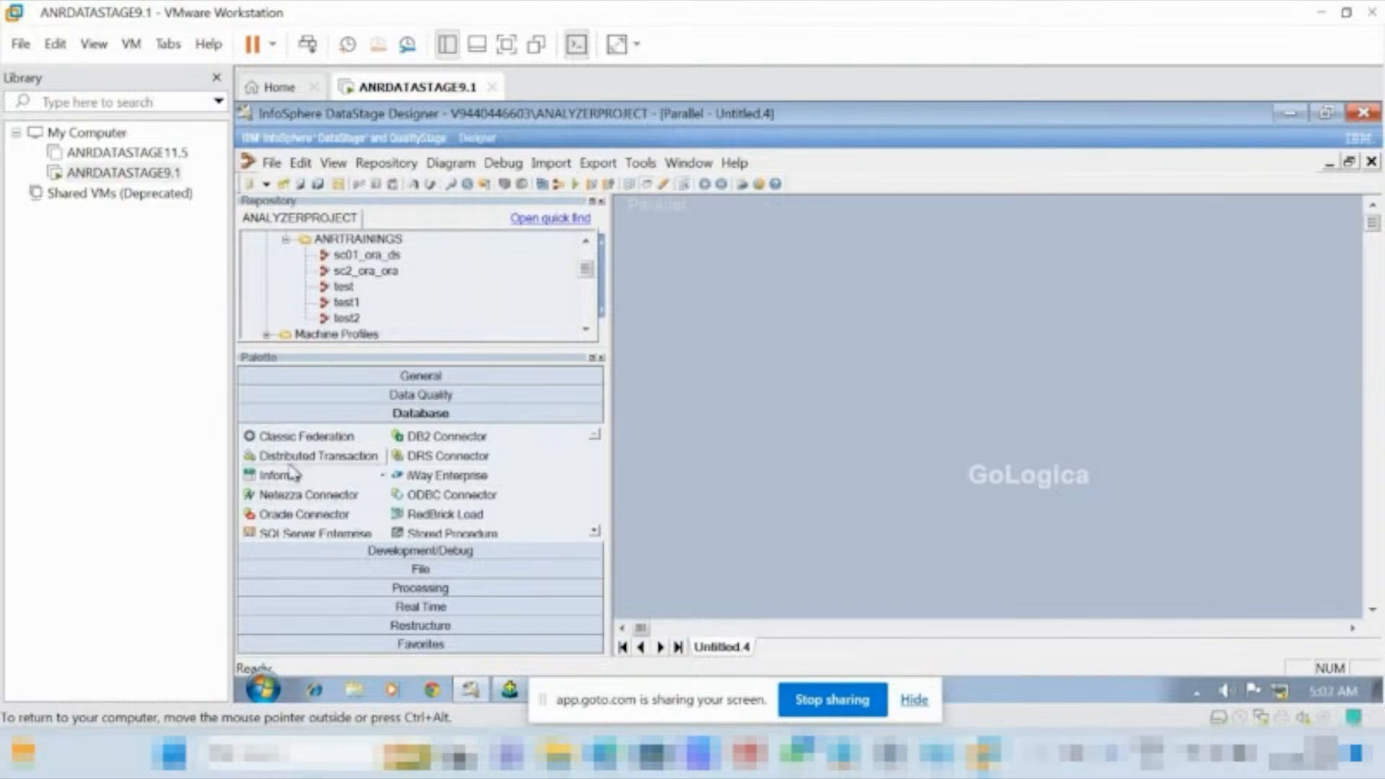
Place an Oracle Connector and a Sequential File stage to its right on the canvas, and link the connector to the file.
left_click_drag(301, 513, 759, 380)
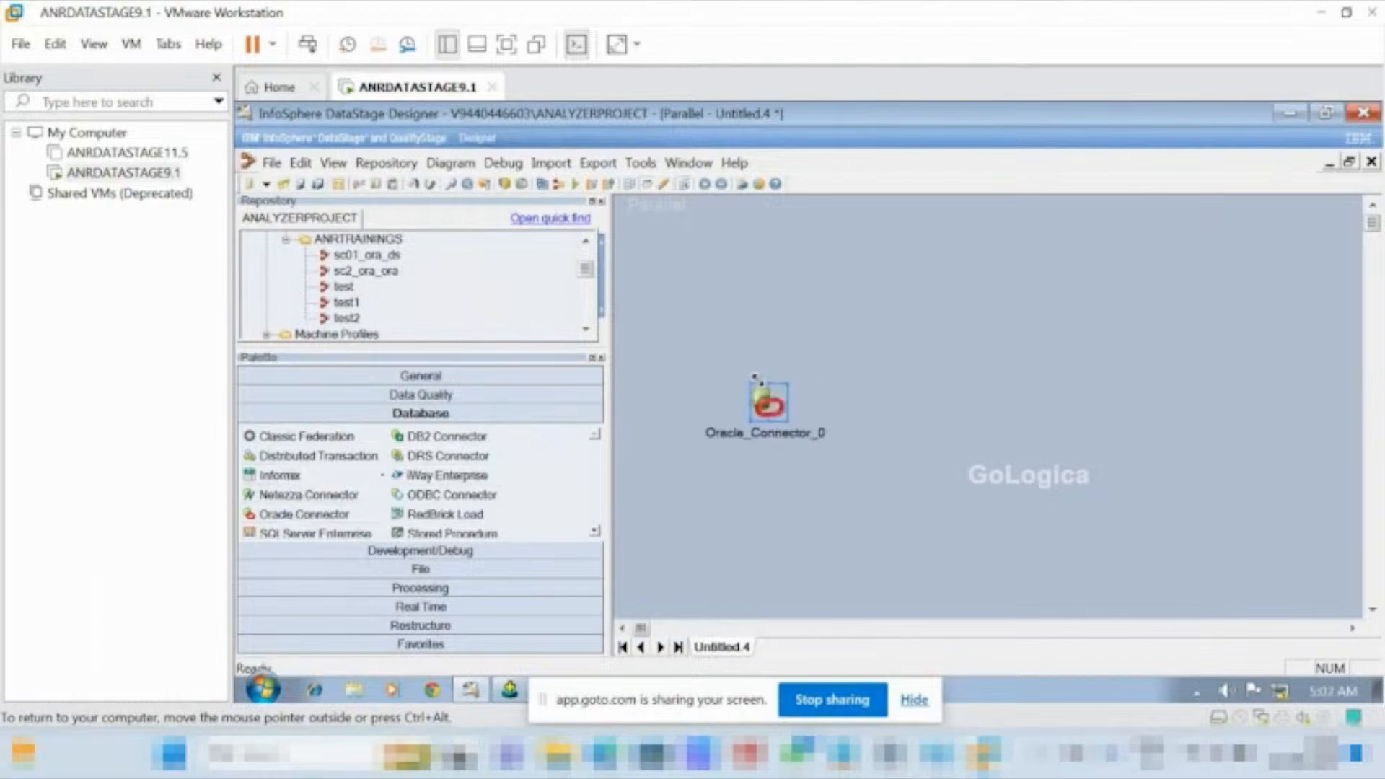
left_click(418, 570)
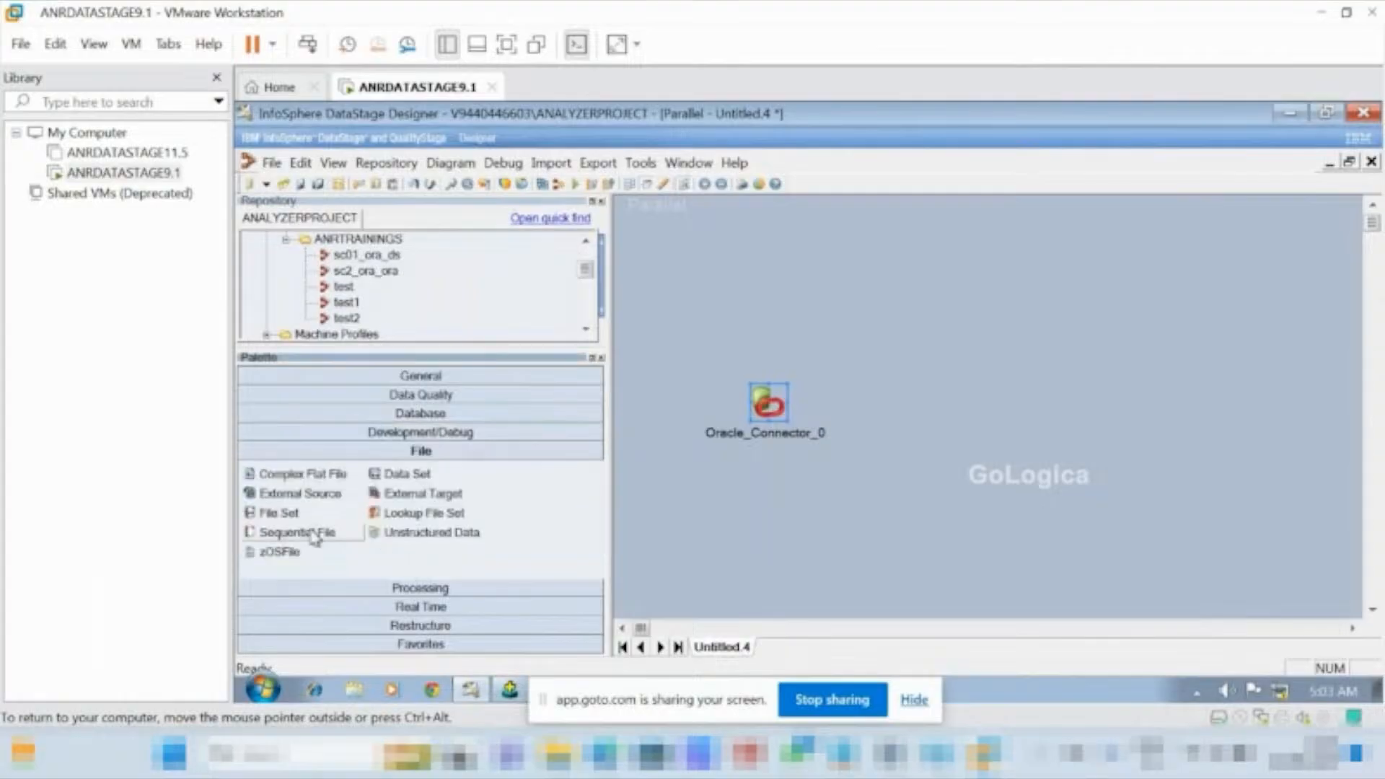
left_click_drag(314, 537, 972, 390)
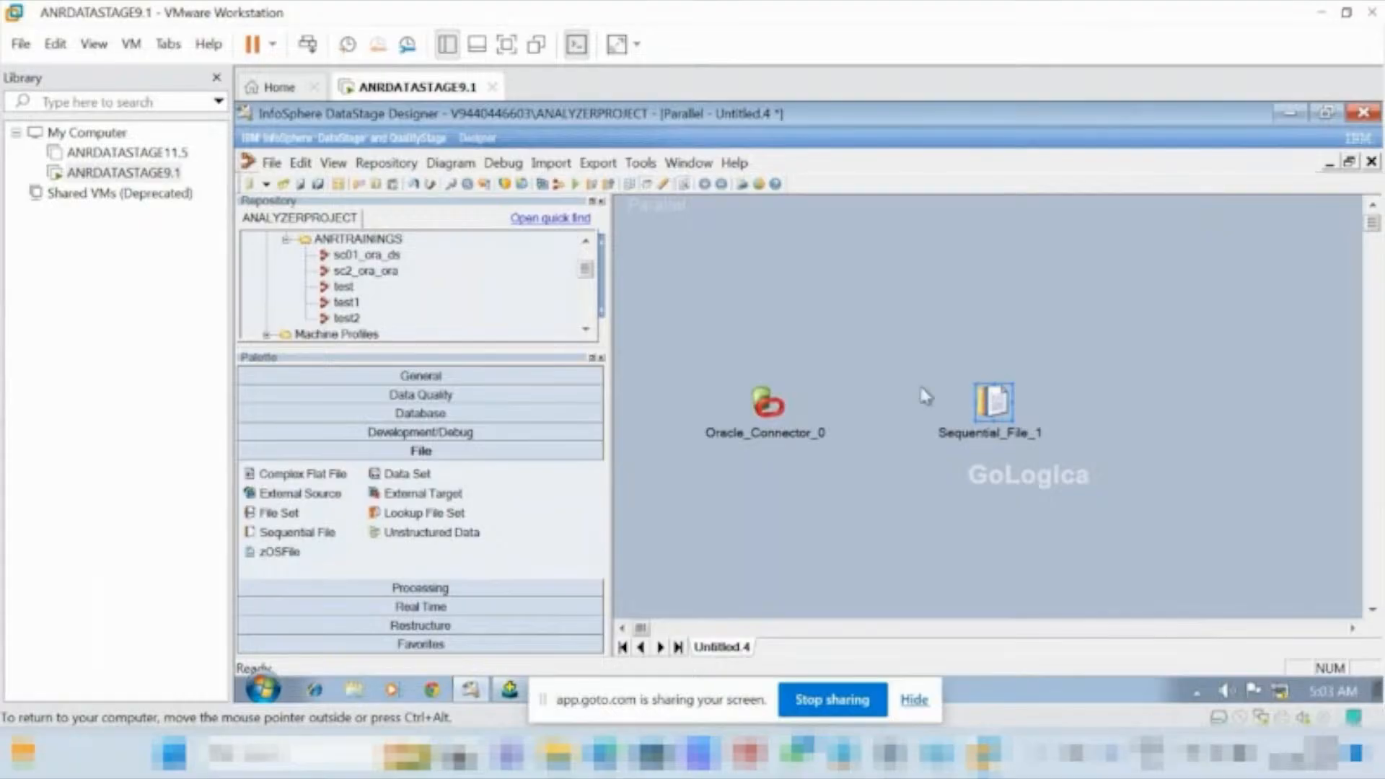
left_click(763, 418)
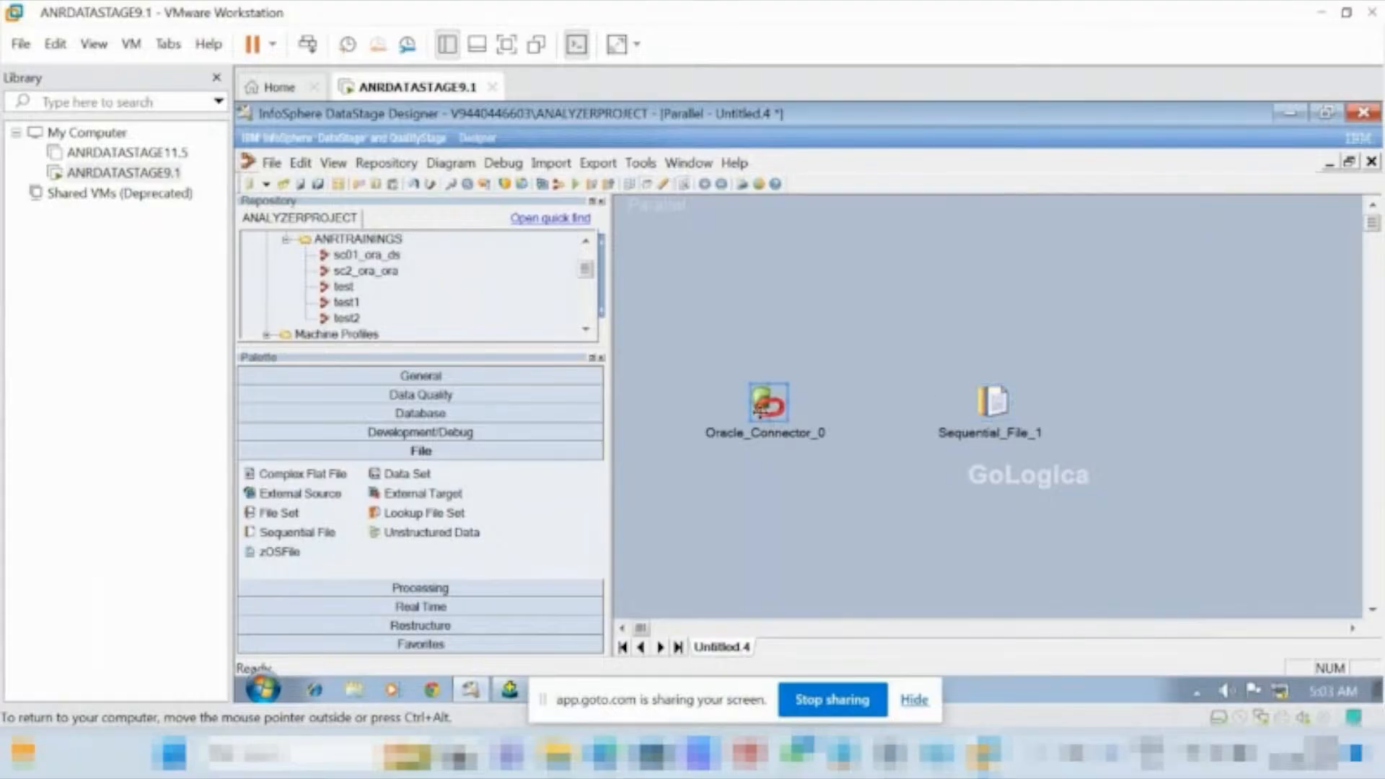
left_click(762, 412)
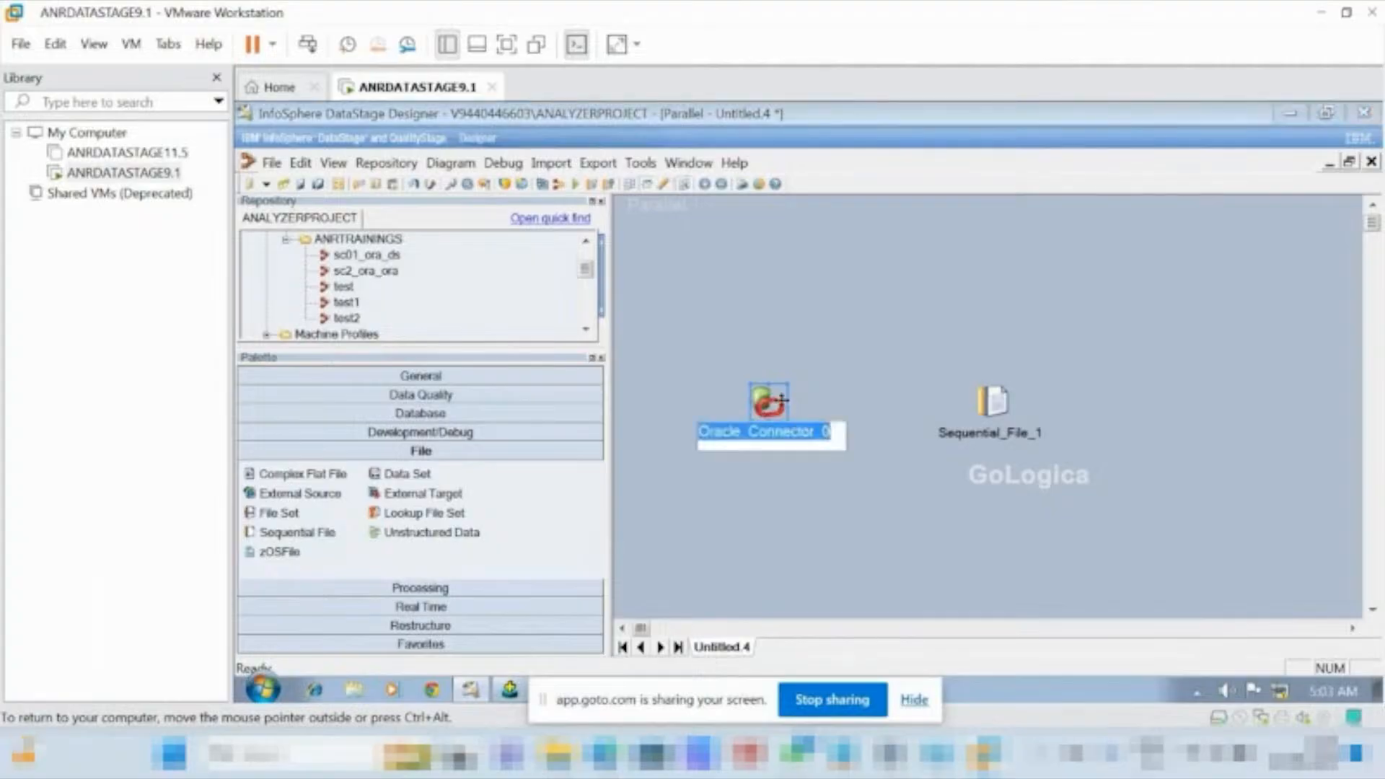
key("Return")
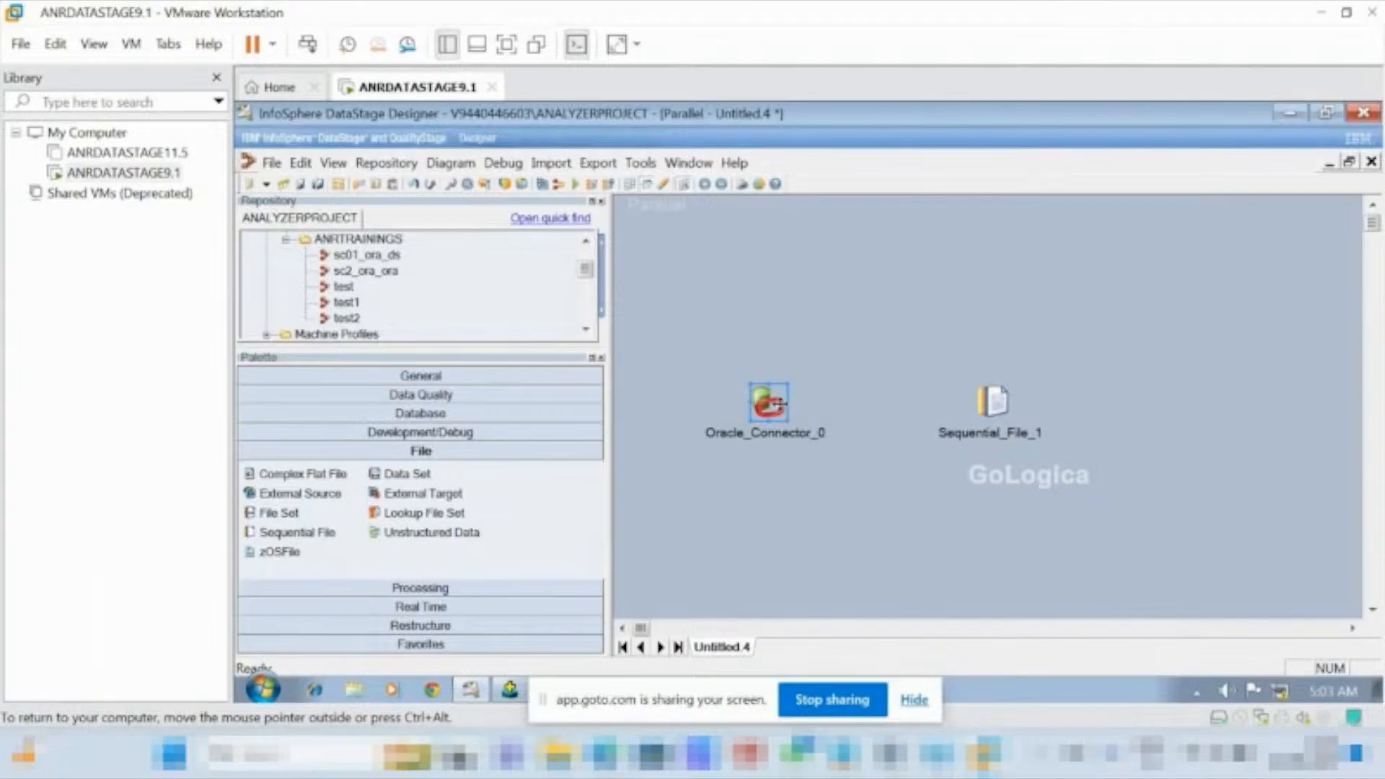
left_click_drag(789, 412, 998, 414)
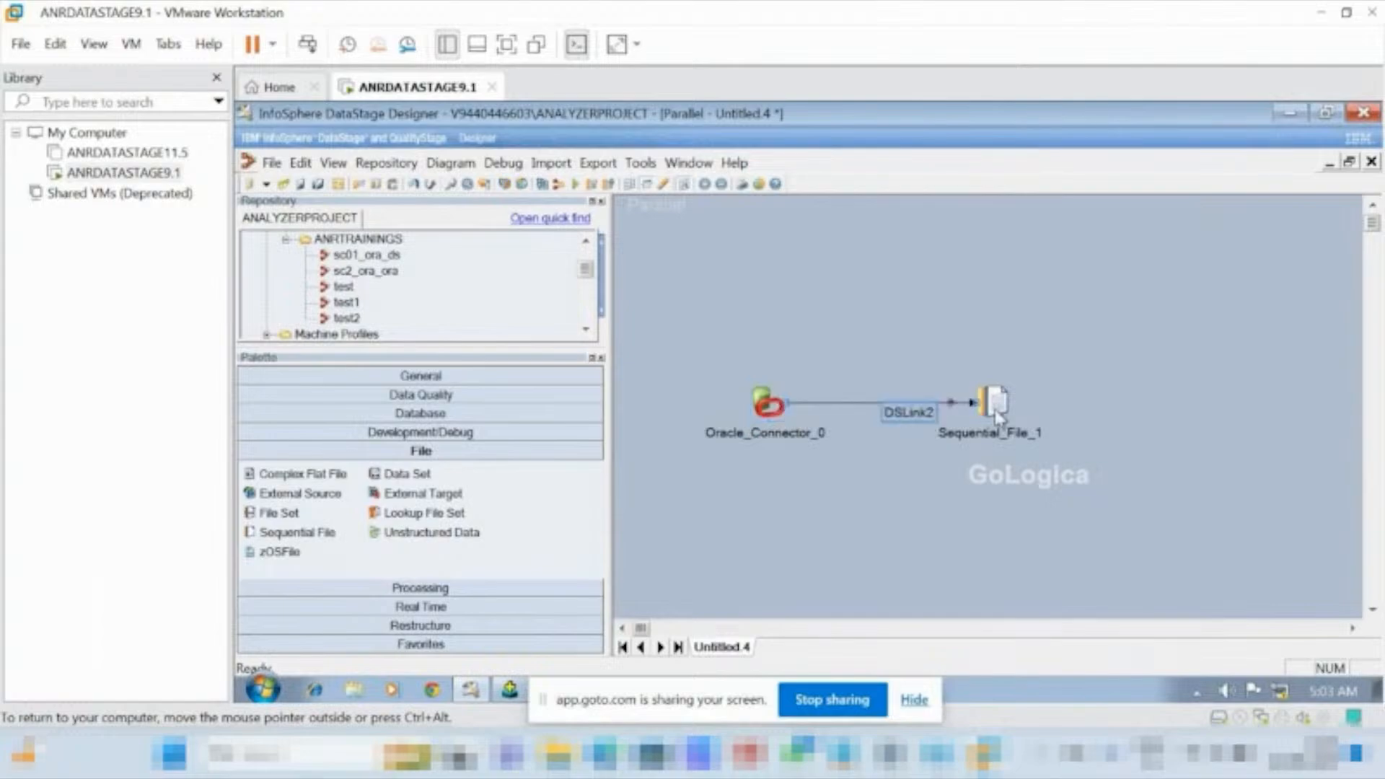
Open the Oracle Connector's properties, set the server to oracle, and enter the database username and password.
double_click(761, 413)
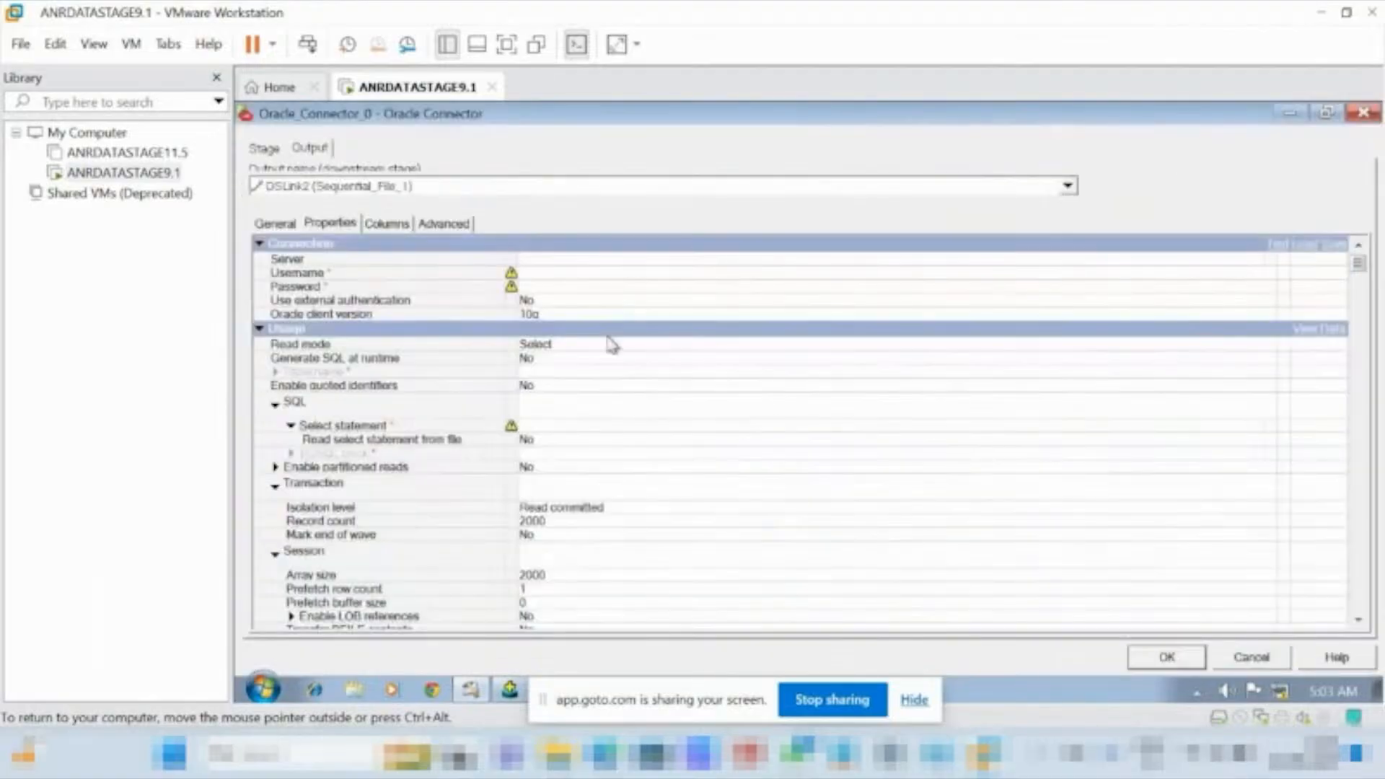
left_click(534, 261)
type("oracle")
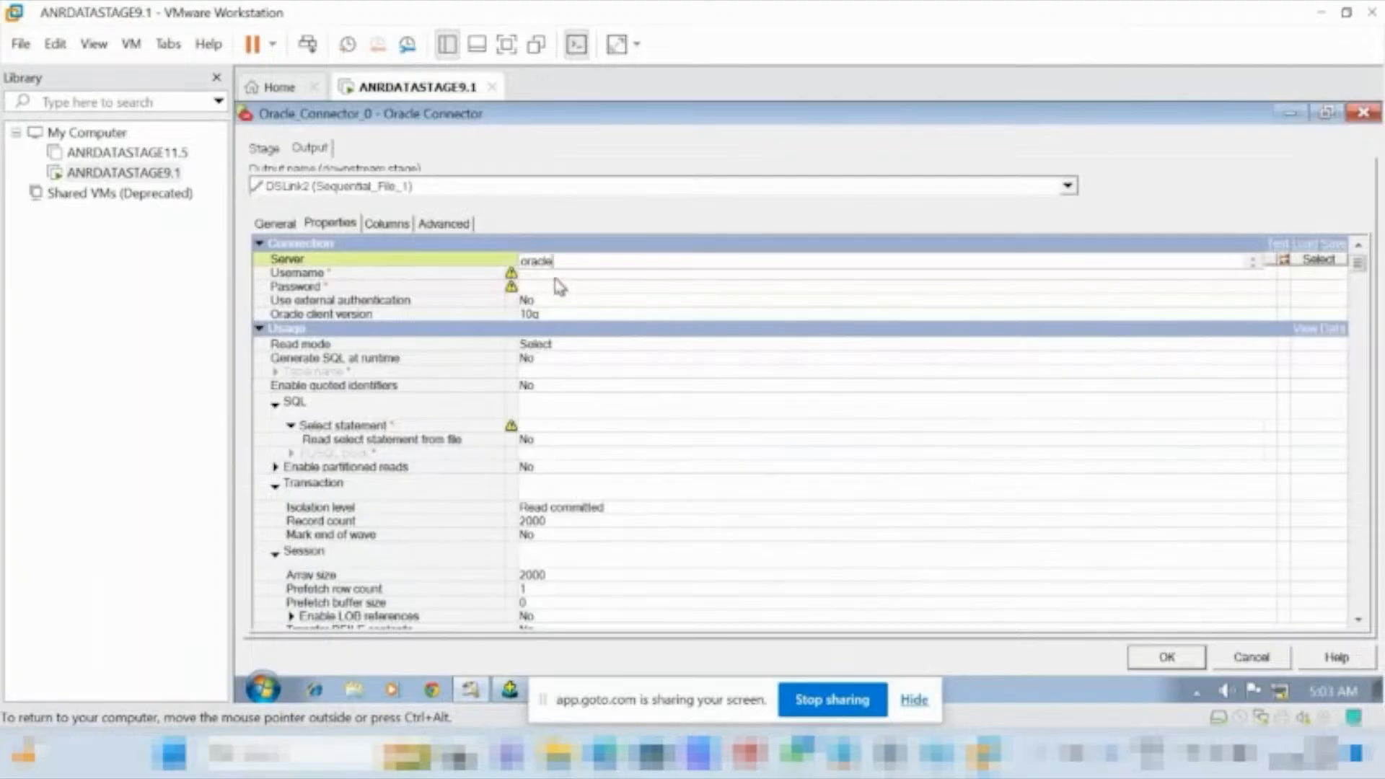
left_click(551, 274)
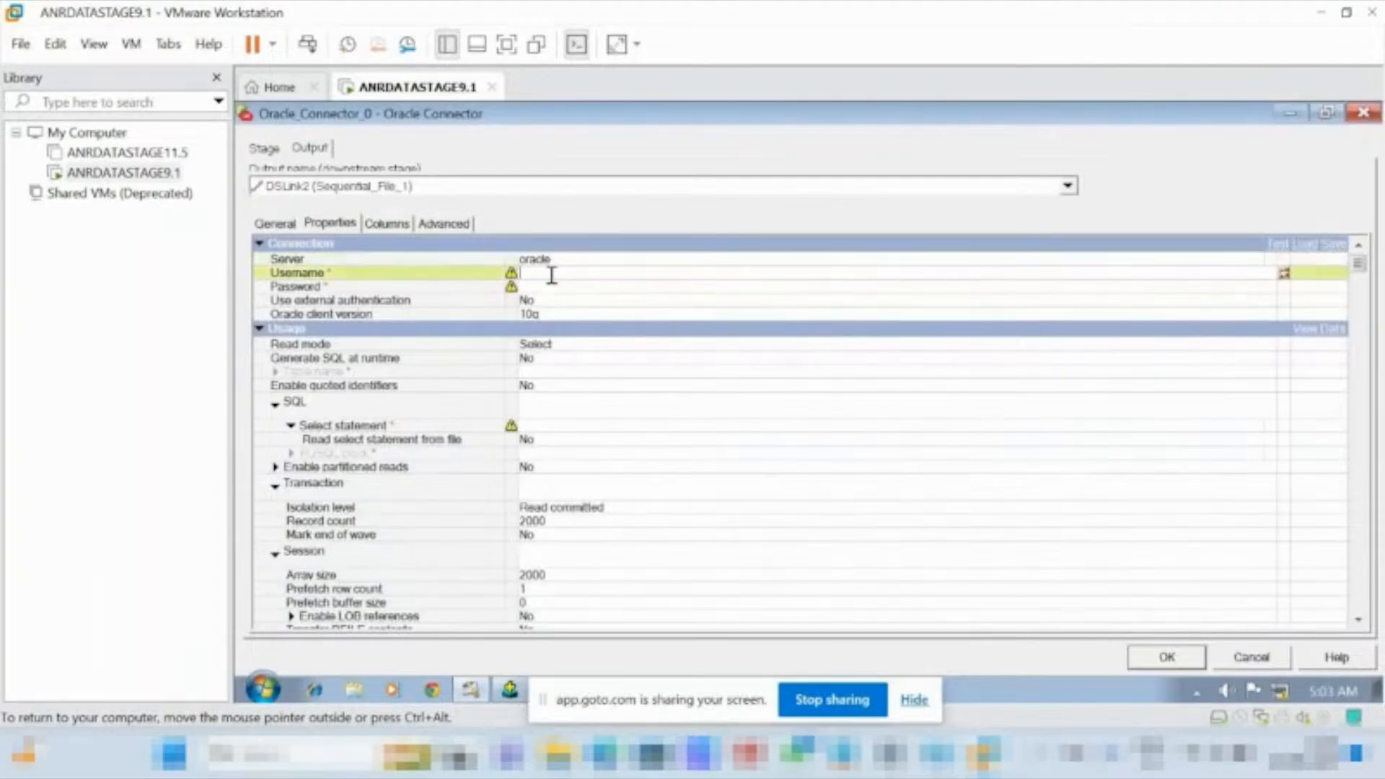
type("scott")
left_click(570, 285)
type("tiger")
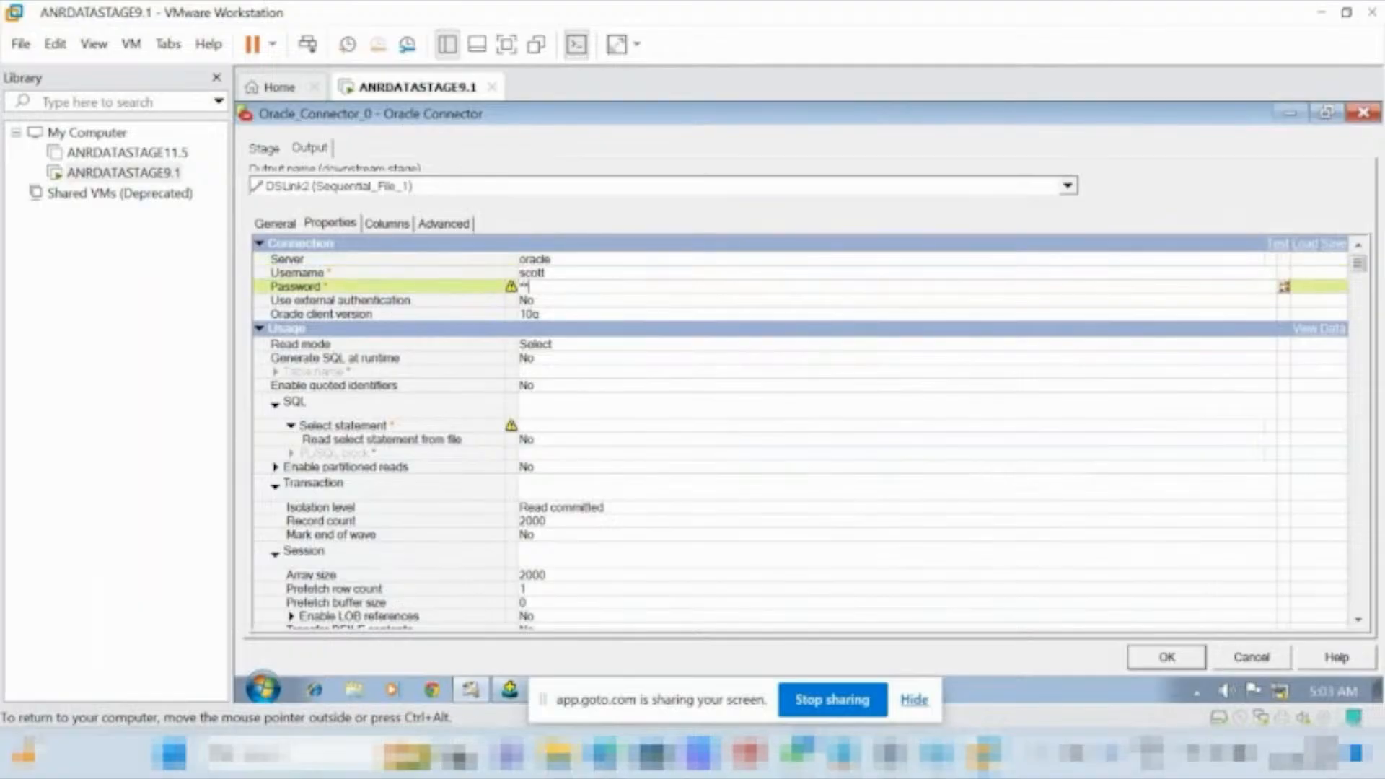
Set Generate SQL at runtime to Yes and the table name to emp for the Oracle Connector.
left_click(540, 362)
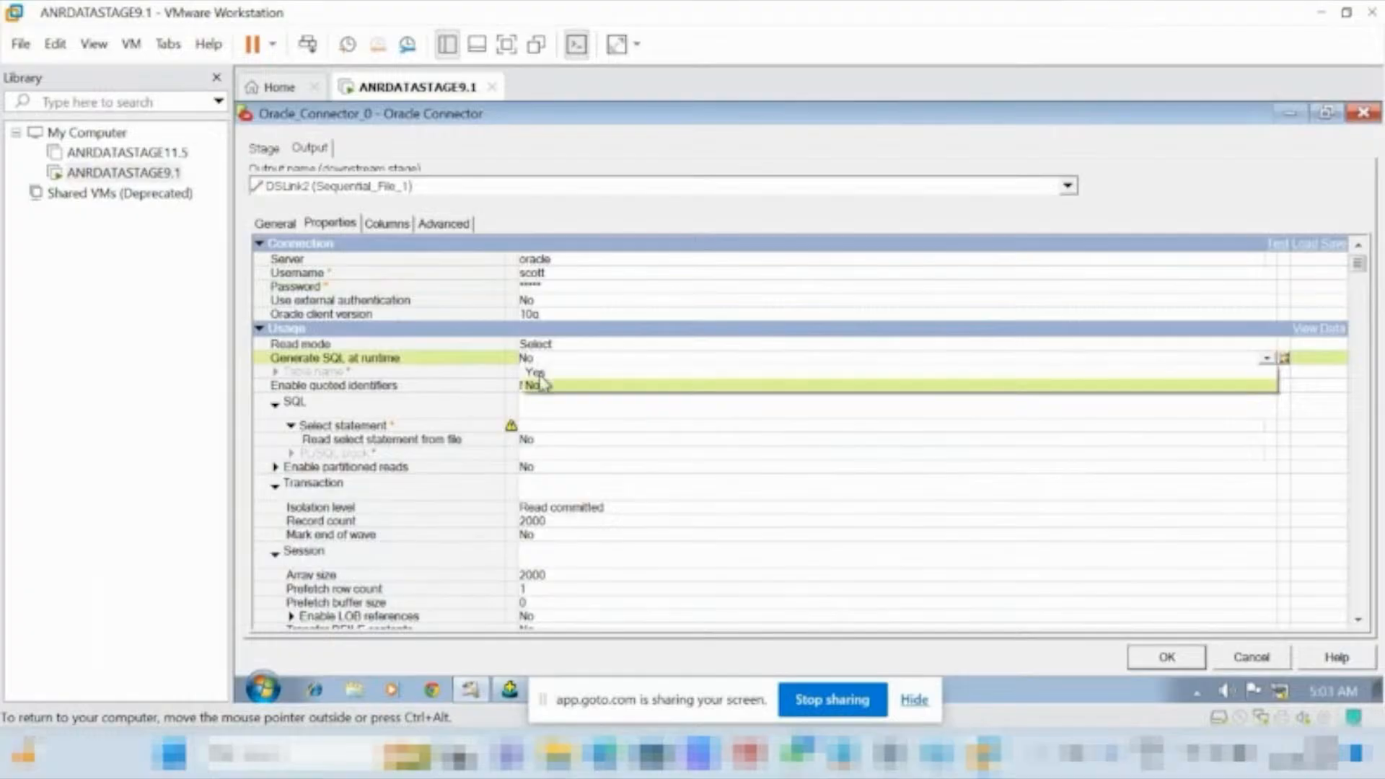
left_click(539, 373)
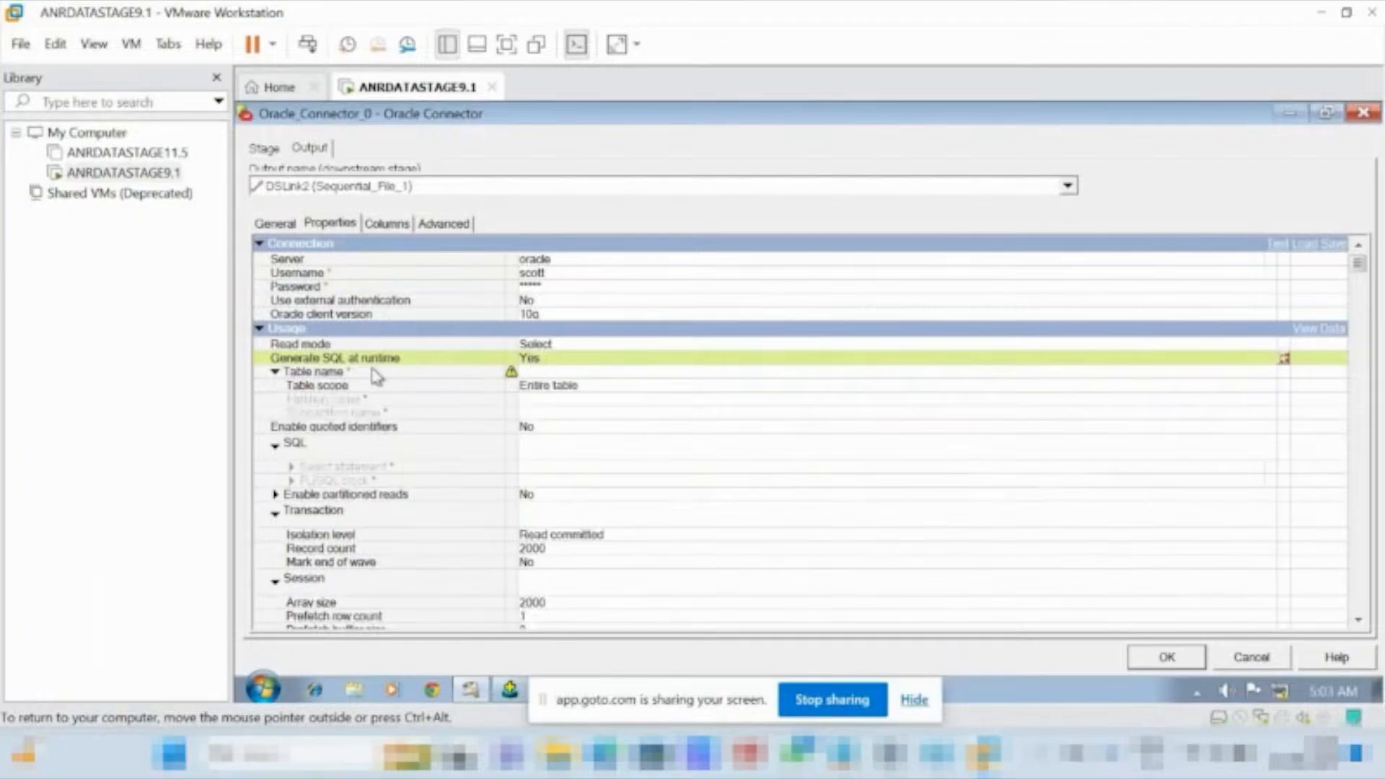
left_click(541, 372)
type("emp")
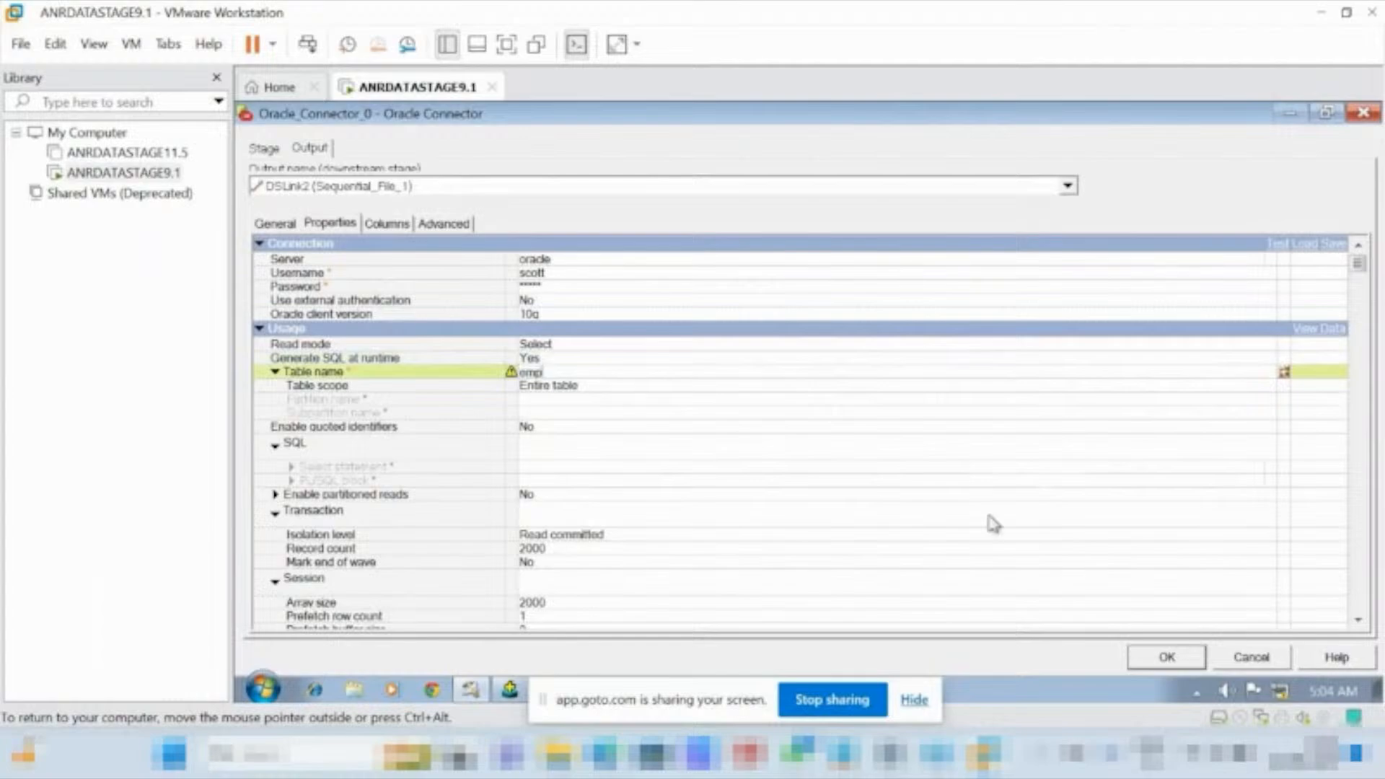
Load all columns of the ORAOCI9 table definition SCOTT.EMP into the connector's output, converting the data types to match earlier releases.
left_click(393, 228)
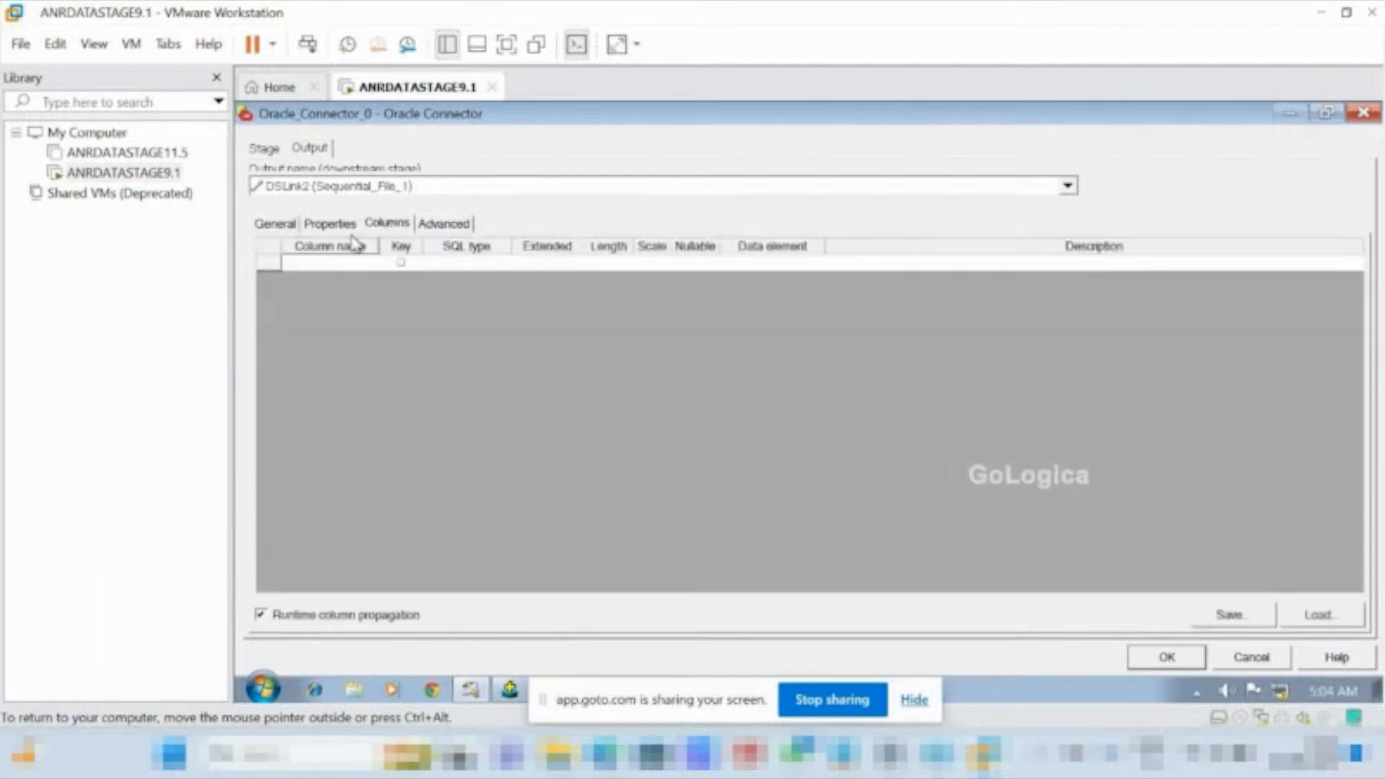
left_click(1329, 624)
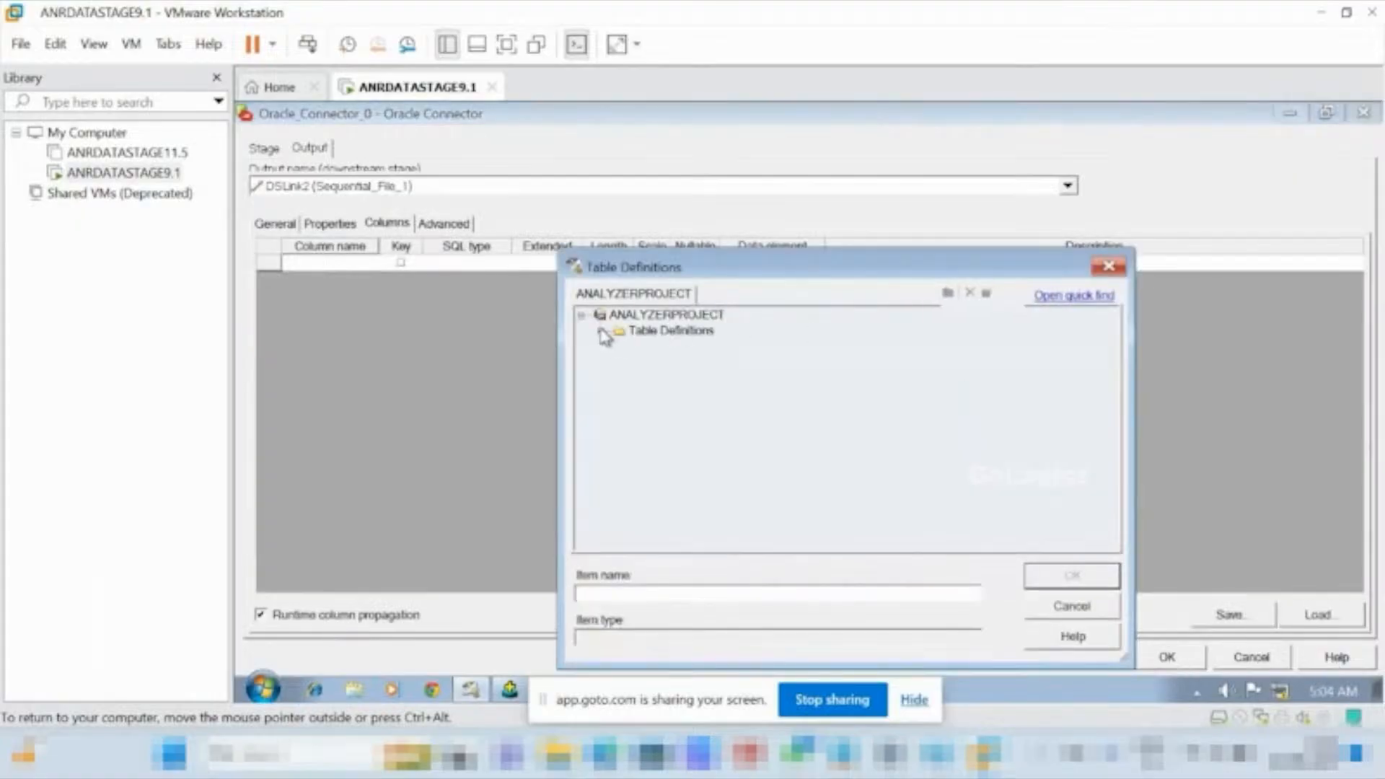
left_click(600, 331)
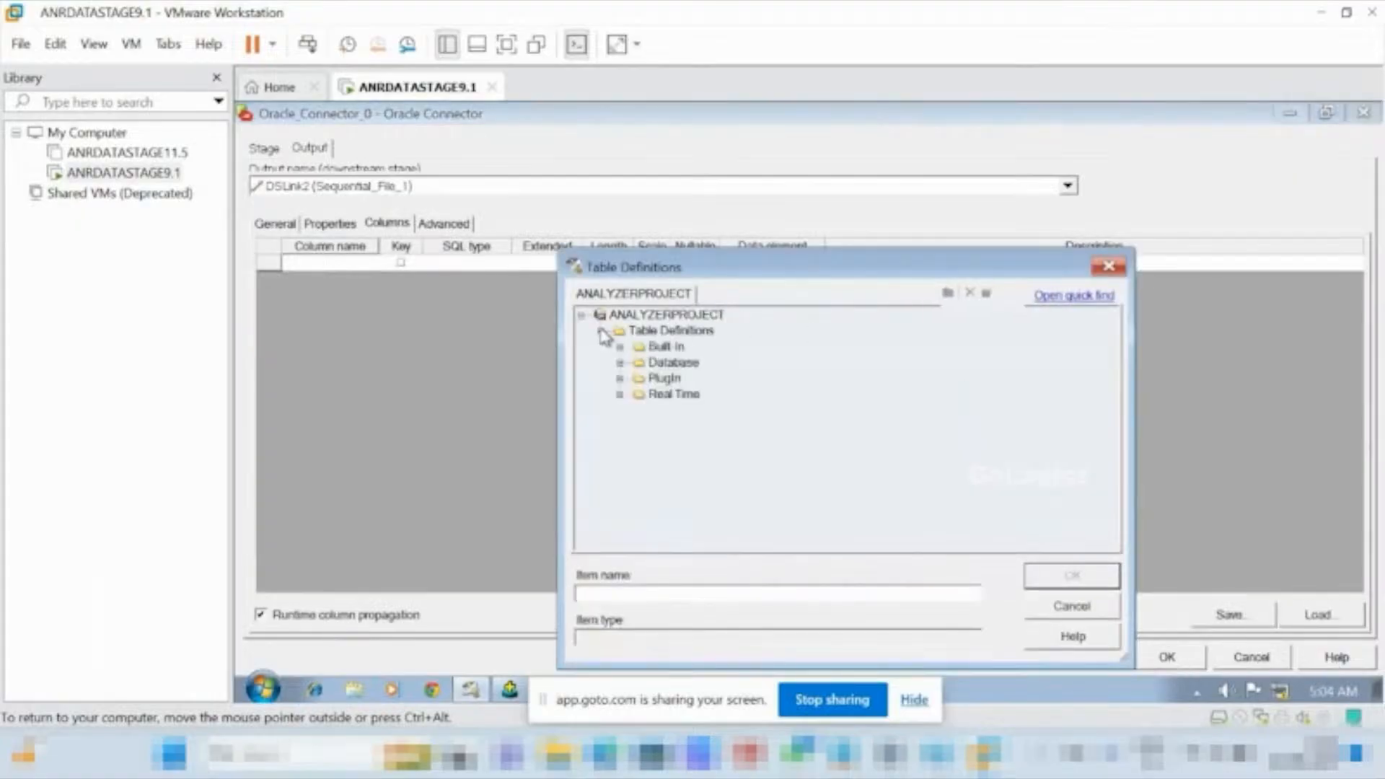
left_click(618, 378)
left_click(638, 394)
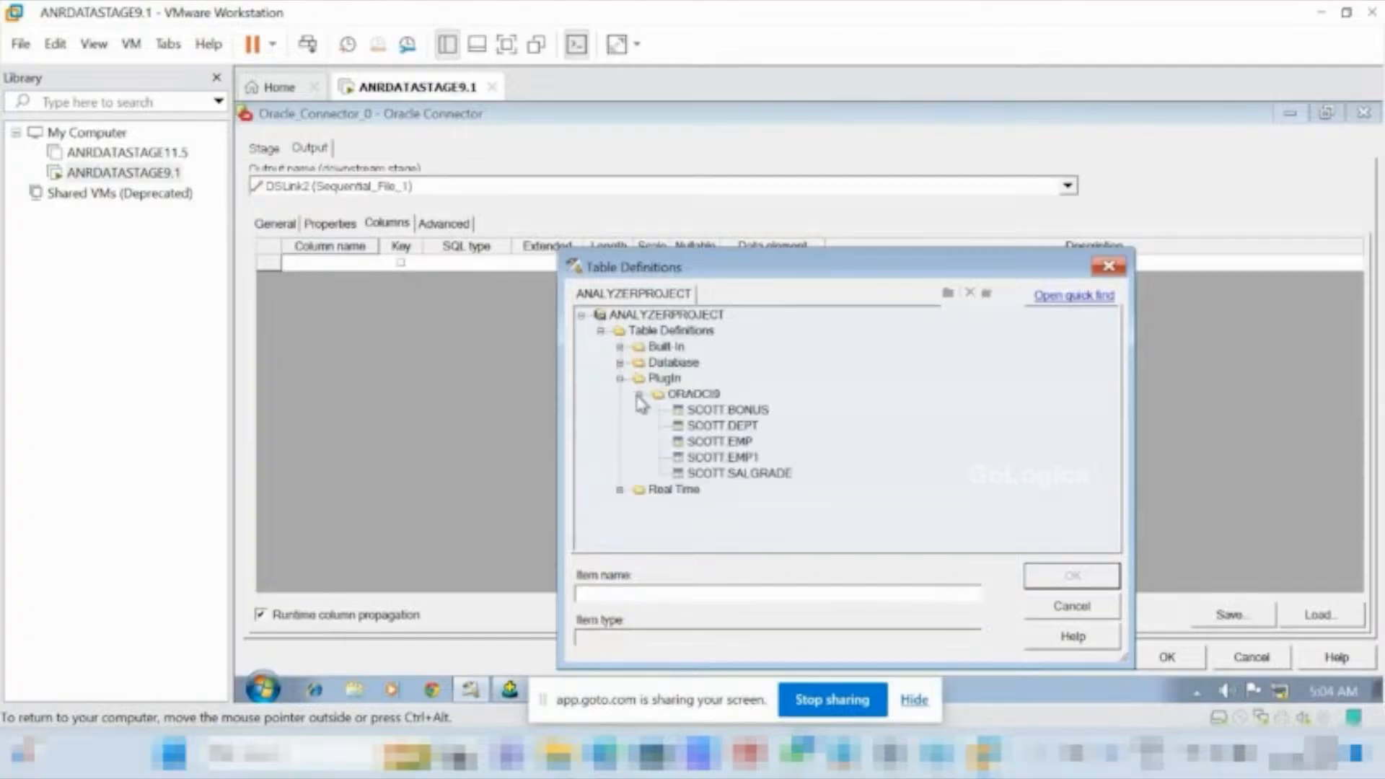
left_click(700, 441)
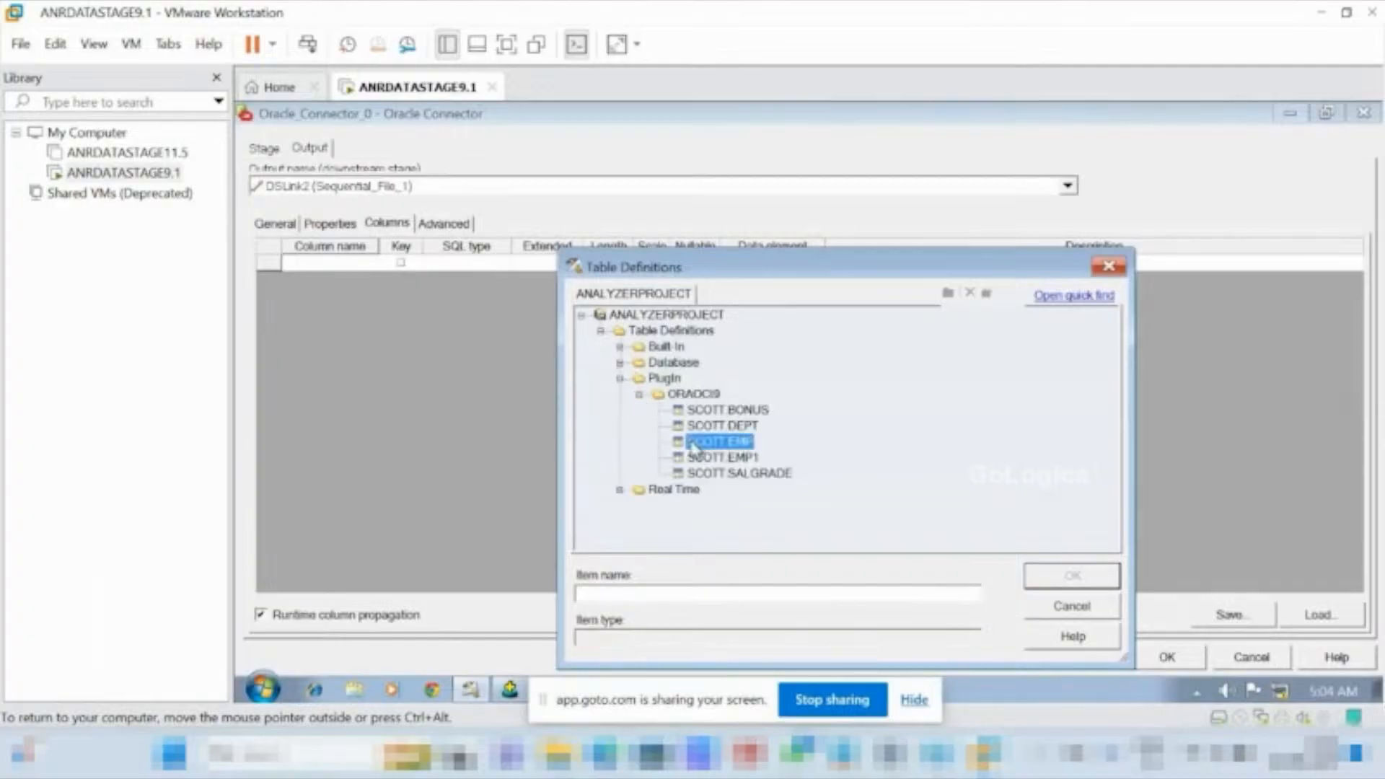
left_click(1068, 577)
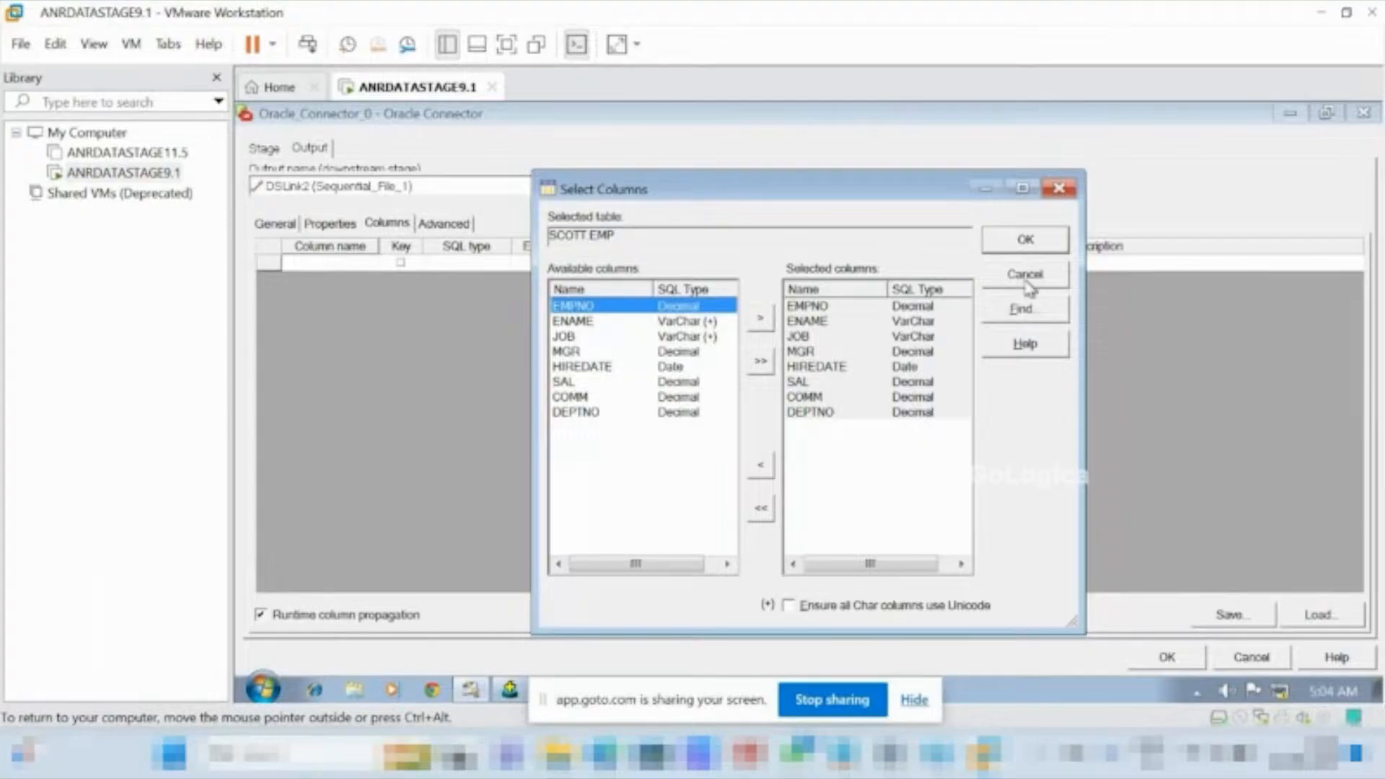
left_click(1025, 240)
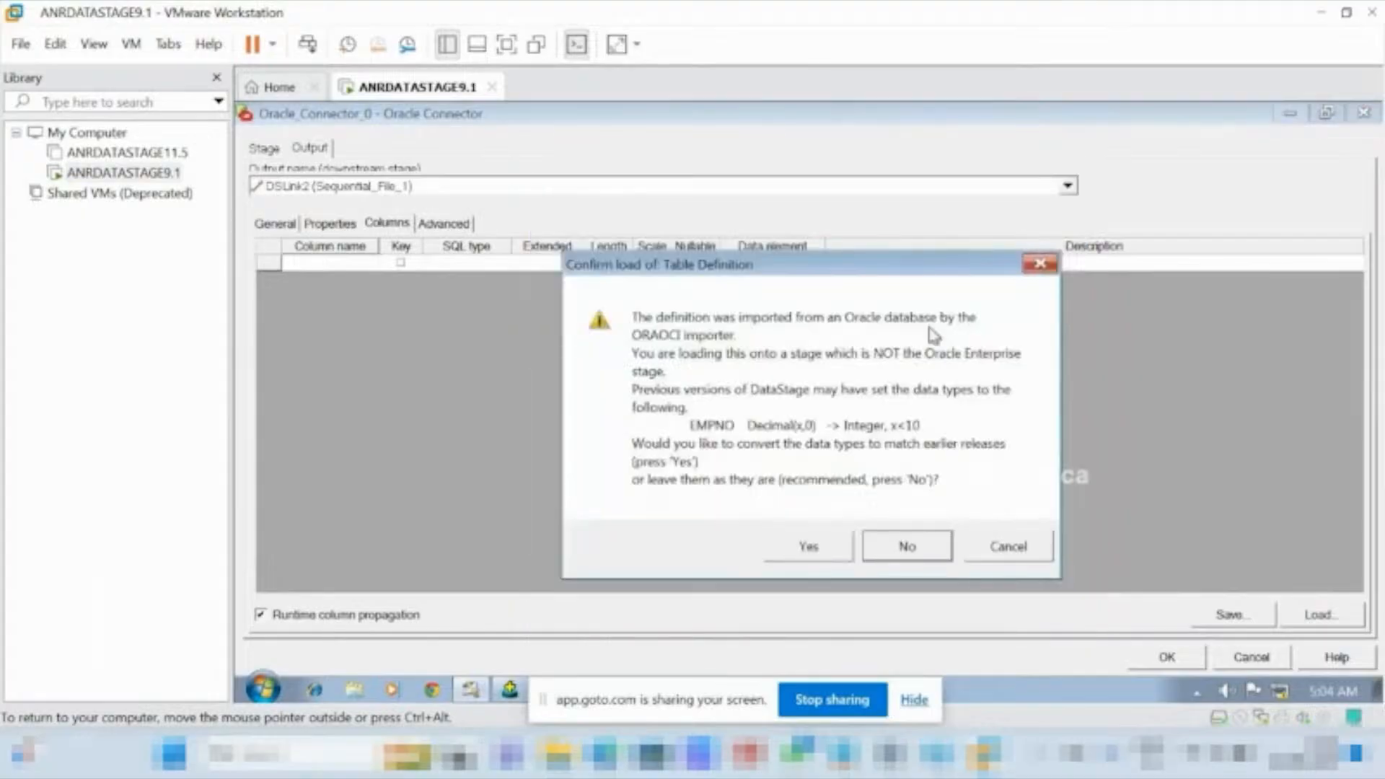
left_click(808, 550)
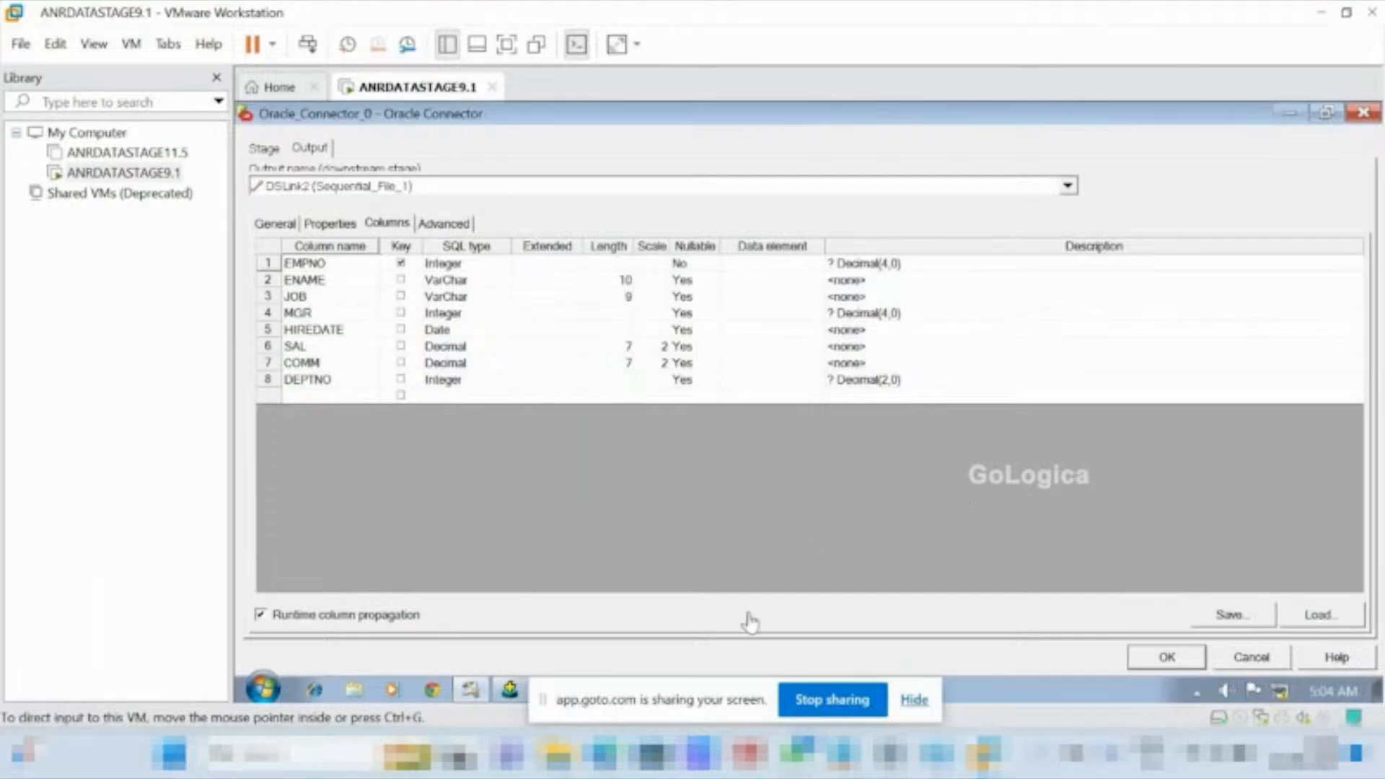
Accept the Oracle Connector settings and set the Sequential File stage's target file to c:\sc3.txt.
left_click(1154, 657)
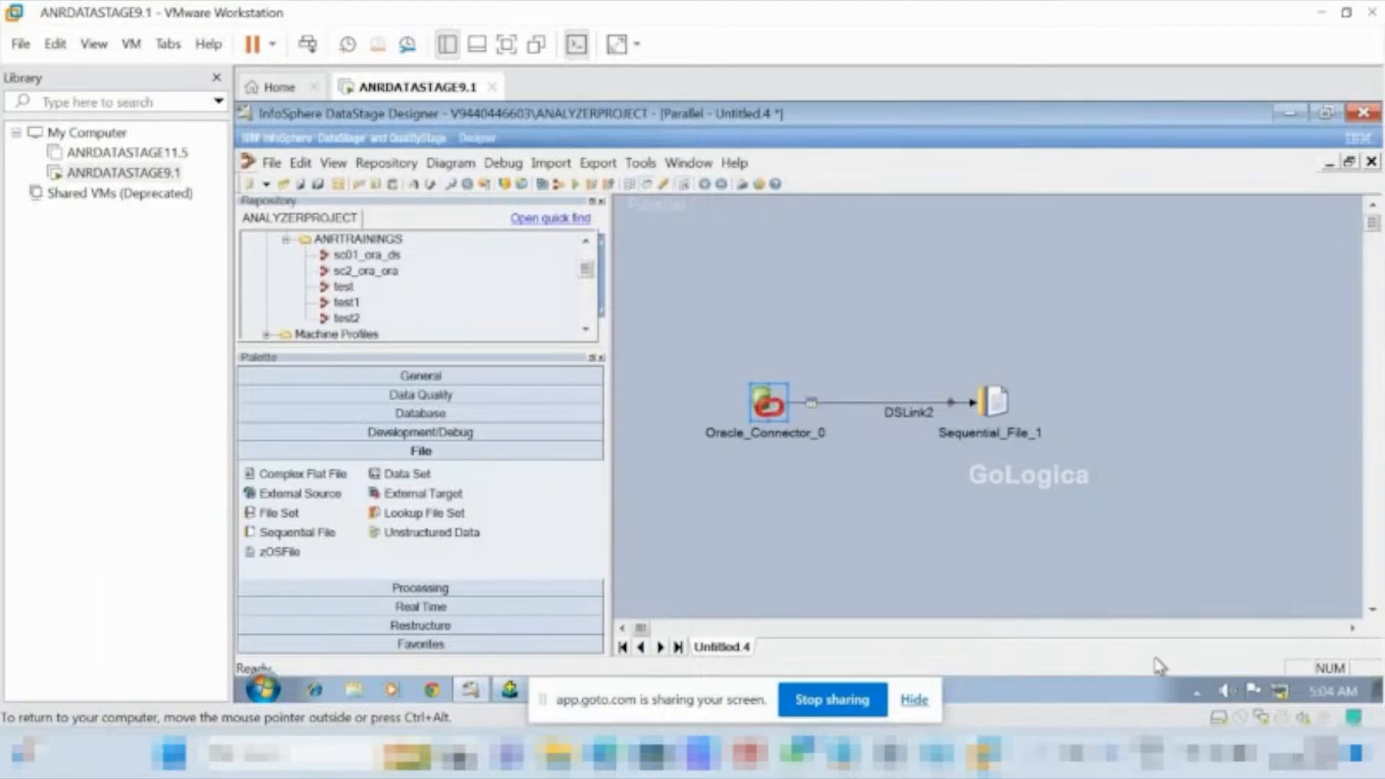
left_click(993, 401)
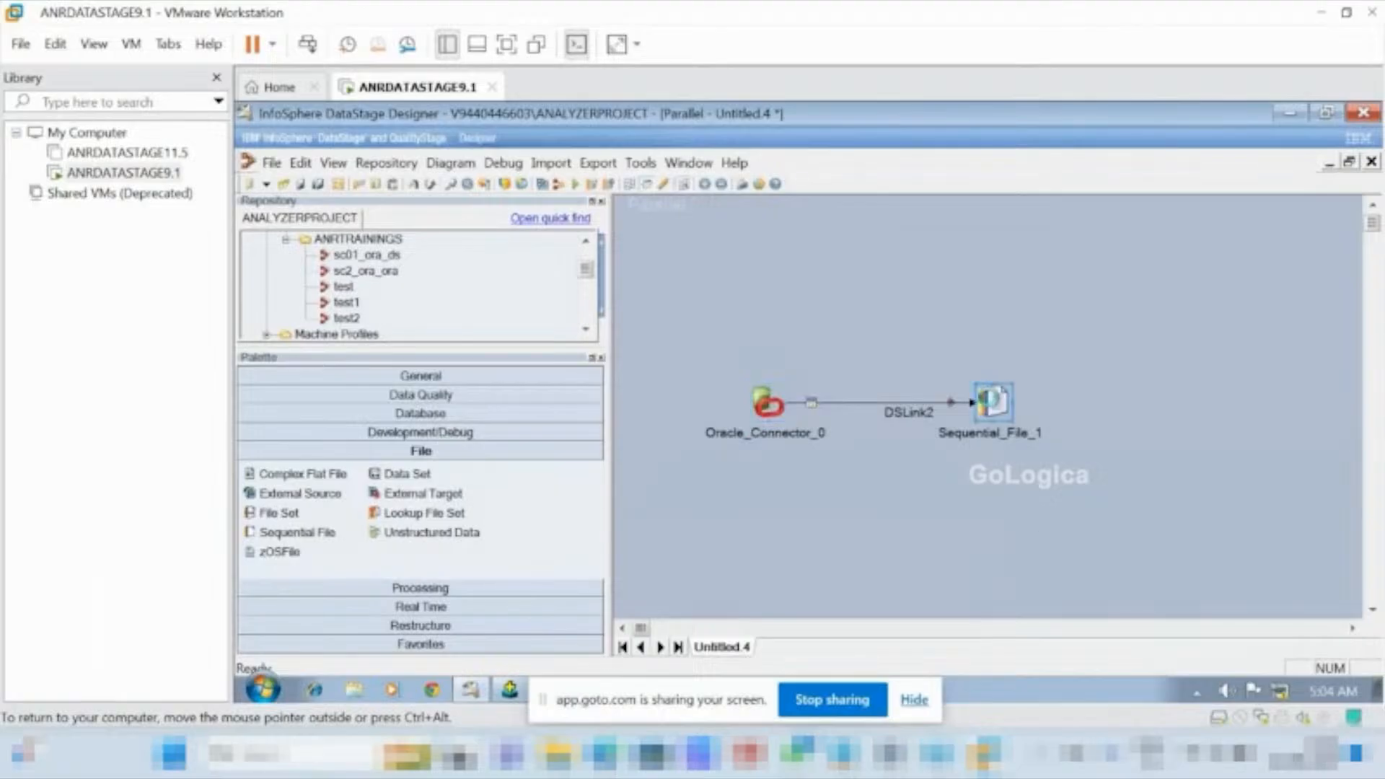
double_click(993, 401)
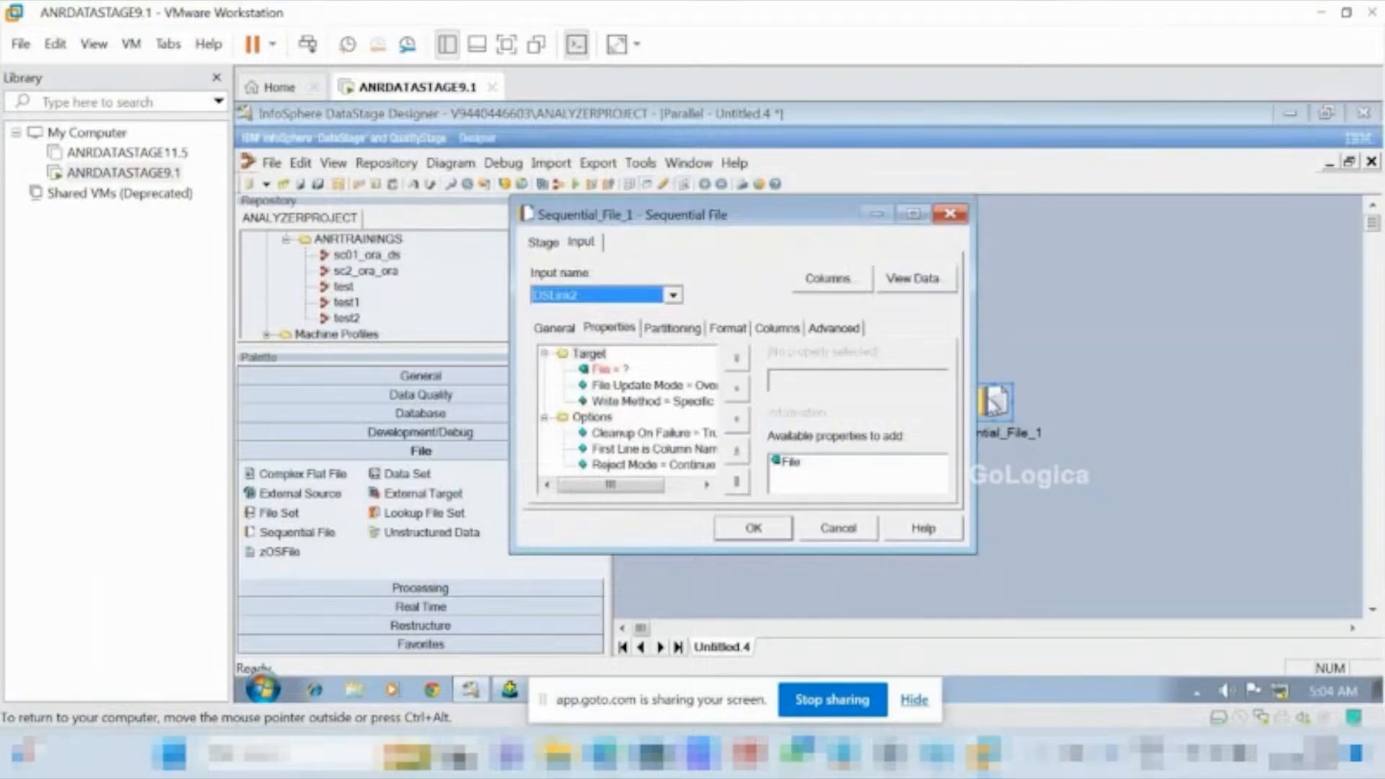
left_click(915, 212)
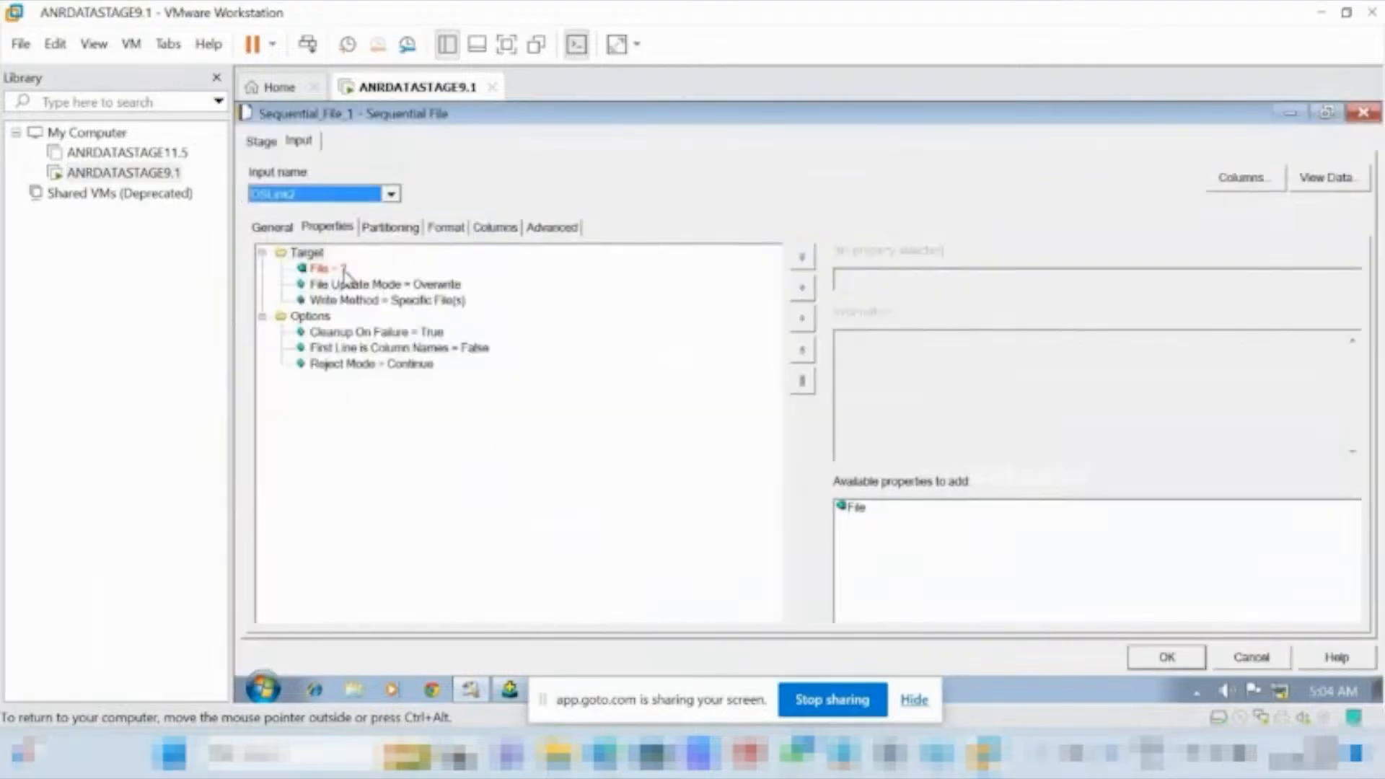
left_click(321, 269)
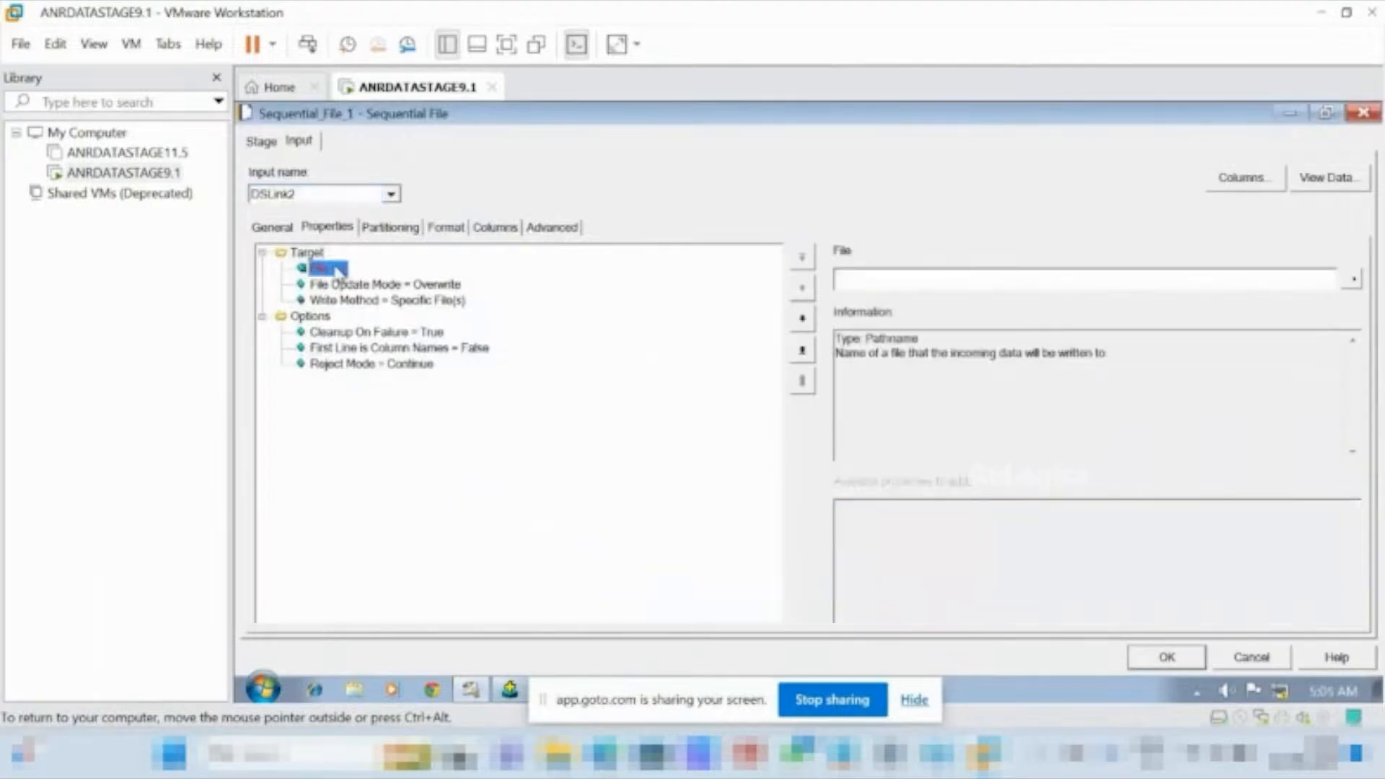
left_click(866, 280)
type("d'")
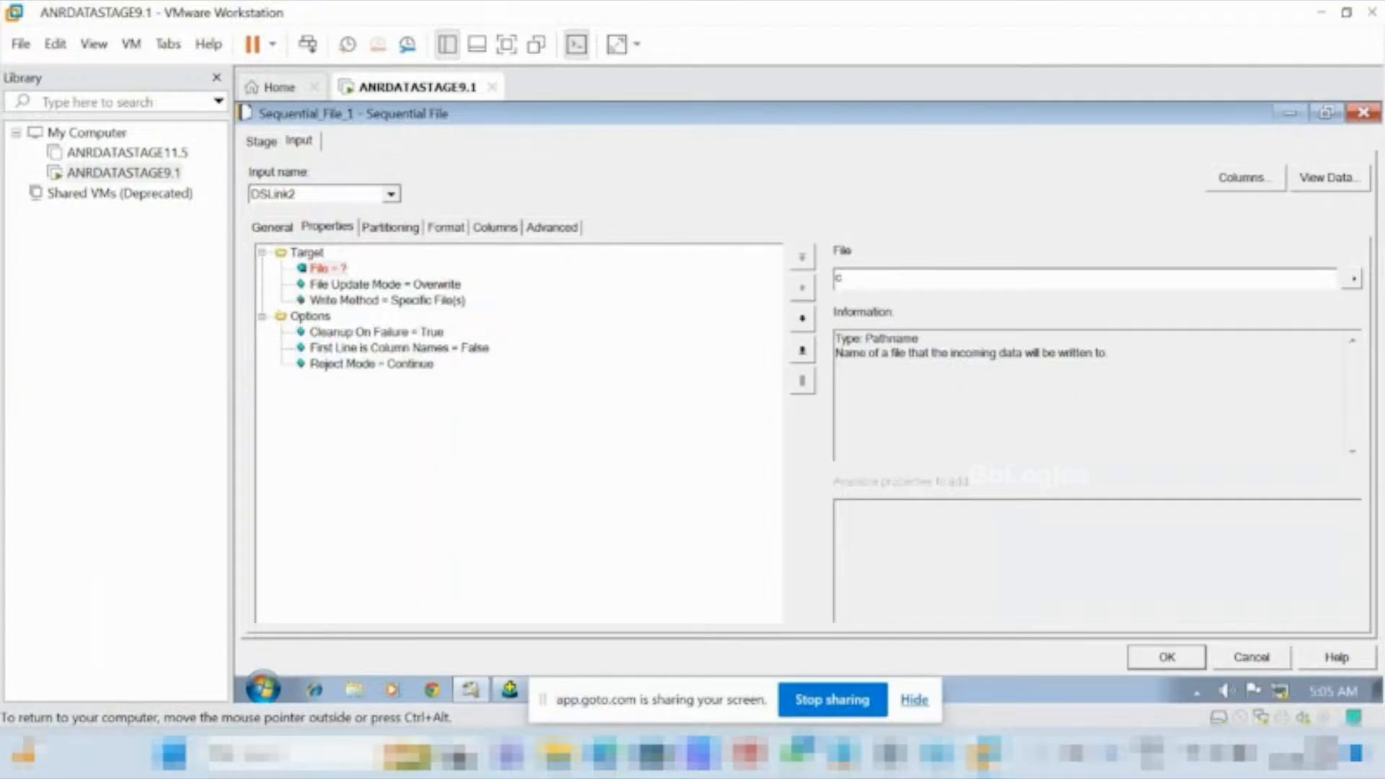
type(":")
type("\\sc3__tgt.txt")
left_click(887, 280)
key("BackSpace")
key("BackSpace")
key("BackSpace")
key("BackSpace")
left_click(1165, 657)
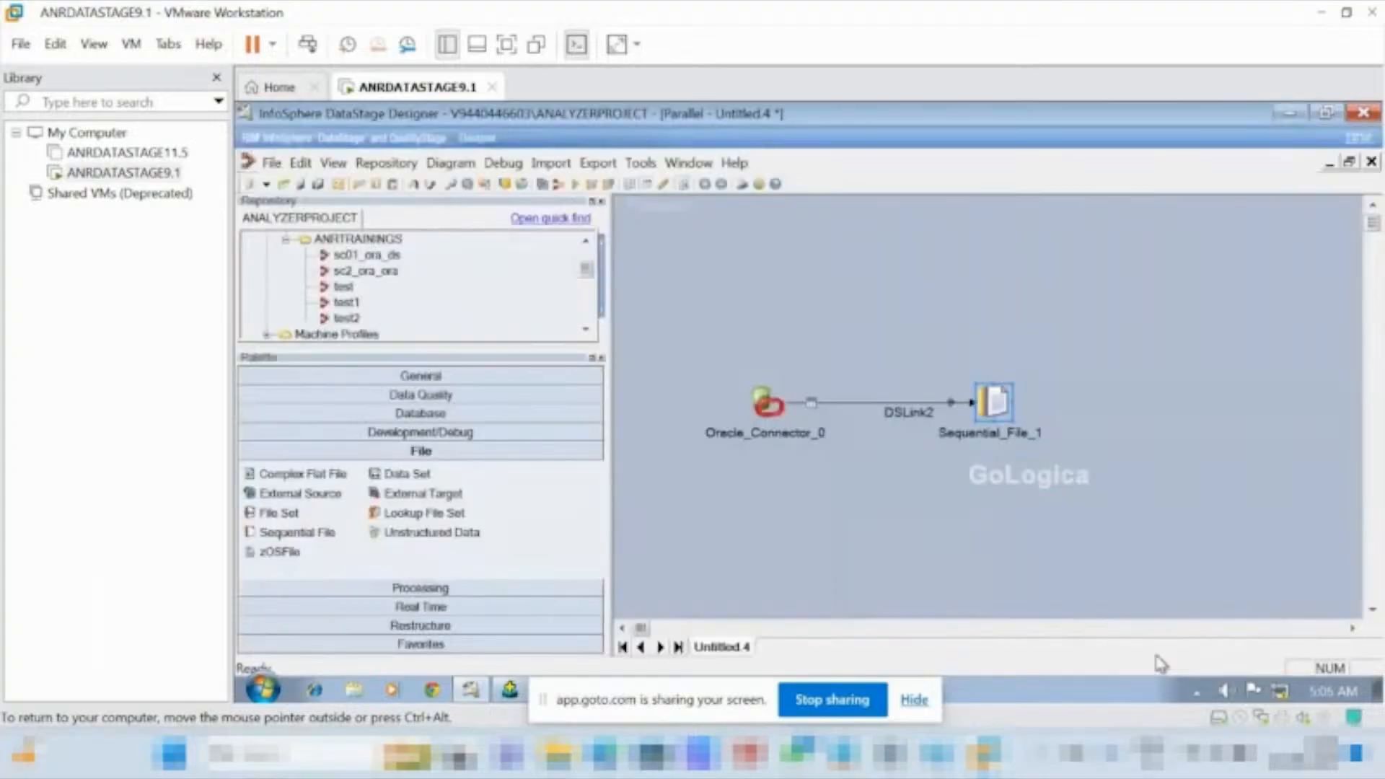
Review the column definitions on the Sequential File stage's input link DSLink2.
double_click(1008, 404)
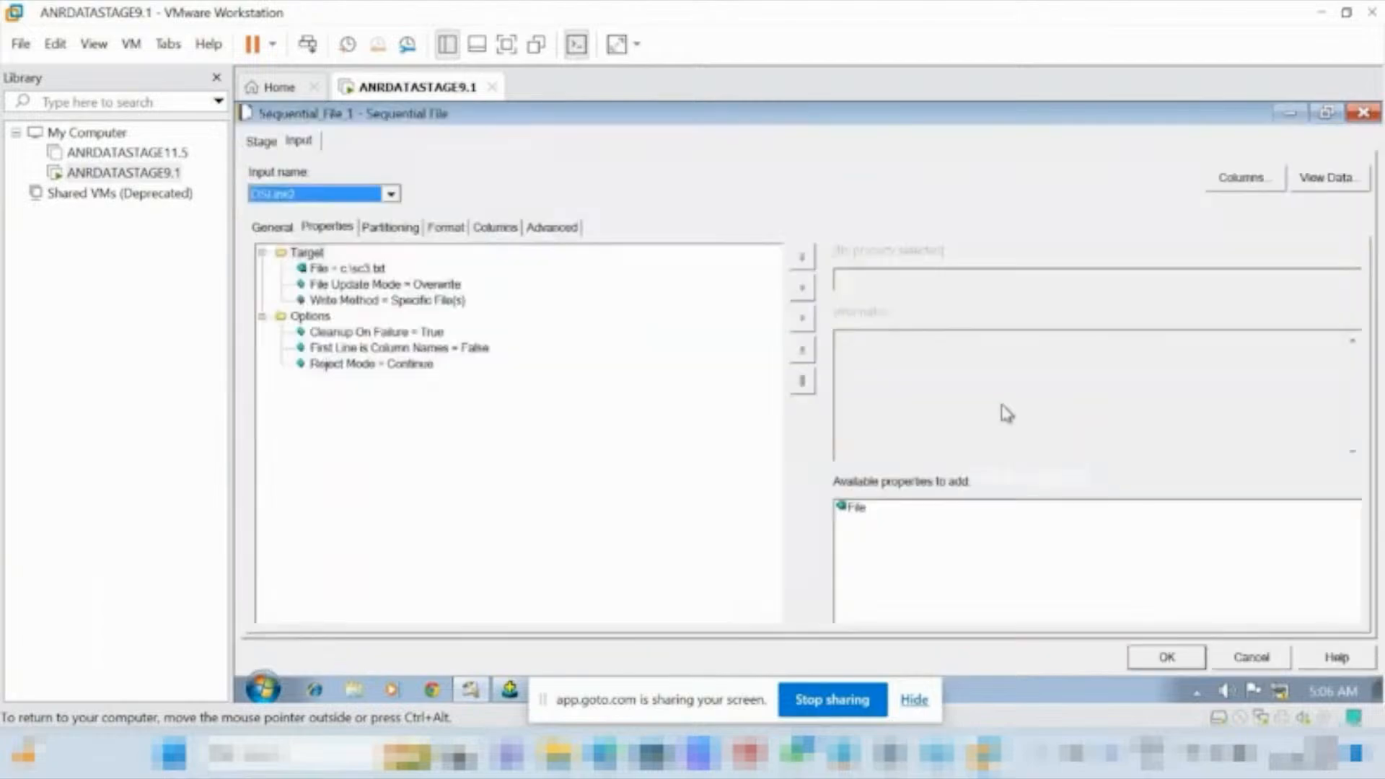
left_click(487, 231)
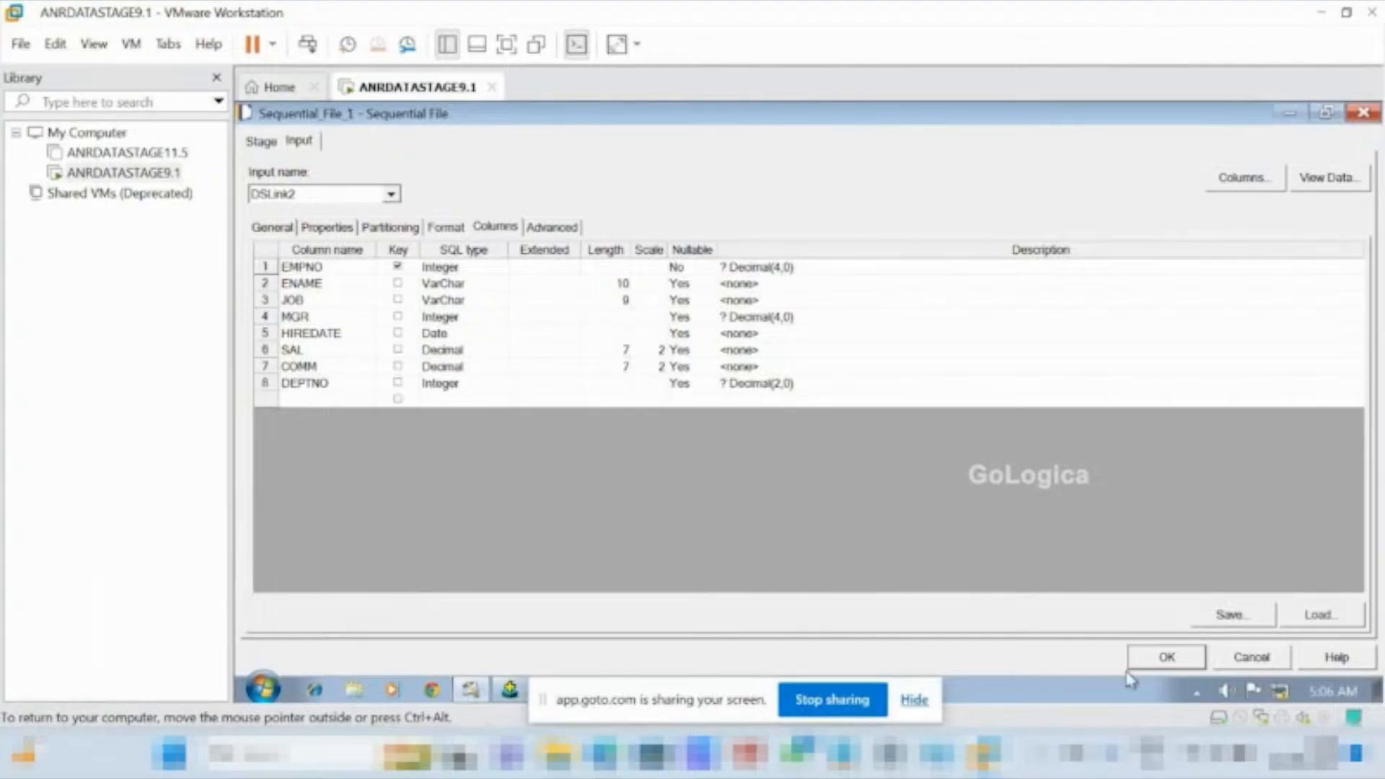
left_click(1162, 659)
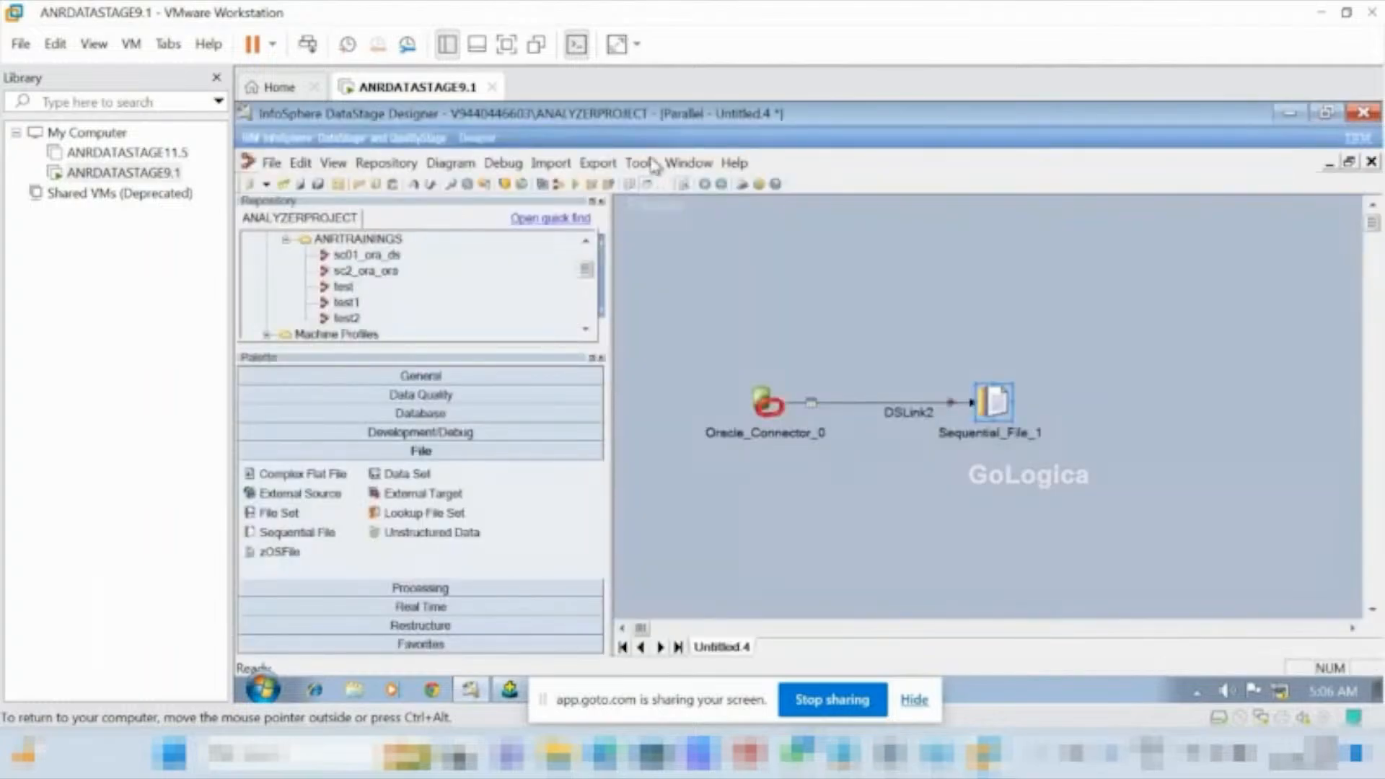
Start a run of the job, agreeing to compile it and saving it as sc3_ora_seq in Jobs\ANRTRAININGS.
left_click(579, 189)
left_click(853, 460)
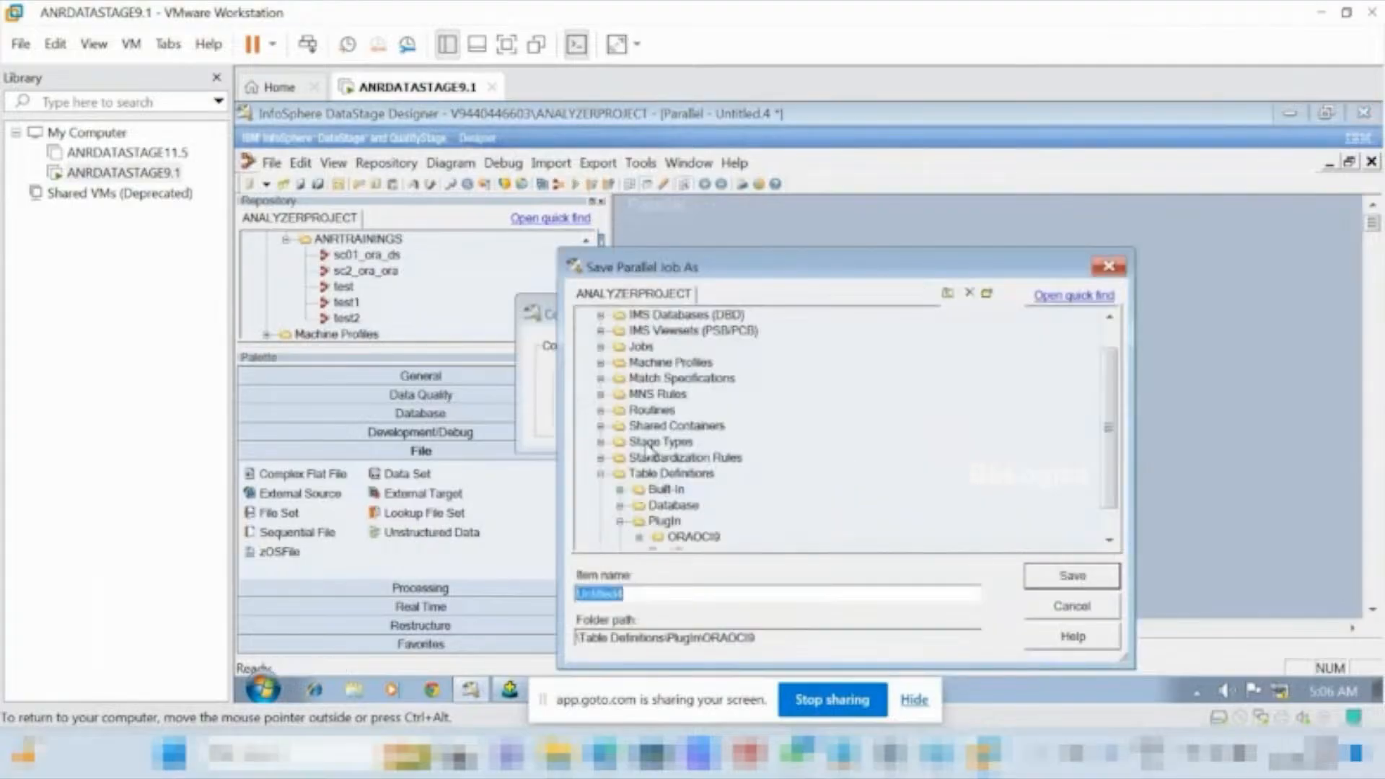
left_click(600, 348)
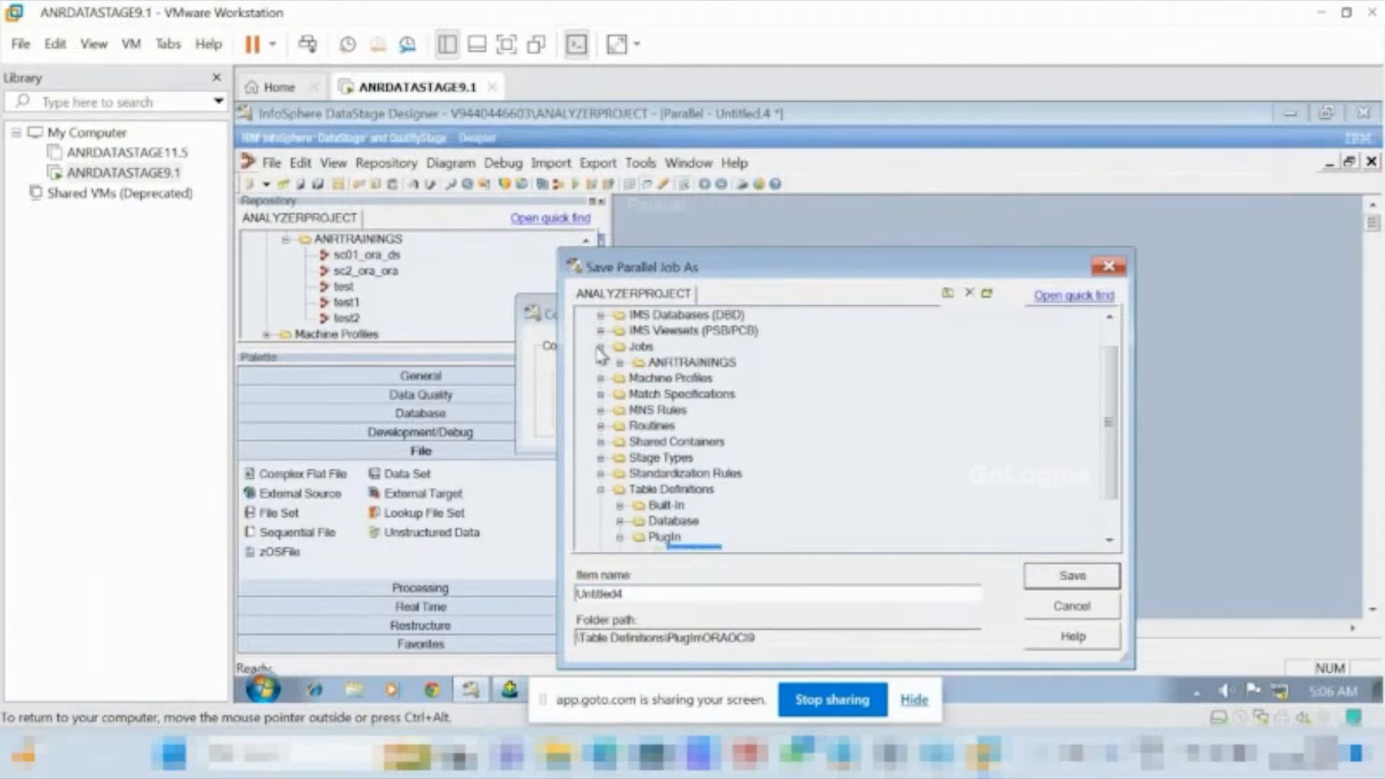
left_click(637, 366)
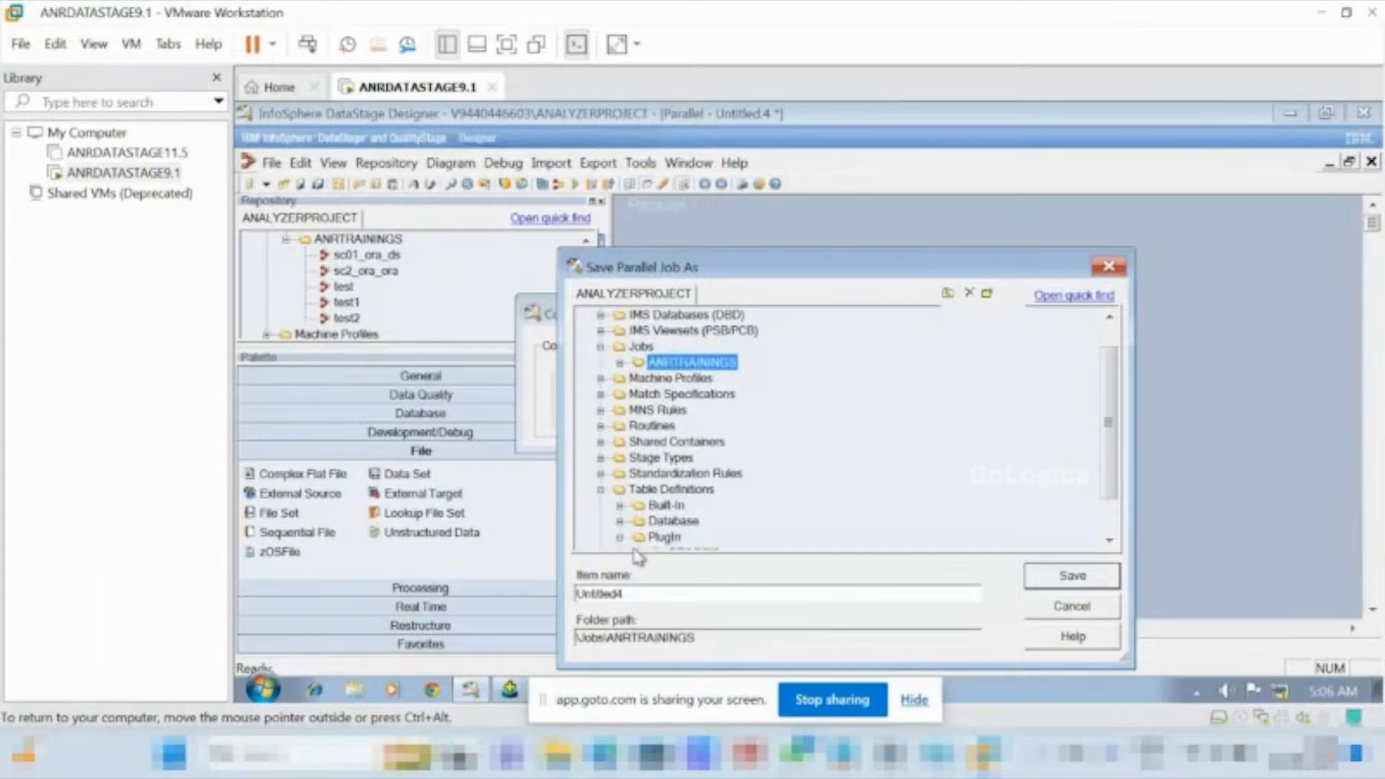
left_click(628, 593)
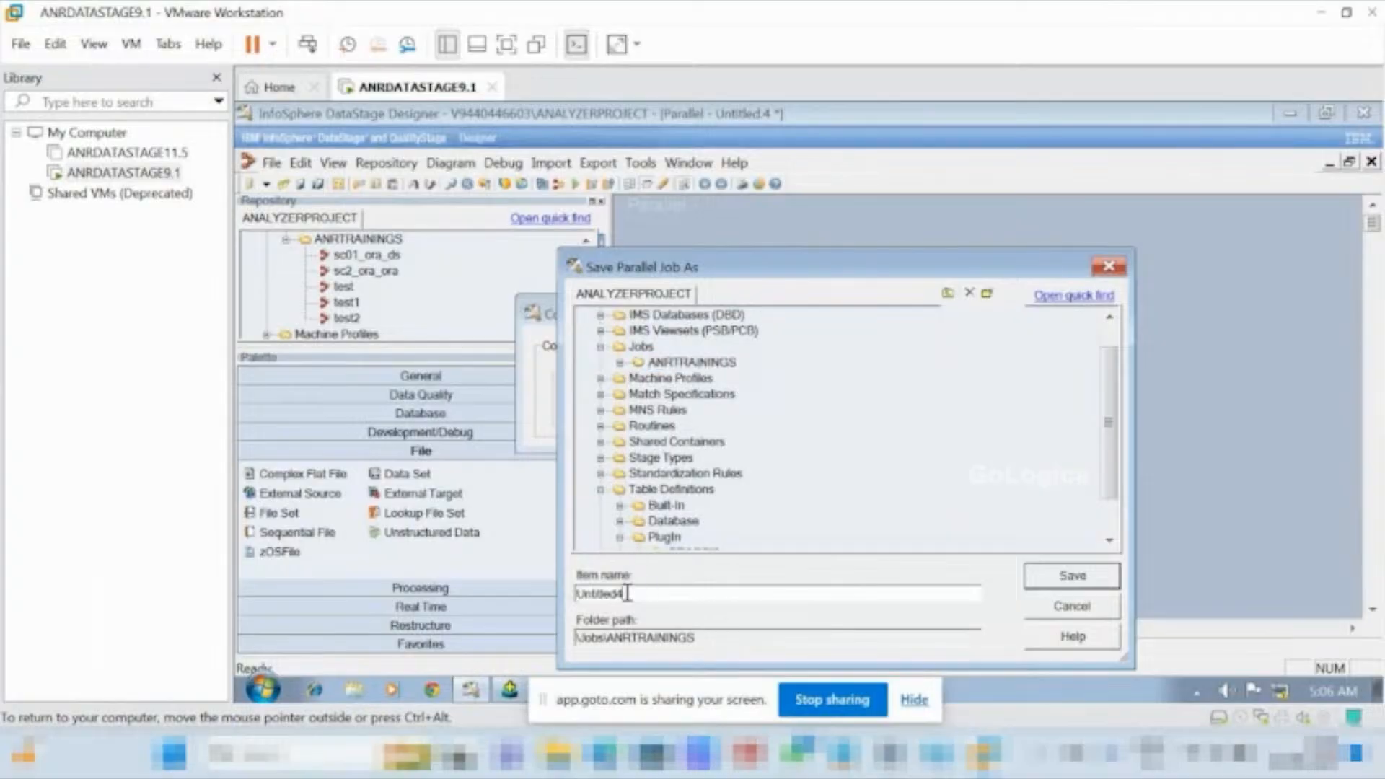
key("BackSpace")
key("BackSpace")
key("BackSpace")
key("BackSpace")
key("BackSpace")
key("BackSpace")
key("BackSpace")
key("BackSpace")
key("BackSpace")
type("sc3_ora_seq")
left_click(1074, 583)
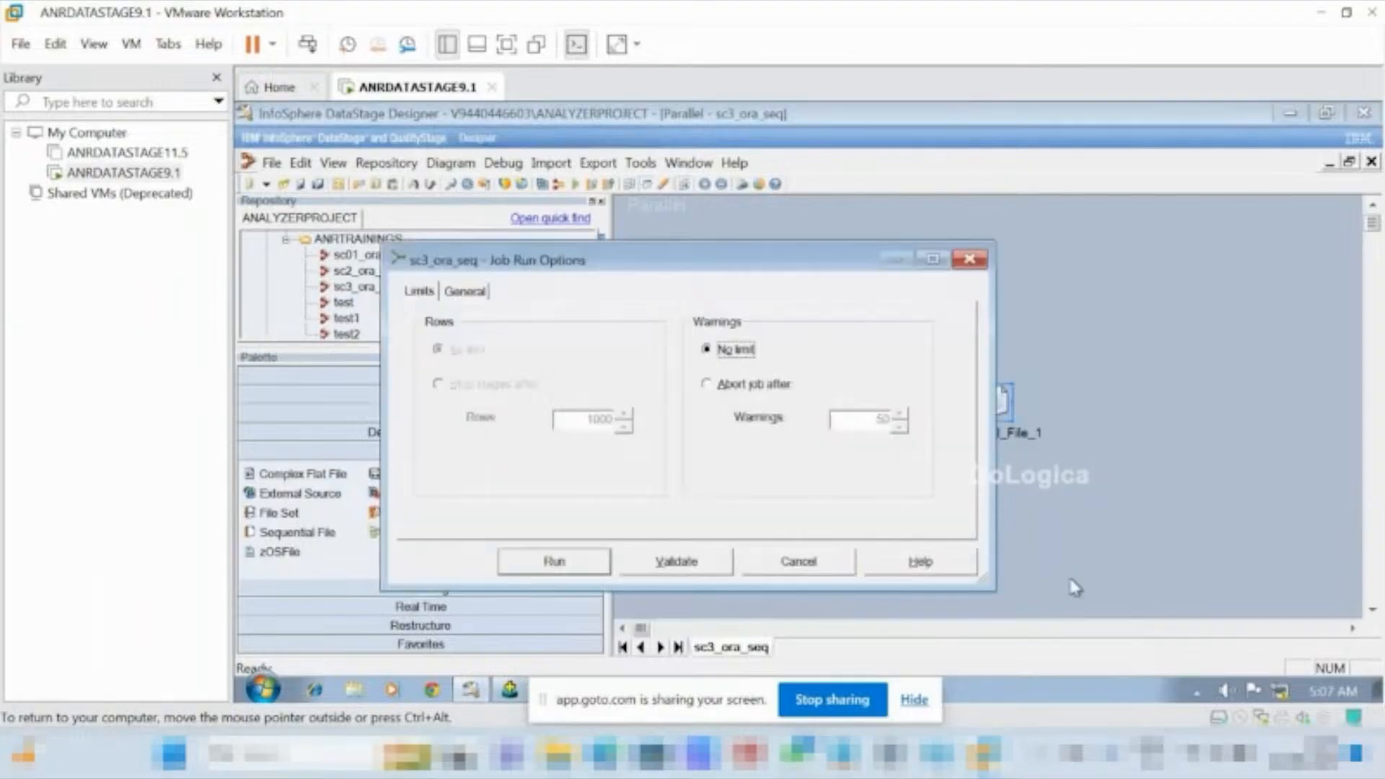
Run sc3_ora_seq with no warning limit, and view the DSLink2 data of the Sequential File stage with 100 rows to display.
left_click(554, 562)
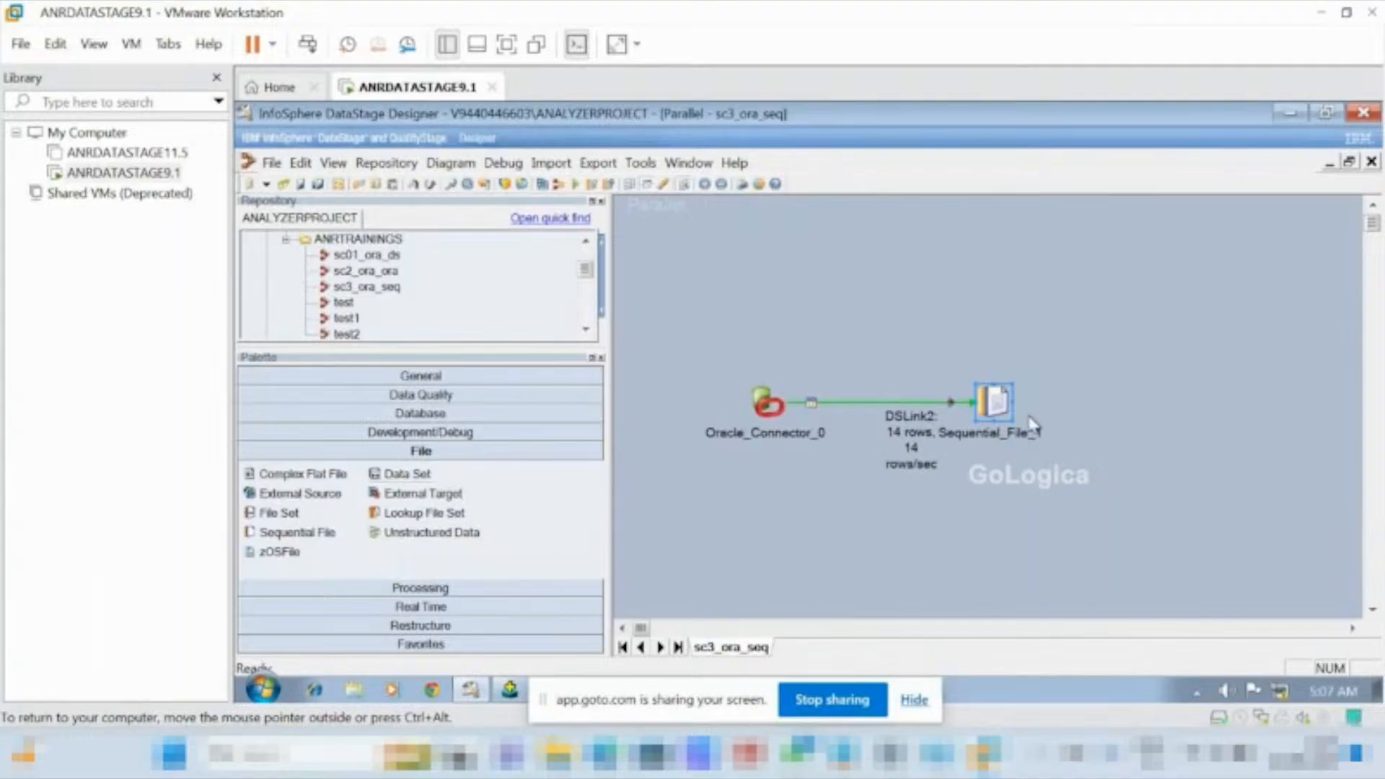
right_click(998, 408)
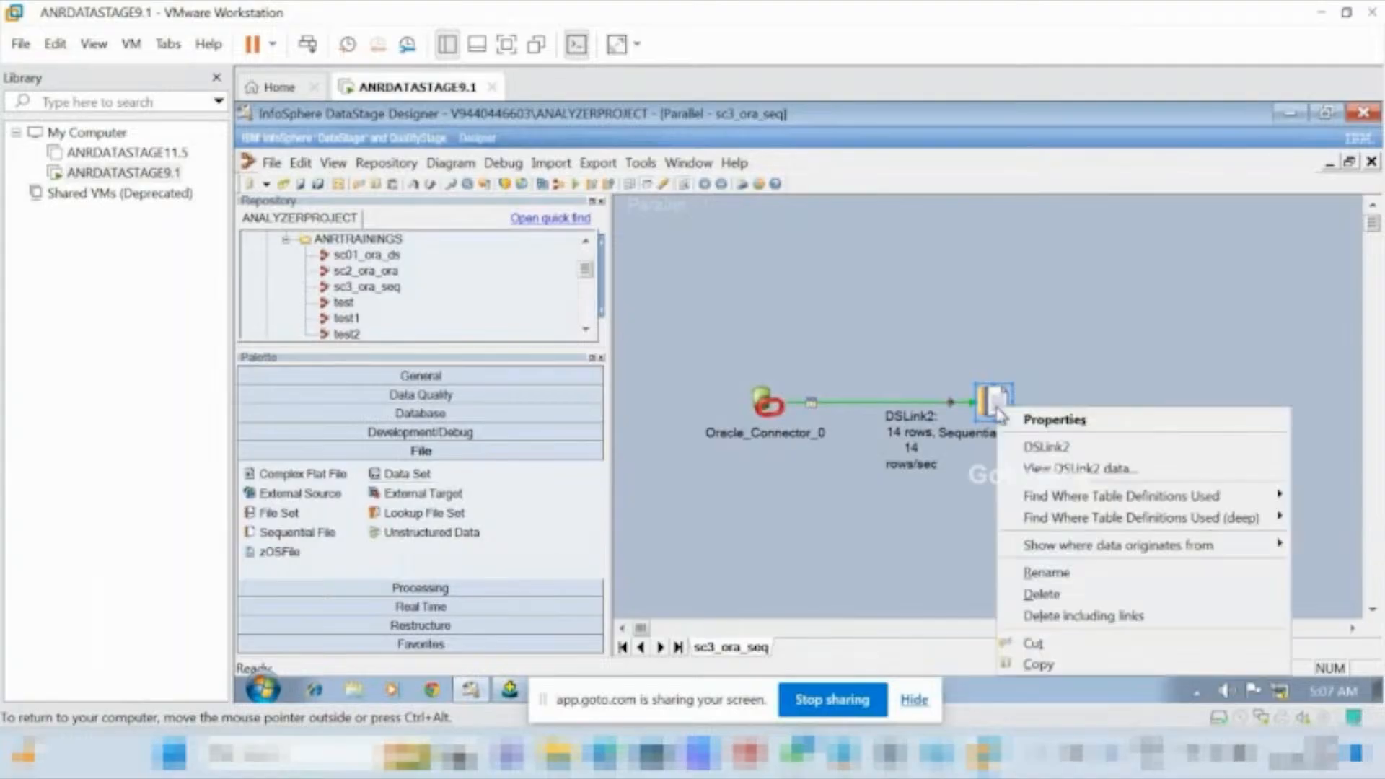
left_click(1058, 468)
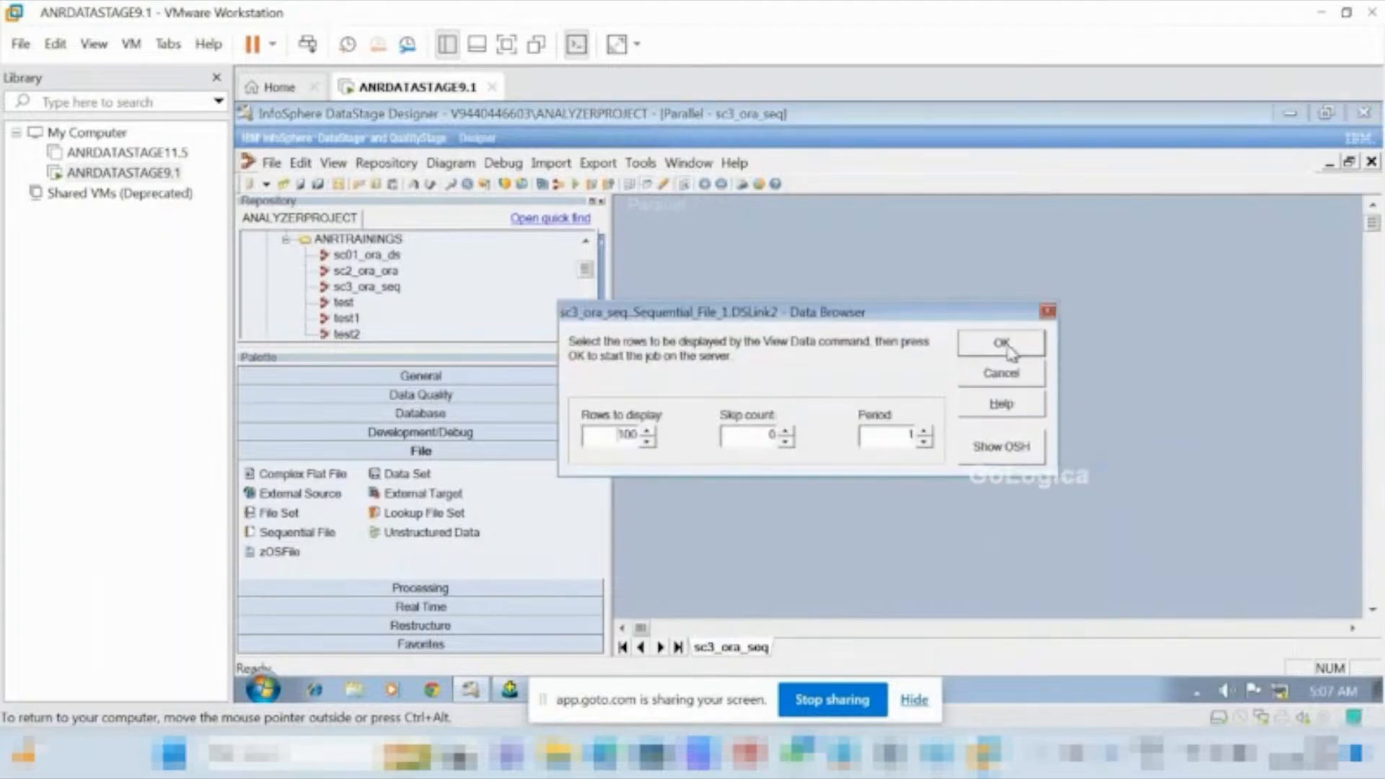
left_click(1010, 352)
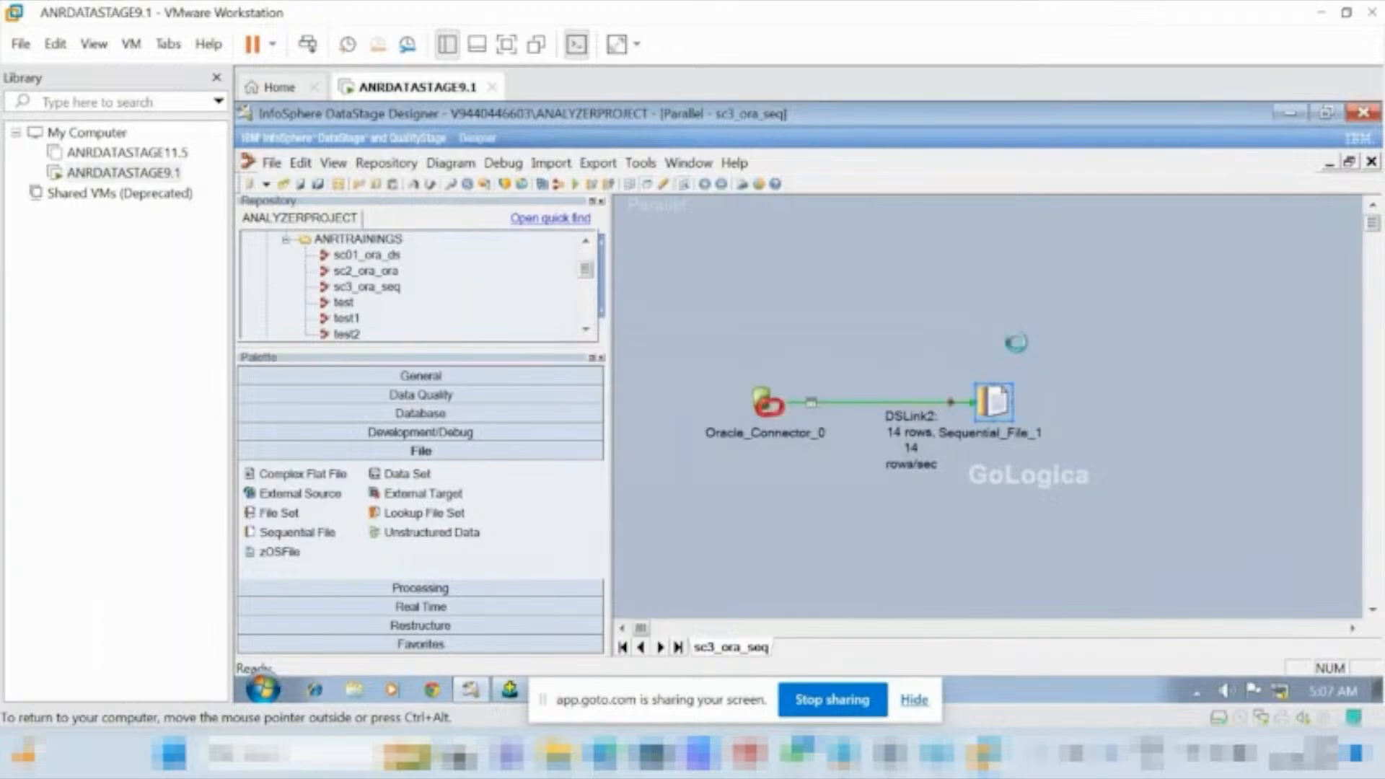
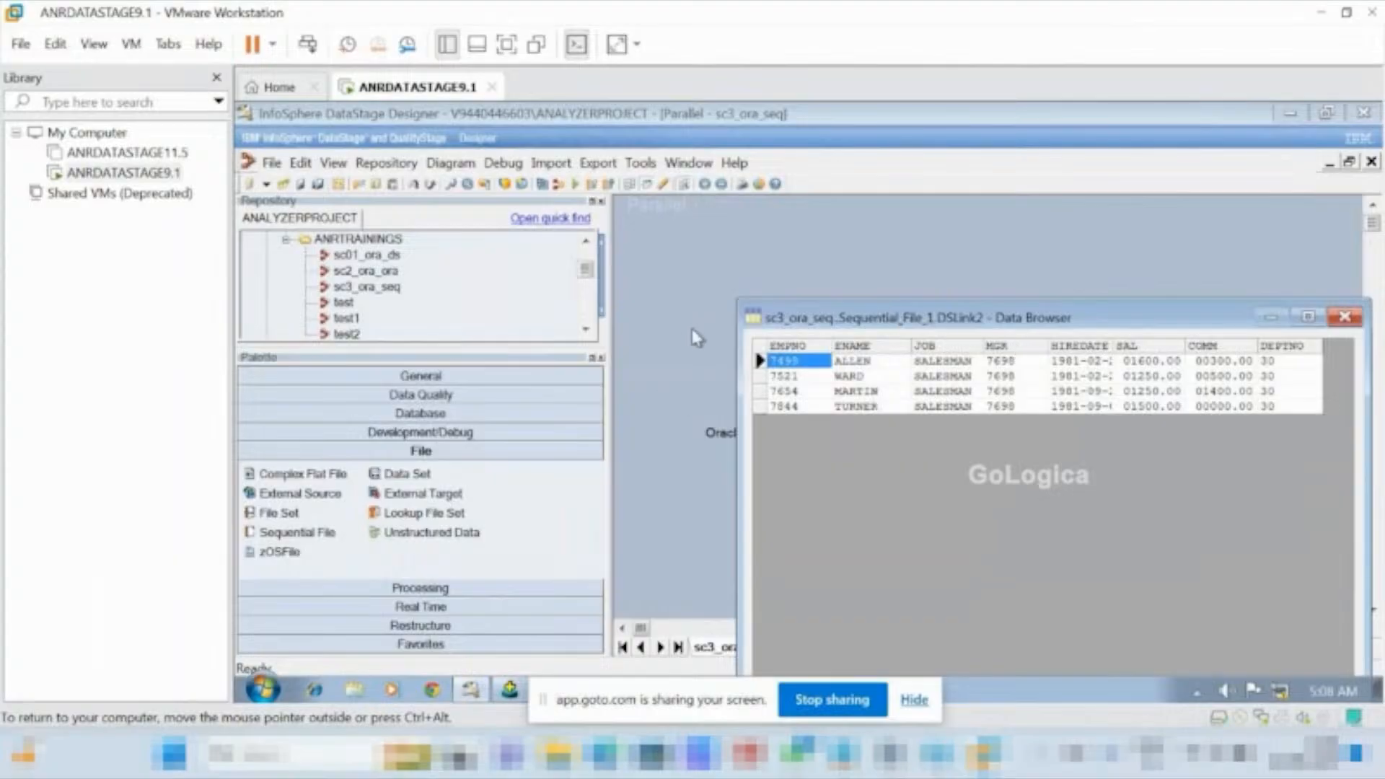
Inspect the COMM values in the DSLink2 data of the Sequential File stage, and close the Data Browser.
left_click(1226, 359)
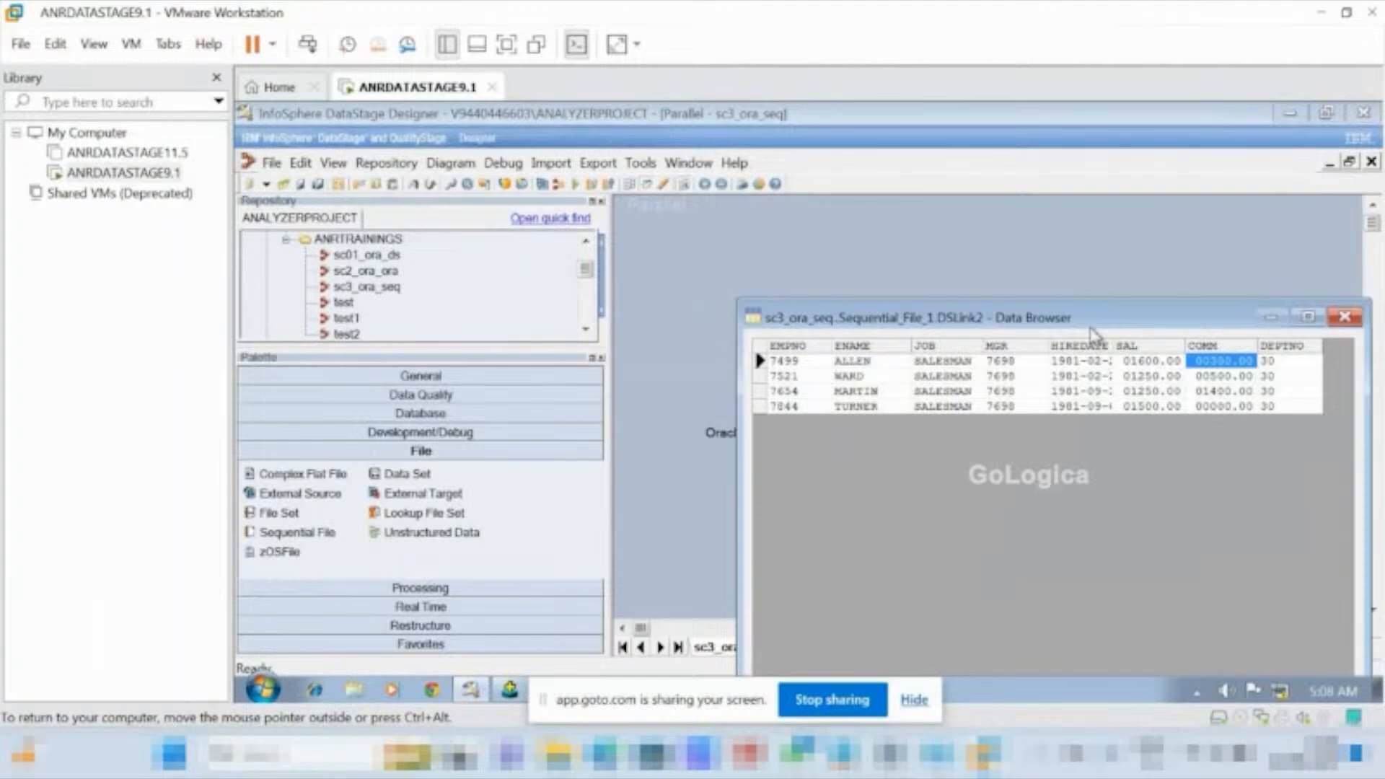
left_click_drag(1094, 332, 1031, 267)
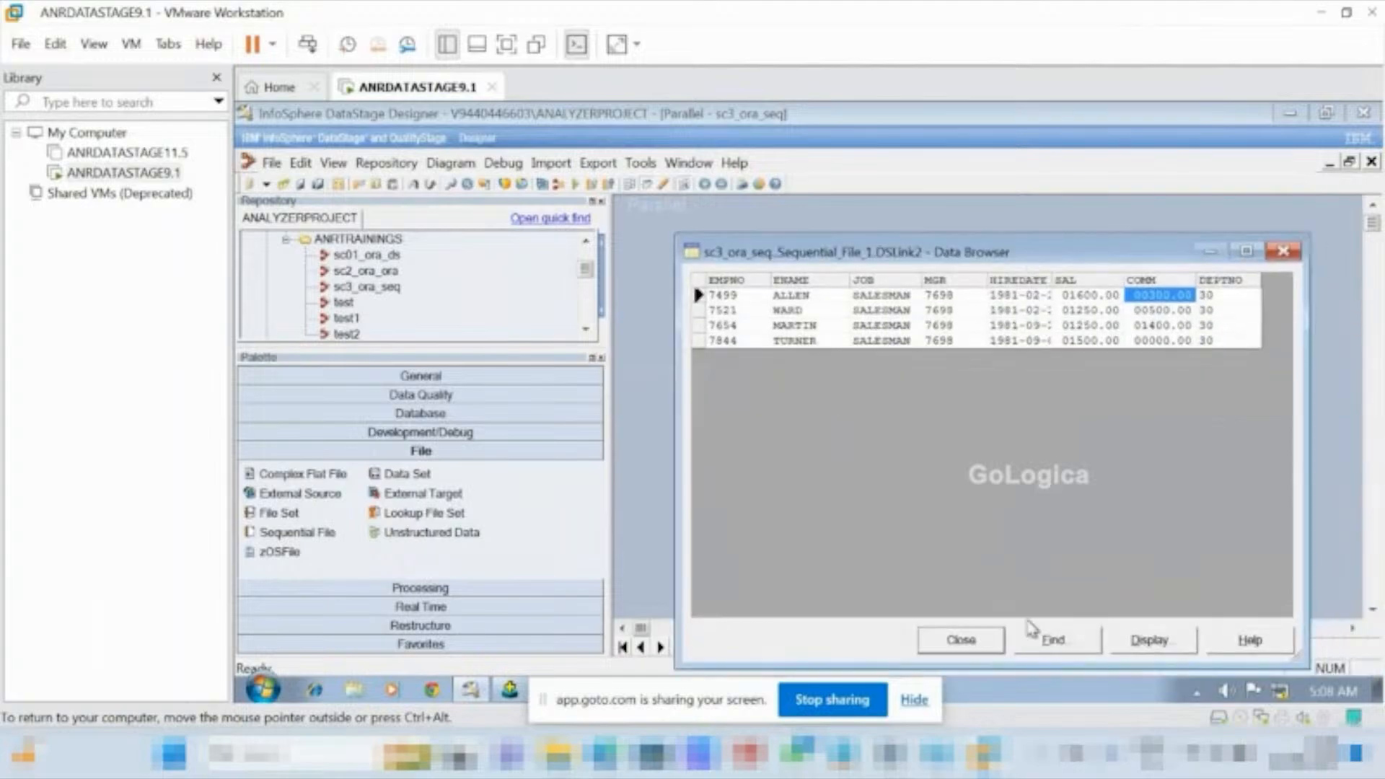
left_click(985, 649)
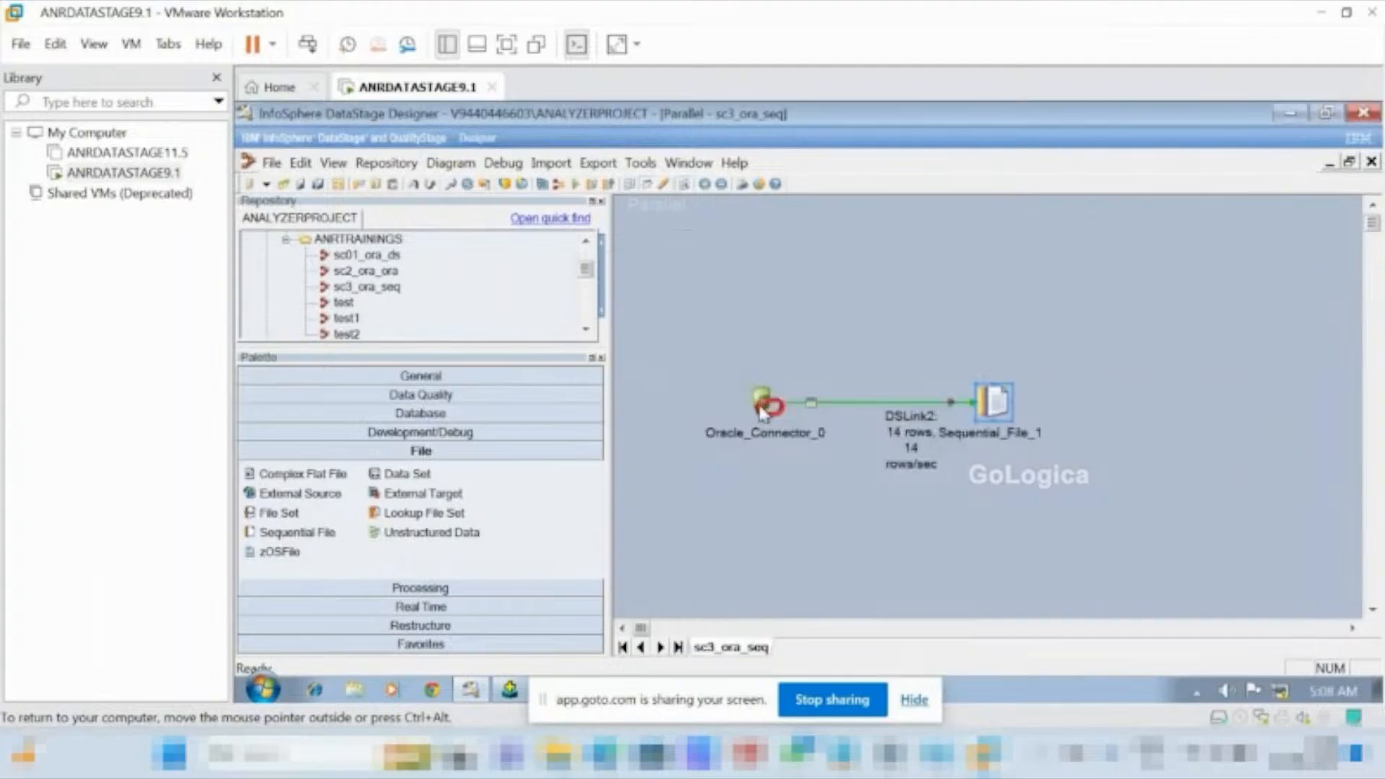
Review the output column definitions of Oracle_Connector_0, and leave the stage without saving changes.
double_click(761, 408)
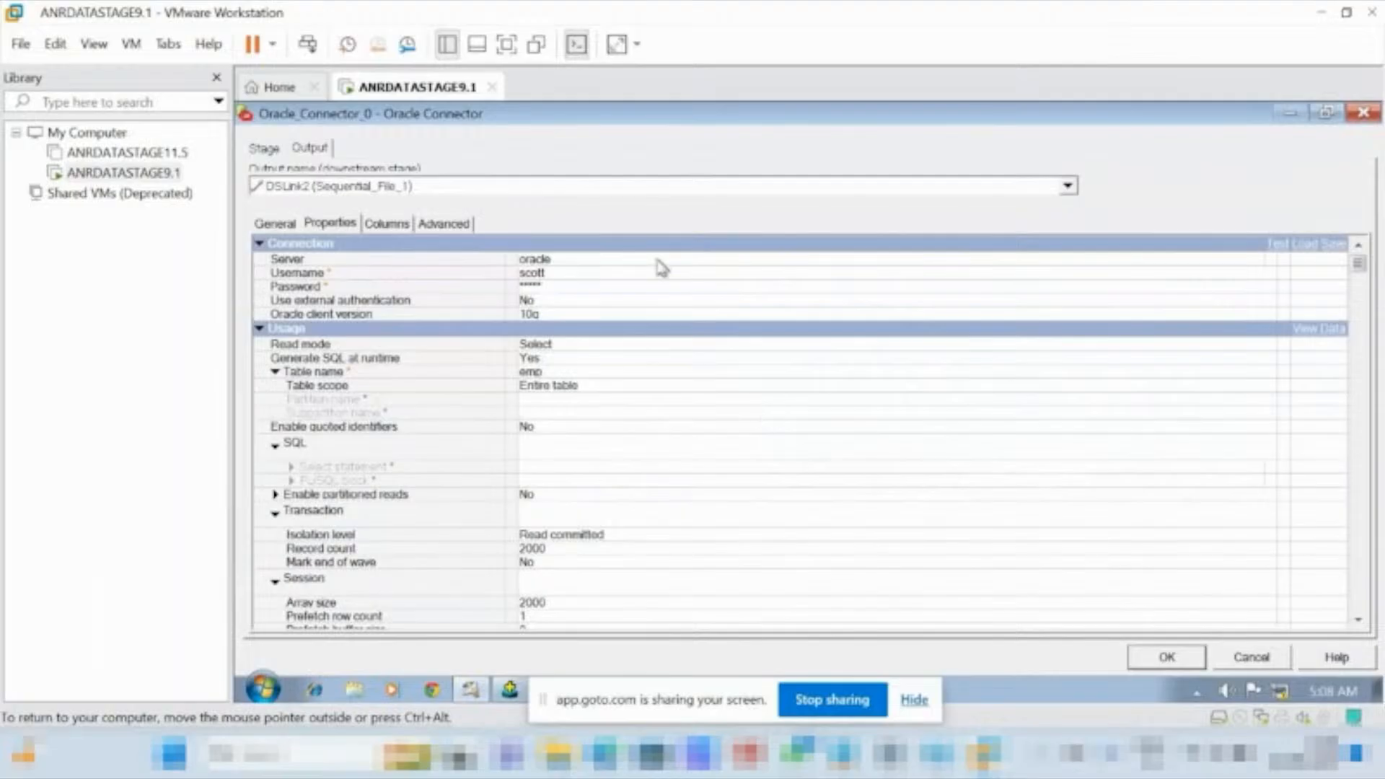
left_click(392, 228)
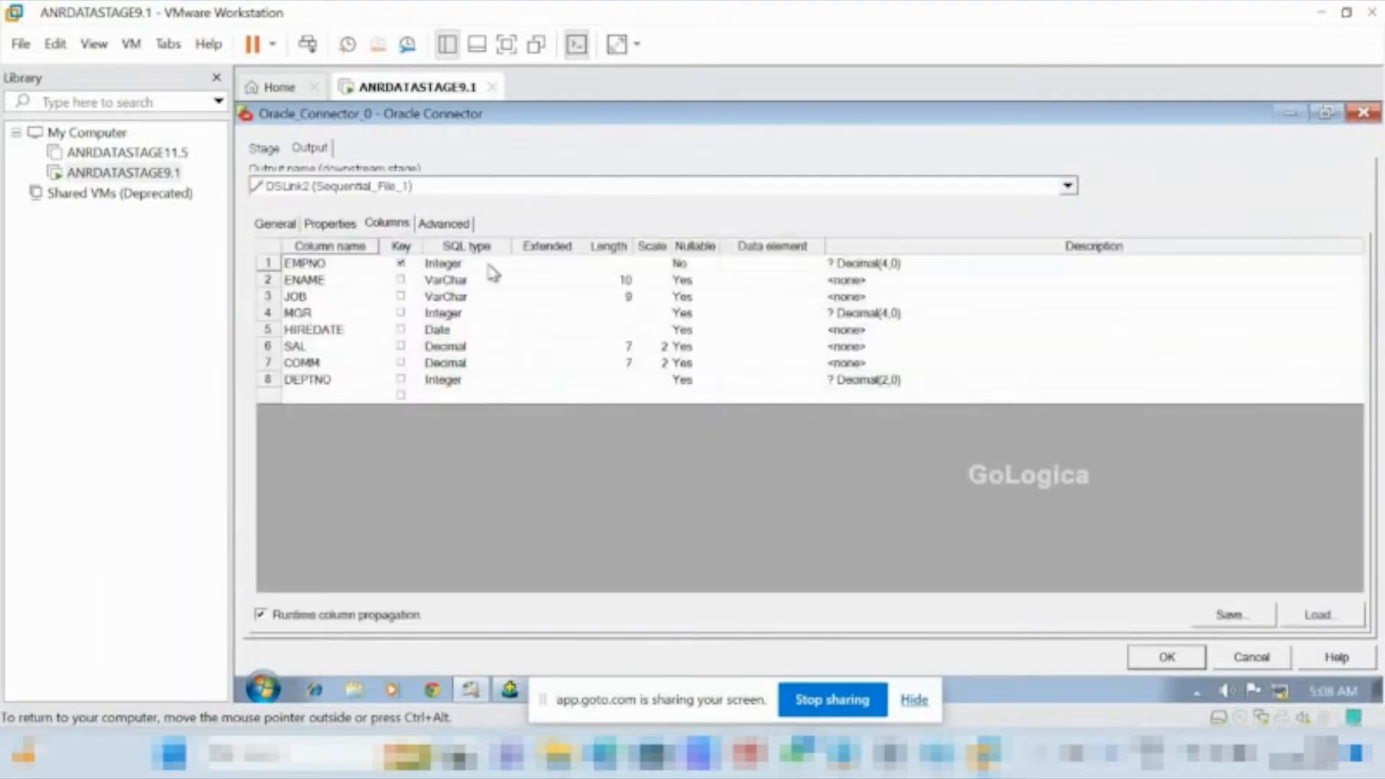
left_click(1250, 658)
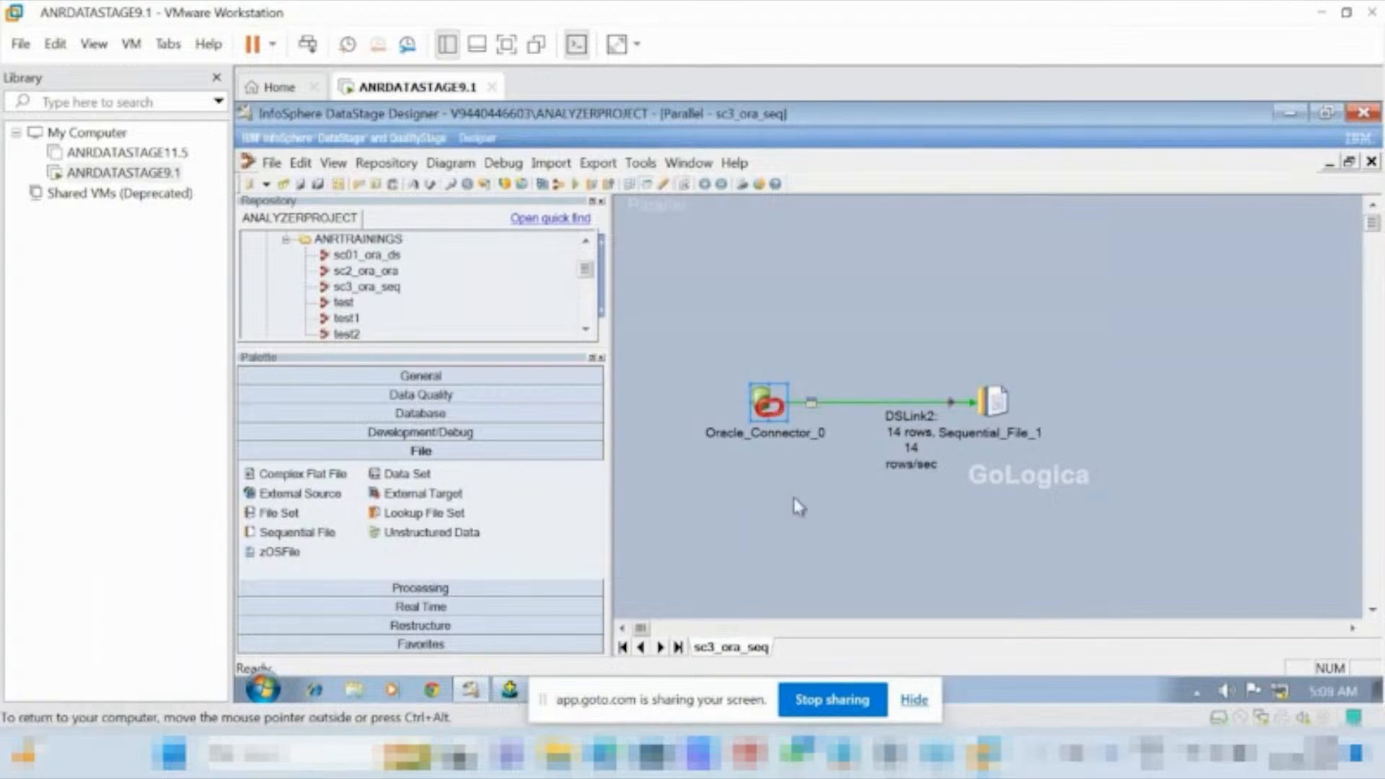
Show the virtual machine full screen, and switch to Oracle SQL*Plus with its window maximized.
key("ctrl+alt+Return")
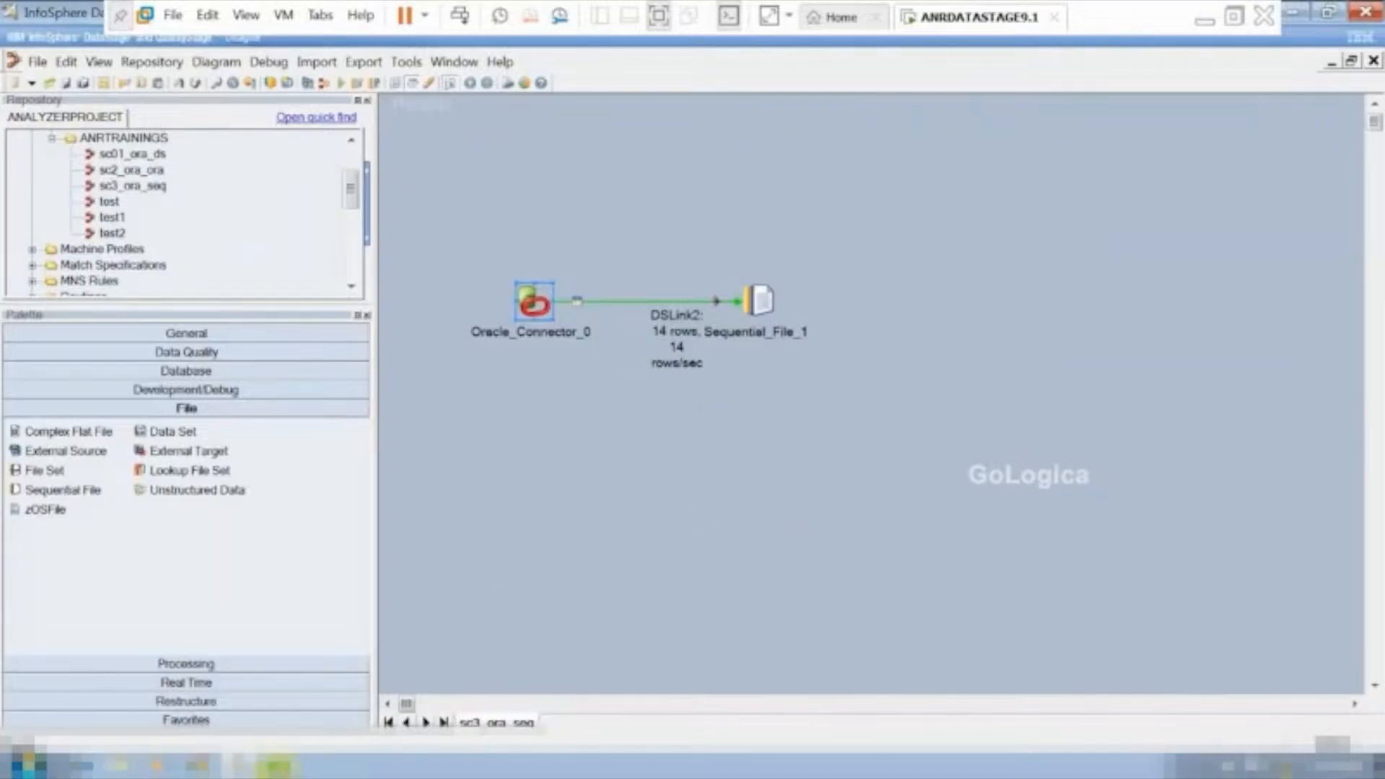
left_click(274, 766)
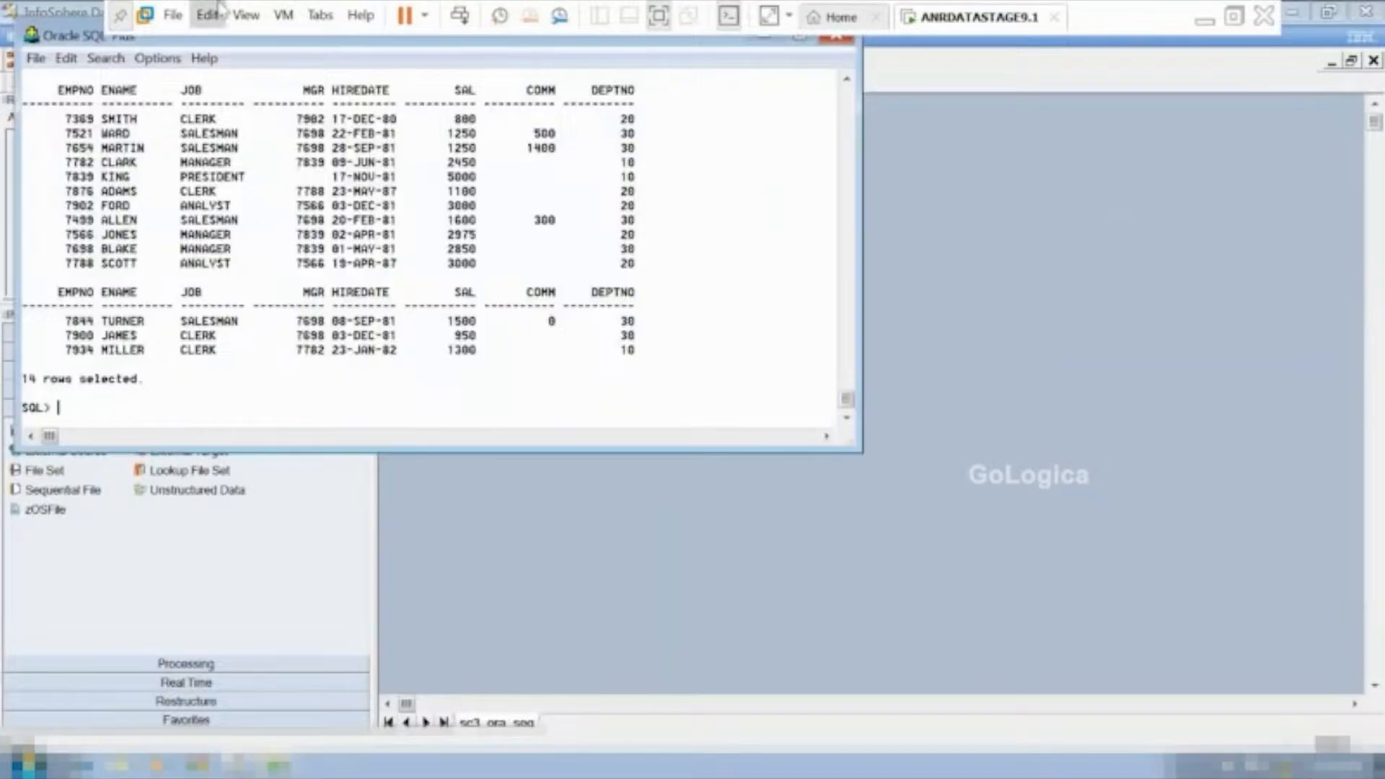
left_click_drag(70, 42, 71, 90)
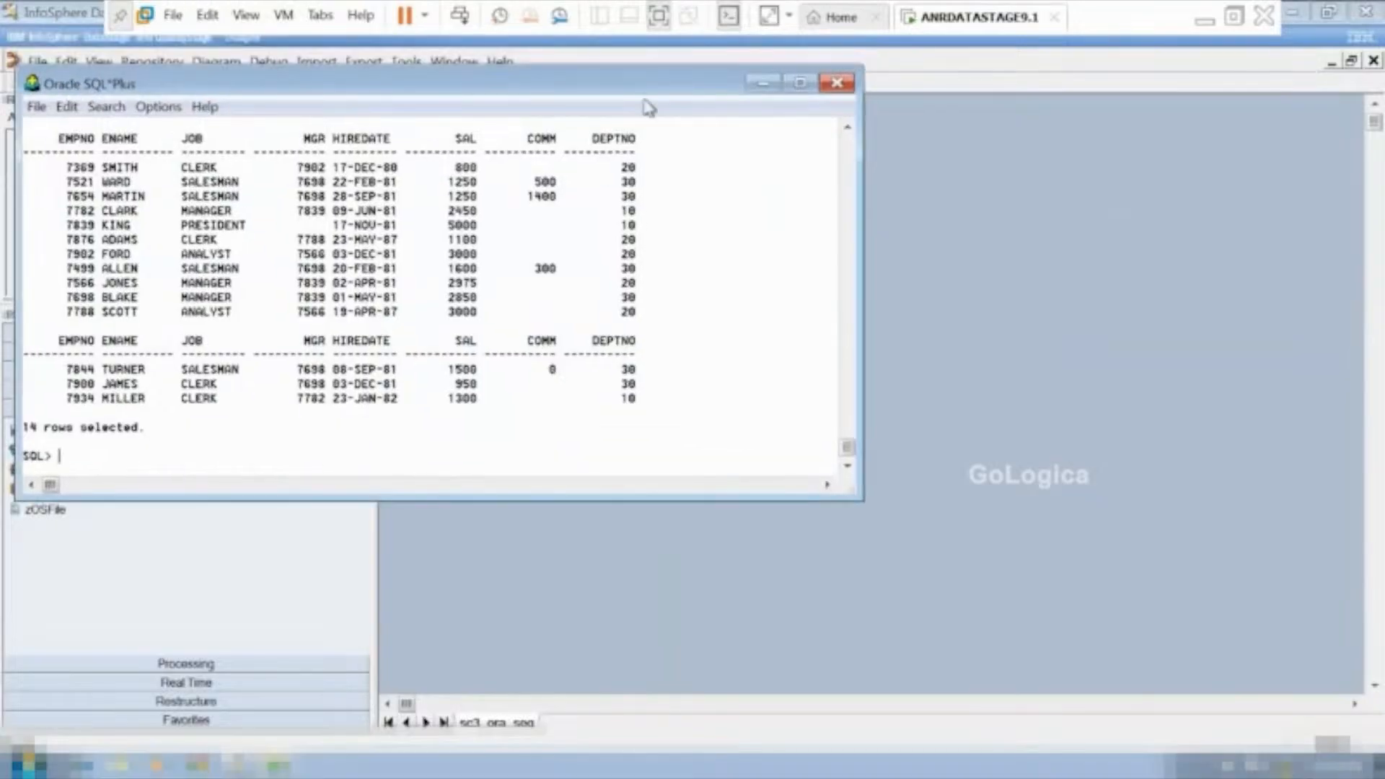
left_click(800, 83)
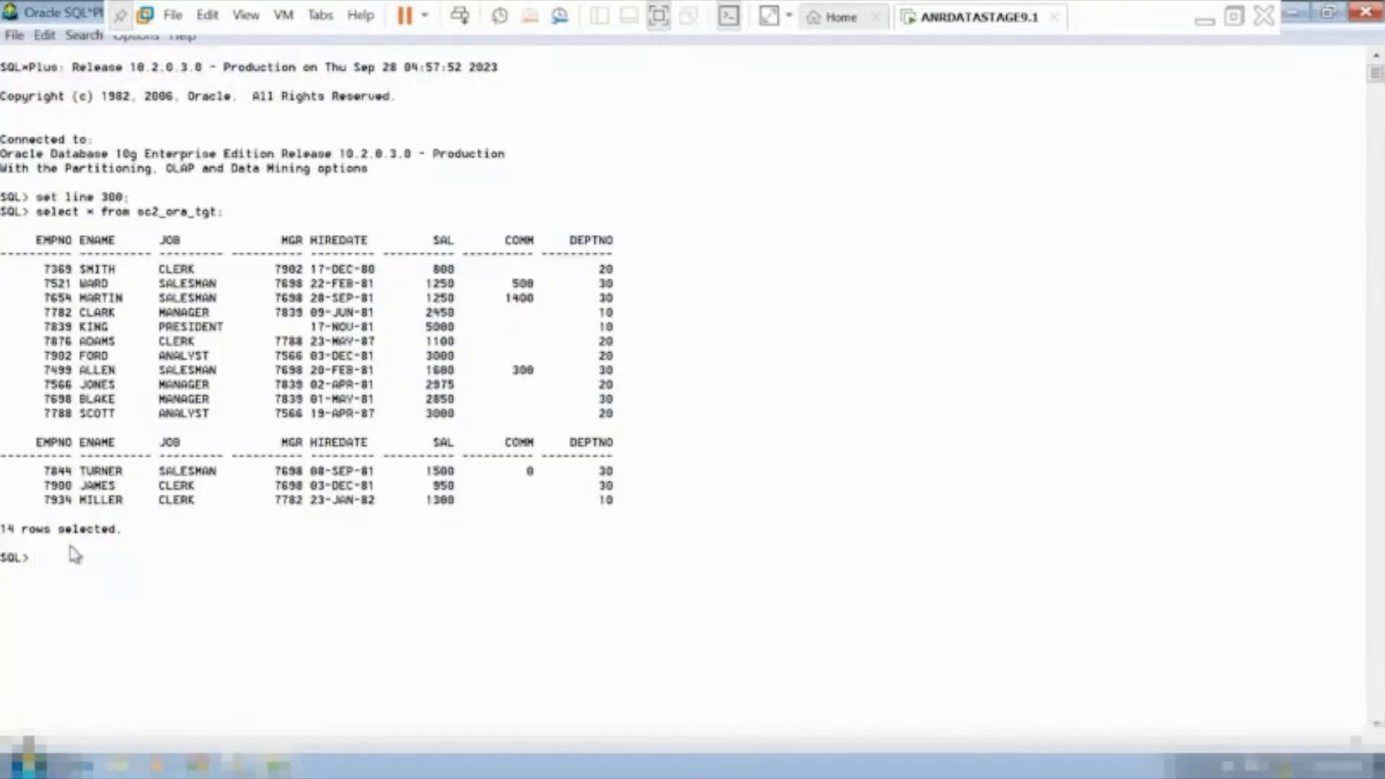
Try to query the emp table with the statement "select * emp;".
type("select *")
key("BackSpace")
key("BackSpace")
type("* emp;")
key("Return")
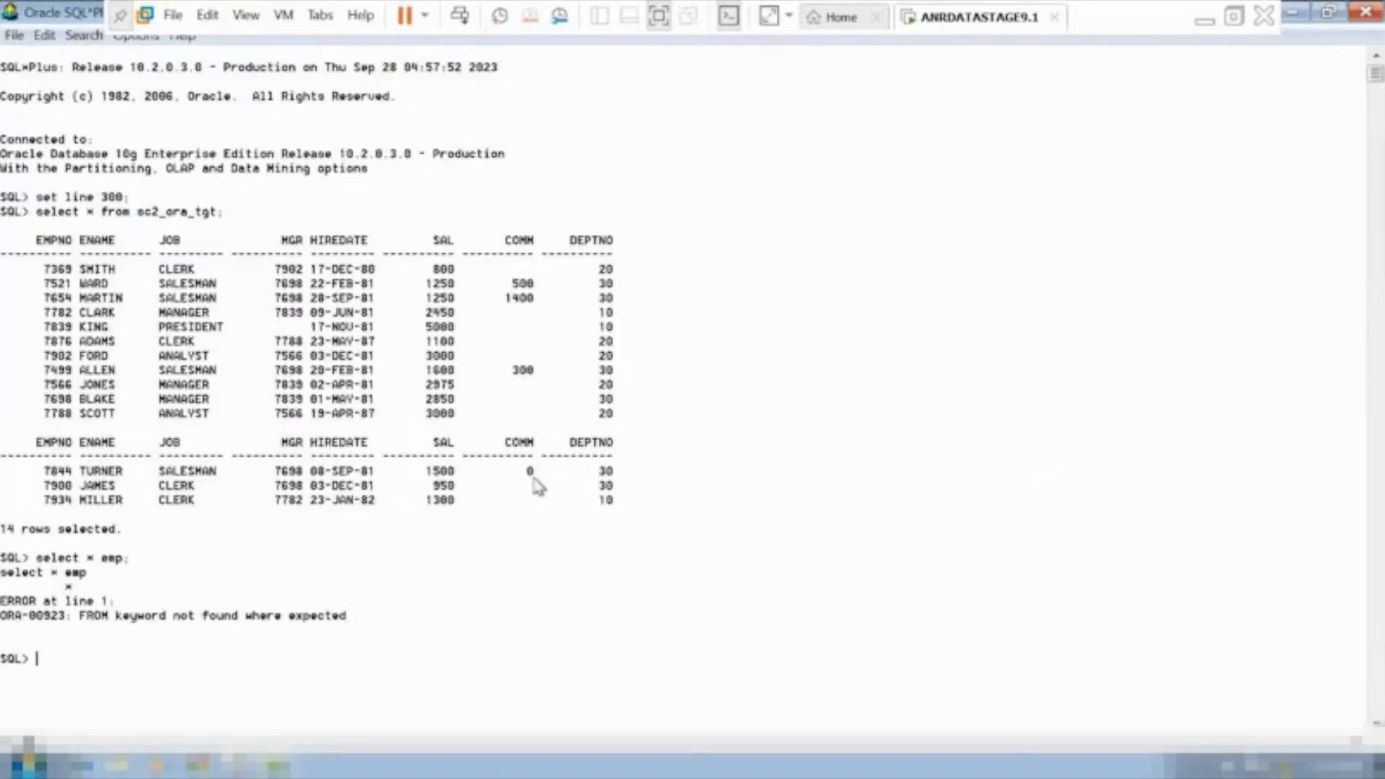
Switch back to DataStage Designer, and add a Null field value of 0 to the field defaults in the Sequential File stage's format.
mouse_move(243, 768)
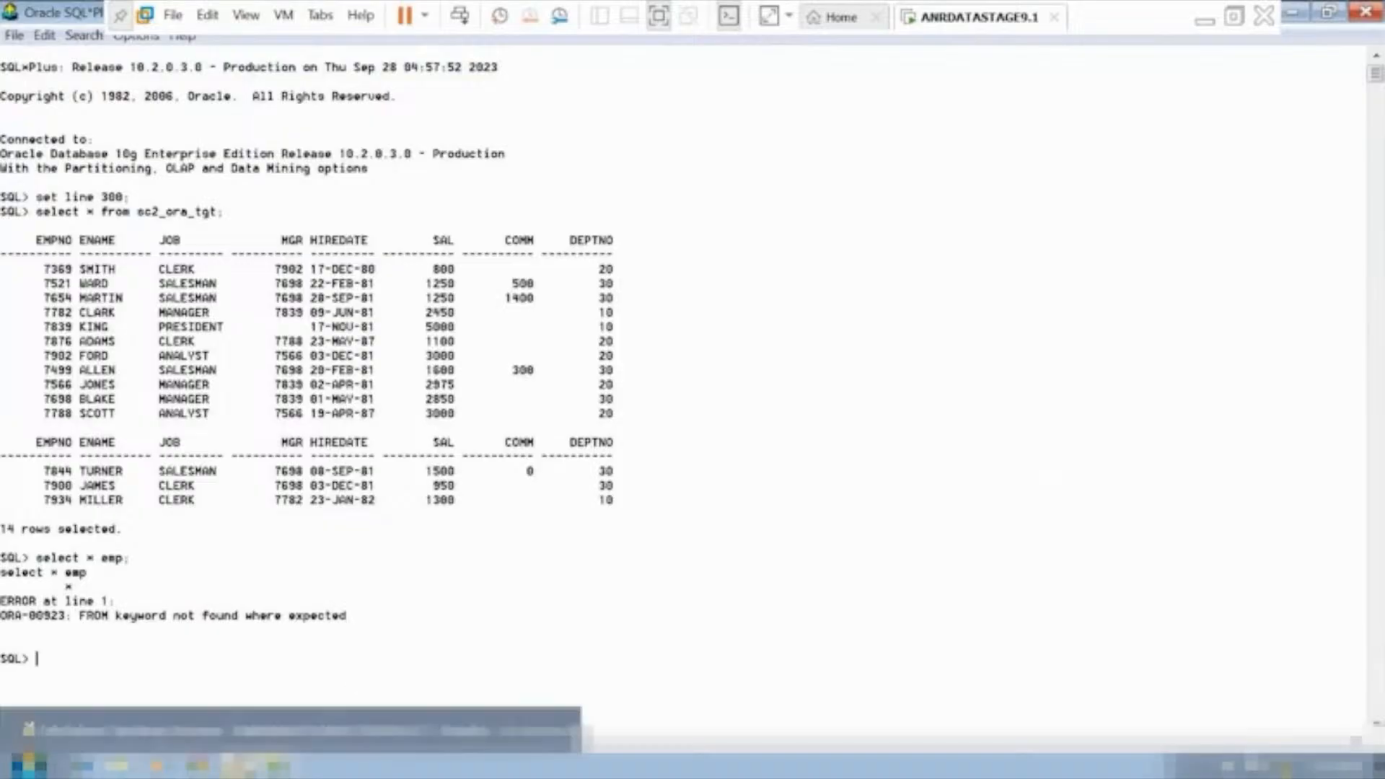
left_click(244, 730)
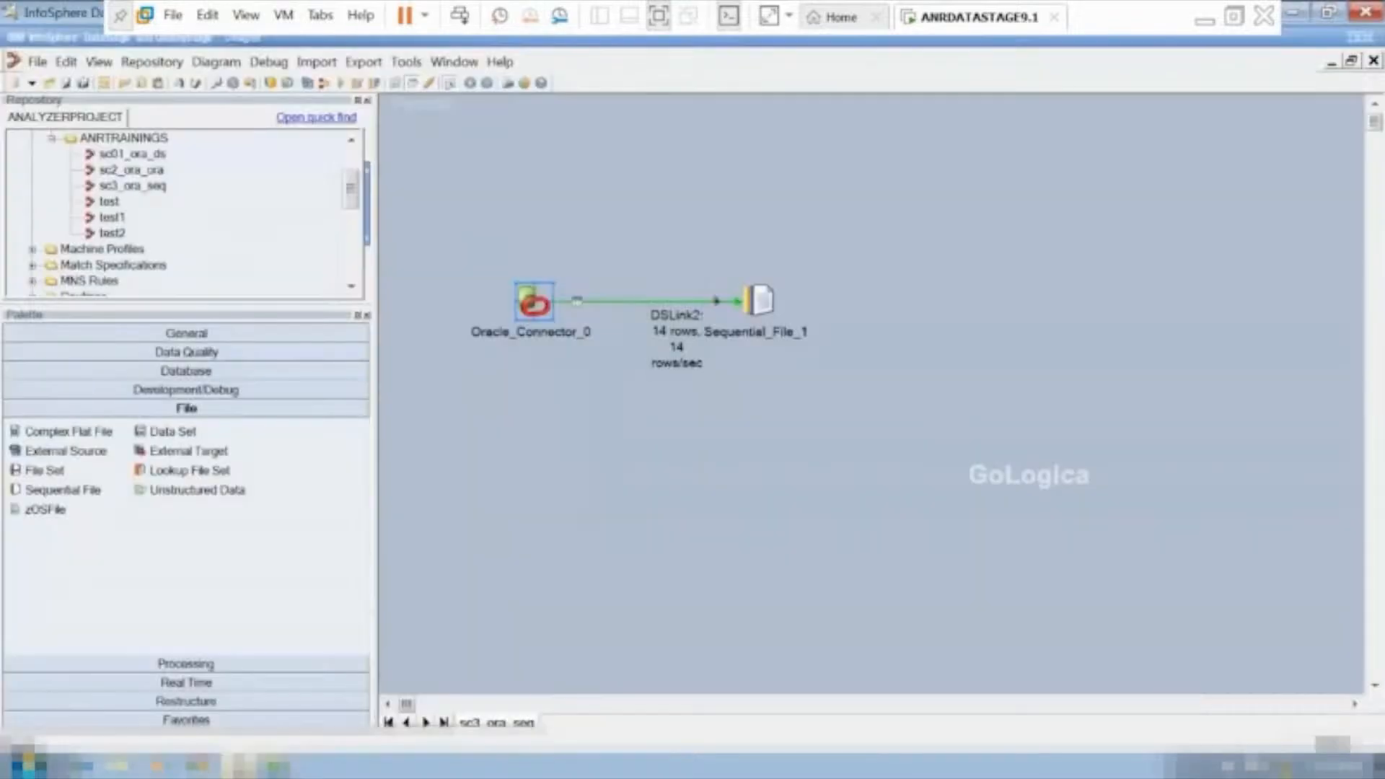
double_click(757, 317)
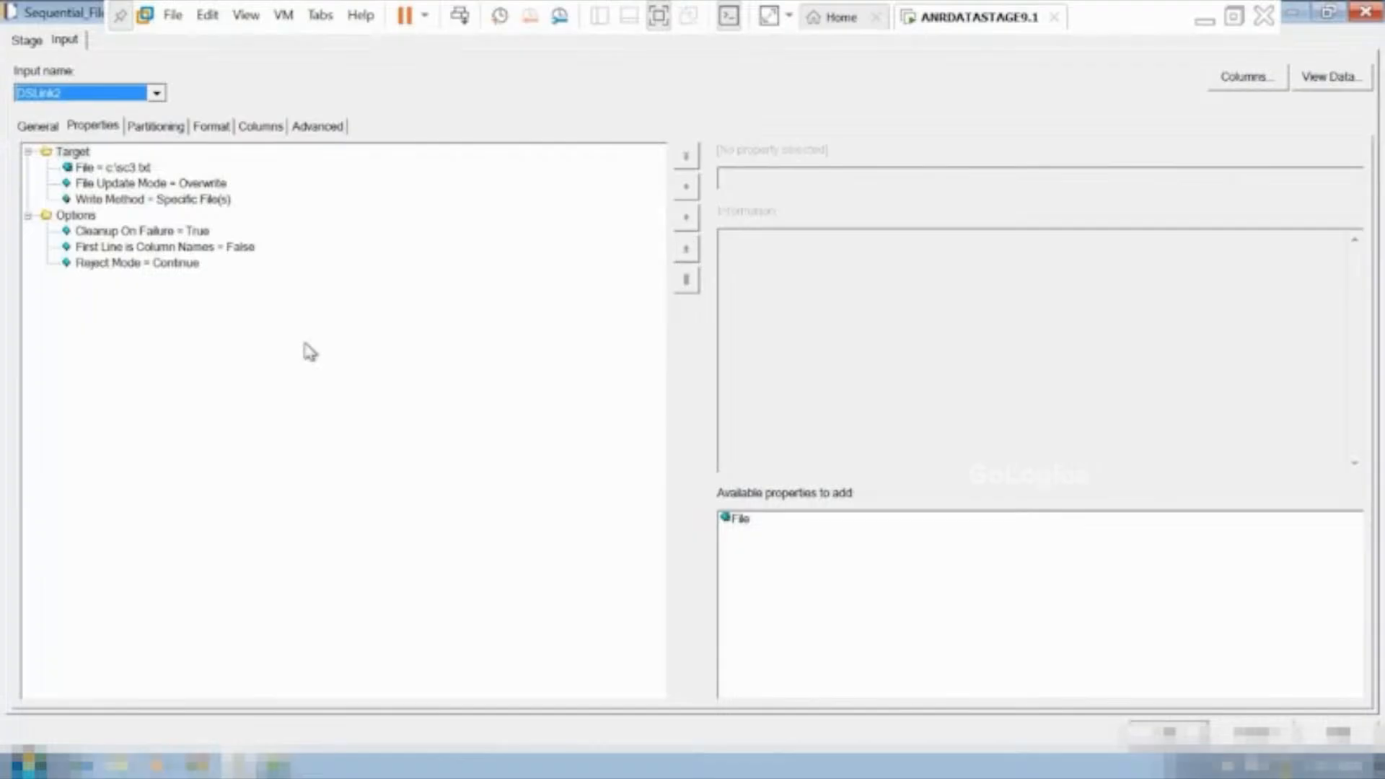
left_click(222, 128)
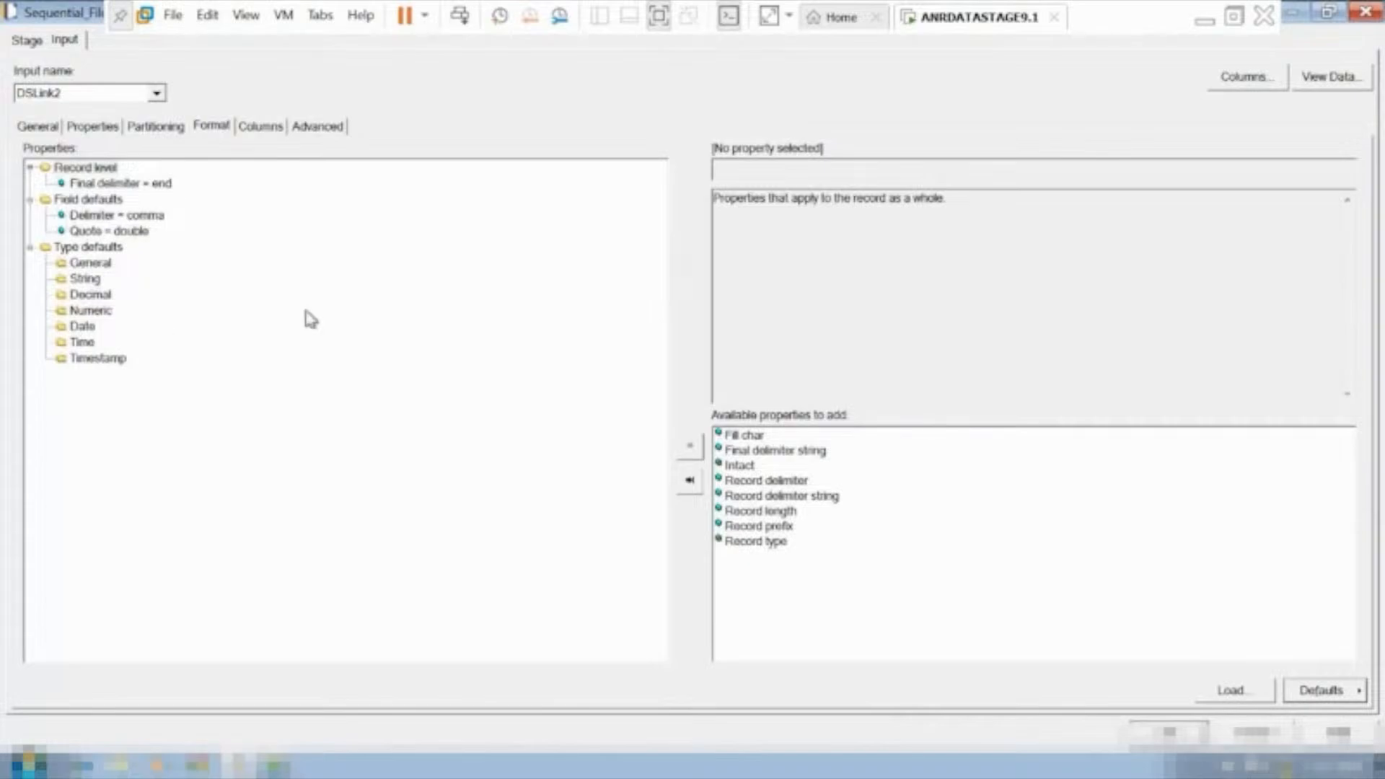
left_click(46, 204)
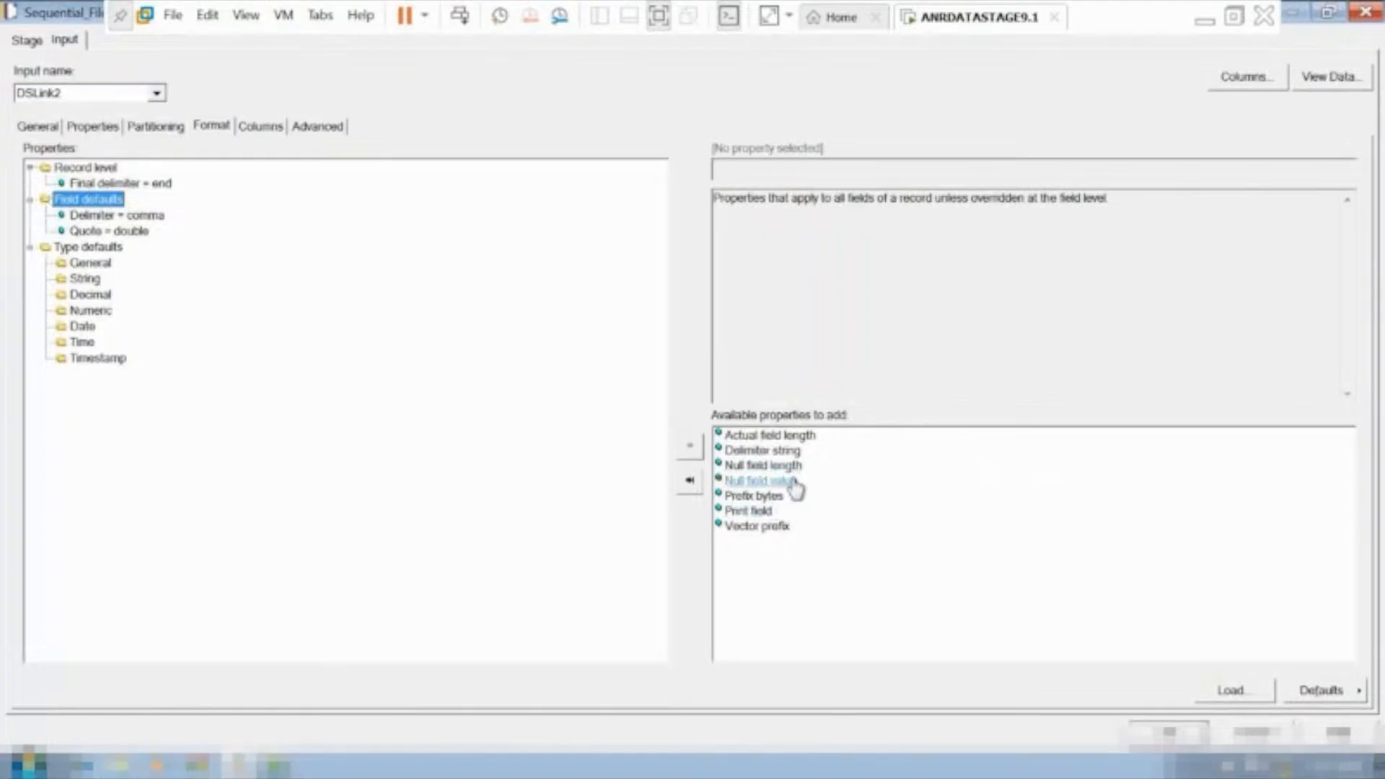
mouse_move(790, 495)
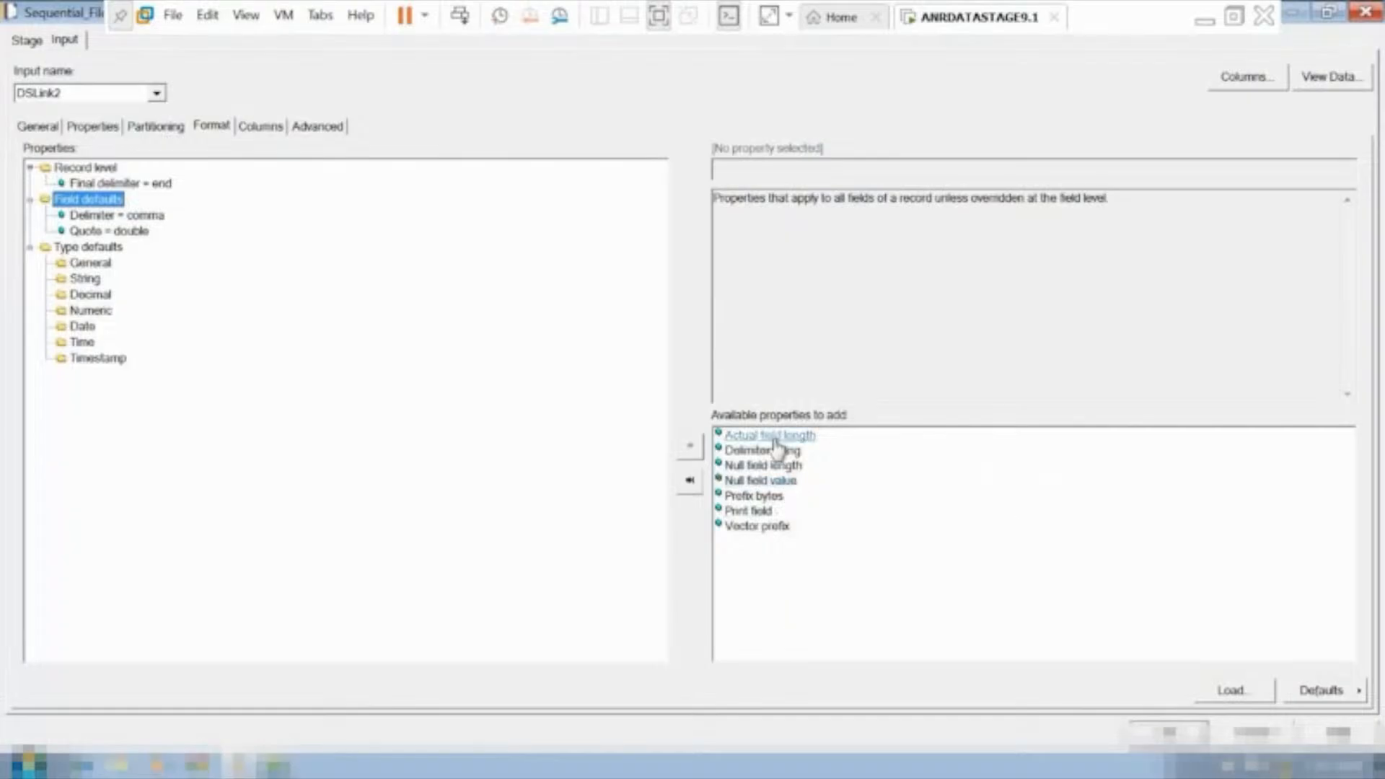
double_click(766, 487)
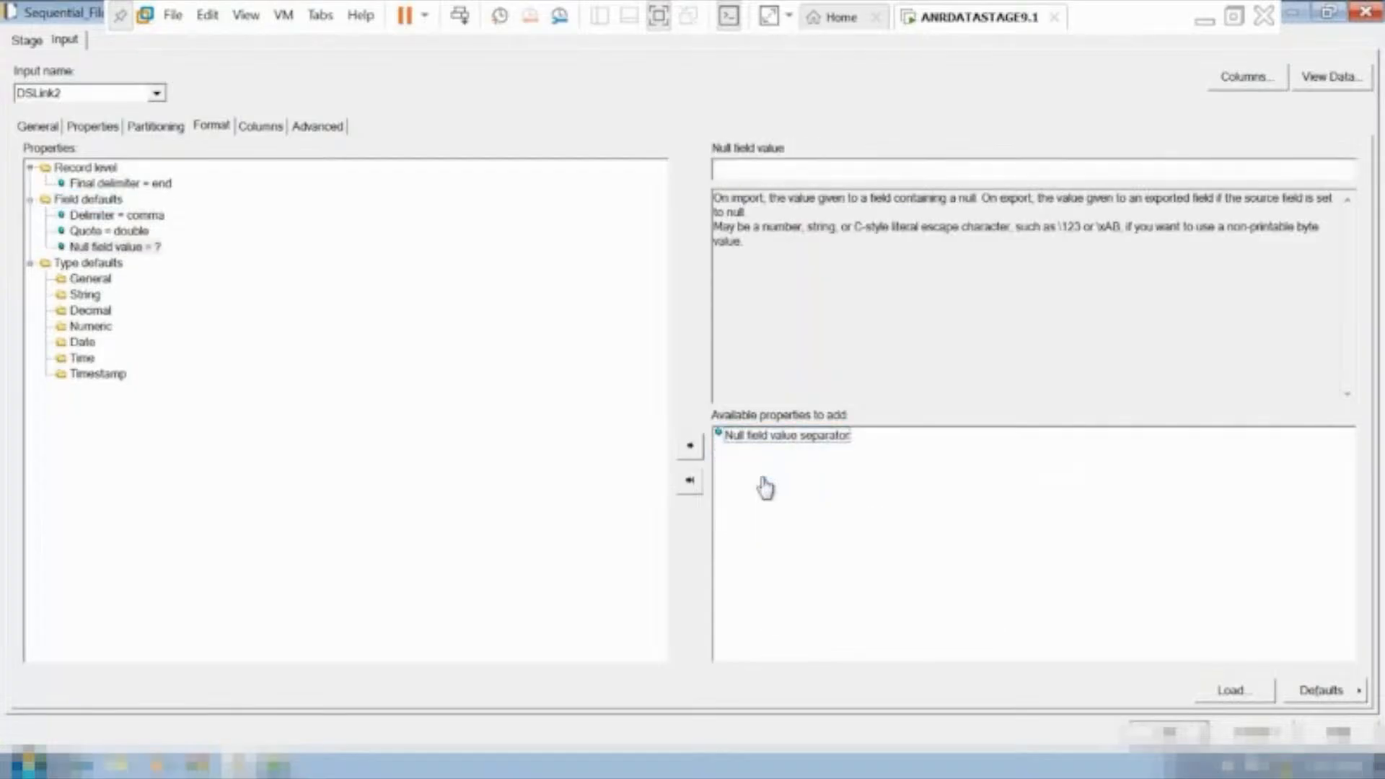
left_click(154, 249)
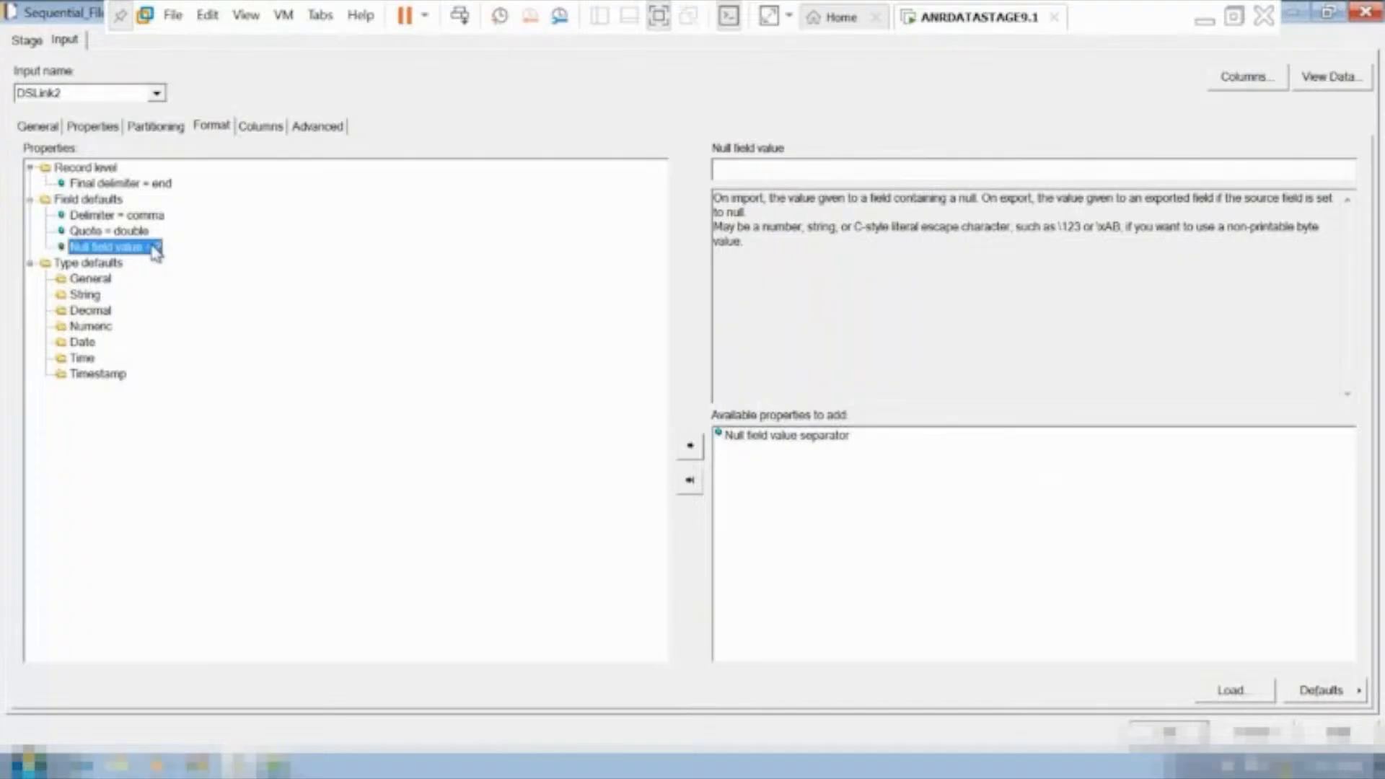
left_click(754, 170)
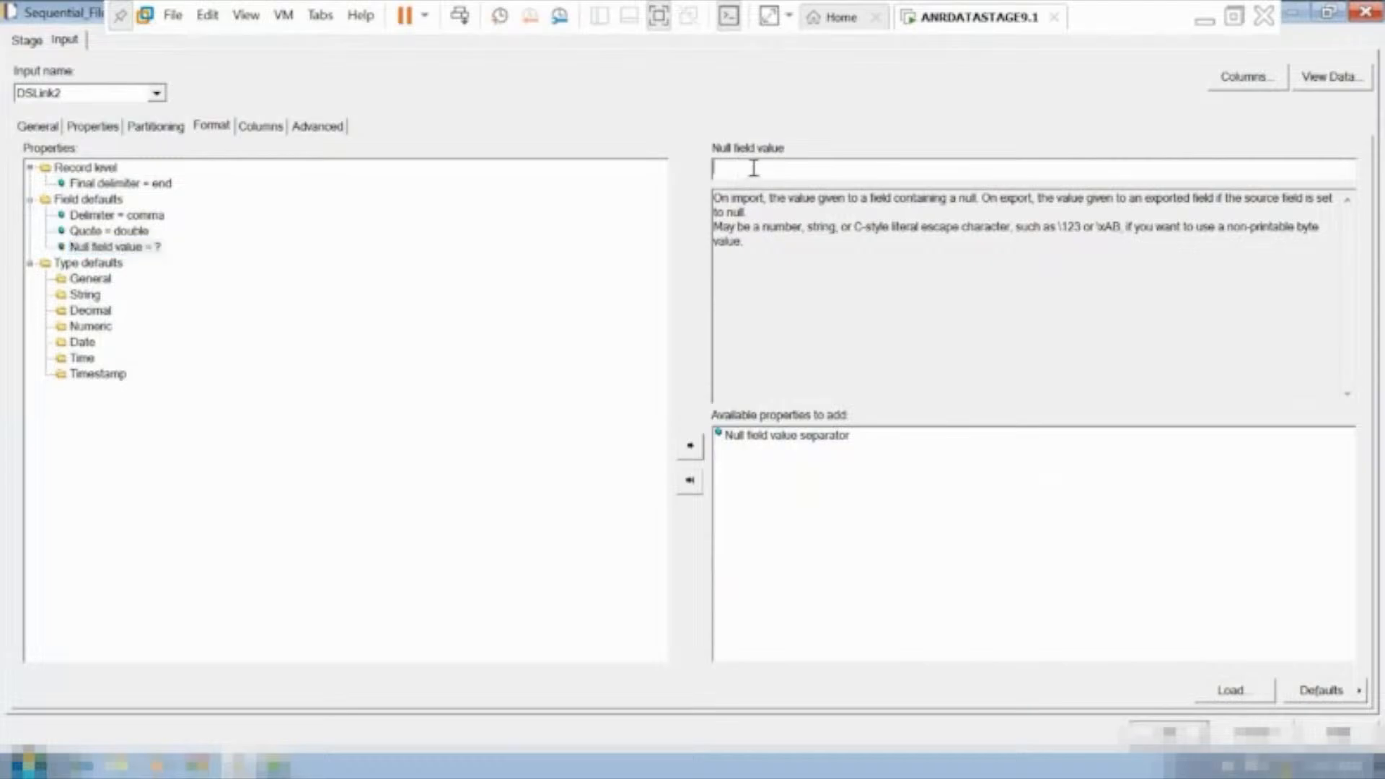
type("0")
left_click(1170, 732)
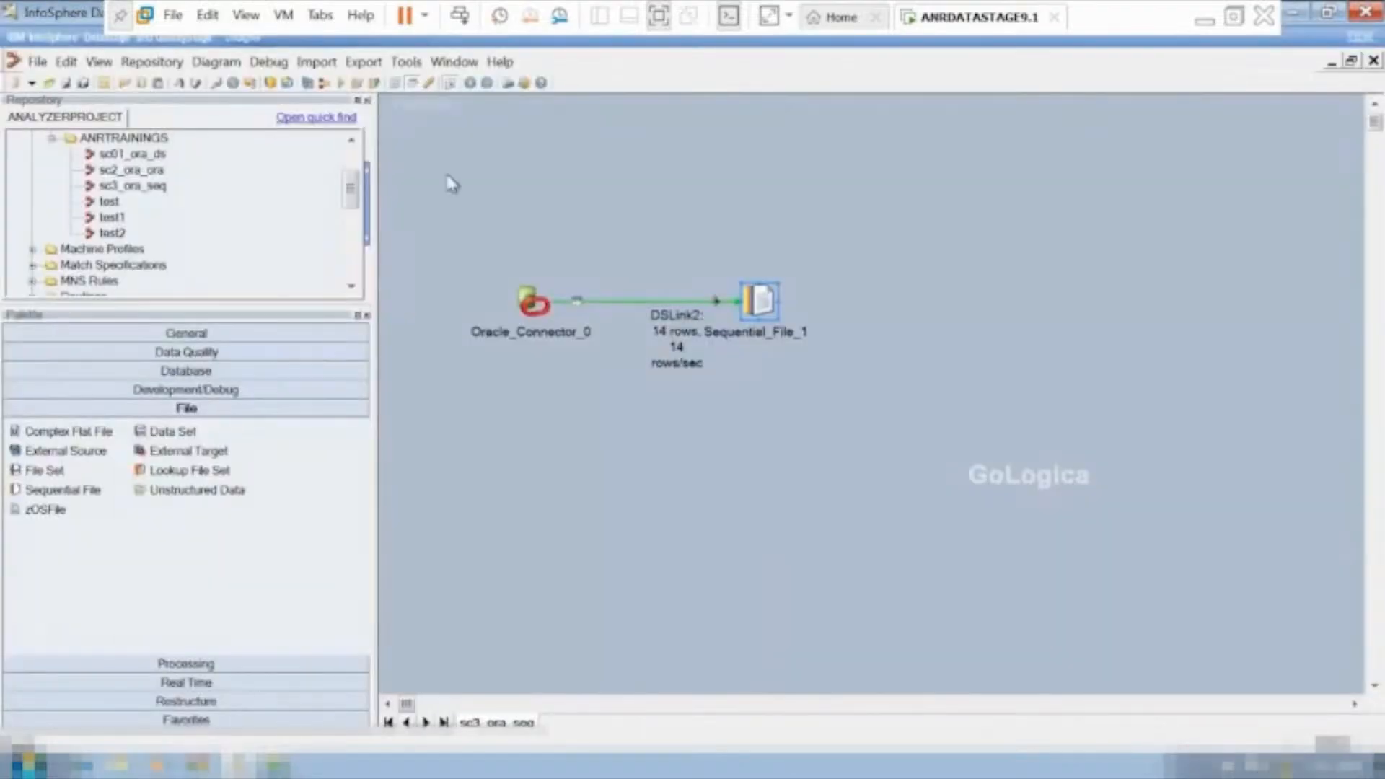
Recompile the modified job sc3_ora_seq and run it with no warning limit.
left_click(339, 83)
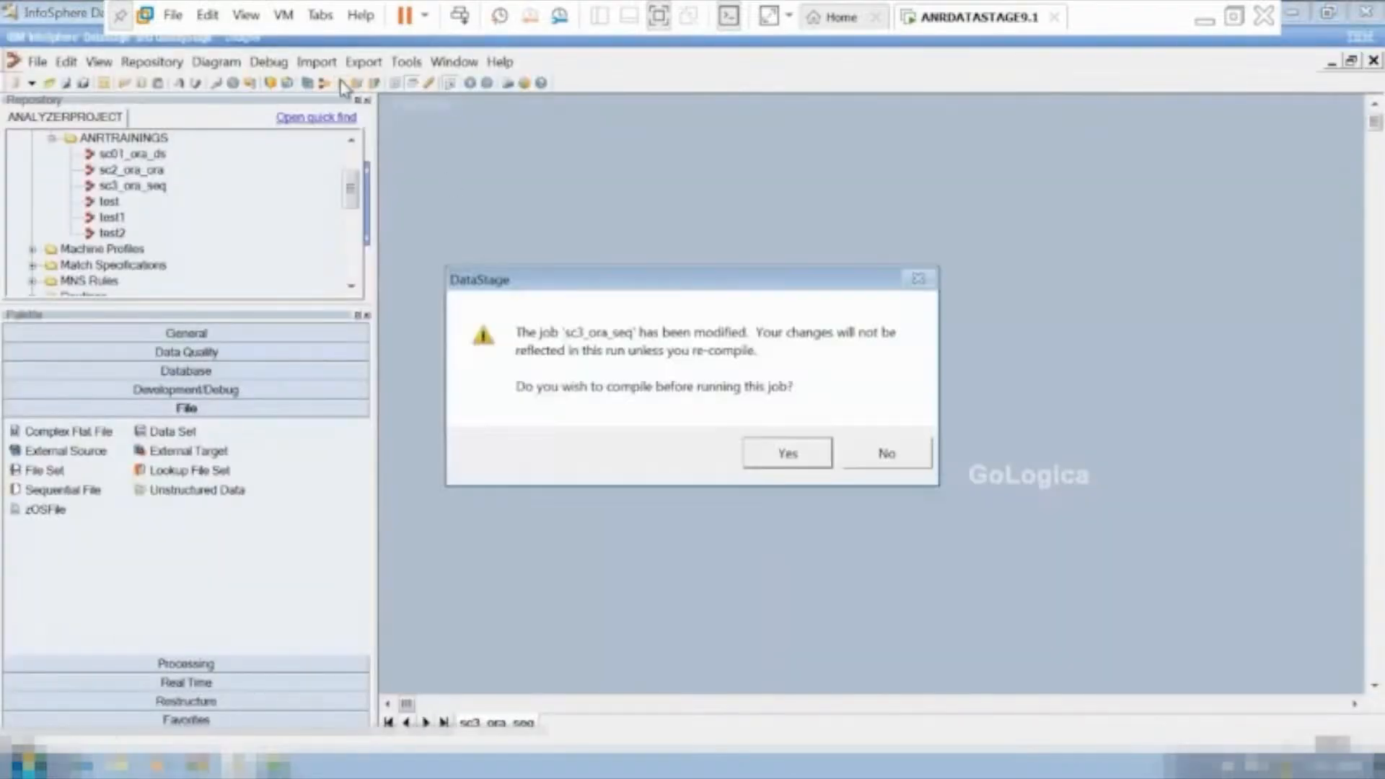
left_click(769, 452)
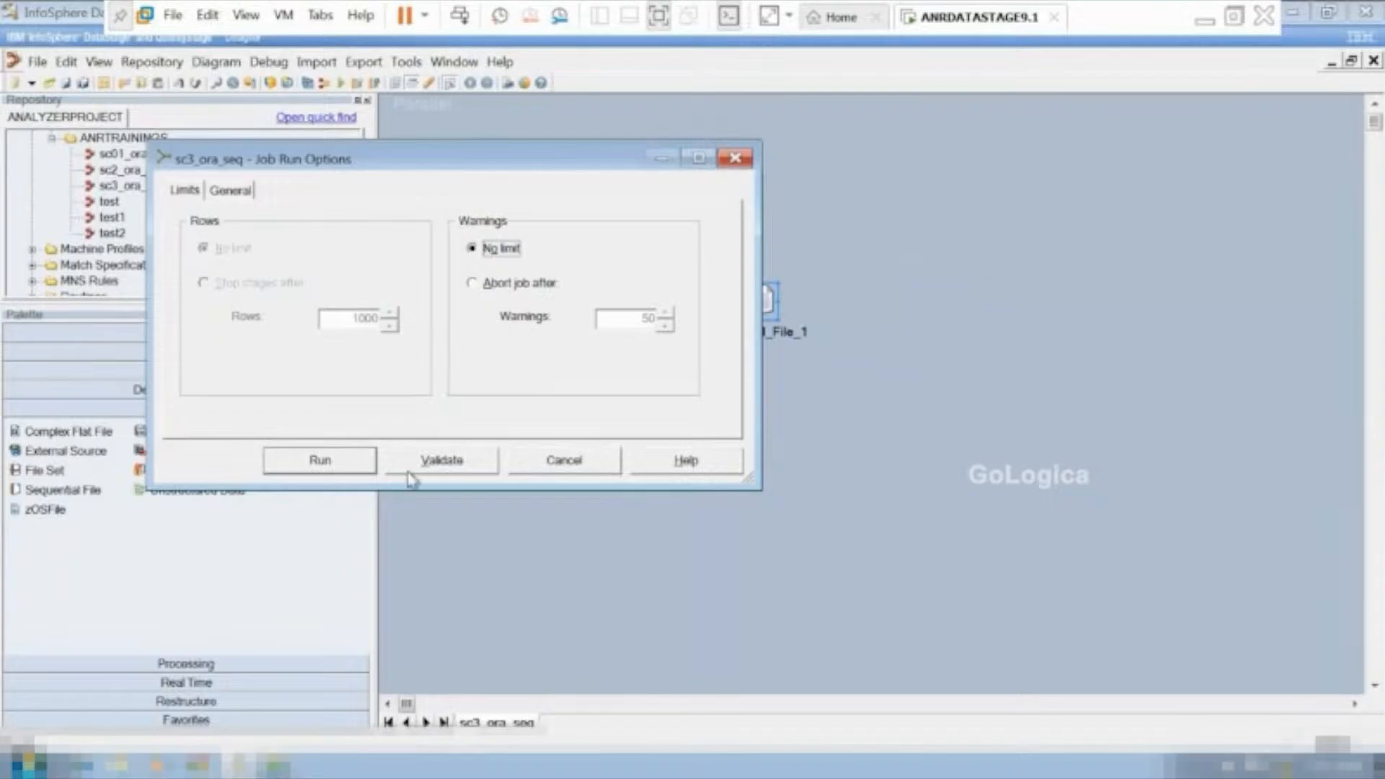
left_click(323, 463)
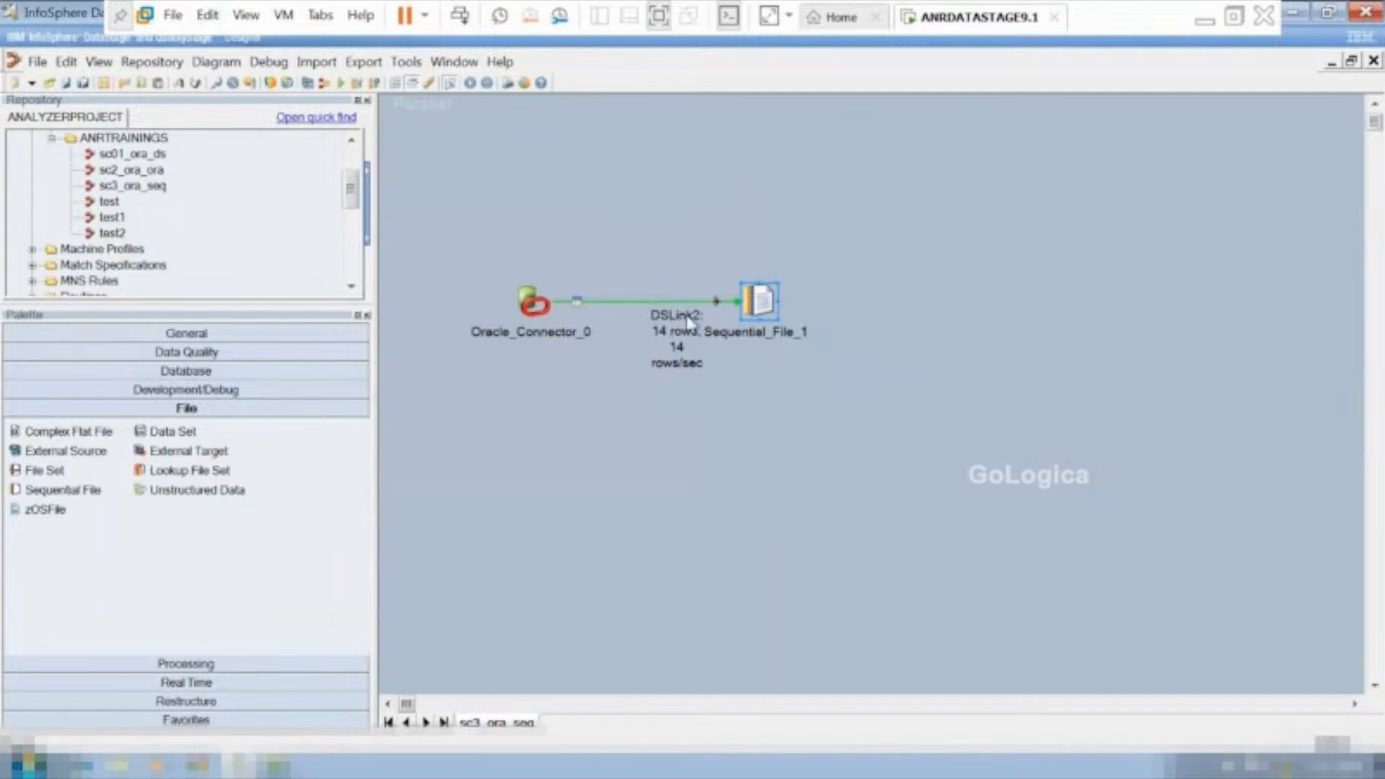
View the DSLink2 data of Sequential_File_1 with 100 rows to display, and close the Data Browser.
right_click(763, 302)
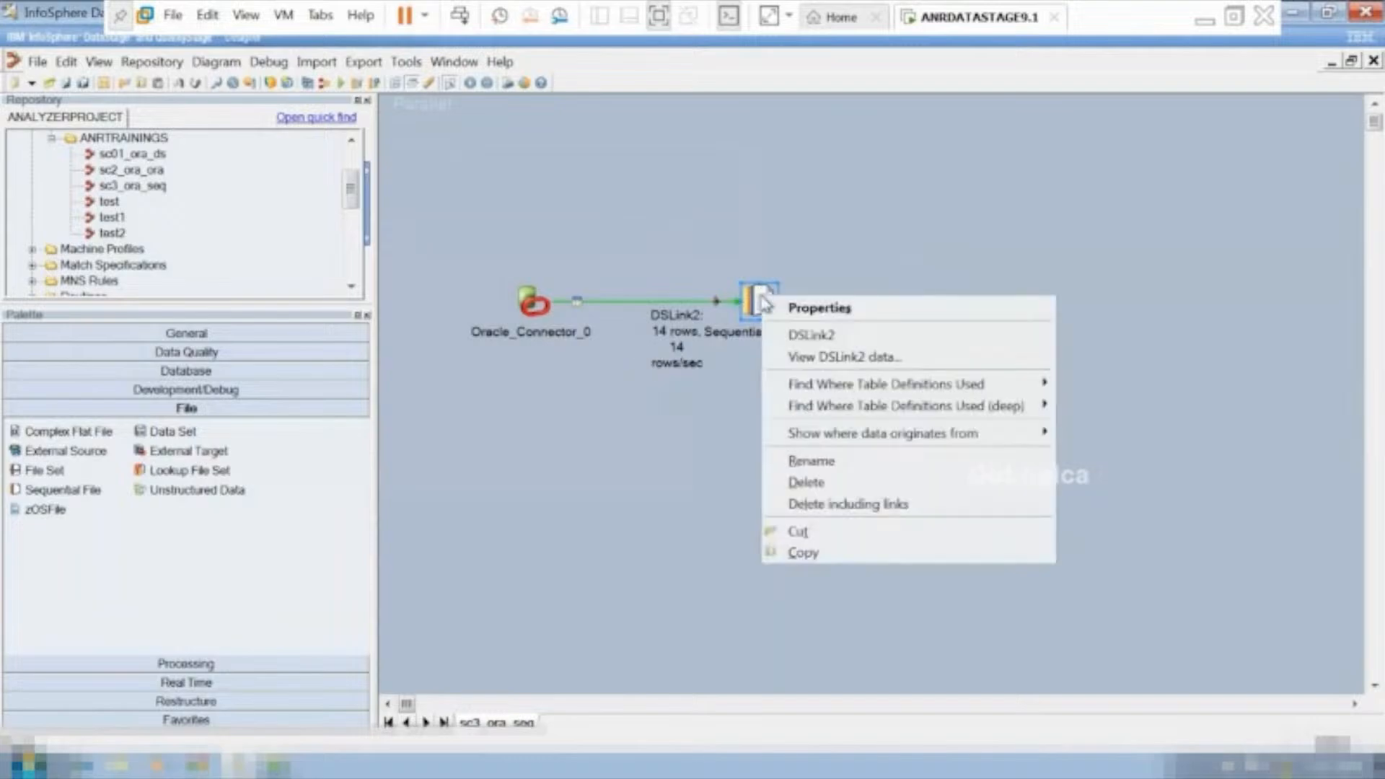
left_click(836, 358)
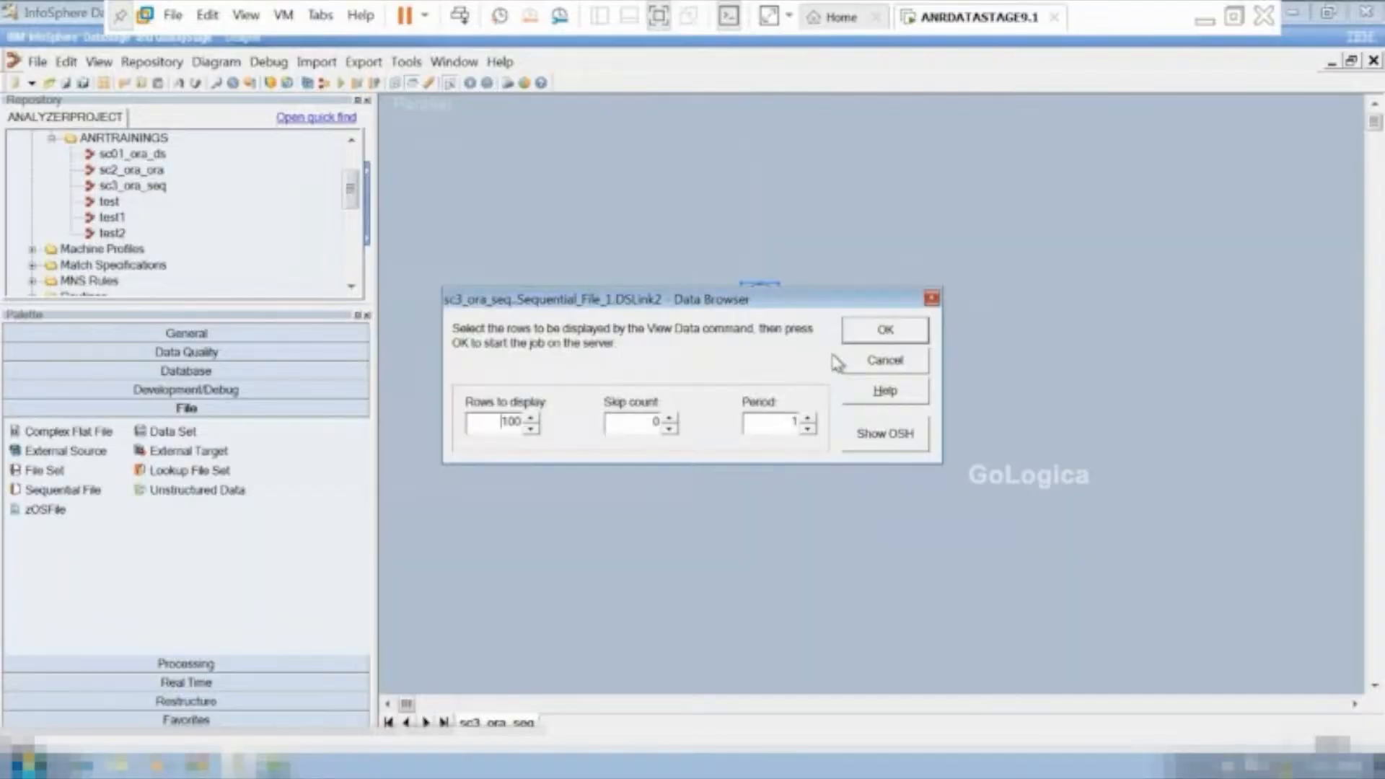
left_click(885, 330)
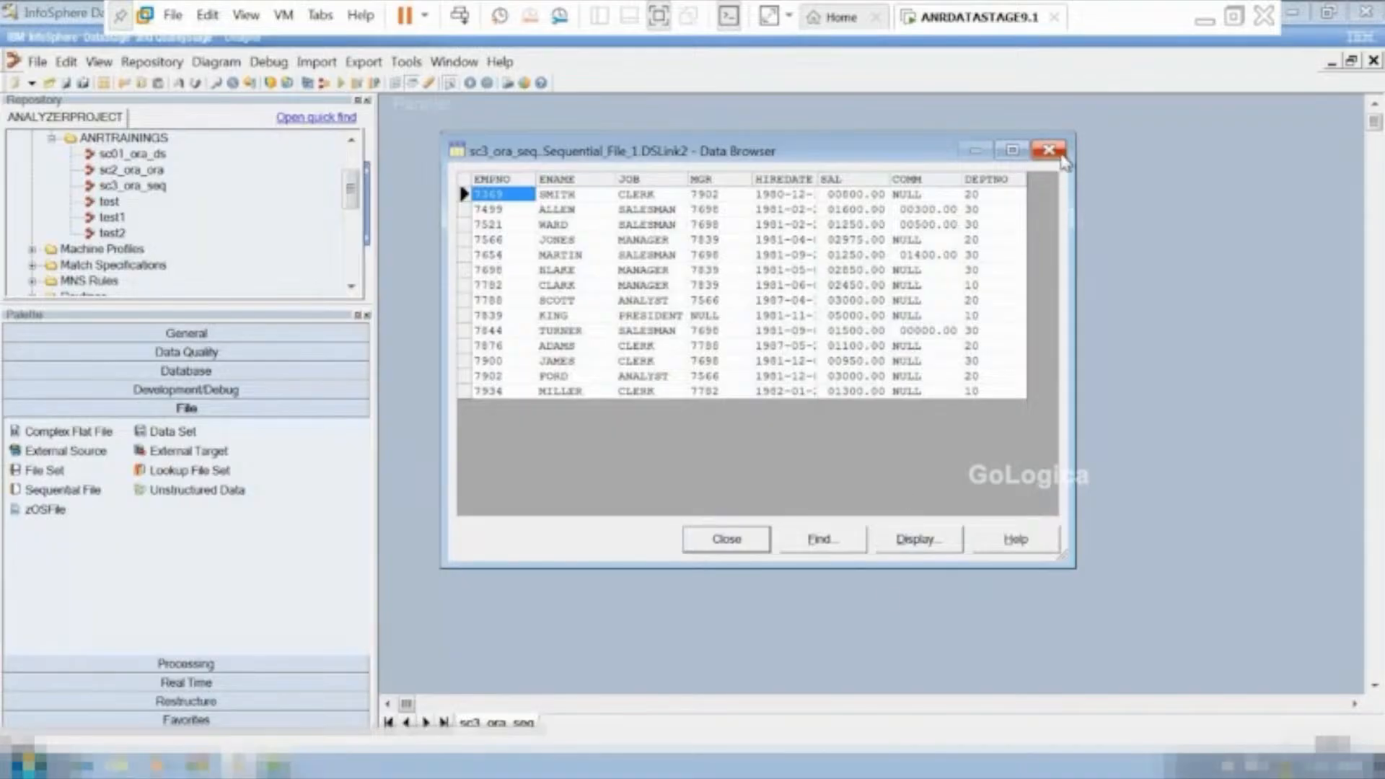
left_click(726, 541)
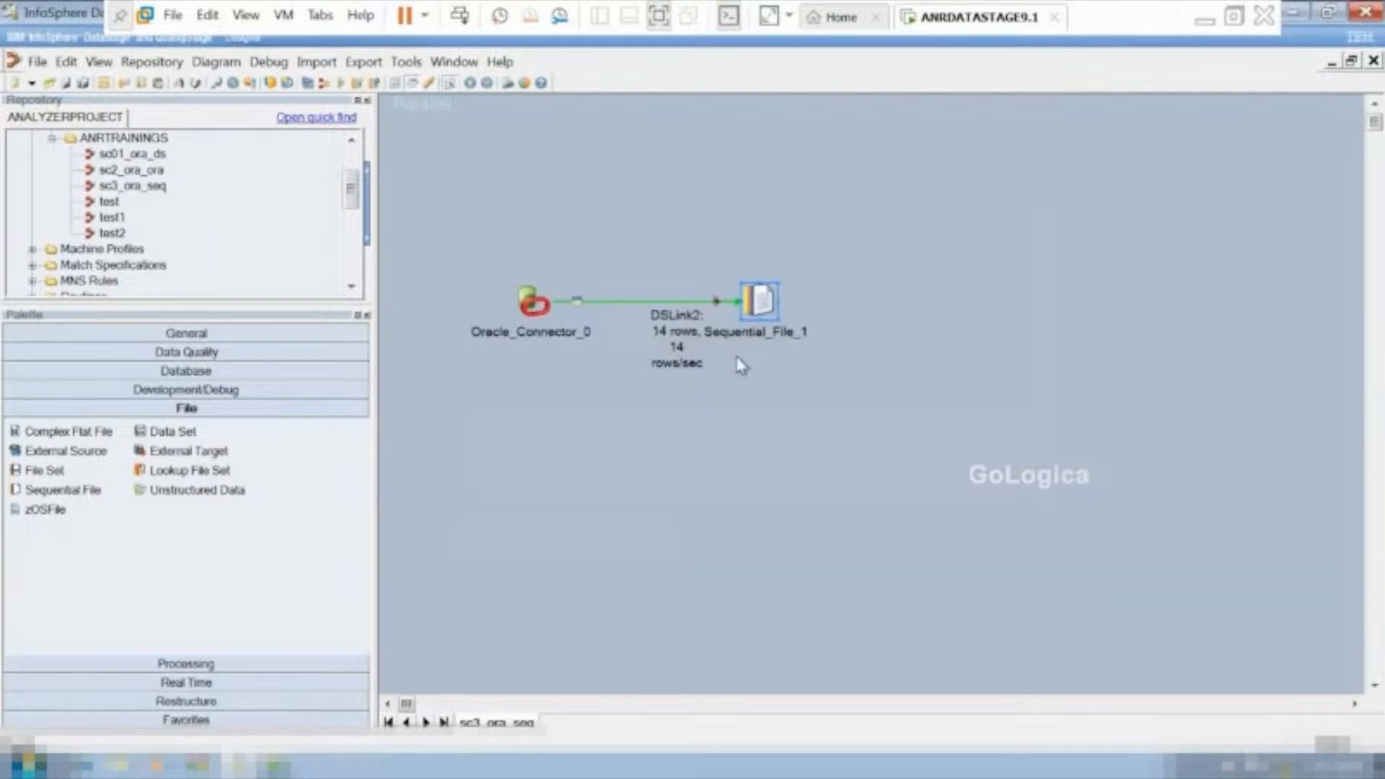
Review the field defaults in the format settings of Sequential_File_1, and cancel out of the stage.
double_click(760, 299)
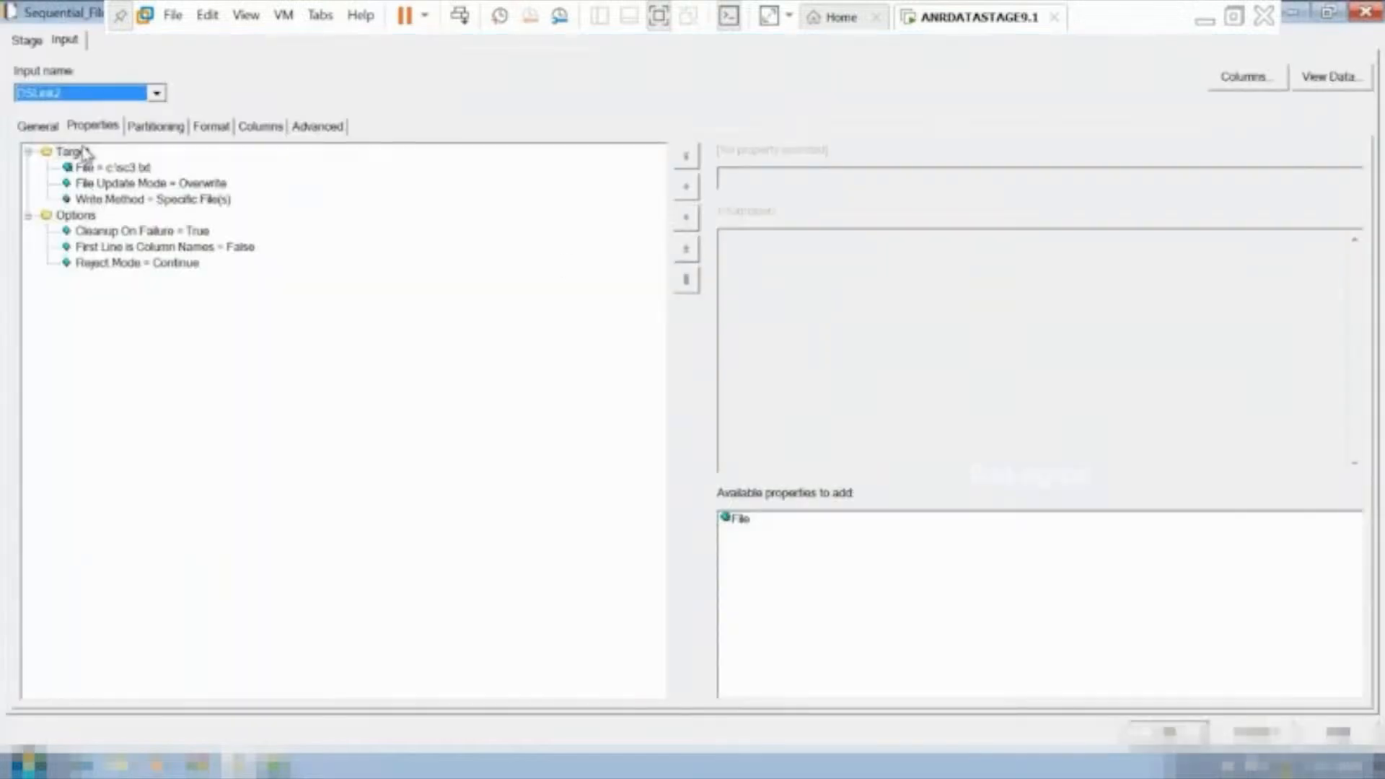
left_click(207, 130)
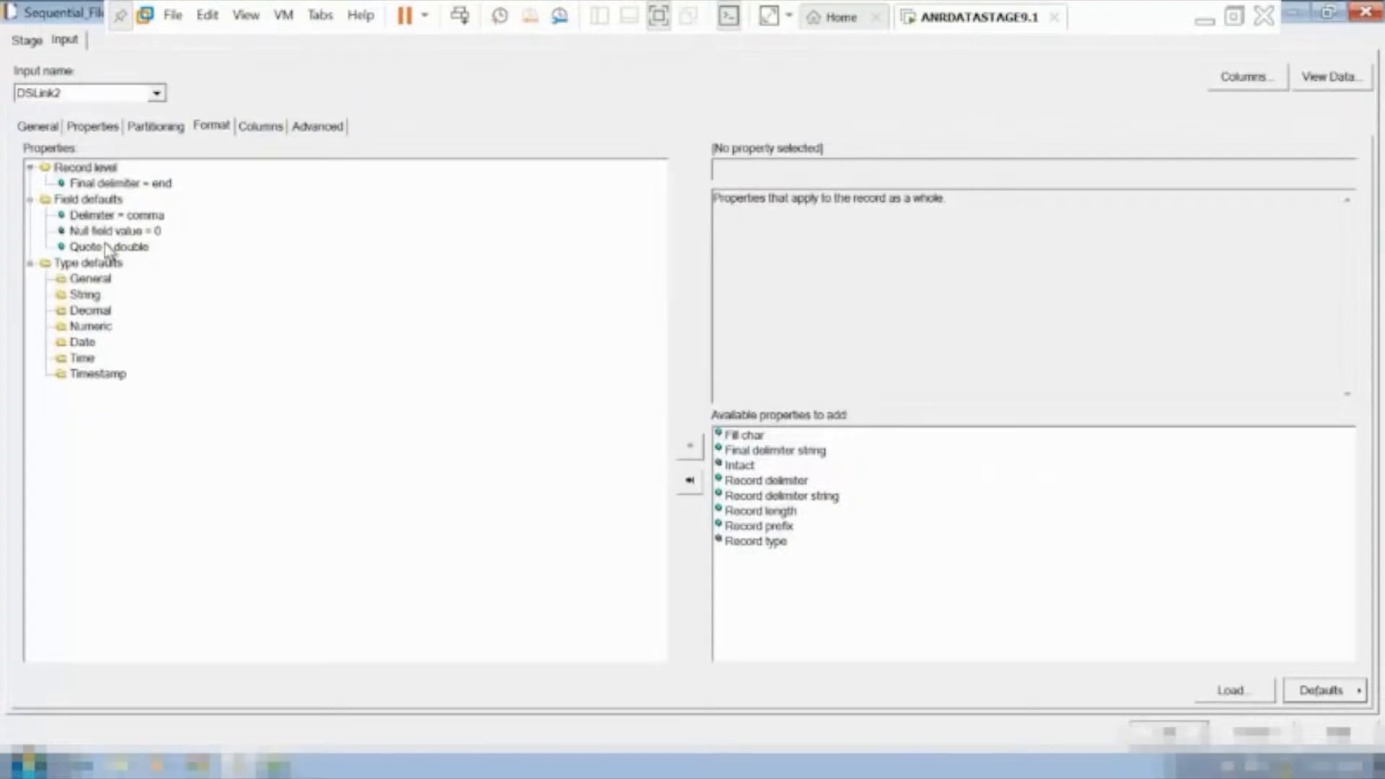
left_click(94, 203)
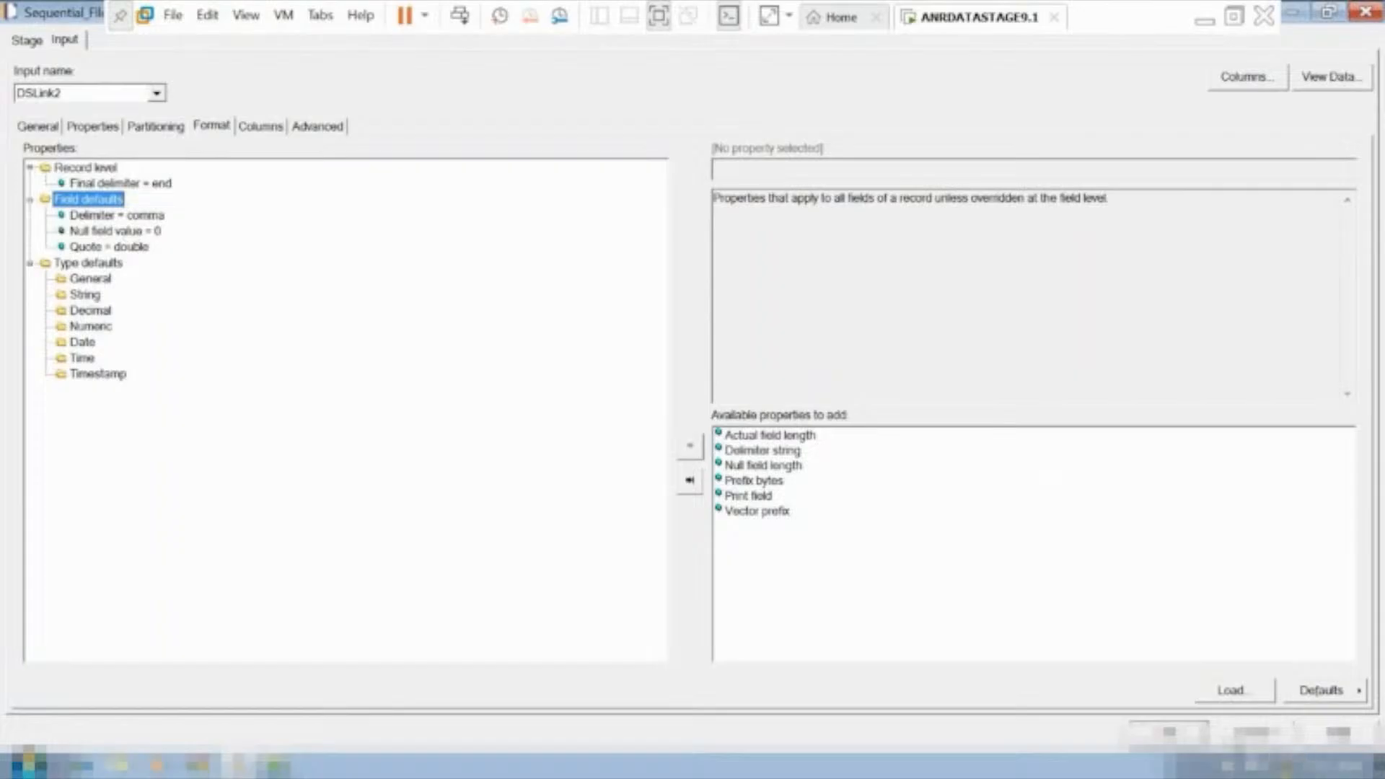
left_click(1251, 737)
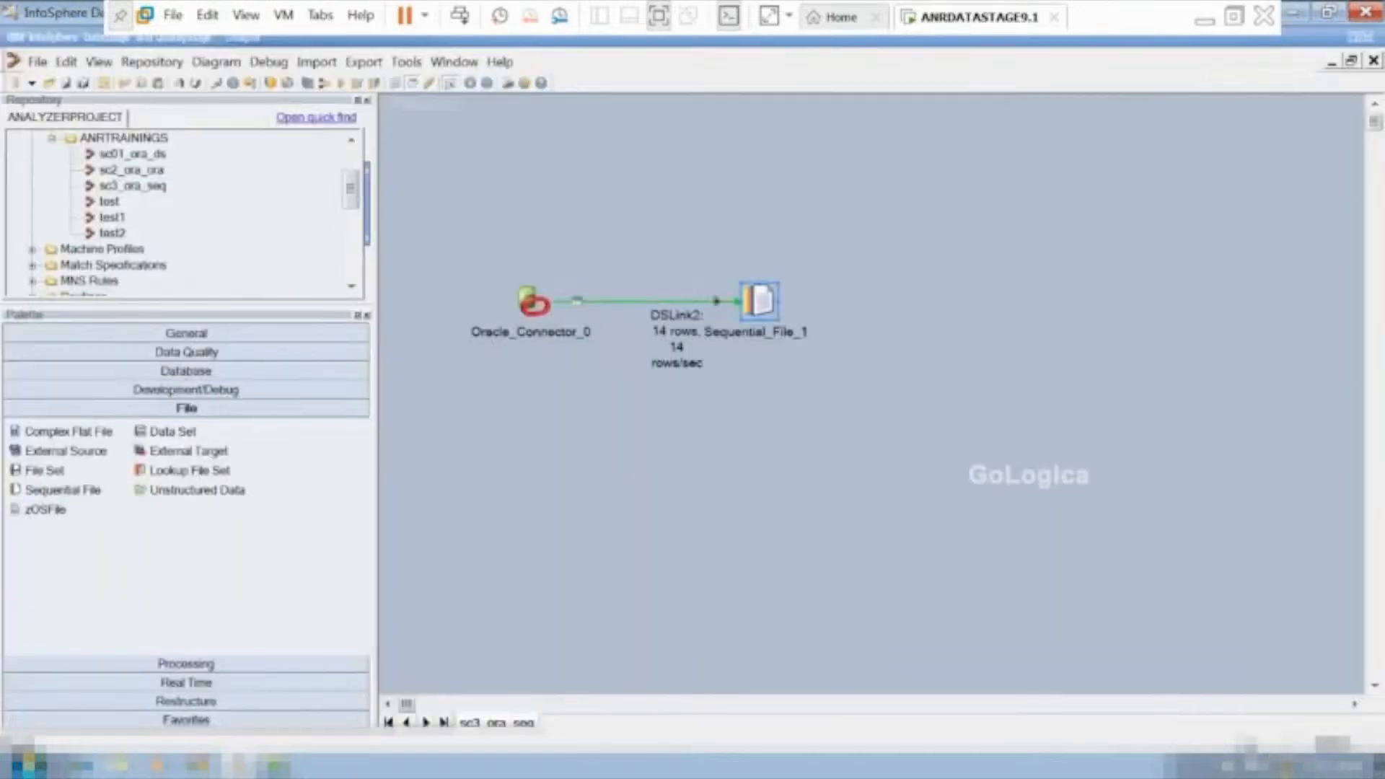
Reopen the DSLink2 data of Sequential_File_1 with 100 rows to display, and examine the null values.
right_click(758, 292)
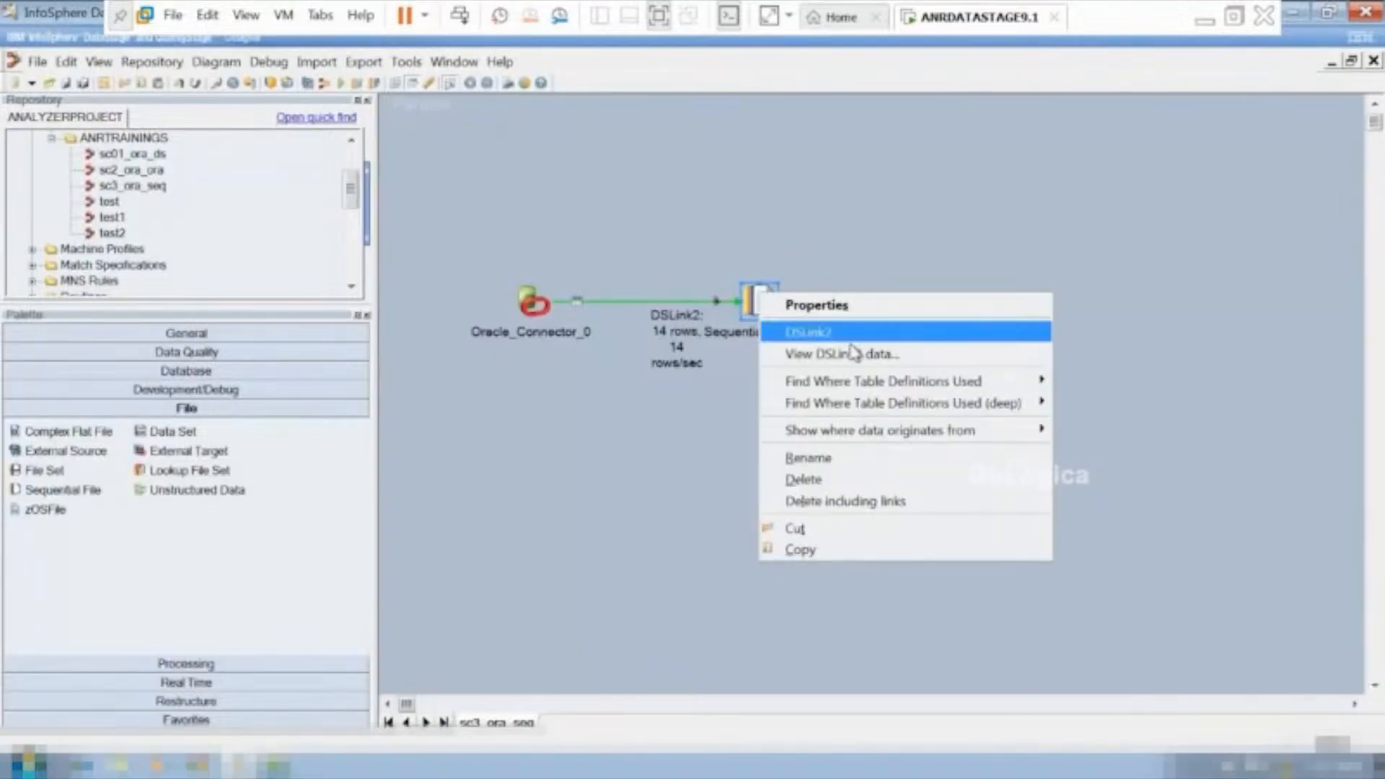
left_click(854, 353)
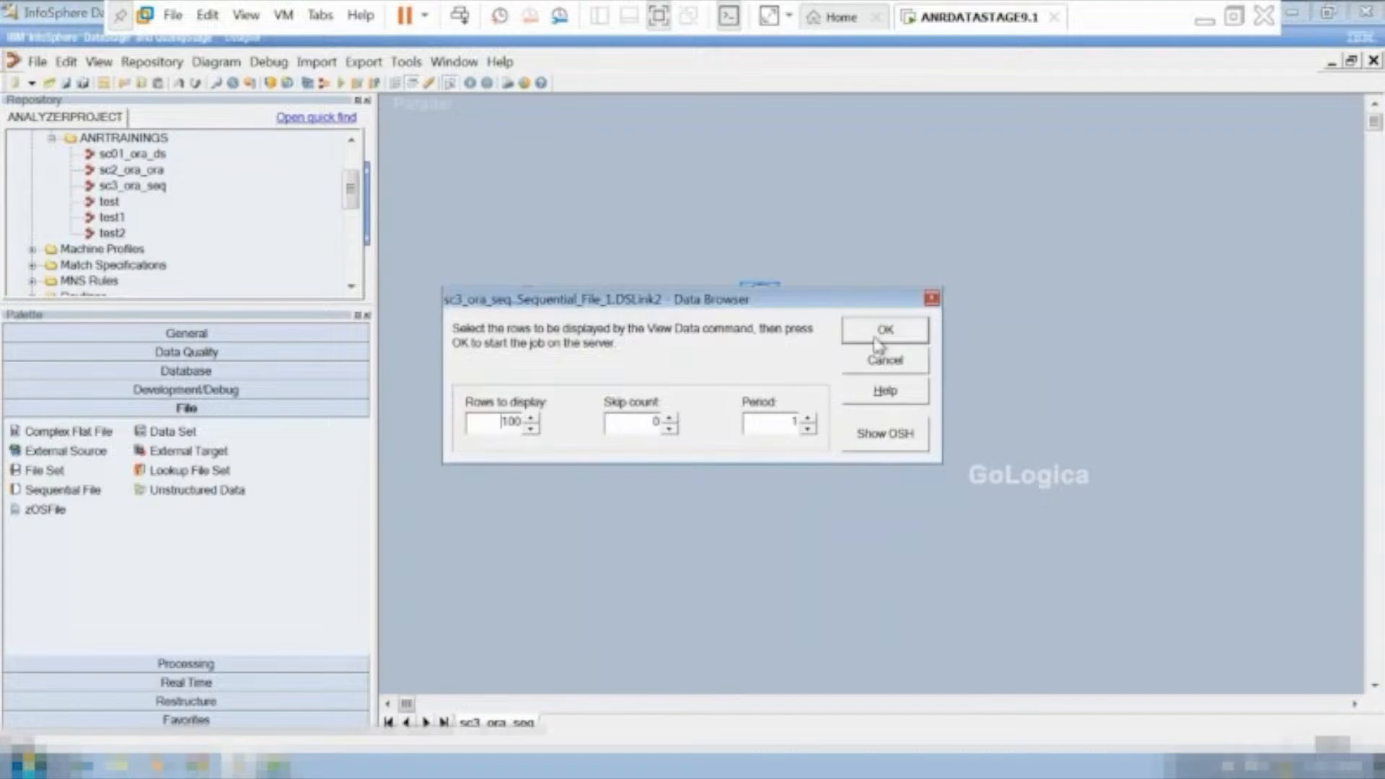
left_click(875, 336)
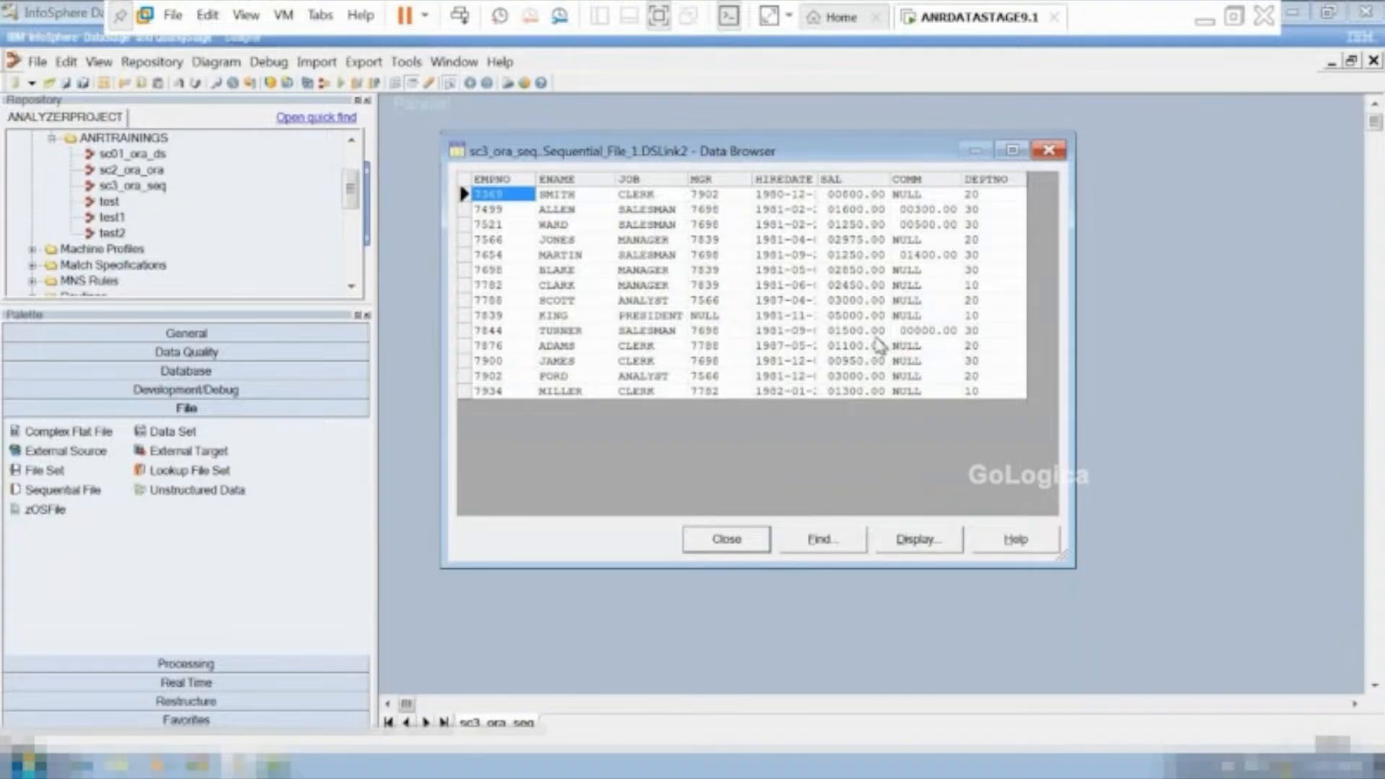
Close the Data Browser, set the Designer window aside, and open the sc3 text file from drive C: in a maximized Notepad.
left_click(713, 546)
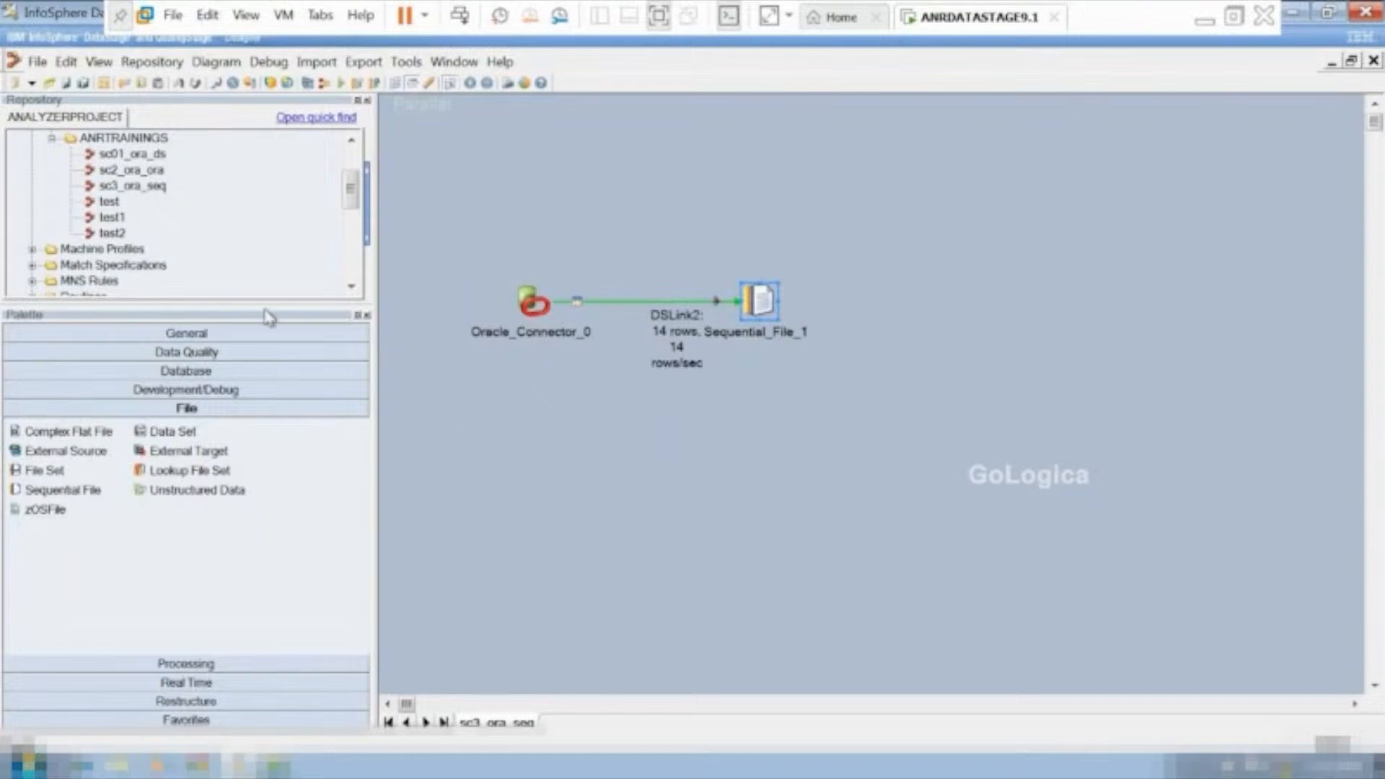
left_click(1329, 62)
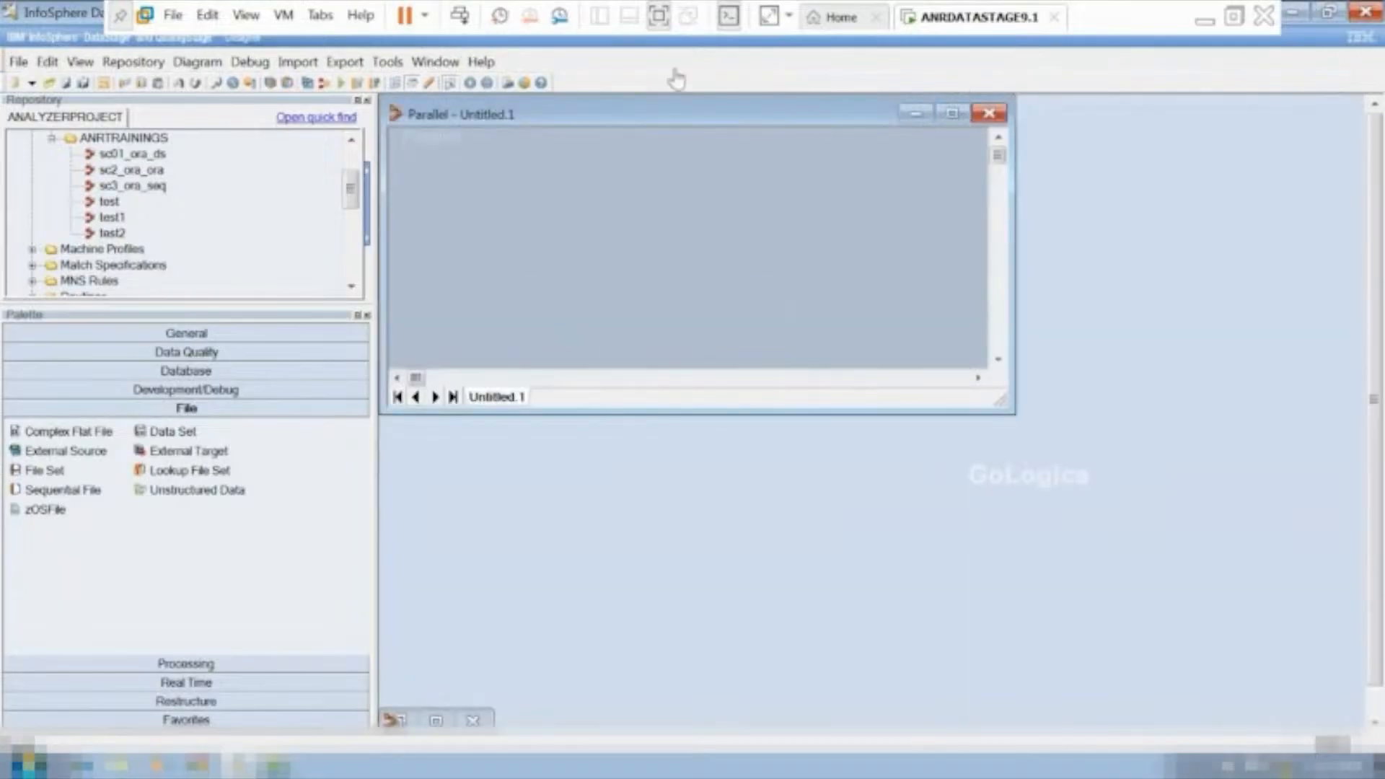
left_click(1296, 21)
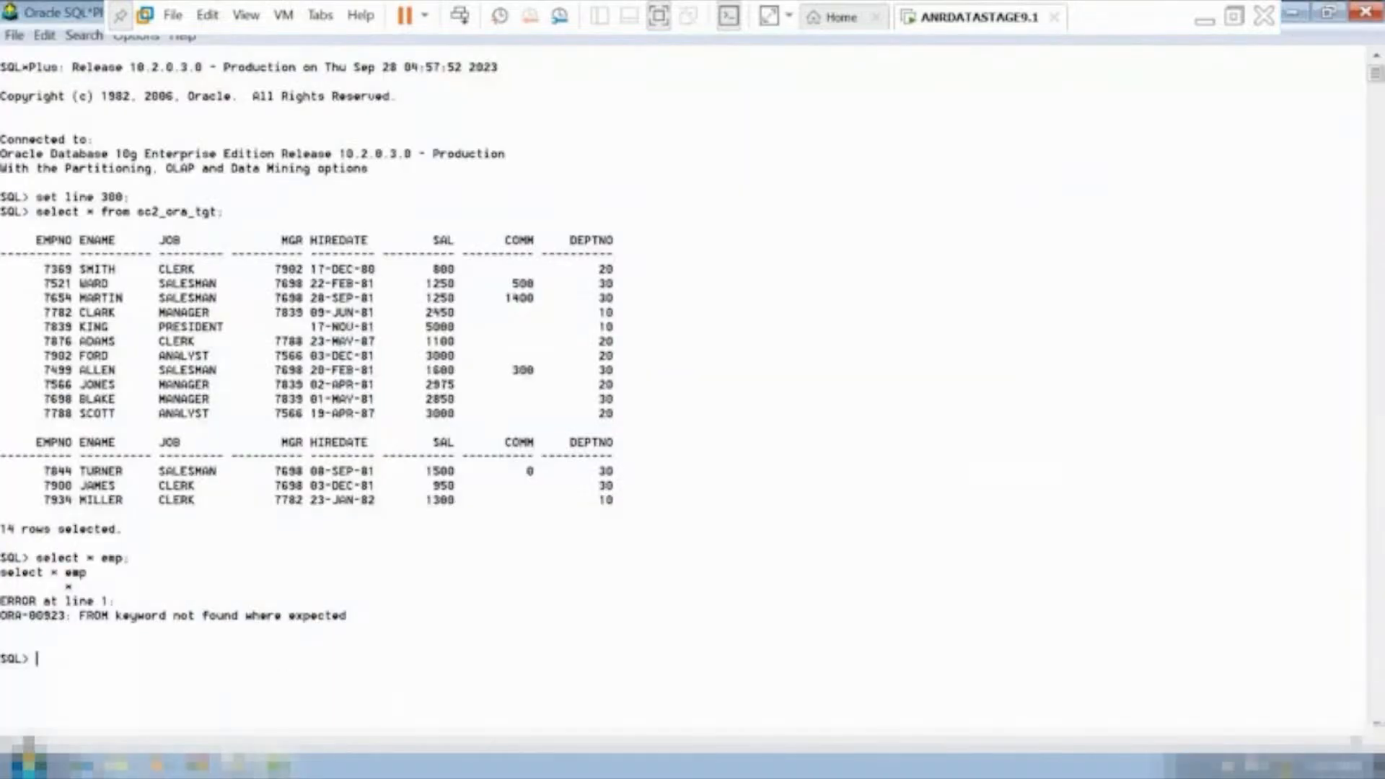
left_click(123, 766)
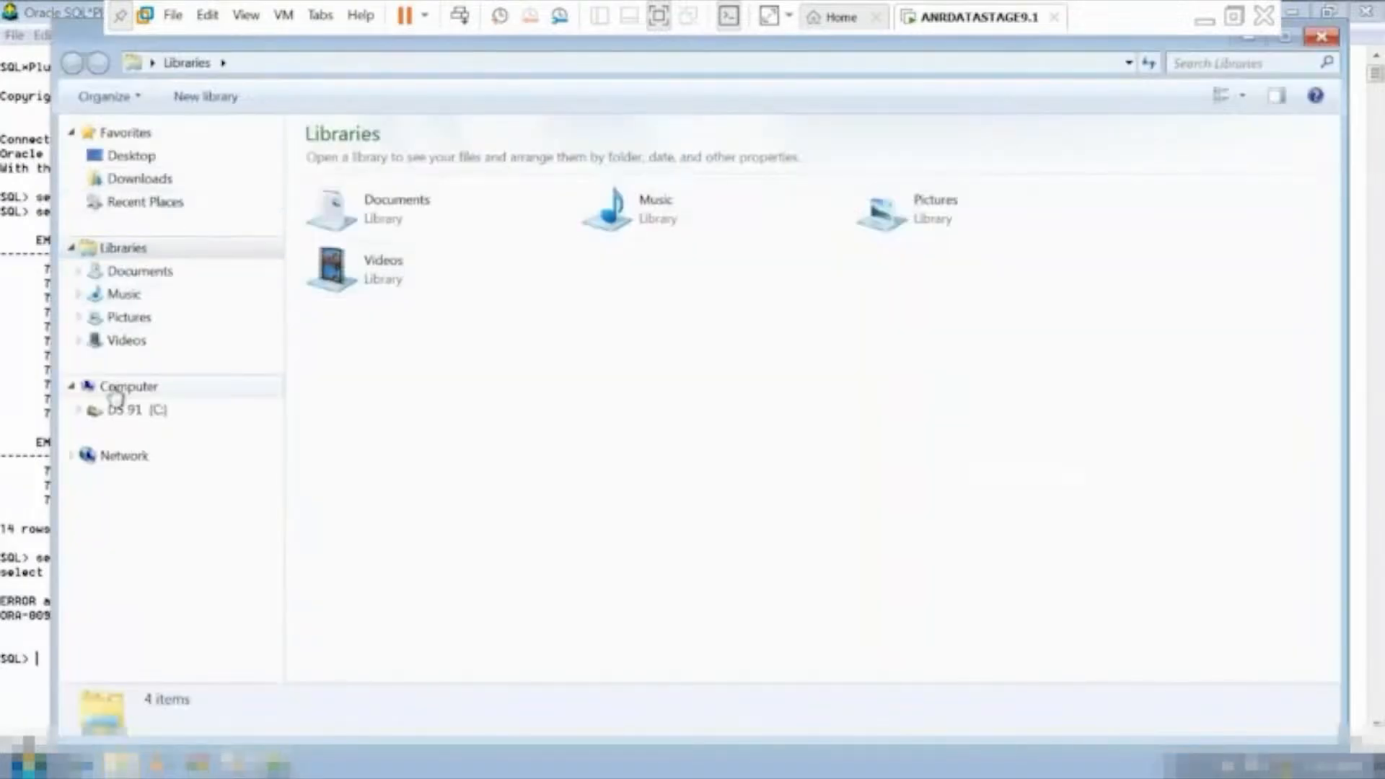
left_click(127, 410)
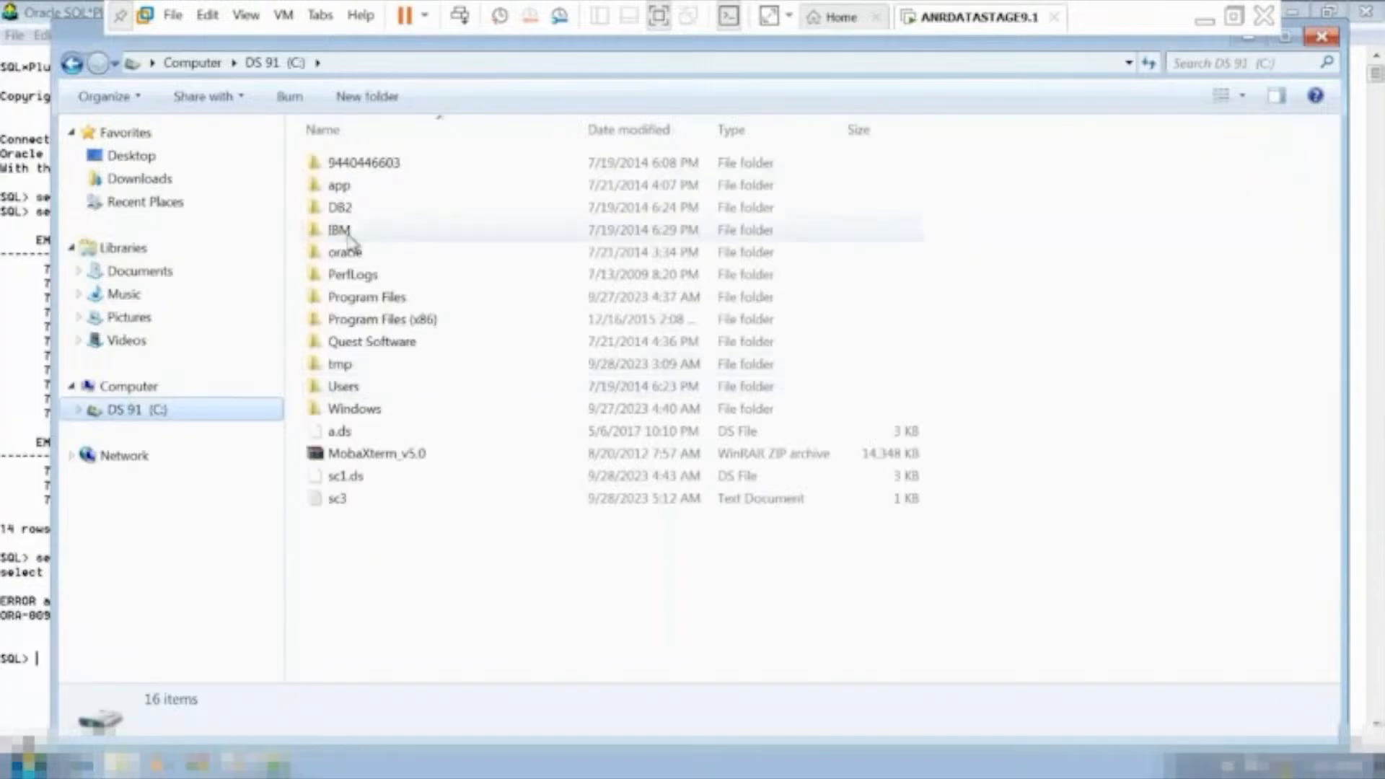
double_click(339, 501)
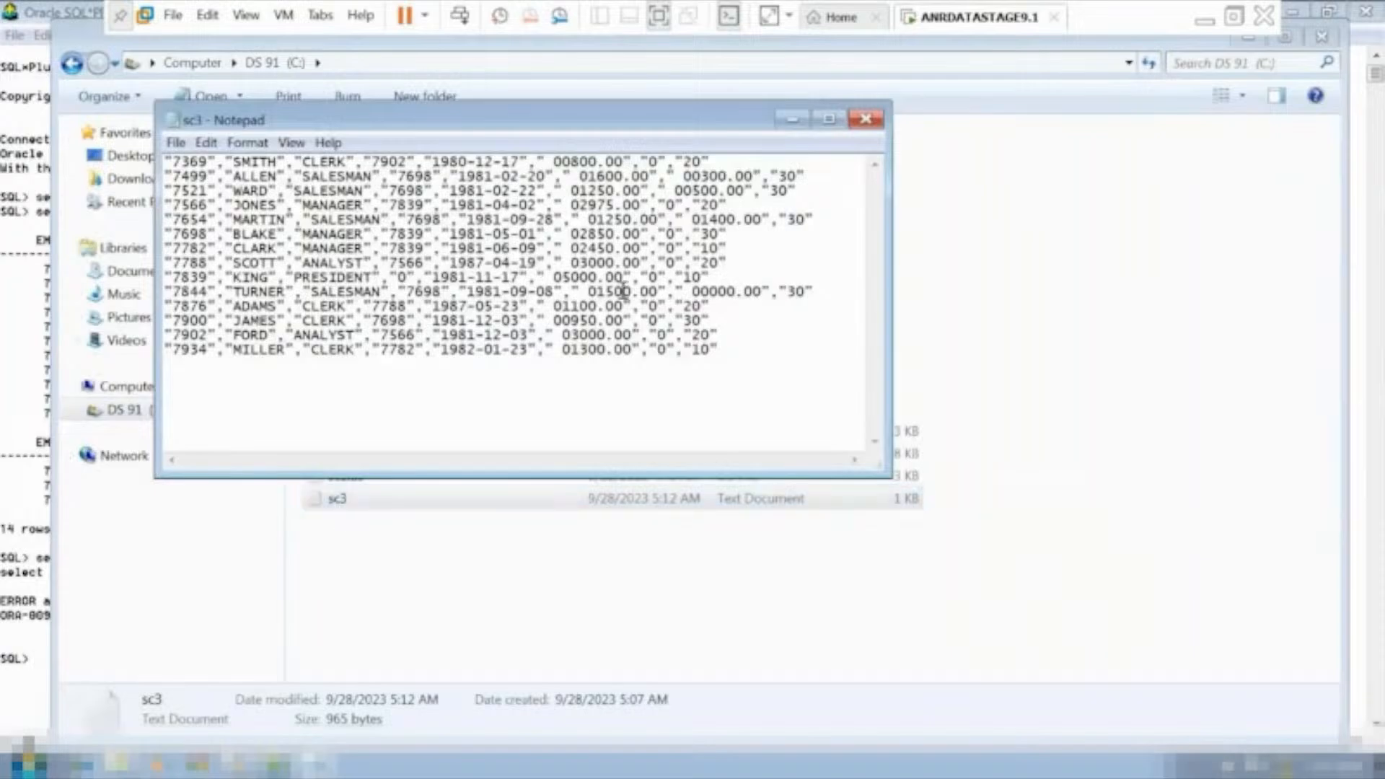
left_click(828, 119)
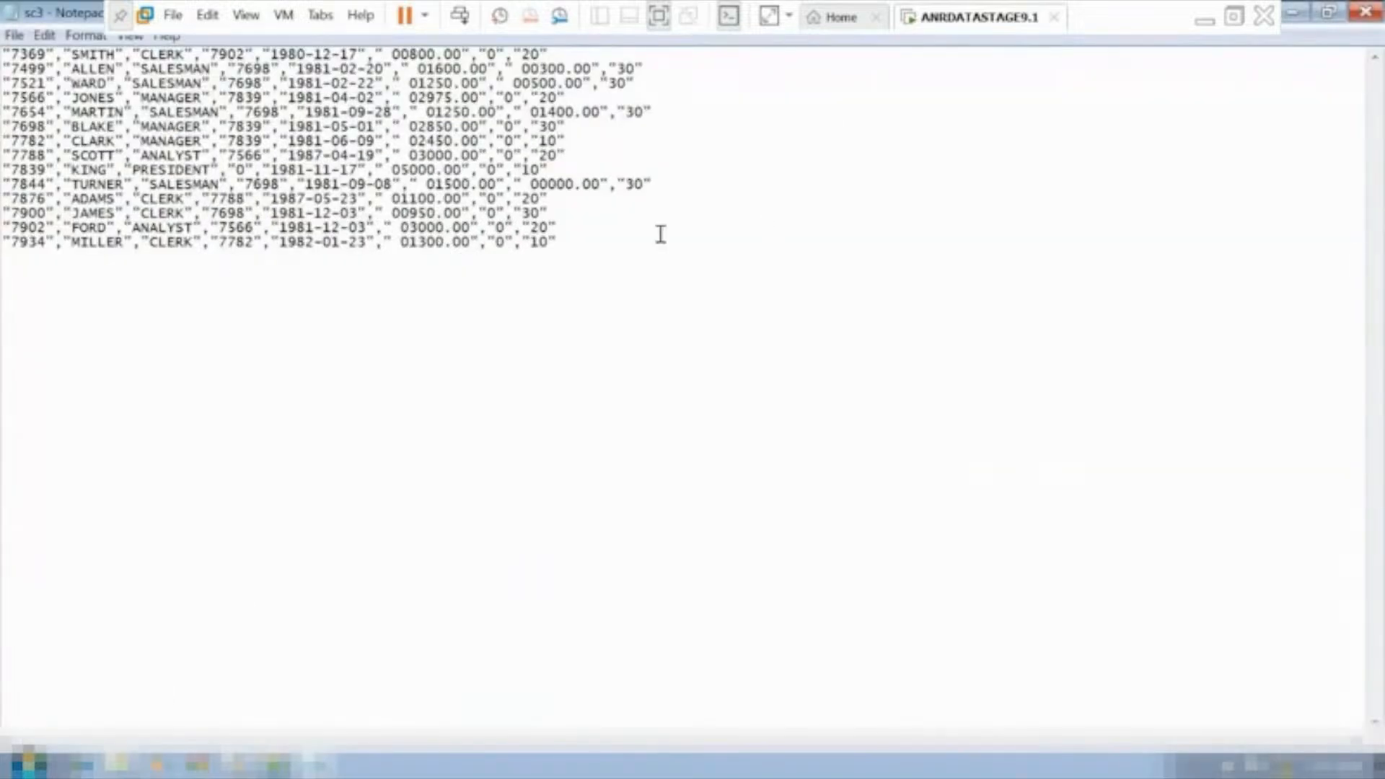
Examine all employee records in the sc3 text file, including the null replacements and the first line, and minimize Notepad.
left_click_drag(659, 229, 4, 44)
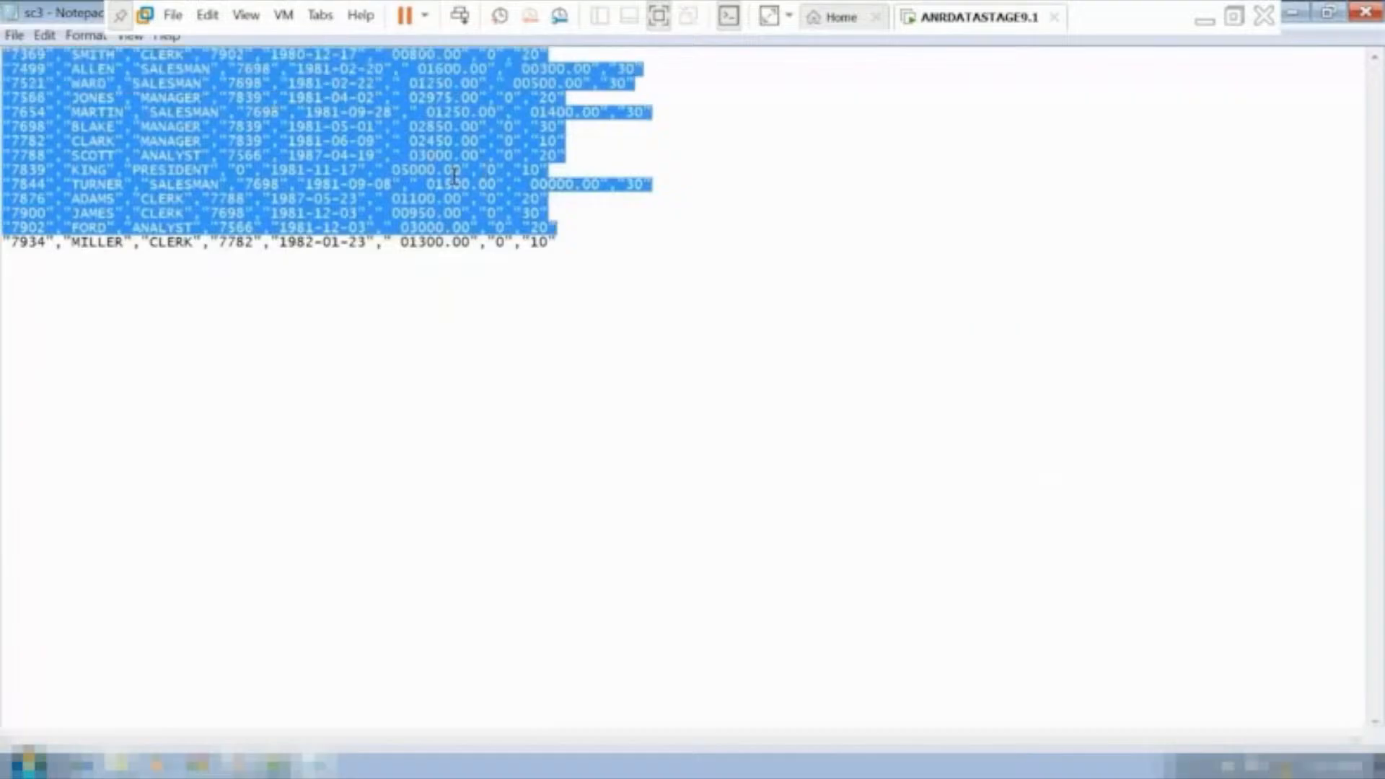
left_click_drag(577, 245, 3, 45)
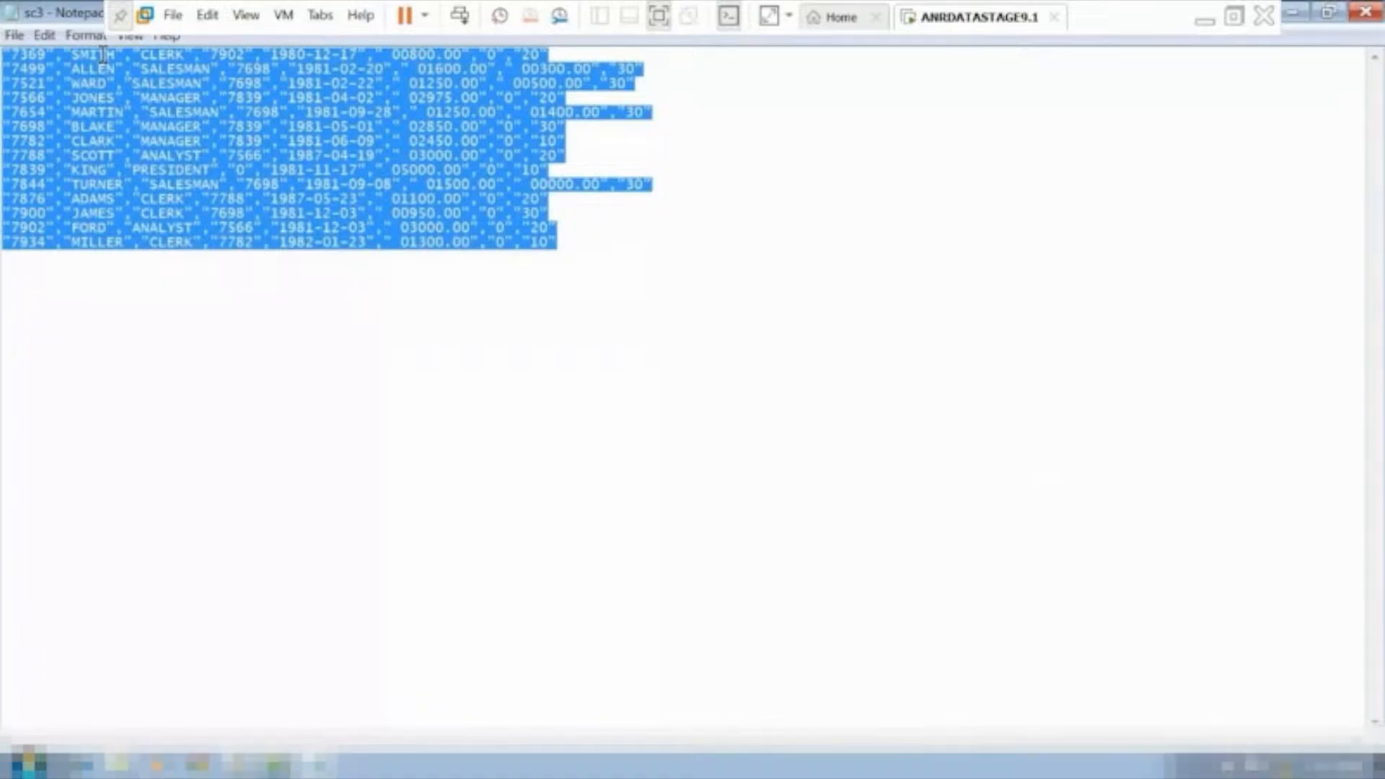
left_click(414, 326)
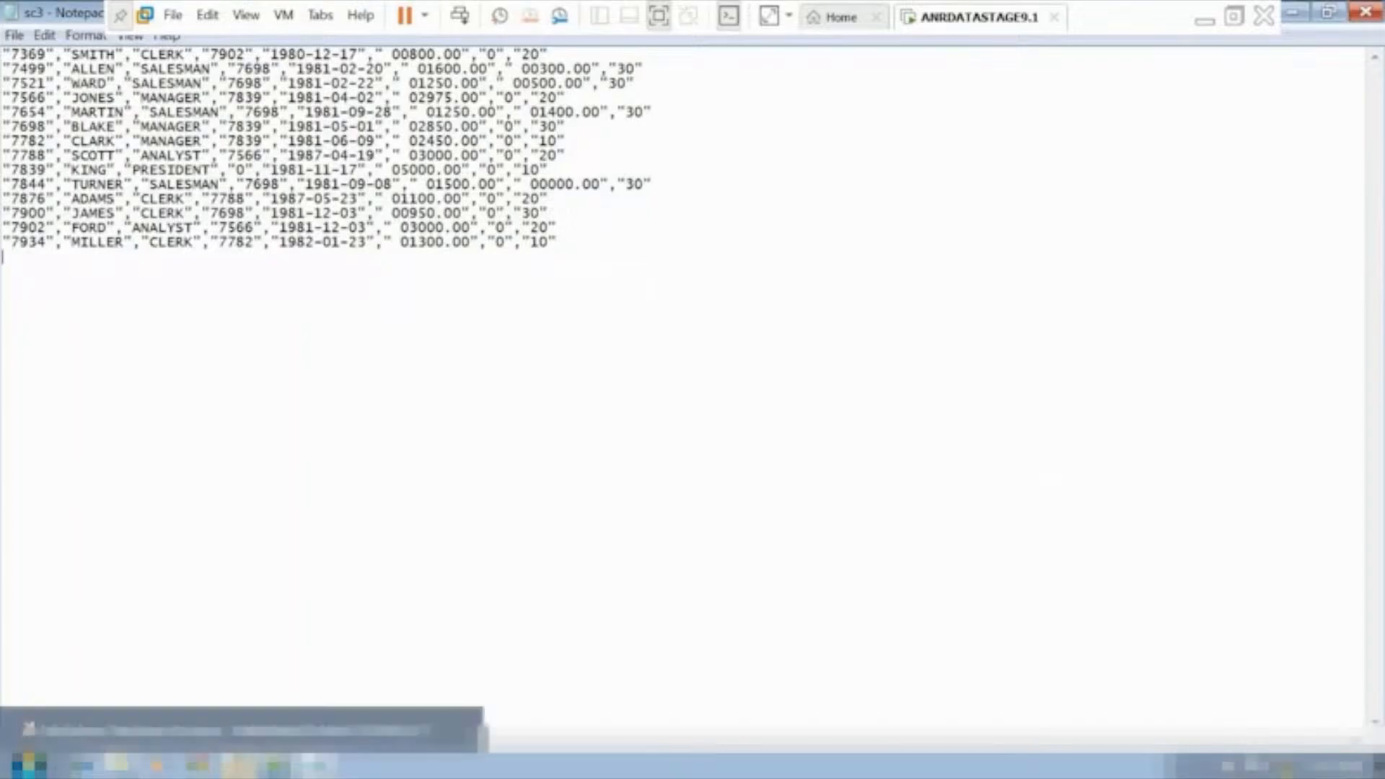
left_click(319, 765)
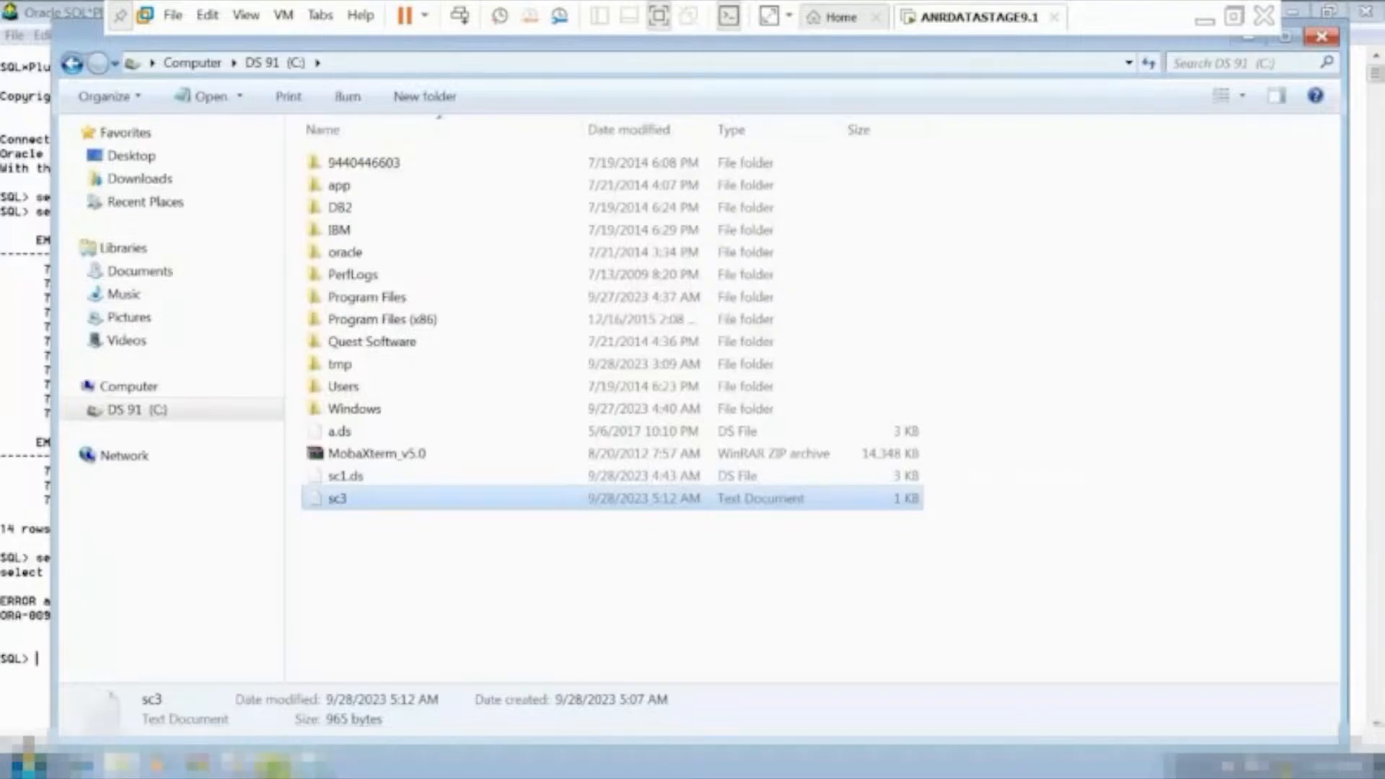
Return to DataStage Designer, maximize the job window, and reopen the job sc3_ora_seq from the ANRTRAININGS folder.
left_click(240, 766)
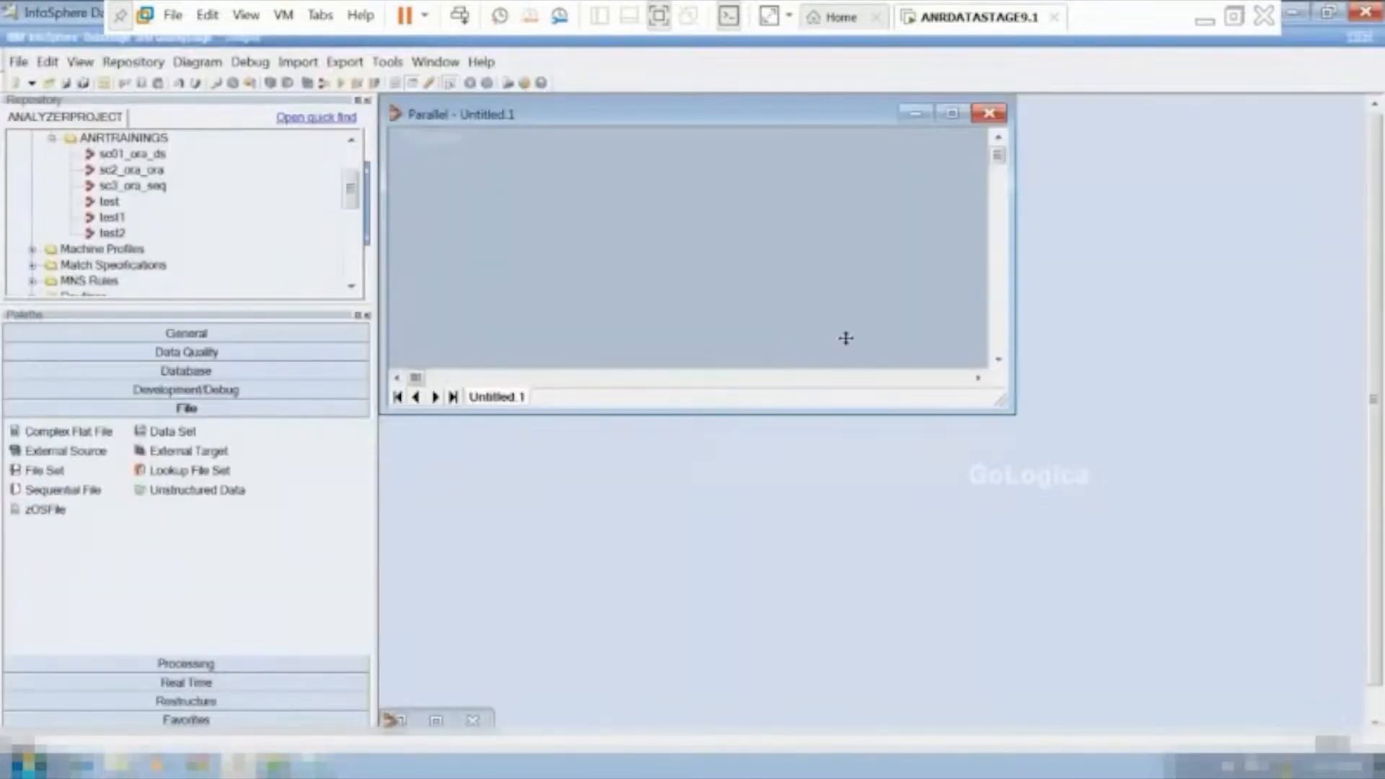
left_click(953, 115)
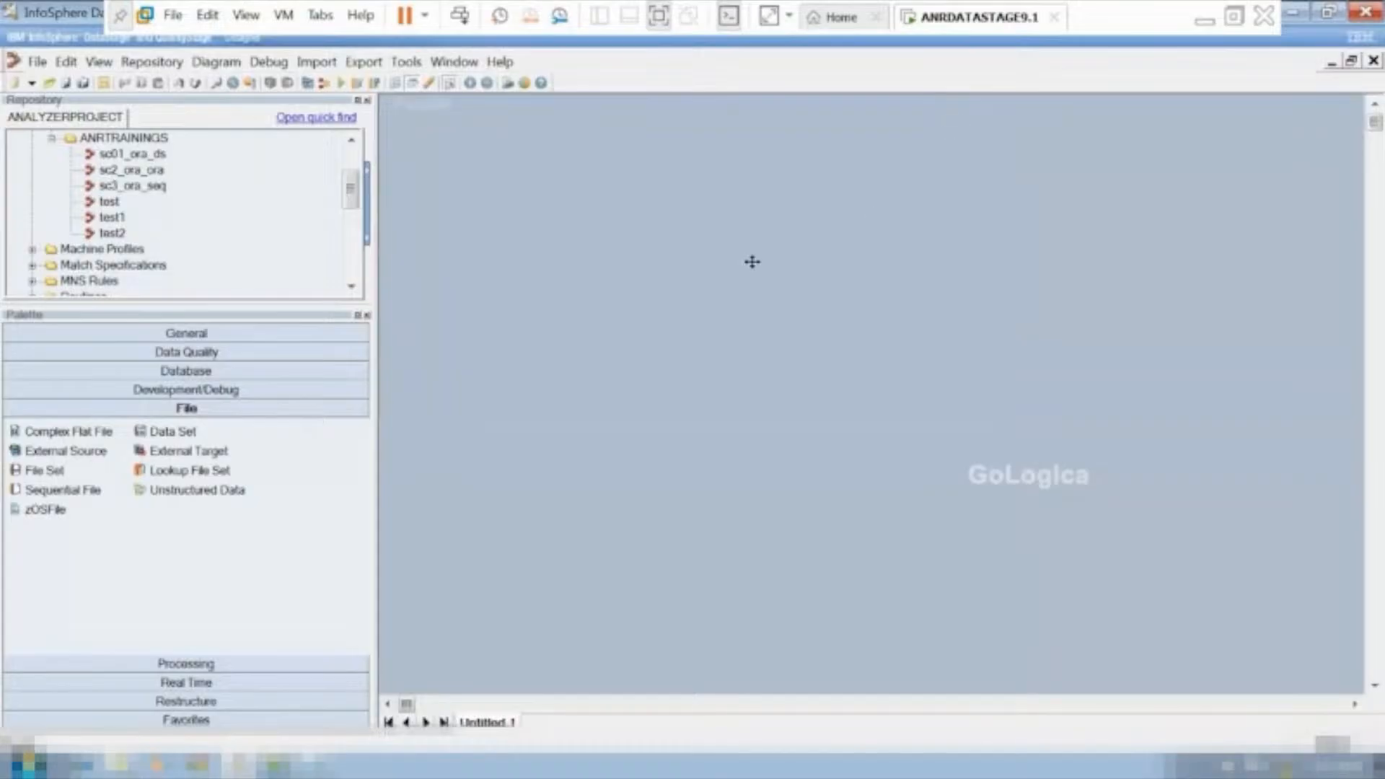
left_click(144, 187)
double_click(146, 189)
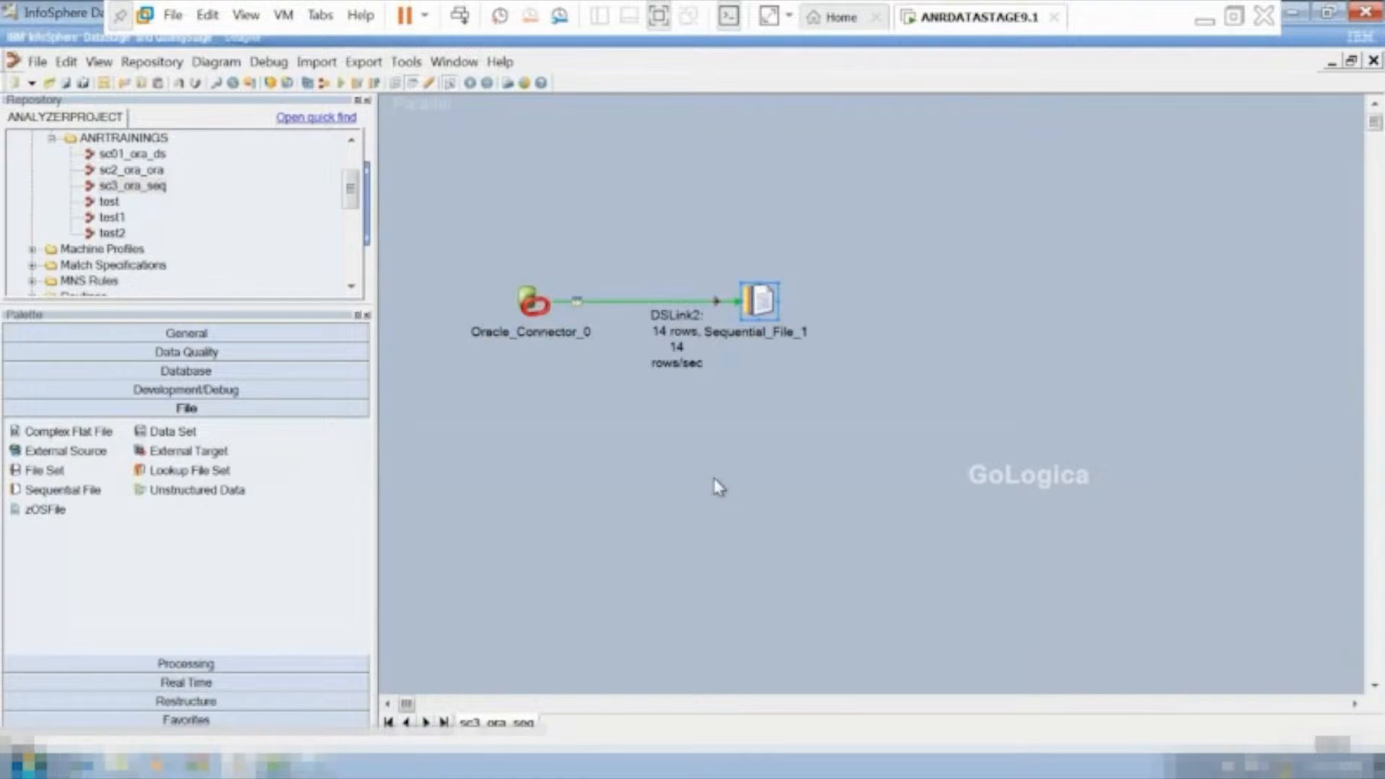
Set First Line is Column Names to True in the properties of Sequential_File_1 and accept the stage changes.
double_click(759, 302)
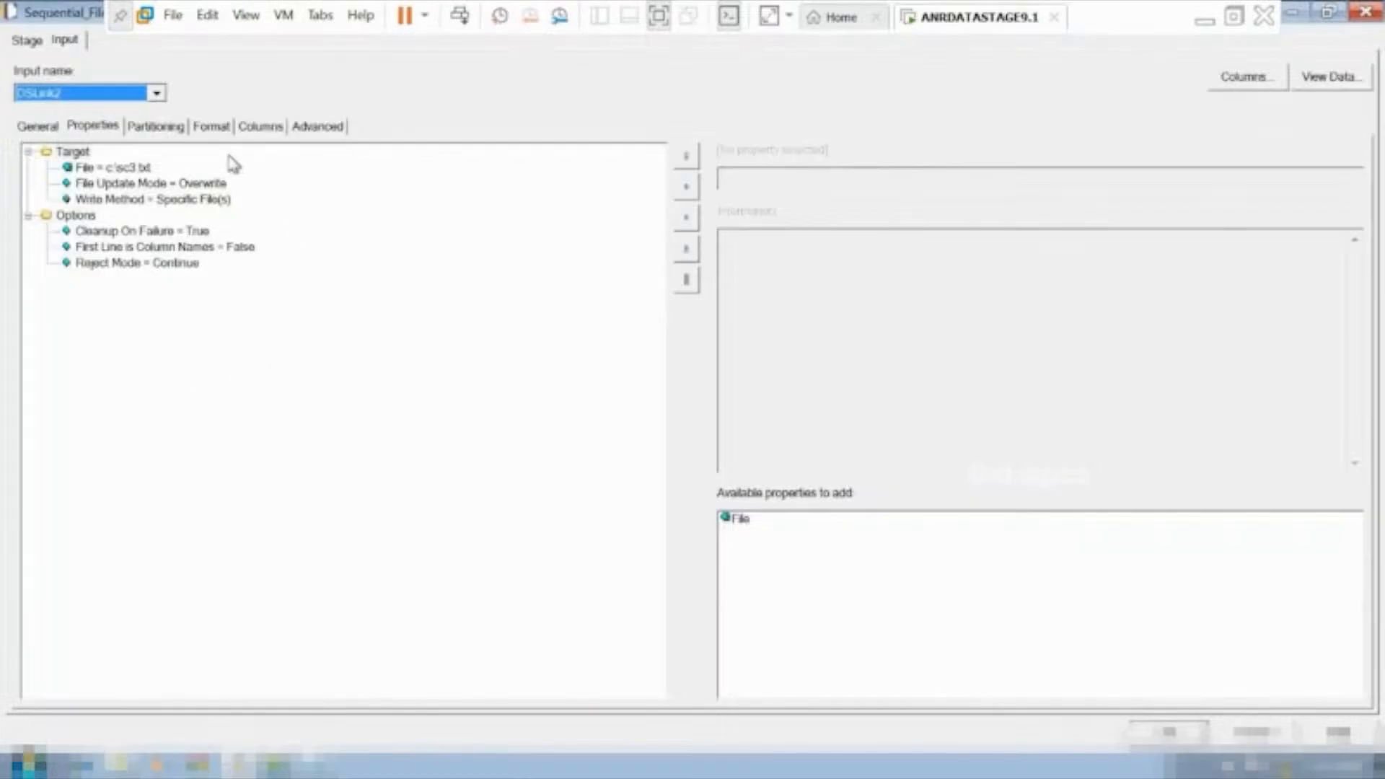
left_click(234, 248)
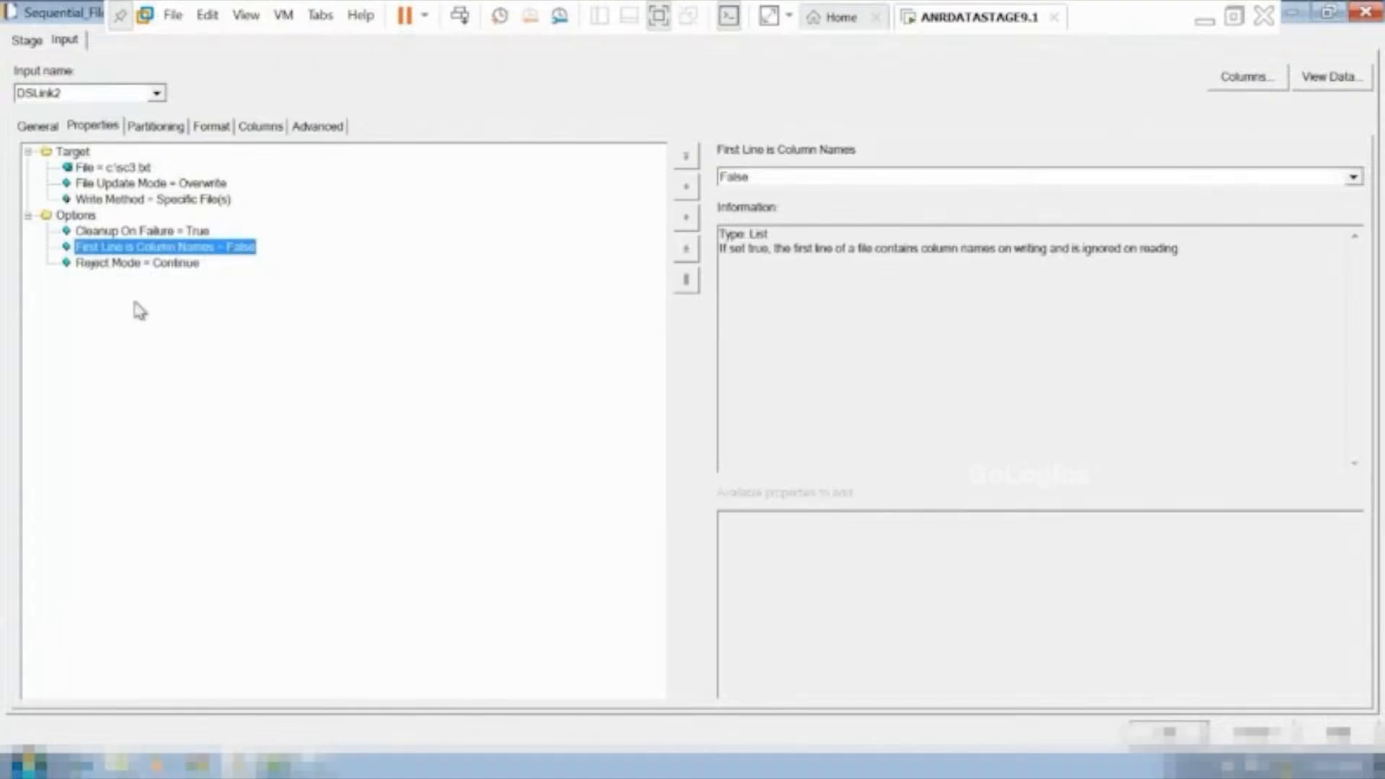
left_click(1353, 177)
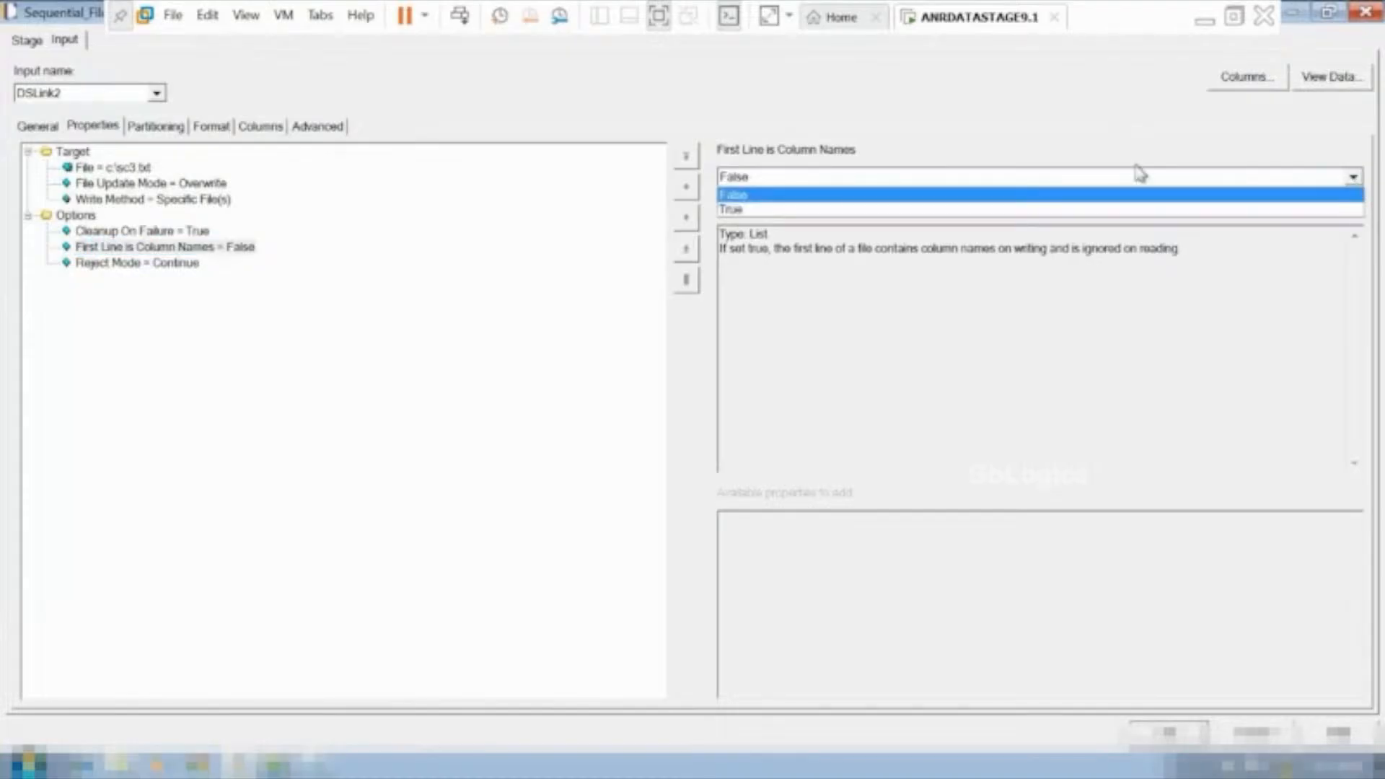
left_click(786, 210)
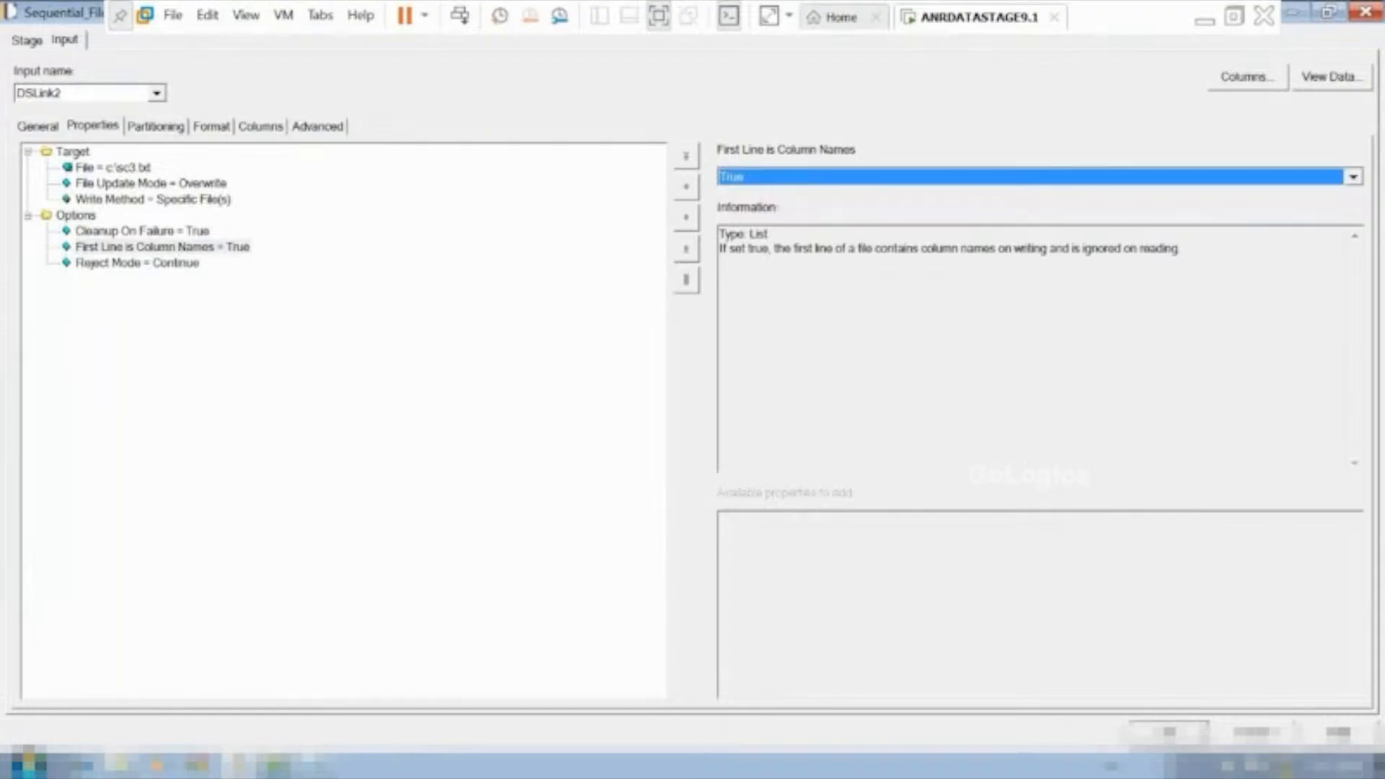
left_click(1170, 735)
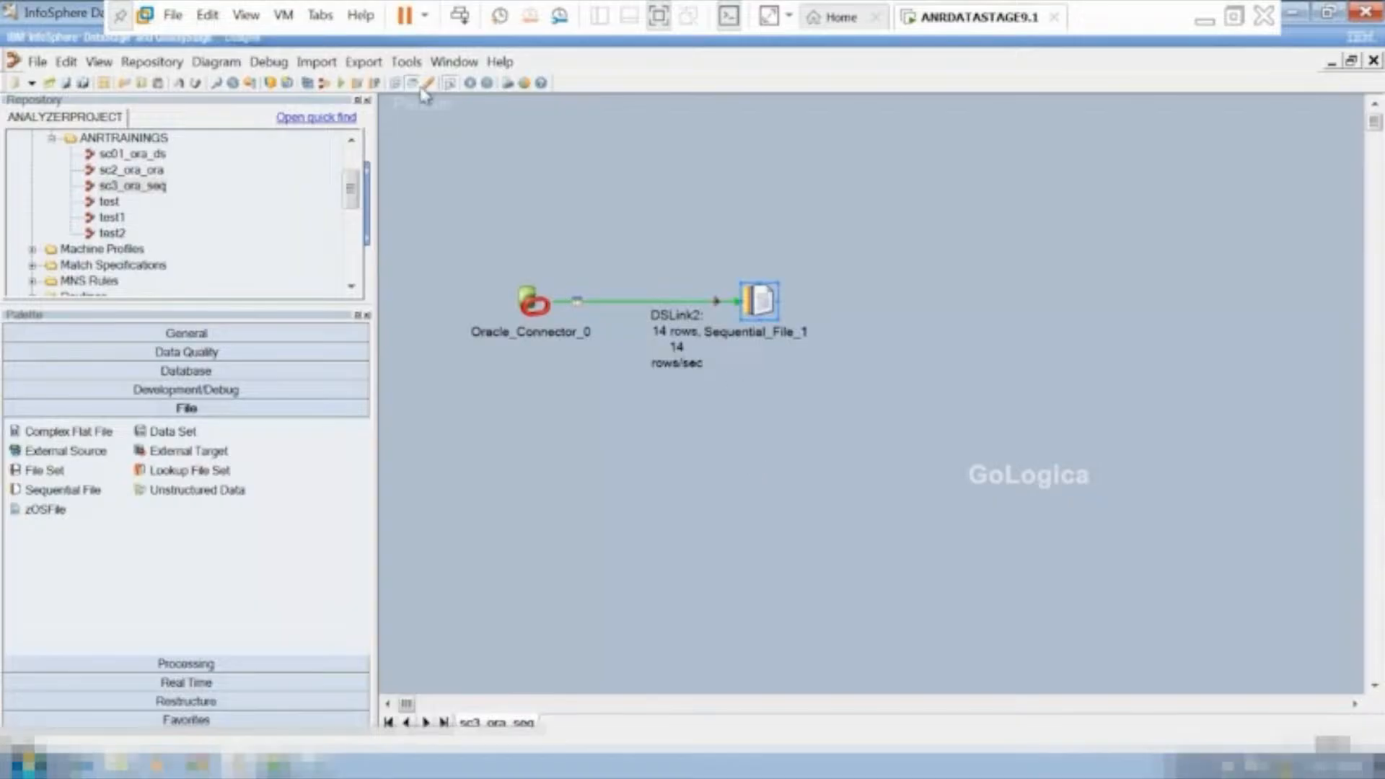
Recompile sc3_ora_seq with the changed target properties and run it with no warning limit.
left_click(342, 83)
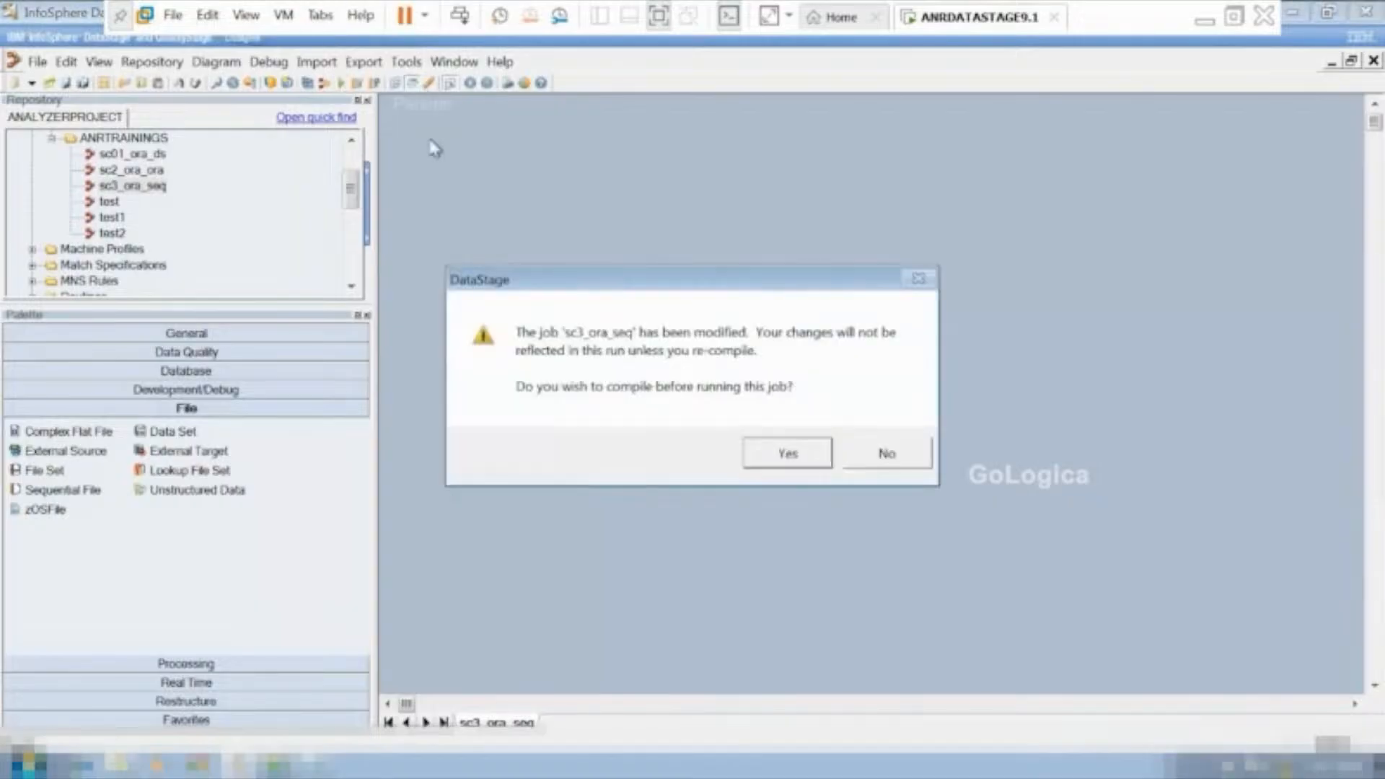
left_click(788, 453)
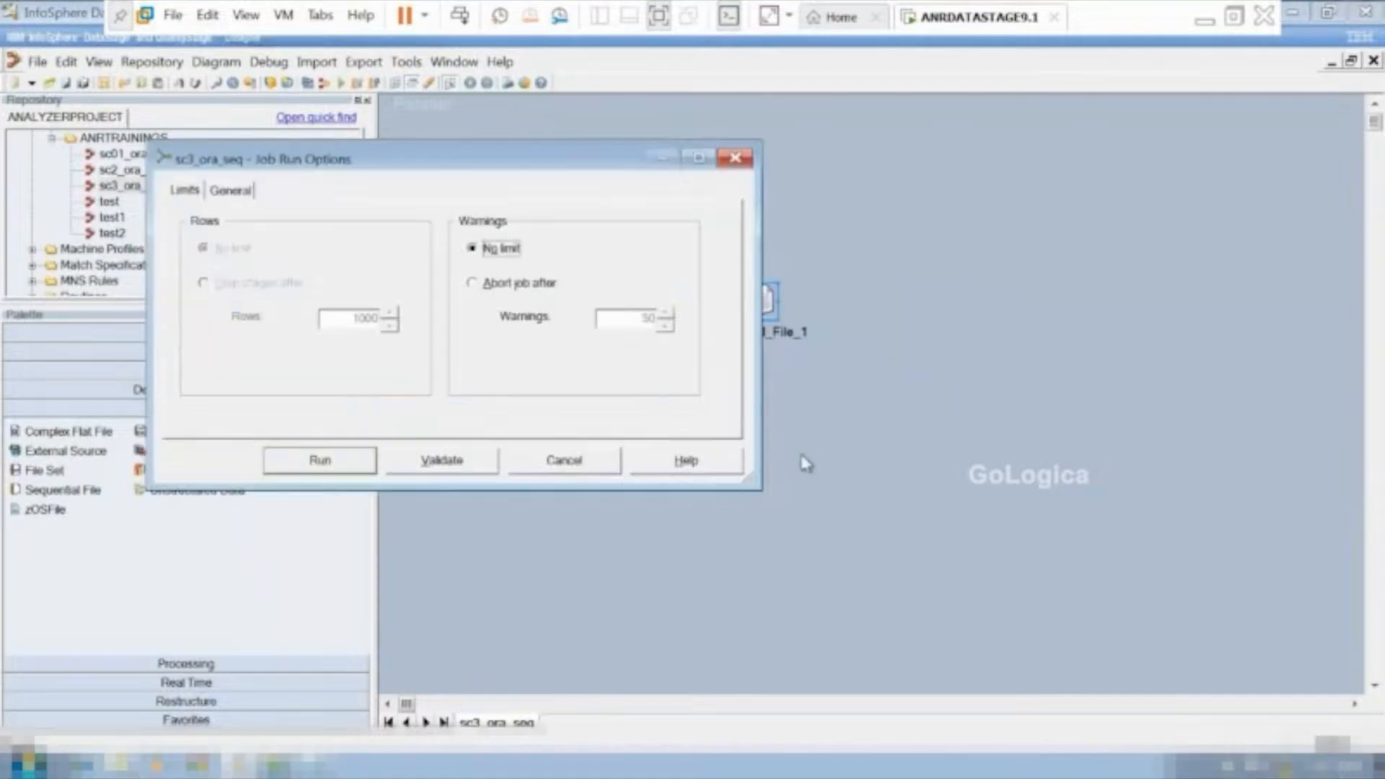
left_click(323, 465)
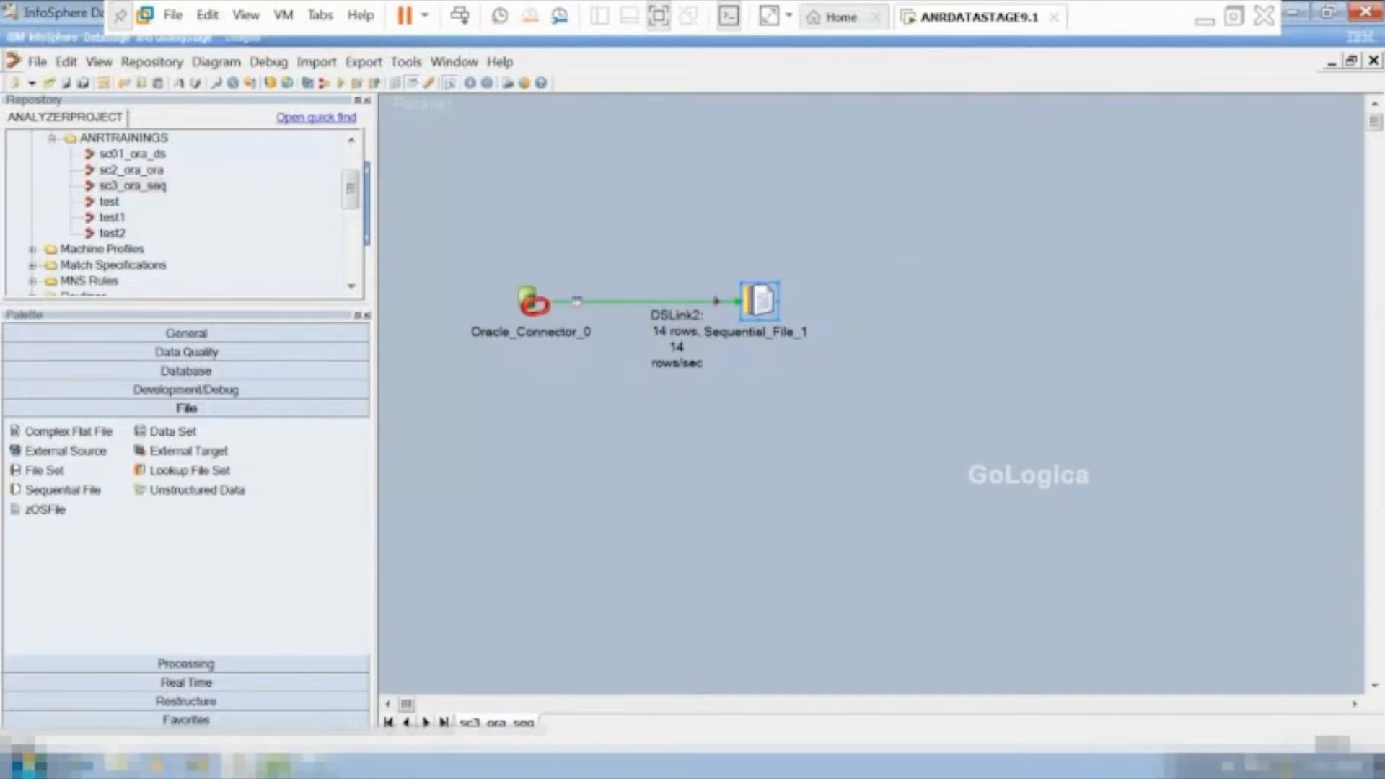
Refresh drive C:, open the regenerated sc3 text file, check its first line for column names, and return to Designer.
left_click(122, 766)
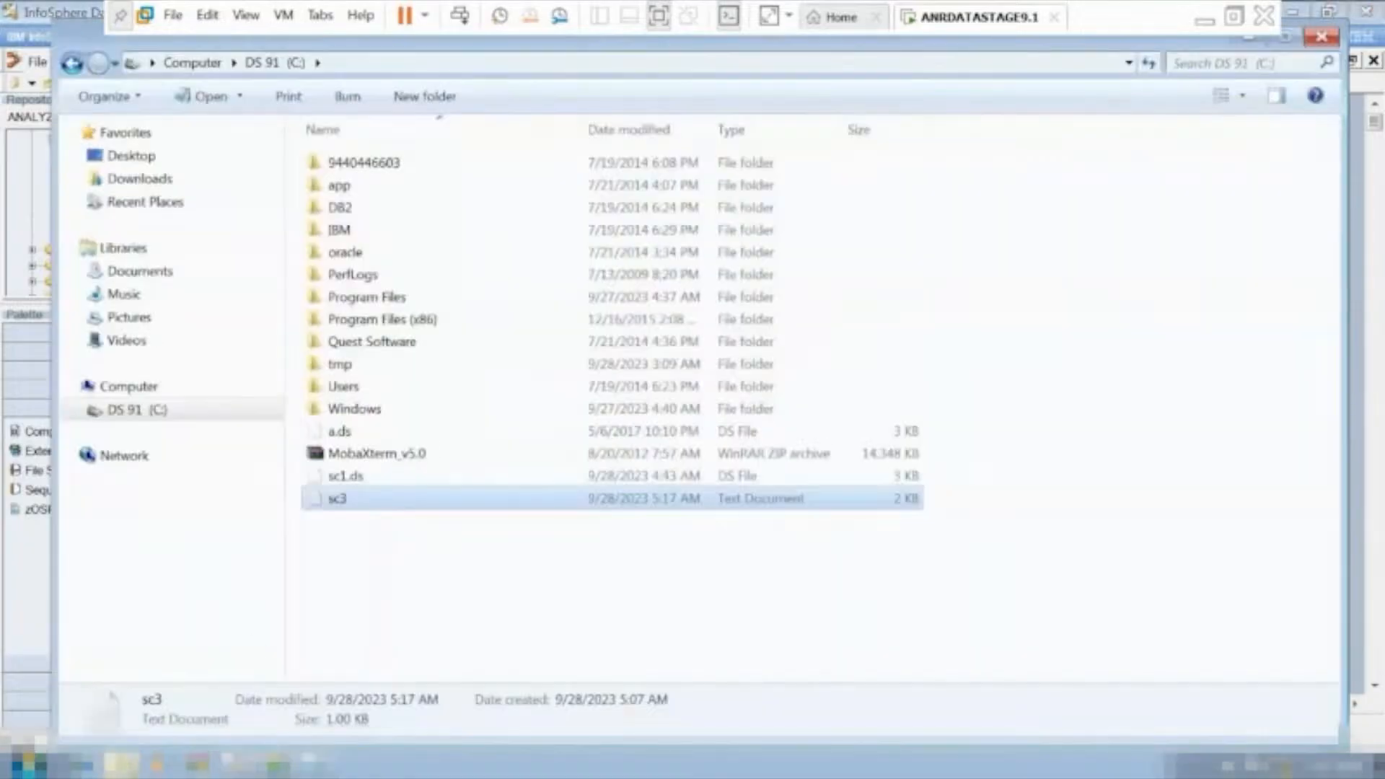
left_click(431, 555)
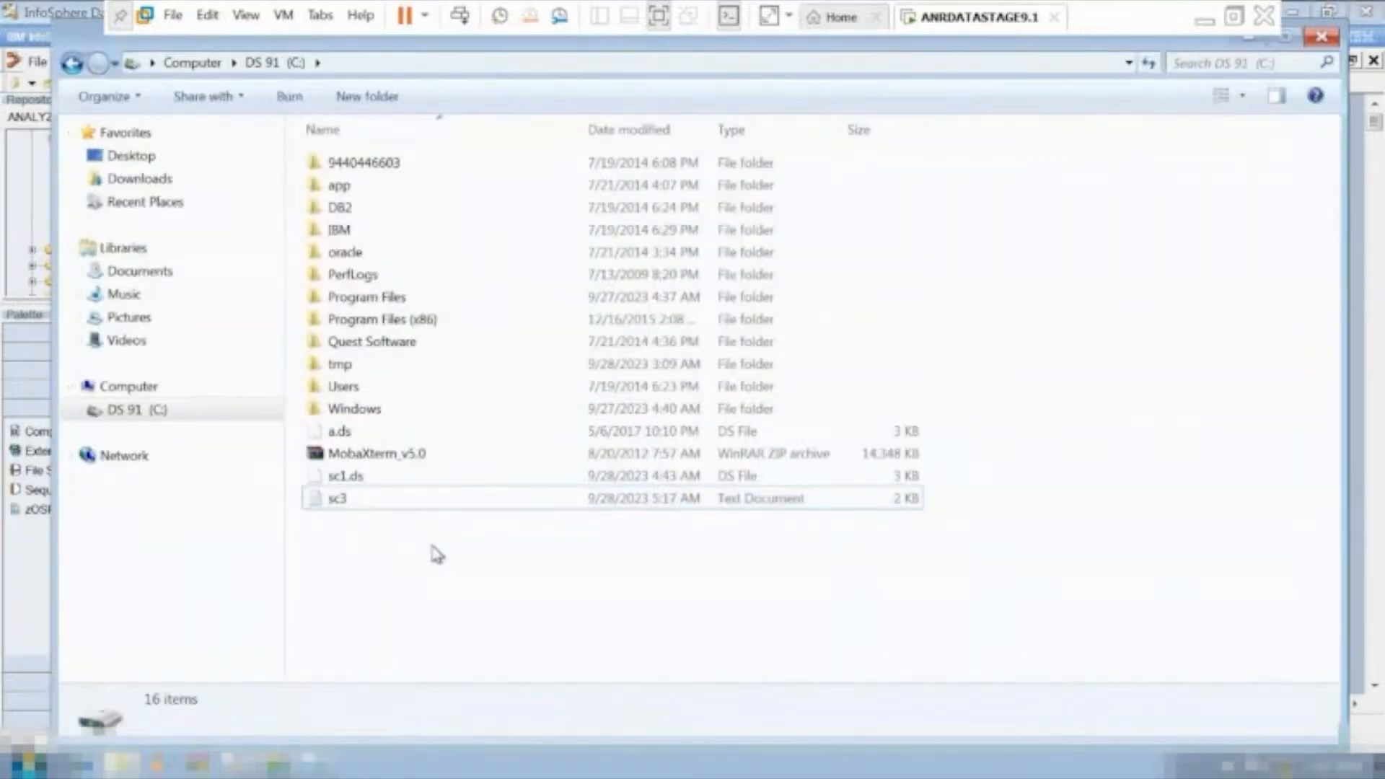
right_click(425, 535)
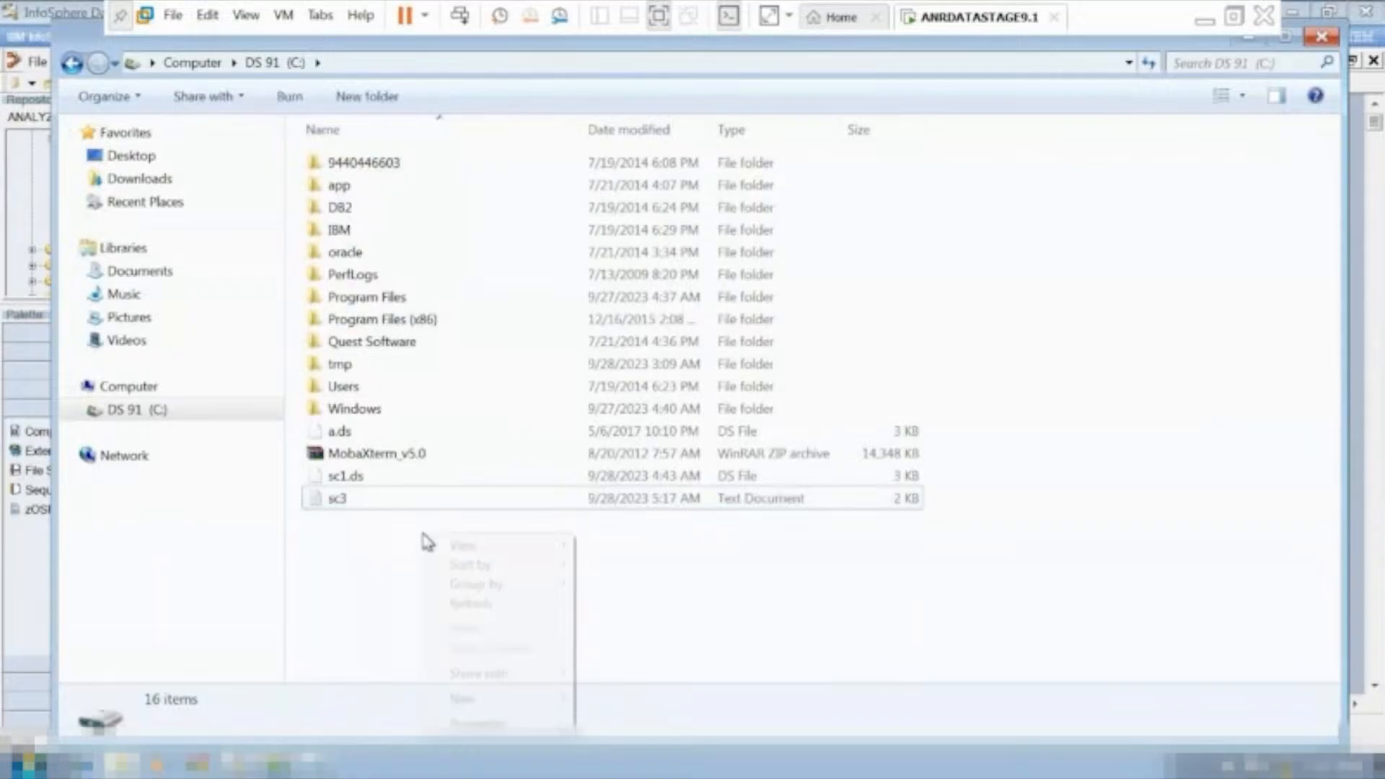
left_click(479, 606)
double_click(335, 501)
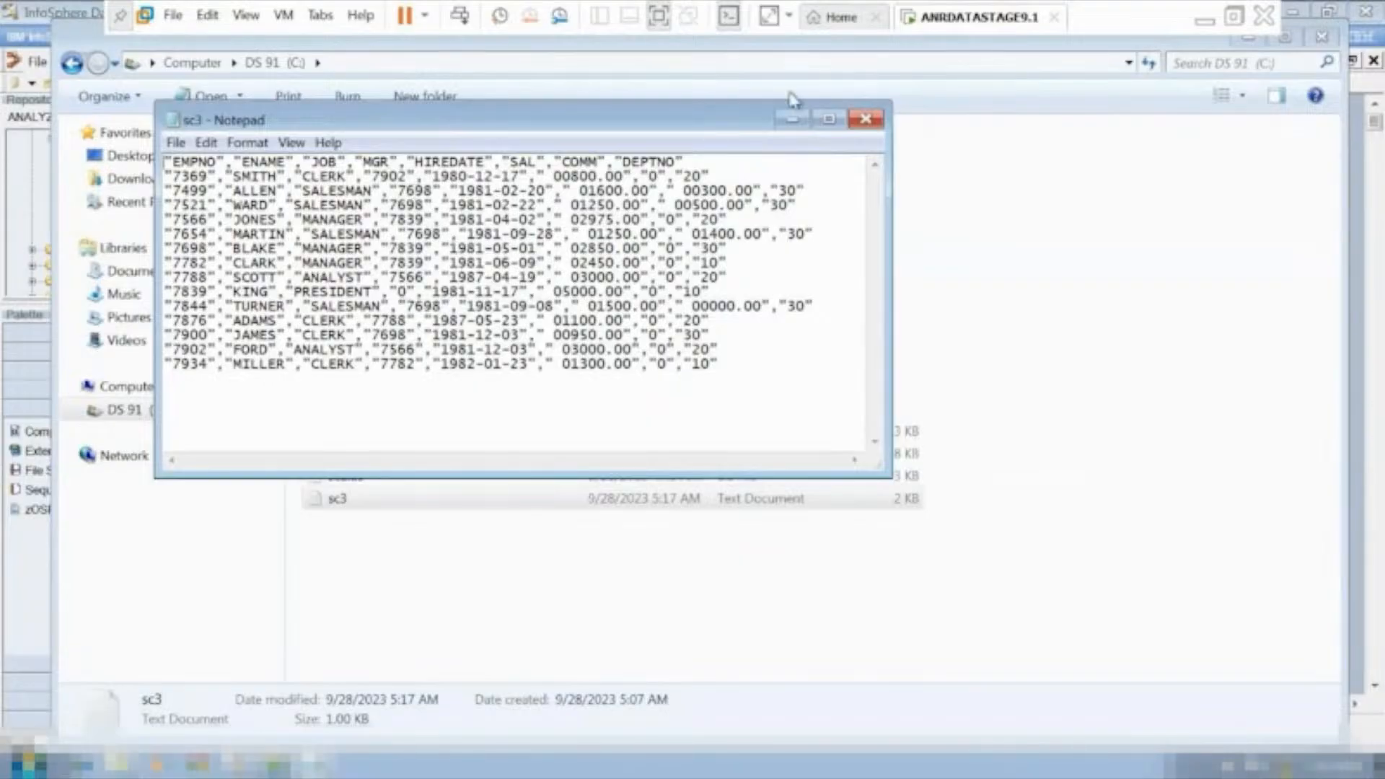
left_click(792, 120)
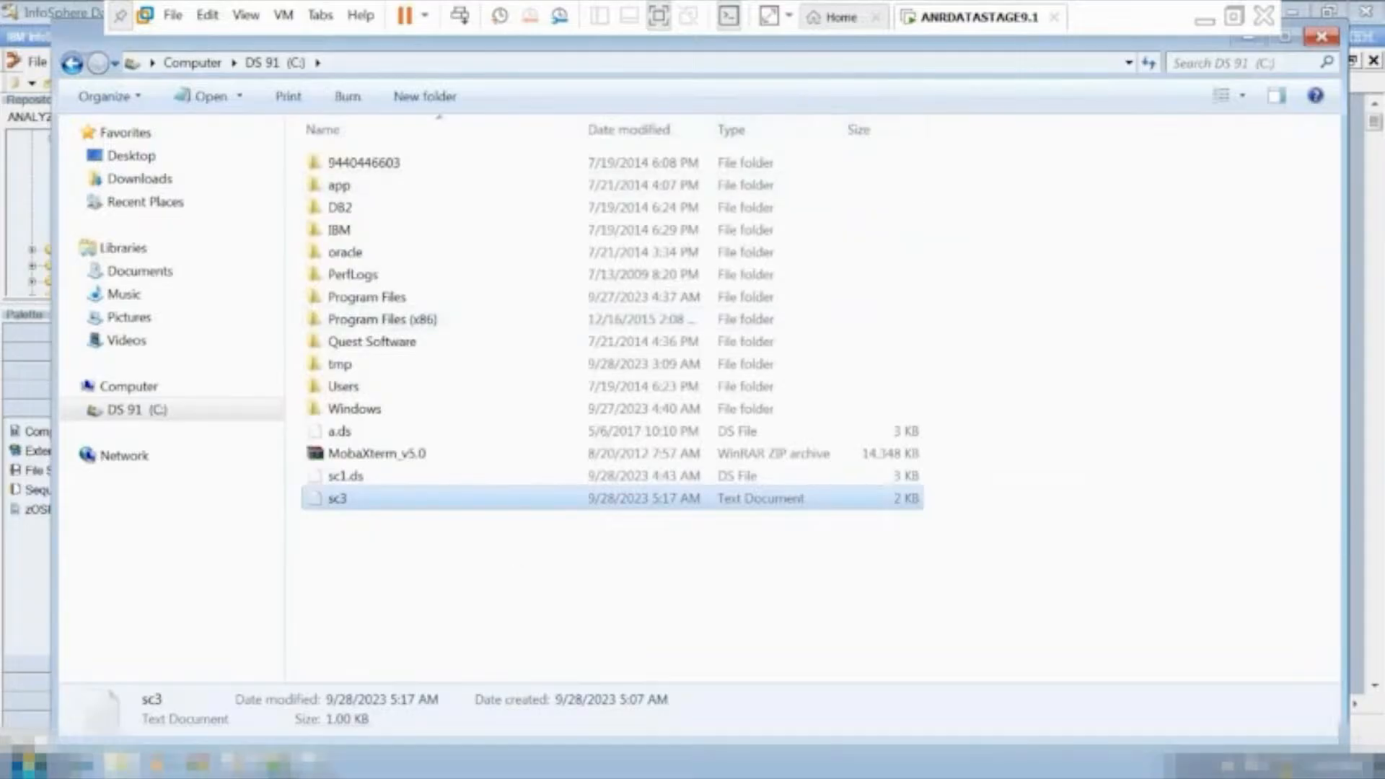
left_click(243, 764)
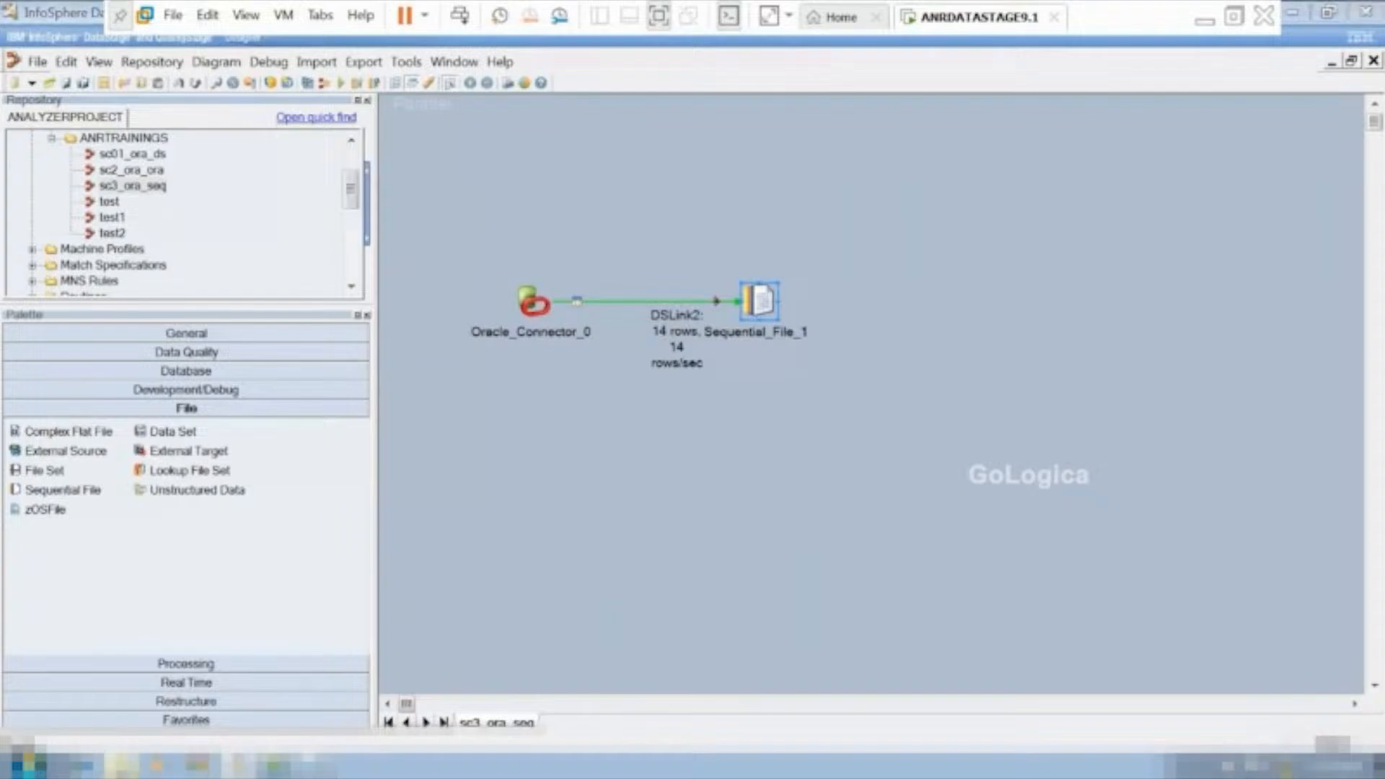
Open the dataset file sc1.ds from drive C: with Notepad as its default program, examine its contents, and close it.
left_click(121, 766)
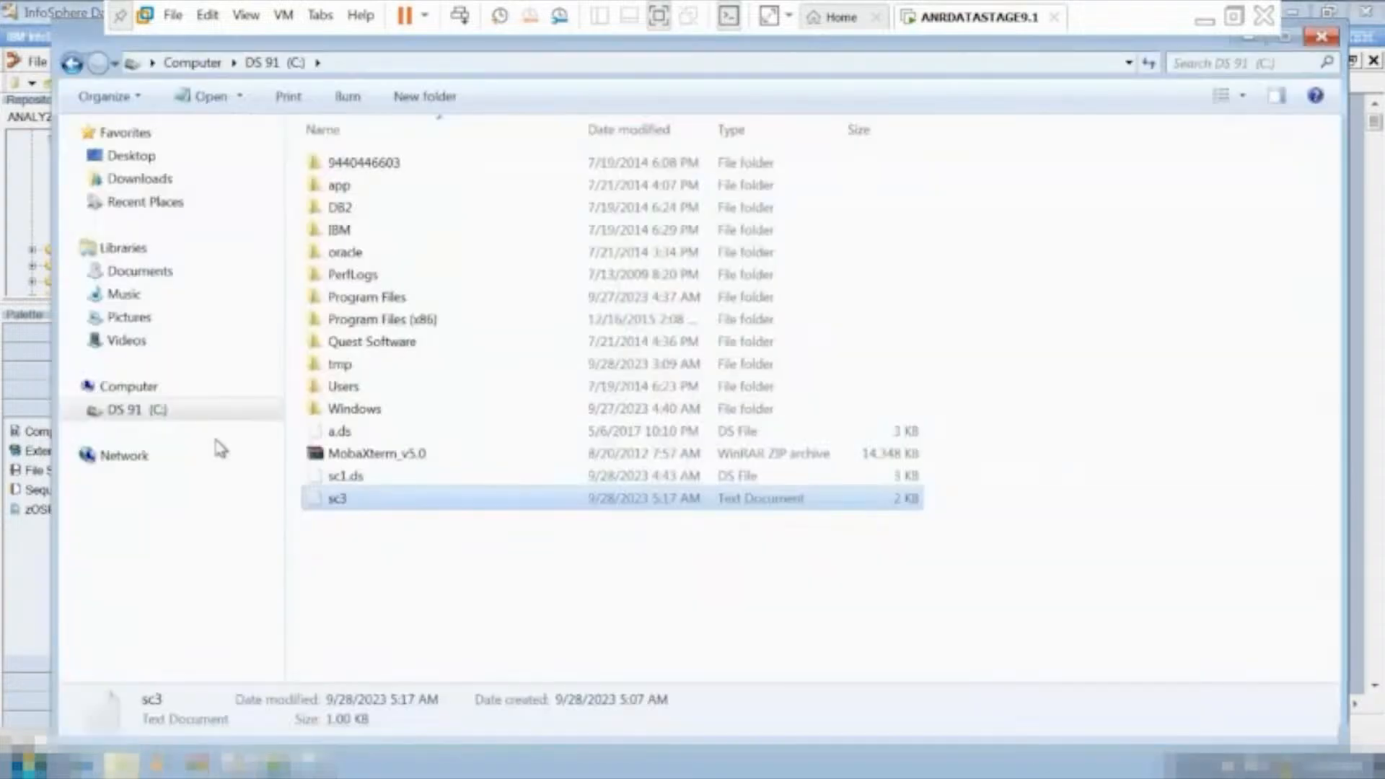
double_click(349, 477)
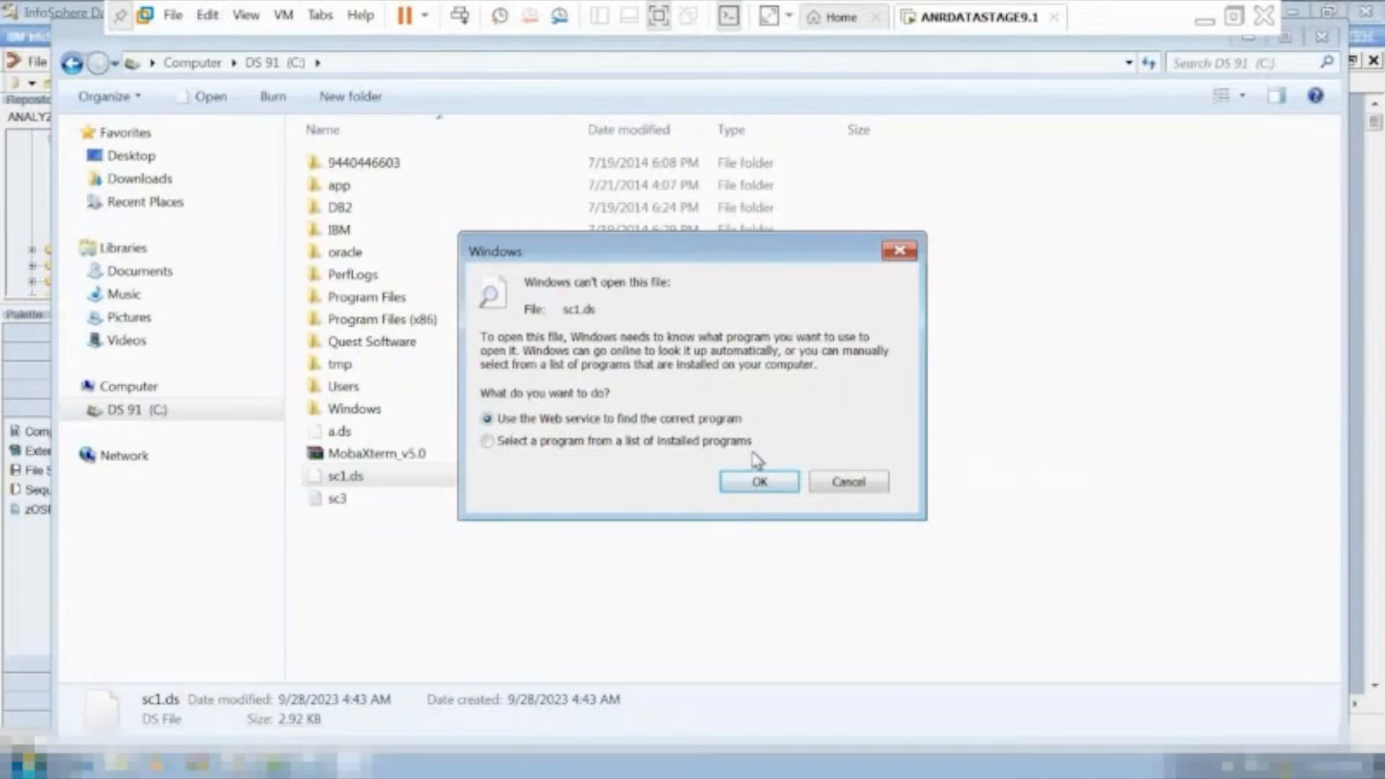
left_click(596, 442)
left_click(759, 482)
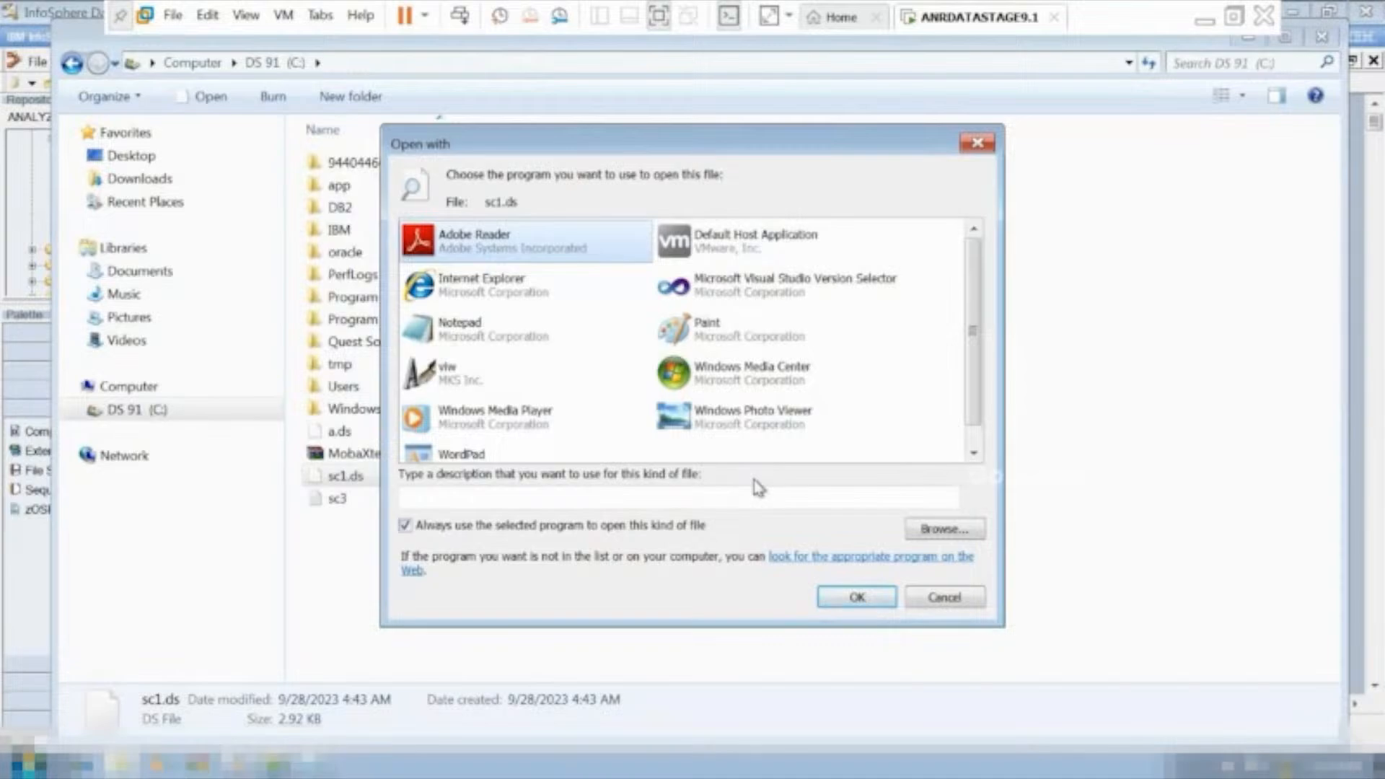
left_click(490, 339)
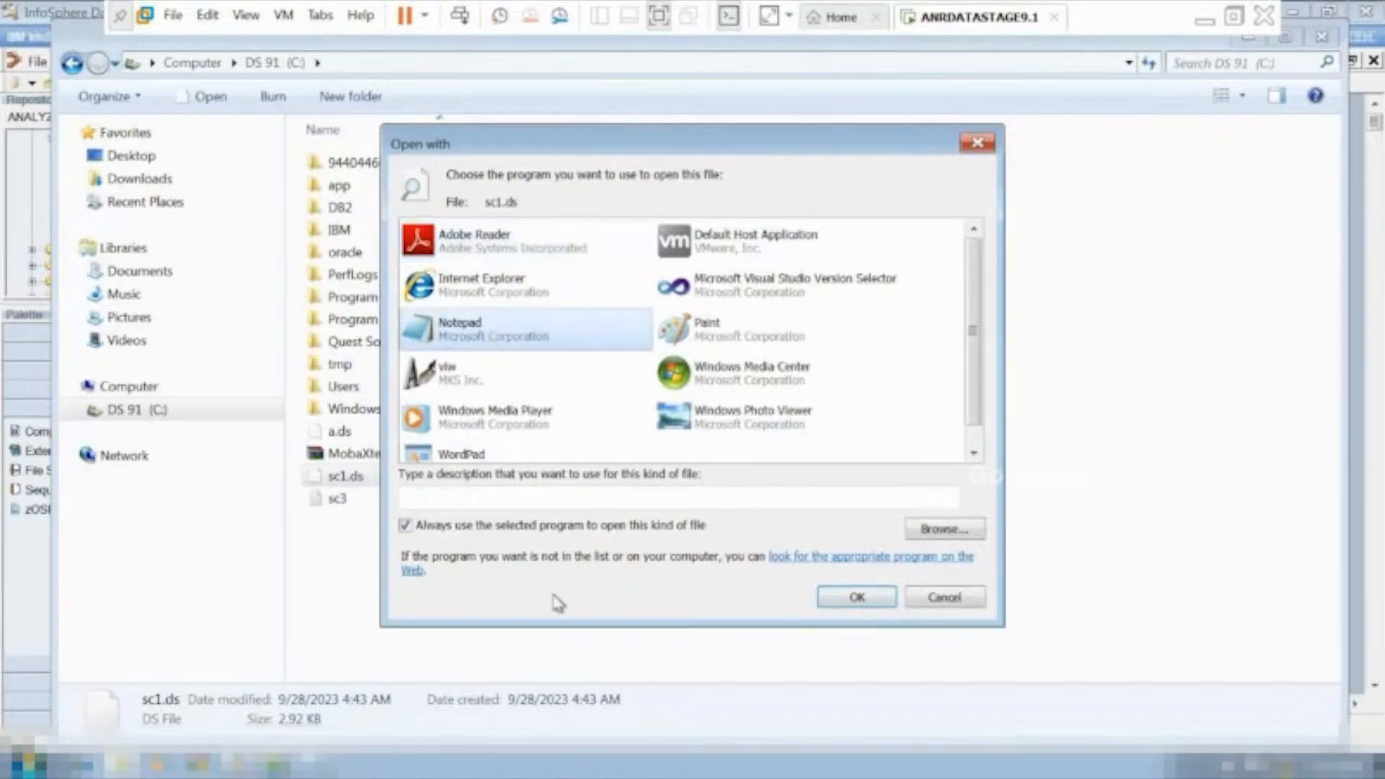
left_click(848, 600)
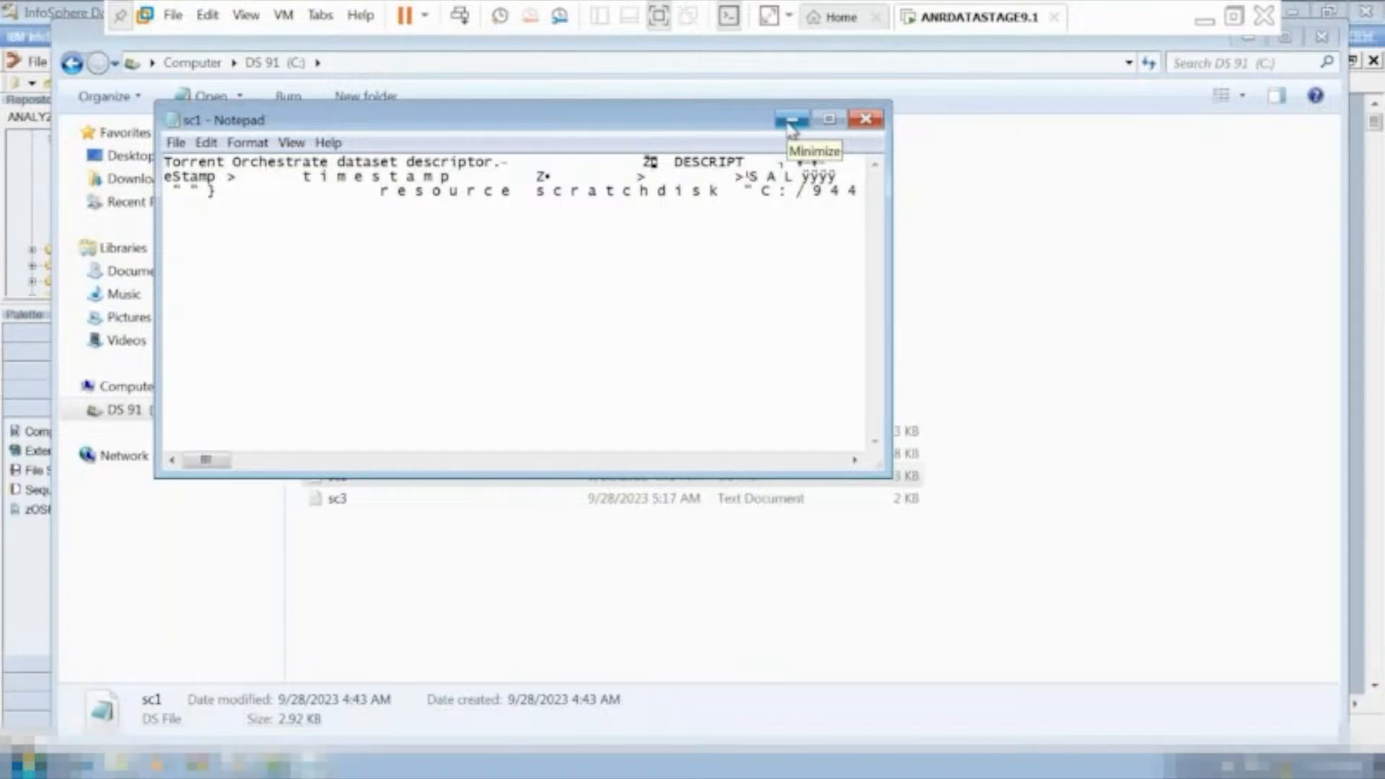
left_click(866, 120)
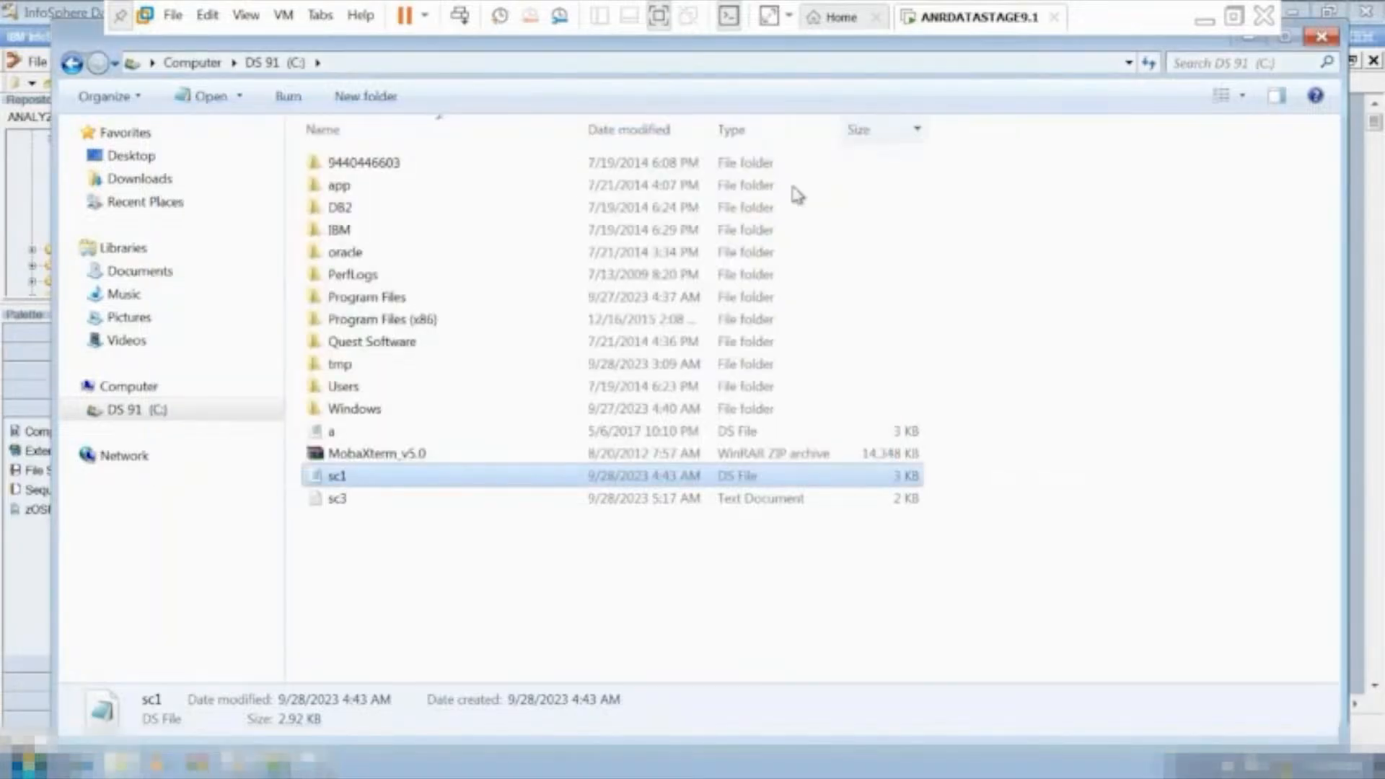
Return to DataStage Designer and load the dataset sc1.ds from the server's C: drive into Data Set Management.
left_click(242, 766)
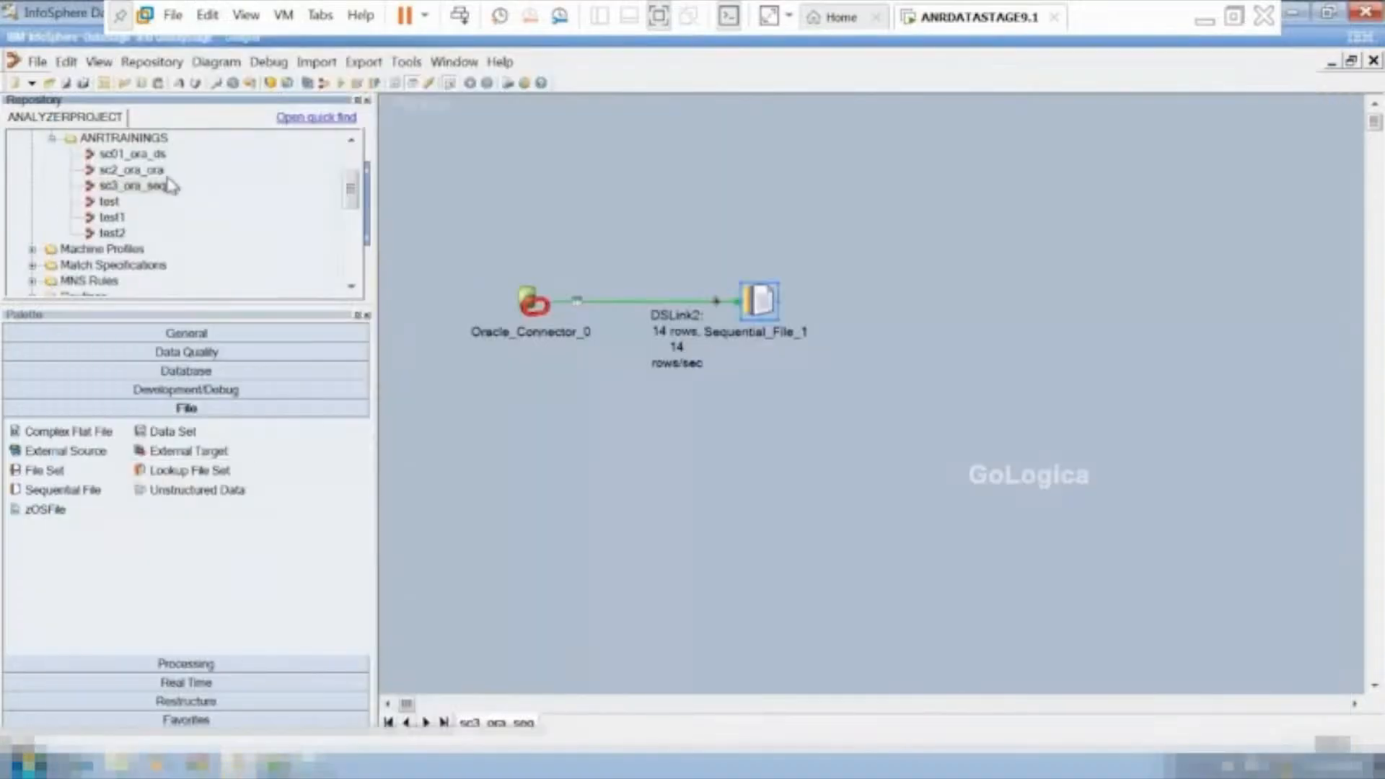
left_click(148, 160)
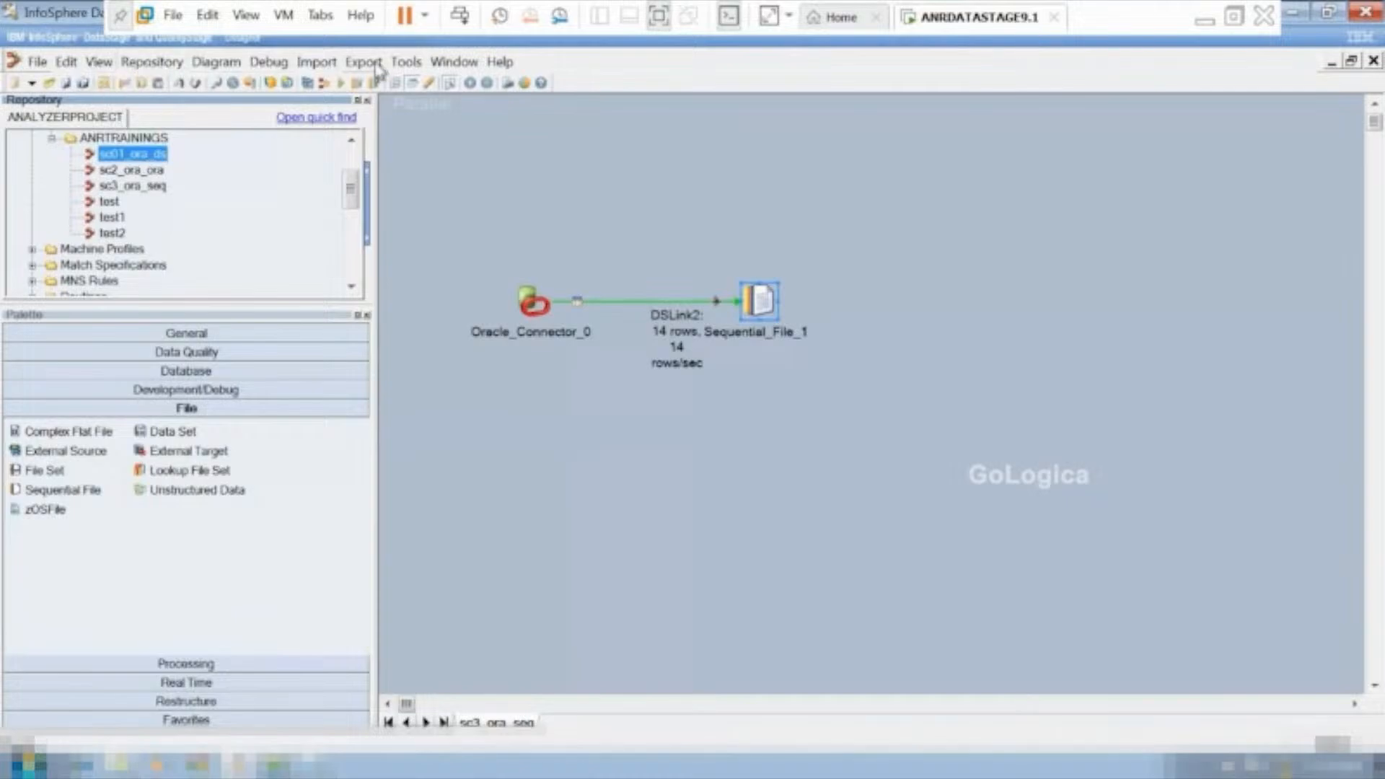
left_click(406, 62)
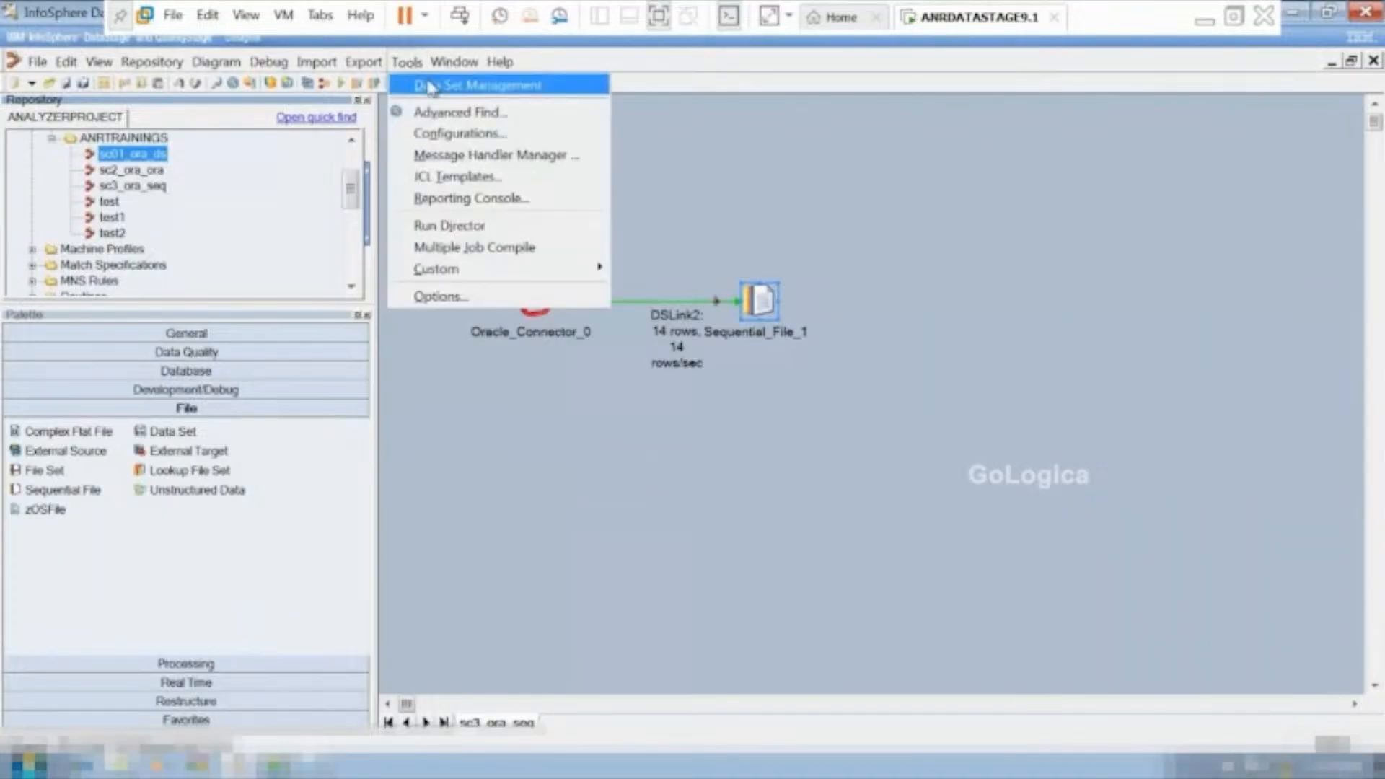
left_click(429, 84)
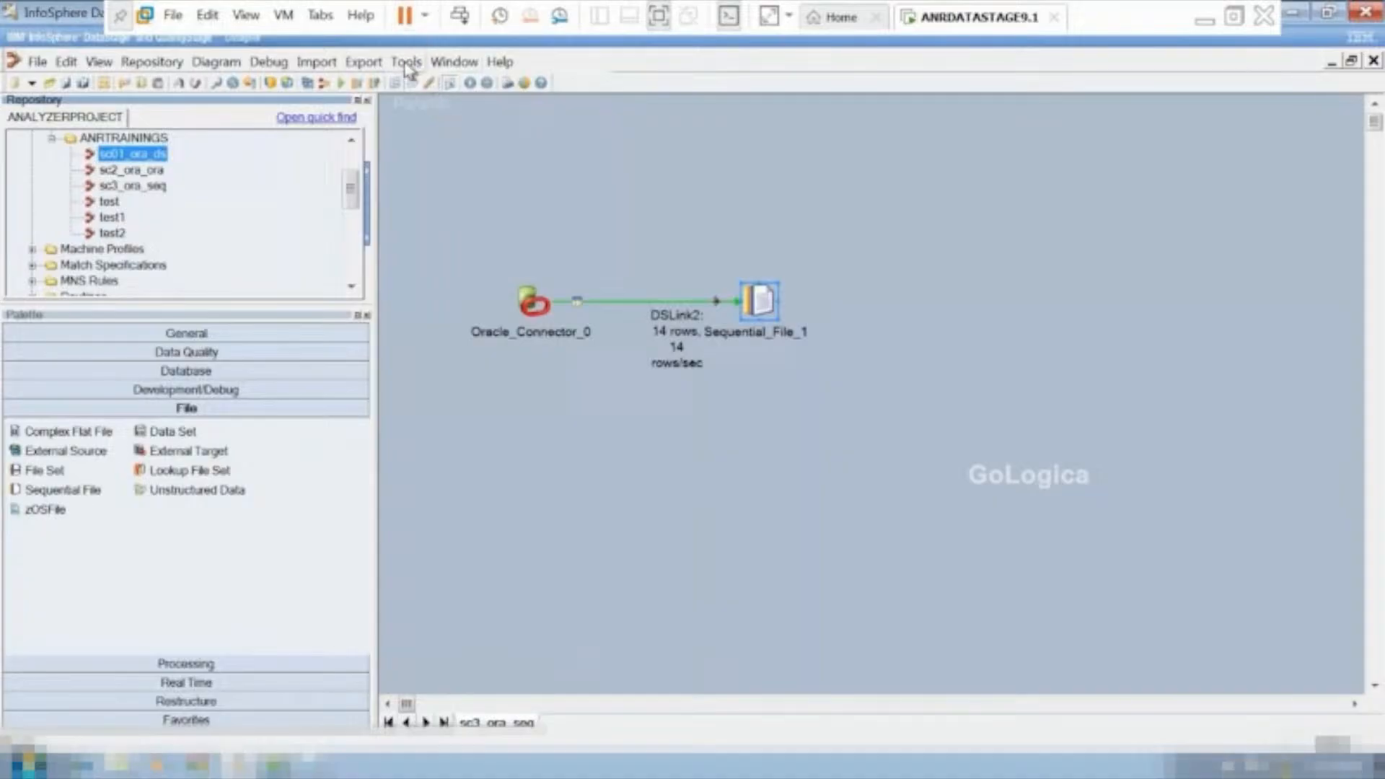
left_click(453, 135)
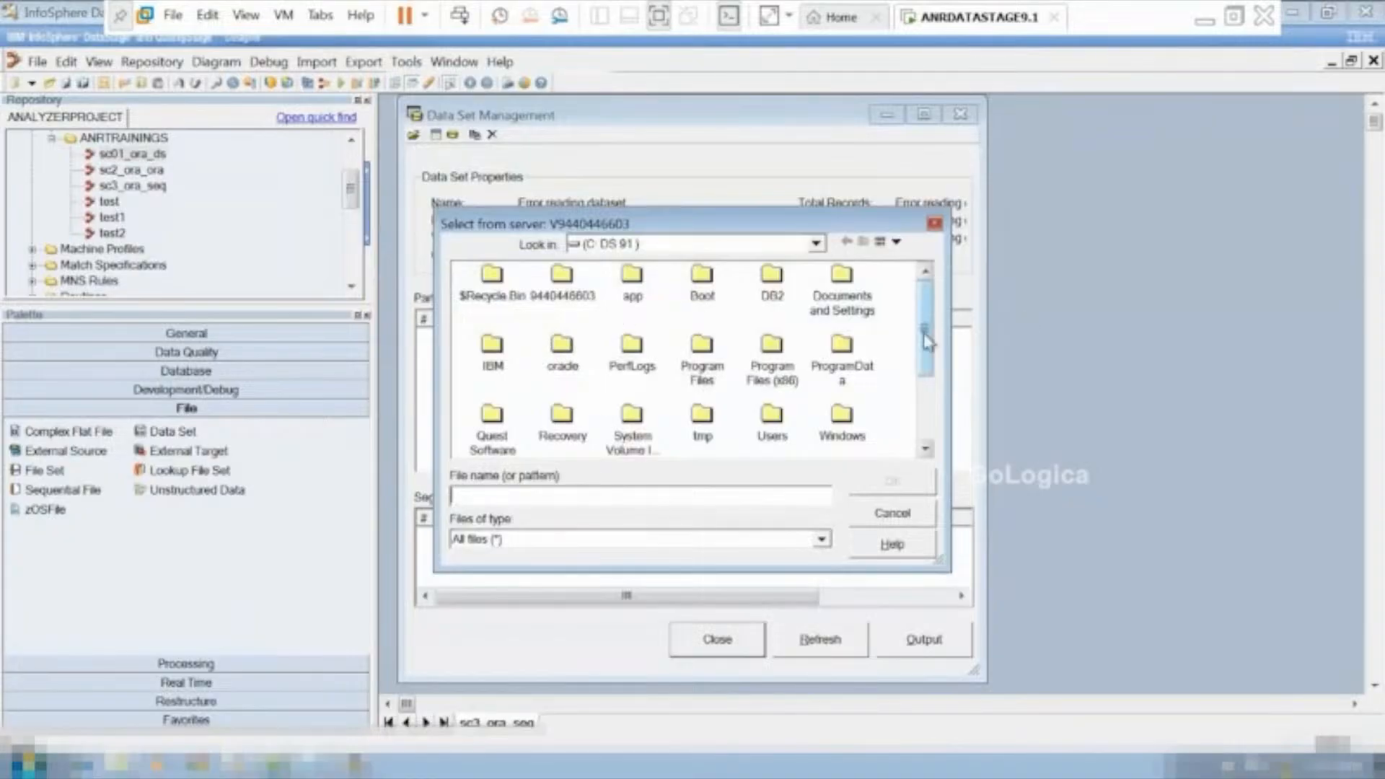
left_click_drag(924, 334, 911, 382)
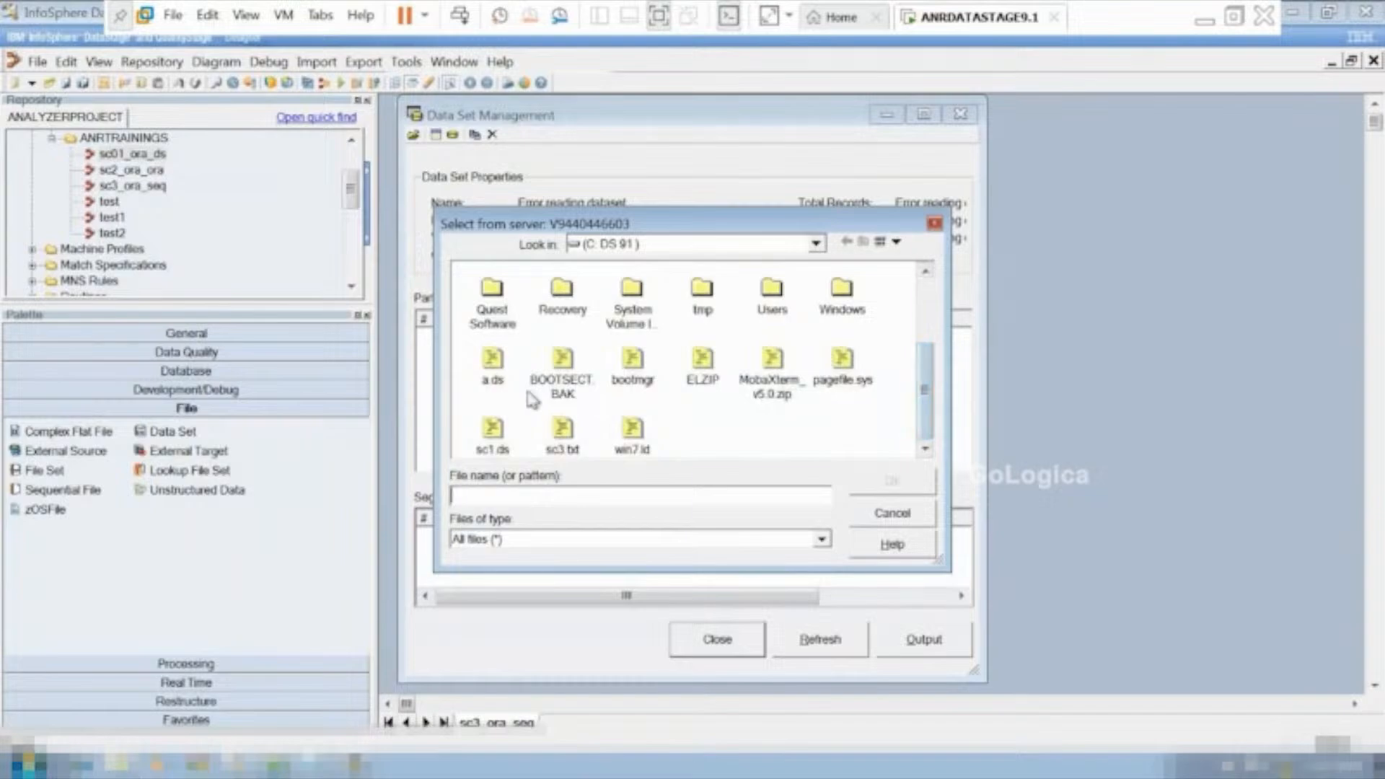
left_click(491, 432)
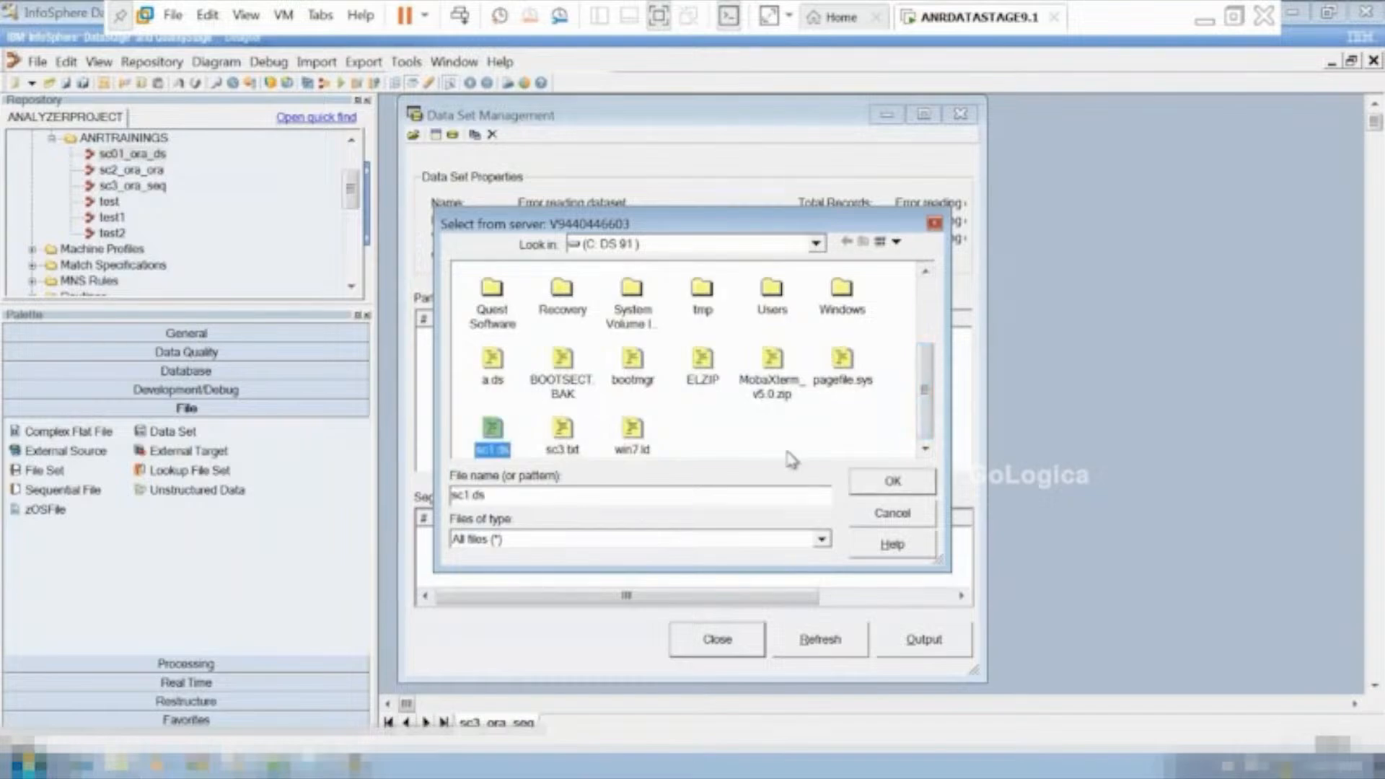
left_click(894, 483)
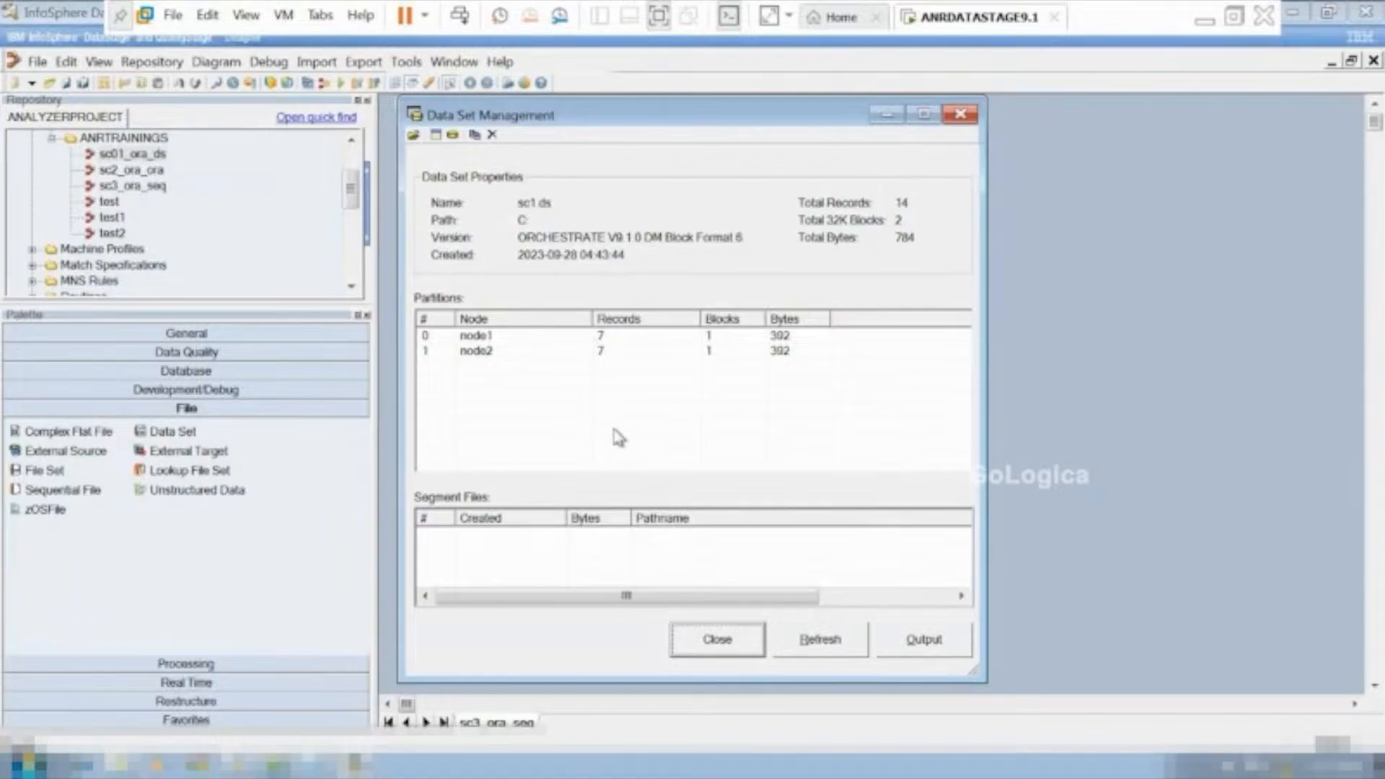
Examine the record schema of sc1.ds and its data rows from all partitions, and close Data Set Management.
left_click(436, 137)
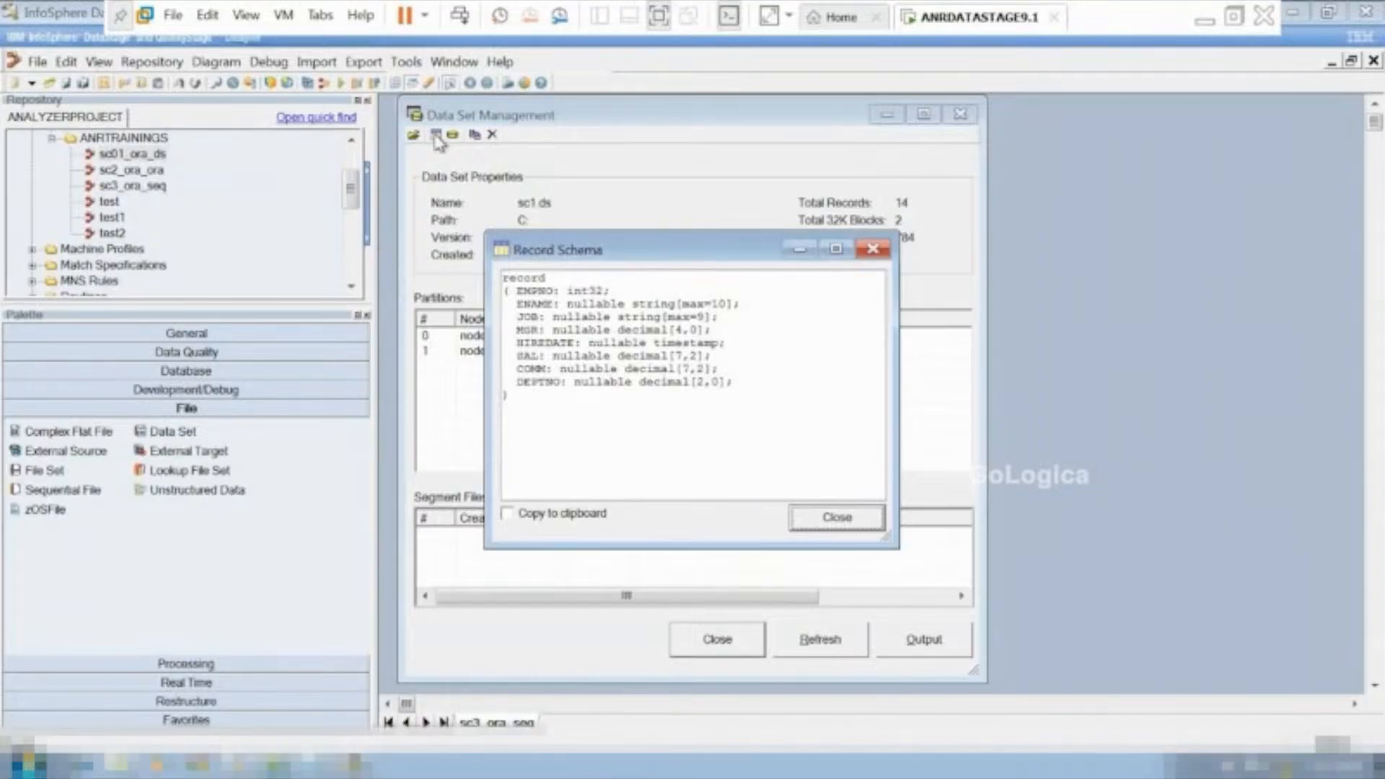
left_click(825, 522)
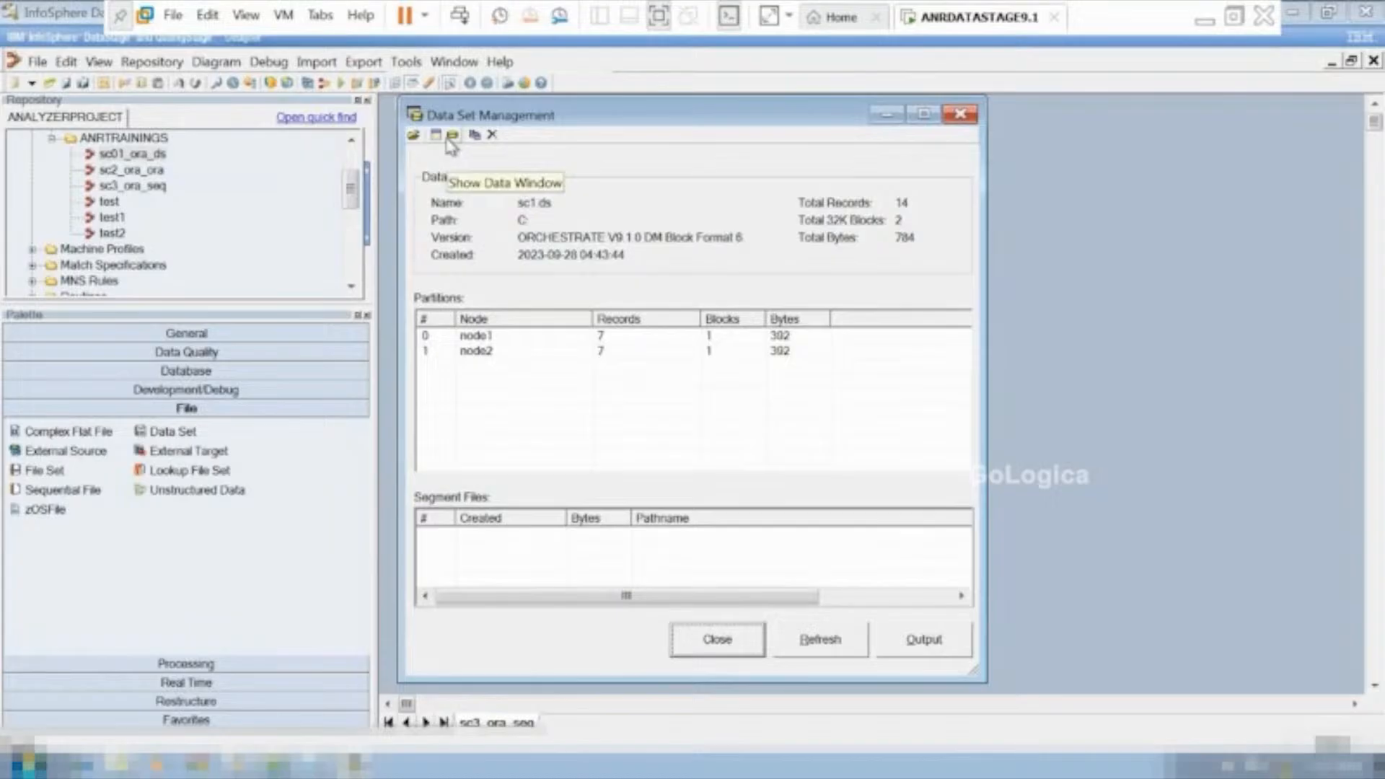
left_click(447, 140)
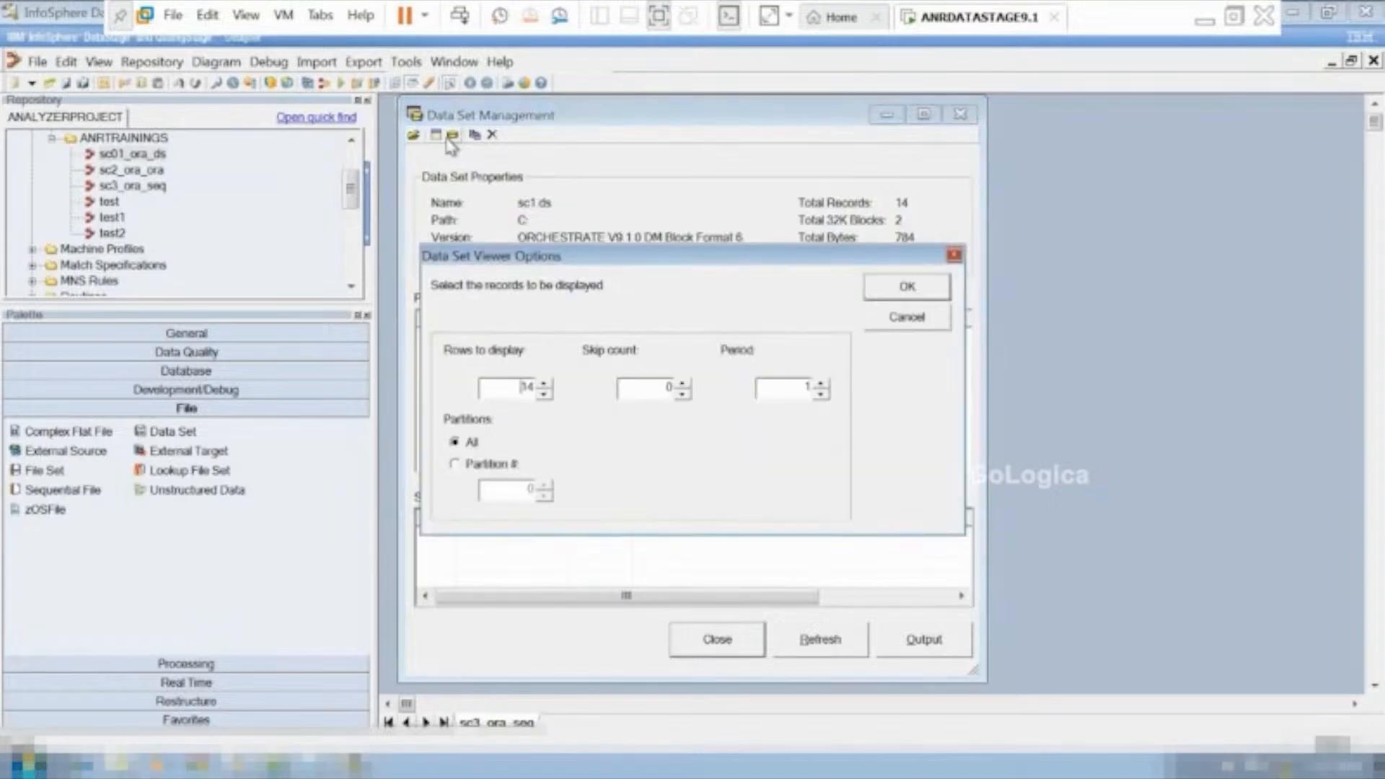
left_click(892, 283)
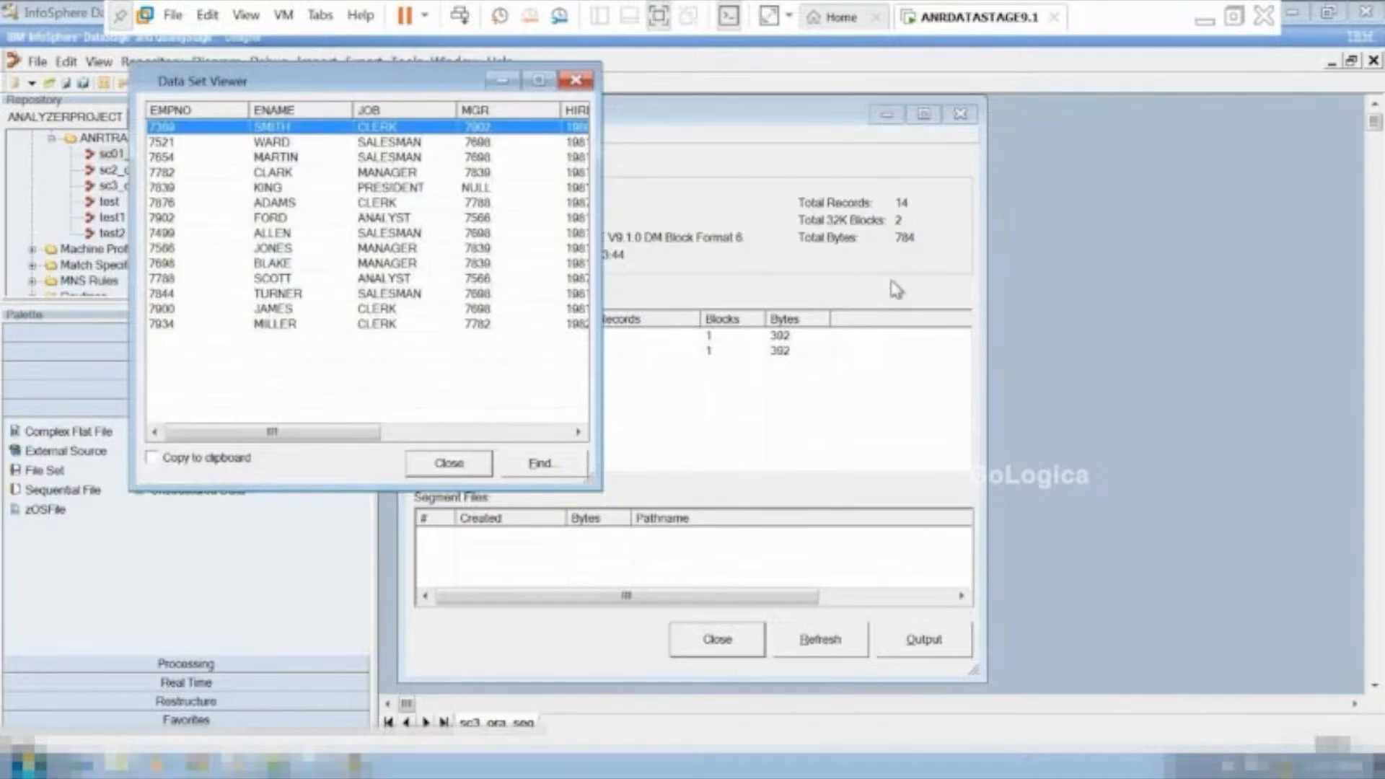
left_click(533, 81)
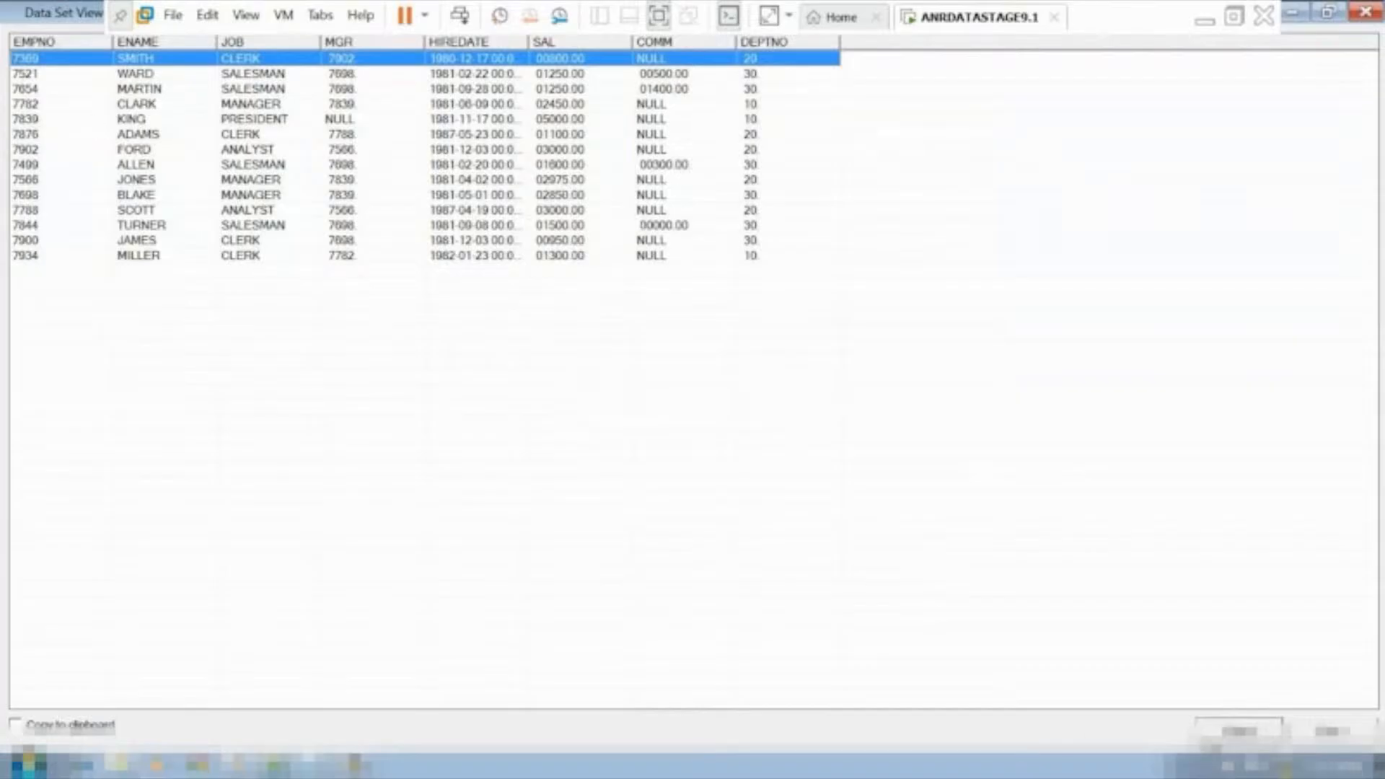
left_click(1238, 731)
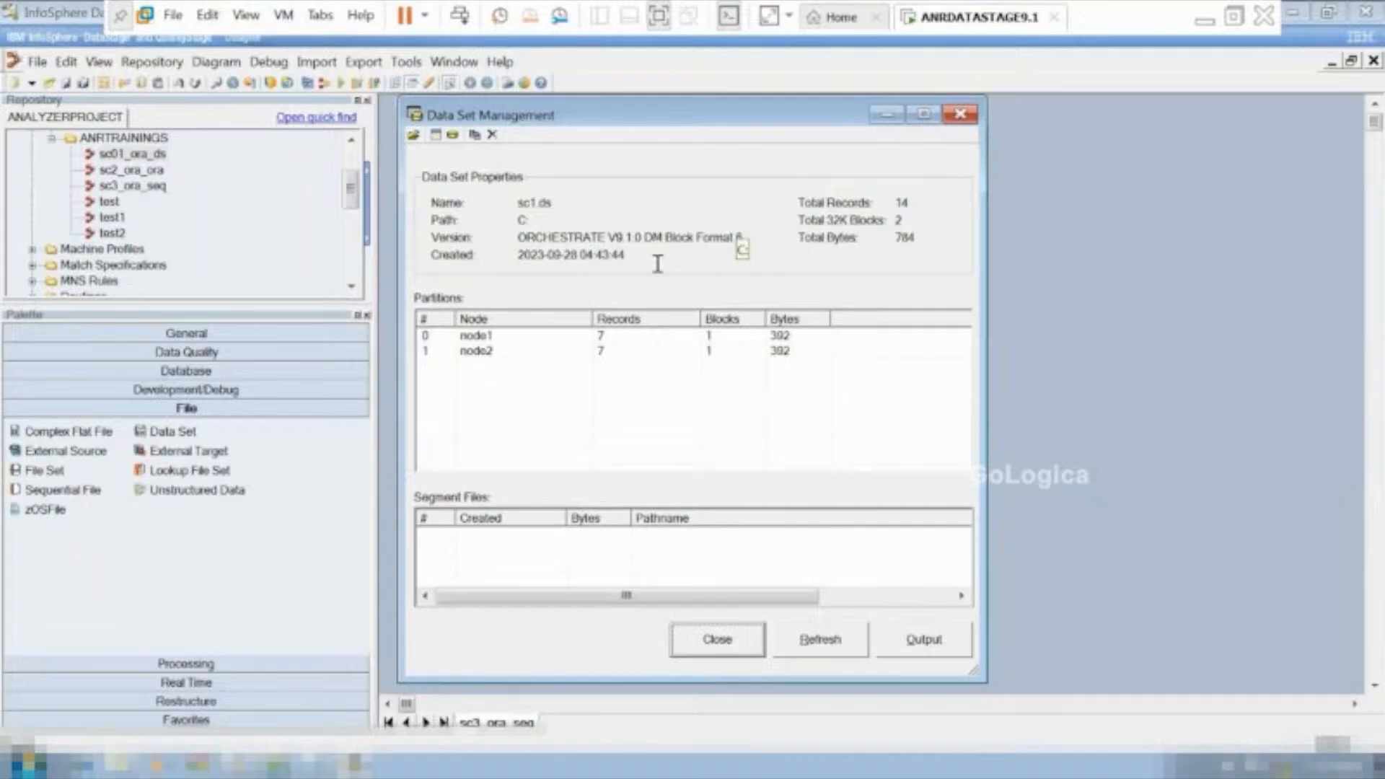
left_click(732, 643)
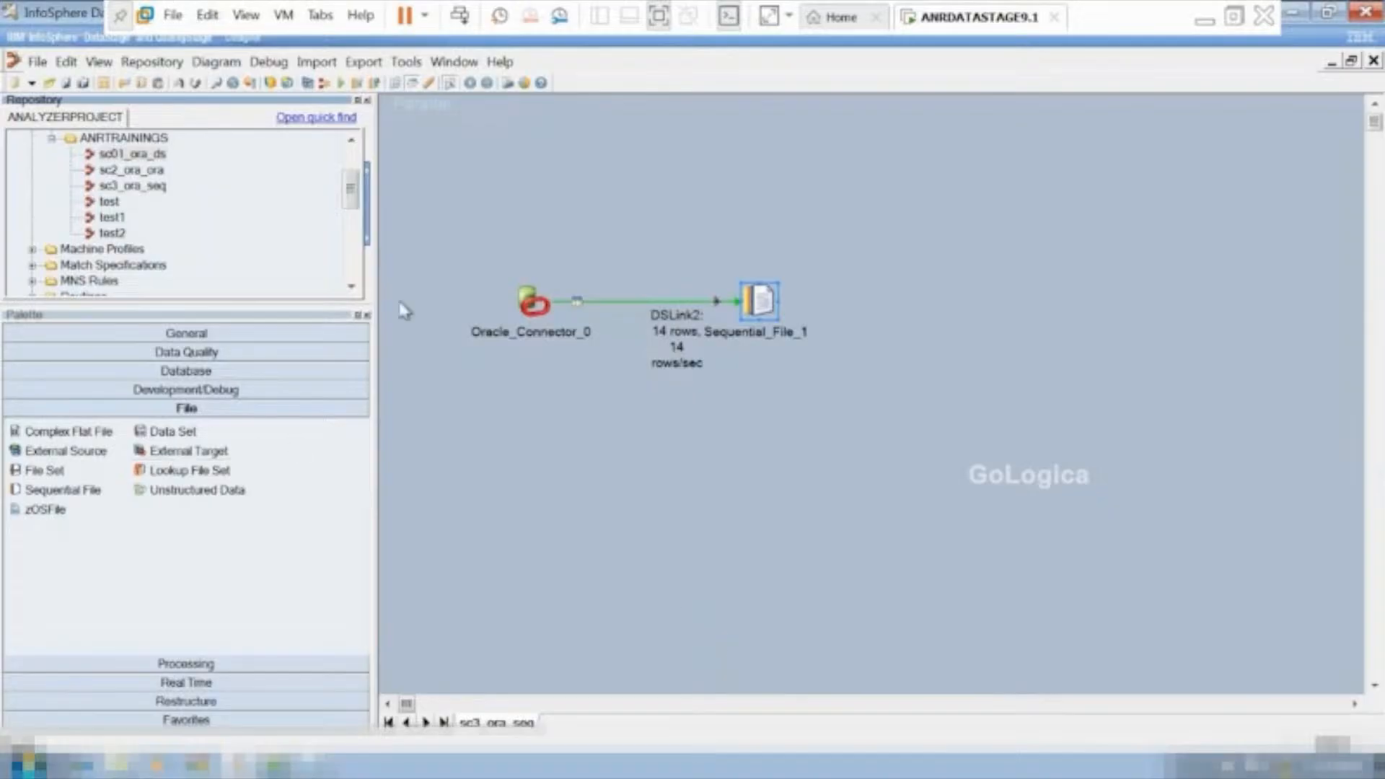
Create a new folder named practice under the Jobs folder in the repository.
left_click_drag(357, 191, 357, 174)
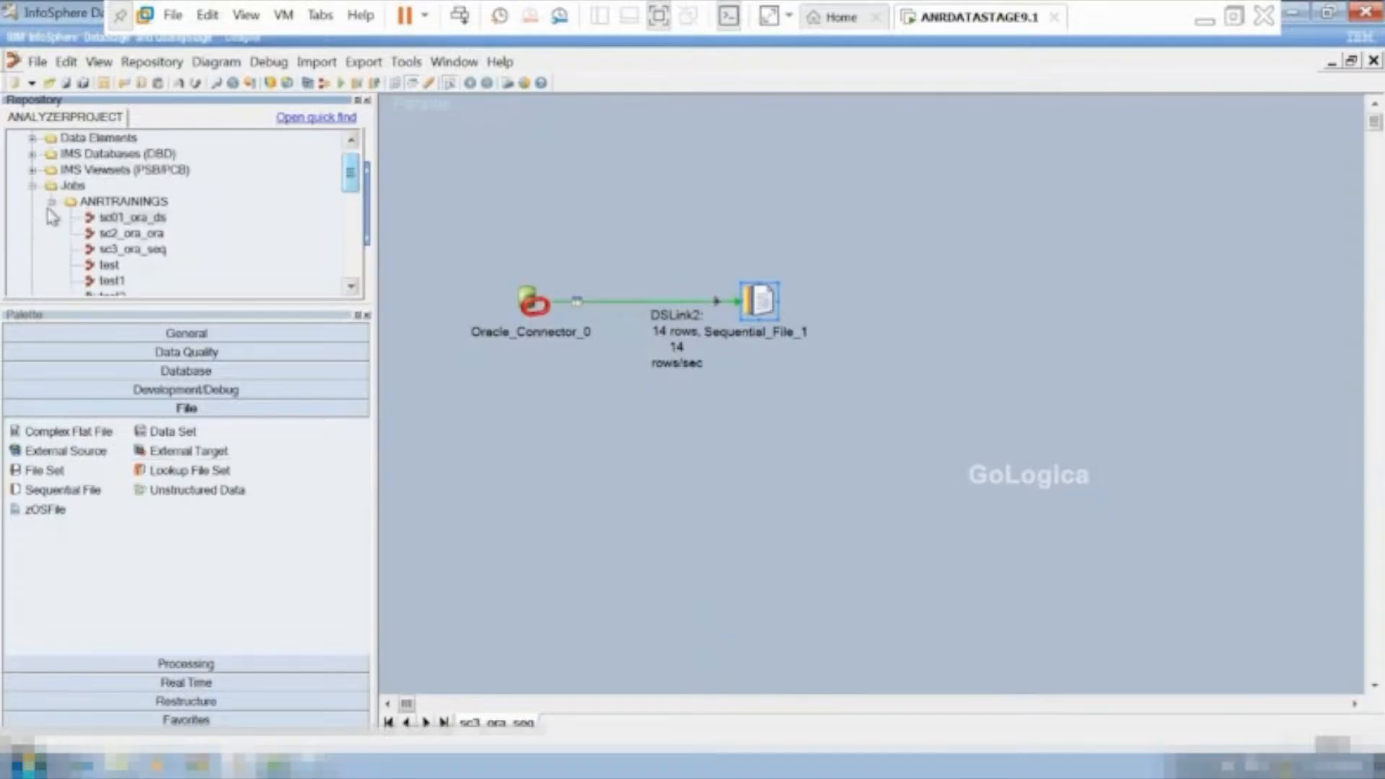
left_click(71, 186)
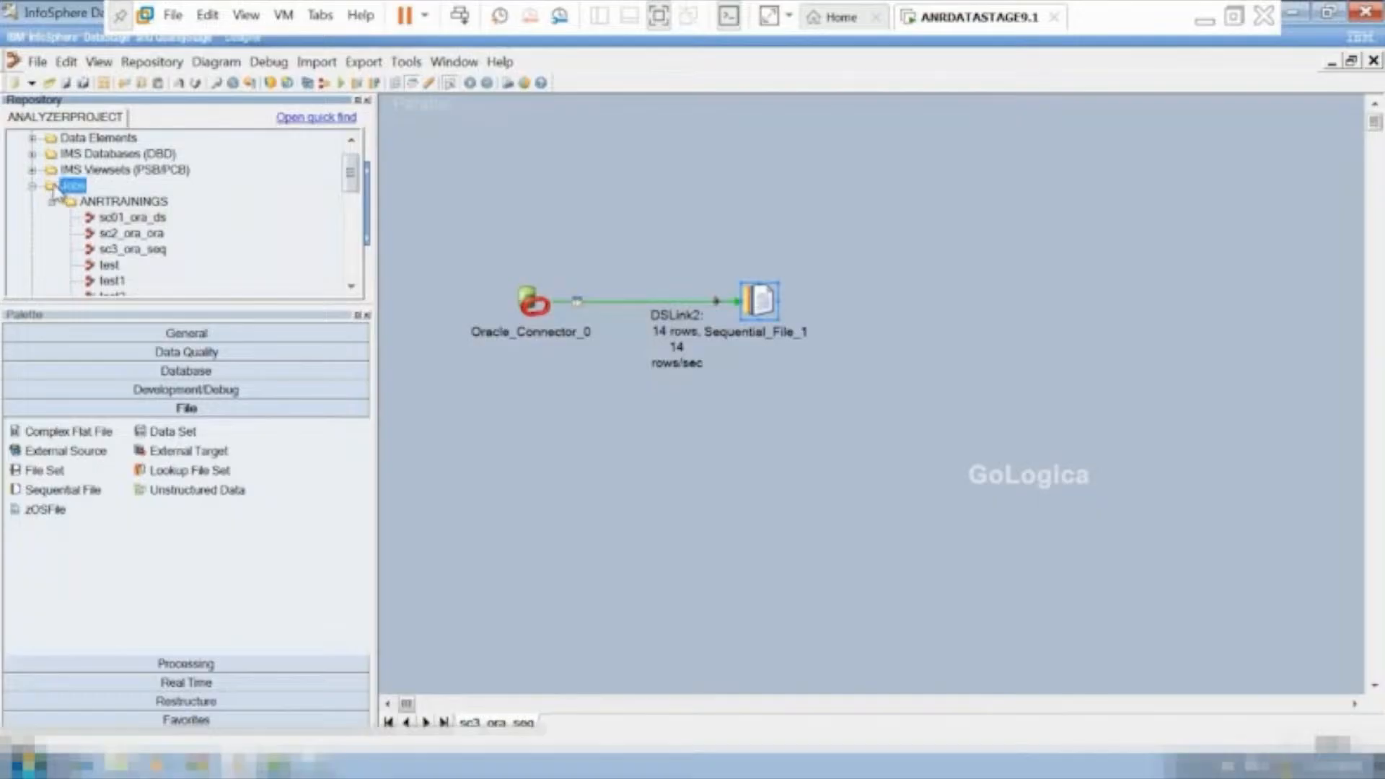
right_click(54, 187)
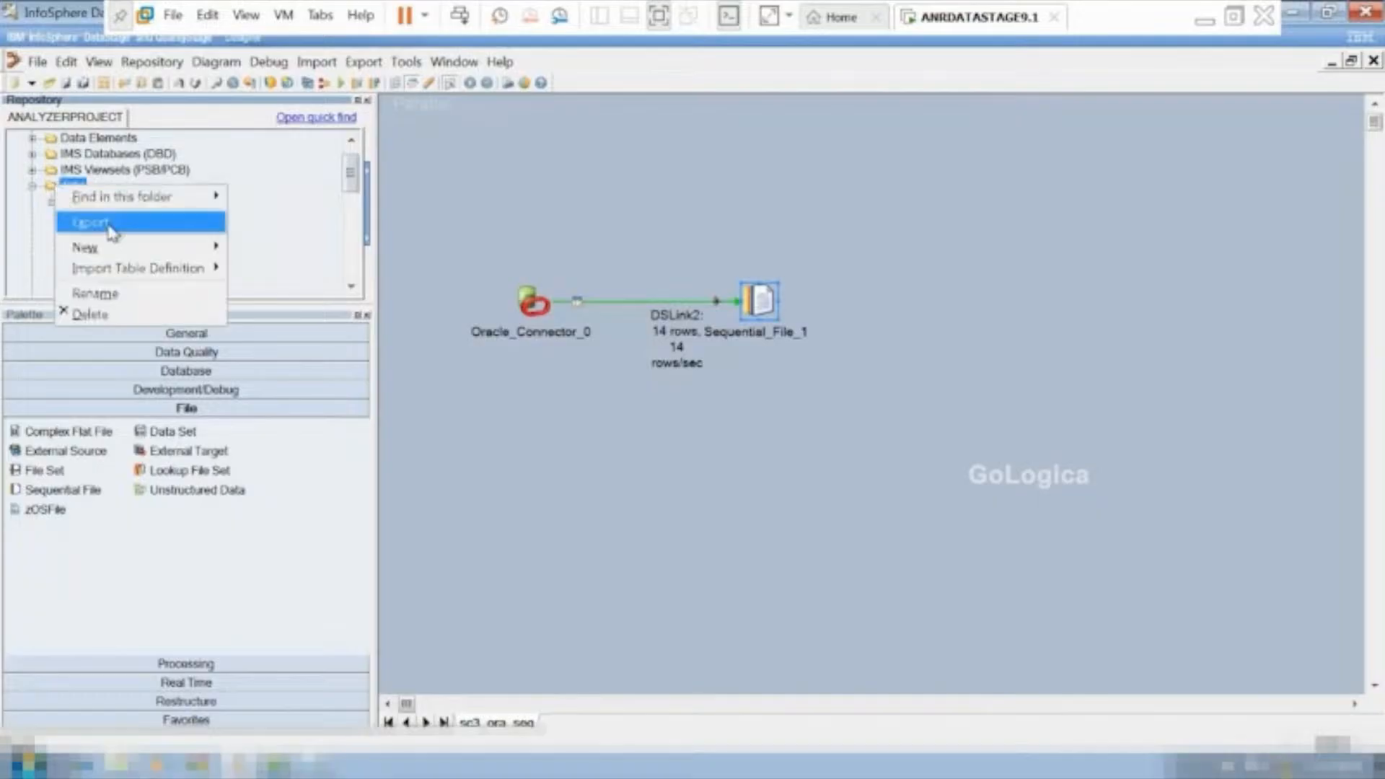
mouse_move(115, 250)
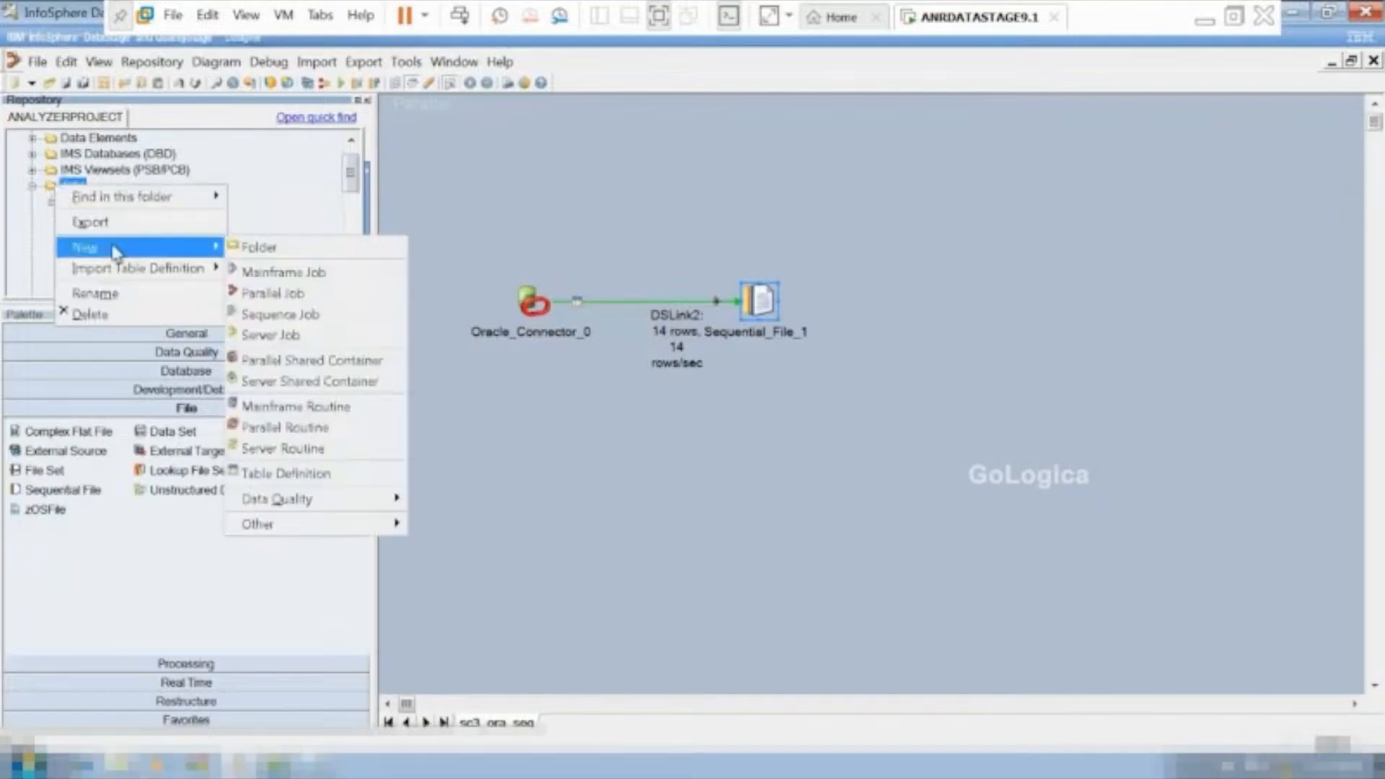
left_click(258, 249)
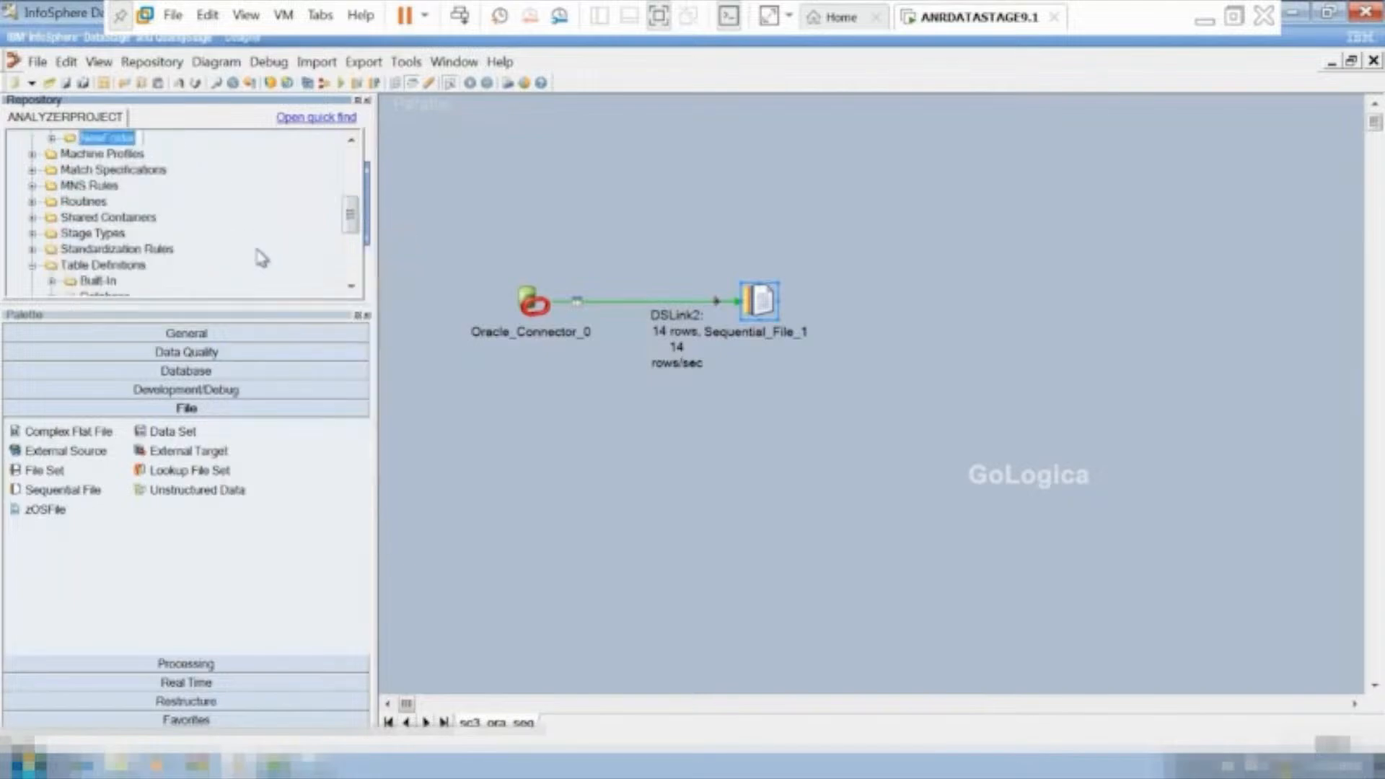
type("practice")
left_click(195, 139)
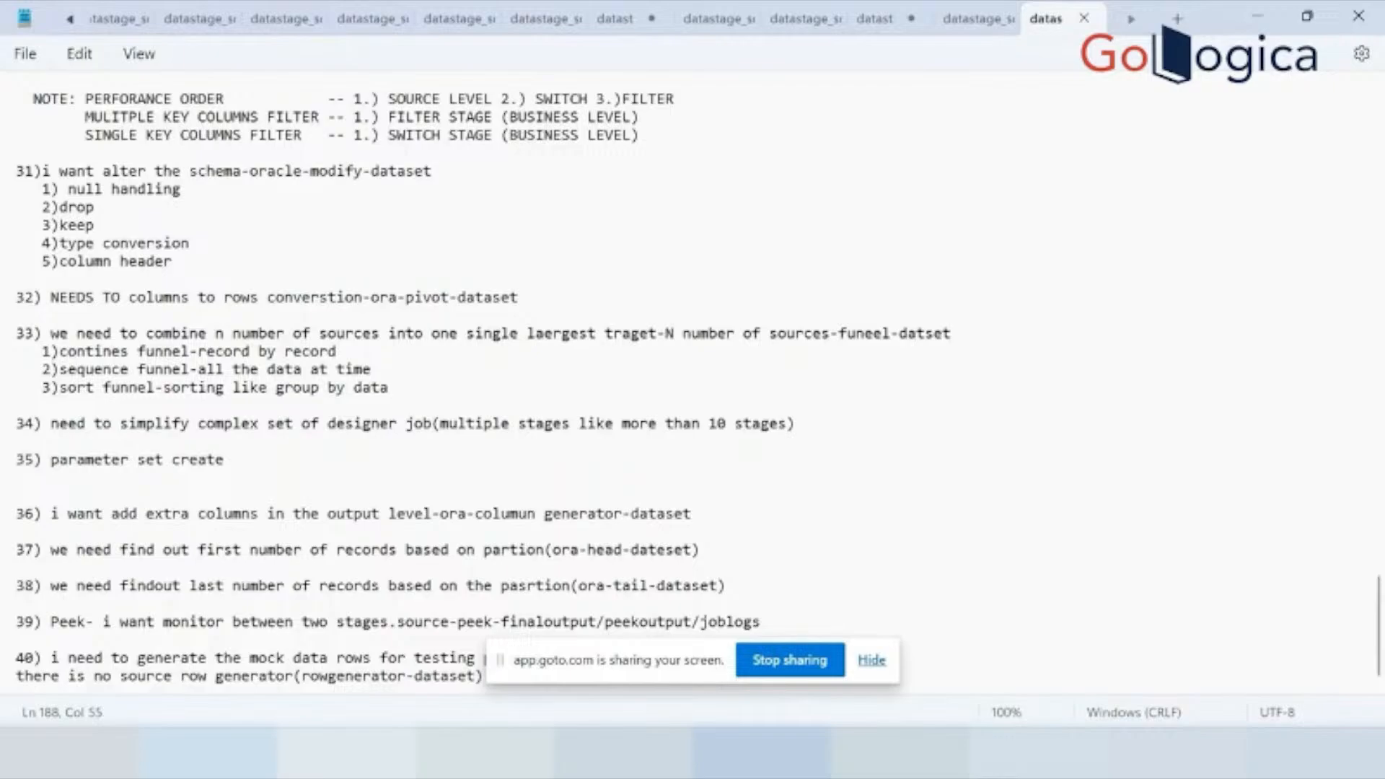
Switch from the scenario notes to DataStage Designer in the VM, create a new parallel job, and maximize its canvas in full screen.
mouse_move(956, 753)
left_click(999, 611)
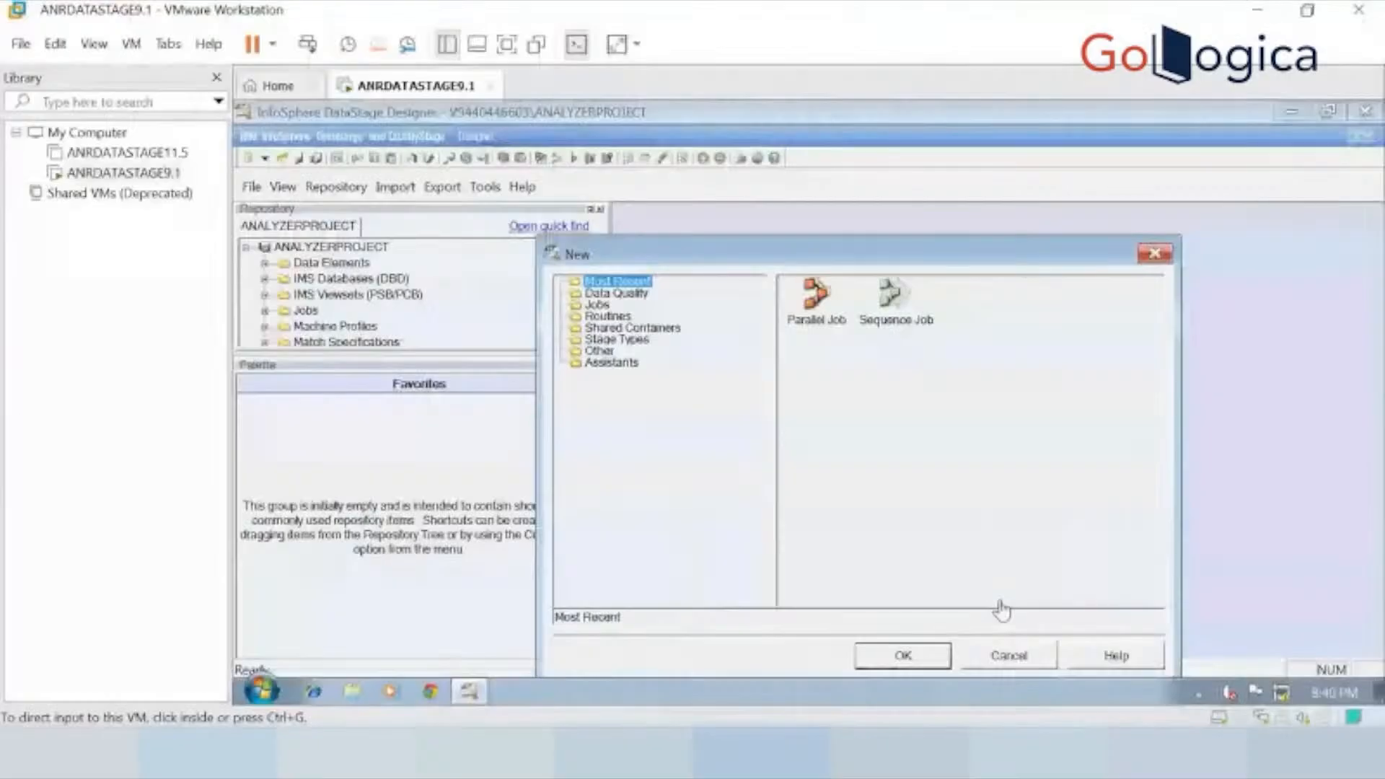
left_click(821, 300)
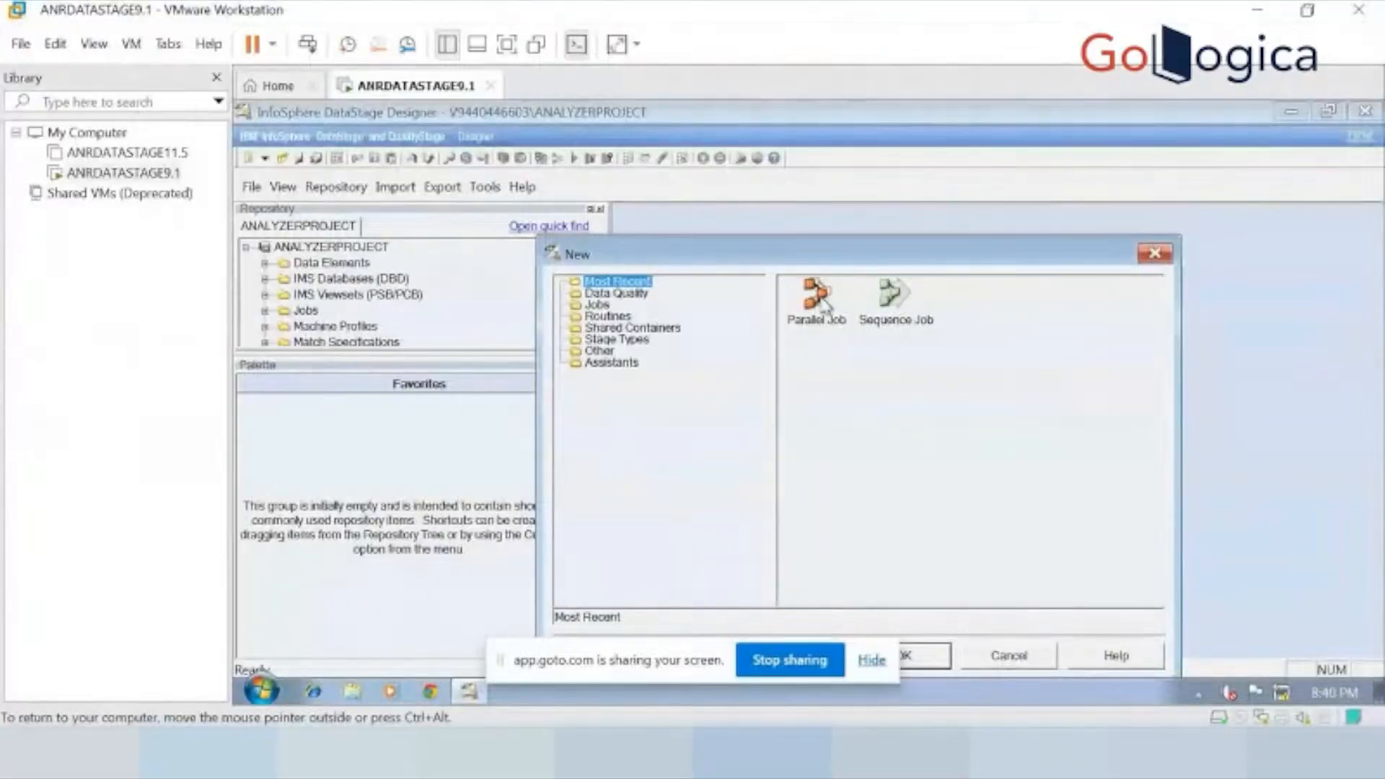
double_click(823, 300)
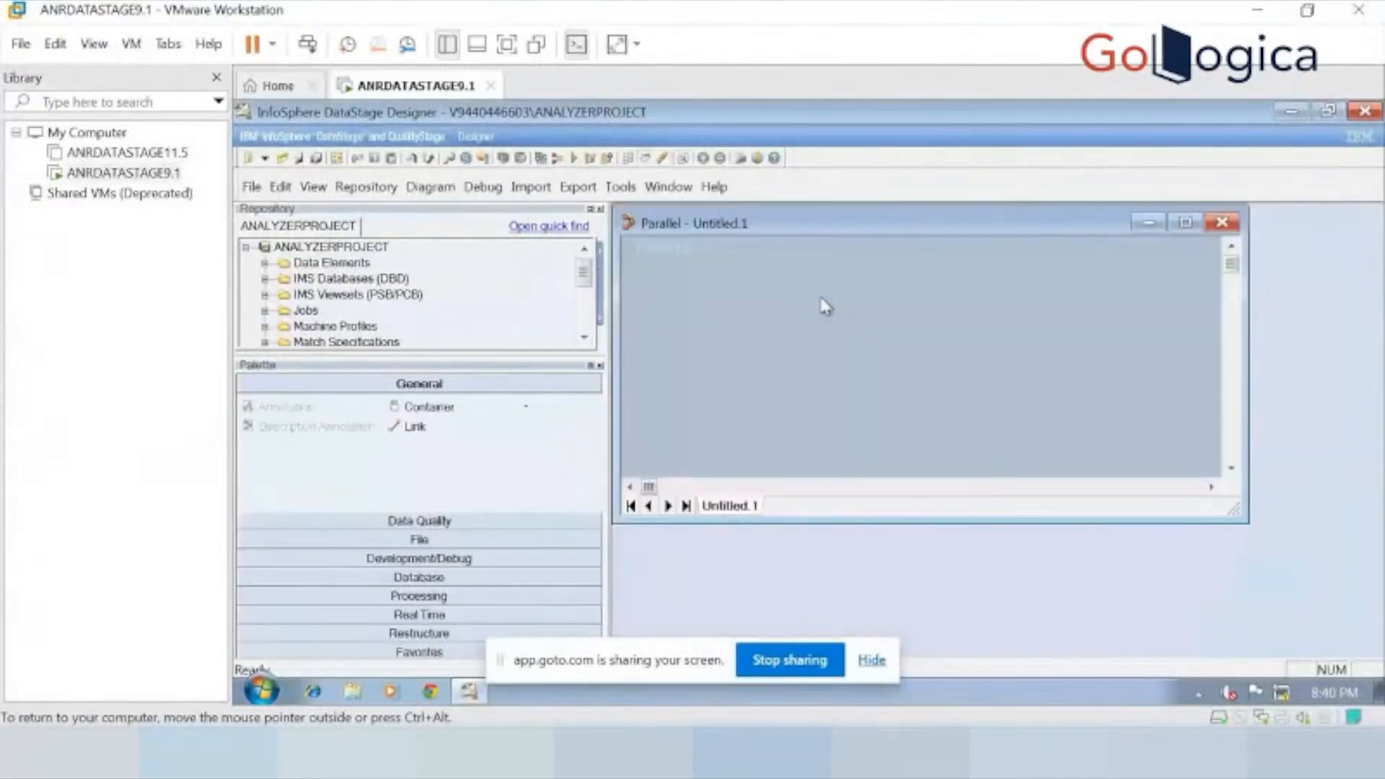
left_click(1185, 222)
key("ctrl+alt+Return")
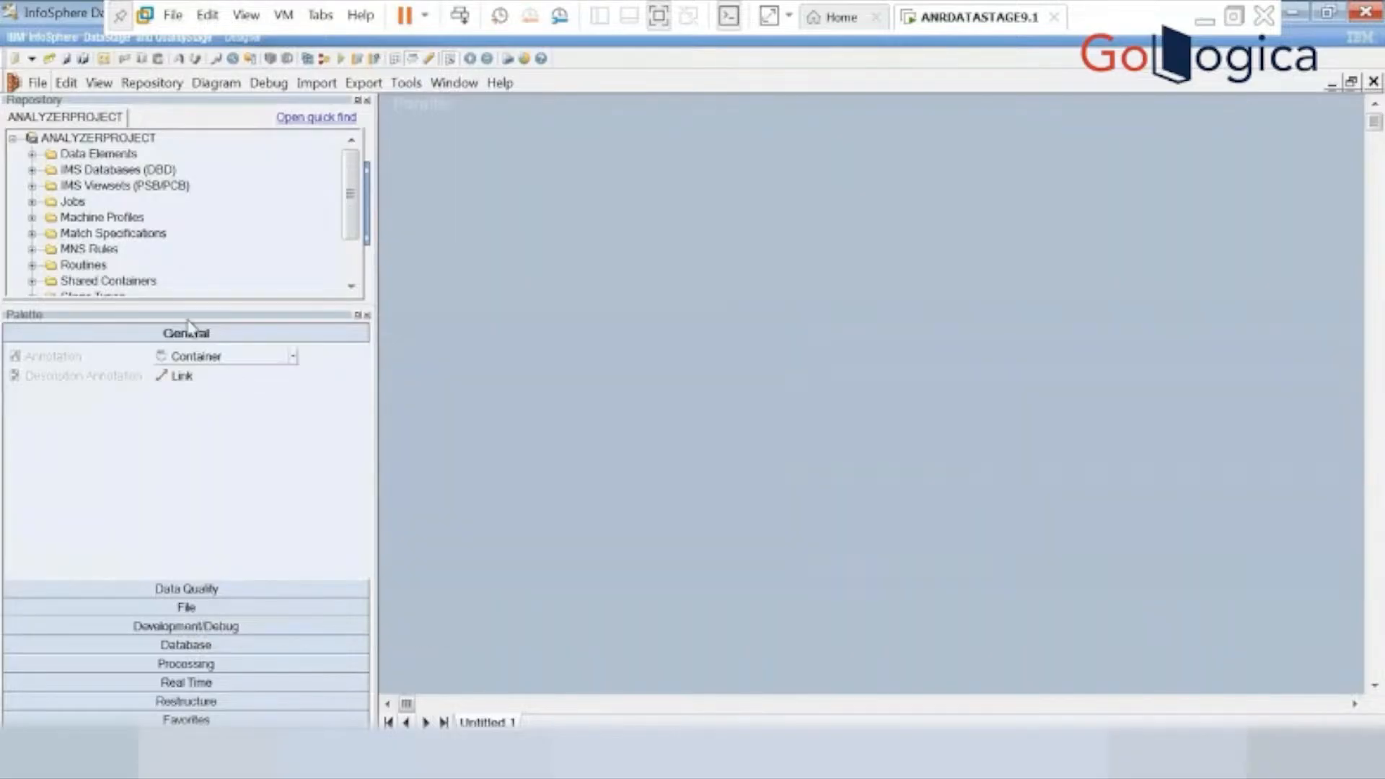
Place an Oracle Connector, a Modify stage and a Data Set stage in a row on the job canvas.
left_click(176, 646)
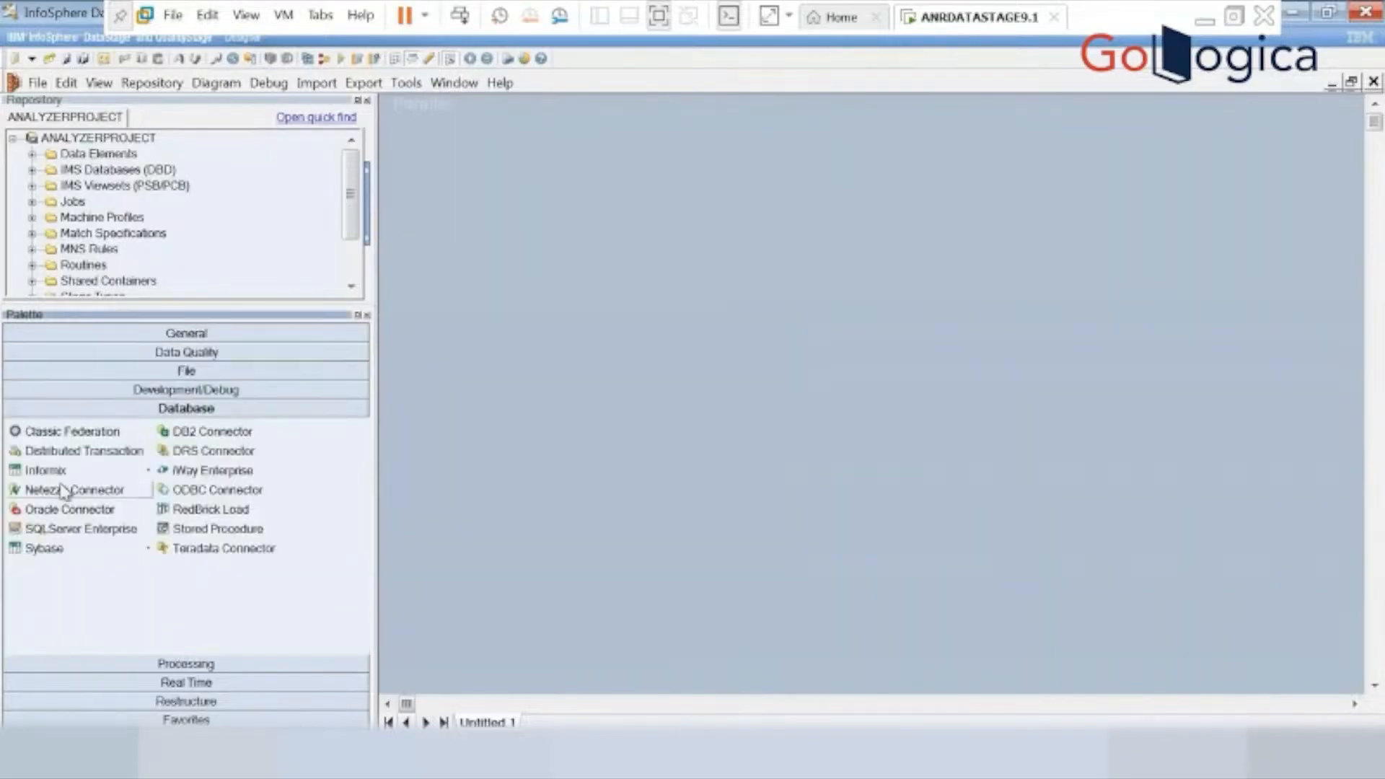
left_click_drag(52, 512, 584, 337)
left_click(220, 372)
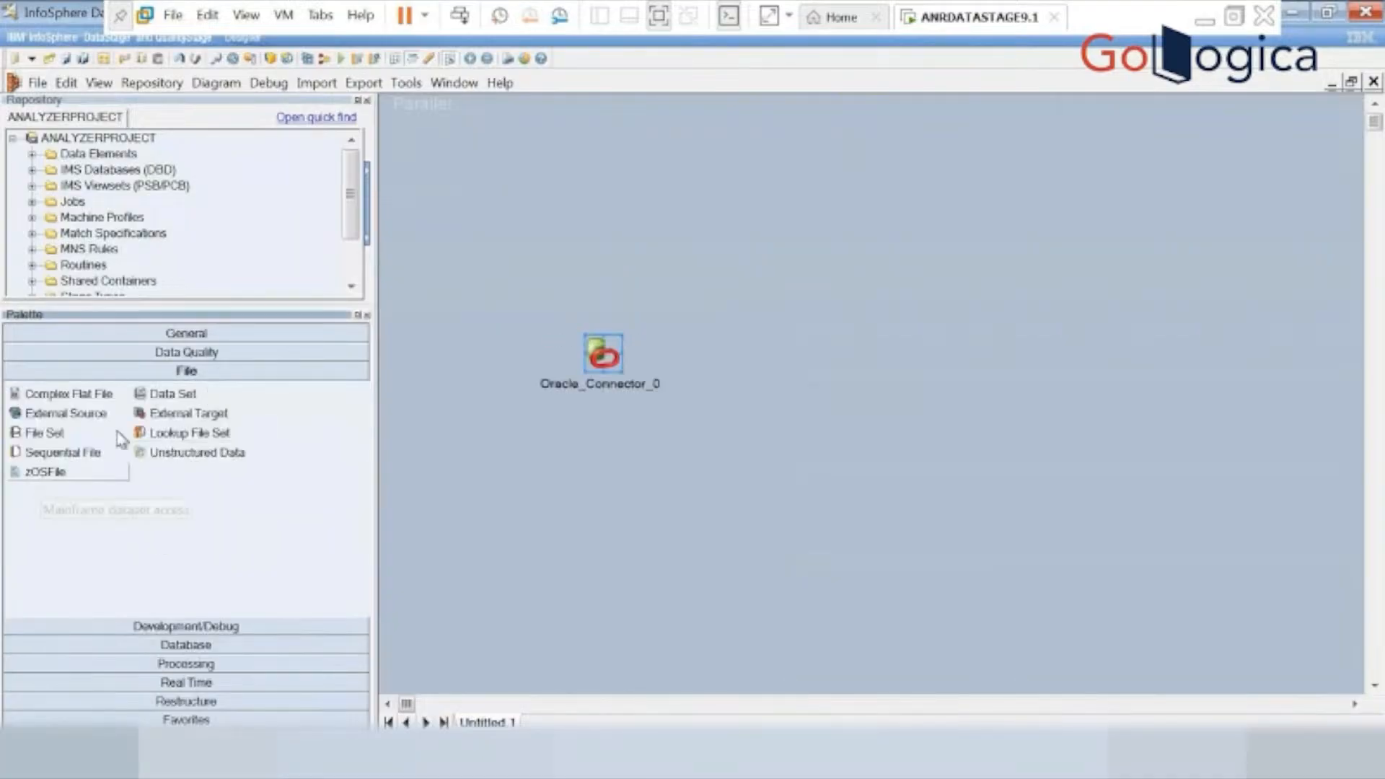
left_click(209, 666)
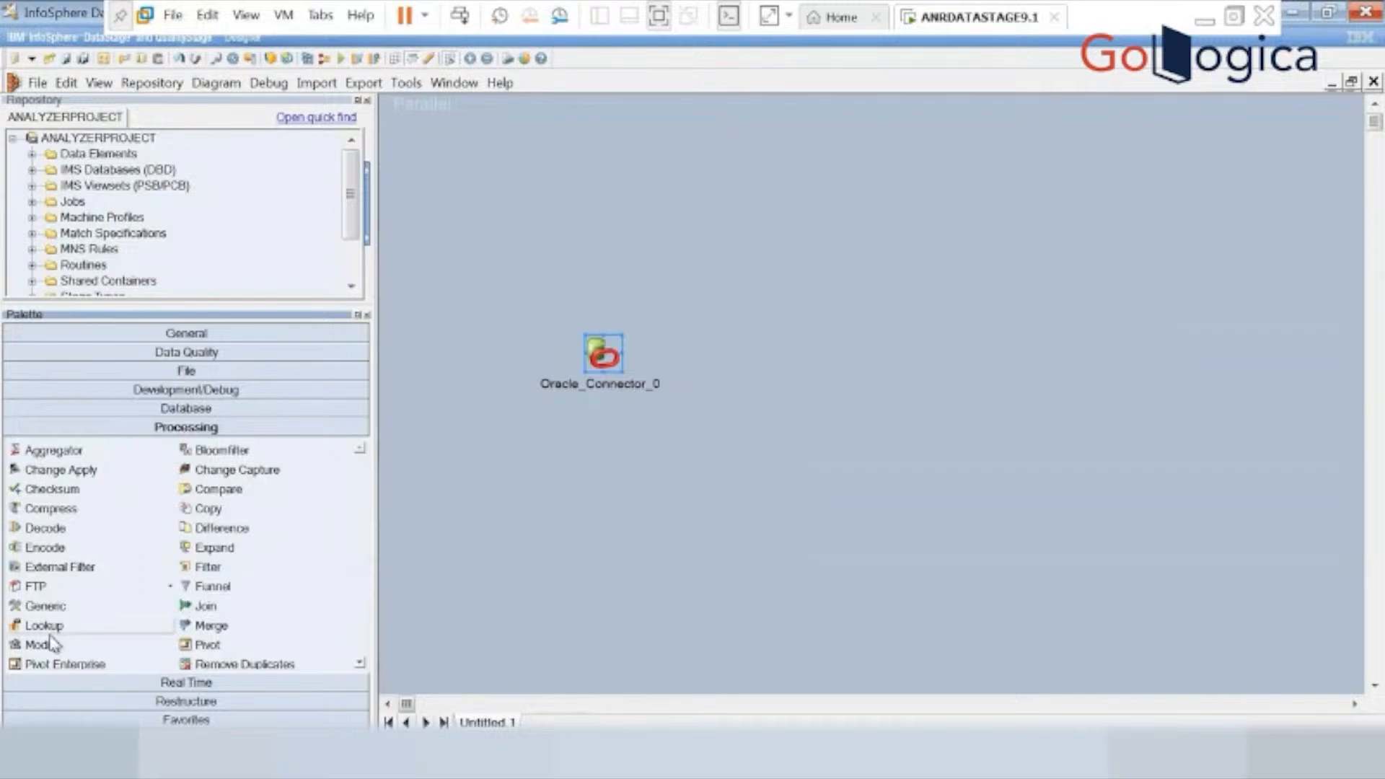
left_click_drag(170, 649, 823, 354)
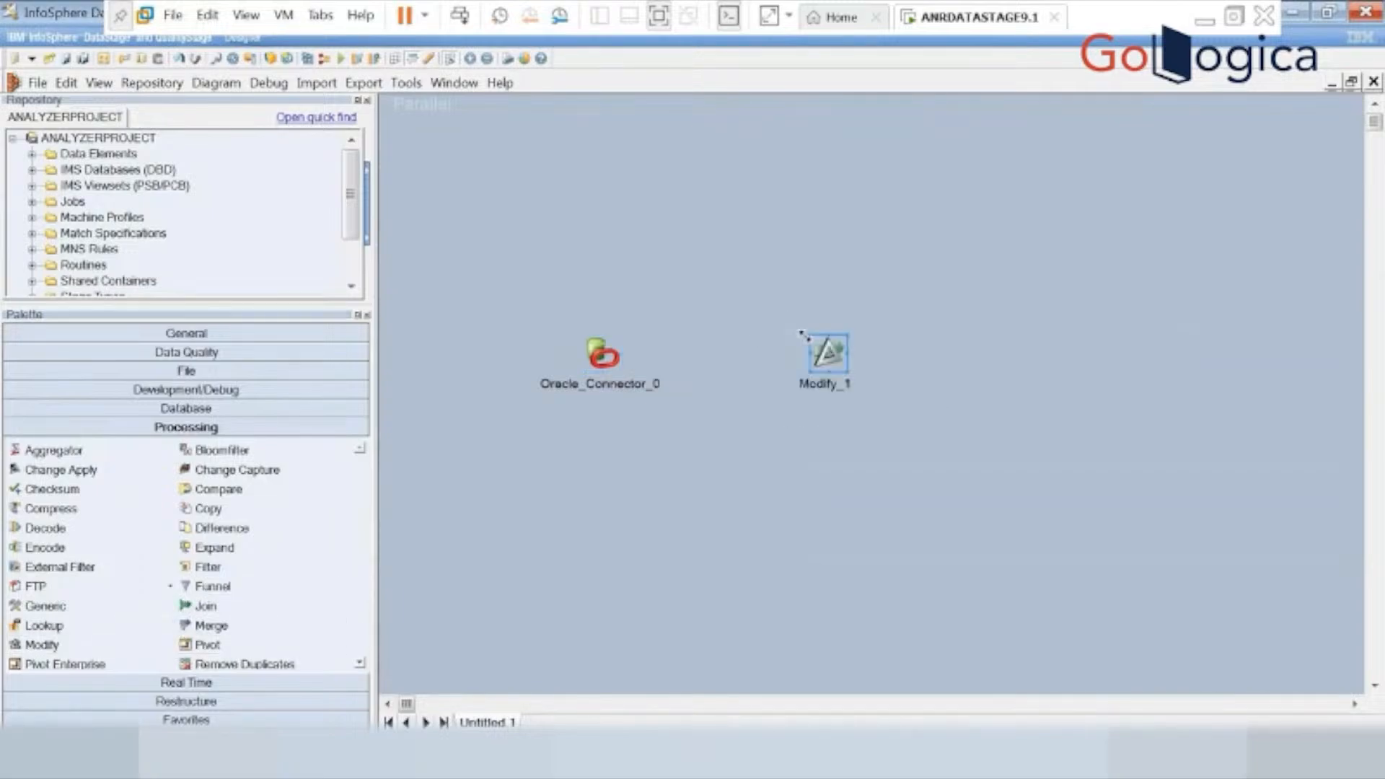
left_click(204, 374)
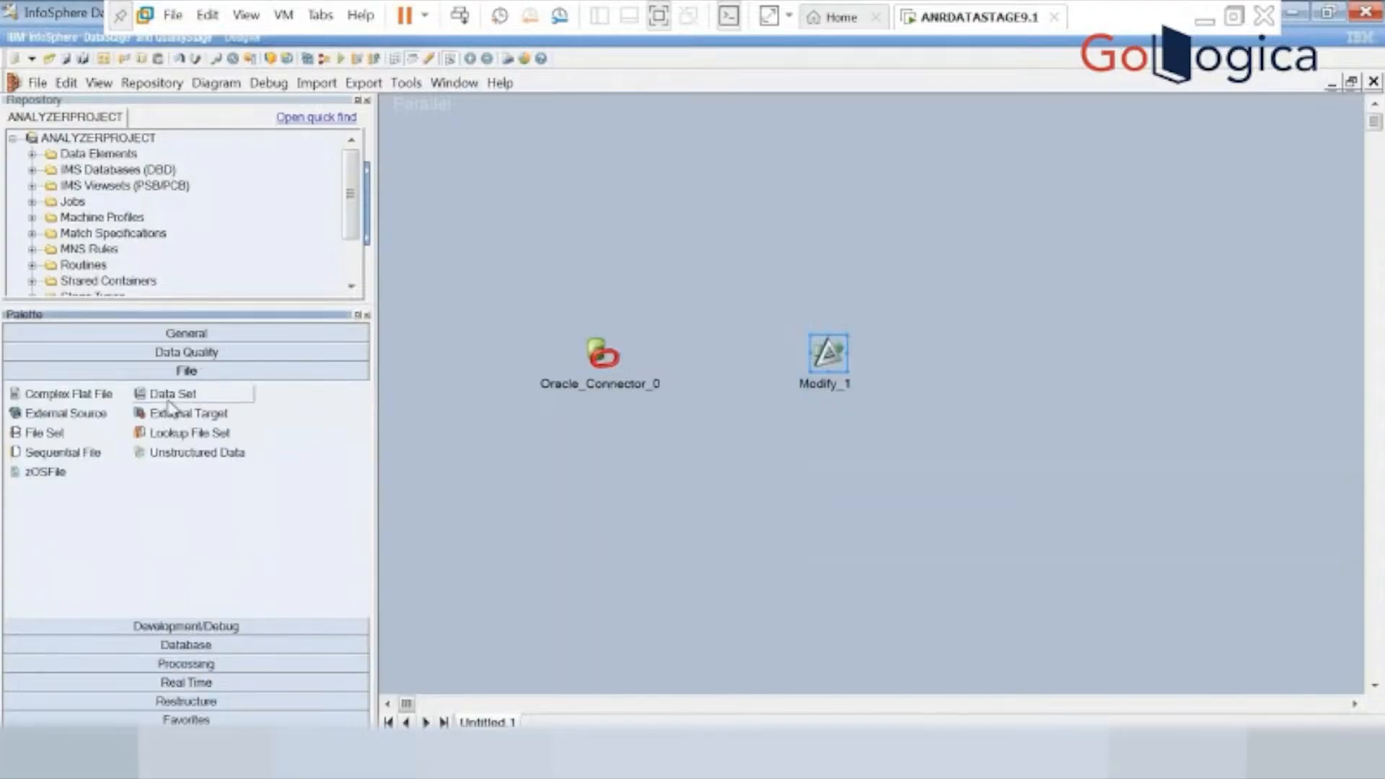
left_click_drag(170, 402, 998, 366)
left_click_drag(1017, 366, 1018, 367)
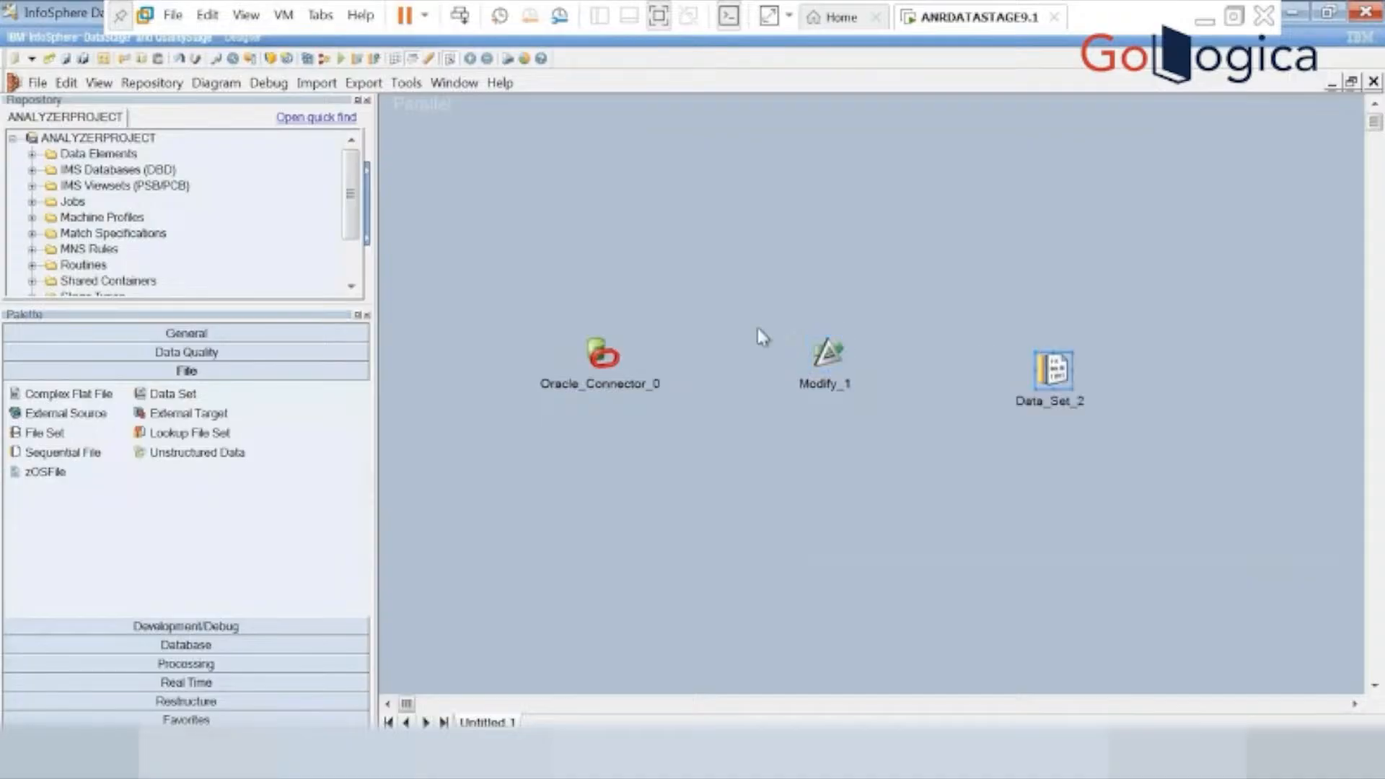
Link Oracle_Connector_0 to Modify_1 and Modify_1 to Data_Set_2.
left_click(613, 360)
left_click_drag(596, 370, 831, 352)
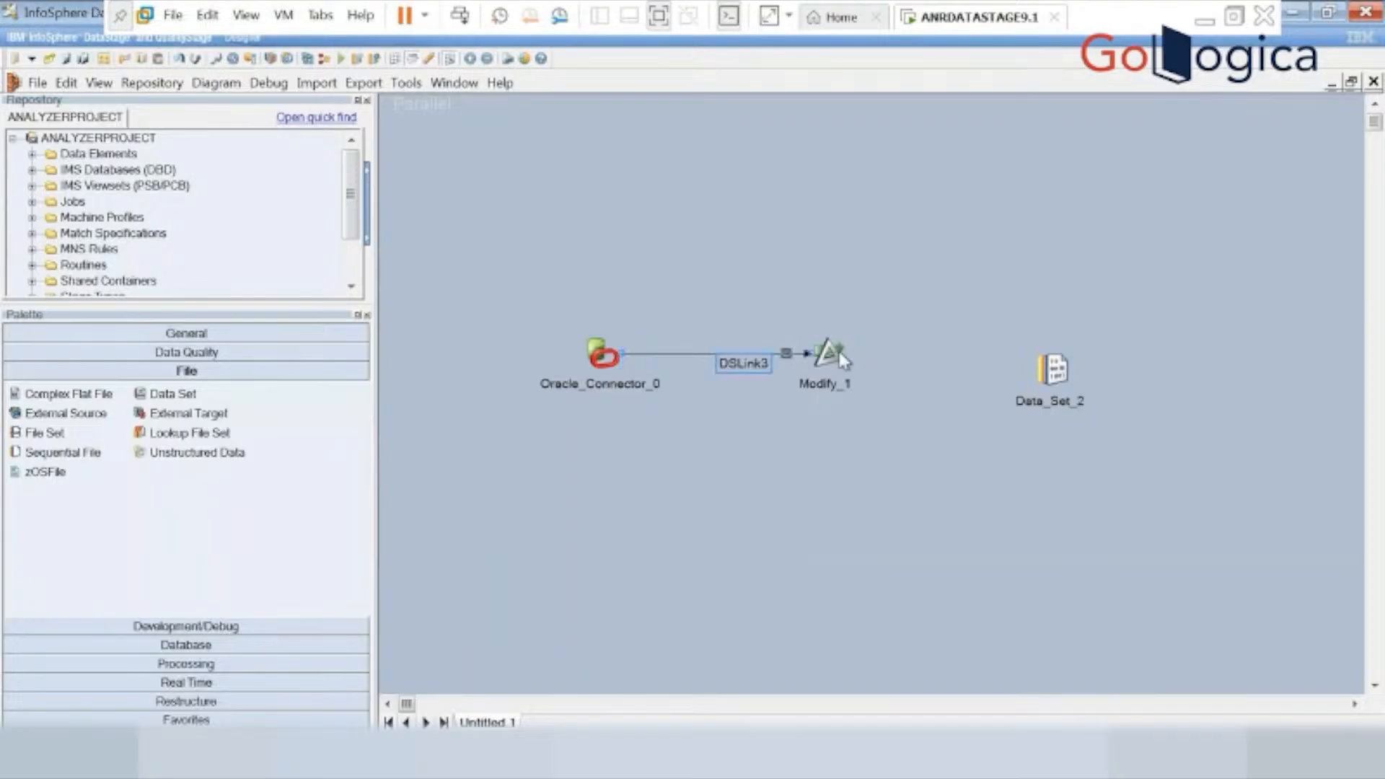
left_click(831, 352)
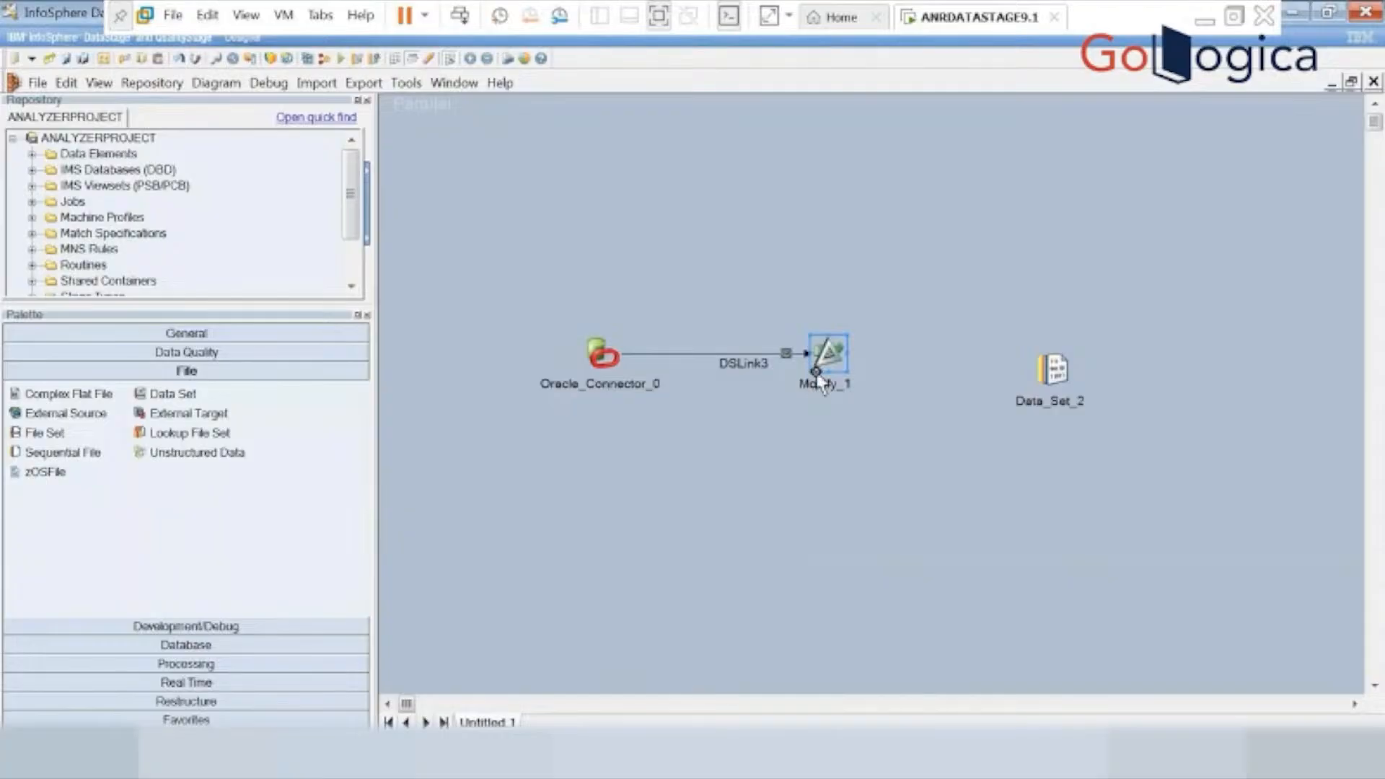
left_click_drag(820, 380, 1060, 375)
Set the Oracle_Connector_0 connection to server oracle and enter the database username and password.
left_click(603, 352)
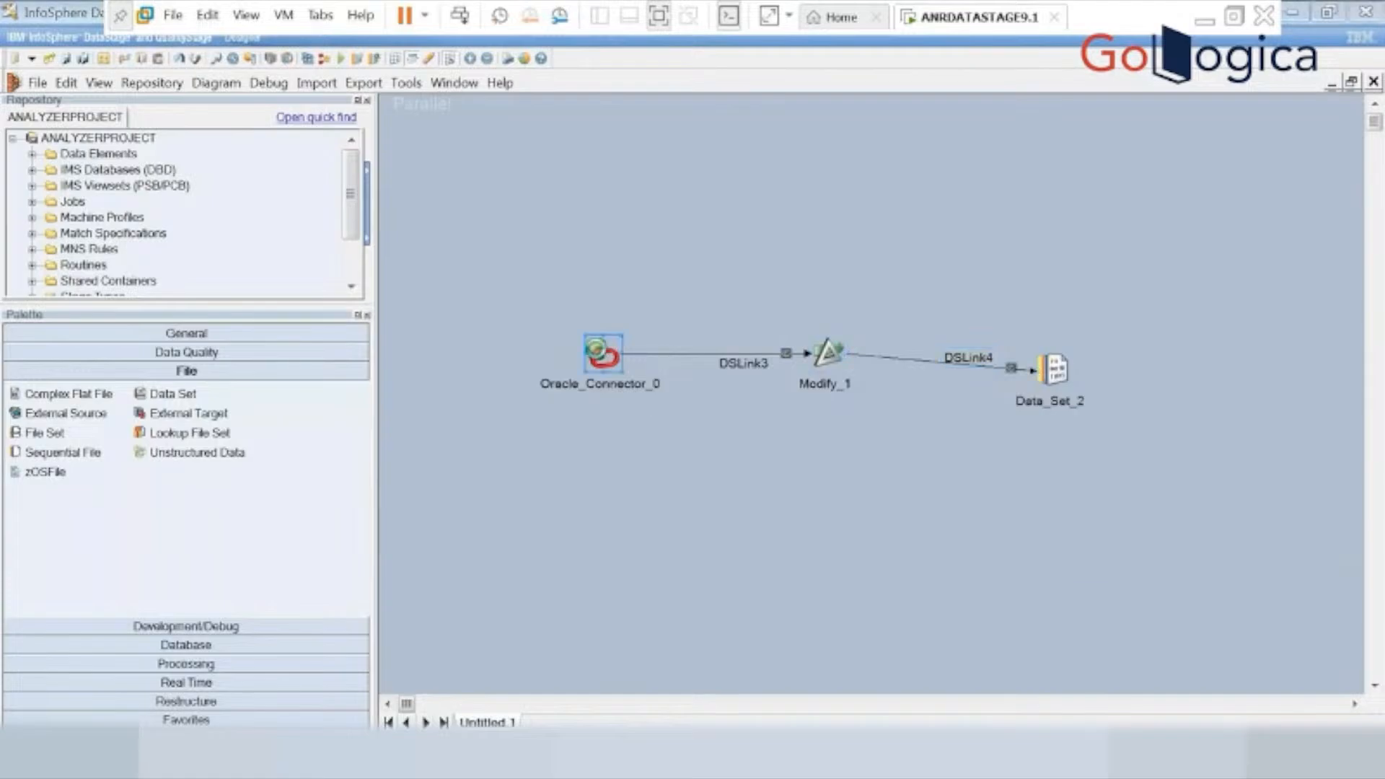
double_click(600, 352)
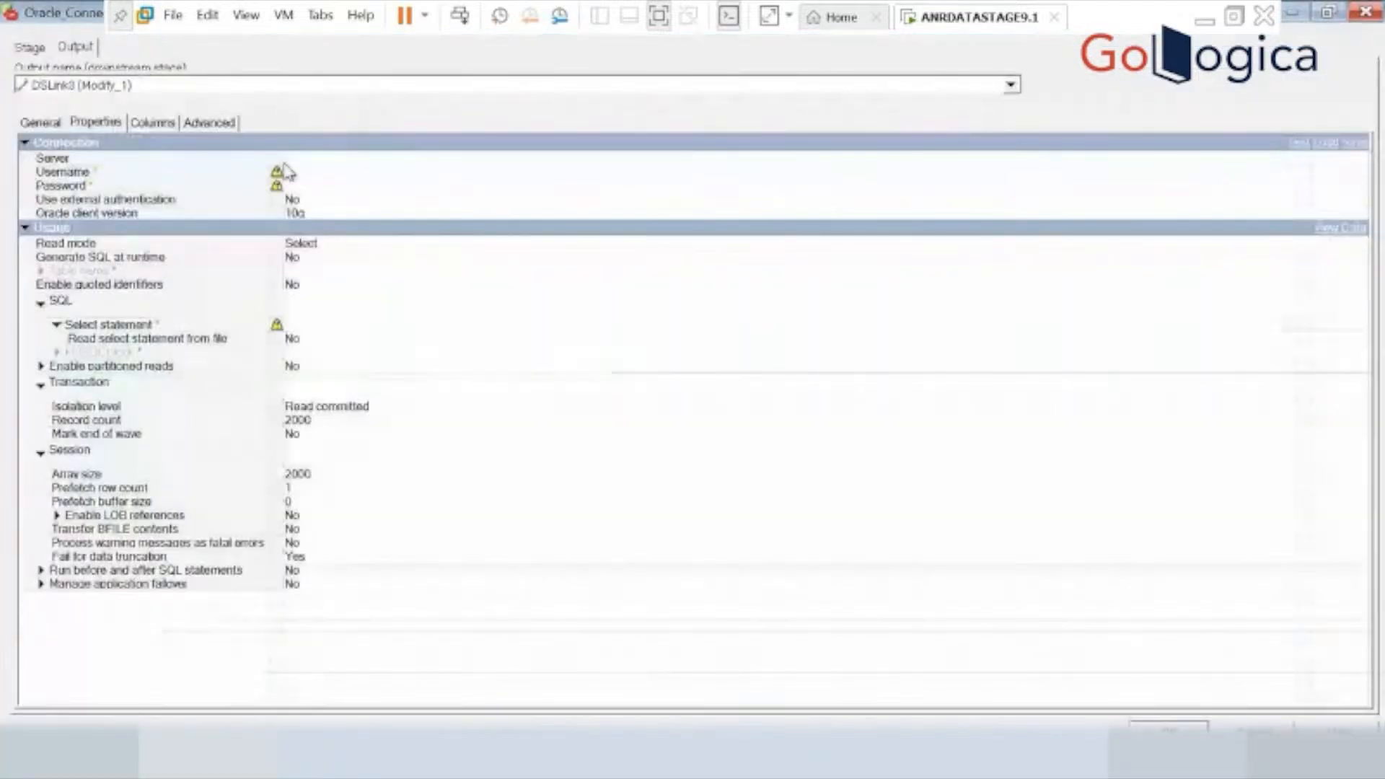
left_click(301, 156)
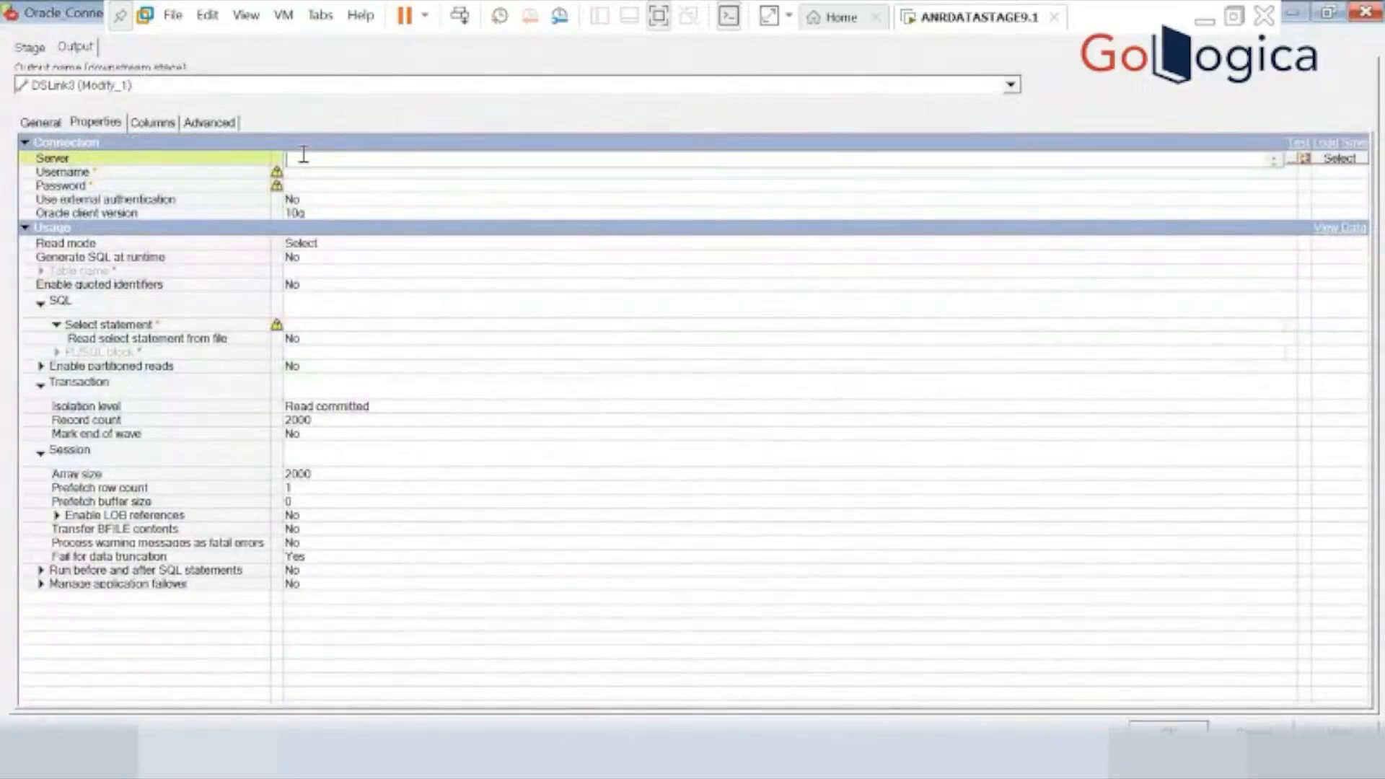
type("oracle")
left_click(342, 173)
type("scot")
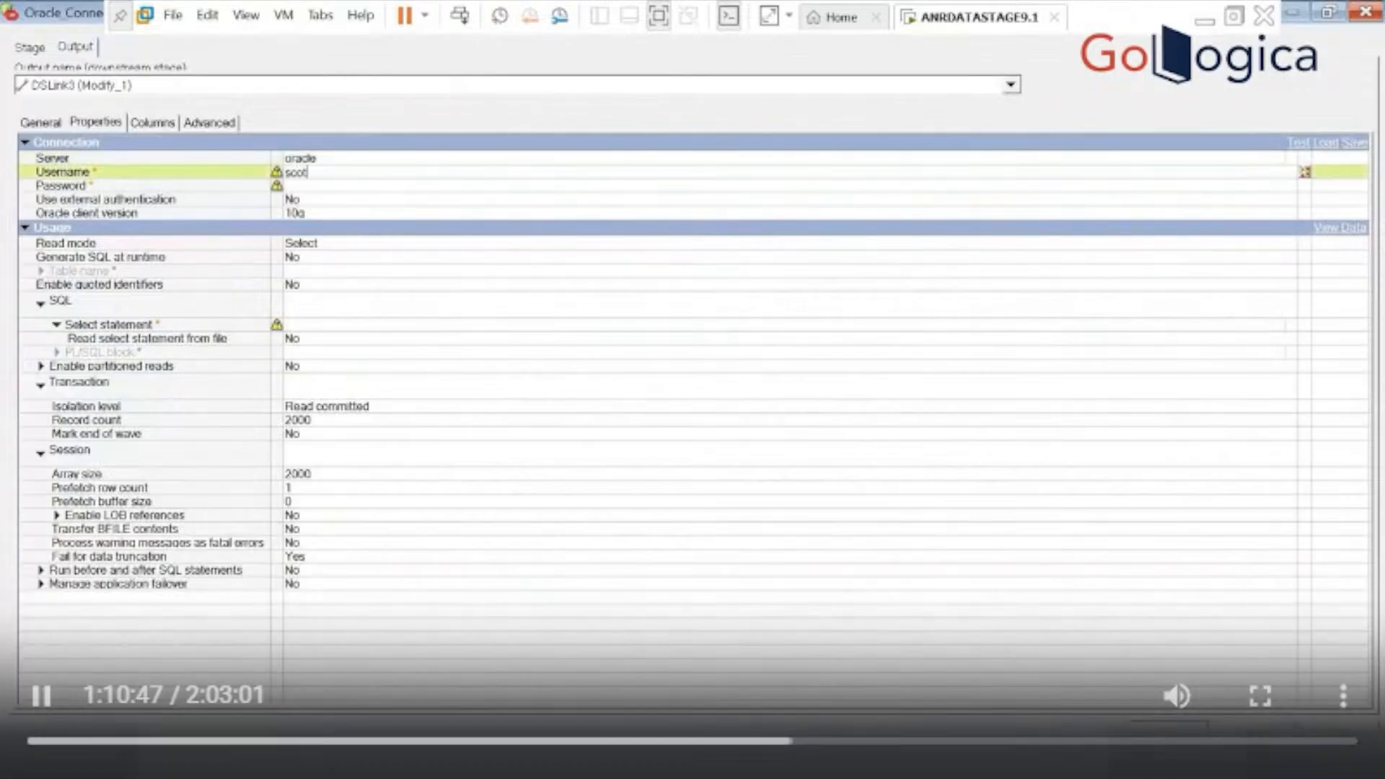
type("t")
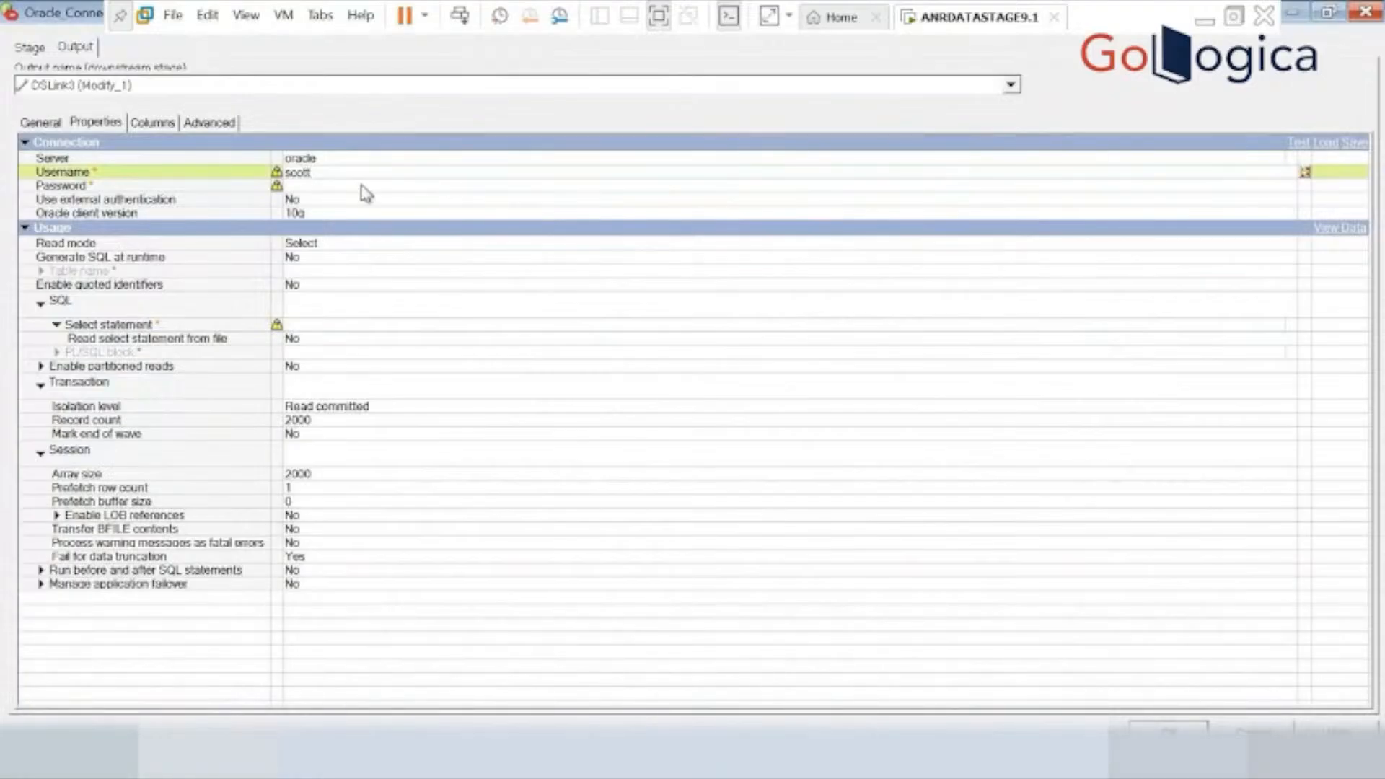
left_click(361, 186)
type("**ger")
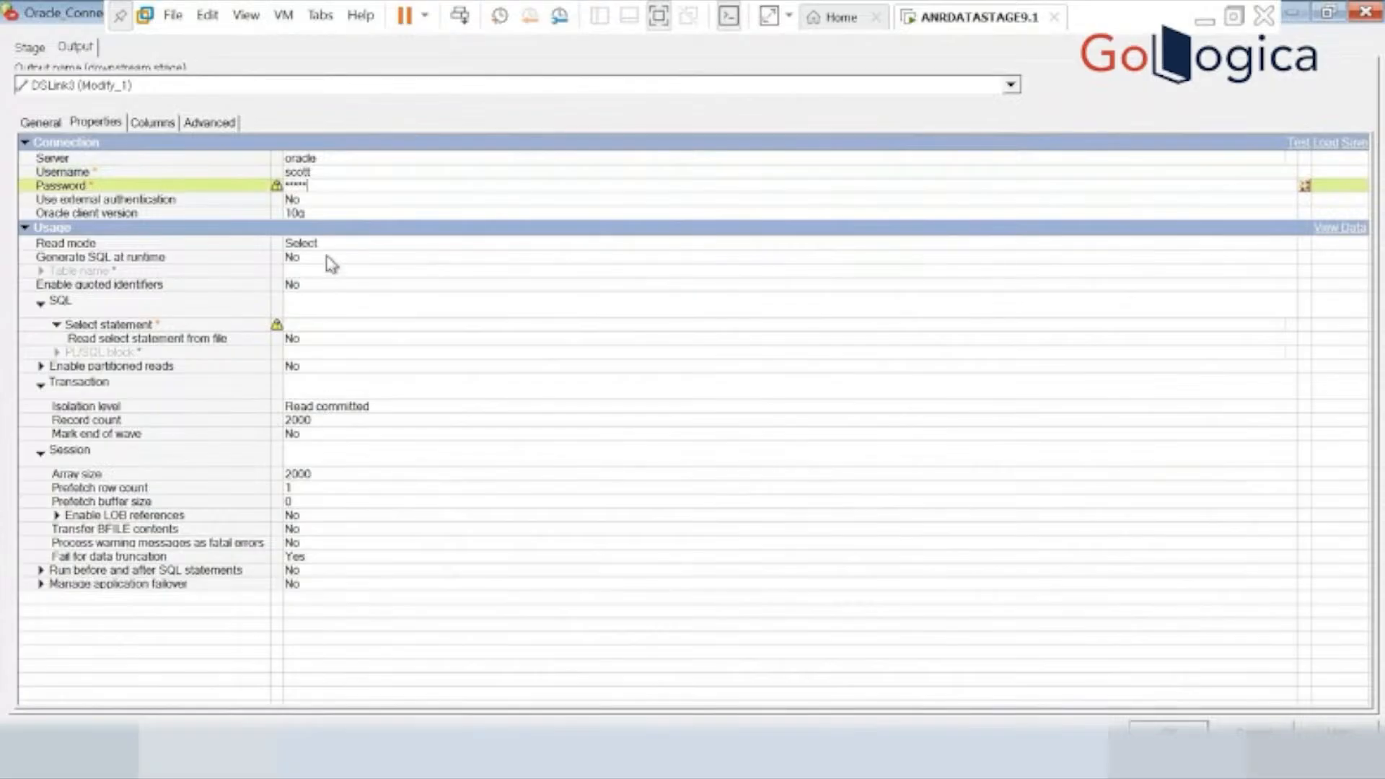
Enable SQL generation at runtime for the Oracle connector and set its table name to emp.
right_click(364, 285)
left_click(358, 259)
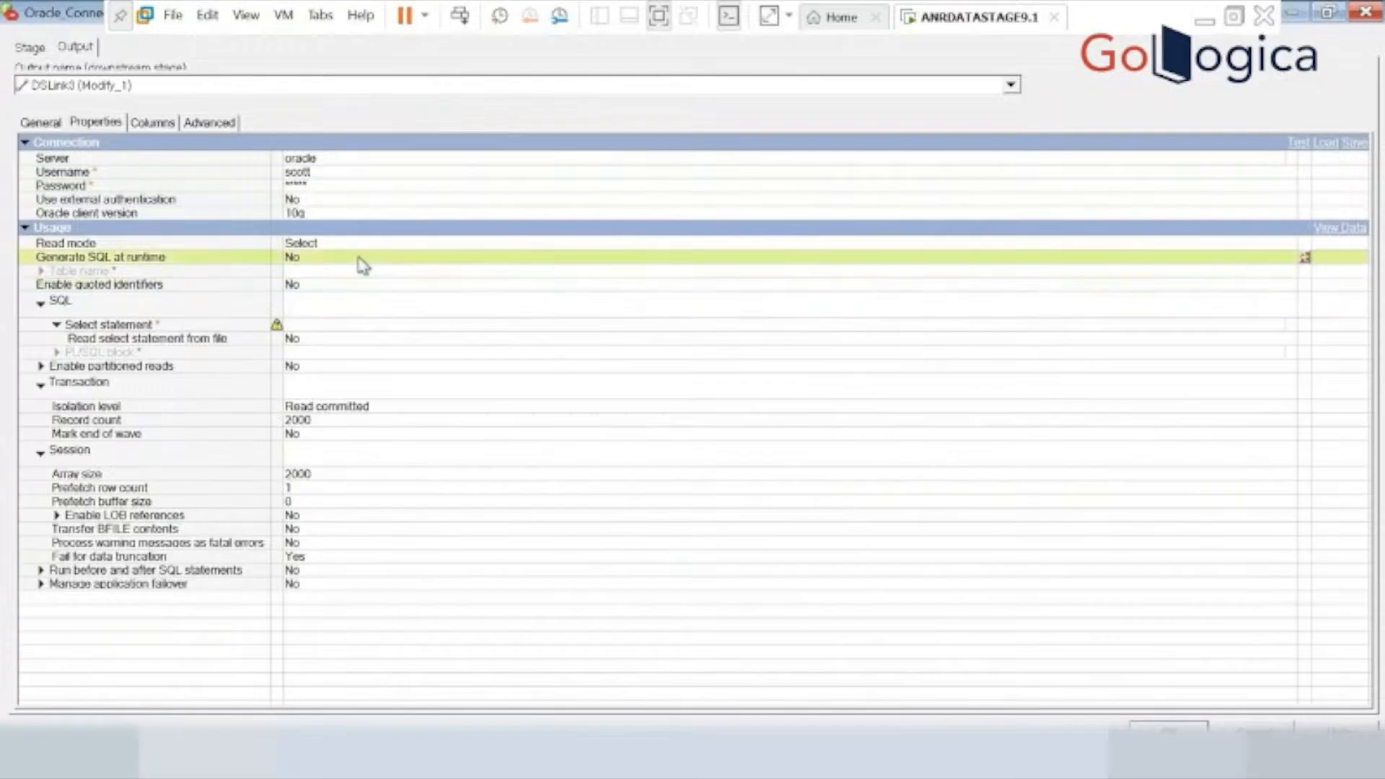
left_click(382, 258)
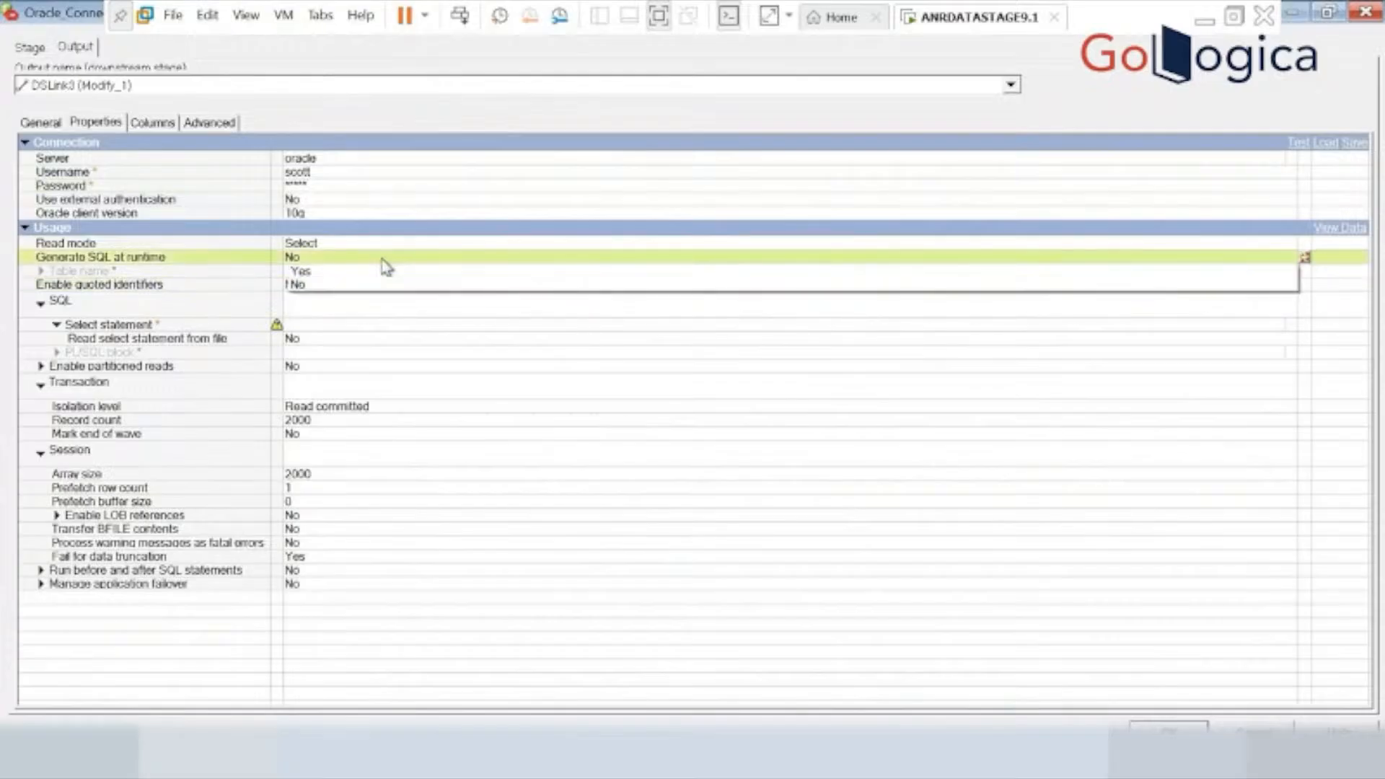
left_click(342, 274)
left_click(342, 275)
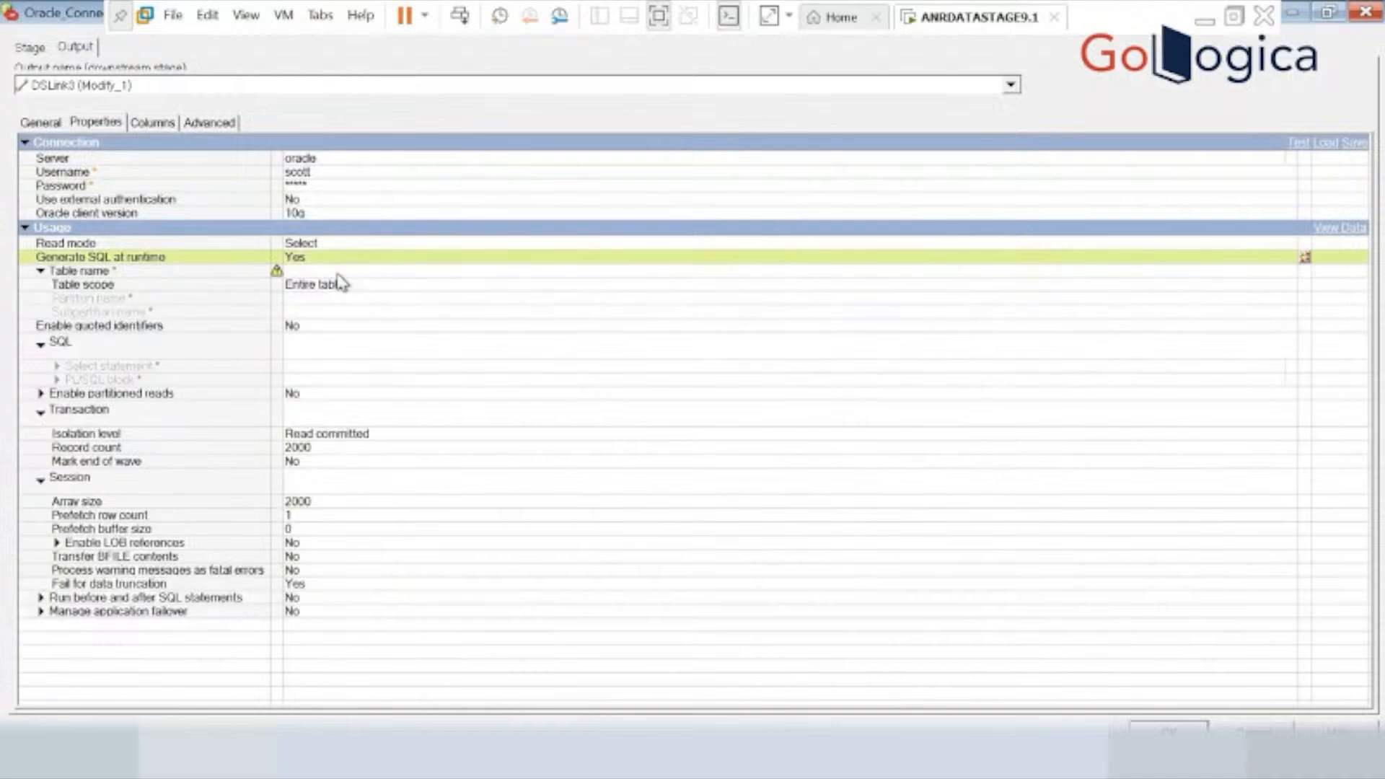
left_click(321, 270)
type("emp")
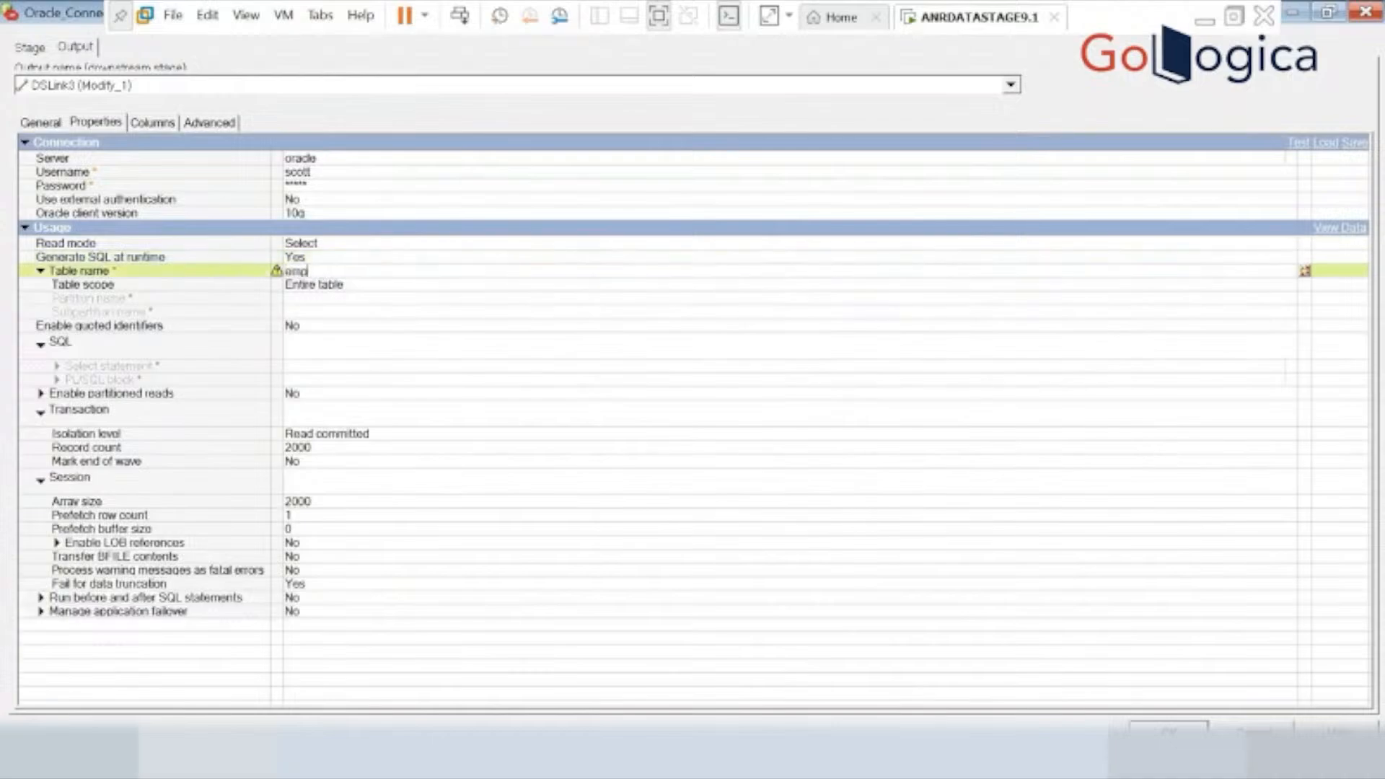
Load all columns of the SCOTT.EMP table definition into the connector's output, converting data types to match earlier releases, and apply the stage settings.
left_click(152, 122)
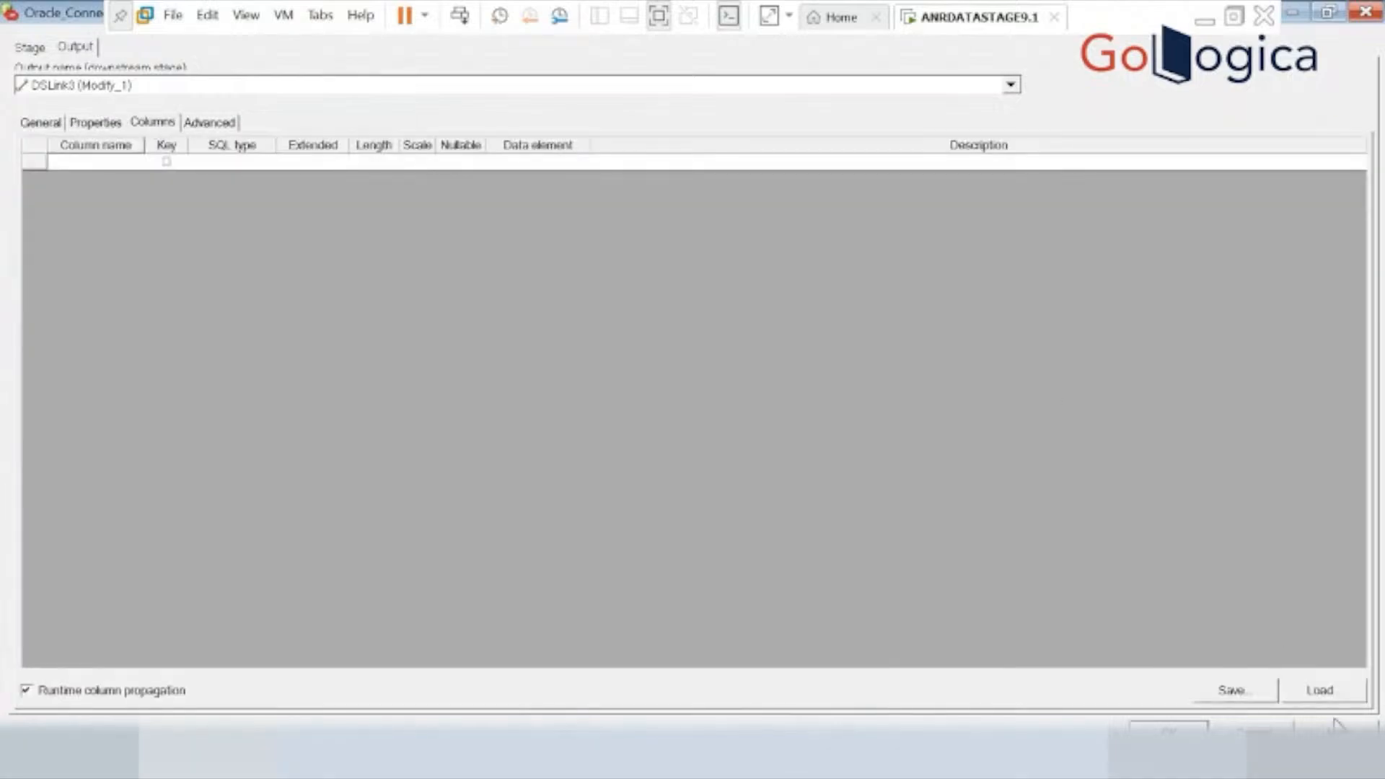
left_click(1320, 690)
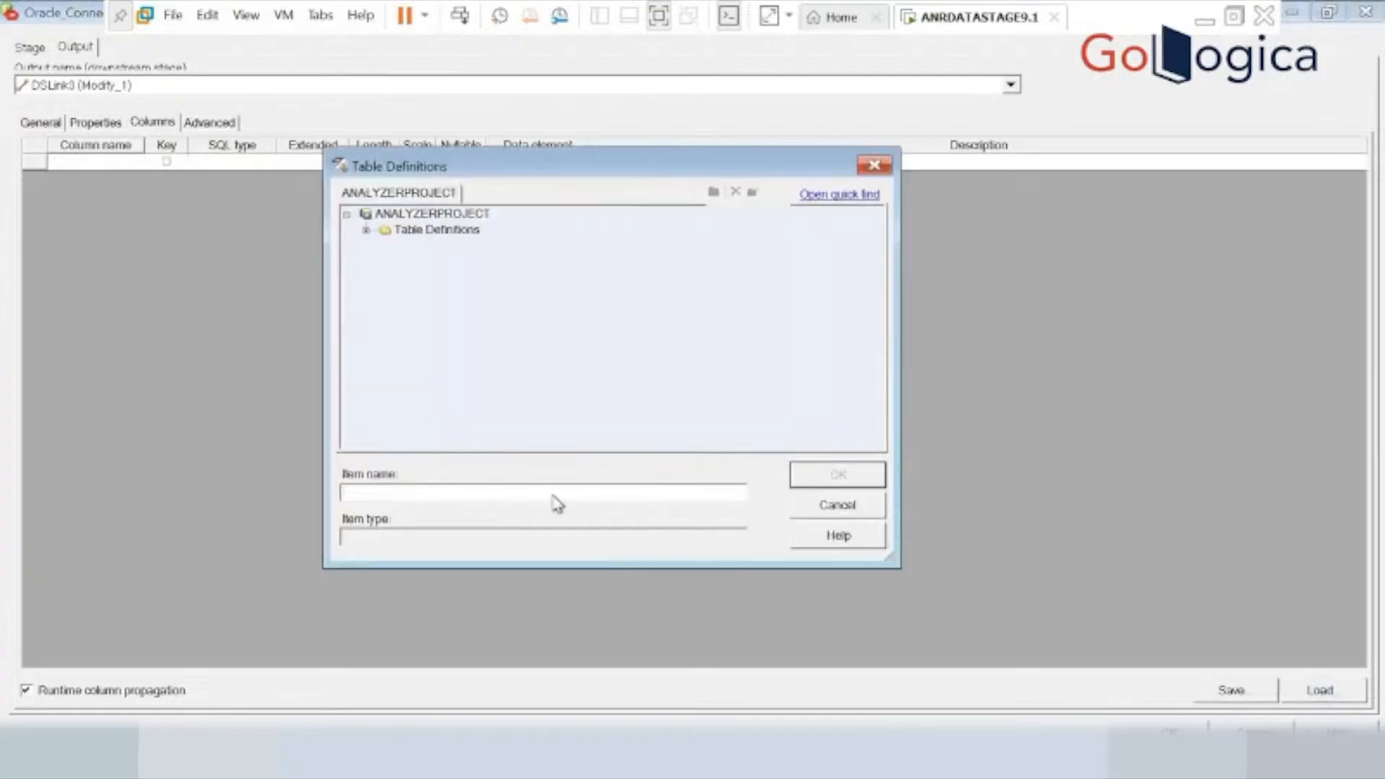
left_click(366, 230)
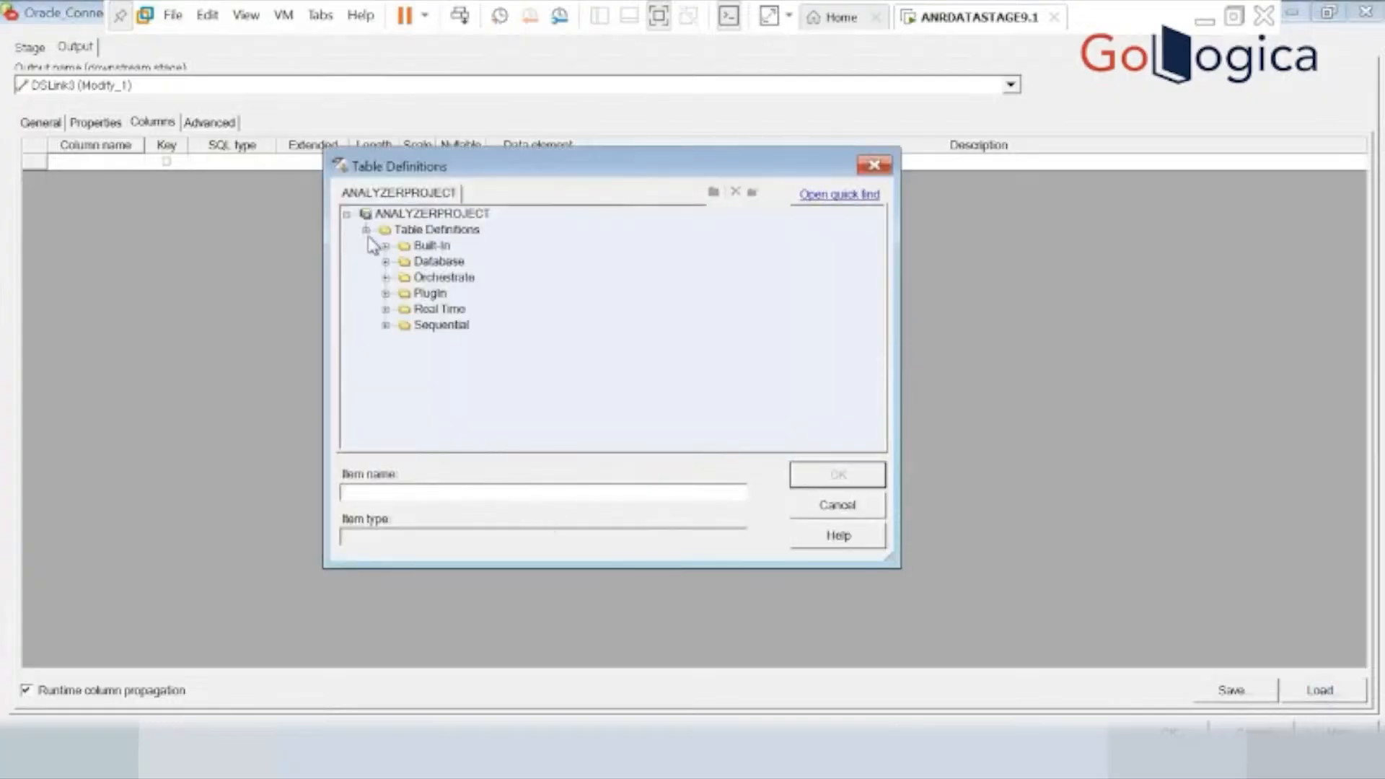
left_click(386, 294)
left_click(404, 309)
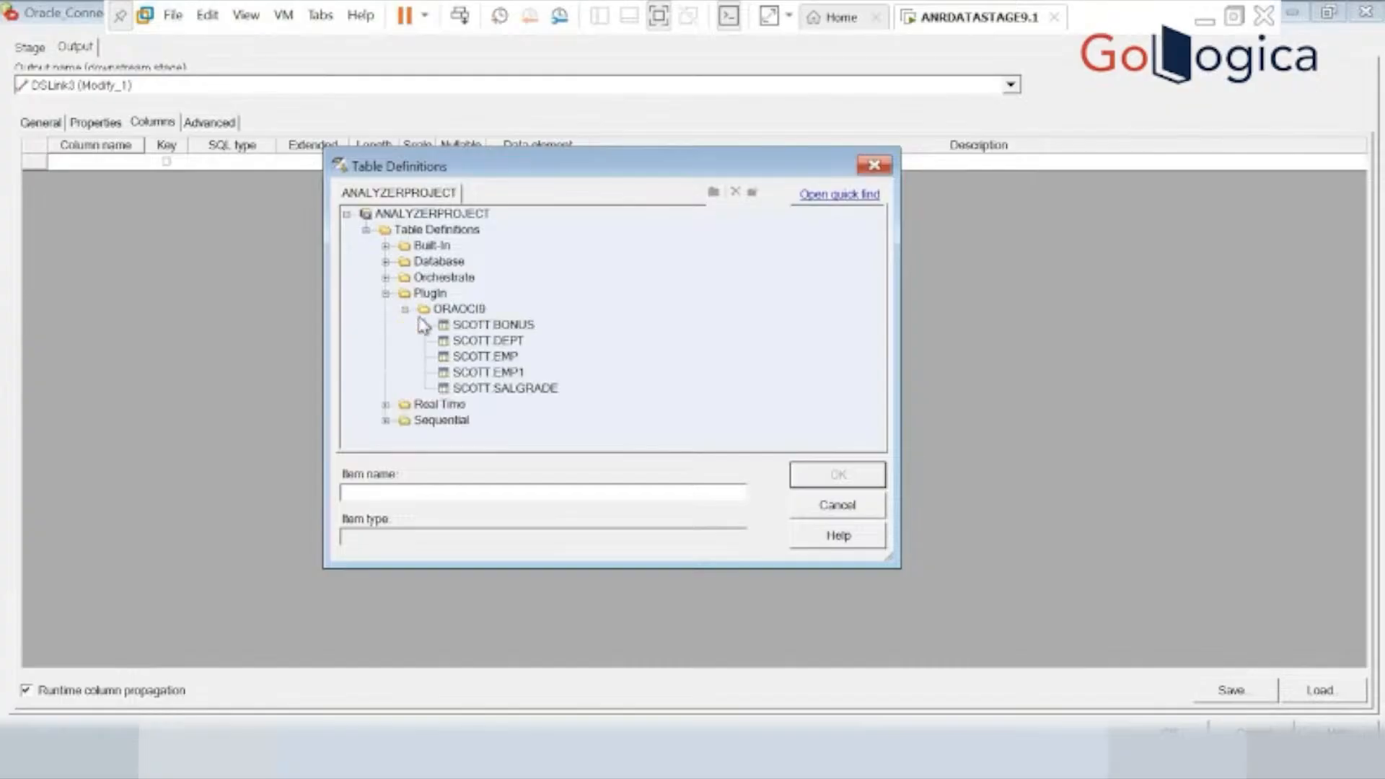
left_click(481, 356)
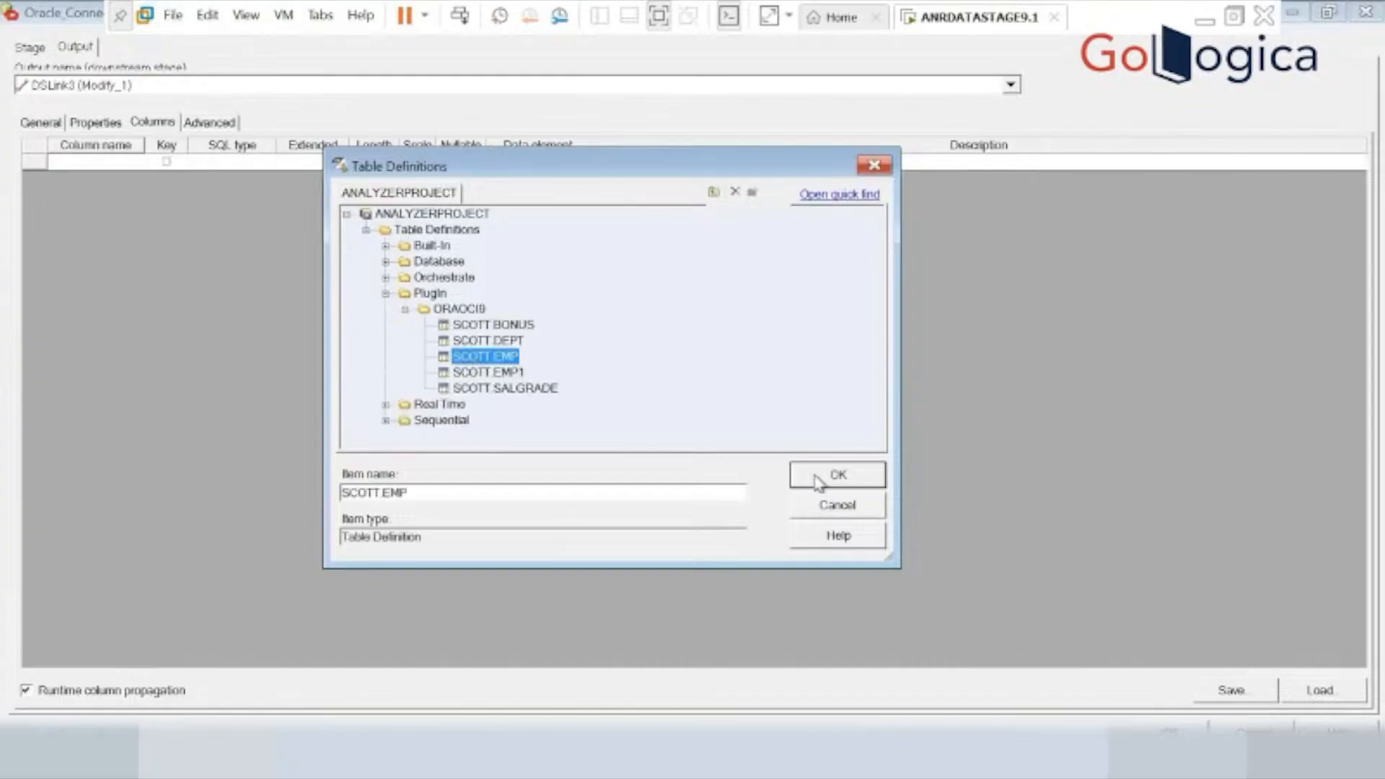
left_click(817, 482)
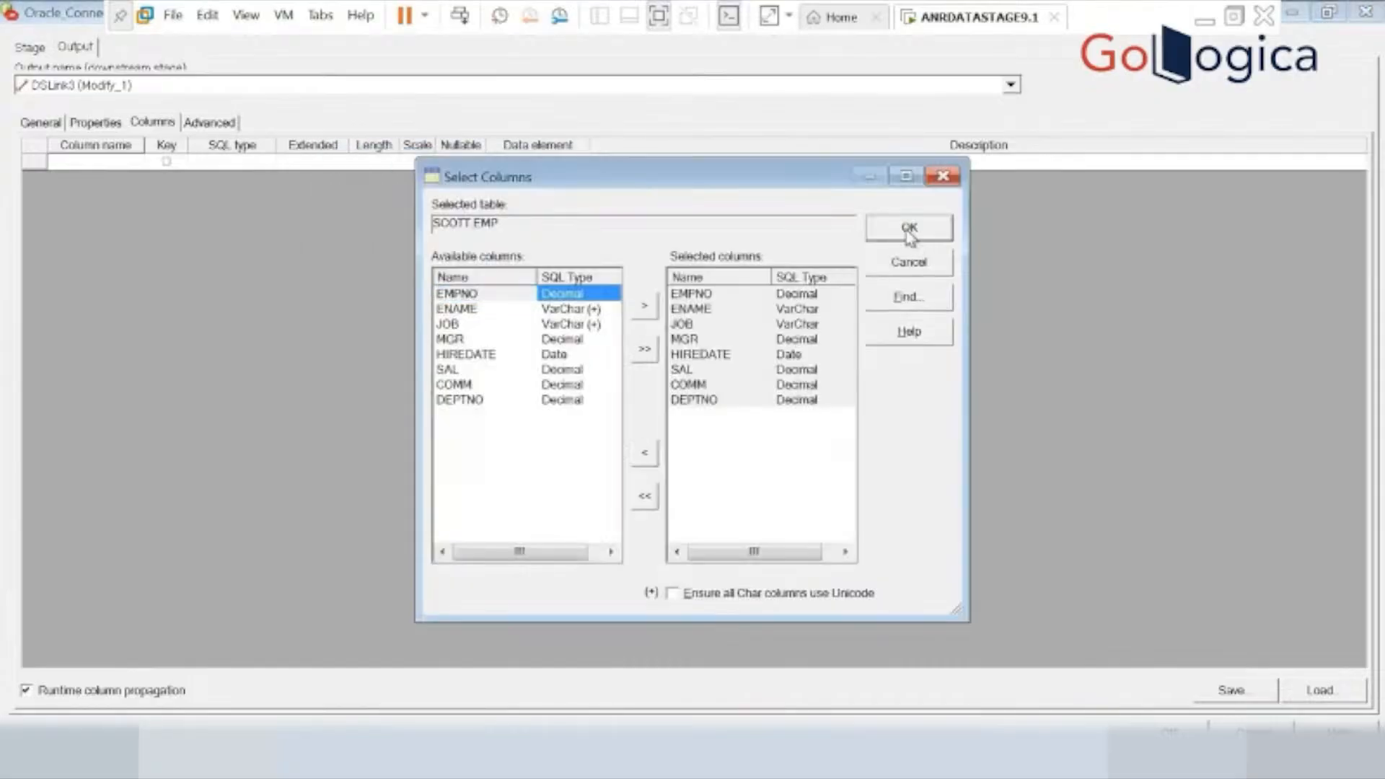
left_click(905, 228)
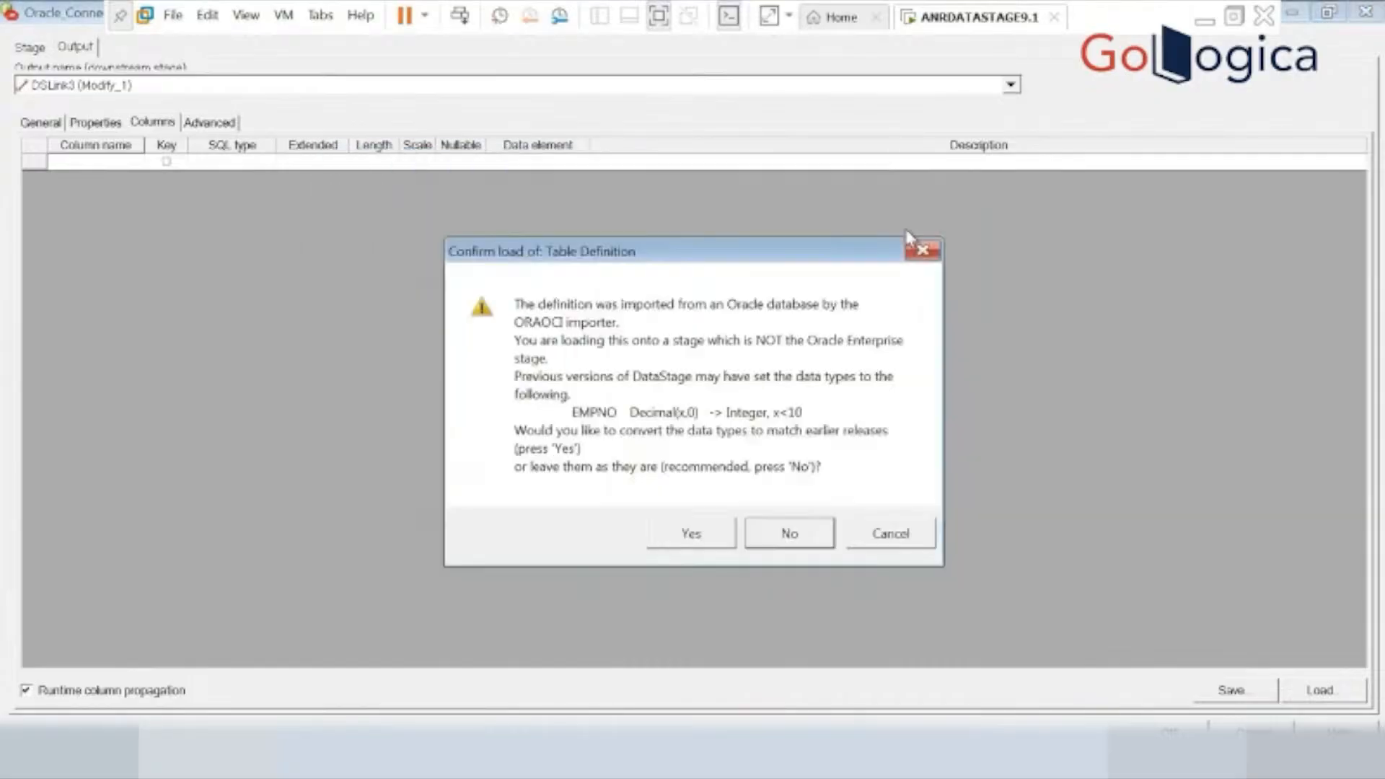
left_click(693, 538)
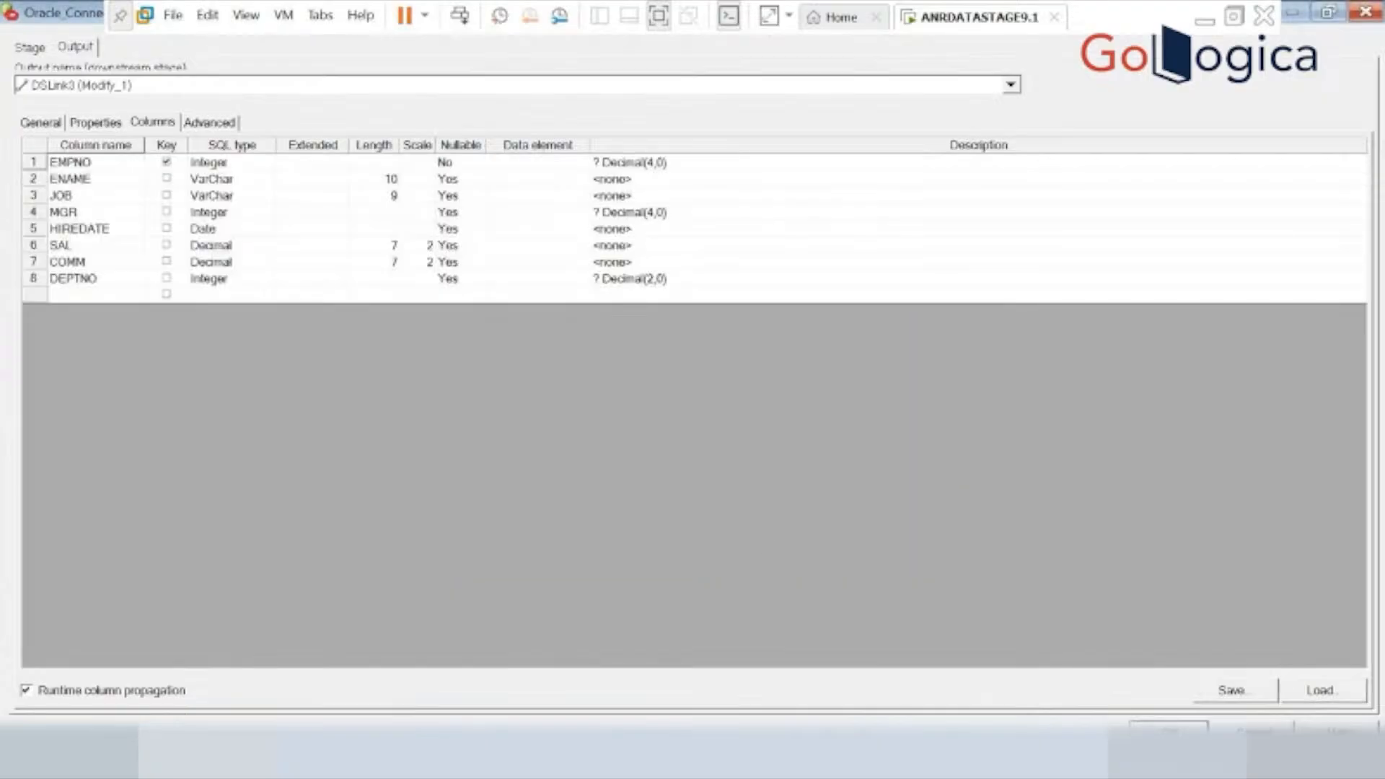
left_click(1168, 727)
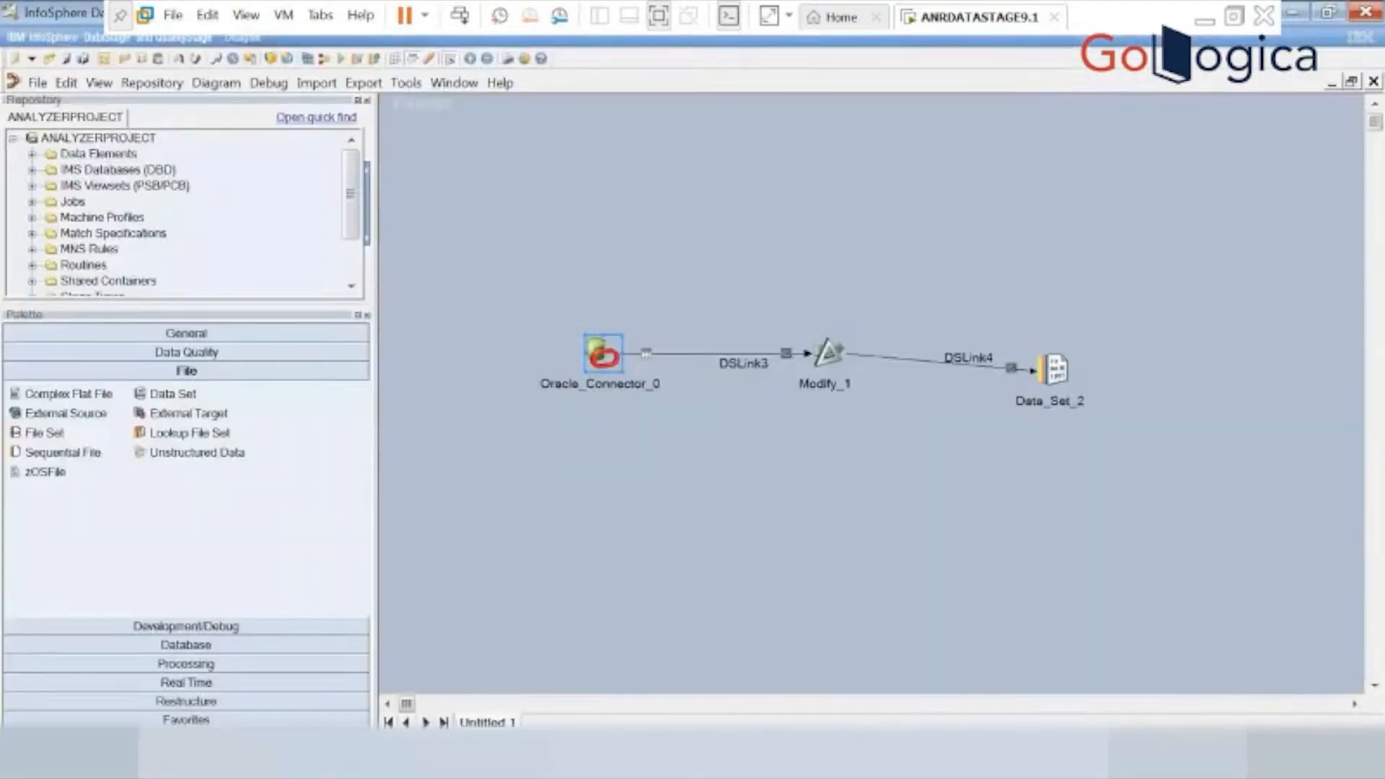
double_click(828, 355)
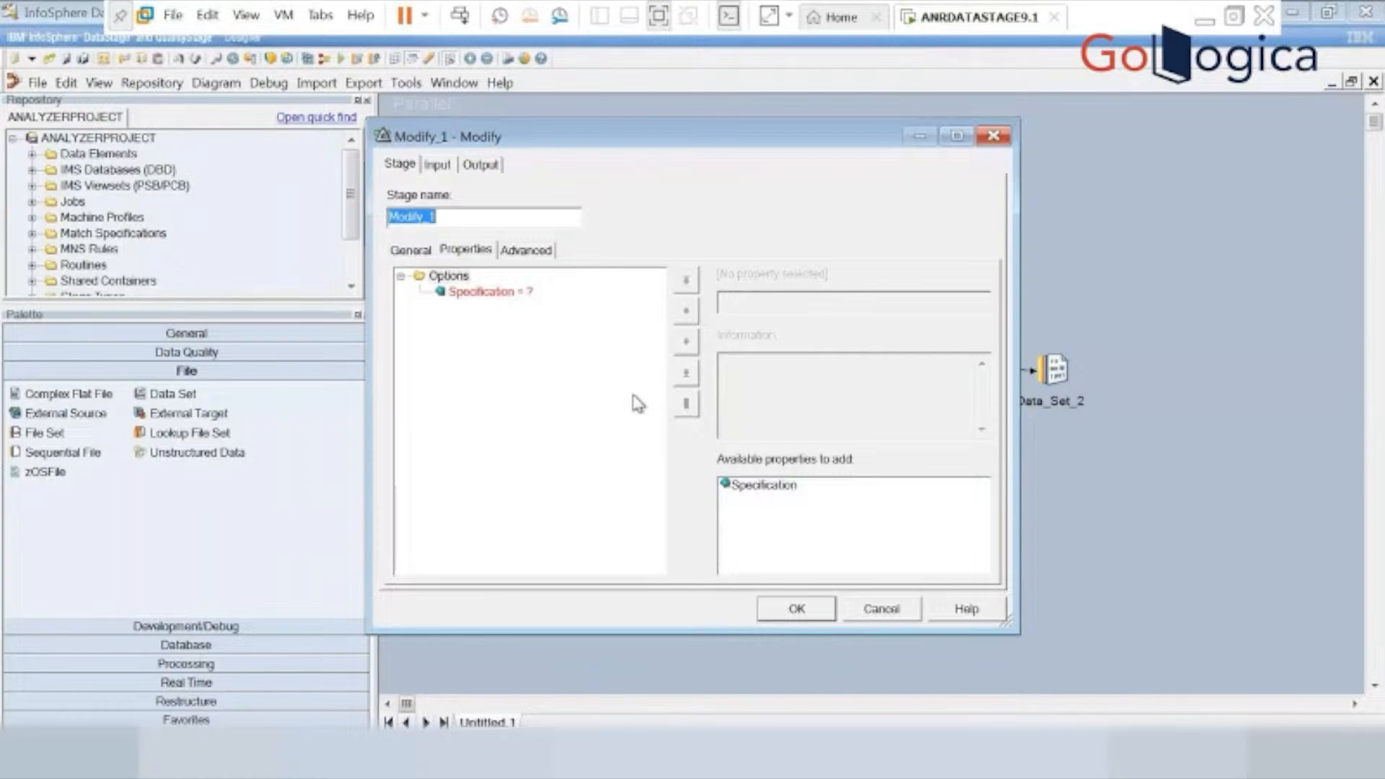
left_click(469, 293)
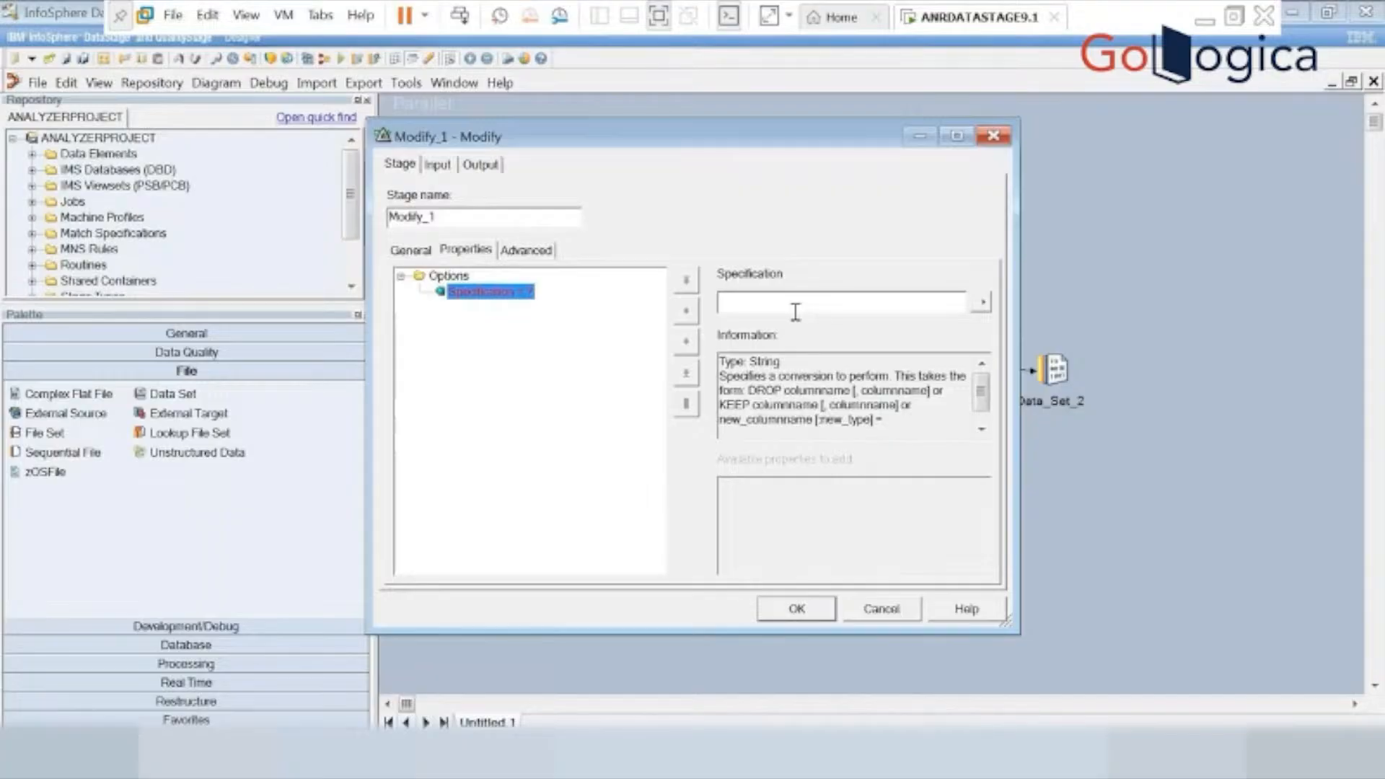
left_click(1295, 10)
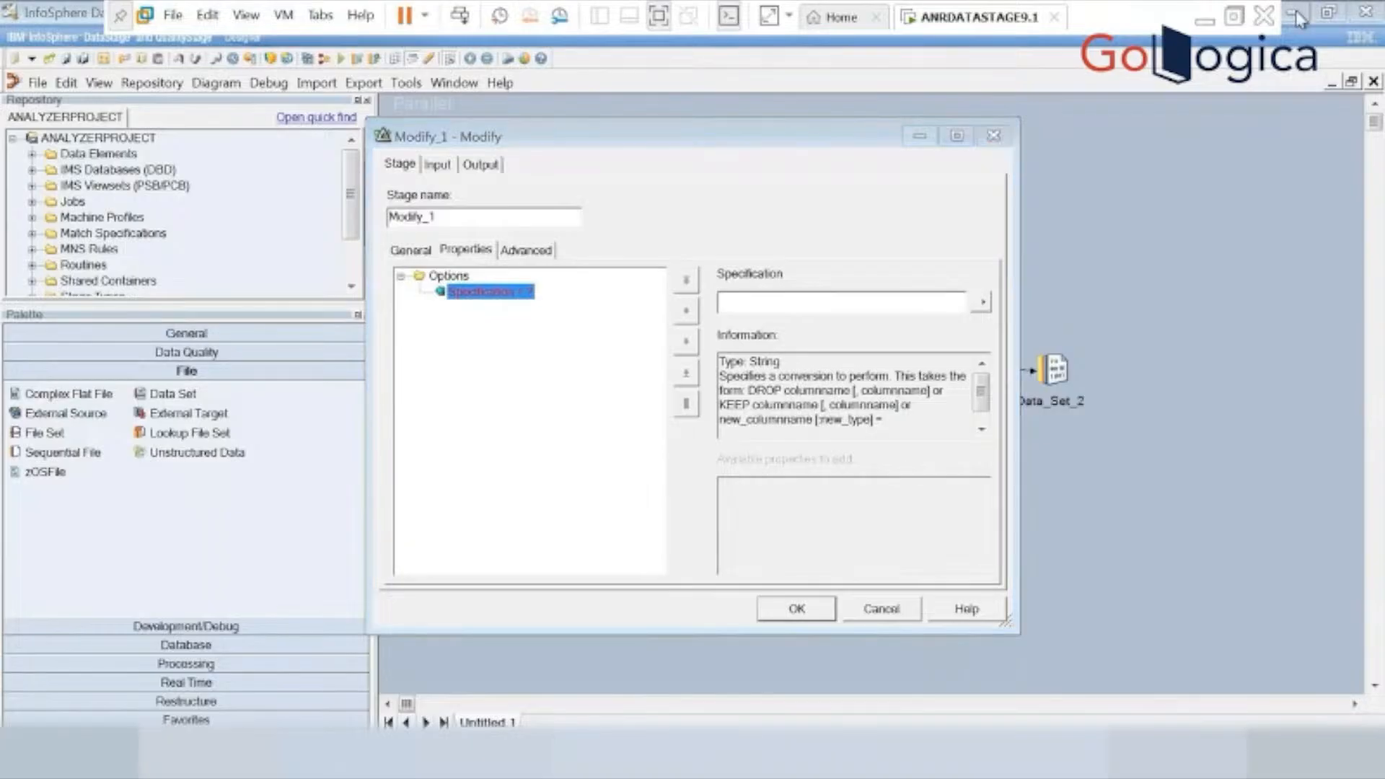
left_click(556, 314)
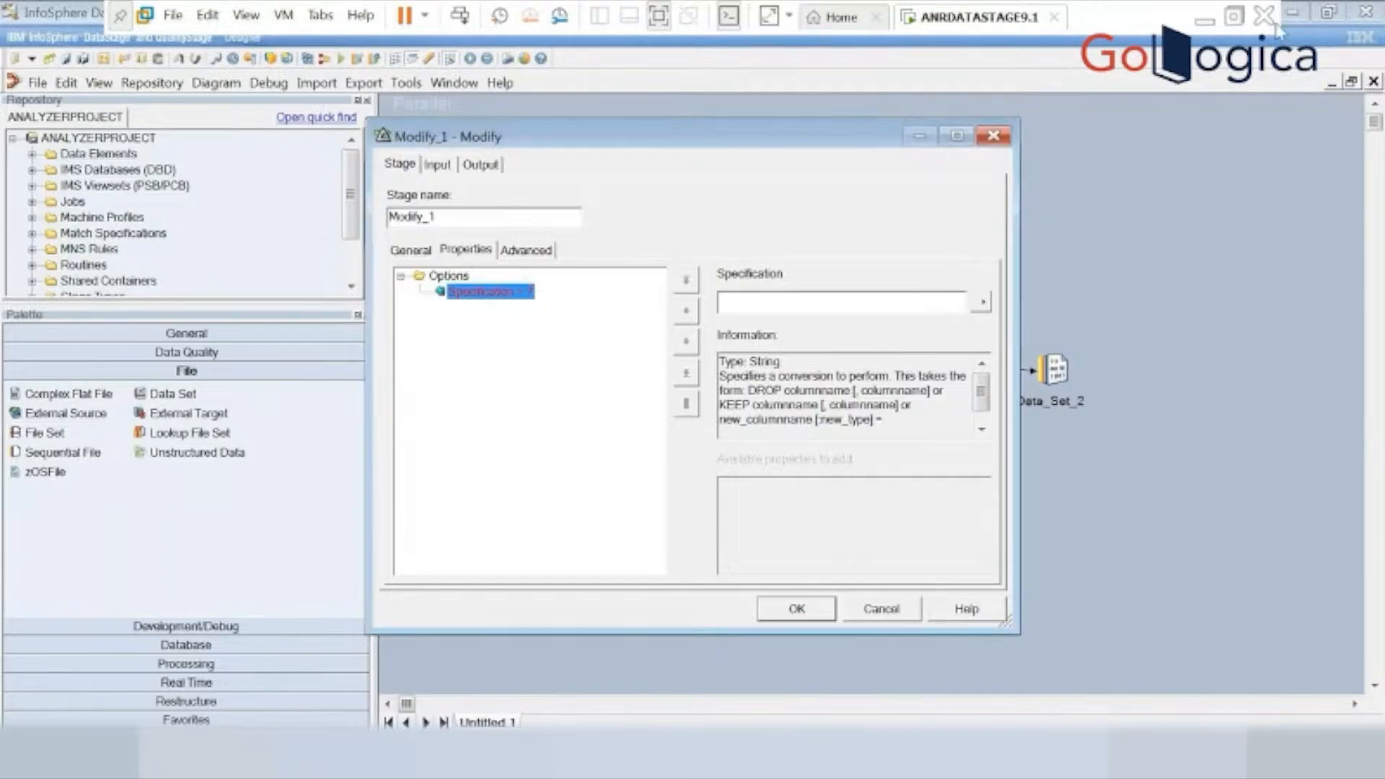
left_click(1284, 19)
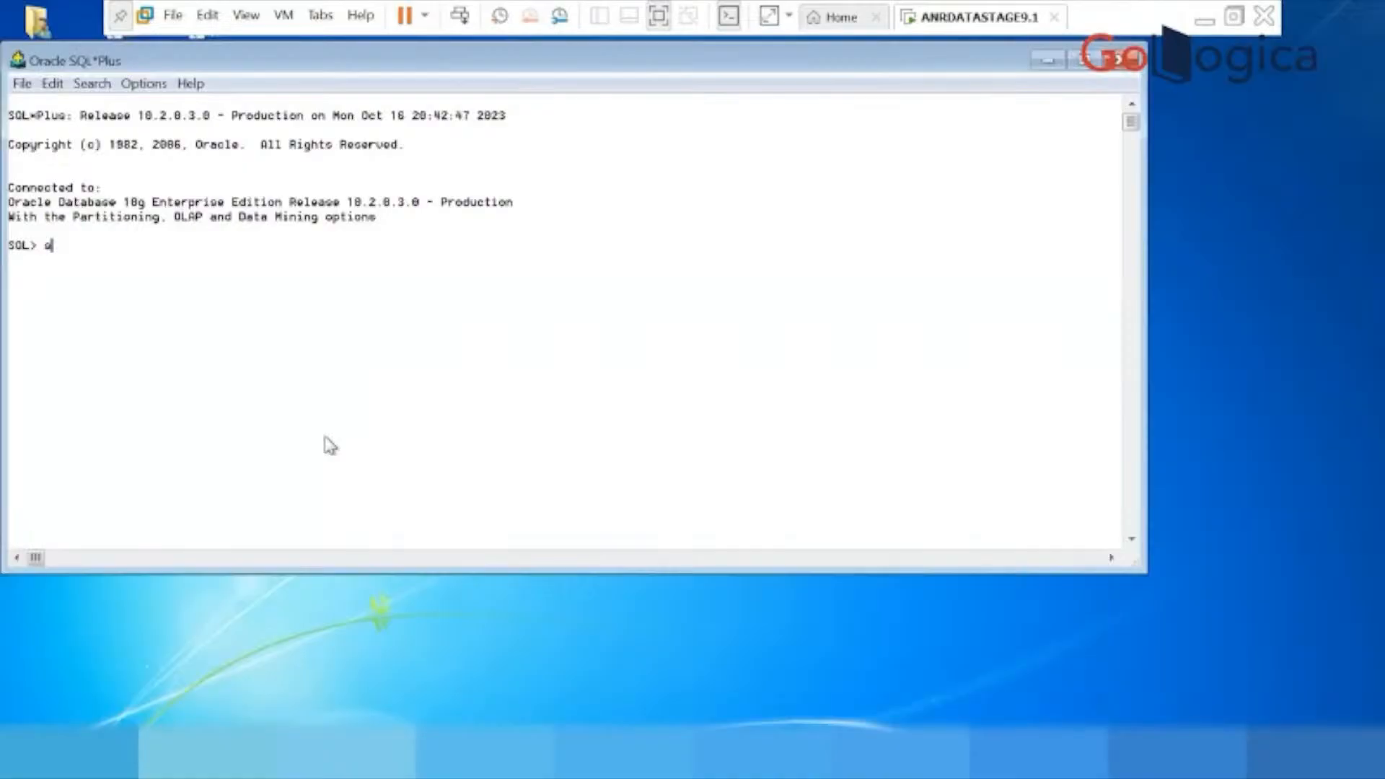
In Oracle SQL*Plus, set the line size to 300 and query all rows of the emp table.
type("set line 300;")
key("Return")
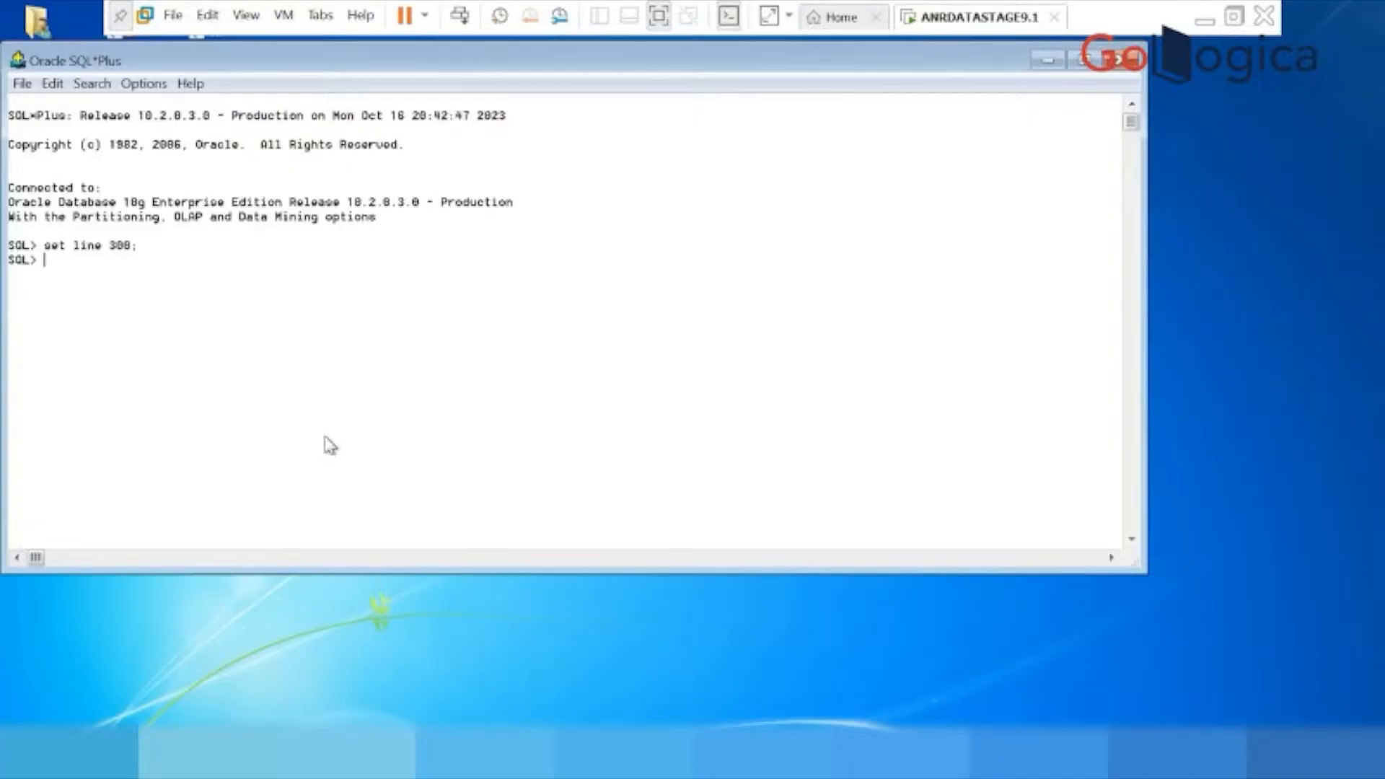
type("select * from emp;")
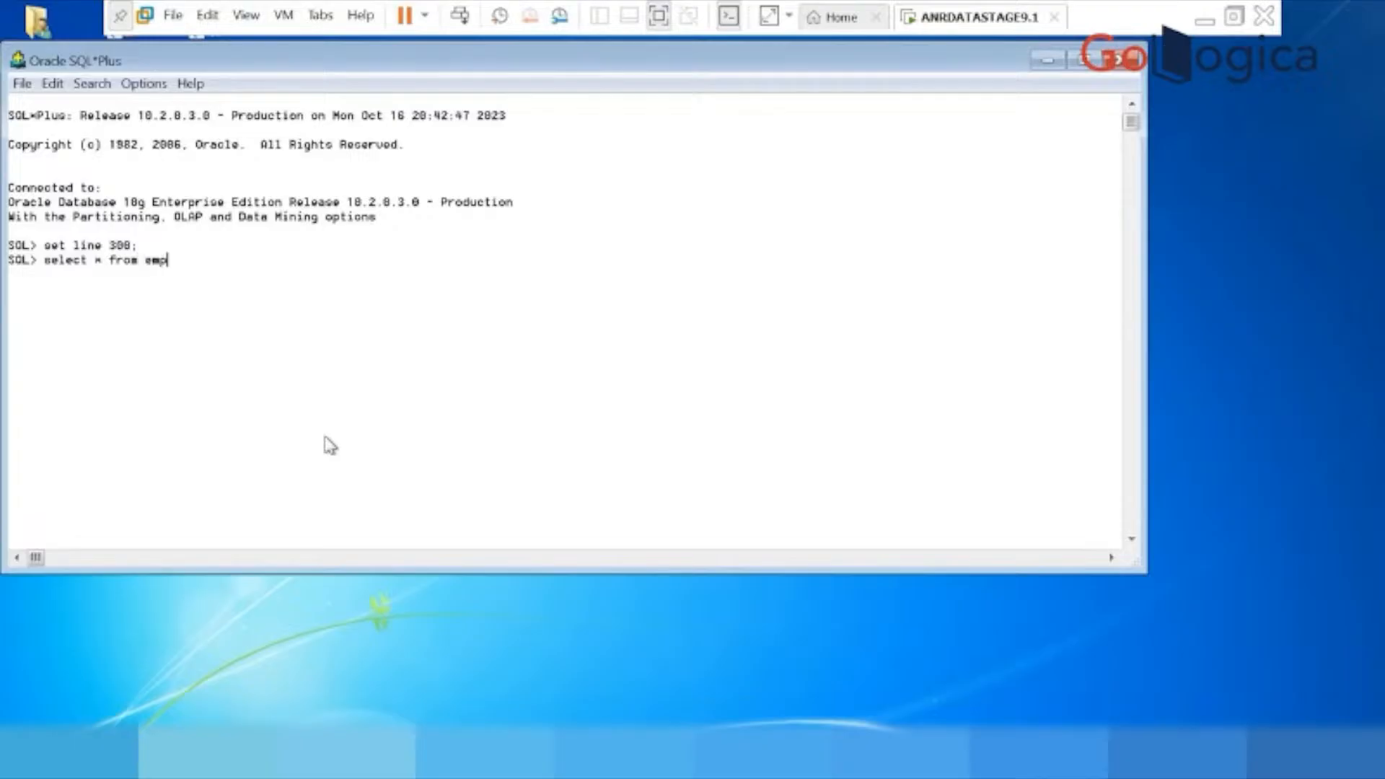
key("Return")
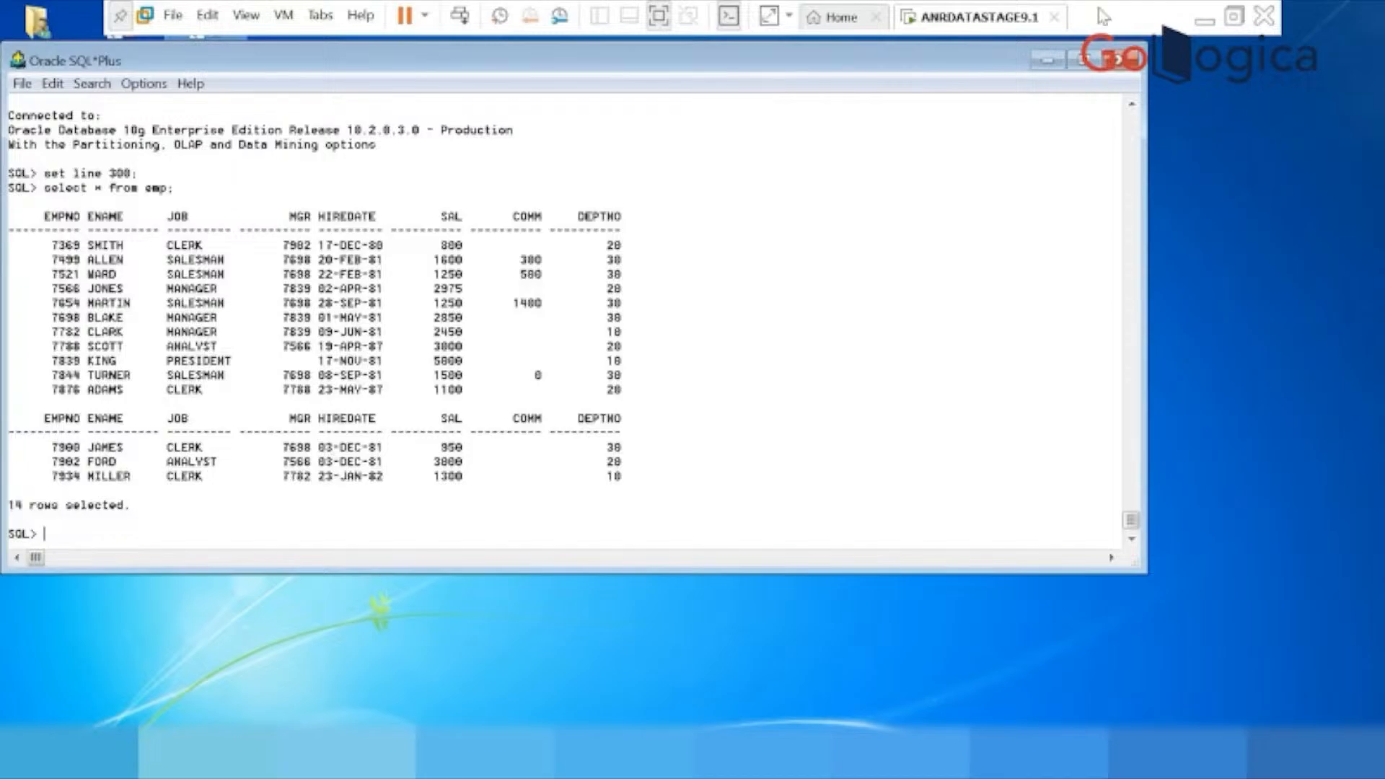
left_click(1047, 63)
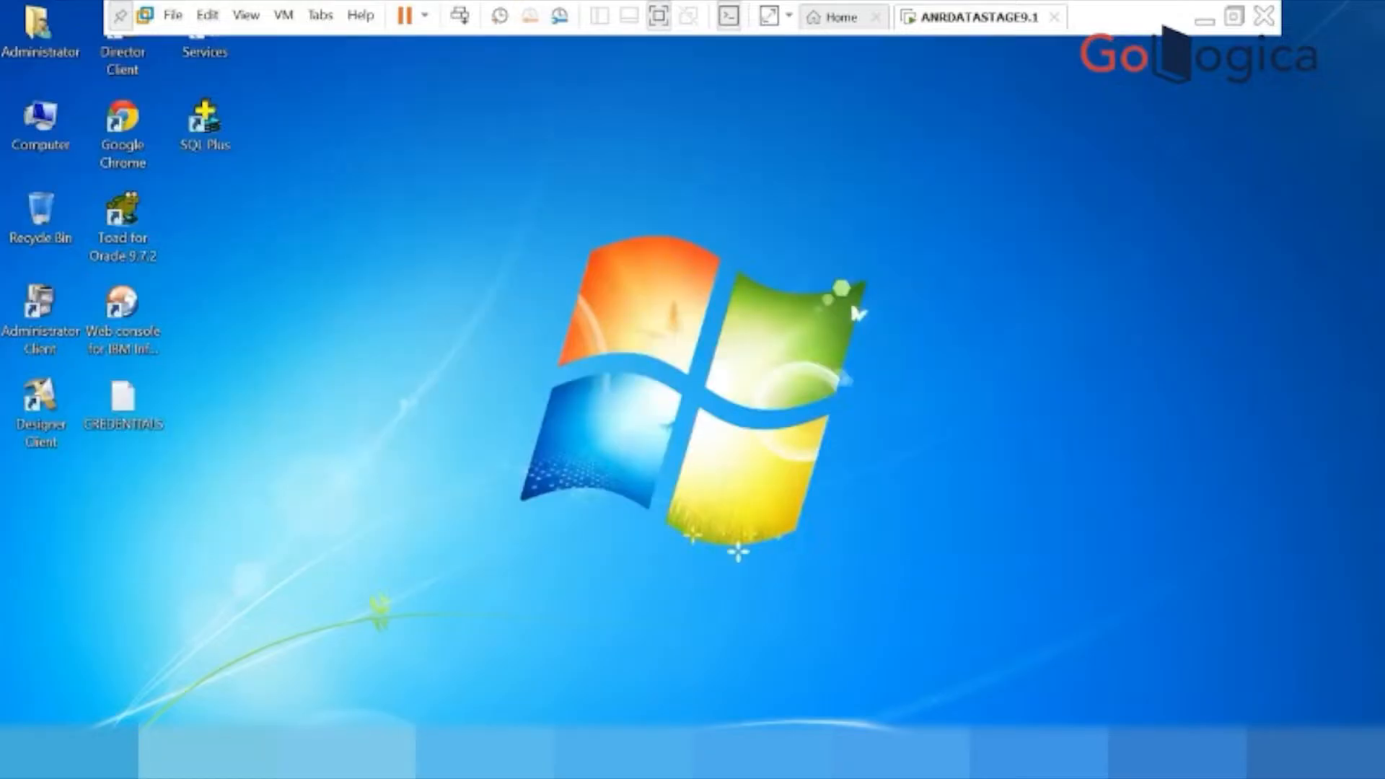
In DataStage Designer, open the Modify_1 stage's Specification property, check its syntax information, and enter comm as the start of the conversion.
left_click(241, 753)
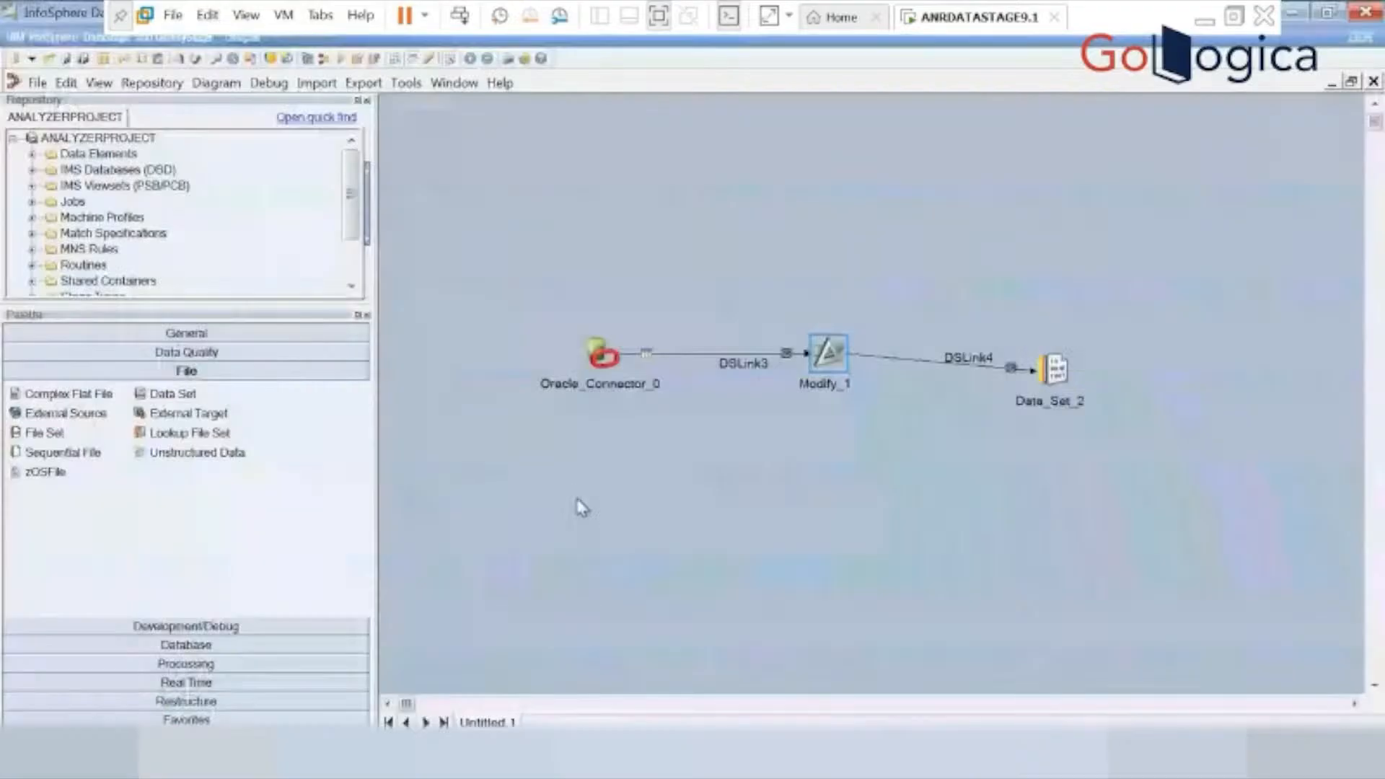
double_click(829, 350)
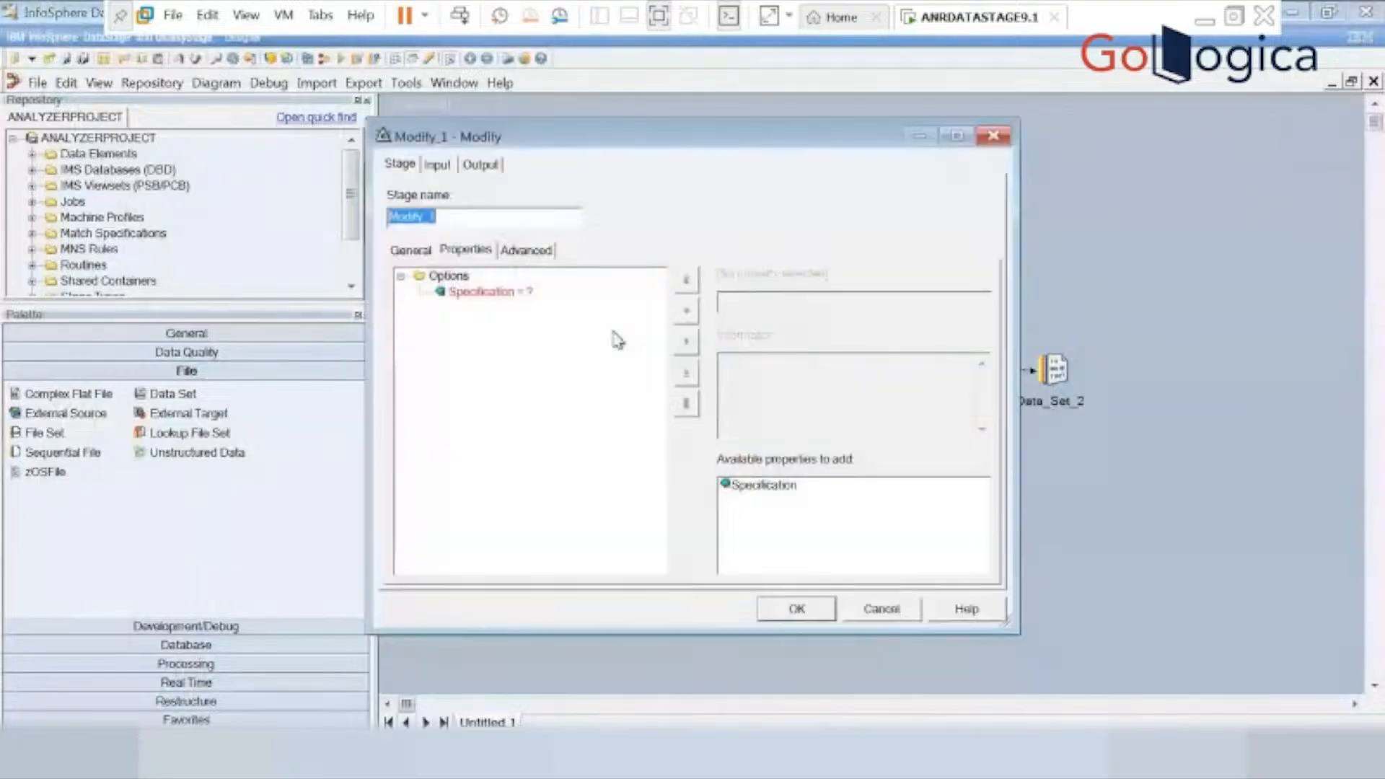
left_click(475, 292)
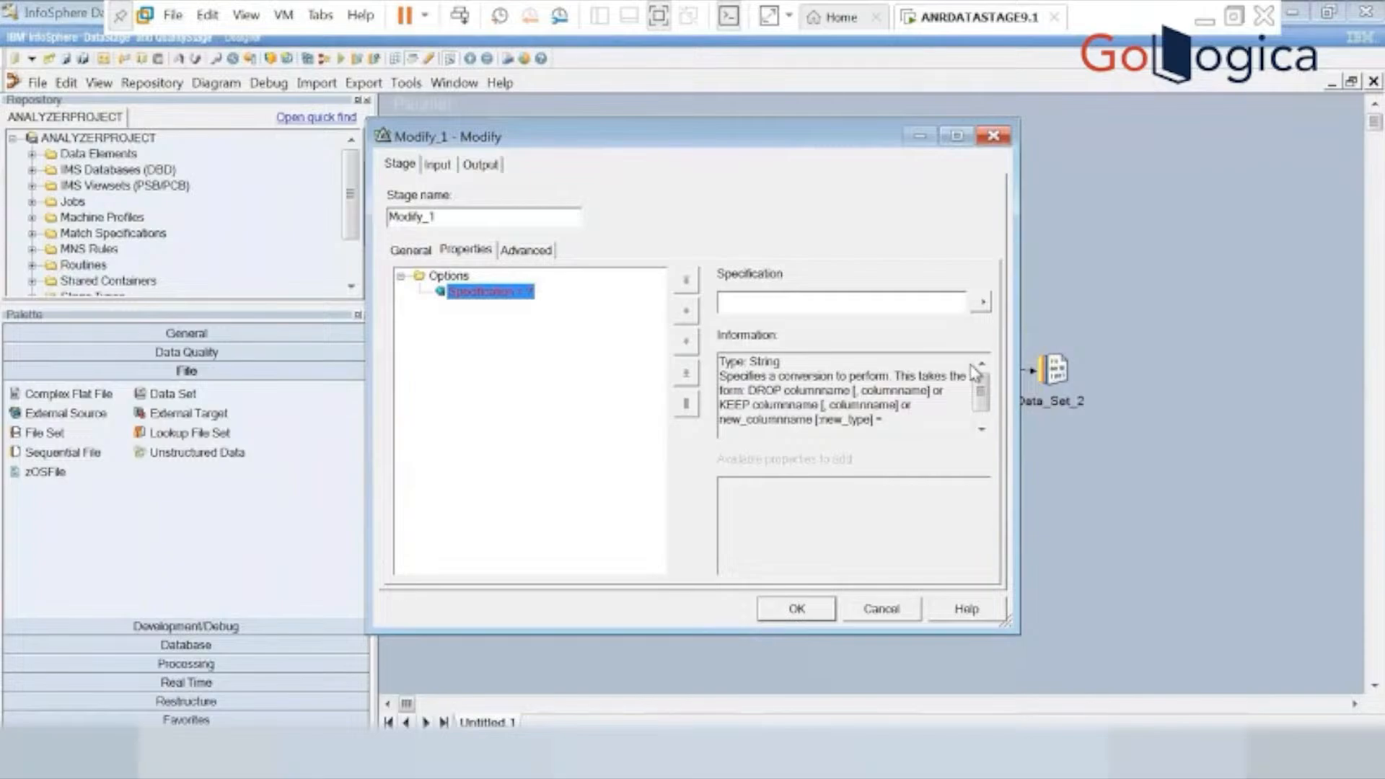
left_click(982, 417)
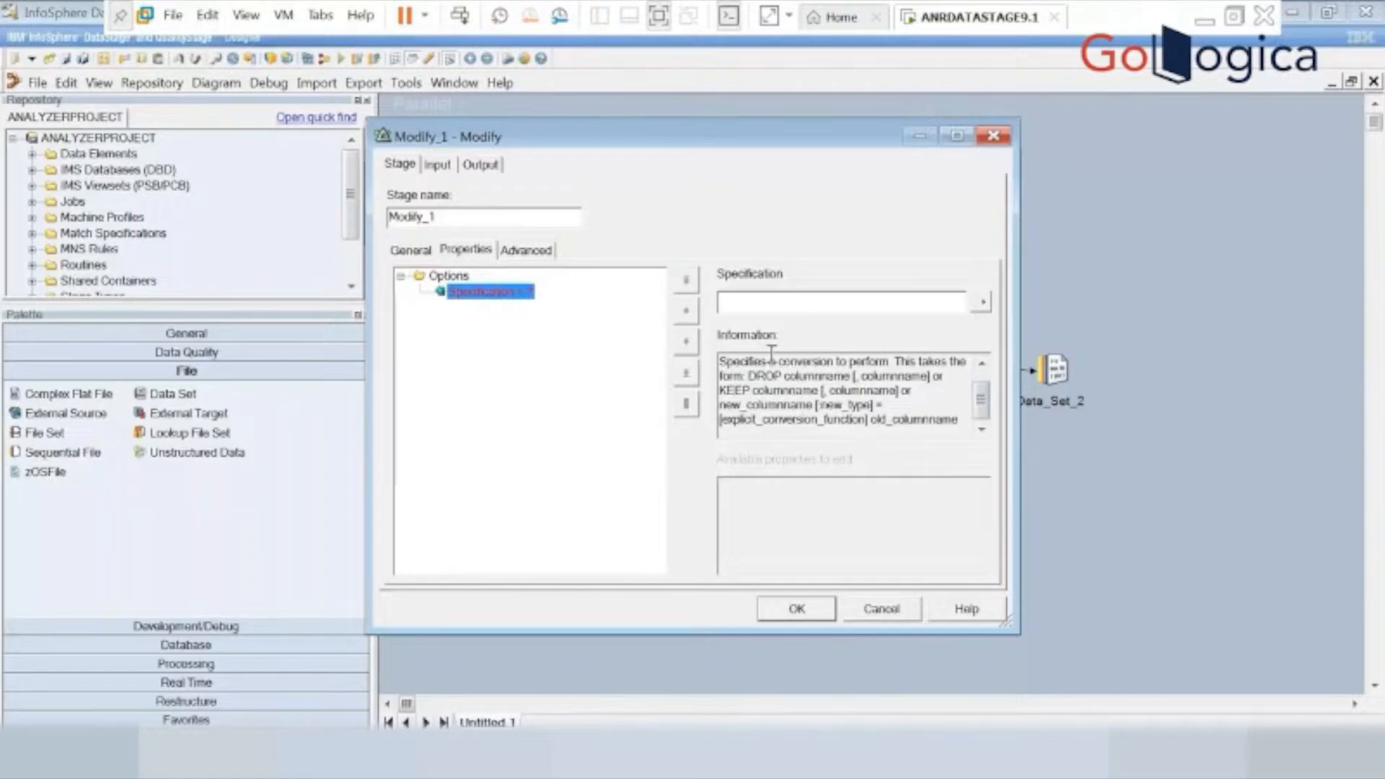
left_click(757, 305)
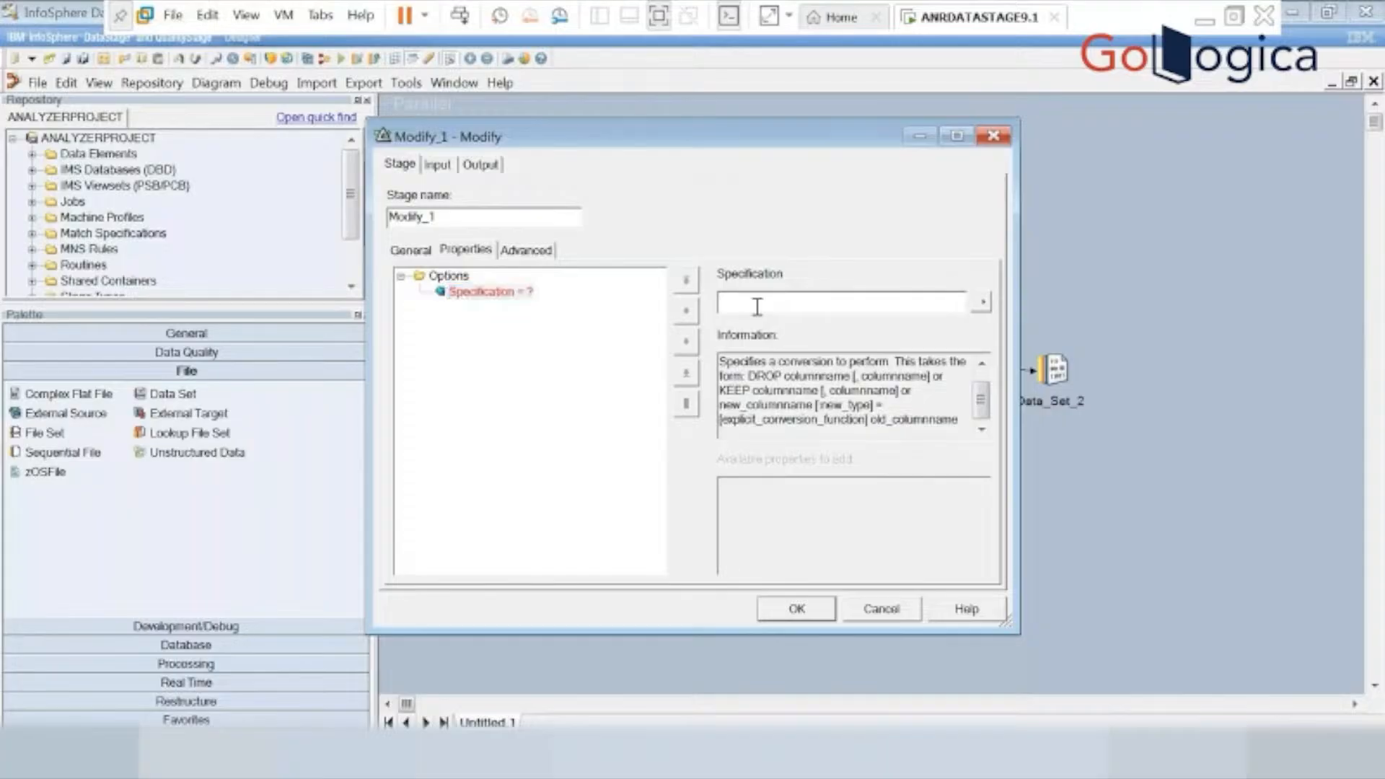
type("comm")
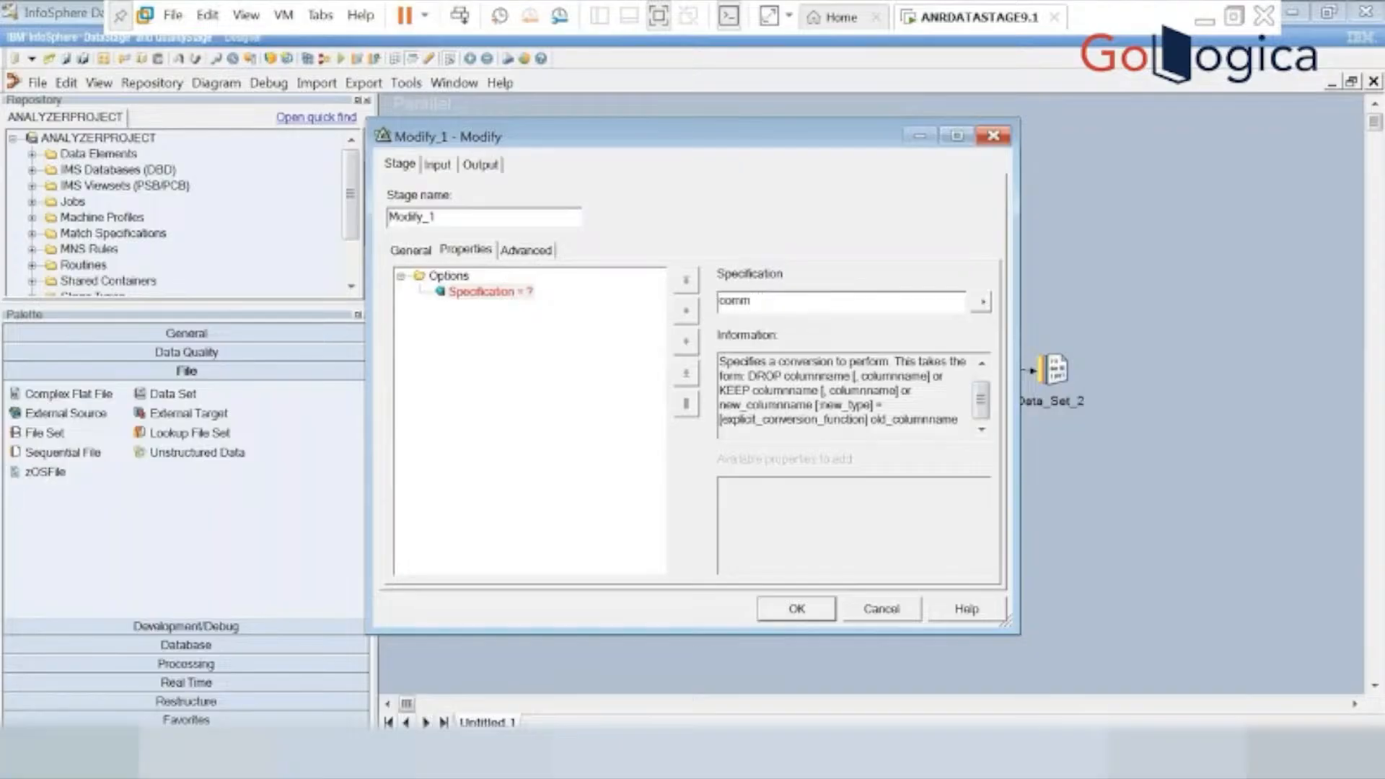
Switch to a new Notepad document and write the beginning of the conversion expression, comm=handle_null.
left_click(28, 752)
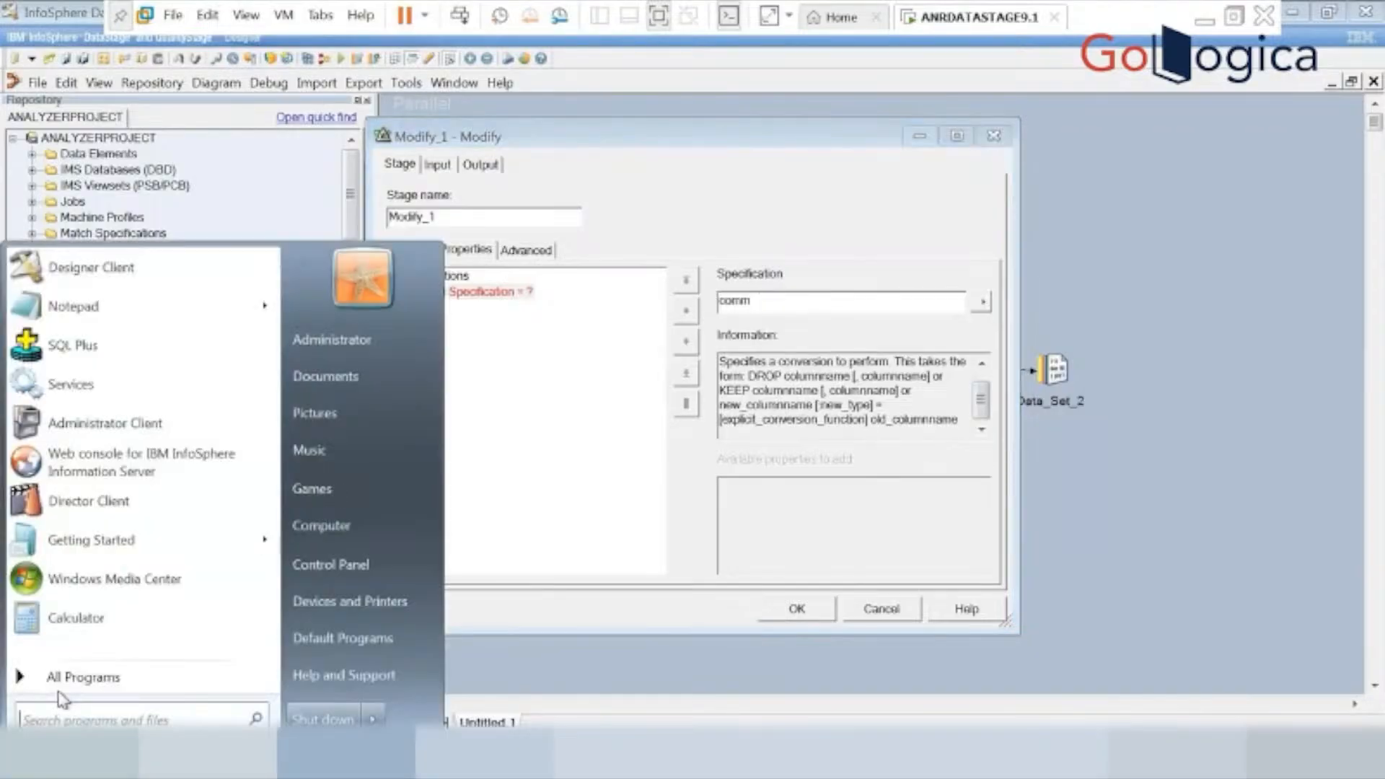
left_click(89, 315)
type("comm")
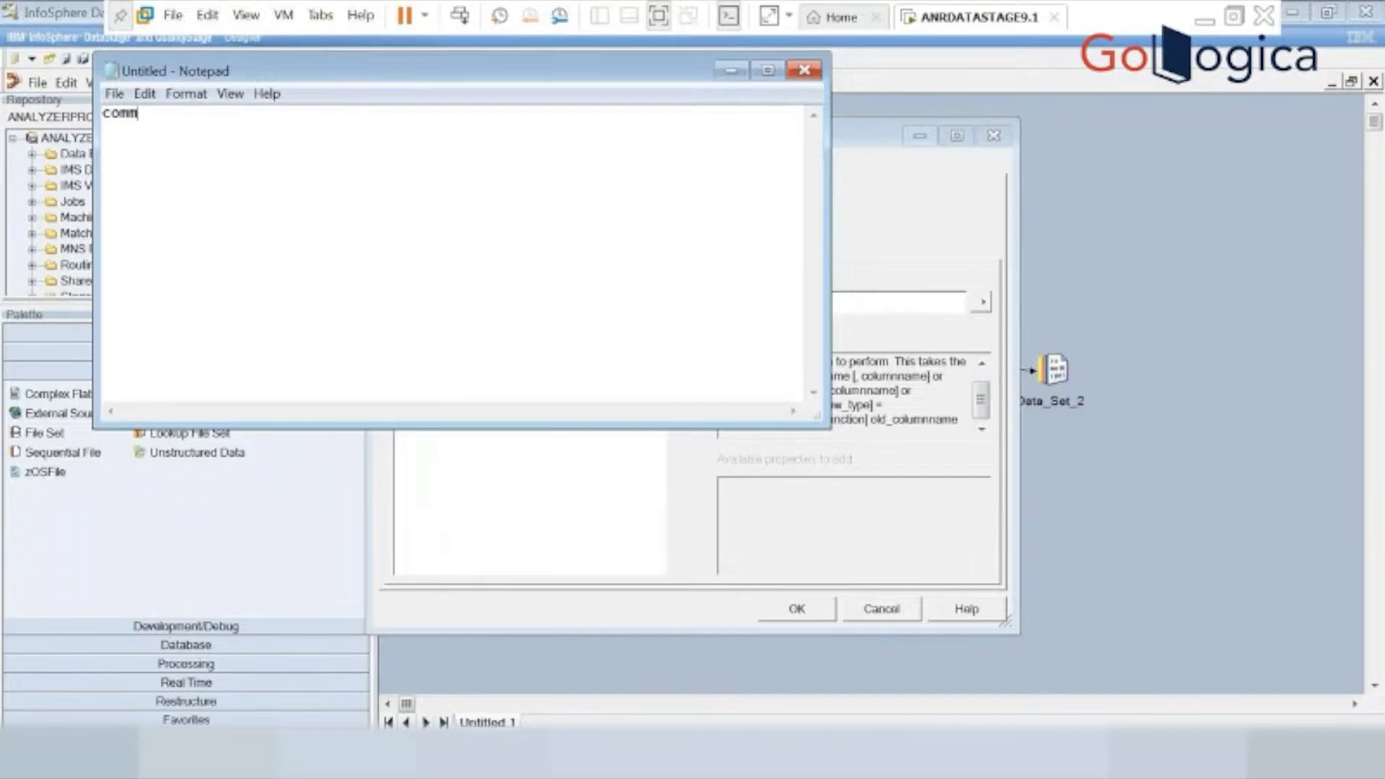
key("fn+Escape")
type("=handle_null")
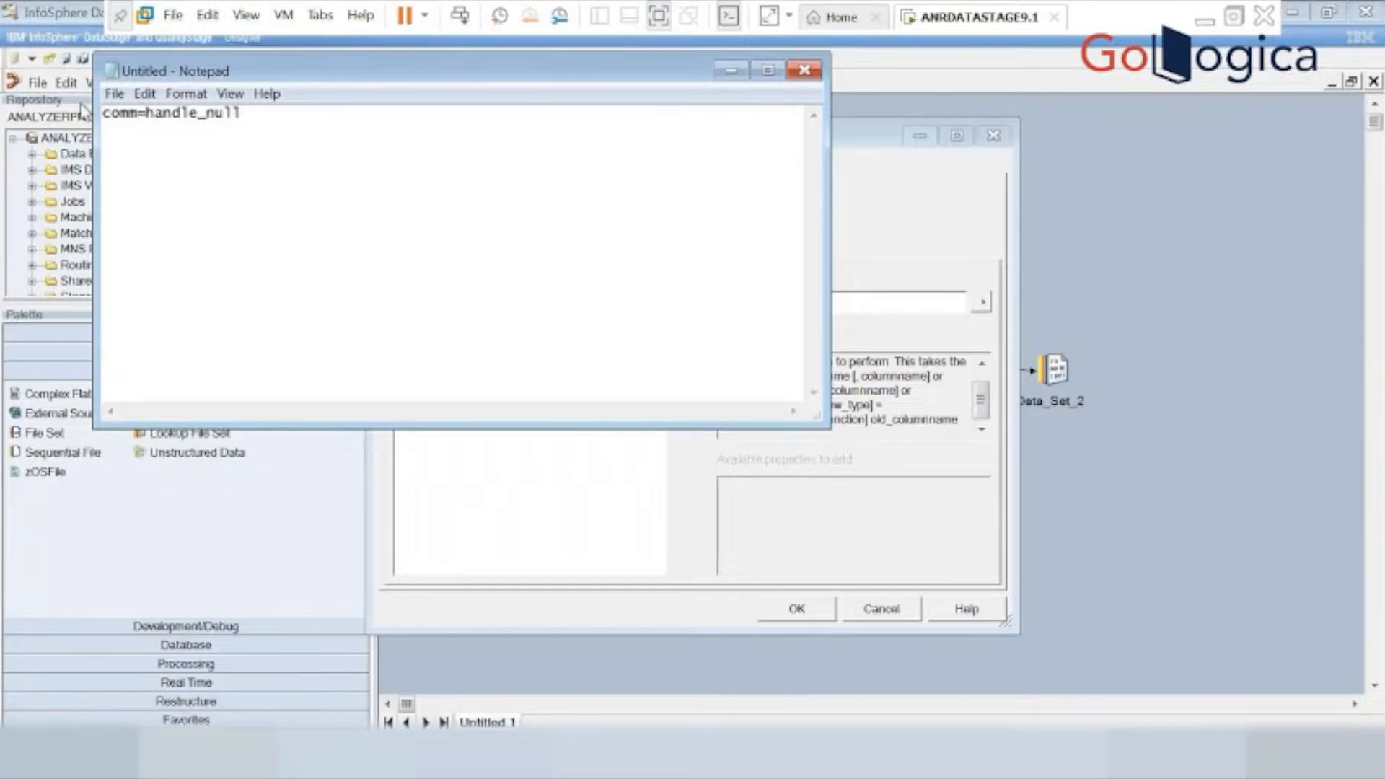
left_click_drag(251, 114, 102, 113)
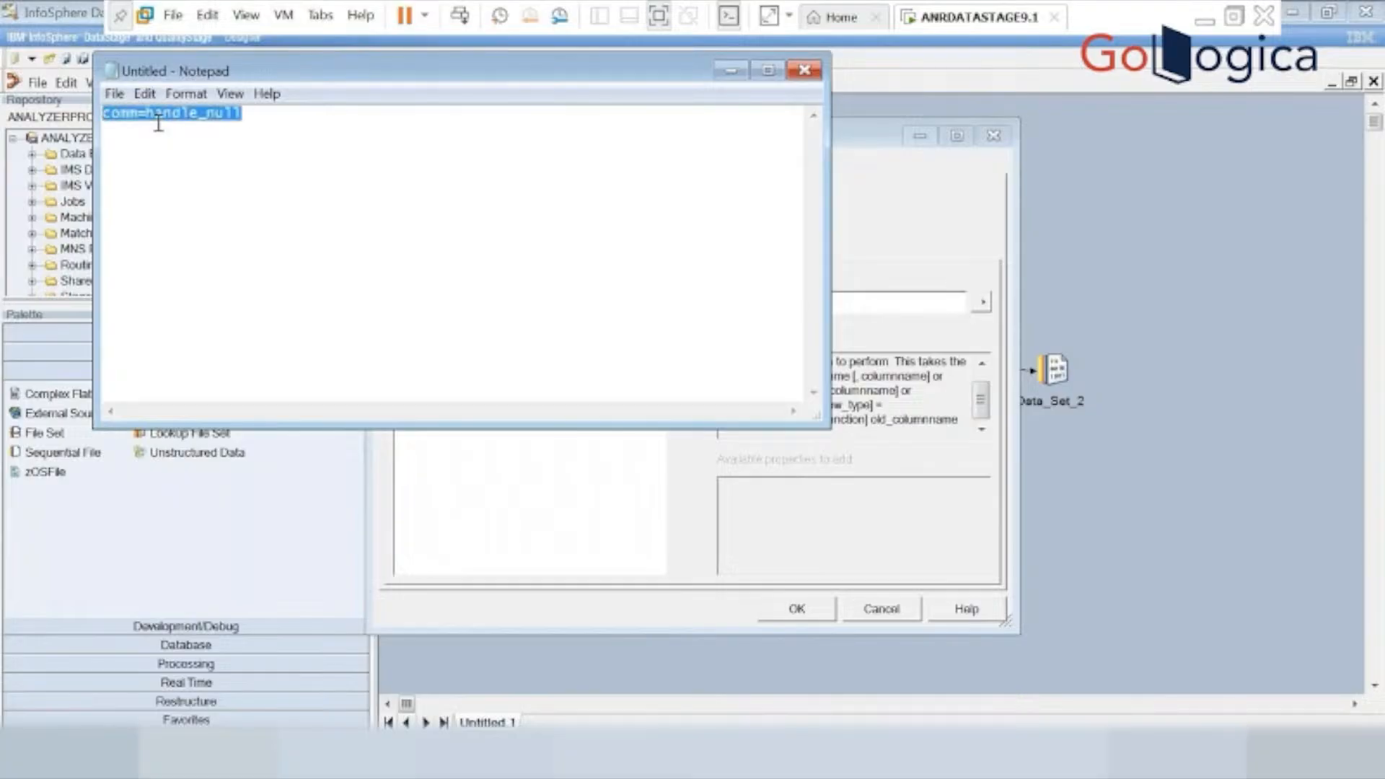
left_click(268, 146)
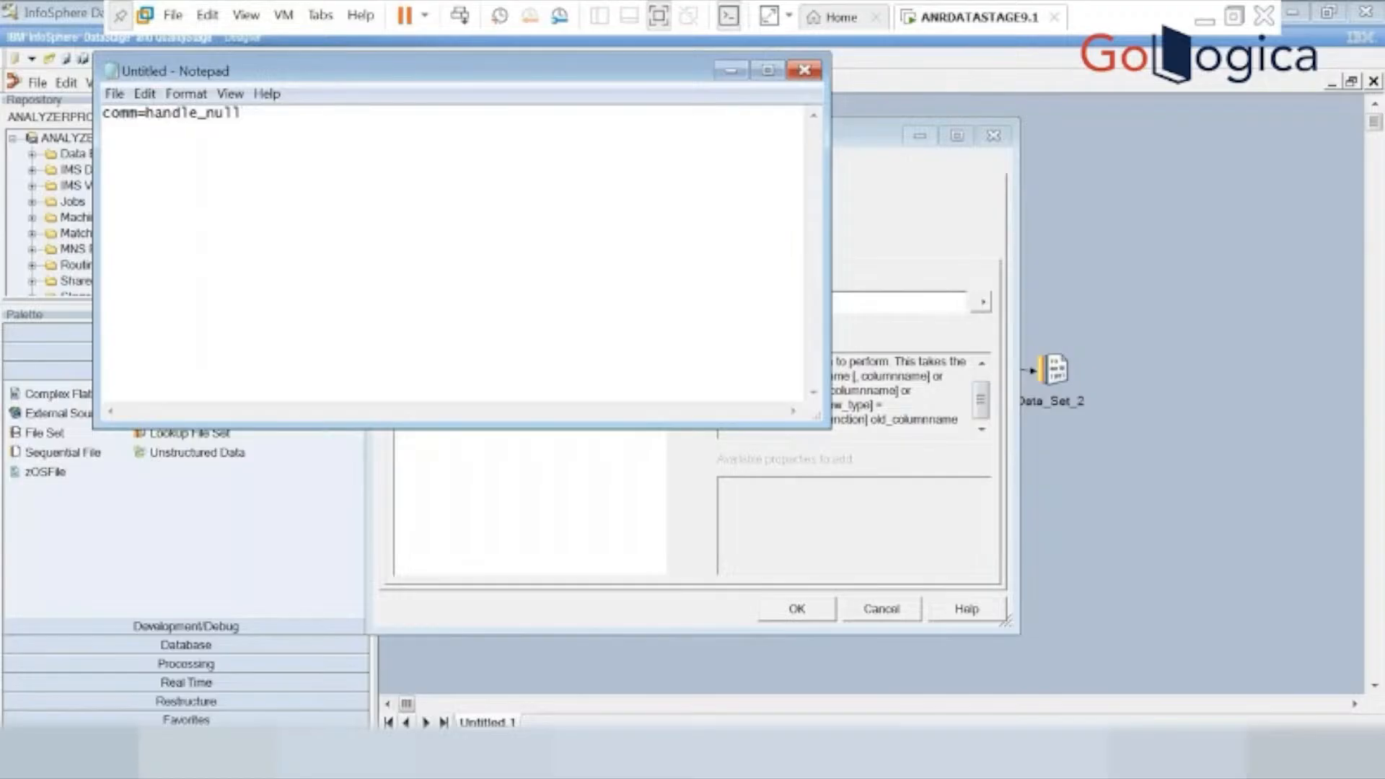
Complete the handle_null expression in Notepad with the arguments (comm,0).
type(")")
key("BackSpace")
type("(")
type("comm")
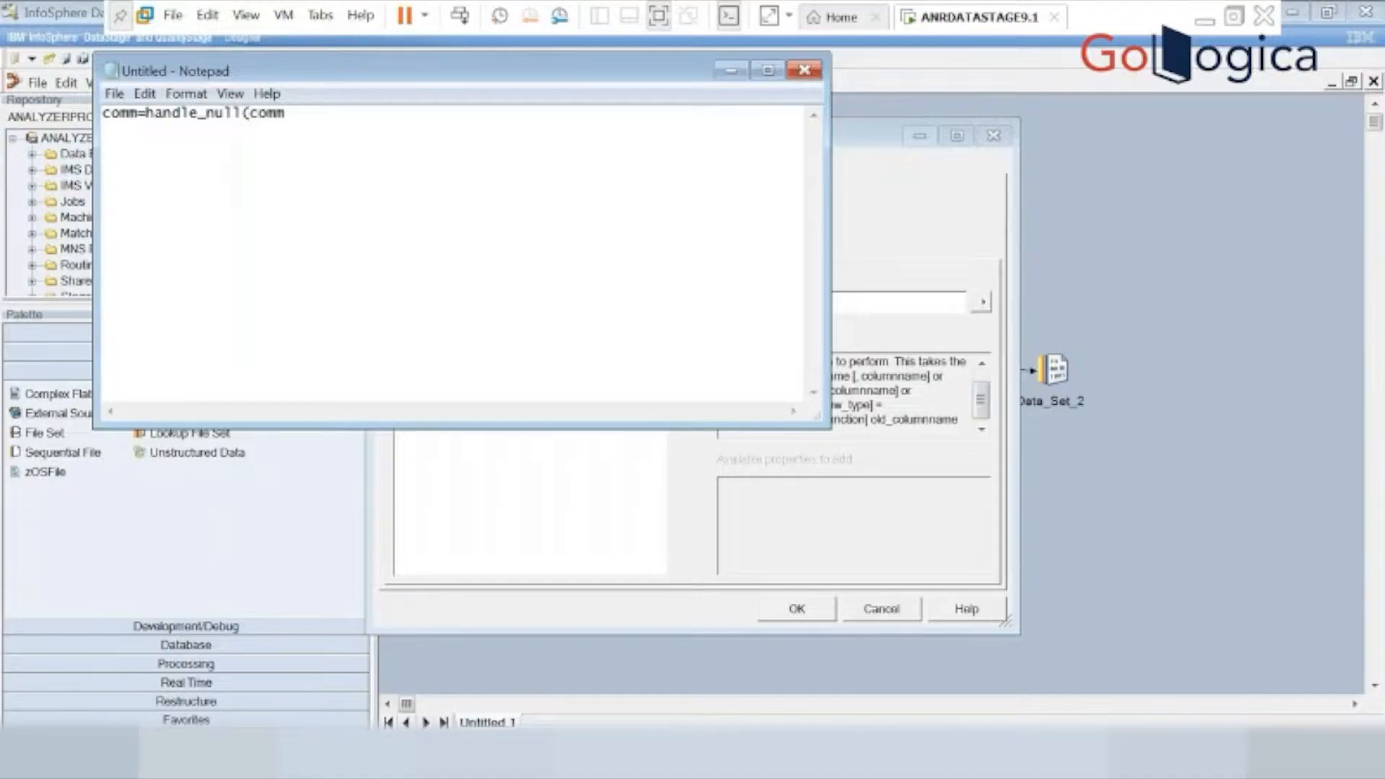
type(",0)")
Copy comm=handle_null(comm,0) from Notepad and replace the Modify_1 stage's Specification value with it.
left_click_drag(317, 130, 104, 140)
key("ctrl+c")
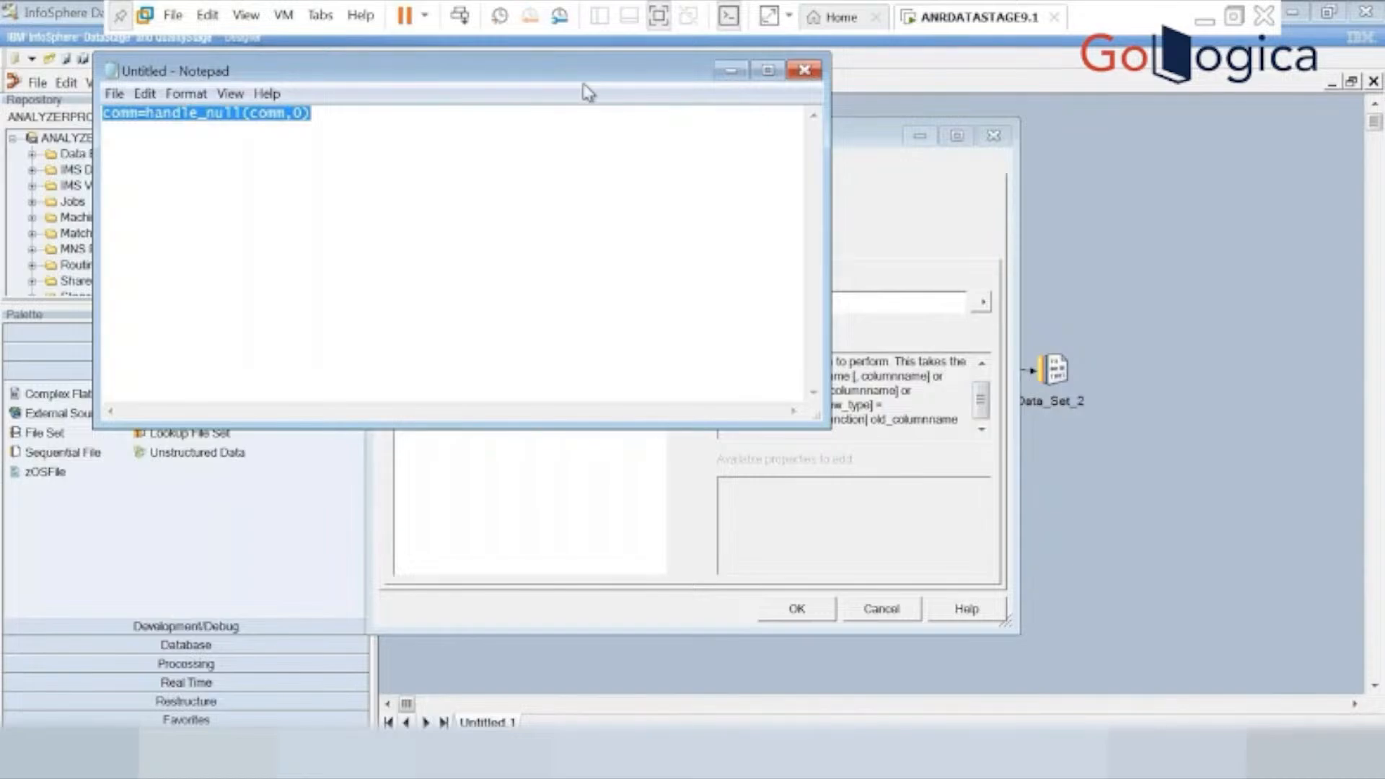
left_click(730, 70)
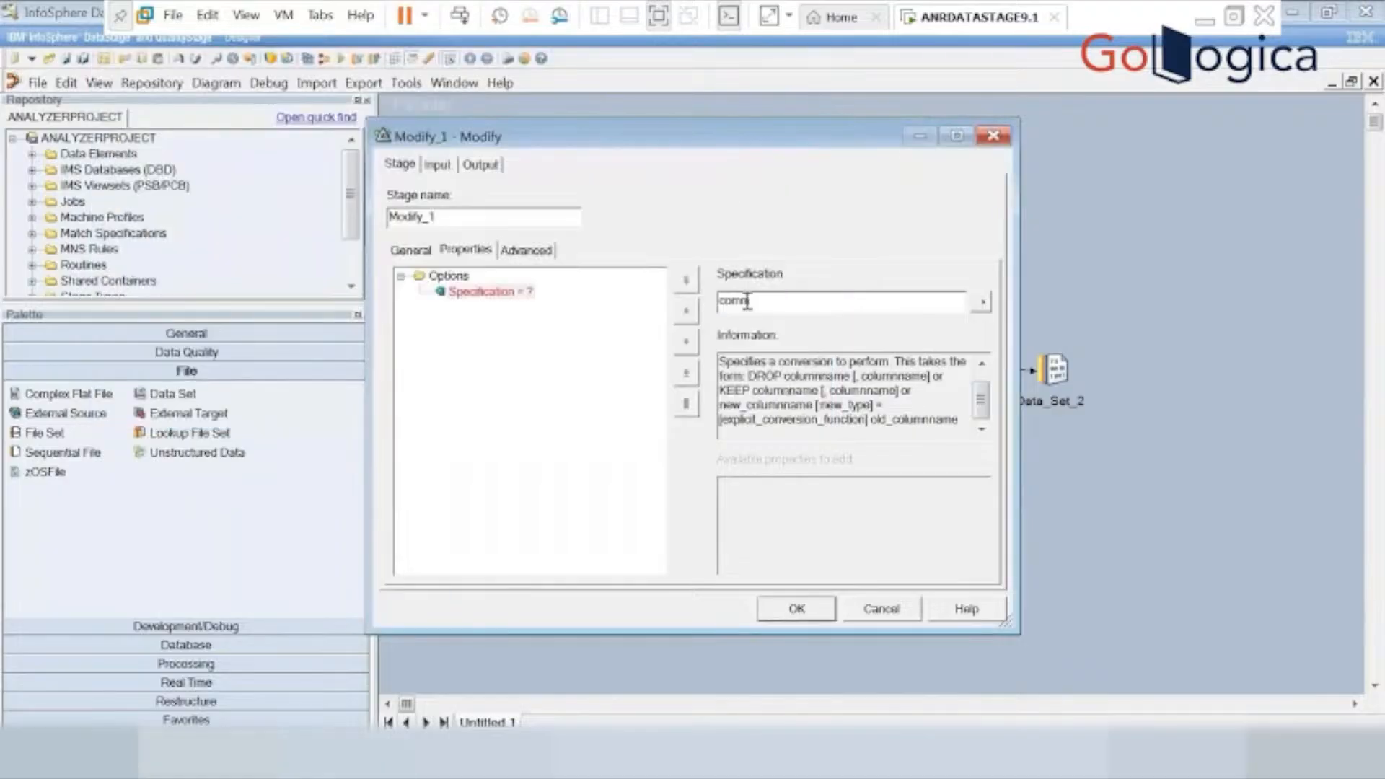
key("ctrl+a")
key("ctrl+v")
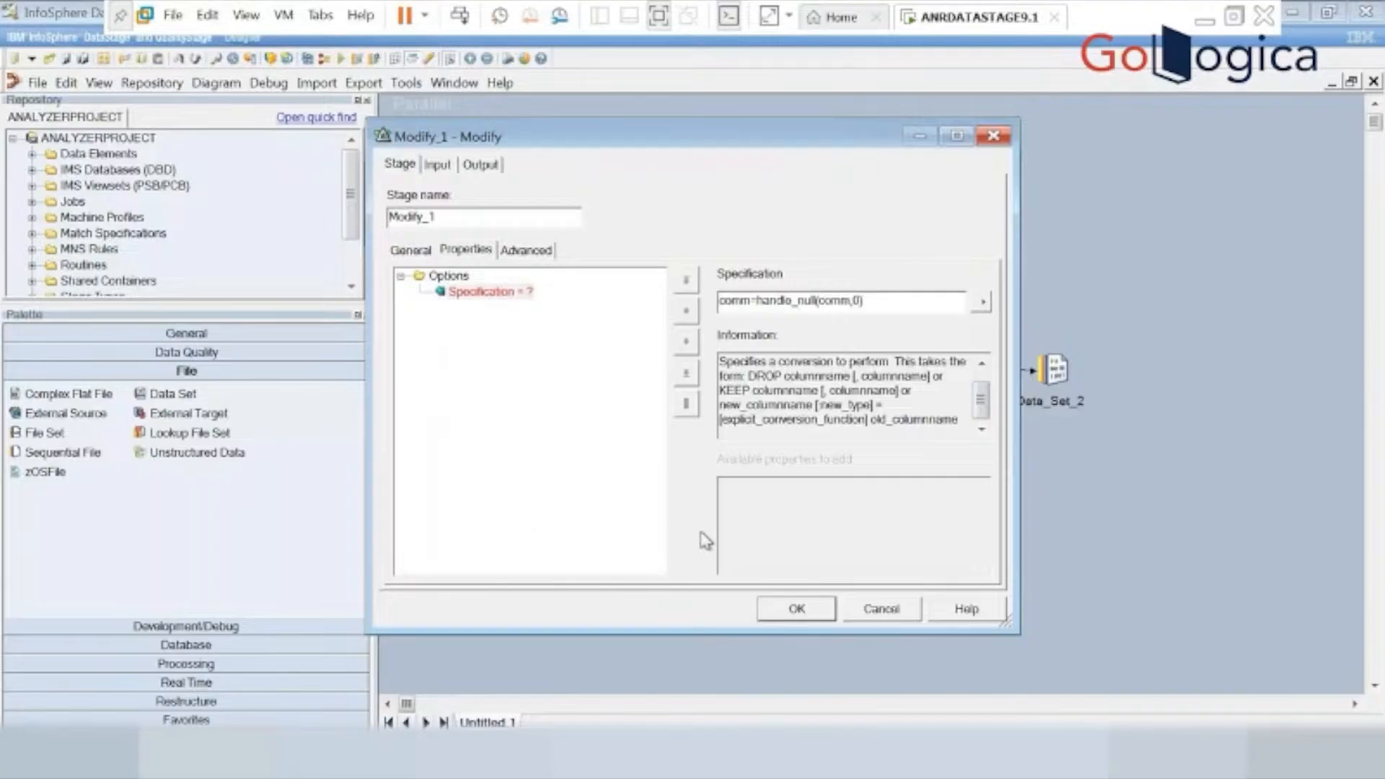
Load the SCOTT.EMP table definition into the Modify_1 stage's output columns, converting the data types to match earlier releases.
left_click(478, 168)
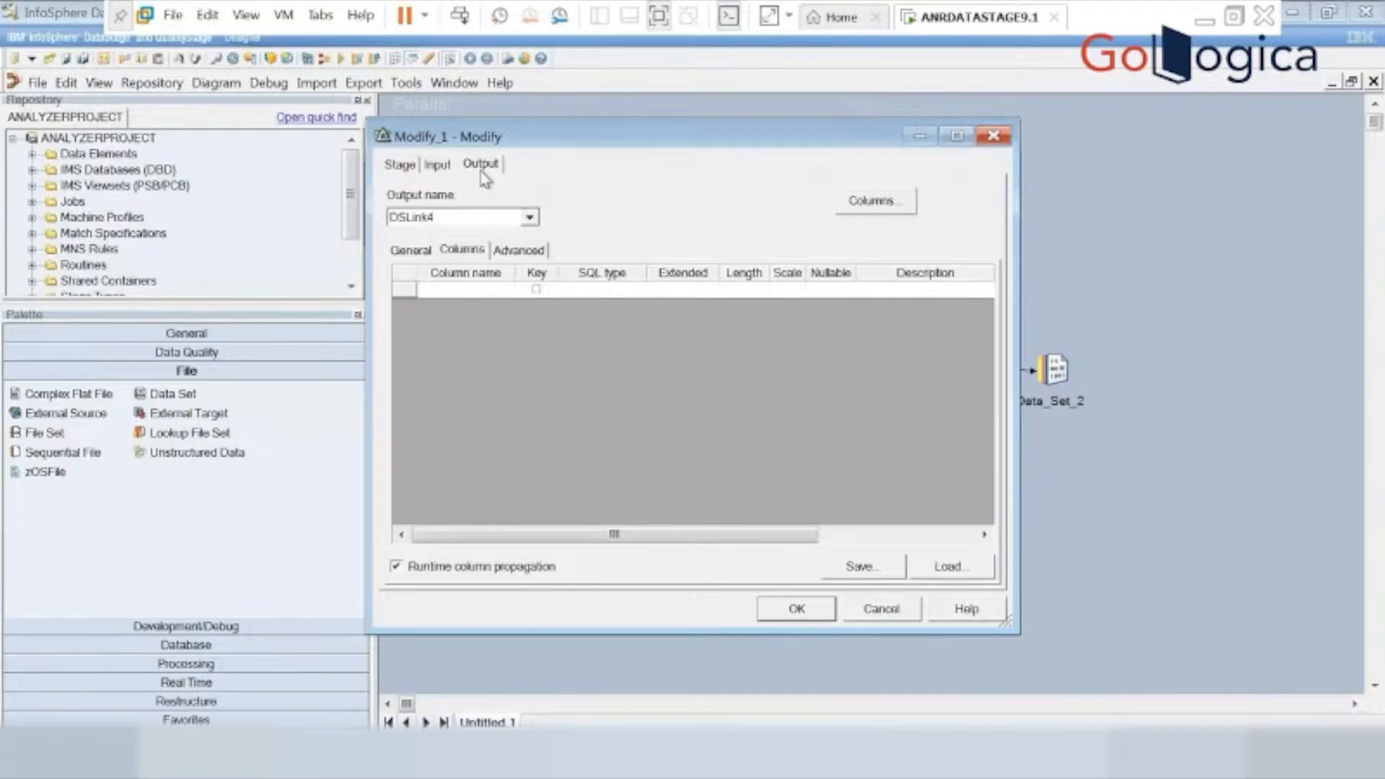
left_click(931, 567)
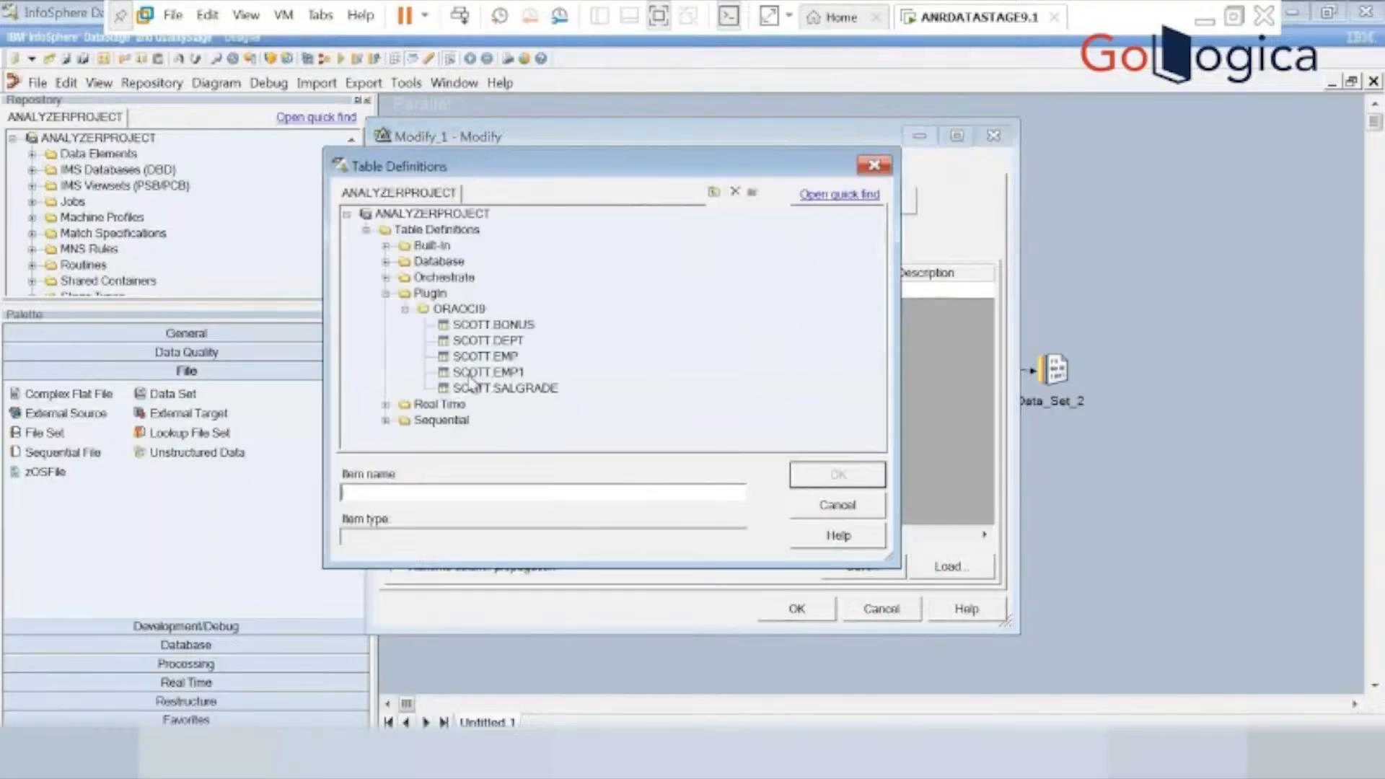
left_click(456, 358)
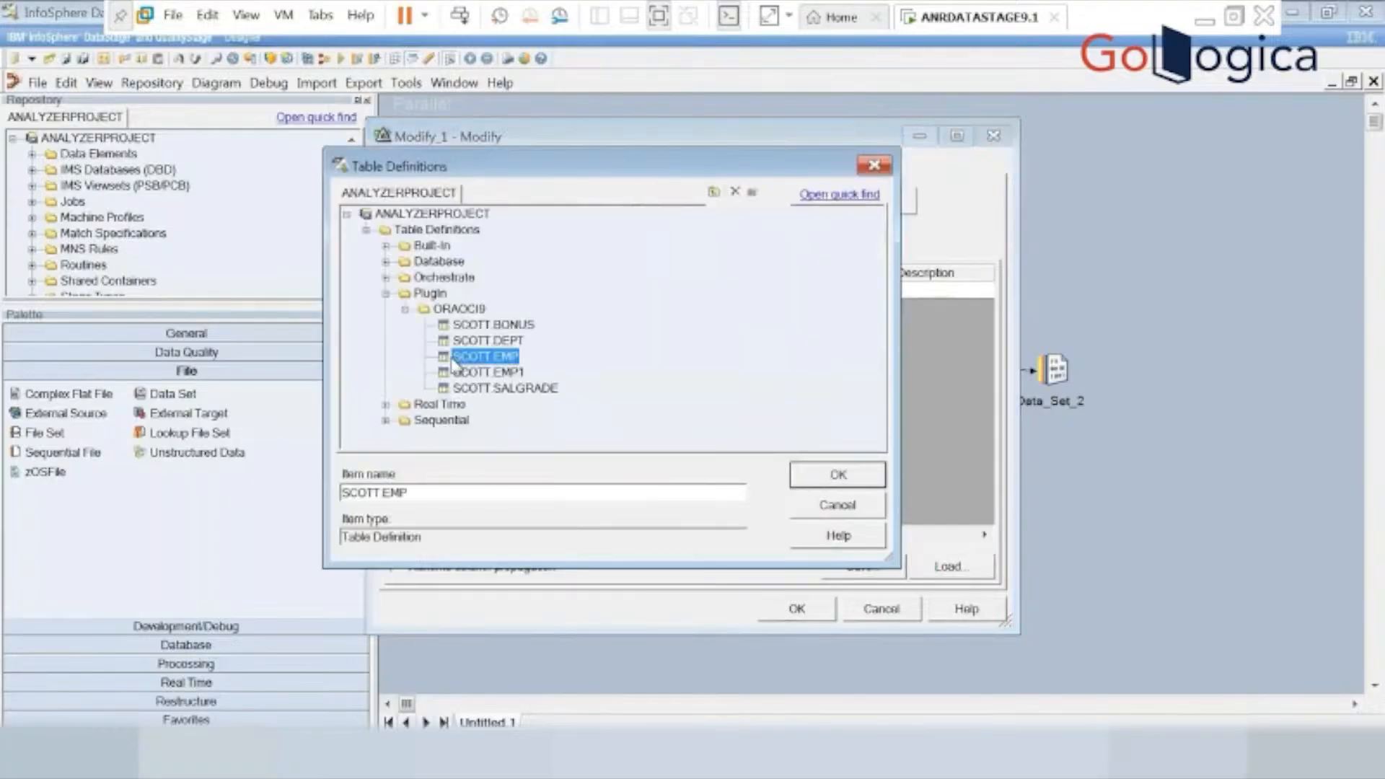
left_click(813, 478)
left_click(910, 229)
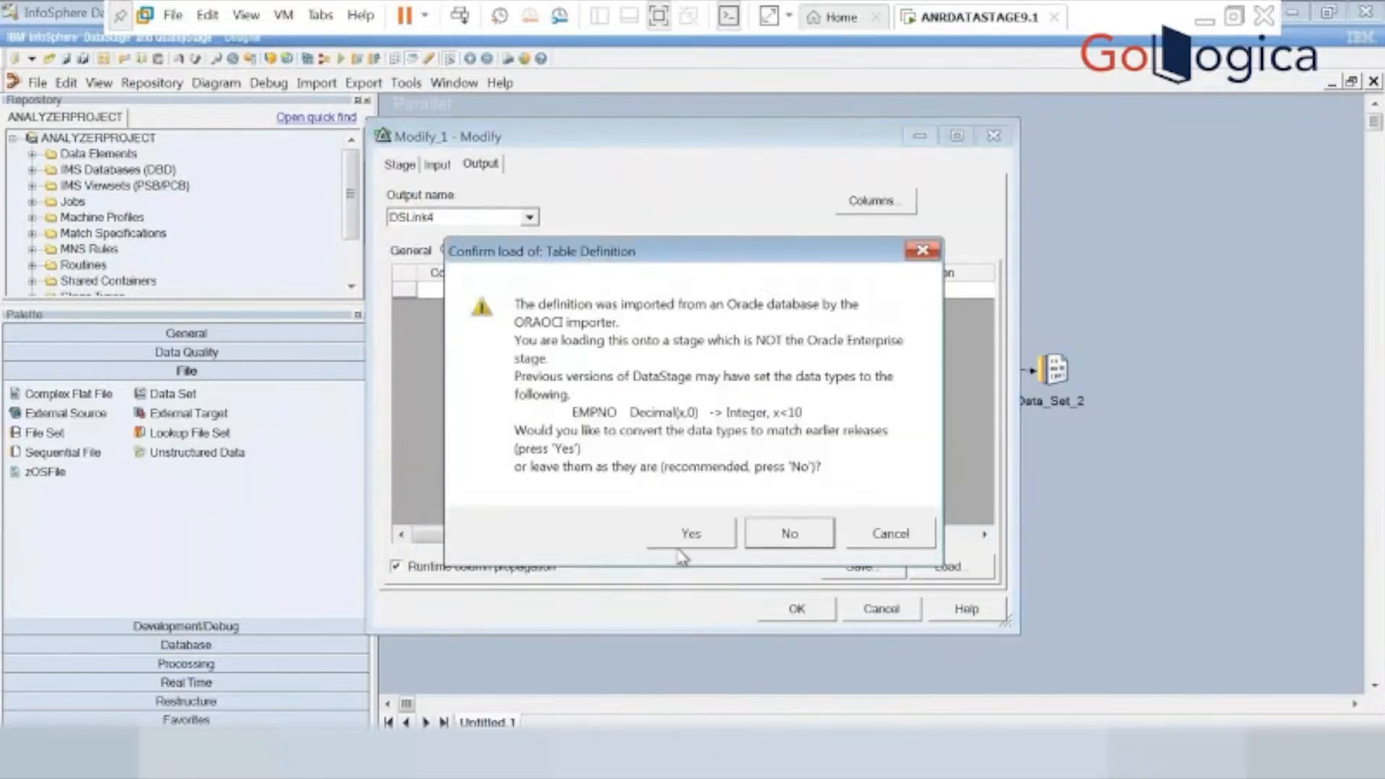
left_click(682, 547)
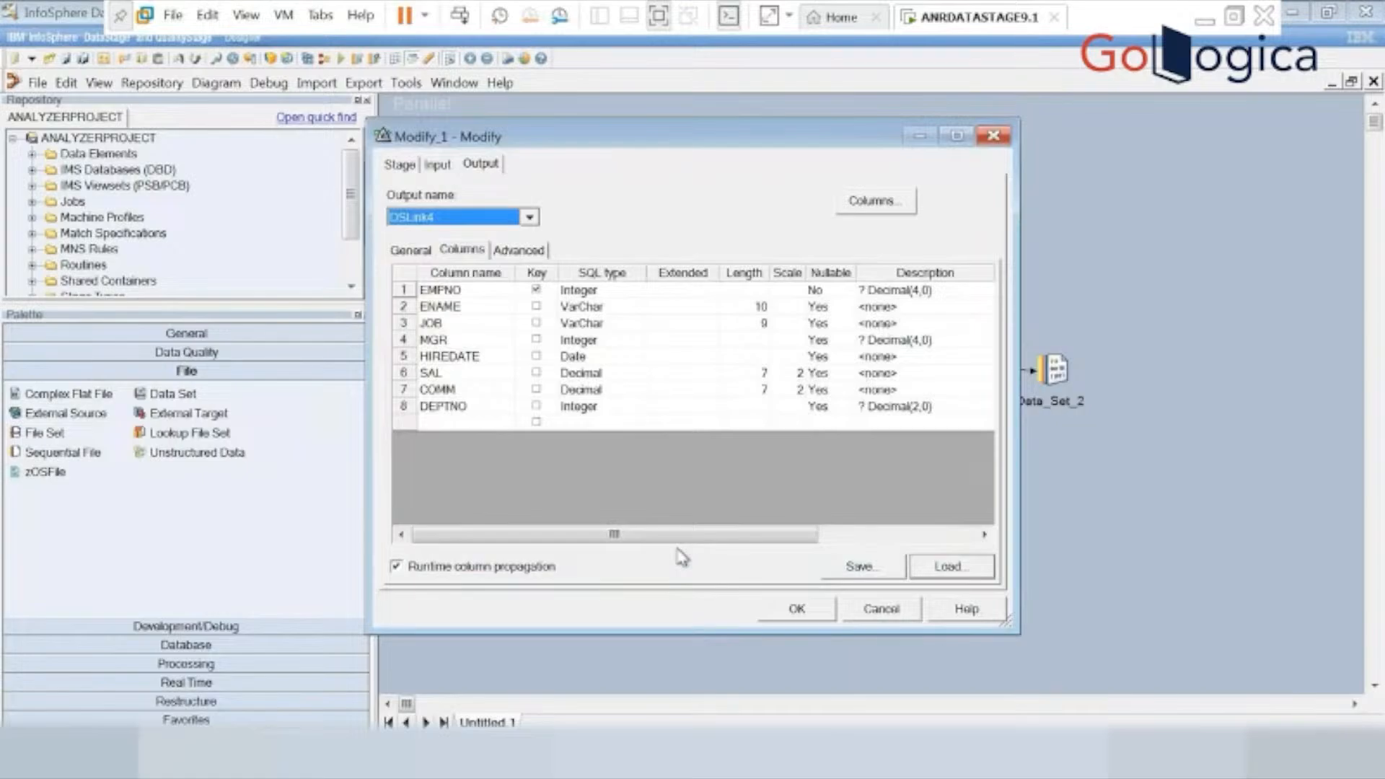
left_click(797, 611)
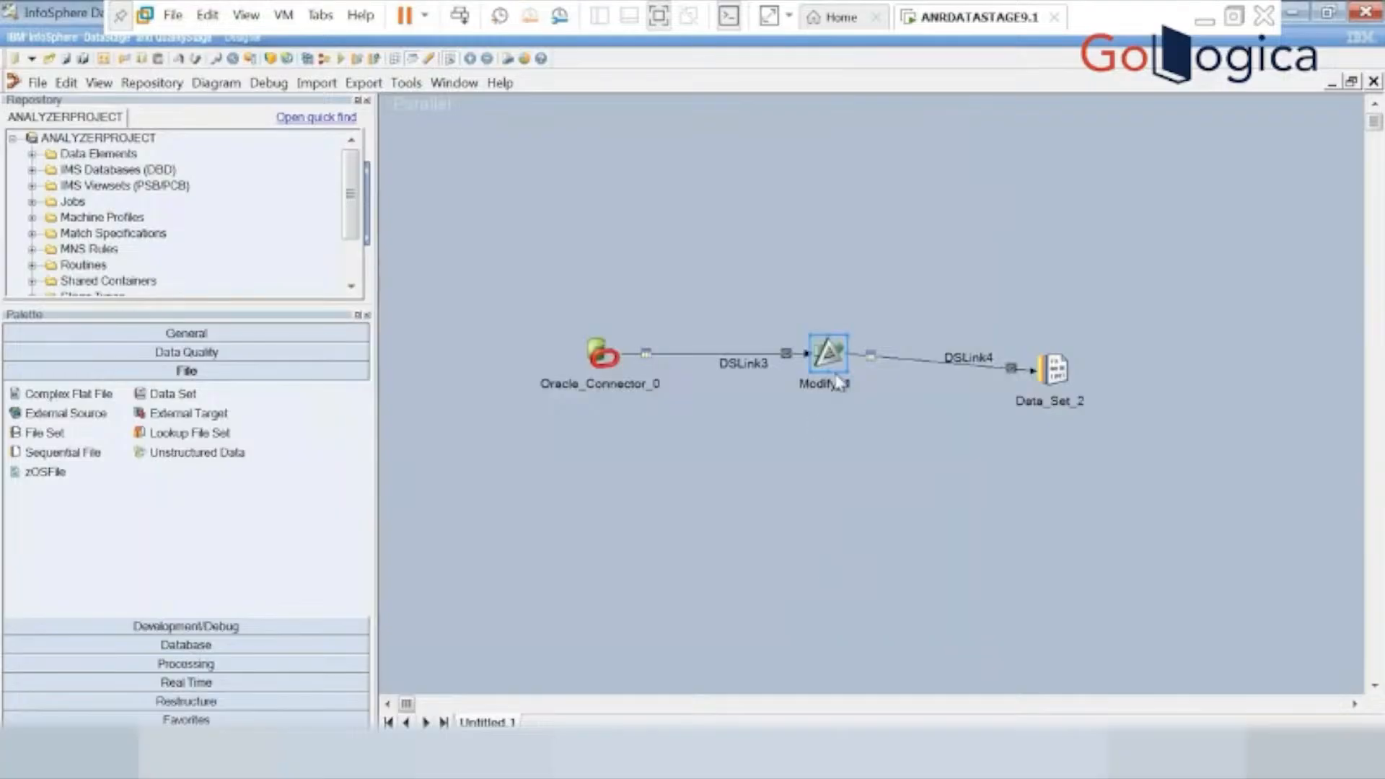
Set the target file of the Data_Set_2 stage to c:\sc31.ds.
double_click(1057, 380)
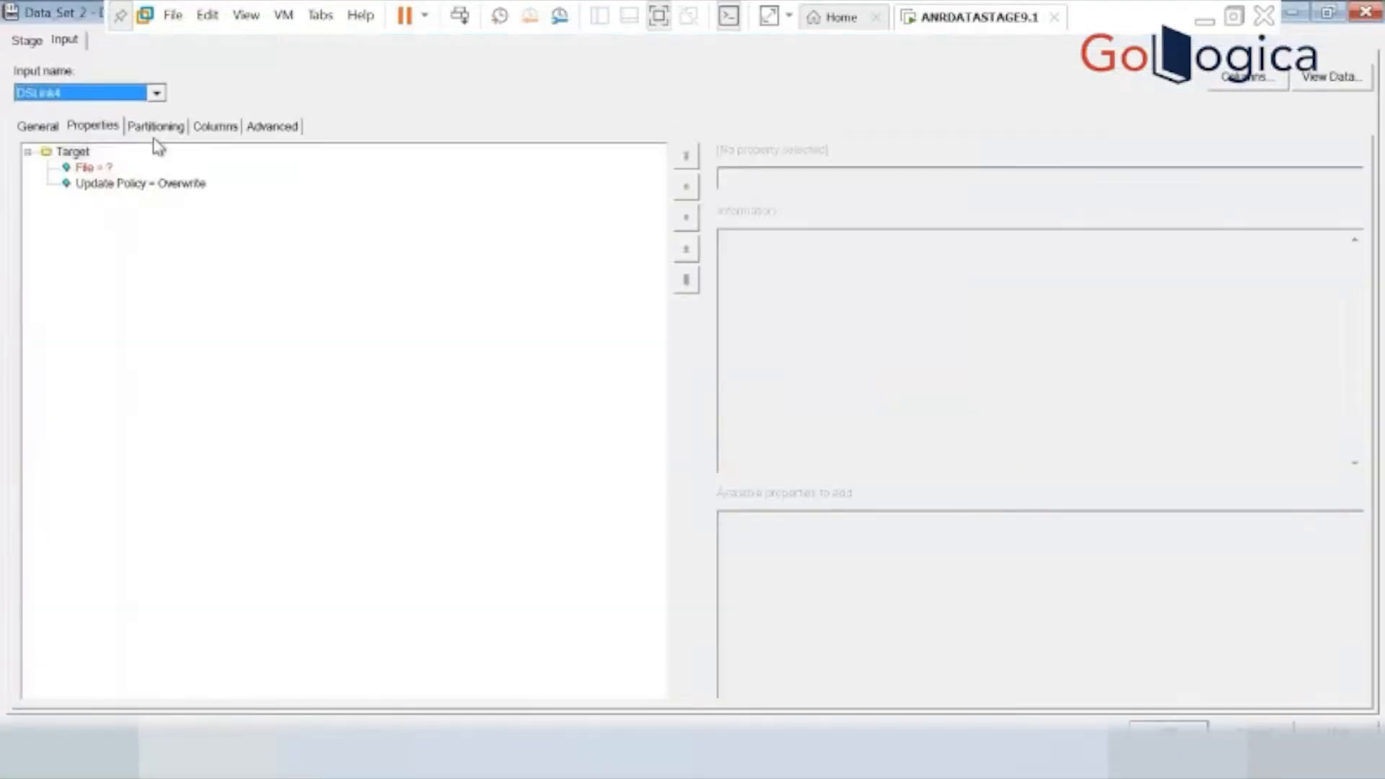
left_click(107, 169)
left_click(745, 181)
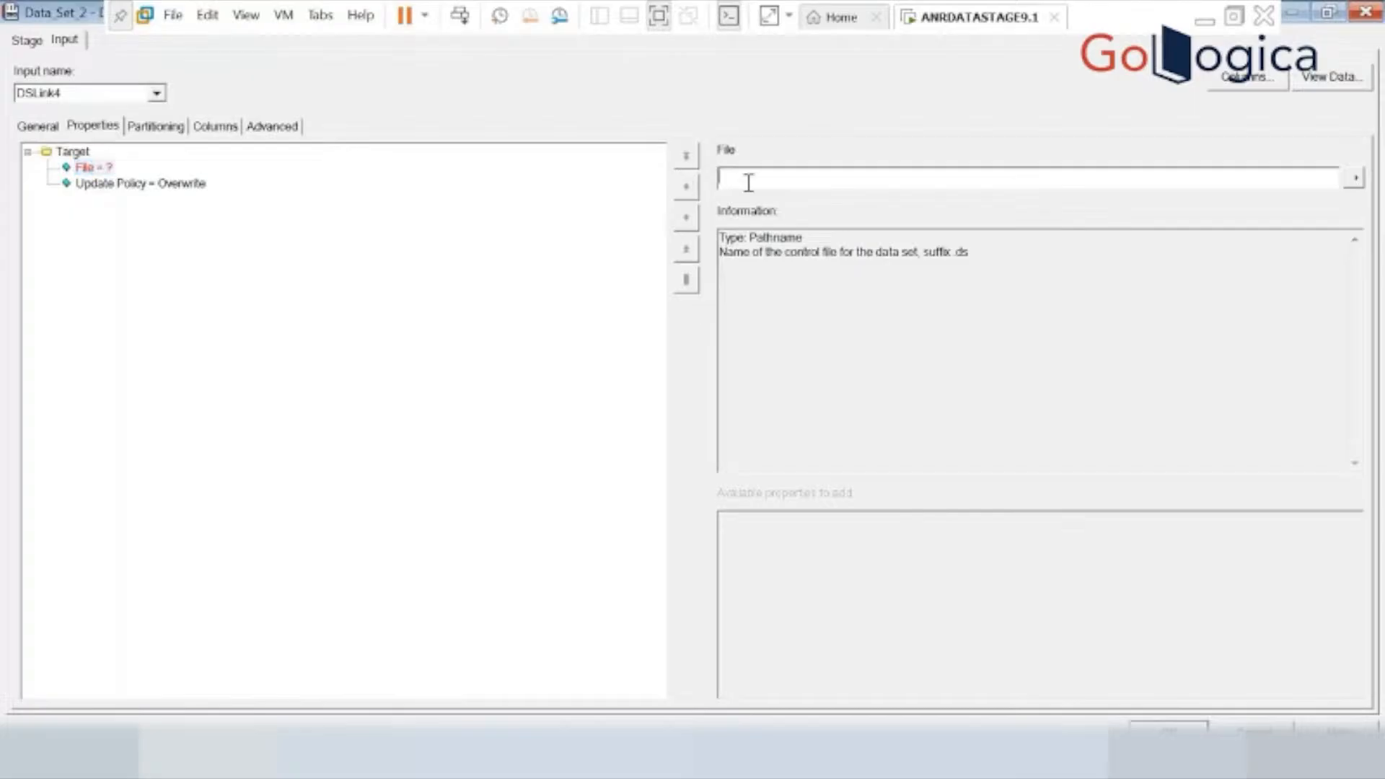
type("c:\\sc31.ds")
left_click(1169, 727)
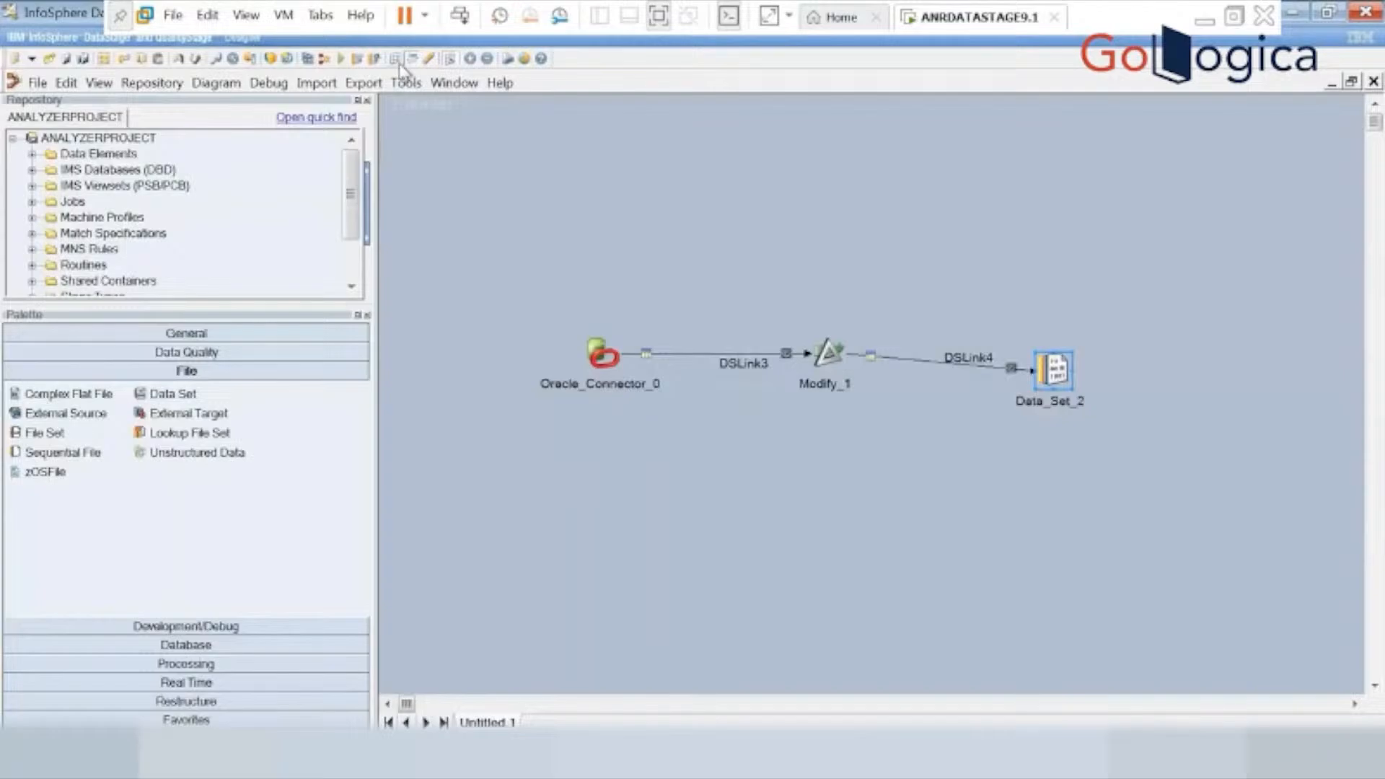
Save the untitled job as sc31_Modify in the Jobs\ANRTRAININGS folder and compile it.
left_click(339, 61)
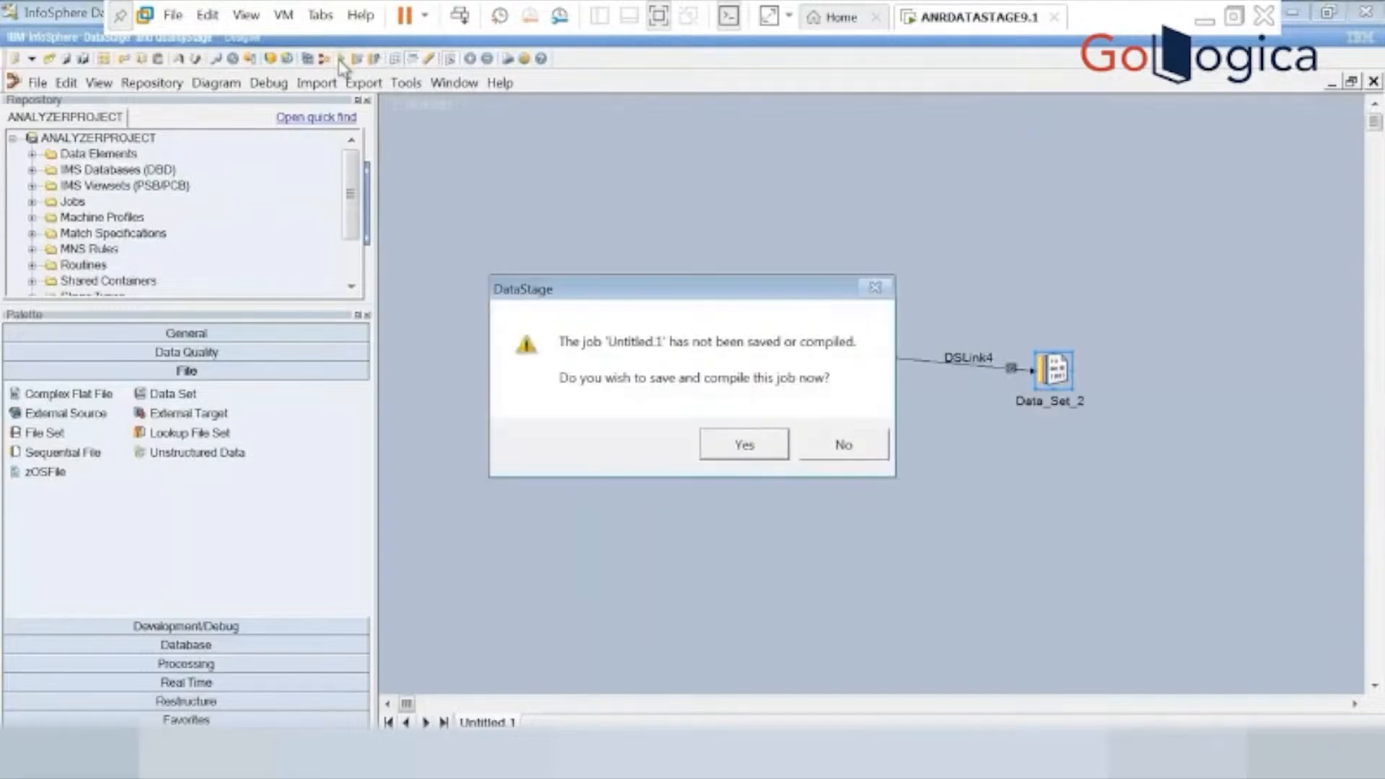
left_click(745, 445)
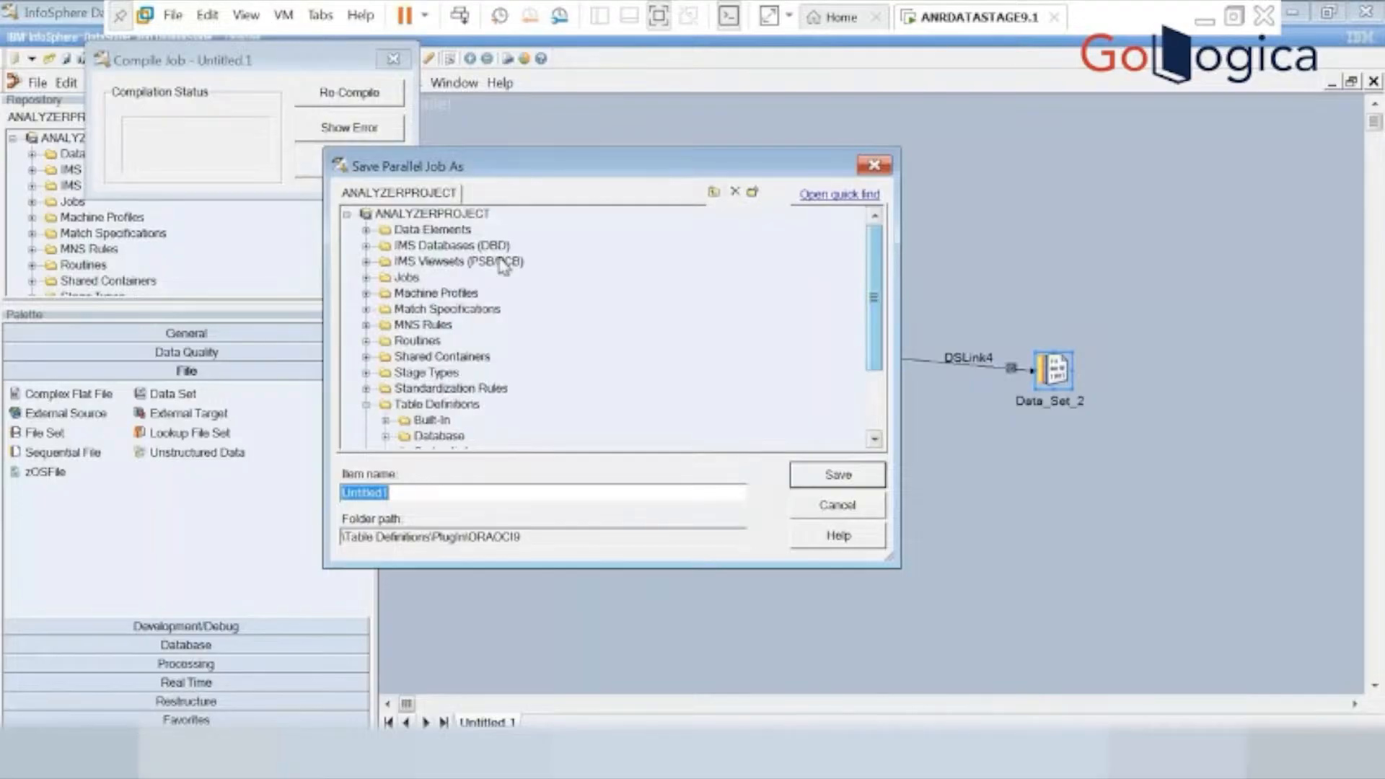
left_click(367, 277)
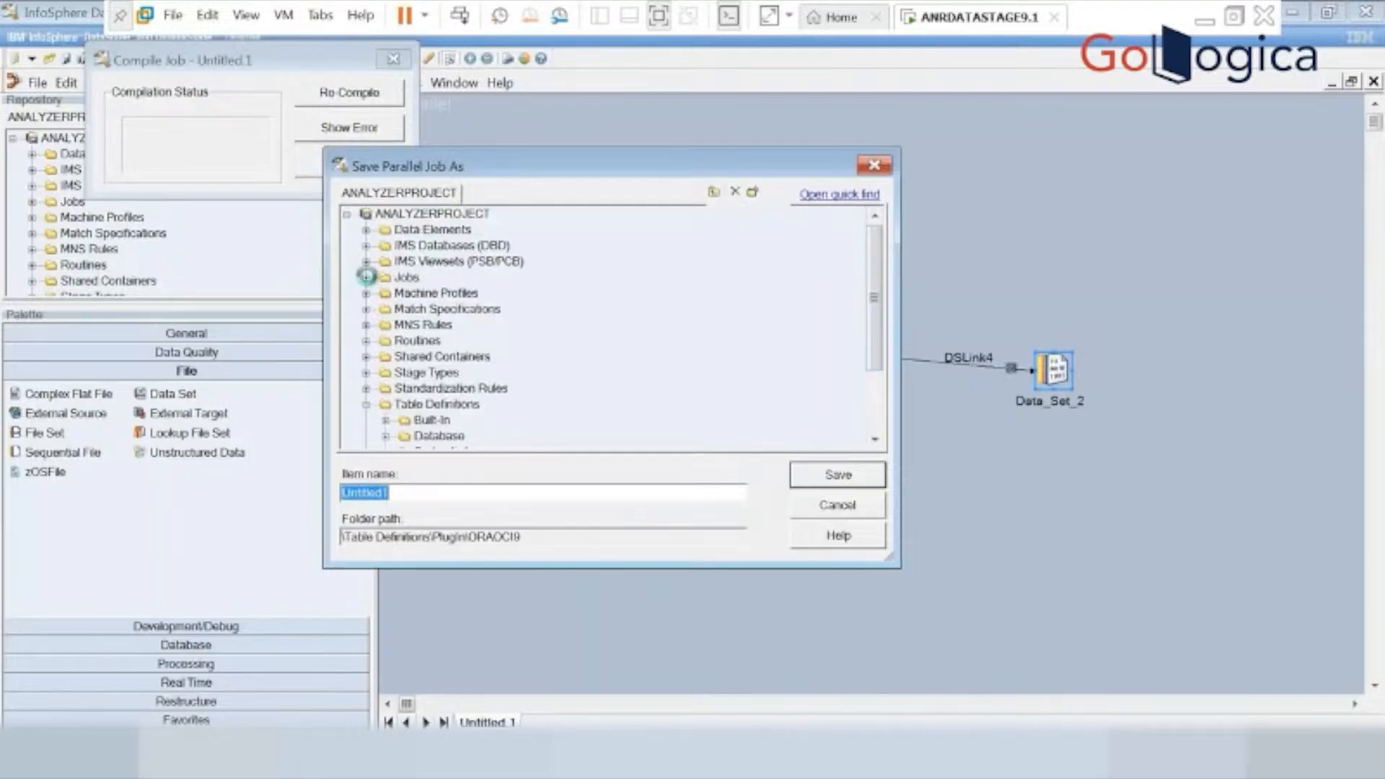
left_click(447, 292)
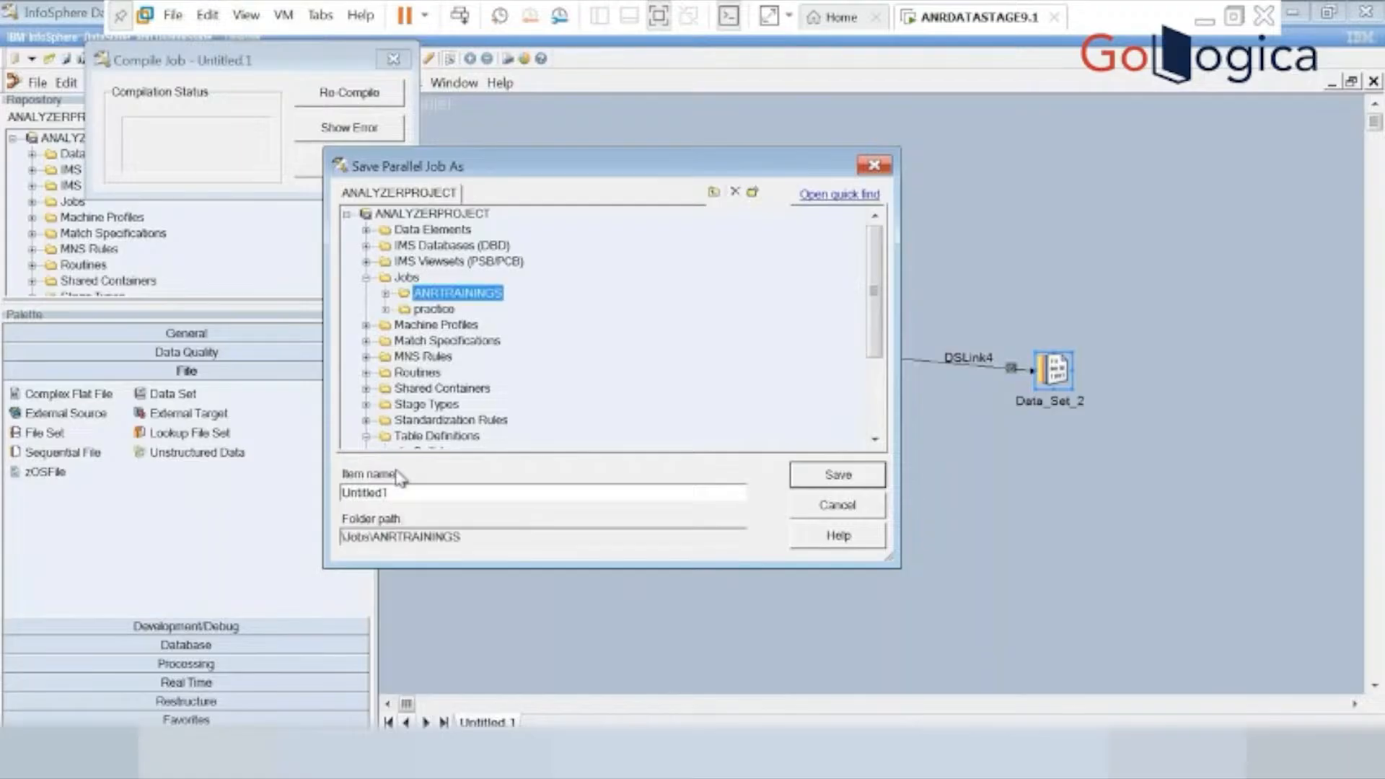
double_click(402, 493)
key("BackSpace")
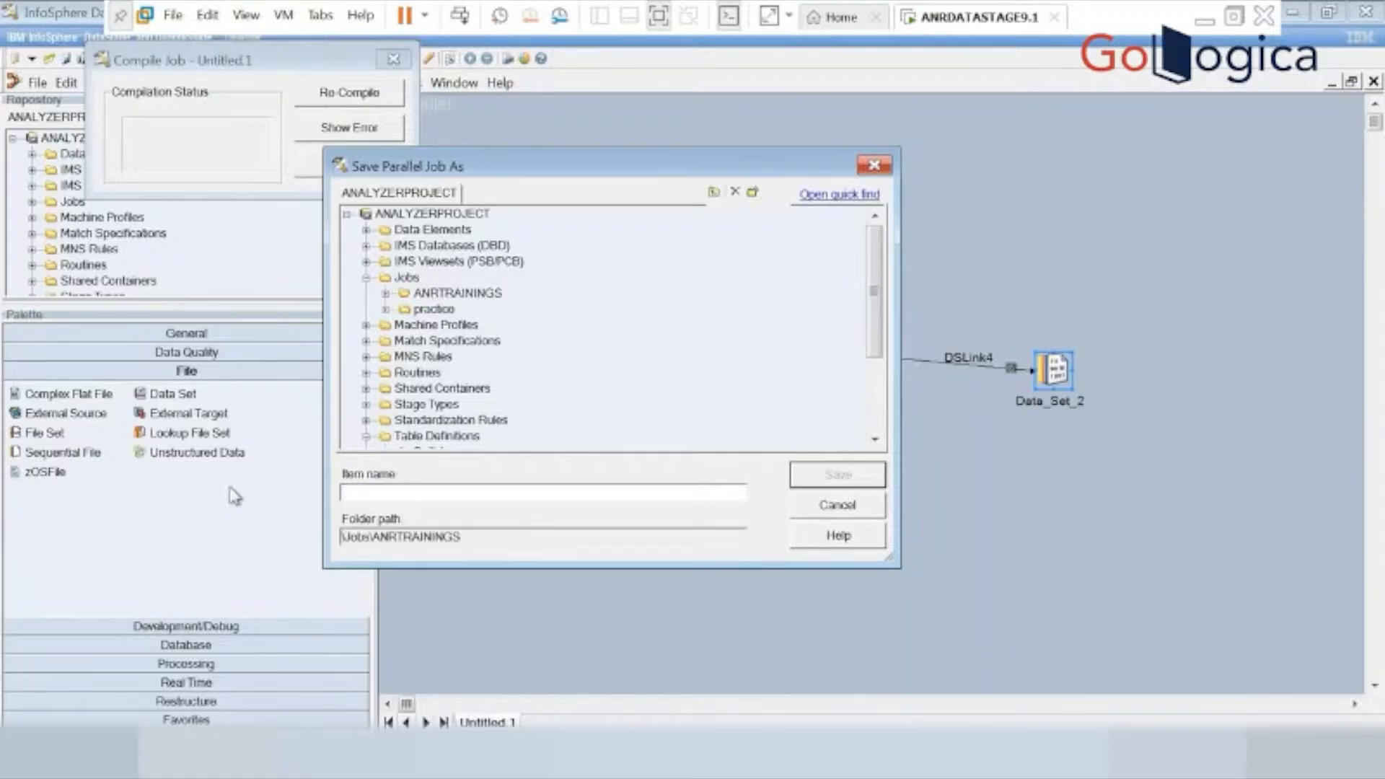
type("sc")
type("31_")
type("Nul")
key("BackSpace")
key("BackSpace")
key("BackSpace")
key("BackSpace")
type("Modify")
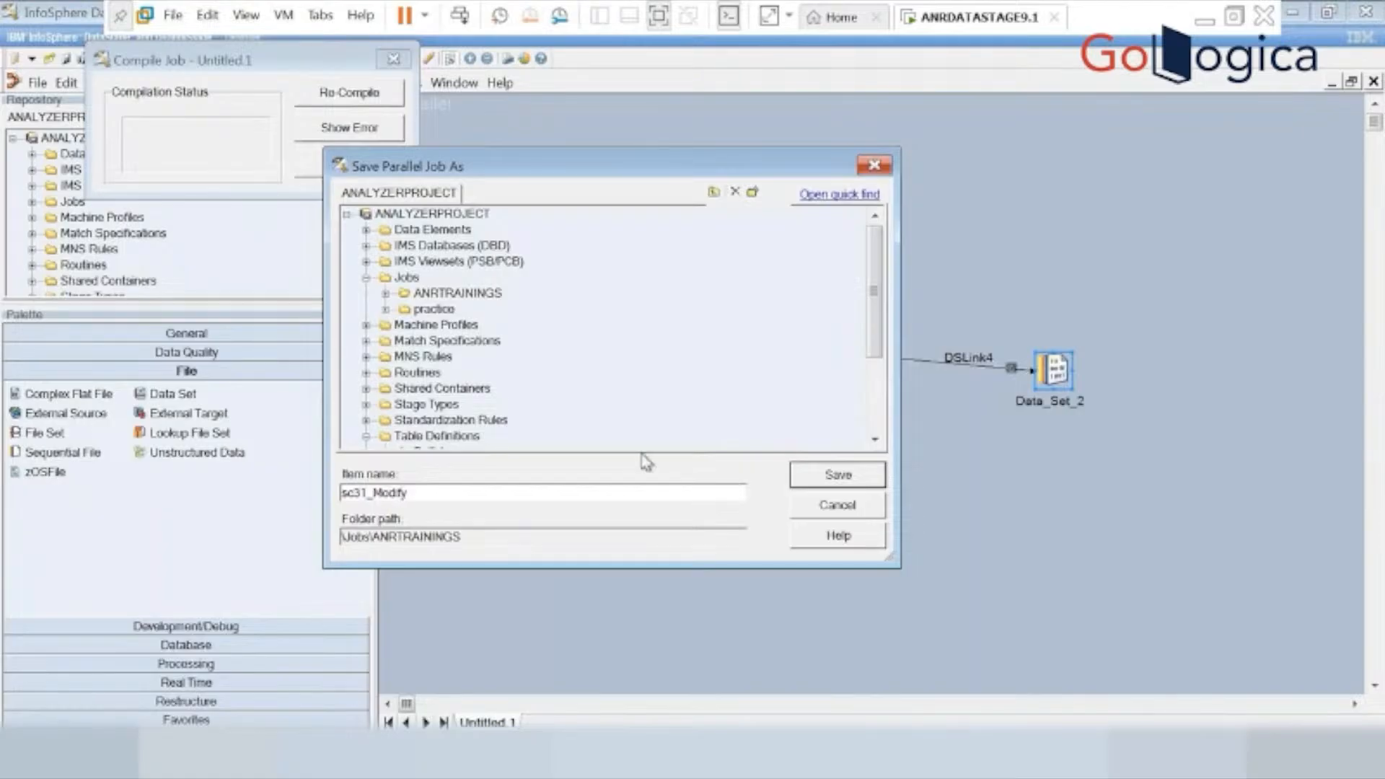
left_click(838, 477)
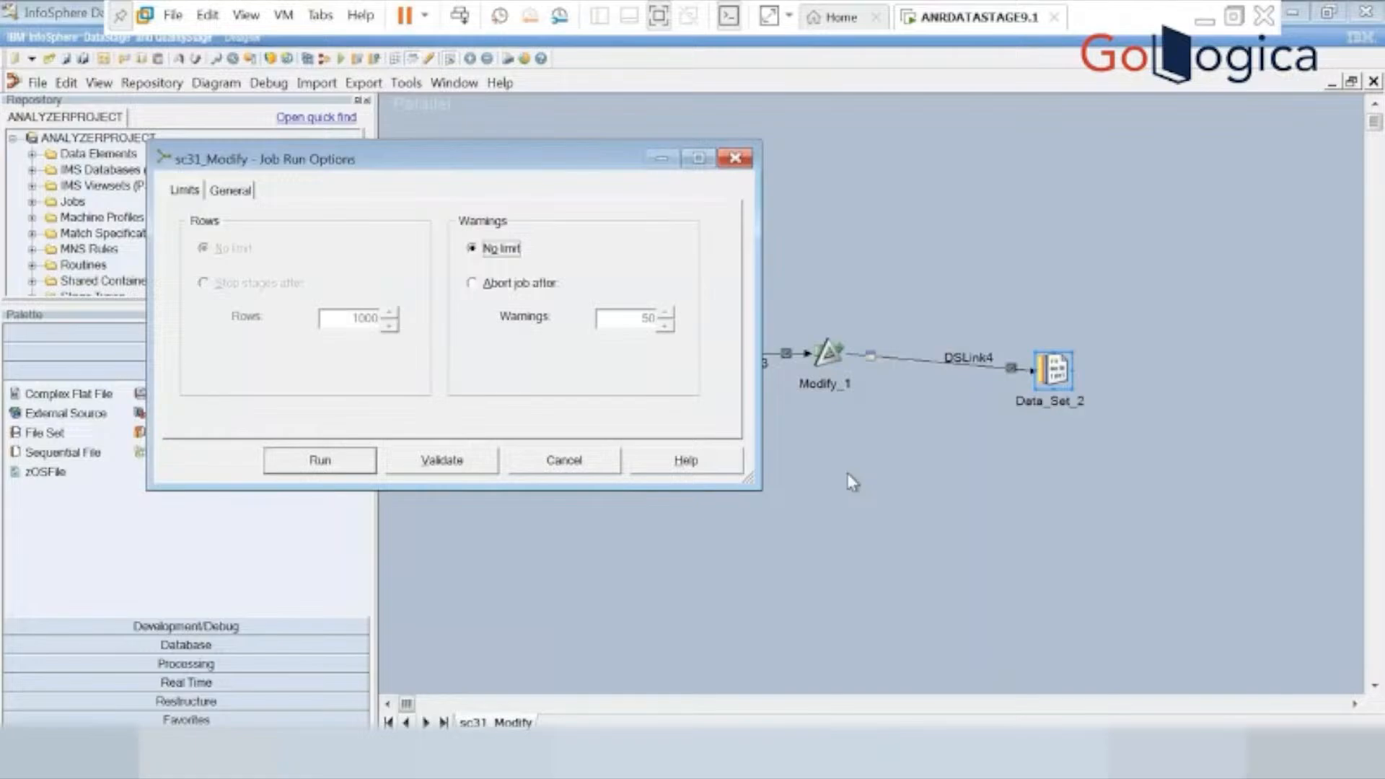
Run the sc31_Modify job and view the first 100 rows of data written to Data_Set_2.
left_click(286, 469)
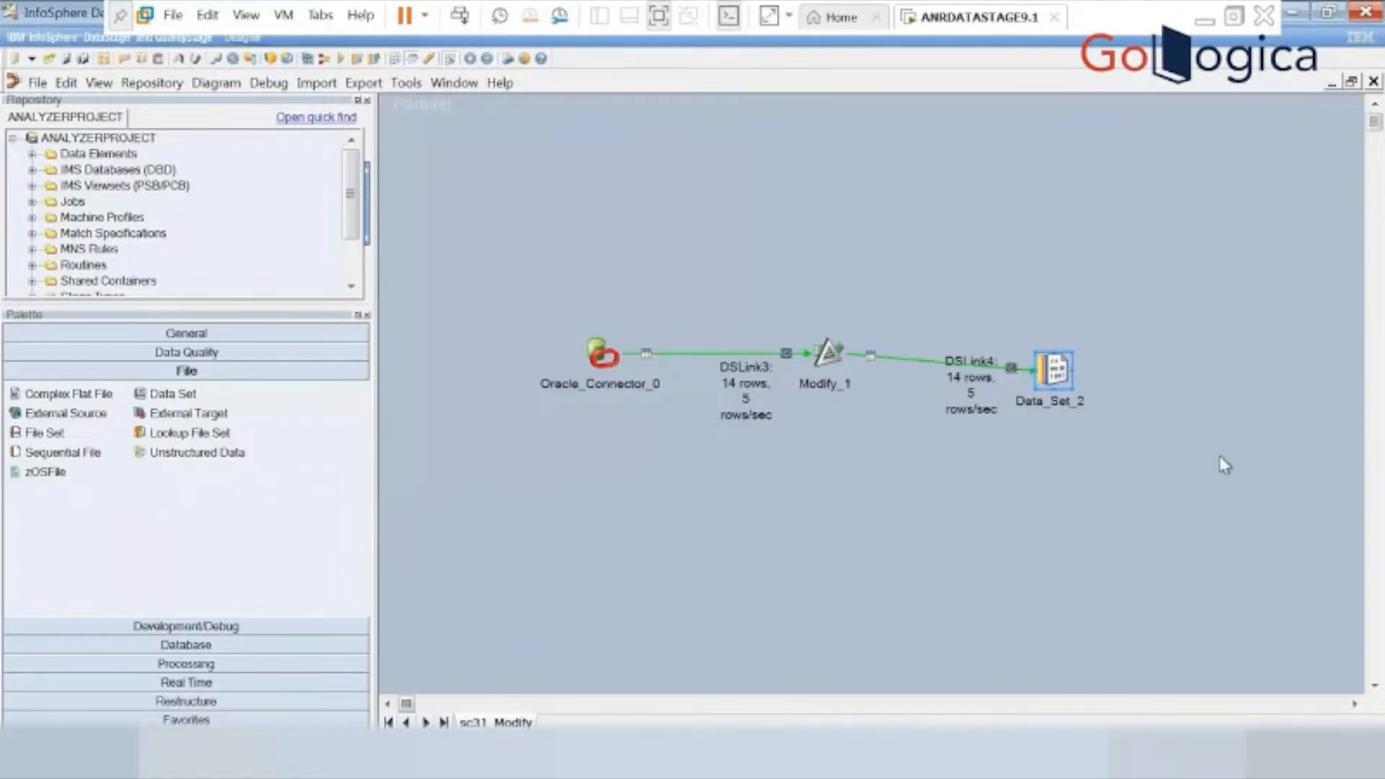
right_click(1054, 381)
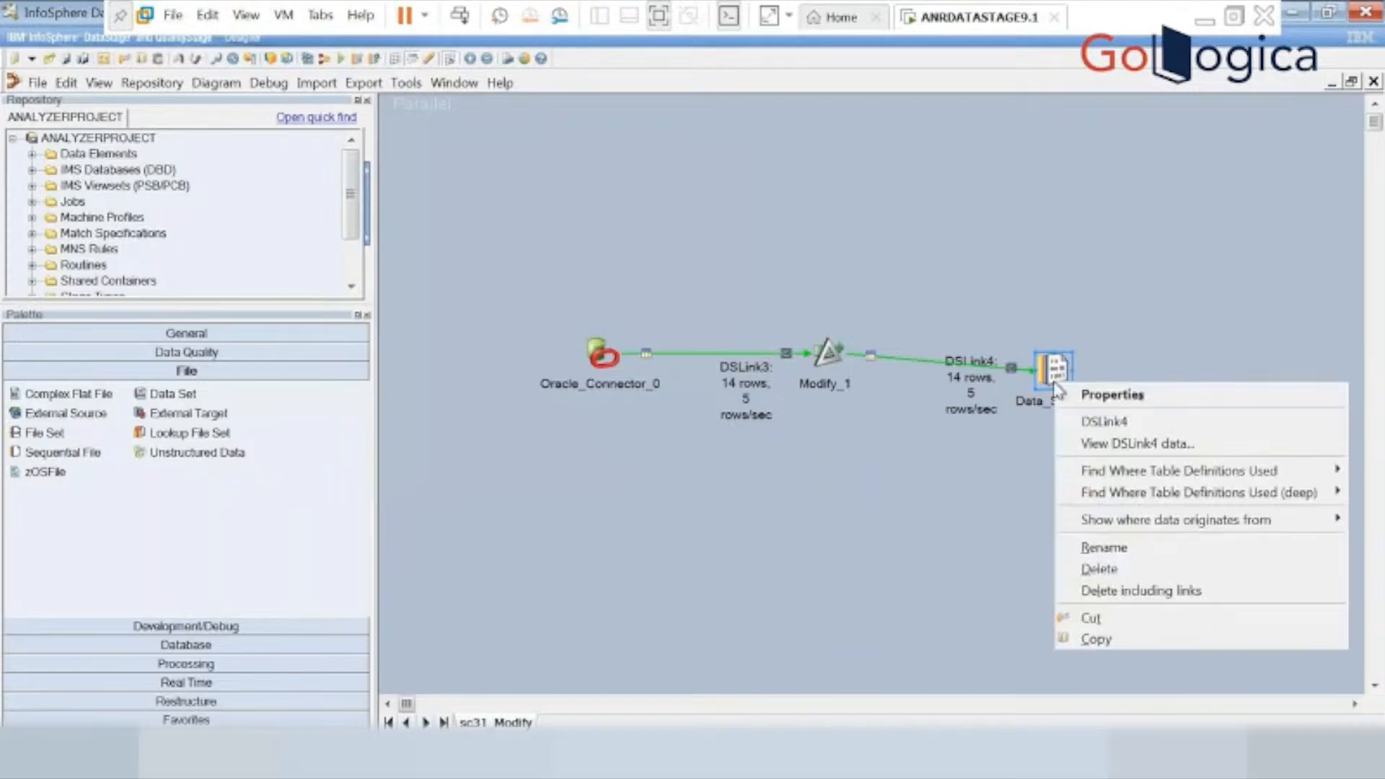
left_click(1120, 446)
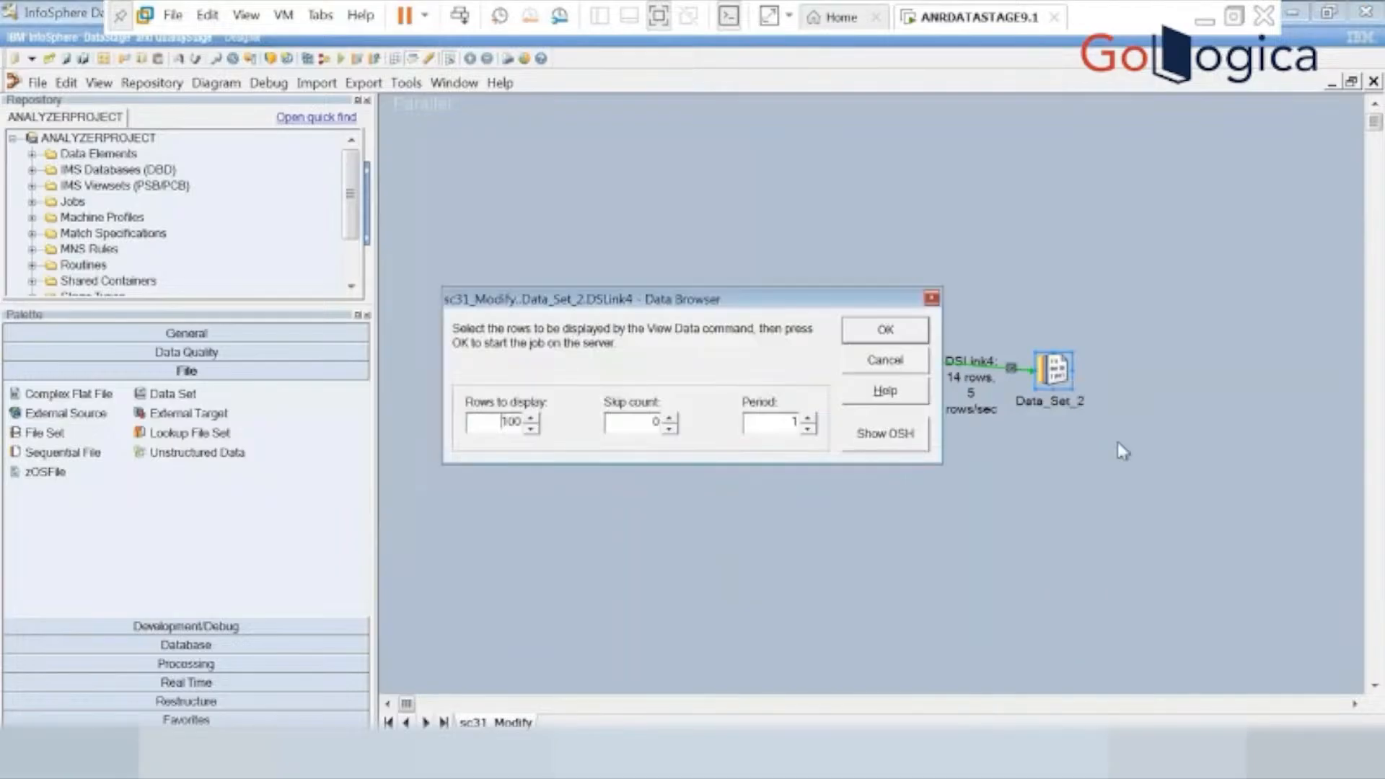
left_click(883, 330)
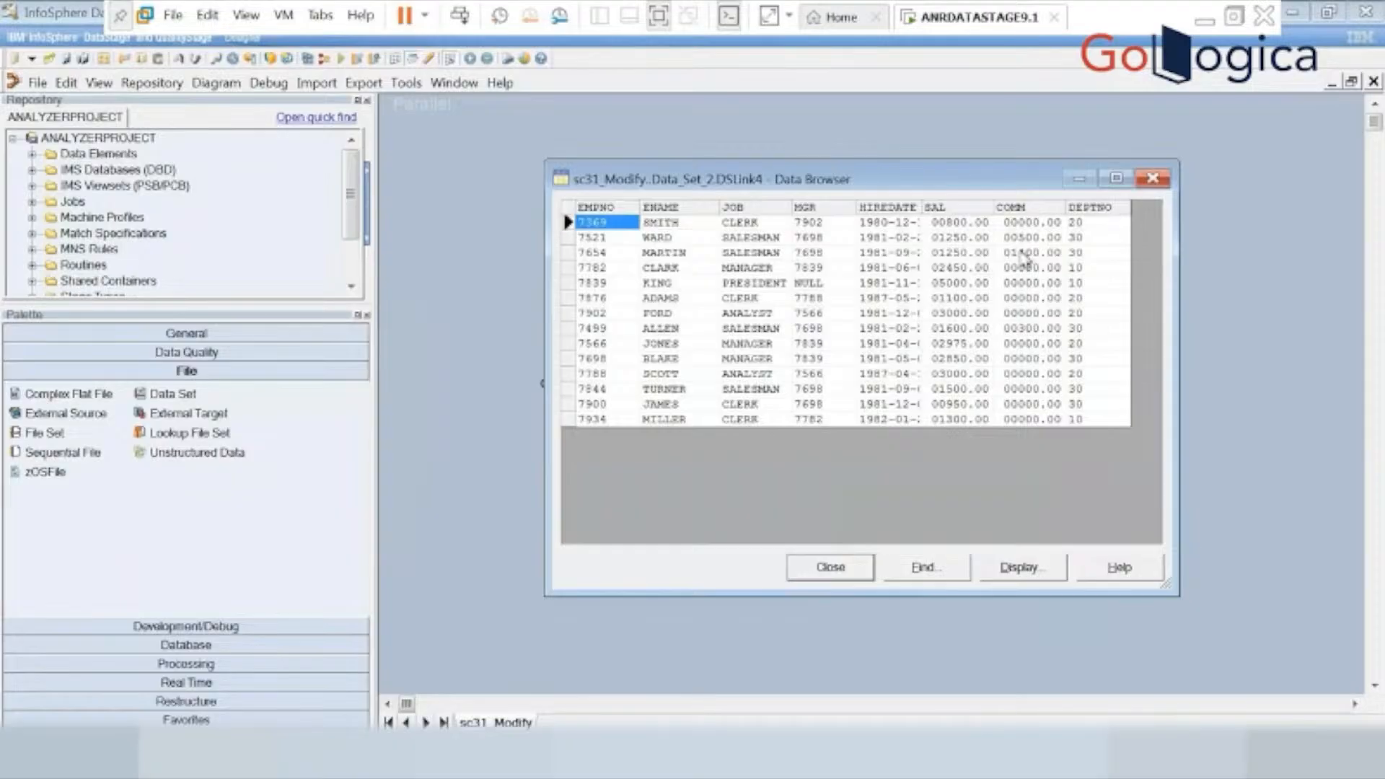
left_click(829, 567)
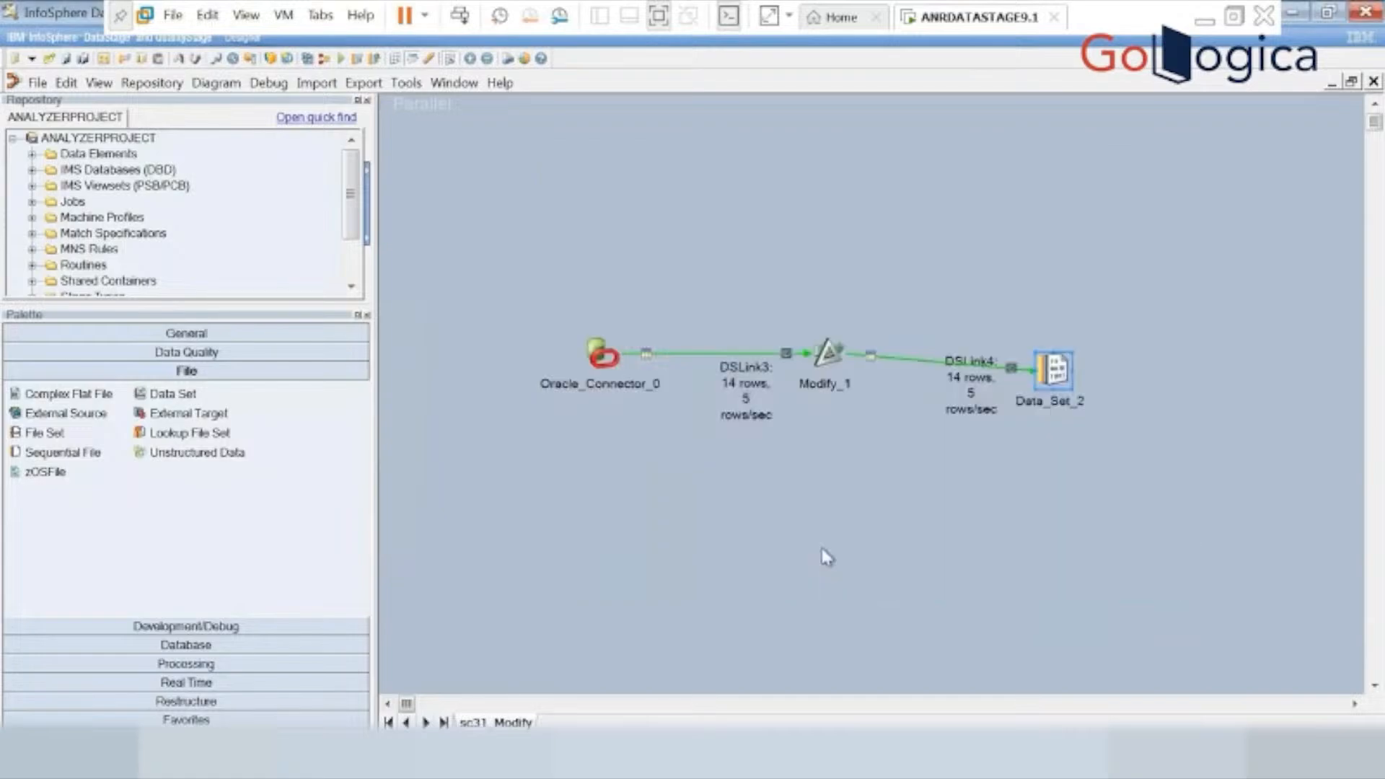
Save a copy of the job as sc31_Modify1 in the Jobs\ANRTRAININGS folder.
left_click(37, 83)
left_click(93, 197)
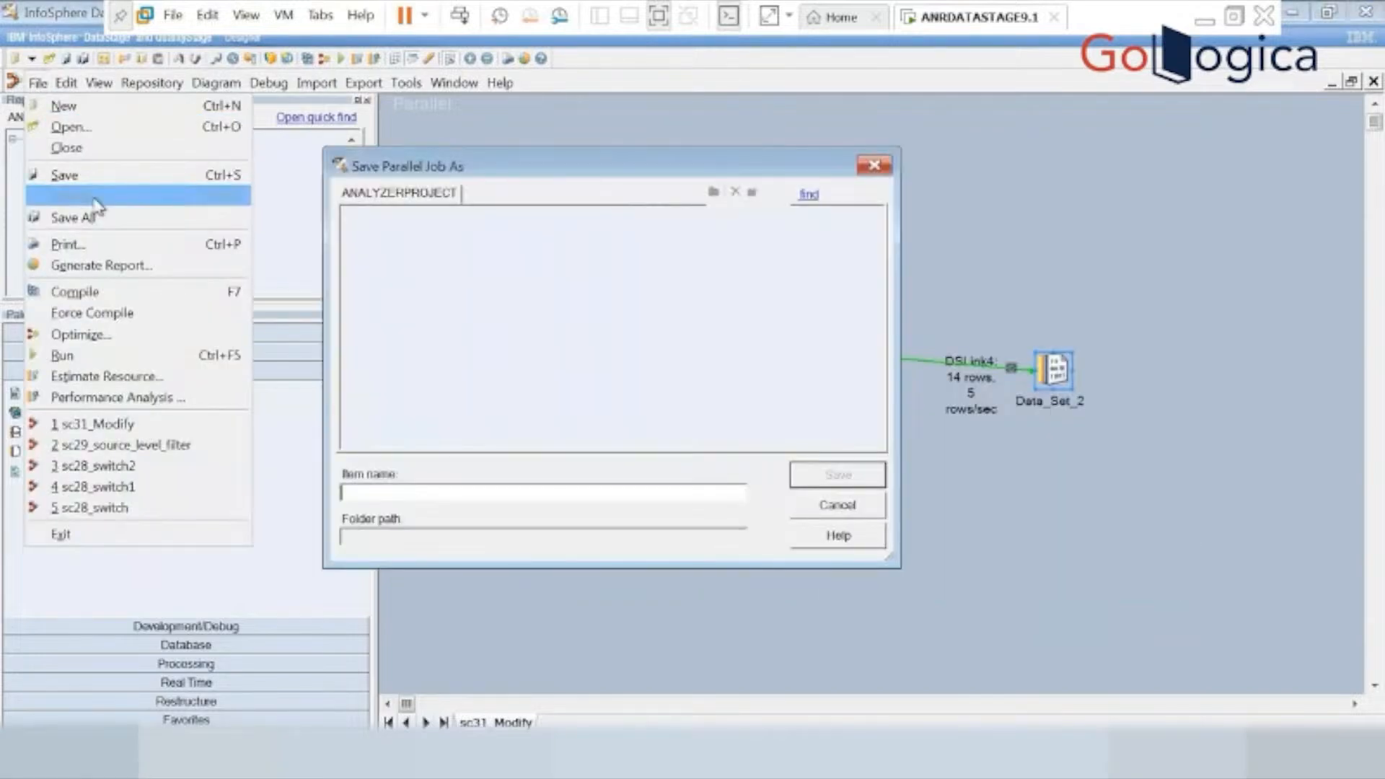
left_click(416, 491)
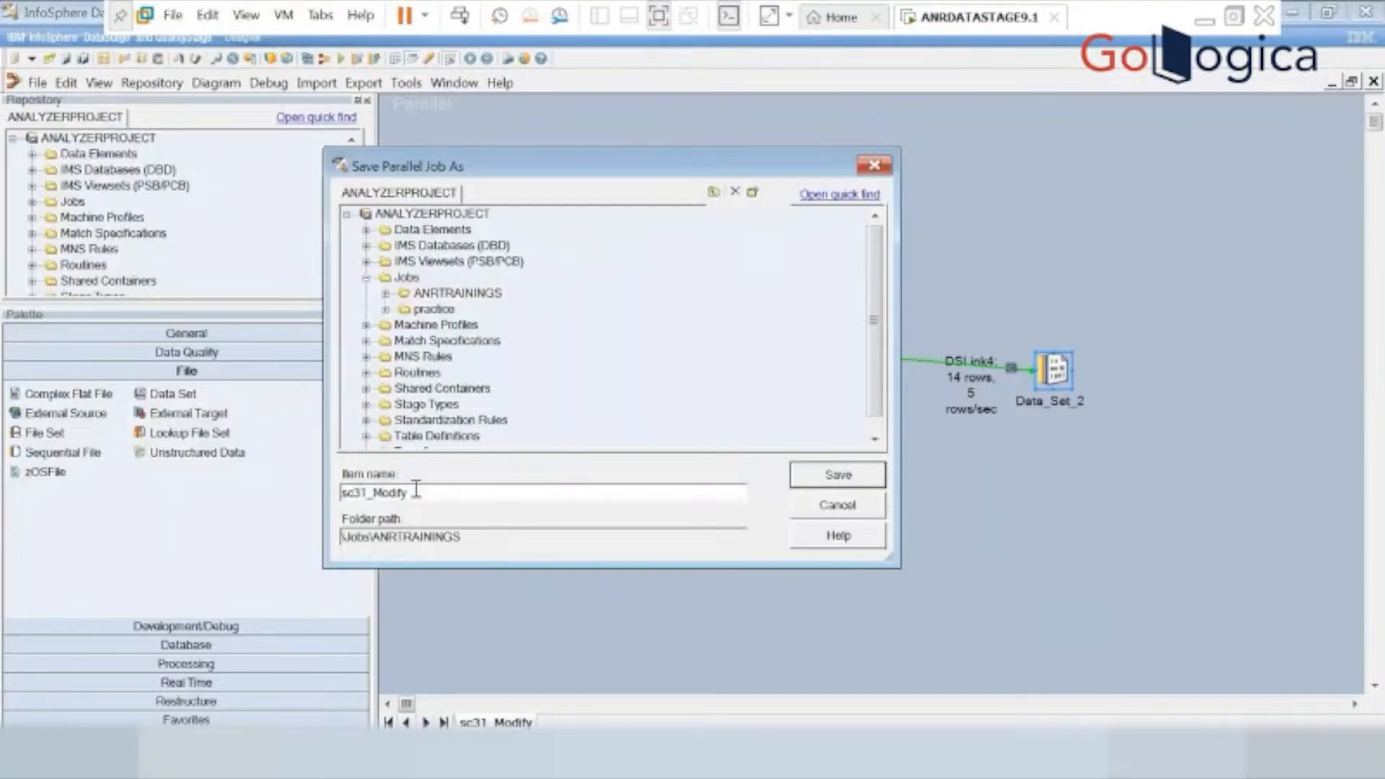
type("1")
left_click(822, 479)
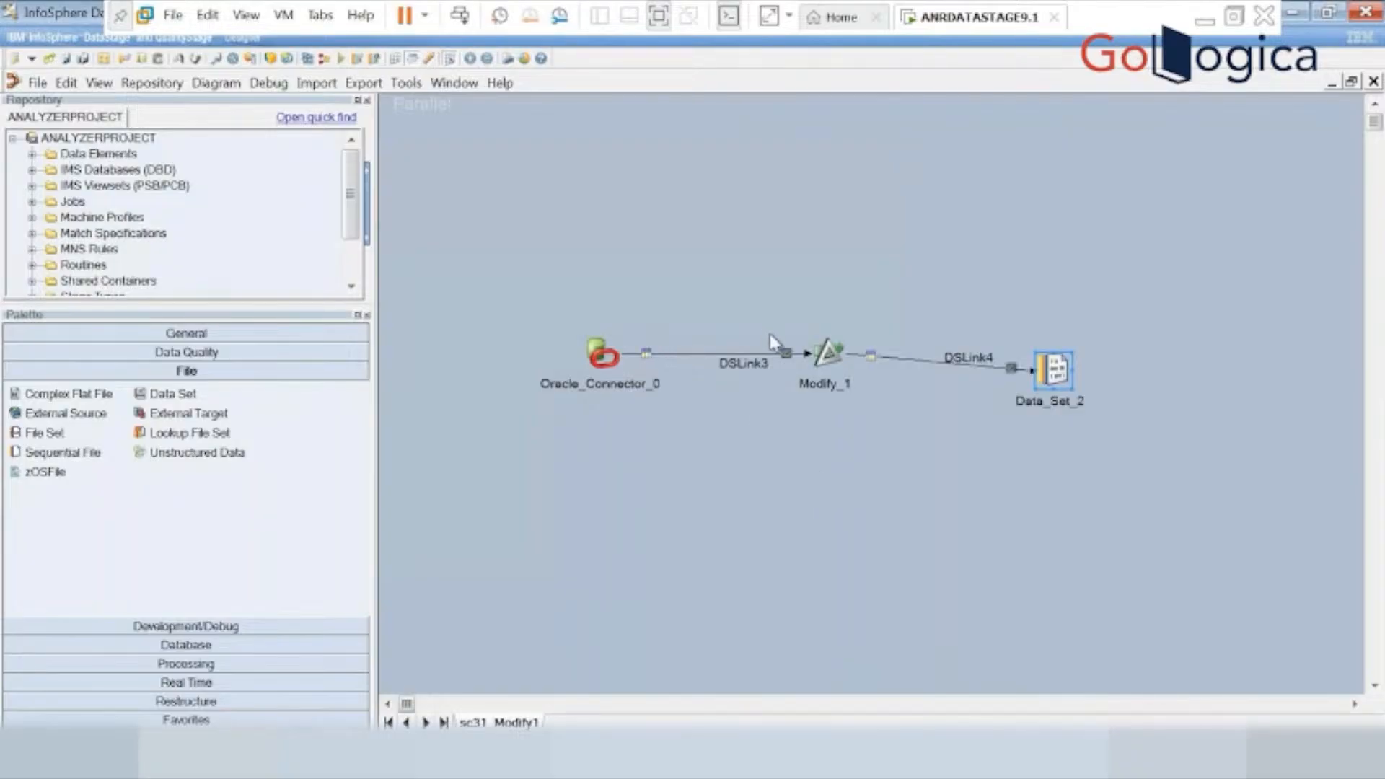
Add a second Specification property to the Modify_1 stage with the value drop mgr.
left_click(821, 353)
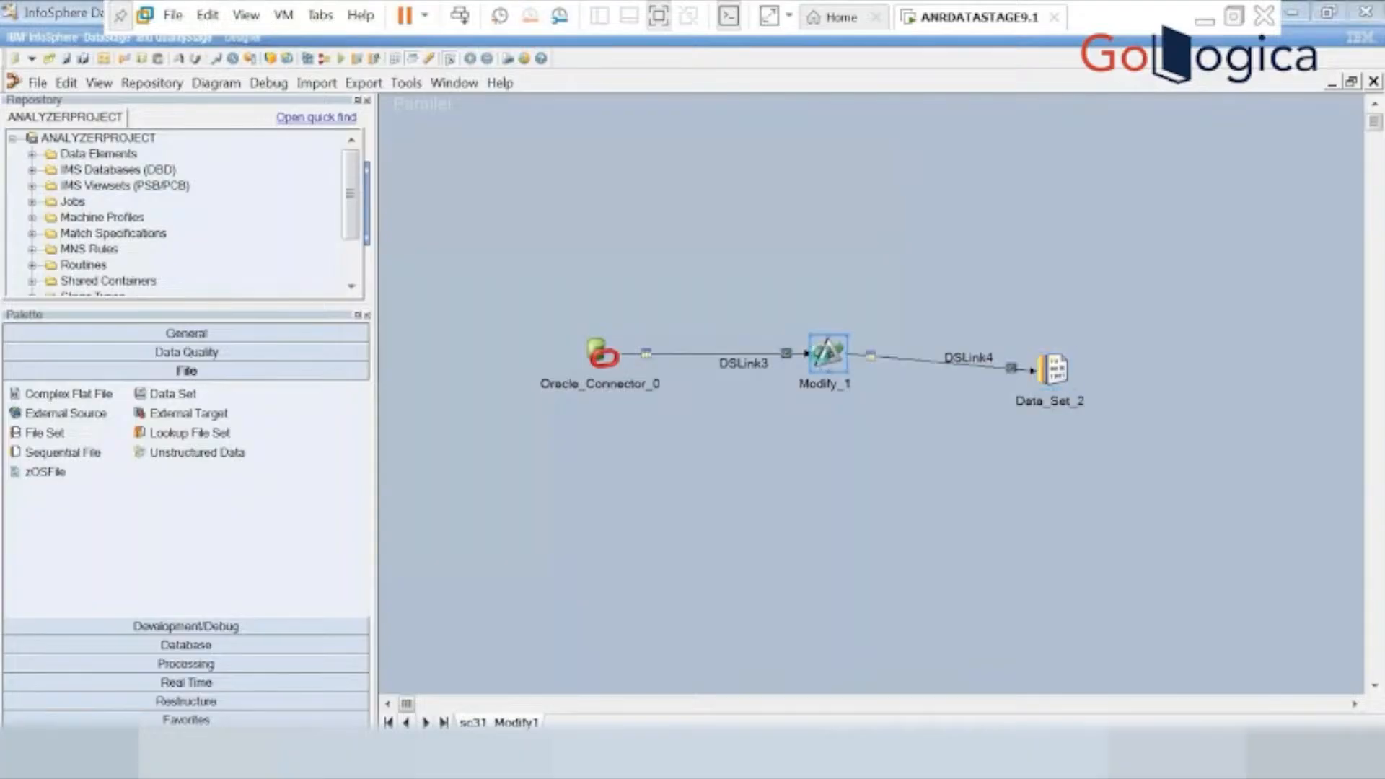
double_click(821, 352)
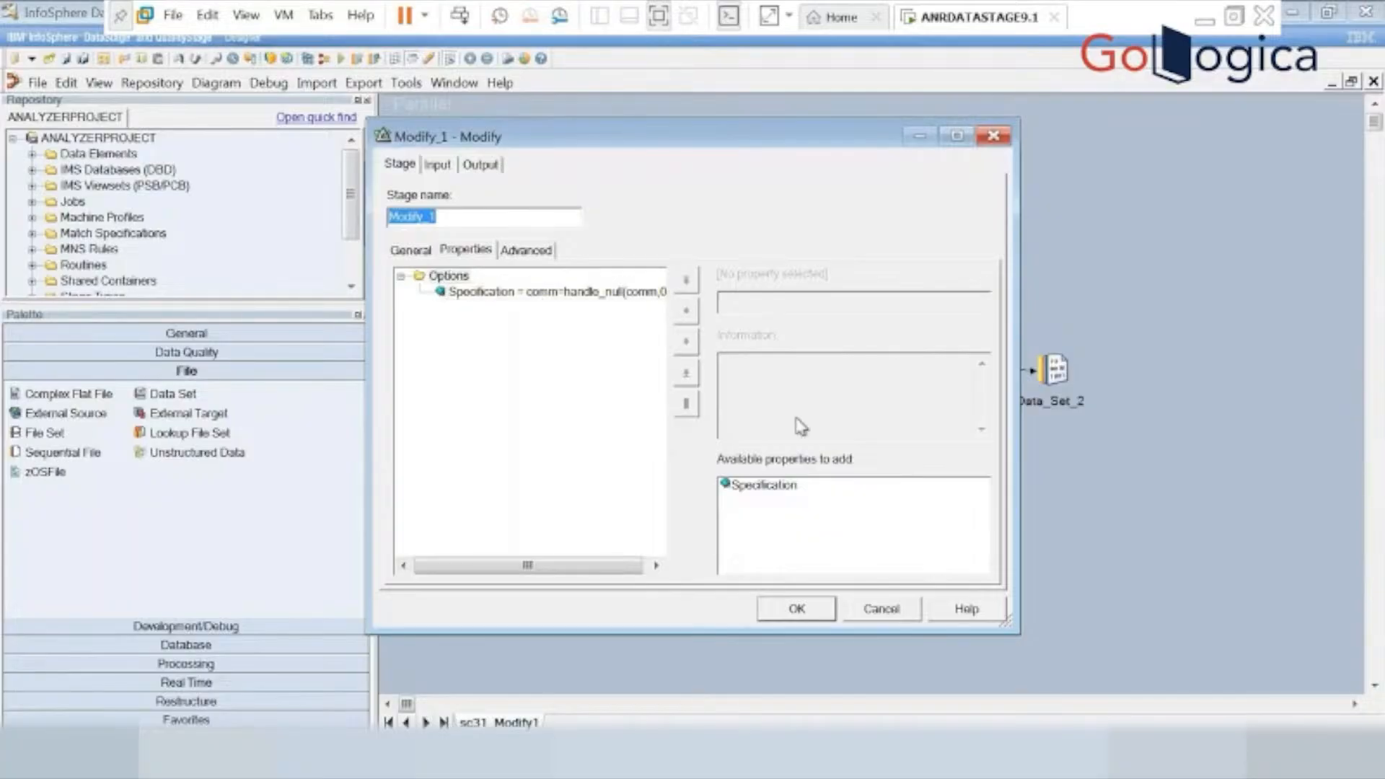
left_click(763, 496)
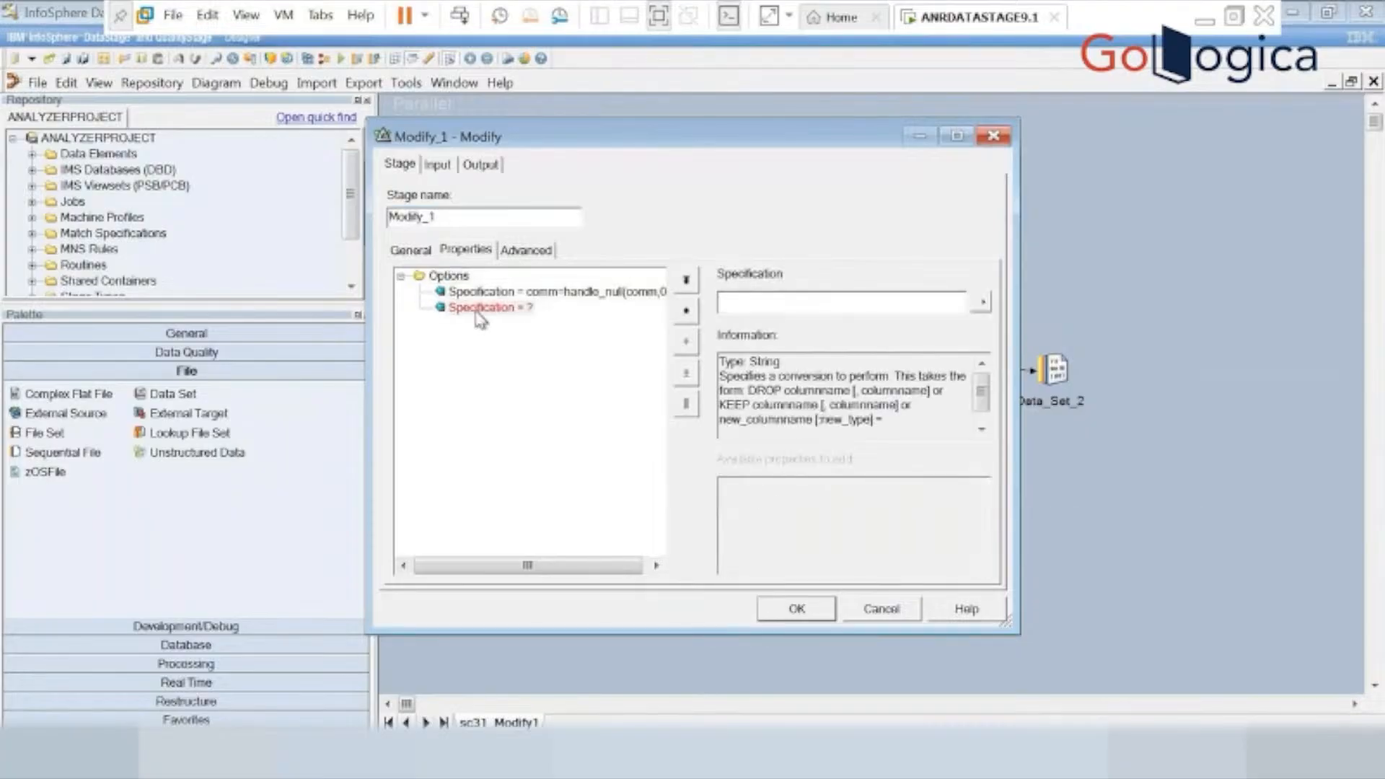
left_click(476, 311)
left_click(756, 300)
type("drop")
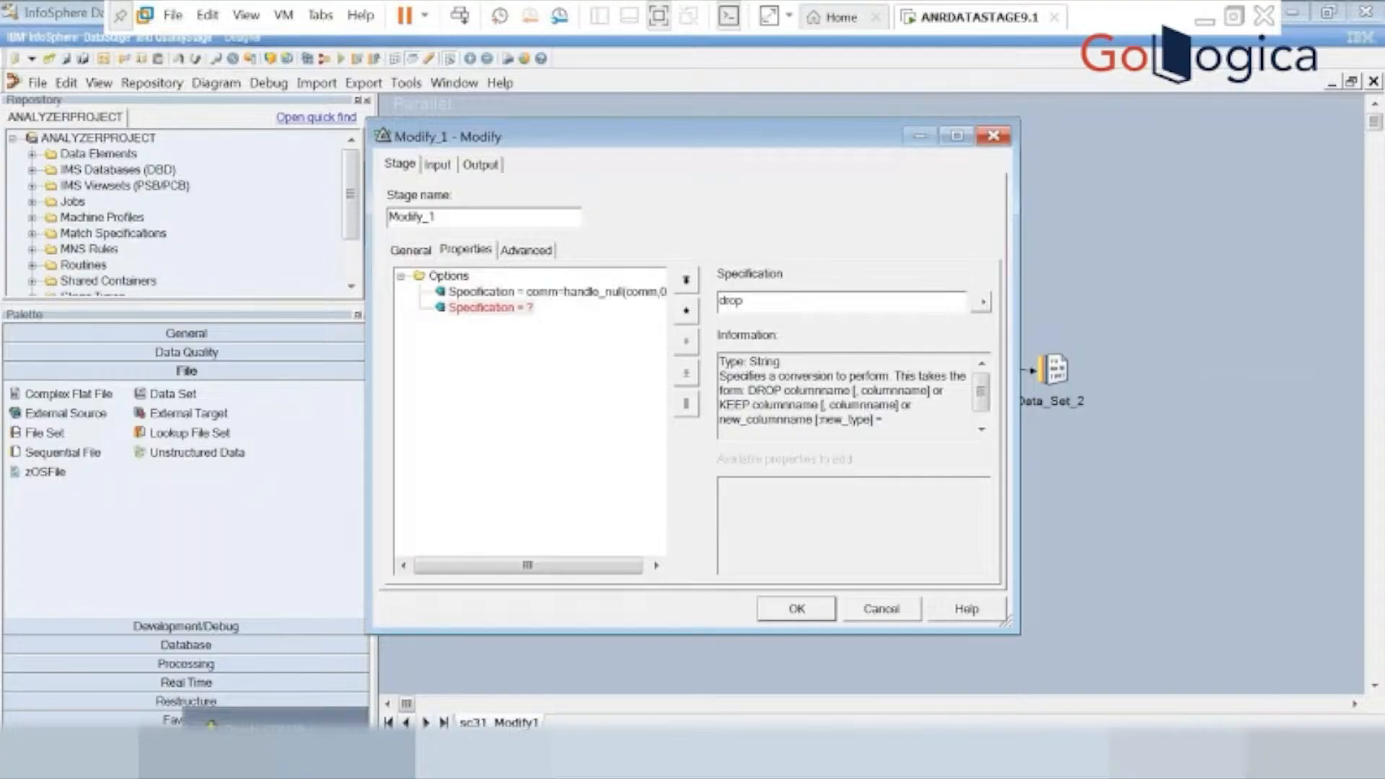
type("mgr")
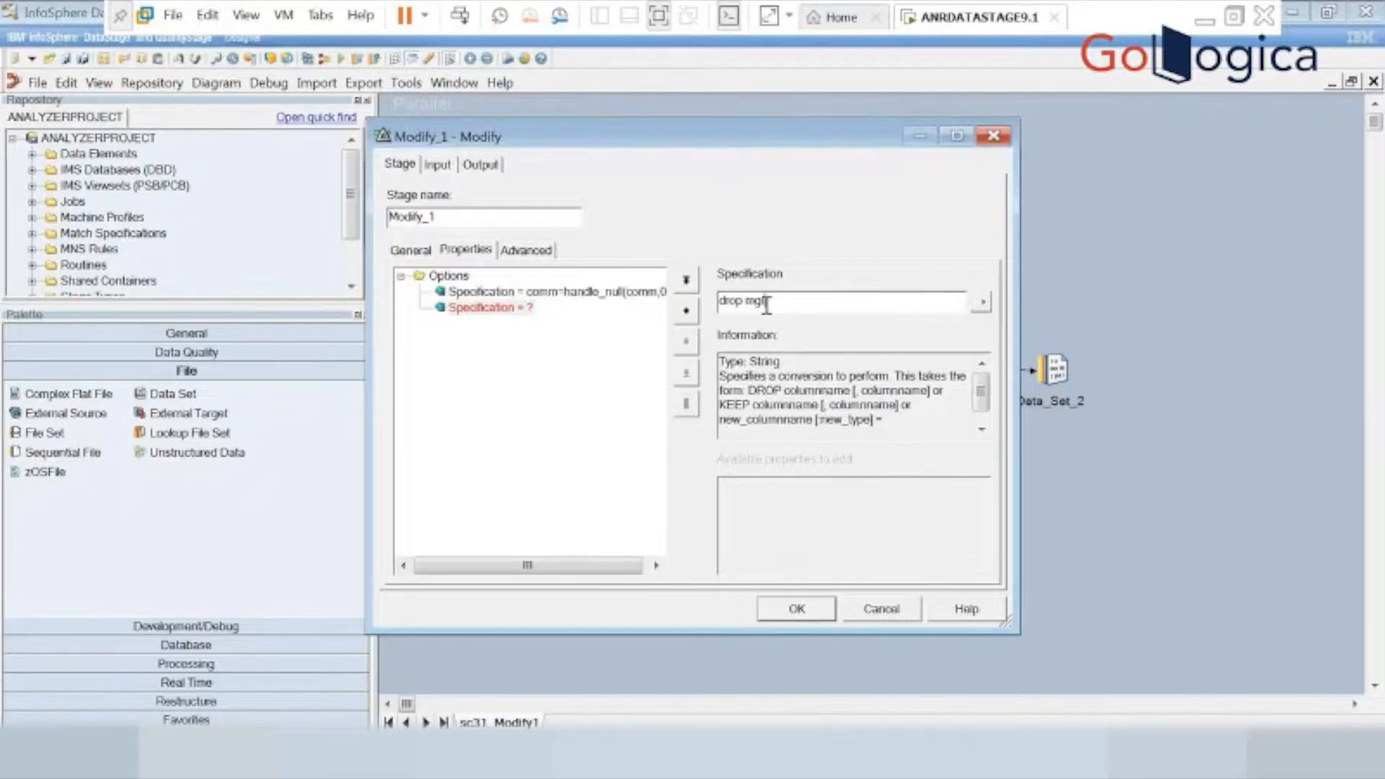
type(",")
left_click(489, 308)
left_click(482, 291)
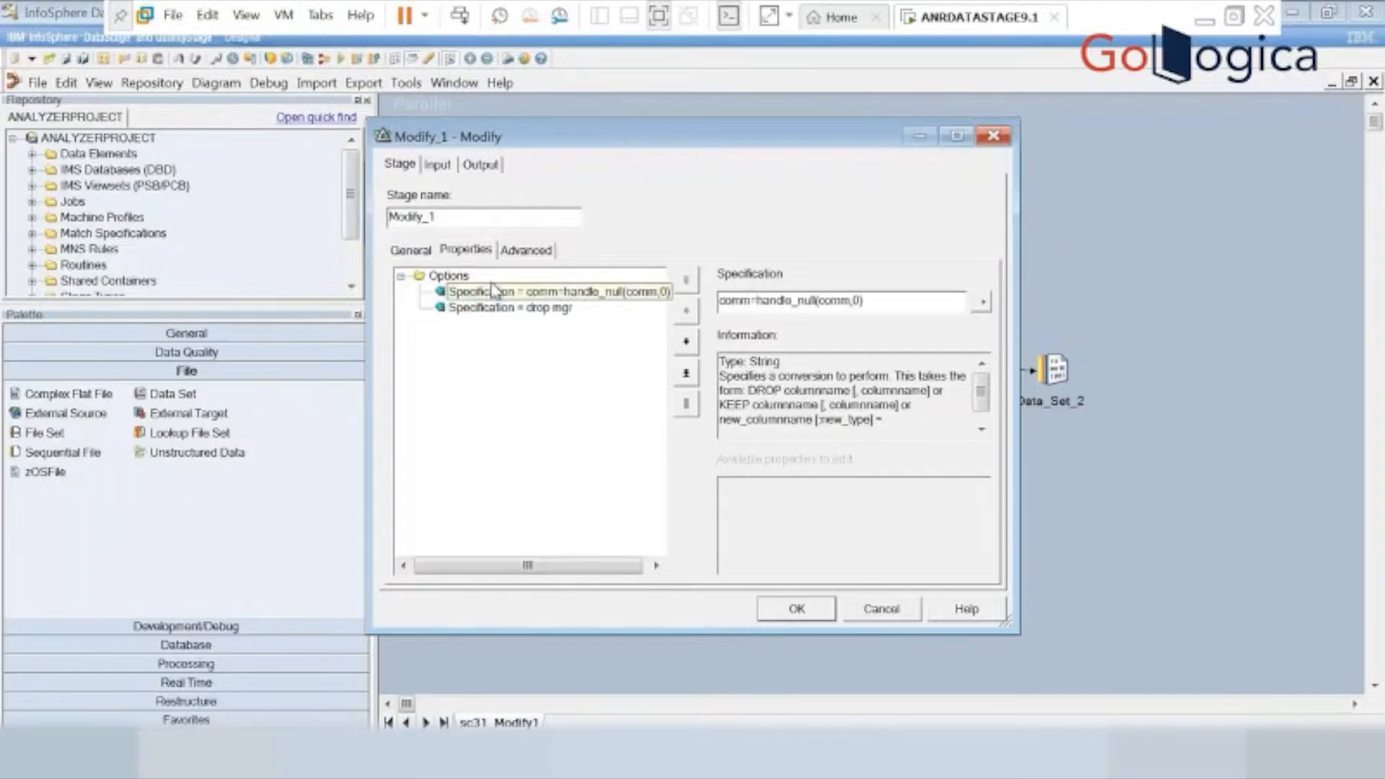
Add a third Specification property to the options of the Modify_1 stage.
left_click(444, 274)
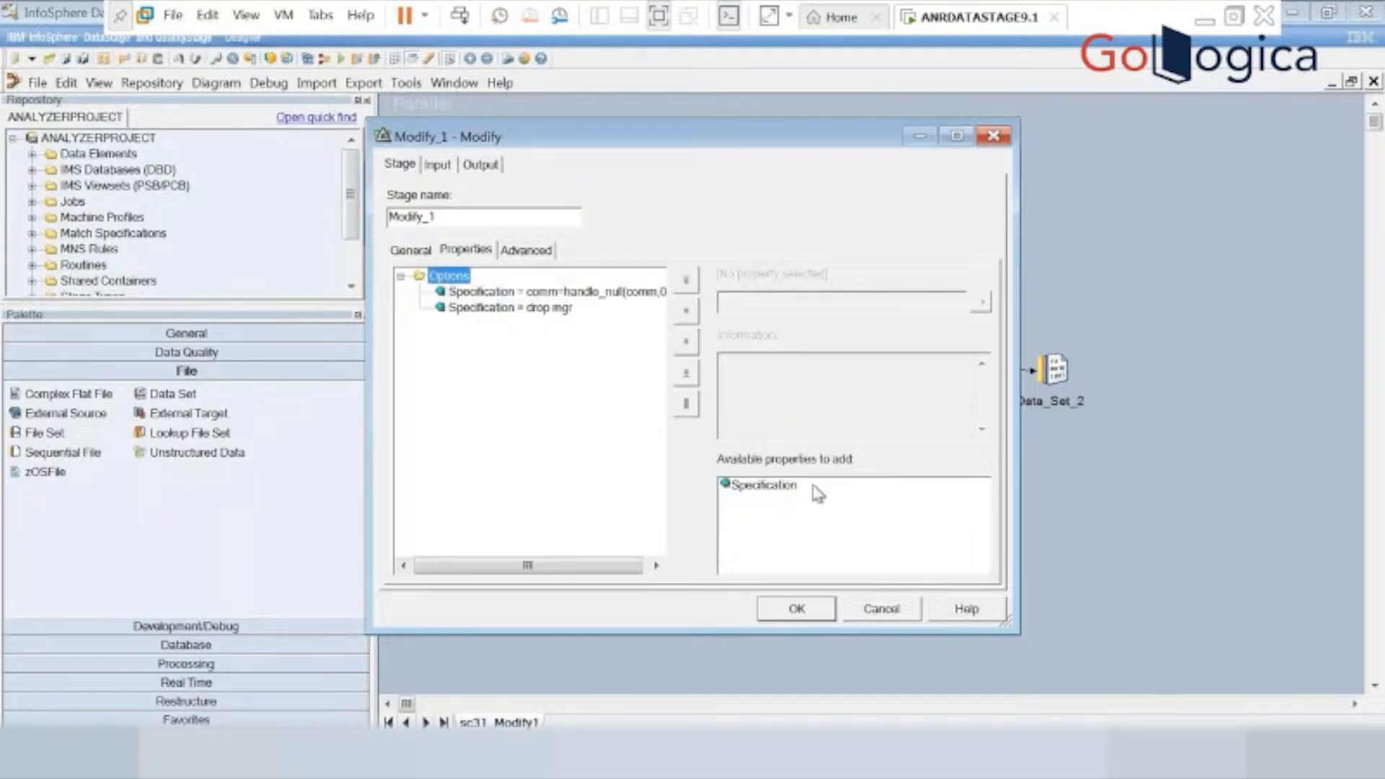
left_click(761, 490)
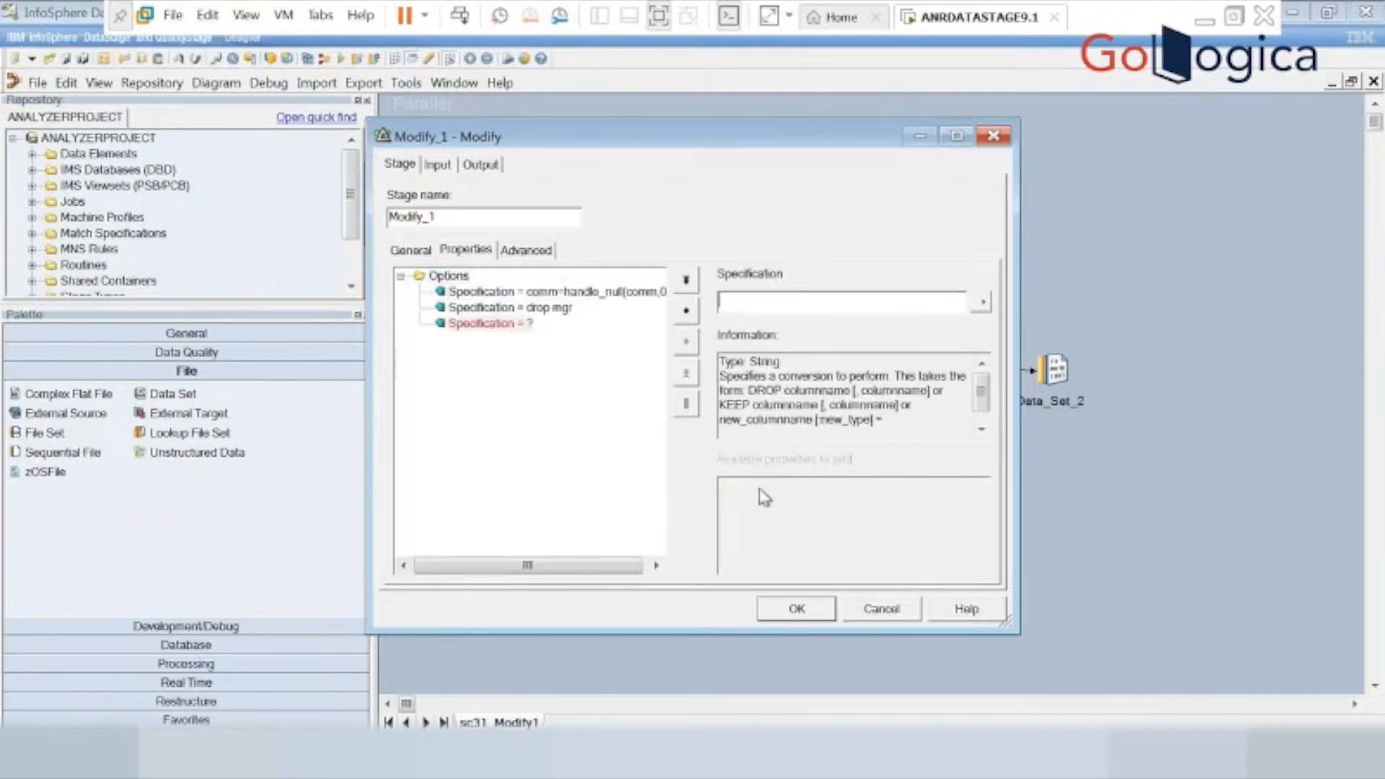
left_click(482, 324)
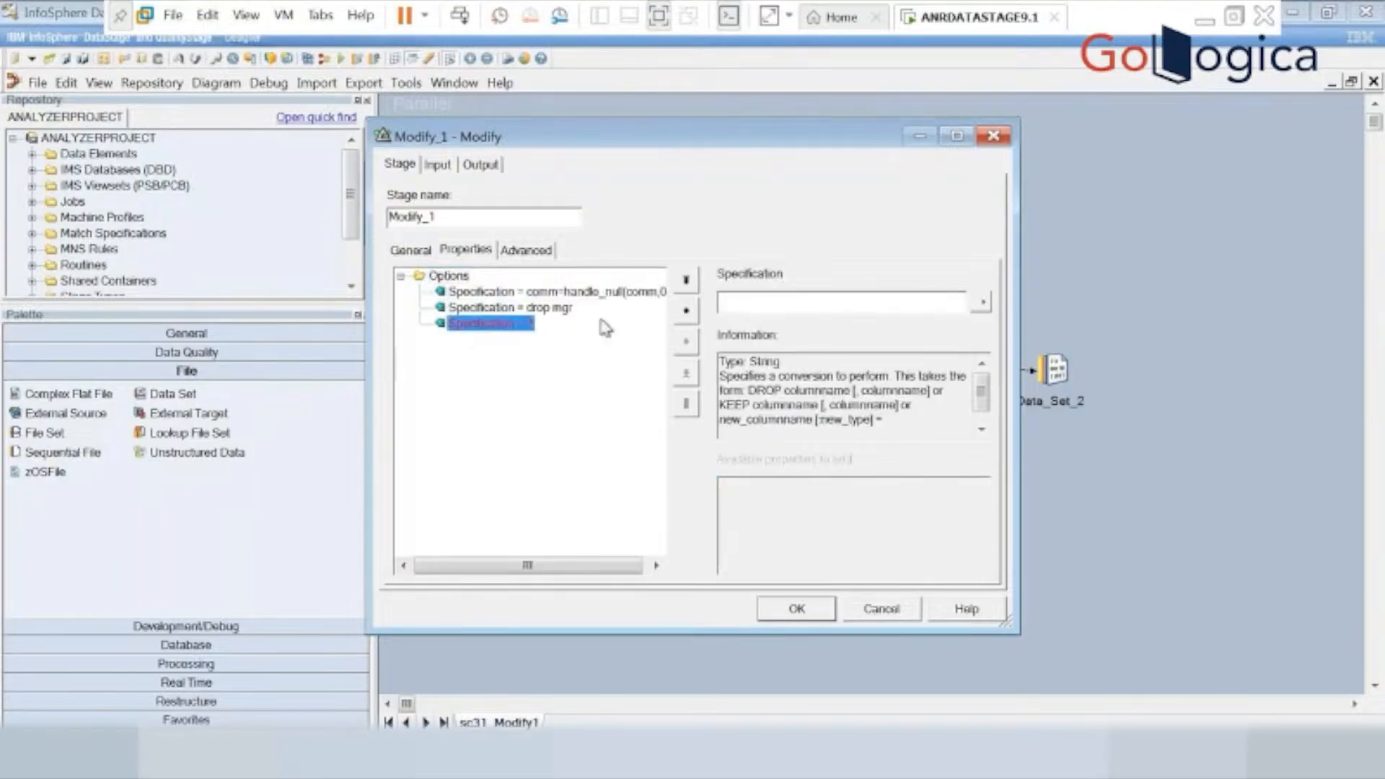
left_click(756, 300)
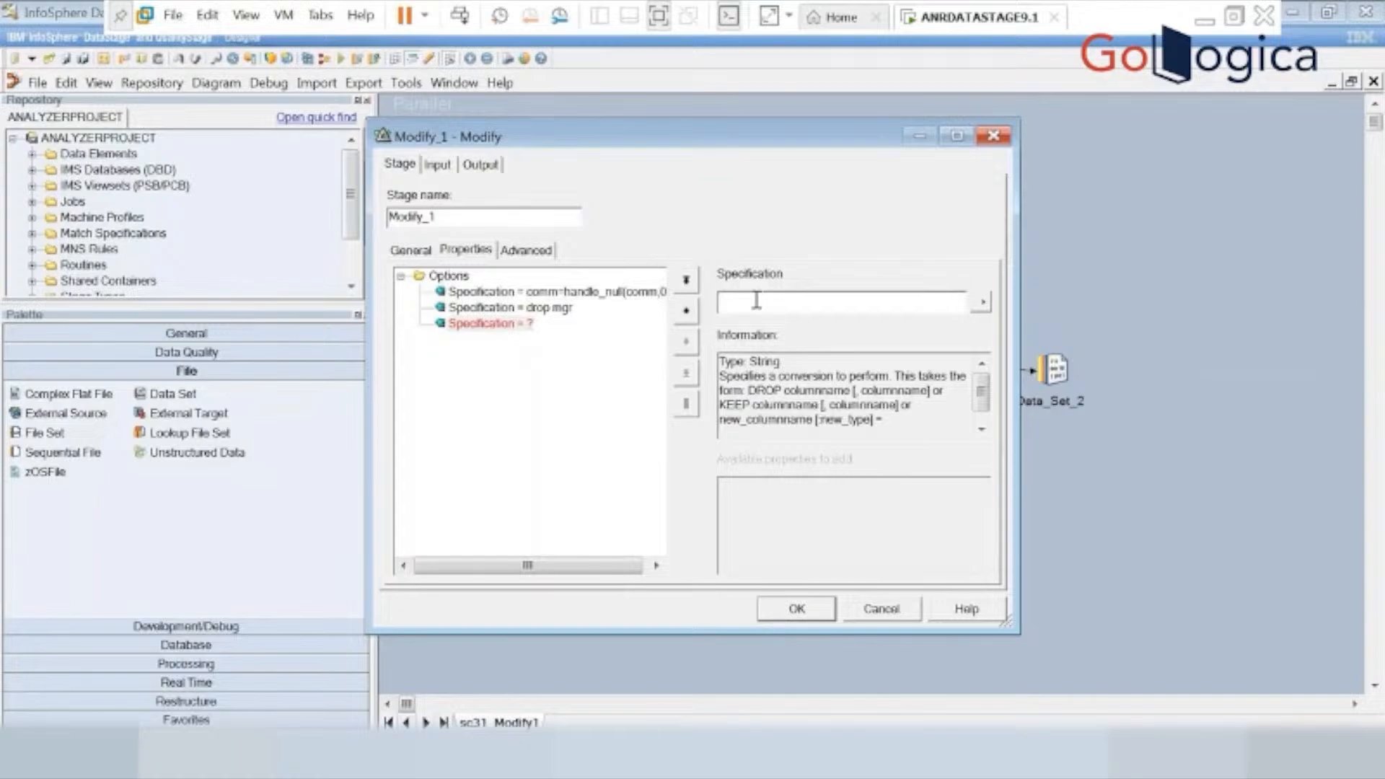
left_click(491, 325)
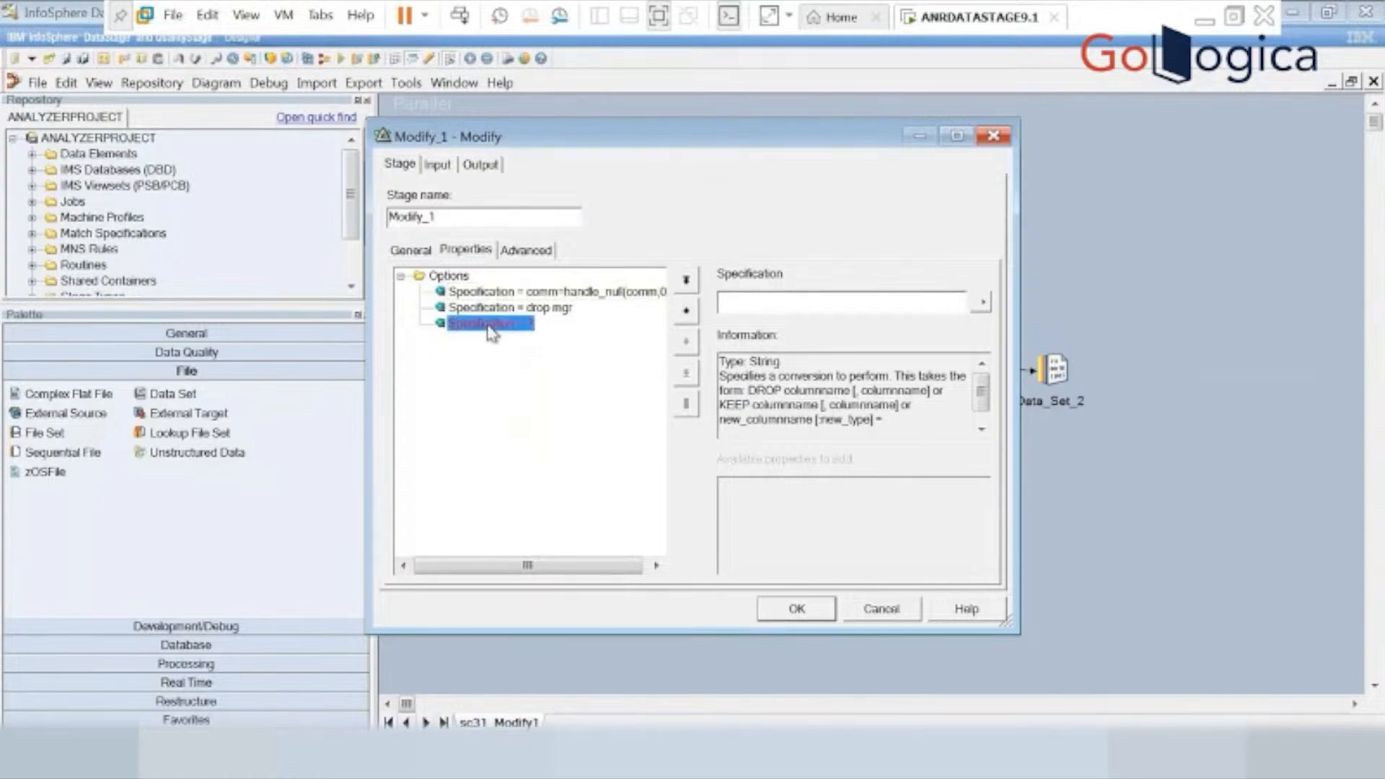
Set the new third Specification of Modify_1 to hiredate=date_from_timestamp(hiredate).
left_click(750, 297)
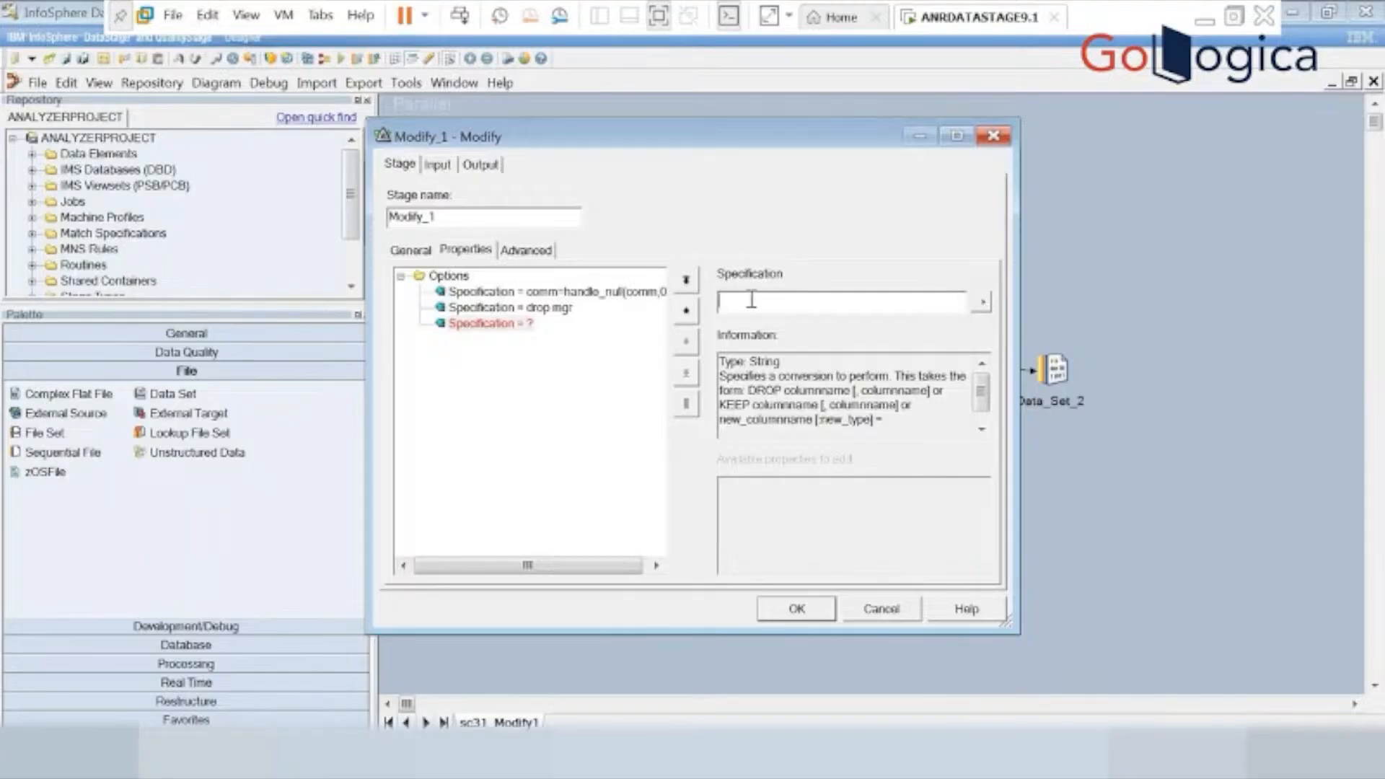
type("hi")
left_click(350, 595)
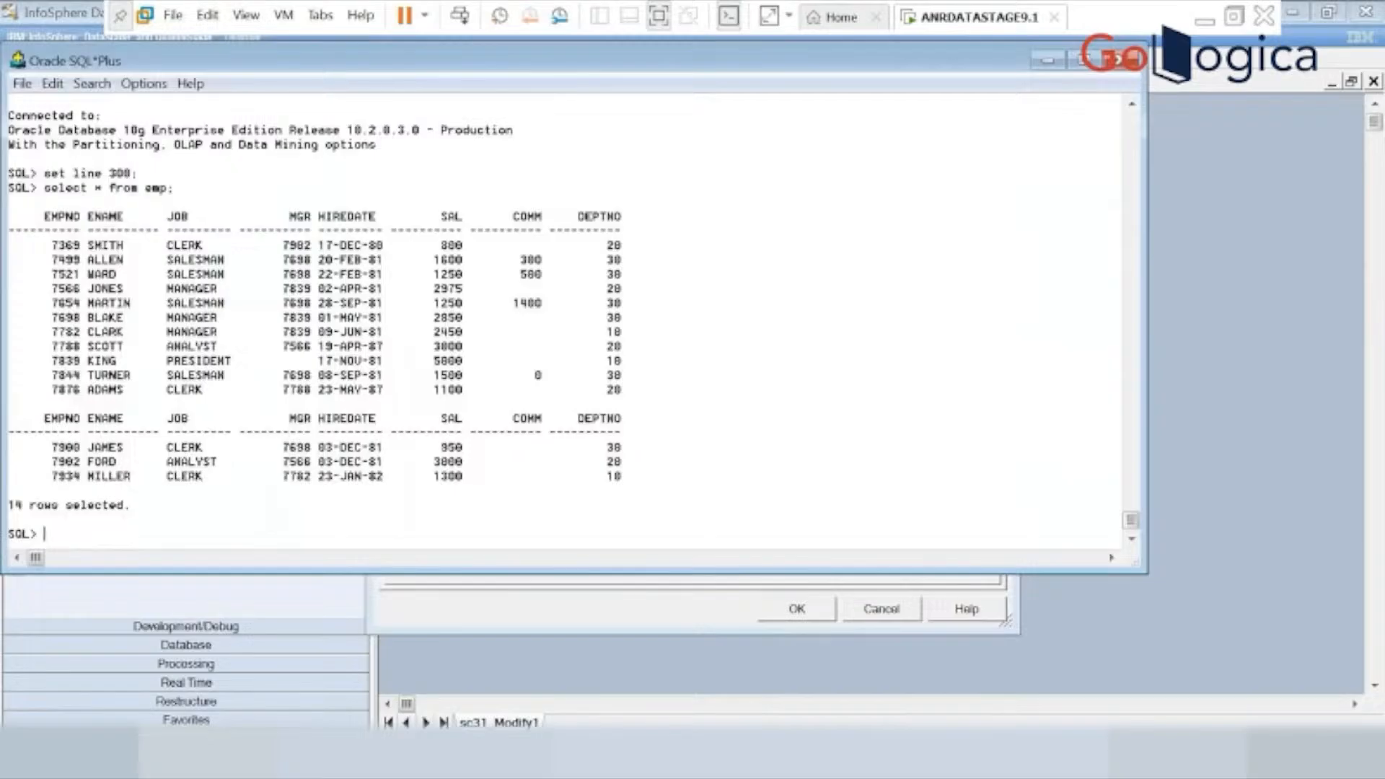
key("alt+Tab")
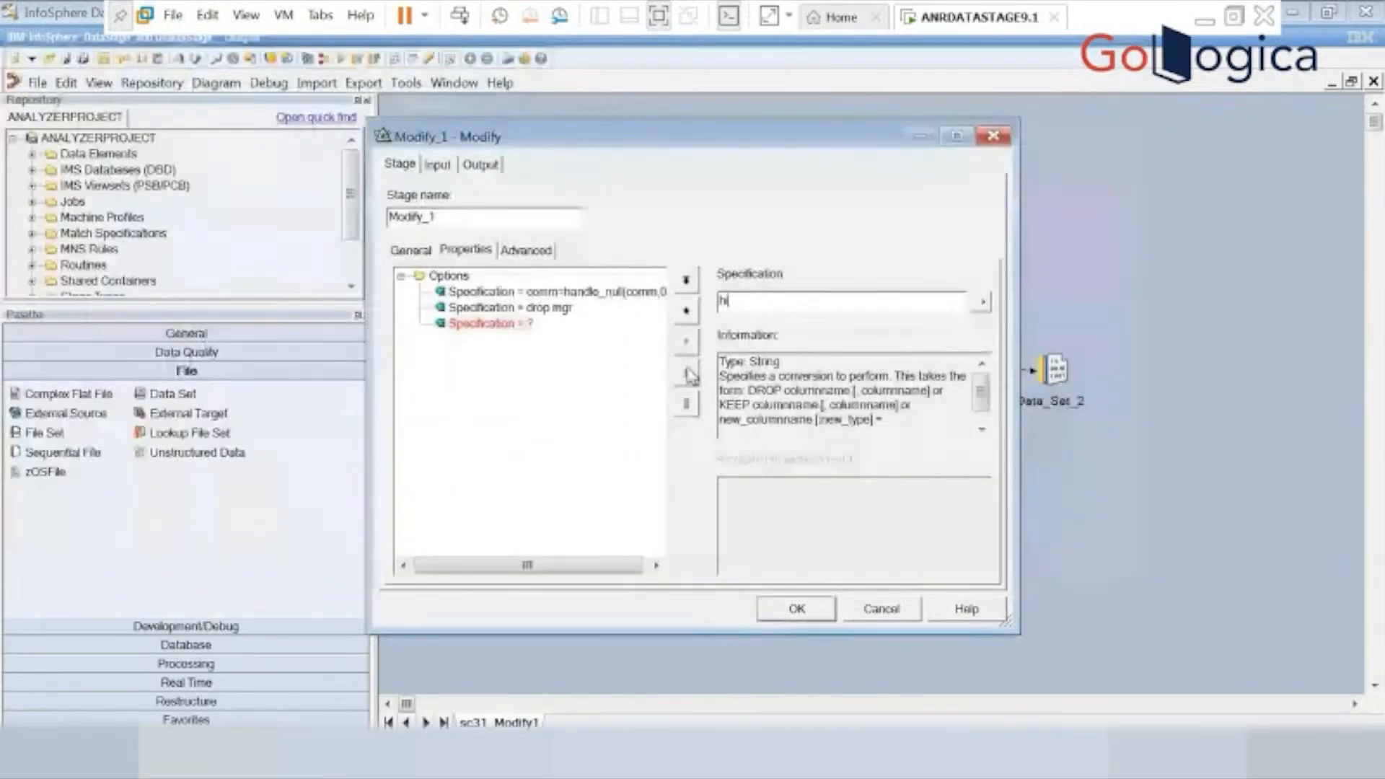
type("redat")
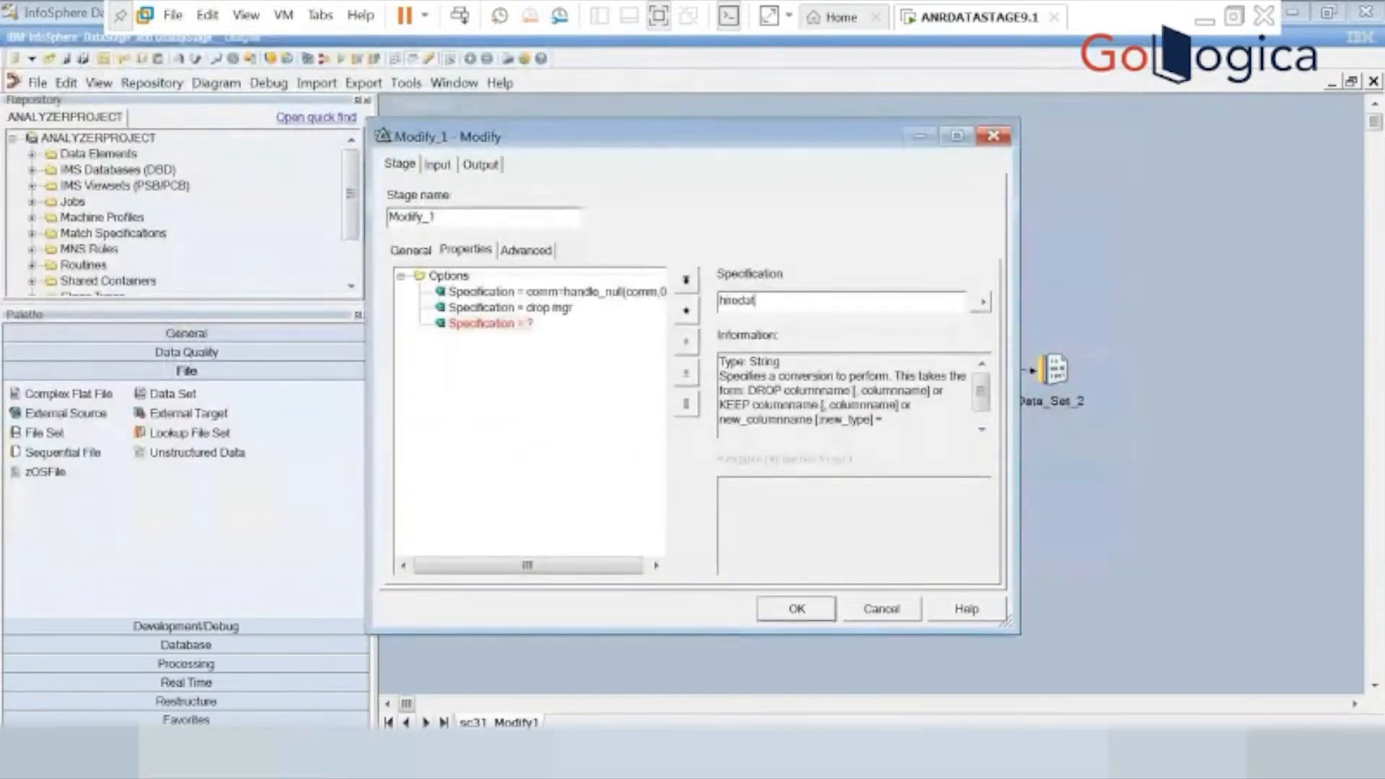
type("e=")
type("date_from")
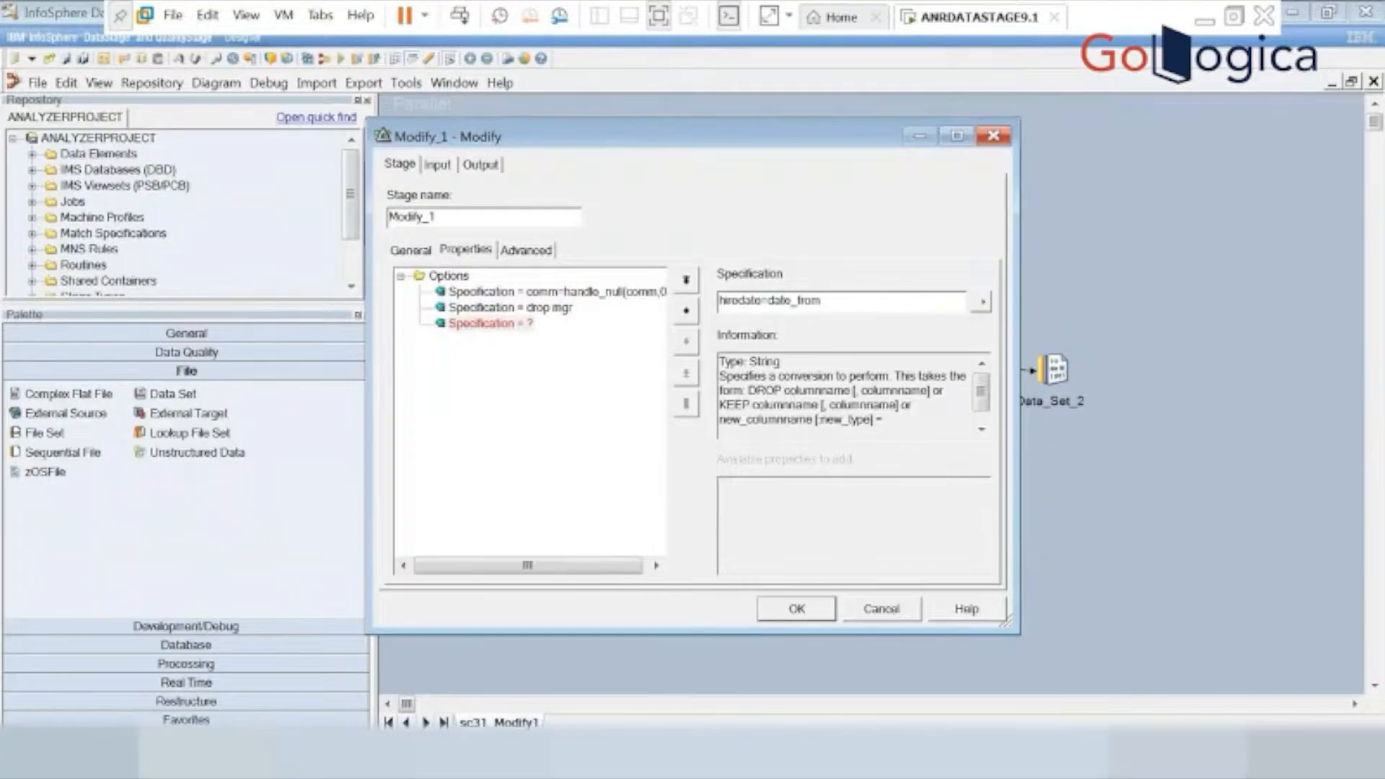
type("_")
type("timestam")
type("p")
type("*")
key("BackSpace")
type("(")
type("hi")
type("ro")
type("date")
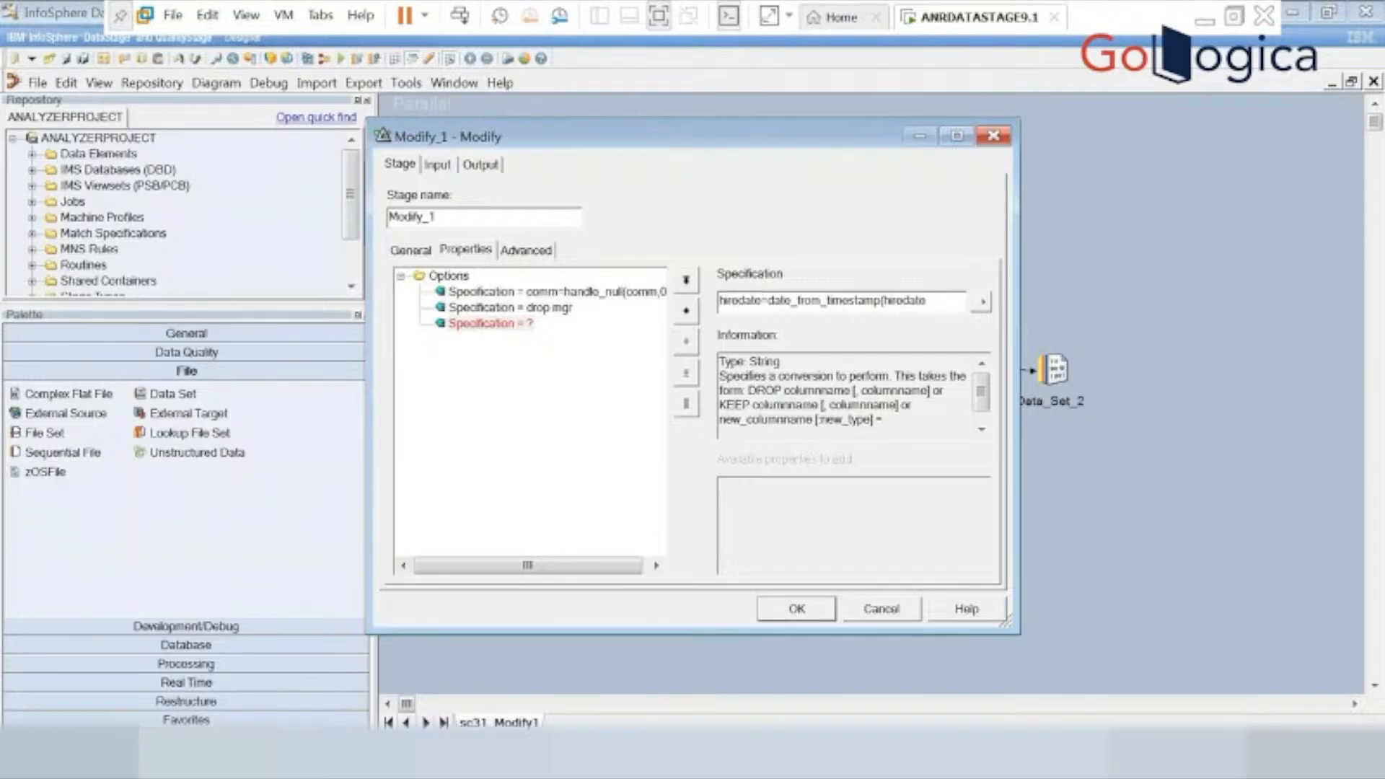
type(")")
left_click(519, 369)
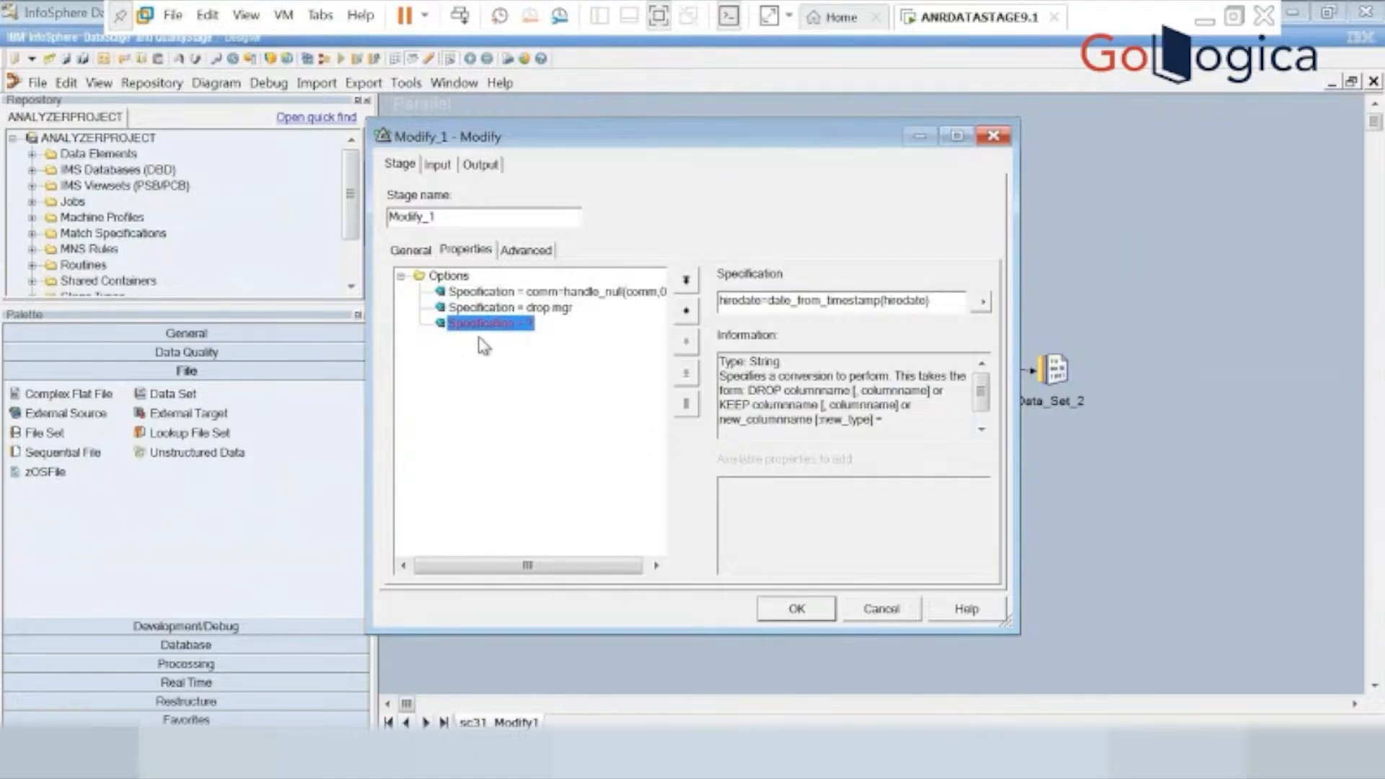
Add a fourth Specification property to the Modify_1 stage with the value sal=salary.
left_click(434, 282)
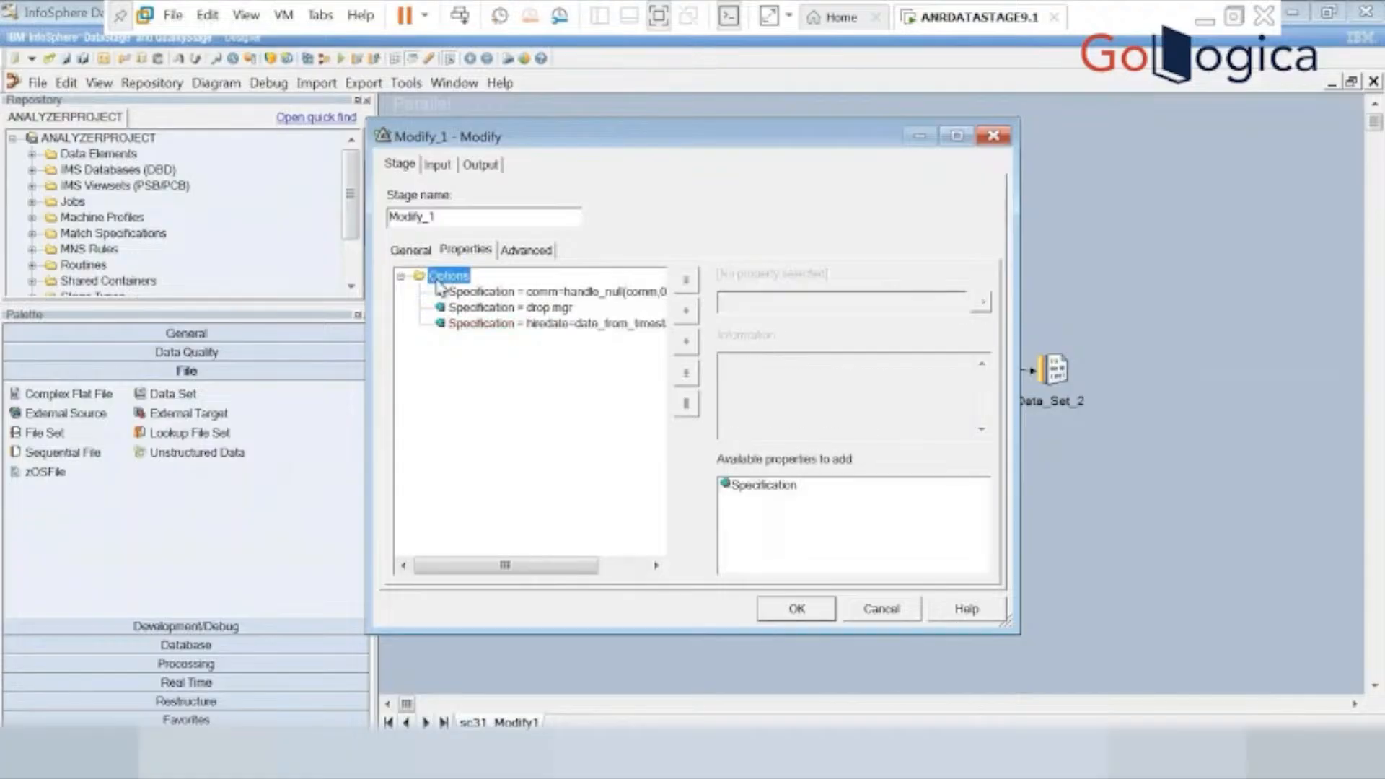
left_click(750, 490)
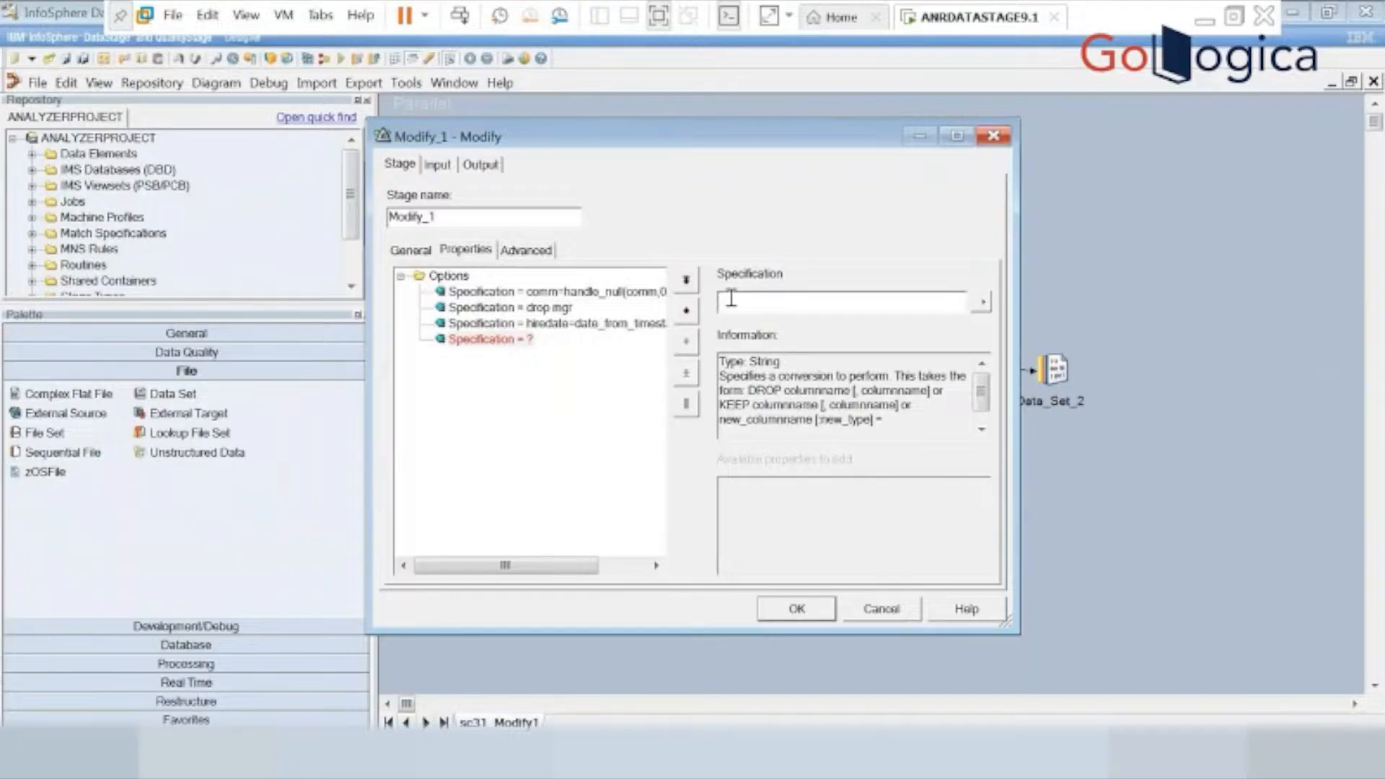
key("alt+Tab")
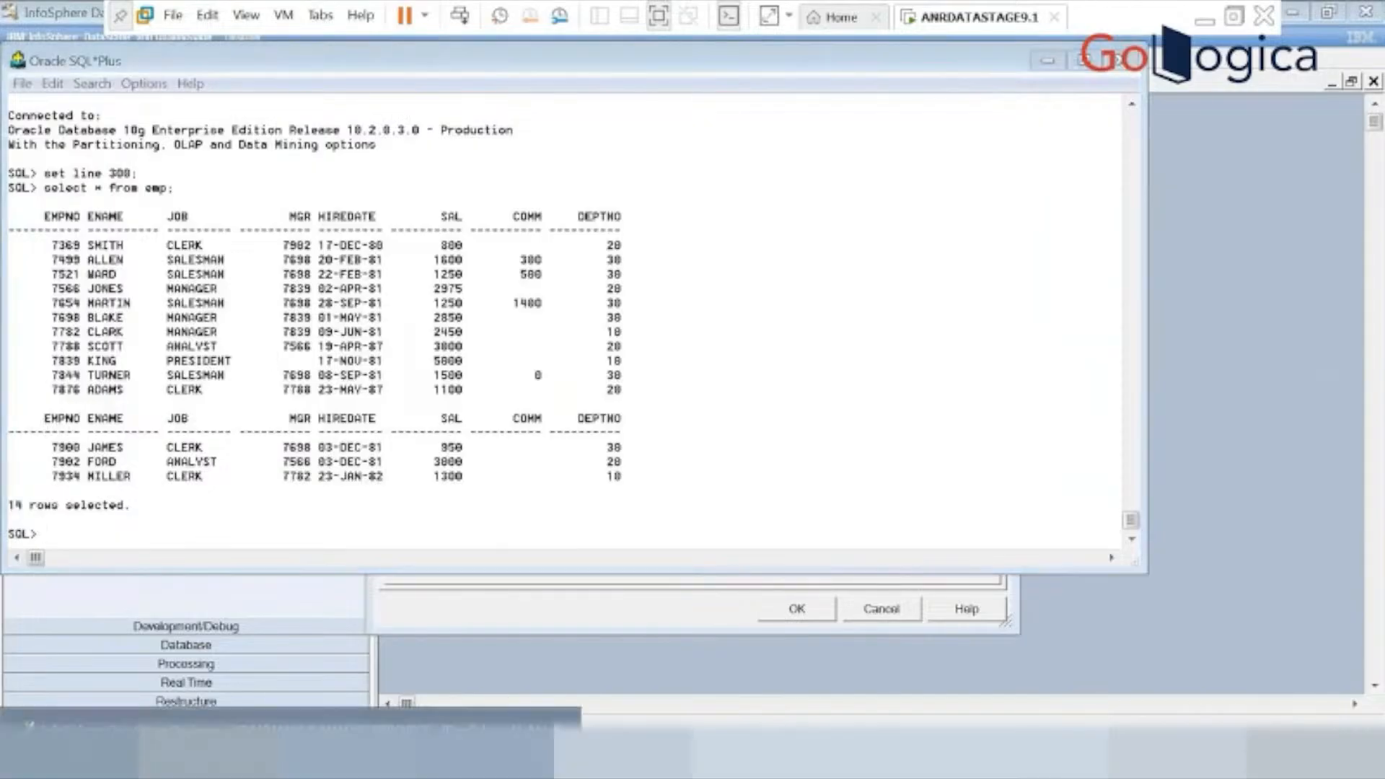
left_click(289, 754)
type("sql")
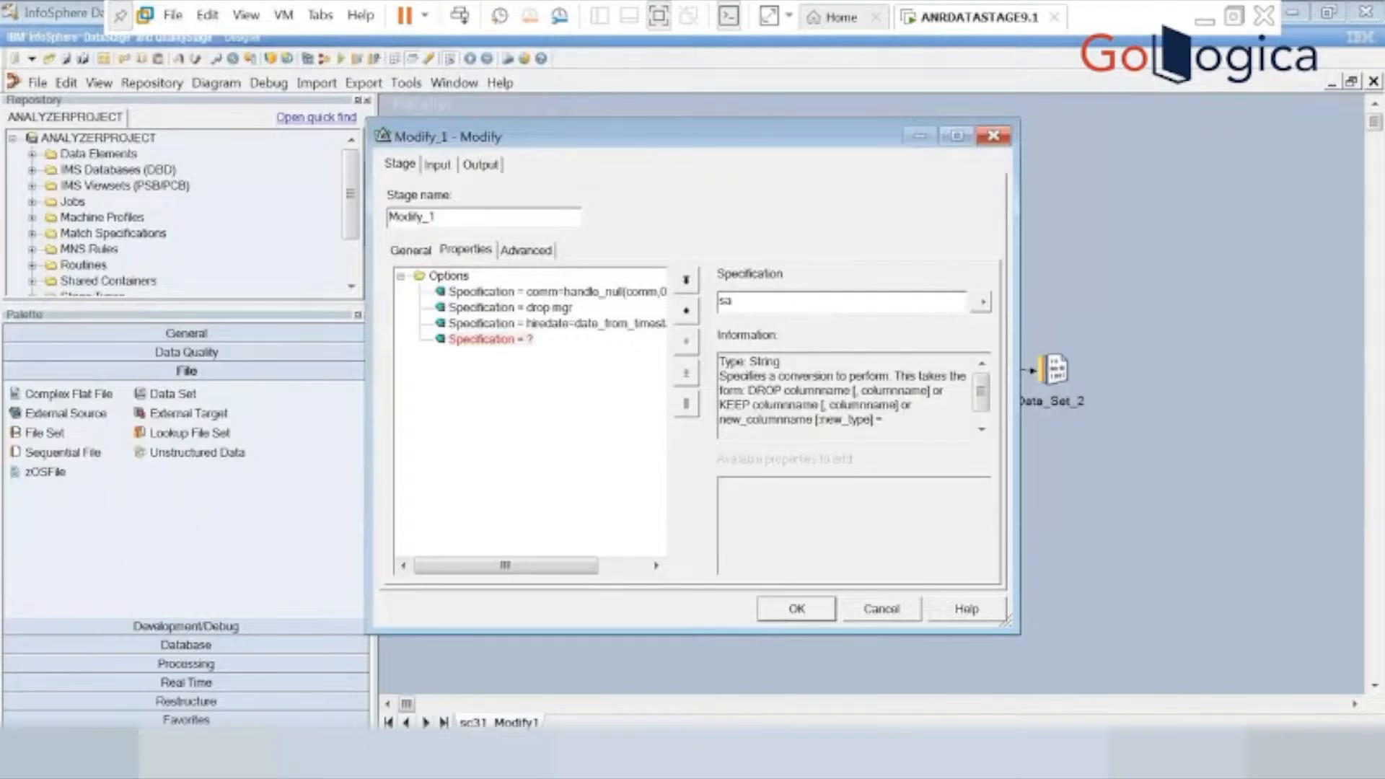
type("=salary")
Delete the MGR column from the output columns of the Modify_1 stage and confirm the deletion.
left_click(479, 165)
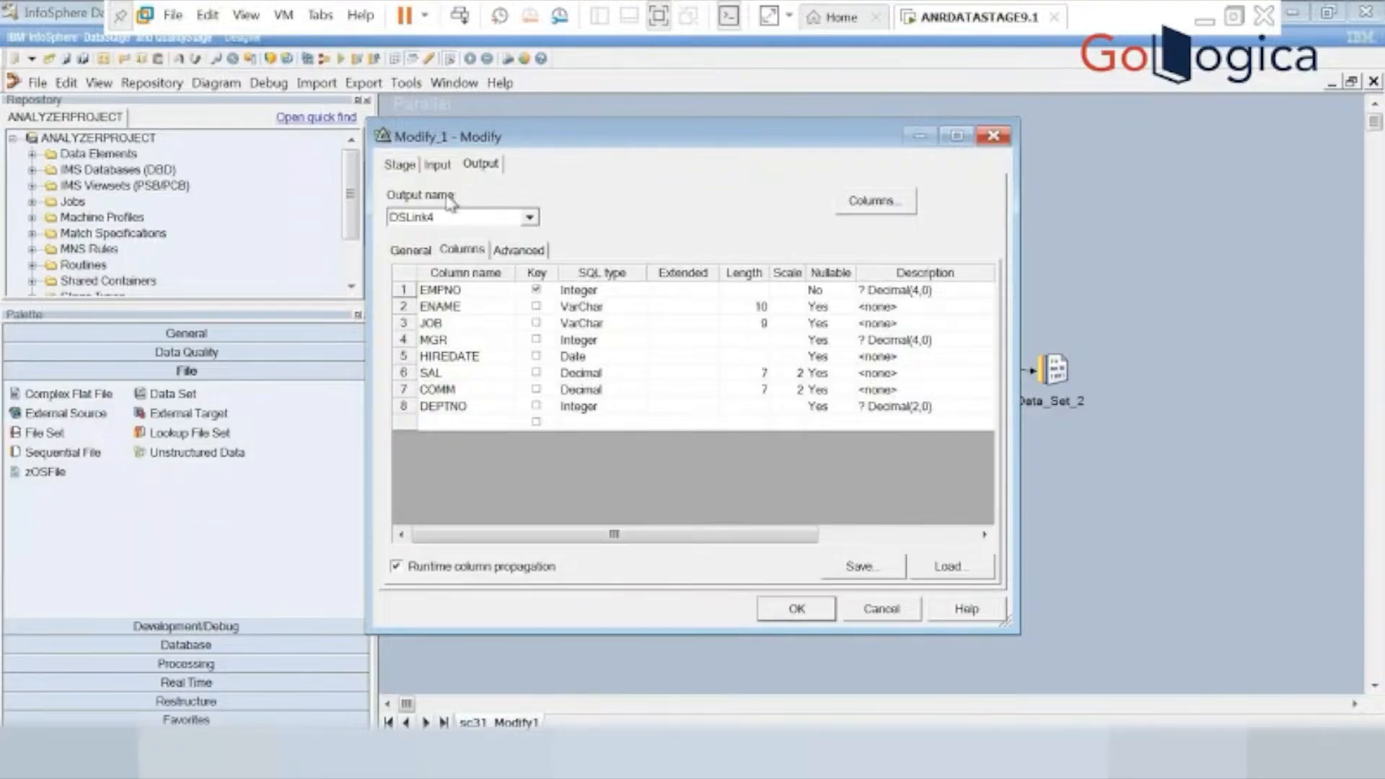
left_click(436, 341)
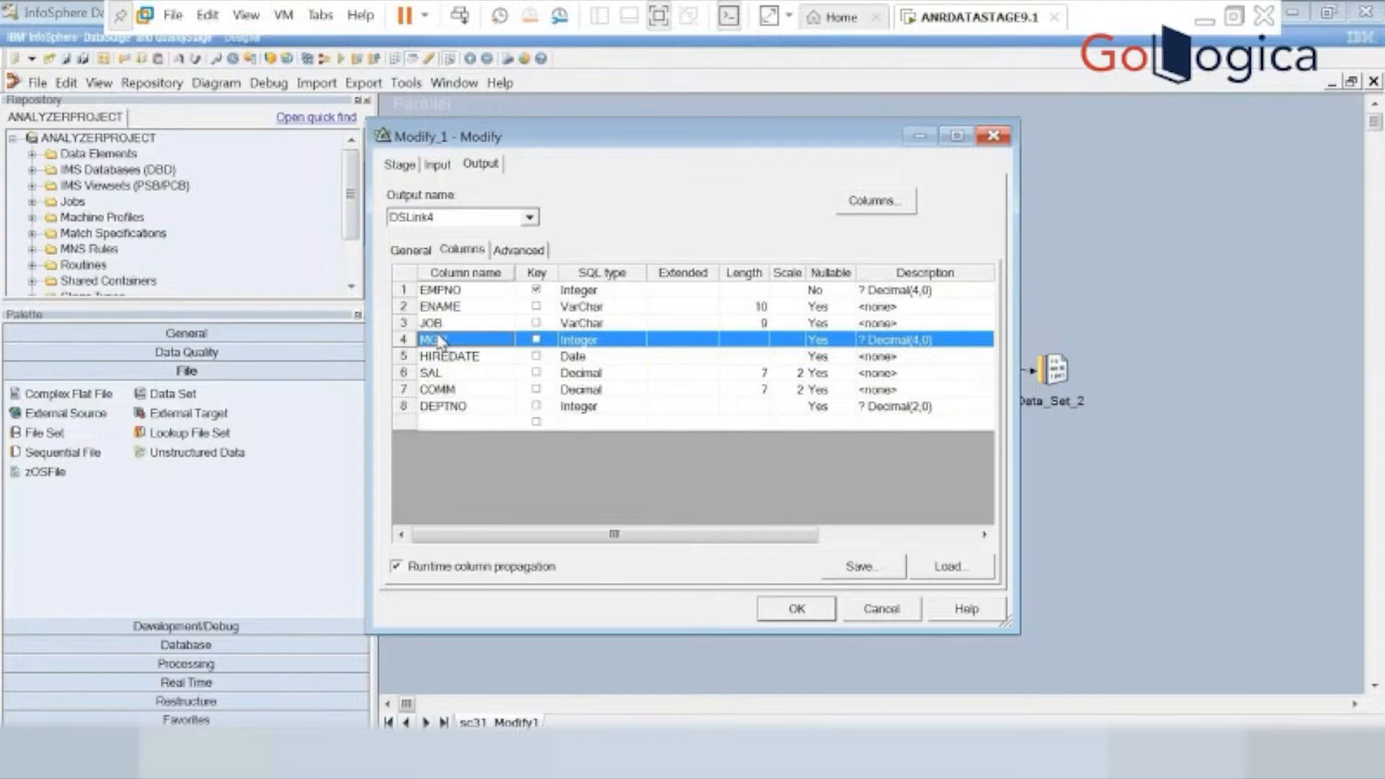
left_click(404, 168)
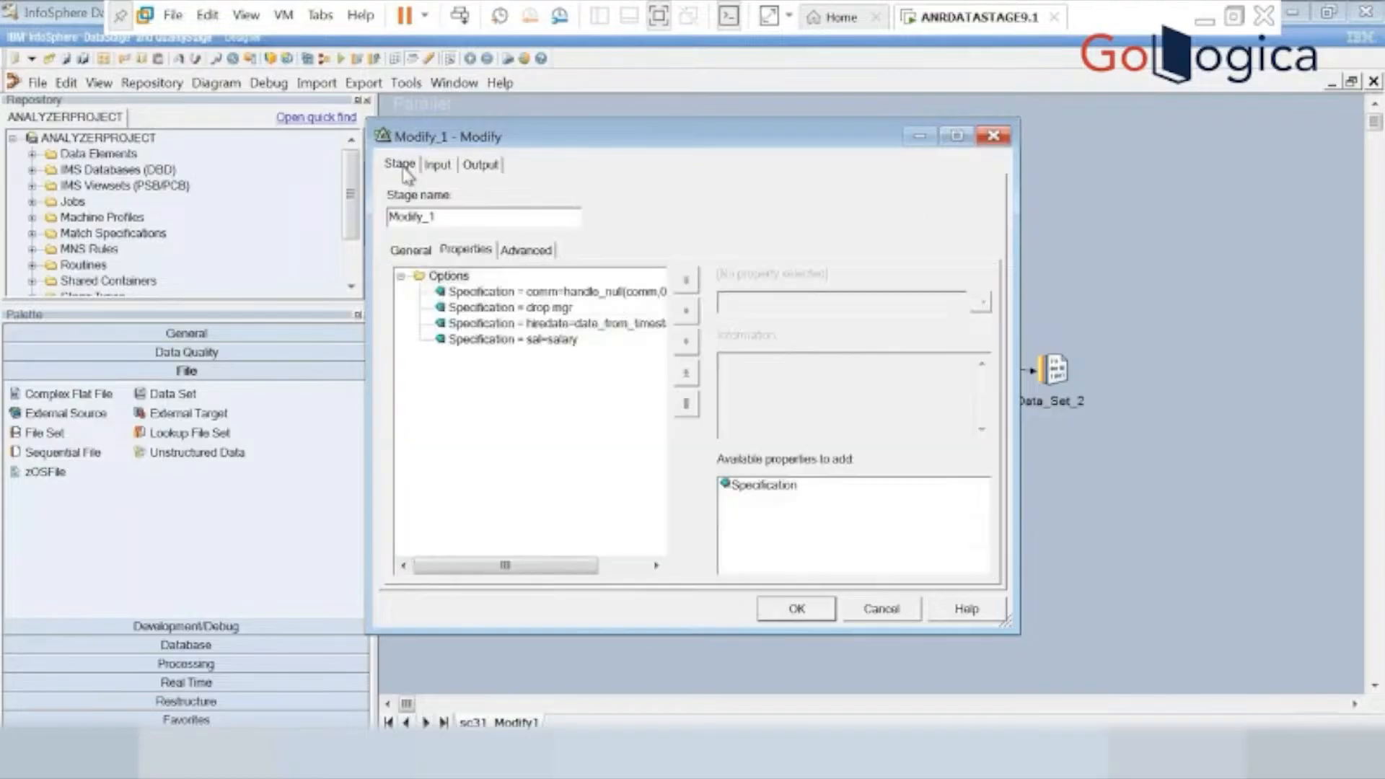
left_click(606, 293)
left_click(482, 167)
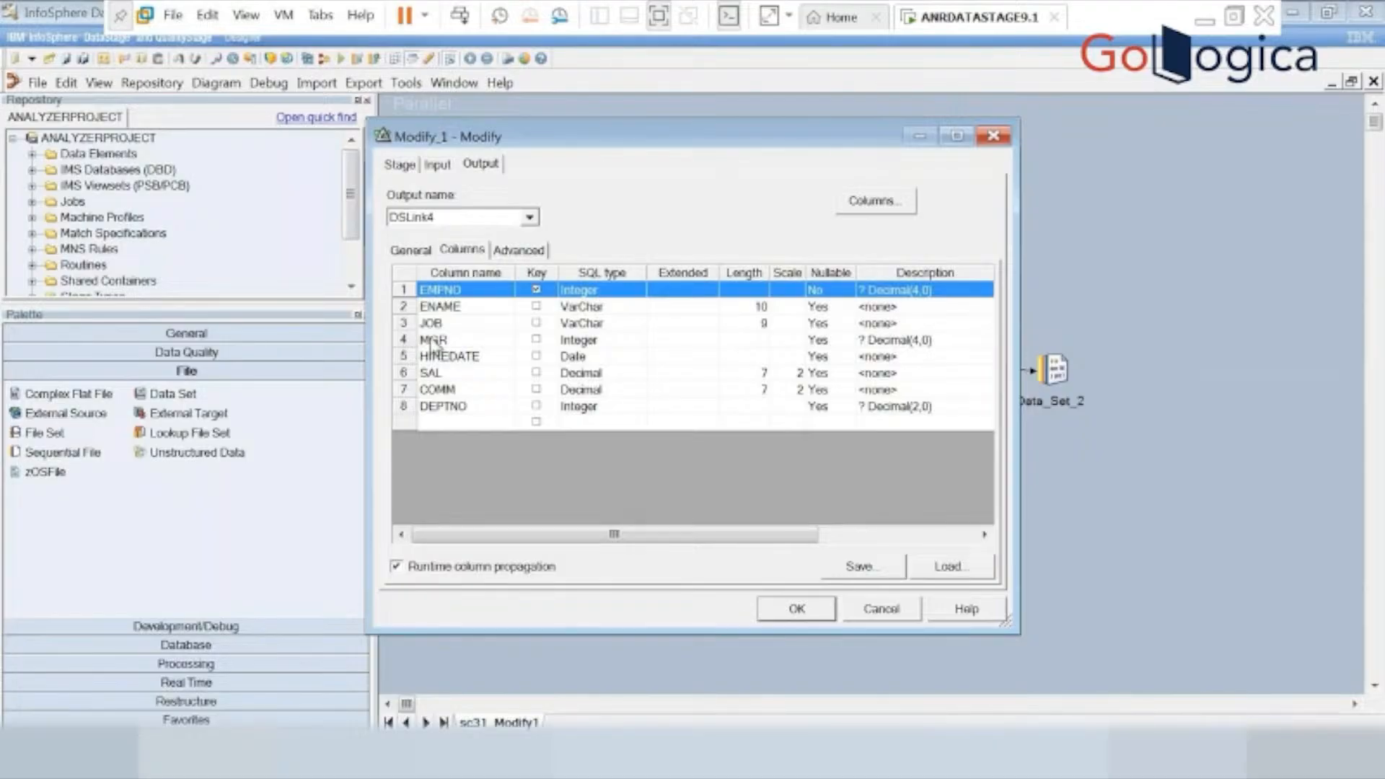
left_click(433, 340)
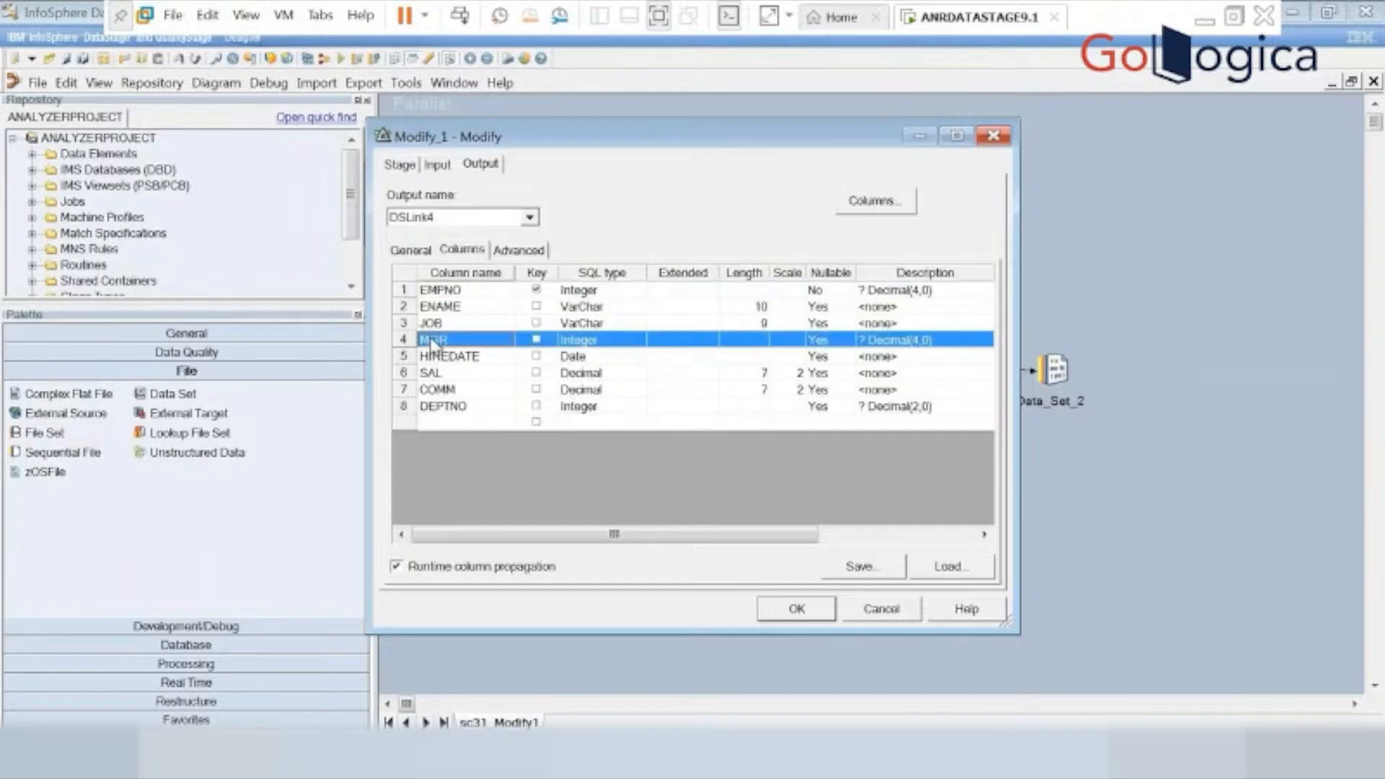
right_click(433, 345)
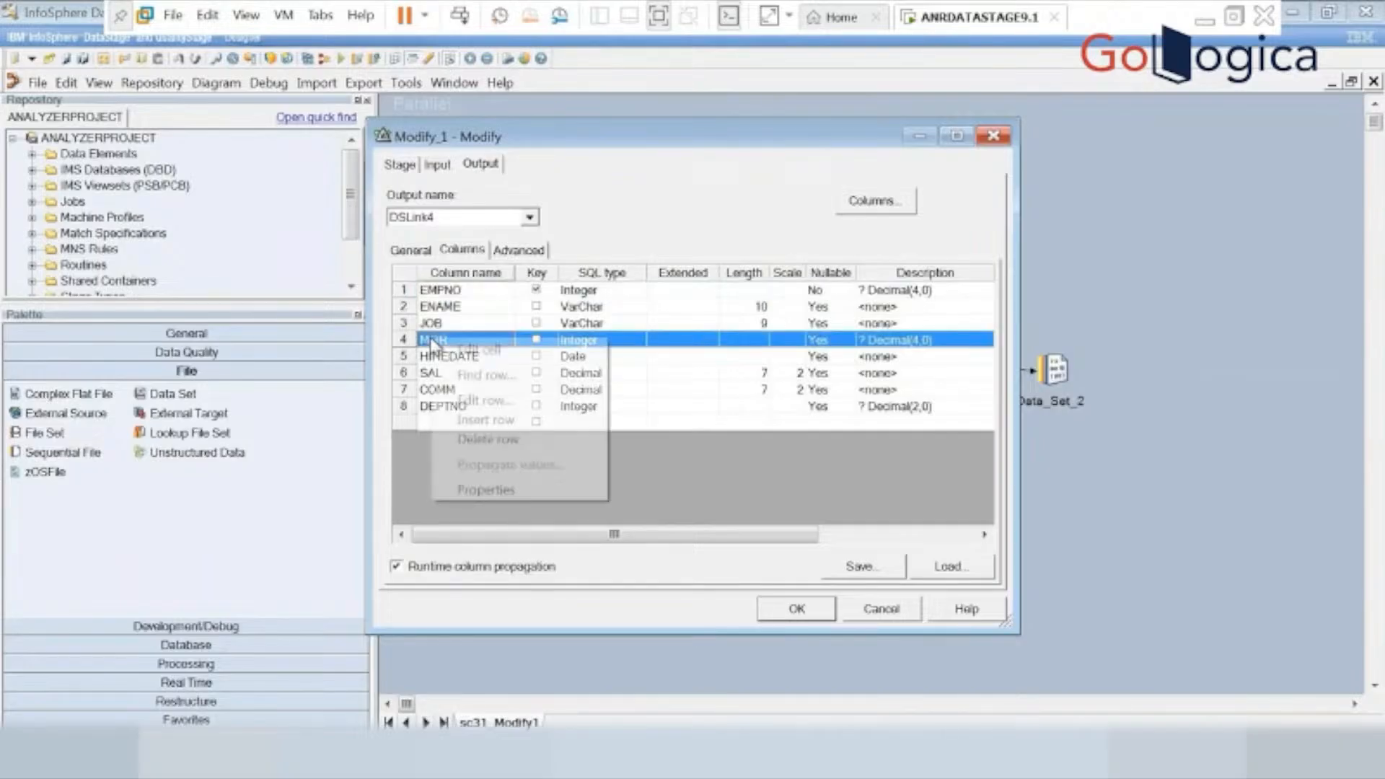
left_click(487, 438)
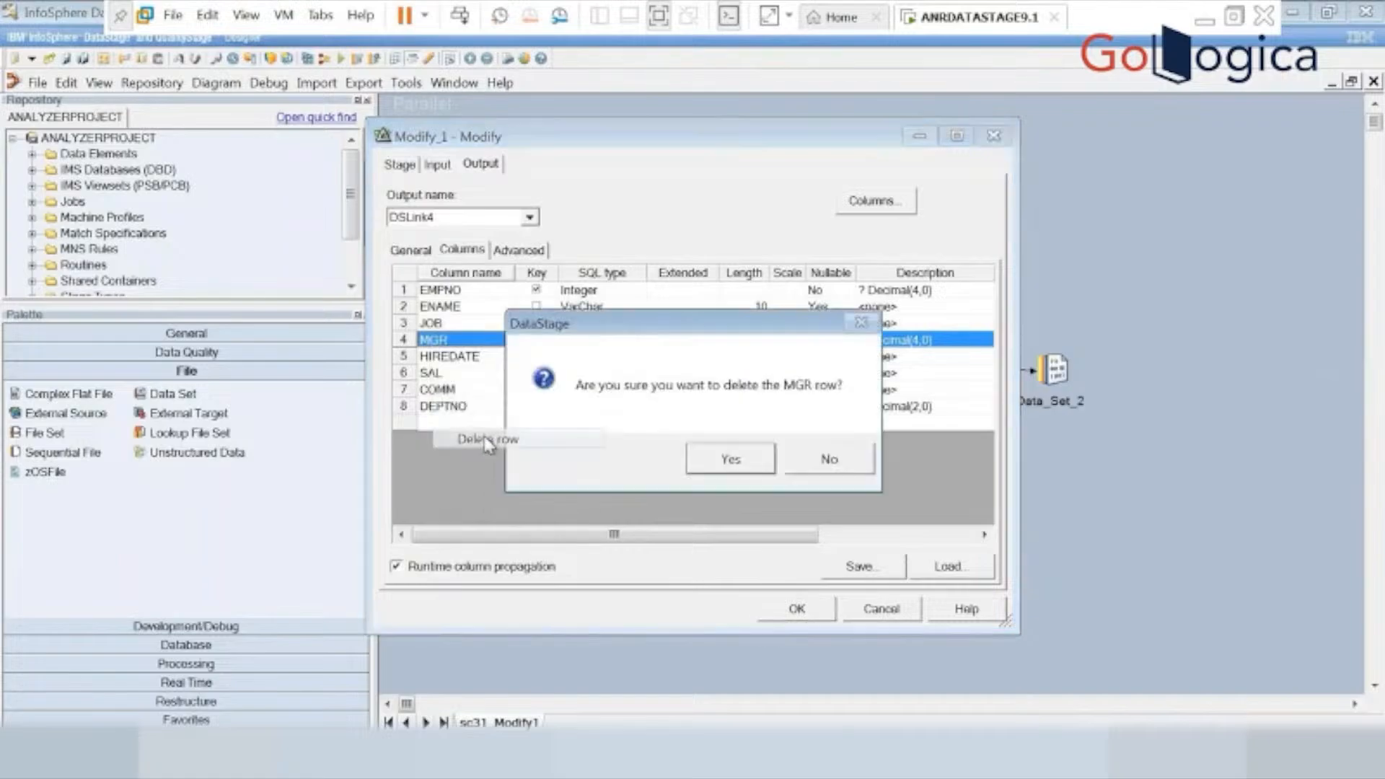
left_click(729, 460)
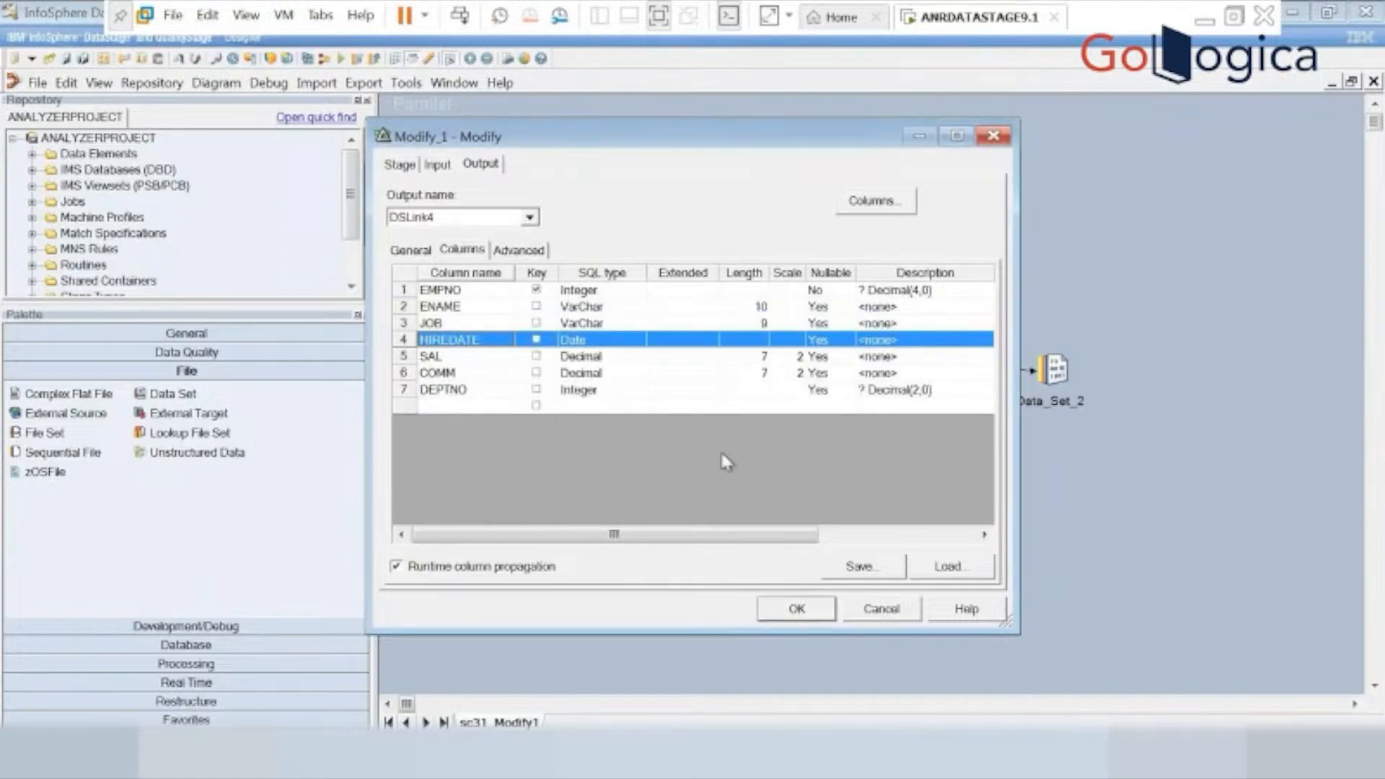
right_click(432, 358)
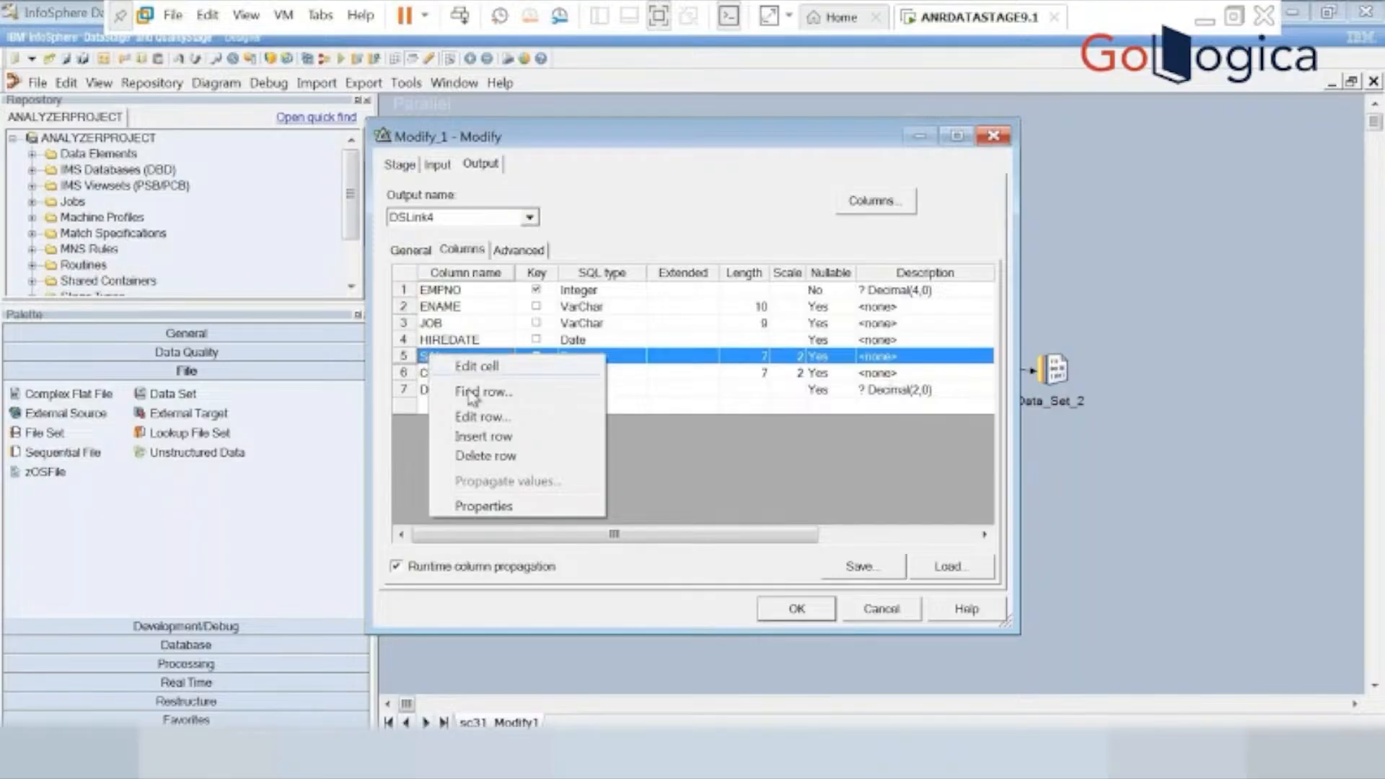
left_click(472, 416)
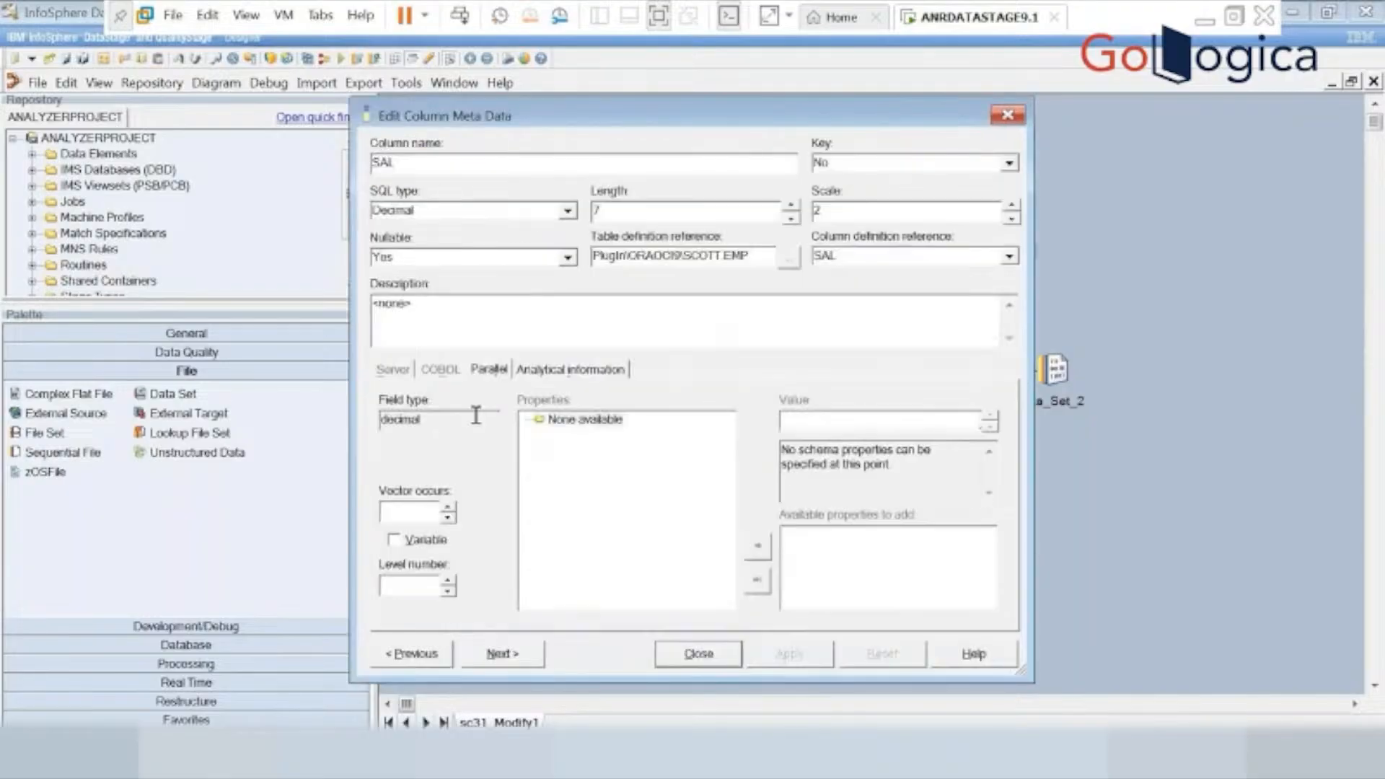
left_click(412, 168)
key("BackSpace")
key("BackSpace")
key("BackSpace")
type("salary")
key("BackSpace")
key("BackSpace")
key("BackSpace")
key("BackSpace")
key("BackSpace")
key("BackSpace")
type("SAL")
key("Return")
left_click(689, 654)
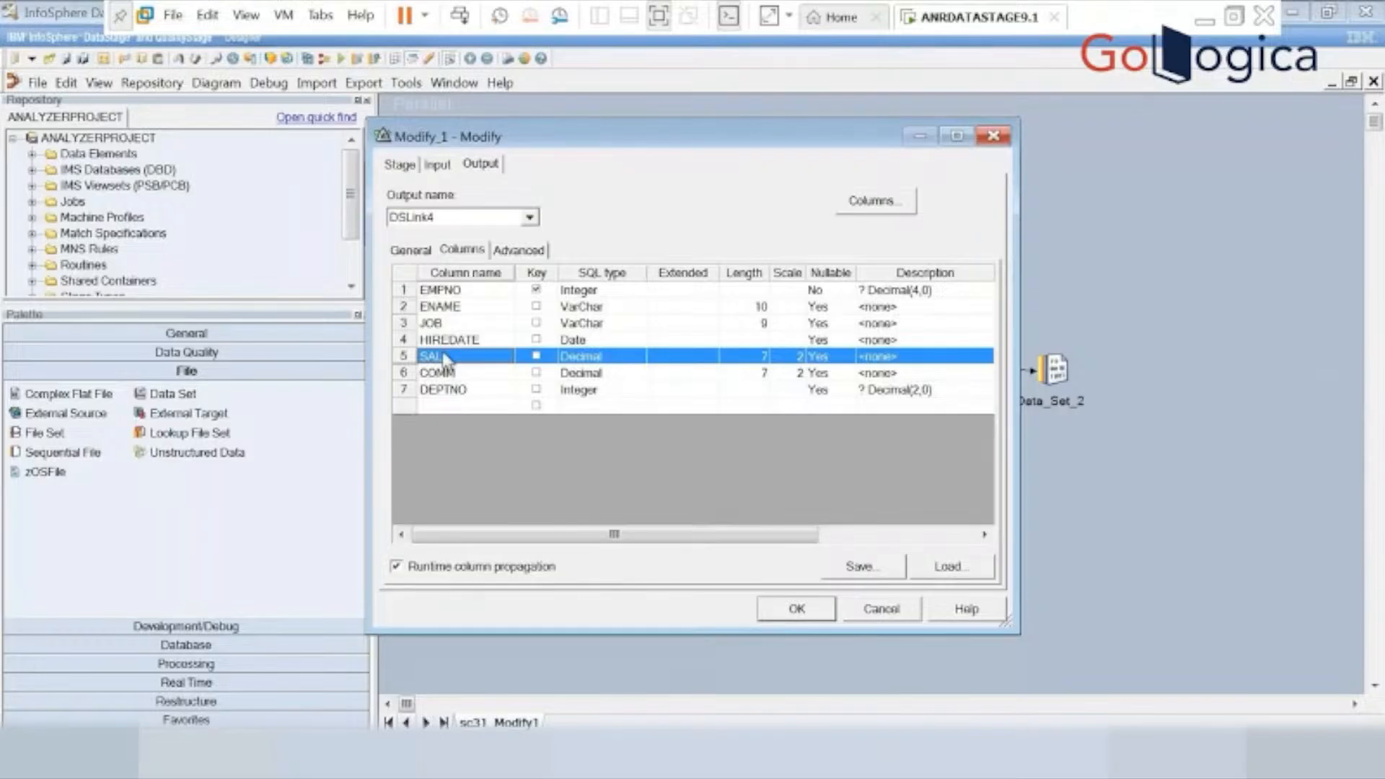
Rename the SAL output column of the Modify_1 stage to SALARY.
right_click(444, 358)
left_click(449, 363)
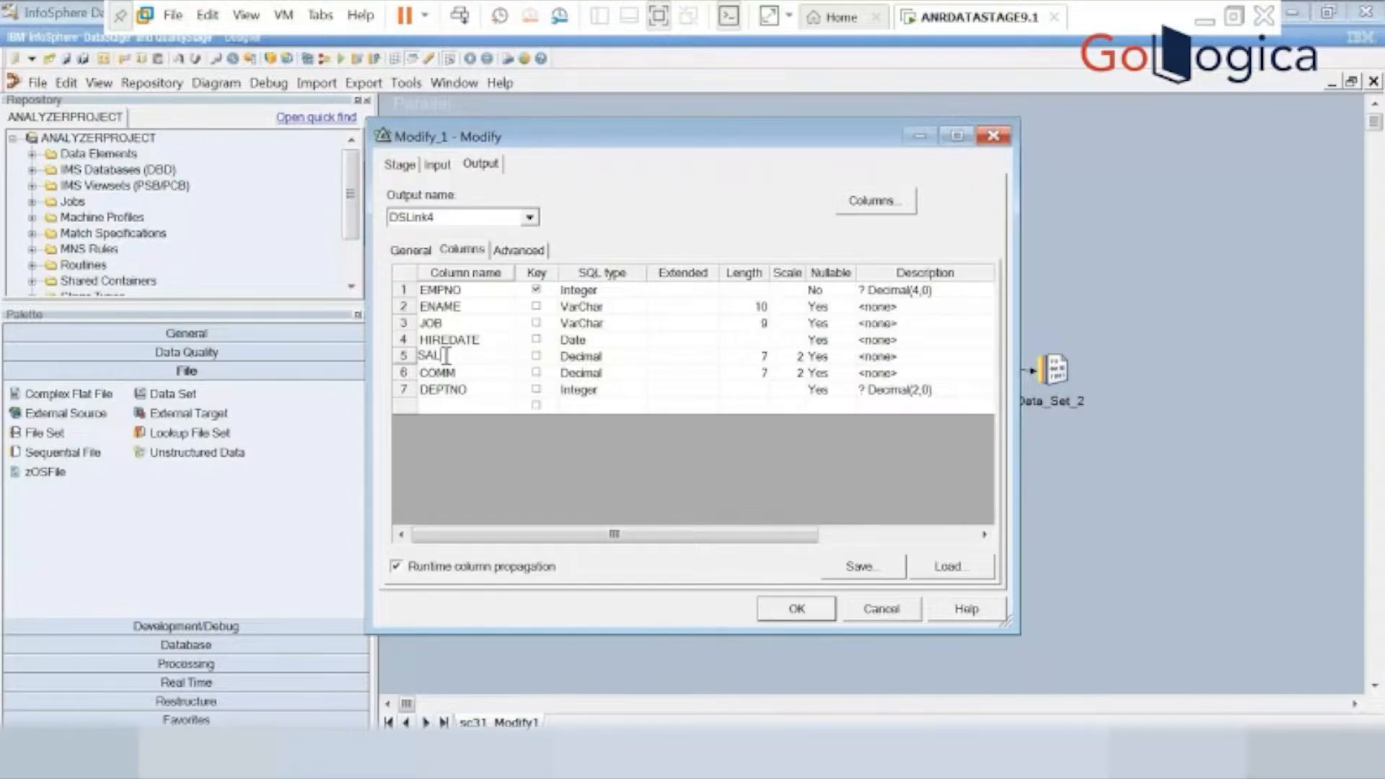
type("ARY")
left_click(470, 438)
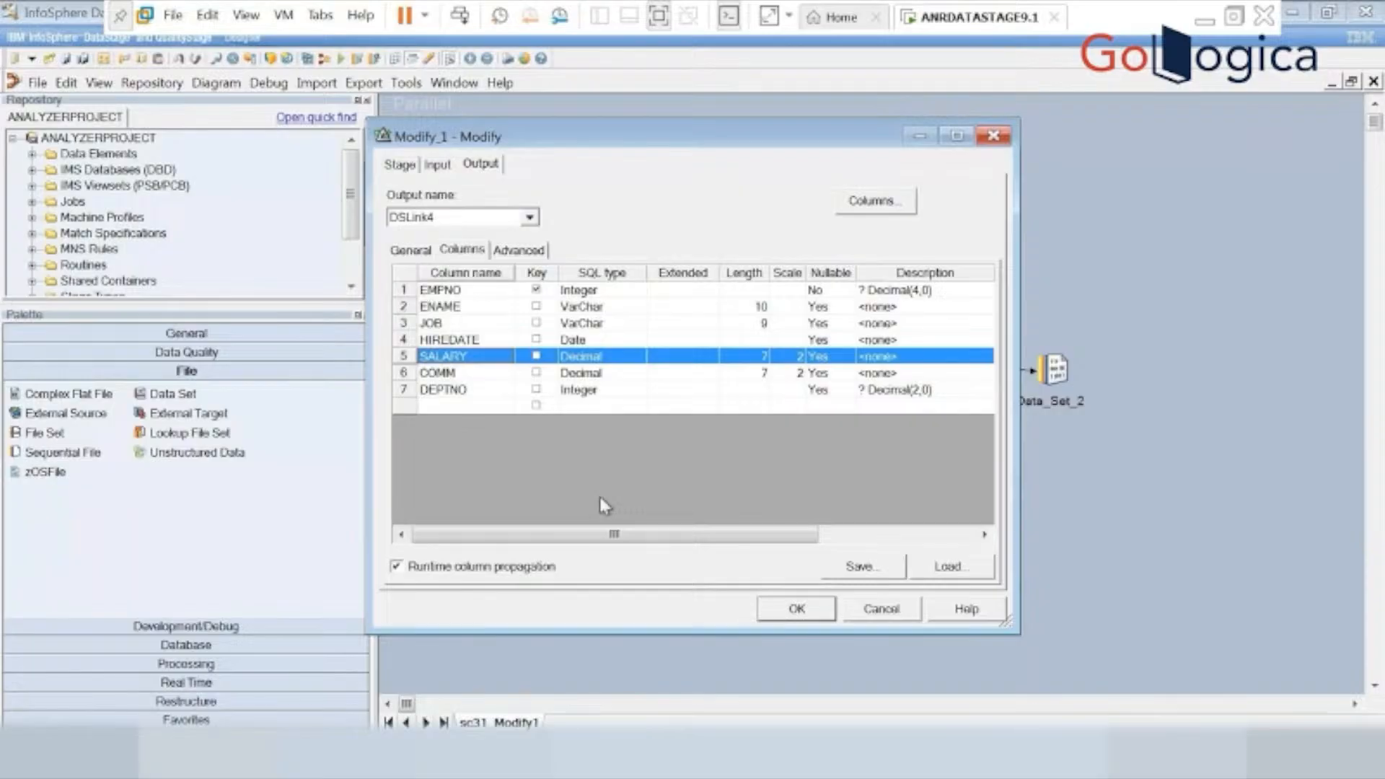
Review the Modify_1 specifications and check the available SQL types for the HIREDATE output column.
left_click(401, 168)
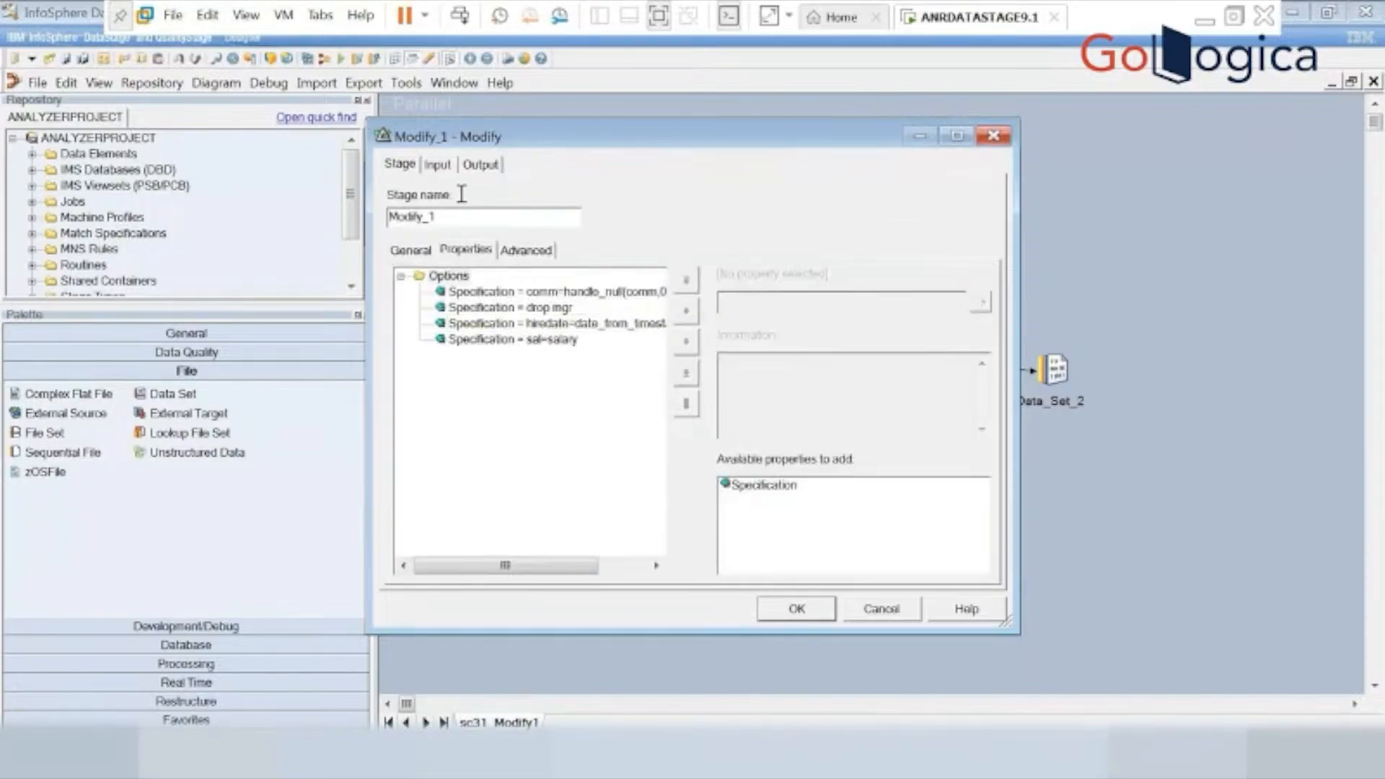
left_click(481, 166)
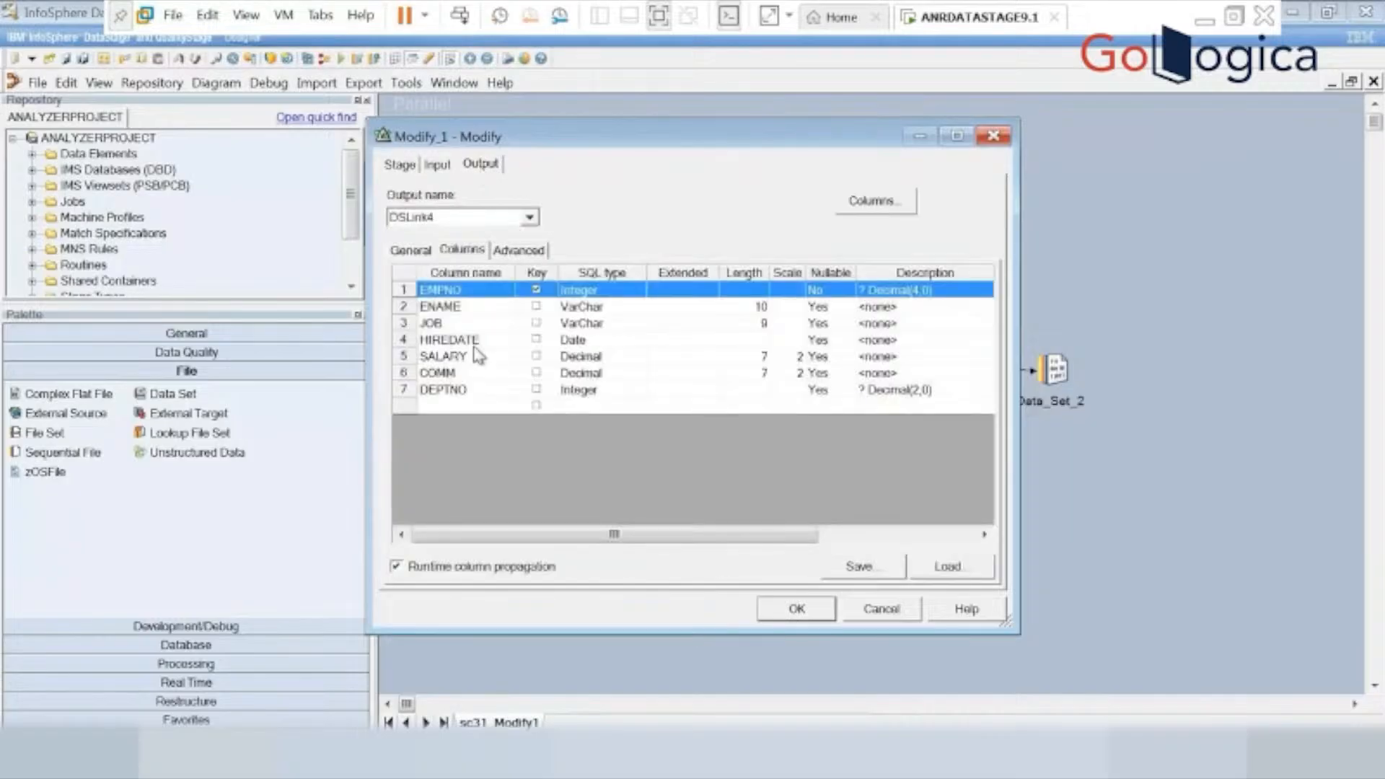
left_click(610, 342)
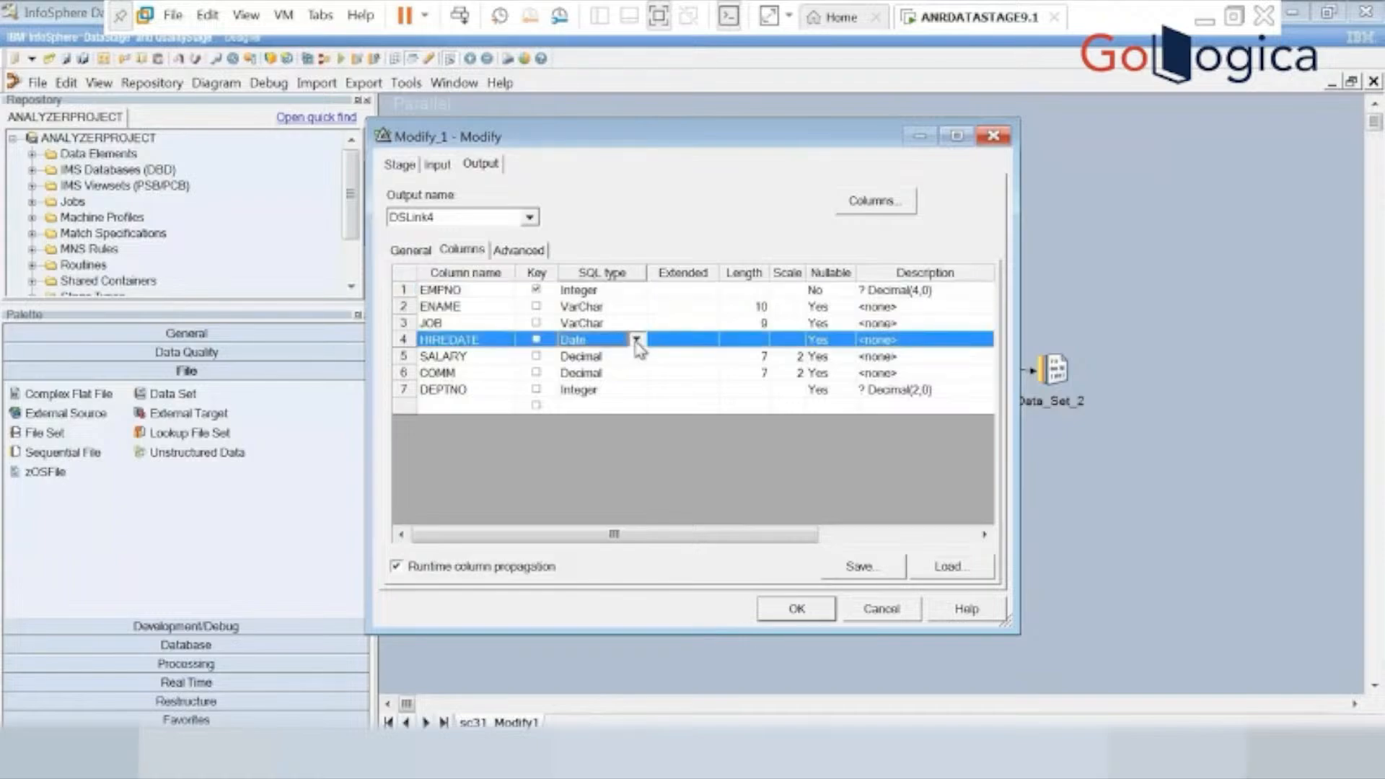
left_click(636, 341)
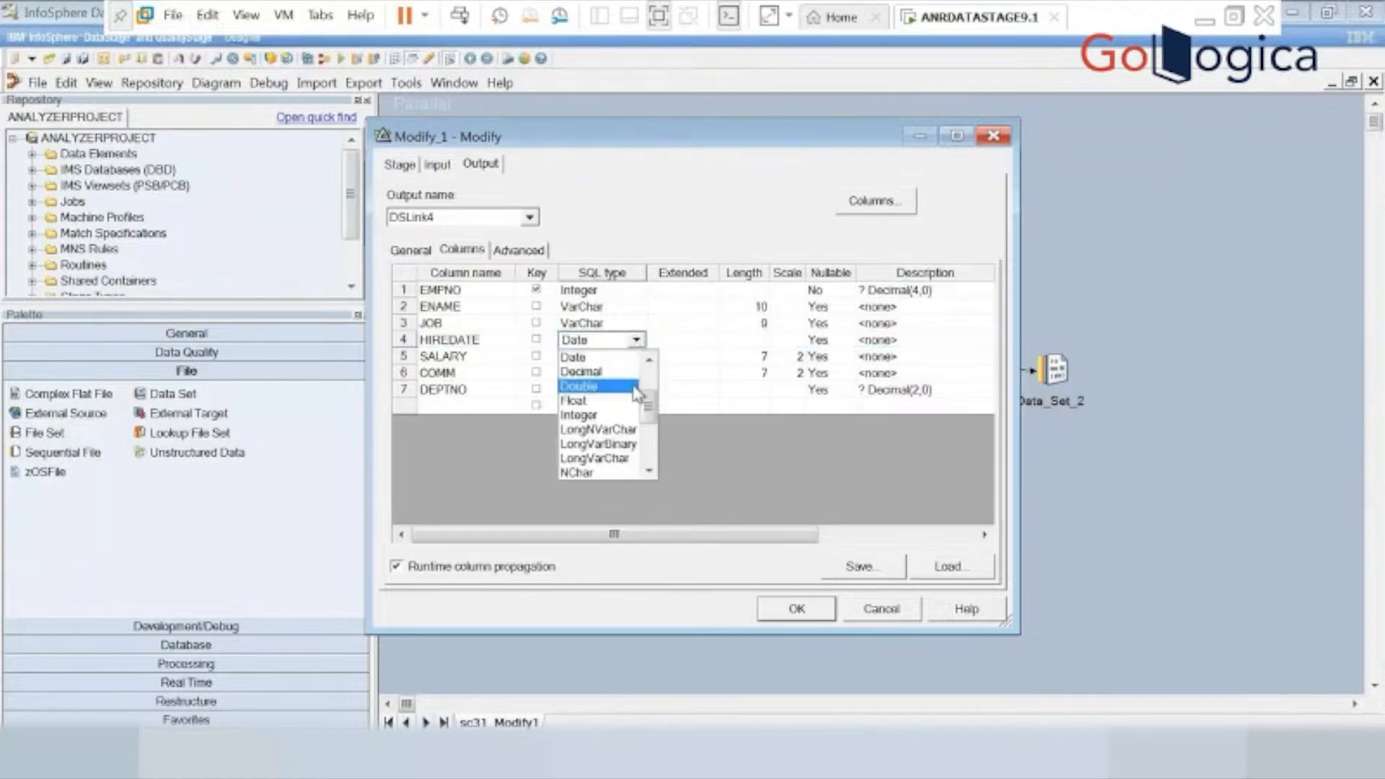
left_click_drag(650, 417, 650, 456)
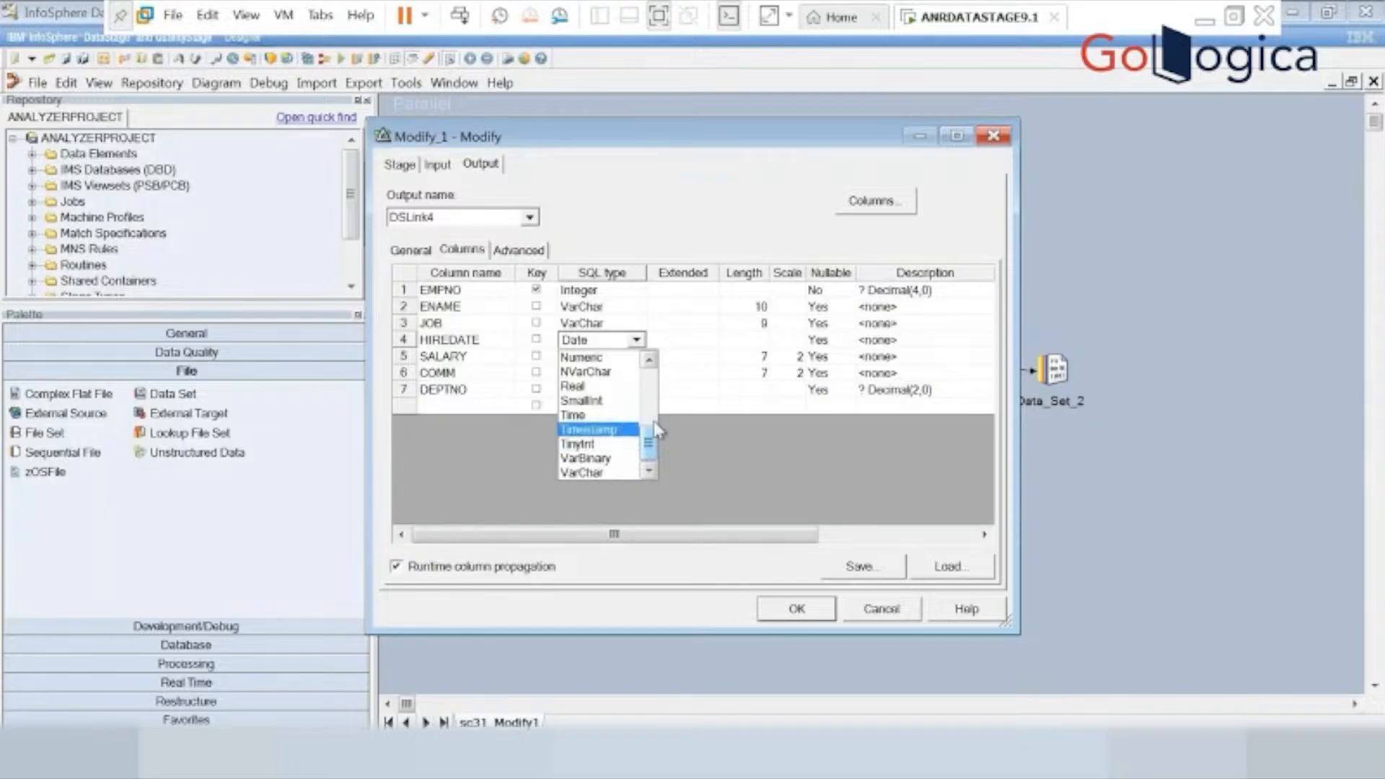
left_click(725, 427)
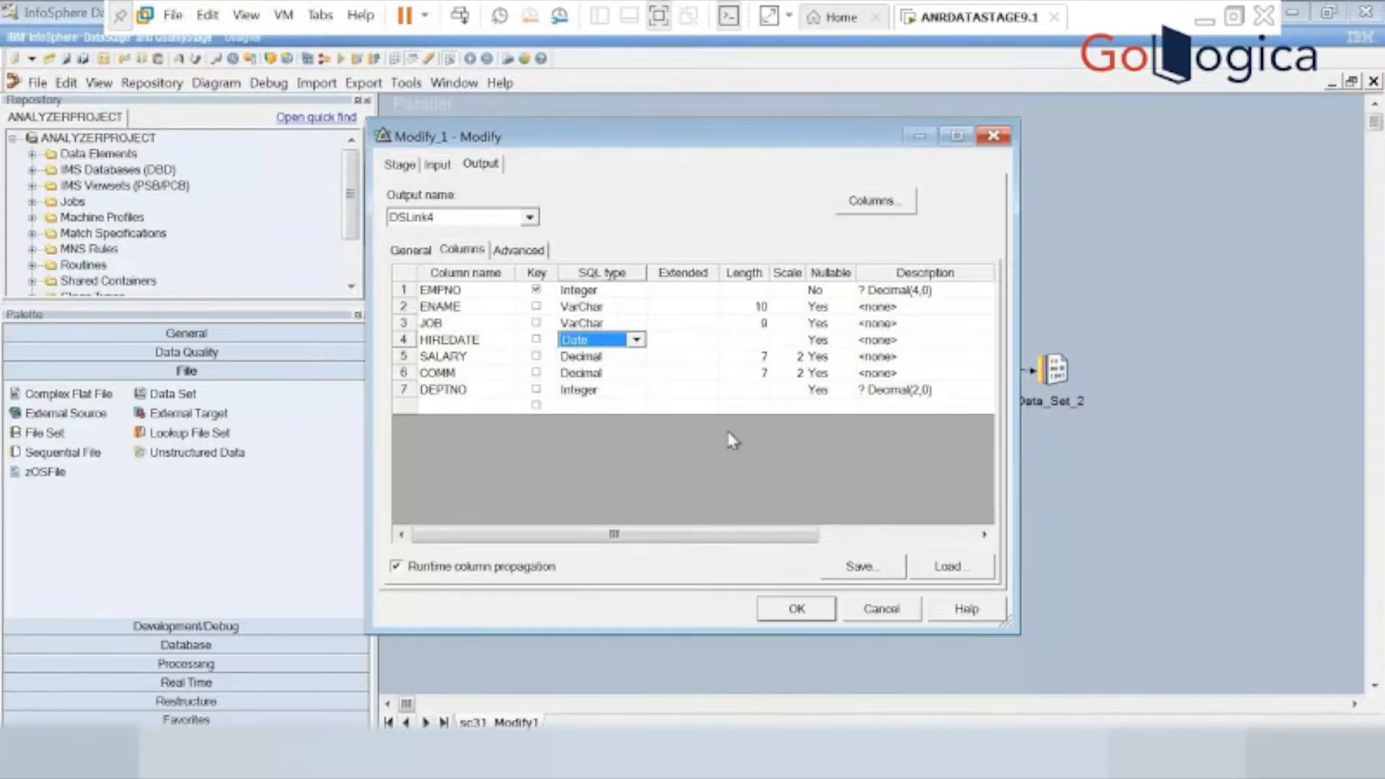
Accept the Modify_1 stage settings and set the target file of Data_Set_2 to c:\sc31_allinone.ds.
left_click(790, 609)
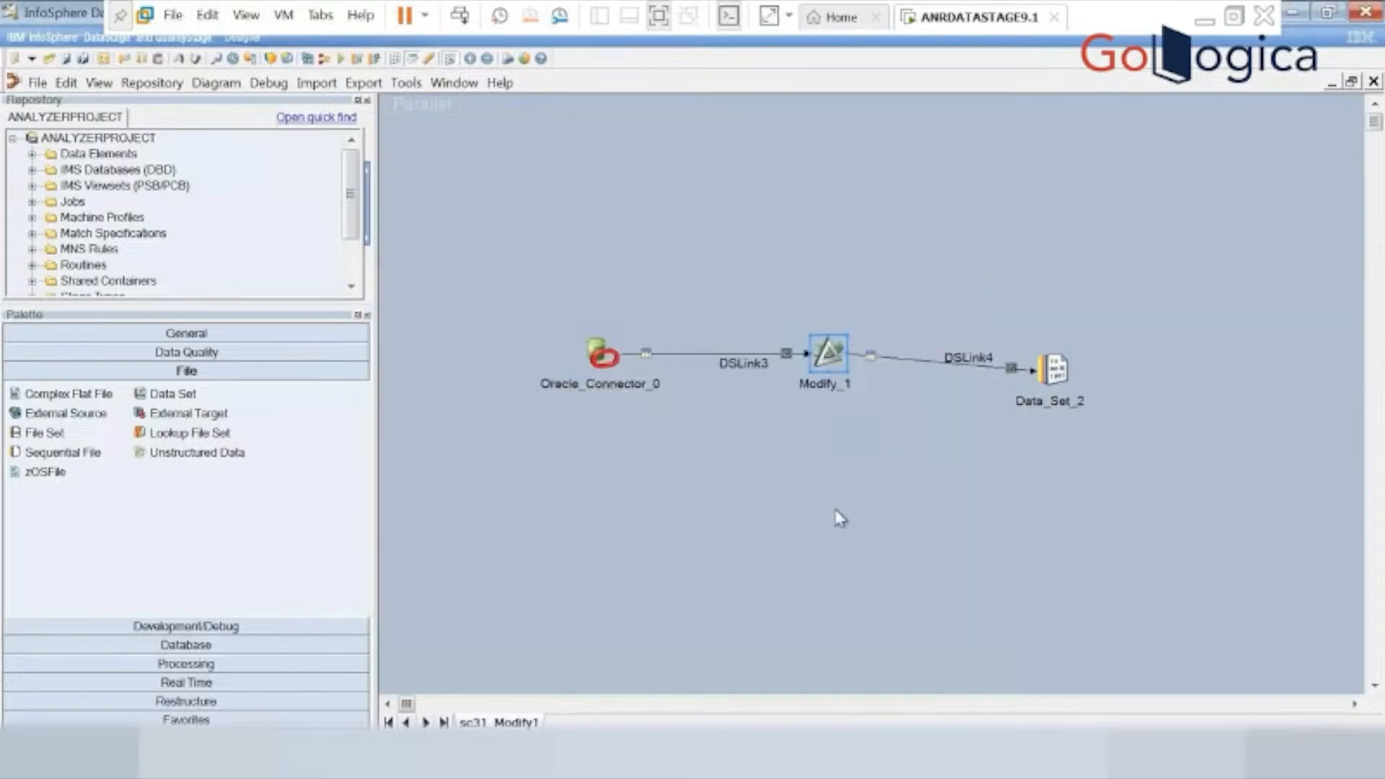
double_click(1071, 358)
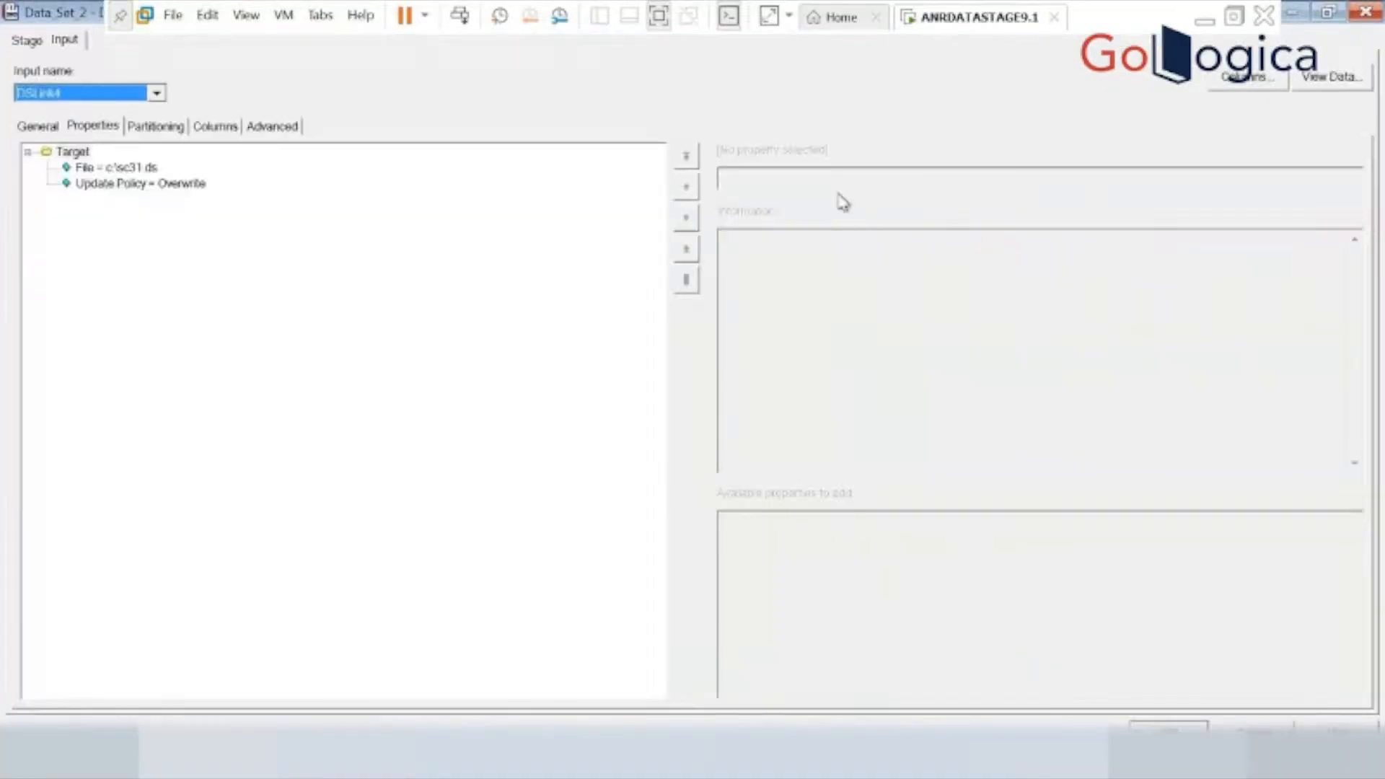
left_click(136, 168)
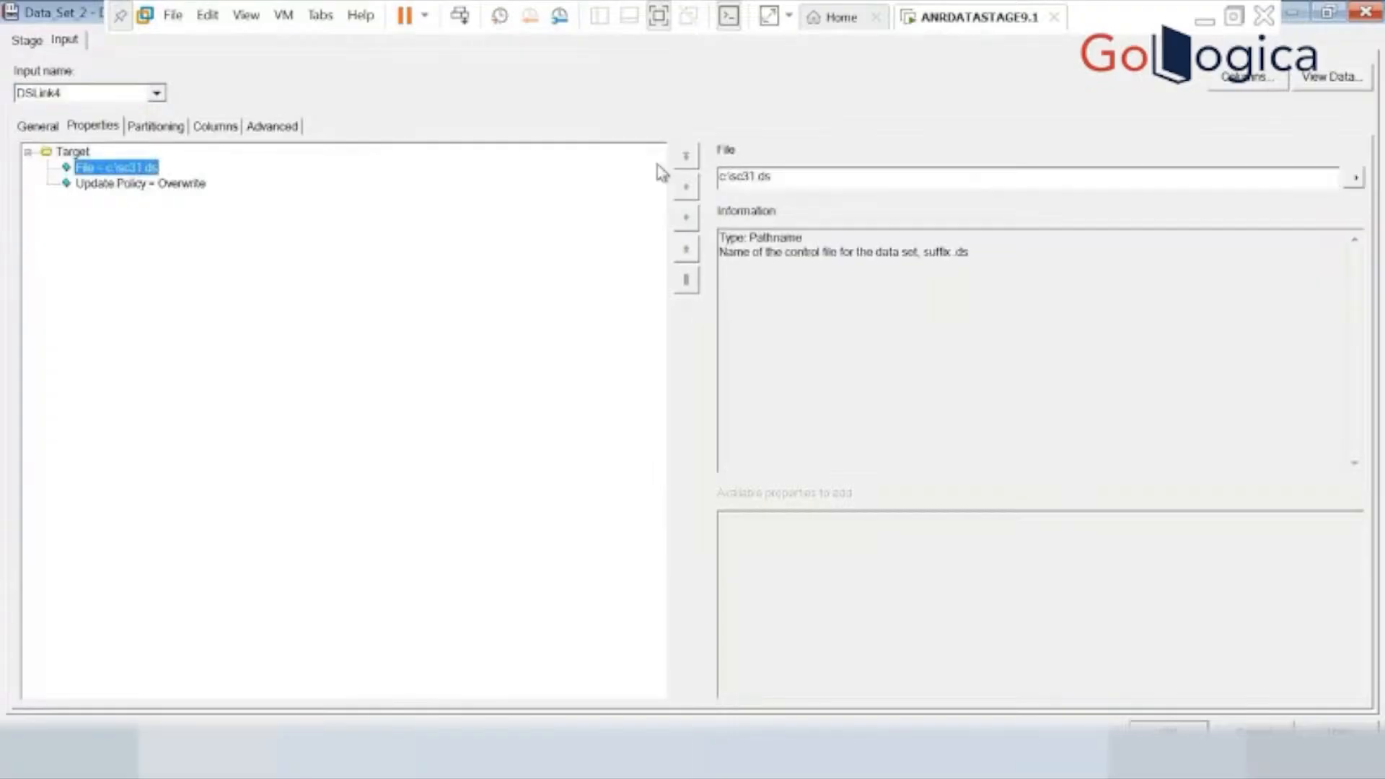
left_click(755, 176)
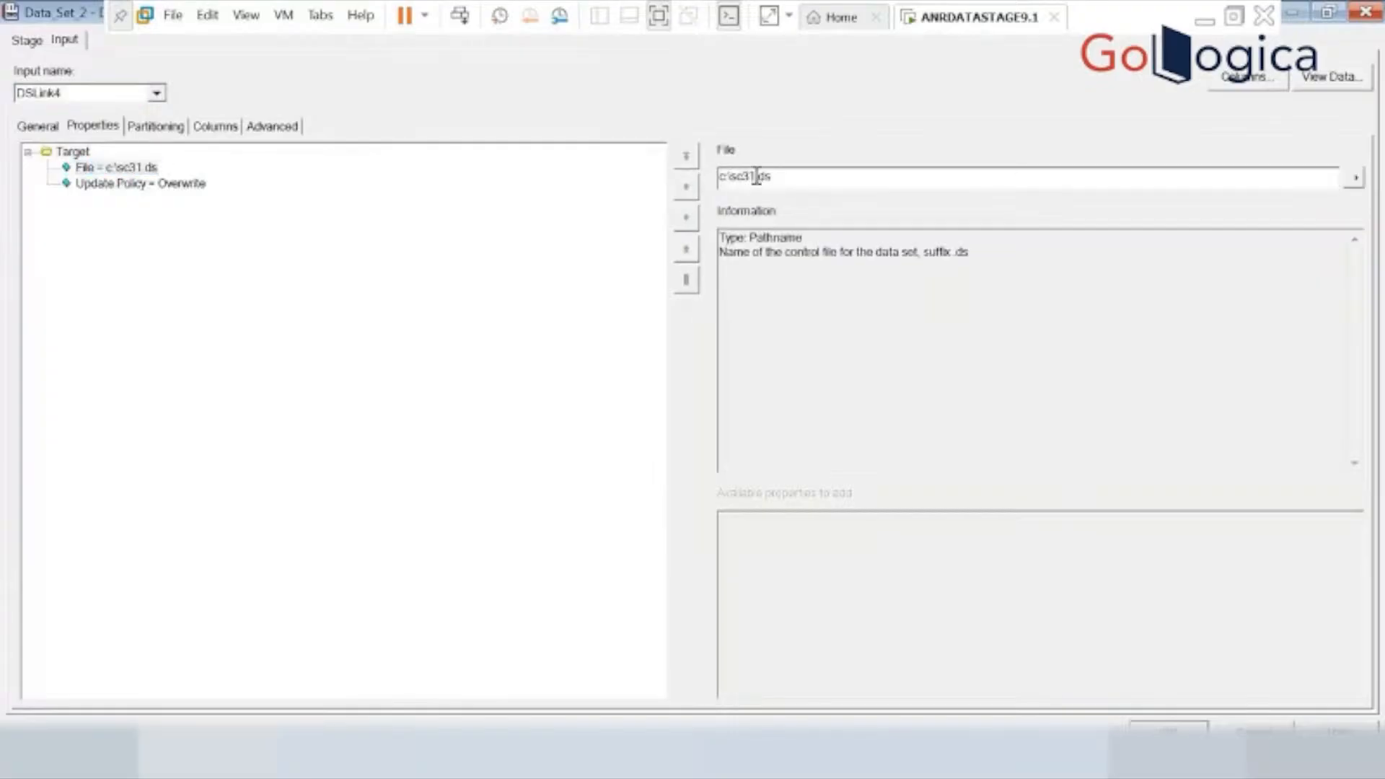
type("_allinone")
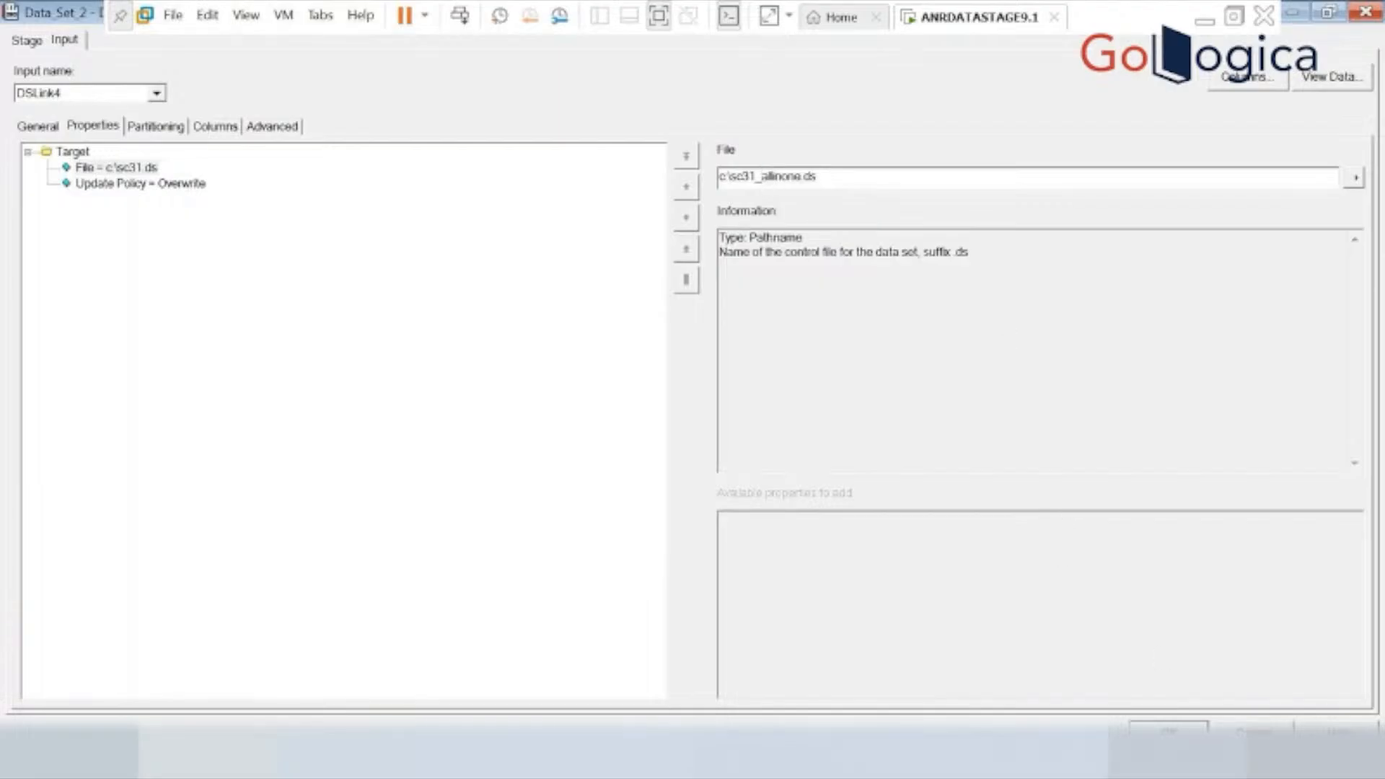
left_click(1168, 731)
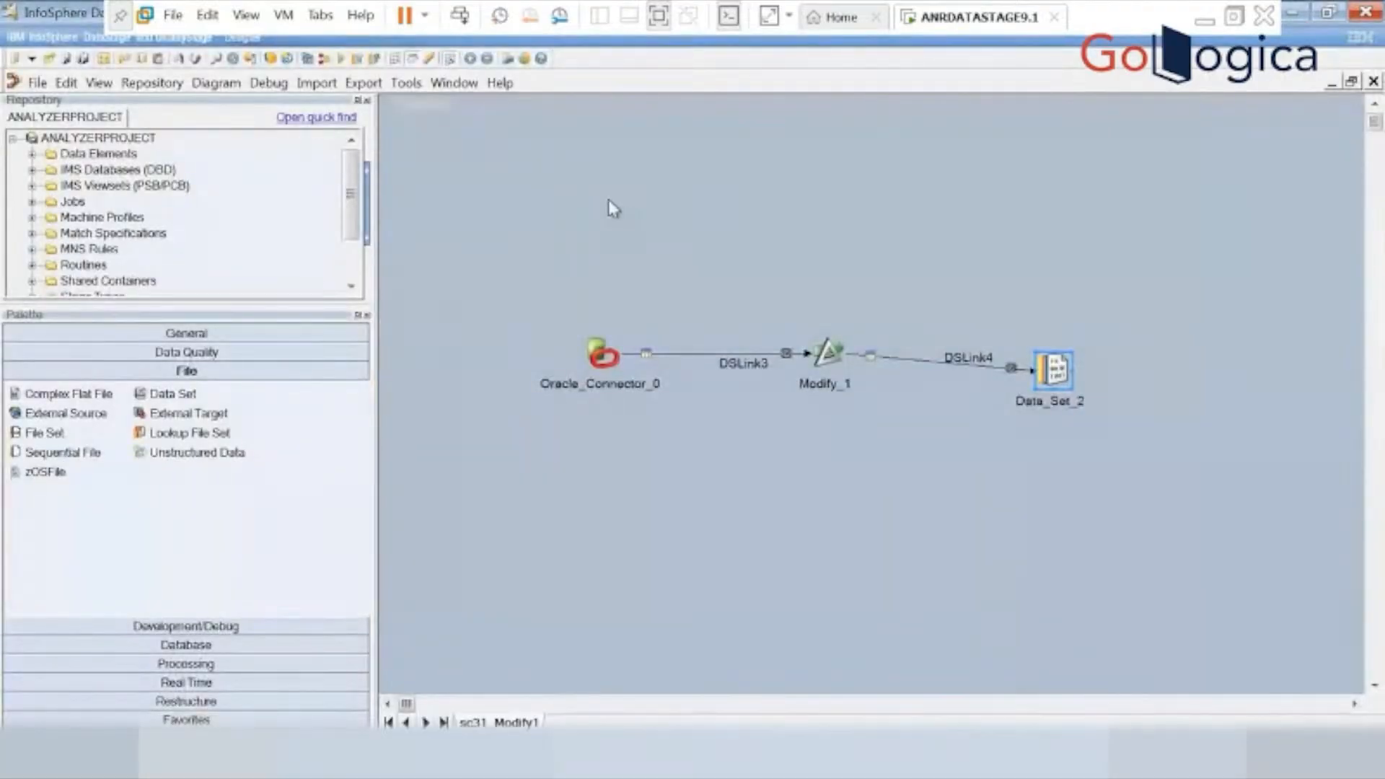
Compile the sc31_Modify1 job and run it.
left_click(341, 59)
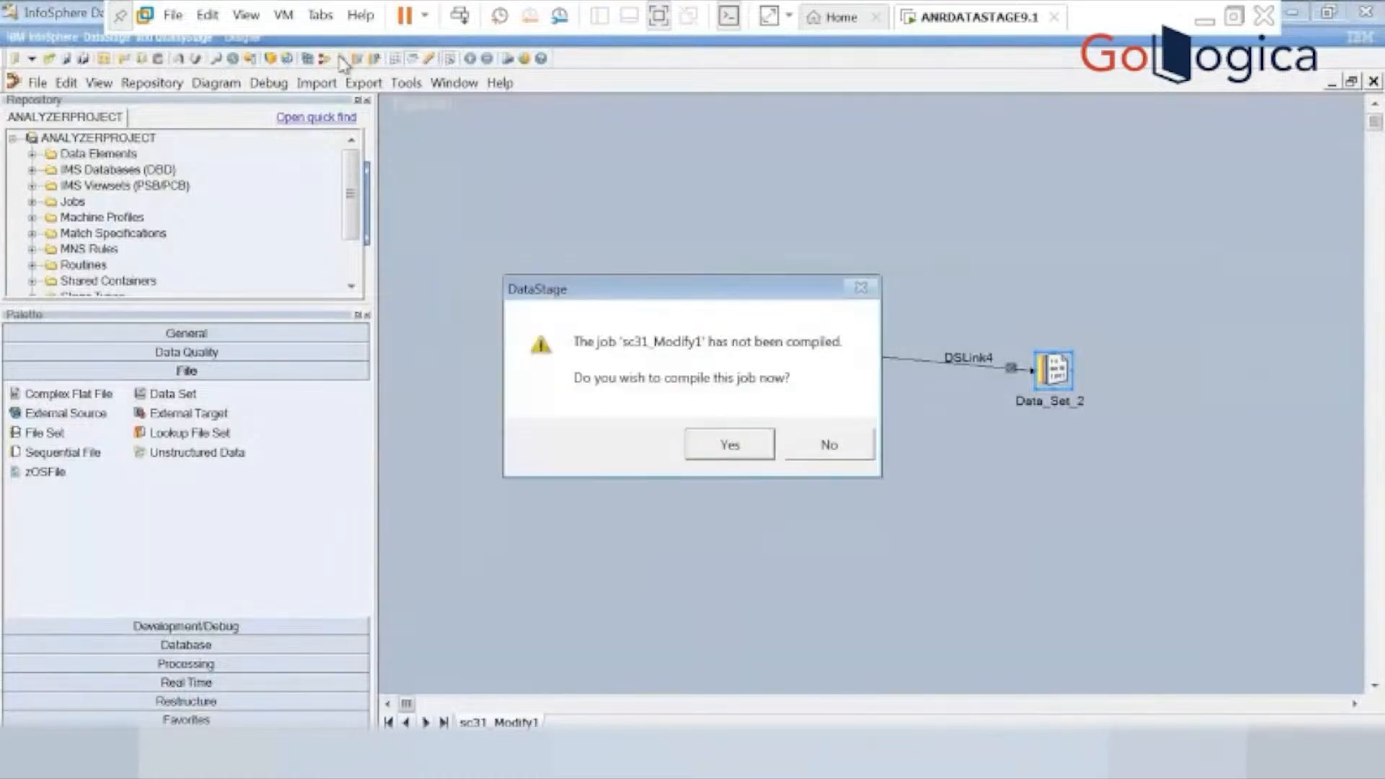
left_click(724, 444)
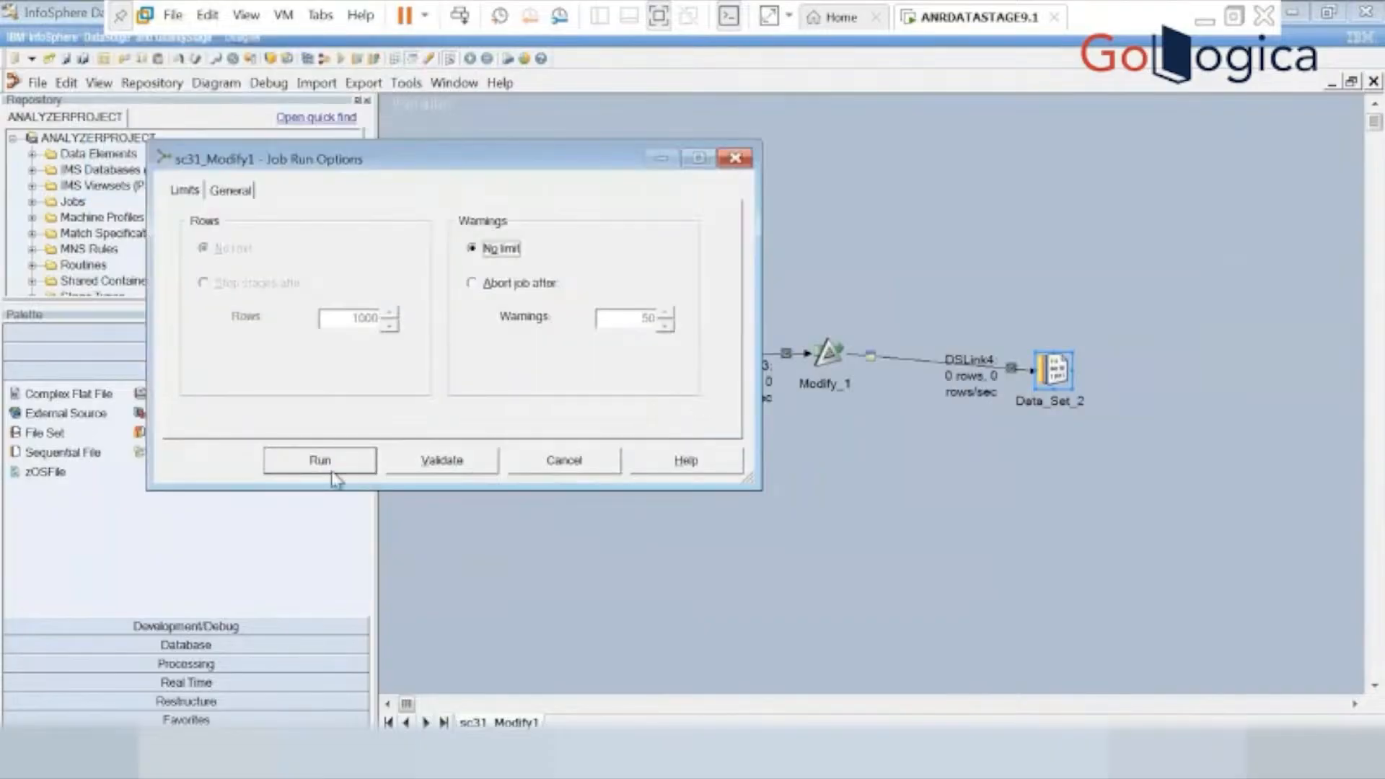
left_click(331, 462)
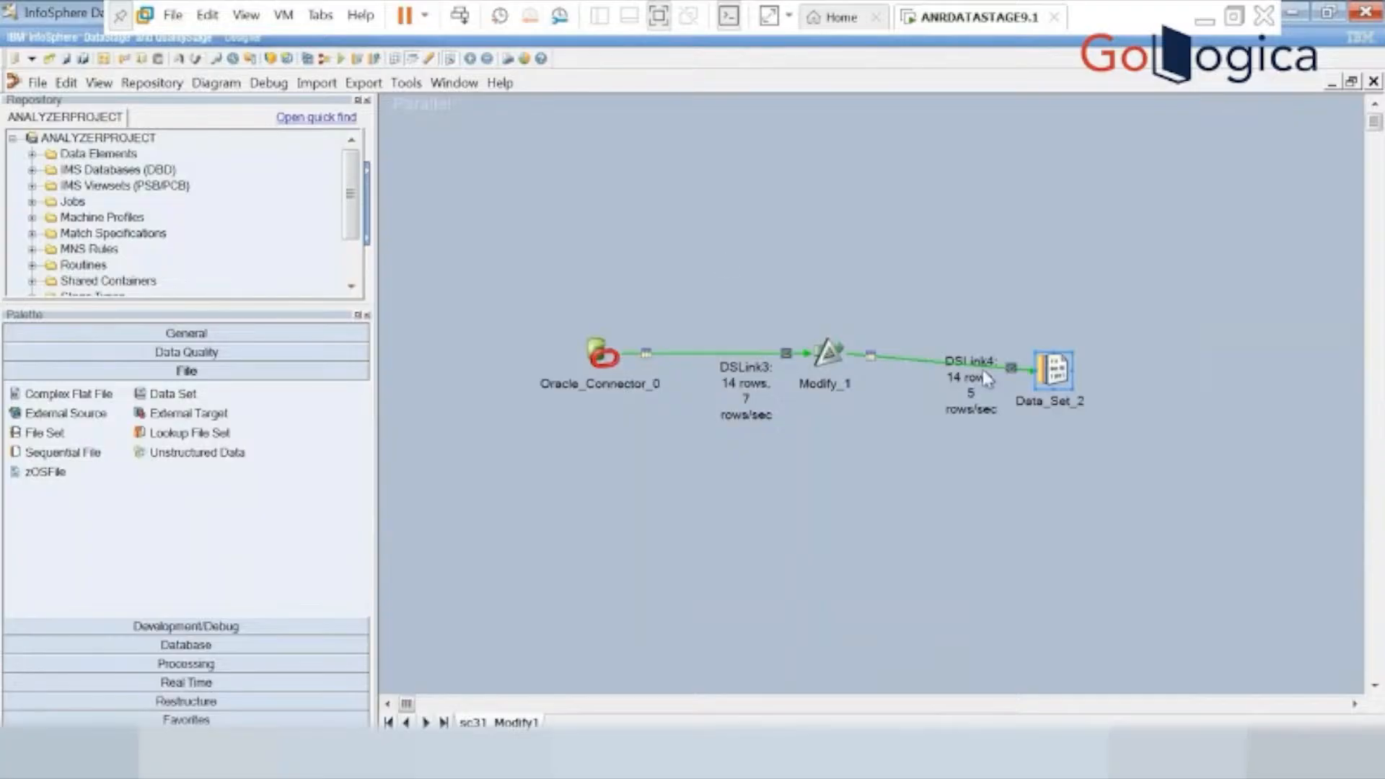
View the DSLink4 data of Data_Set_2 with the default row settings and decline the additional server output.
right_click(1068, 376)
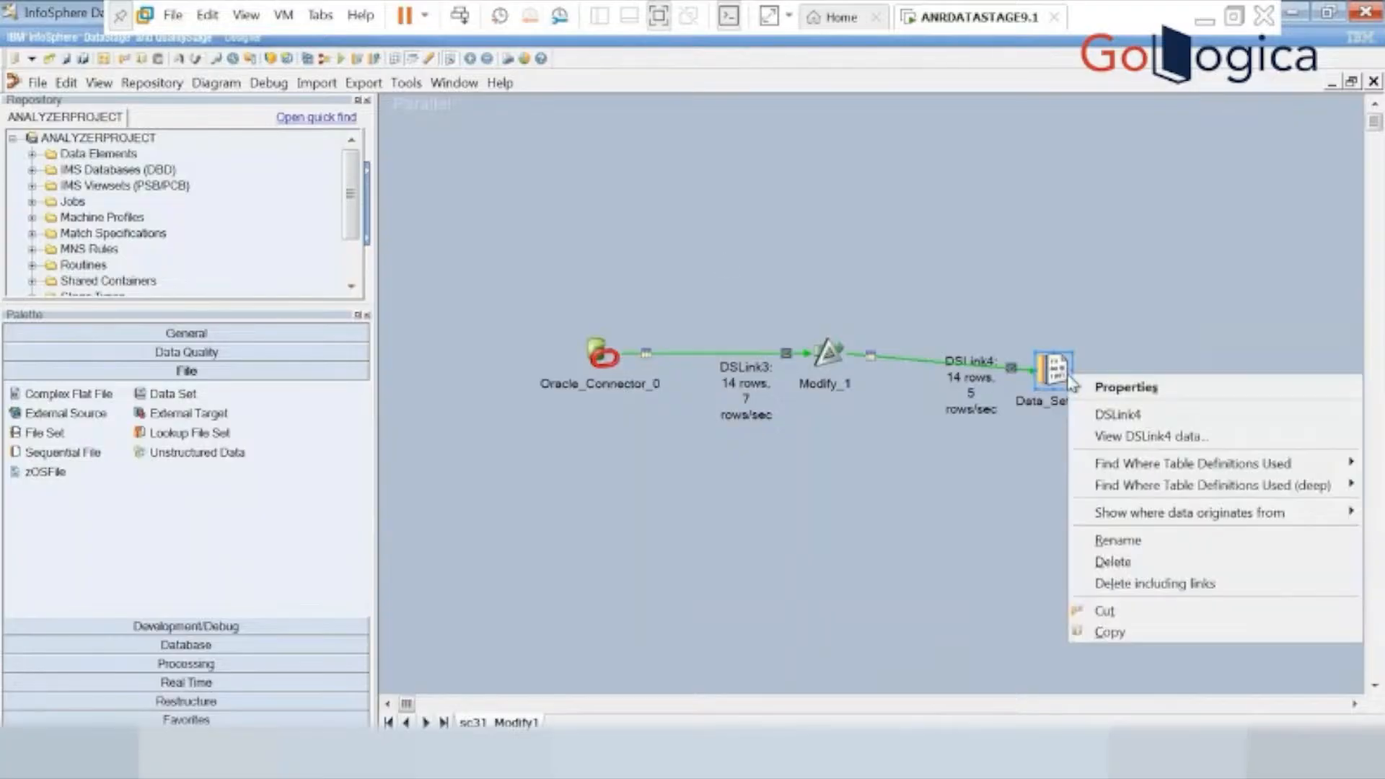
left_click(1154, 437)
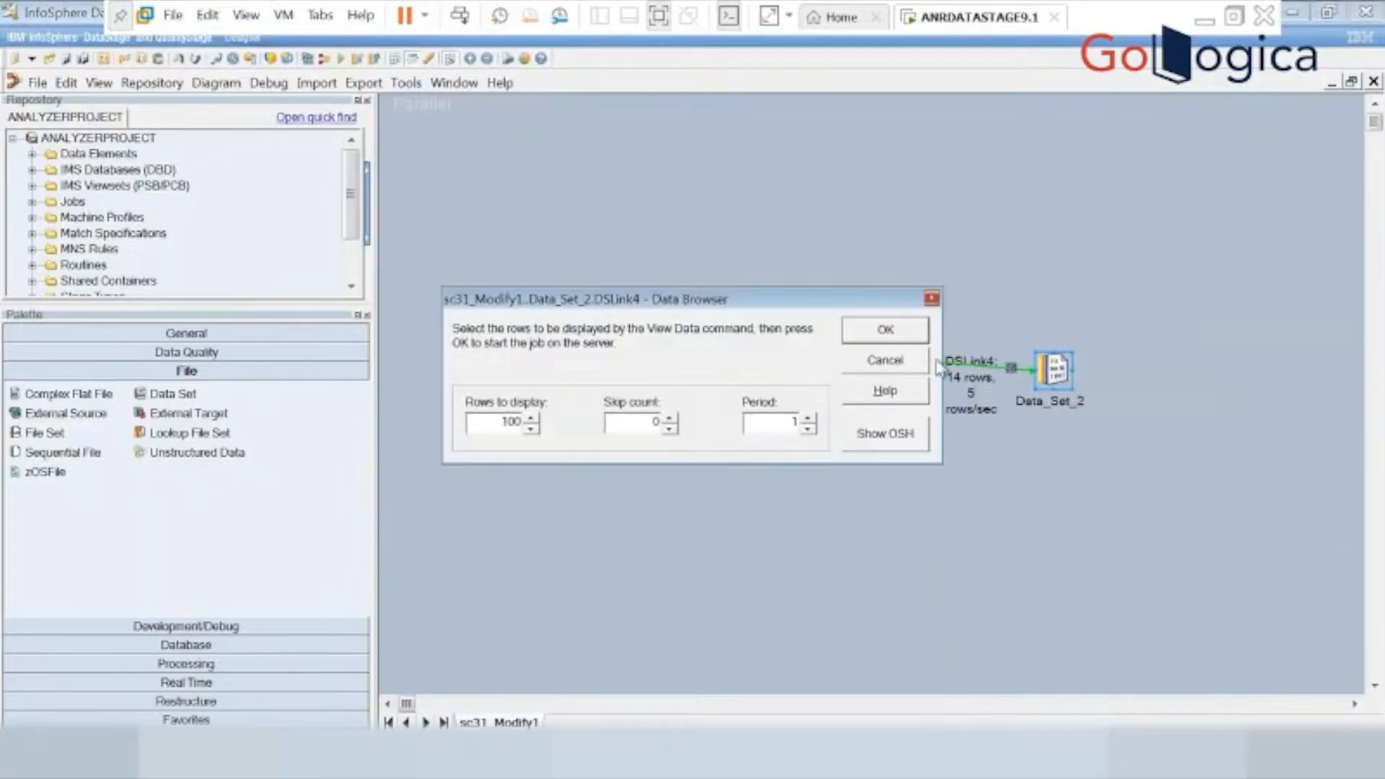
left_click(886, 330)
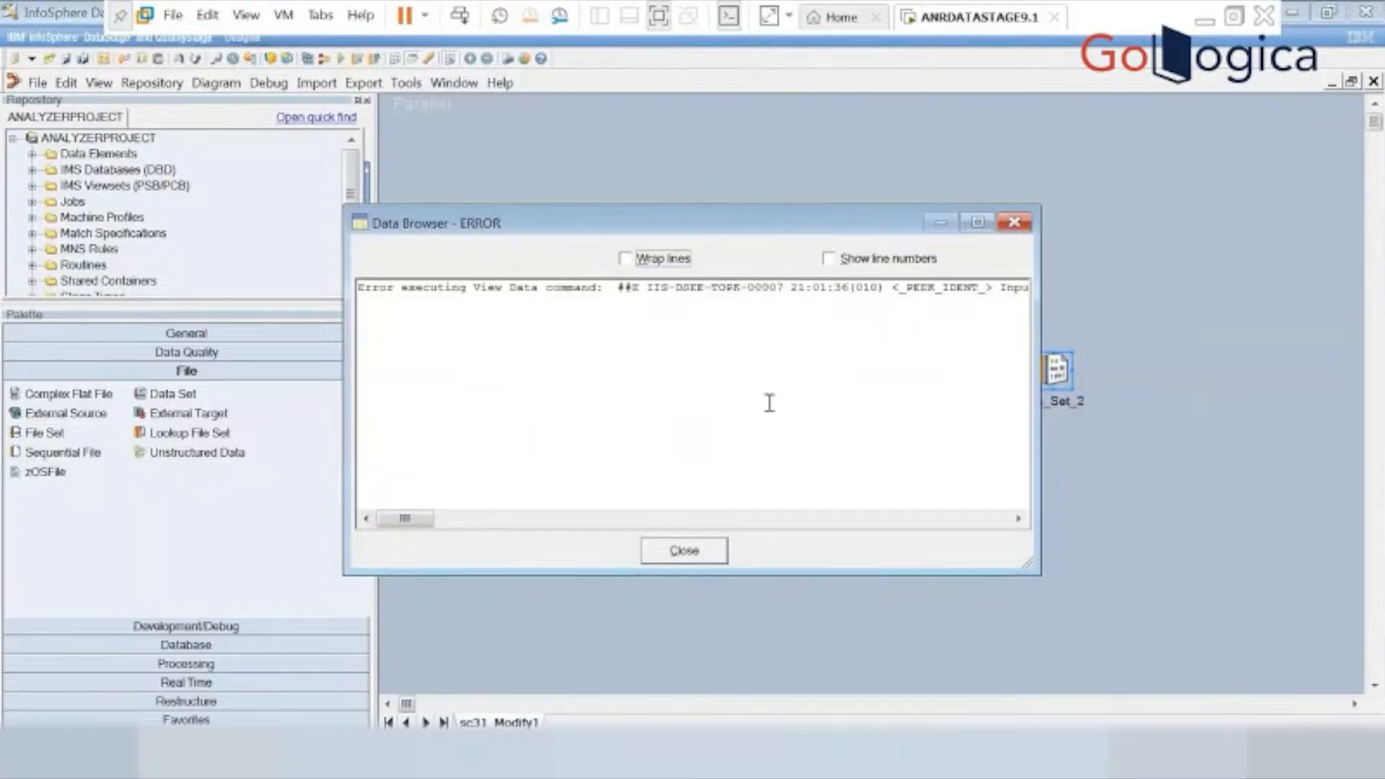
left_click(685, 556)
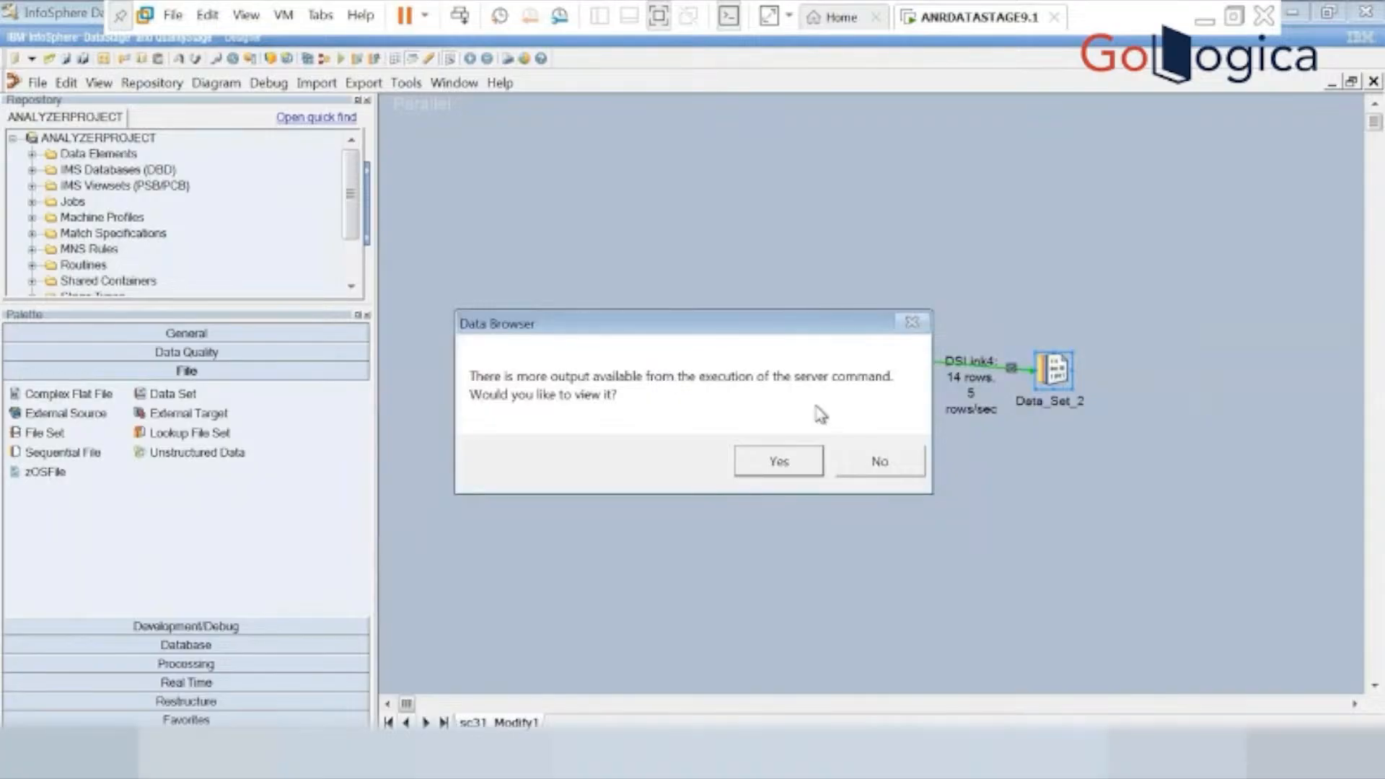
left_click(880, 463)
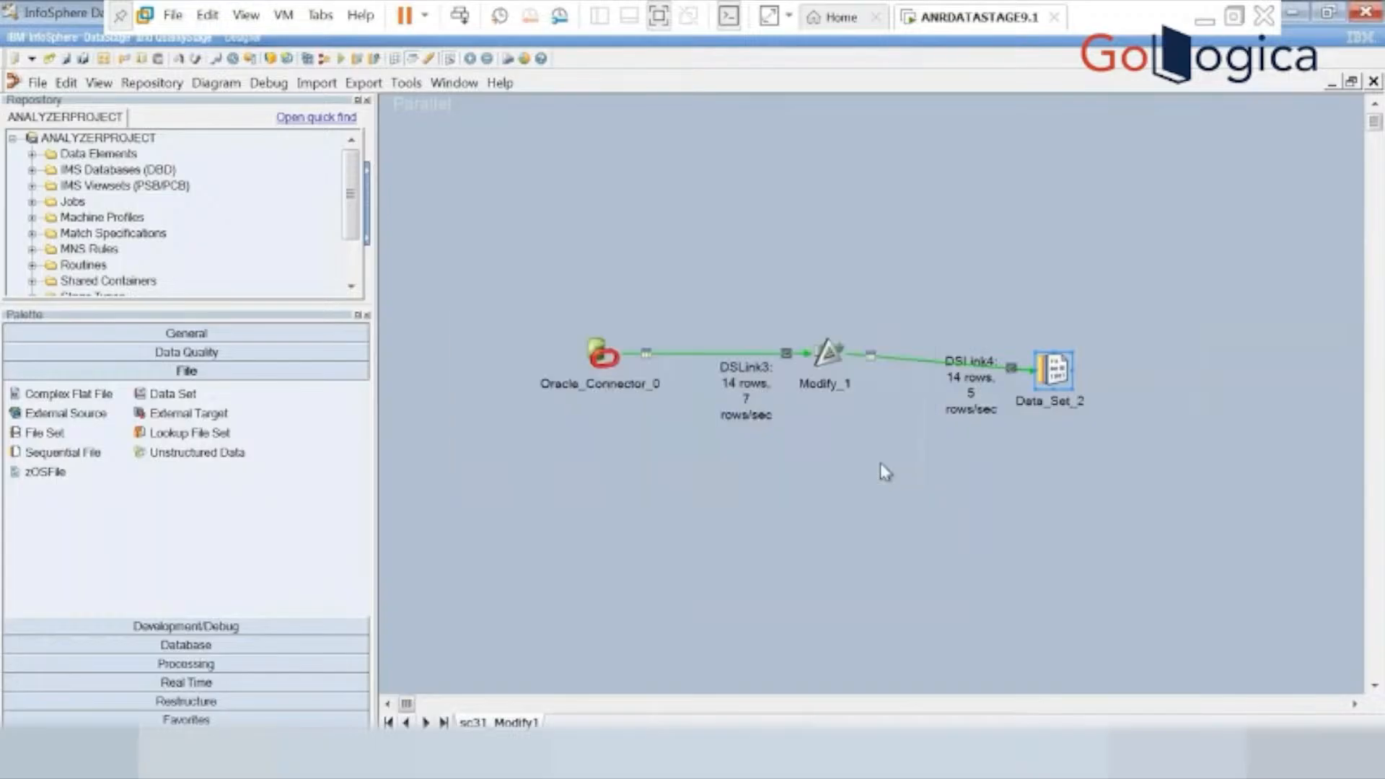
Change the target file of Data_Set_2 to c:\sc31_m.ds and accept the stage settings.
double_click(1048, 372)
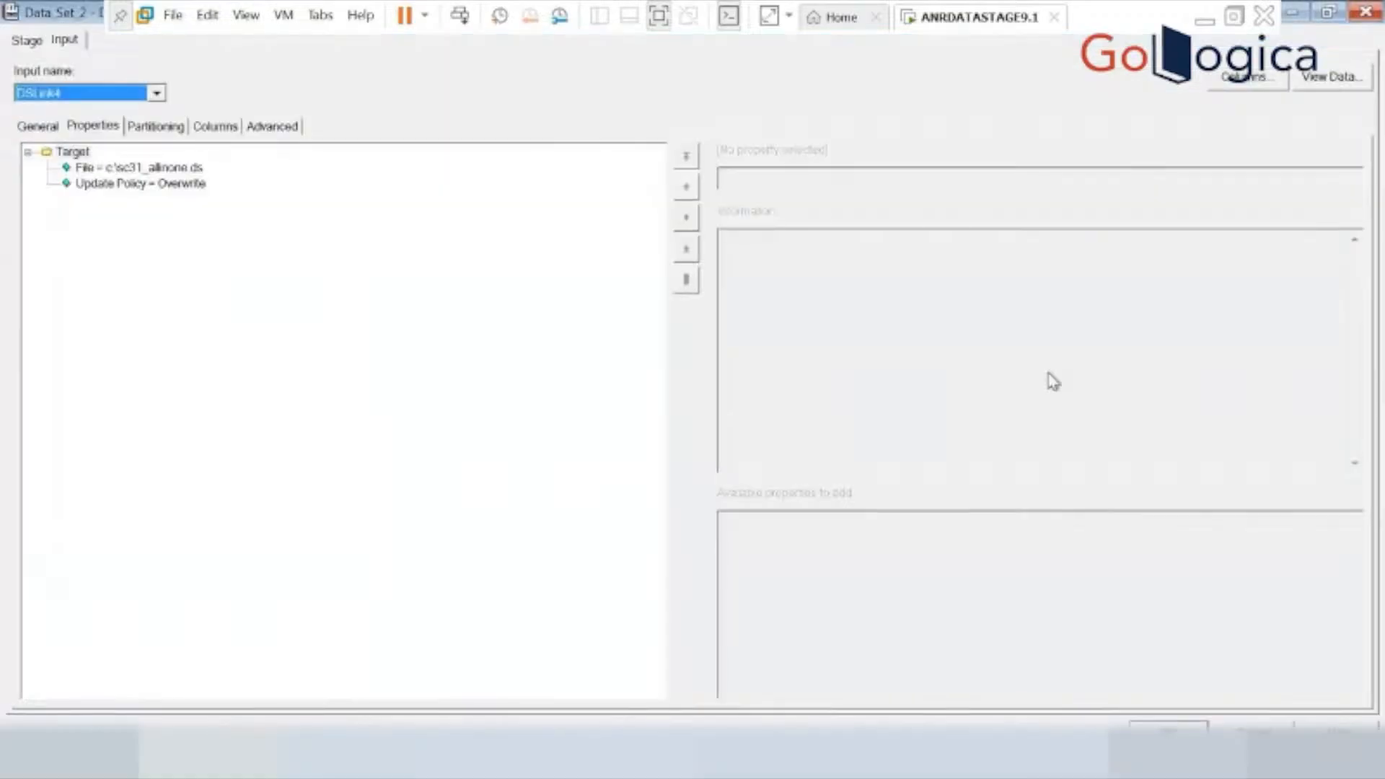
left_click(191, 169)
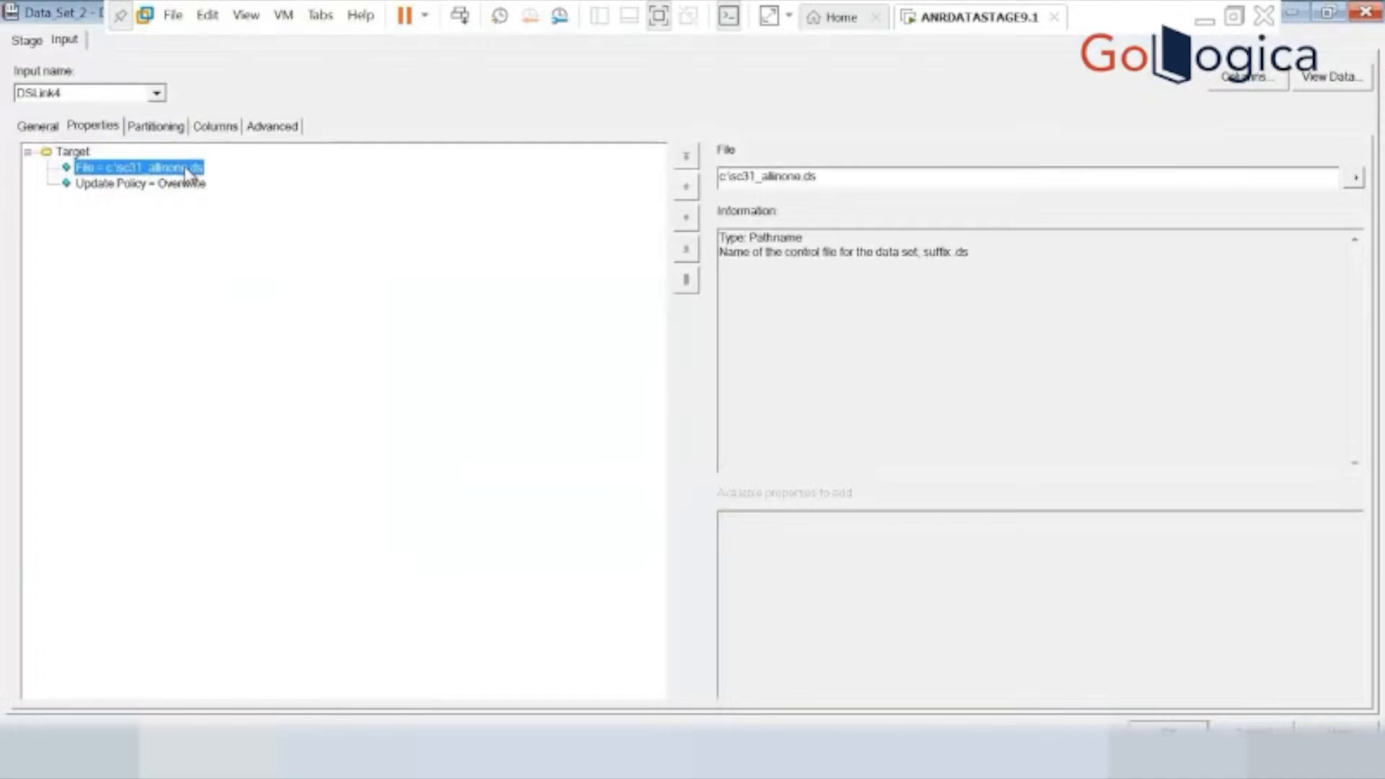
left_click(802, 177)
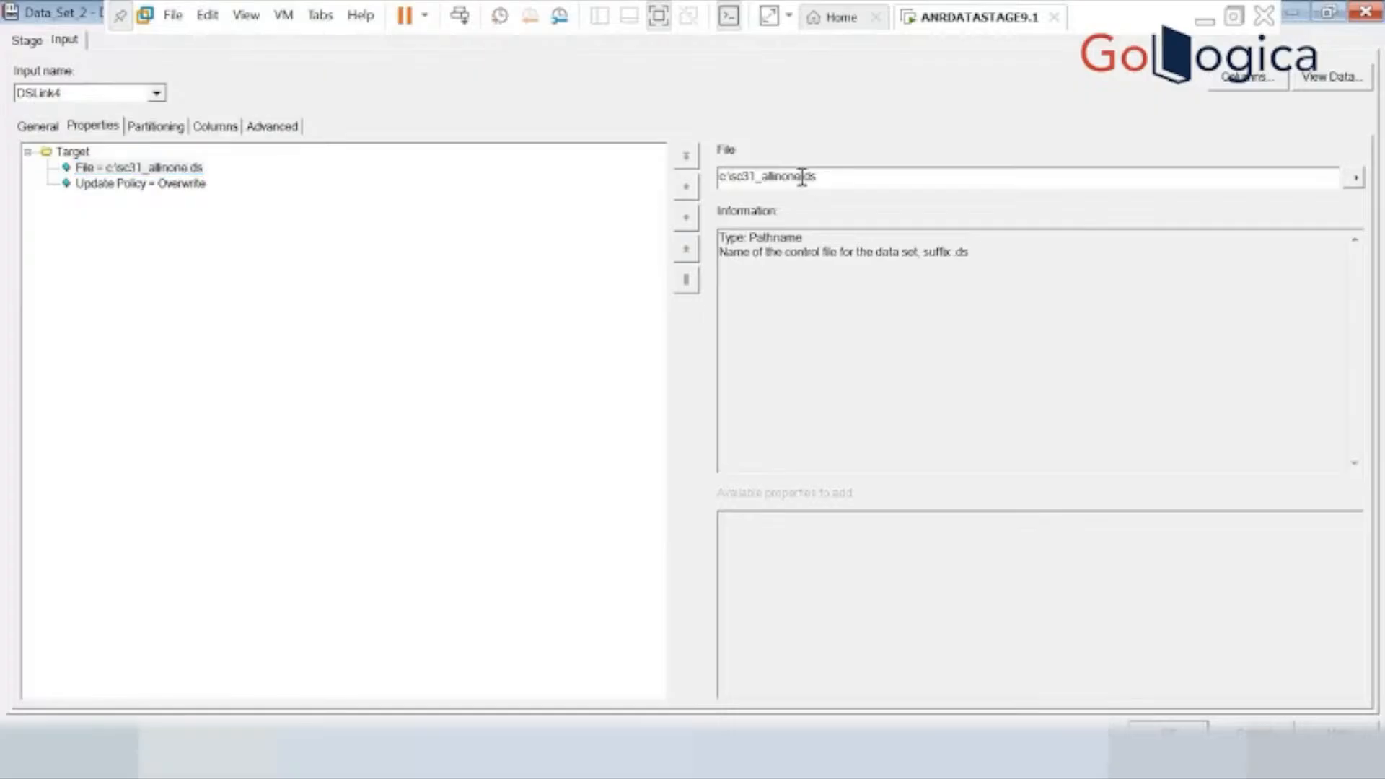
key("BackSpace")
key("BackSpace")
key("BackSpace")
key("BackSpace")
key("BackSpace")
key("BackSpace")
key("BackSpace")
key("BackSpace")
key("BackSpace")
key("BackSpace")
type("31mo")
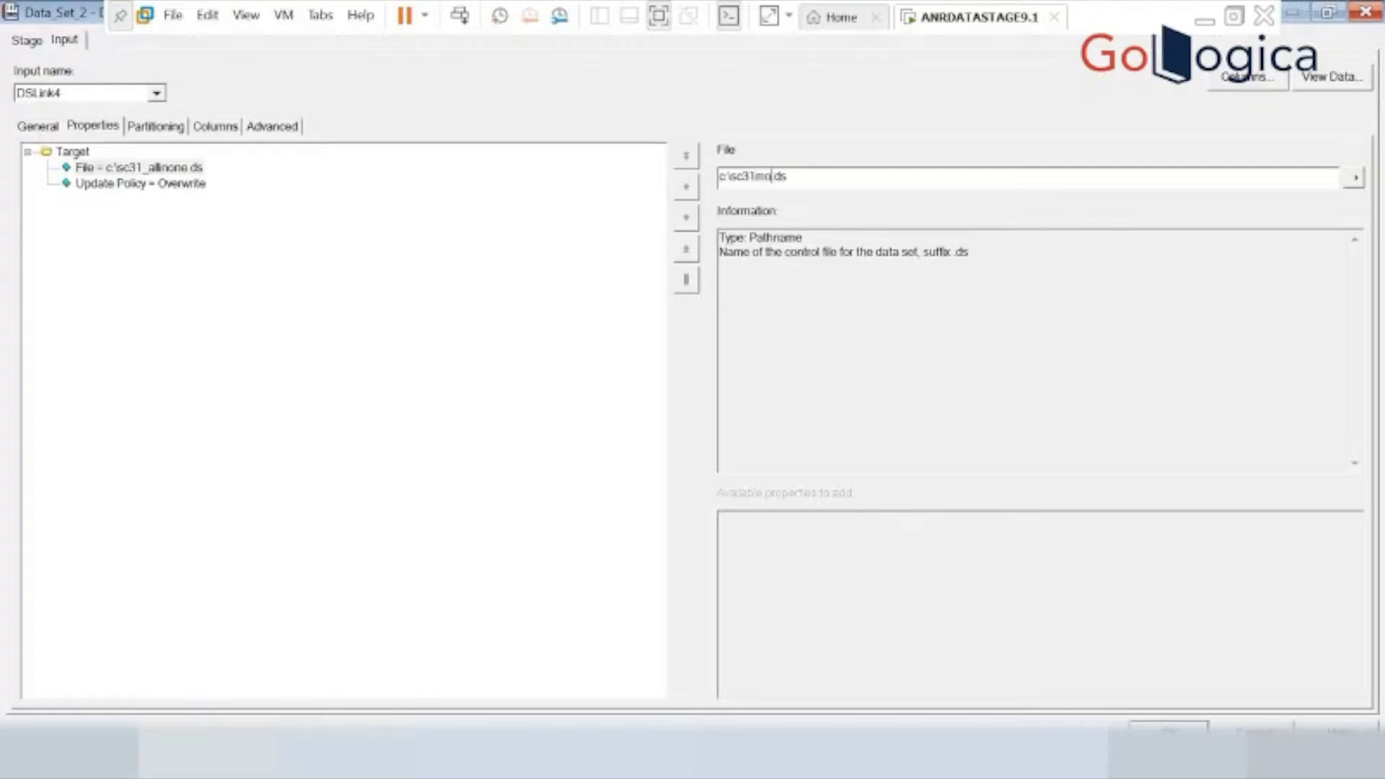
key("BackSpace")
key("BackSpace")
type("_m")
left_click(1163, 729)
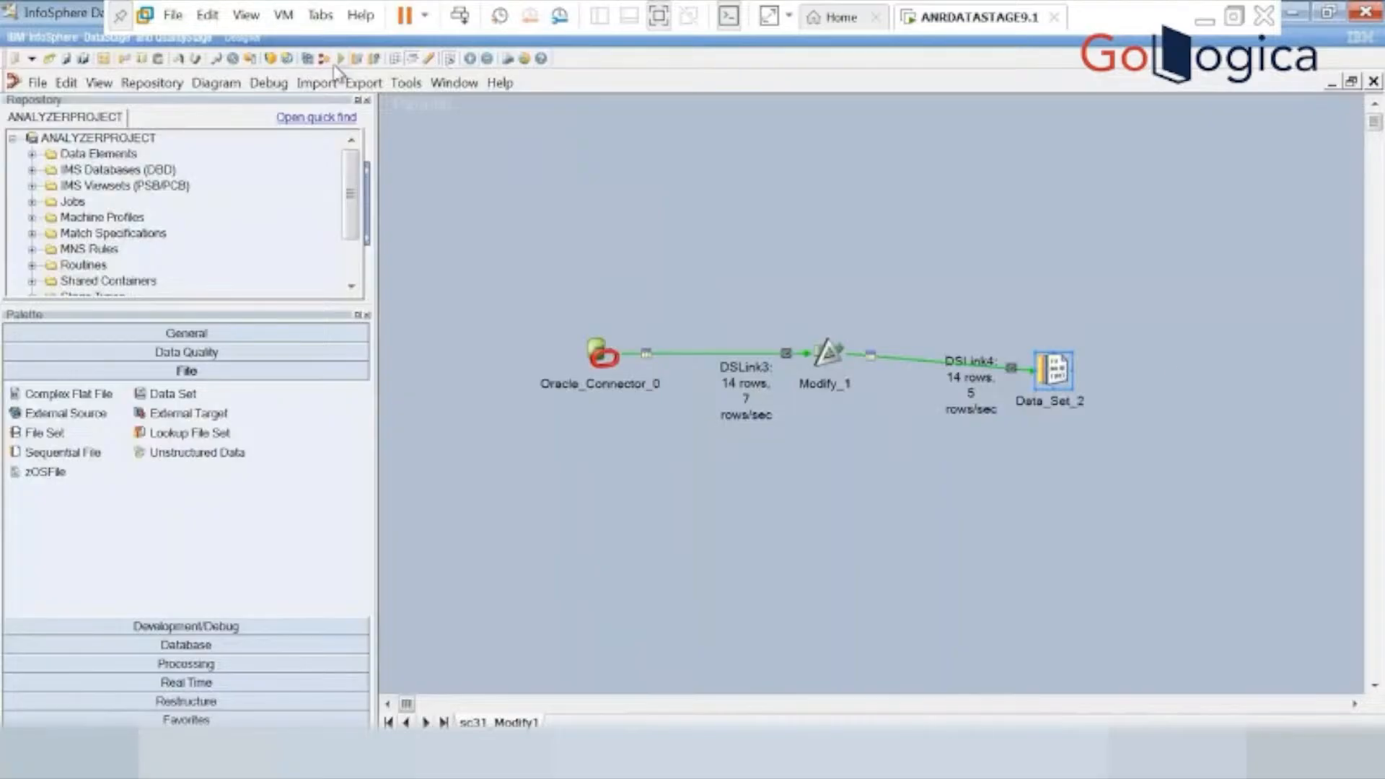
Review the input column definitions of Data_Set_2 and close the stage properties.
right_click(1047, 367)
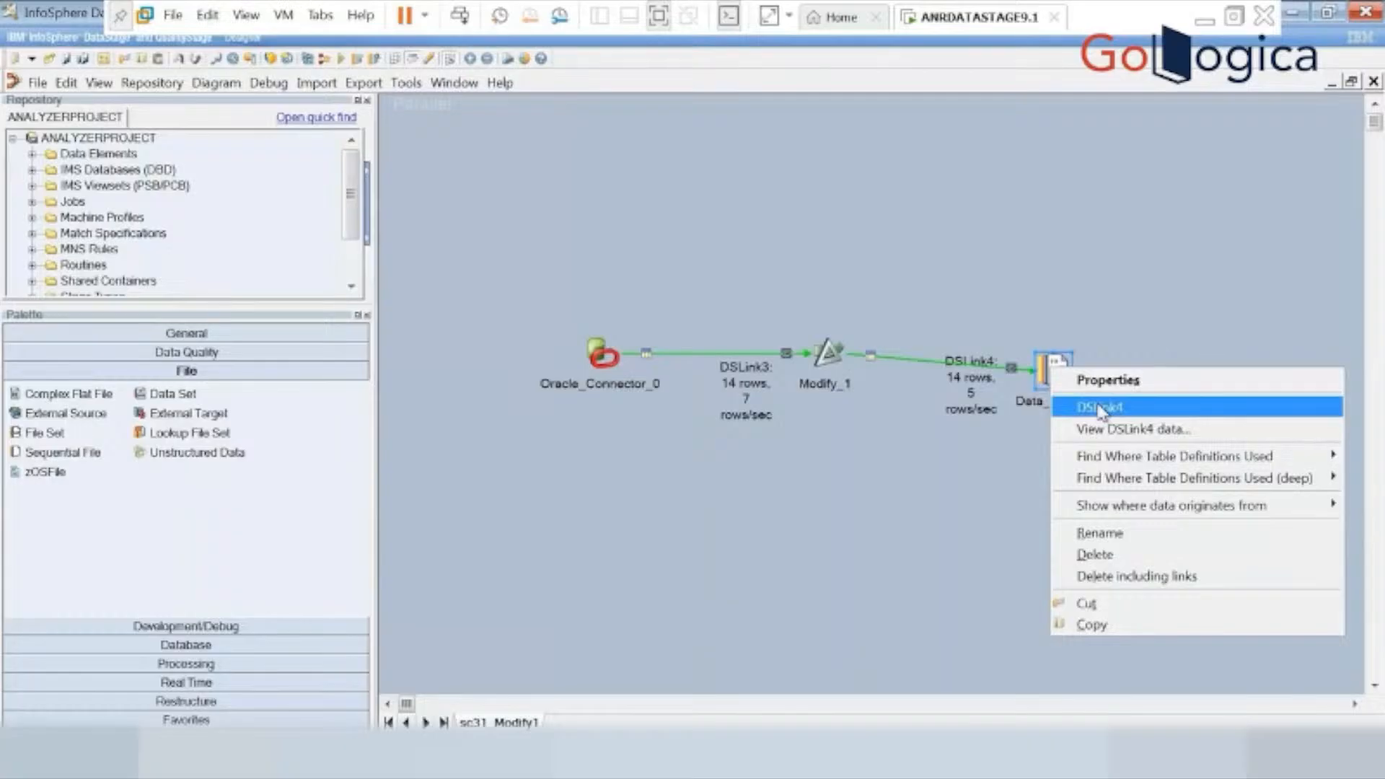
left_click(1041, 370)
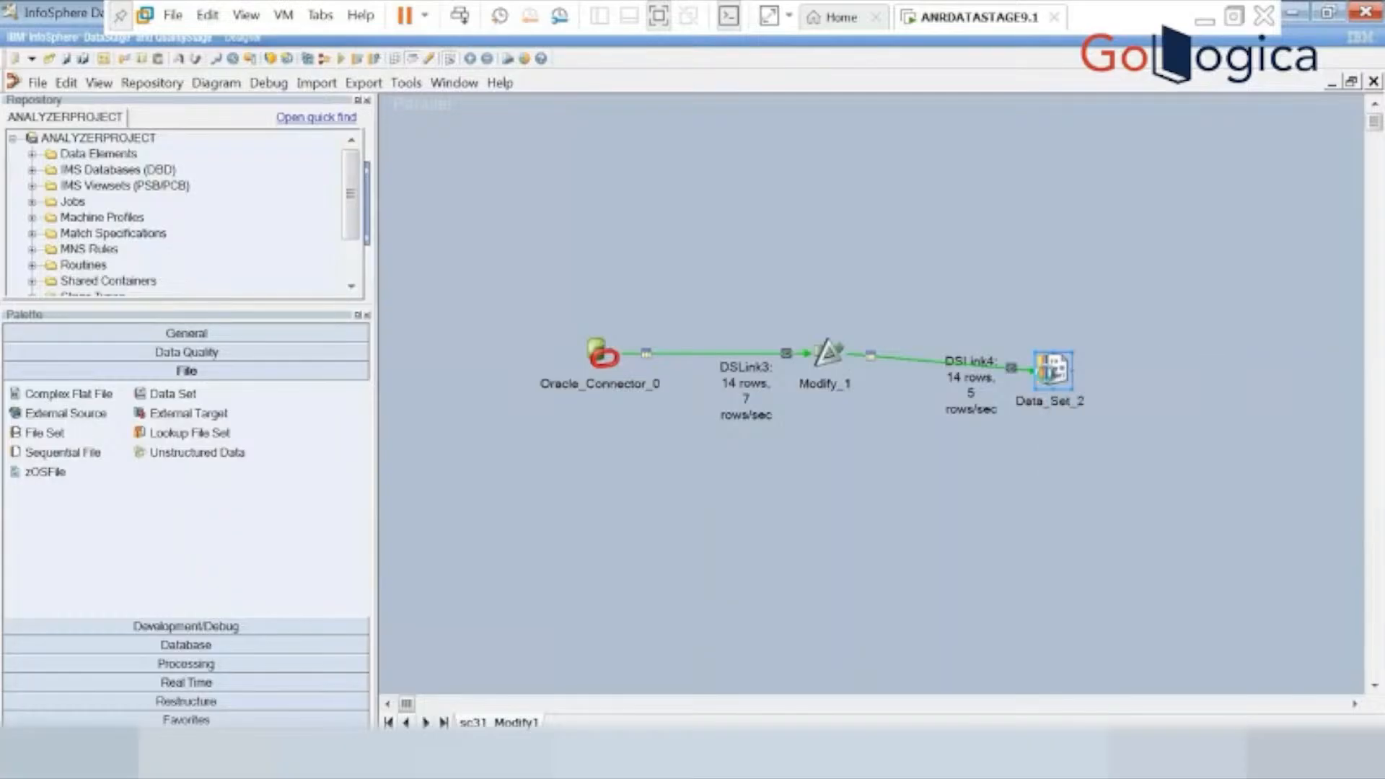
double_click(1051, 369)
left_click(225, 126)
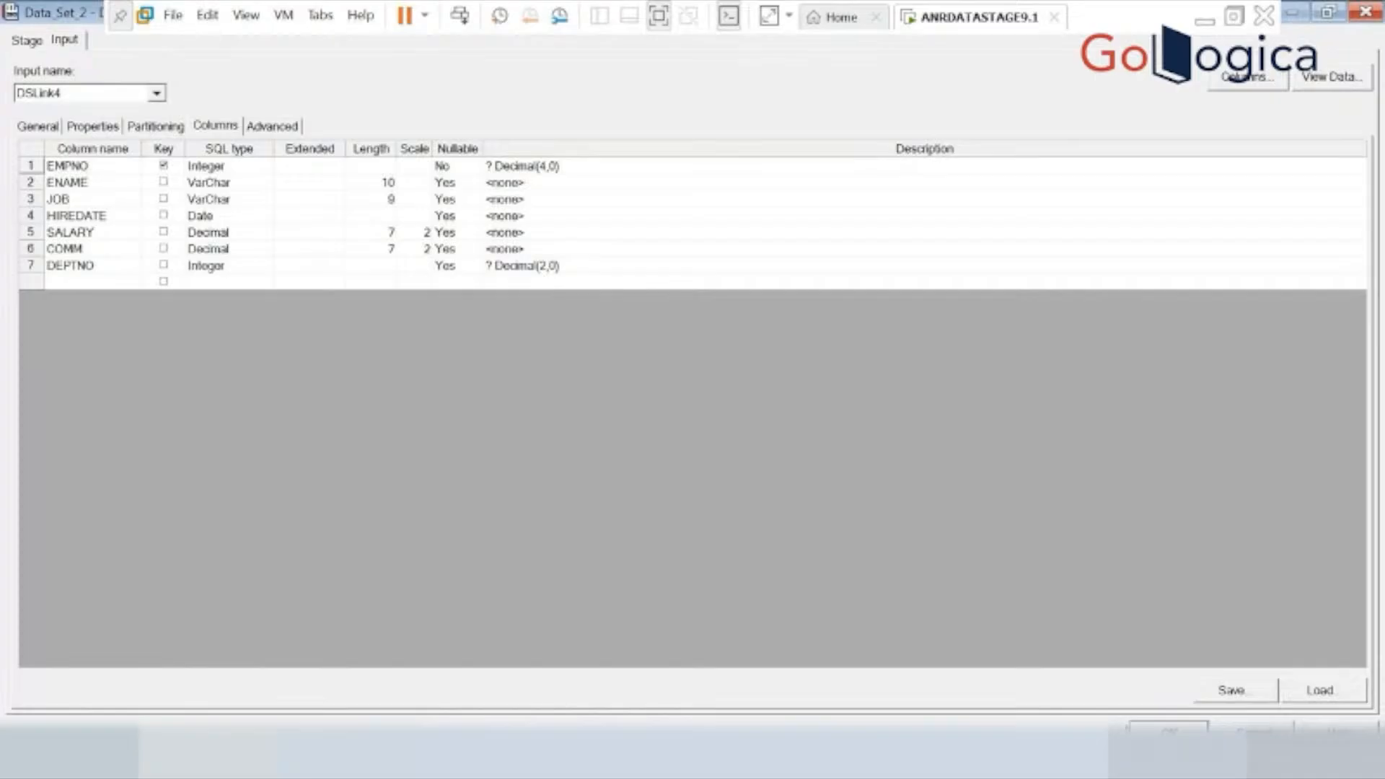
left_click(1169, 731)
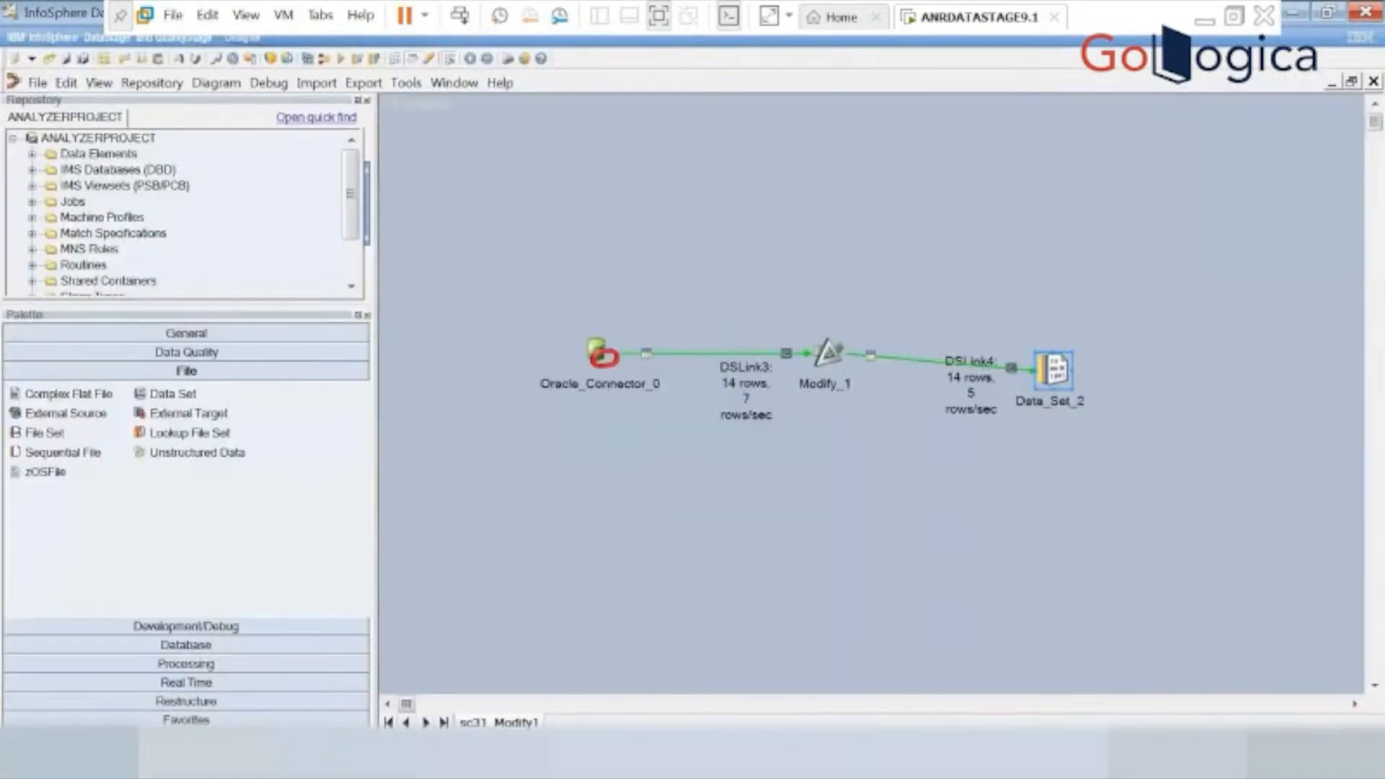
Recompile the sc31_Modify1 job with the changed target file and run it again.
left_click(341, 57)
left_click(787, 453)
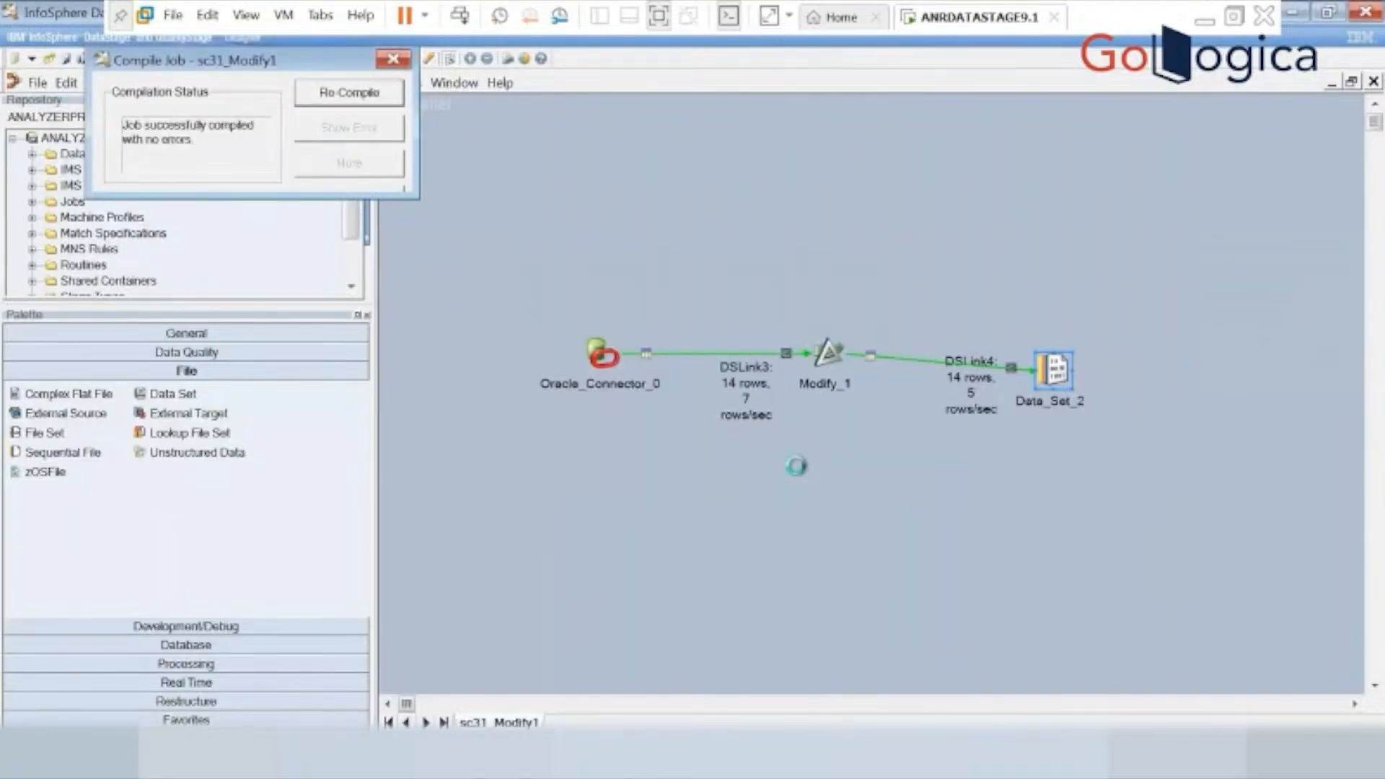
left_click(340, 469)
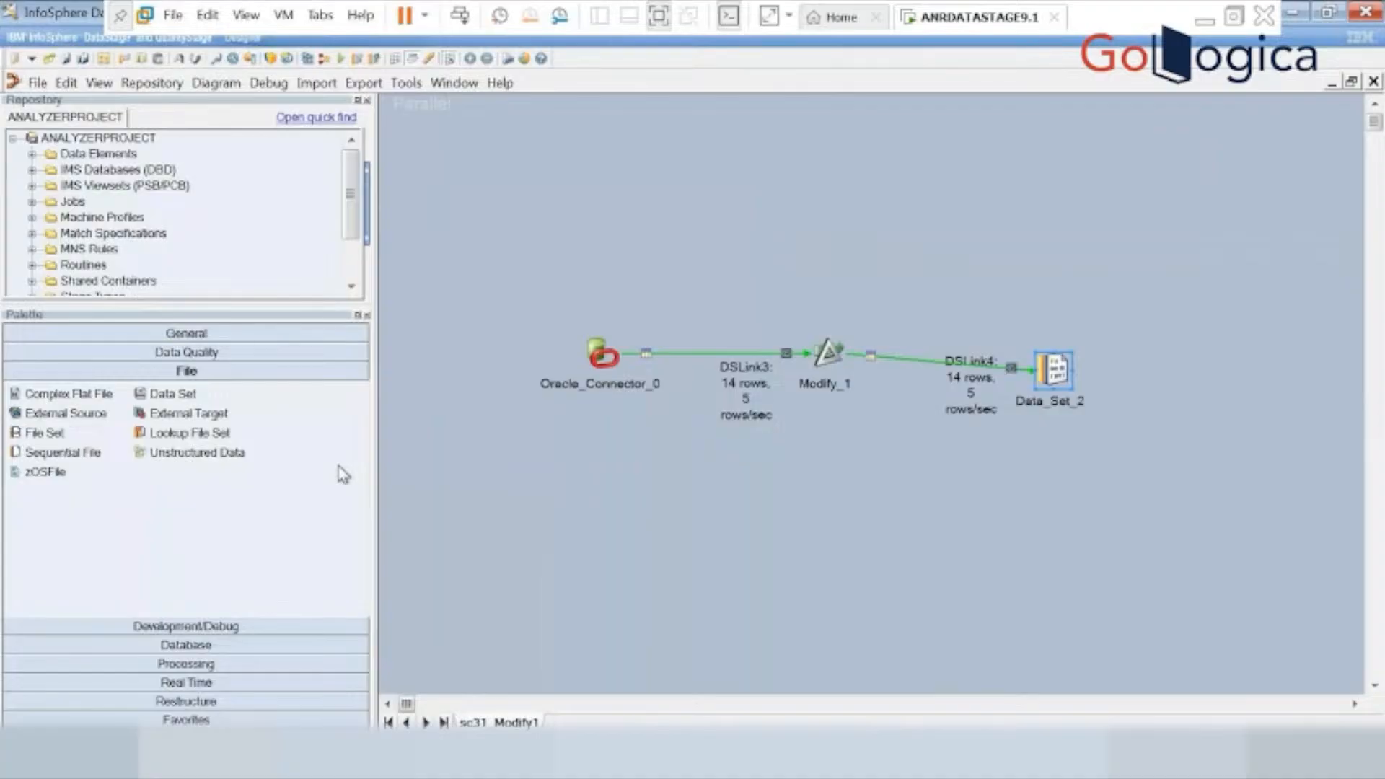
View the DSLink4 data of Data_Set_2 again after the rerun, declining any further server output.
left_click(1055, 364)
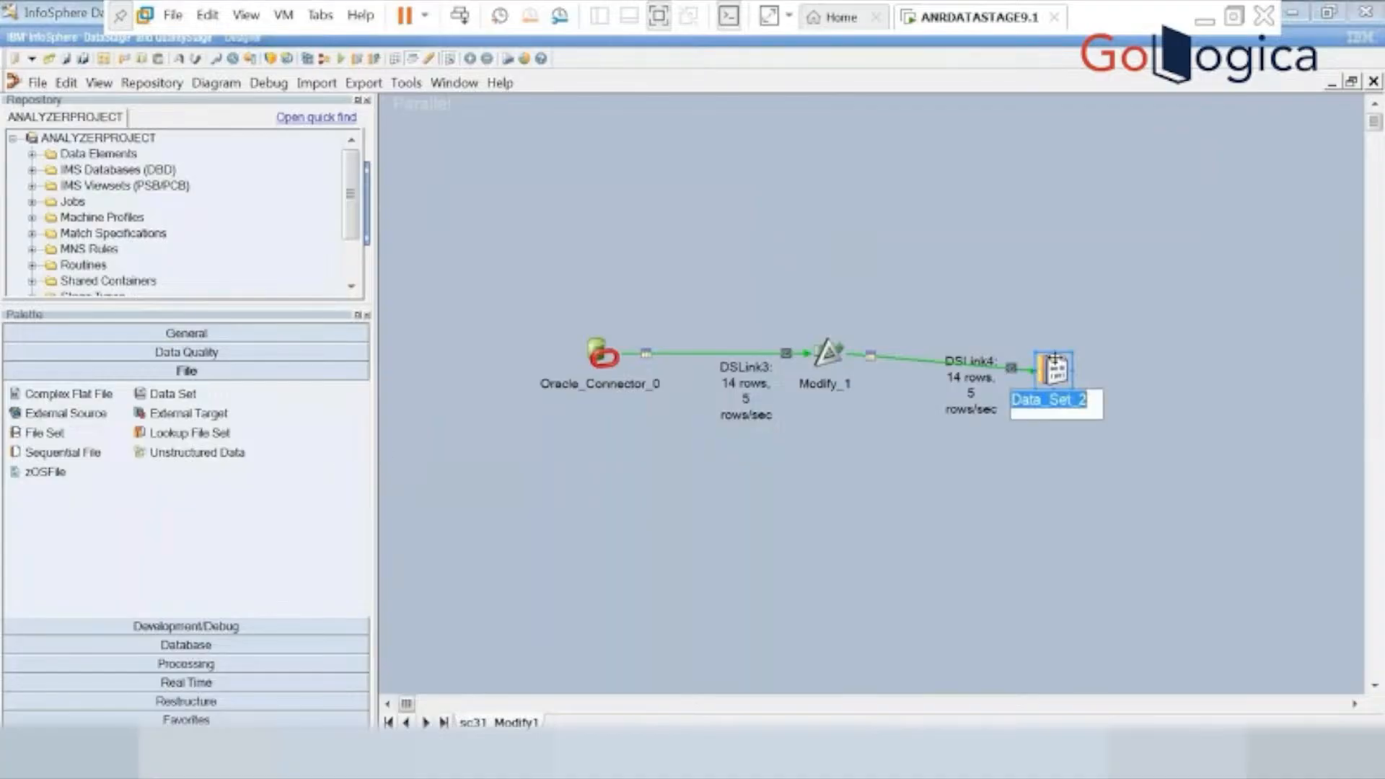
right_click(1056, 362)
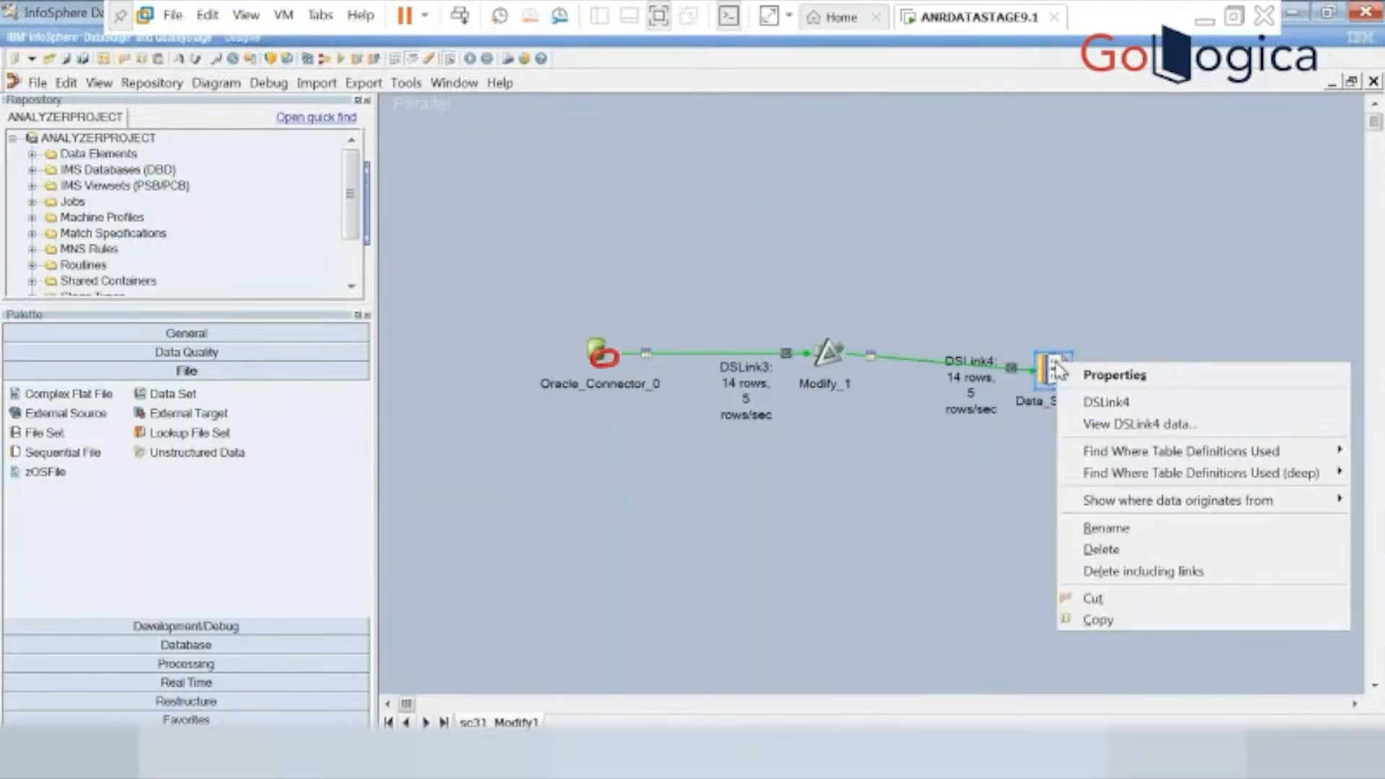
left_click(1129, 426)
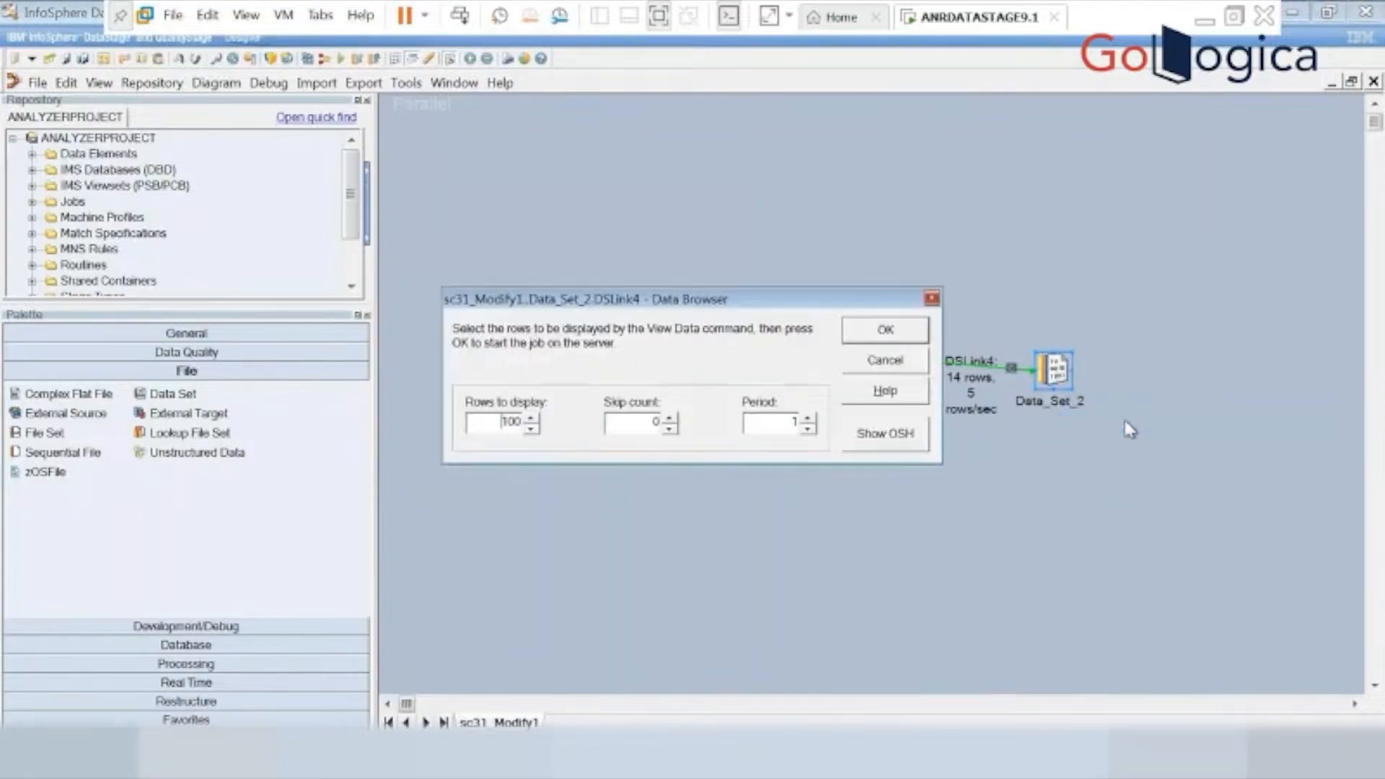
left_click(902, 334)
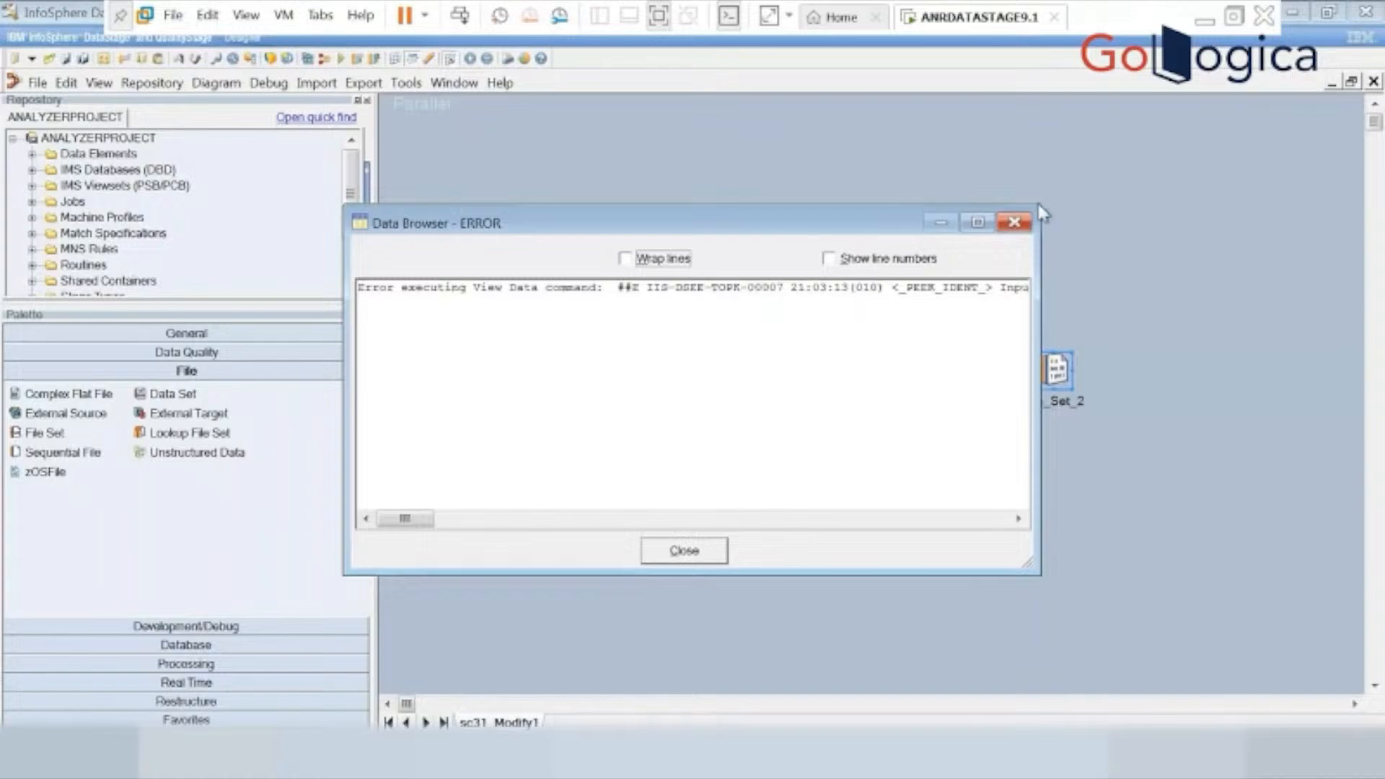
left_click(1013, 224)
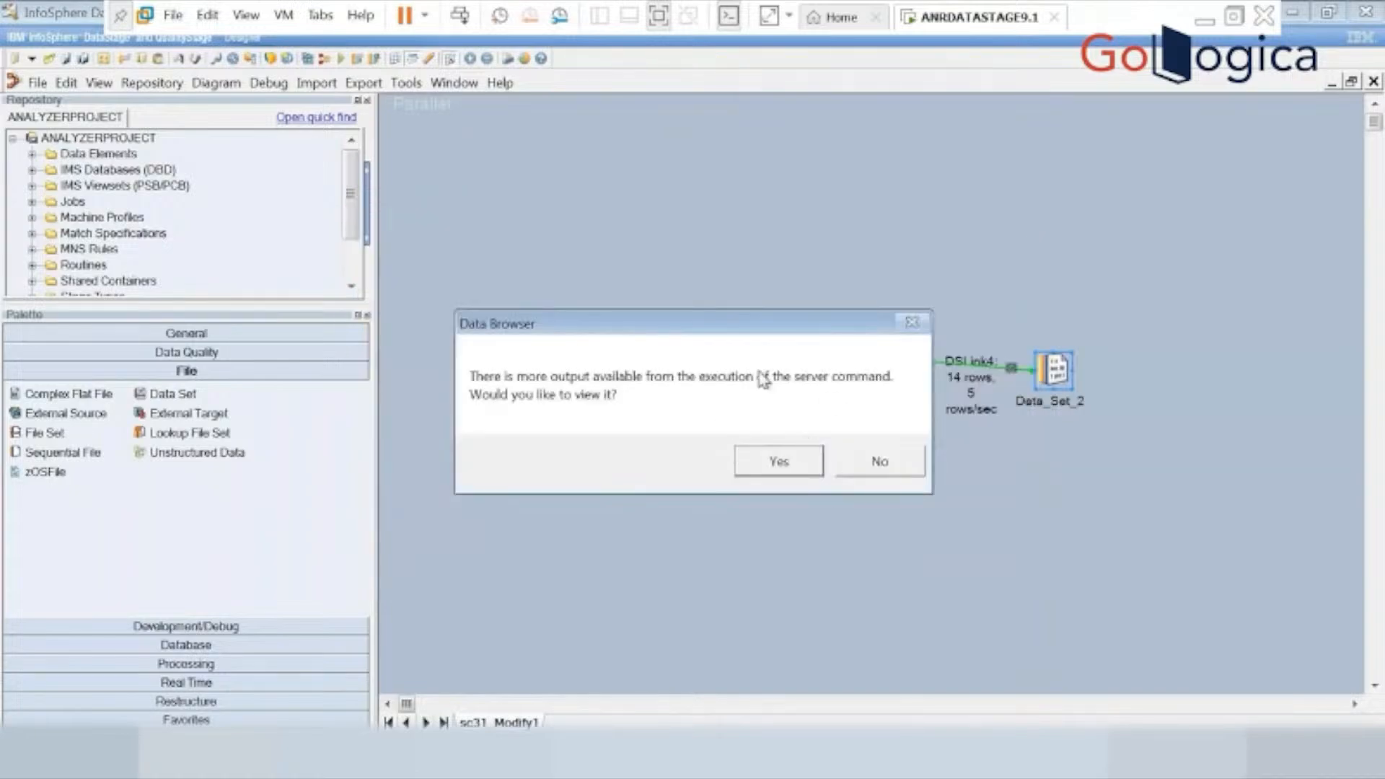
left_click(881, 465)
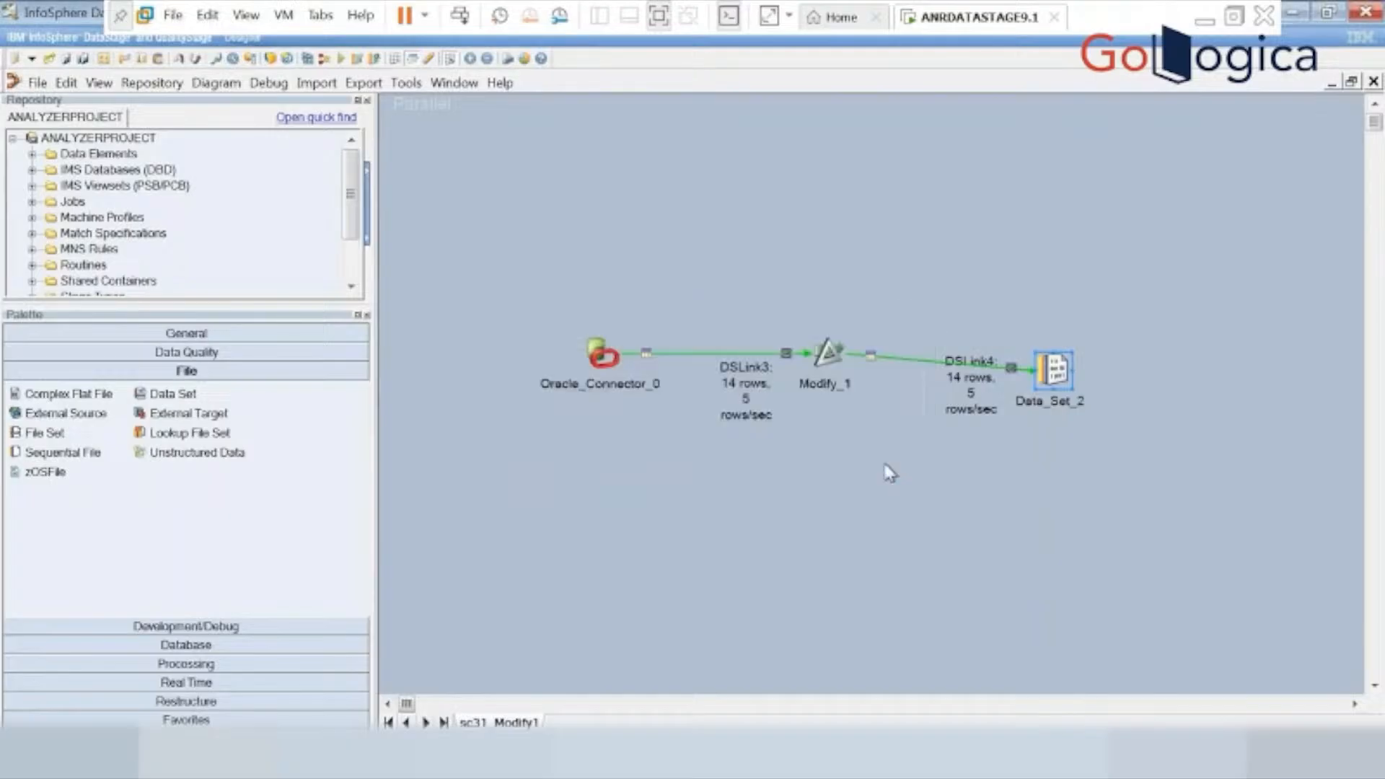
Review the Modify_1 specifications and the output column definitions of Oracle_Connector_0, closing each stage.
double_click(828, 355)
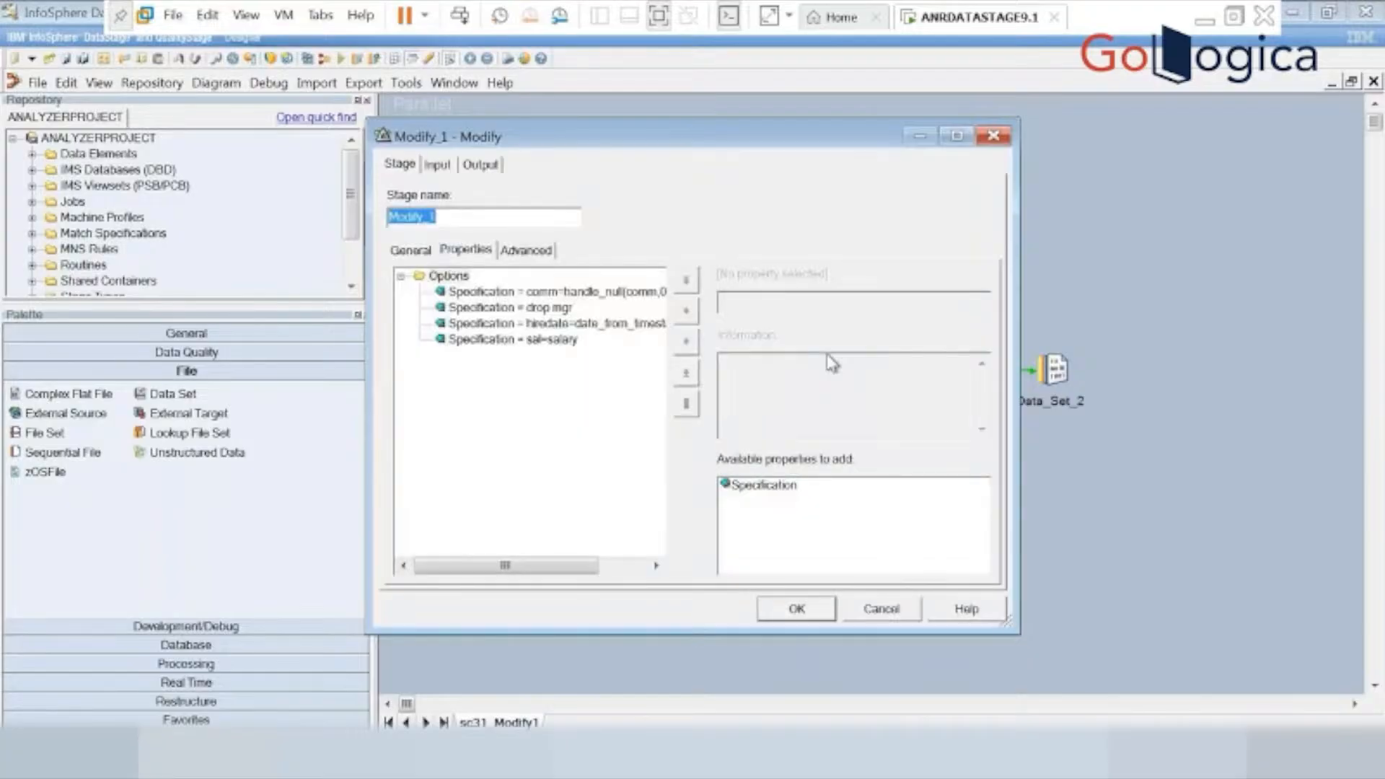
left_click(900, 611)
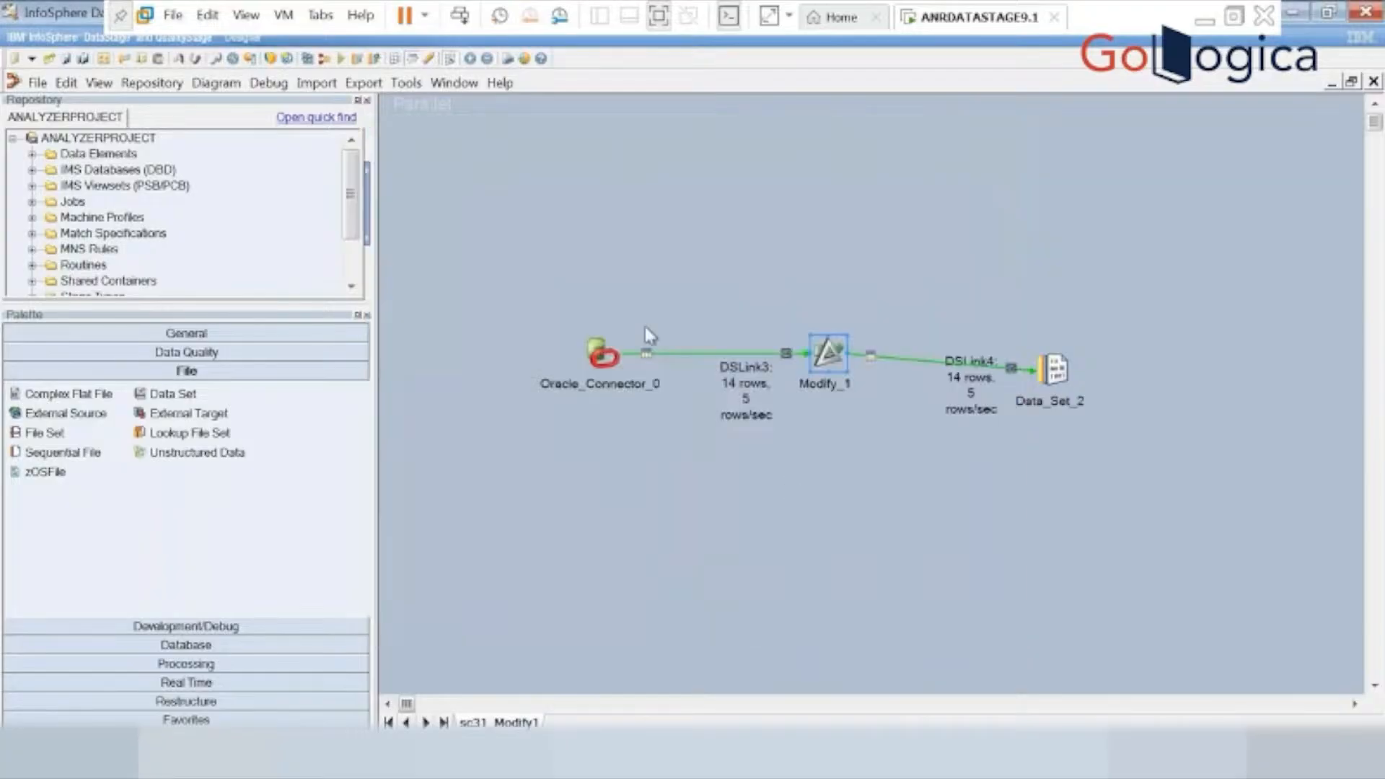
double_click(608, 351)
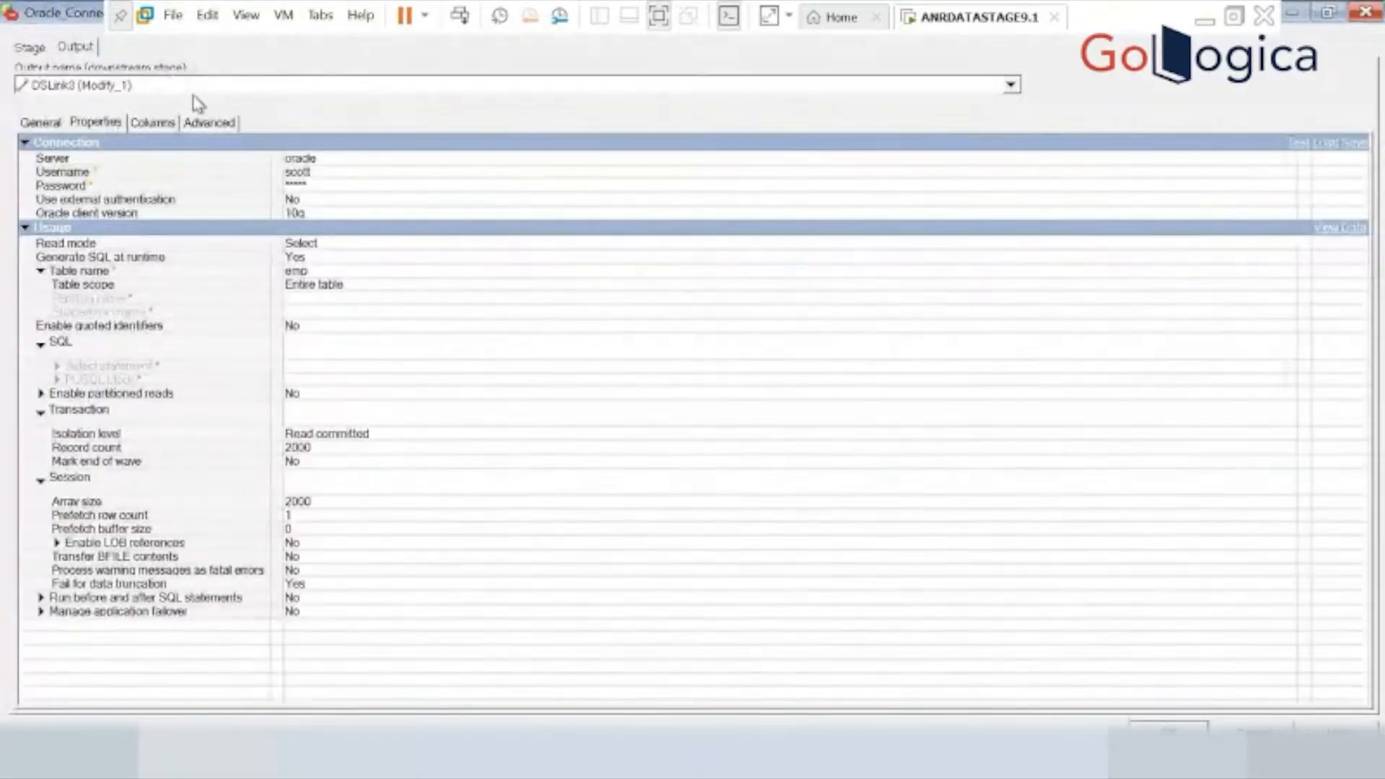
left_click(153, 122)
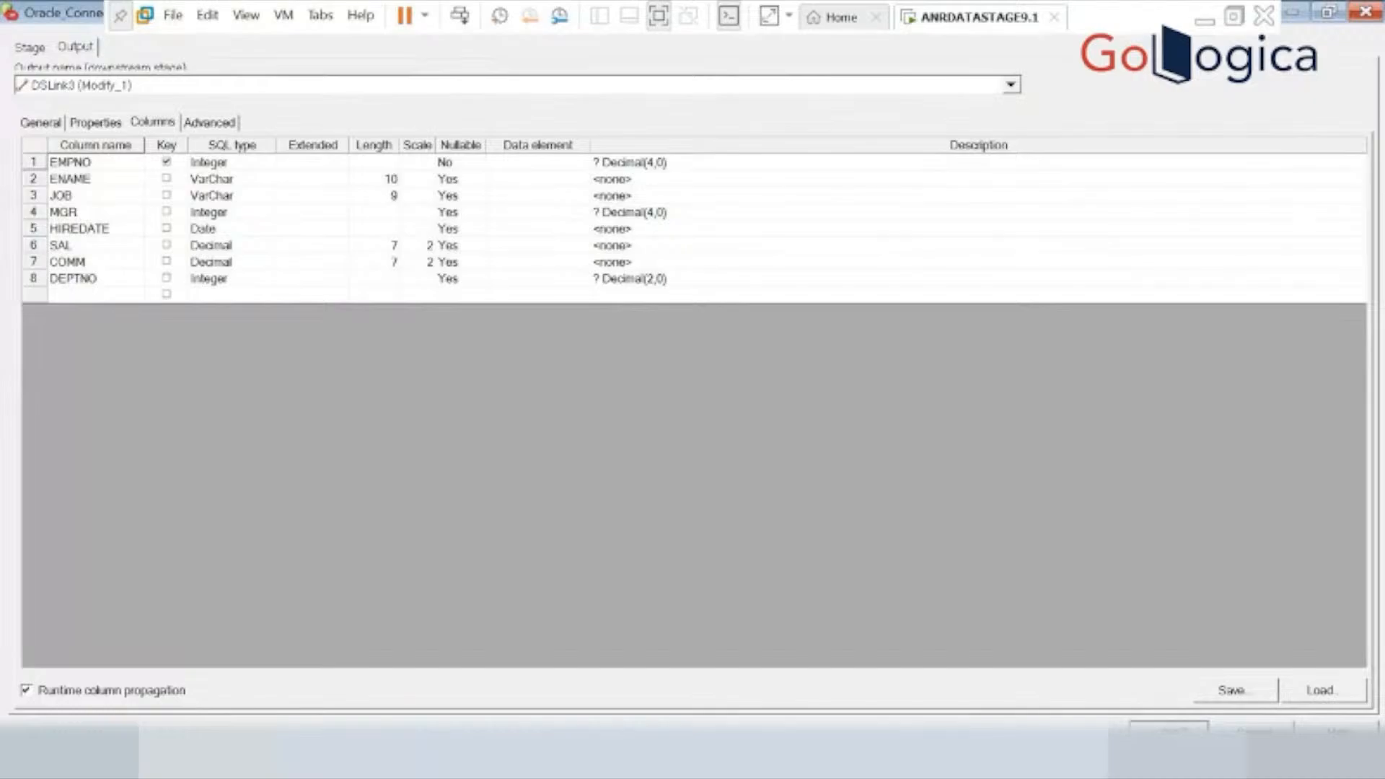
left_click(1182, 728)
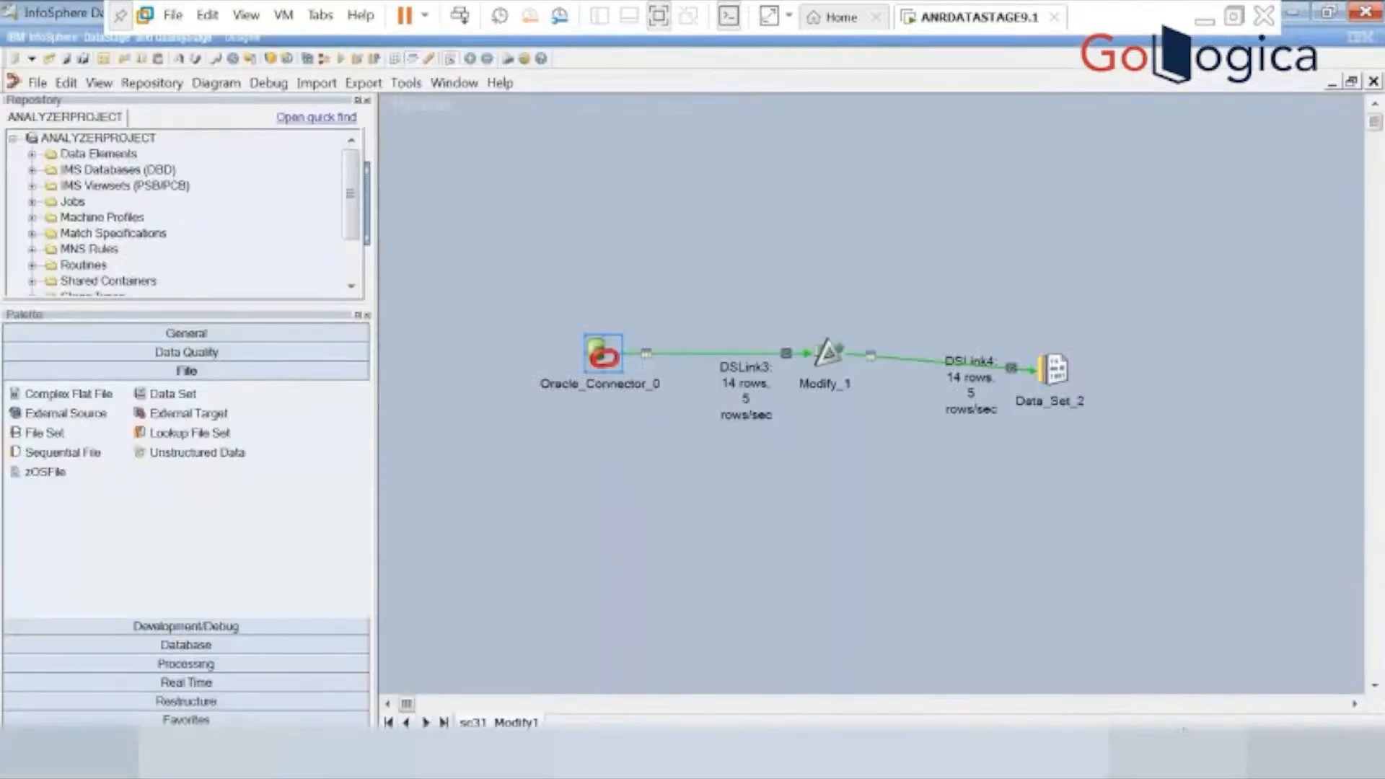
Change the drop specification in the Modify_1 stage to the uppercase column name, "drop MGR".
double_click(824, 361)
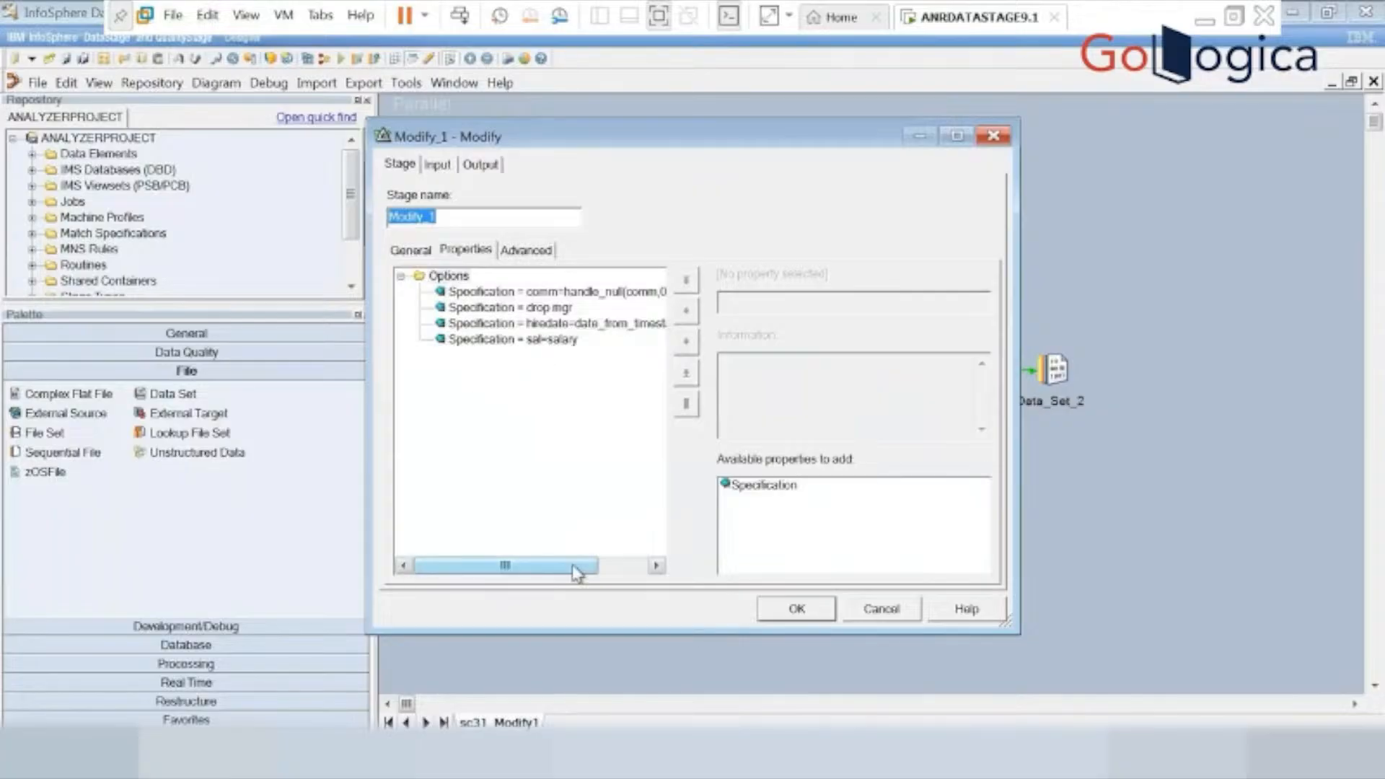
left_click_drag(577, 574, 620, 577)
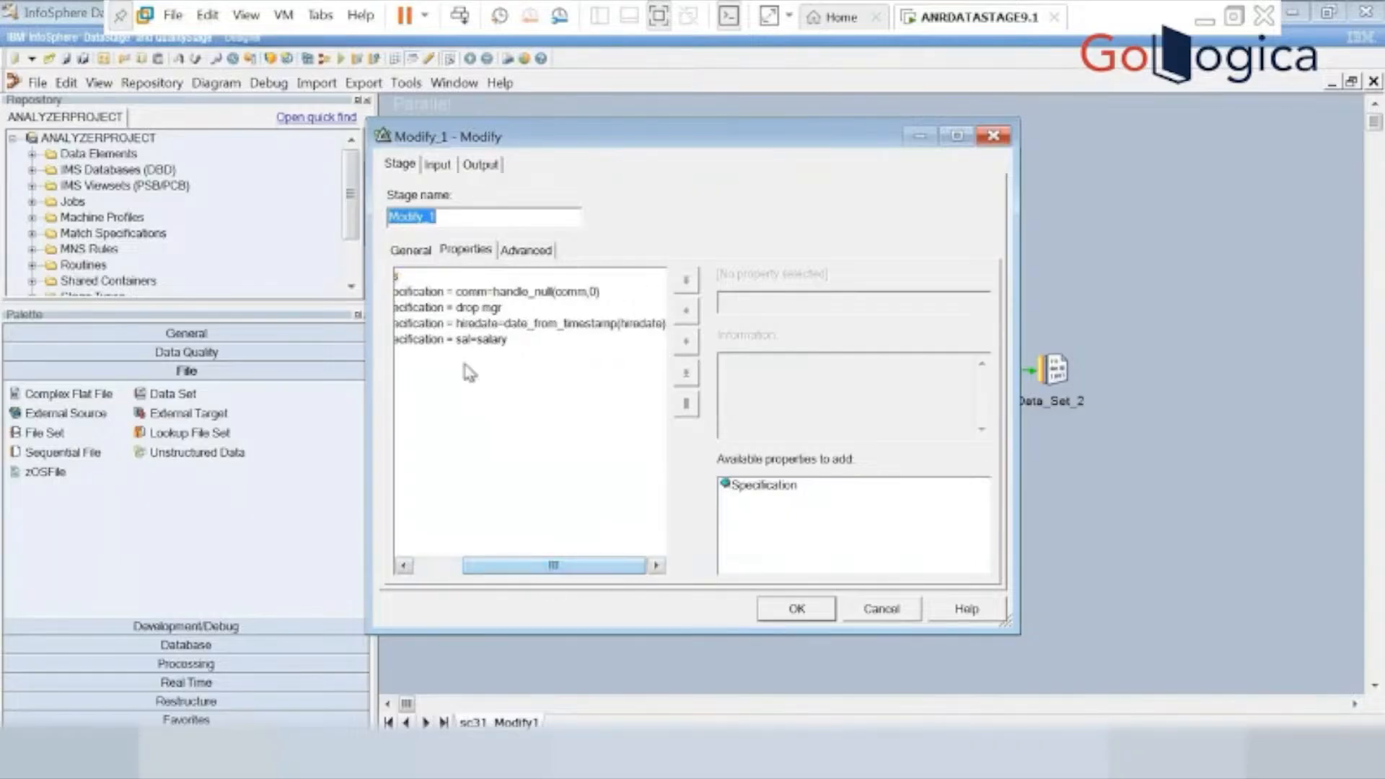
left_click(577, 310)
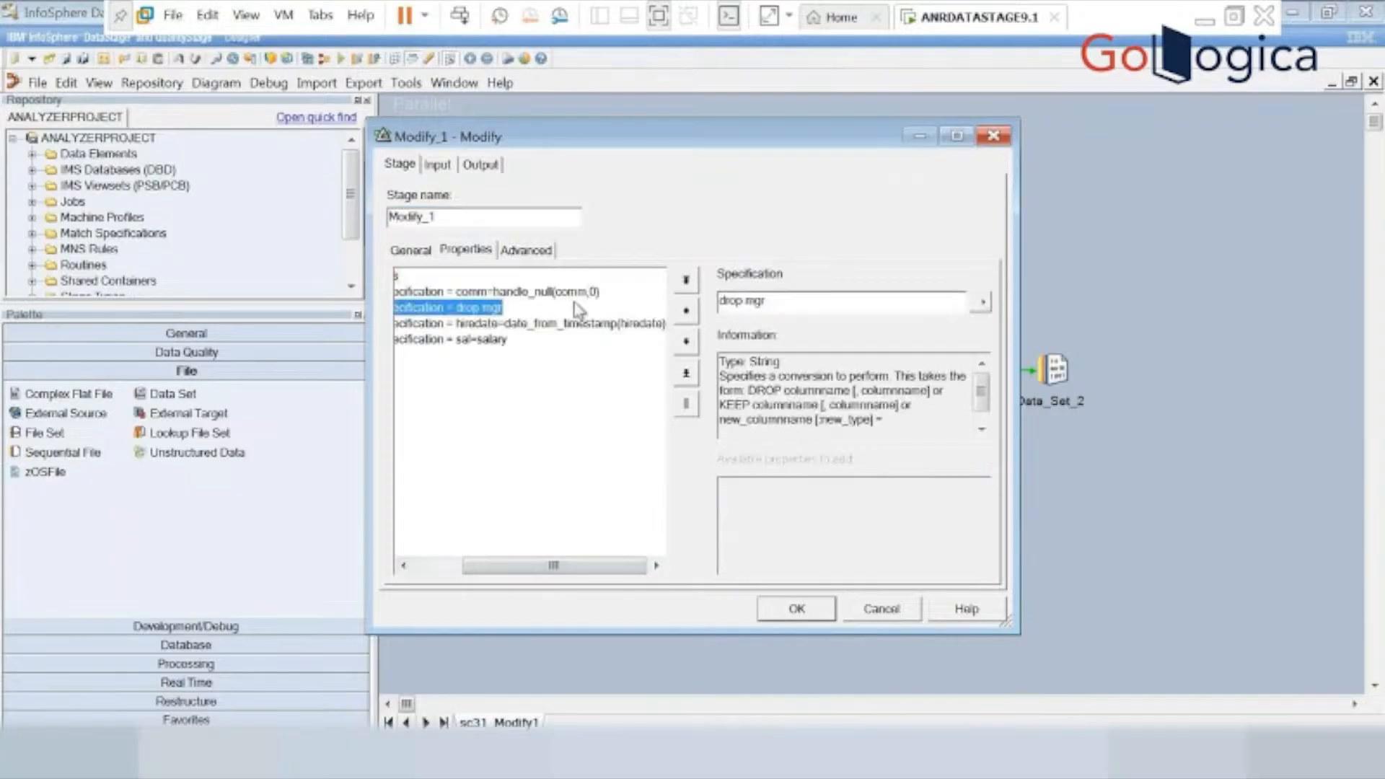
left_click(790, 302)
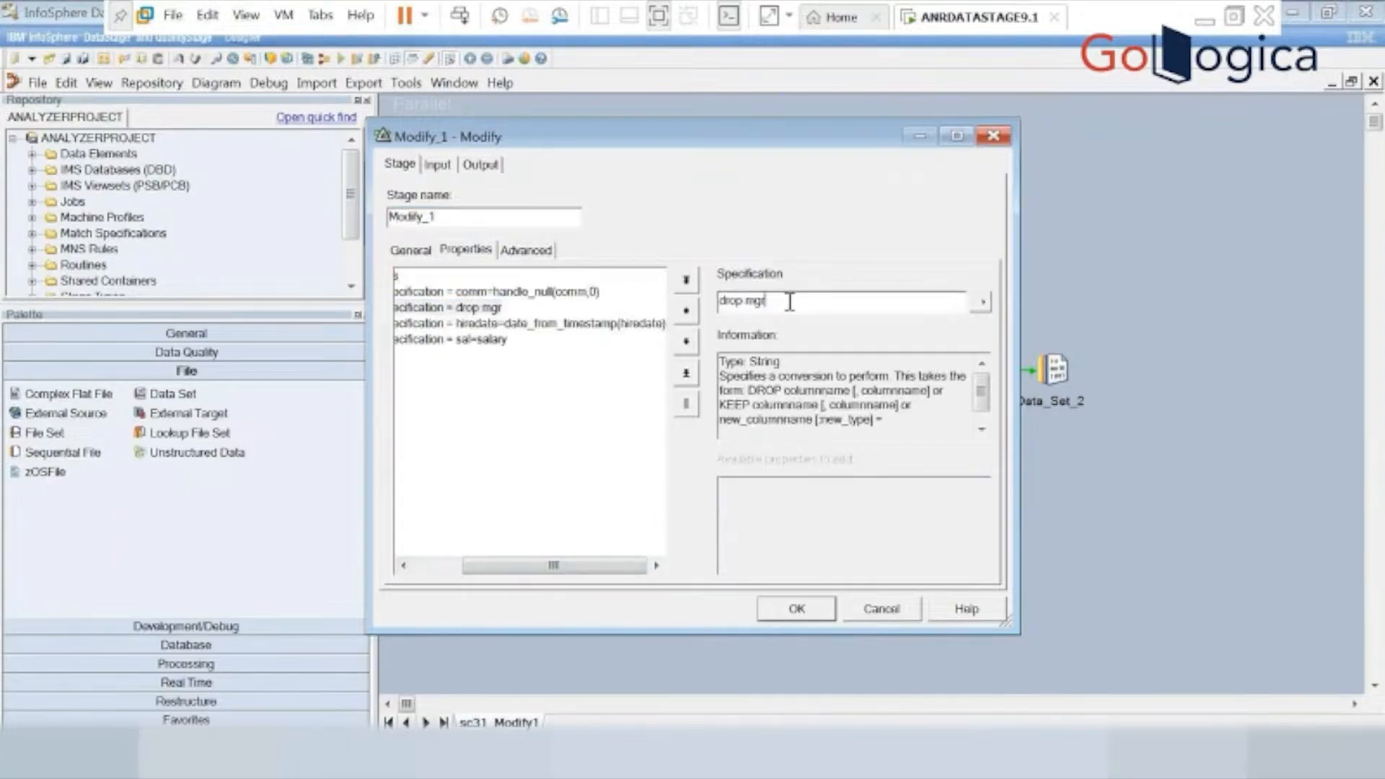
key("BackSpace")
key("BackSpace")
key("BackSpace")
type("MGR")
left_click(487, 330)
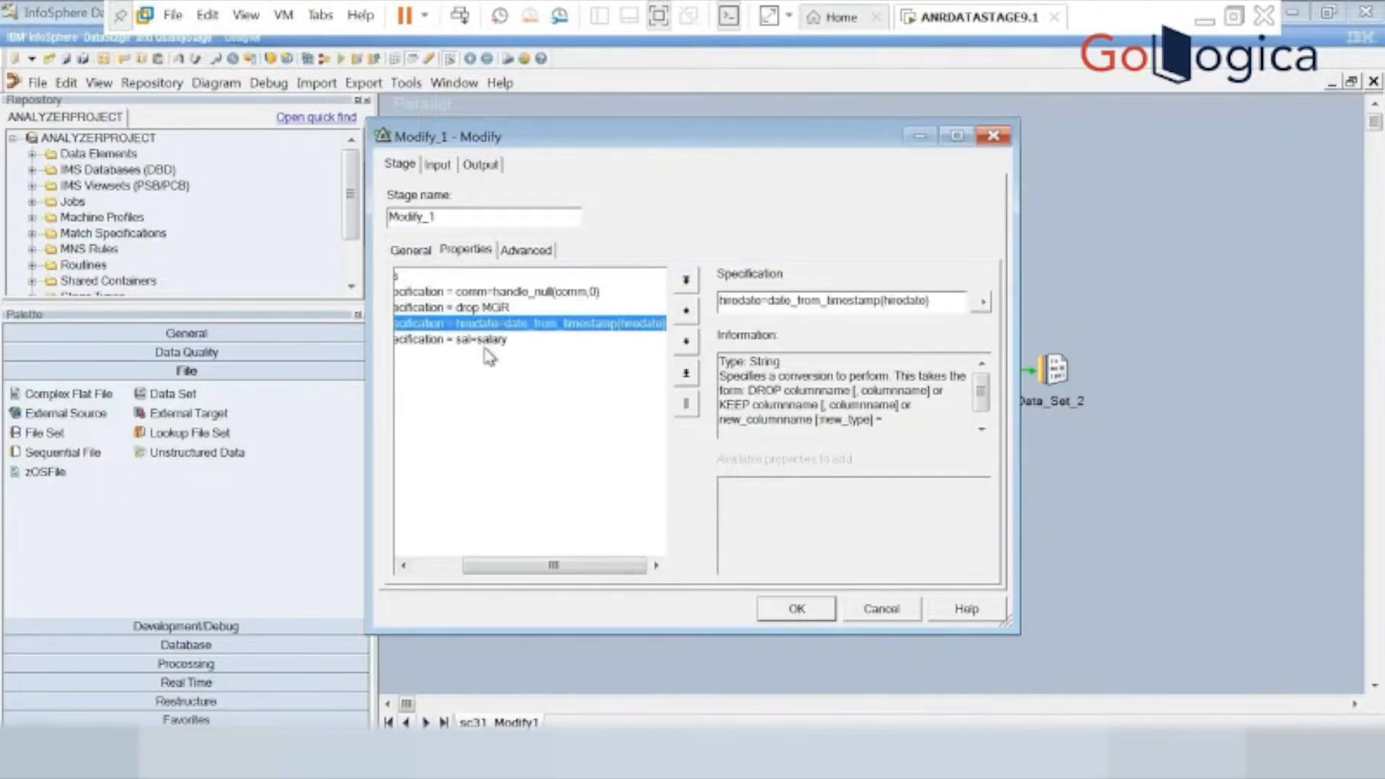
Rewrite the salary rename specification of Modify_1 in uppercase as SAL=SALARY.
left_click(482, 339)
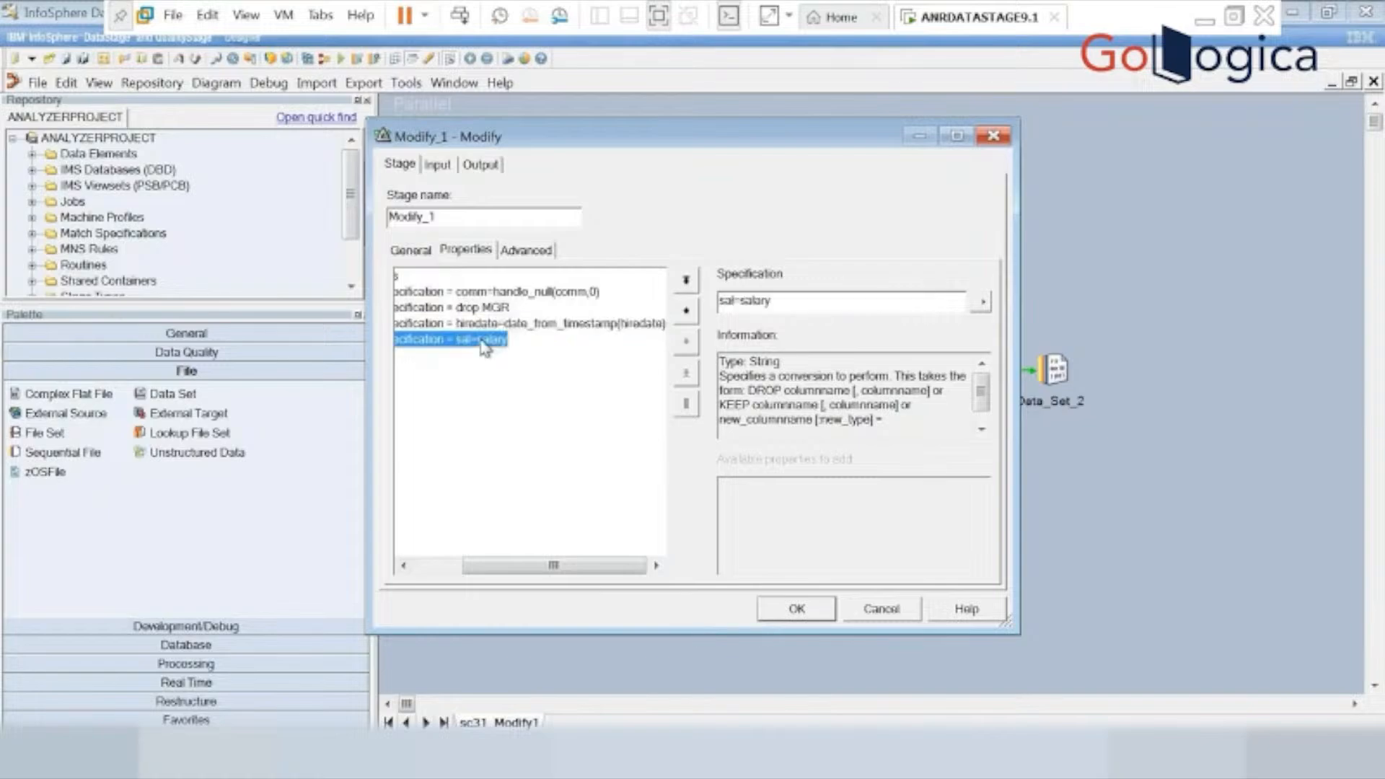
left_click(734, 303)
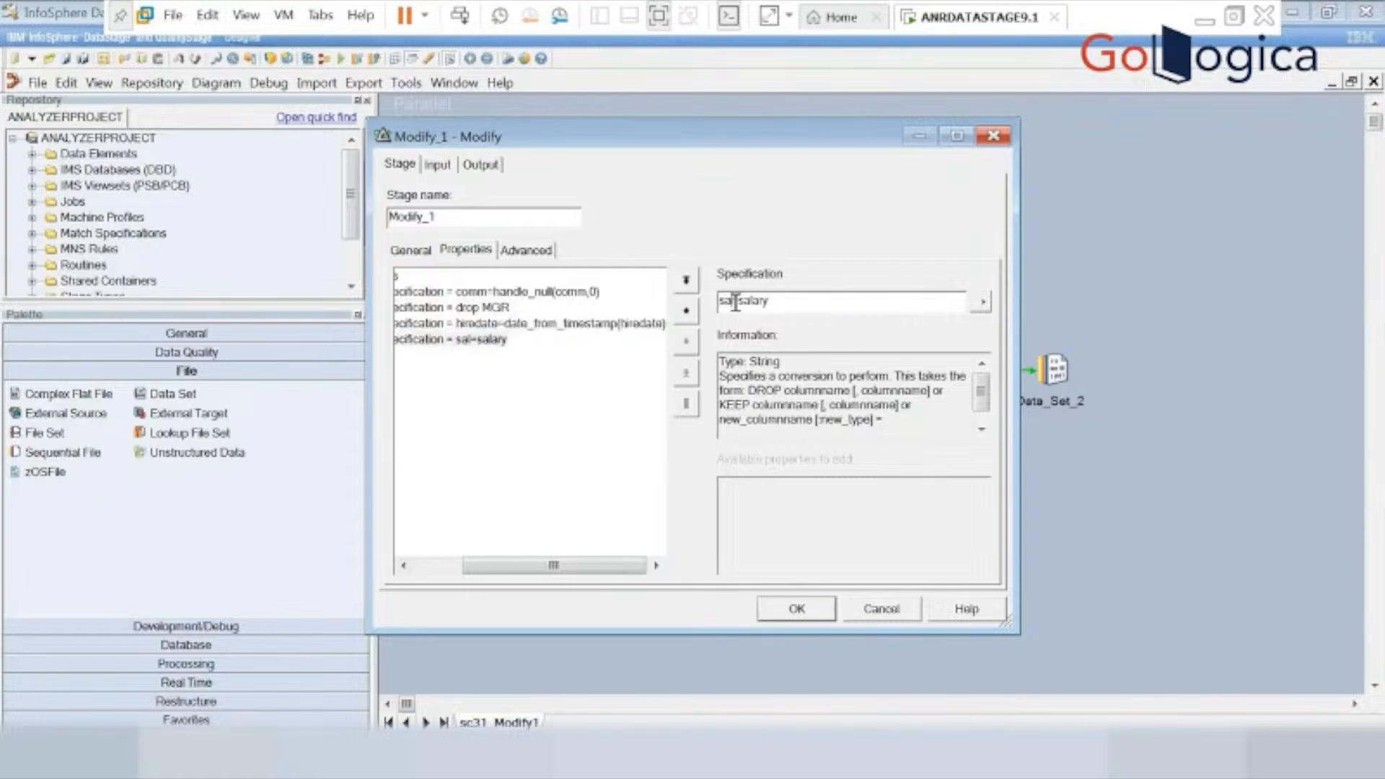
key("BackSpace")
key("BackSpace")
key("BackSpace")
type("SAL")
key("BackSpace")
key("BackSpace")
key("BackSpace")
key("BackSpace")
key("BackSpace")
key("BackSpace")
type("SALARY")
Change the target column name before the equals sign in the date_from_timestamp specification to uppercase HIREDATE.
left_click(570, 324)
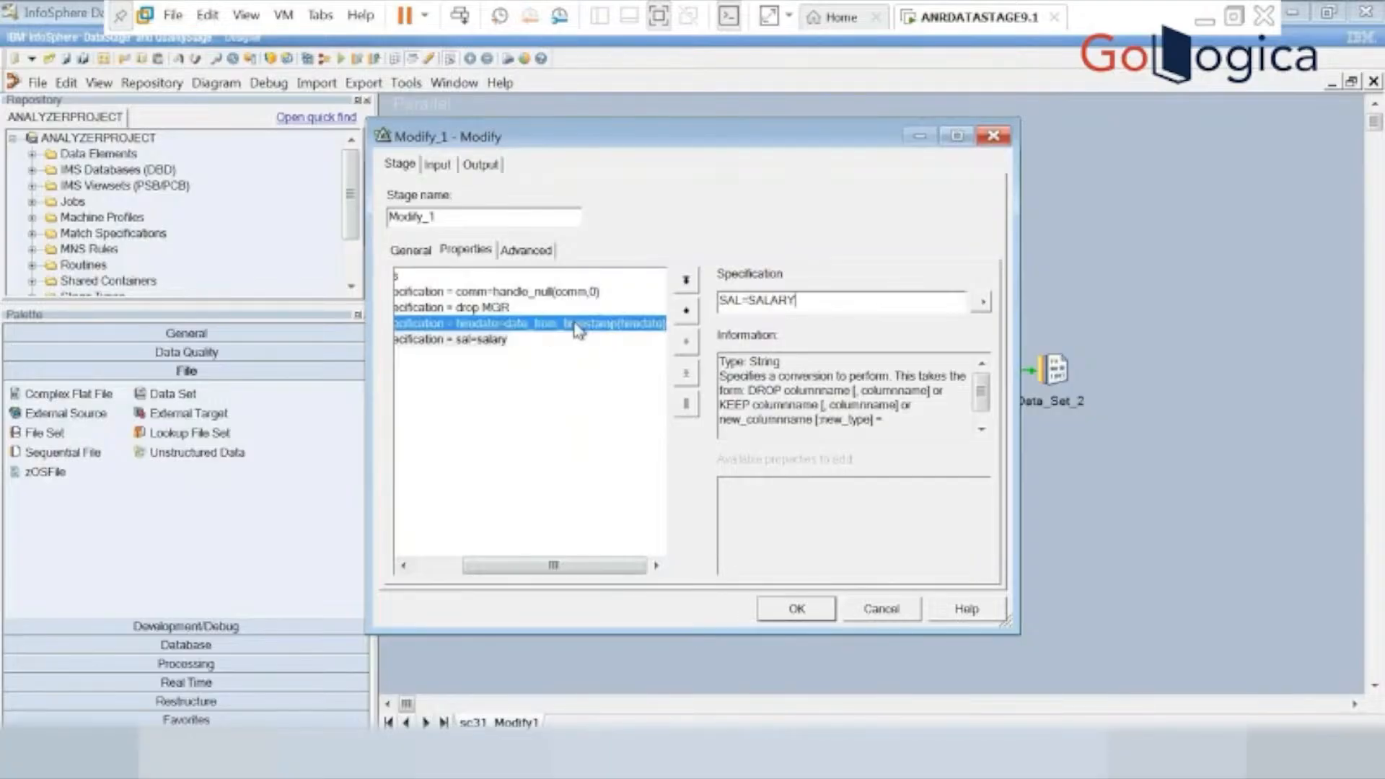
left_click(765, 305)
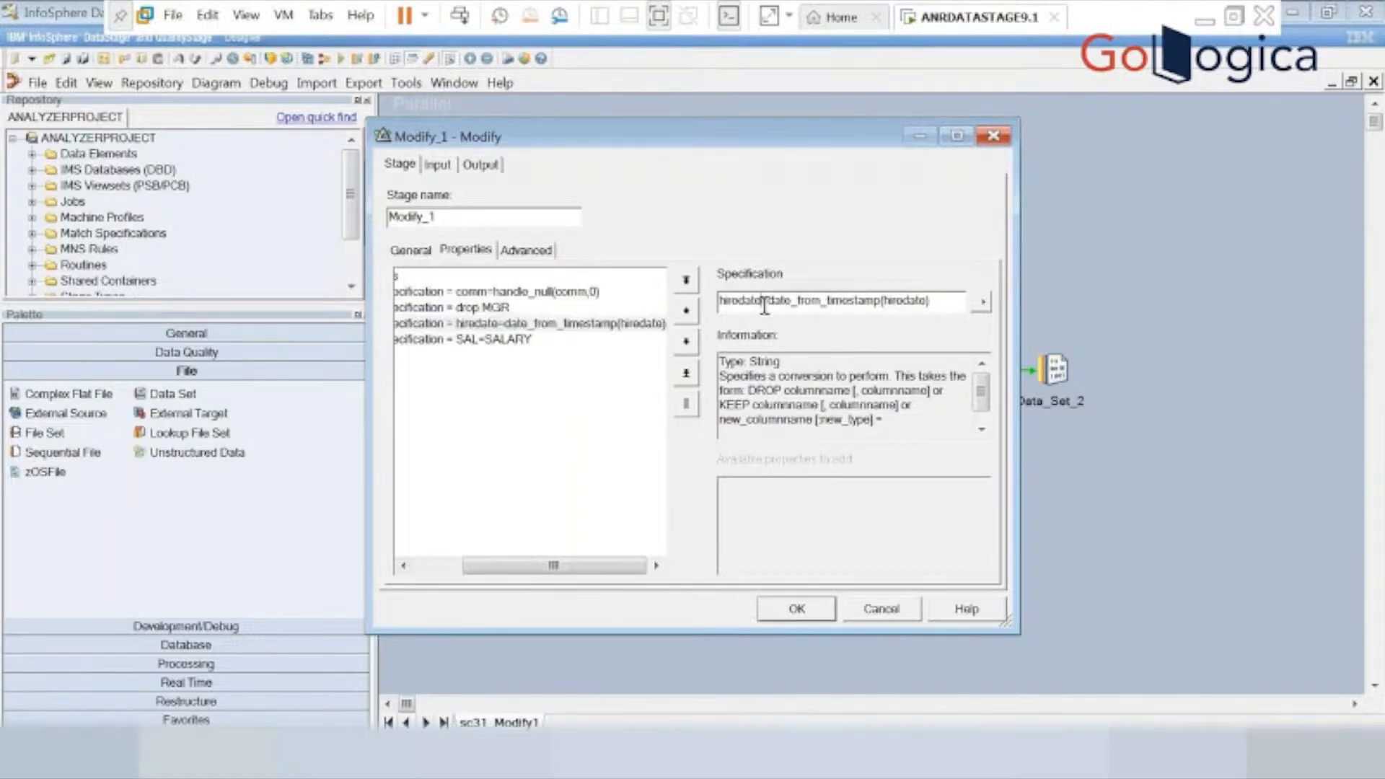
key("BackSpace")
key("BackSpace")
key("BackSpace")
key("BackSpace")
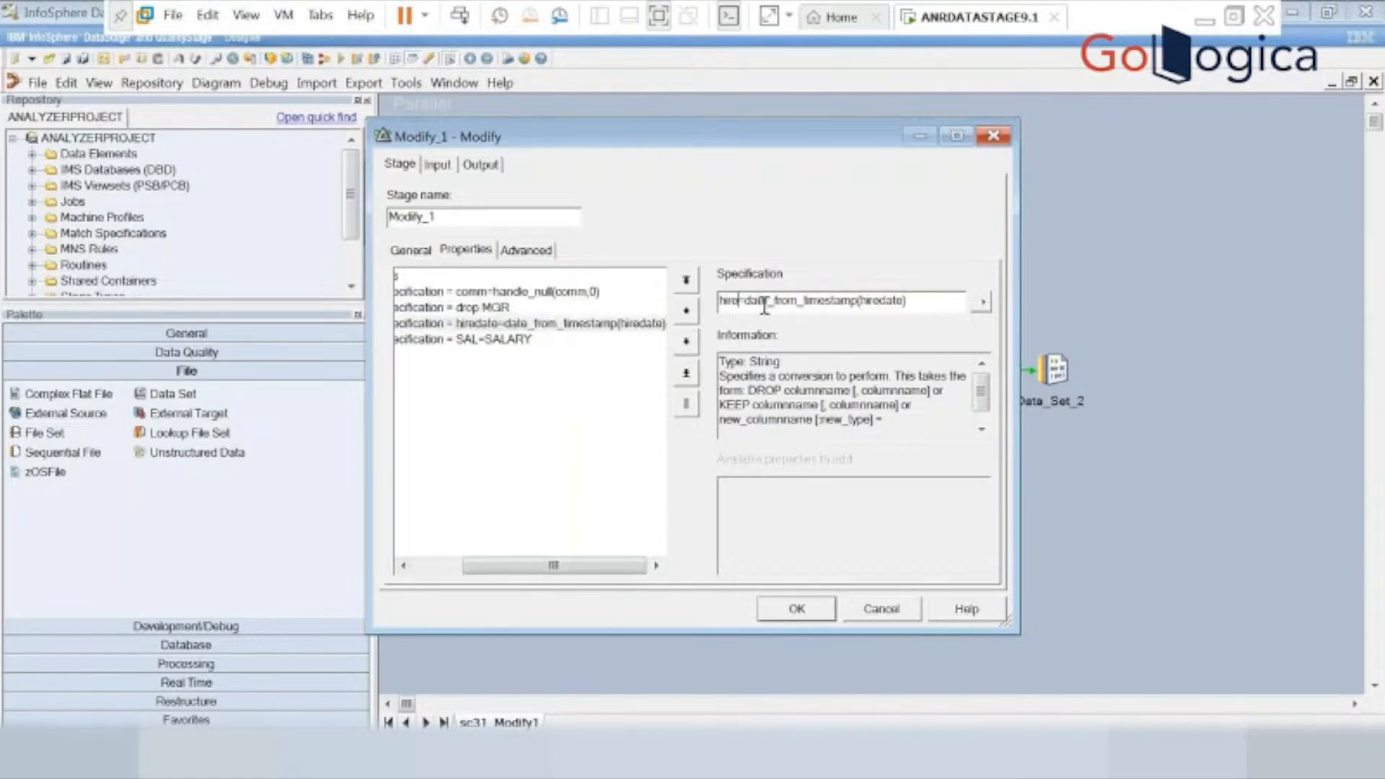
key("BackSpace")
key("BackSpace")
key("BackSpace")
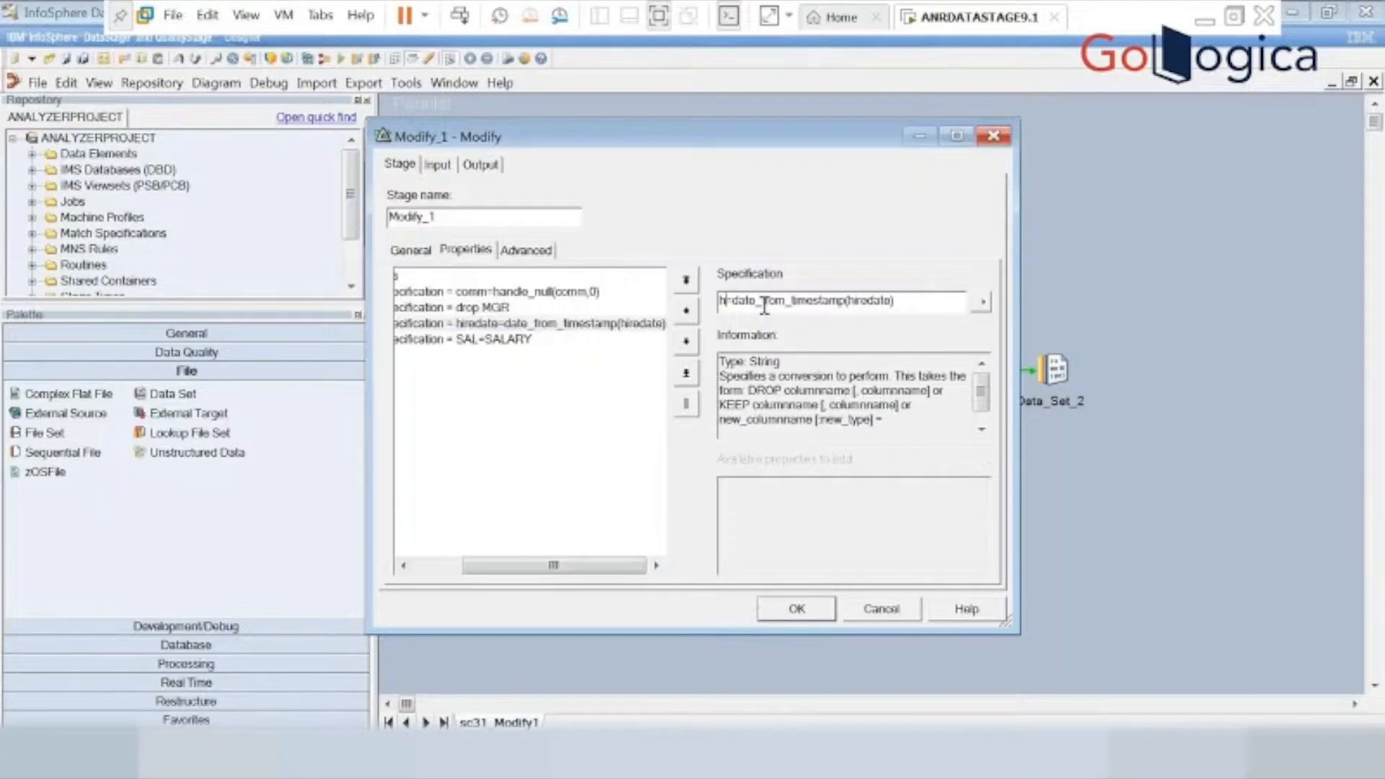
key("BackSpace")
type("HIRED")
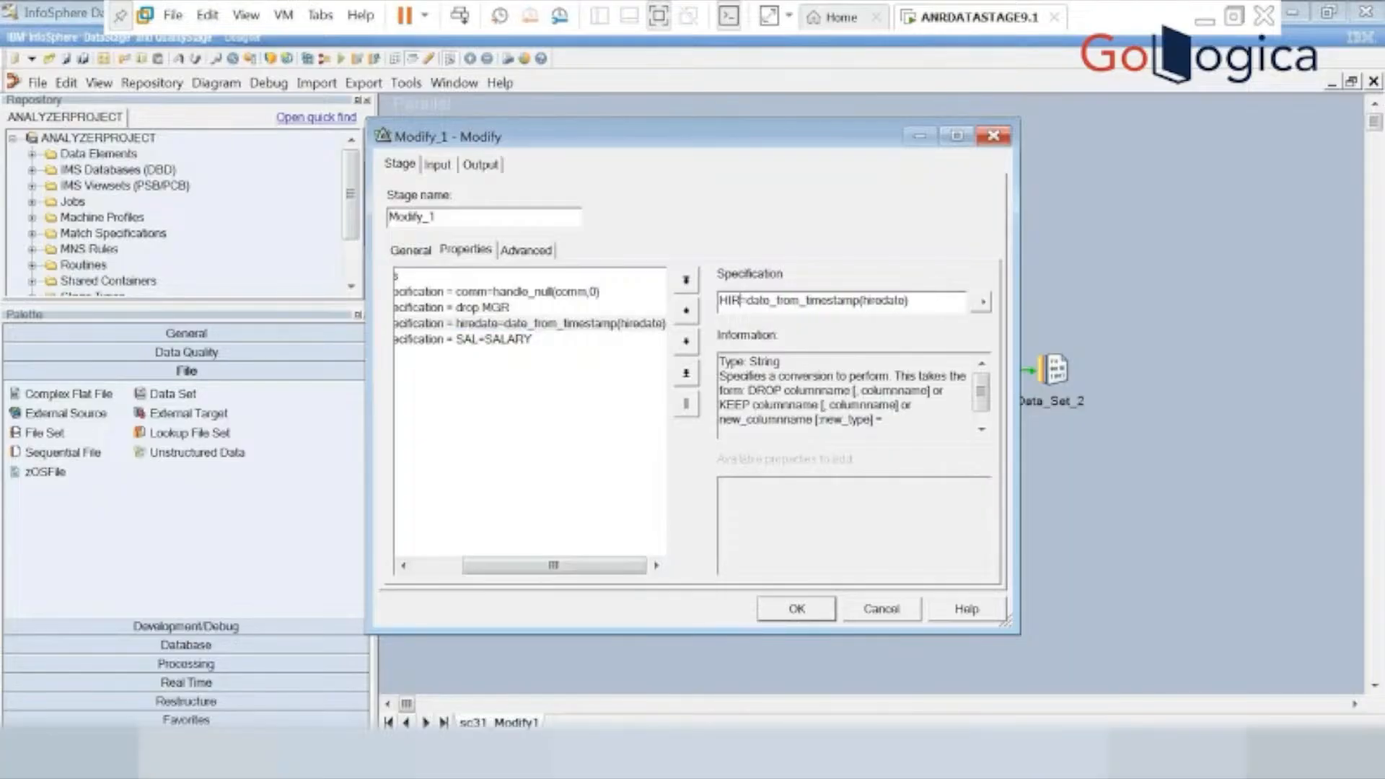
type("ATE")
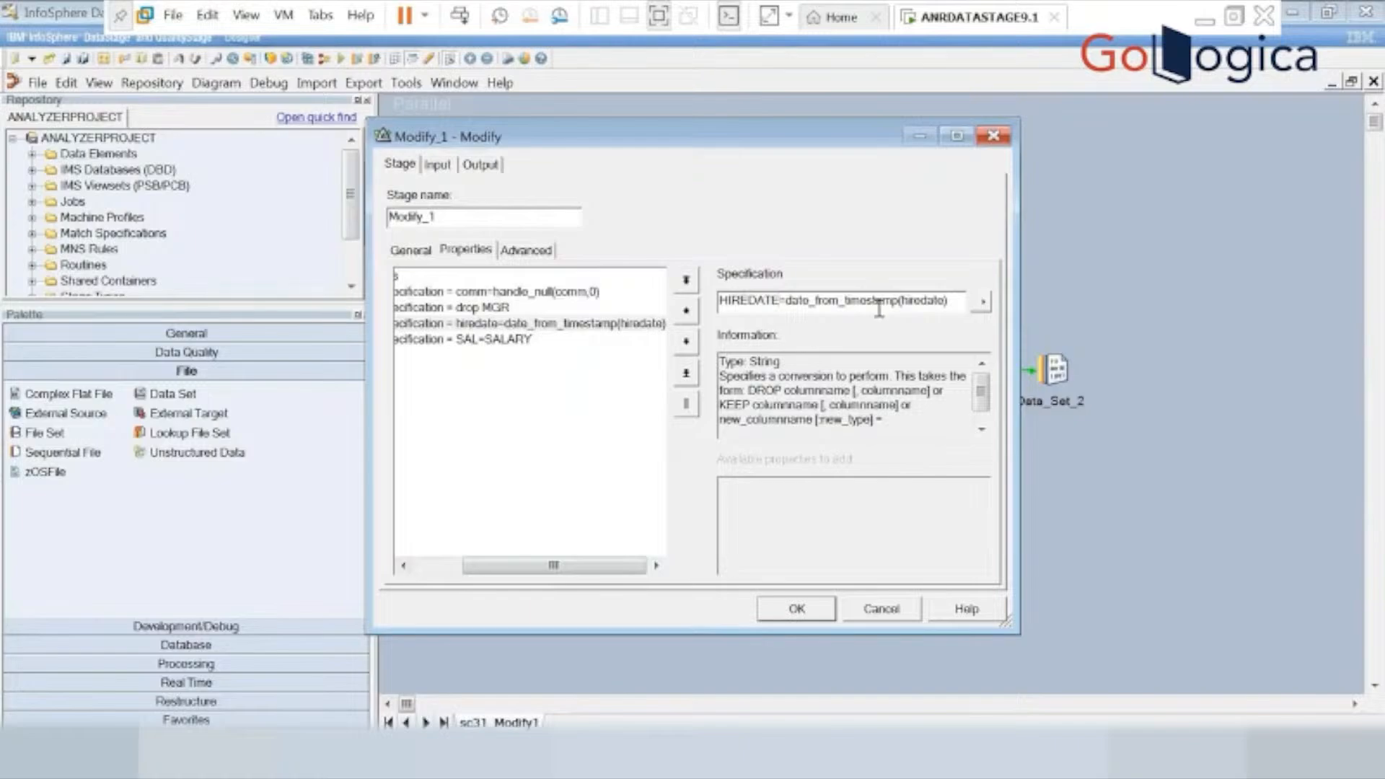
Change the argument of date_from_timestamp to uppercase HIREDATE and accept the Modify_1 stage settings.
left_click(949, 299)
key("BackSpace")
key("BackSpace")
key("BackSpace")
key("BackSpace")
key("BackSpace")
key("BackSpace")
key("BackSpace")
type(")")
key("BackSpace")
key("BackSpace")
key("BackSpace")
type("H)IREDATE")
left_click(798, 609)
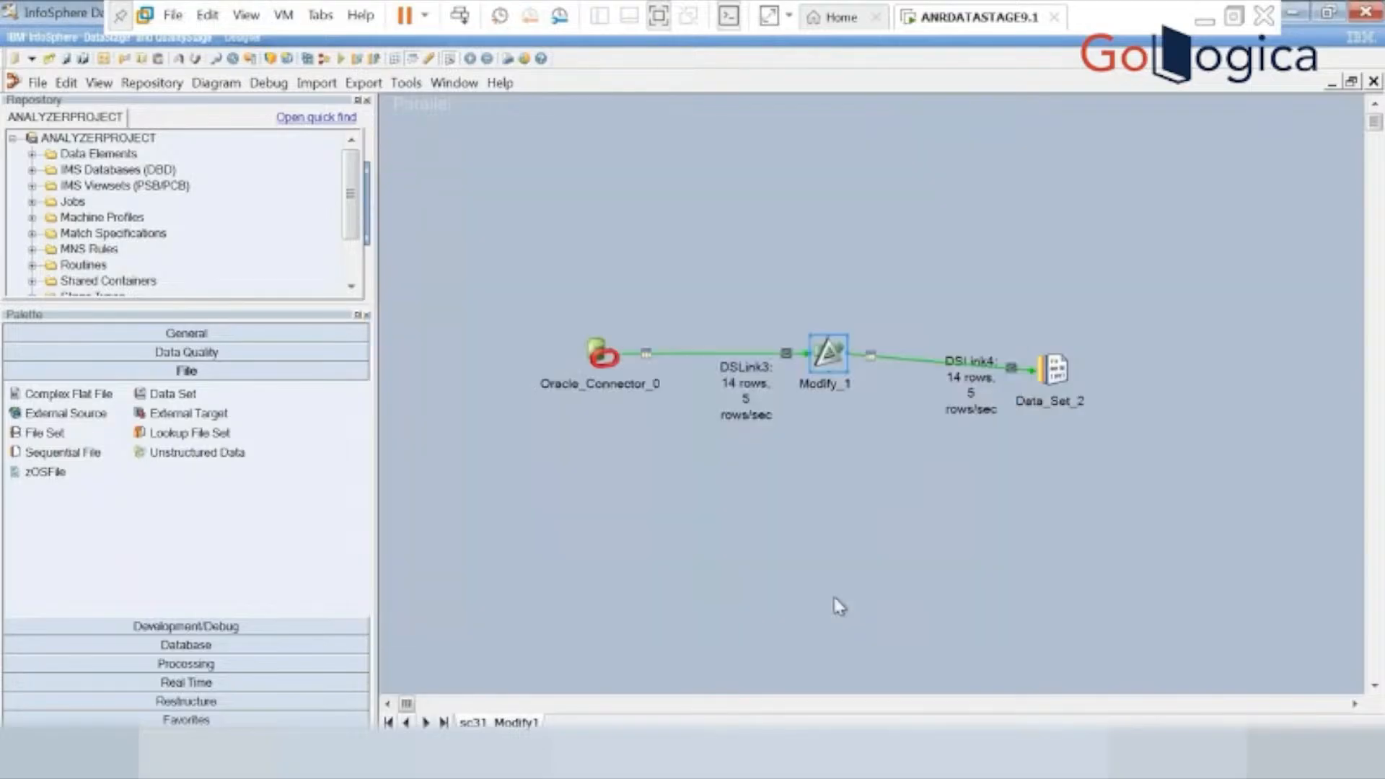
Recompile the sc31_Modify1 job with the uppercase column specifications and run it again.
left_click(1055, 369)
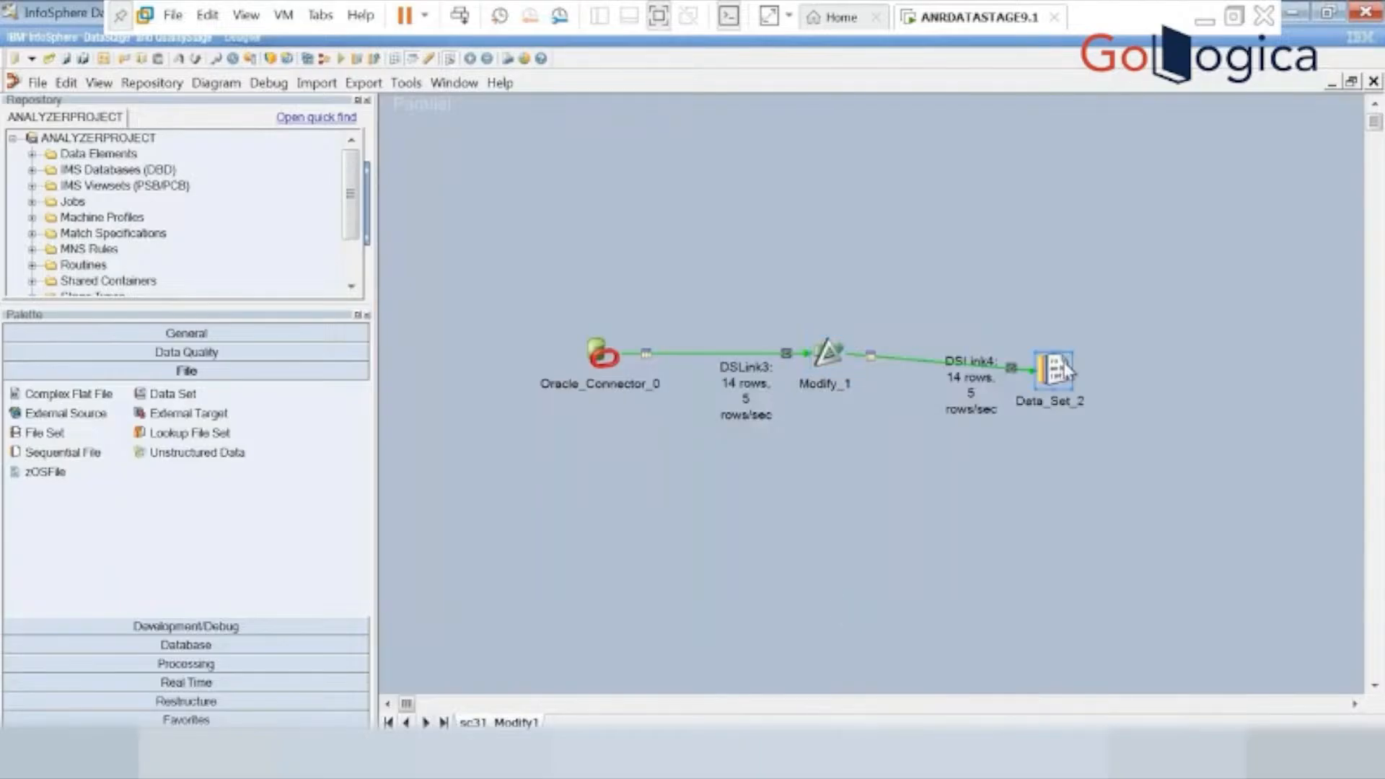
left_click(340, 60)
left_click(757, 452)
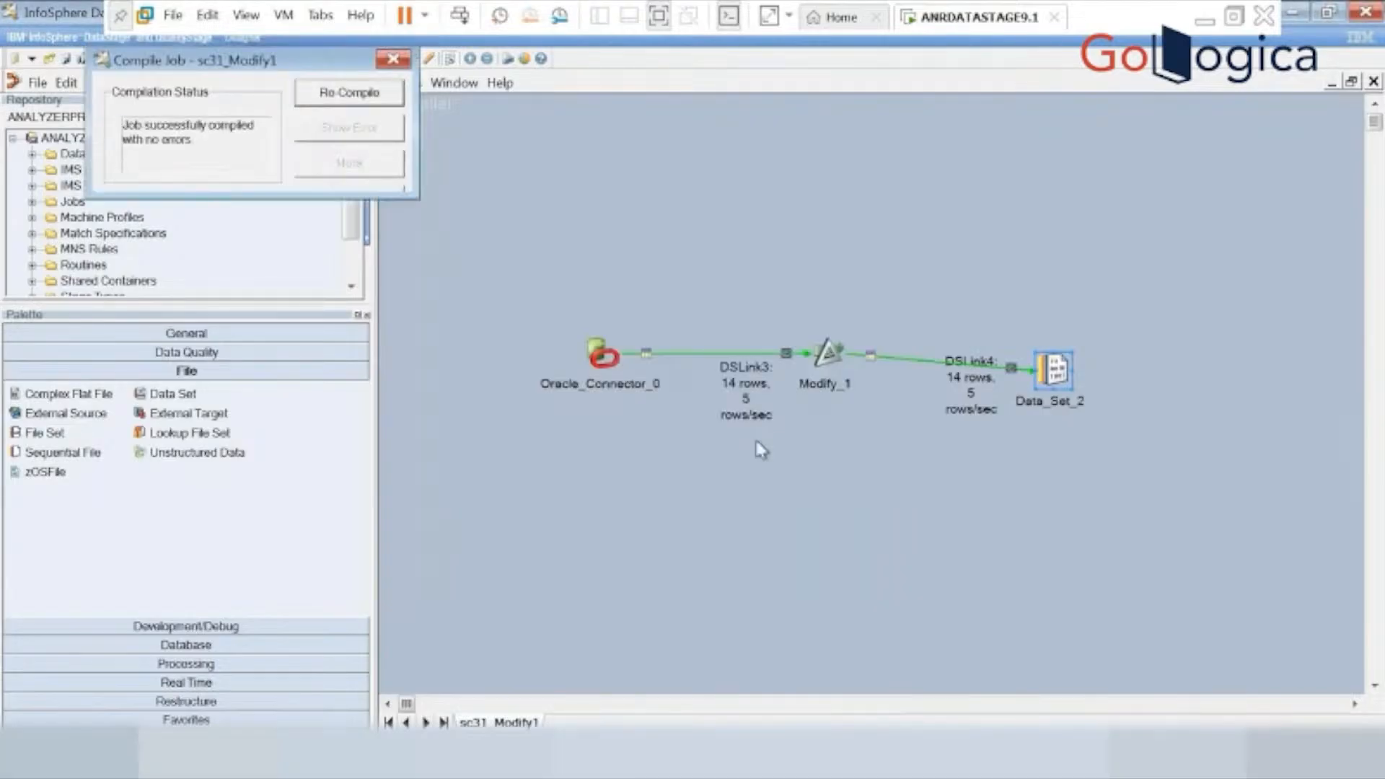
left_click(320, 462)
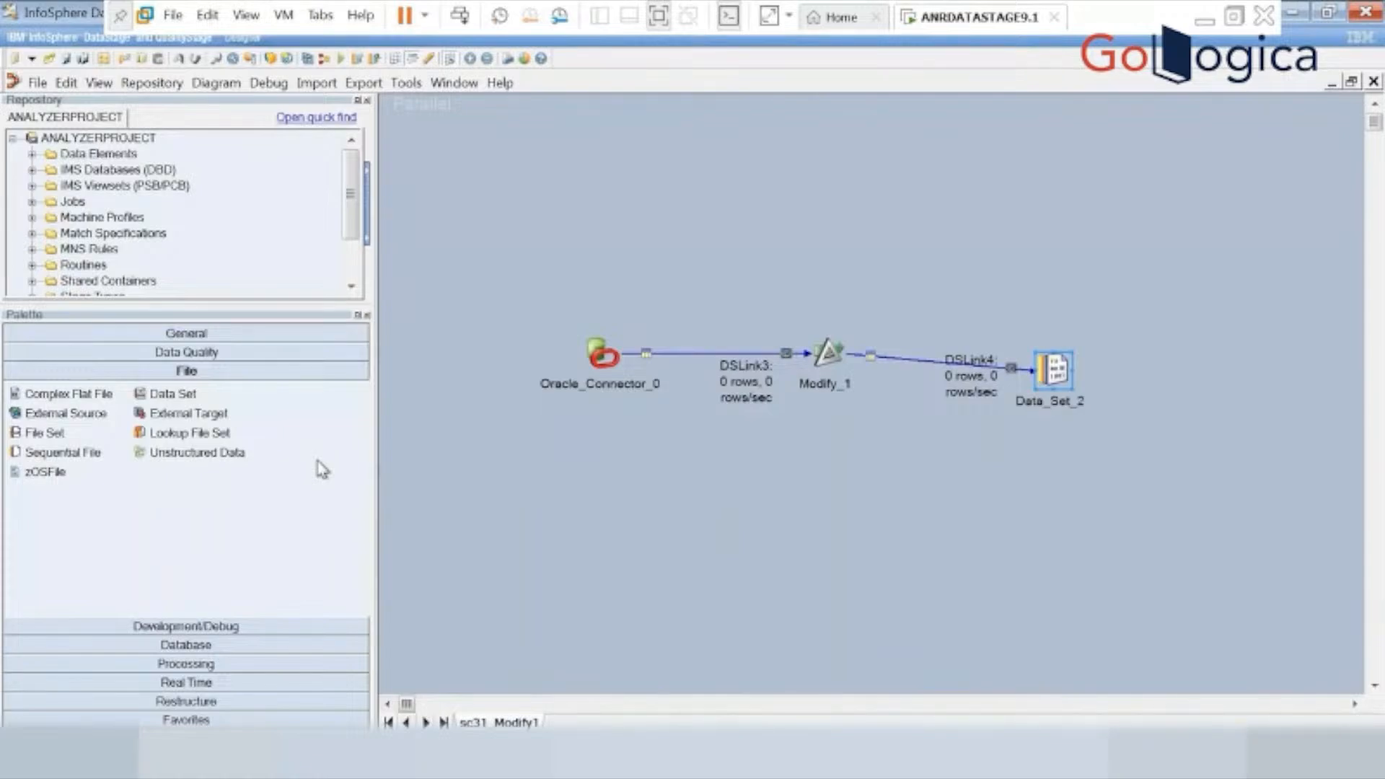
View the DSLink4 data of Data_Set_2 from the job canvas and decline the additional server output.
right_click(1077, 386)
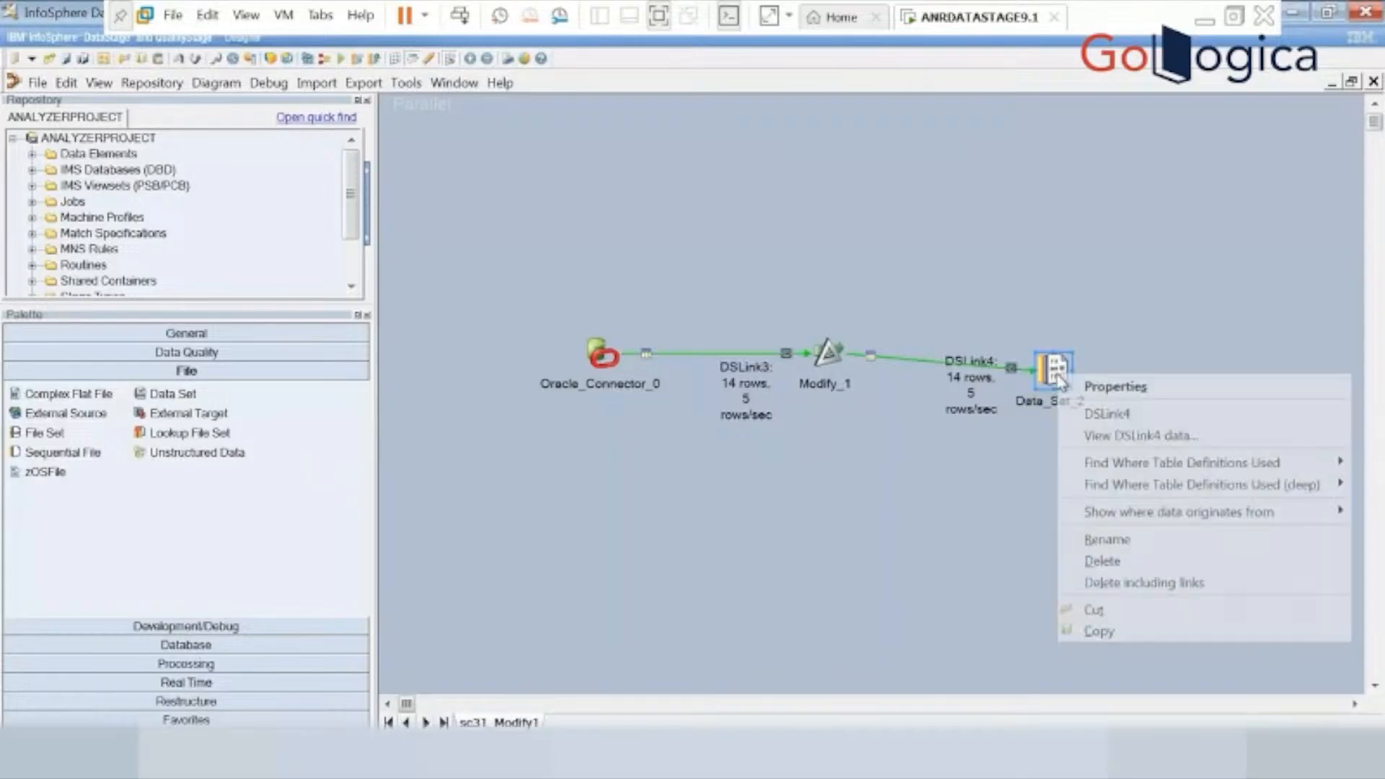
left_click(1134, 436)
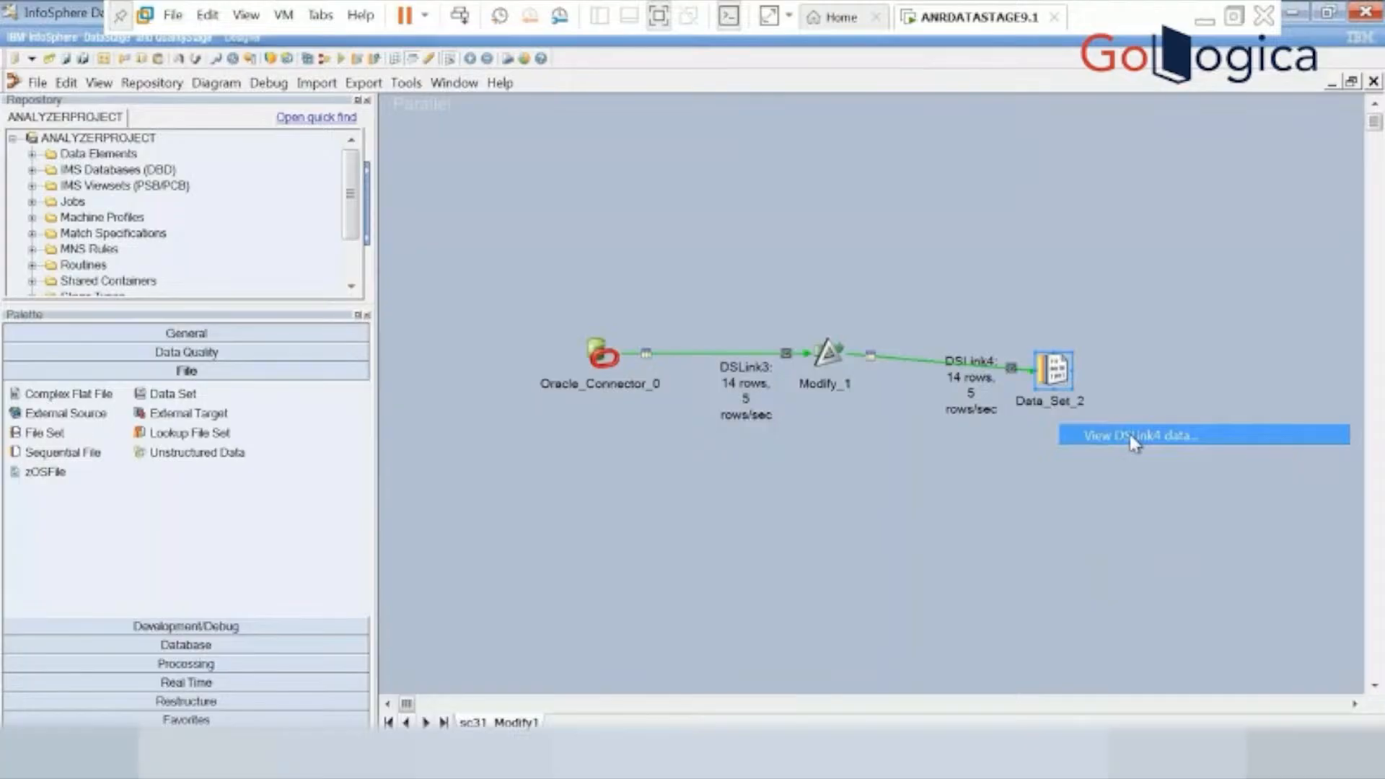
left_click(915, 324)
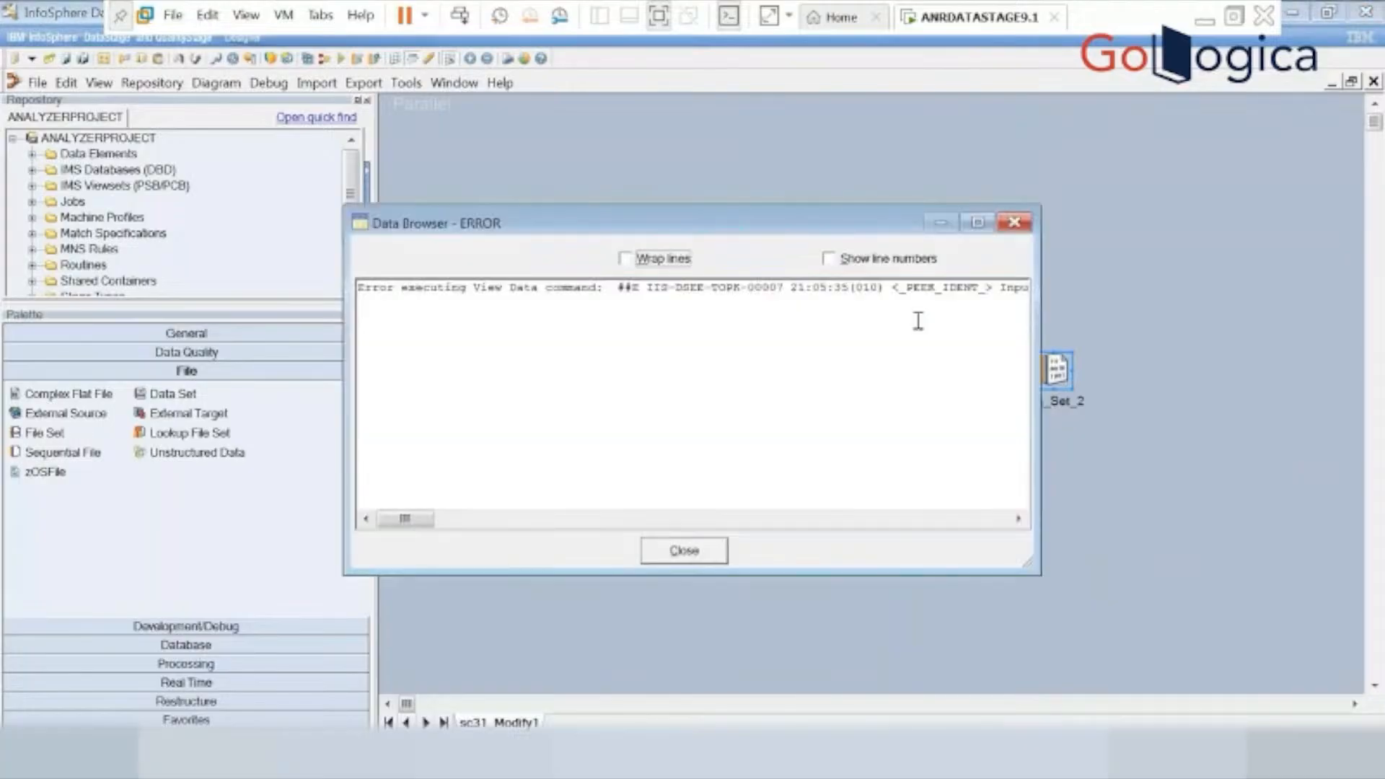
left_click(684, 560)
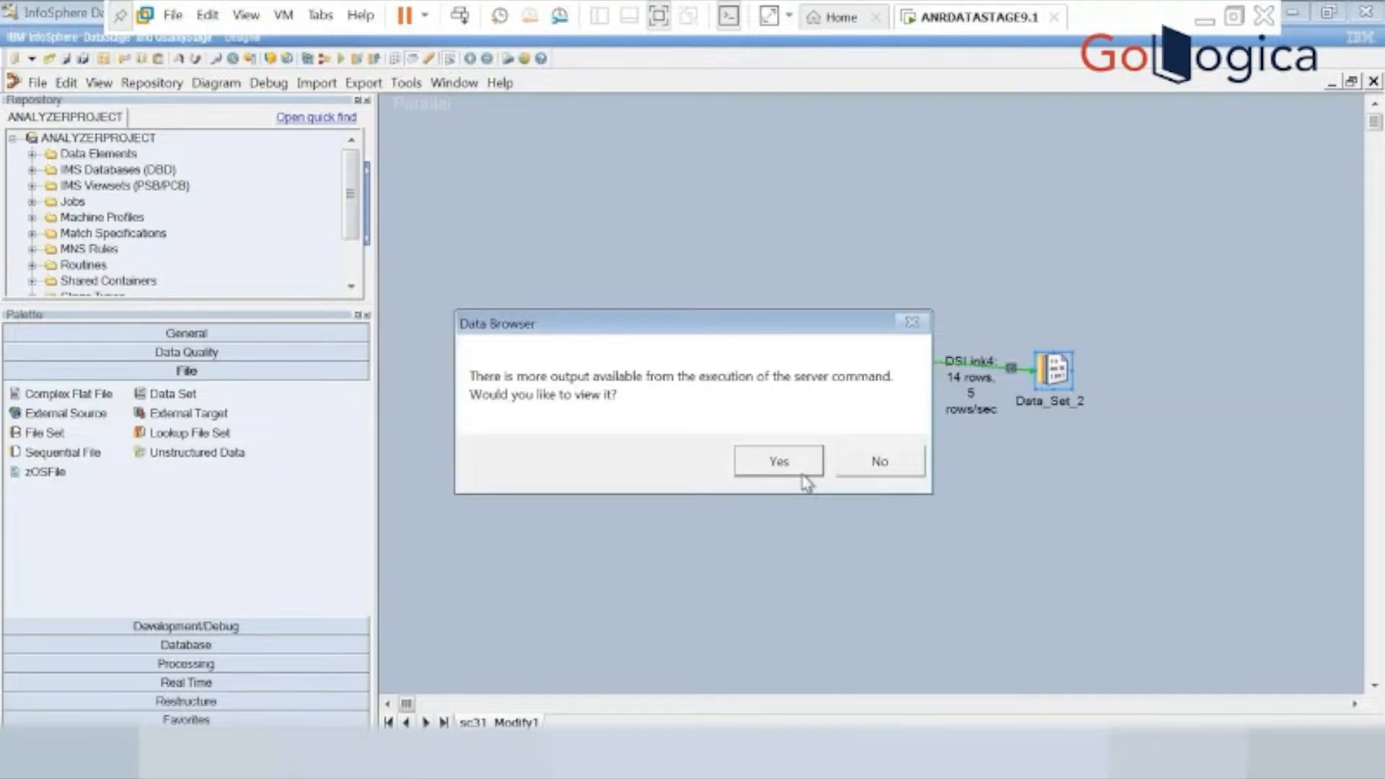
left_click(838, 471)
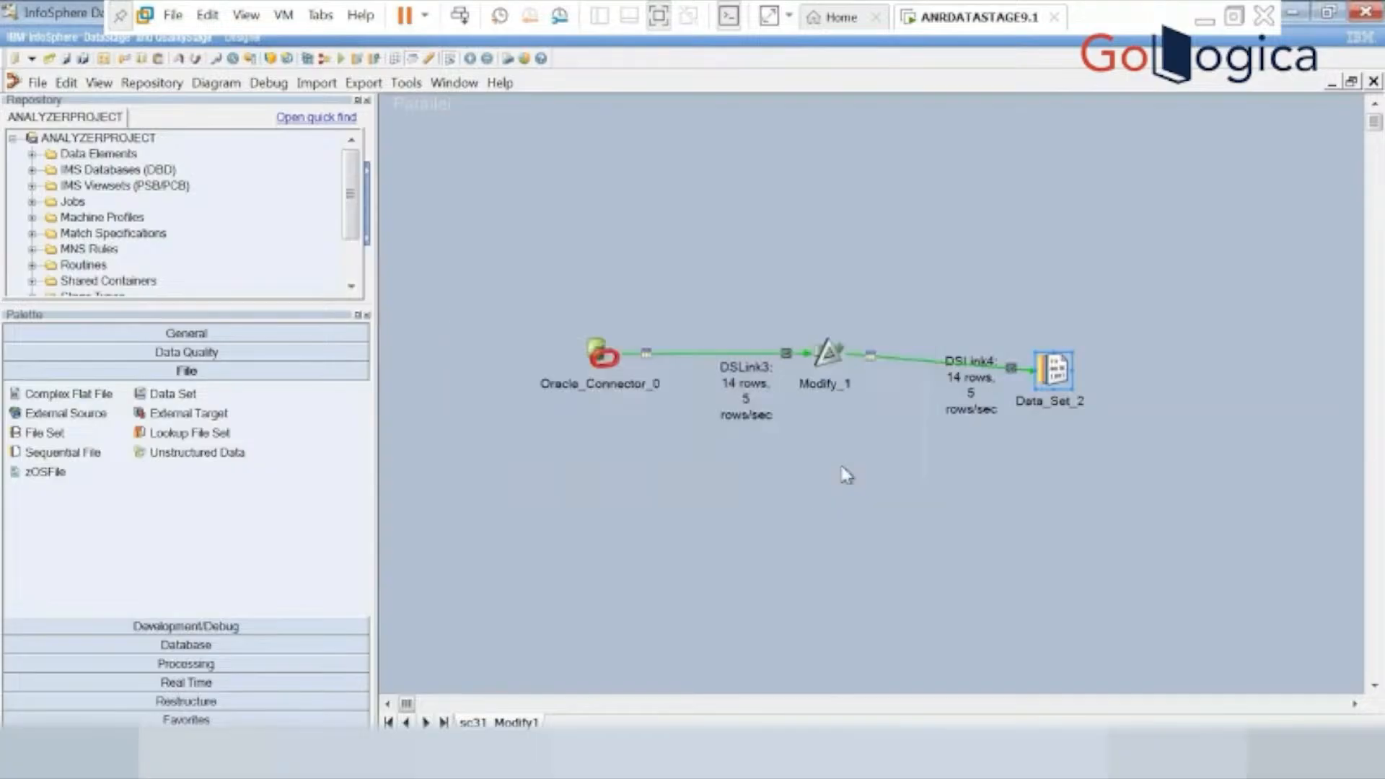
View the Data_Set_2 data from within its stage properties, decline further output and close the properties.
double_click(1056, 369)
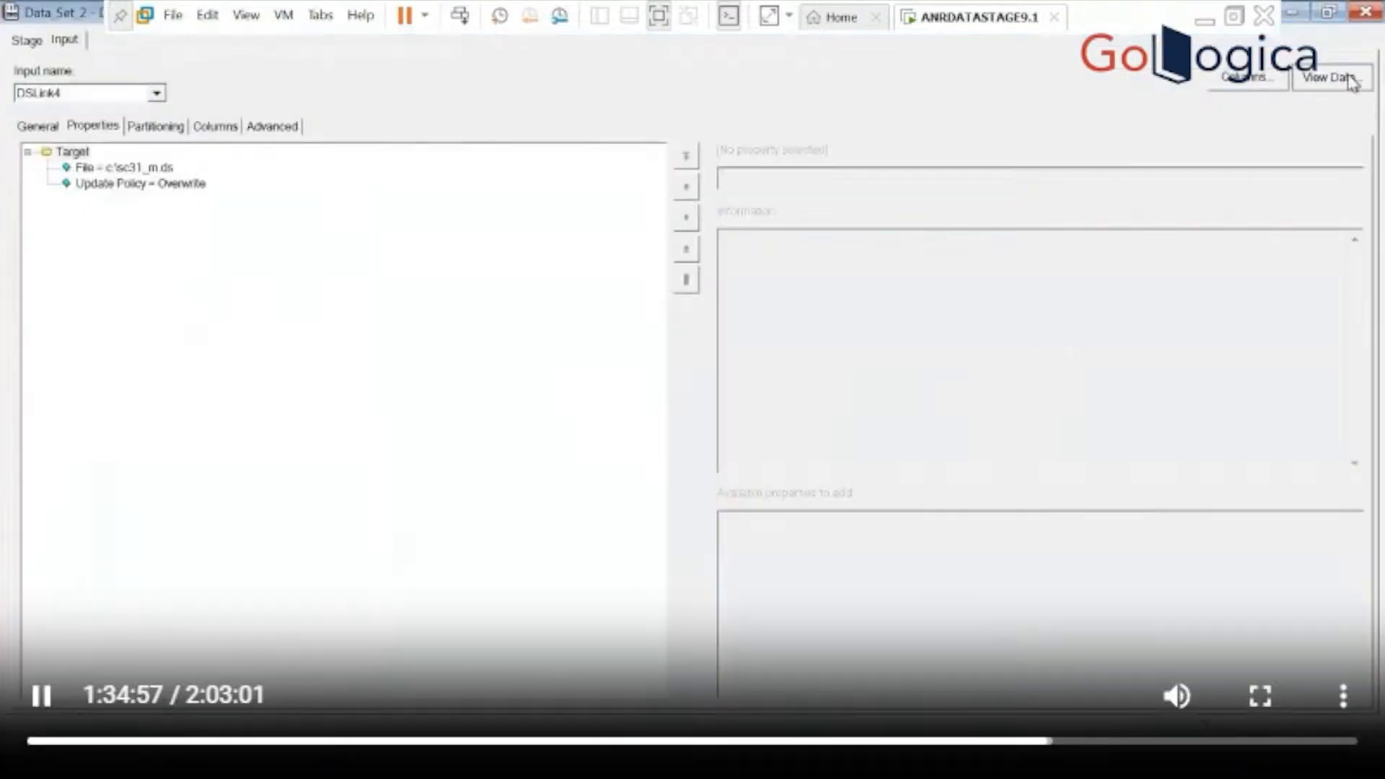
left_click(1352, 80)
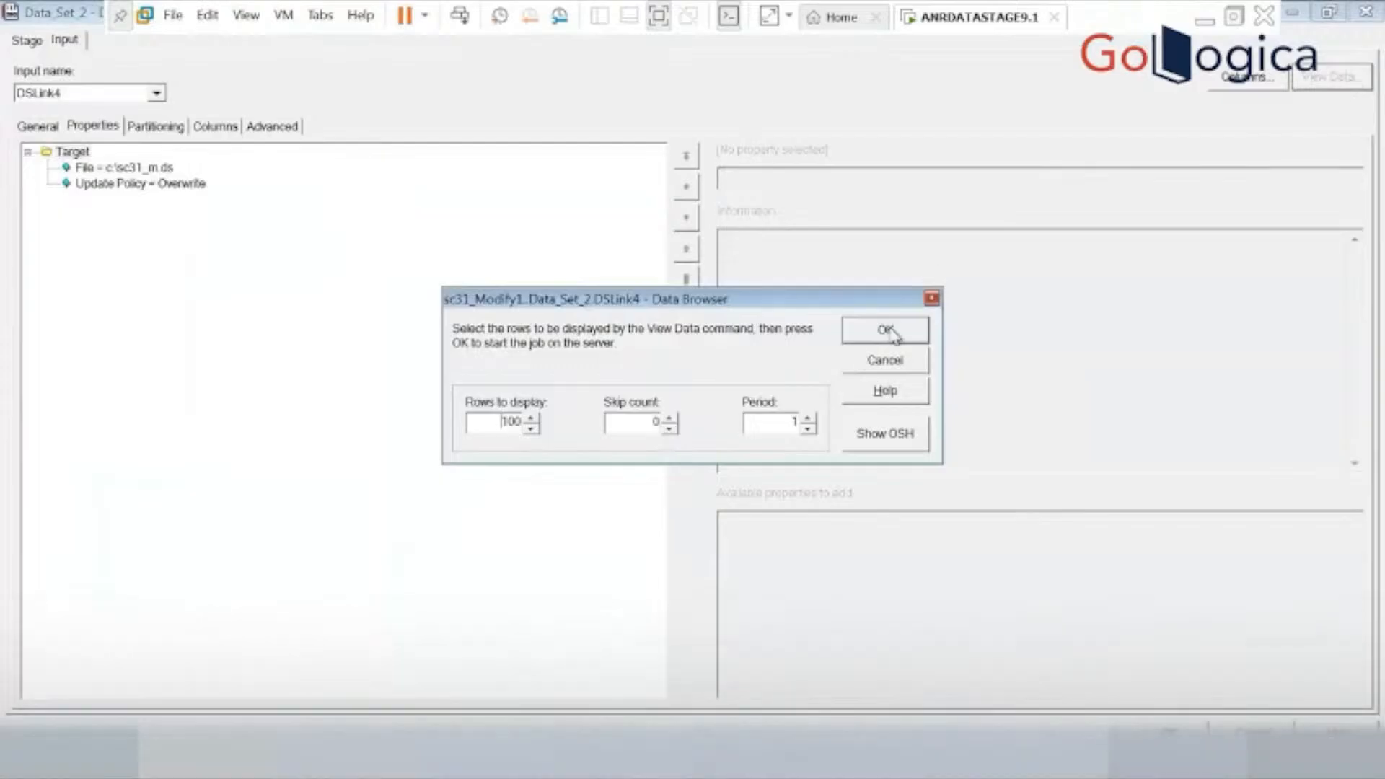
left_click(887, 331)
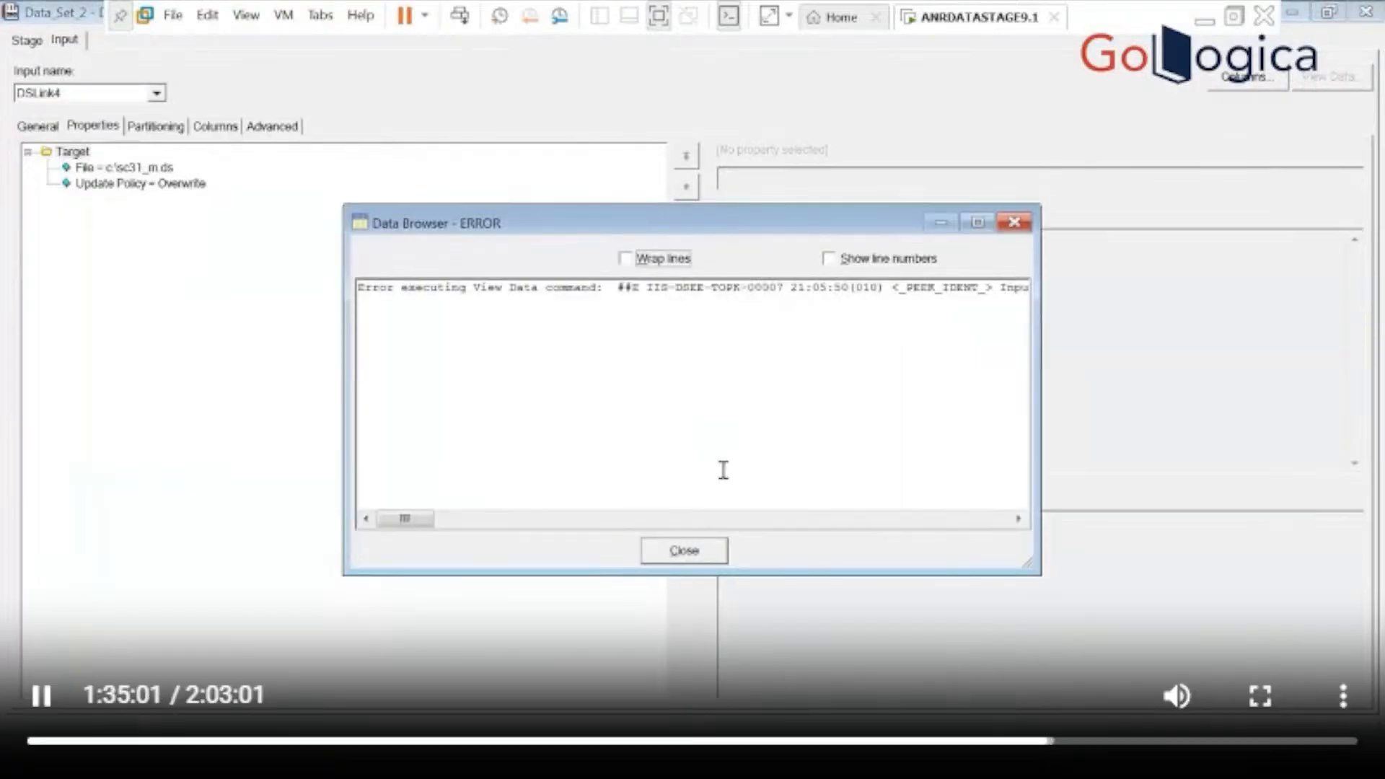
left_click(684, 552)
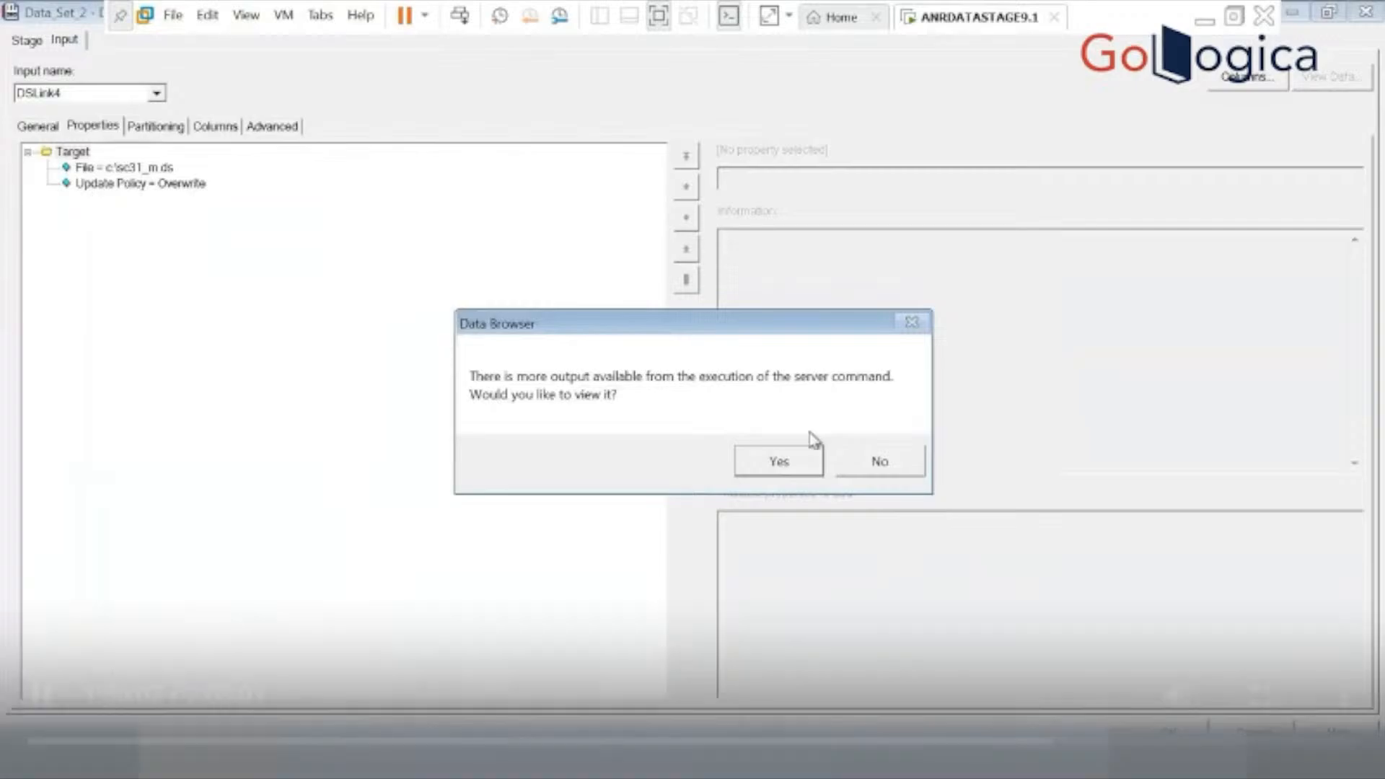
left_click(876, 459)
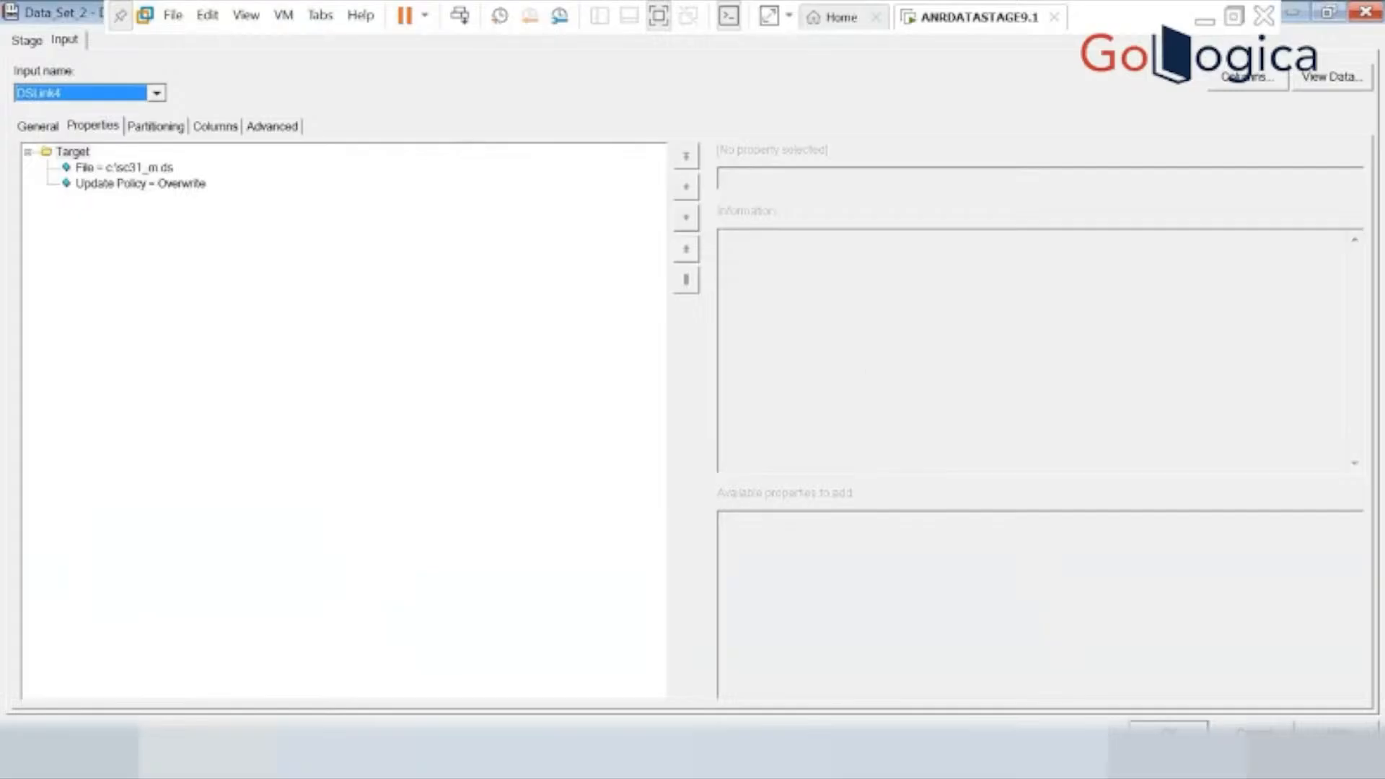
left_click(1169, 730)
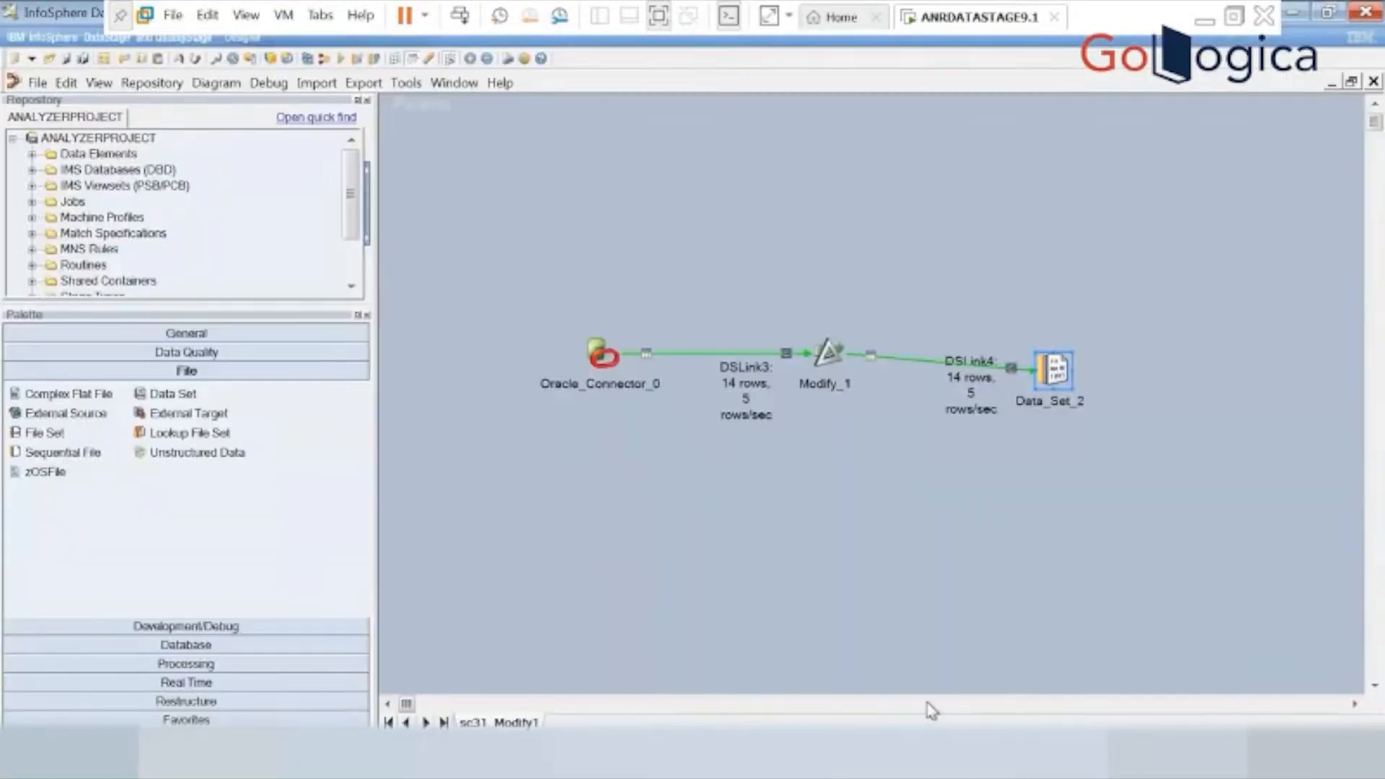
Leave the virtual machine's full-screen mode and switch to the Notepad notes with the numbered DataStage scenarios.
key("ctrl+alt+Return")
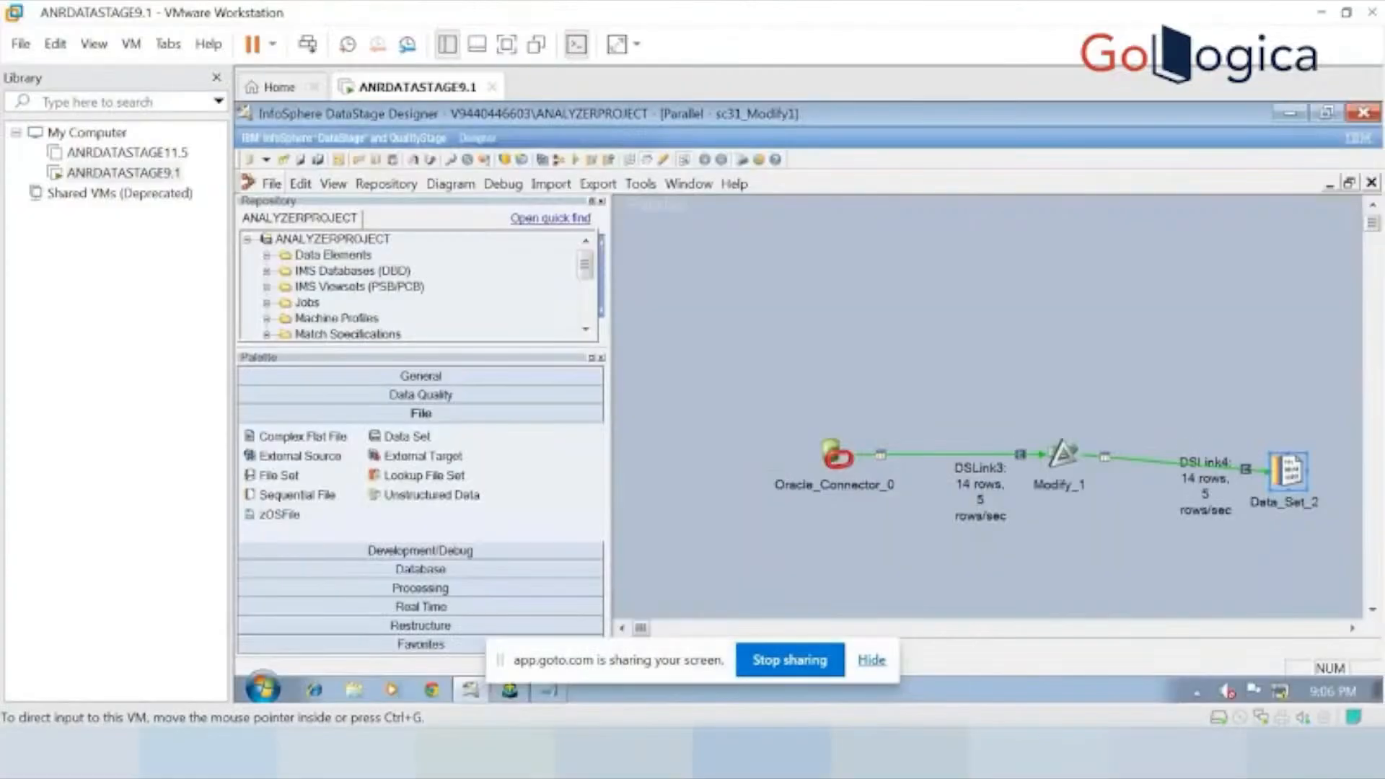
key("alt+Tab")
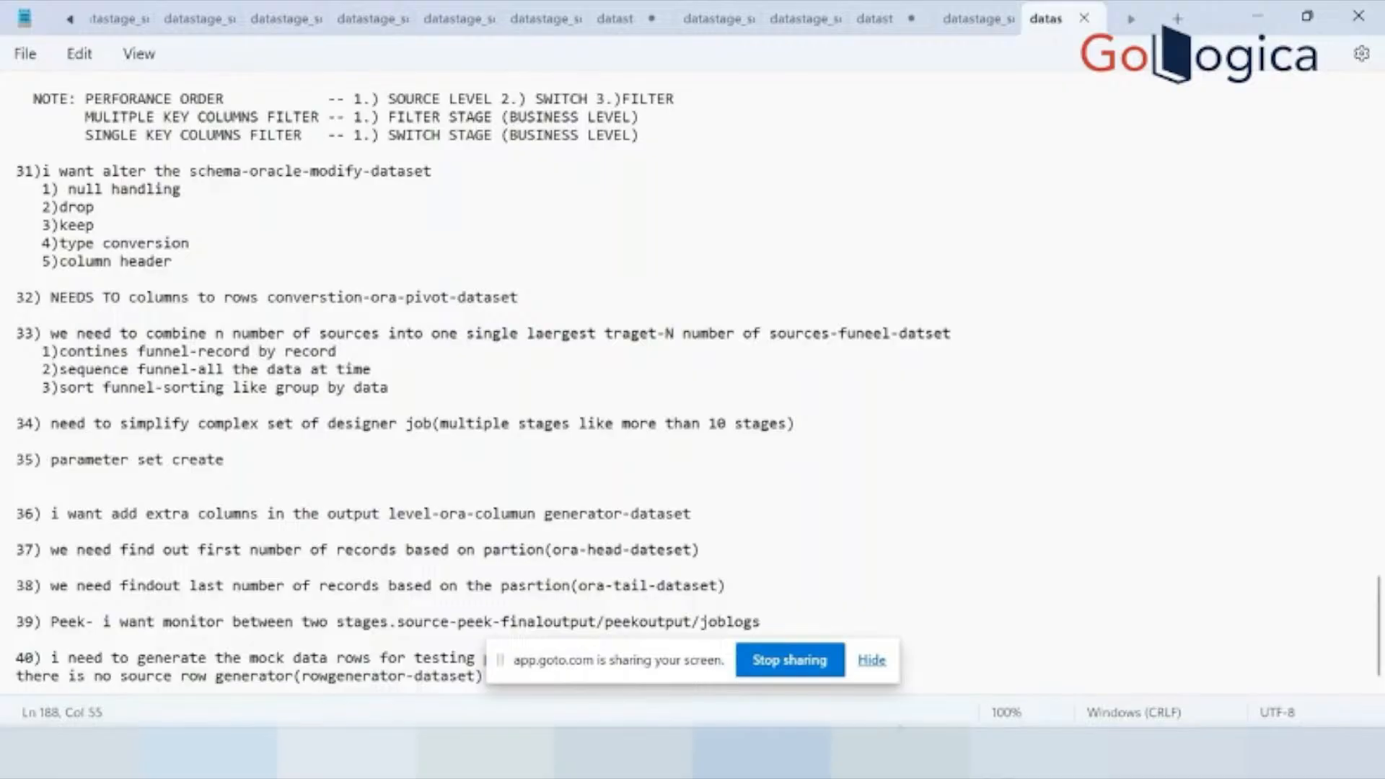
Switch back to the ANRDATASTAGE9.1 virtual machine, create a new parallel job and show the machine full screen.
mouse_move(938, 754)
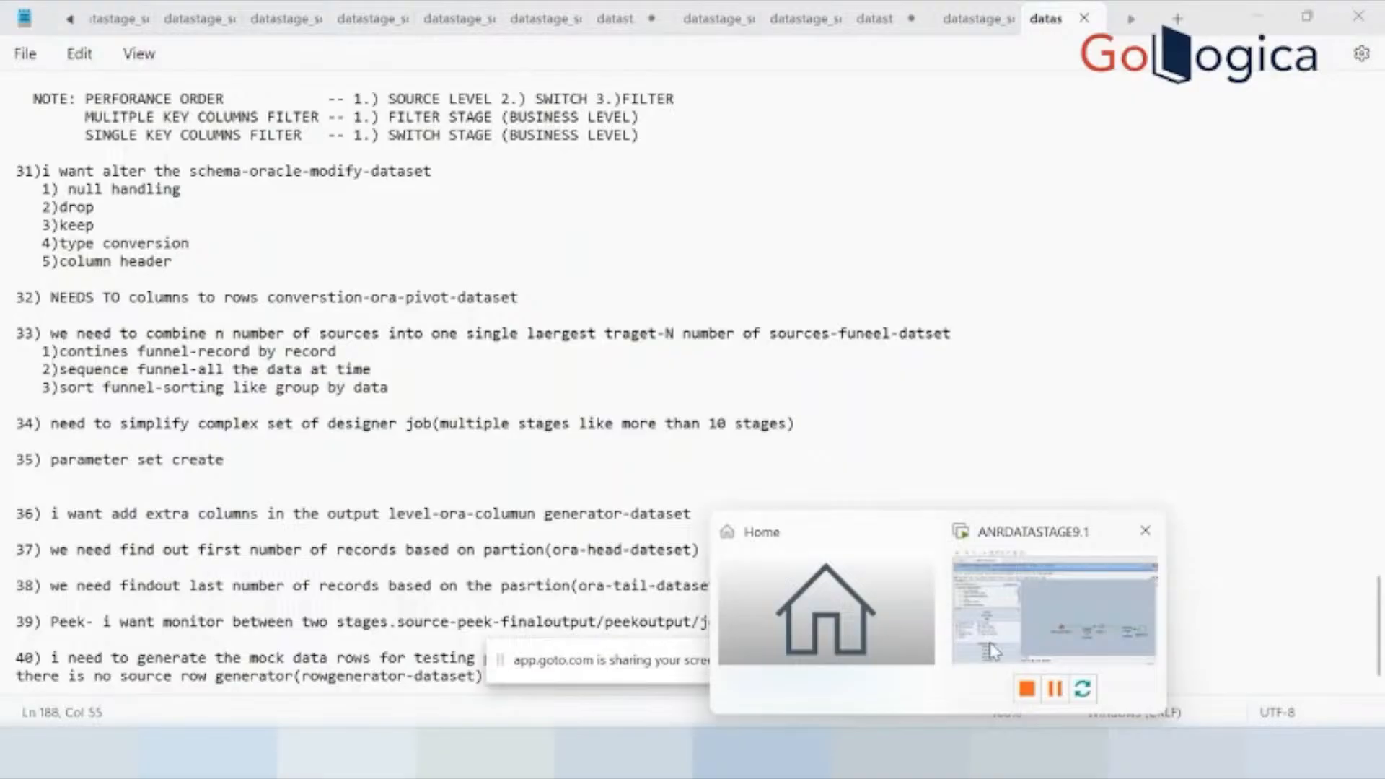
left_click(992, 649)
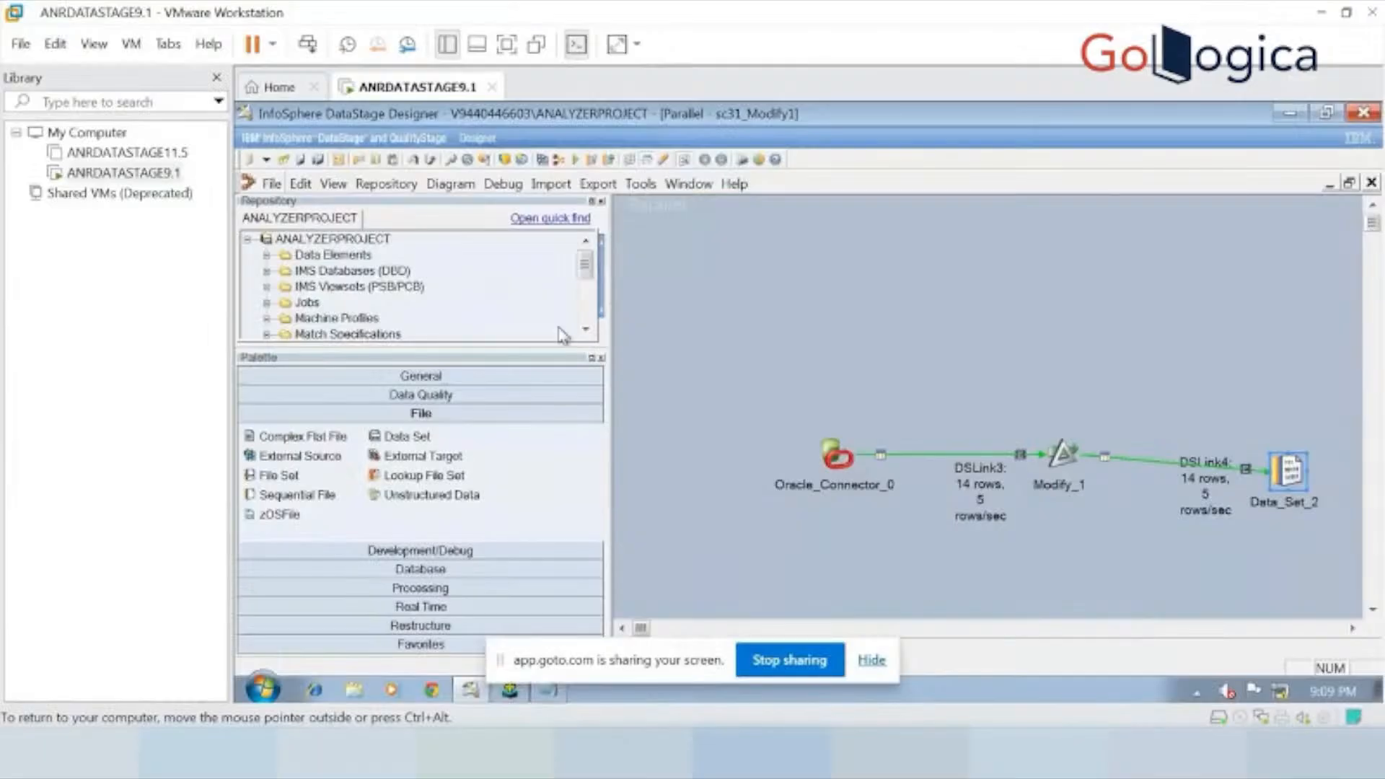
left_click(273, 185)
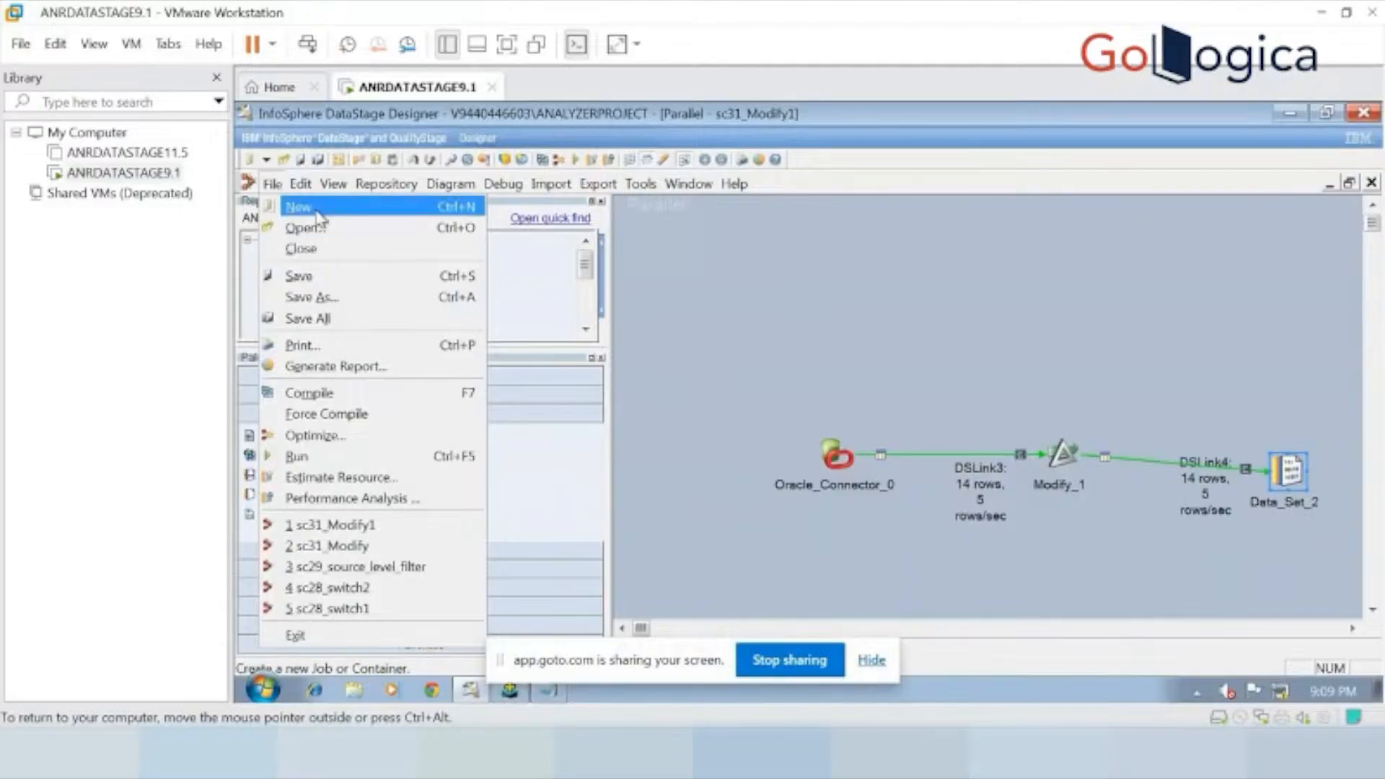
left_click(298, 207)
double_click(820, 303)
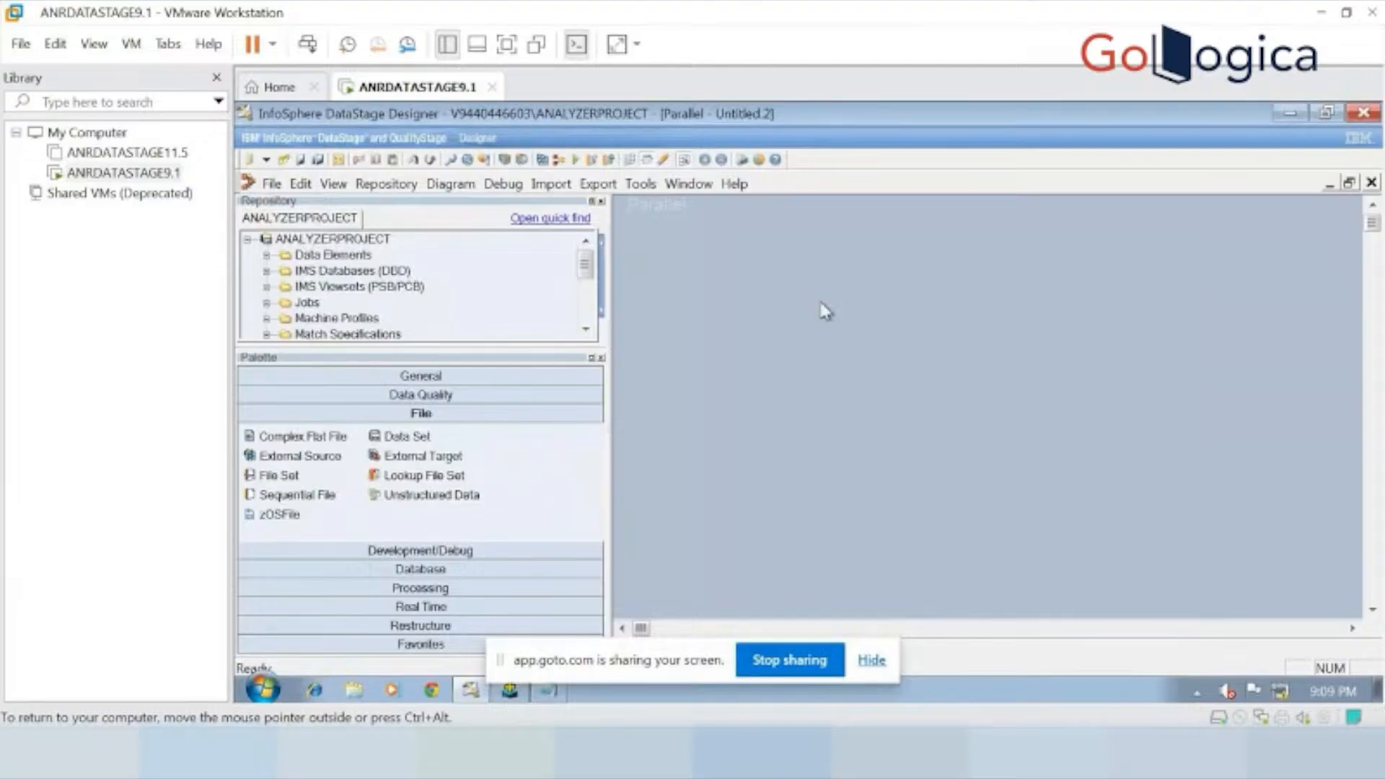
key("ctrl+alt+Return")
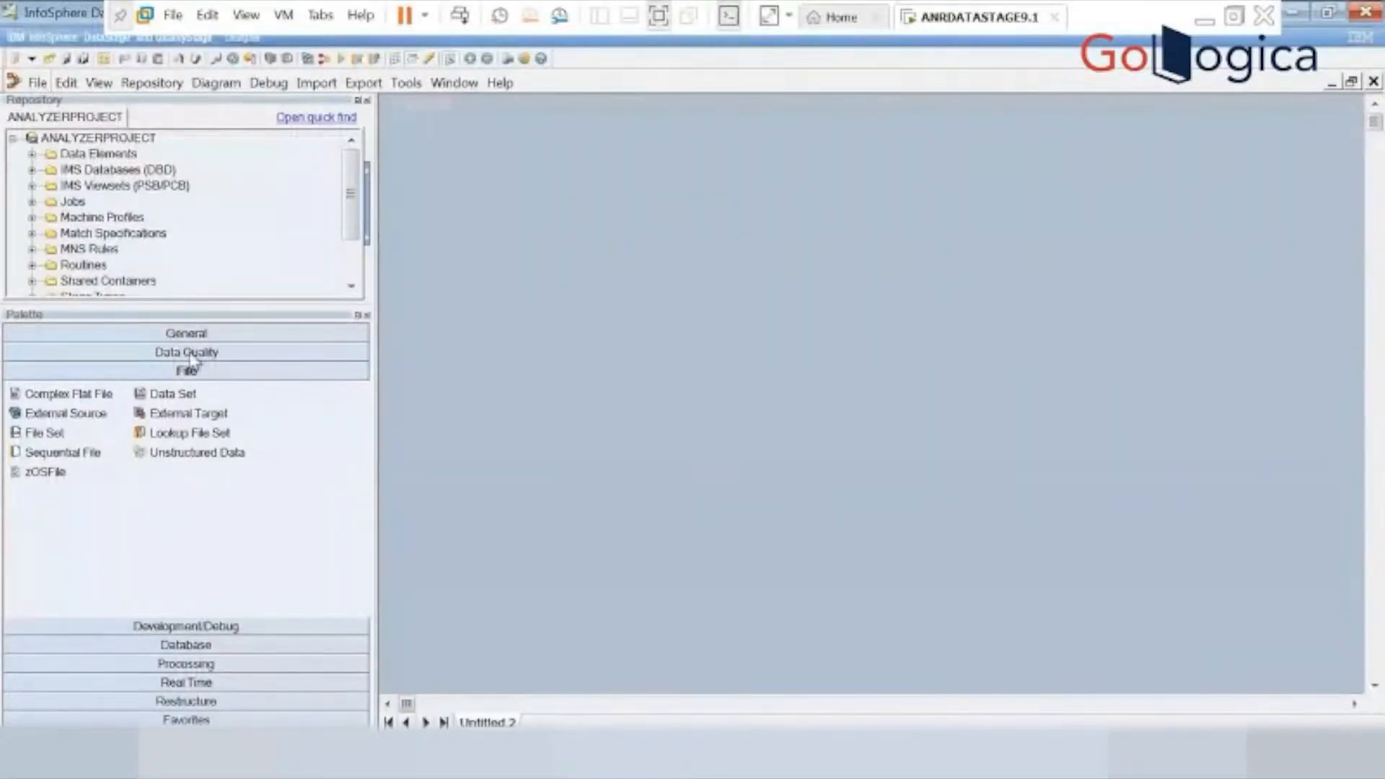
Place an Oracle Connector, a Pivot stage and a Data Set on the canvas and link them in that order.
left_click(205, 648)
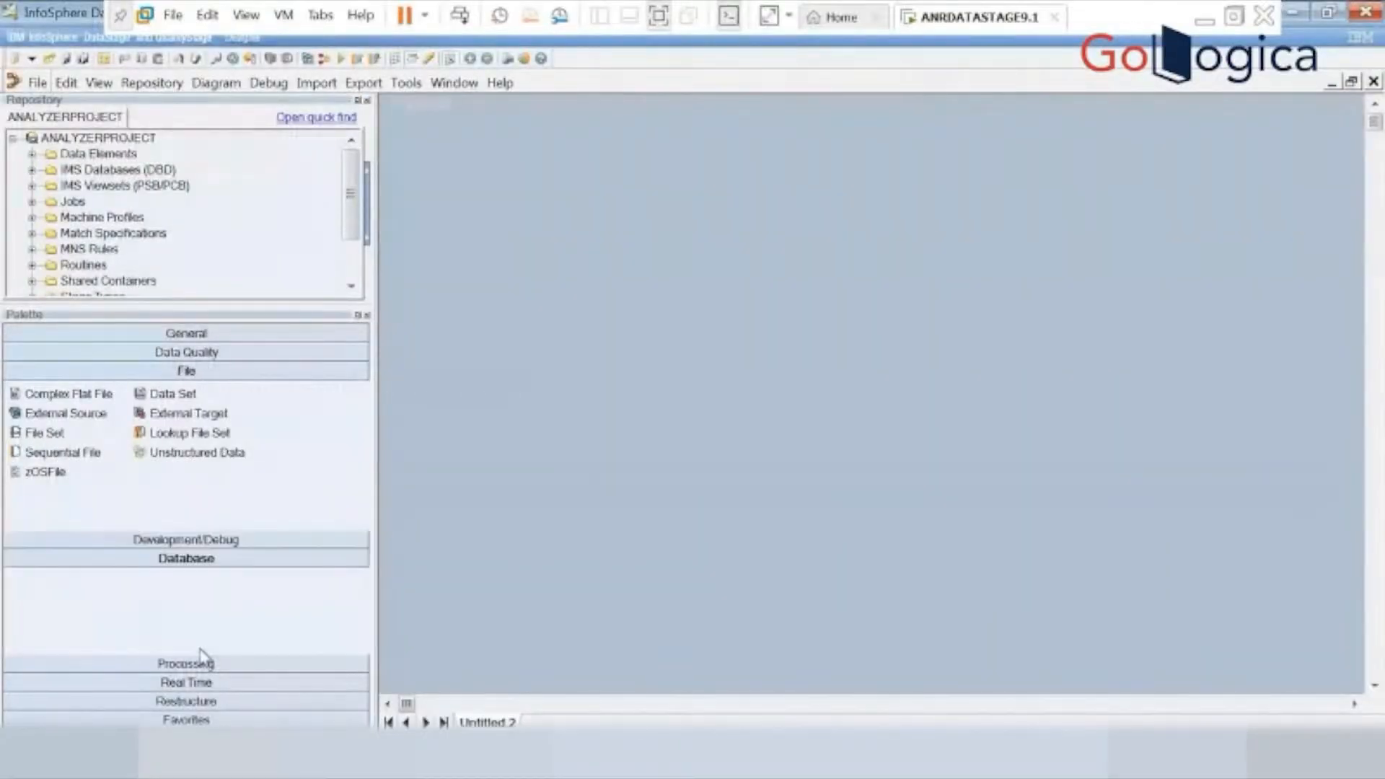
left_click_drag(81, 509, 705, 345)
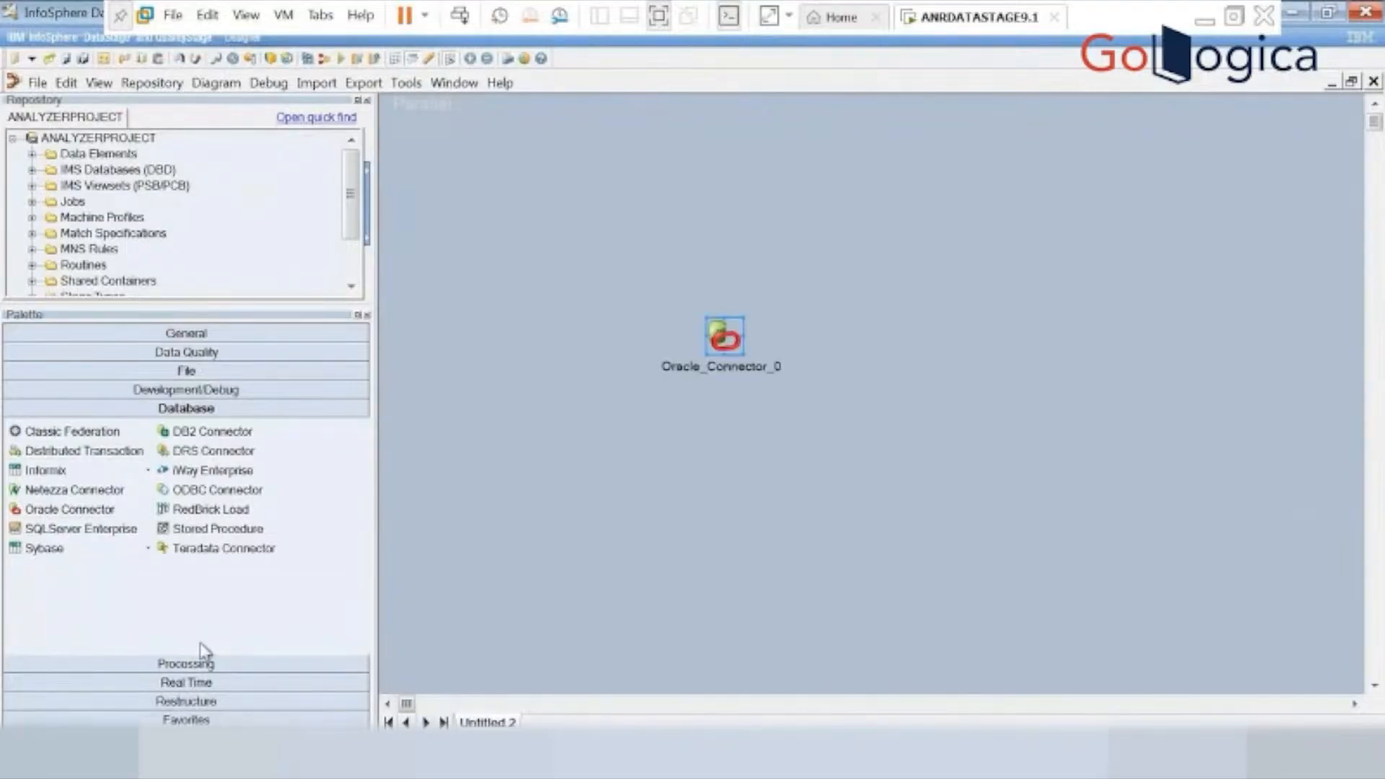
left_click(217, 664)
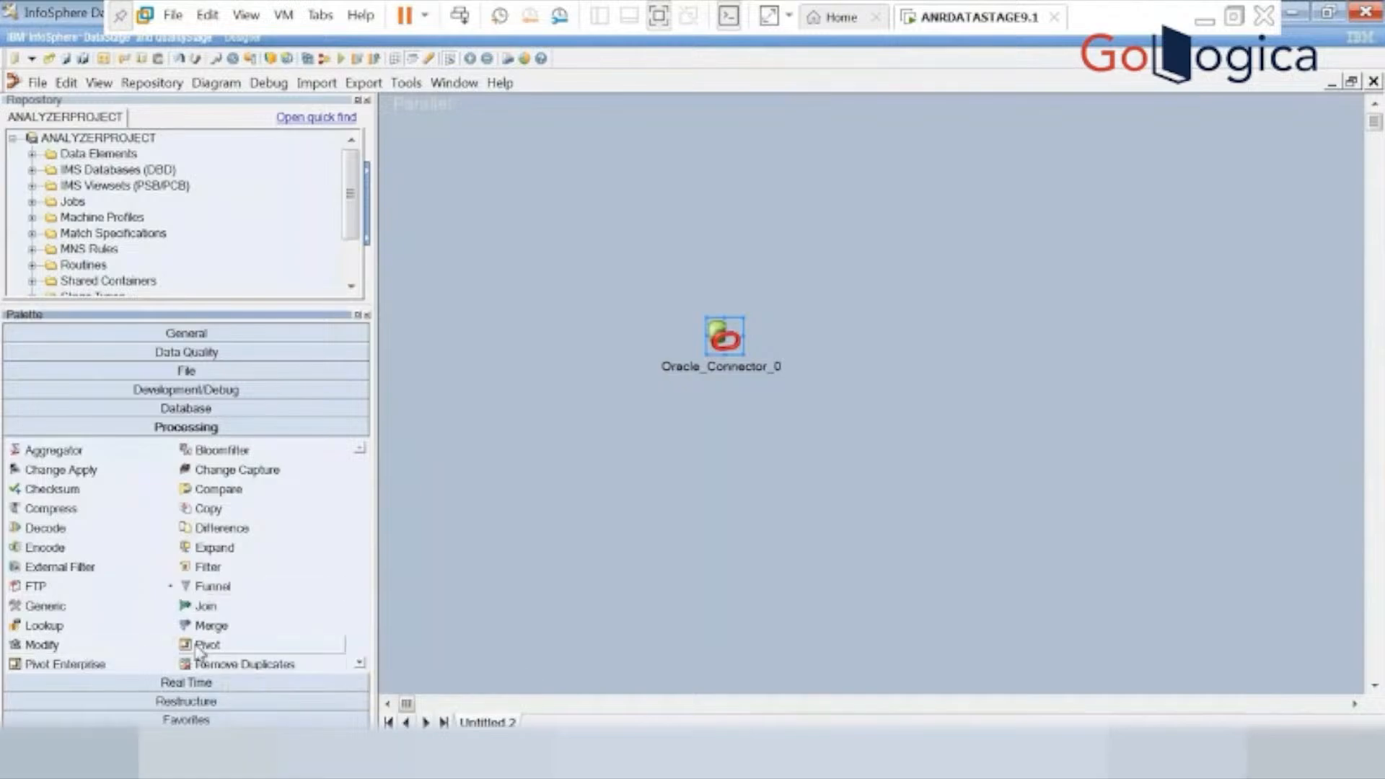
left_click_drag(202, 645, 900, 352)
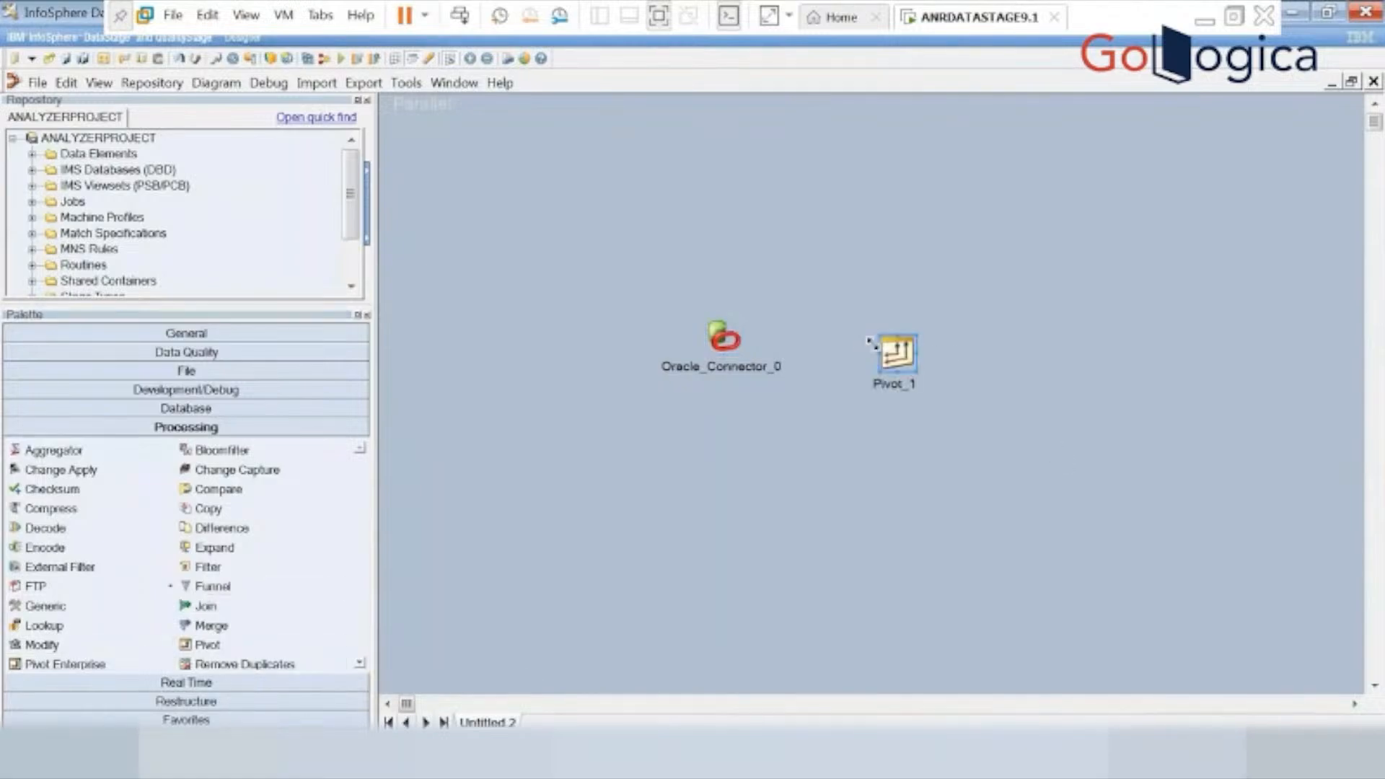
left_click(238, 373)
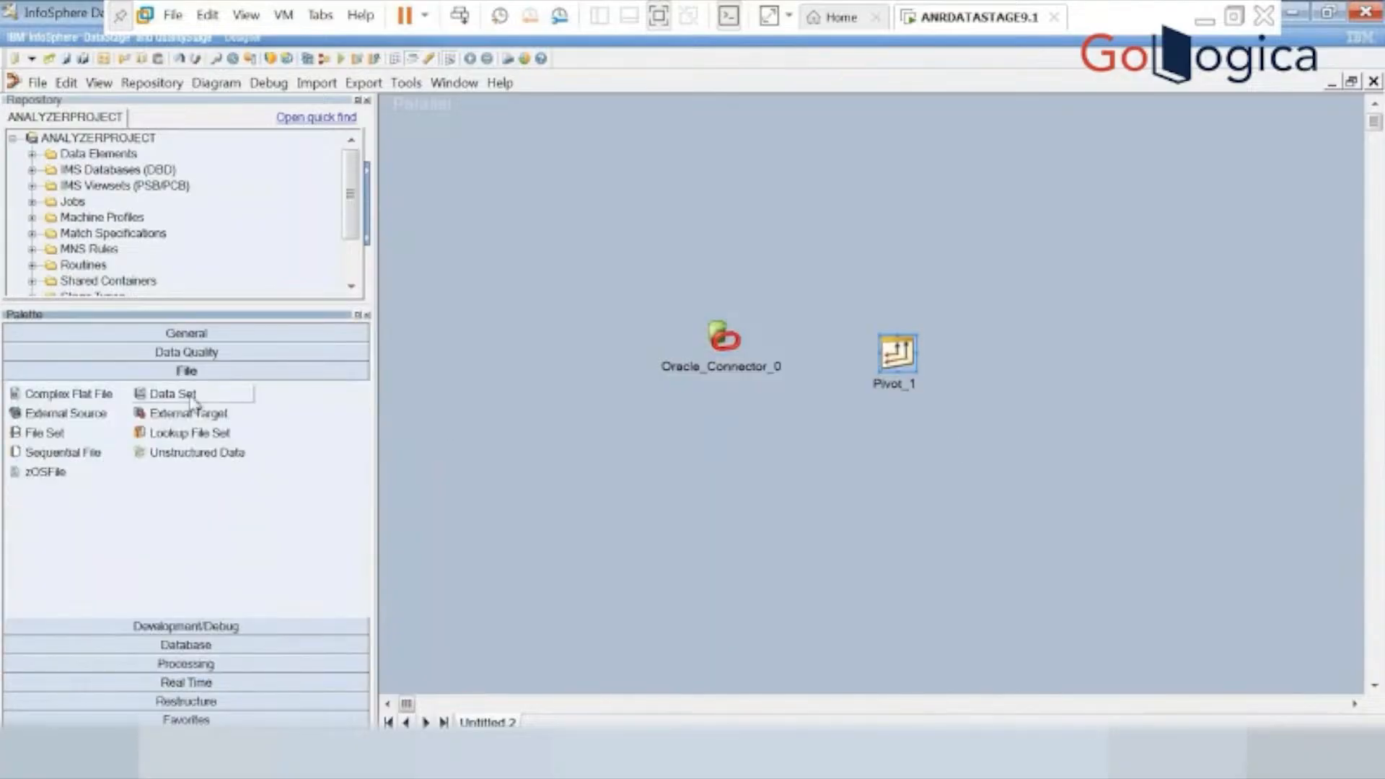
left_click_drag(195, 394, 1086, 343)
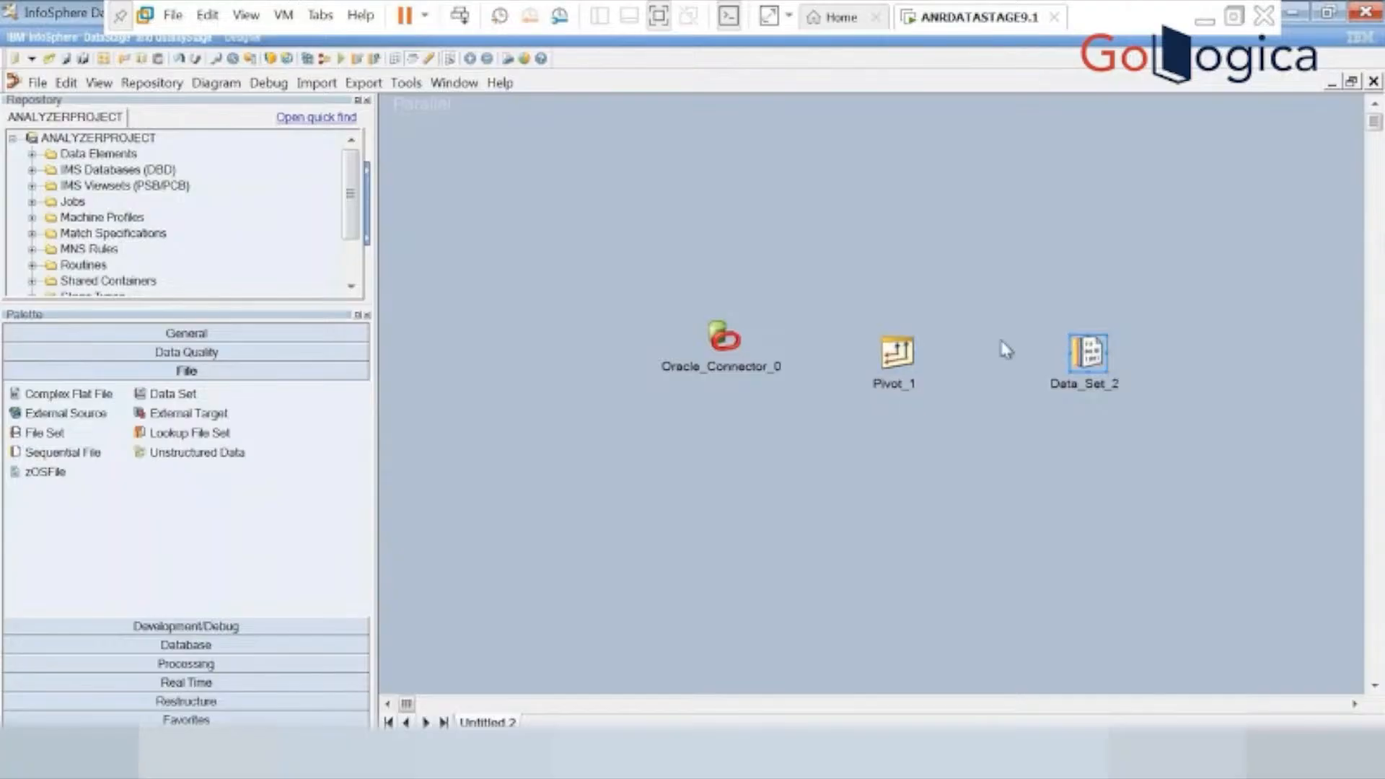
left_click(741, 345)
mouse_move(720, 366)
left_mouse_down()
mouse_move(767, 356)
mouse_move(875, 377)
mouse_move(1091, 354)
left_mouse_up()
In the Oracle_Connector_0 connection properties, set the server to oracle and enter the database username and password.
double_click(724, 338)
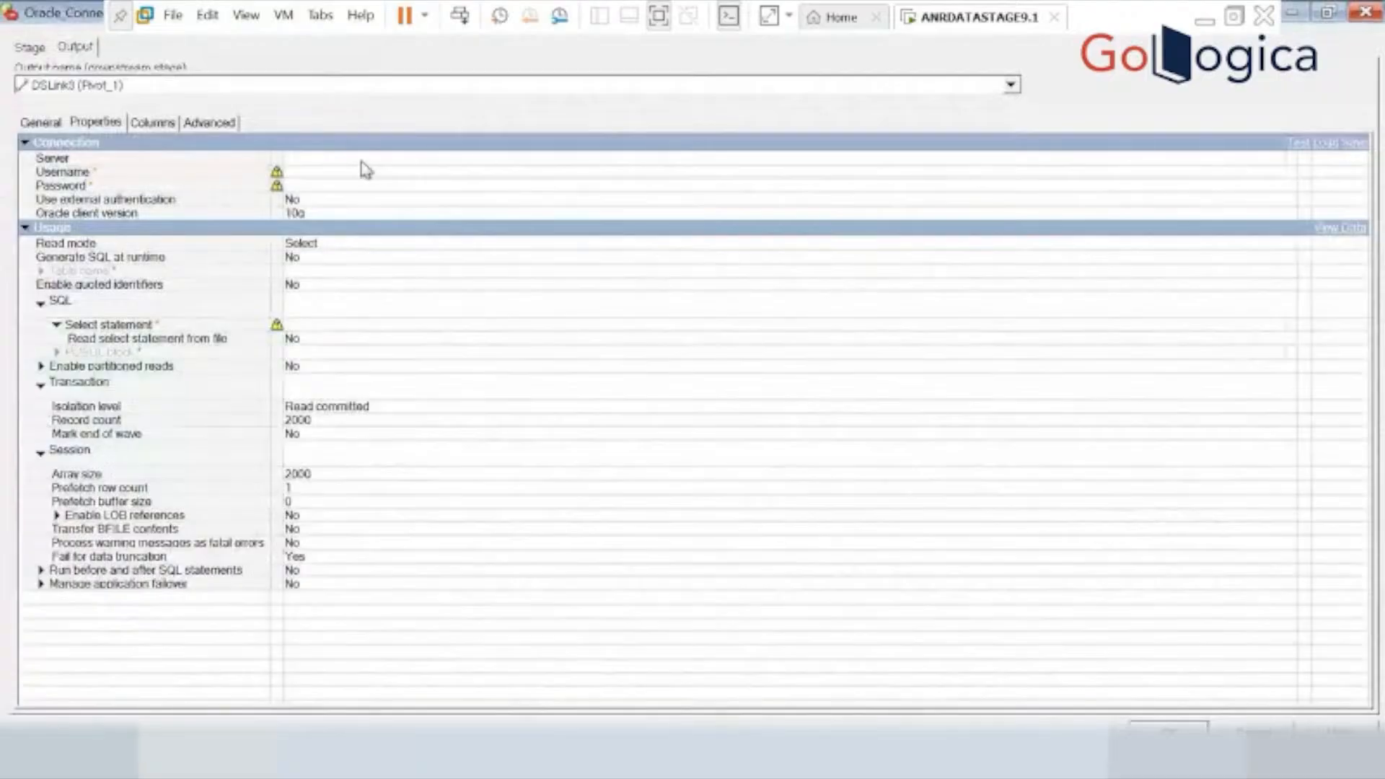
left_click(363, 159)
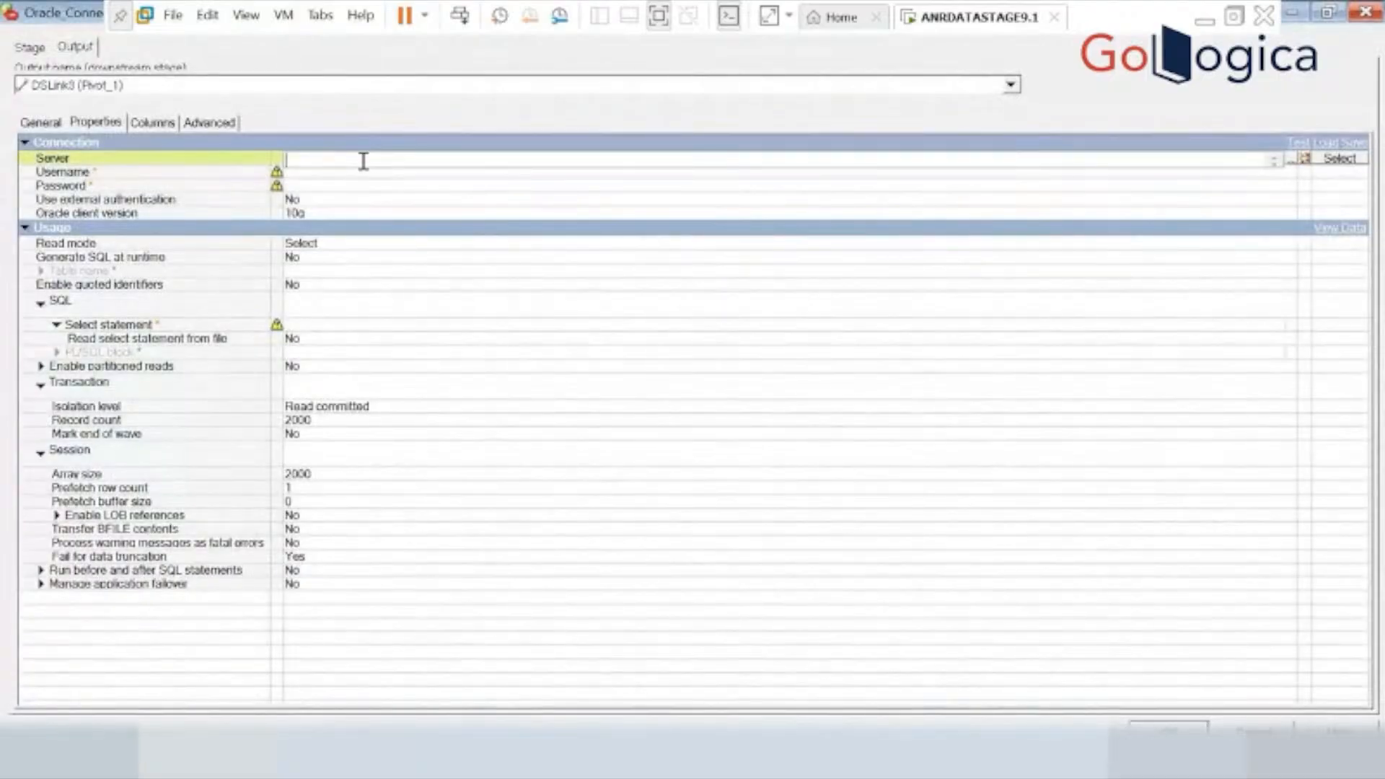
type("s")
key("BackSpace")
type("oracle")
left_click(408, 177)
left_click(408, 177)
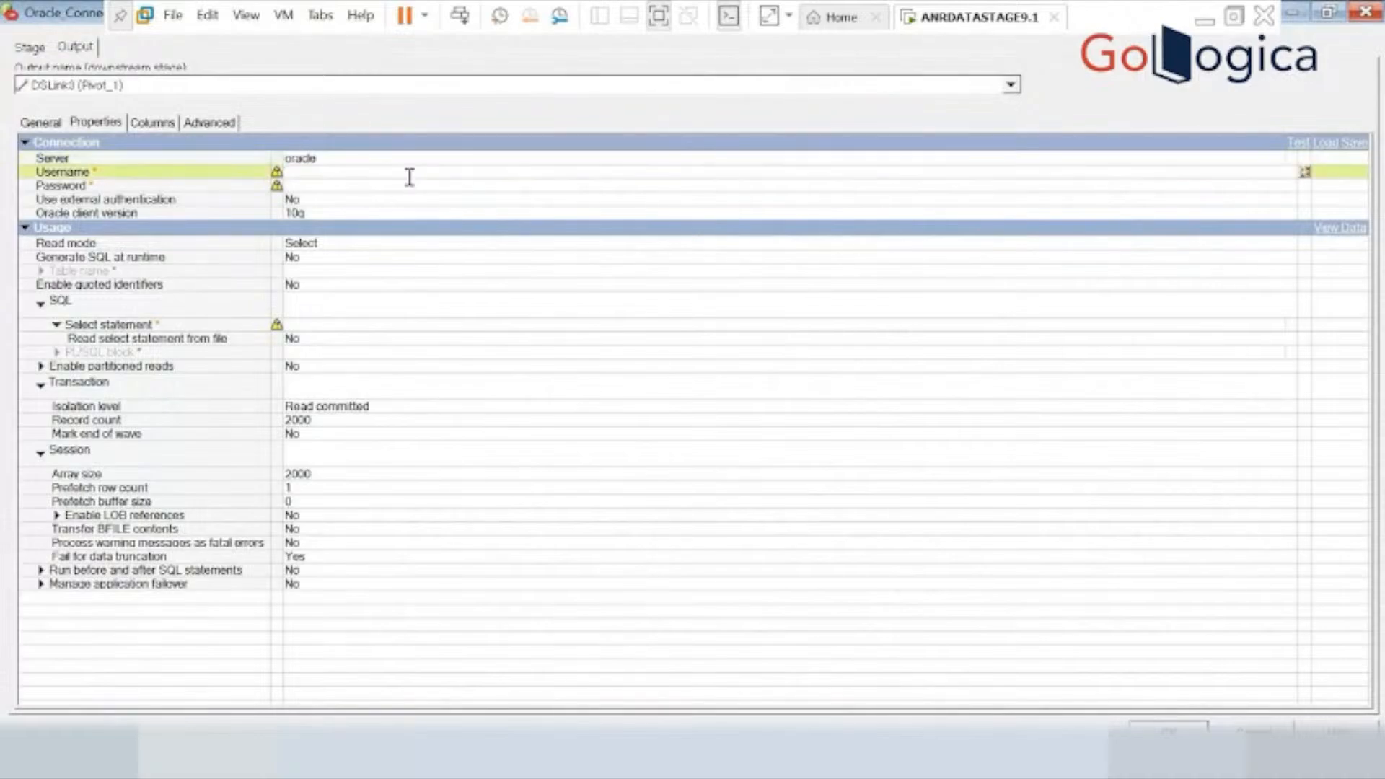
type("scott")
left_click(419, 185)
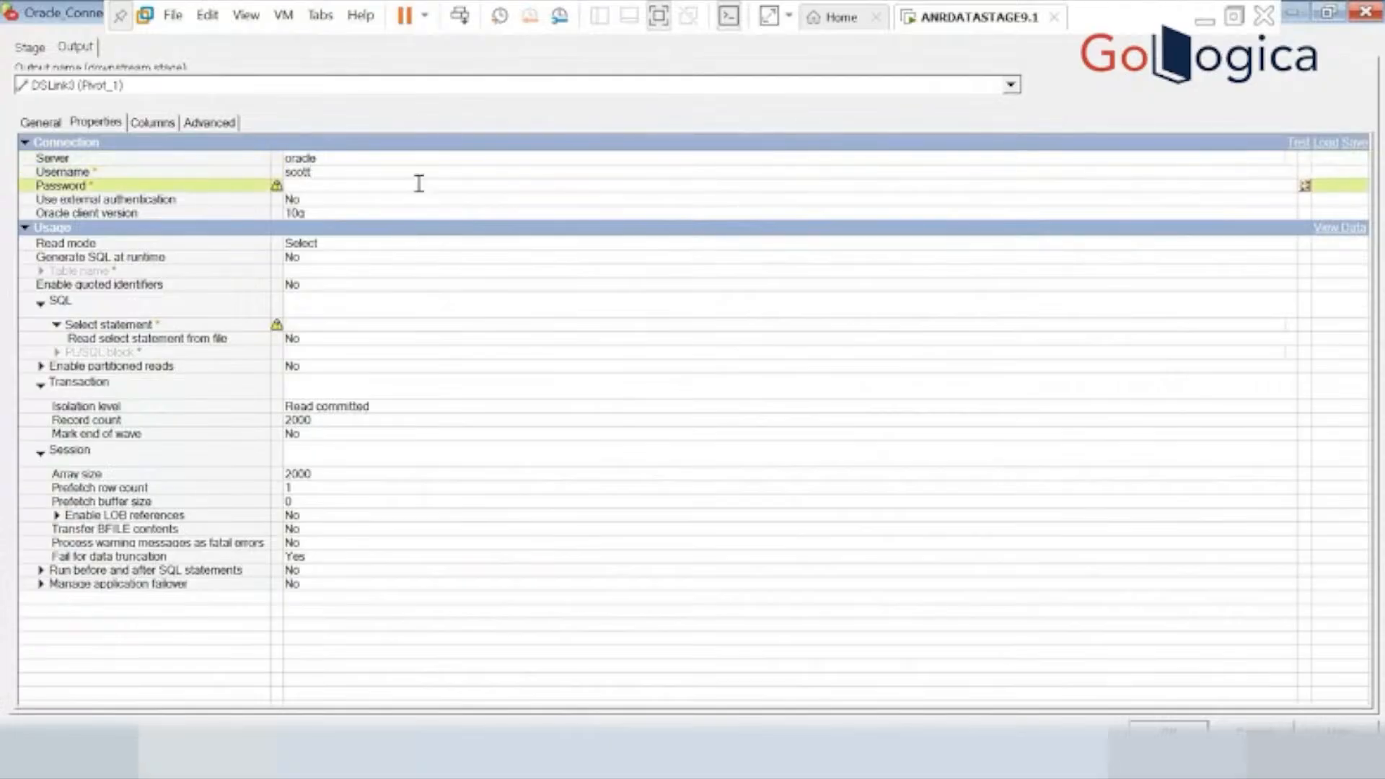
type("tiger")
Set the connector to generate SQL at runtime and read from the table emp.
left_click(367, 258)
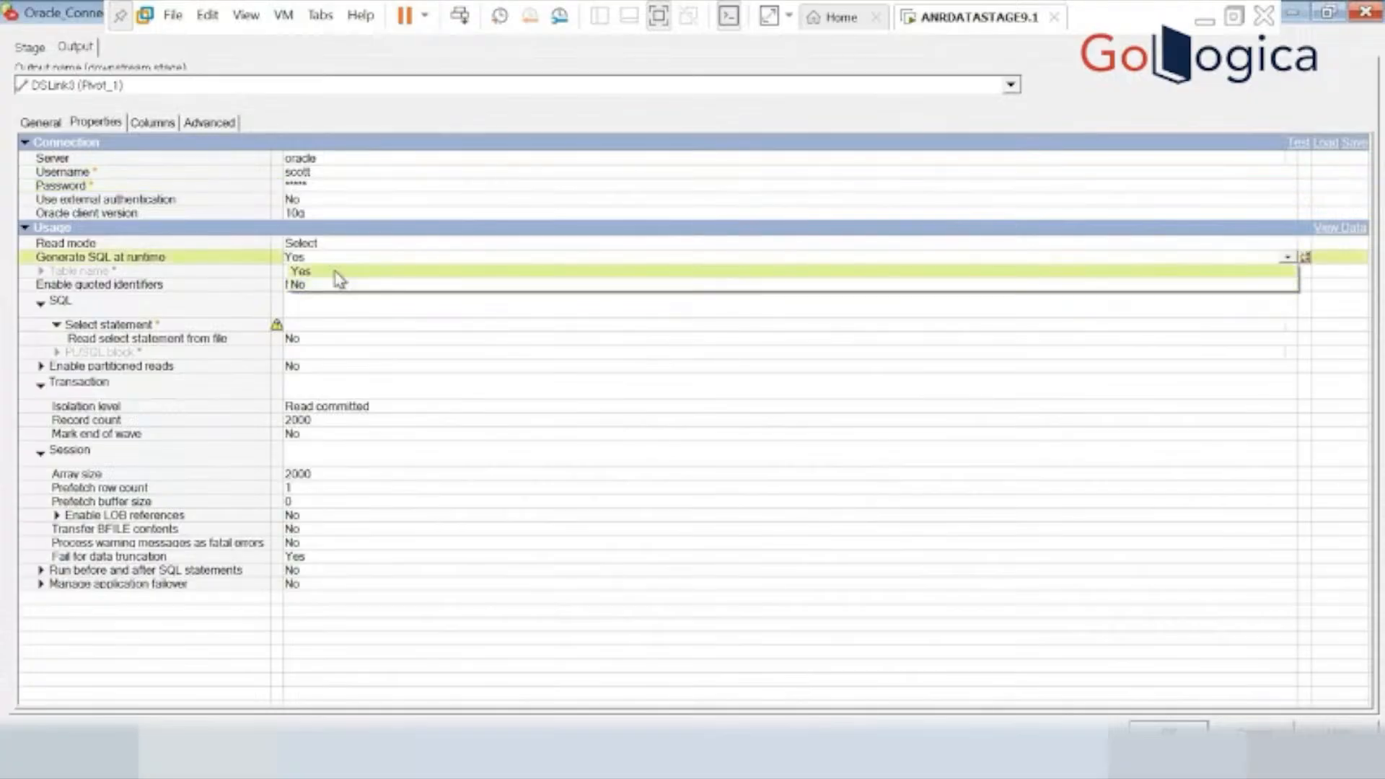
left_click(338, 273)
left_click(322, 271)
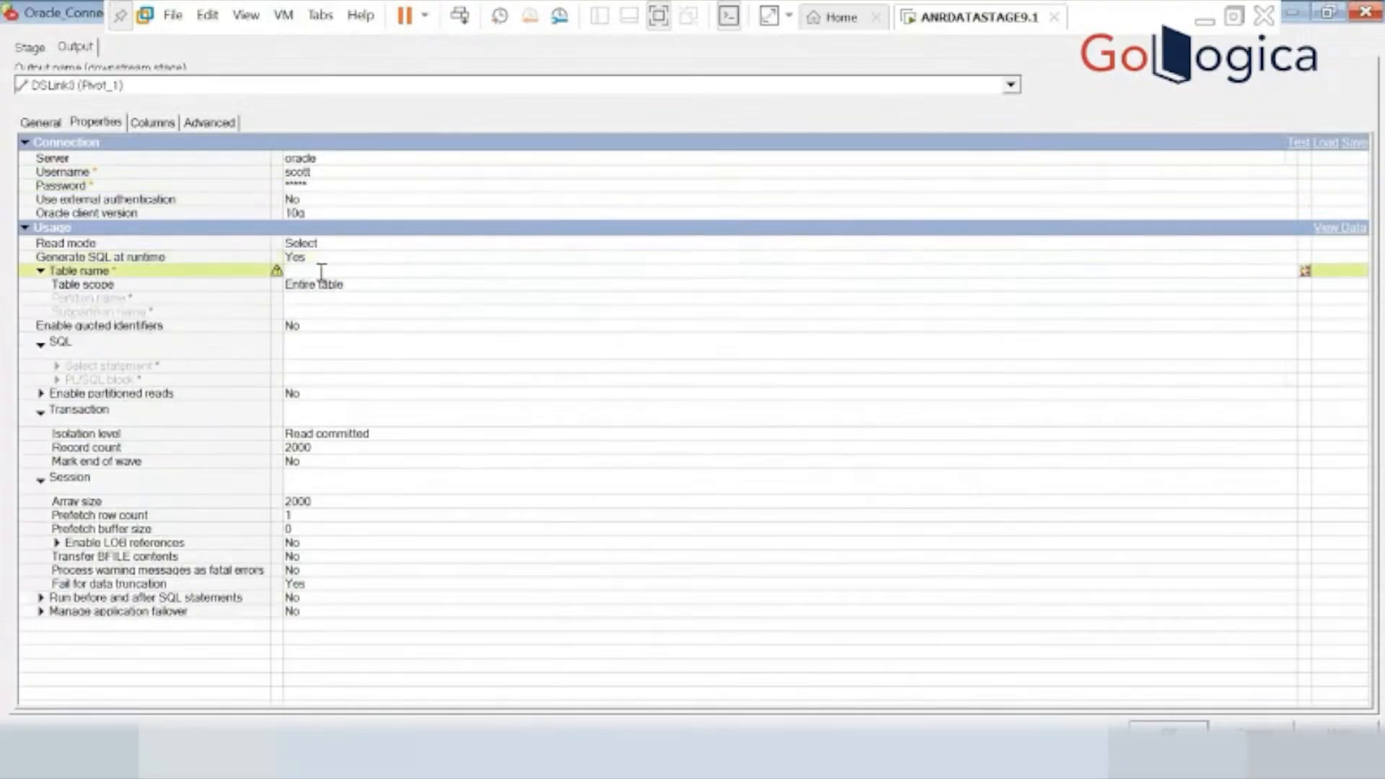
type("emp")
Load all SCOTT.EMP columns into the connector's output, converting data types to match earlier releases, and accept the stage settings.
left_click(156, 123)
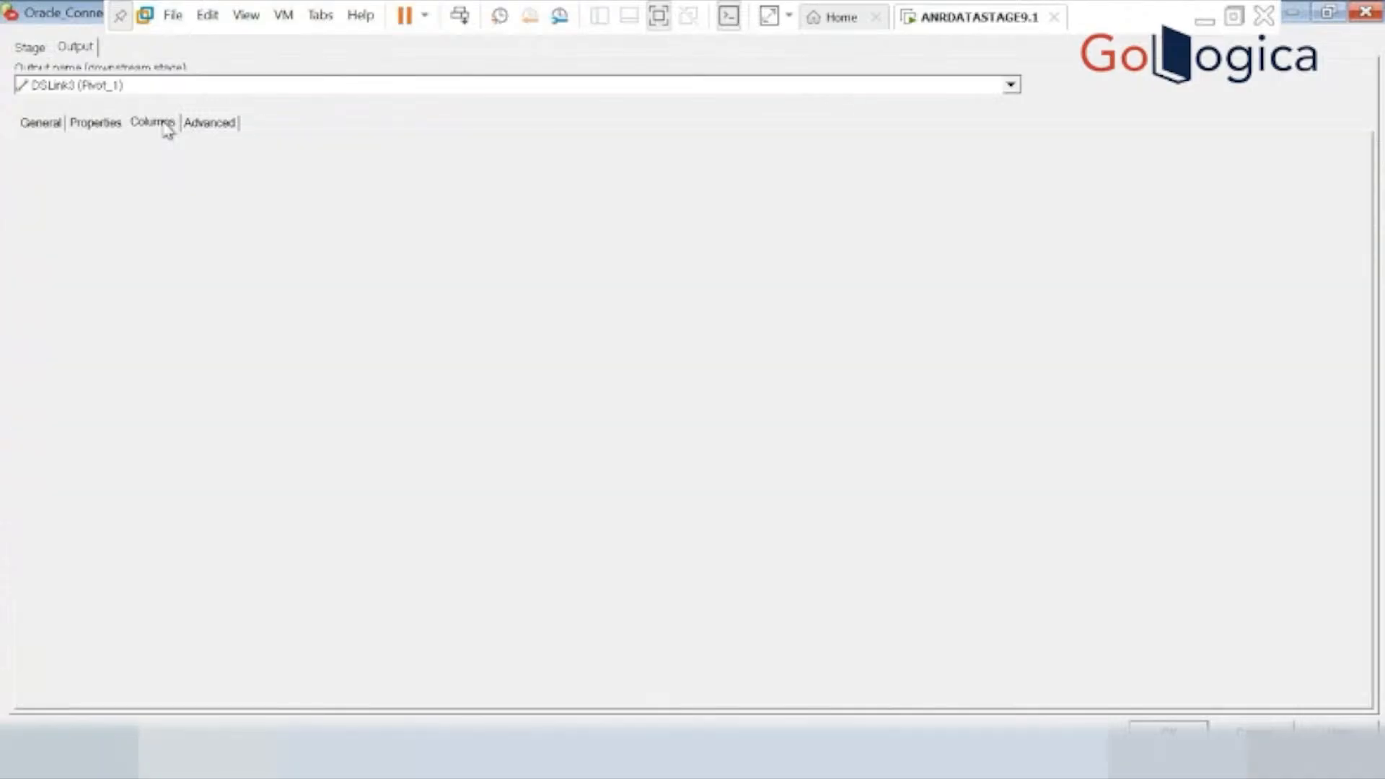
left_click(1320, 688)
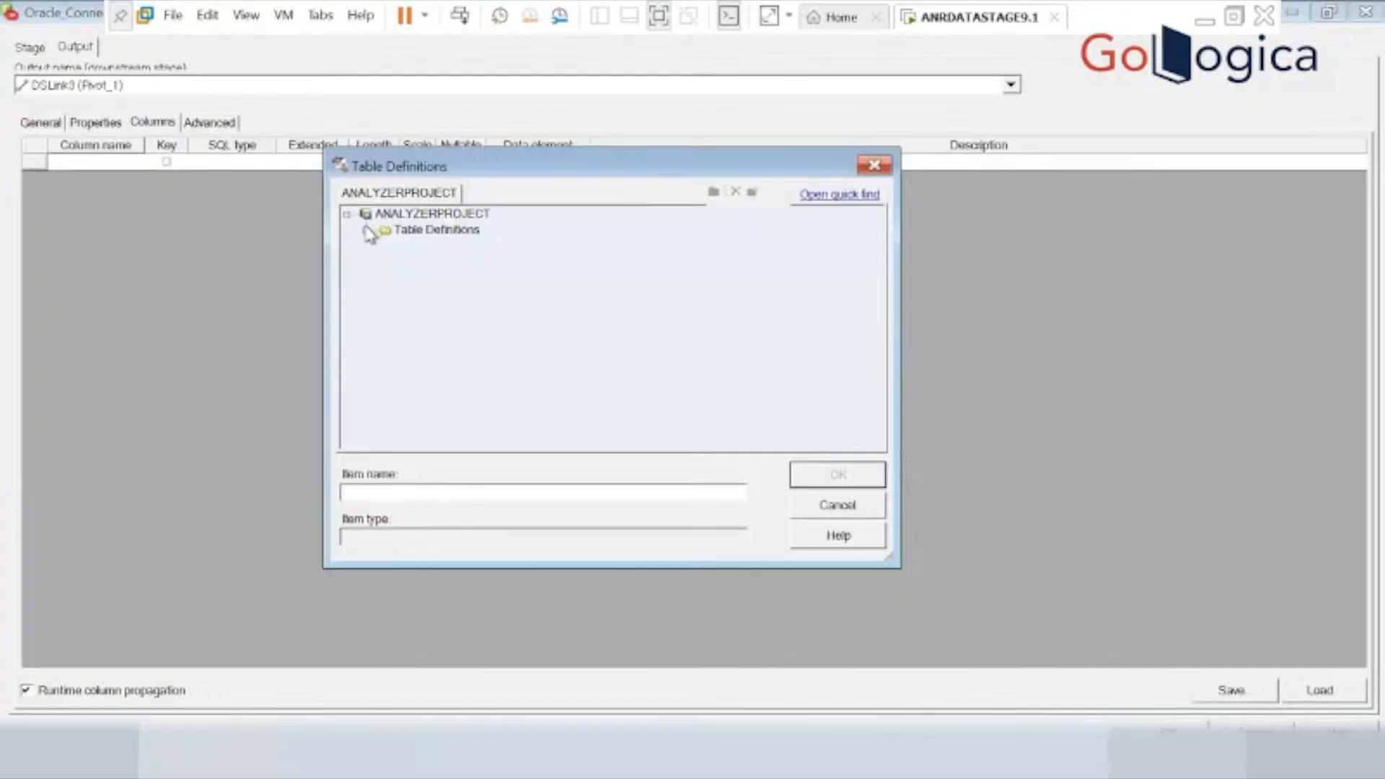
left_click(366, 229)
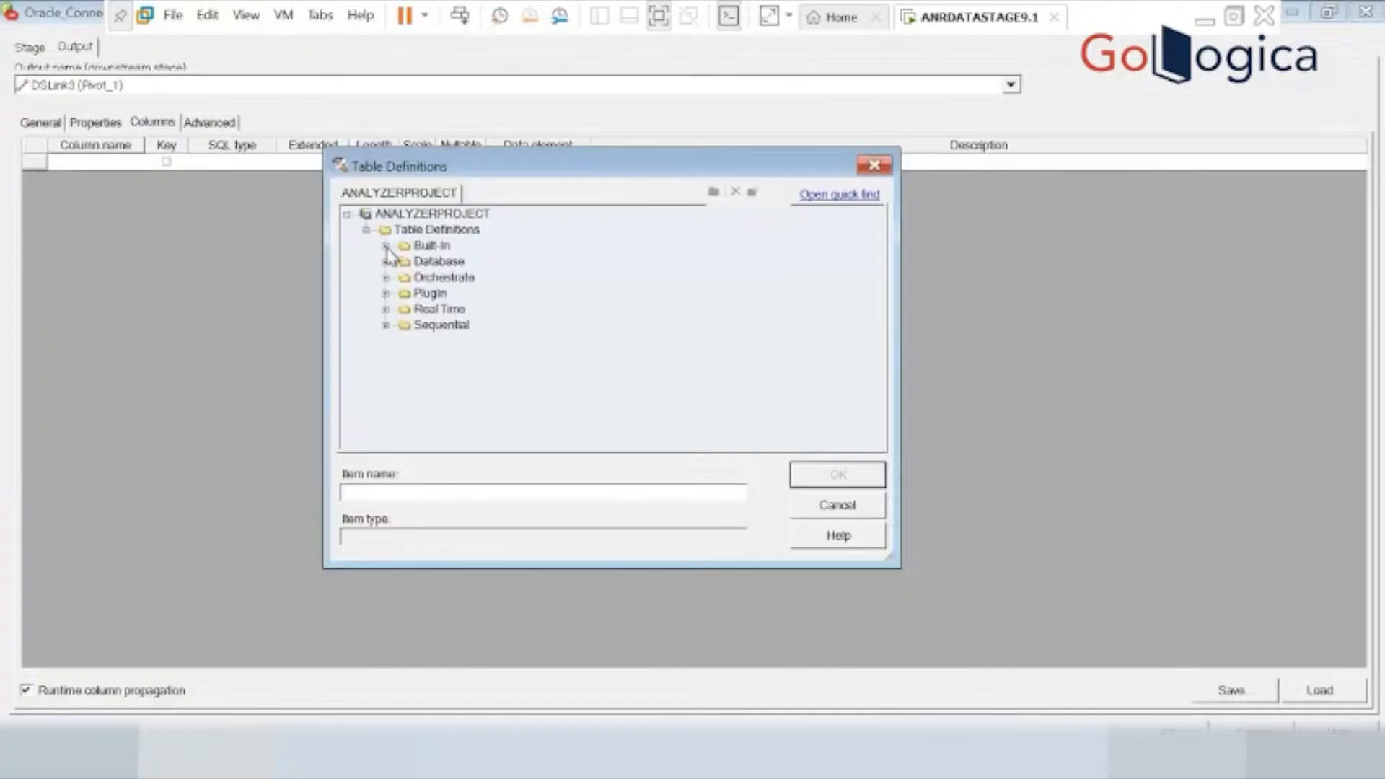
left_click(386, 293)
left_click(404, 308)
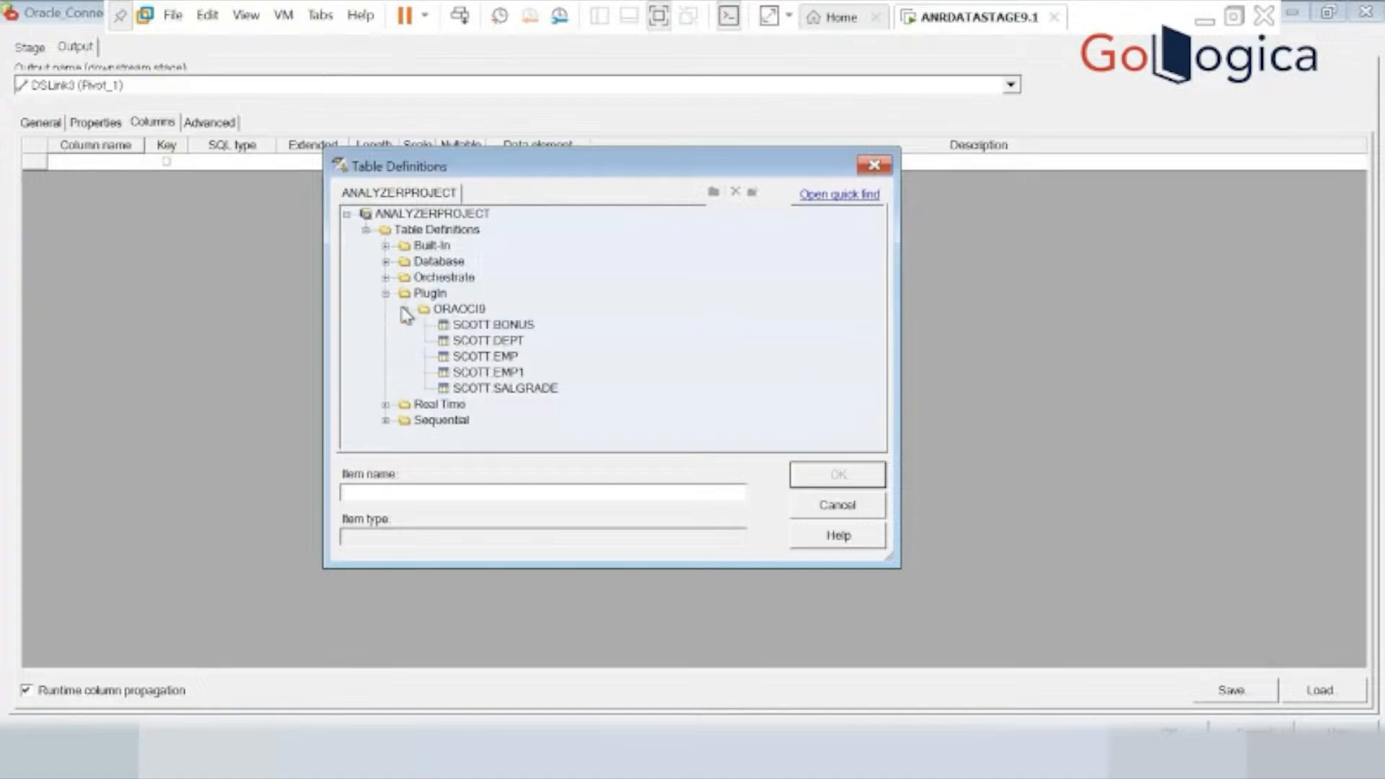
left_click(481, 345)
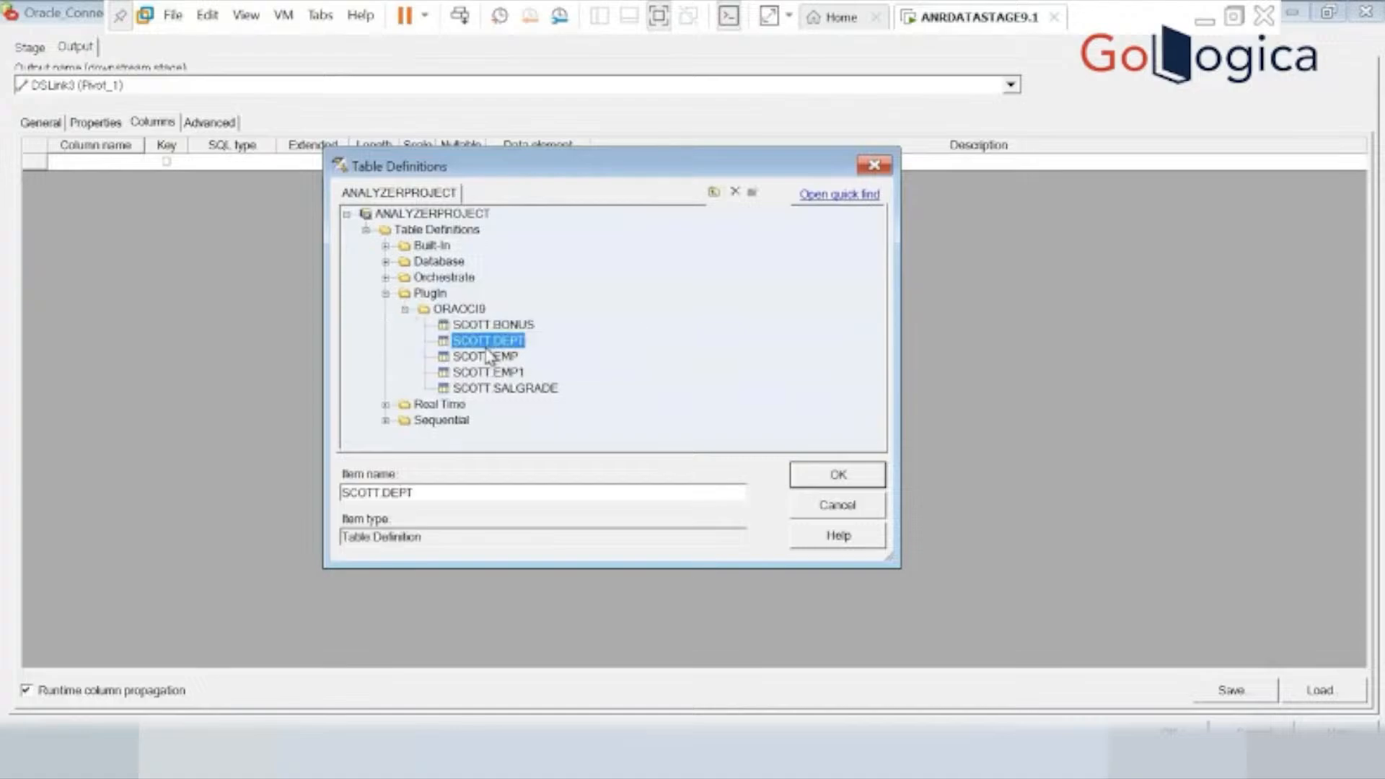
left_click(489, 359)
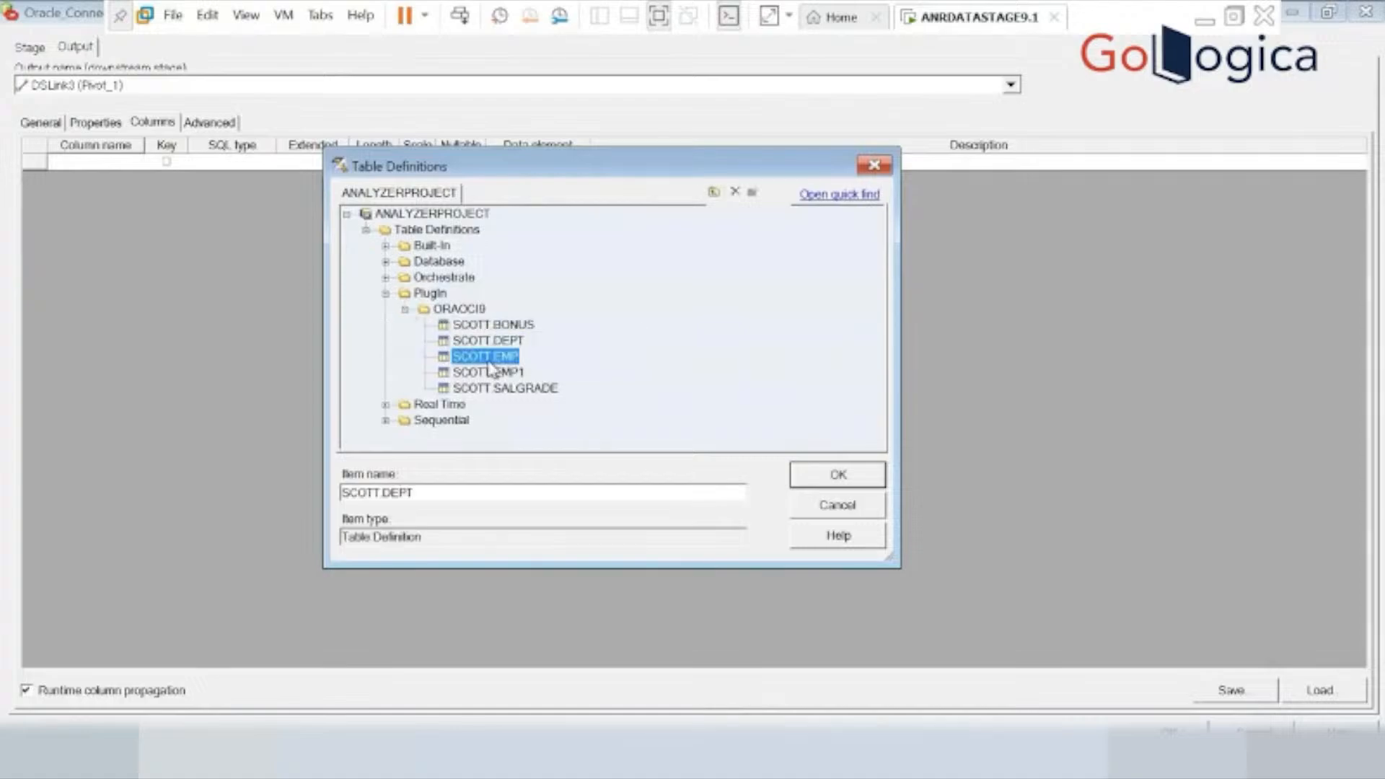
left_click(825, 474)
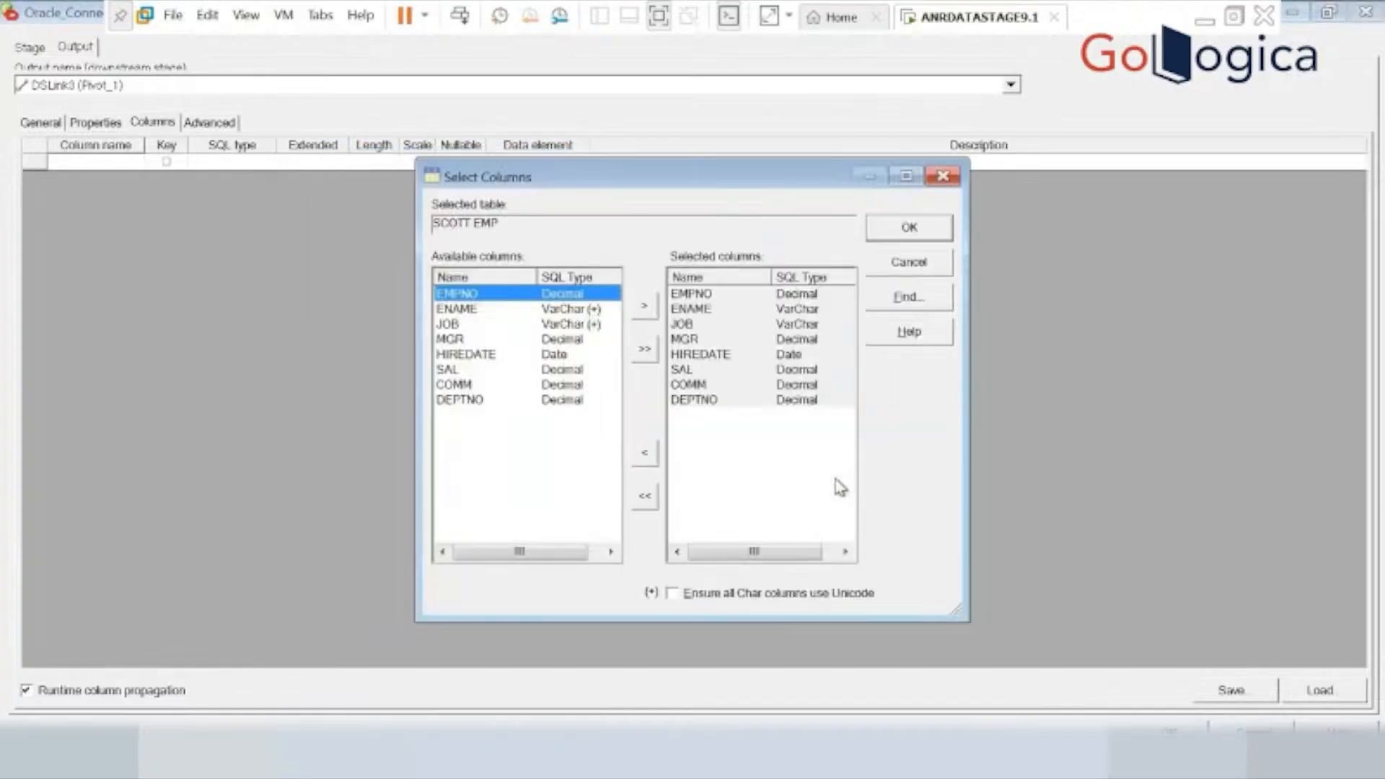
left_click(912, 229)
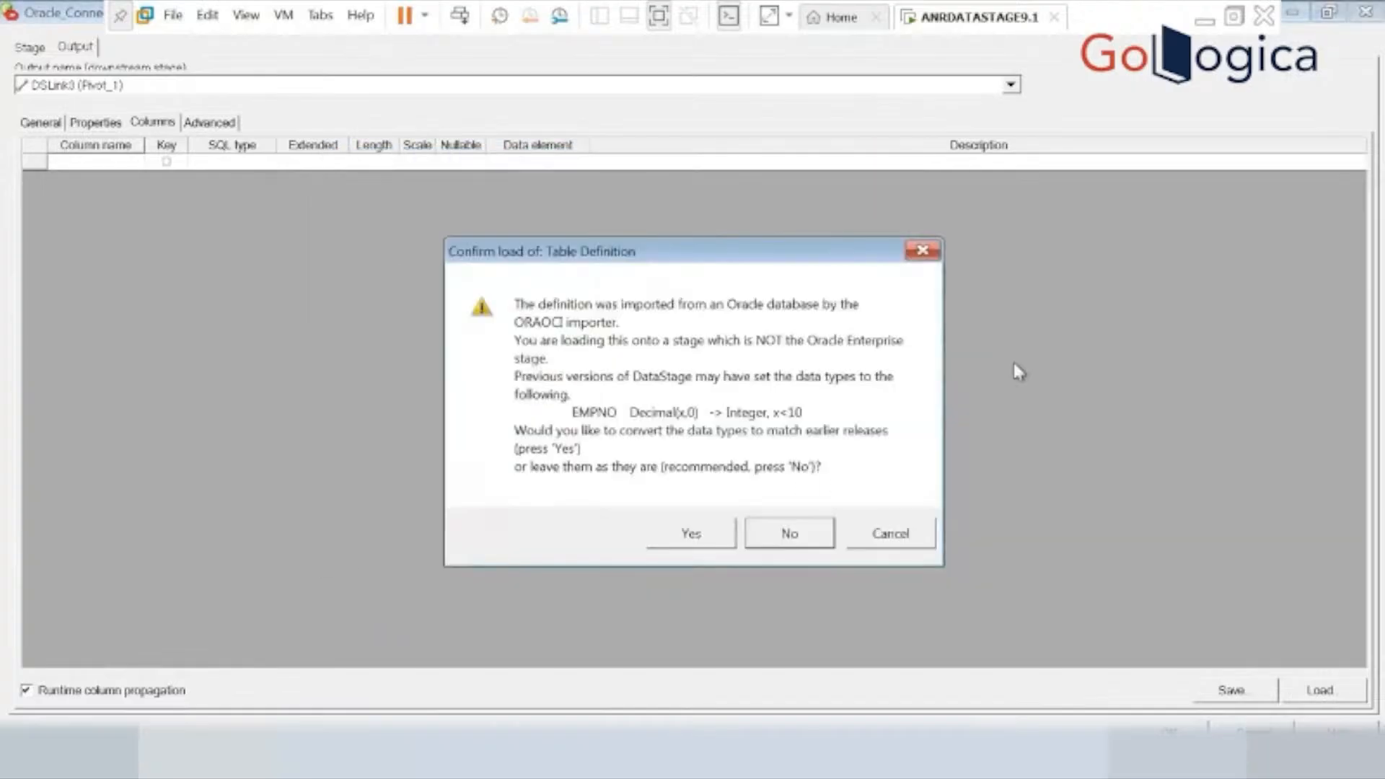
left_click(689, 532)
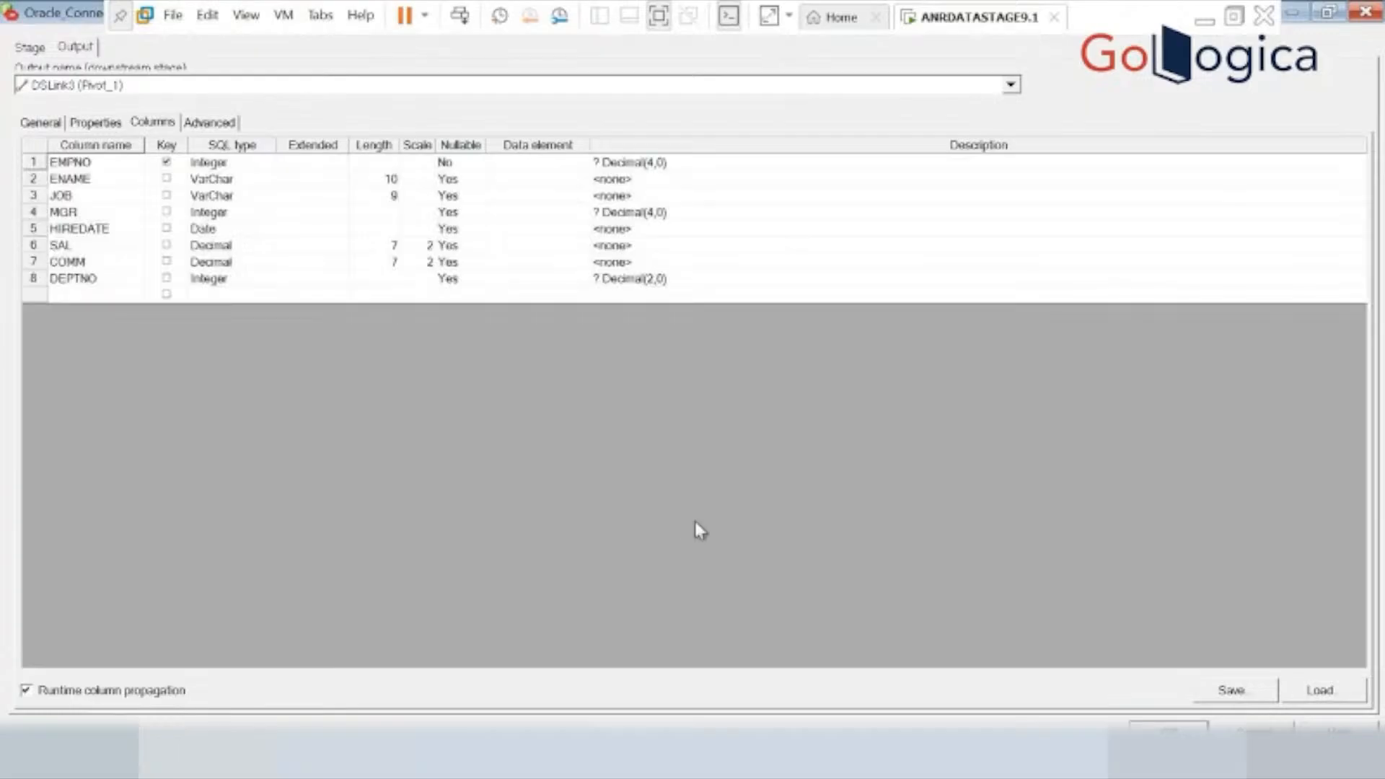
left_click(1169, 731)
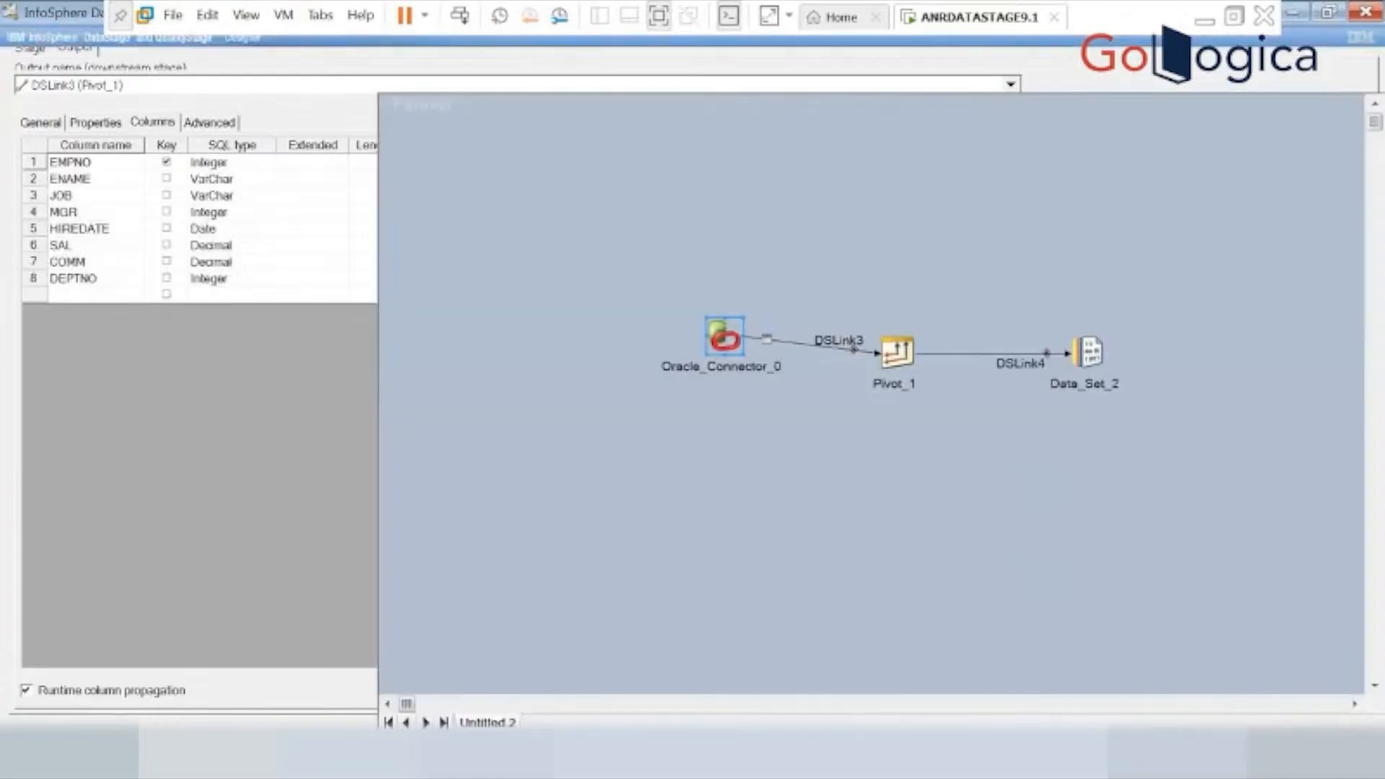
Define the output columns EMPNO and RESULT on DSLink4 of the Pivot_1 stage.
double_click(898, 353)
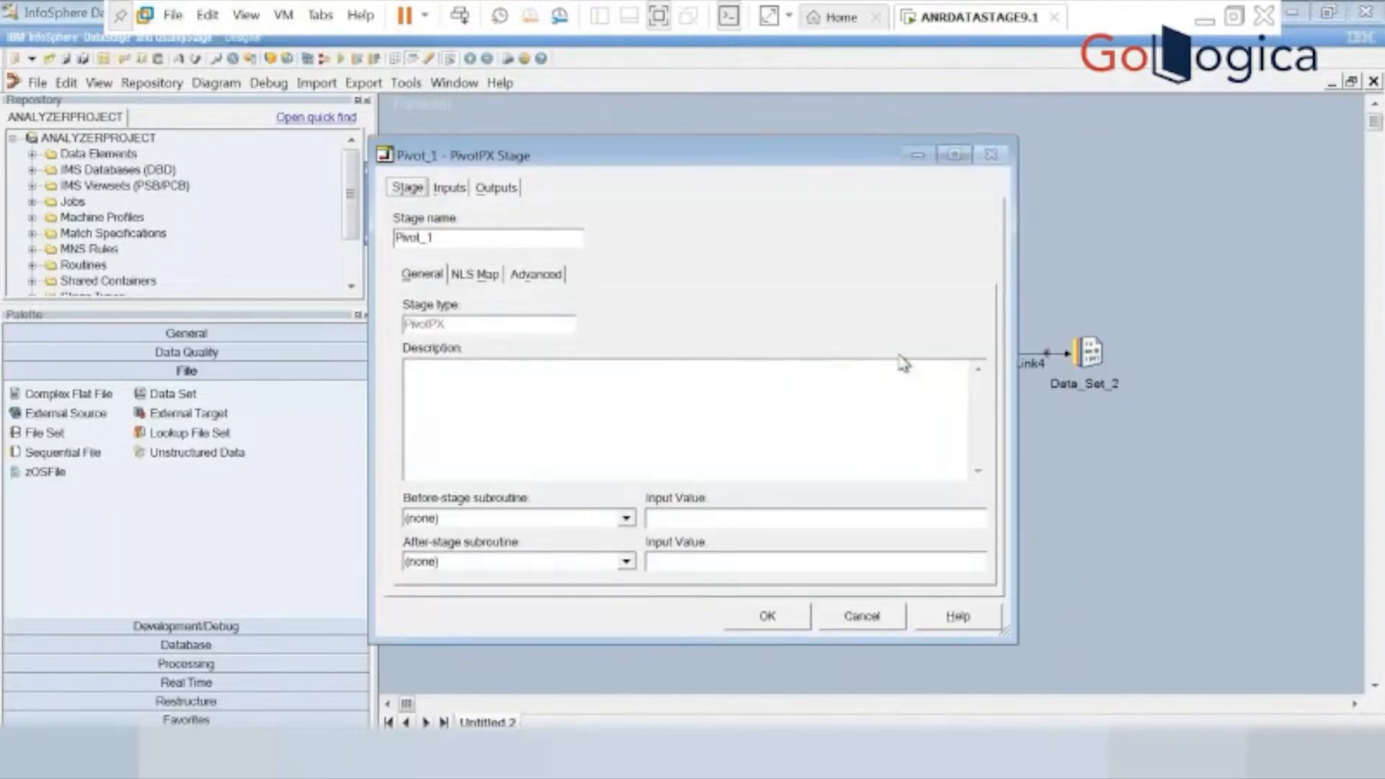
left_click(496, 189)
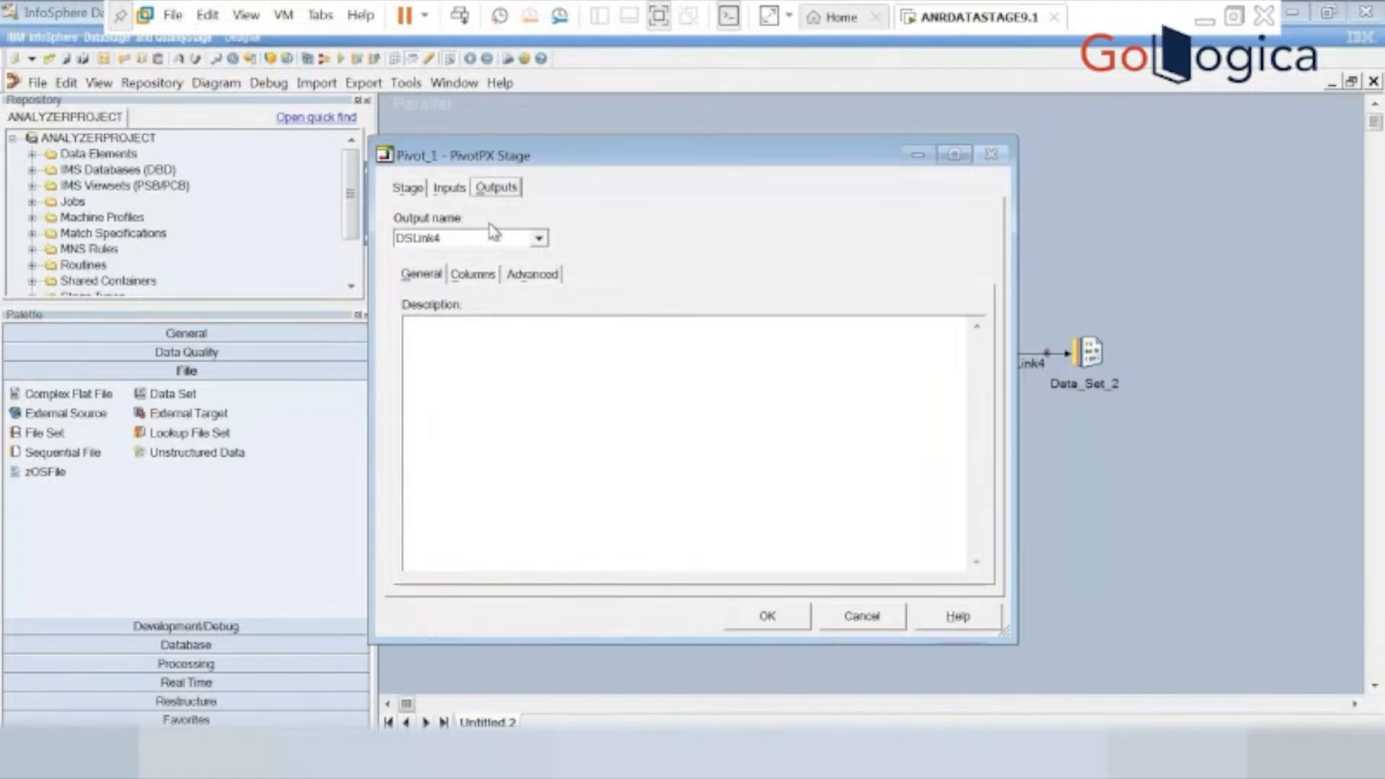
left_click(473, 276)
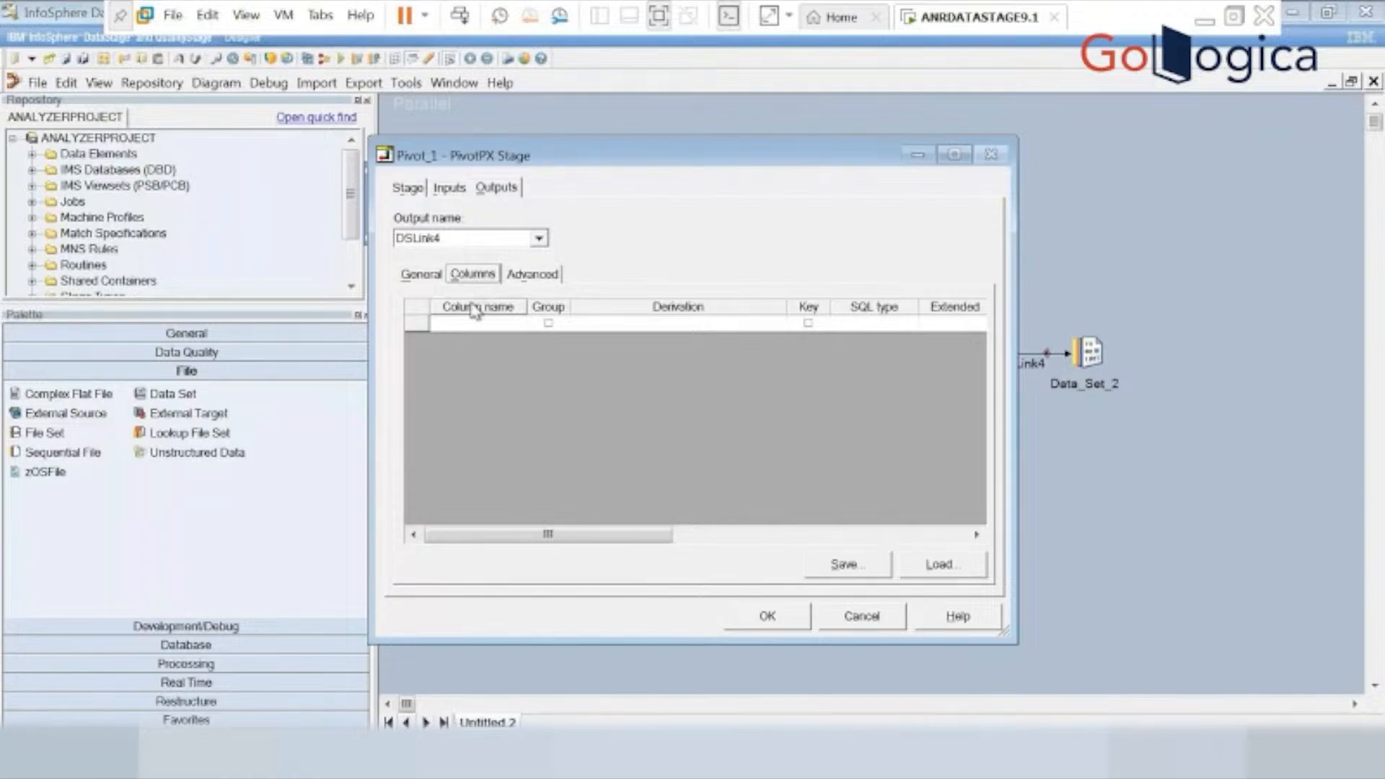
left_click(459, 328)
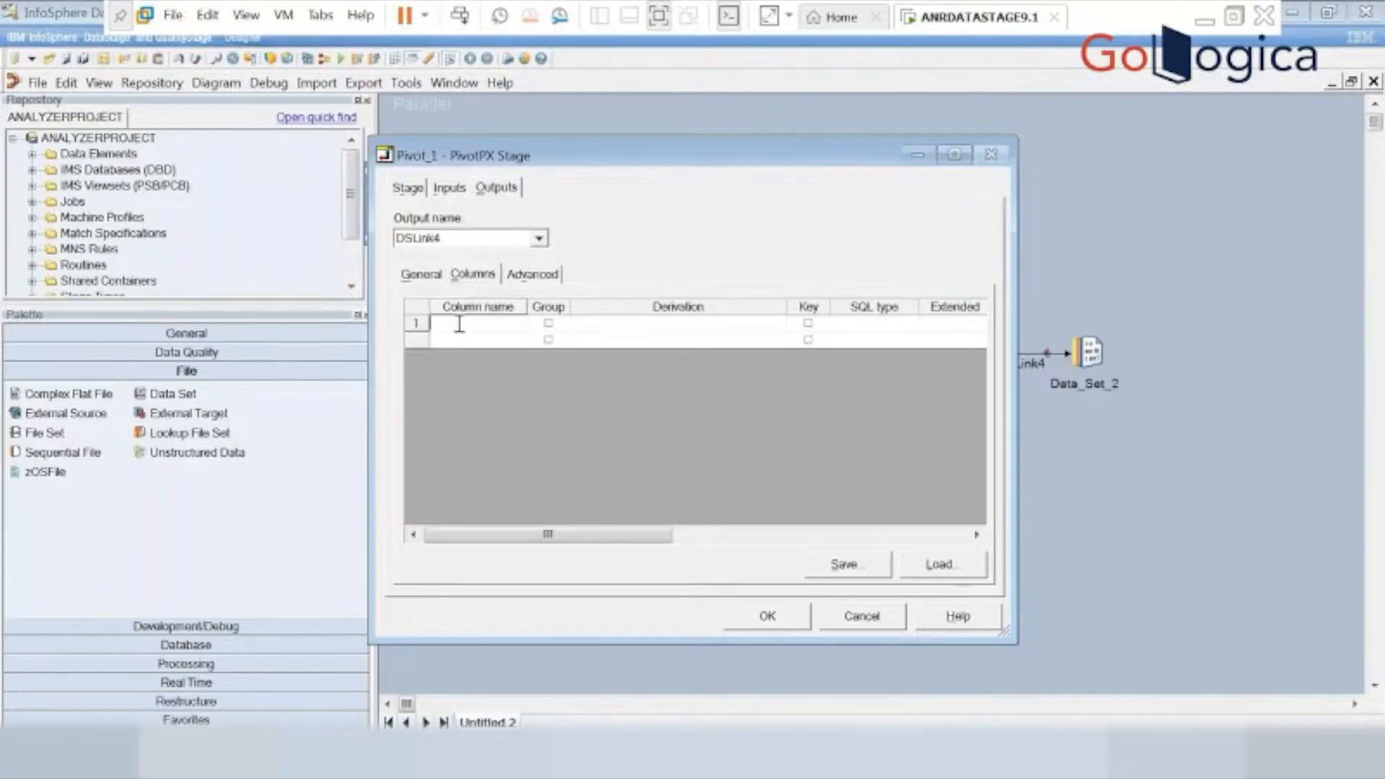
type("L")
type("MPNO")
left_click(430, 339)
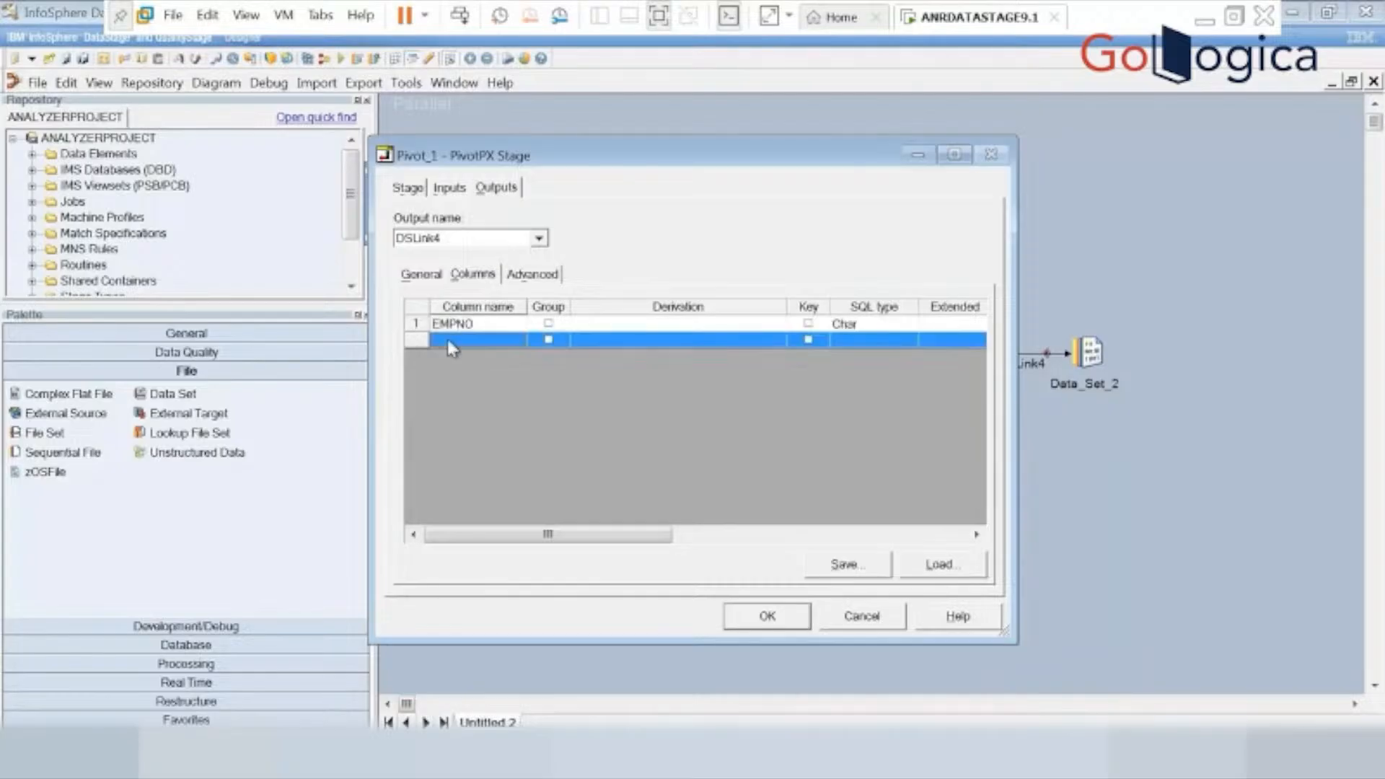
left_click(450, 340)
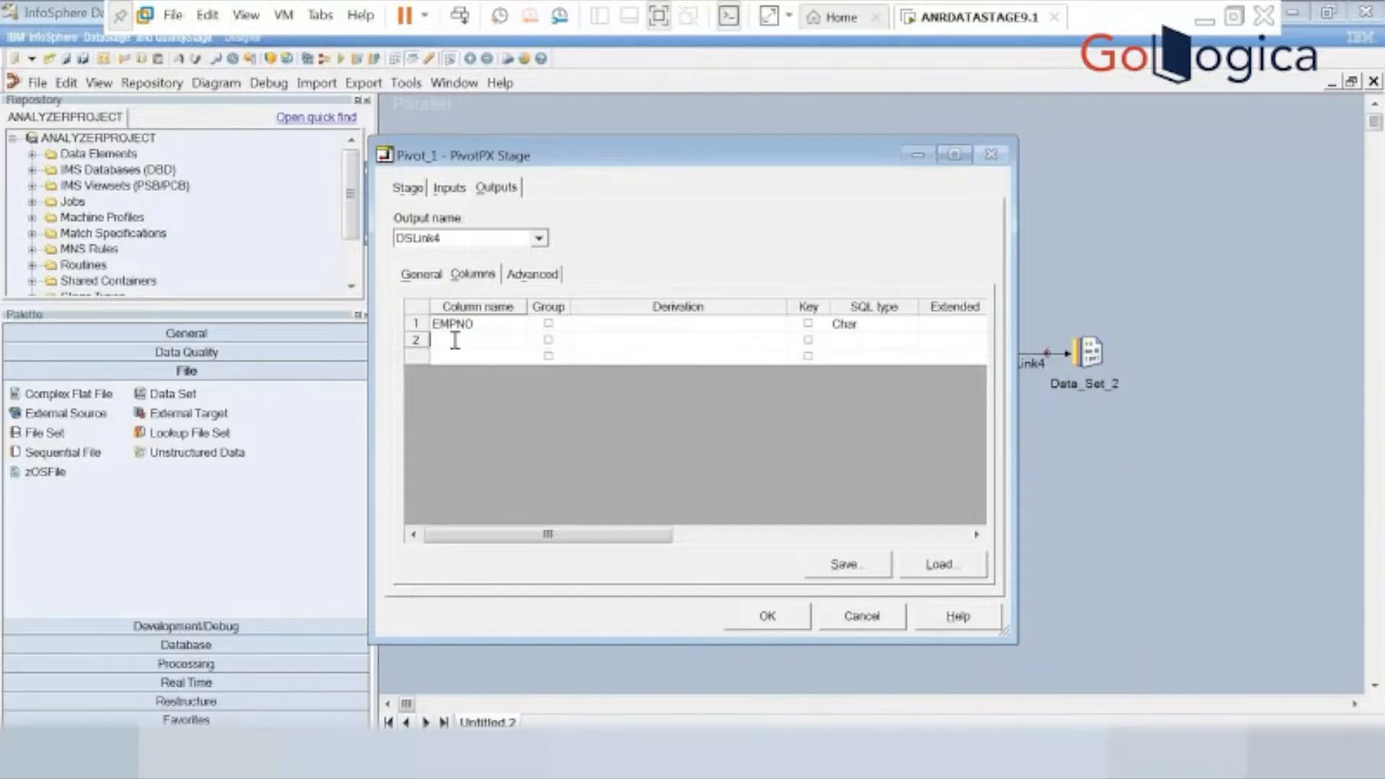
type("RESULT")
Set the derivation of the RESULT column to ENAME,SAL,DEPTNO and accept the Pivot_1 stage settings.
left_click(588, 338)
left_click(592, 337)
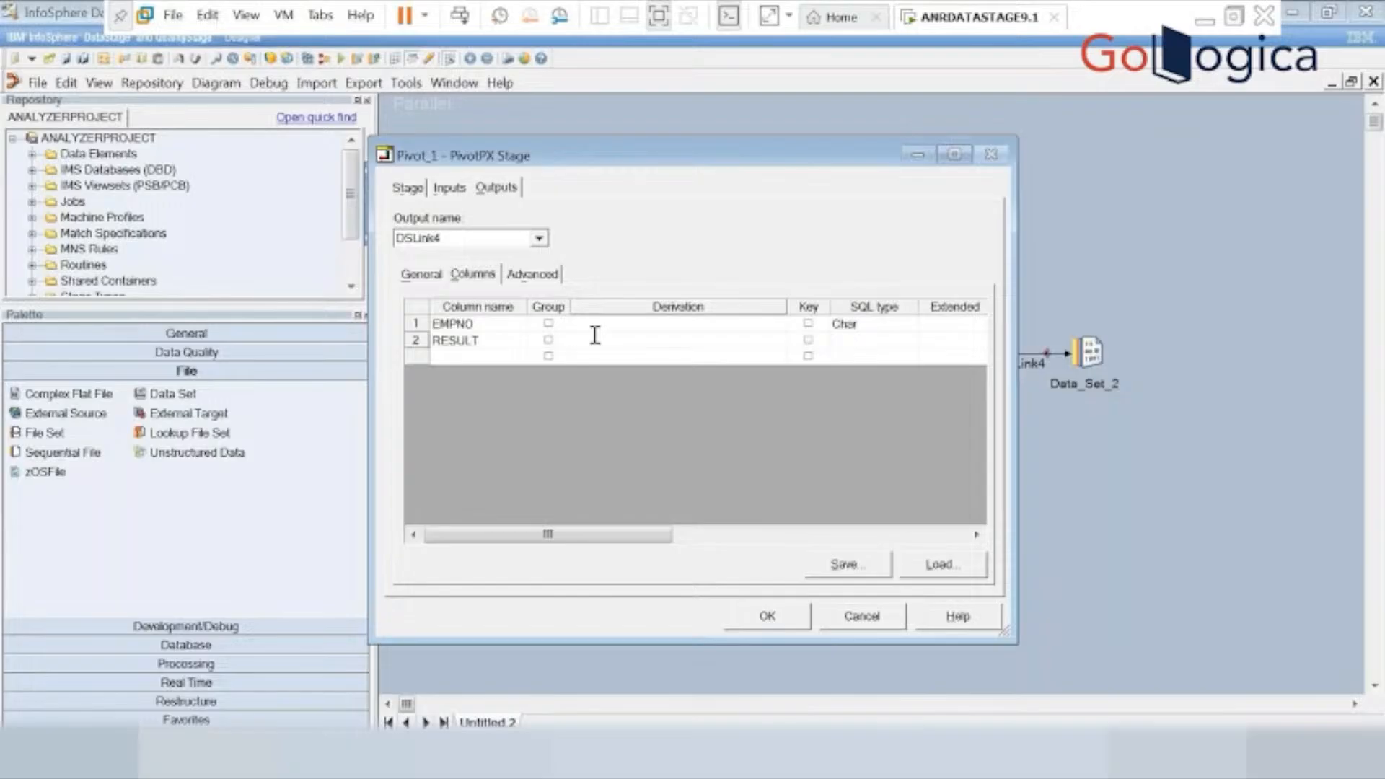
type("EN")
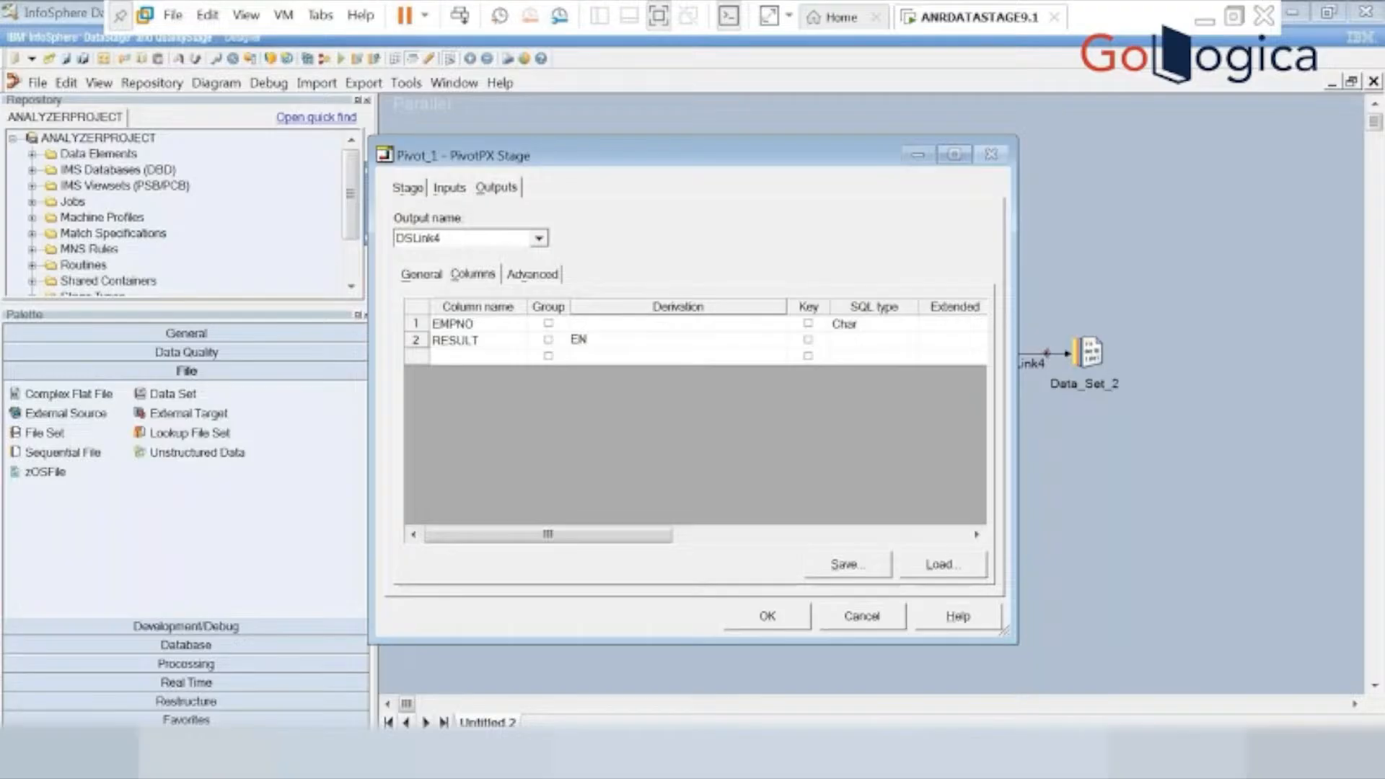
type("MAE")
key("BackSpace")
key("BackSpace")
key("BackSpace")
type("AME")
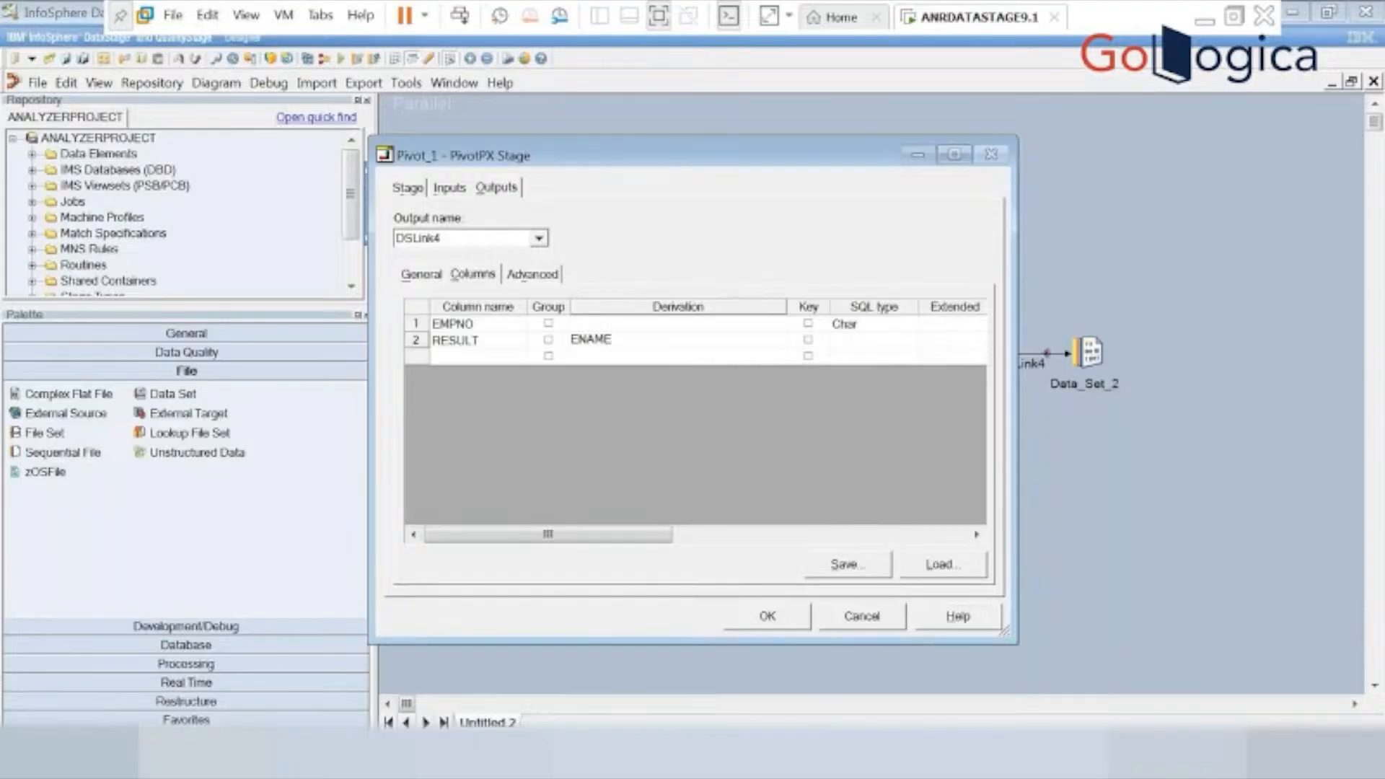
type(",SAL")
key("BackSpace")
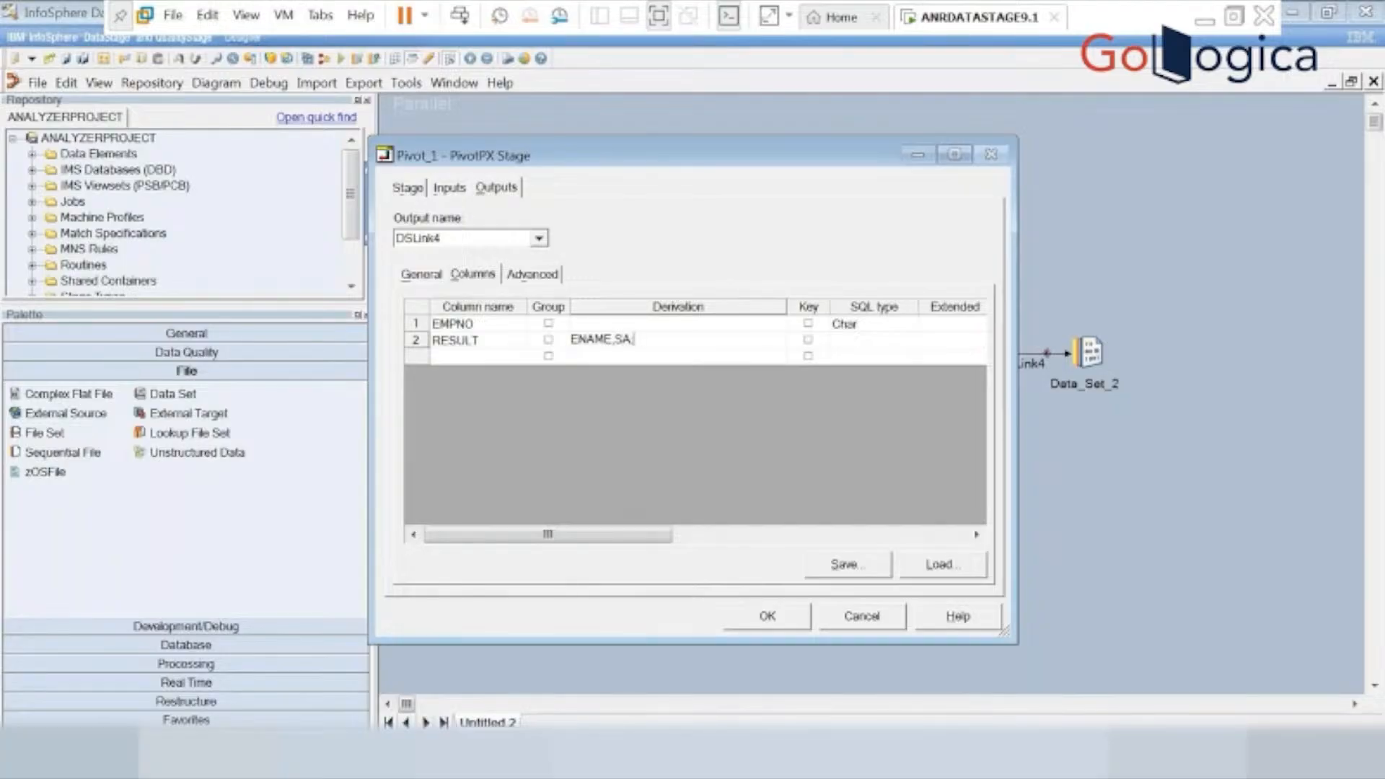
type("L,DEPTNO")
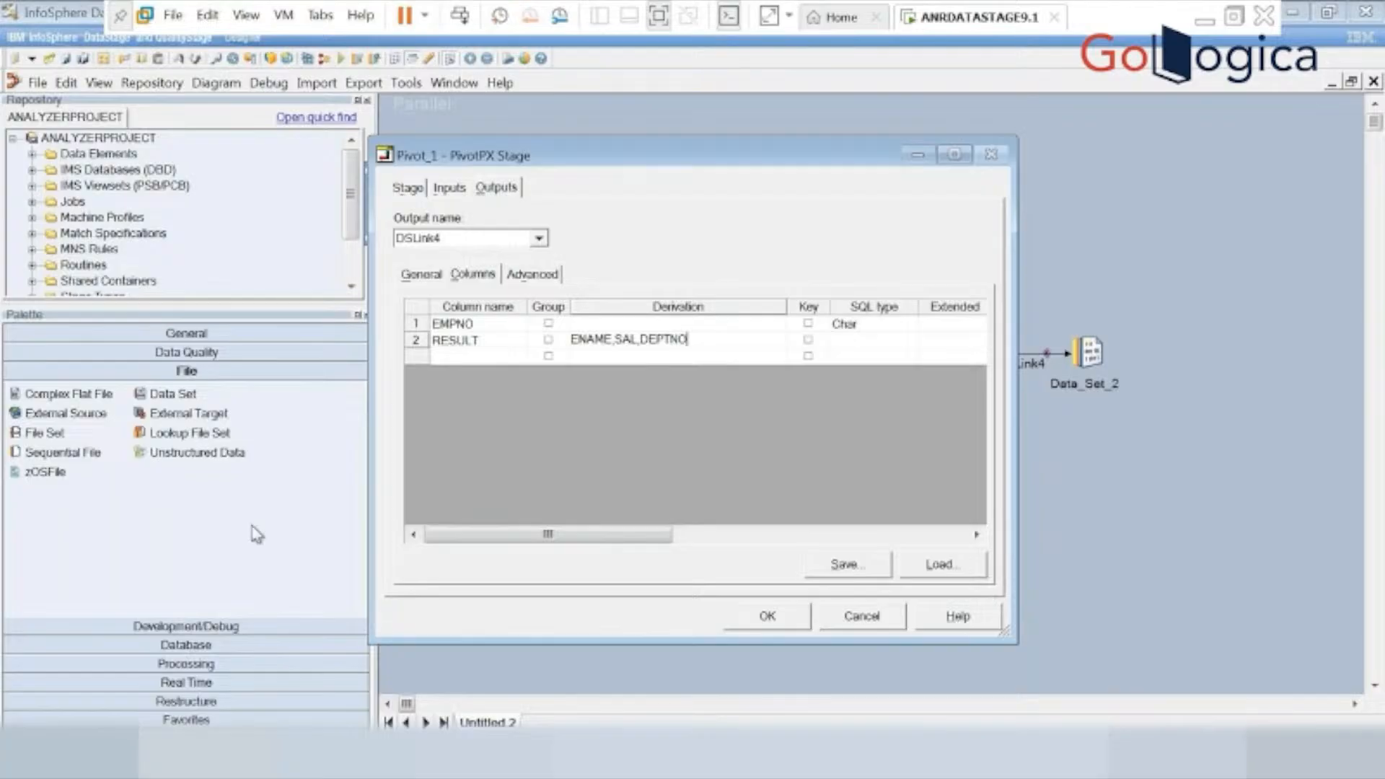
left_click(770, 618)
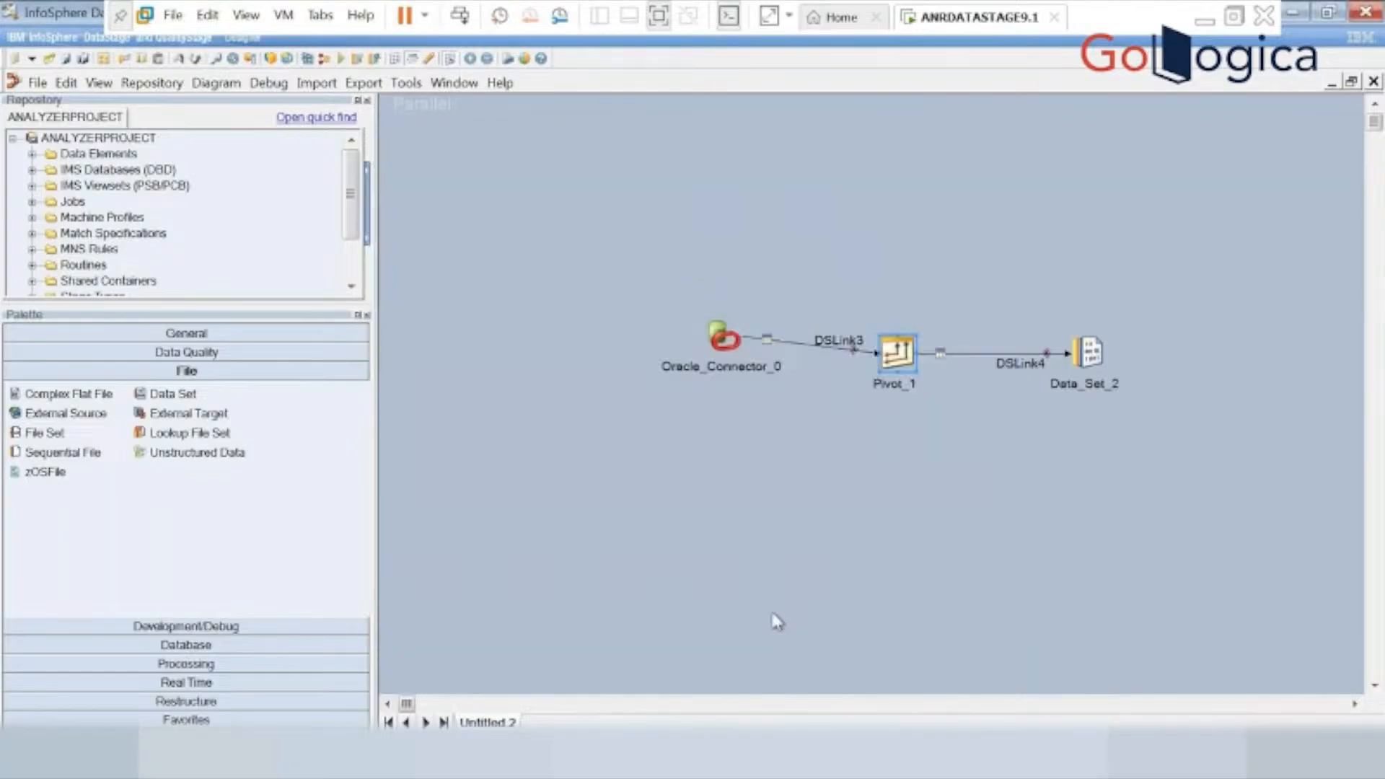
Set the target file of the Data_Set_2 stage to sc33.ds.
double_click(1089, 353)
left_click(83, 167)
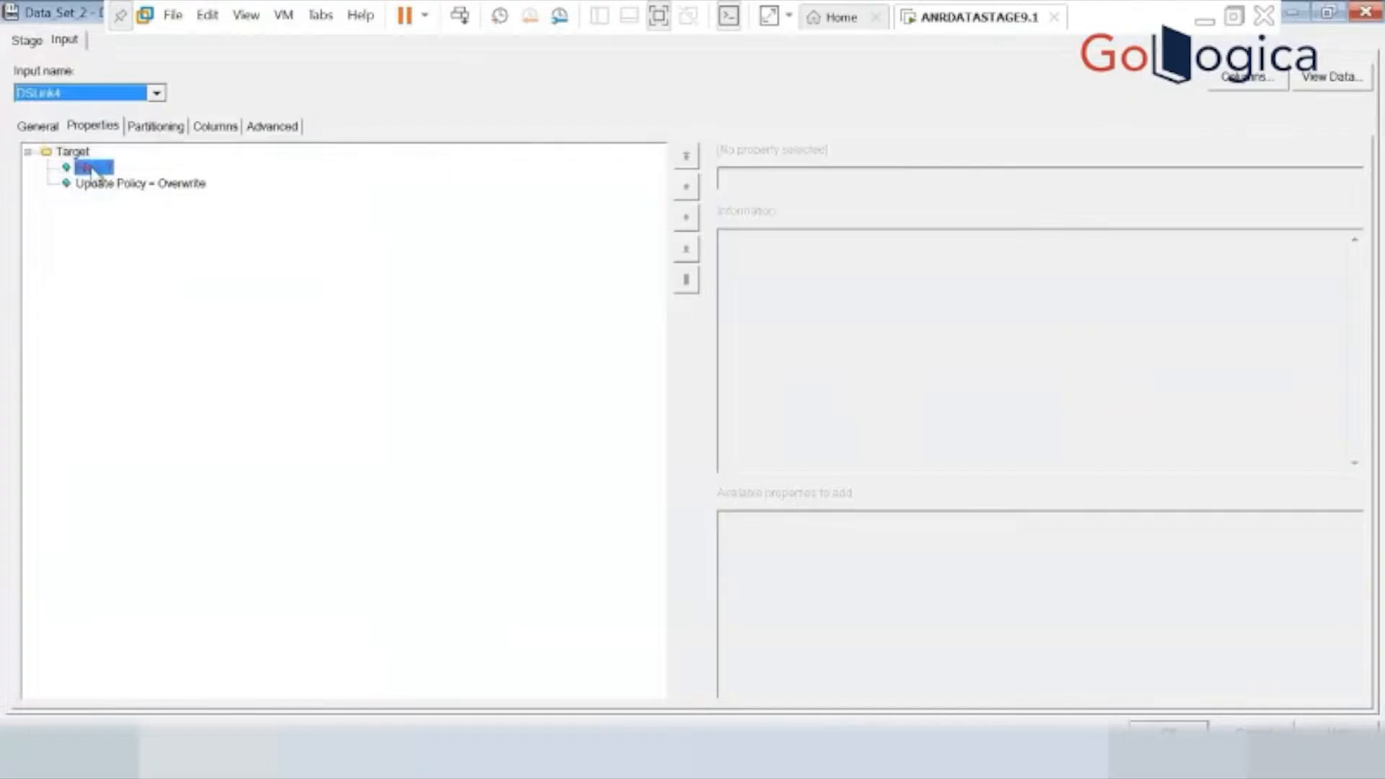
left_click(772, 183)
type("sc33")
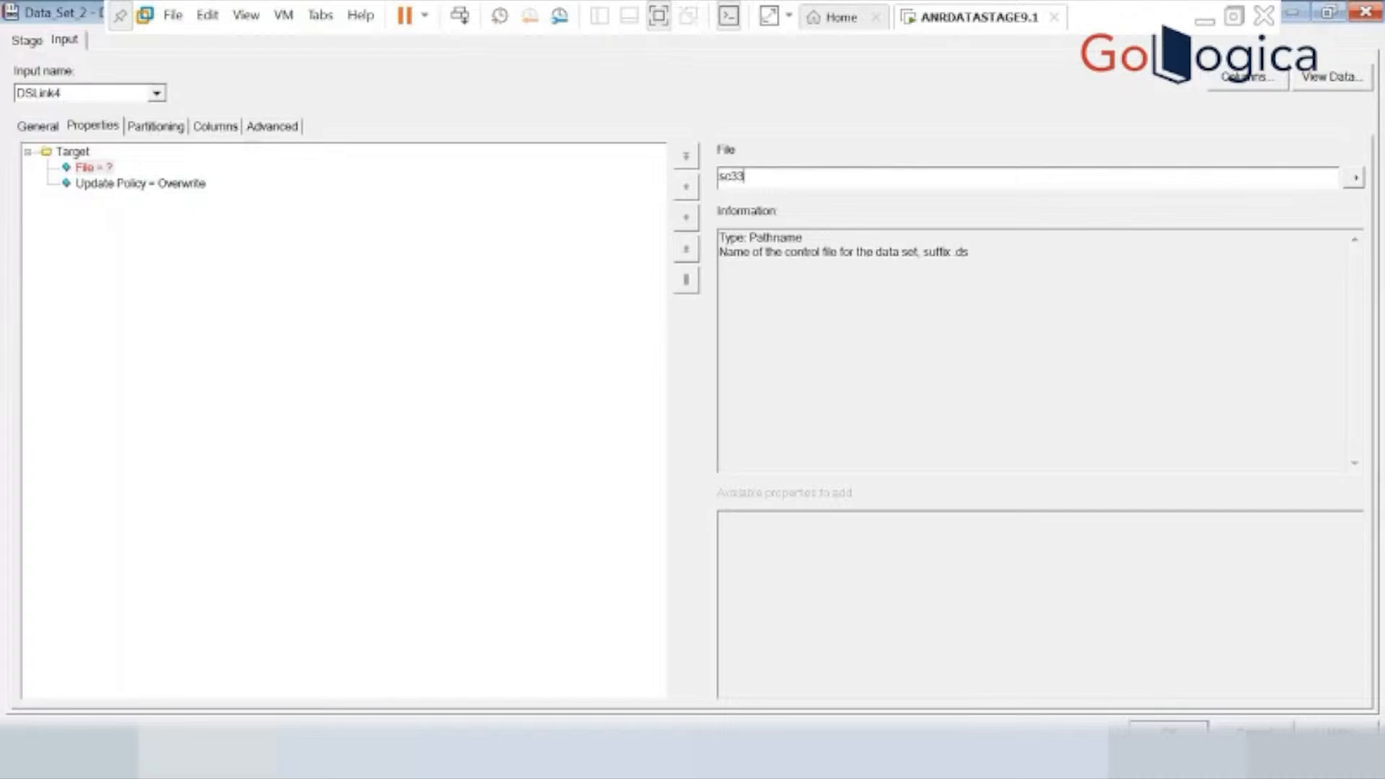
type(".ds")
Set the data set's input to Hash partitioning on key EMPNO with sorting performed, and accept the stage settings.
left_click(161, 125)
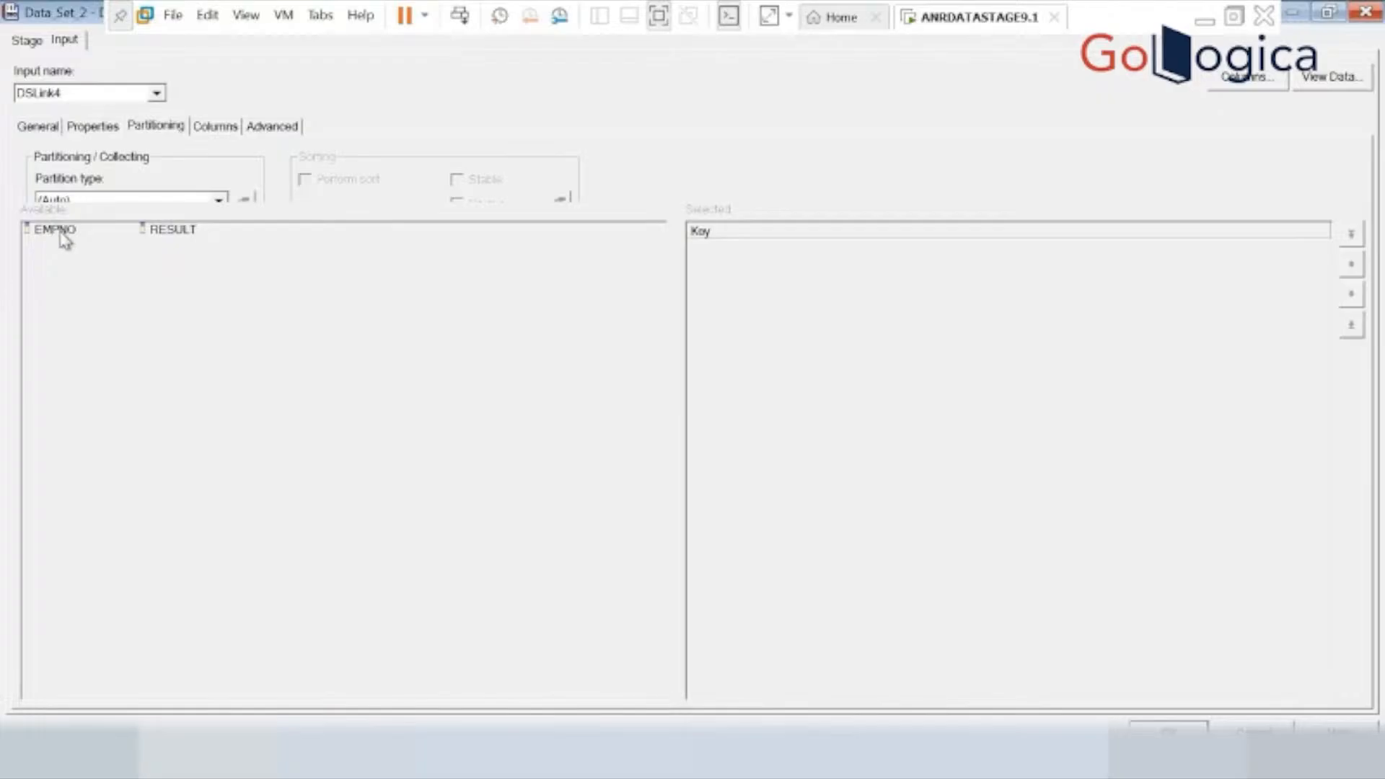
left_click(216, 200)
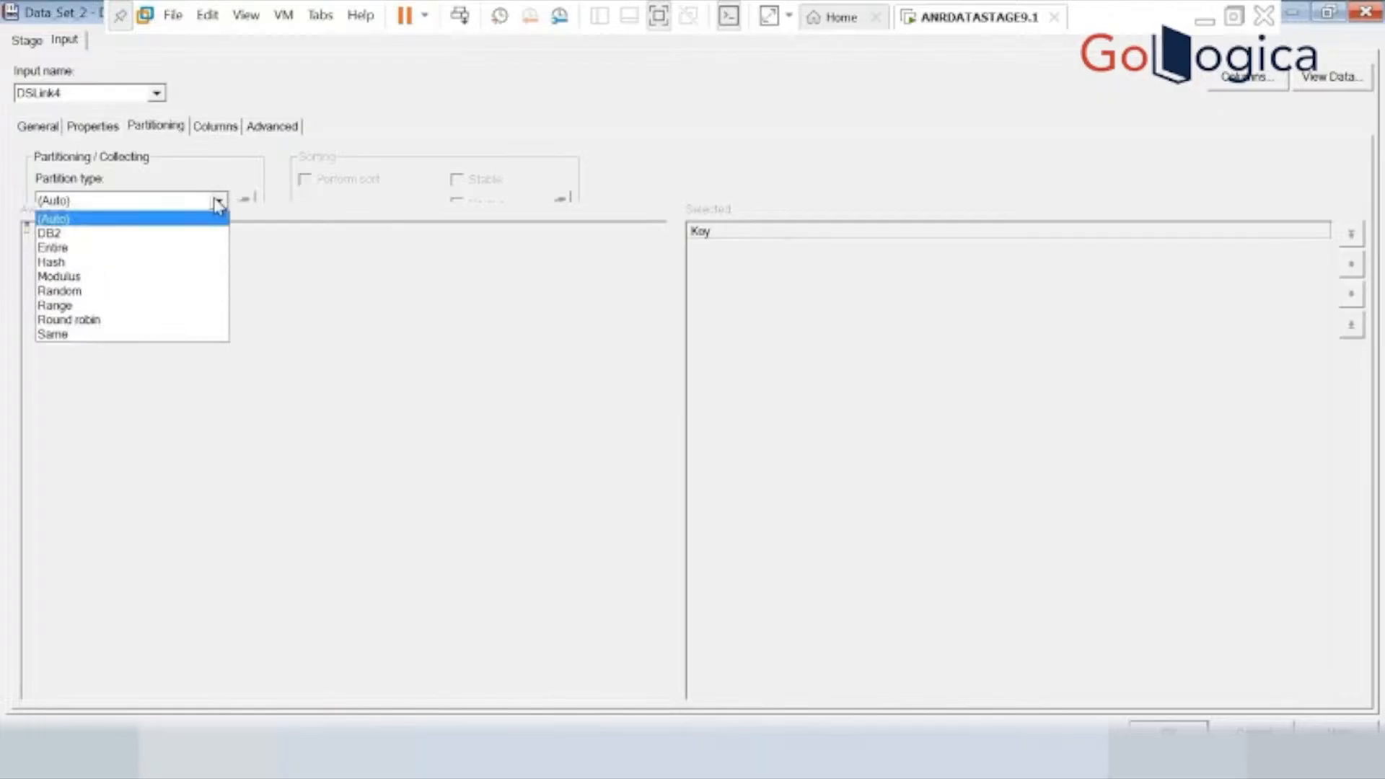
left_click(83, 264)
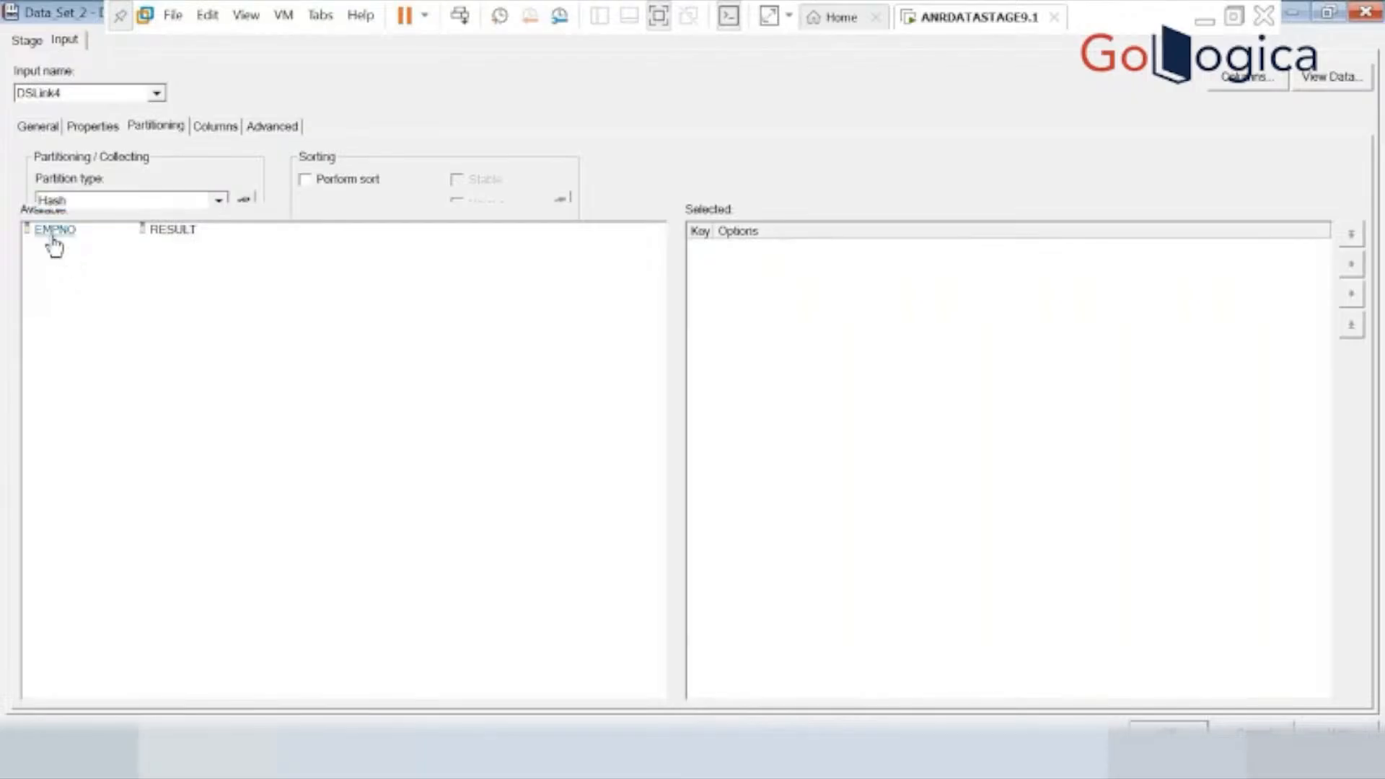
double_click(53, 231)
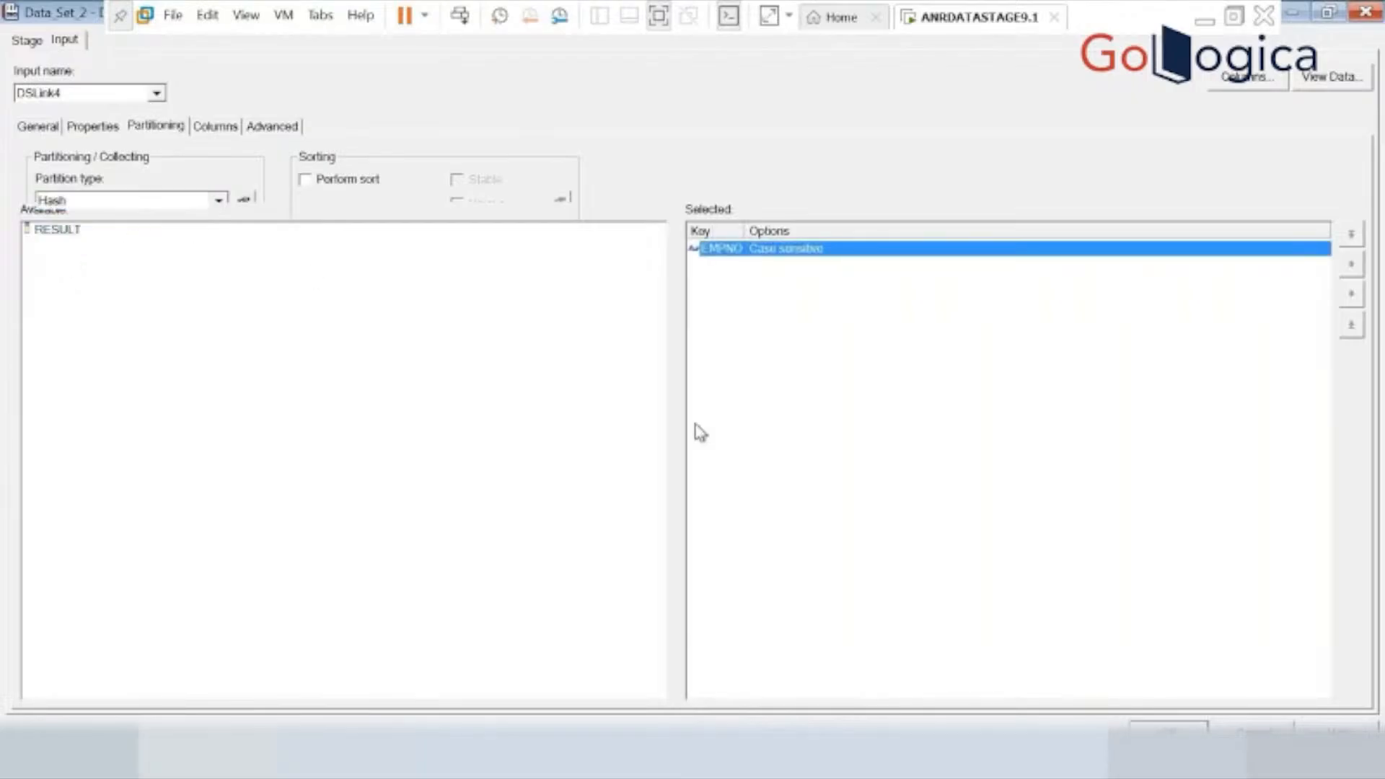
left_click(305, 180)
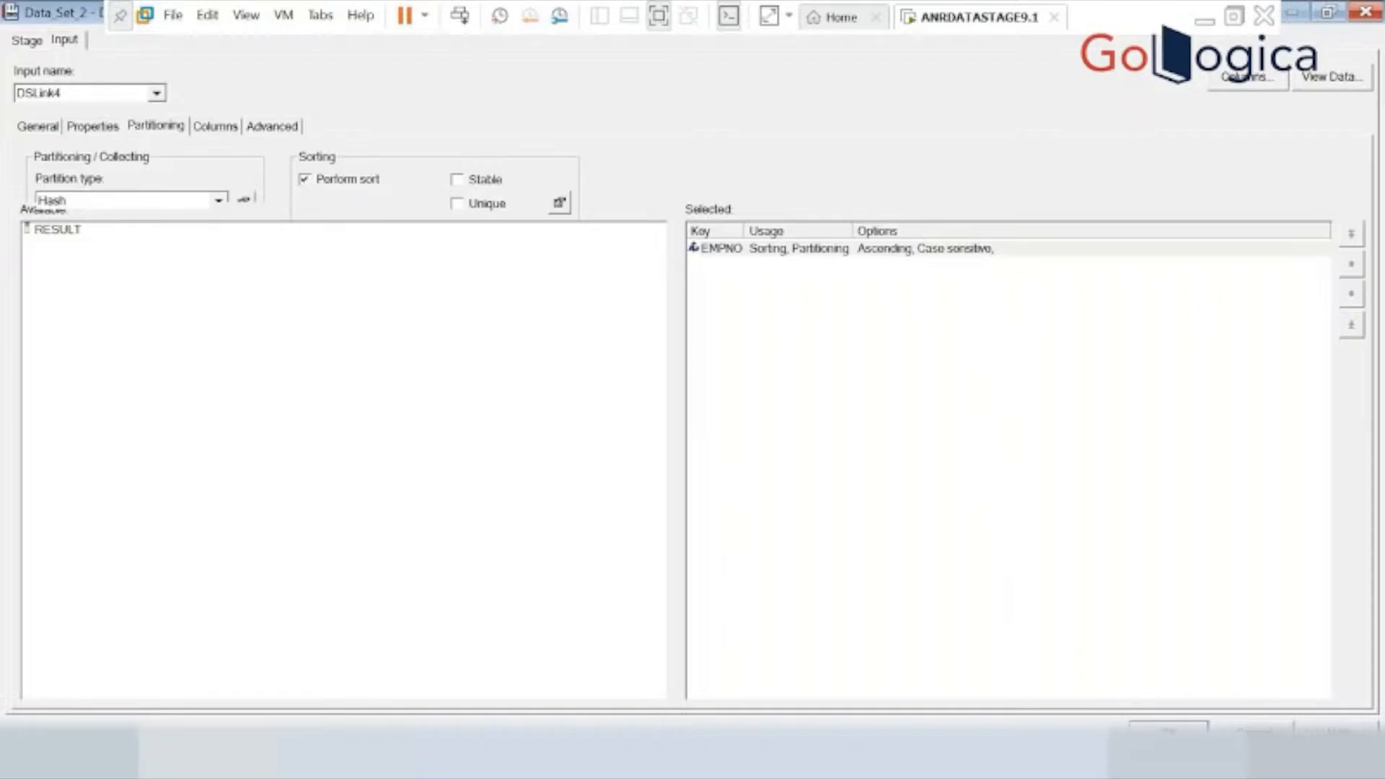
left_click(1167, 730)
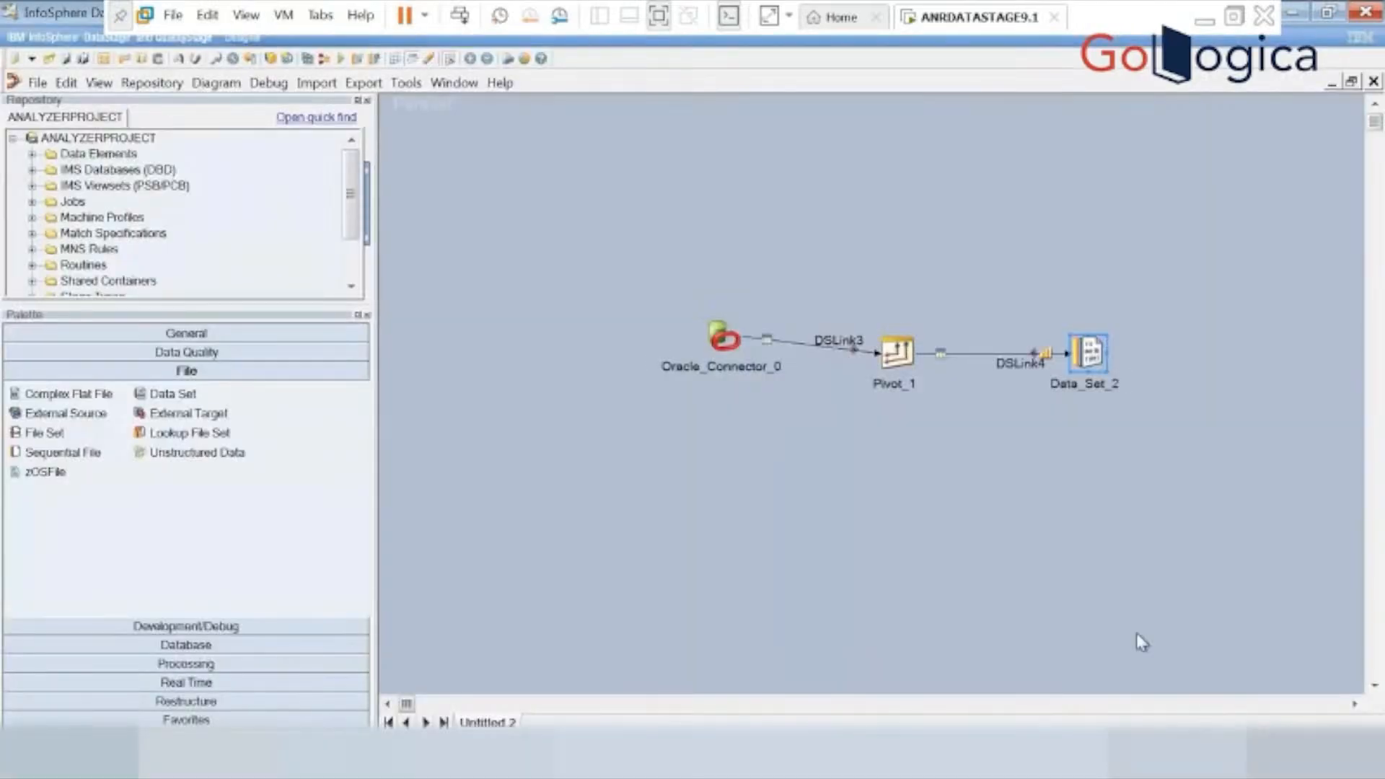
double_click(1082, 355)
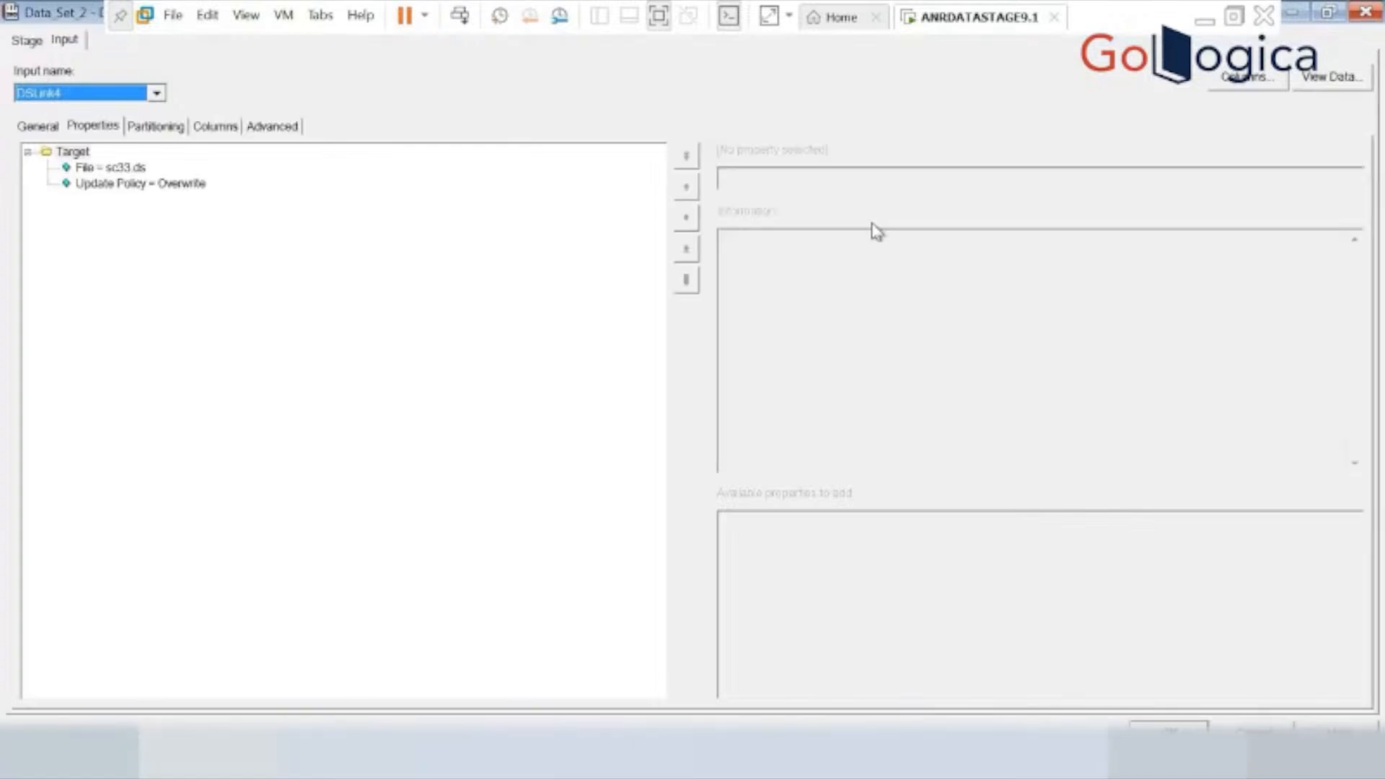
left_click(112, 171)
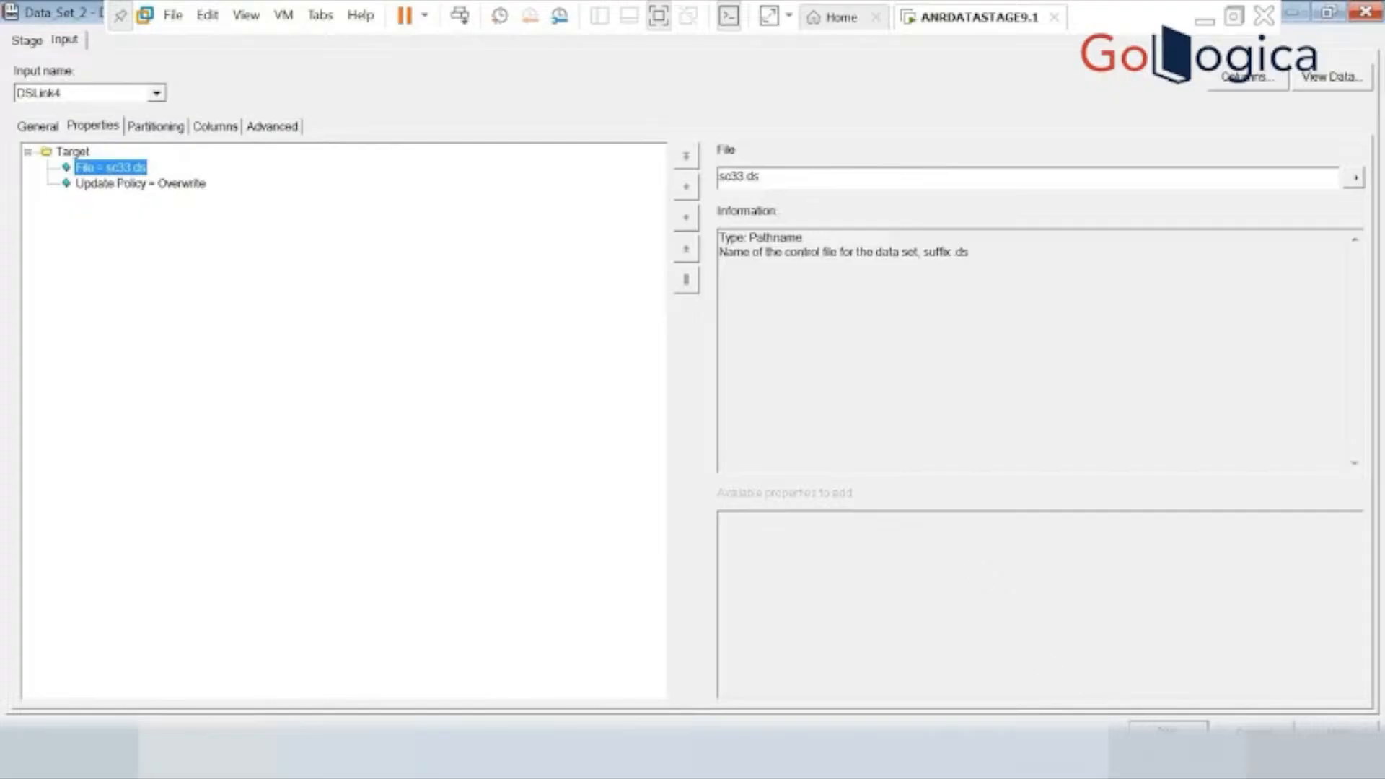
left_click(1168, 730)
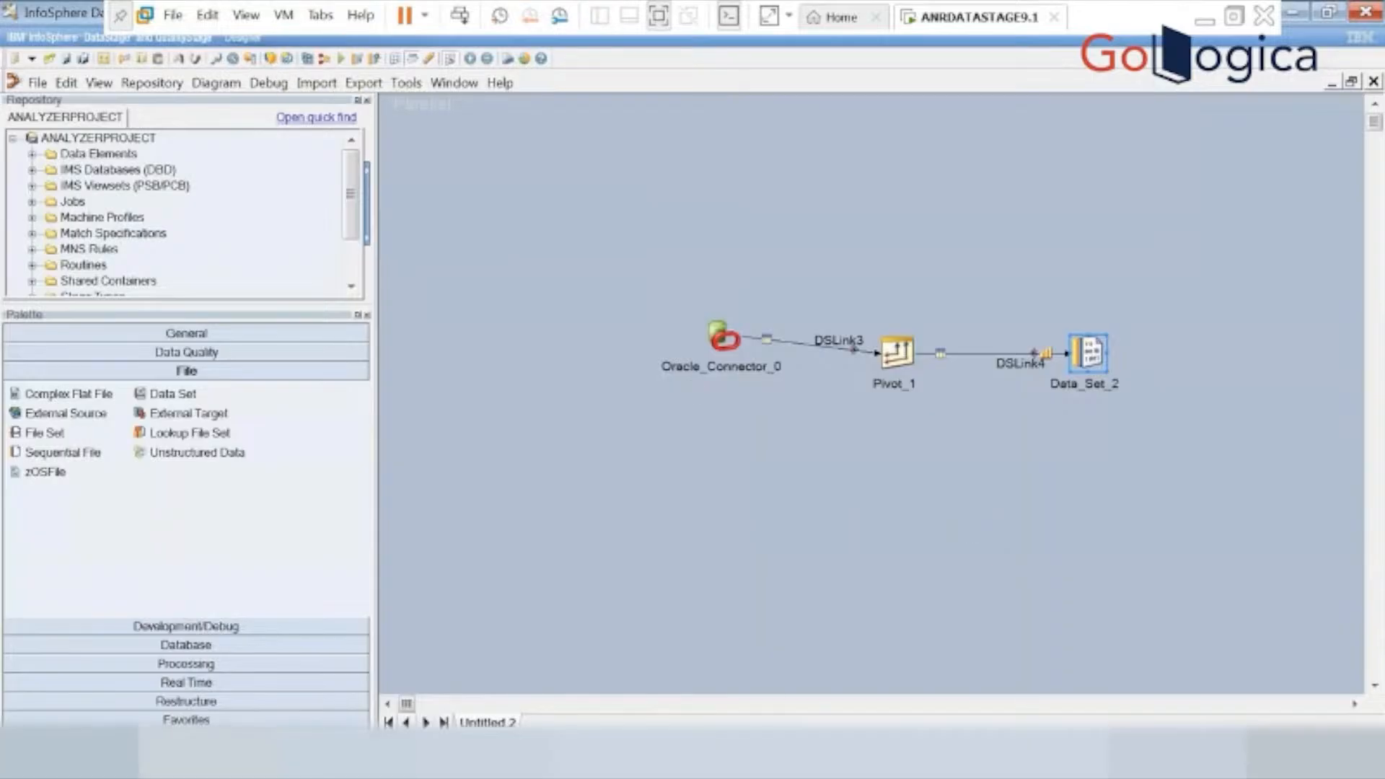
key("alt+Tab")
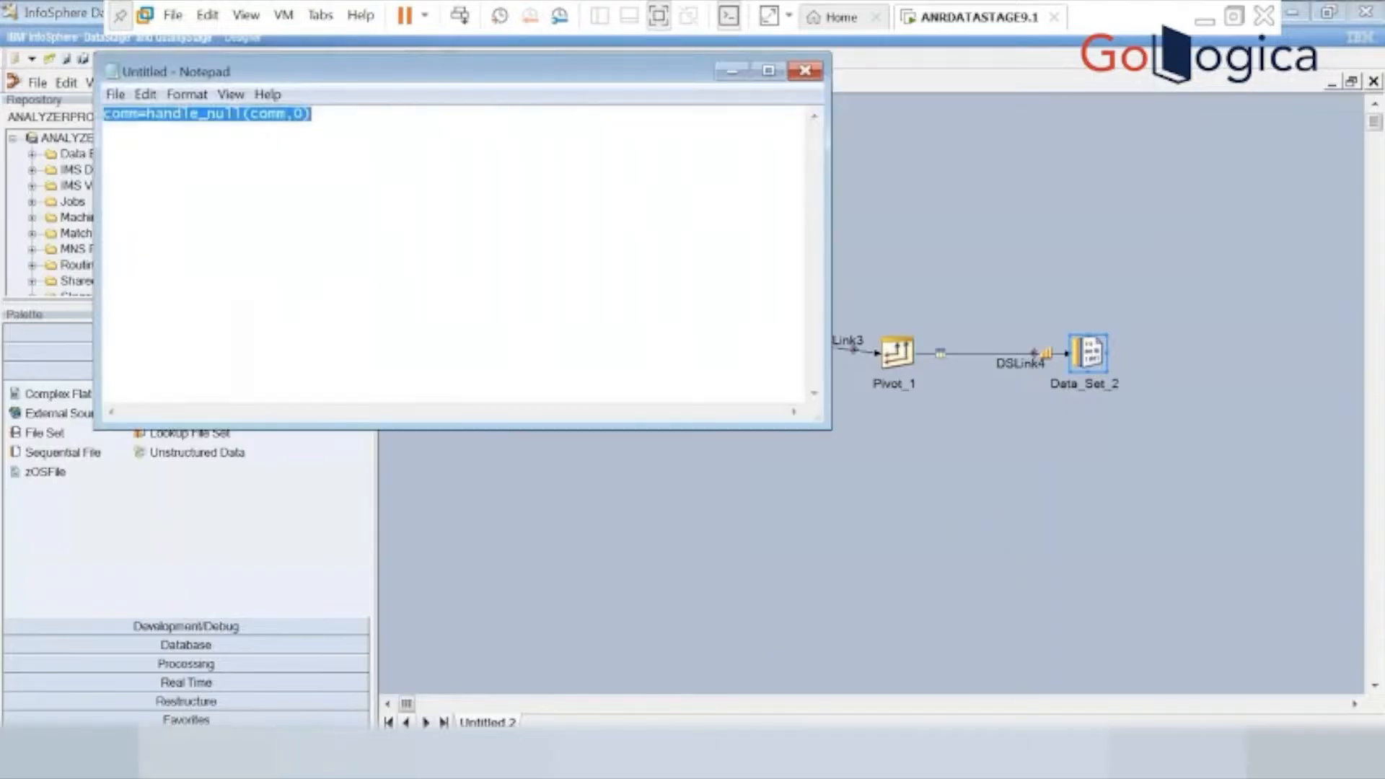
left_click(731, 70)
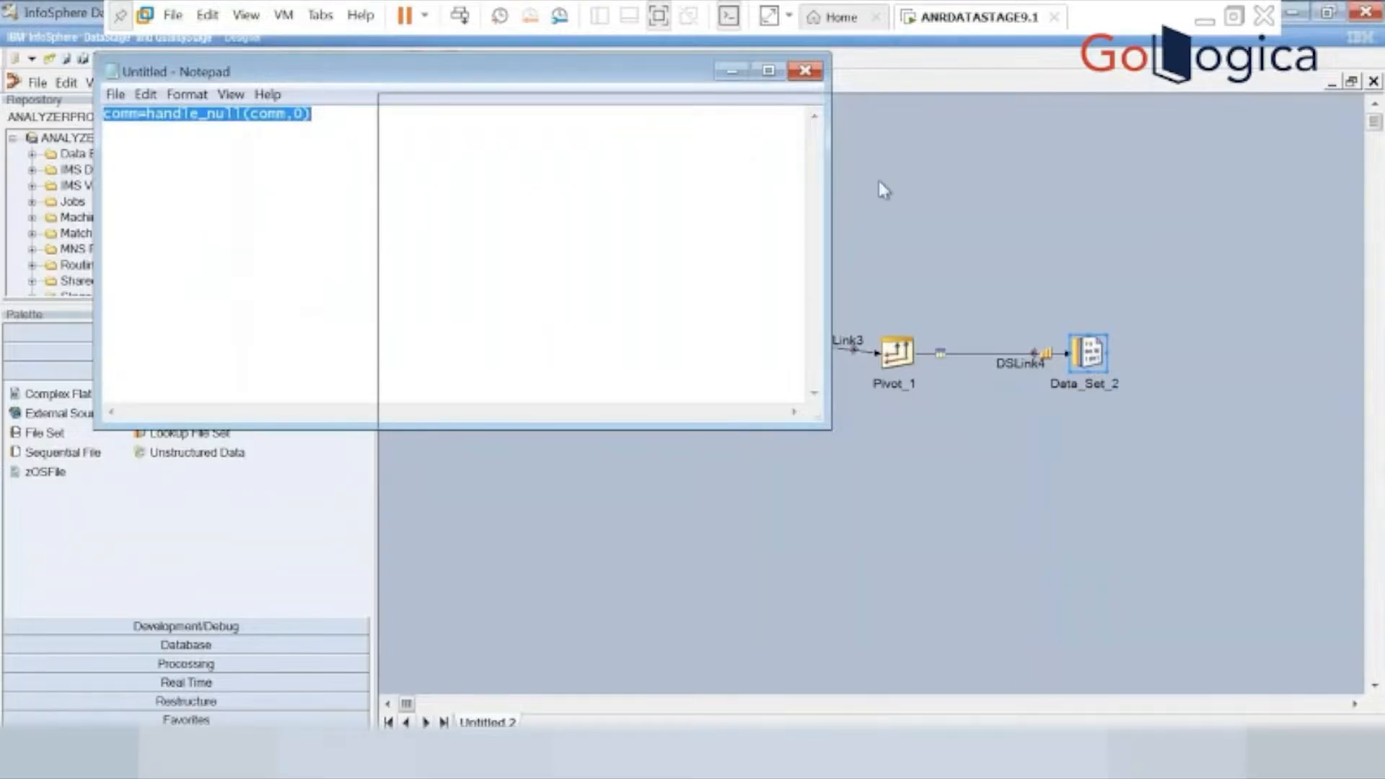
Change the target file name of Data_Set_2 to sc32.ds and accept the stage settings.
double_click(1100, 361)
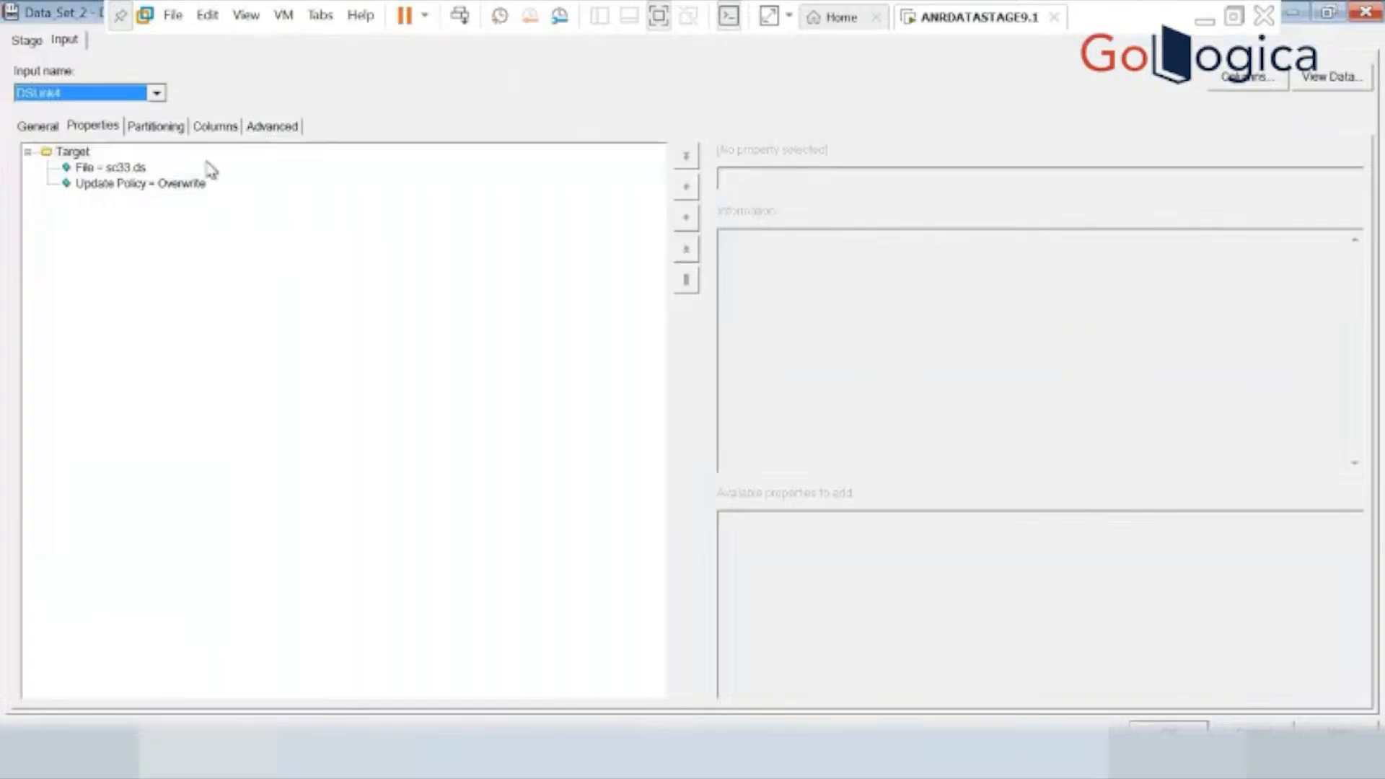
left_click(124, 172)
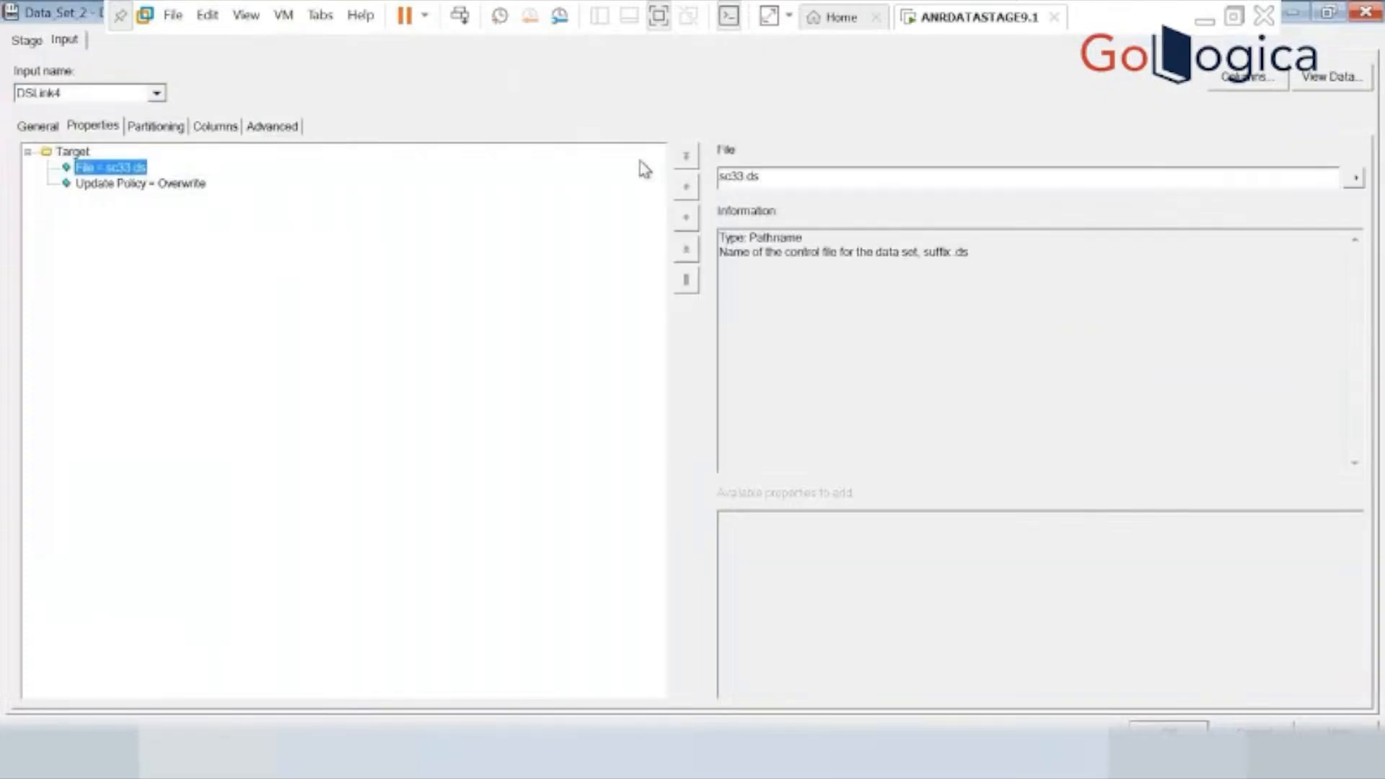
left_click(742, 177)
key("BackSpace")
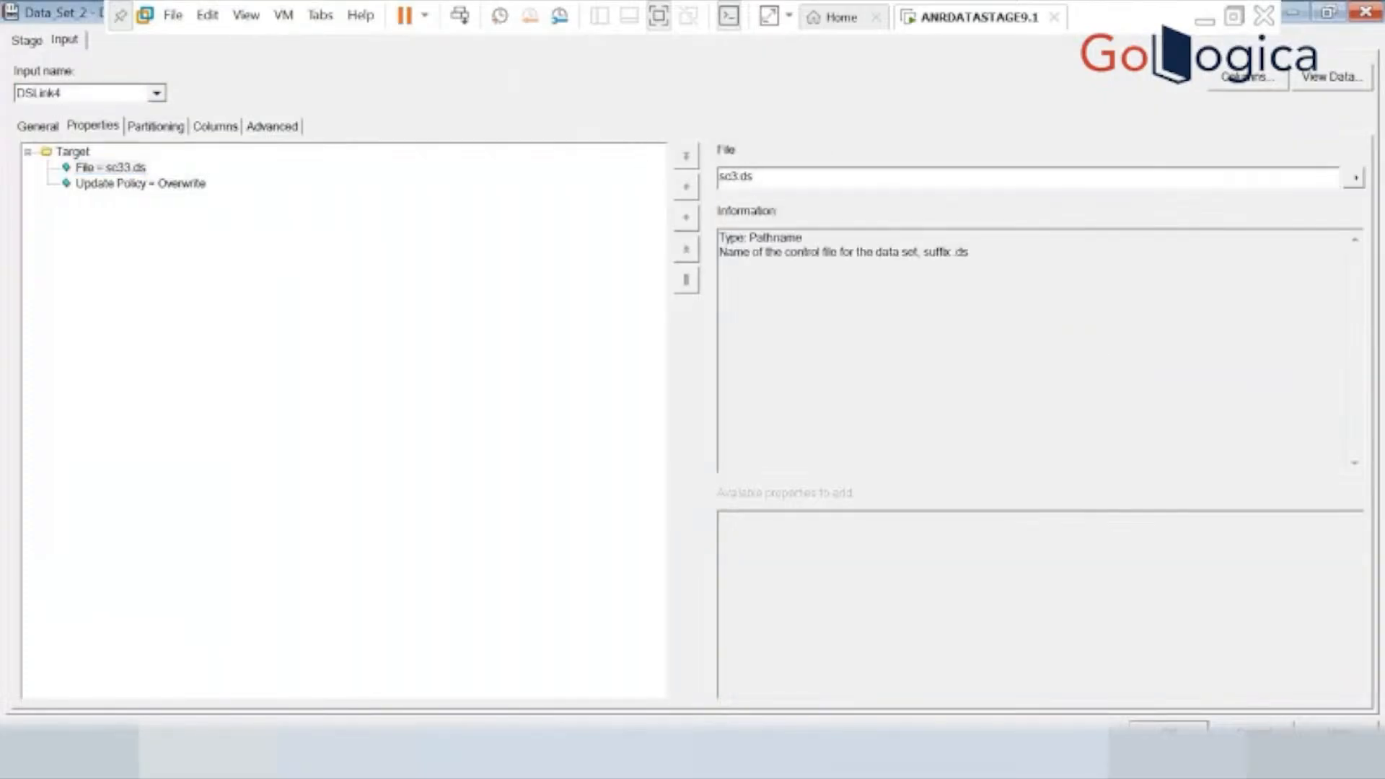
type("2")
left_click(1168, 732)
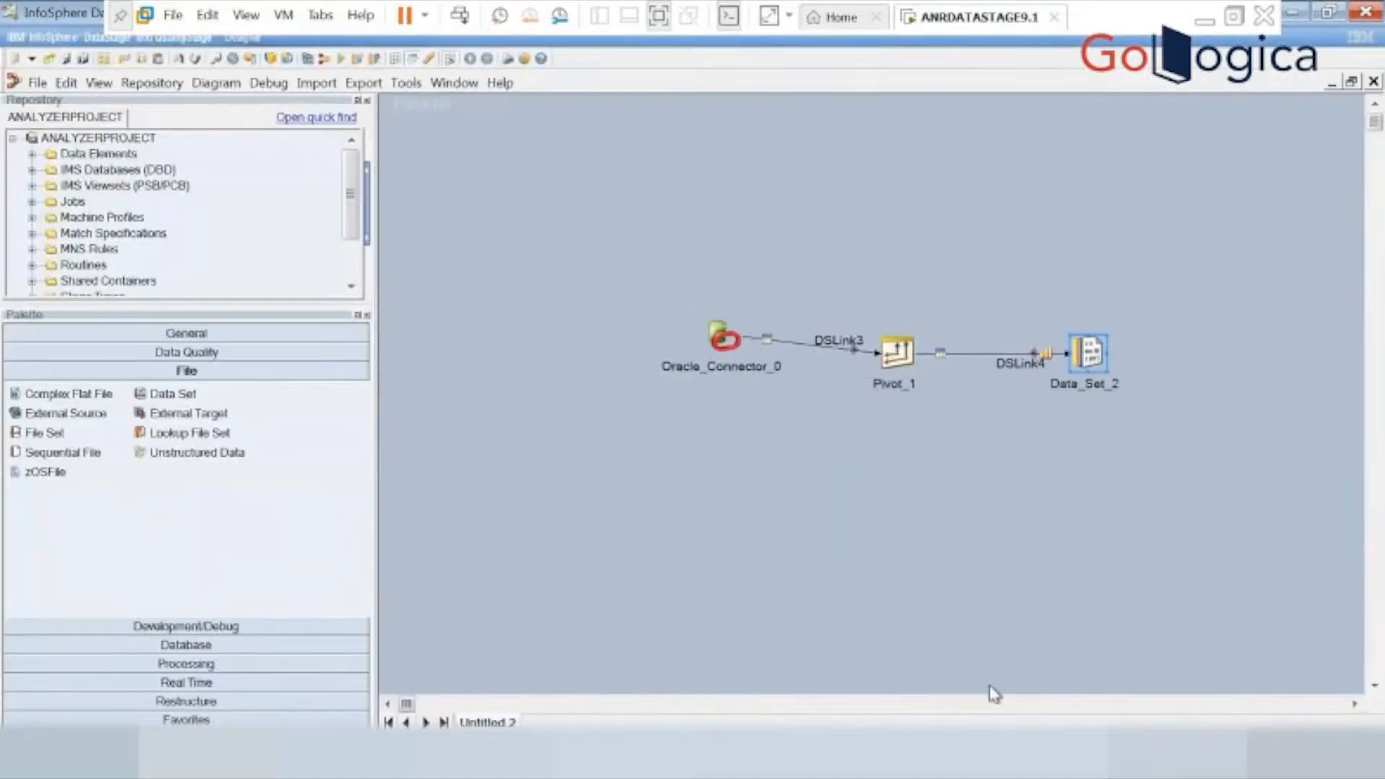
Add the path prefix c:\ to the Data_Set_2 target file so it reads c:\sc32.ds, and accept the stage settings.
double_click(1088, 354)
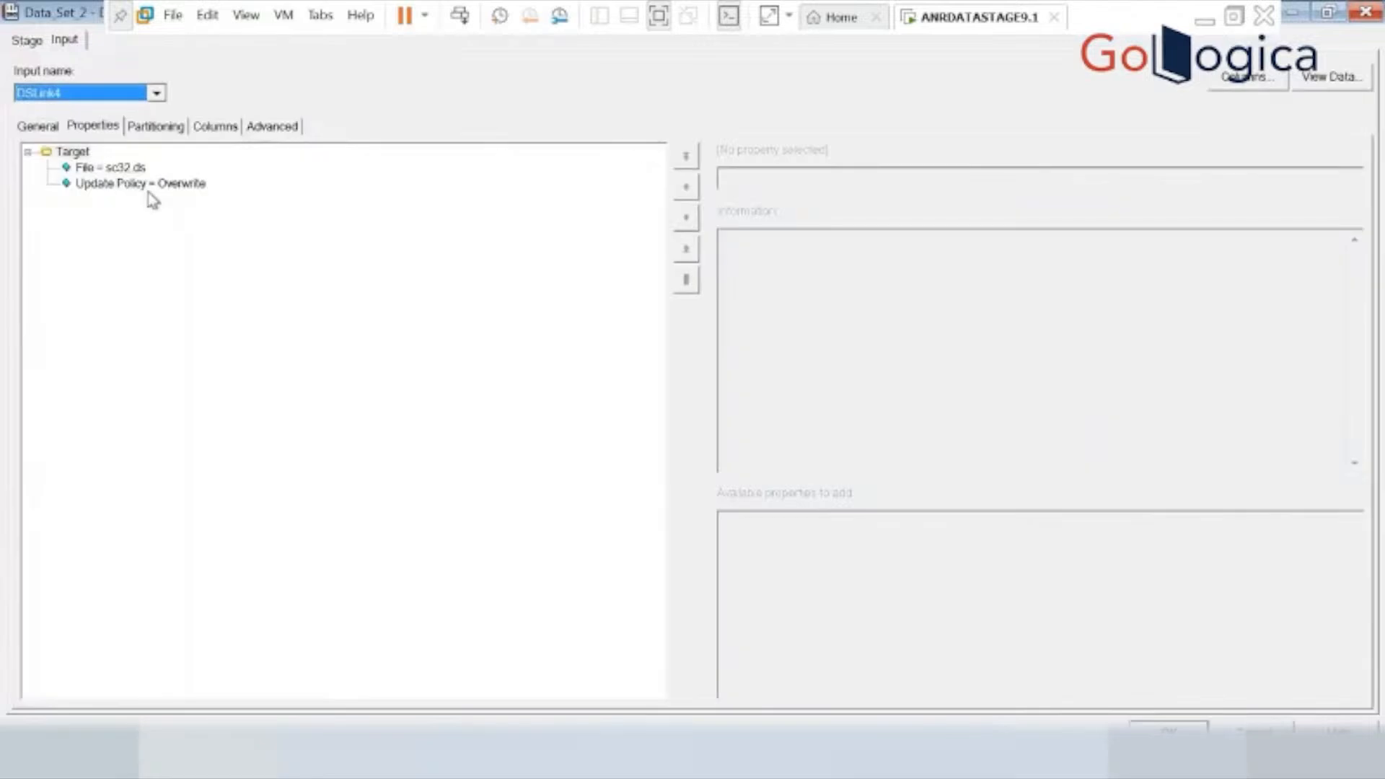
left_click(130, 169)
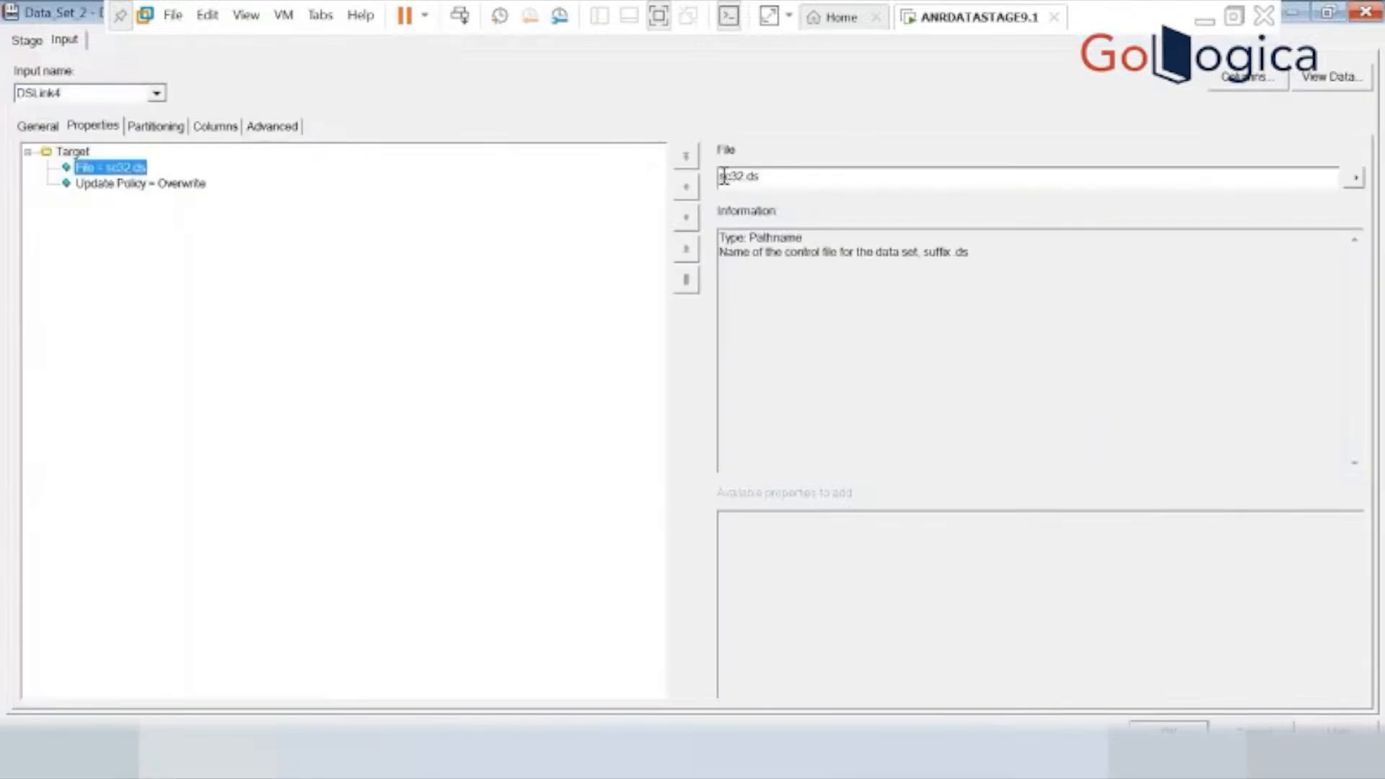
left_click(720, 177)
type("c")
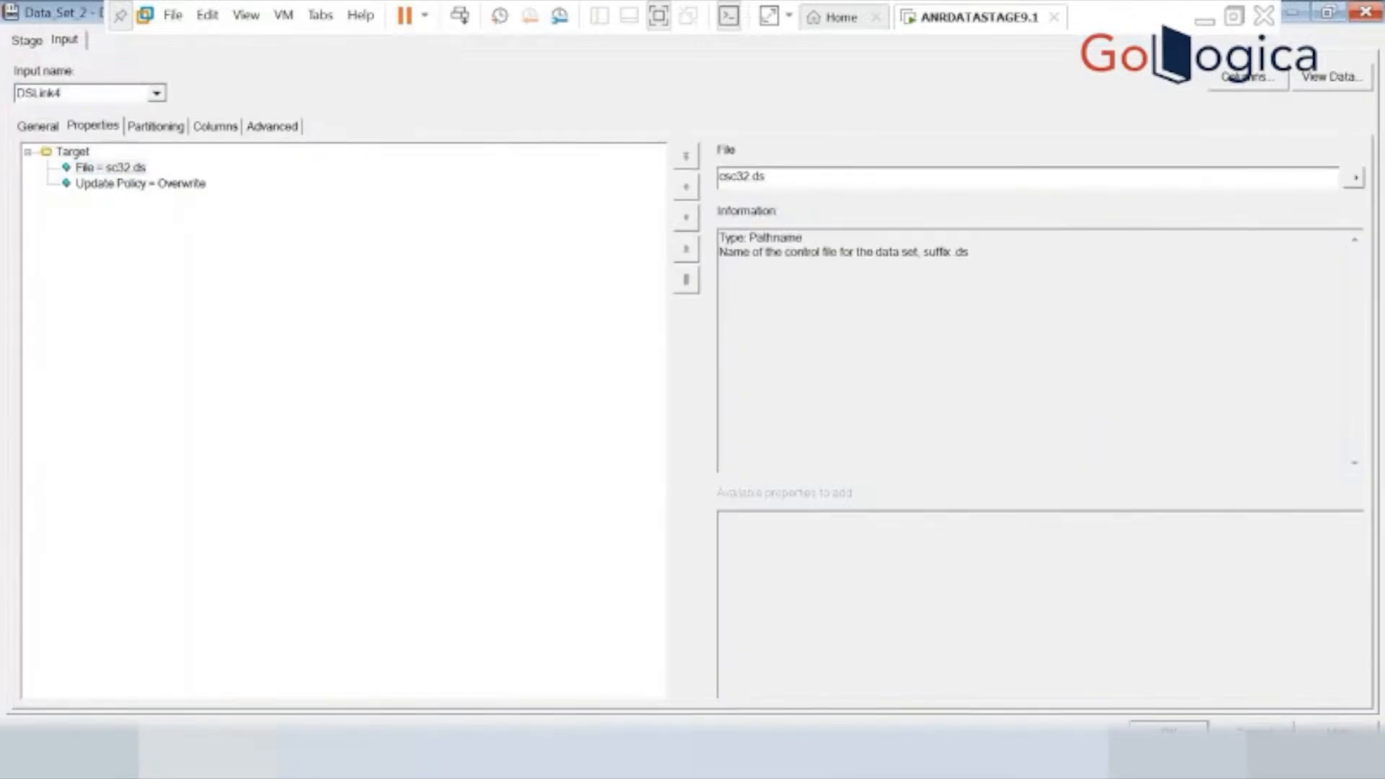
type(":\\")
left_click(1168, 728)
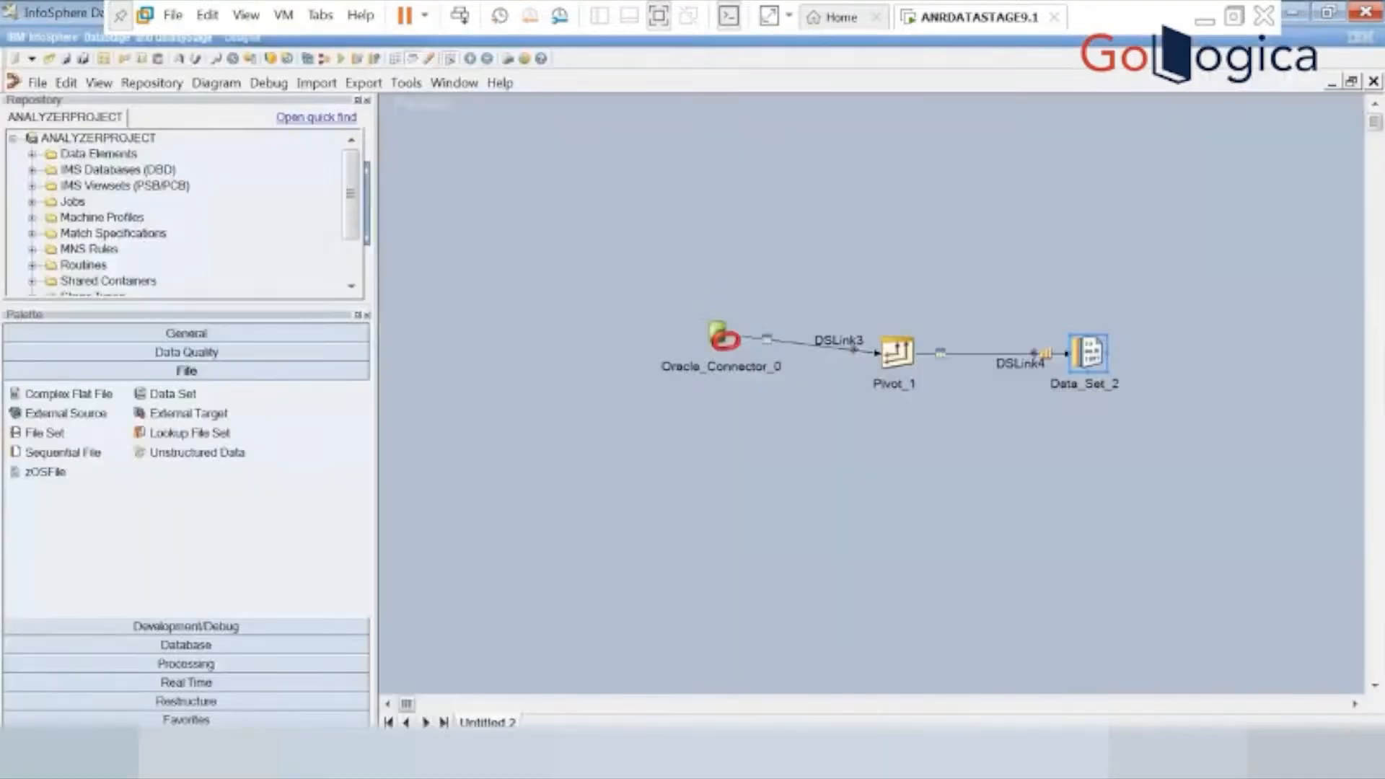
Save the job as sc32_pivot in the Jobs\ANRTRAININGS folder, compile it and run it.
left_click(340, 60)
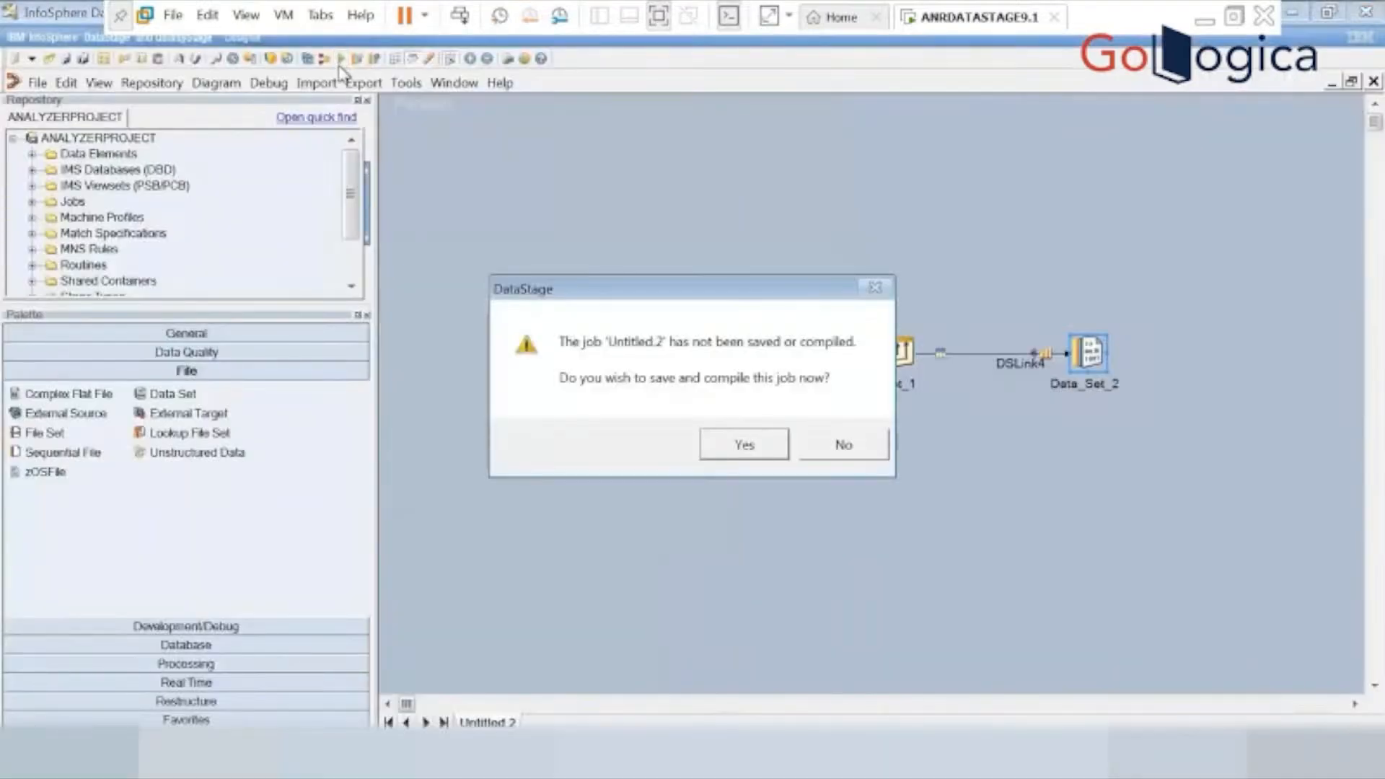
left_click(743, 443)
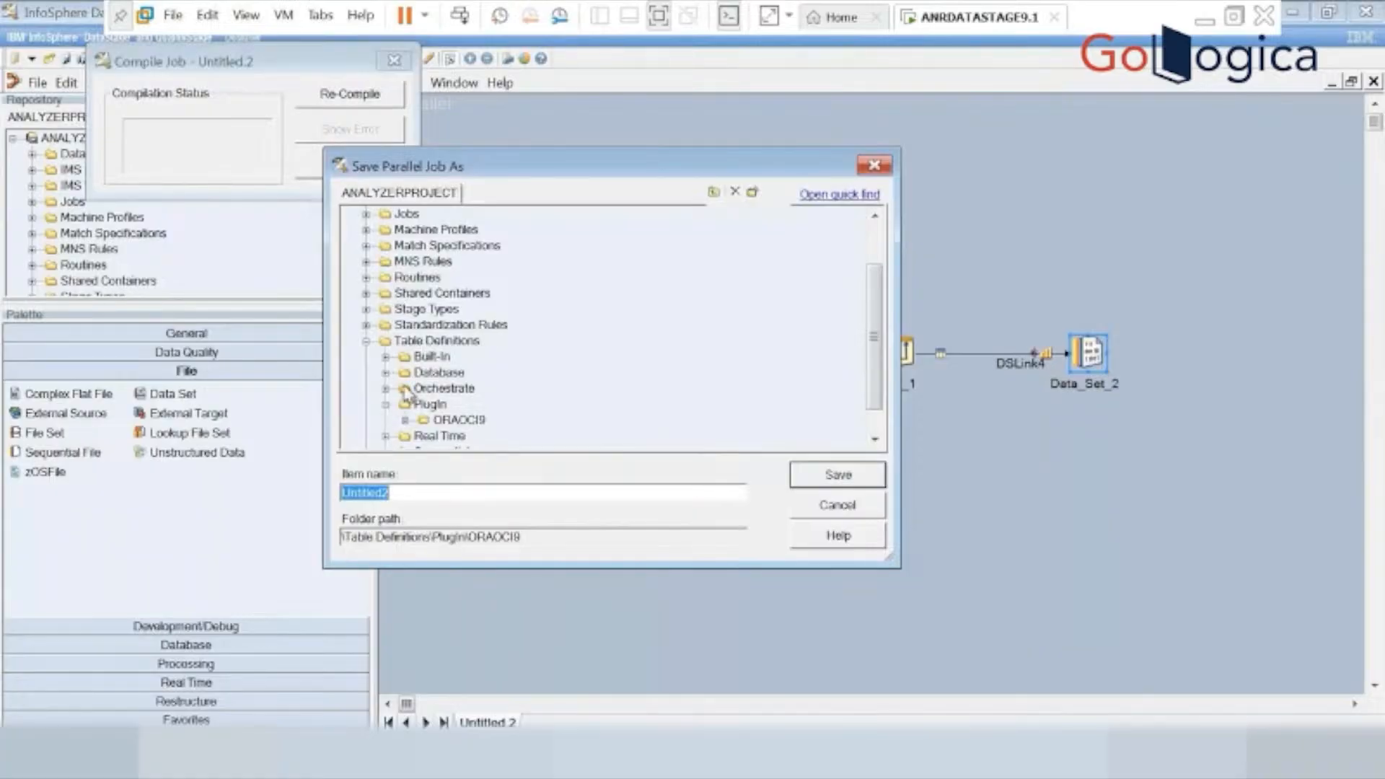
left_click(366, 214)
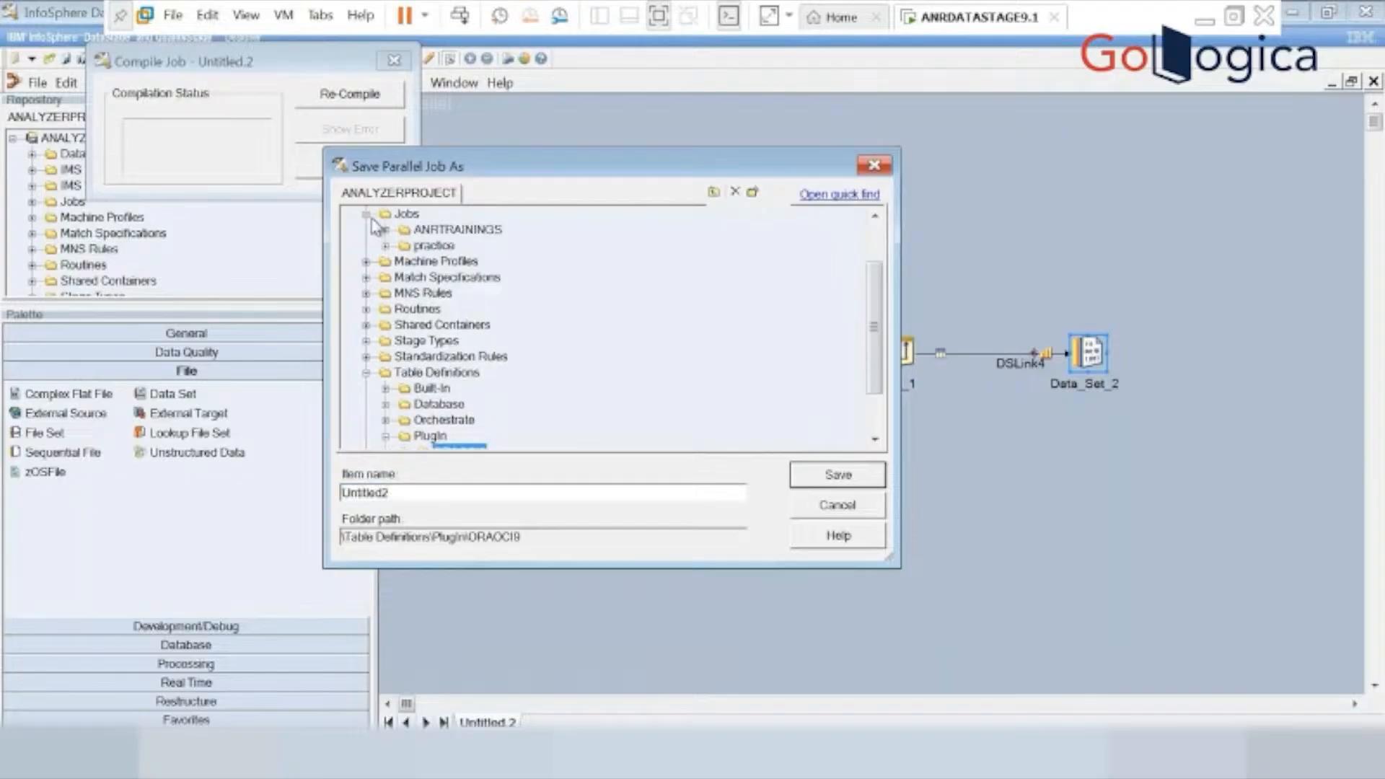
left_click(419, 230)
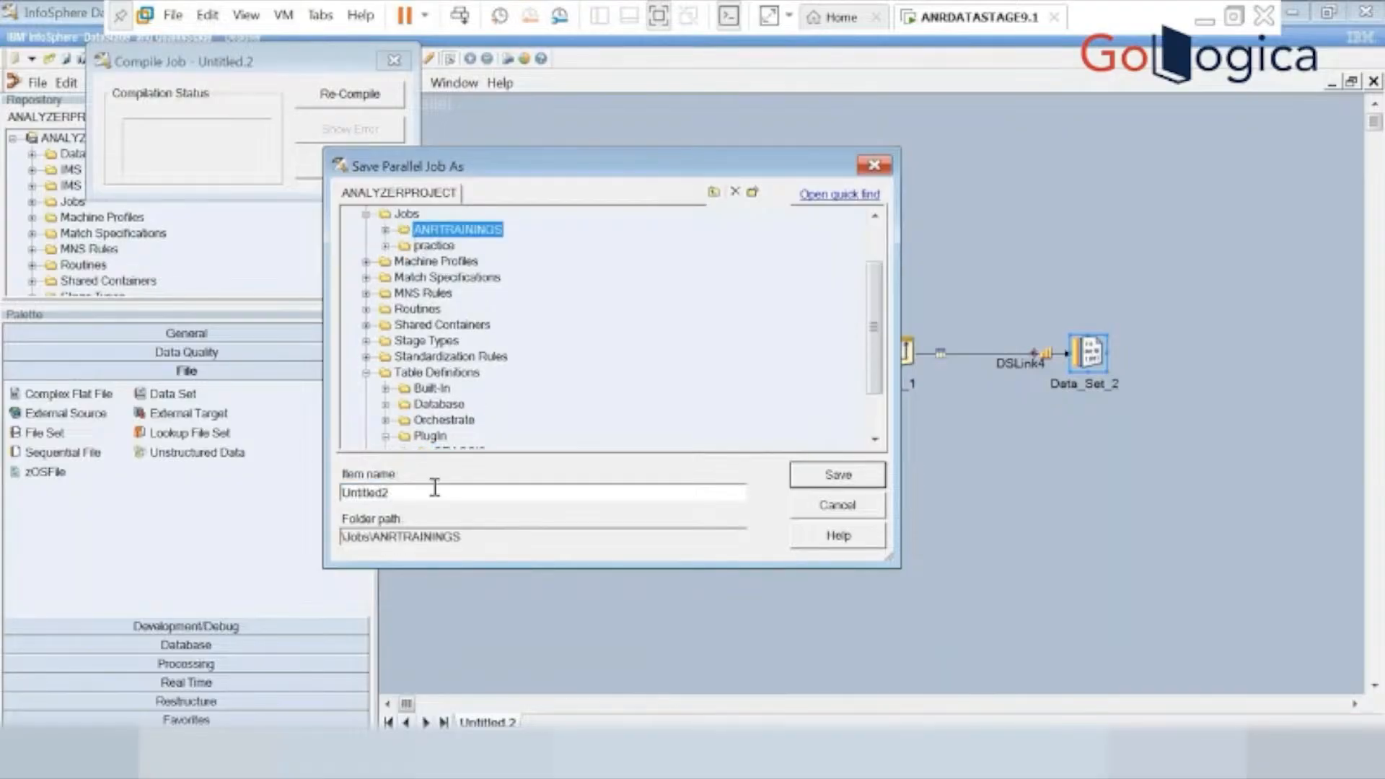
left_click_drag(386, 493, 263, 507)
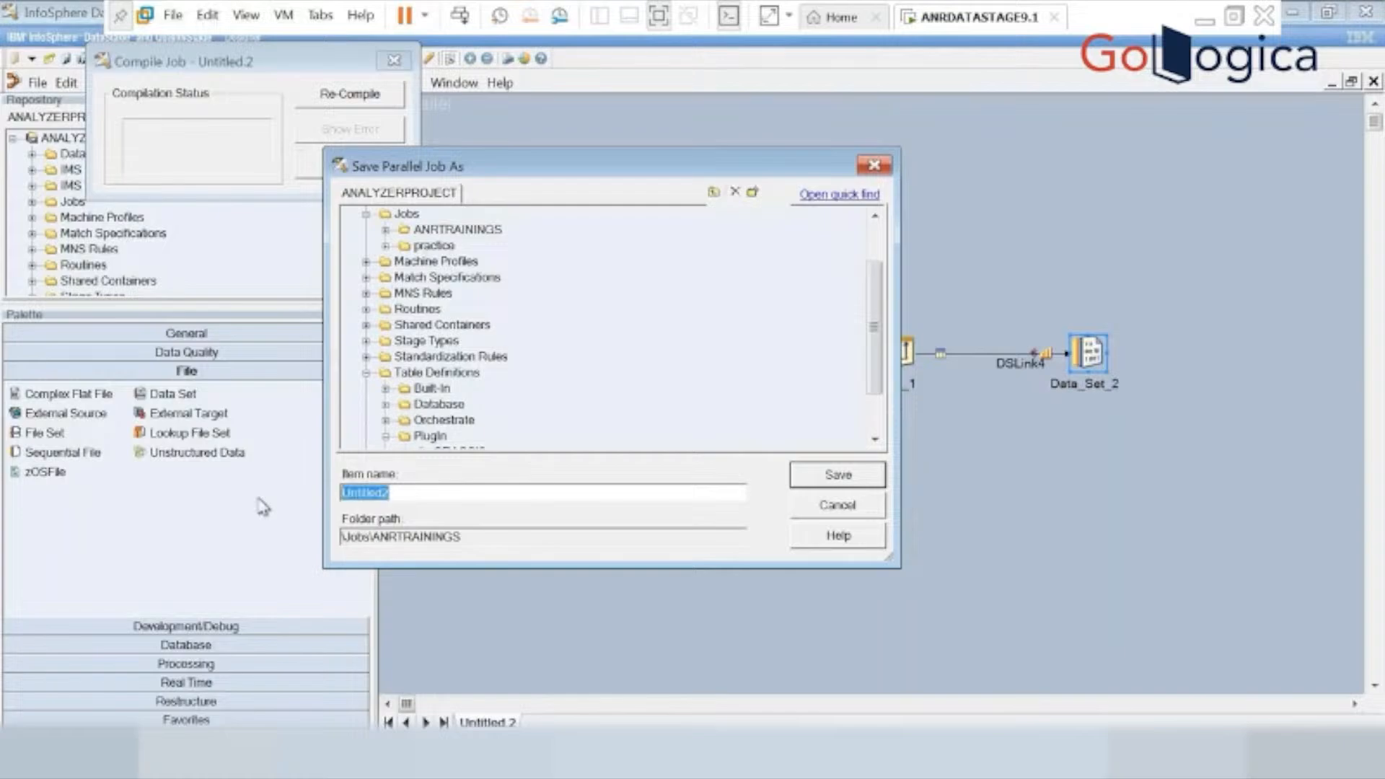
type("sc32")
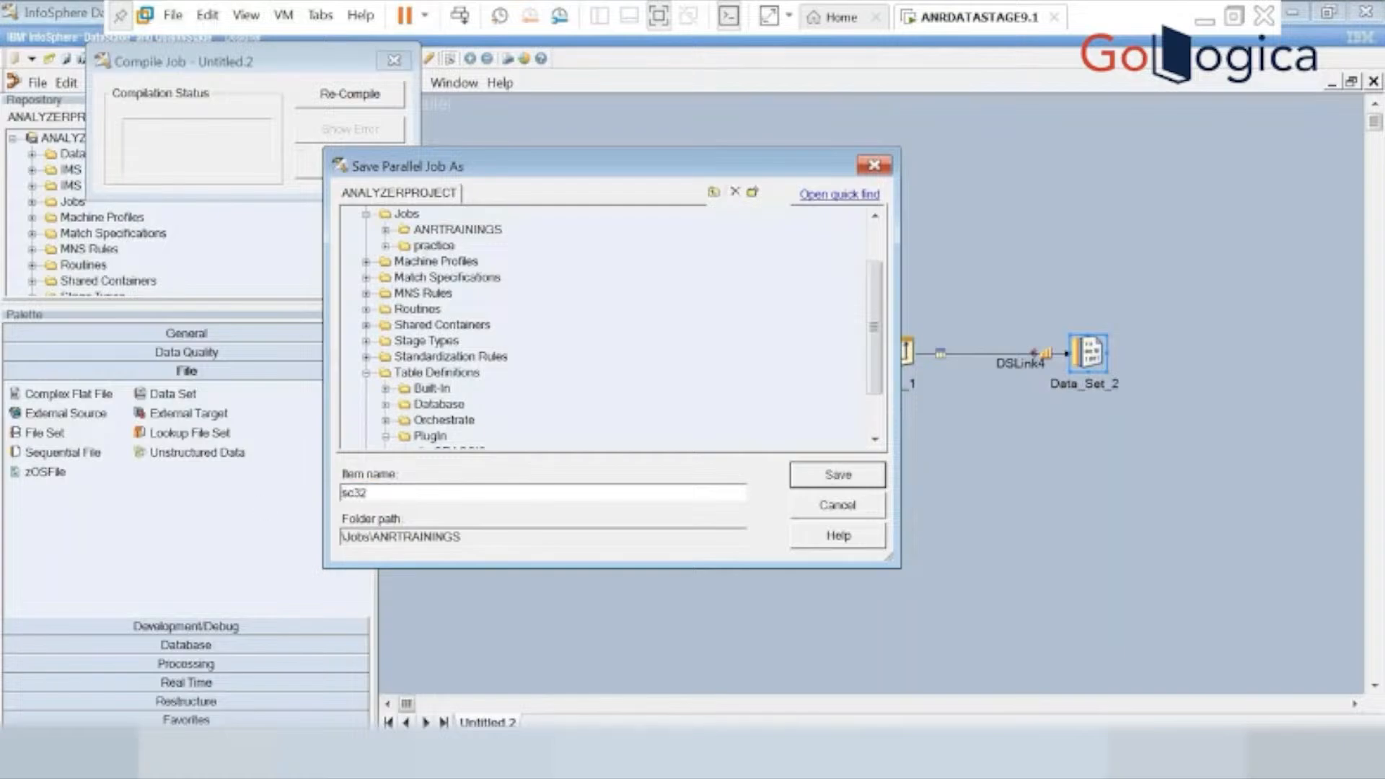
type("_pivot")
left_click(844, 481)
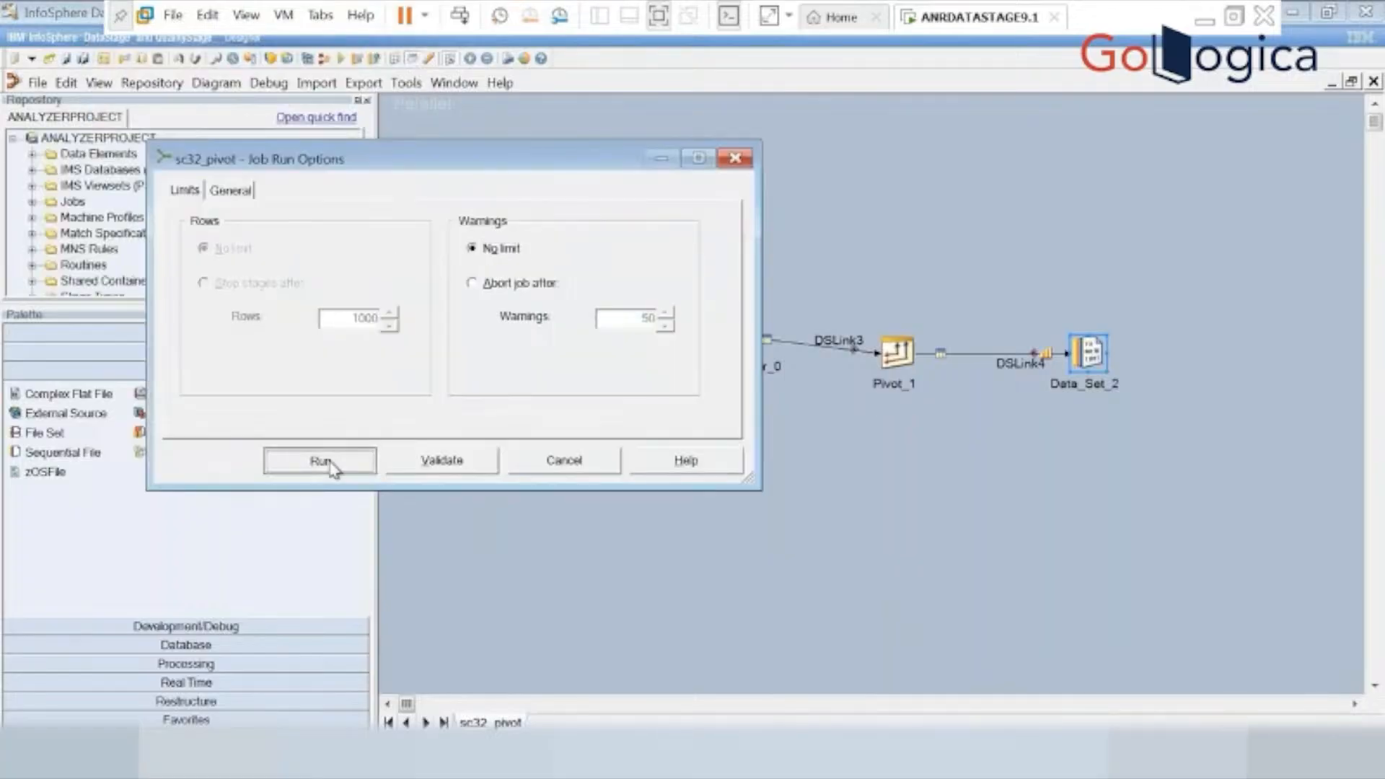
left_click(321, 461)
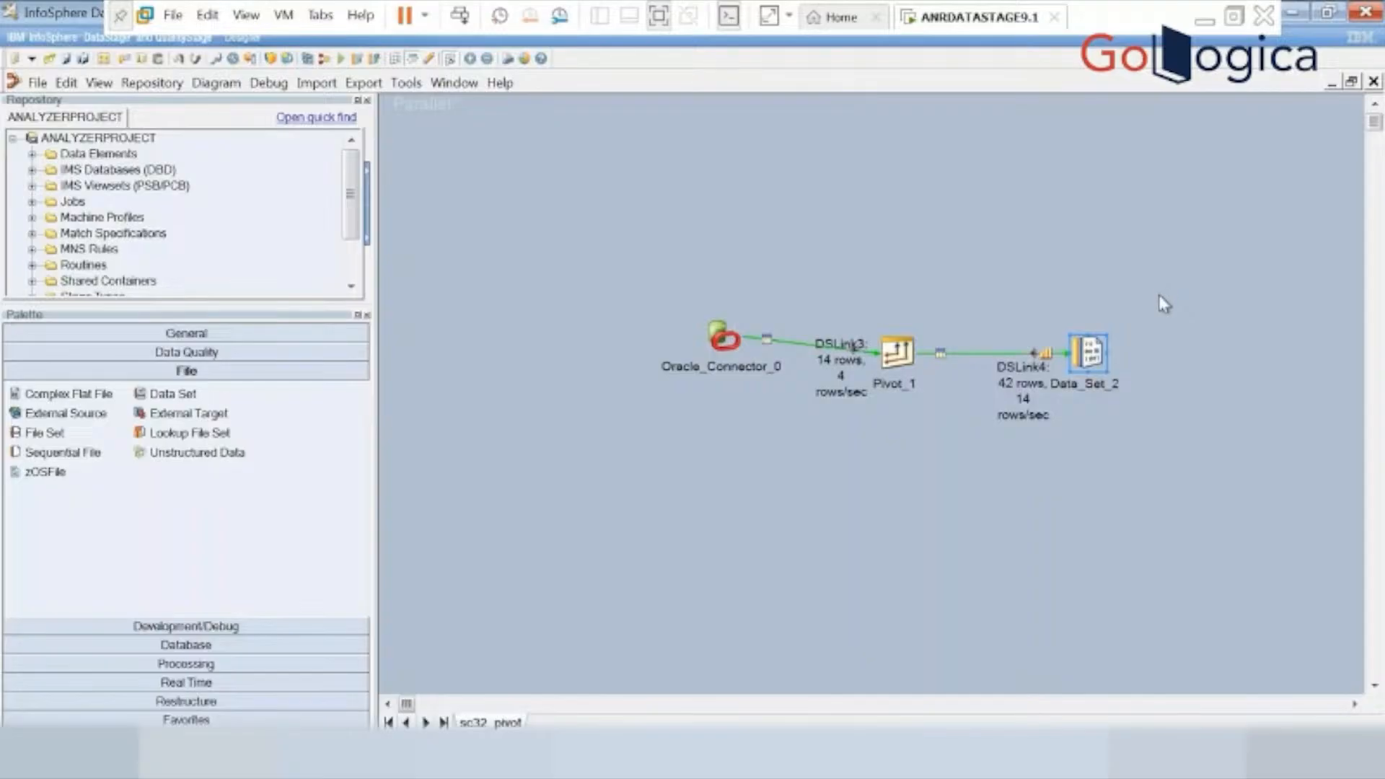
View the DSLink4 output data of Data_Set_2, displaying 100 rows in a maximized data browser.
right_click(1089, 361)
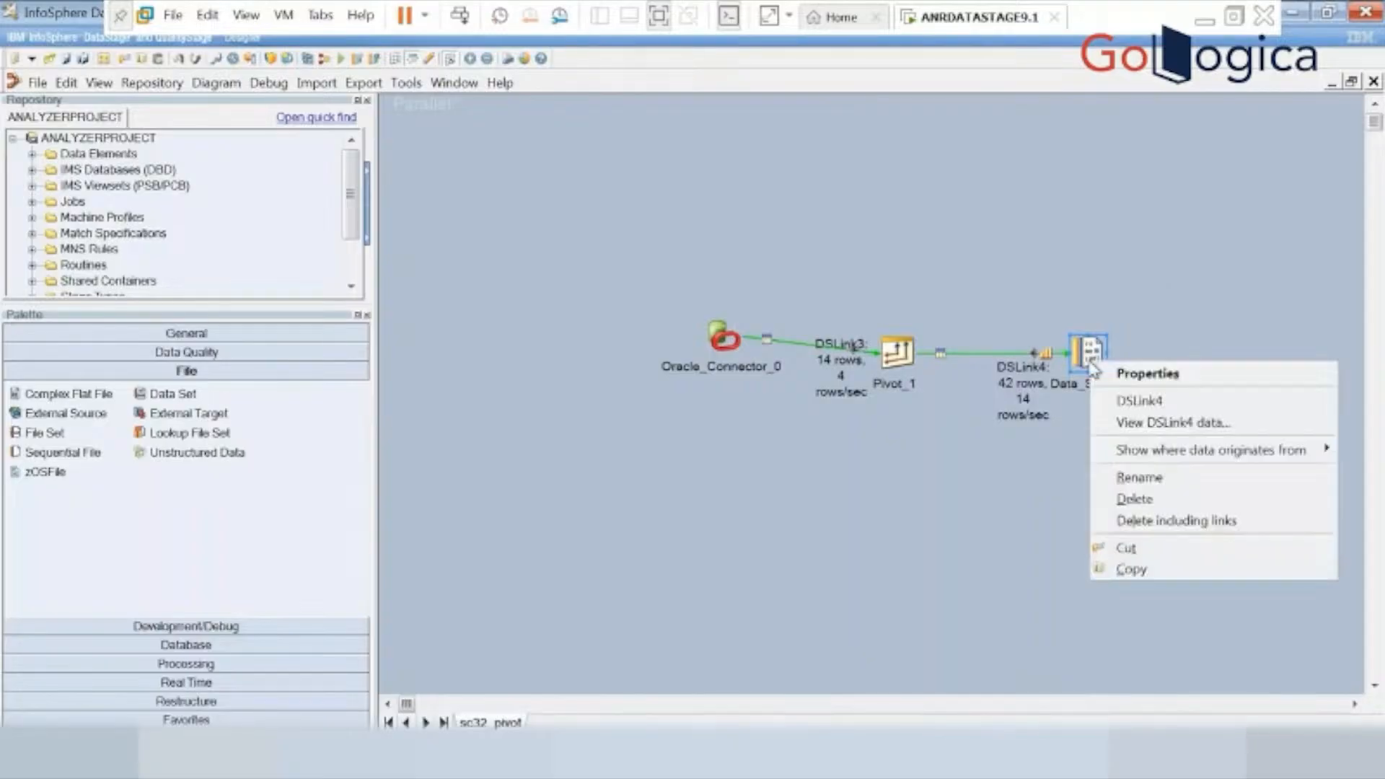
left_click(1164, 420)
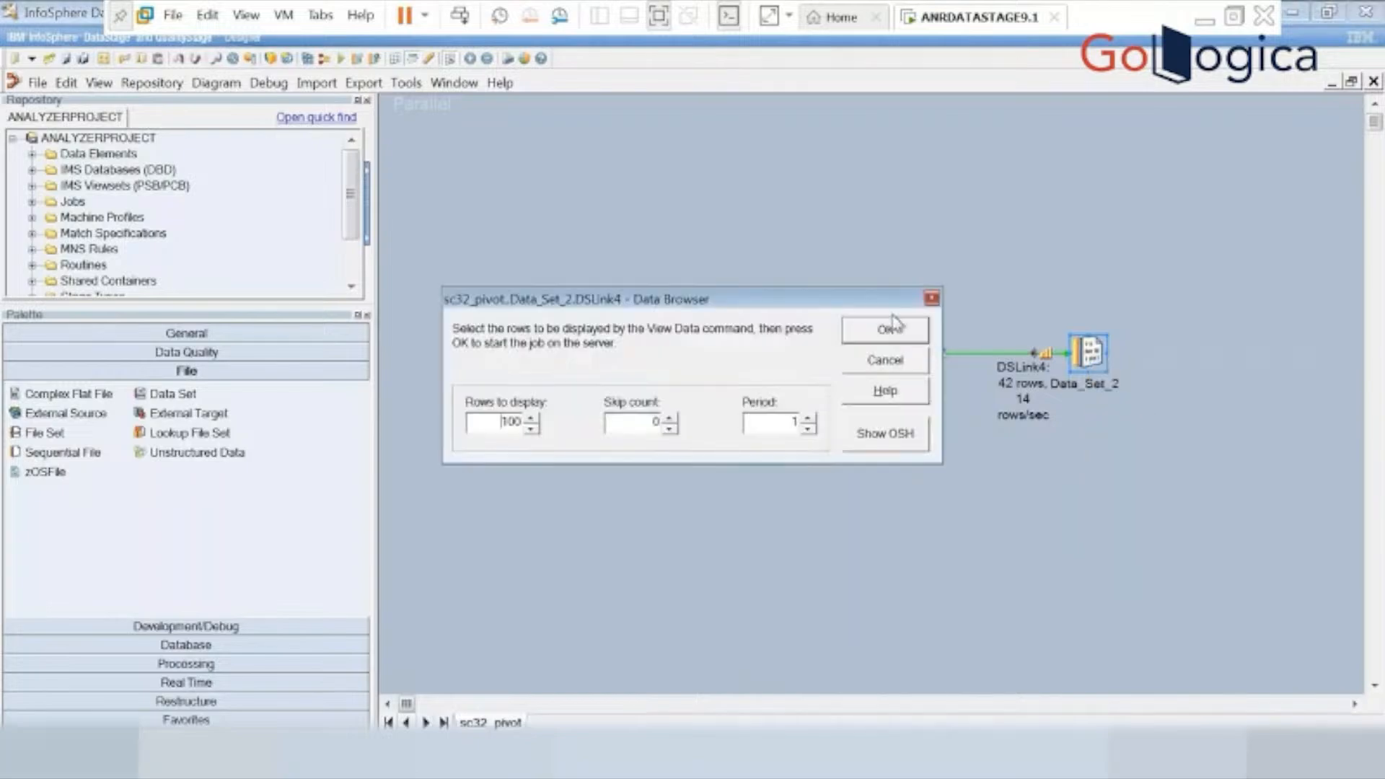
left_click(890, 329)
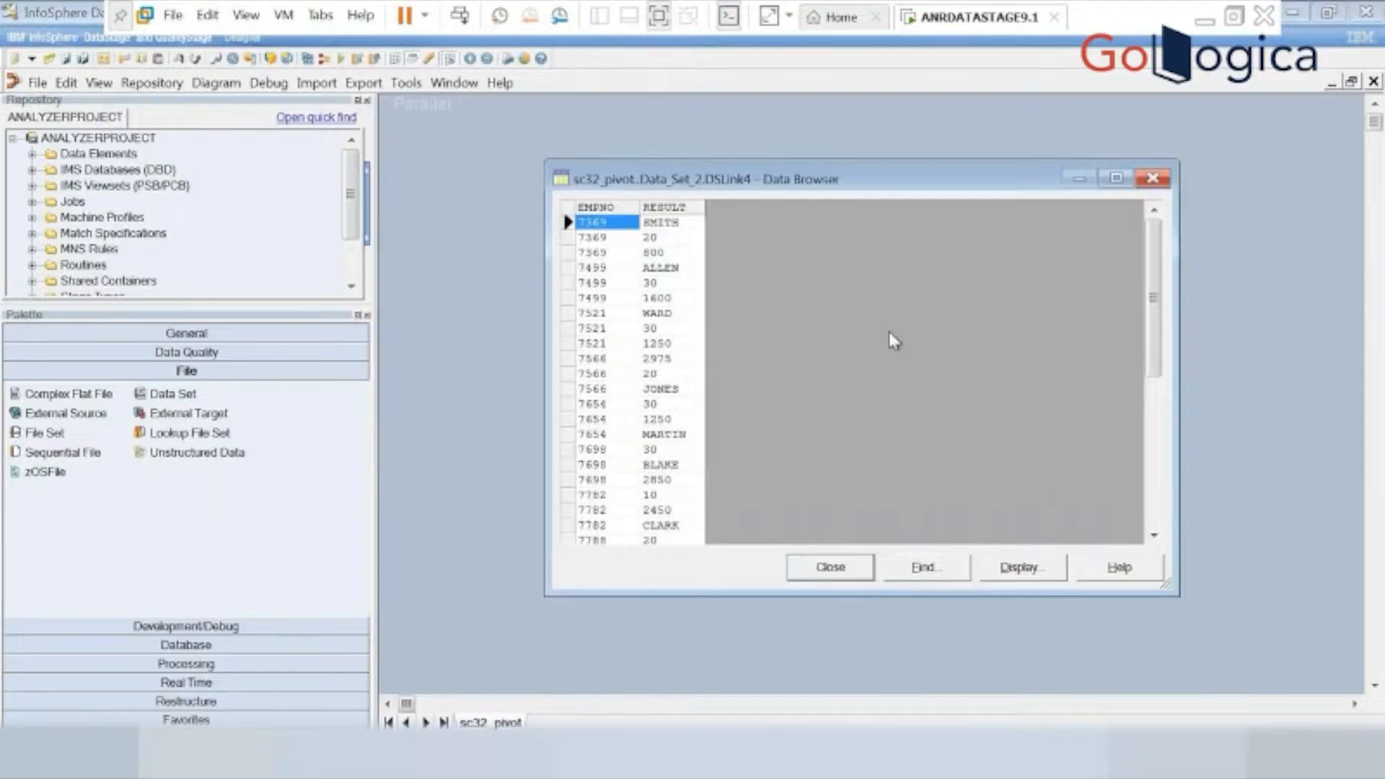
left_click(1115, 180)
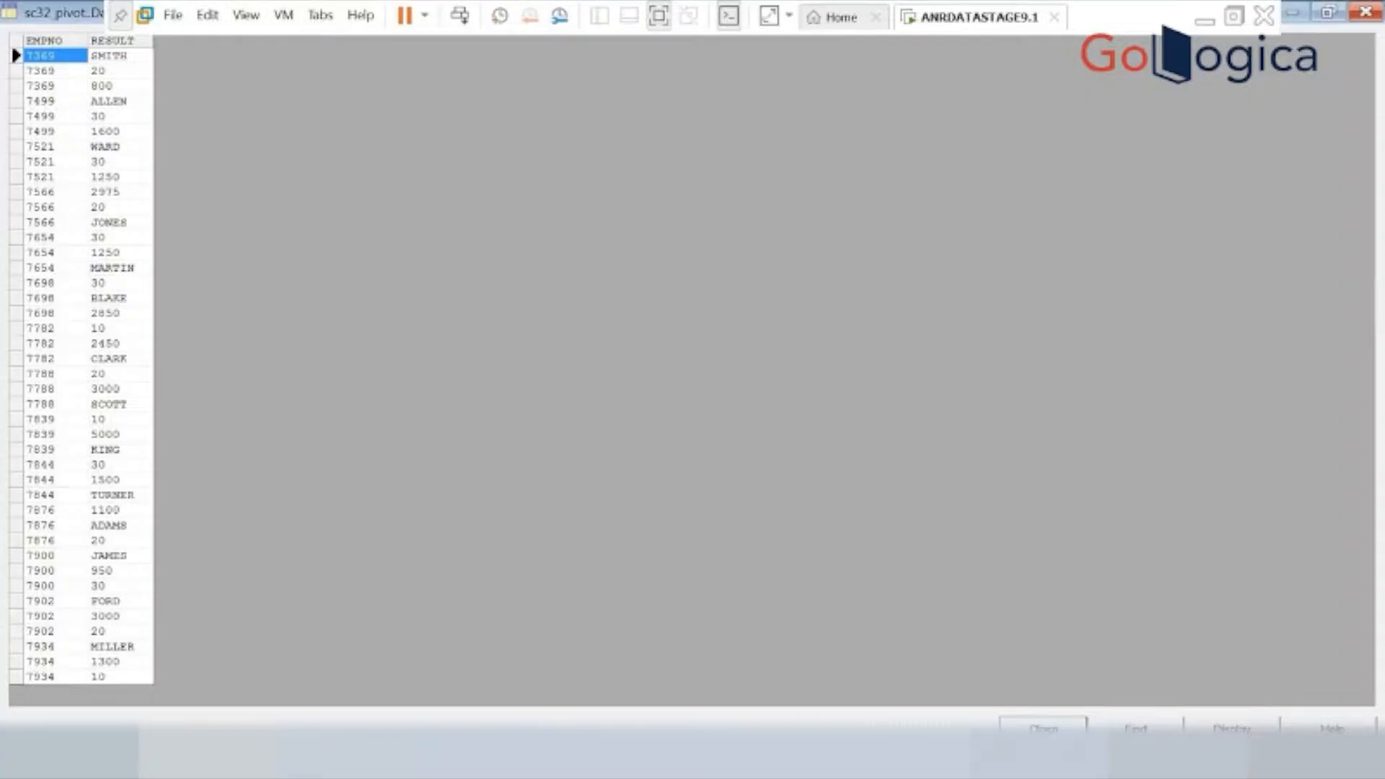
Close the output data browser and switch to Notepad to read the scenario 33 funnel requirements.
left_click(1043, 727)
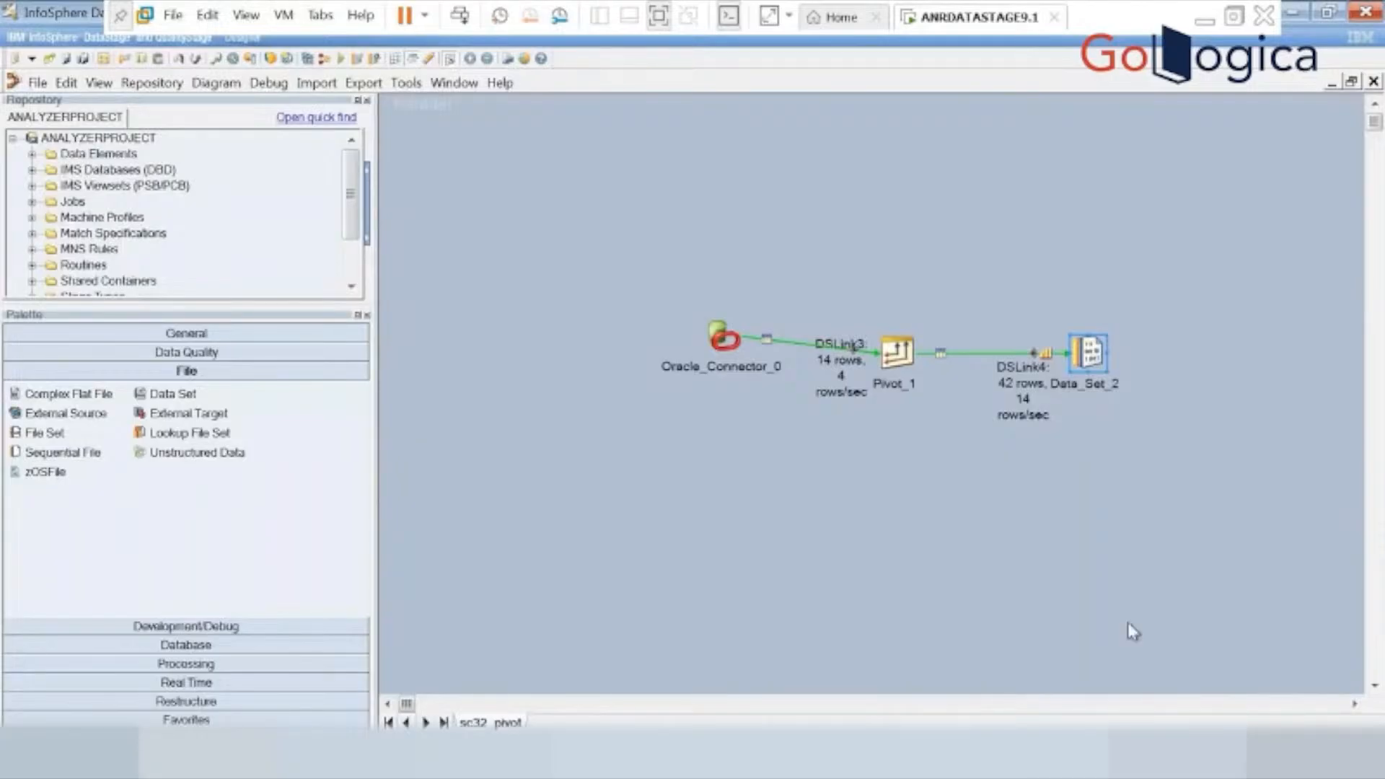
left_click(1295, 18)
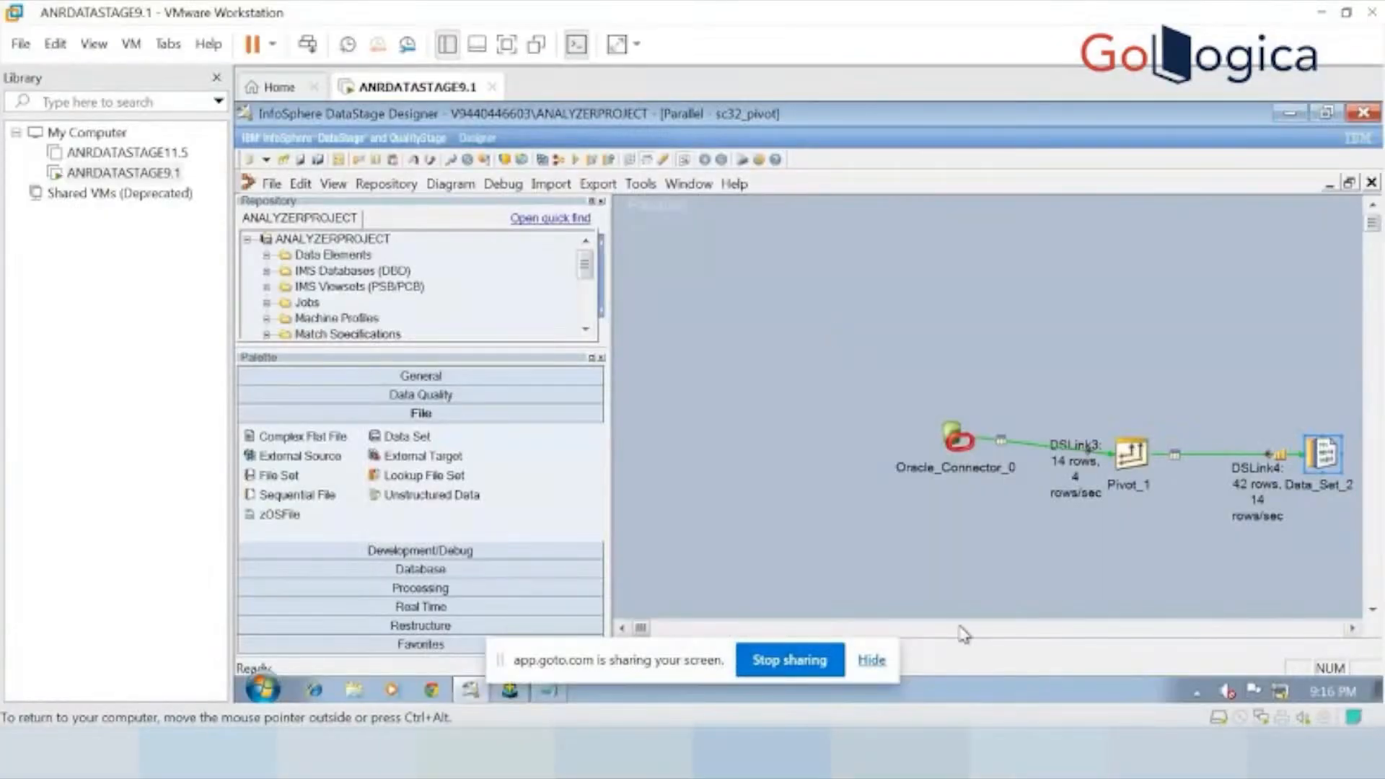
left_click(878, 753)
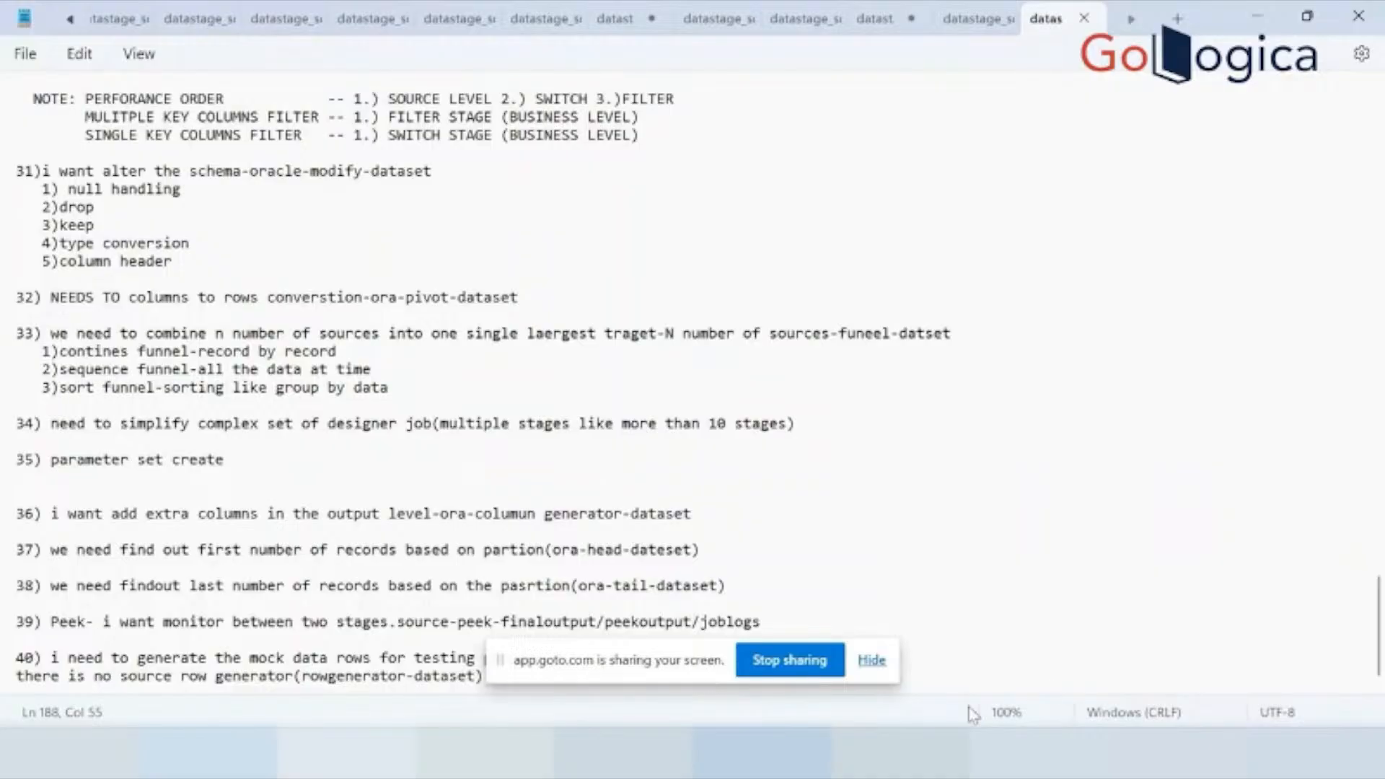
Switch back to the ANRDATASTAGE9.1 virtual machine and create a new parallel job in DataStage Designer.
left_click(931, 752)
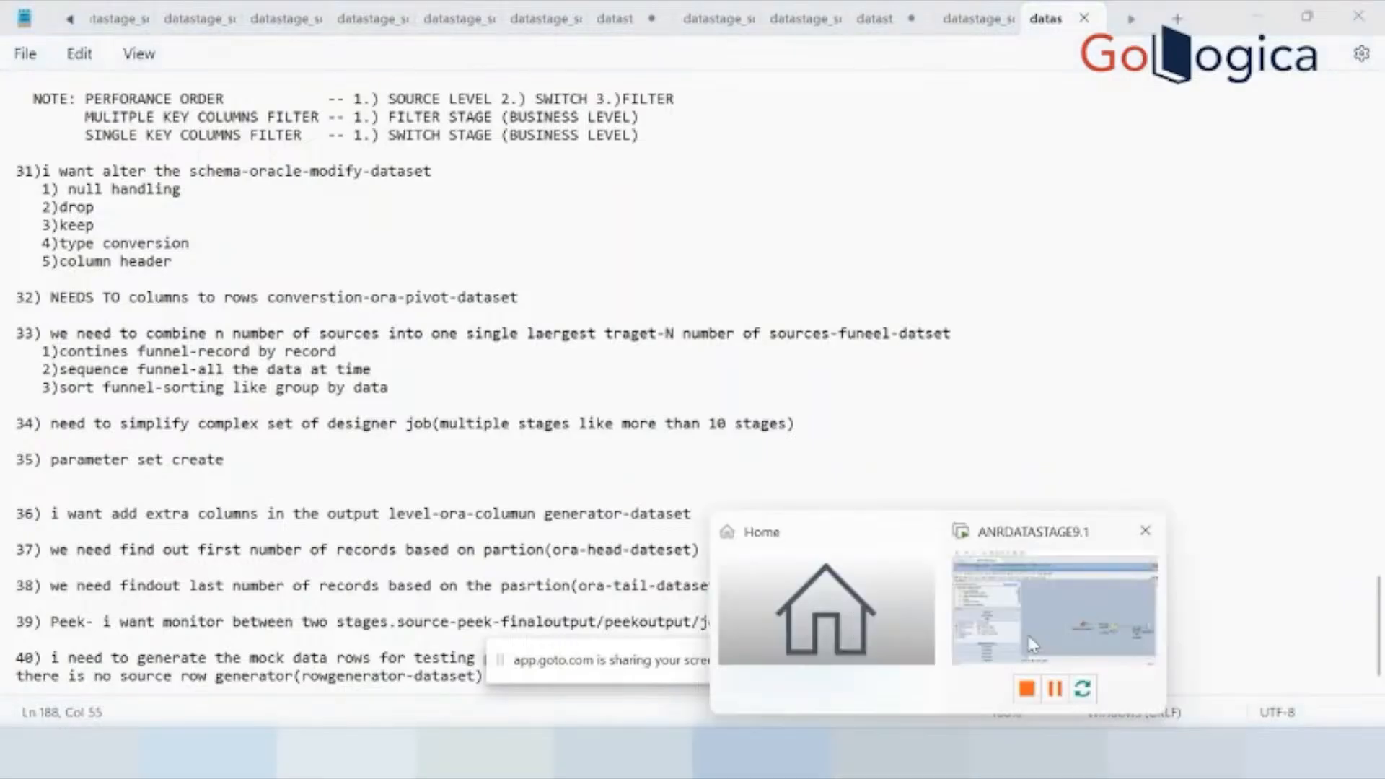
left_click(1032, 650)
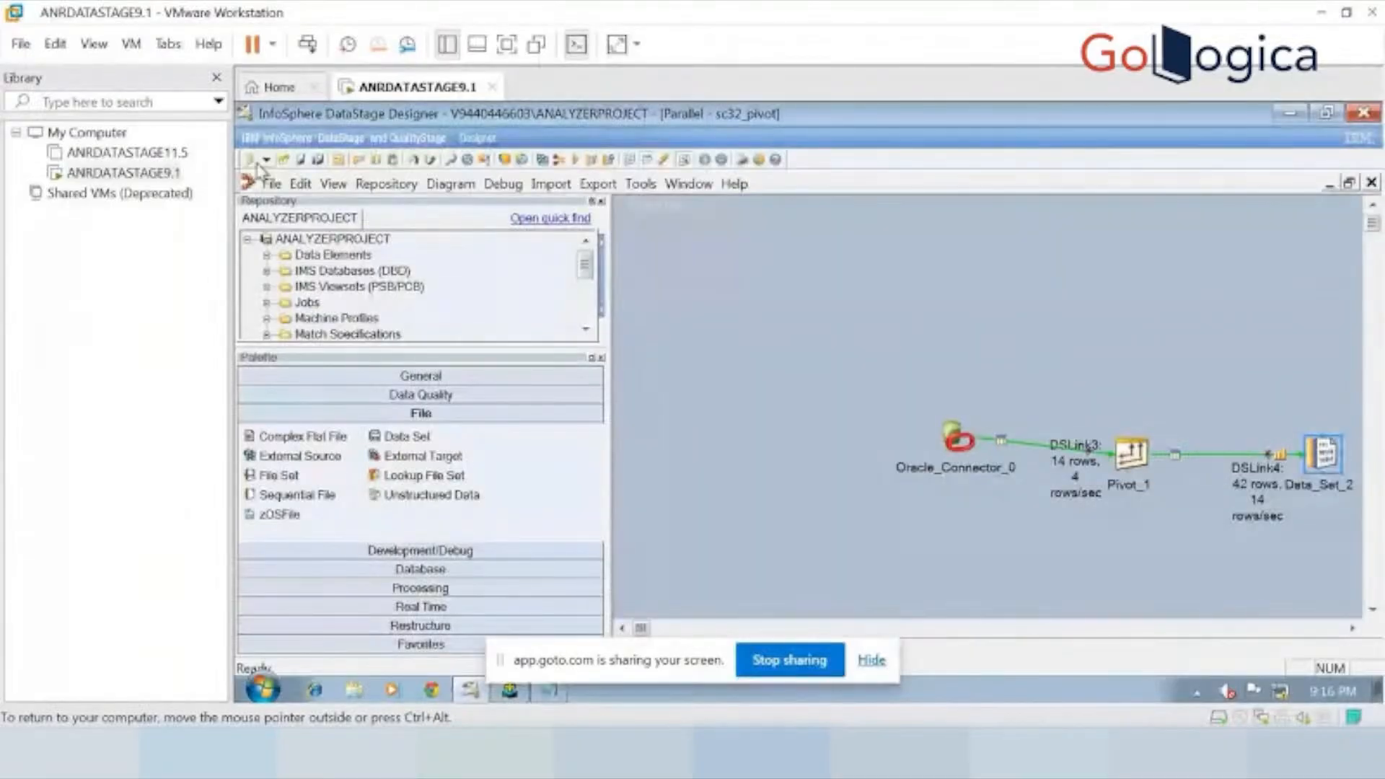
left_click(272, 185)
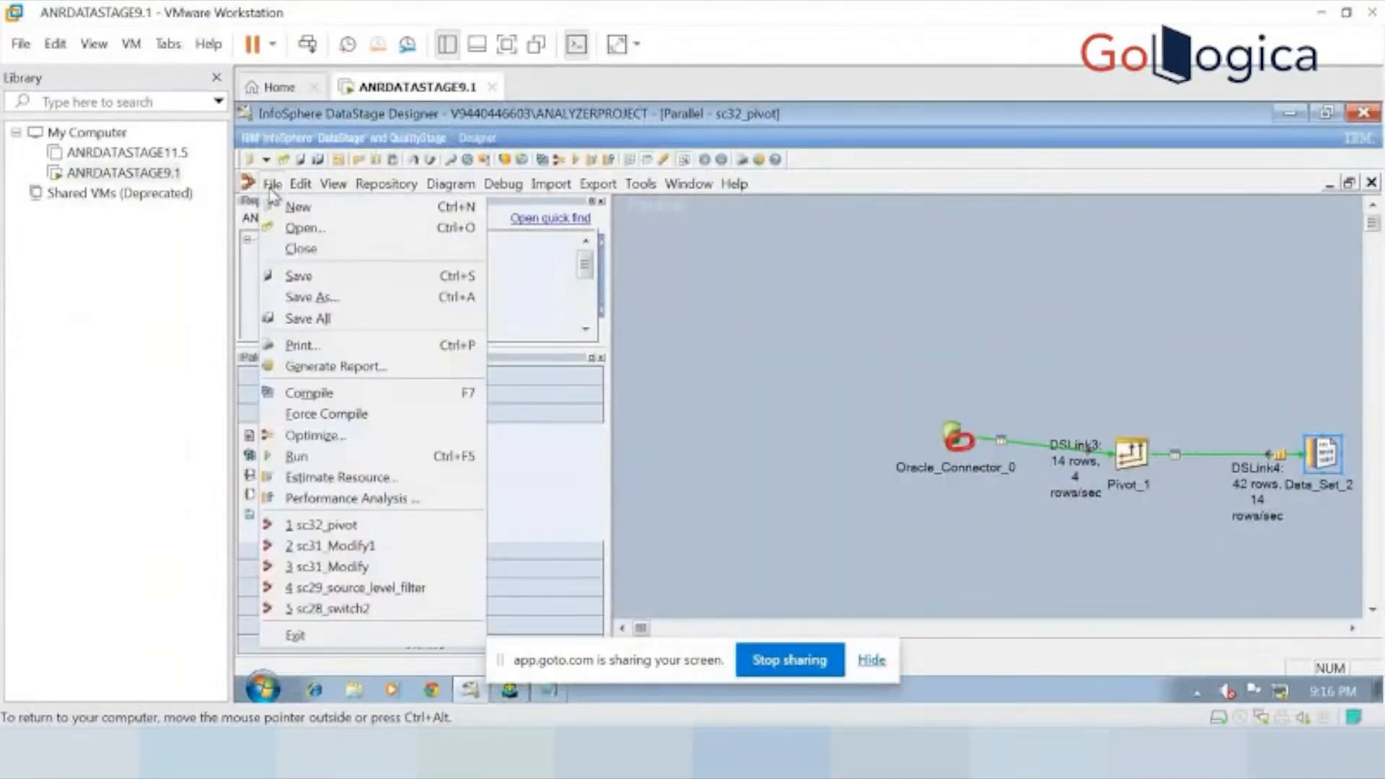
left_click(294, 207)
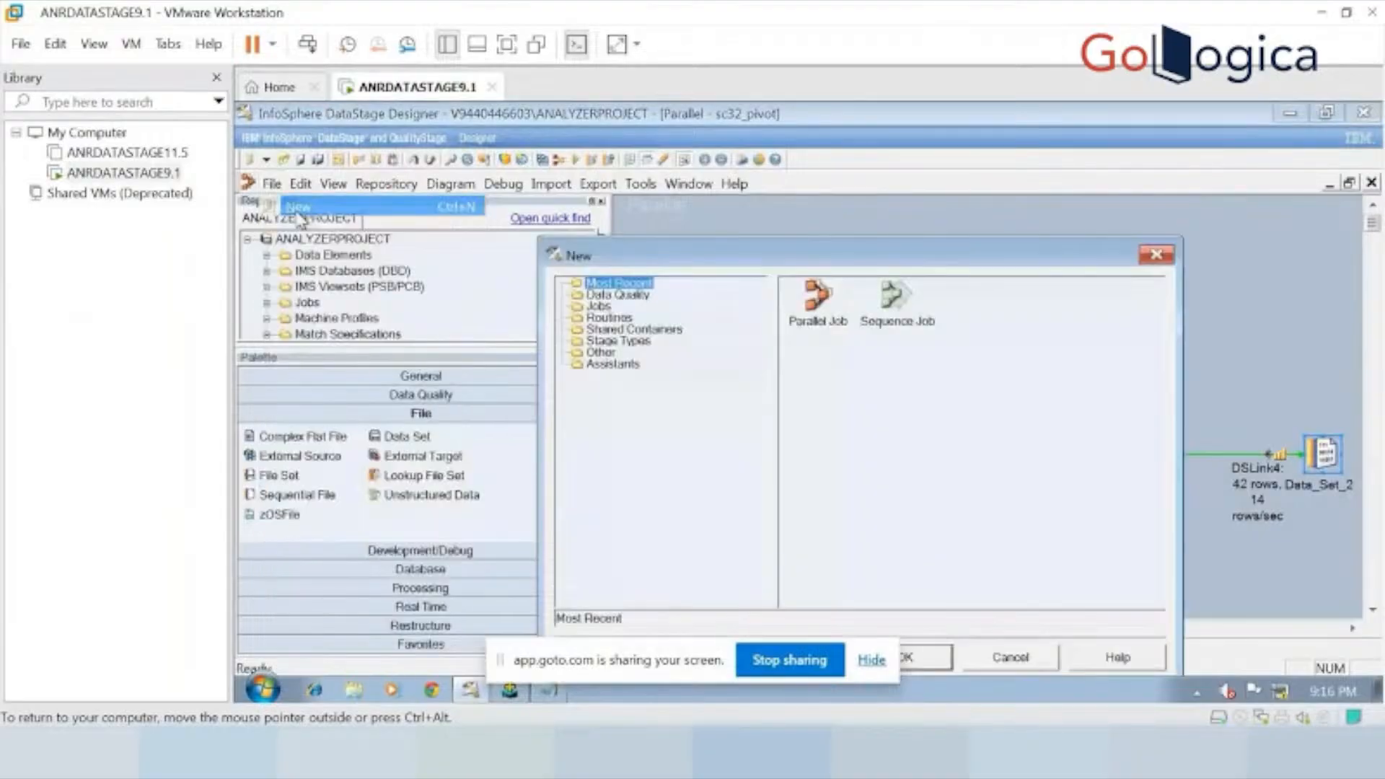
double_click(813, 303)
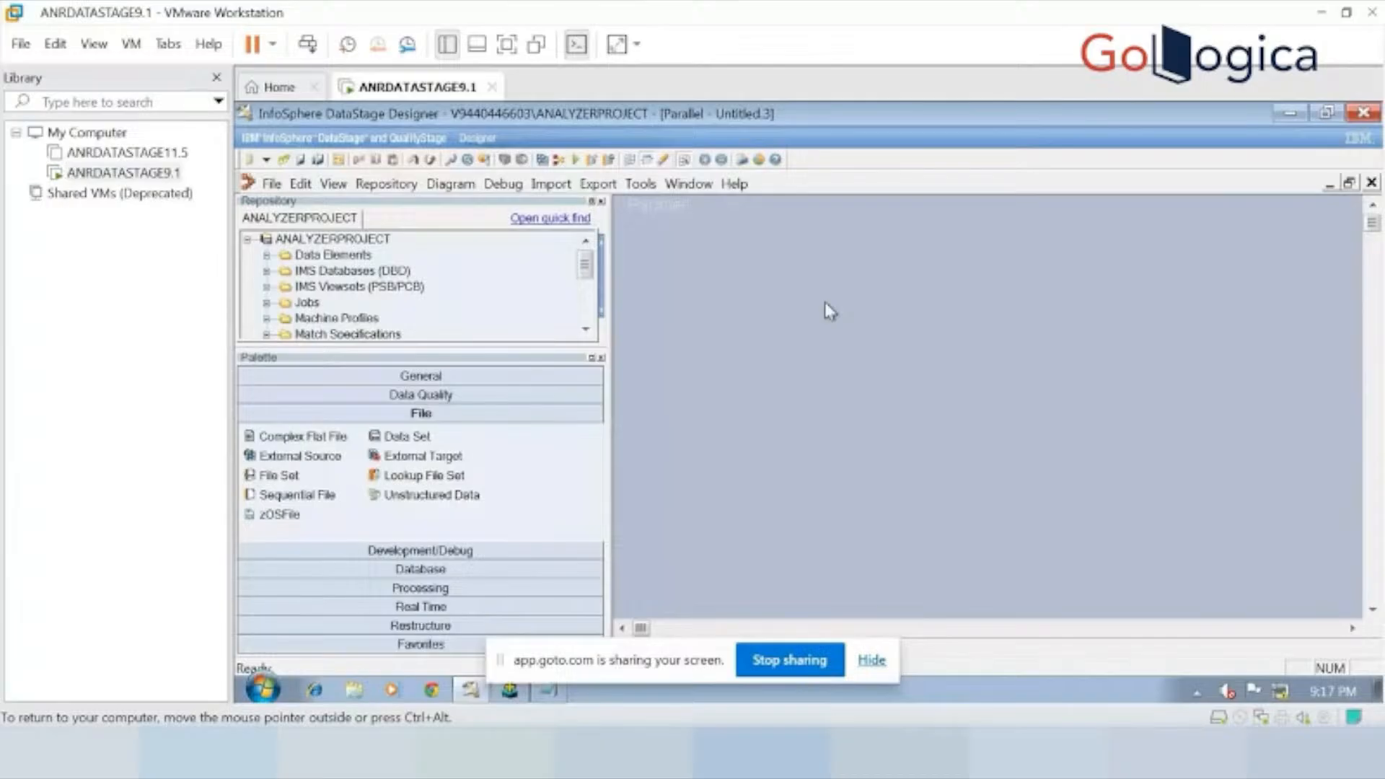
Place a Funnel processing stage near the middle of the empty job canvas, with the virtual machine shown full screen.
left_click(441, 590)
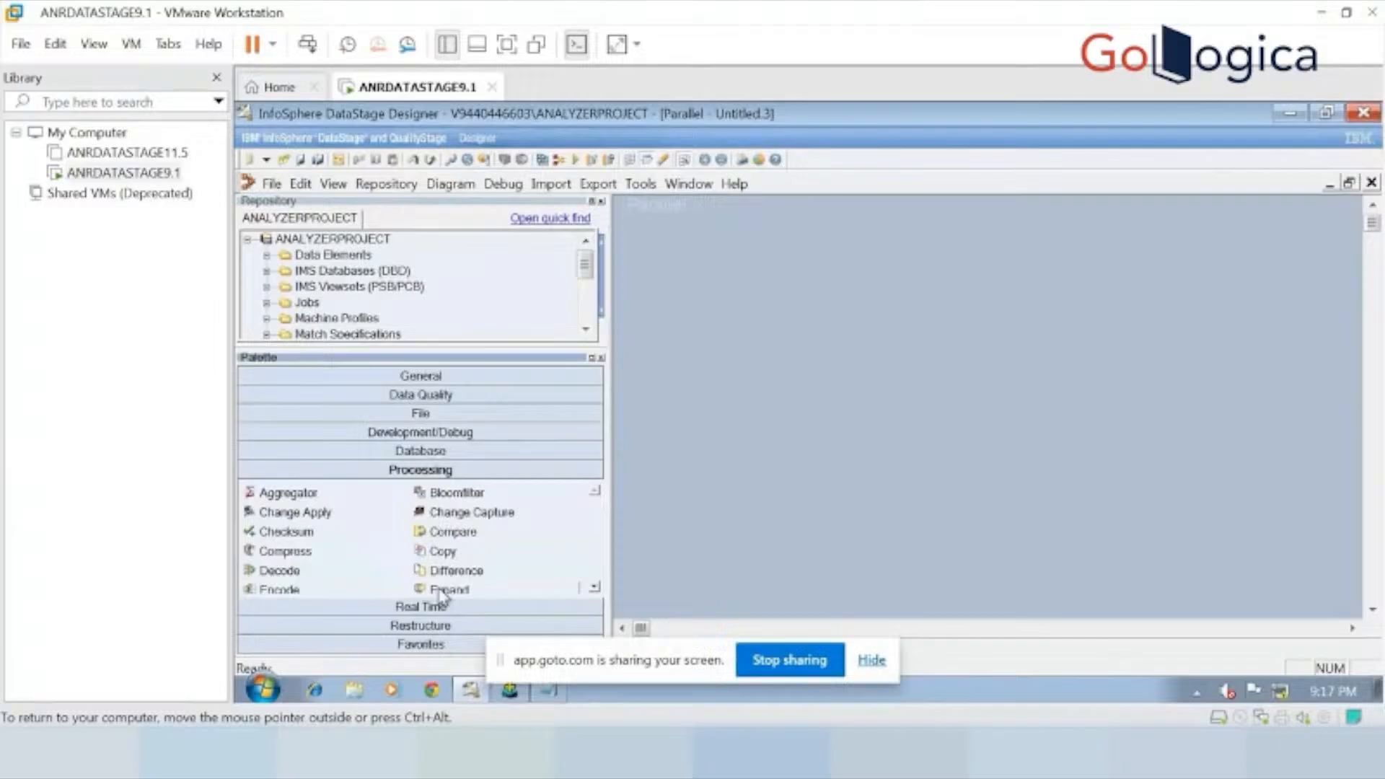
left_click(595, 588)
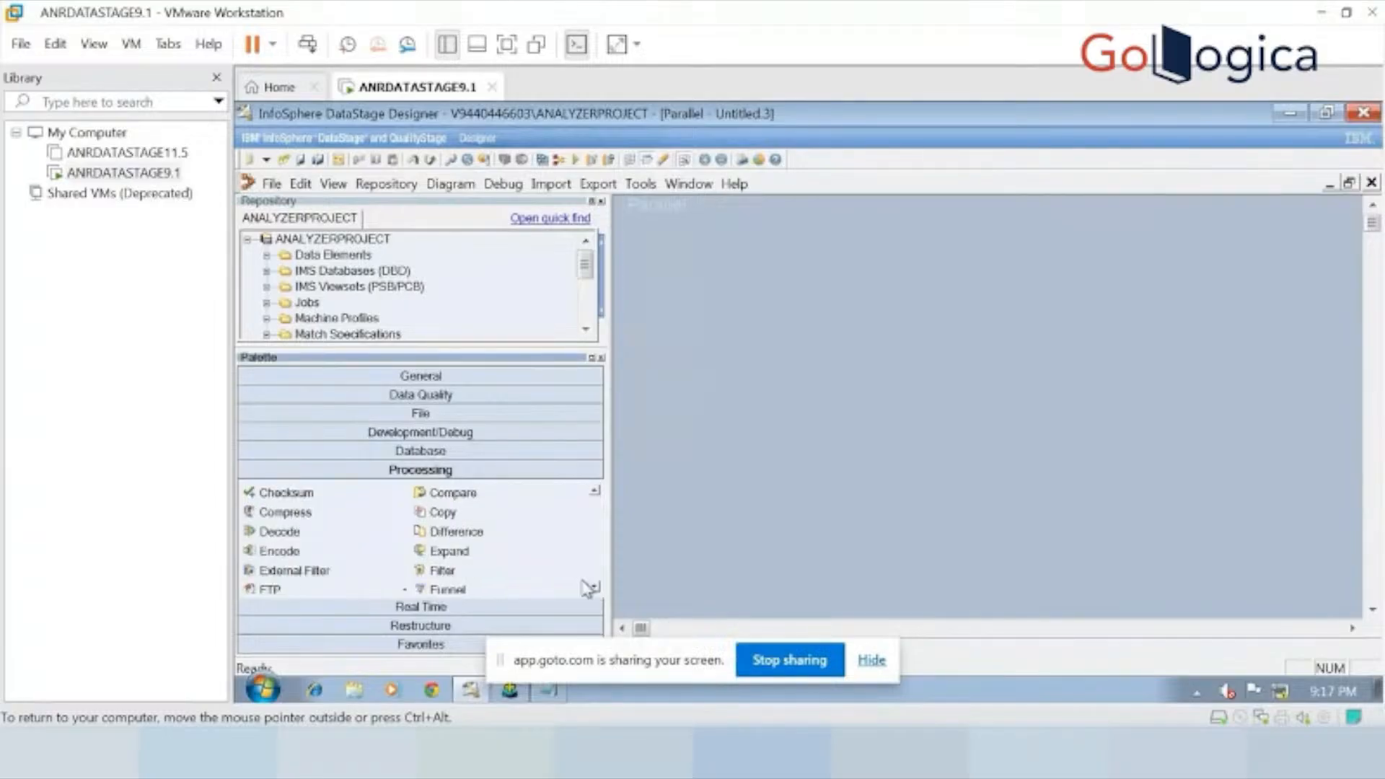
left_click_drag(502, 573, 926, 381)
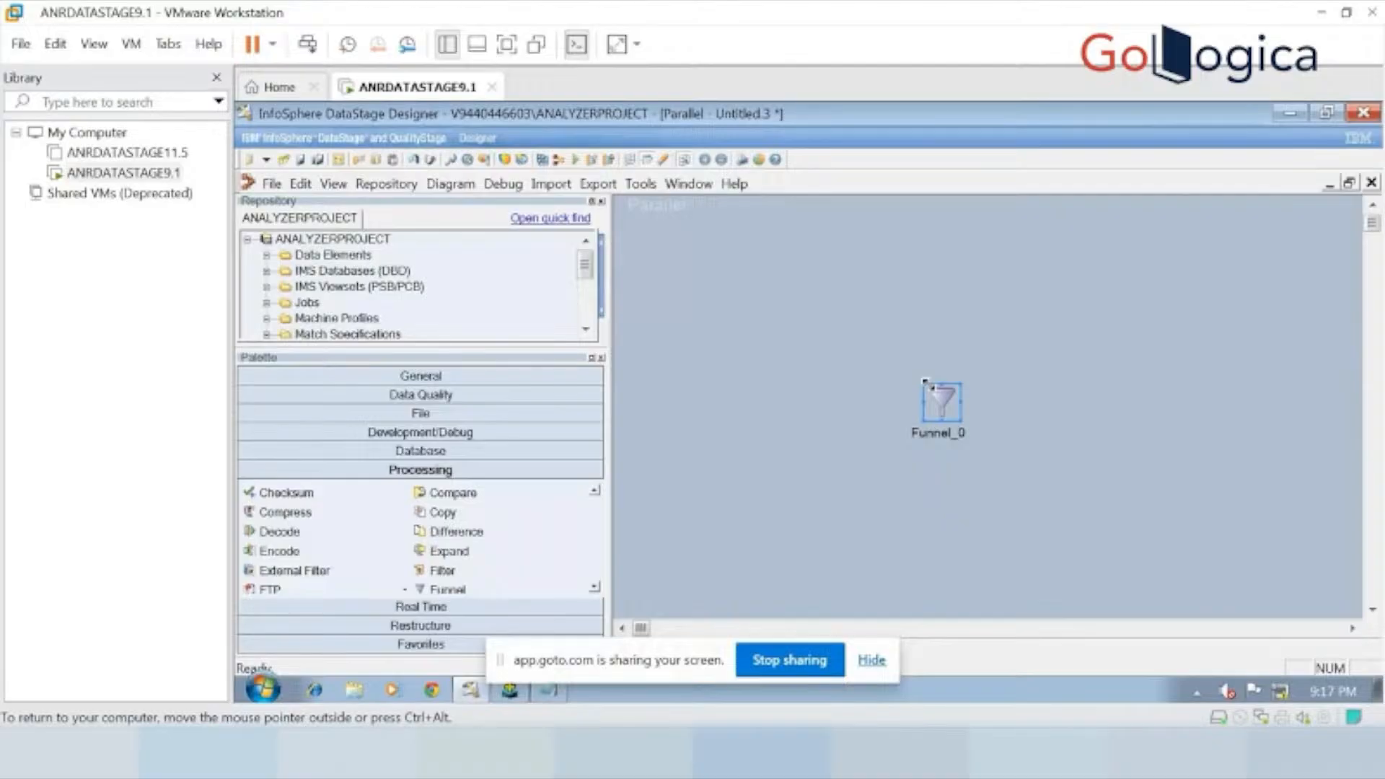
key("ctrl+alt+Return")
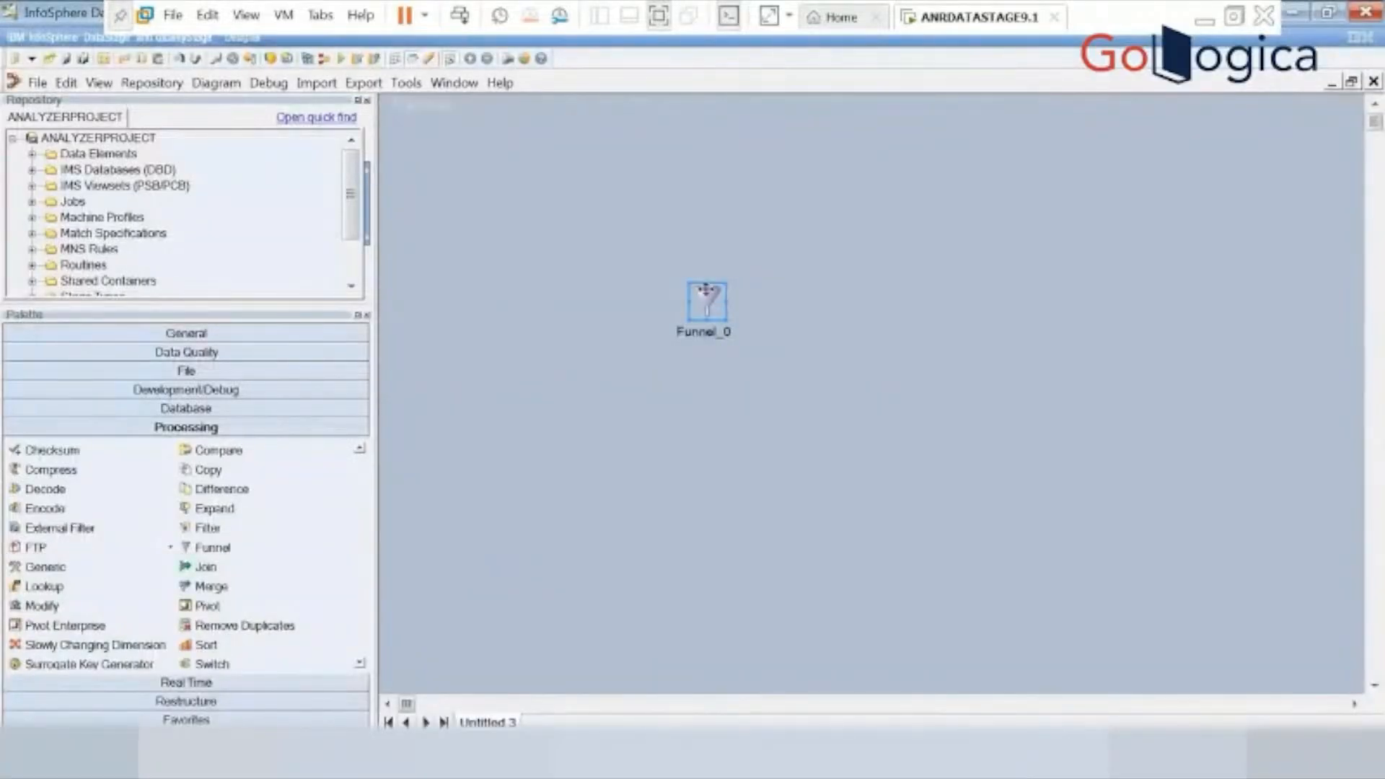
left_click_drag(706, 290, 777, 323)
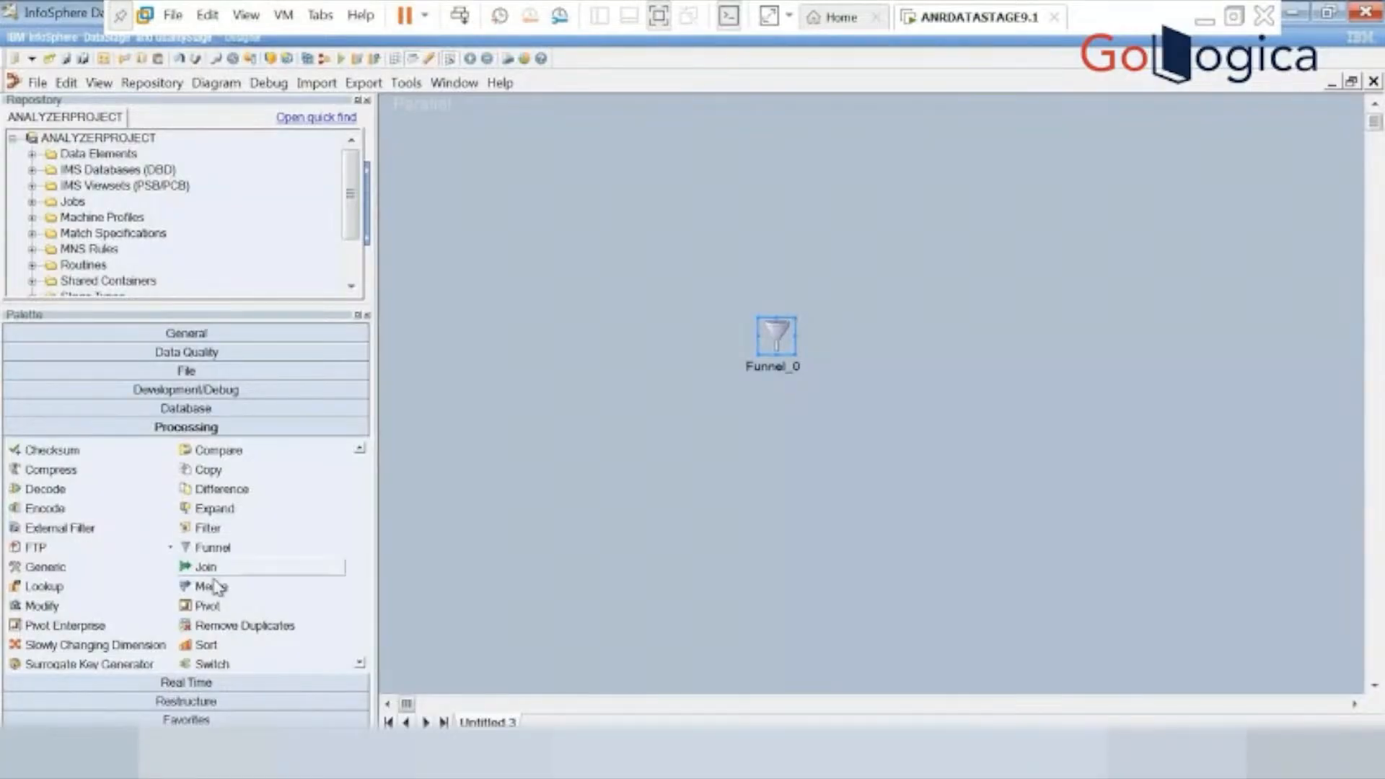
Add a target Data Set after the Funnel, and a source Data Set, Sequential File and Oracle Connector before it.
left_click(220, 371)
left_click_drag(187, 395, 1070, 332)
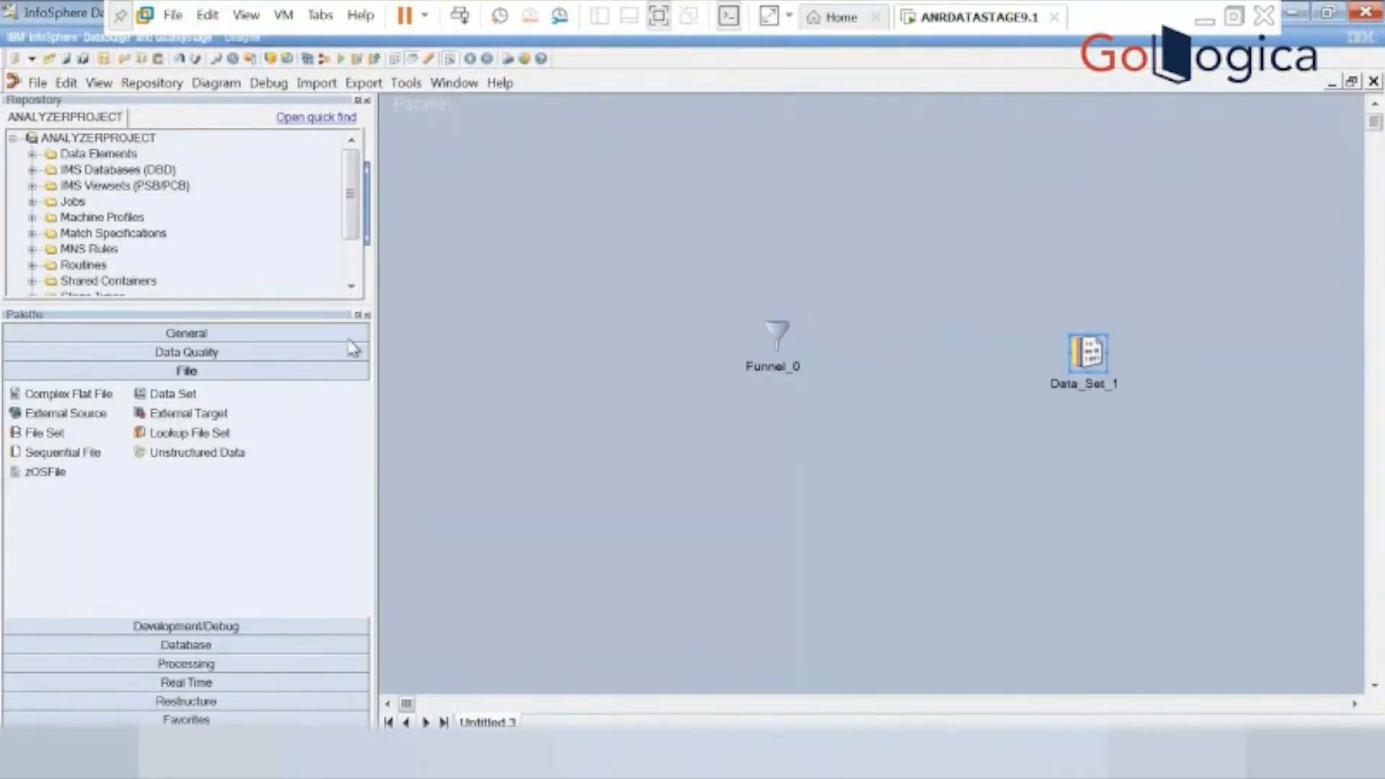
left_click_drag(152, 401, 503, 319)
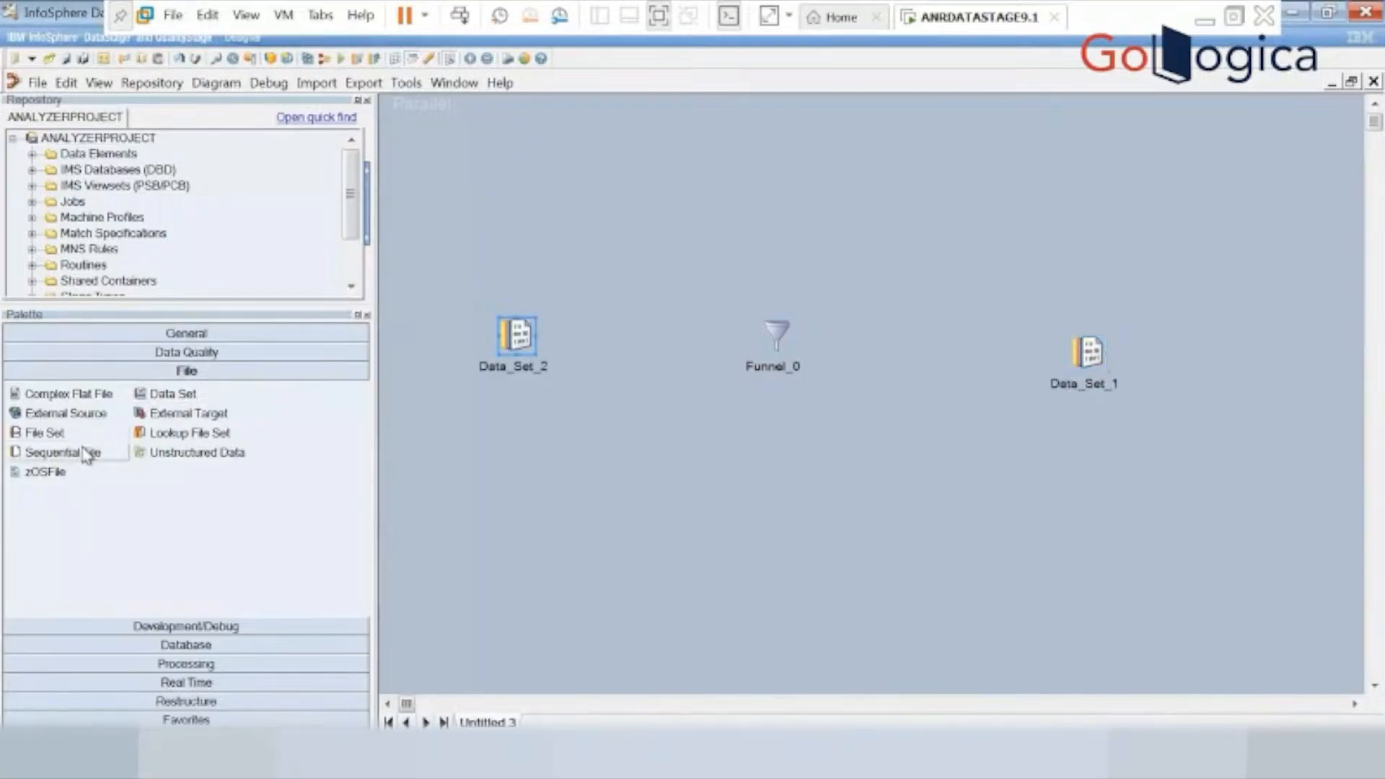
left_click_drag(85, 452, 546, 260)
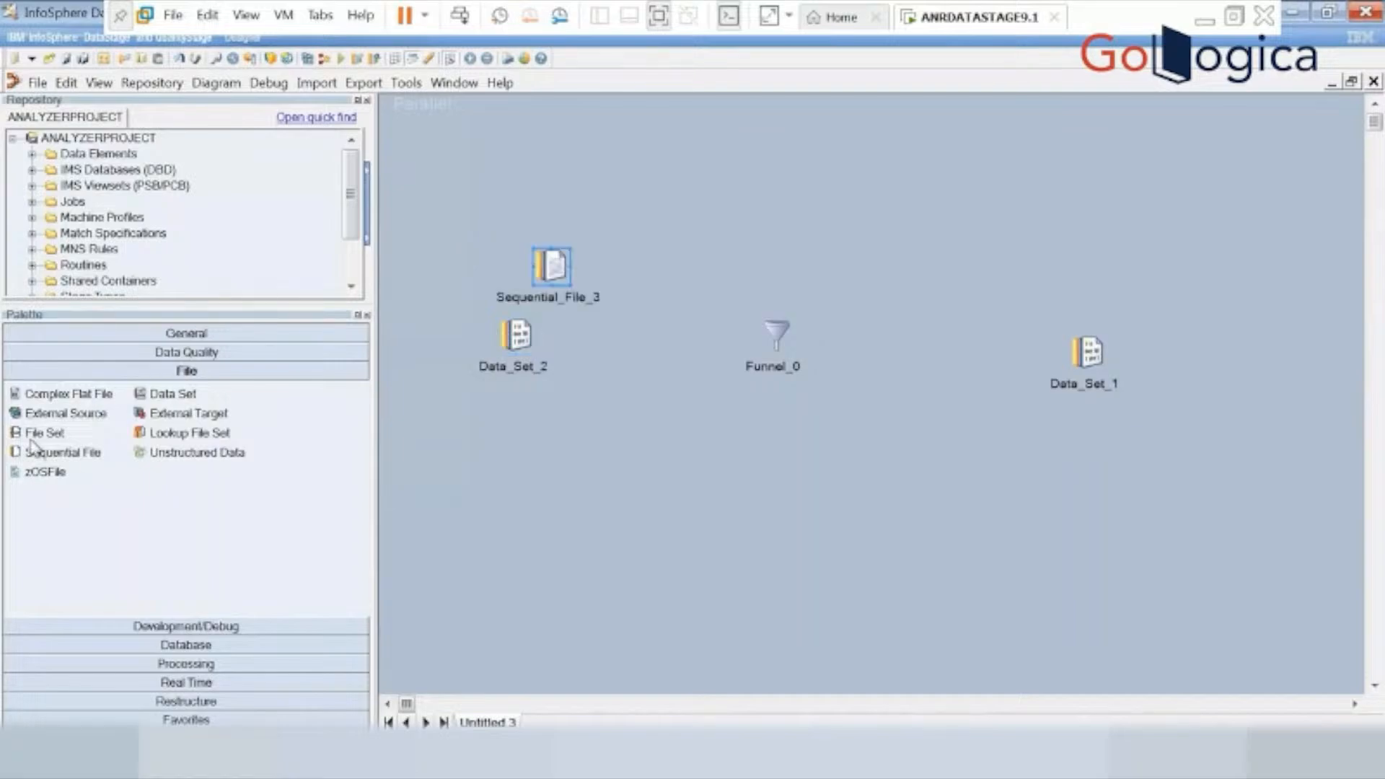
left_click(212, 646)
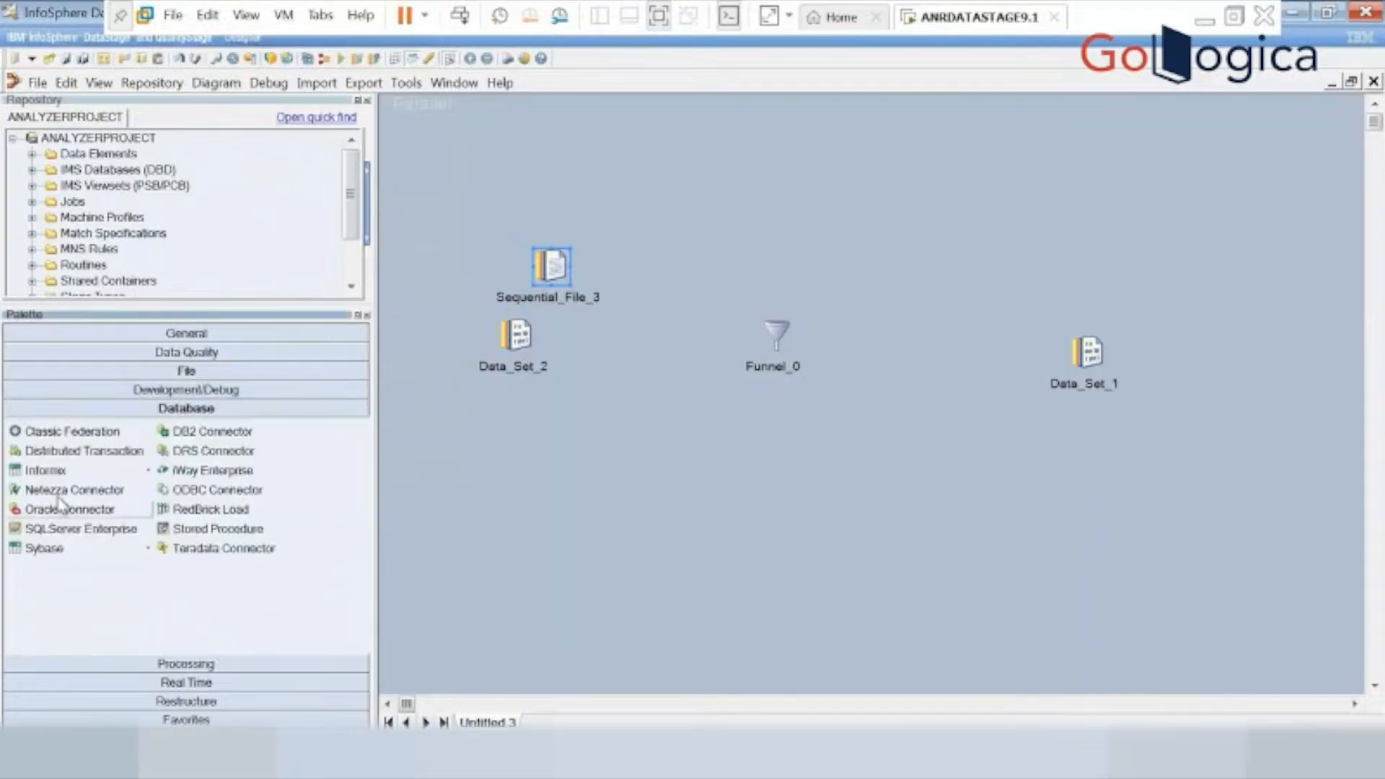
left_click_drag(52, 507, 538, 442)
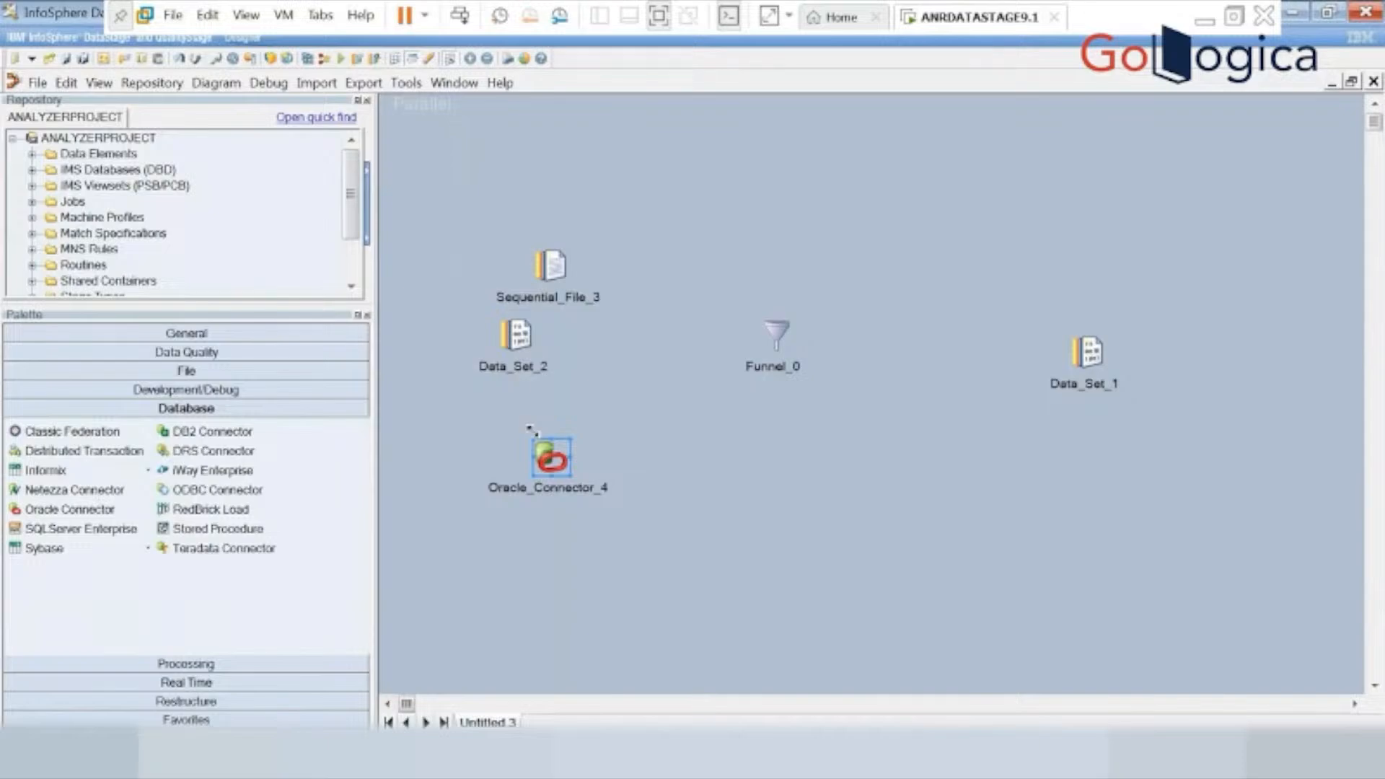
Link Sequential_File_3, Data_Set_2 and Oracle_Connector_4 into Funnel_0, and link Funnel_0 to Data_Set_1.
left_click(560, 264)
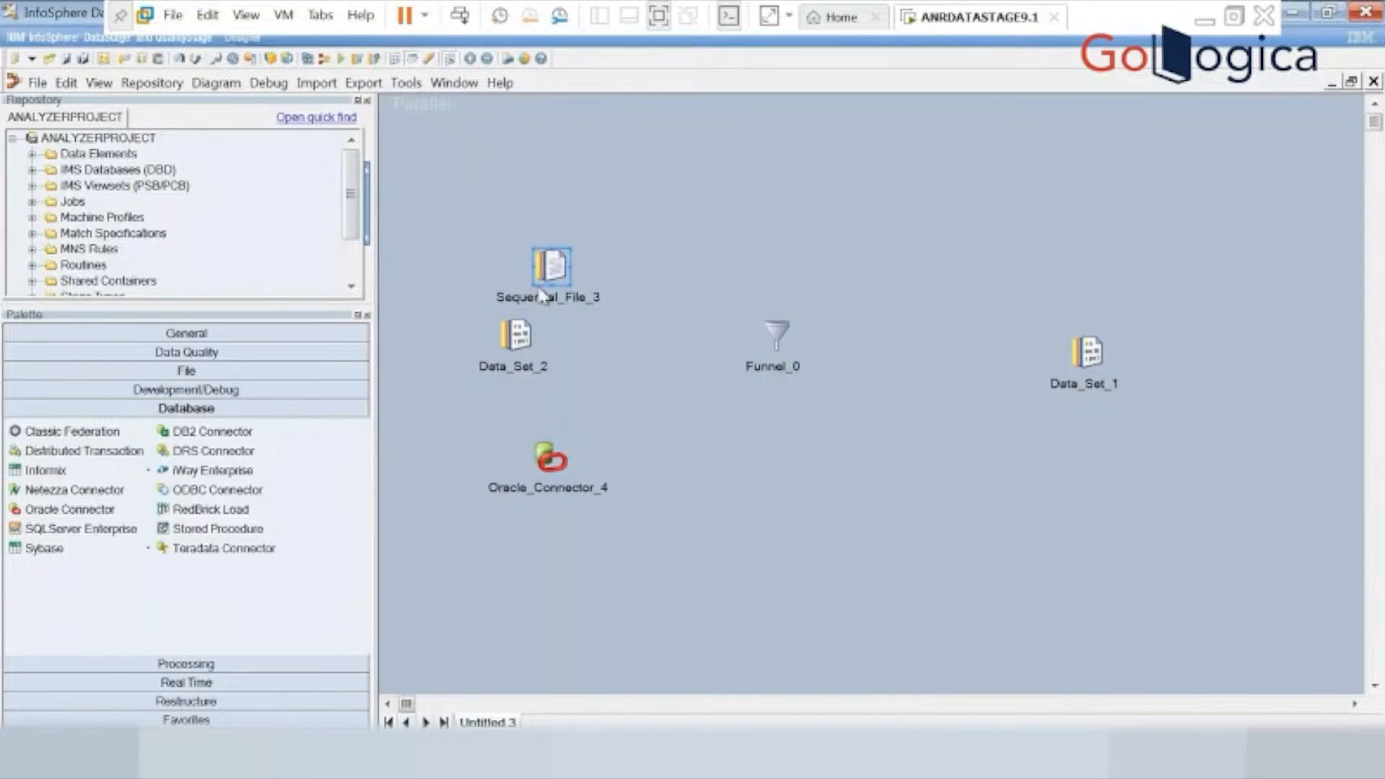
left_click_drag(543, 292, 780, 335)
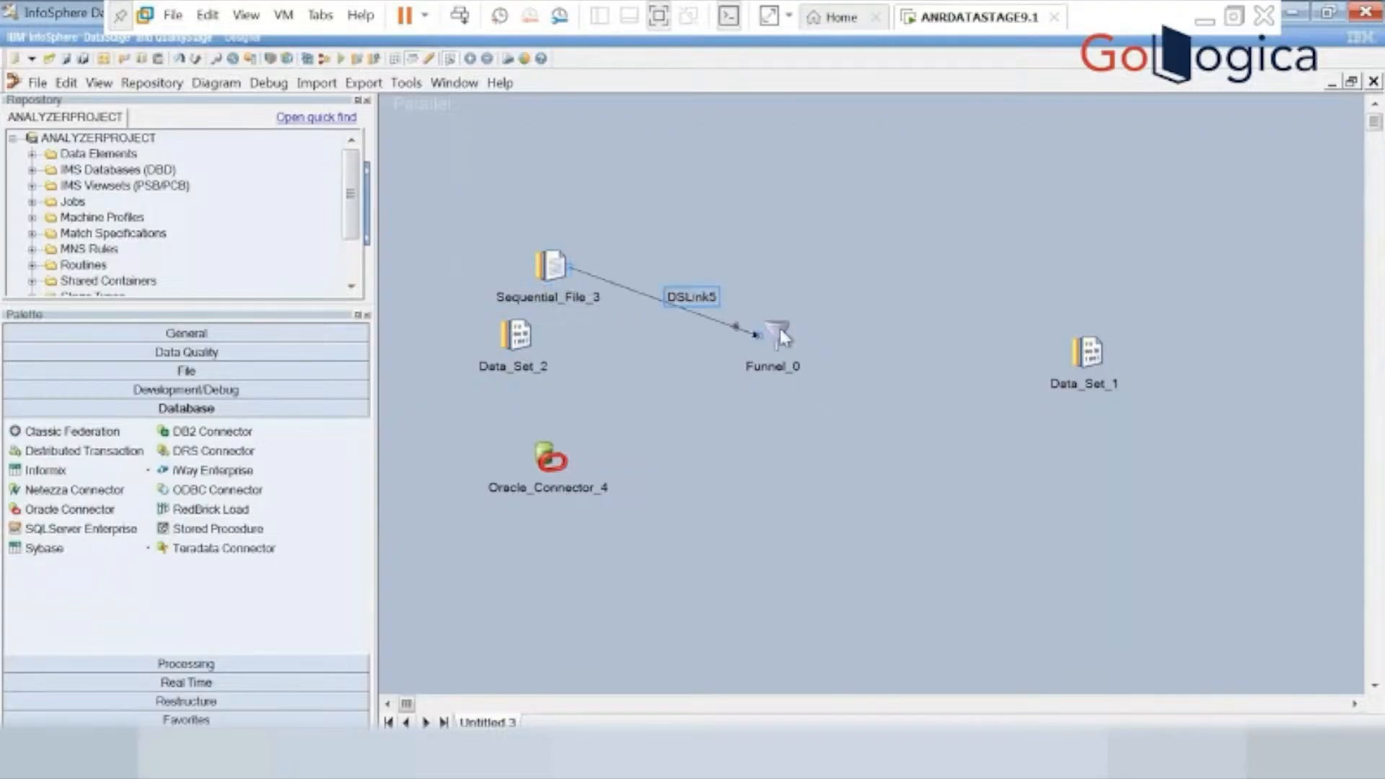
left_click(513, 343)
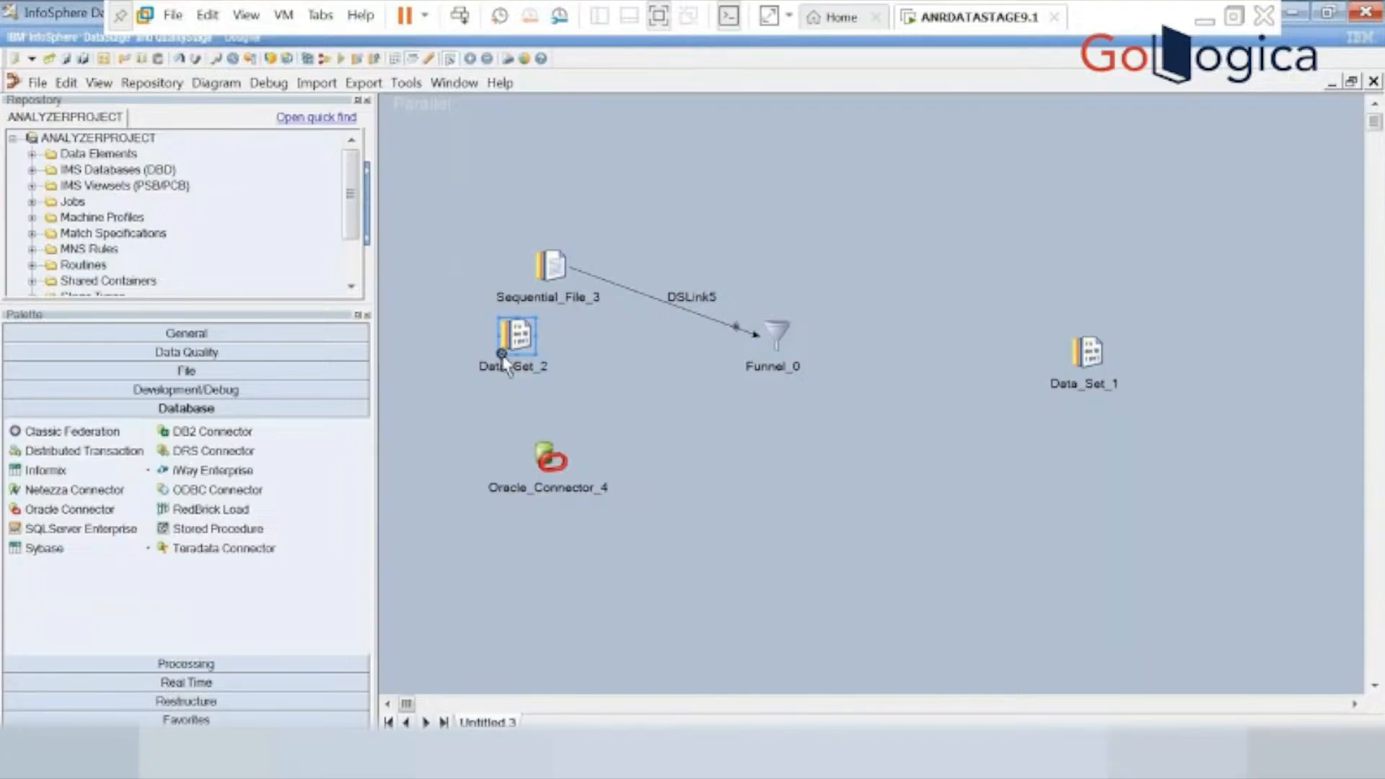
mouse_move(504, 358)
left_mouse_down()
mouse_move(726, 364)
mouse_move(785, 342)
left_mouse_up()
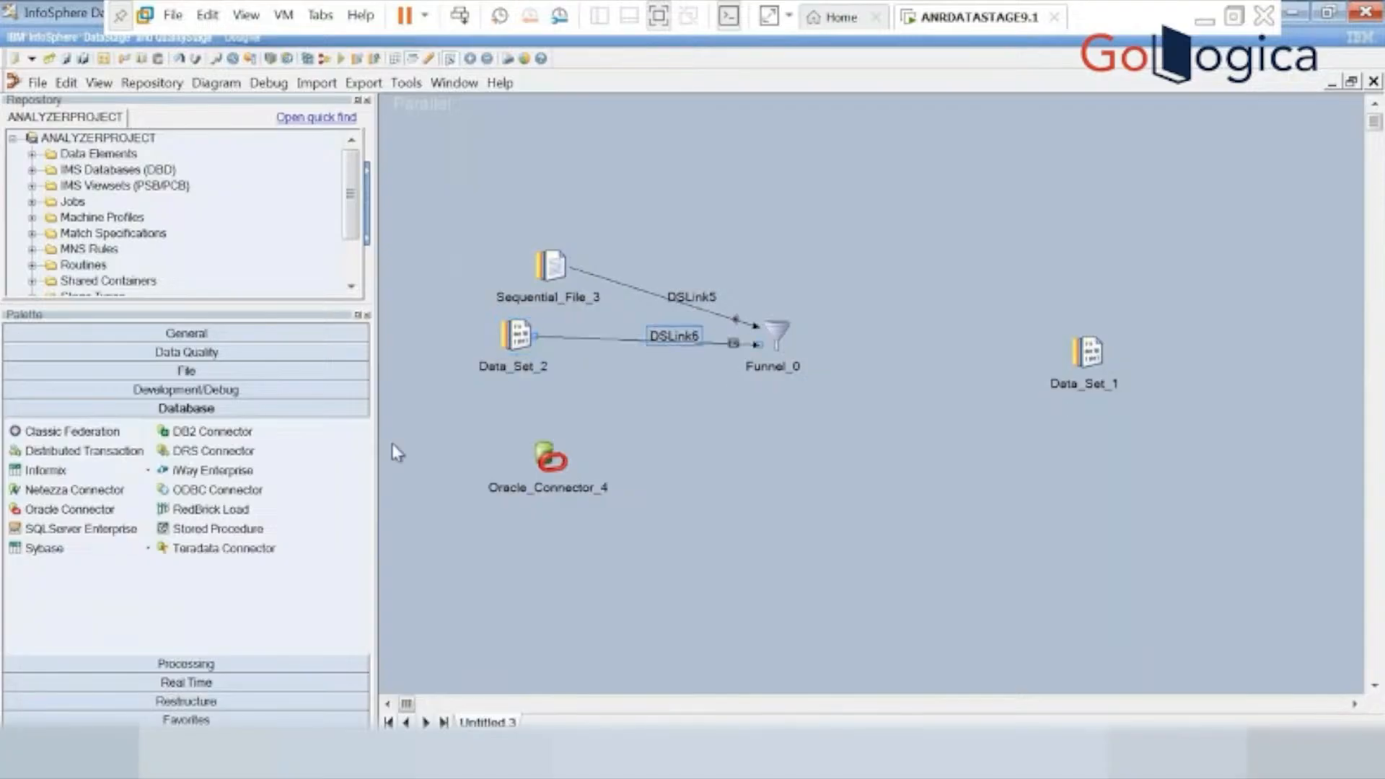
left_click(554, 454)
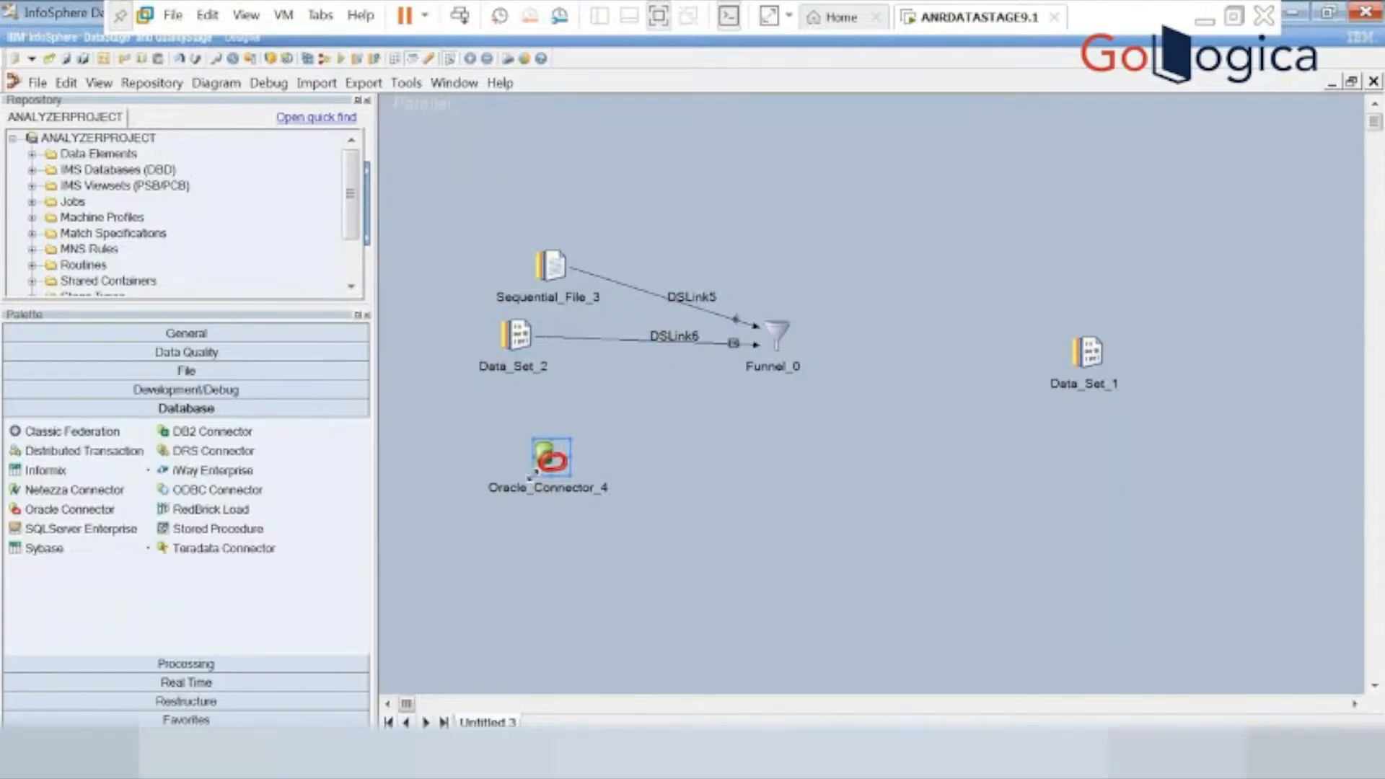
left_click_drag(564, 476, 782, 345)
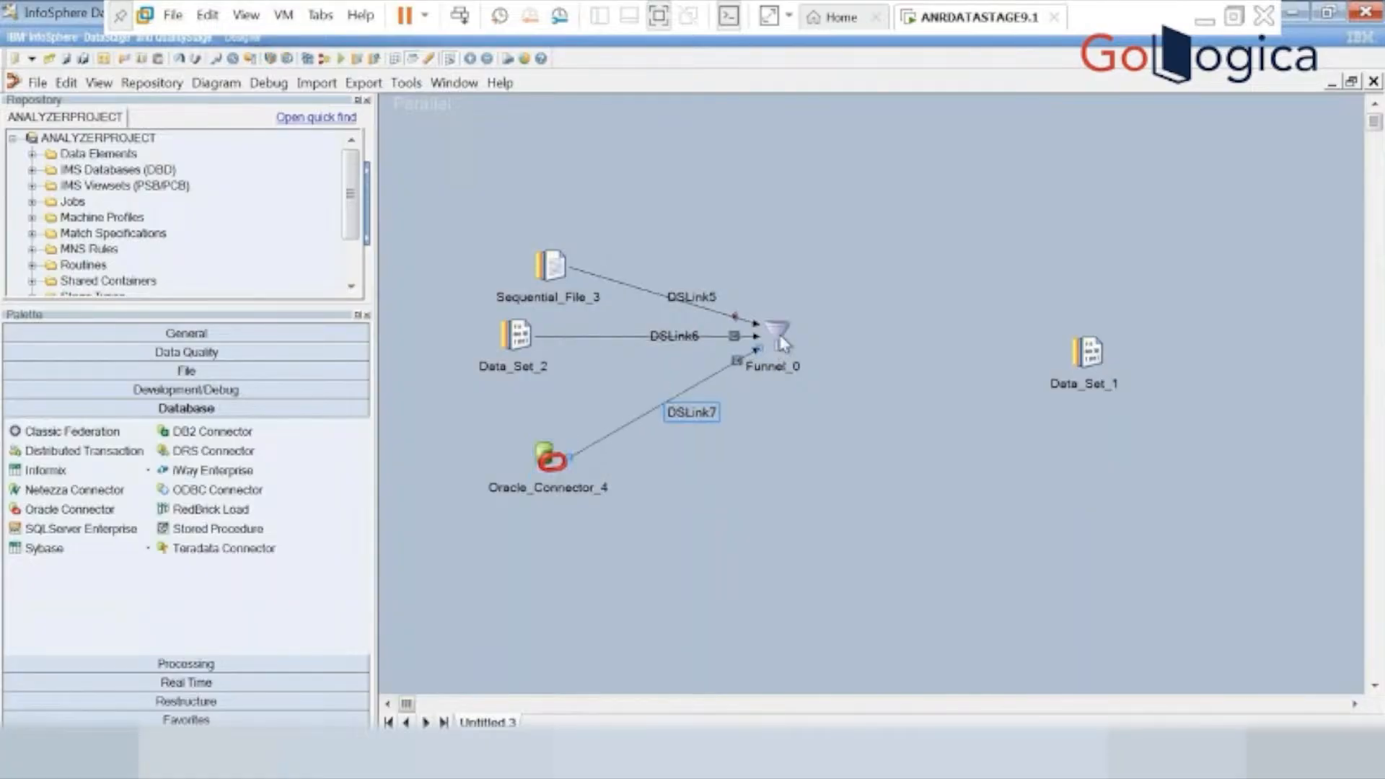
left_click(782, 345)
left_click_drag(769, 353, 1096, 357)
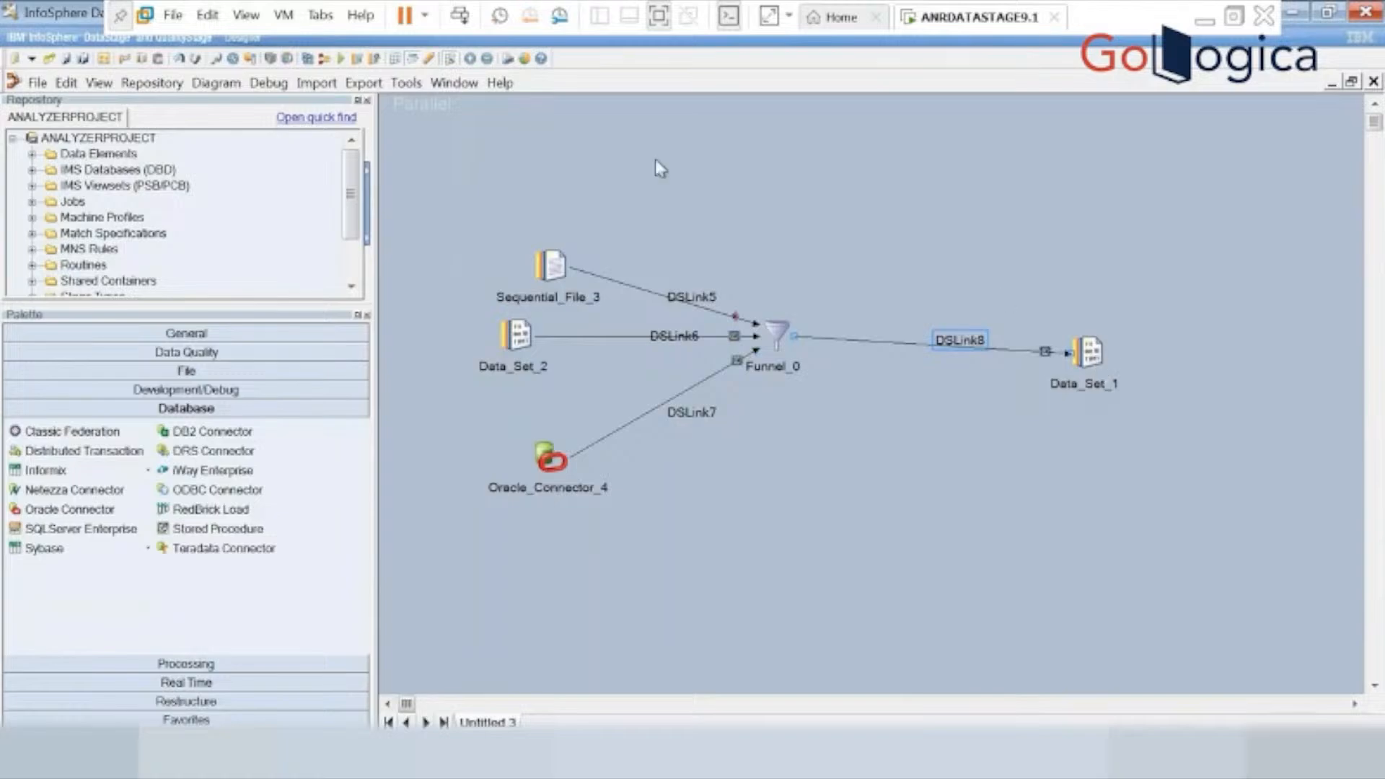
Delete the Sequential_File_3 stage together with its link to the Funnel.
left_click(551, 273)
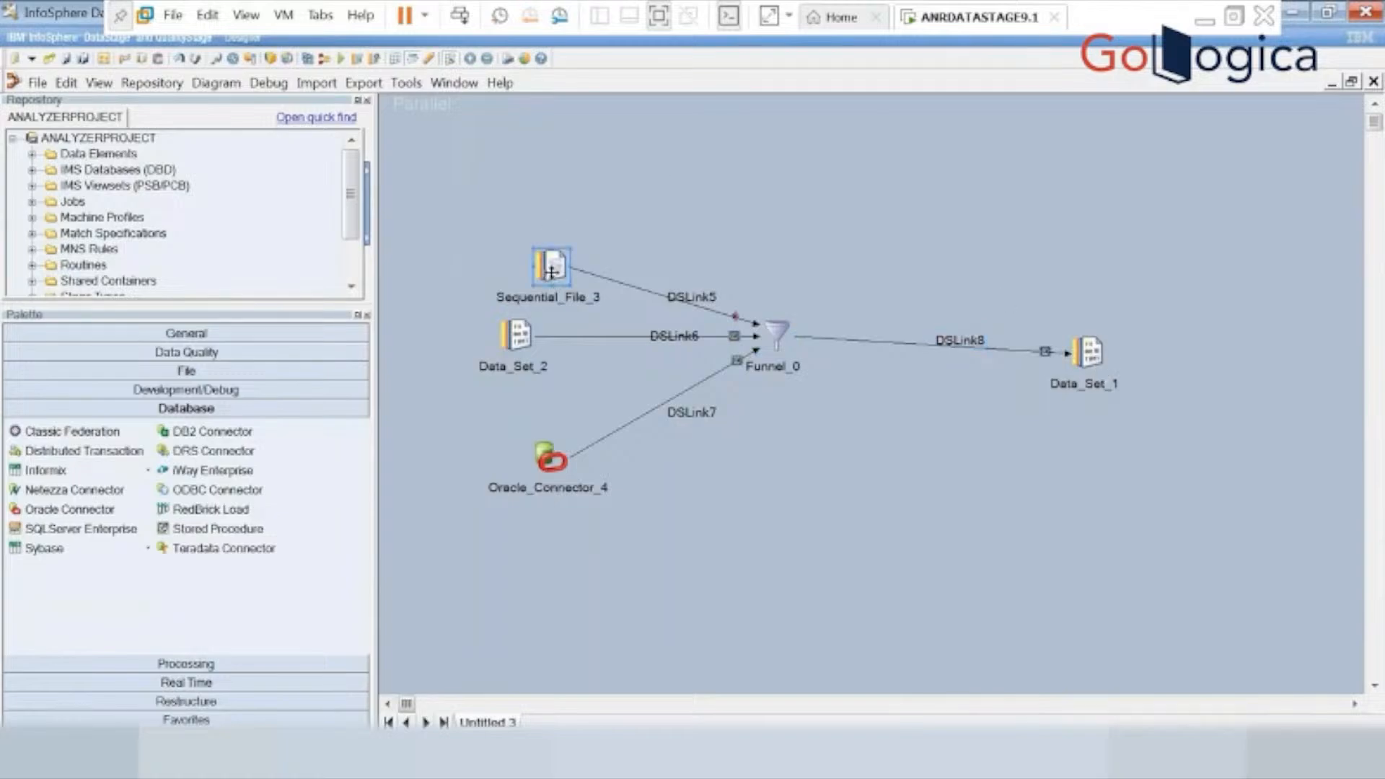
right_click(551, 272)
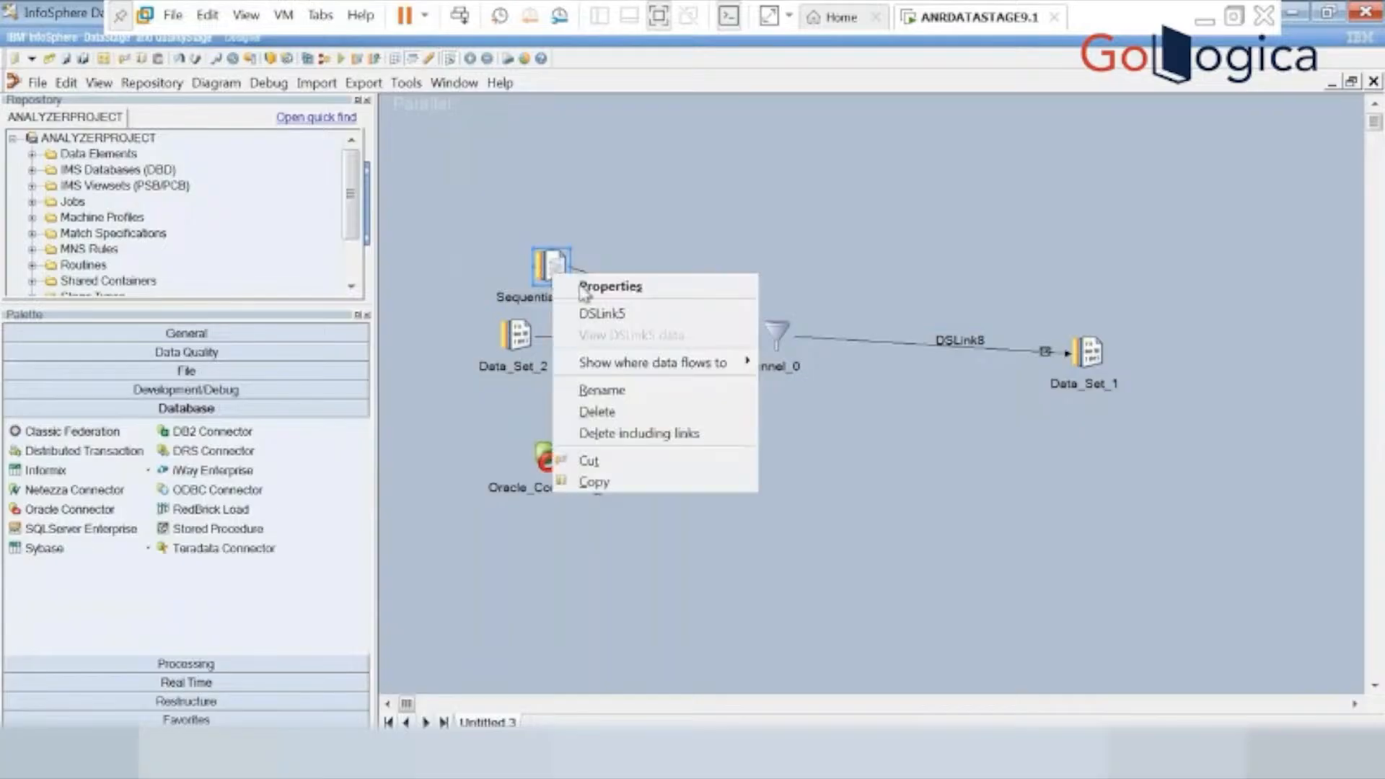
left_click(600, 435)
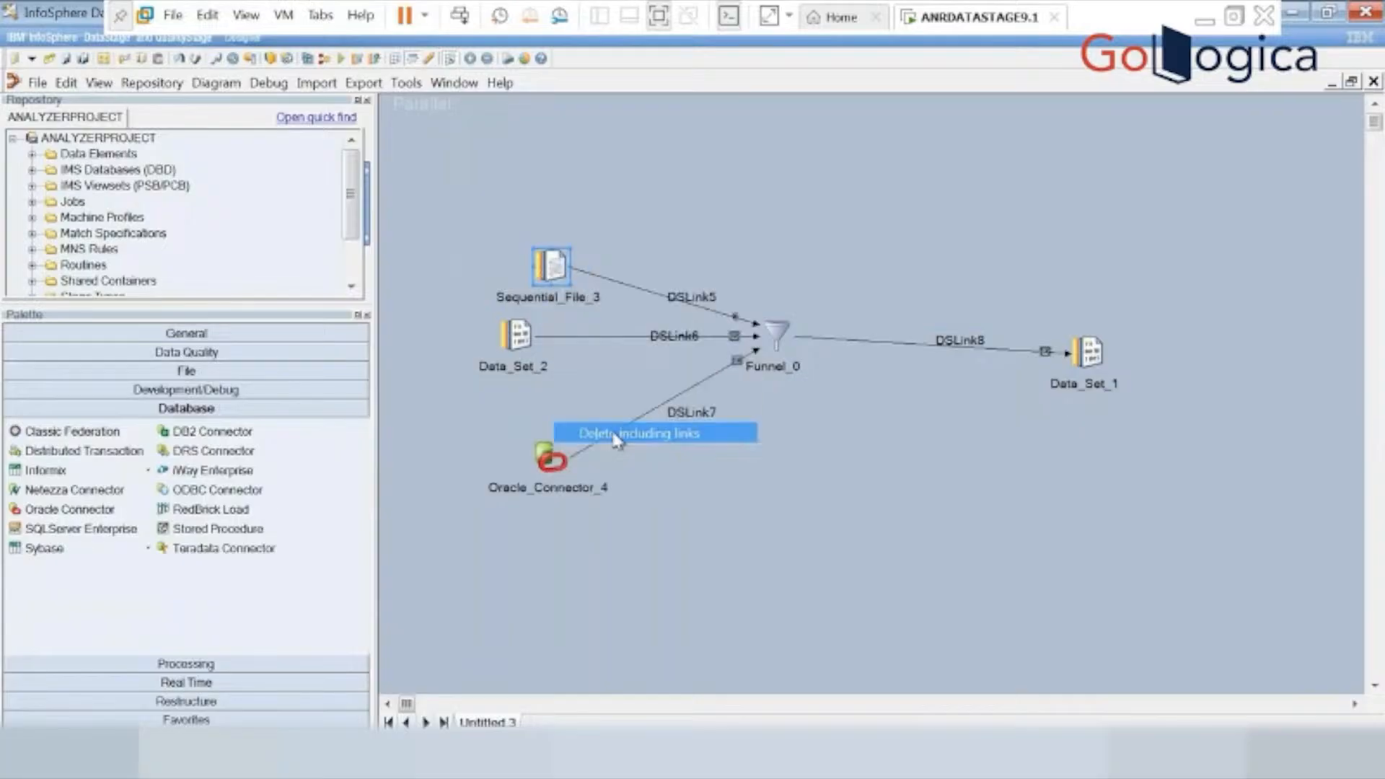
left_click(660, 452)
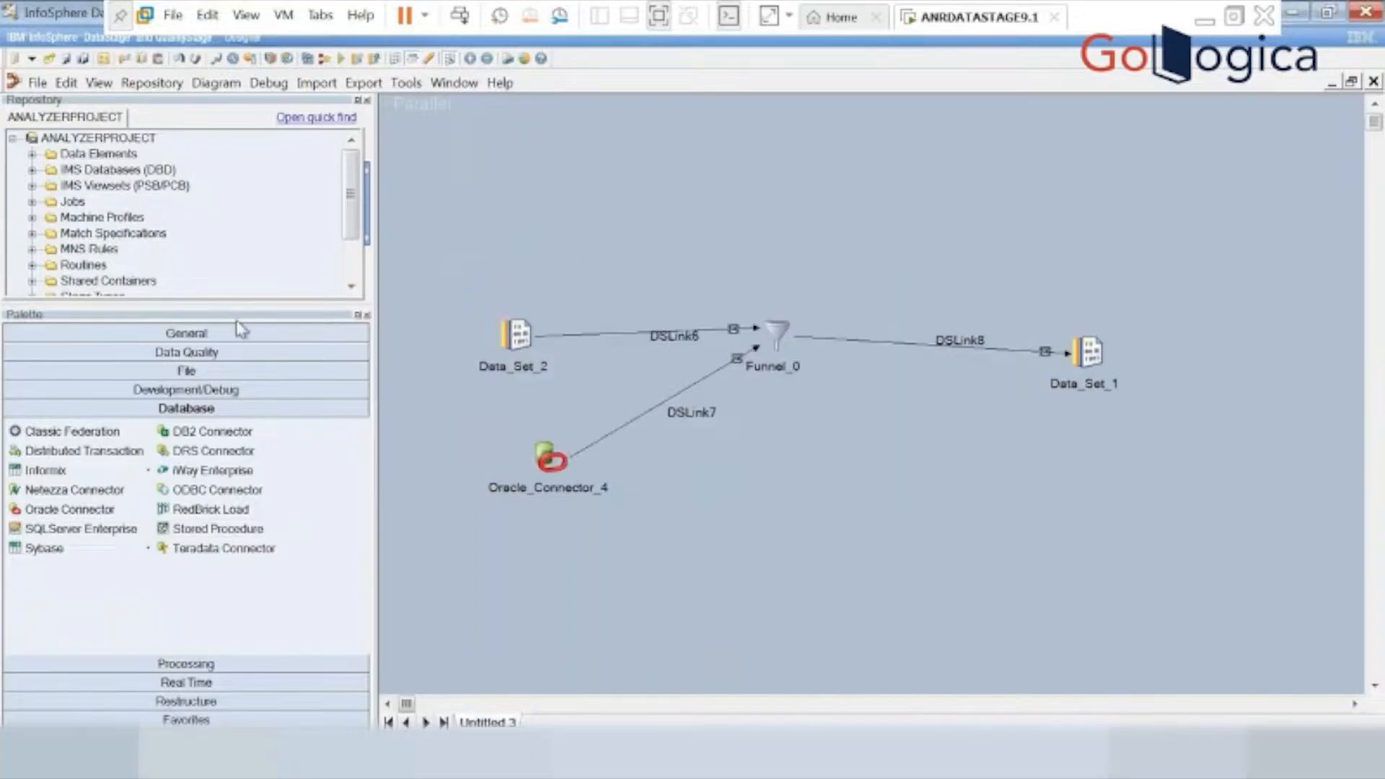
Add another source Data Set above Data_Set_2 and link it into Funnel_0.
left_click(231, 371)
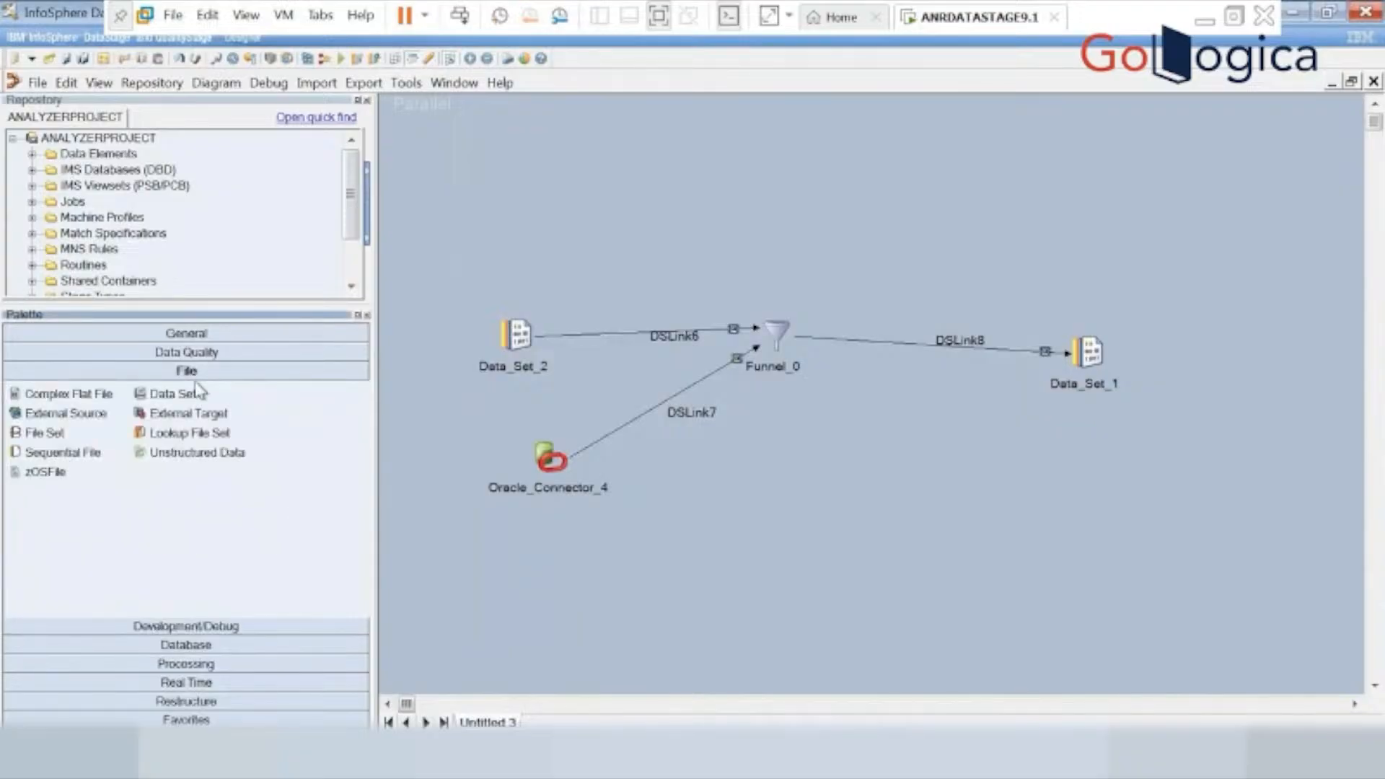
left_click_drag(189, 395, 566, 231)
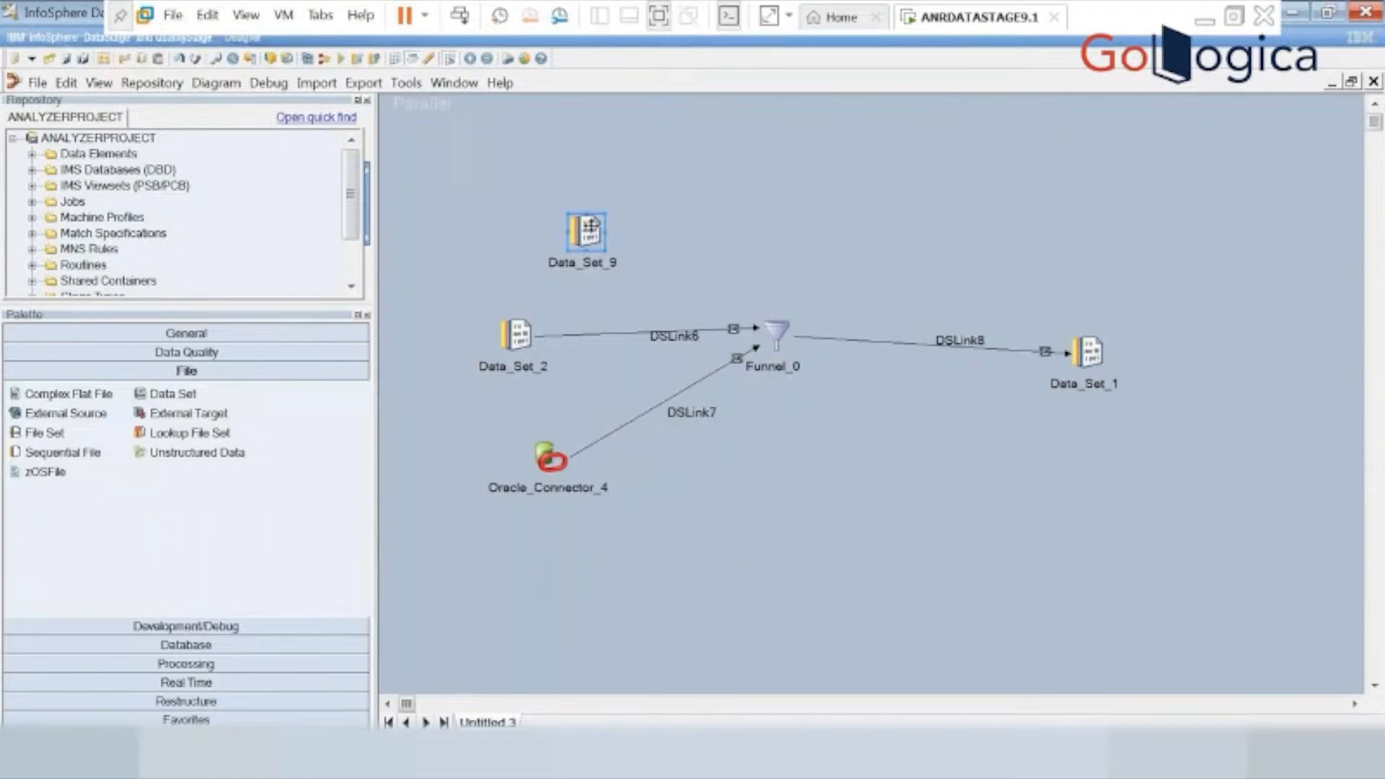
left_click(571, 260)
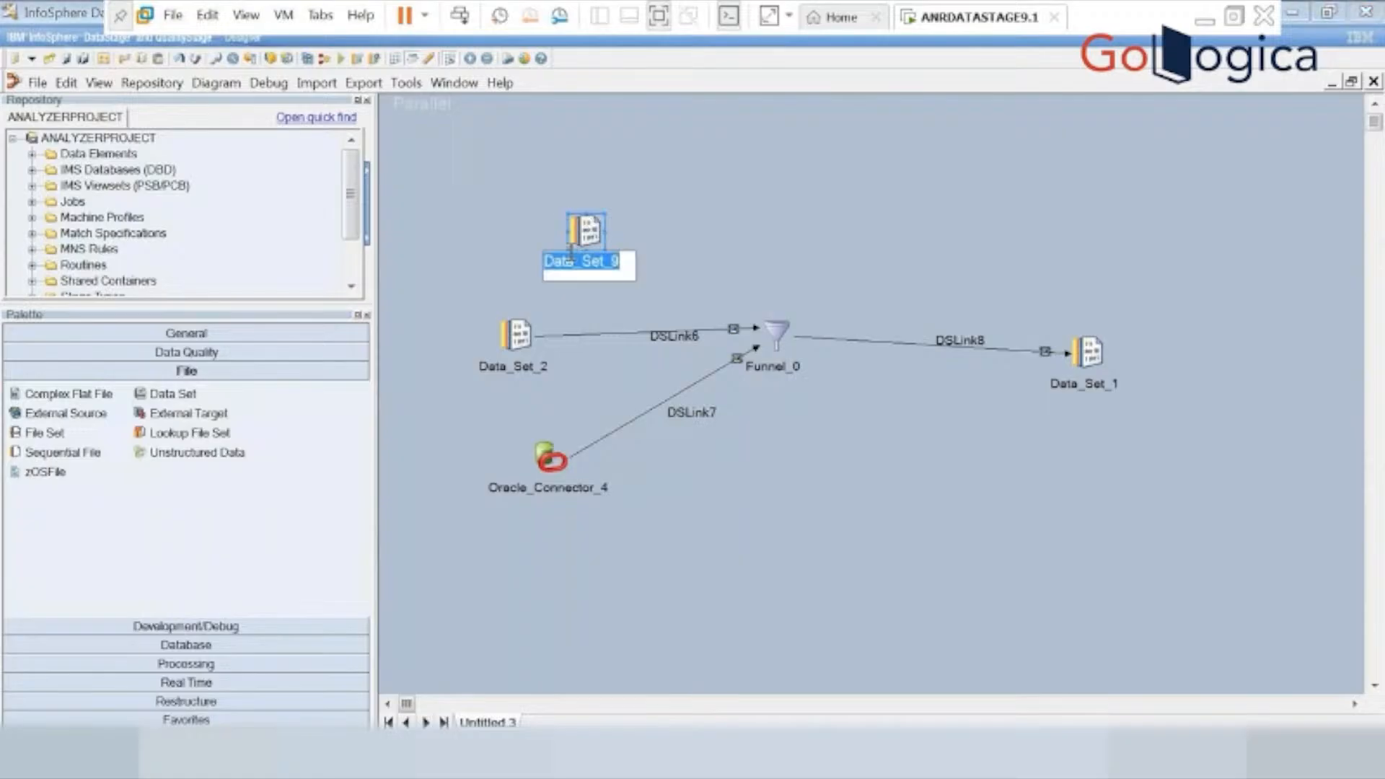
left_click(605, 232)
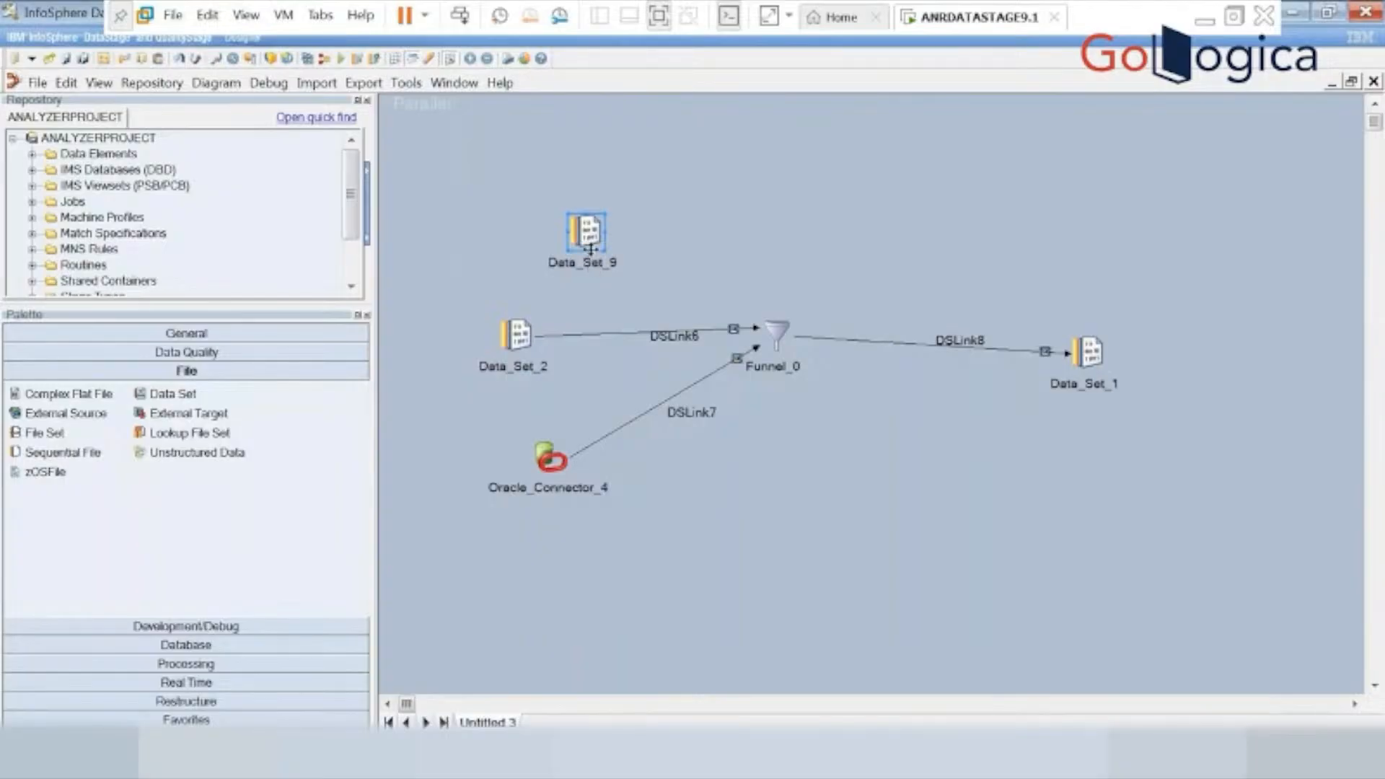
mouse_move(592, 254)
left_mouse_down()
mouse_move(742, 300)
mouse_move(781, 330)
left_mouse_up()
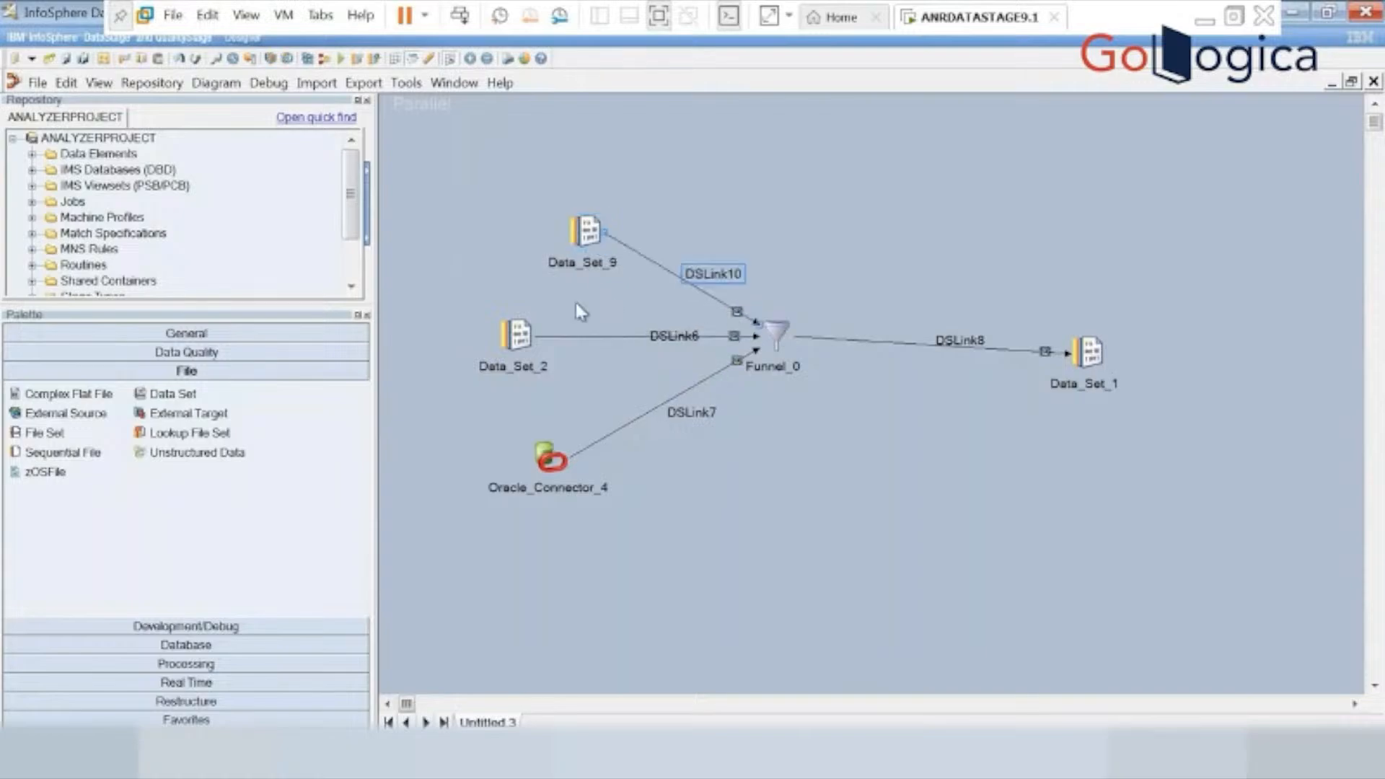
Configure Oracle_Connector_4 with server oracle, the database username and password, and set Generate SQL at runtime to Yes.
left_click(543, 462)
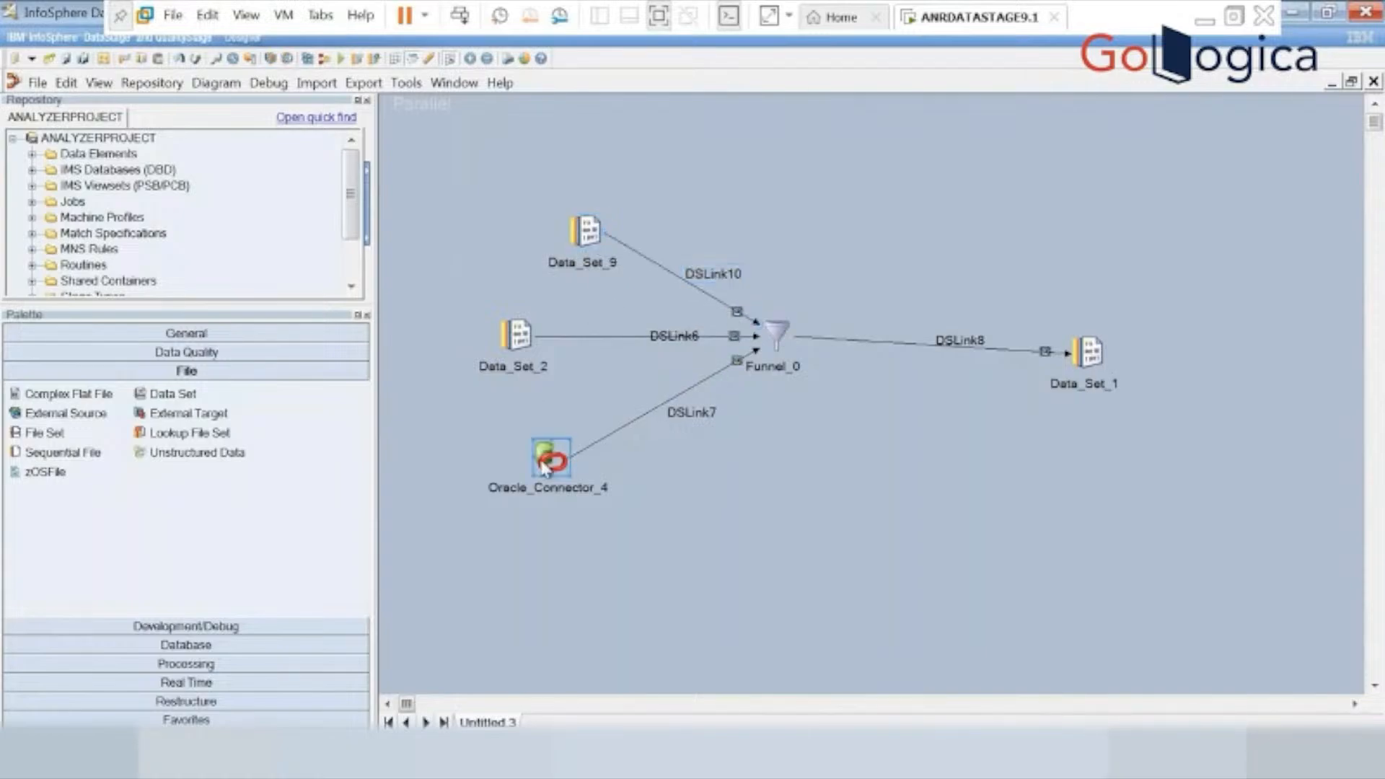
double_click(543, 465)
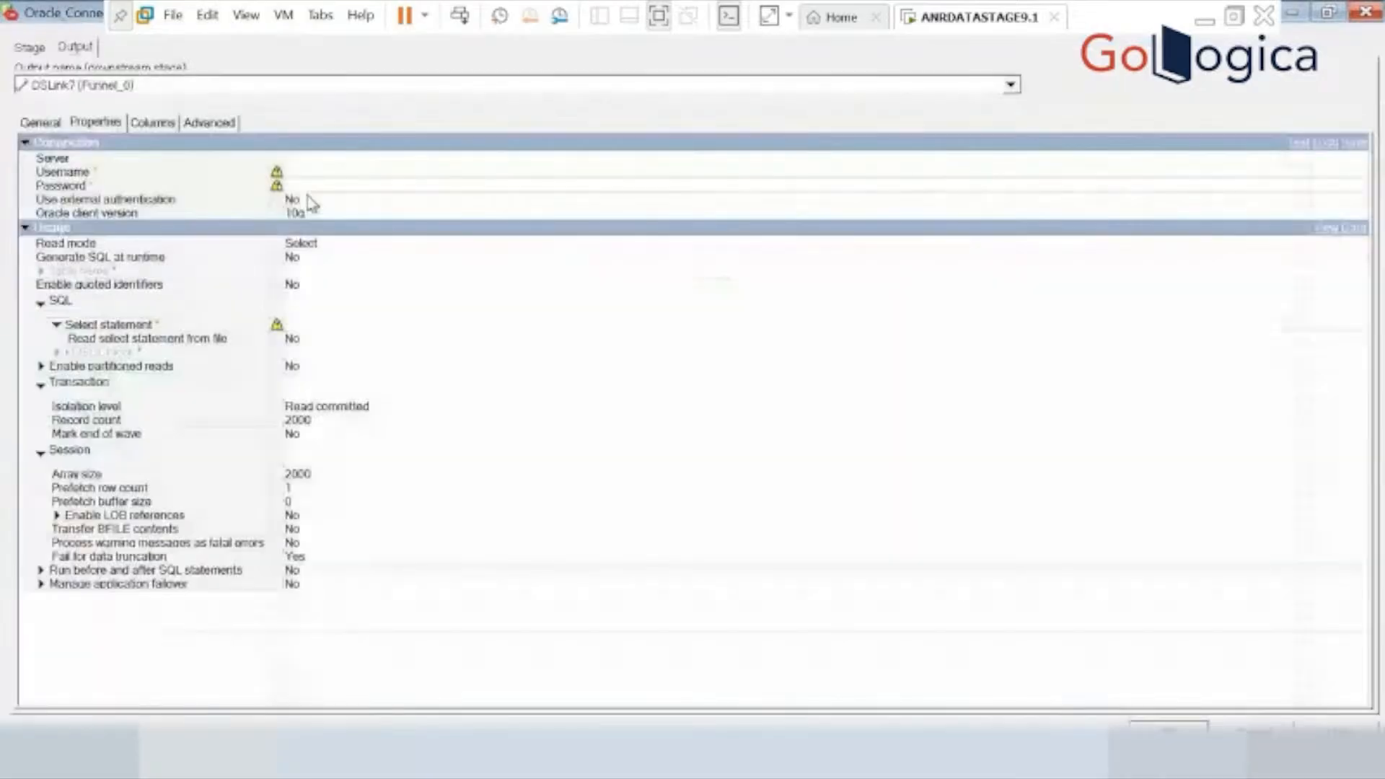
left_click(315, 160)
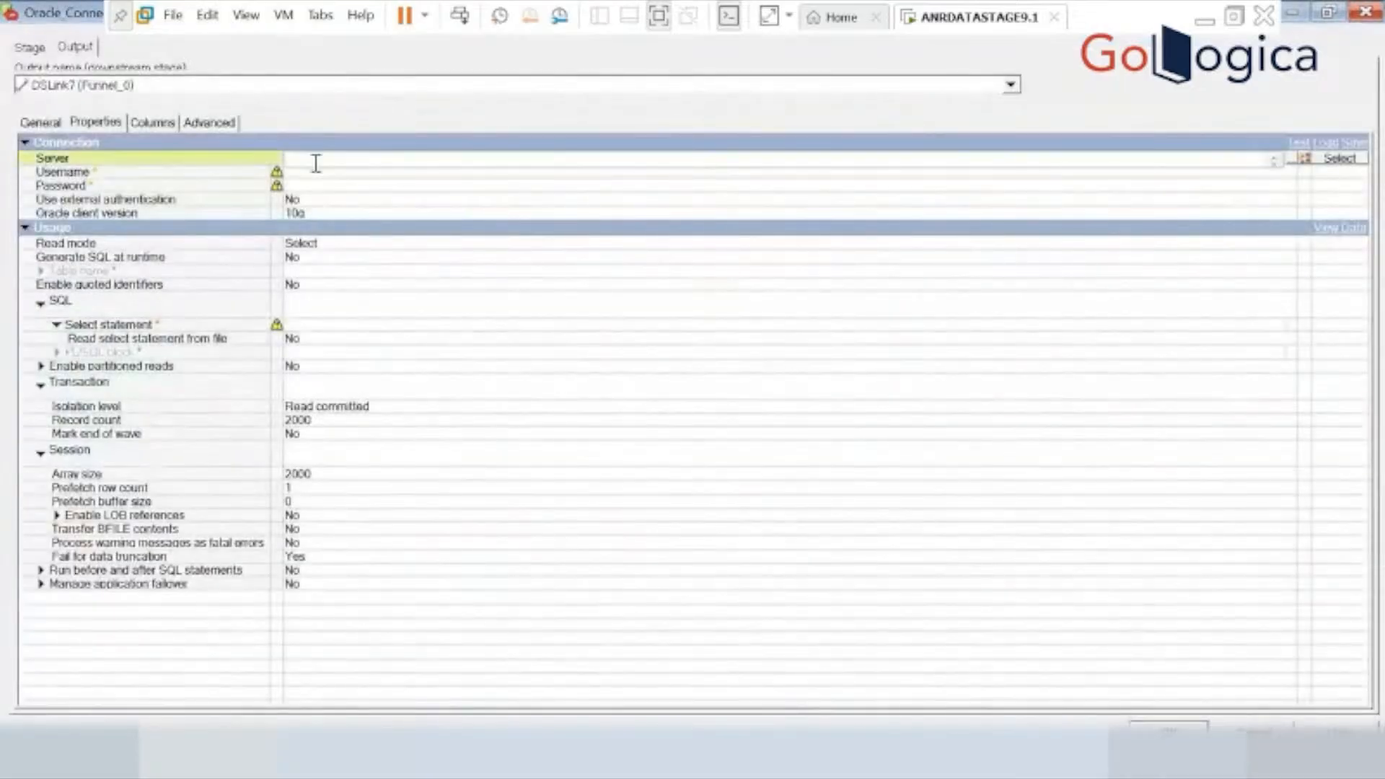
type("oracle")
left_click(331, 174)
type("sc")
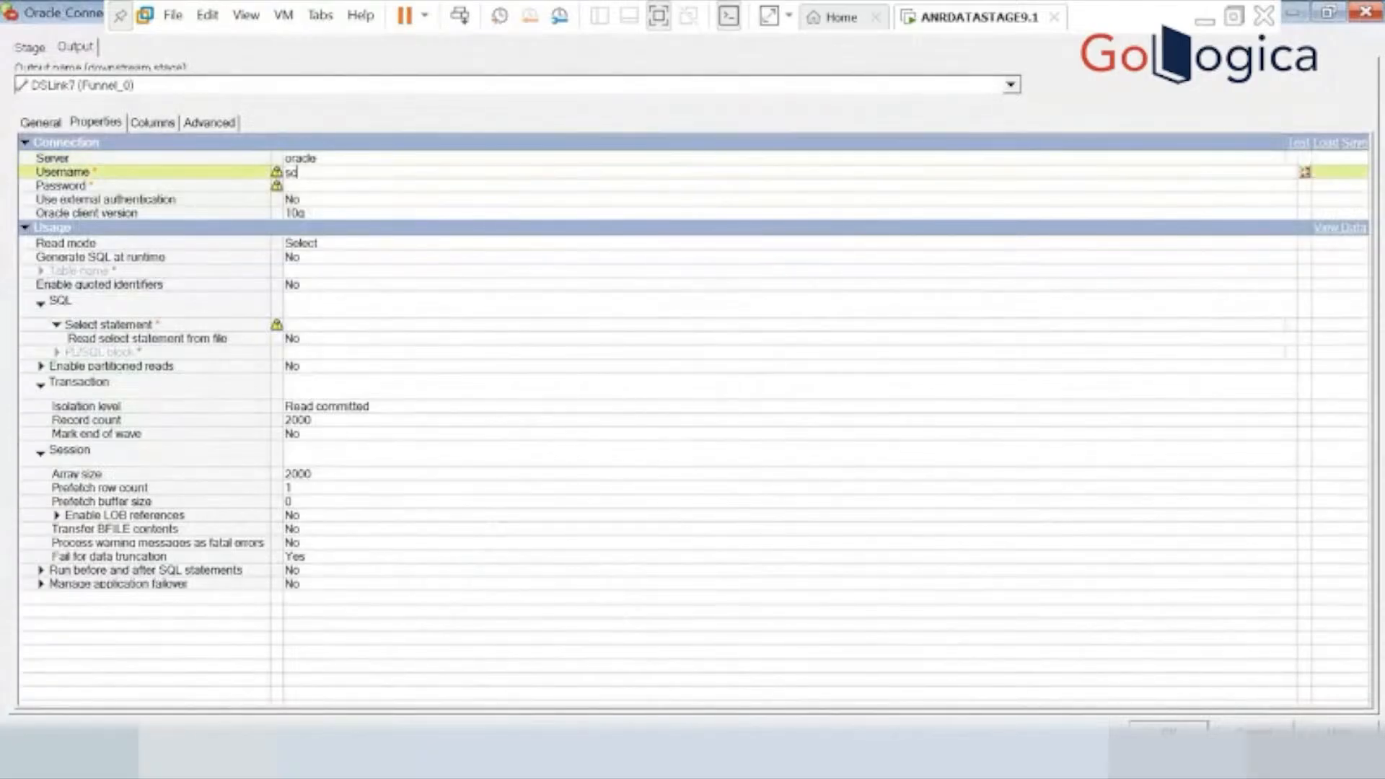
type("ott")
left_click(355, 213)
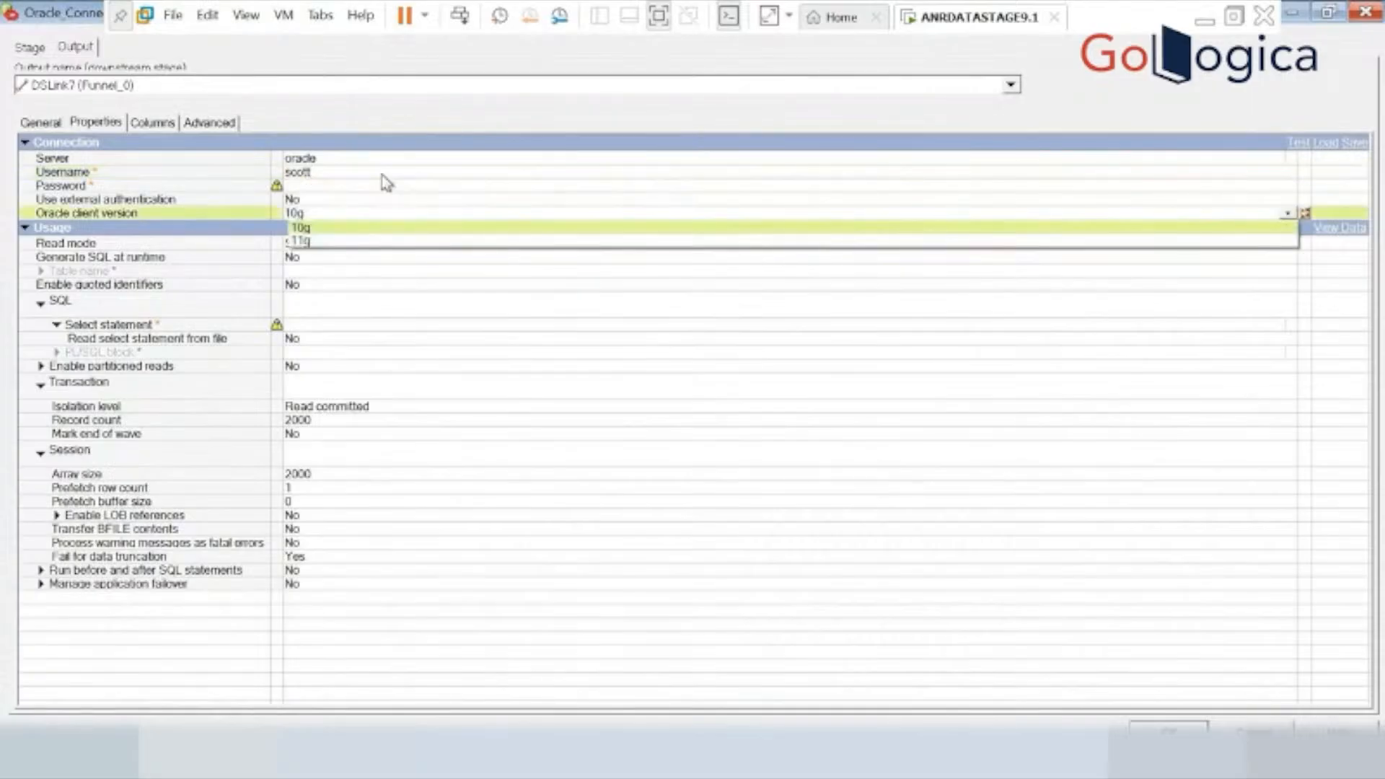
left_click(328, 185)
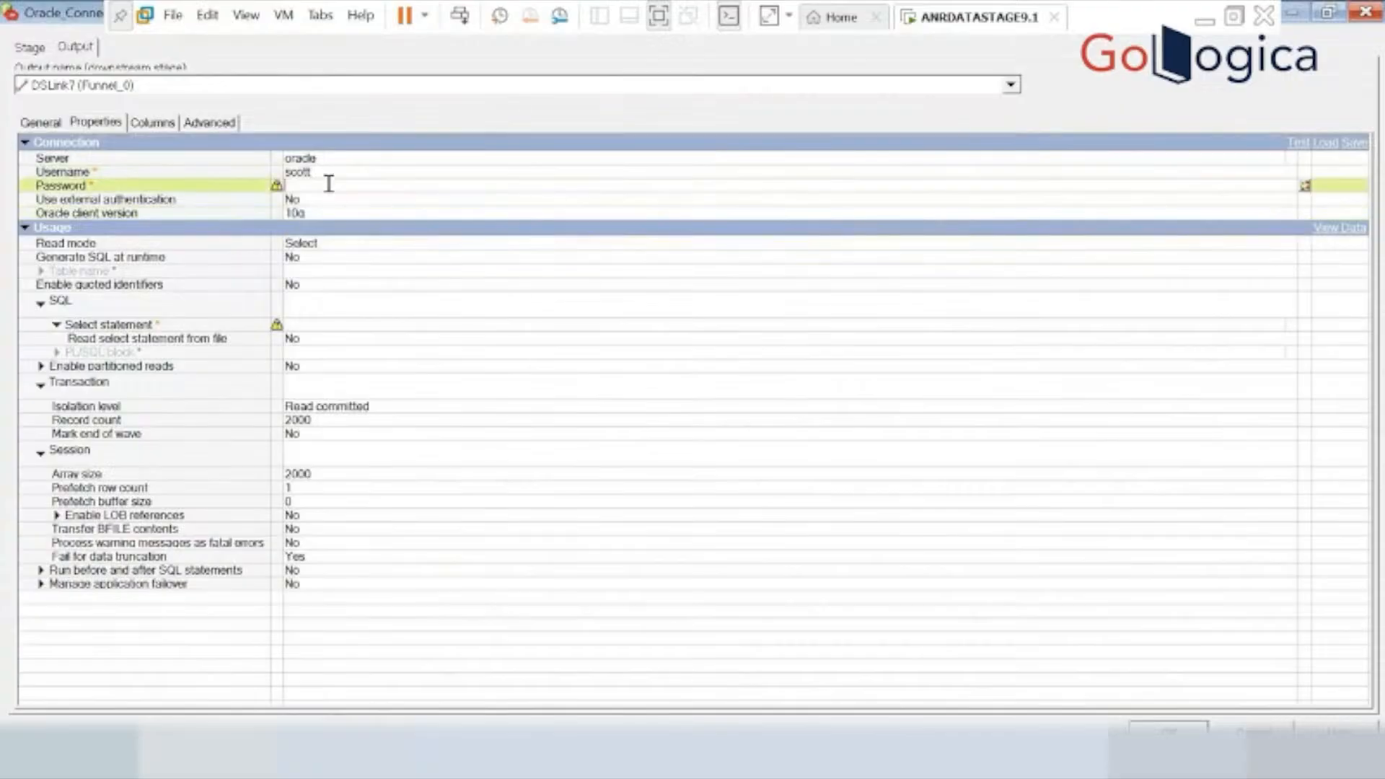
type("tiger")
left_click(343, 264)
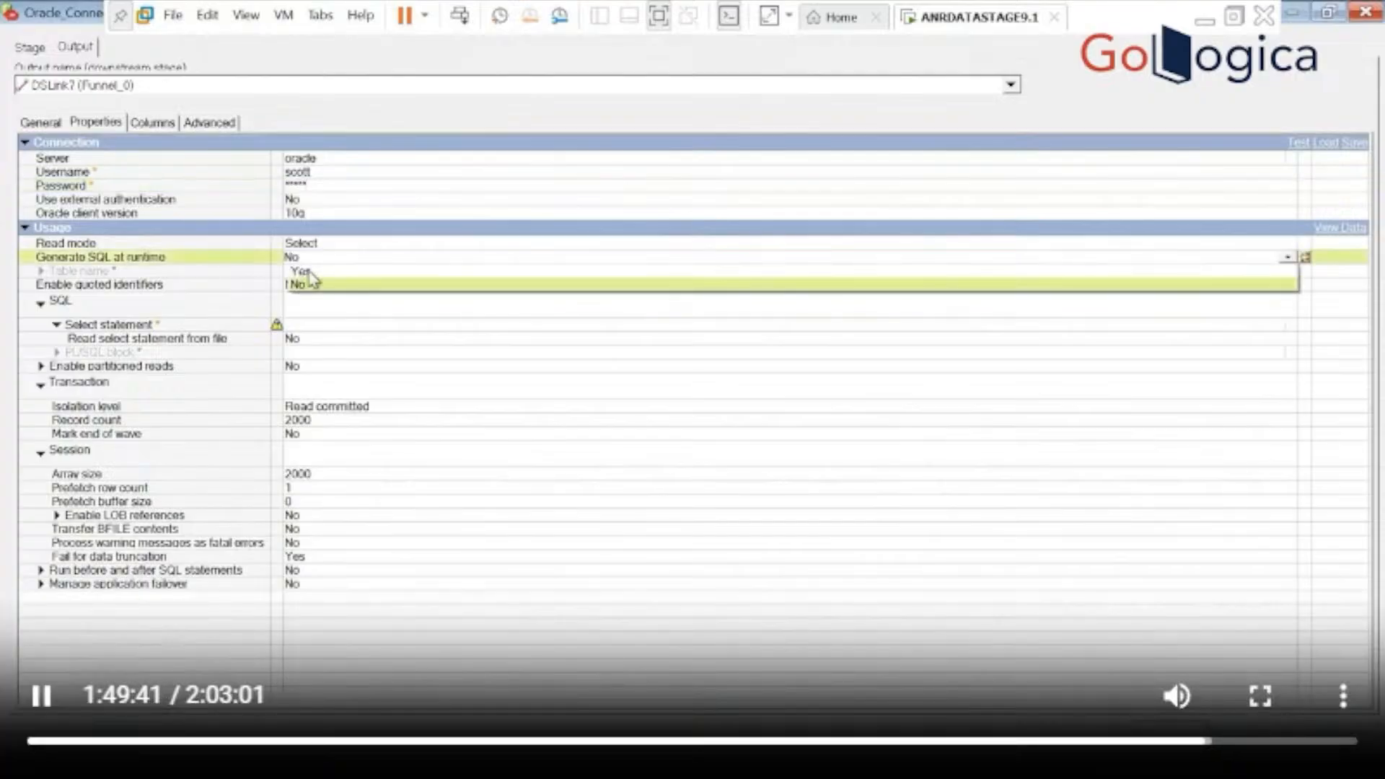
left_click(306, 275)
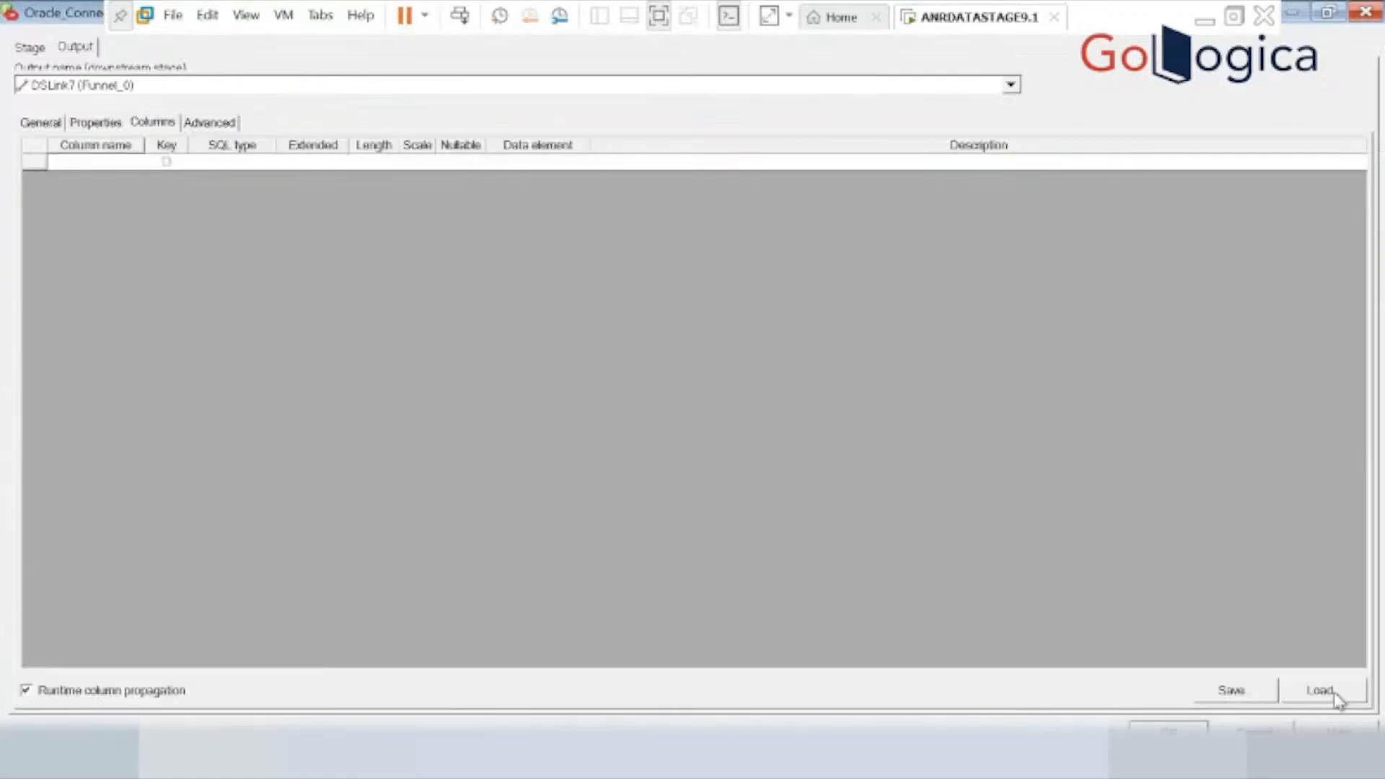
Load all columns of the PlugIn ORAOCI9 table definition SCOTT.EMP into Oracle_Connector_4, converting the data types to match earlier releases.
left_click(1331, 694)
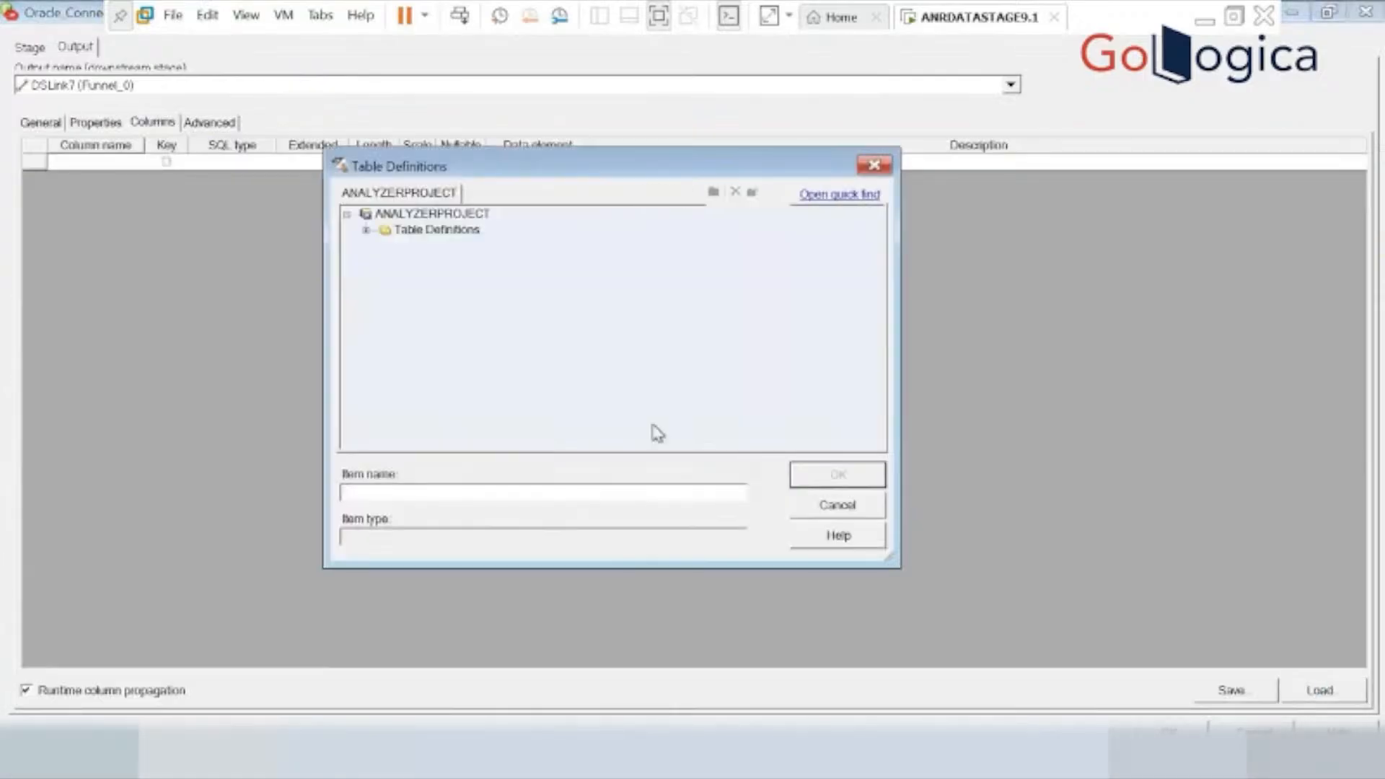
left_click(366, 229)
left_click(386, 294)
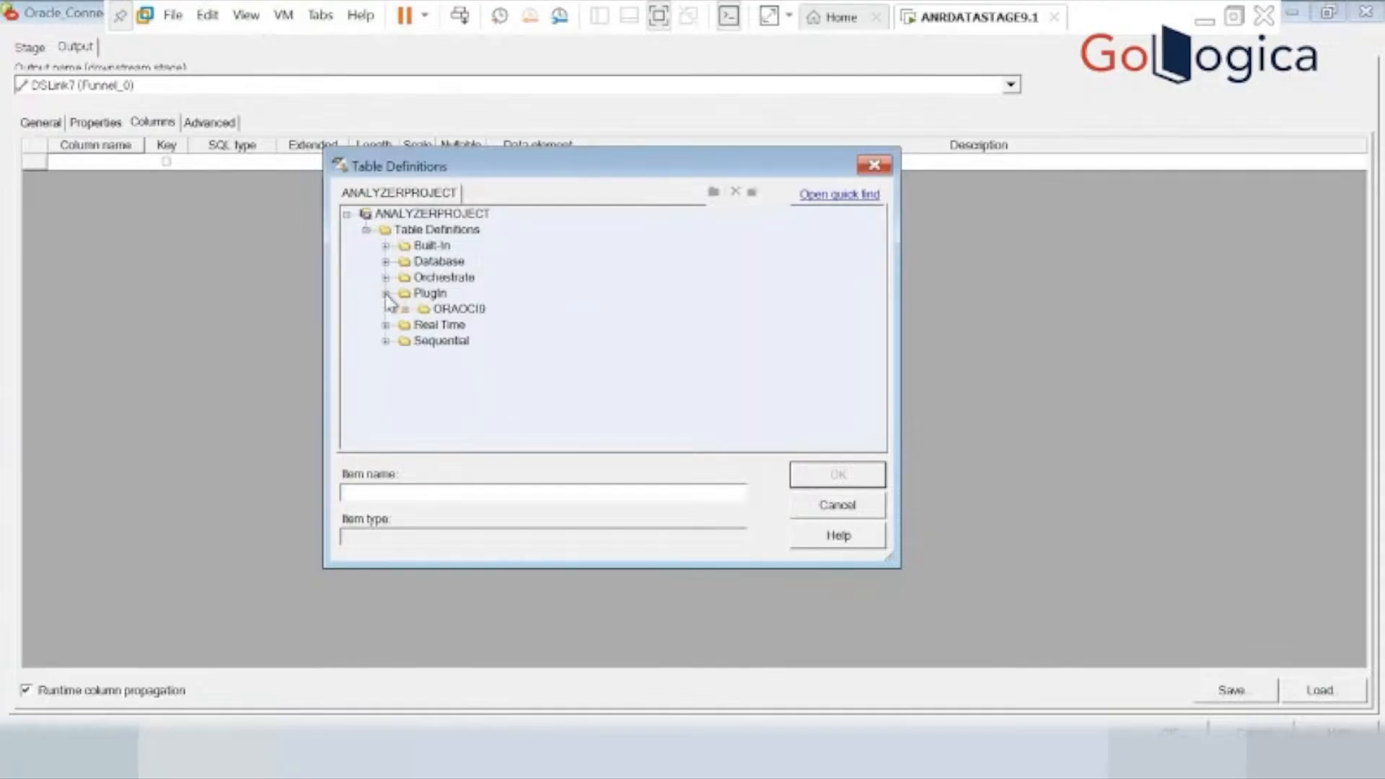
left_click(405, 309)
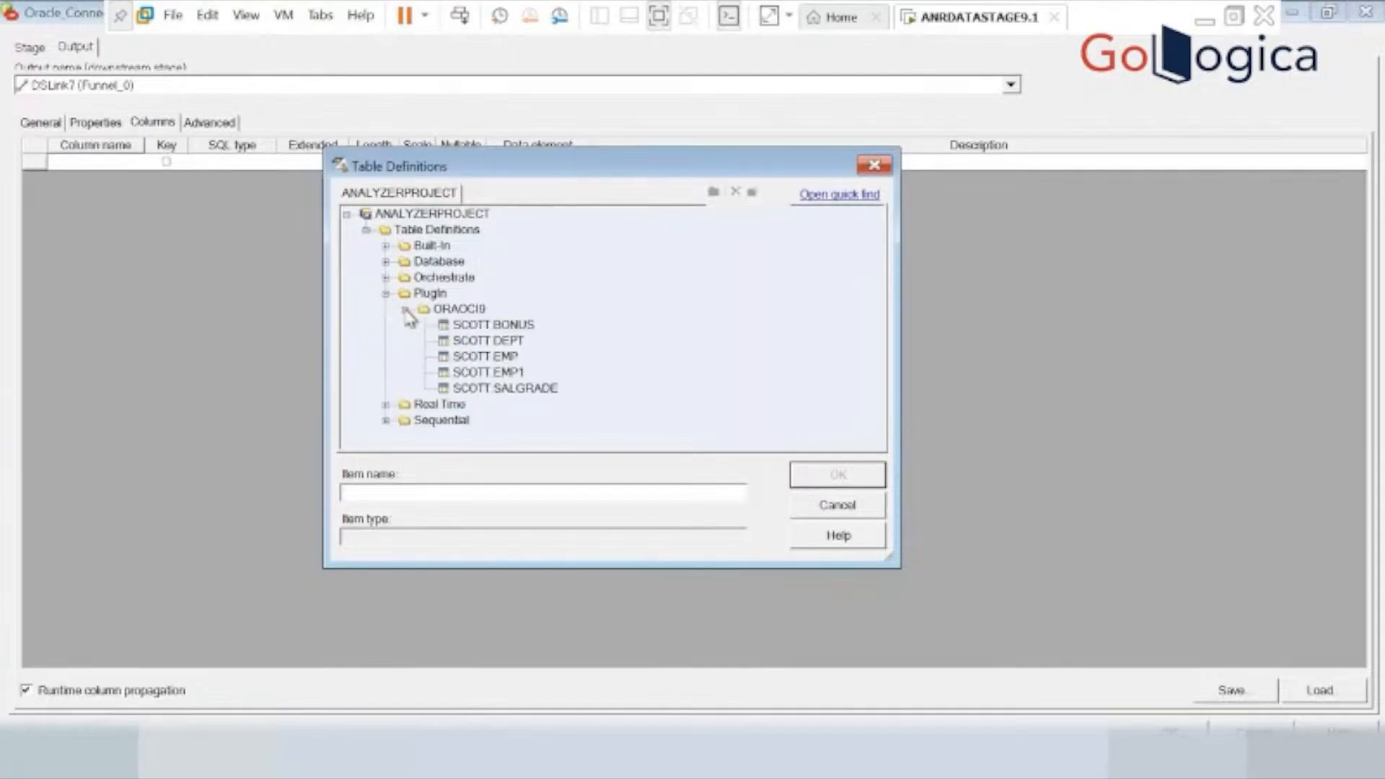
left_click(462, 356)
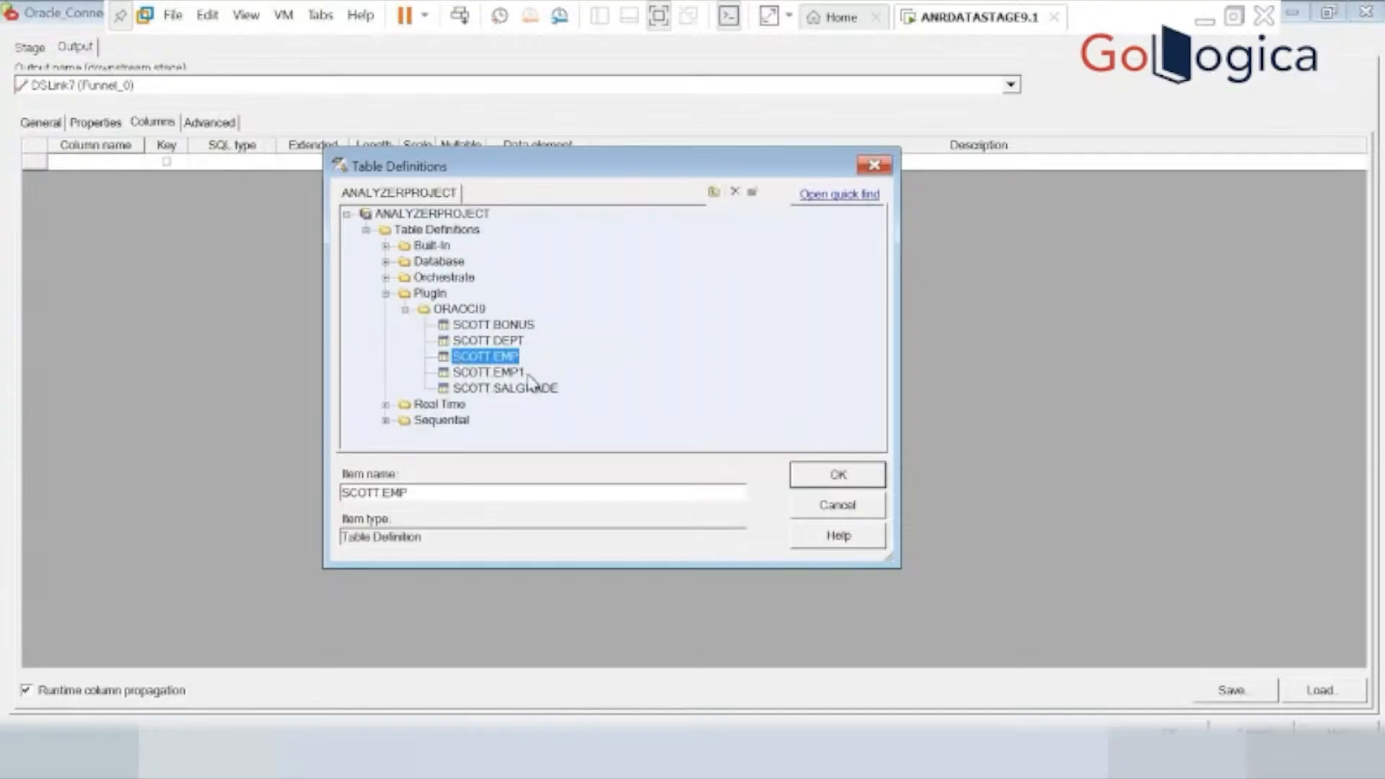
left_click(838, 475)
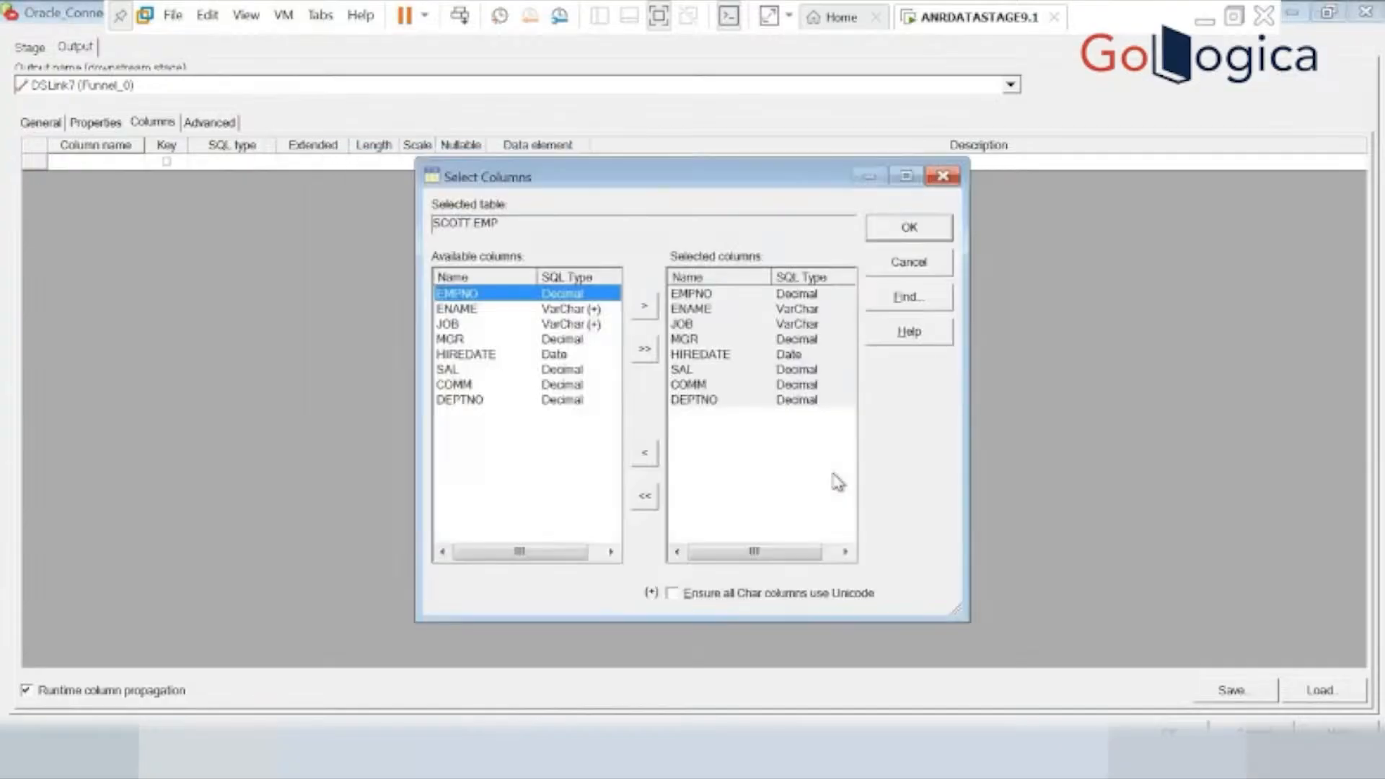
left_click(922, 235)
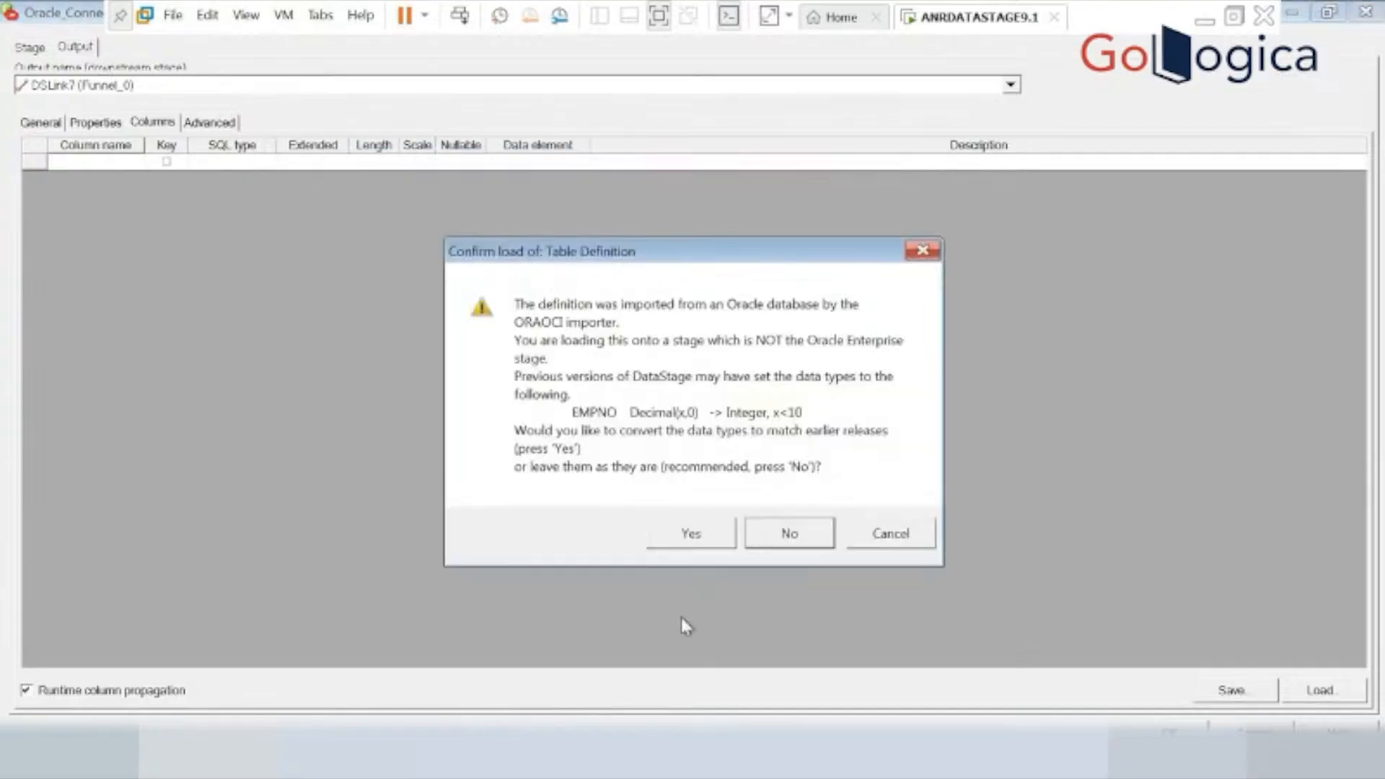
left_click(722, 537)
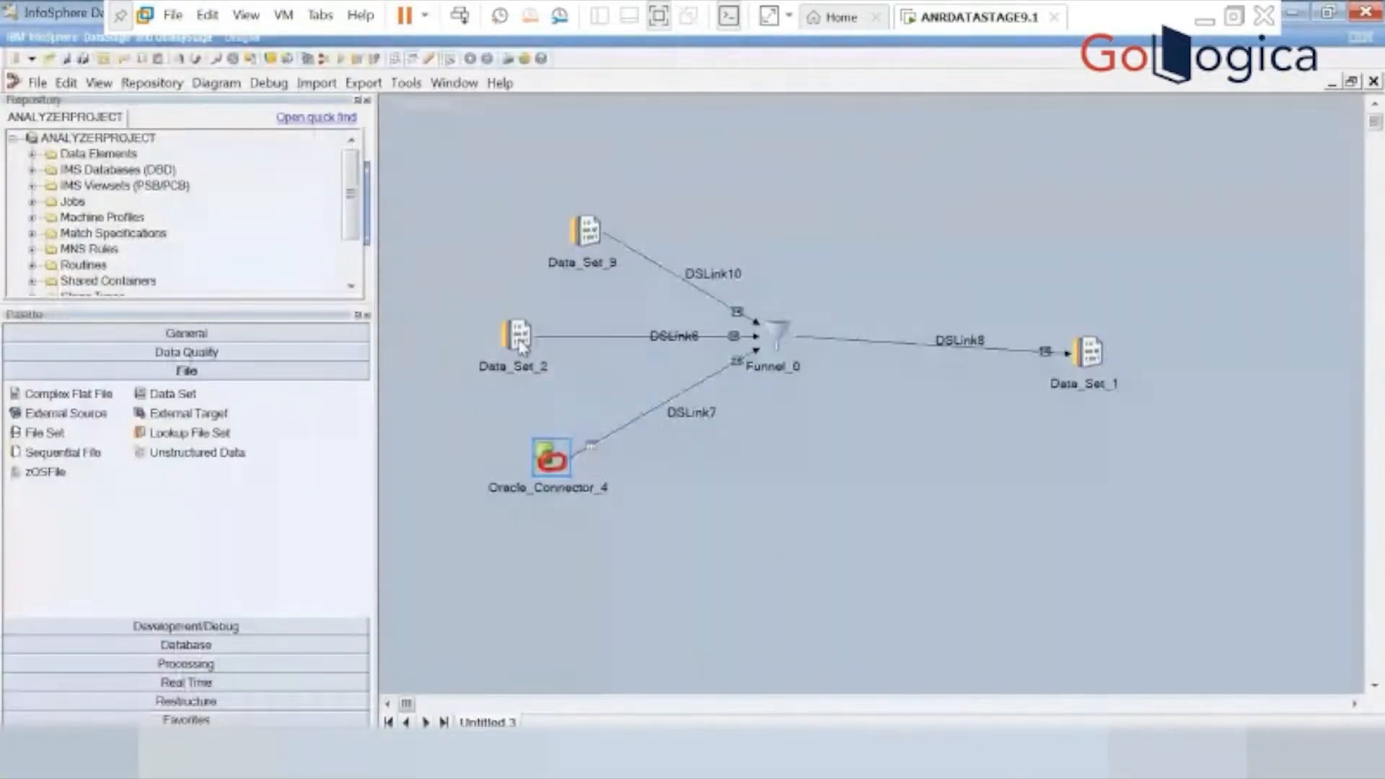
Set the source file of Data_Set_2 to C:\sc1.ds by browsing the server, and save the stage.
double_click(521, 346)
left_click(90, 167)
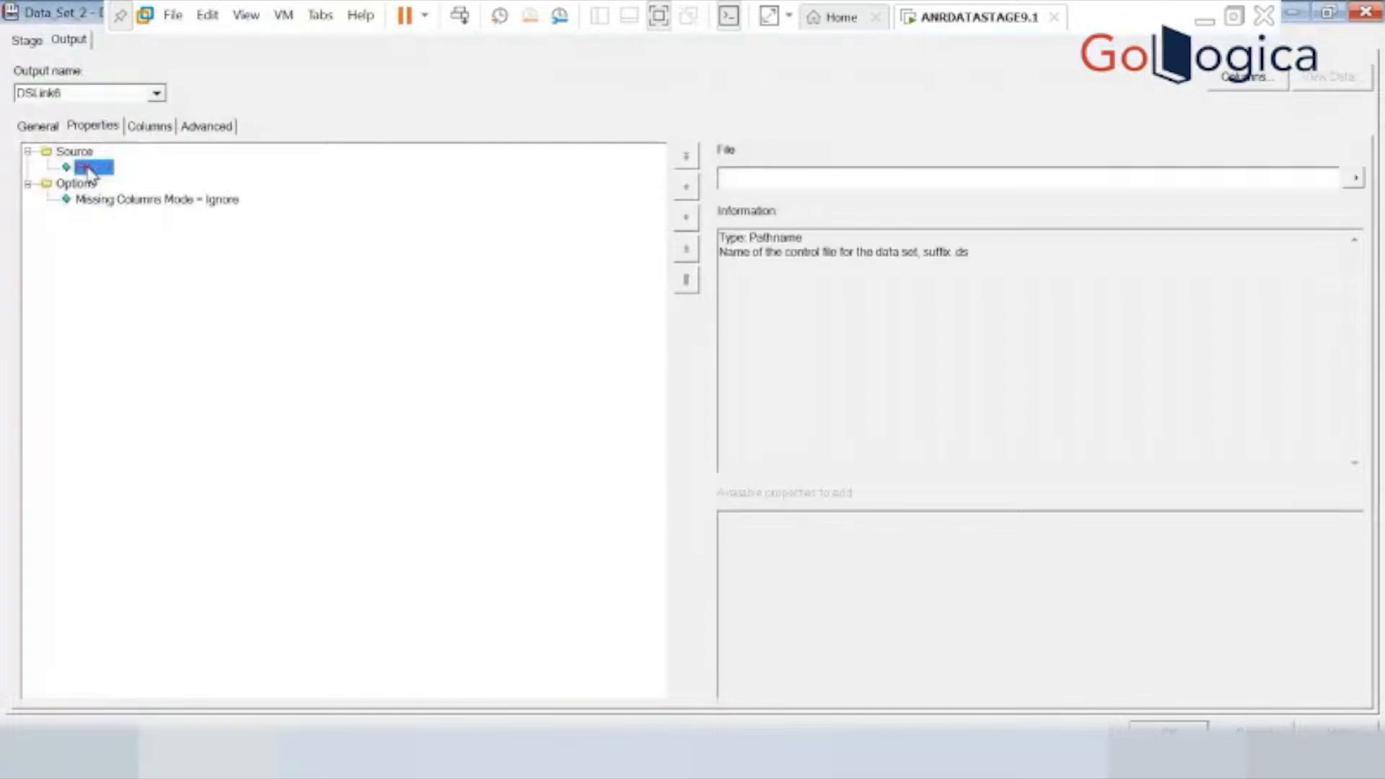
left_click(1355, 179)
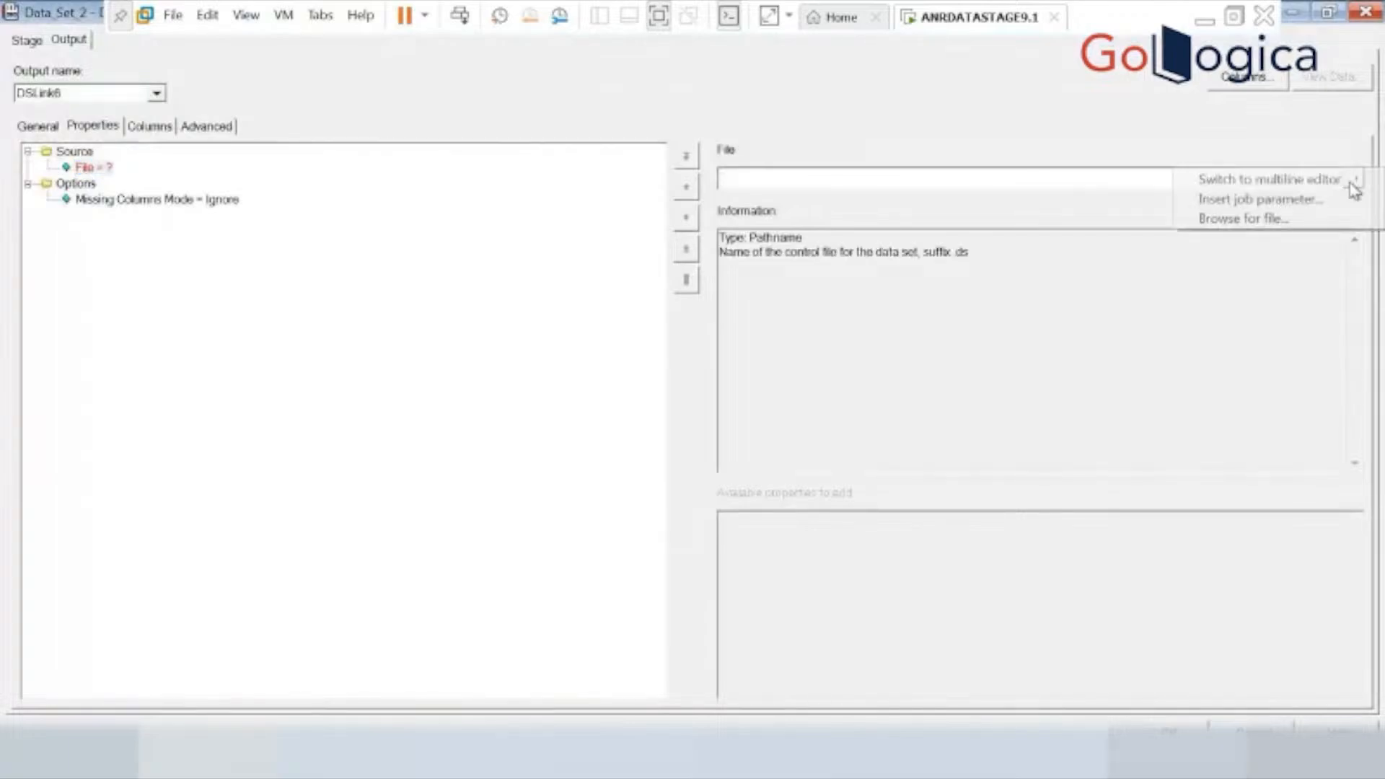
left_click(1235, 218)
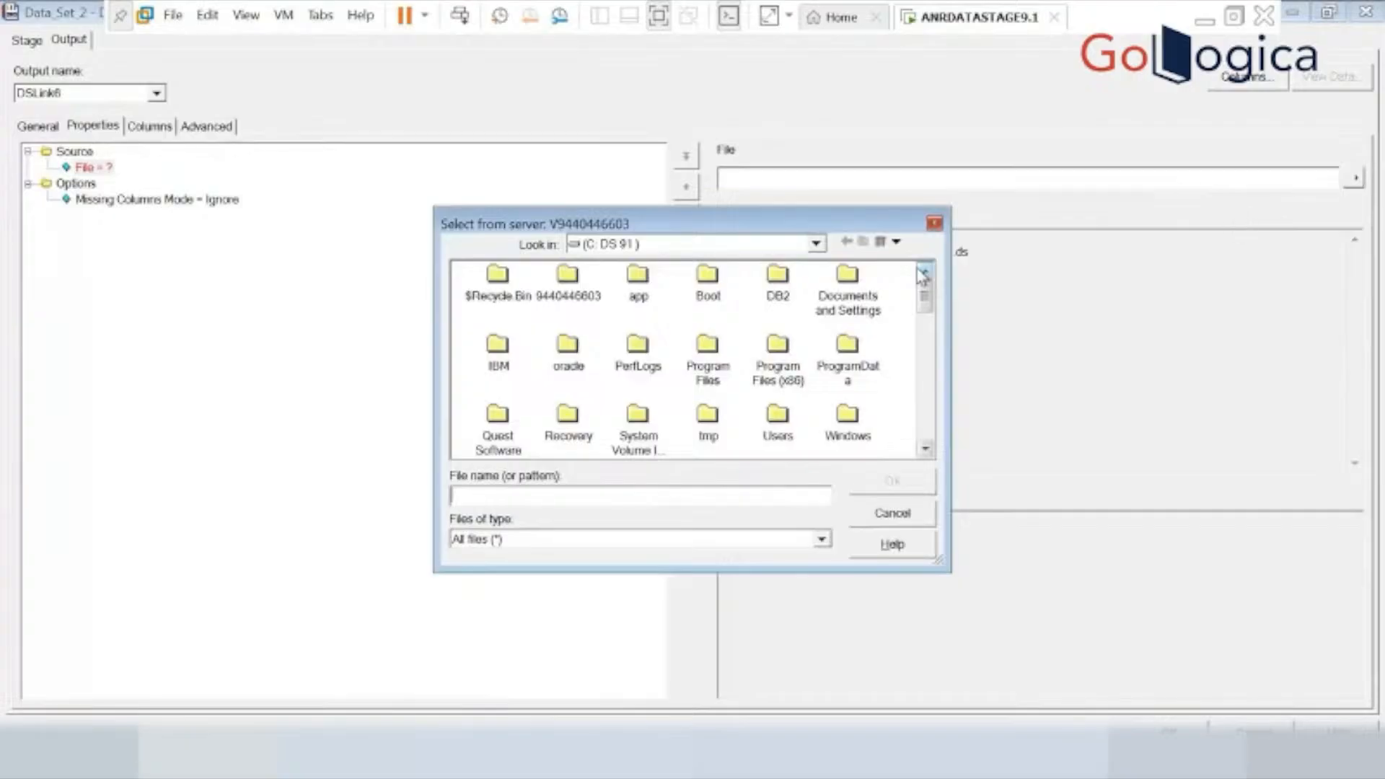
left_click(925, 449)
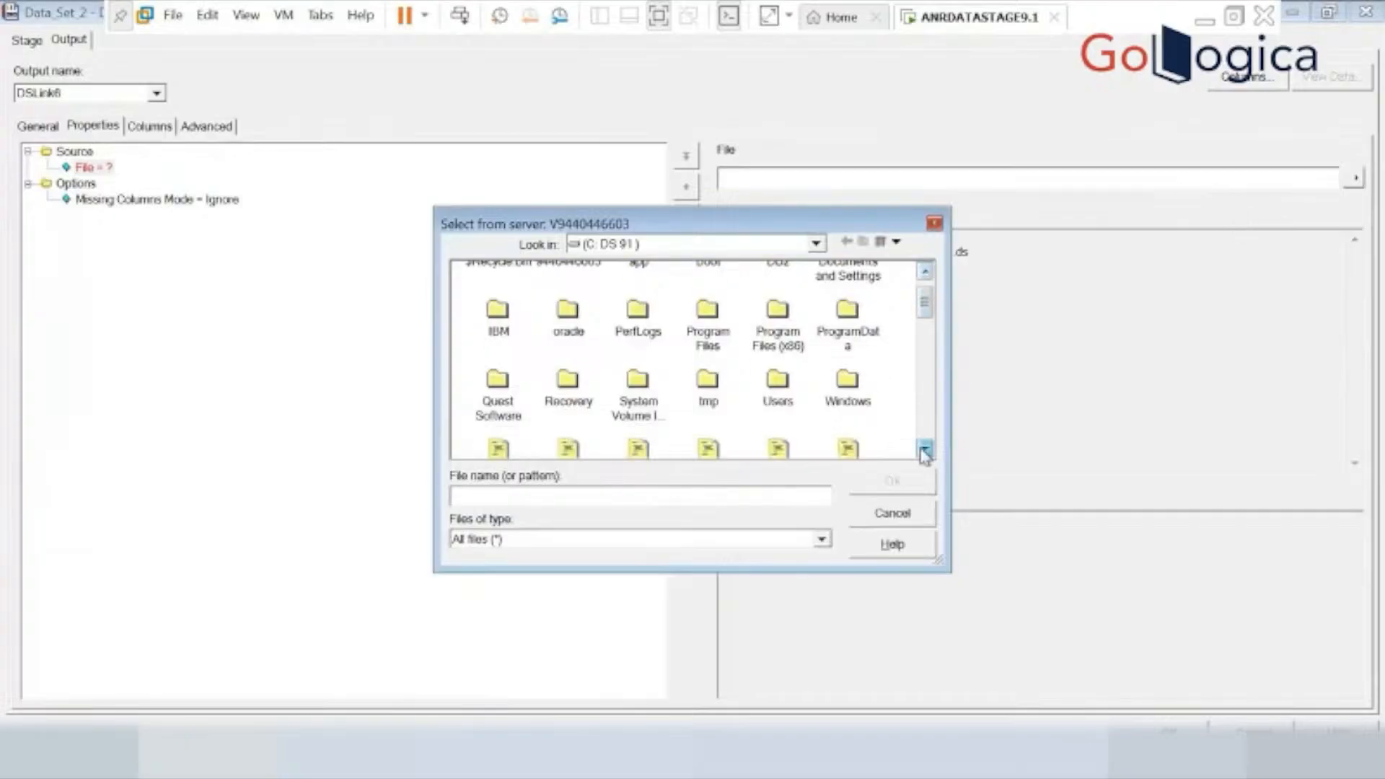
left_click(924, 451)
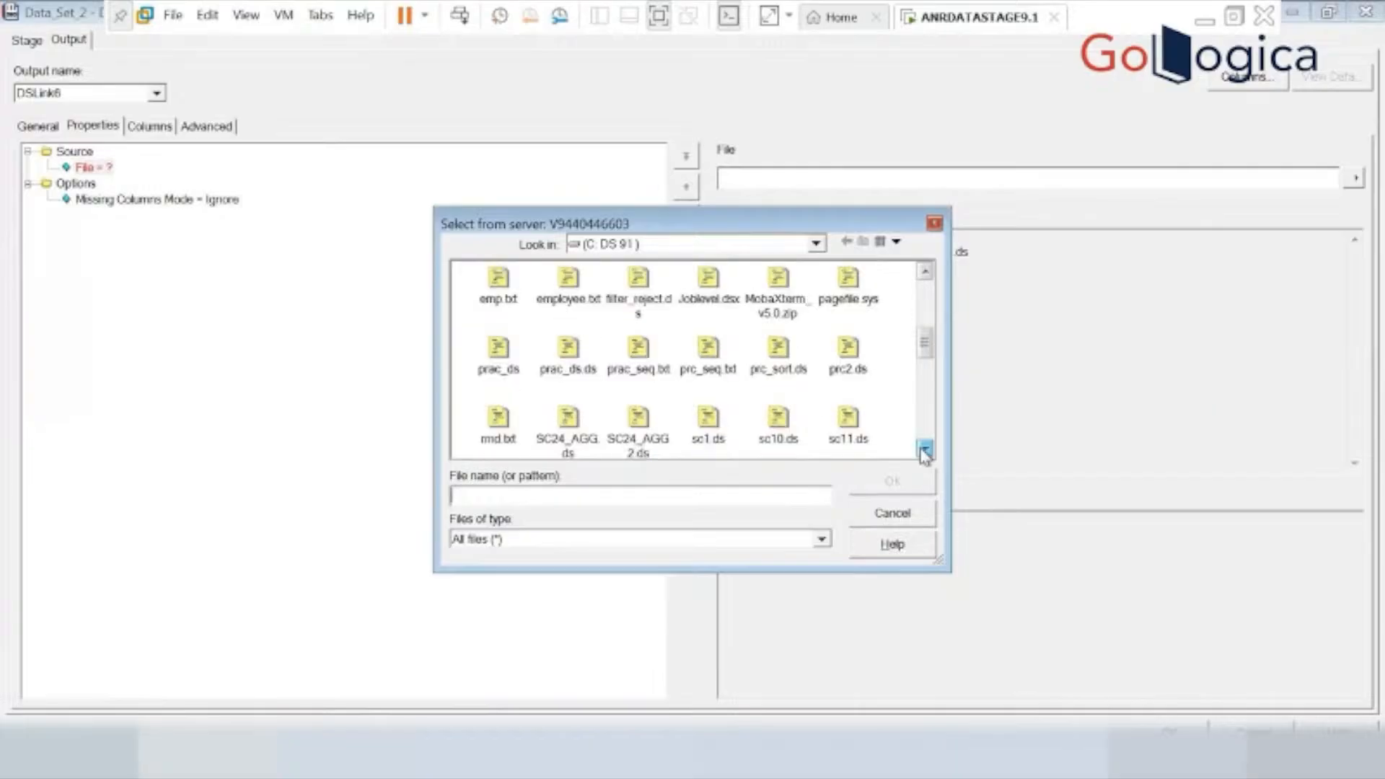
left_click(924, 452)
left_click(717, 387)
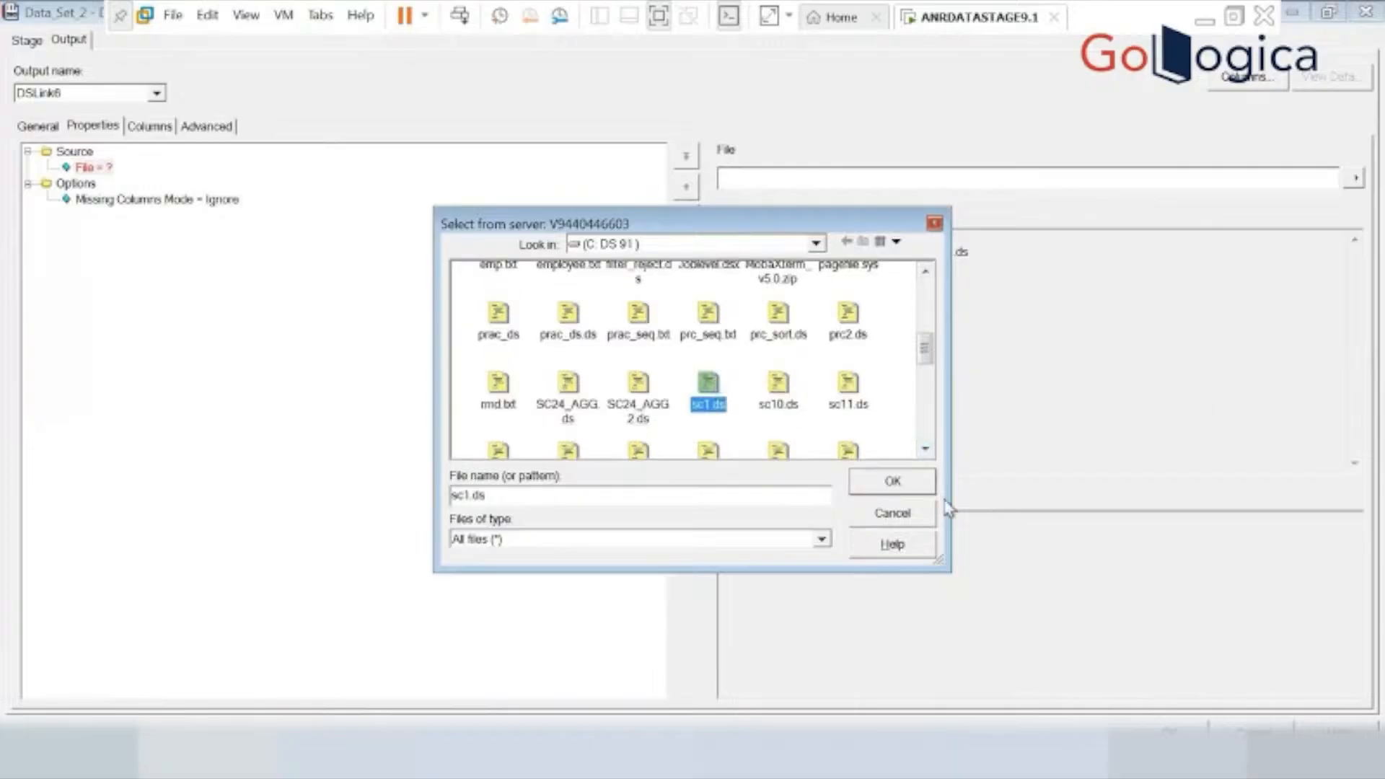
left_click(894, 493)
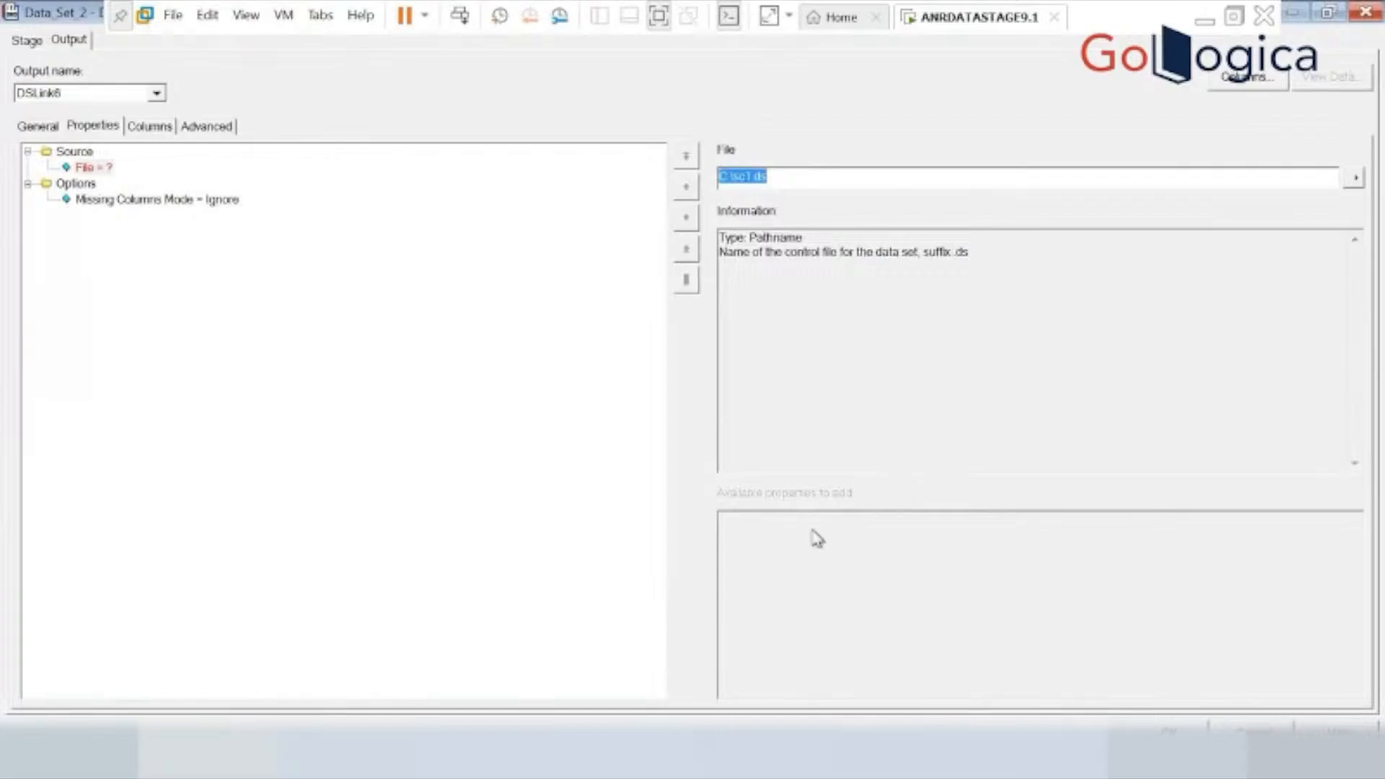
left_click(1168, 730)
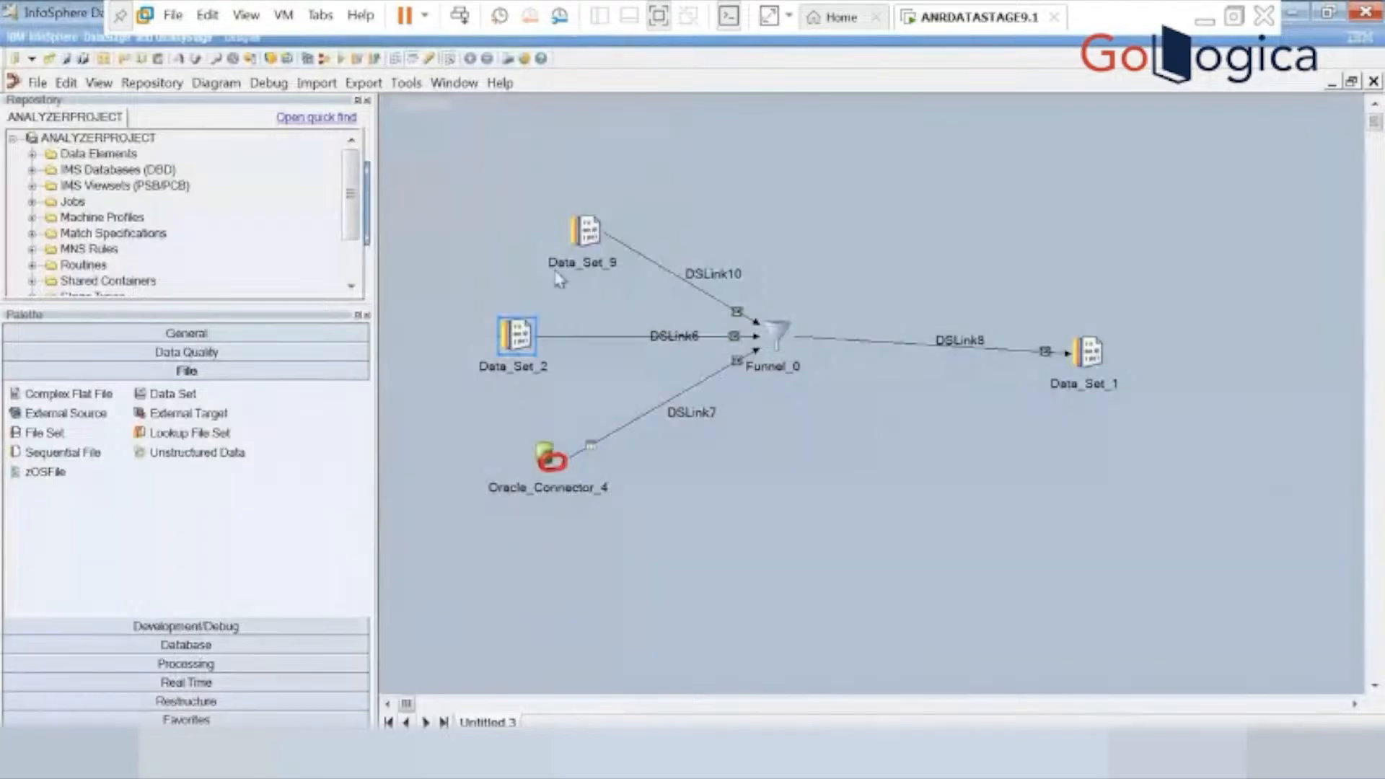
Set the source file of Data_Set_9 to C:\sc11.ds by browsing the server, and save the stage.
double_click(581, 241)
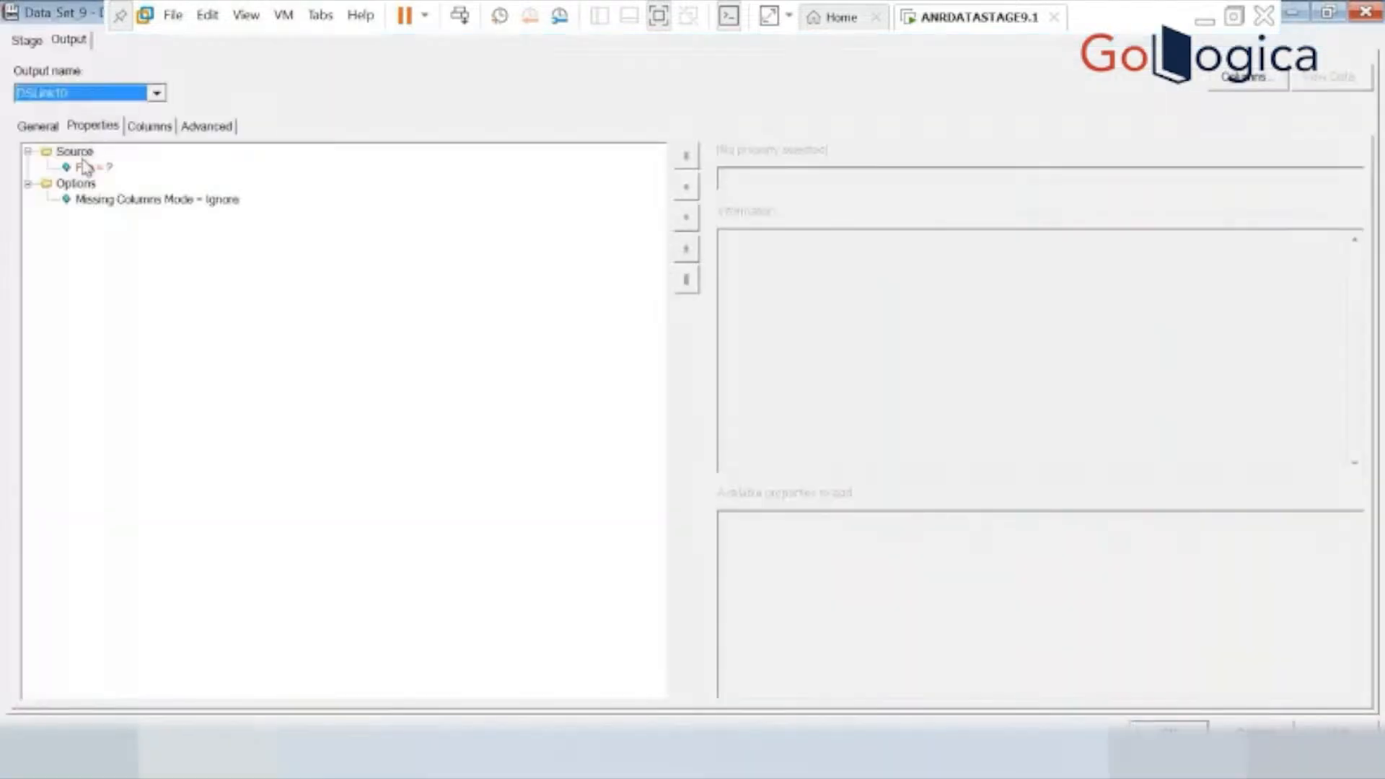
left_click(88, 167)
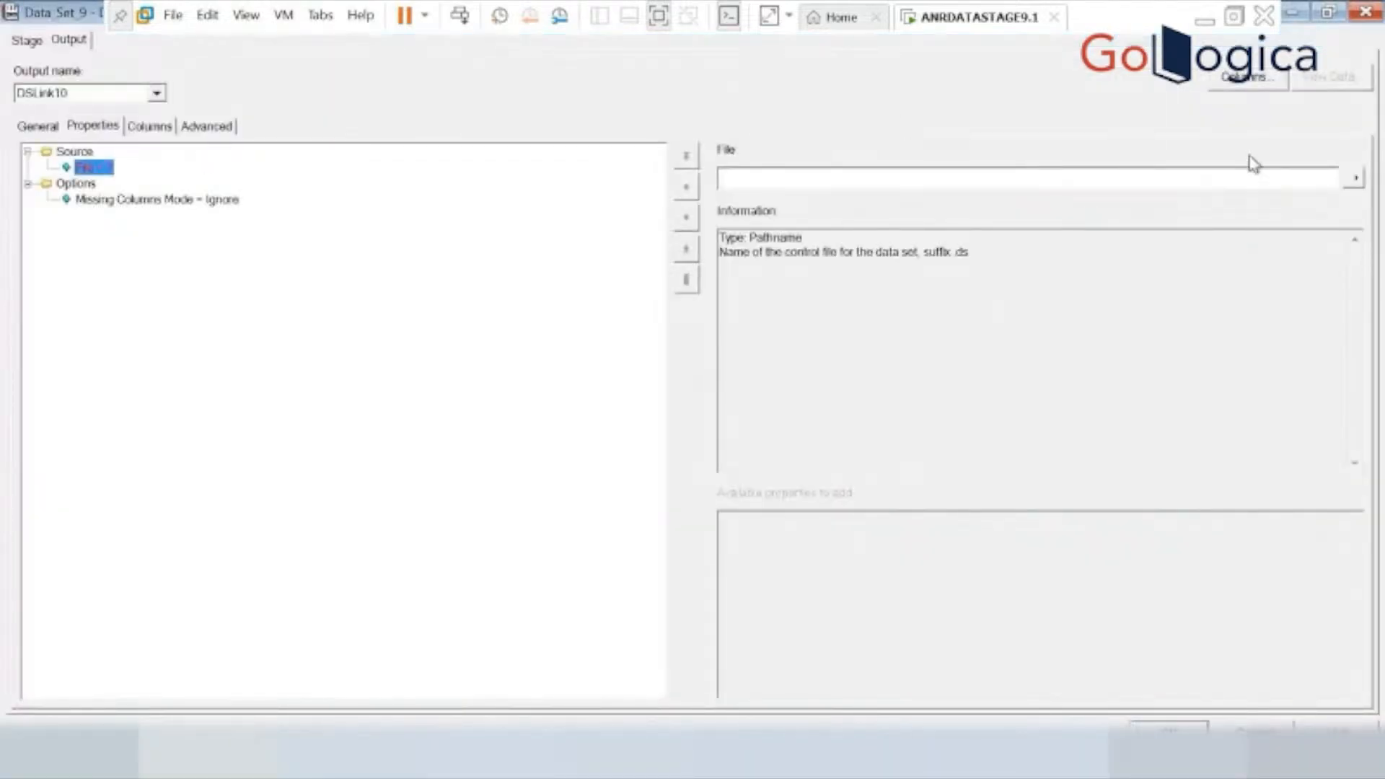
left_click(1354, 179)
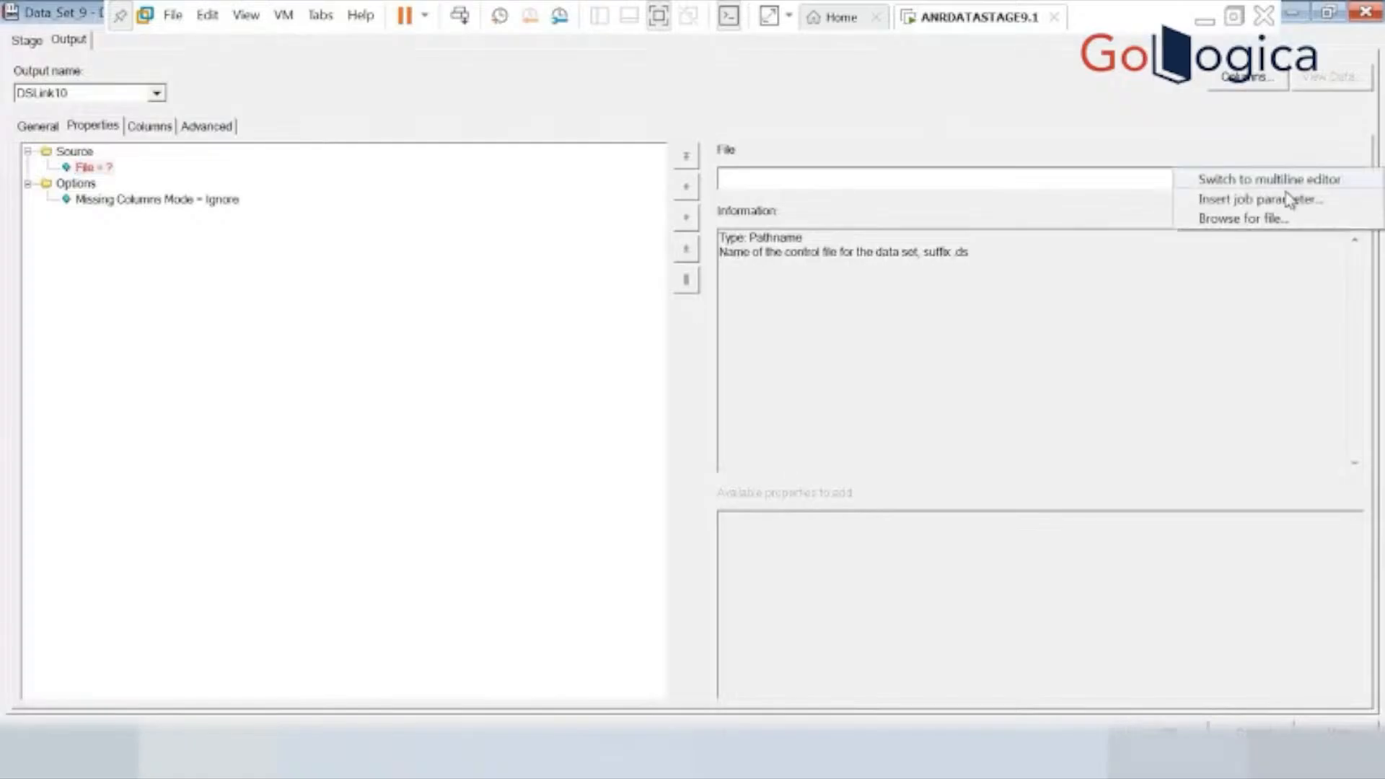
left_click(1234, 220)
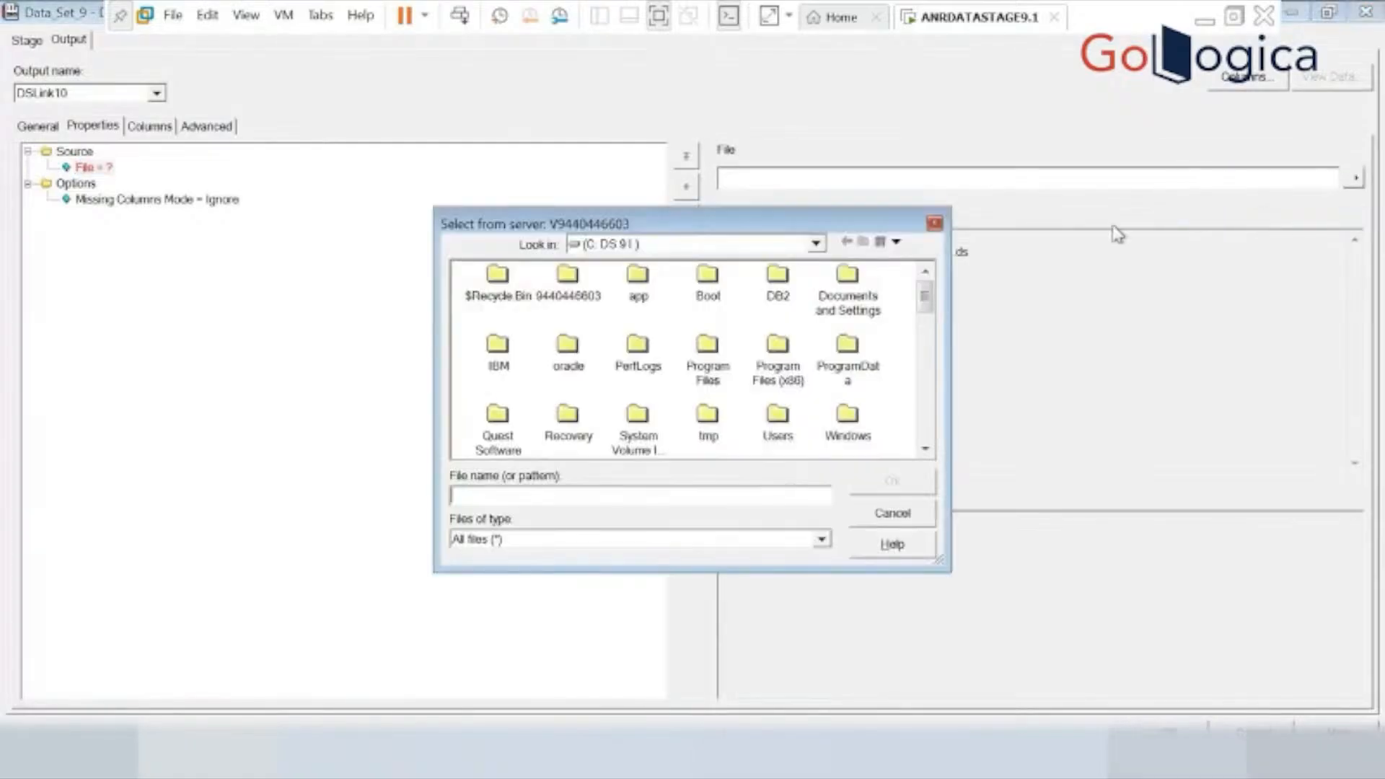
left_click(925, 451)
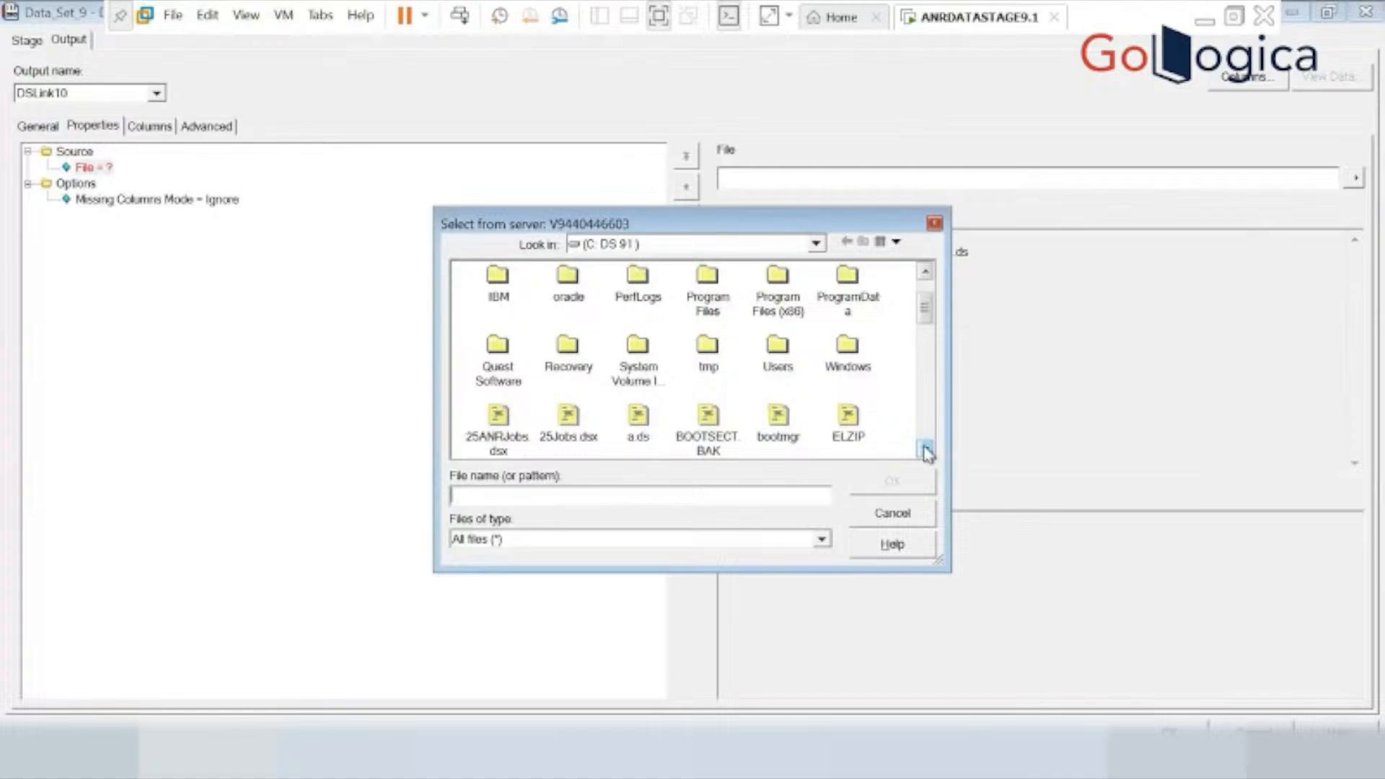
left_click(925, 452)
left_click(925, 451)
left_click(925, 452)
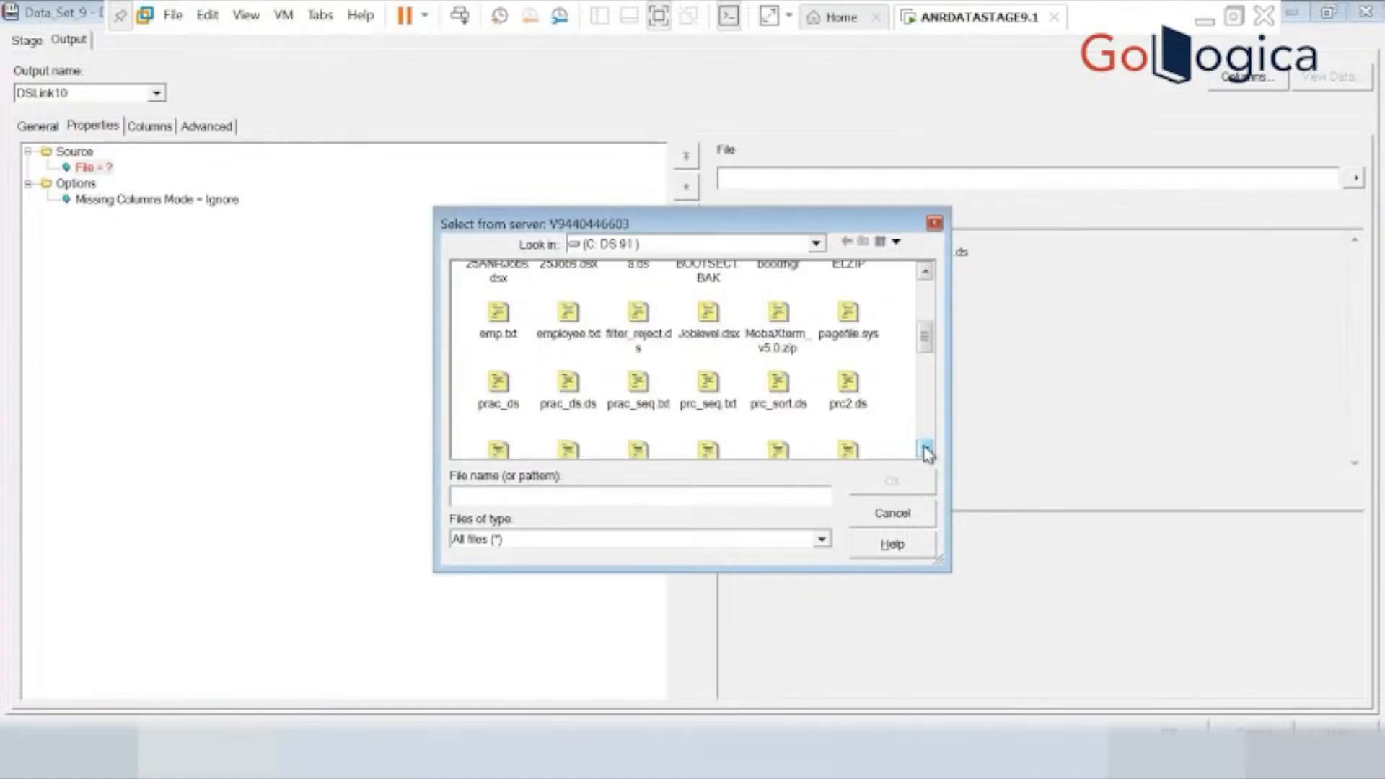
left_click(925, 451)
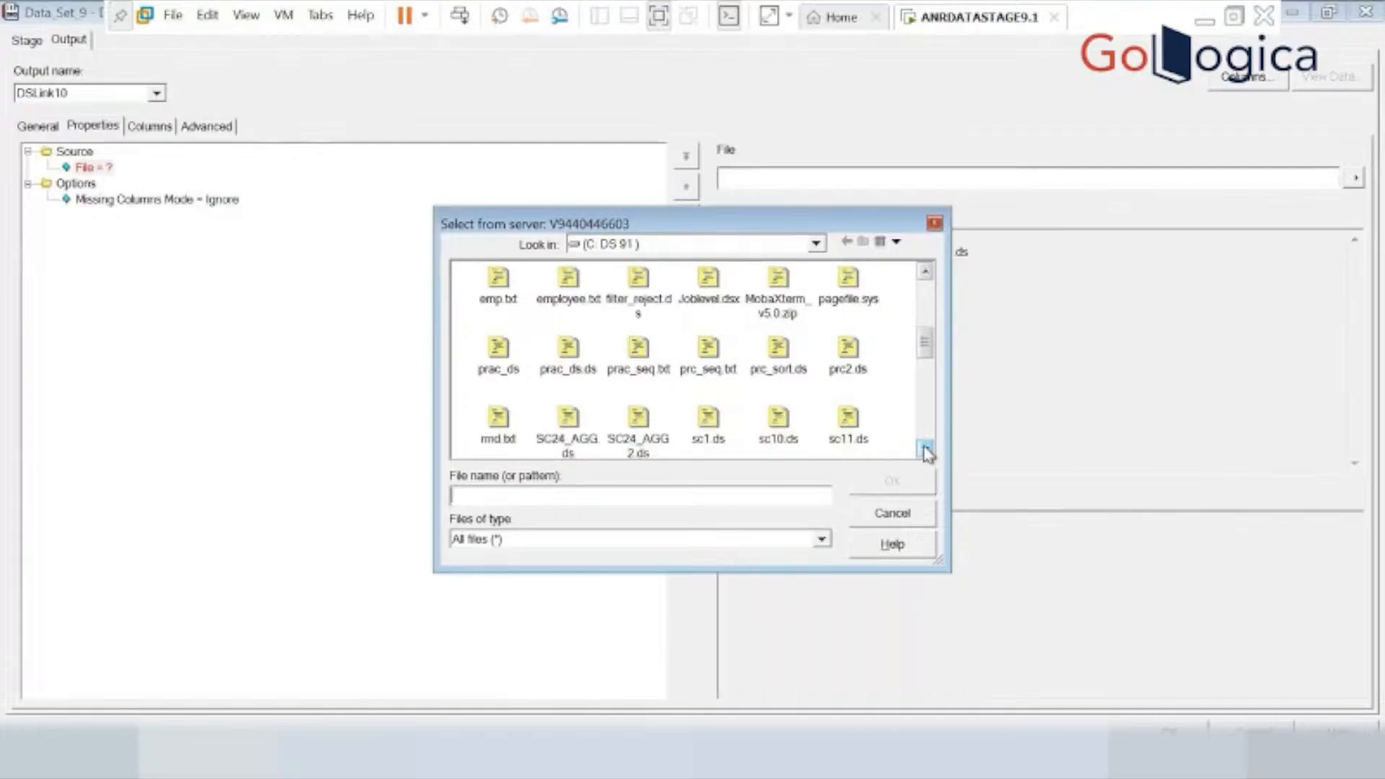
left_click(926, 452)
left_click(926, 452)
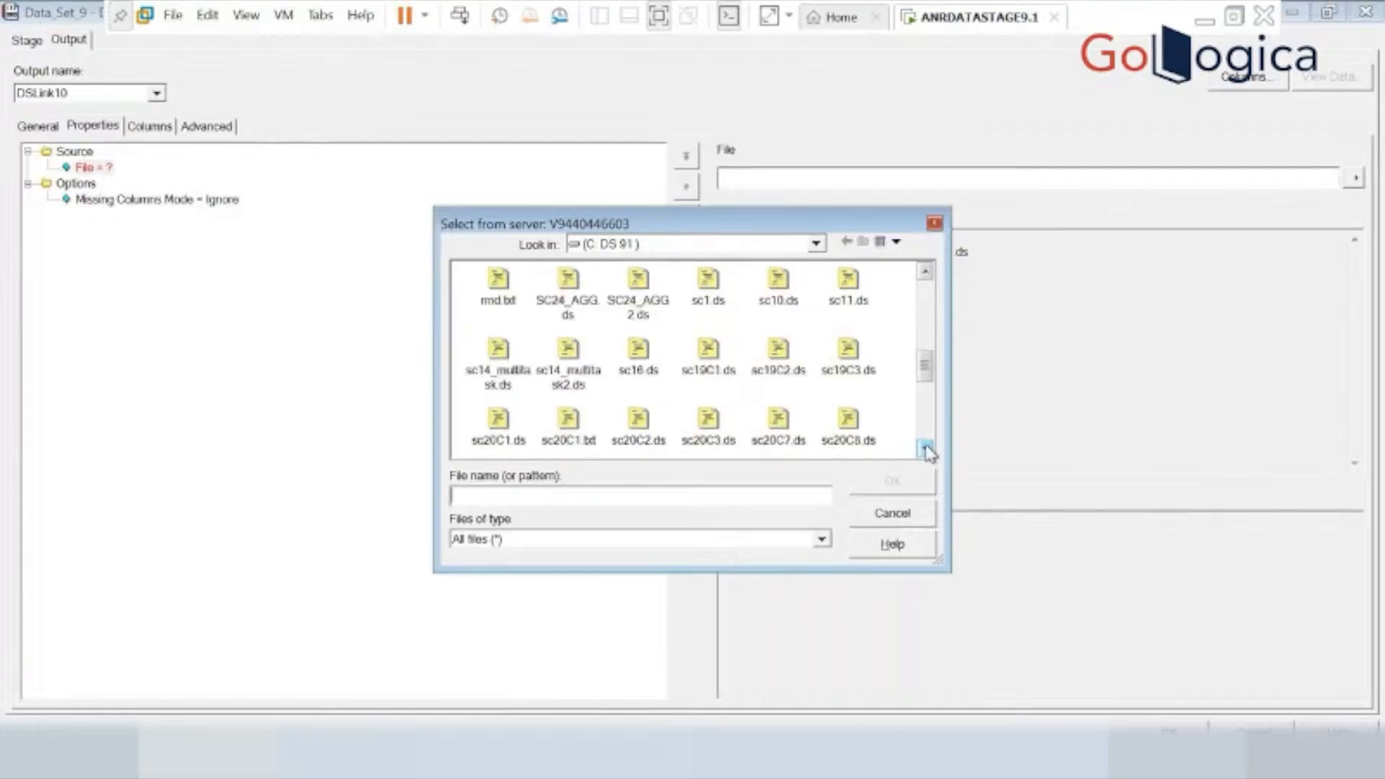
left_click(849, 283)
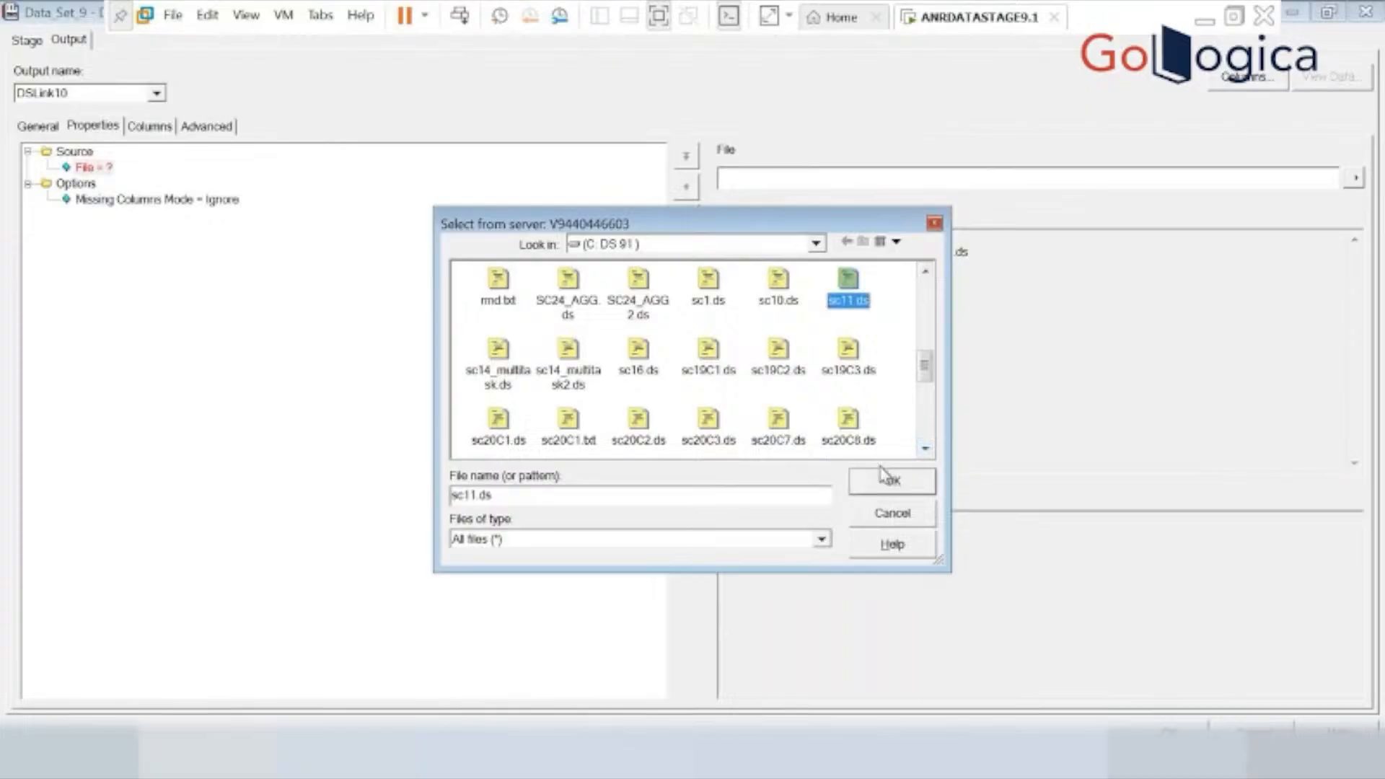
left_click(882, 478)
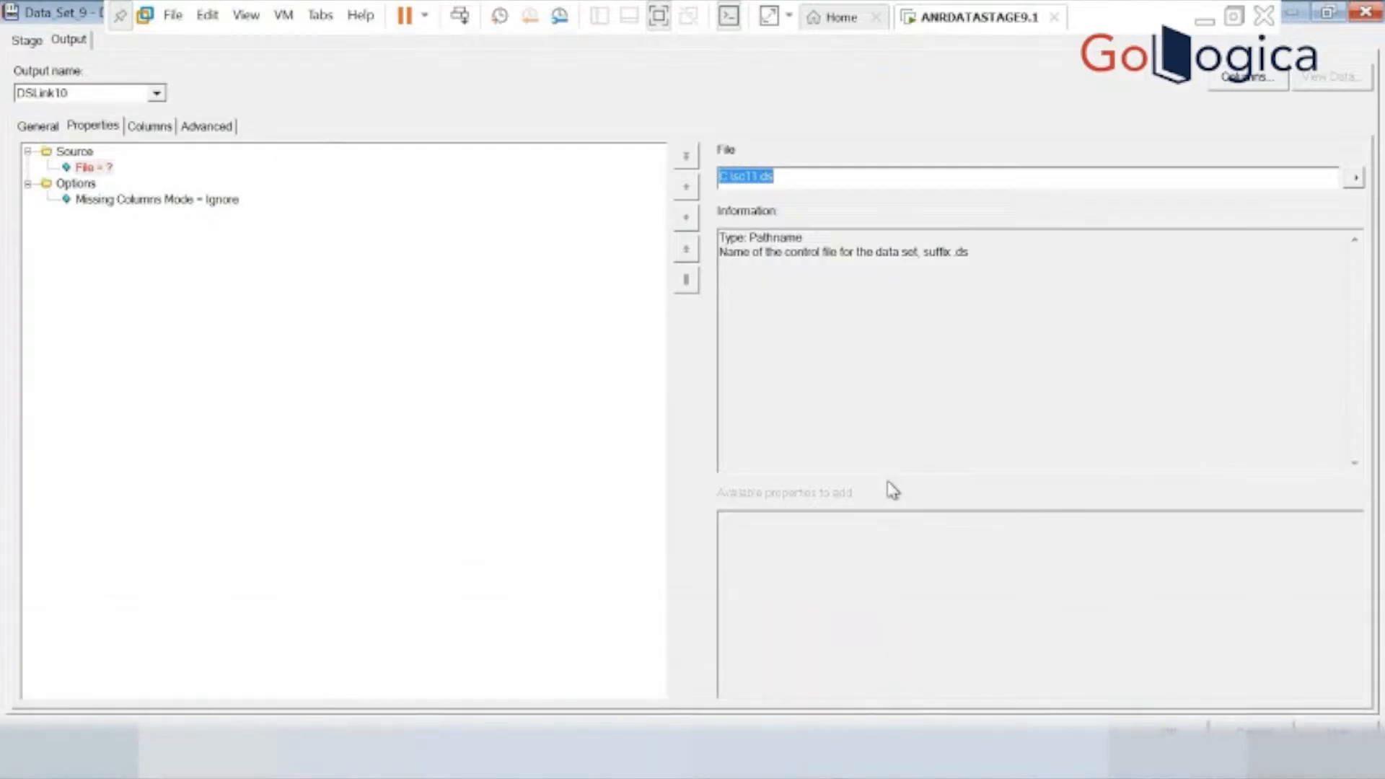
left_click(1168, 732)
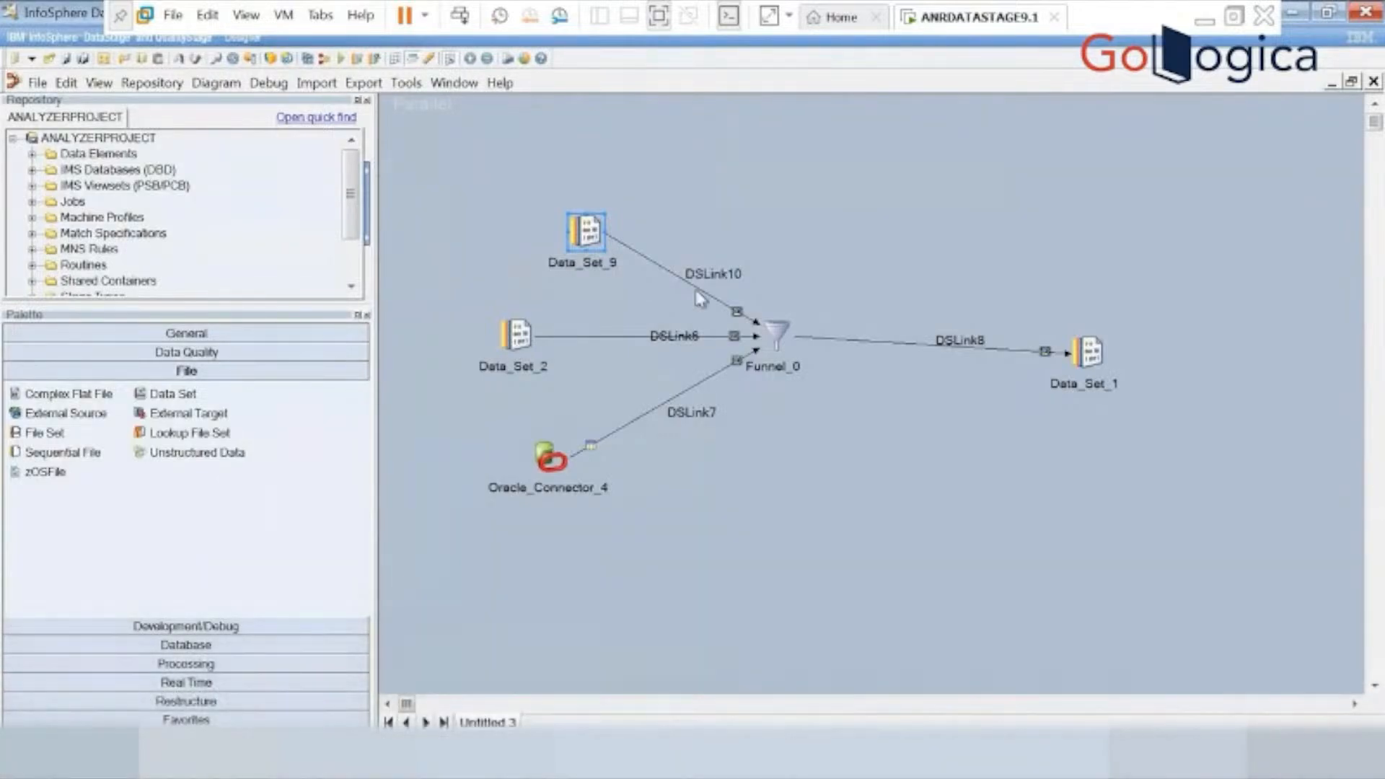
Review the properties of Data_Set_2 and the connection properties and columns of Oracle_Connector_4 without changing them.
double_click(518, 338)
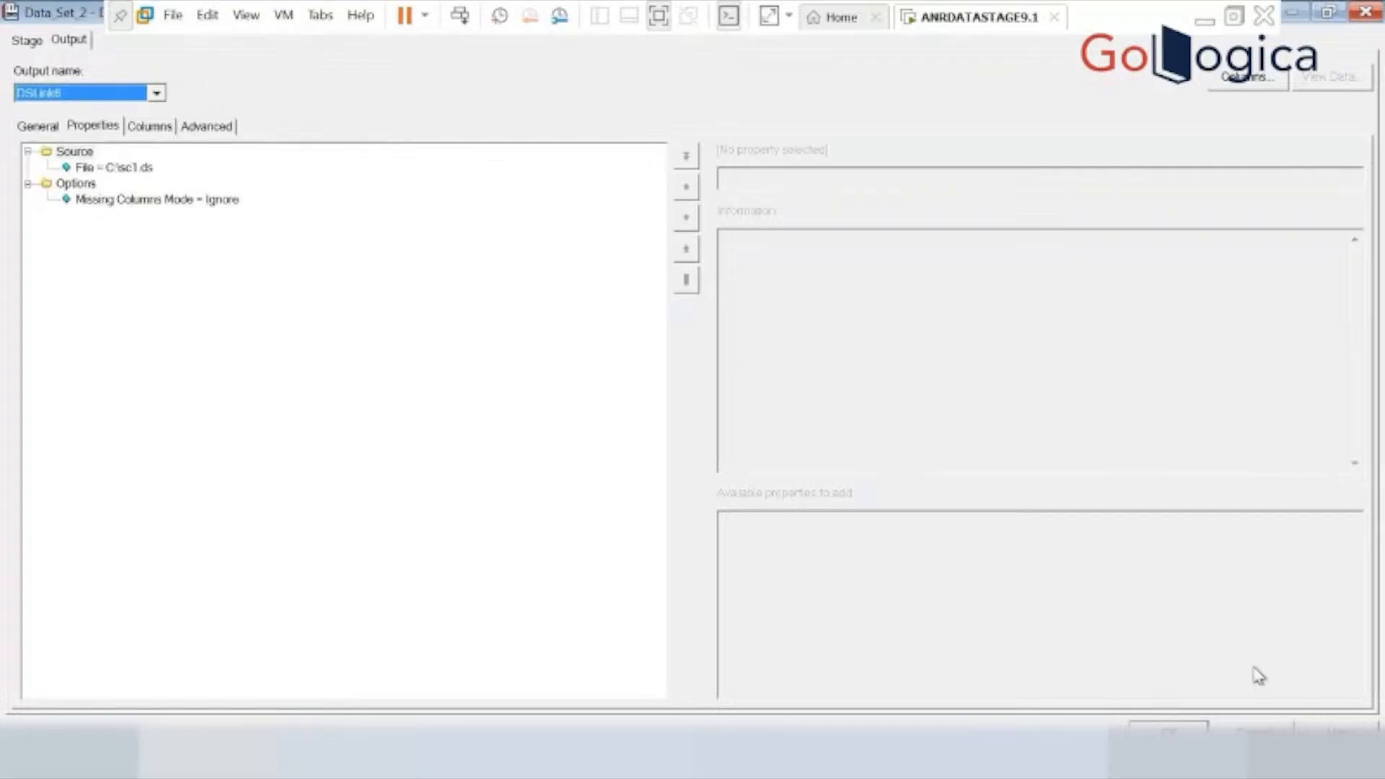
left_click(1253, 728)
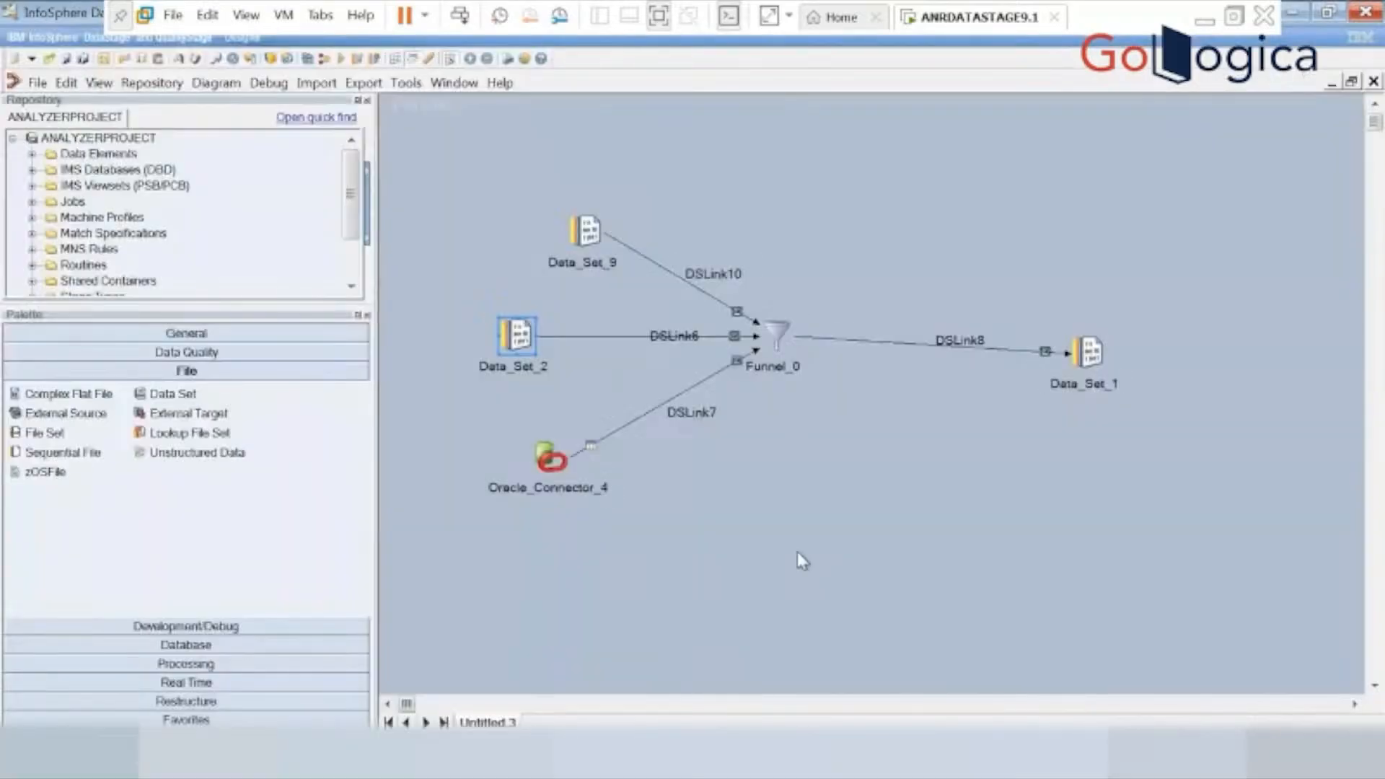
double_click(550, 458)
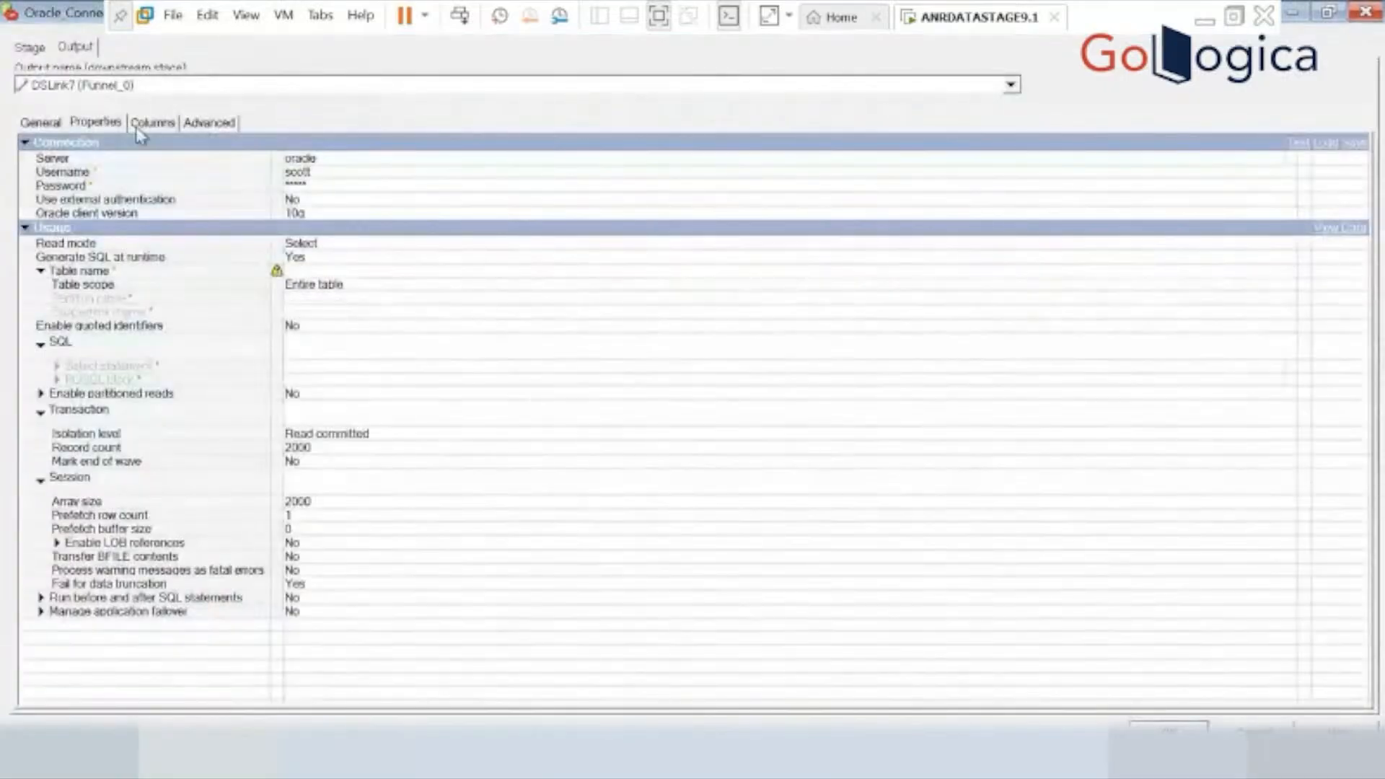
left_click(143, 131)
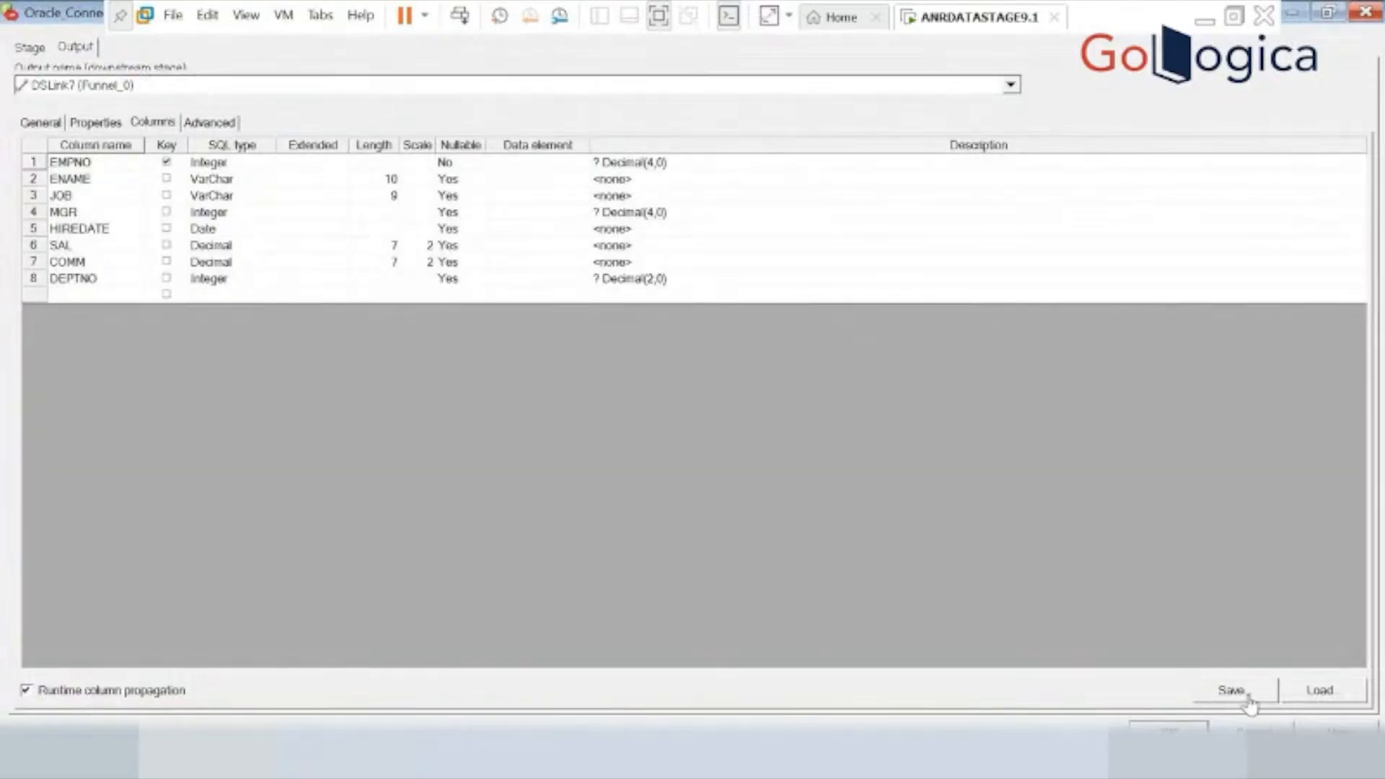
left_click(1254, 732)
double_click(546, 458)
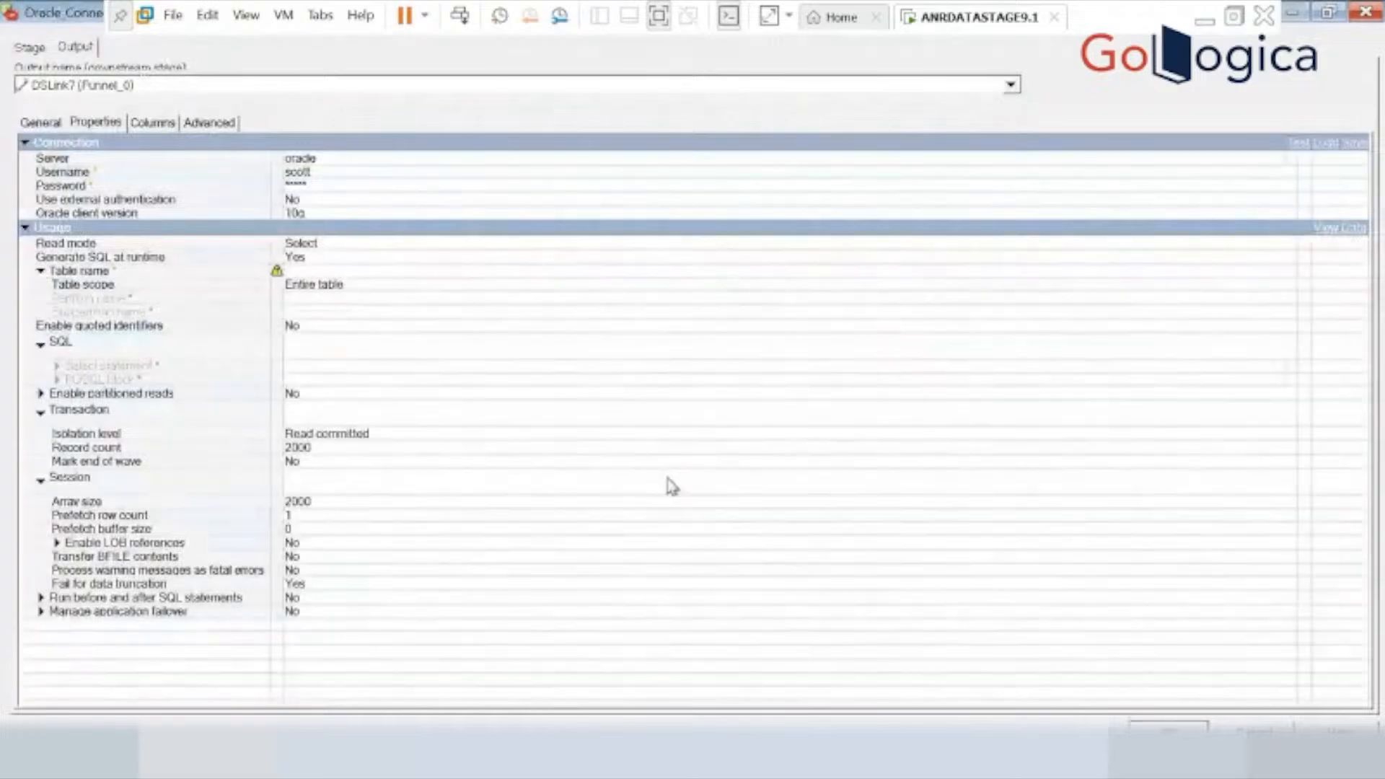
left_click(1261, 725)
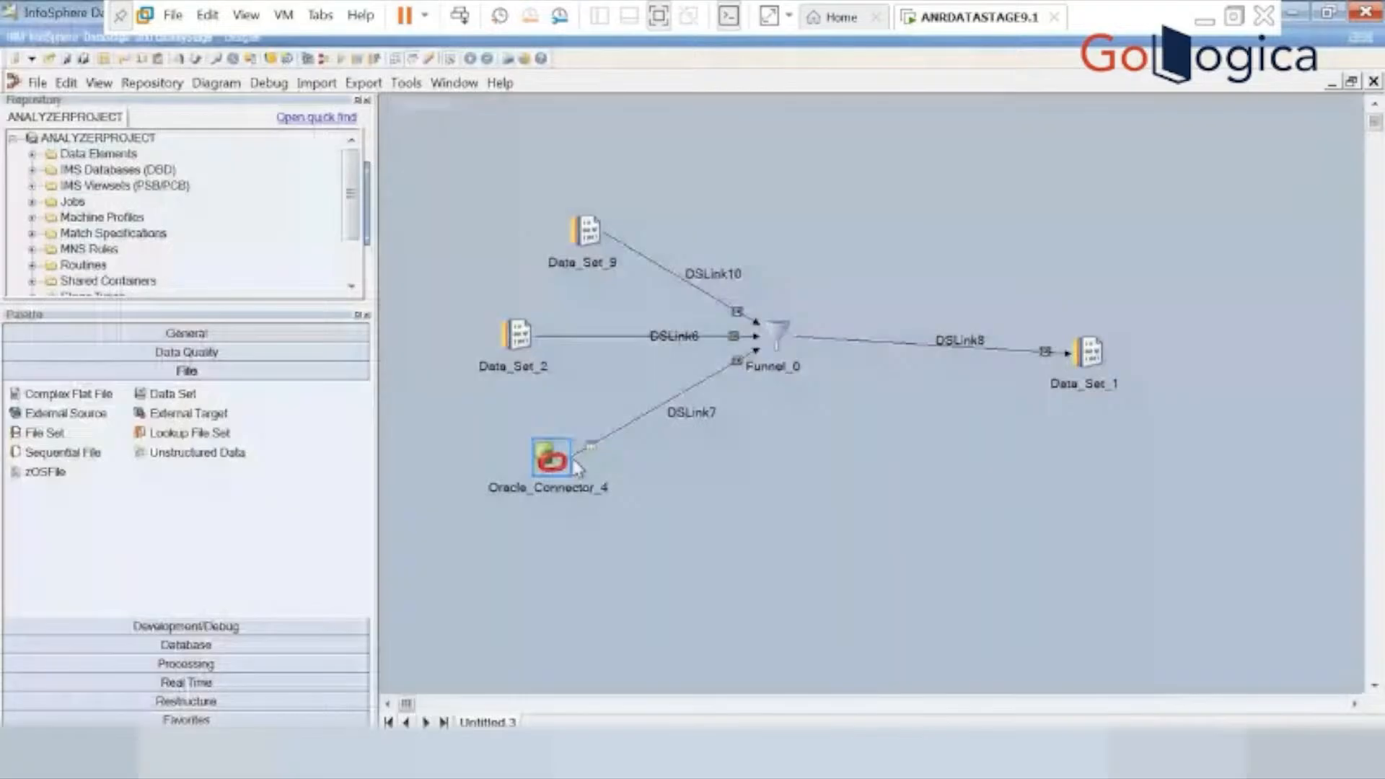
Set the table name of Oracle_Connector_4 to emp, check its columns, and save the stage.
double_click(549, 466)
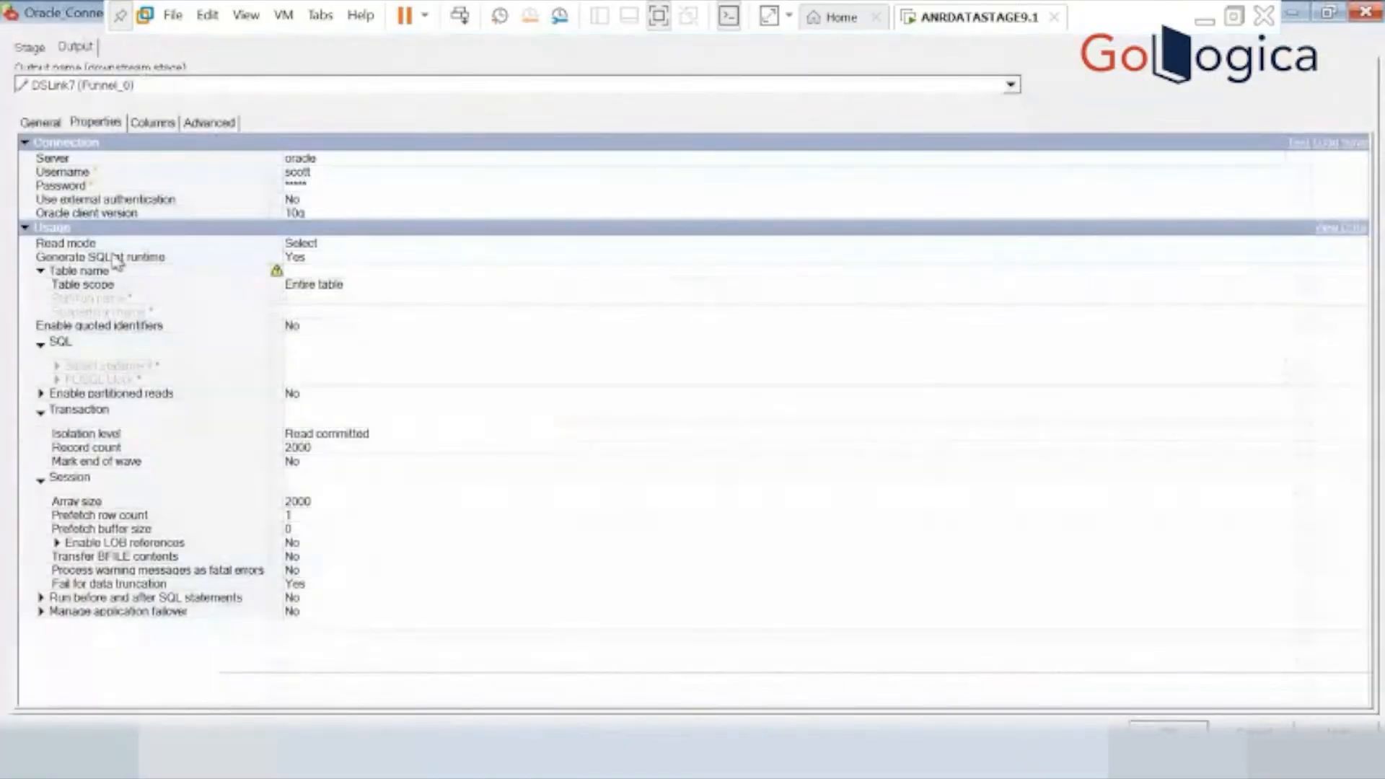
left_click(259, 268)
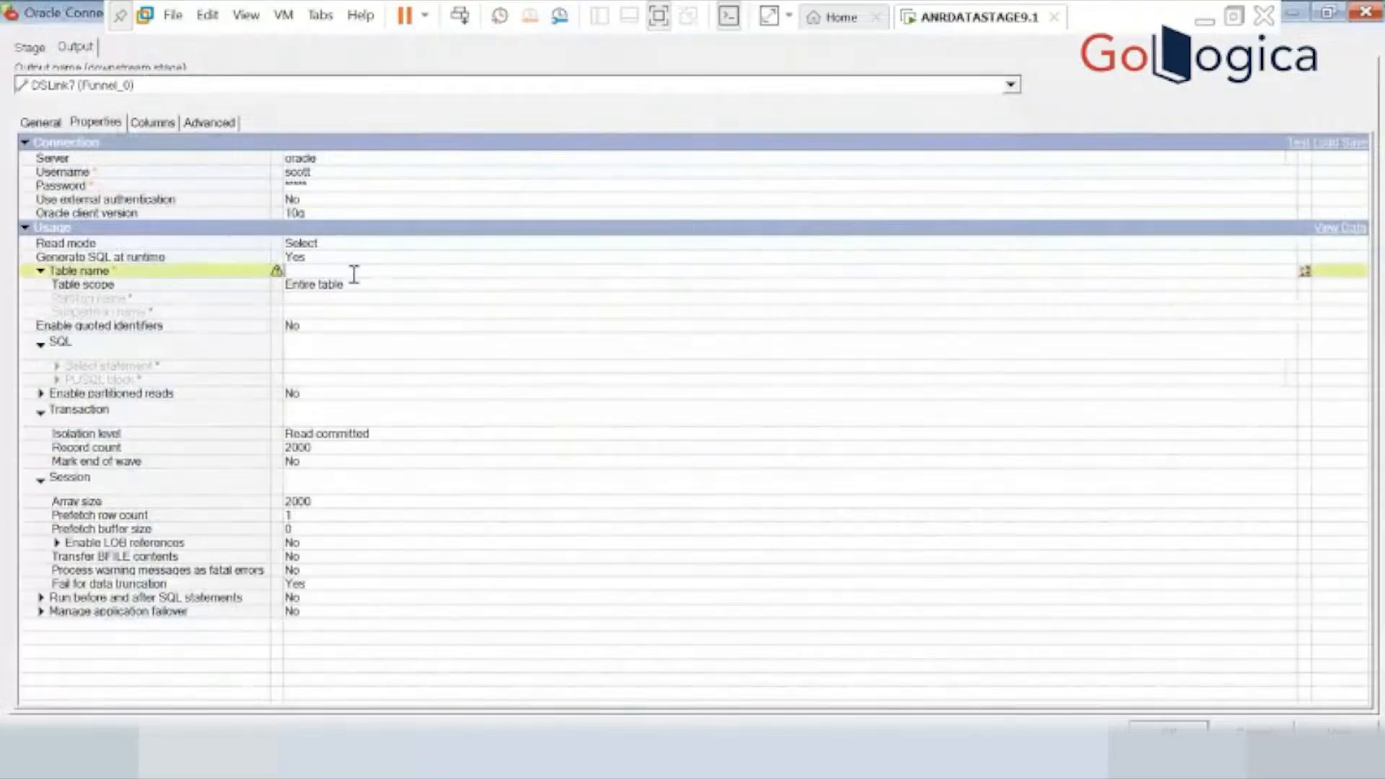
type("emp")
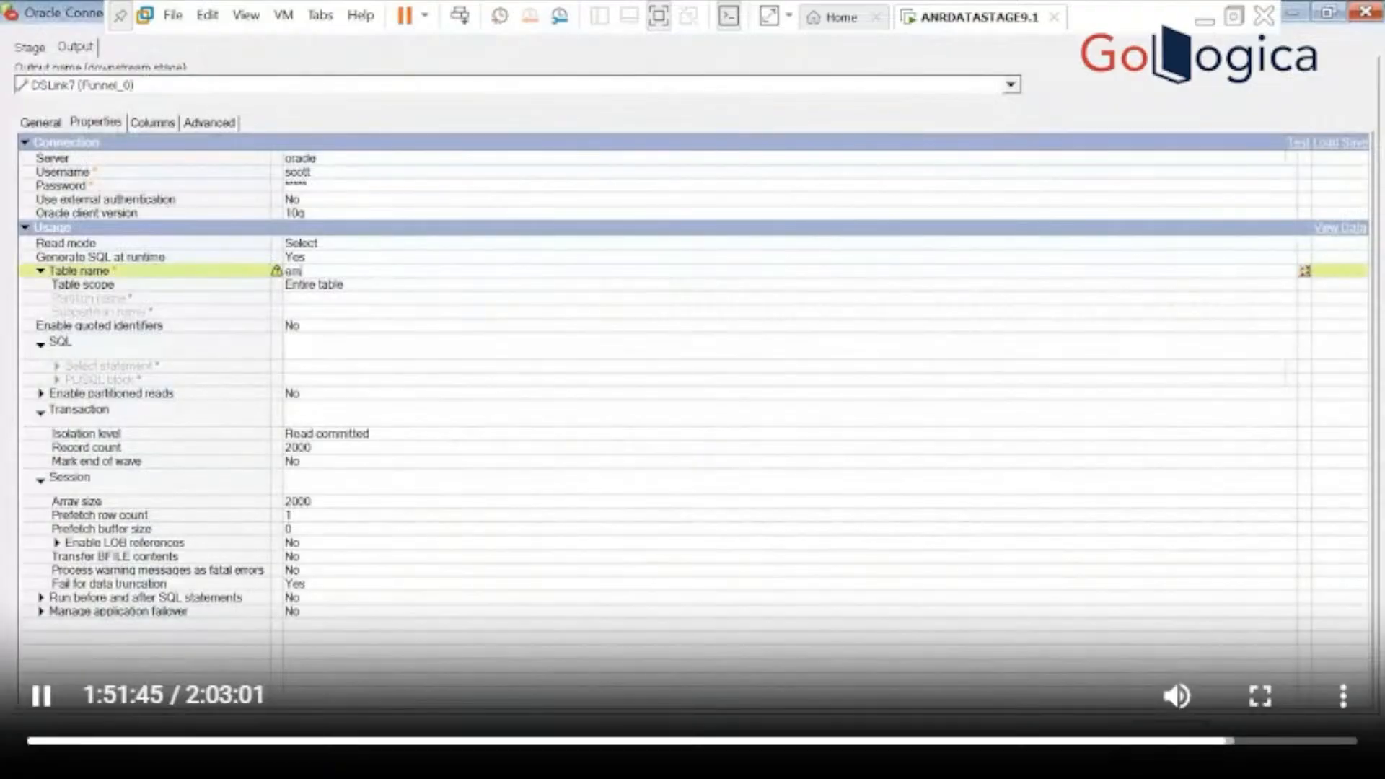
left_click(147, 123)
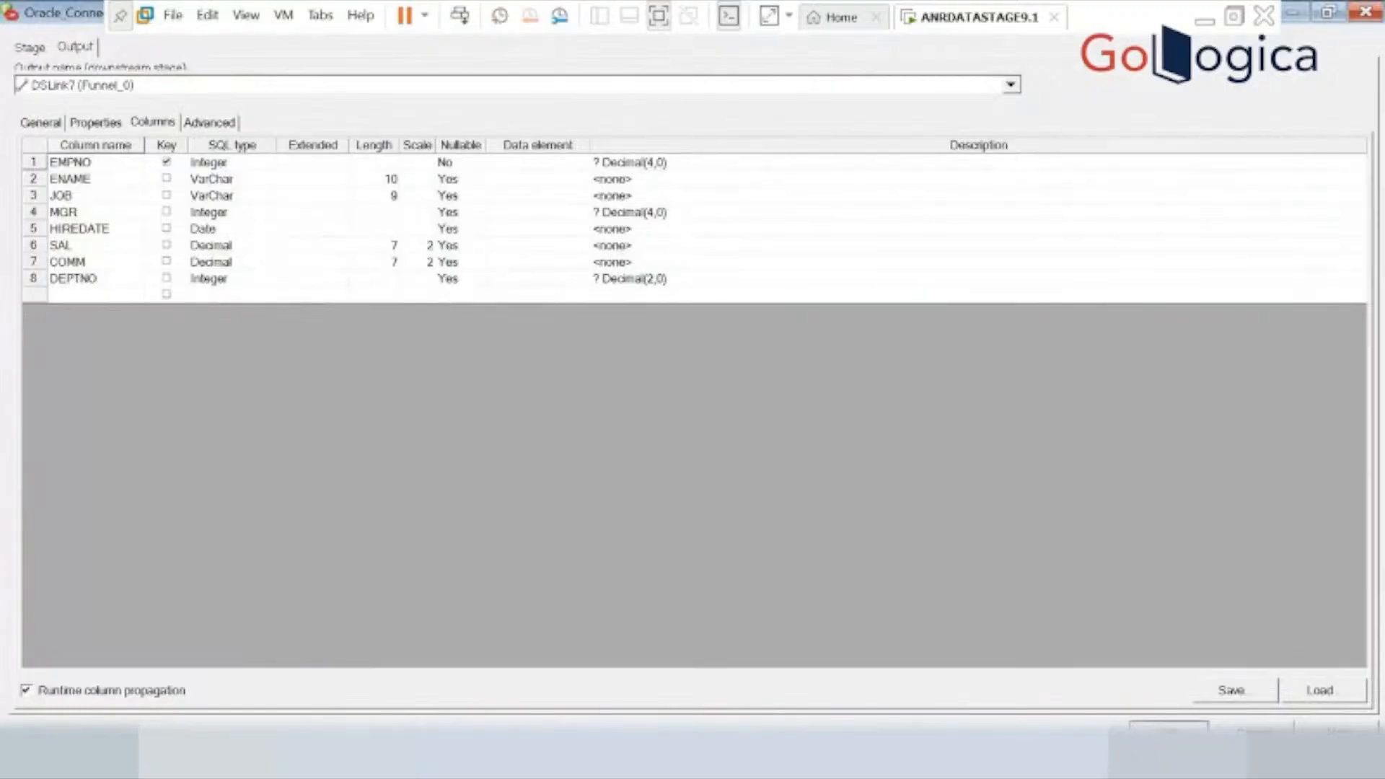
left_click(1169, 732)
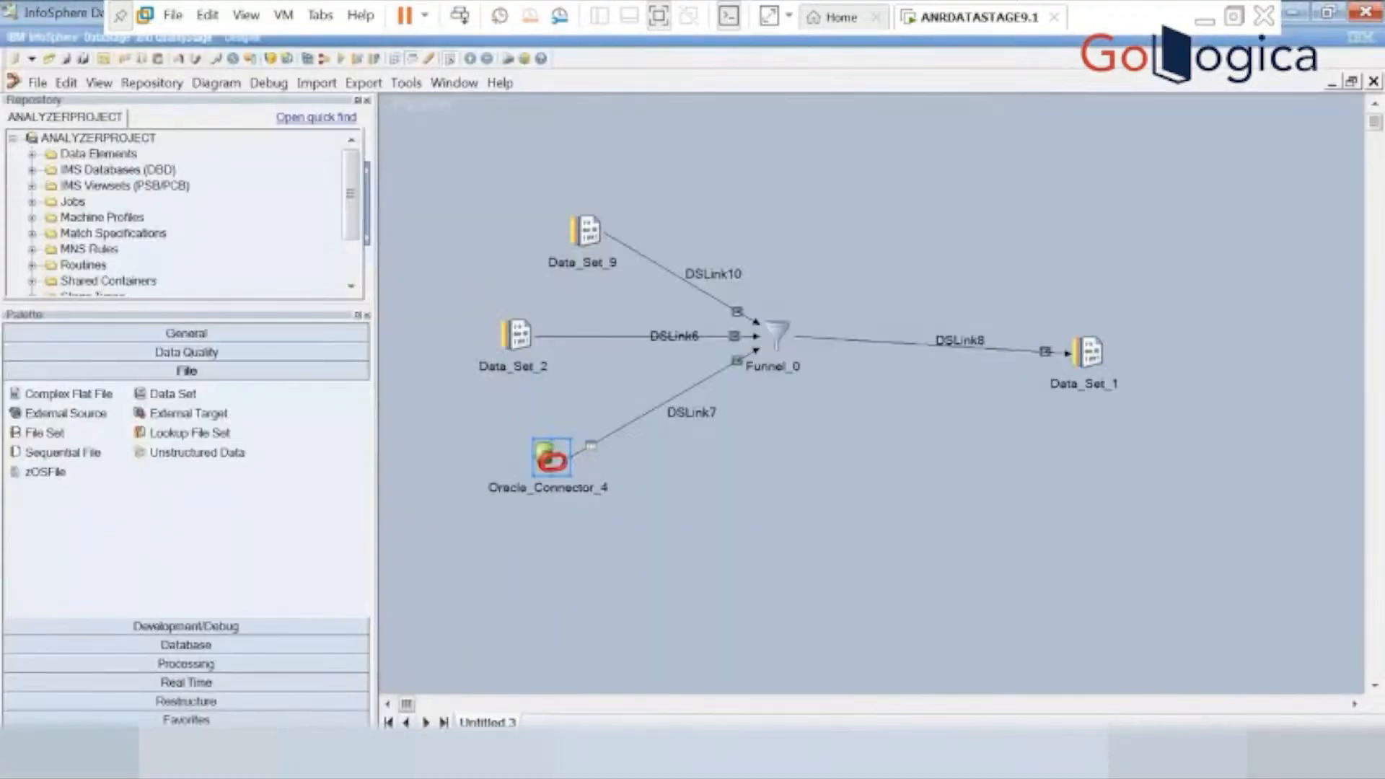
Load all columns of the Orchestrate SchemaImports table definition sc1_ds into Data_Set_2 and save the stage.
double_click(515, 342)
left_click(147, 127)
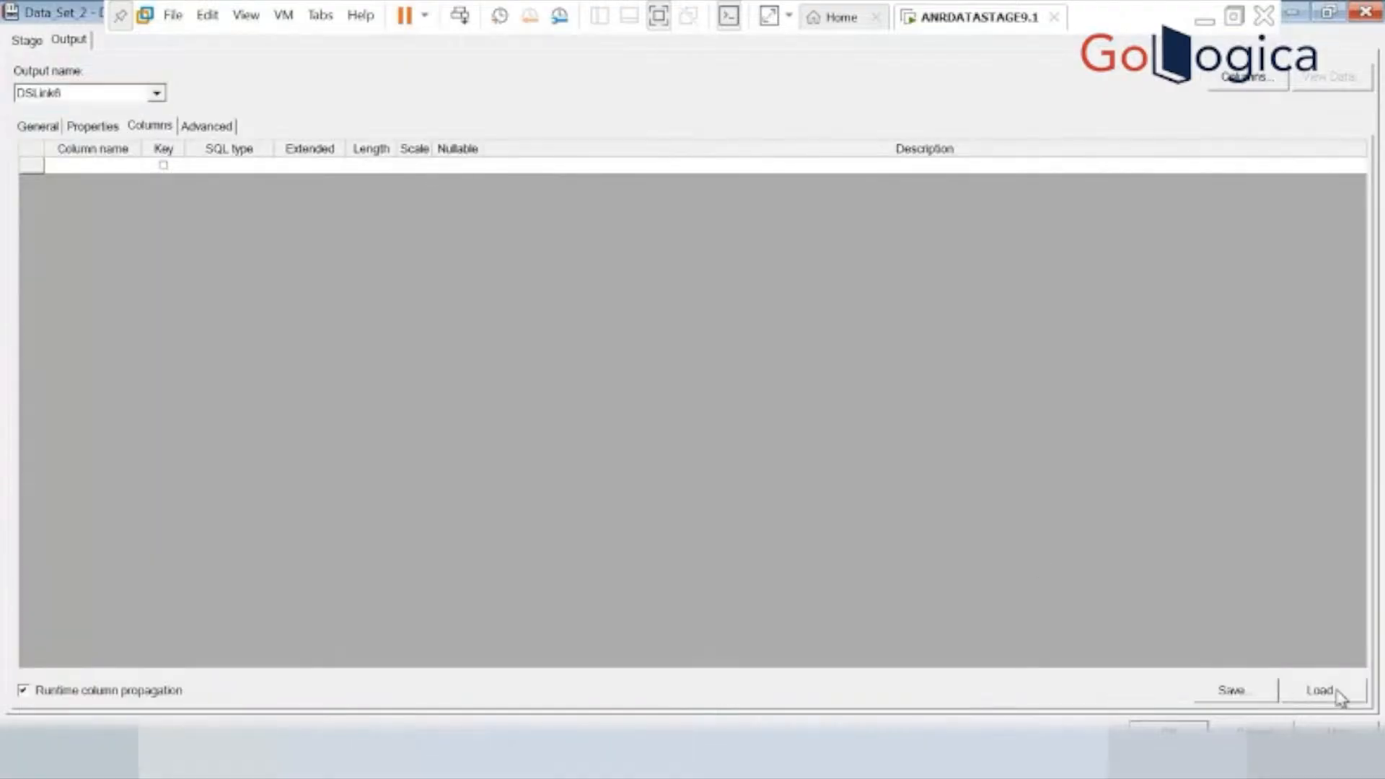
left_click(1327, 691)
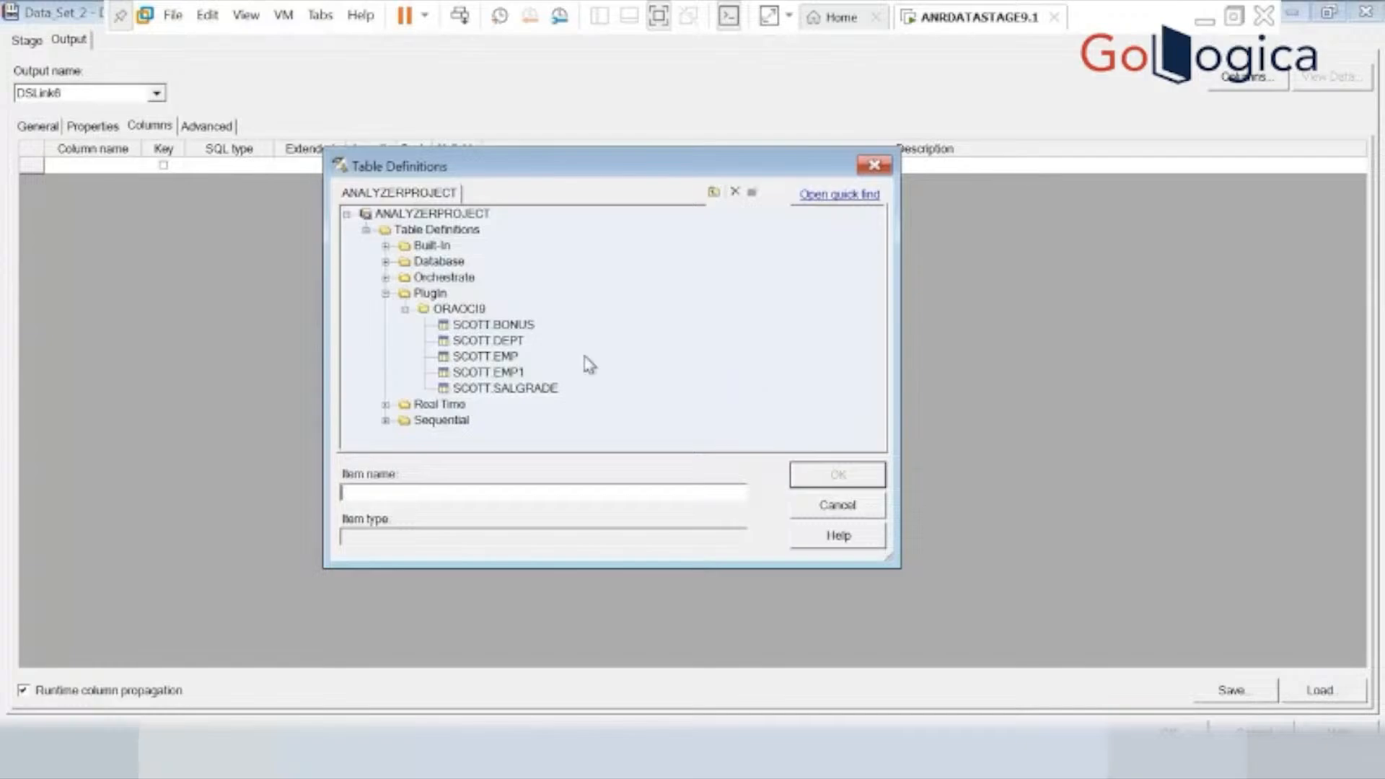
left_click(386, 278)
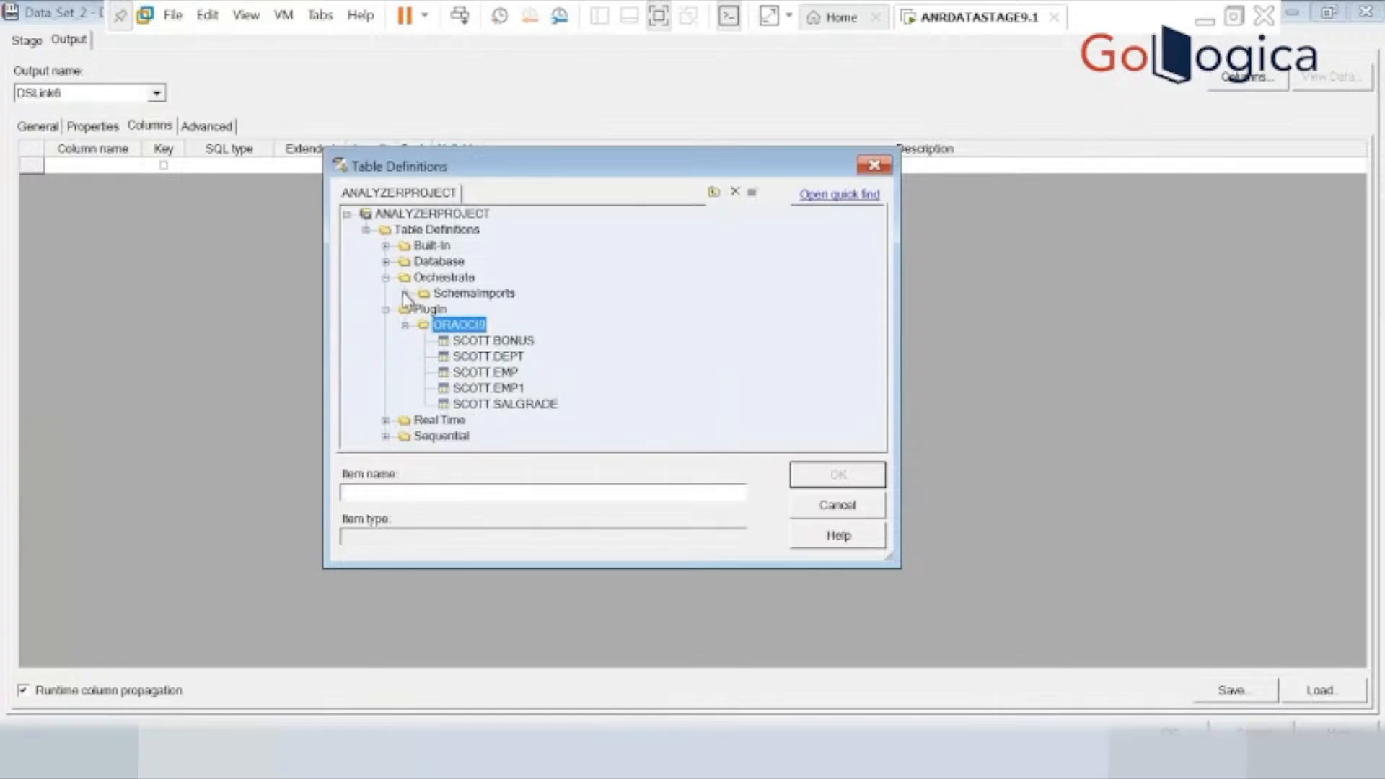
left_click(406, 293)
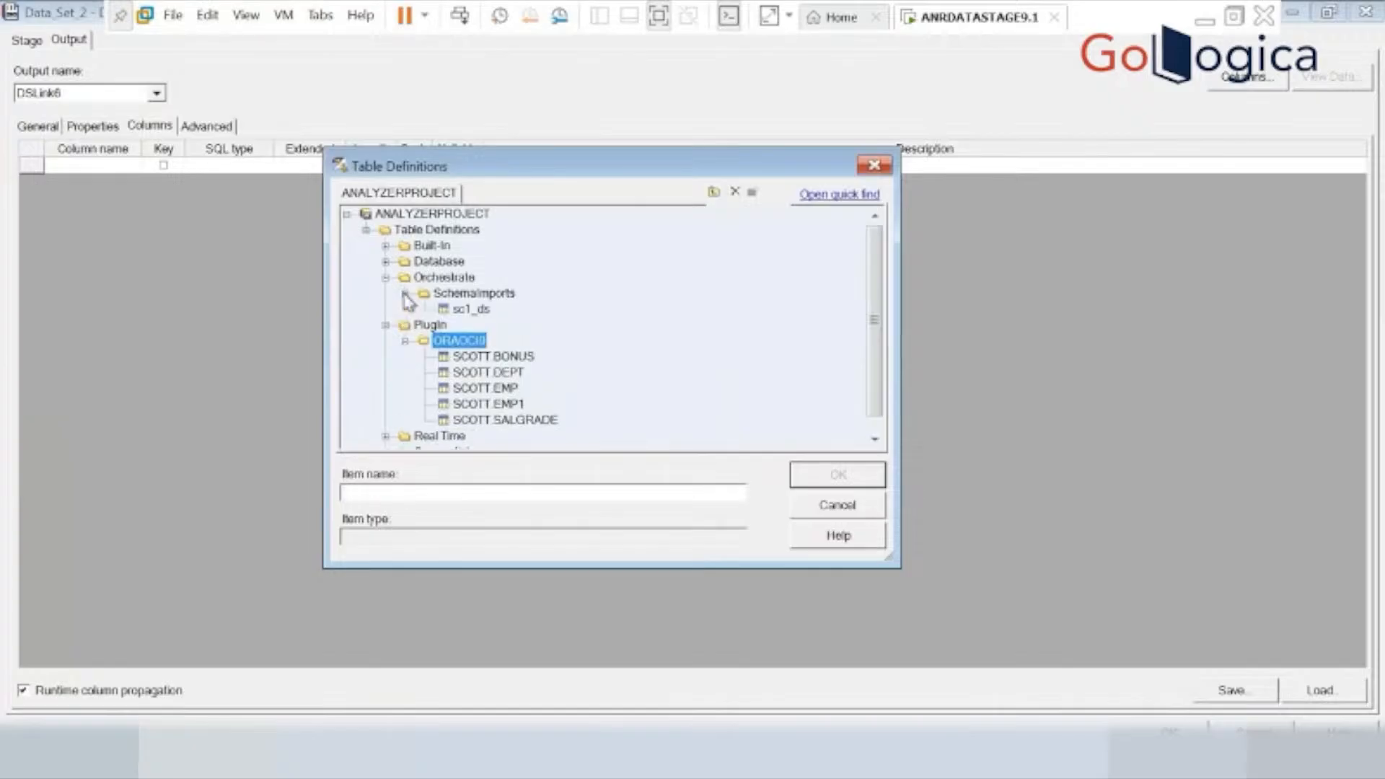
left_click(441, 310)
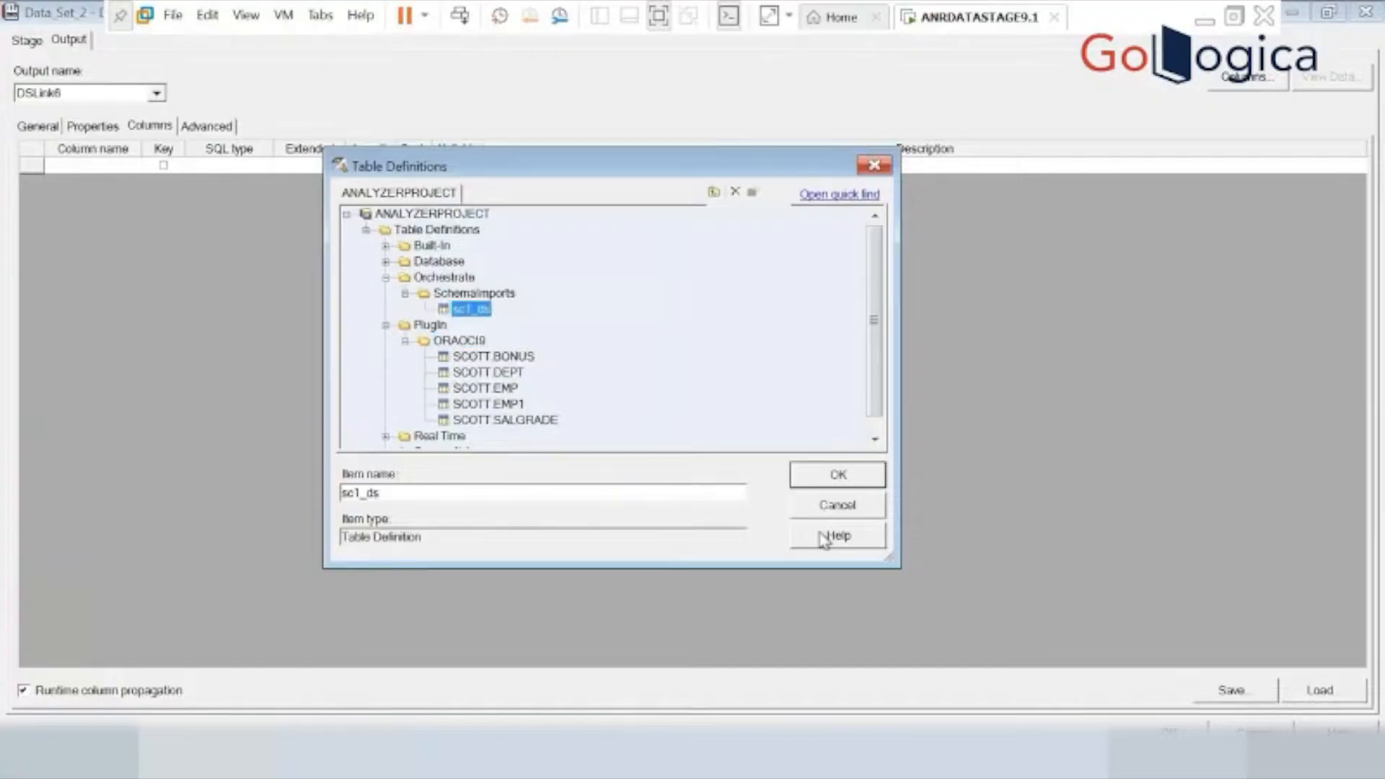
left_click(836, 476)
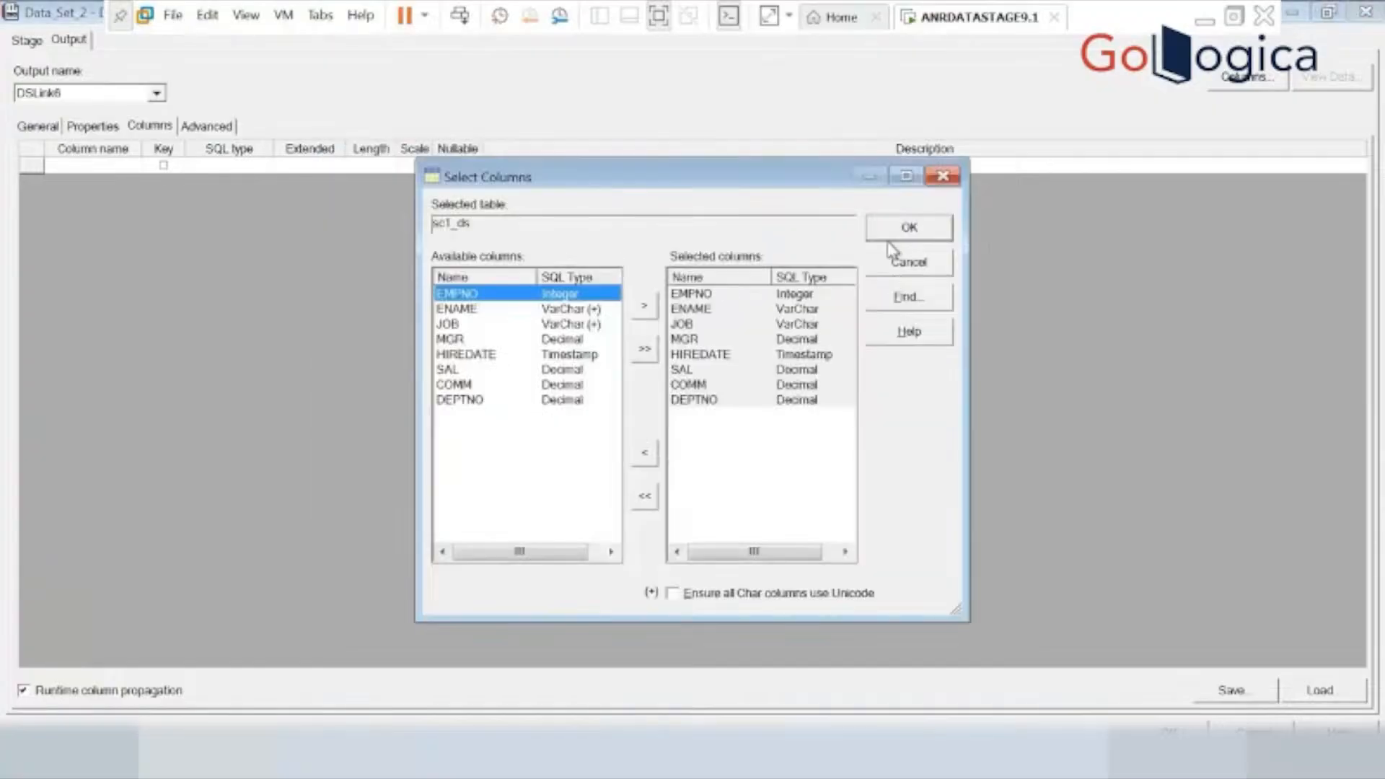
left_click(902, 229)
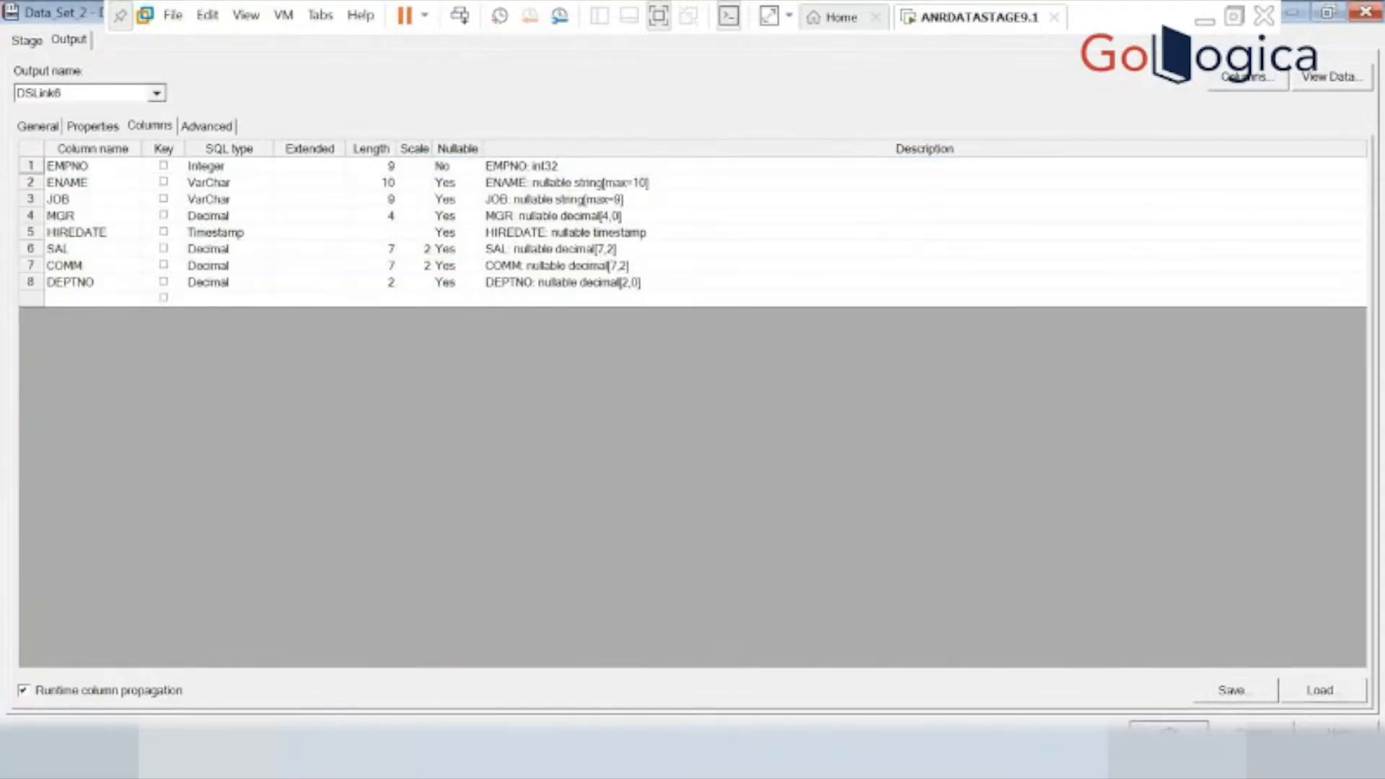
left_click(1168, 728)
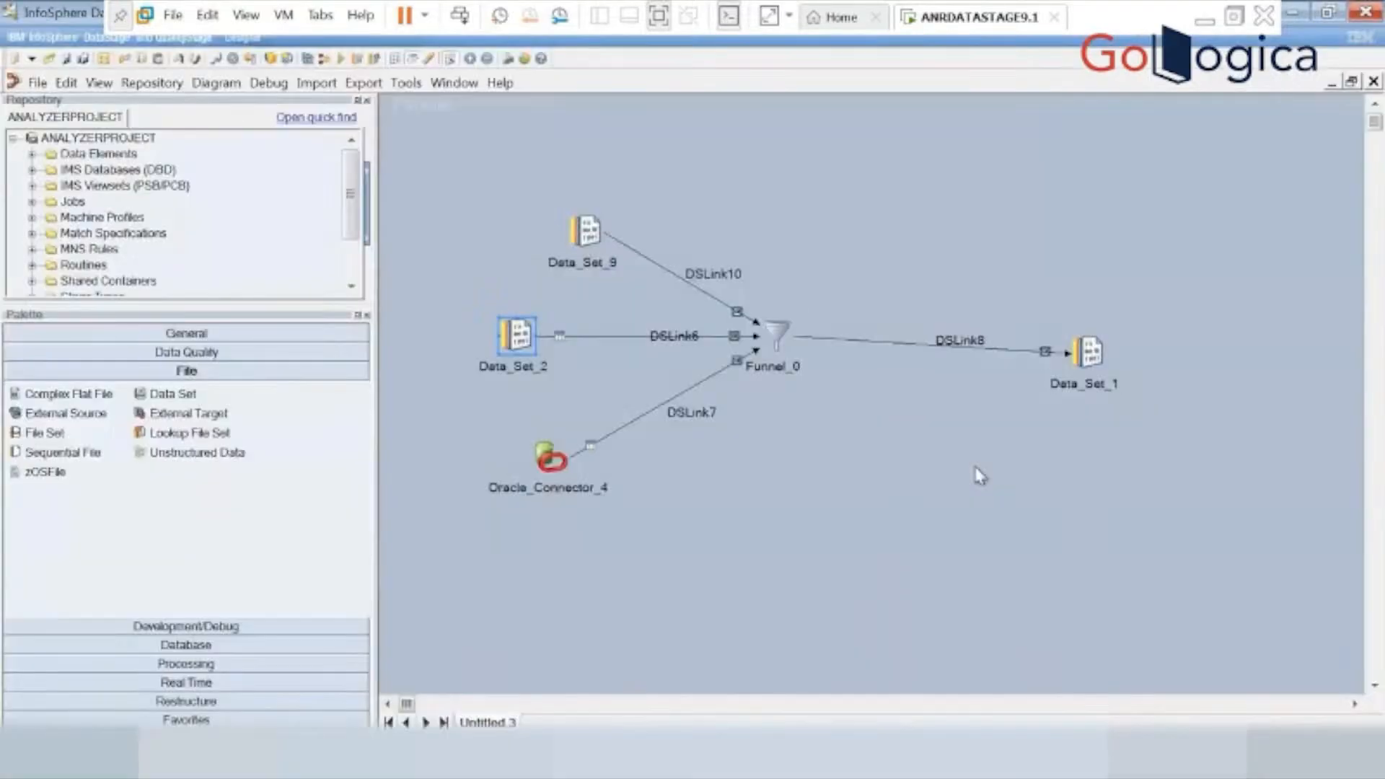
Load all columns of the SchemaImports table definition sc1_ds into Data_Set_9 and save the stage.
double_click(586, 240)
left_click(149, 126)
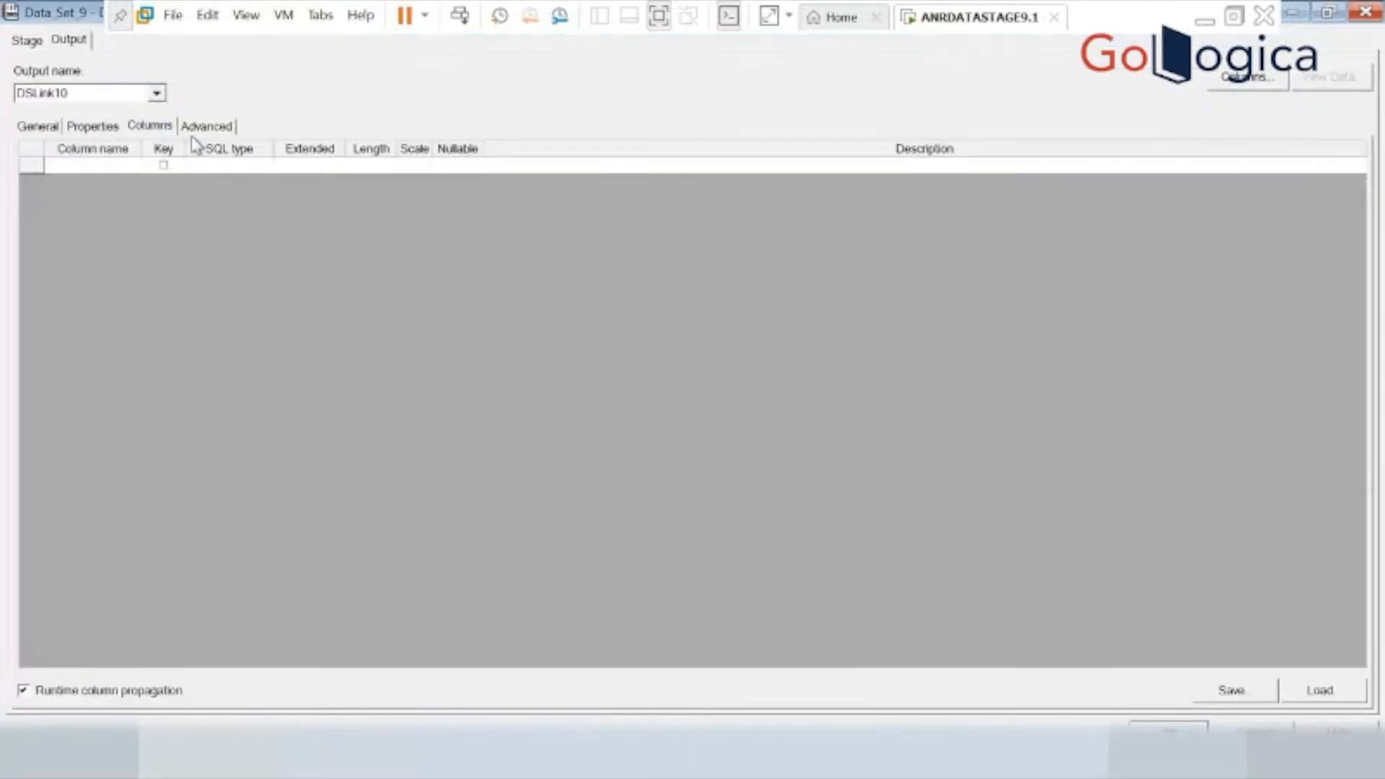
left_click(1327, 692)
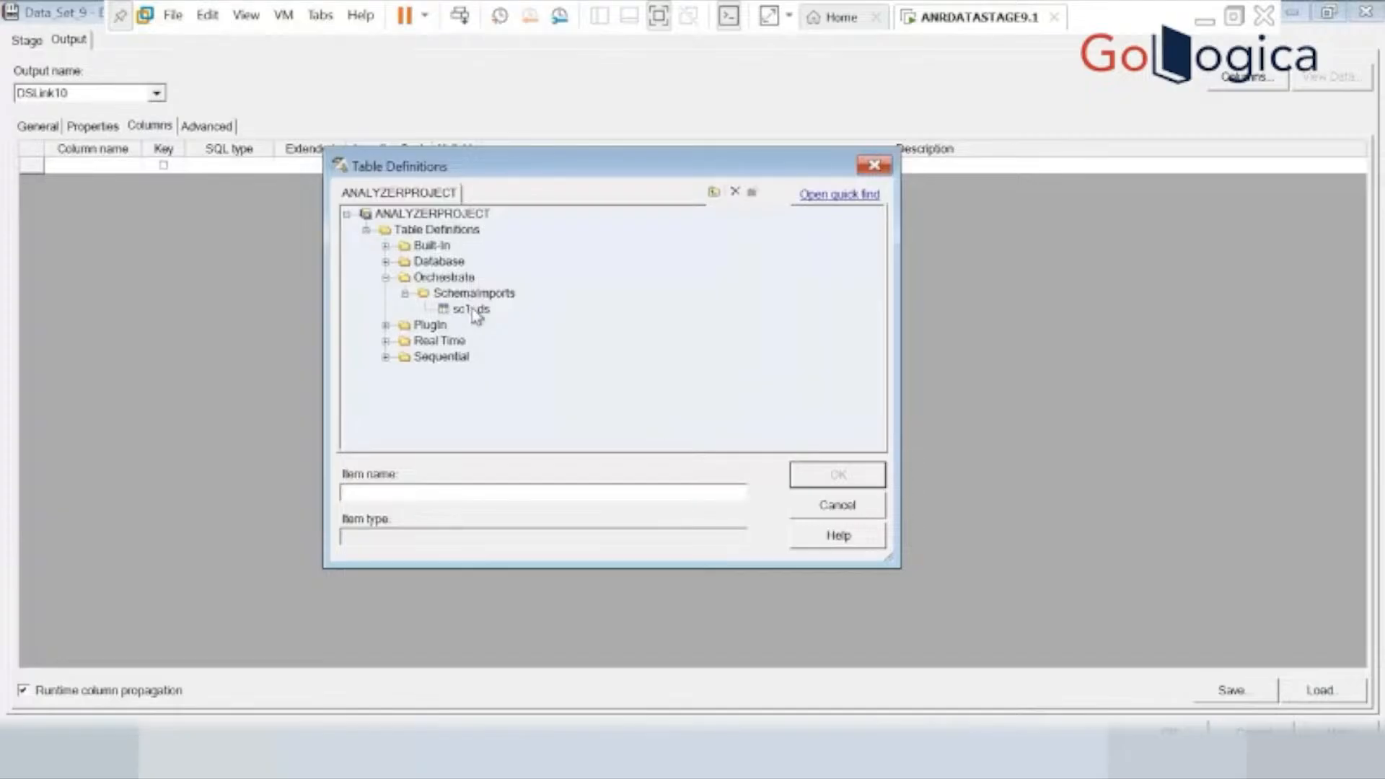
left_click(472, 310)
left_click(841, 475)
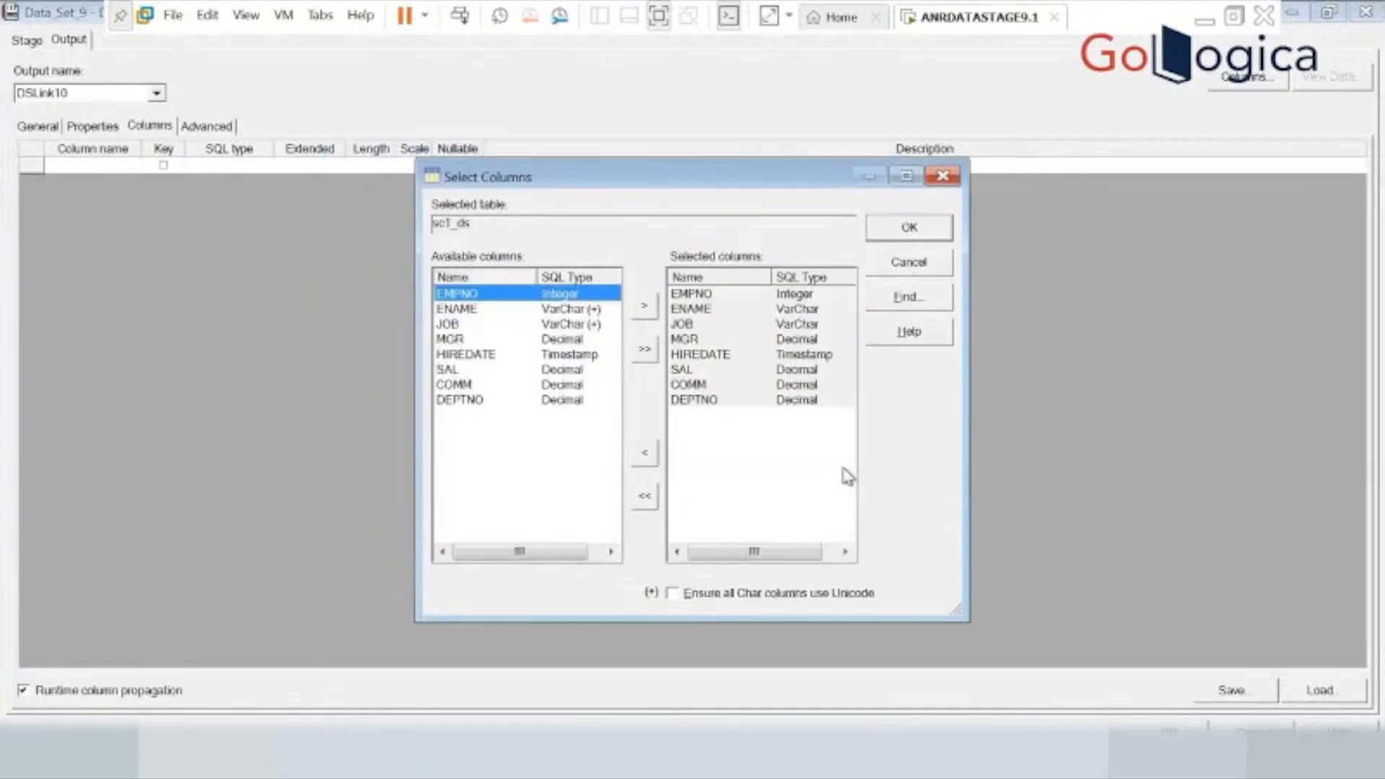
left_click(907, 230)
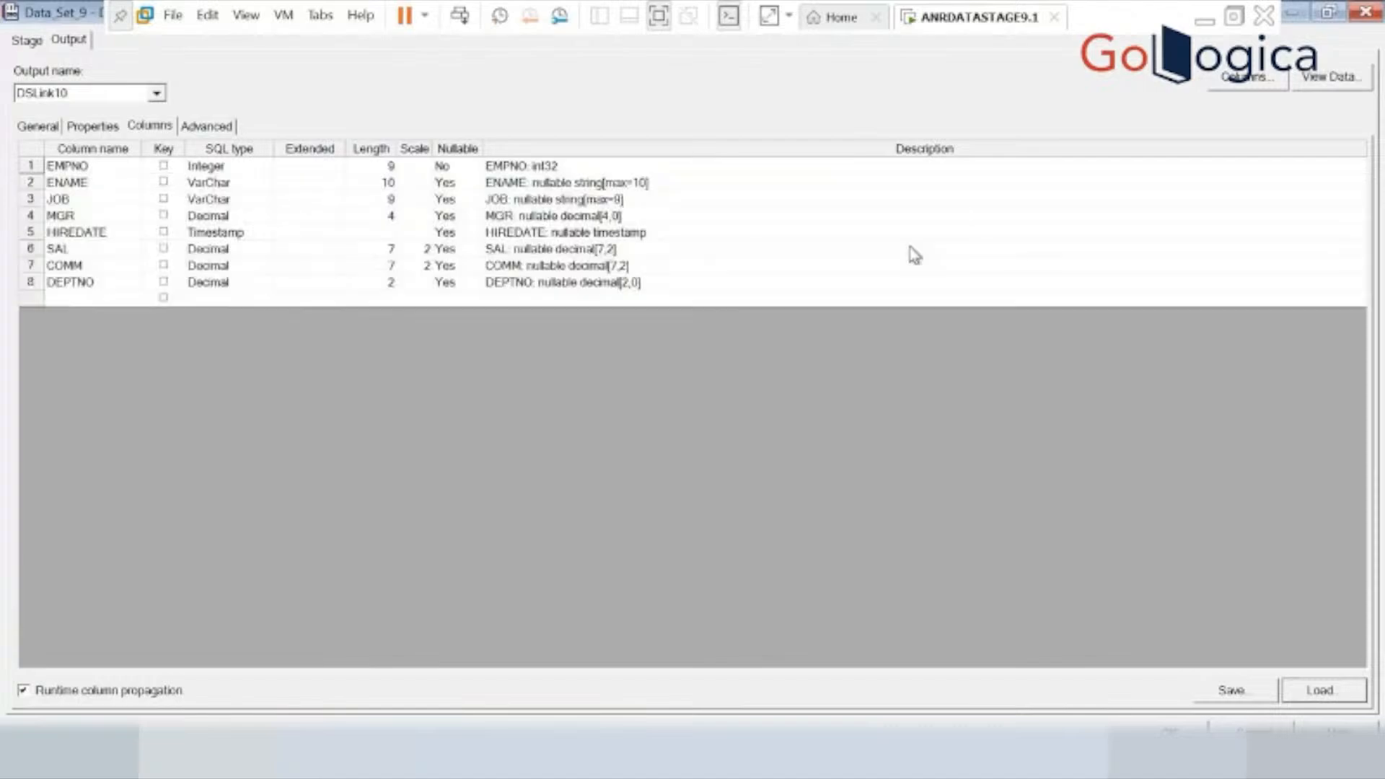
left_click(1170, 731)
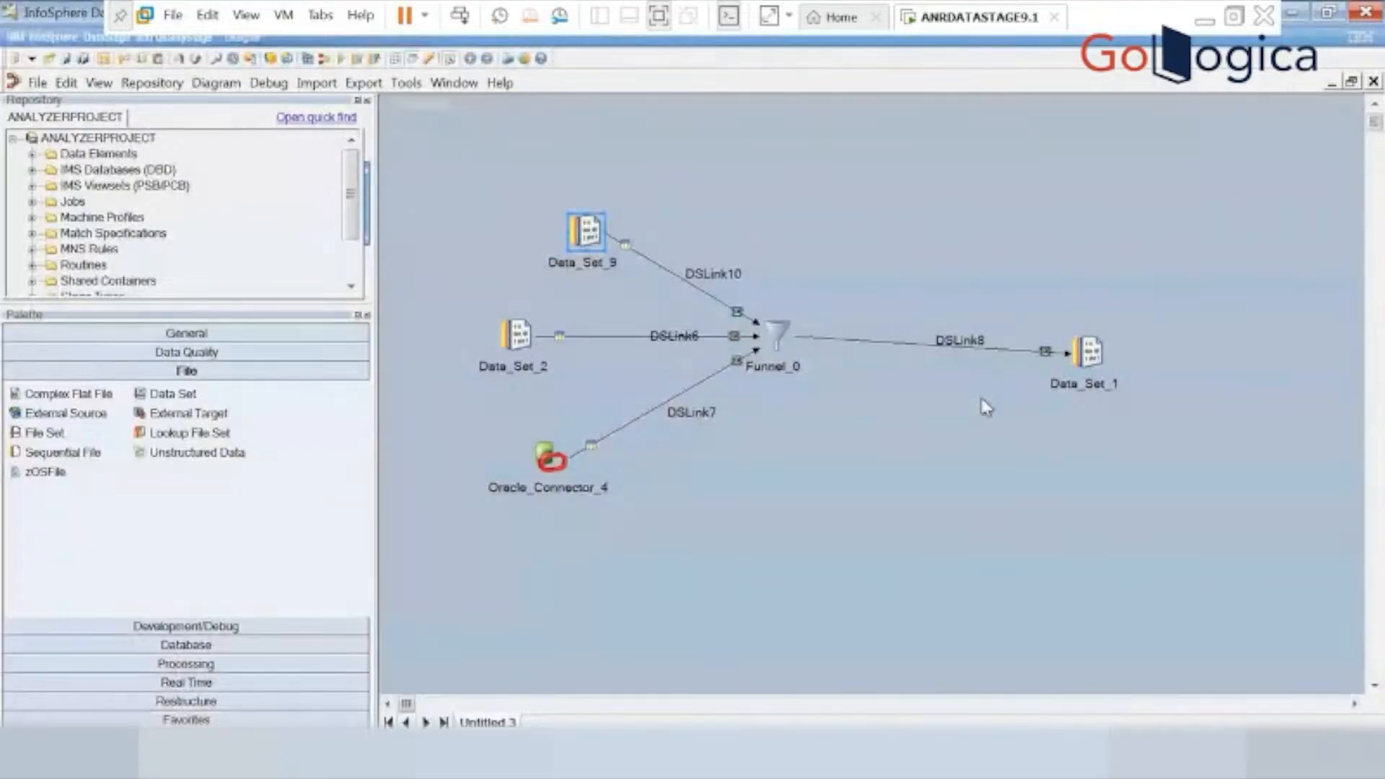
Choose Continuous Funnel as the funnel type of Funnel_0 and save the stage.
left_click(781, 332)
double_click(782, 335)
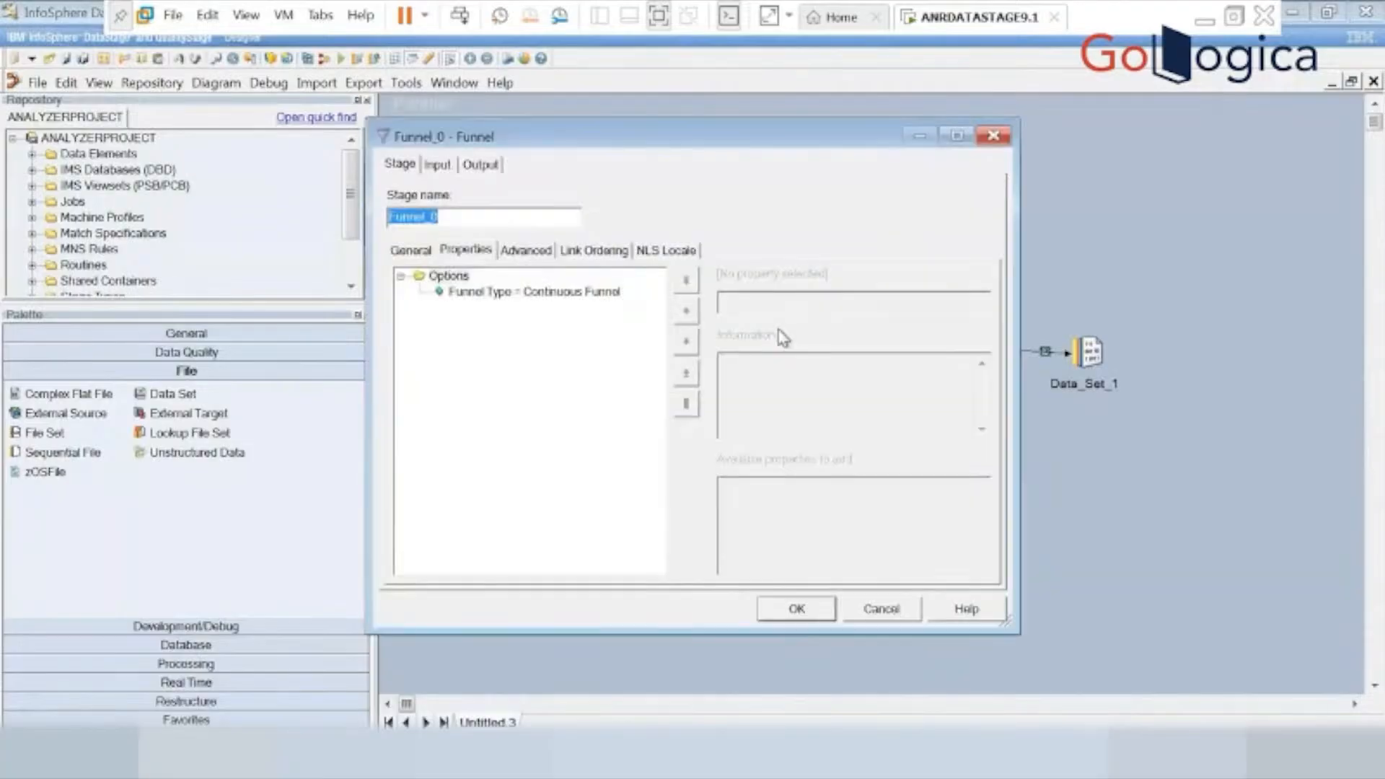
left_click(517, 305)
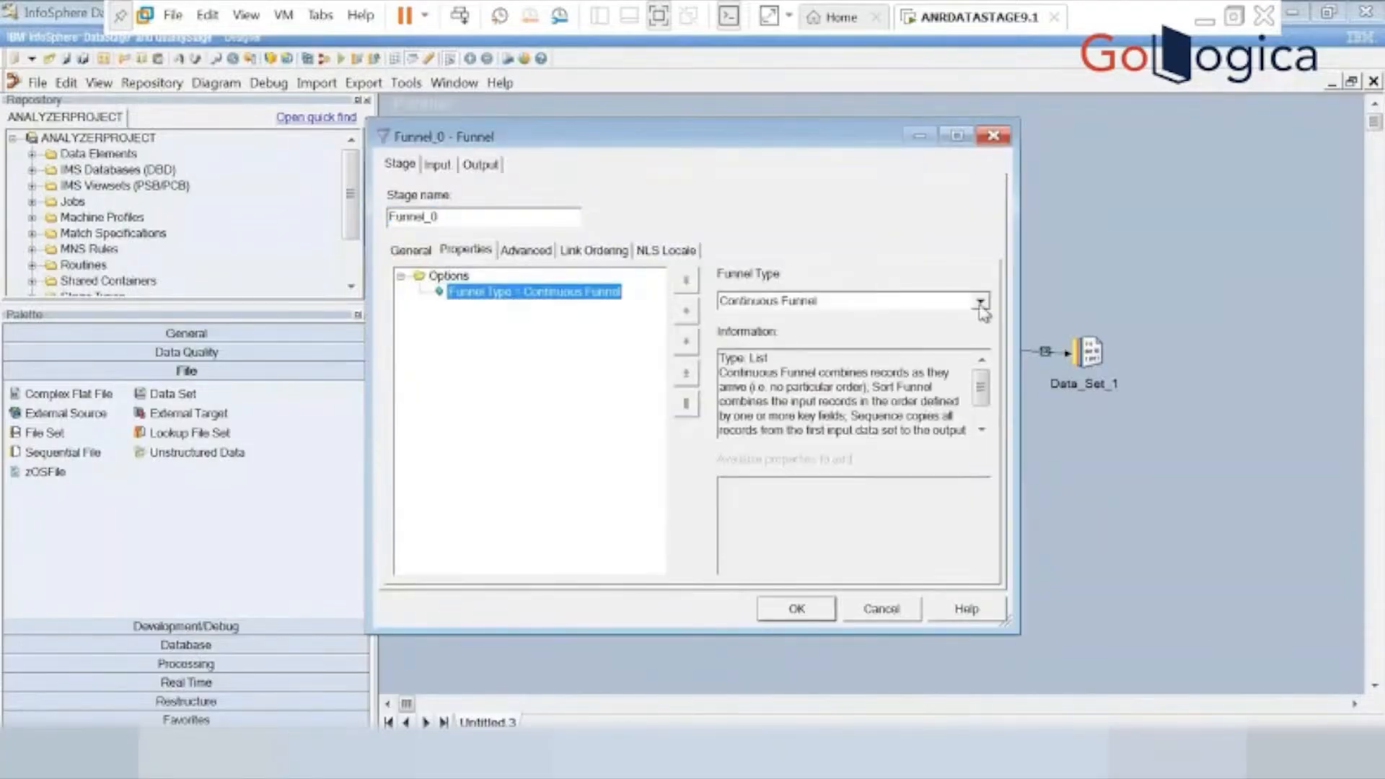
left_click(981, 303)
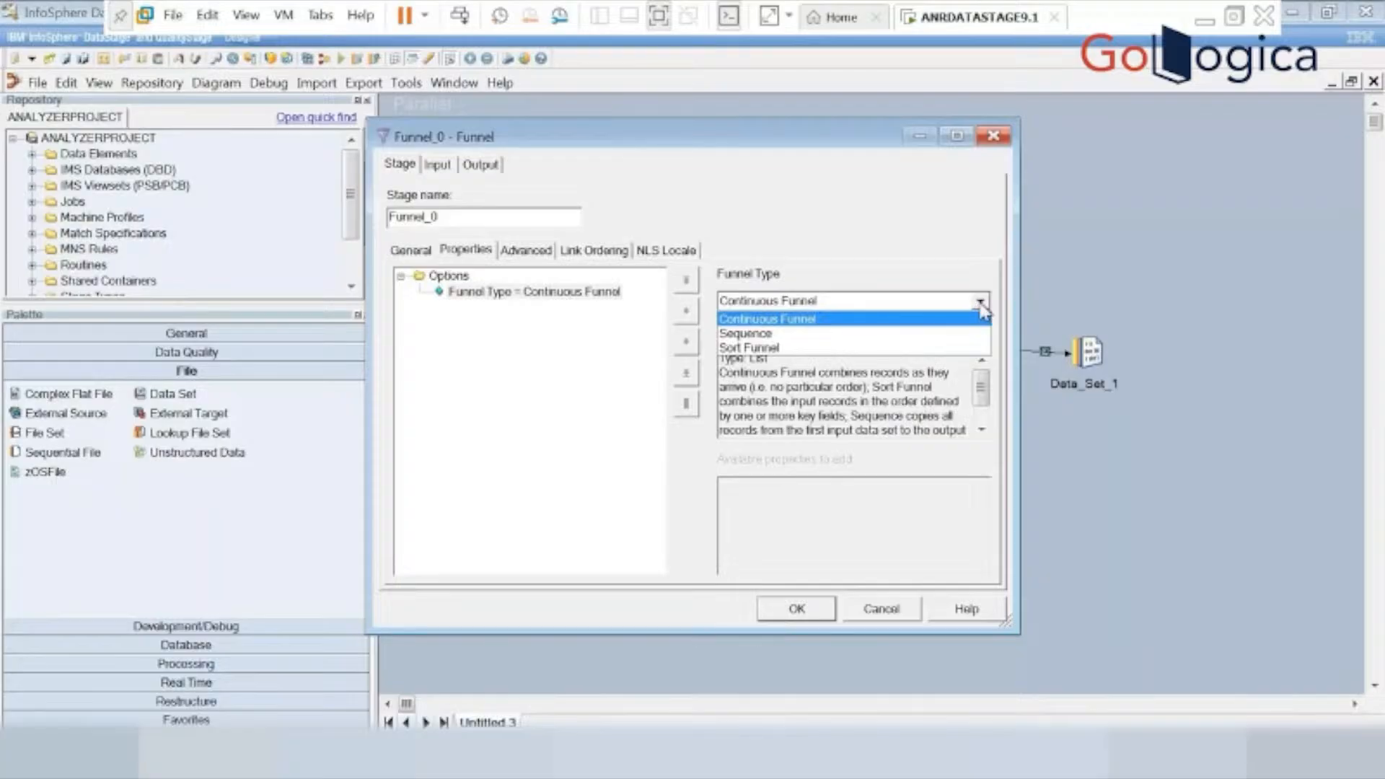
left_click(808, 321)
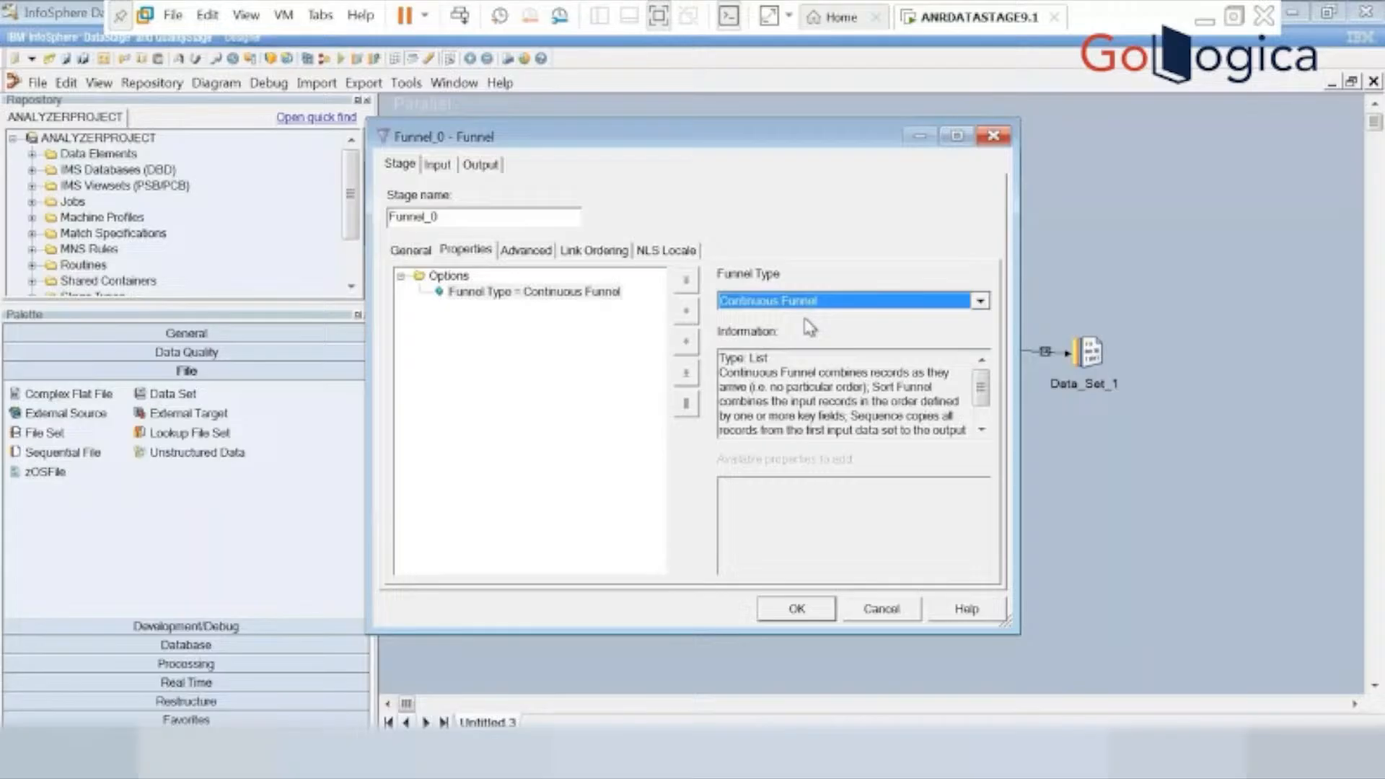
left_click(797, 609)
Map all input columns of Funnel_0, from EMPNO to DEPTNO, to the output link DSLink8 and save the stage.
double_click(771, 330)
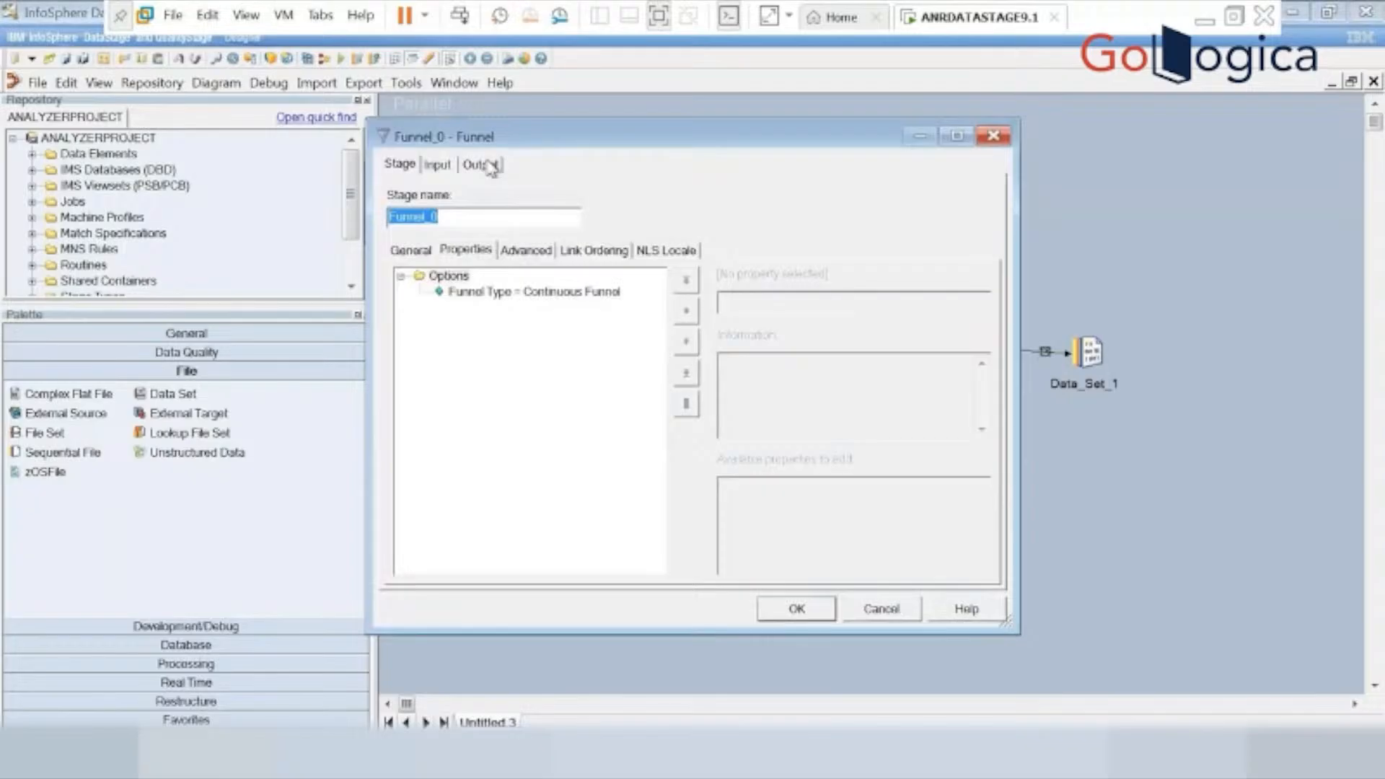
left_click(493, 166)
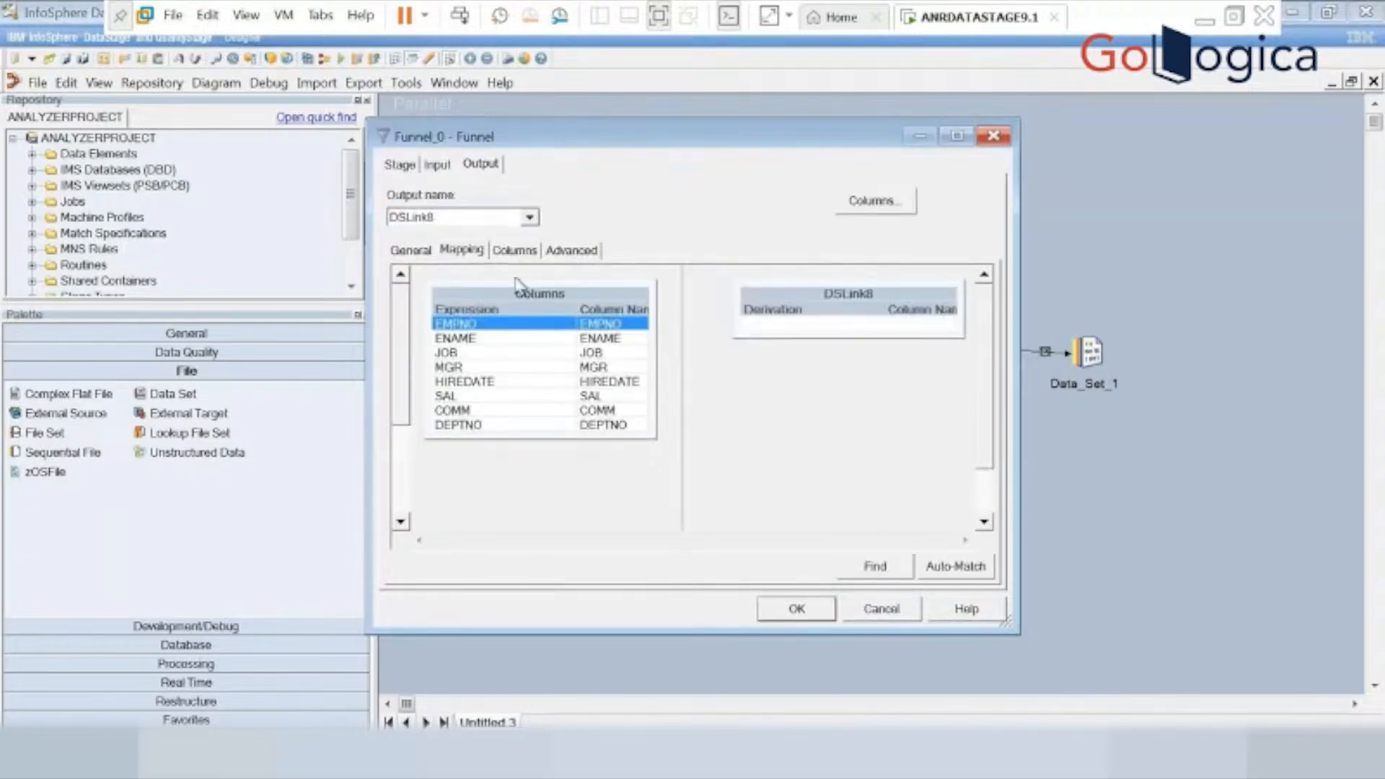
left_click(511, 330)
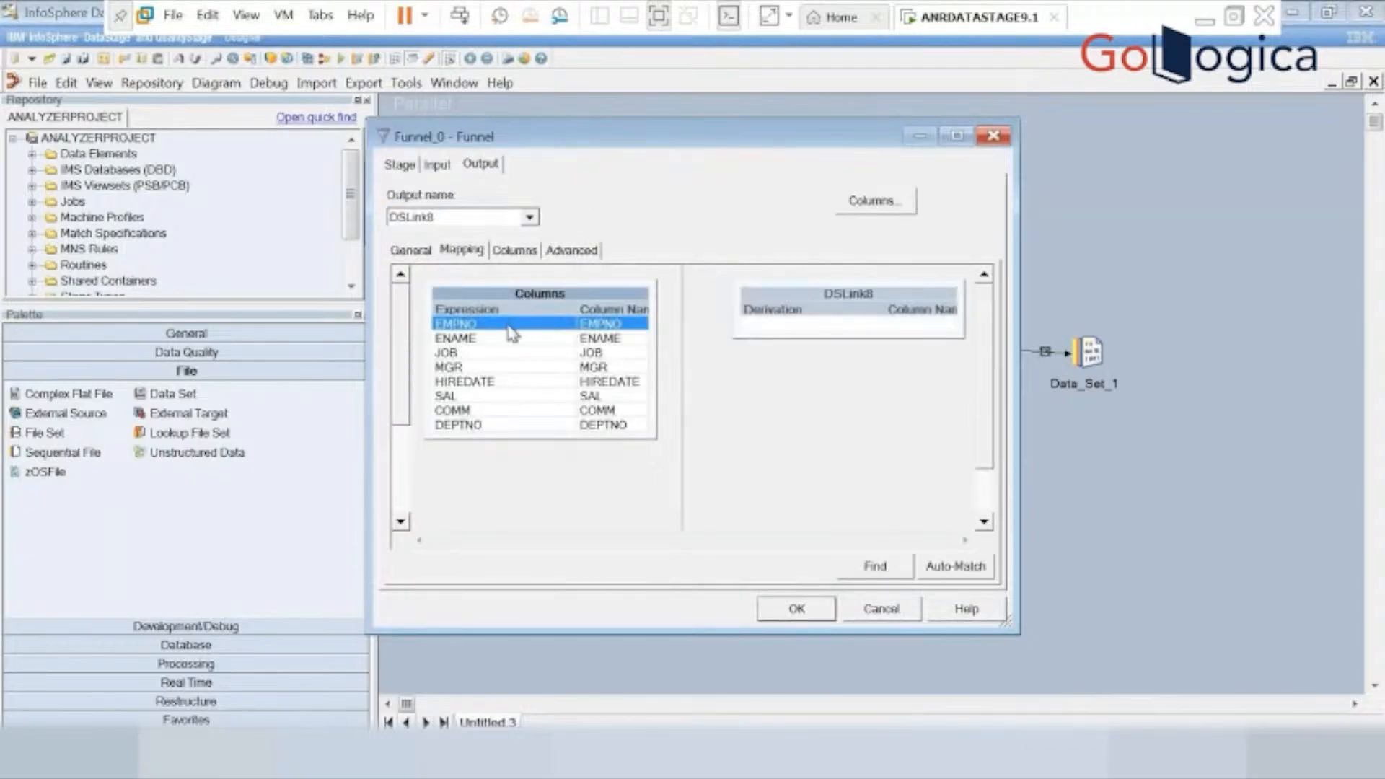
right_click(510, 332)
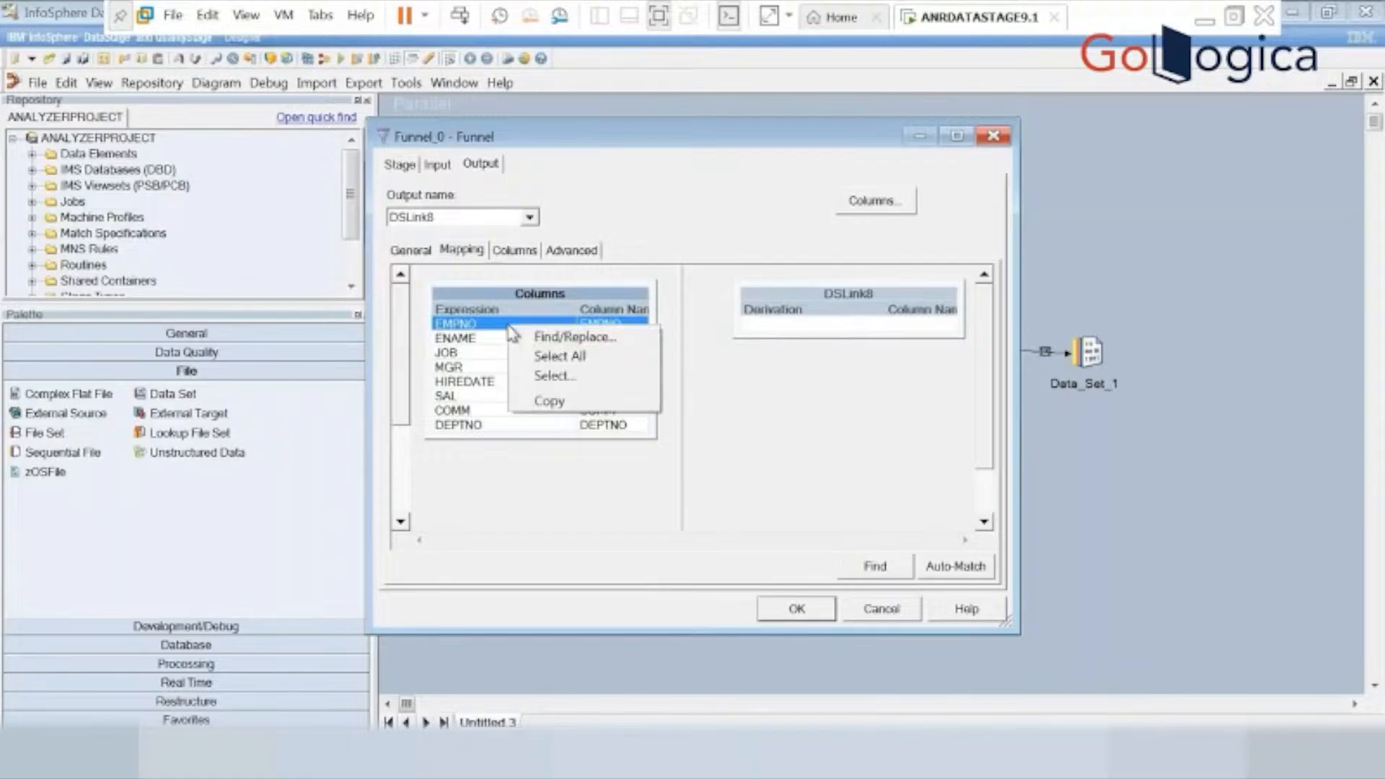
left_click(546, 354)
left_click_drag(521, 368, 847, 339)
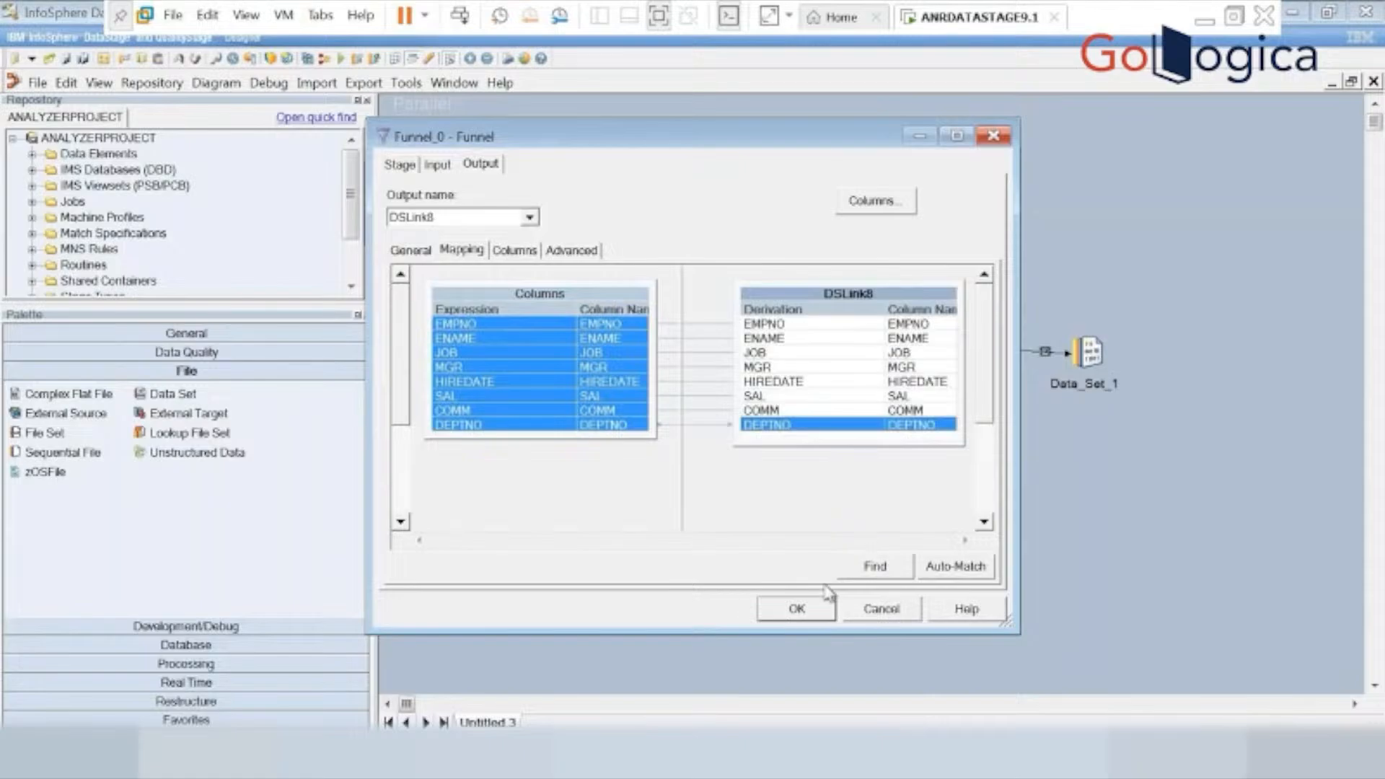
left_click(794, 613)
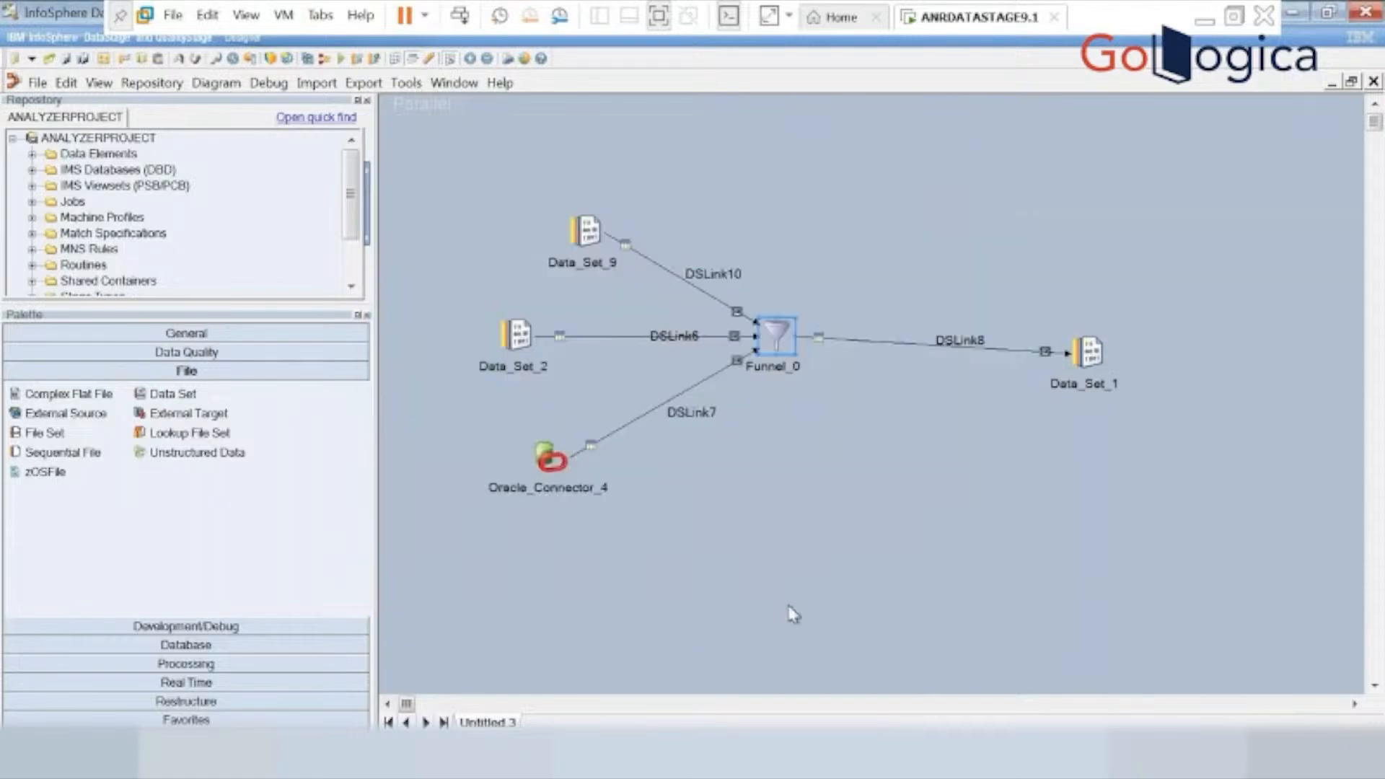
Set the target file of Data_Set_1 to c:\sc33_funnel.ds and save the stage.
double_click(1075, 362)
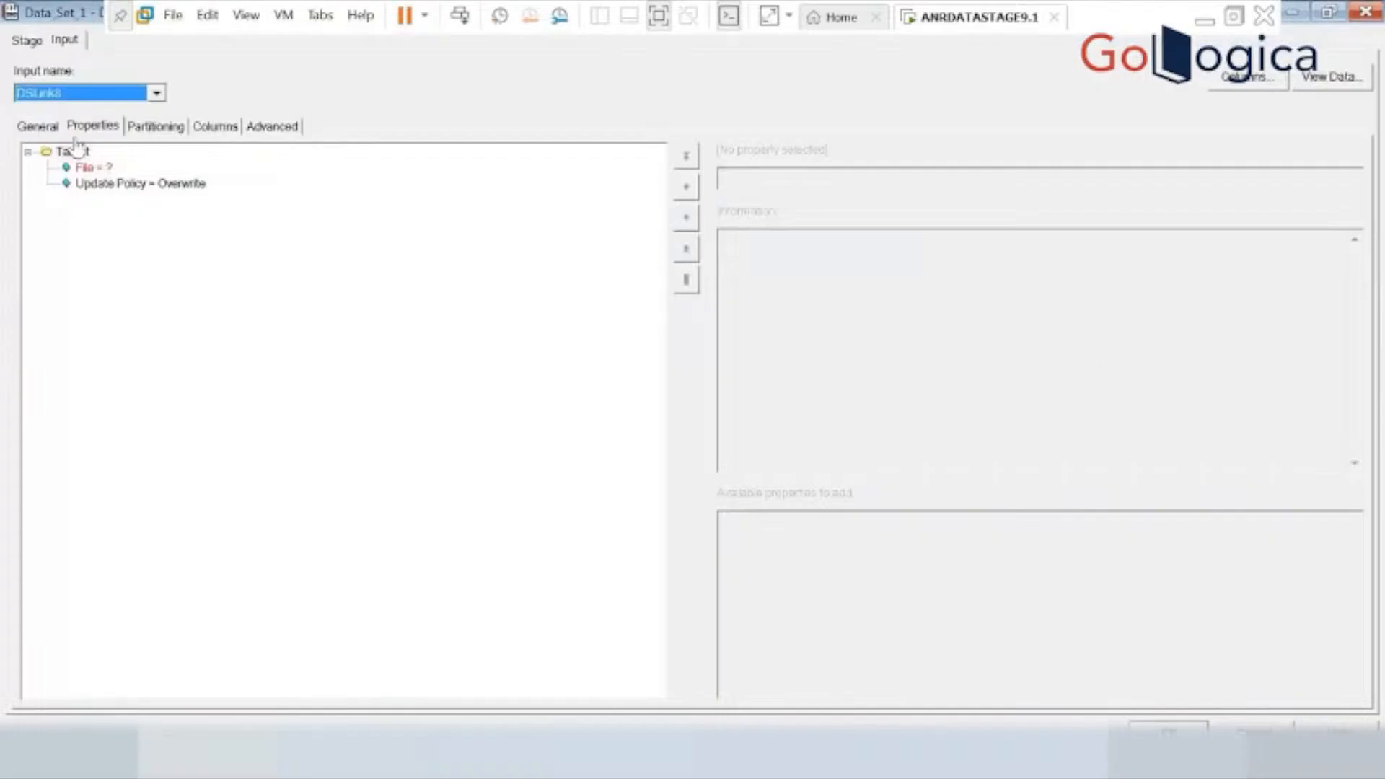
left_click(101, 169)
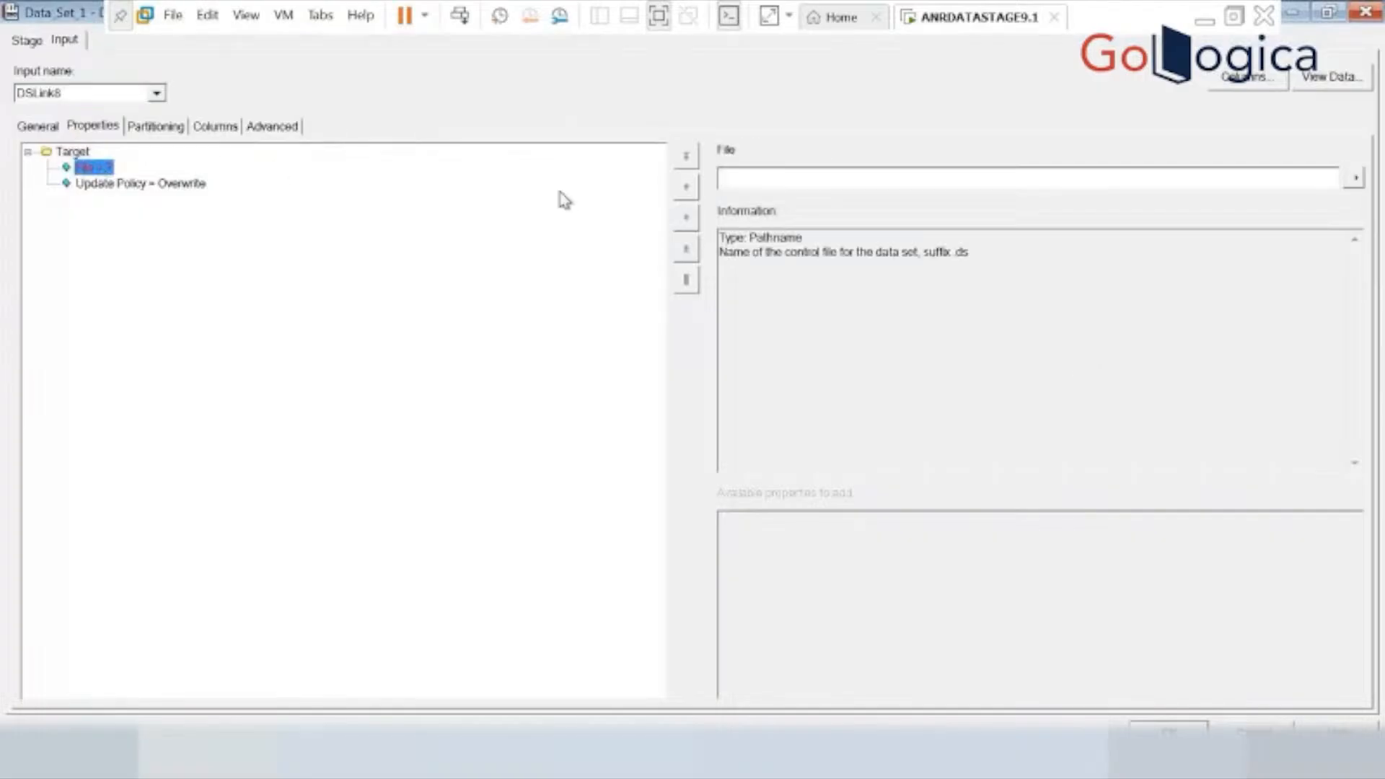
left_click(757, 174)
type("c:\\sc33")
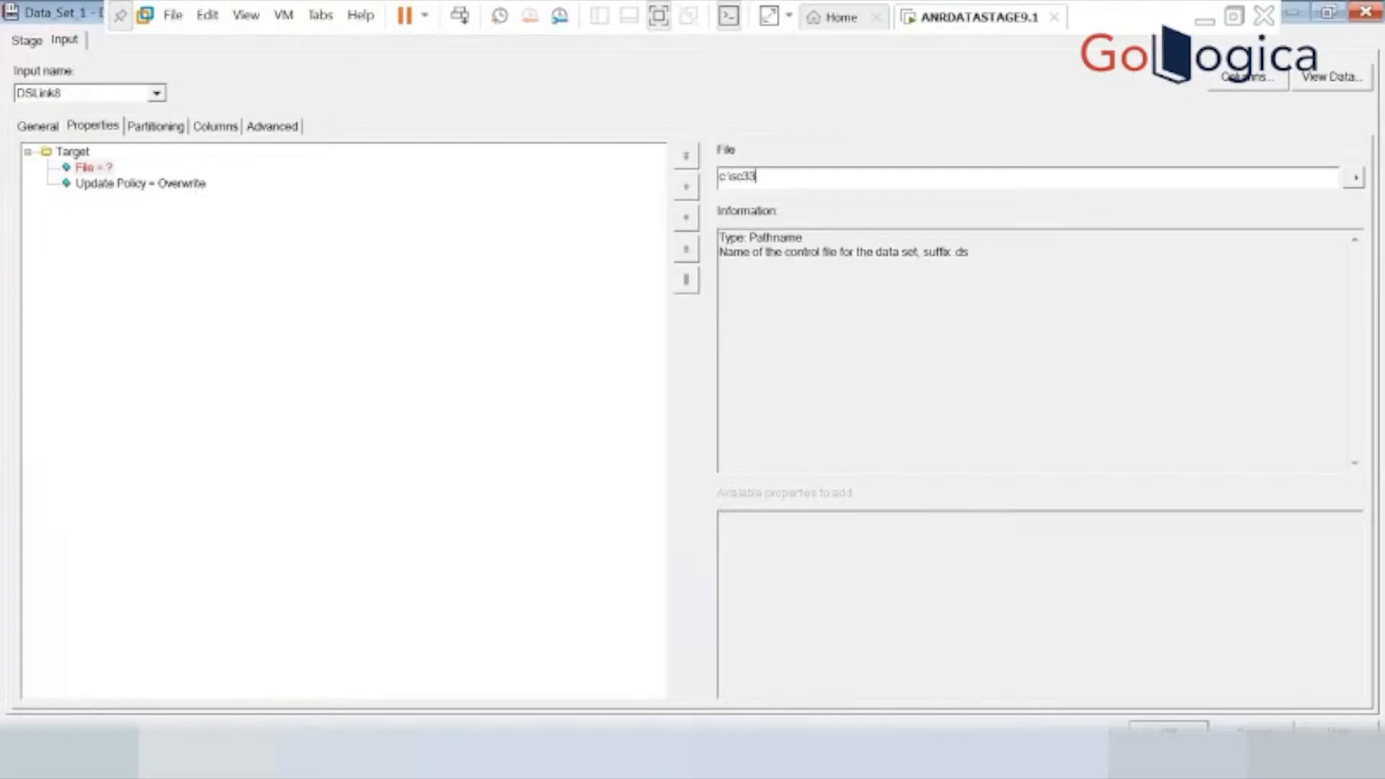
type("_funnel.ds")
left_click(1165, 724)
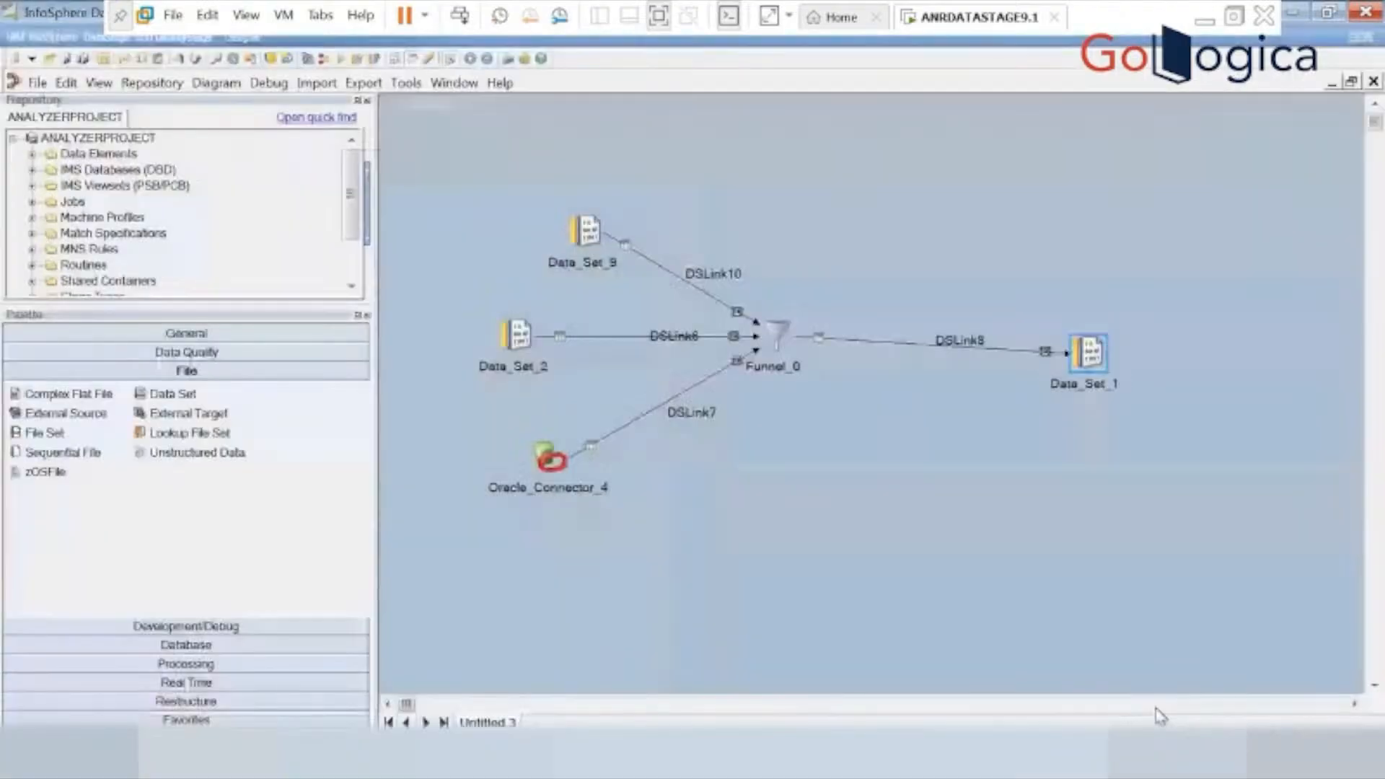
Save the job as sc33_funnel in the Jobs\ANRTRAININGS folder, compile it and run it with the default run options.
left_click(339, 60)
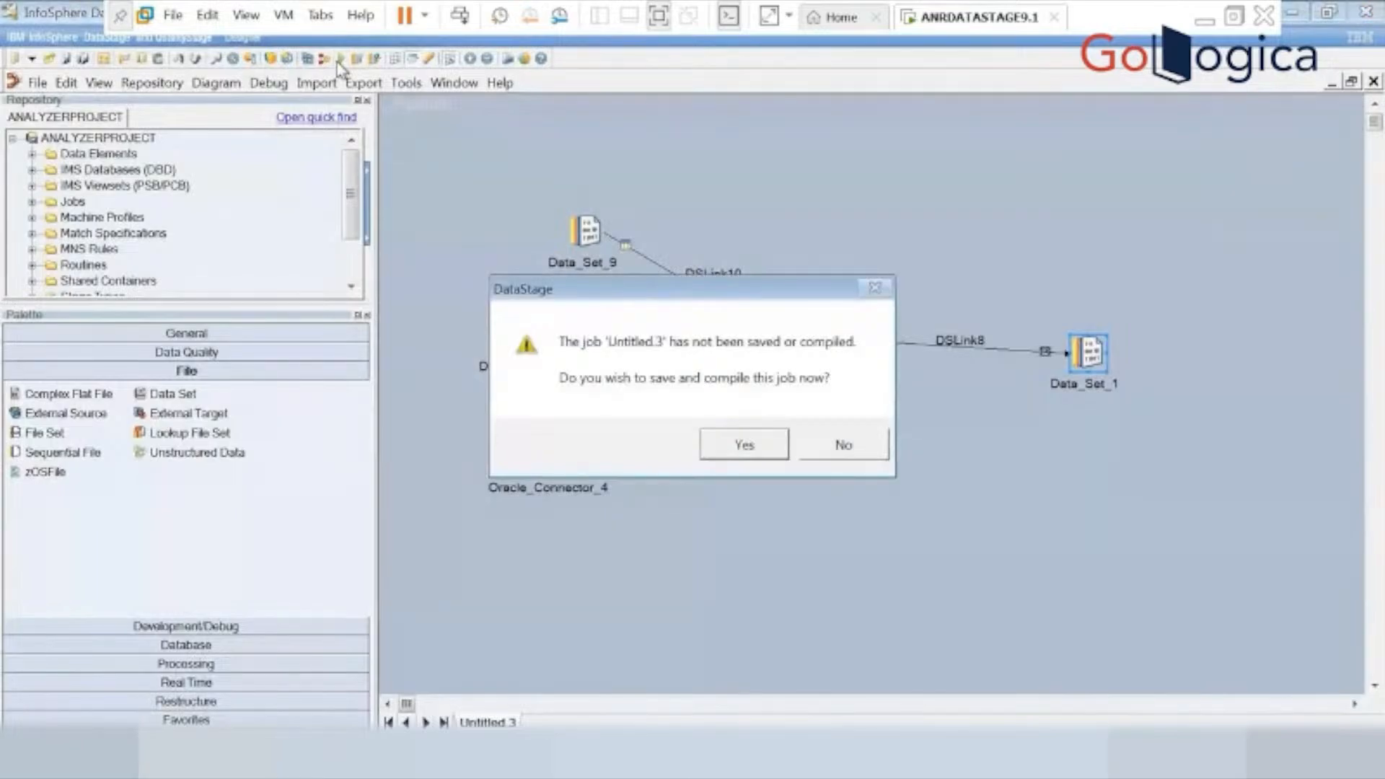
left_click(746, 455)
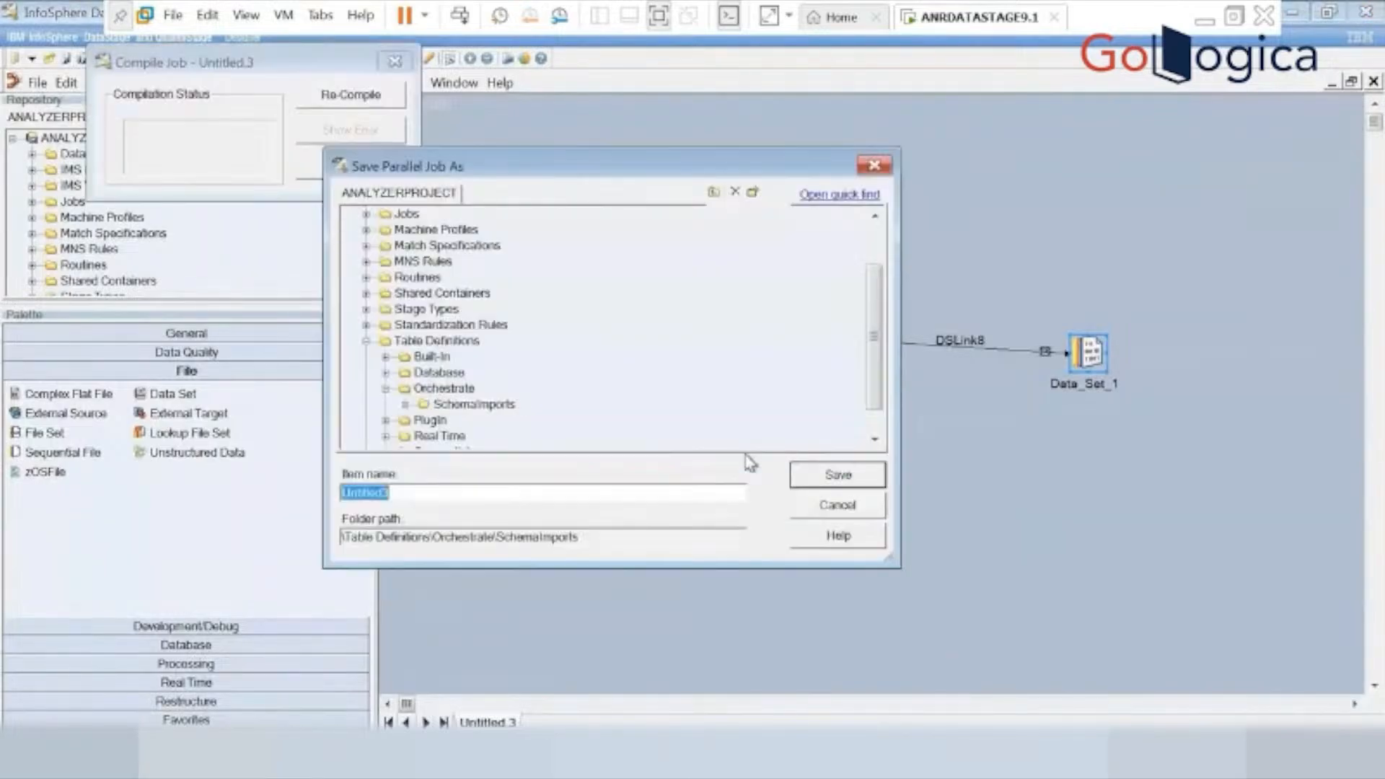
left_click_drag(874, 319, 876, 278)
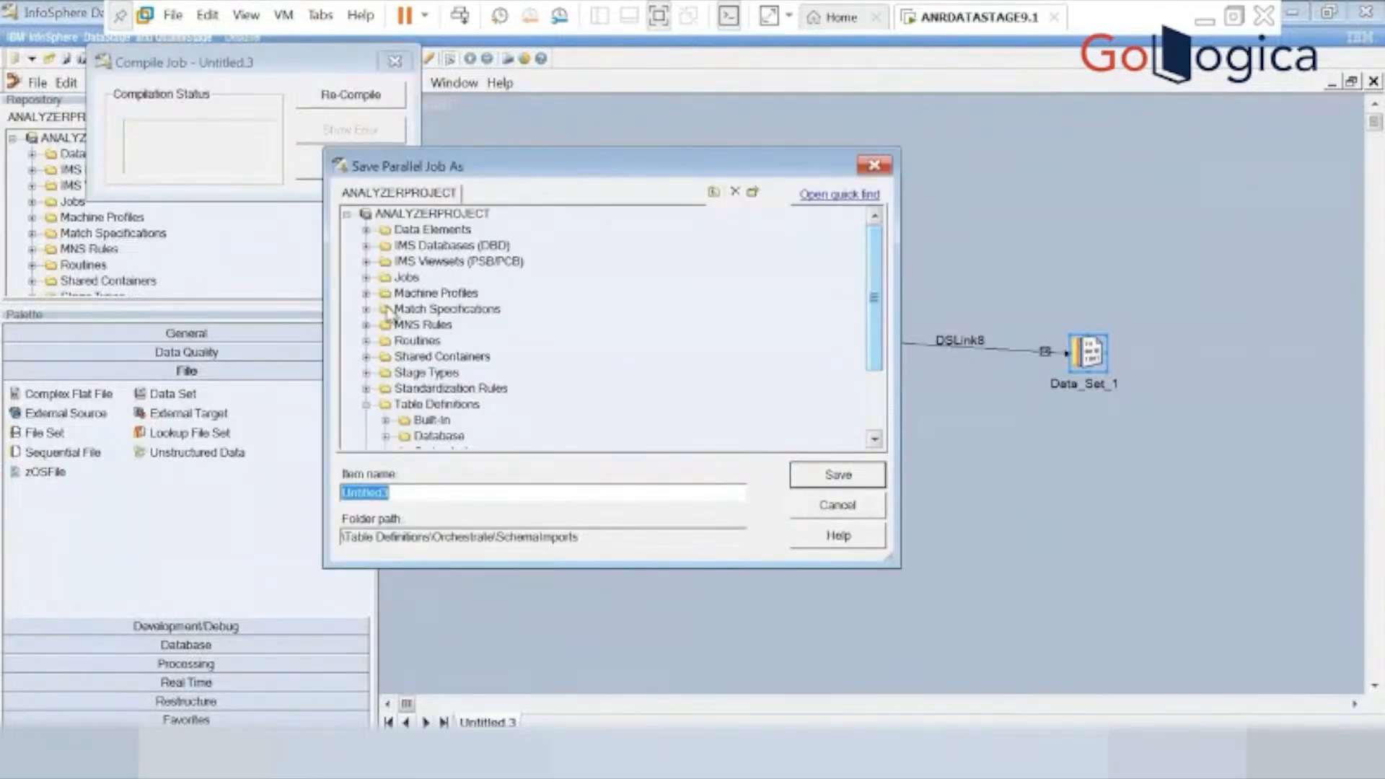
left_click(366, 277)
left_click(457, 293)
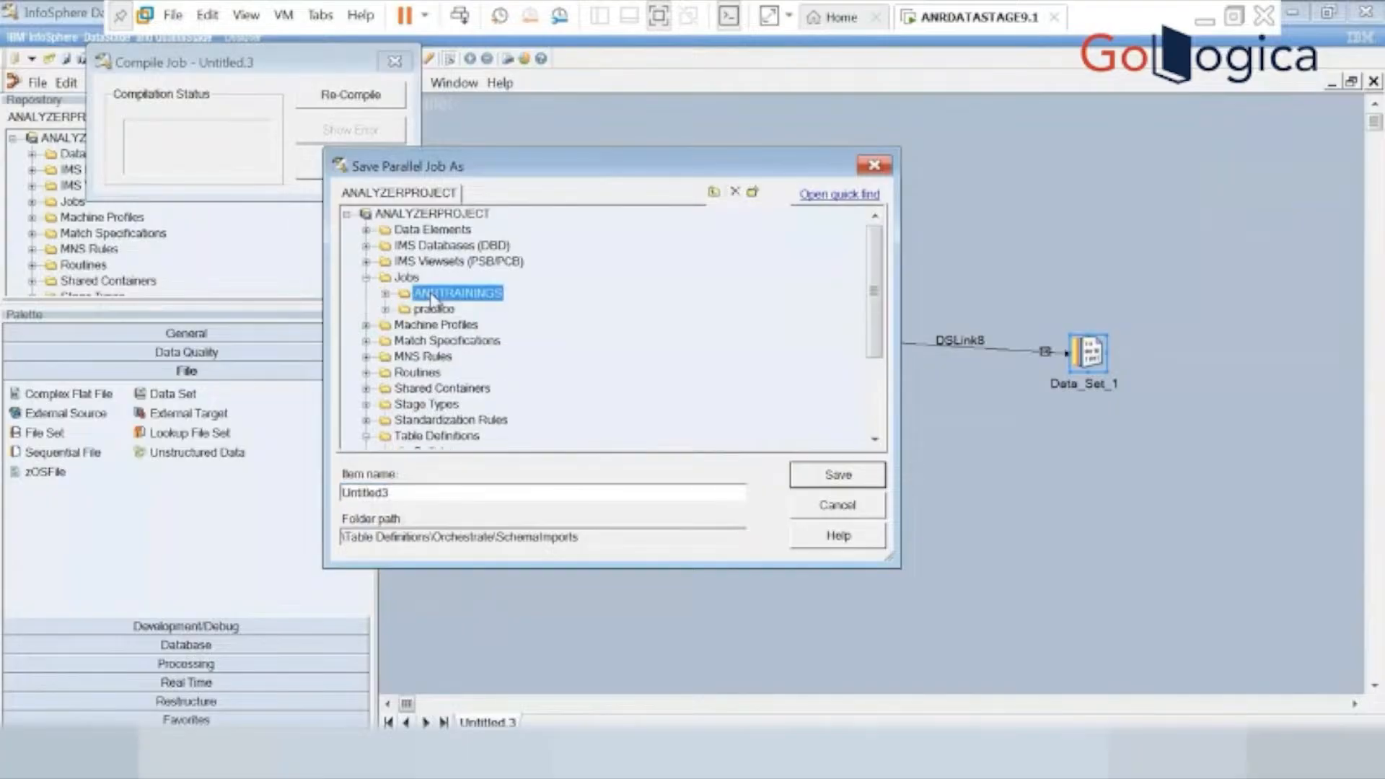
left_click(402, 493)
double_click(402, 493)
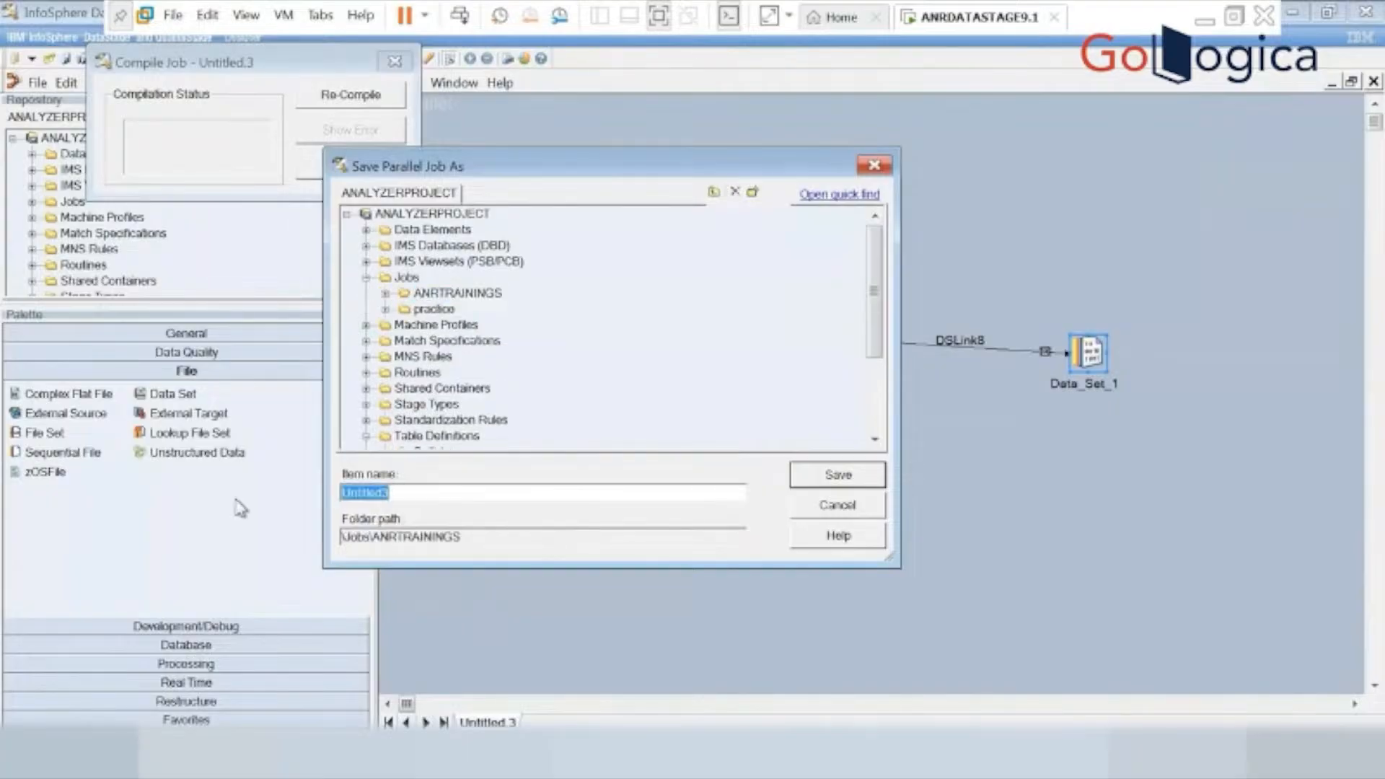
type("sc33_funnel")
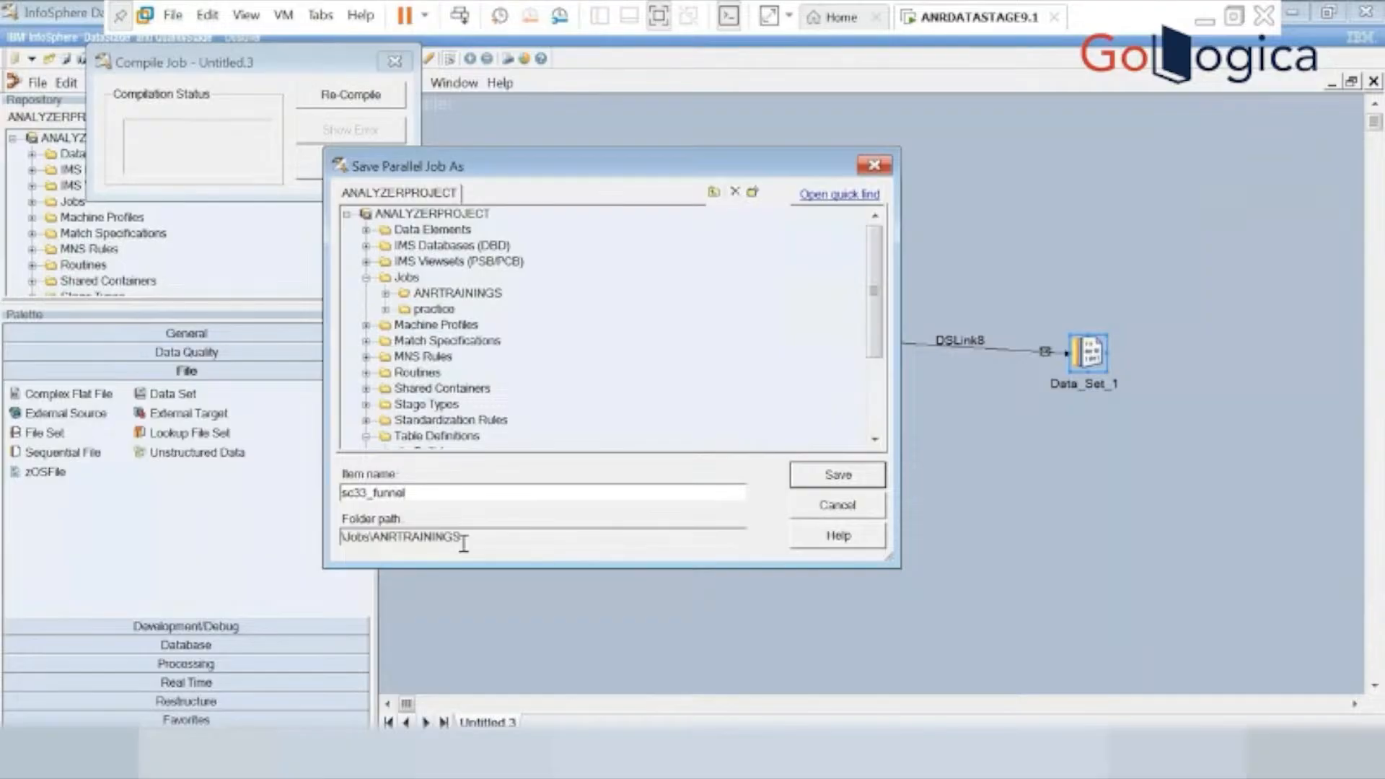
left_click(835, 475)
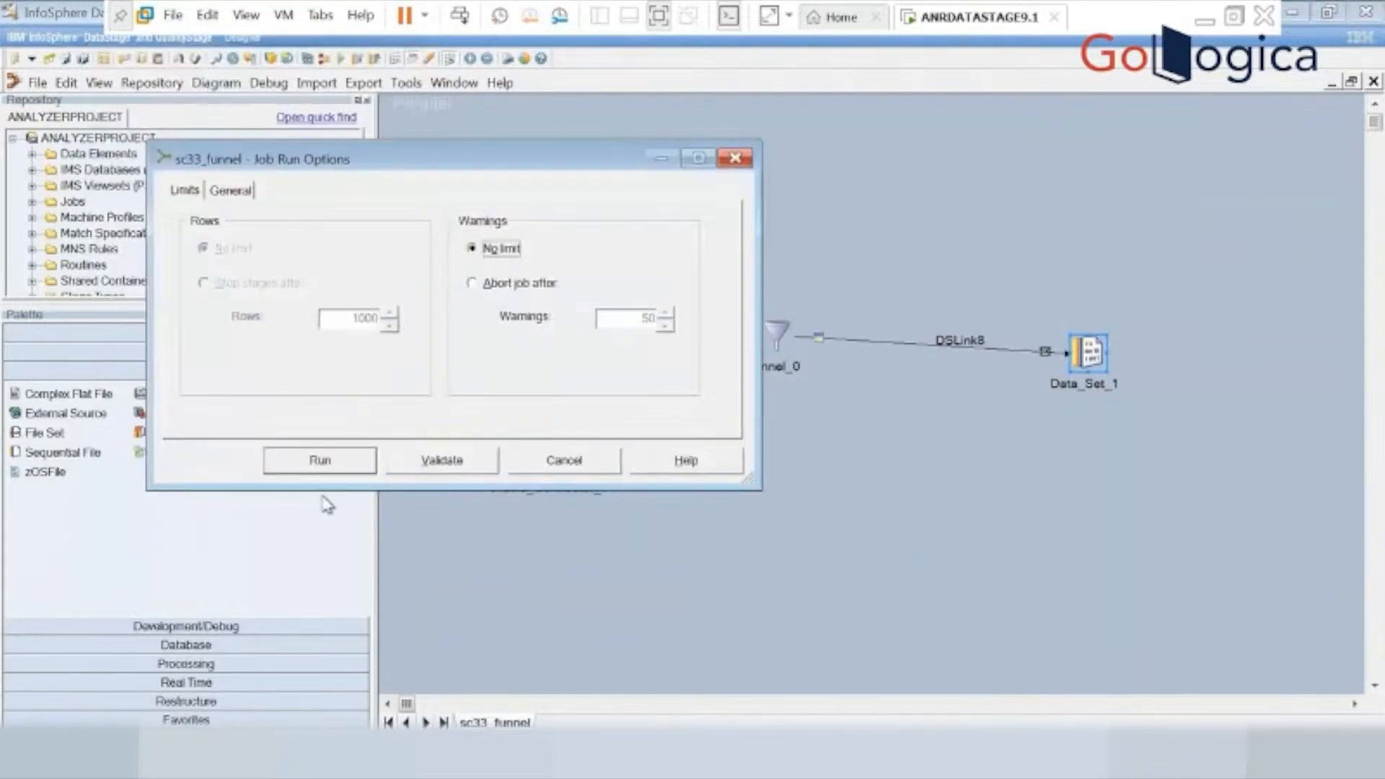
left_click(340, 472)
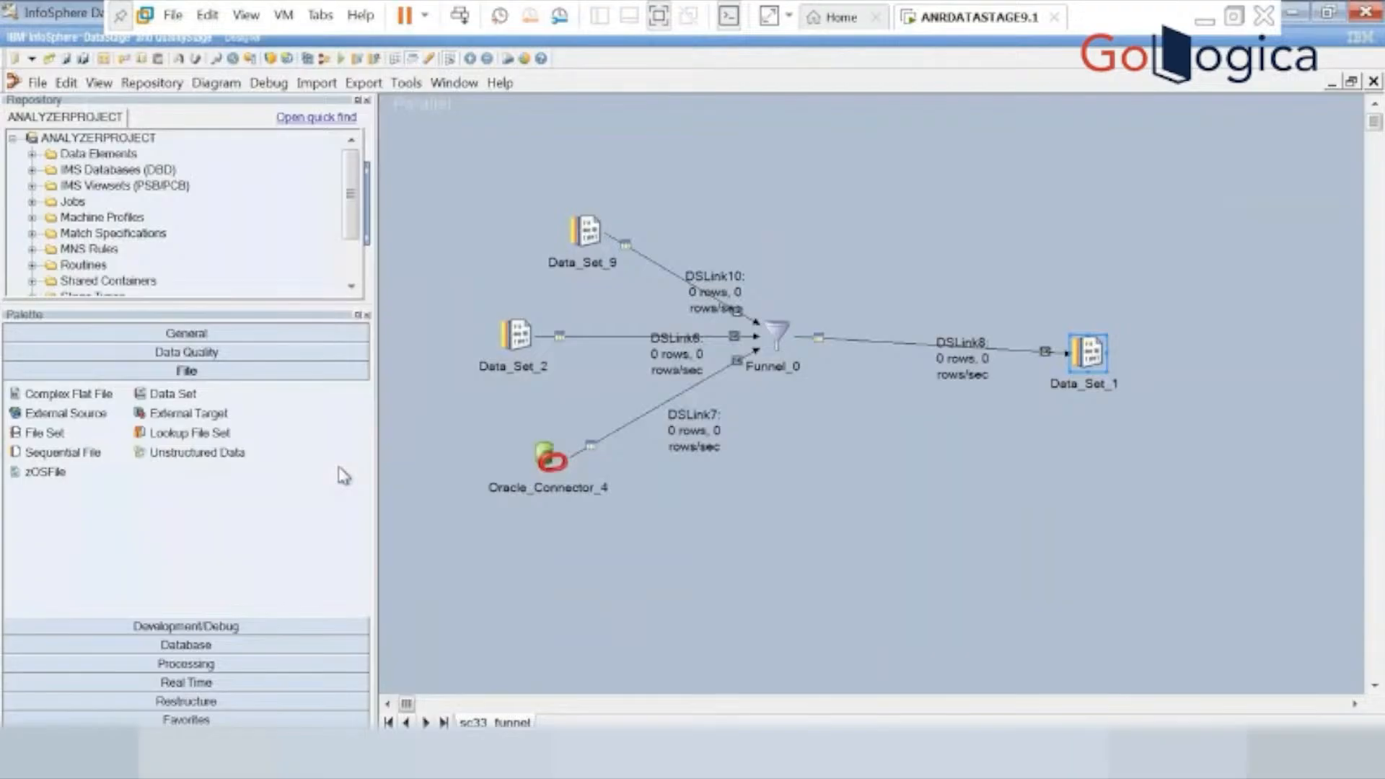